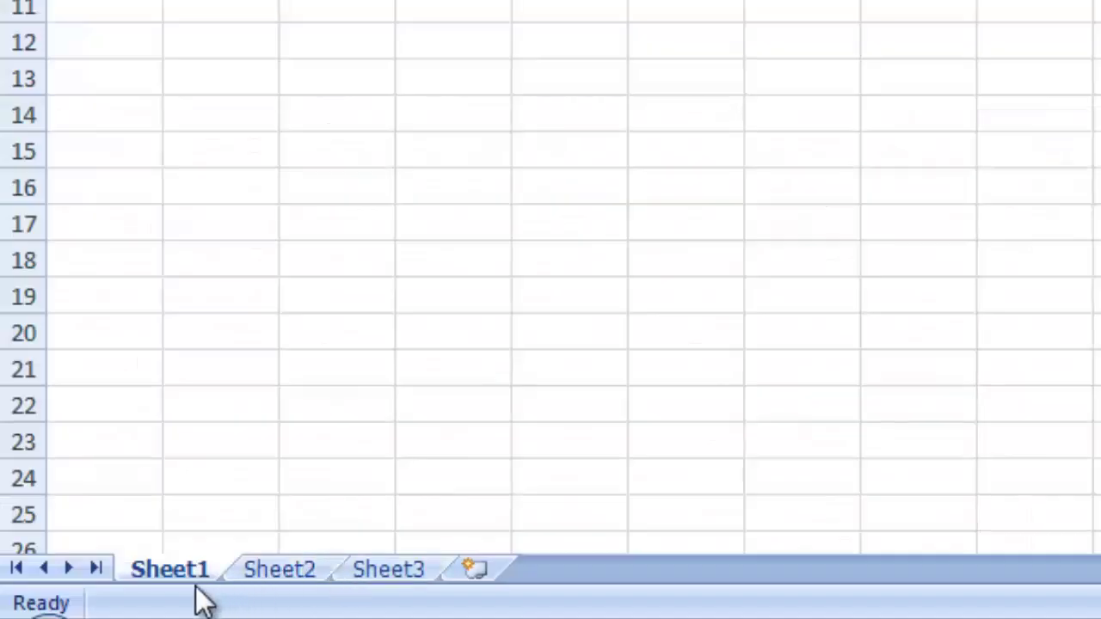
Look through Sheet2 and Sheet3 of the blank workbook and return to Sheet1
{"action": "left_click", "coordinate": [283, 573]}
{"action": "left_click", "coordinate": [378, 568]}
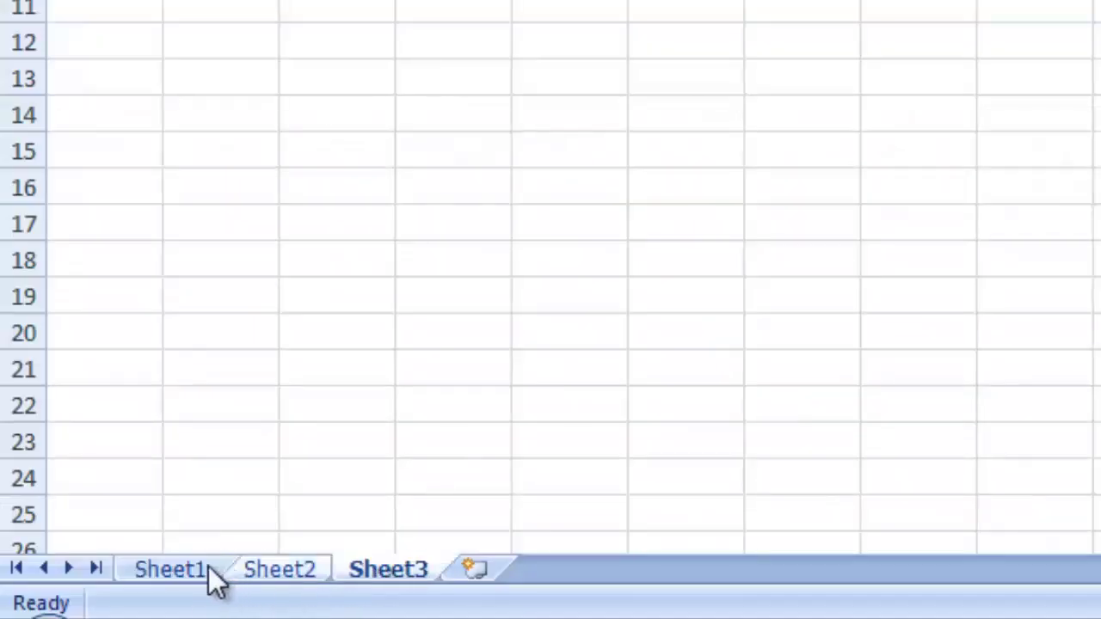
{"action": "left_click", "coordinate": [198, 574]}
{"action": "left_click", "coordinate": [306, 575]}
{"action": "left_click", "coordinate": [388, 572]}
{"action": "left_click", "coordinate": [308, 576]}
{"action": "left_click", "coordinate": [190, 572]}
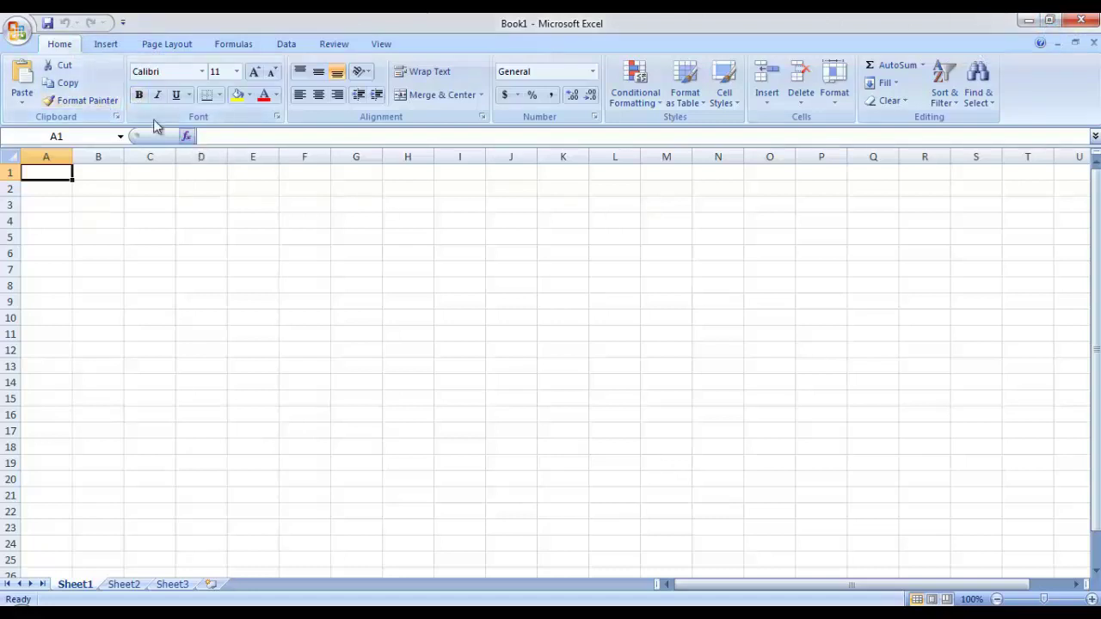
{"action": "left_click", "coordinate": [103, 46]}
{"action": "left_click", "coordinate": [169, 45]}
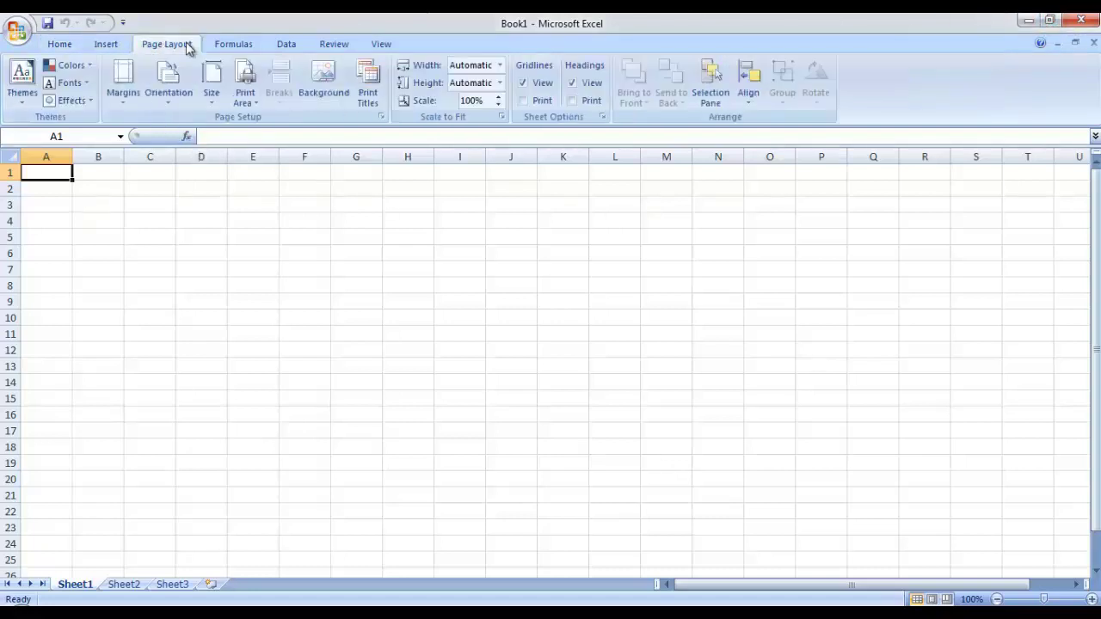
{"action": "left_click", "coordinate": [230, 43]}
{"action": "scroll", "coordinate": [66, 59], "scroll_direction": "up", "scroll_amount": 3}
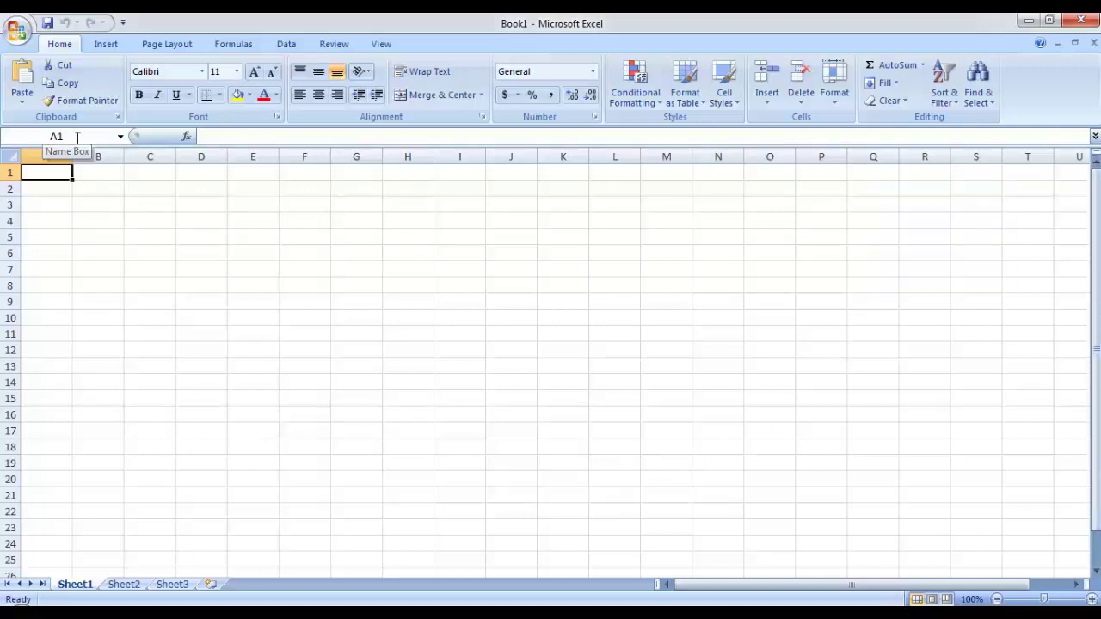
{"action": "left_click", "coordinate": [104, 190]}
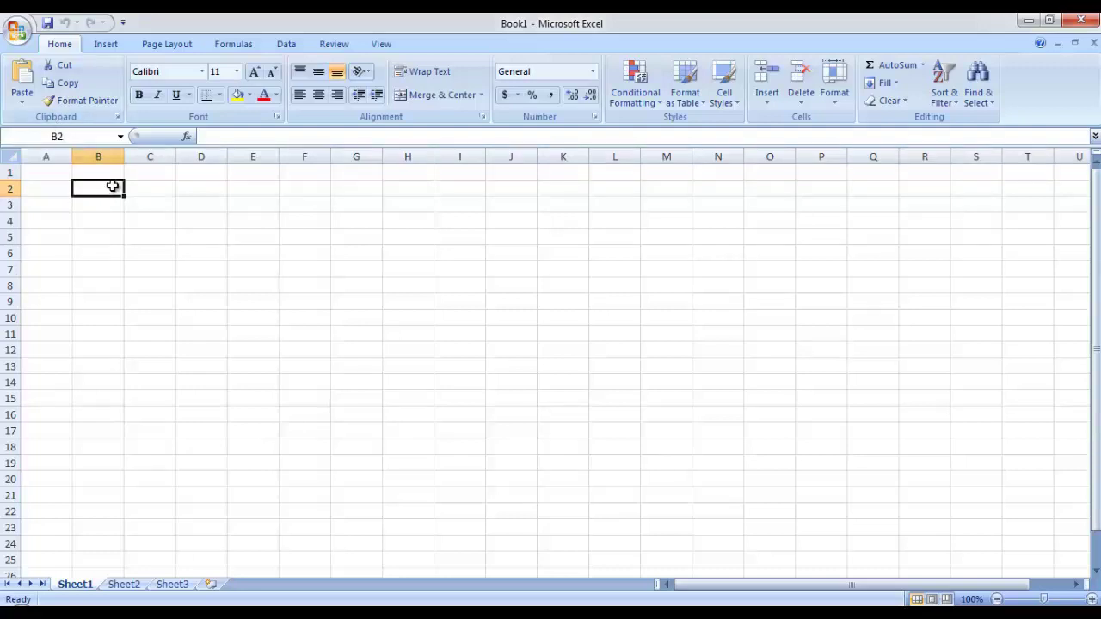
{"action": "left_click", "coordinate": [281, 138]}
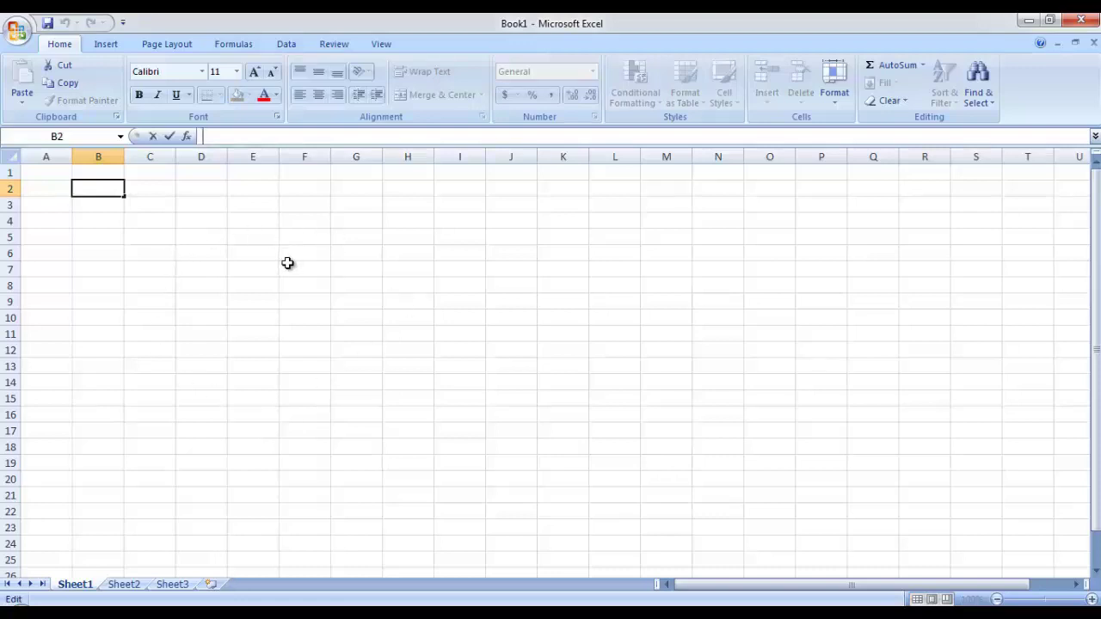
{"action": "left_click", "coordinate": [63, 175]}
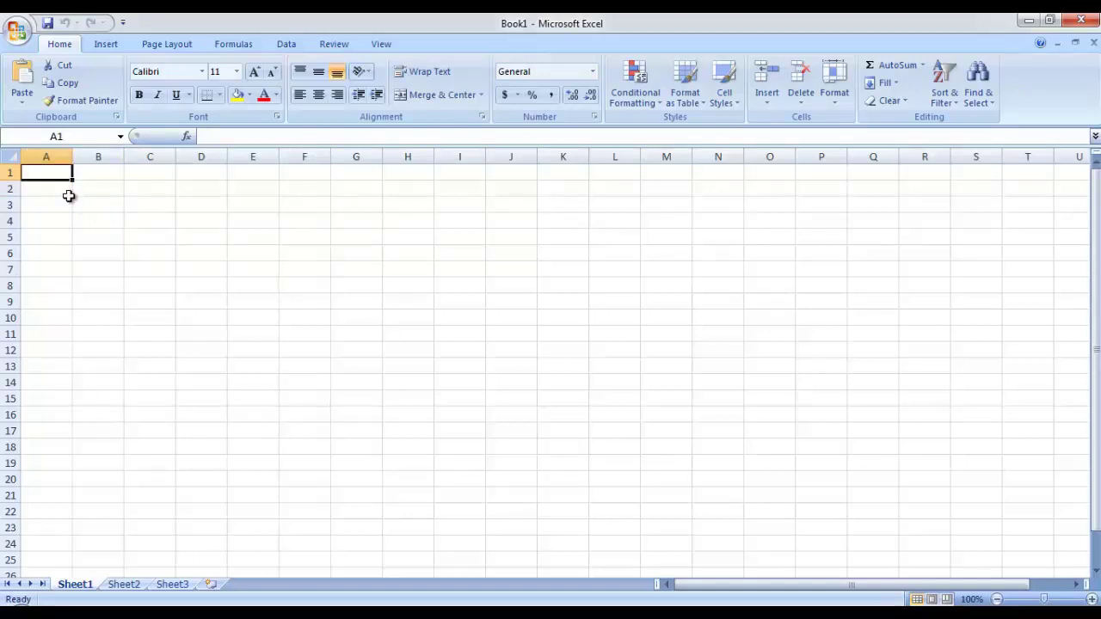
Select whole row 9 and whole column F on Sheet1, and return to cell A1
{"action": "left_click", "coordinate": [7, 188]}
{"action": "left_click_drag", "start_coordinate": [4, 188], "coordinate": [3, 301]}
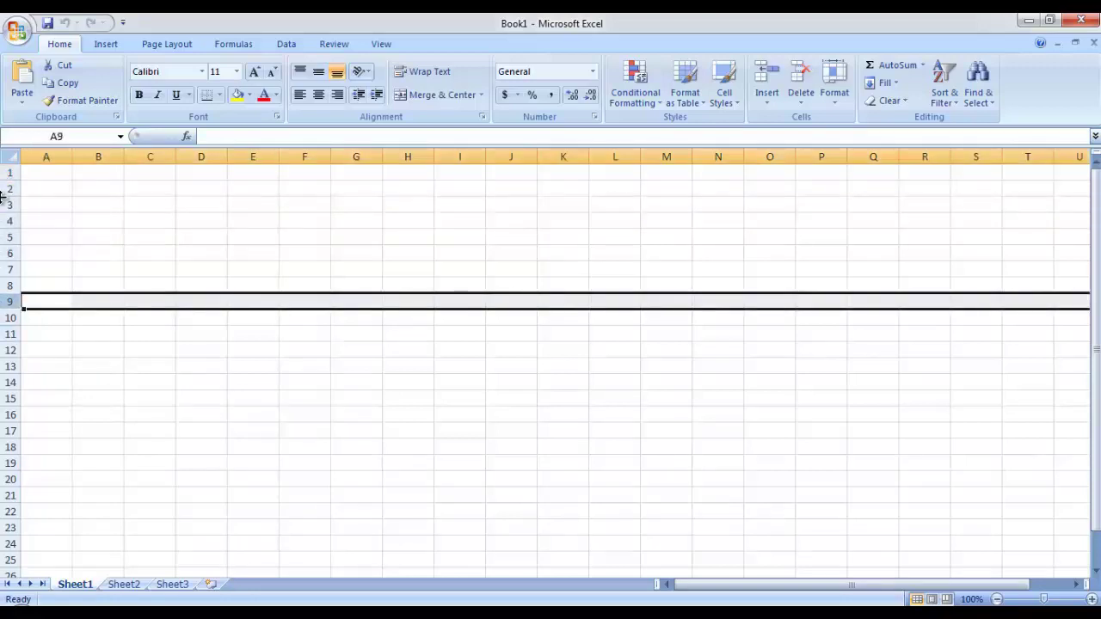
{"action": "left_click", "coordinate": [63, 156]}
{"action": "left_click_drag", "start_coordinate": [63, 155], "coordinate": [301, 157]}
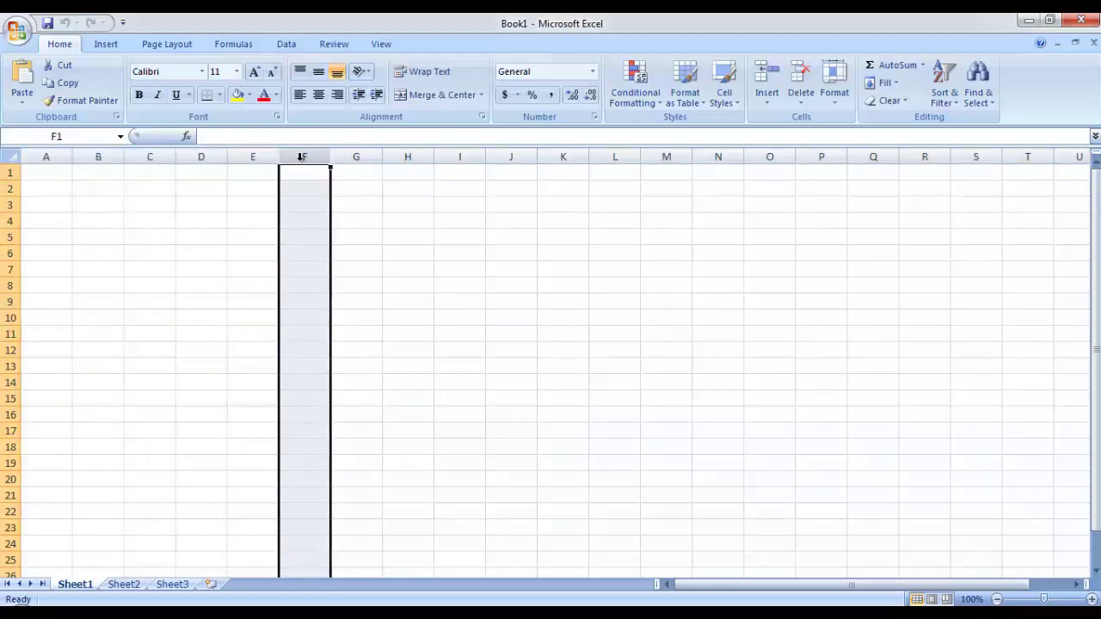
{"action": "left_click", "coordinate": [44, 174]}
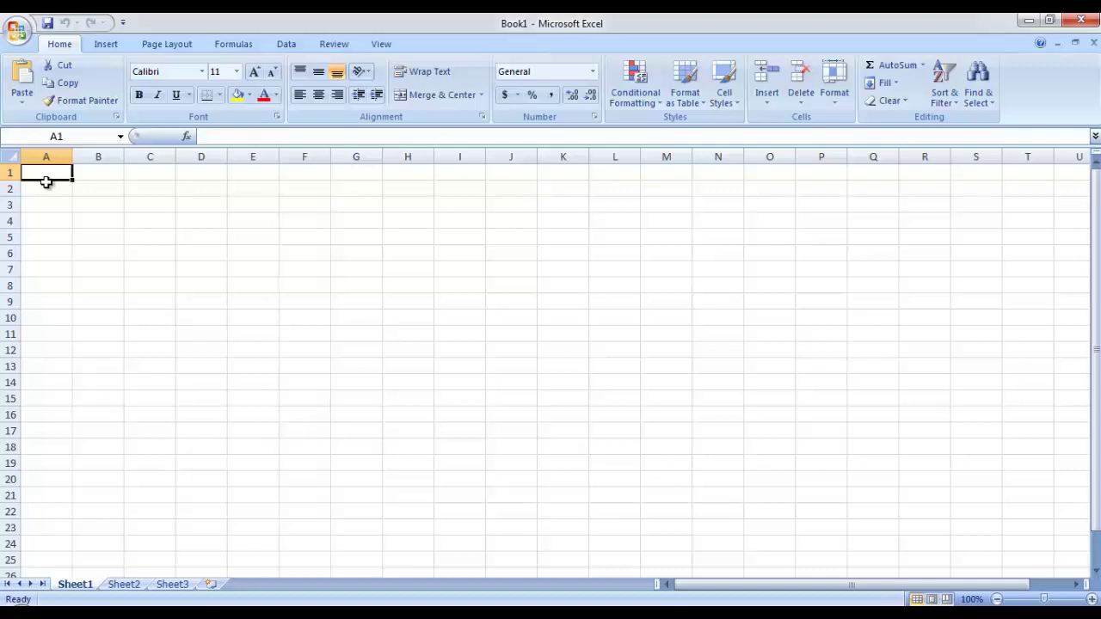
{"action": "left_click", "coordinate": [60, 221]}
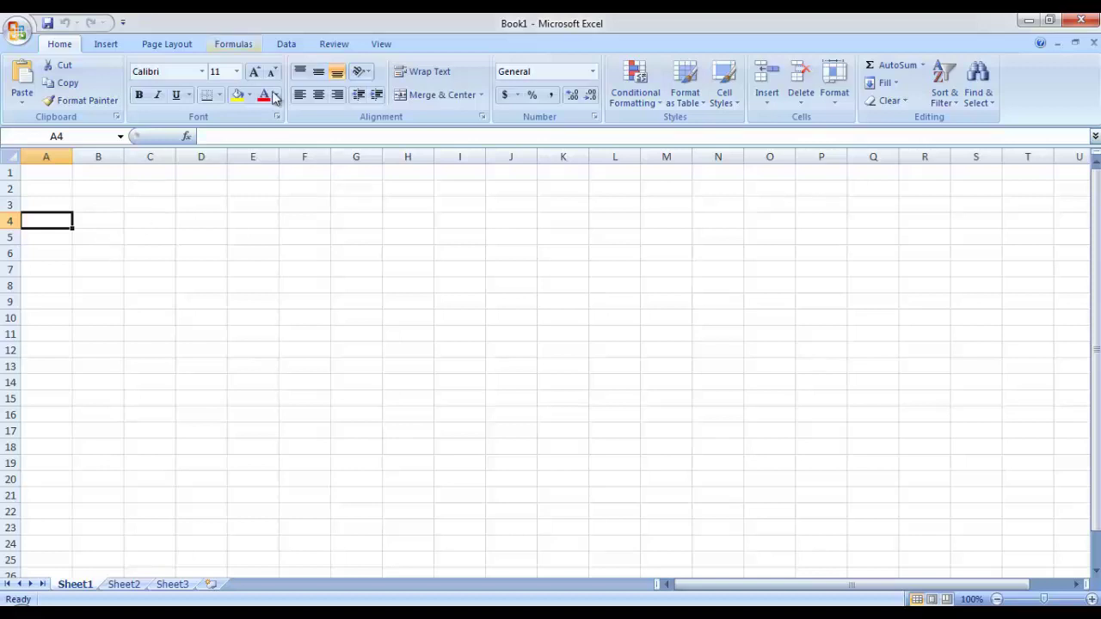
{"action": "key", "text": "F2"}
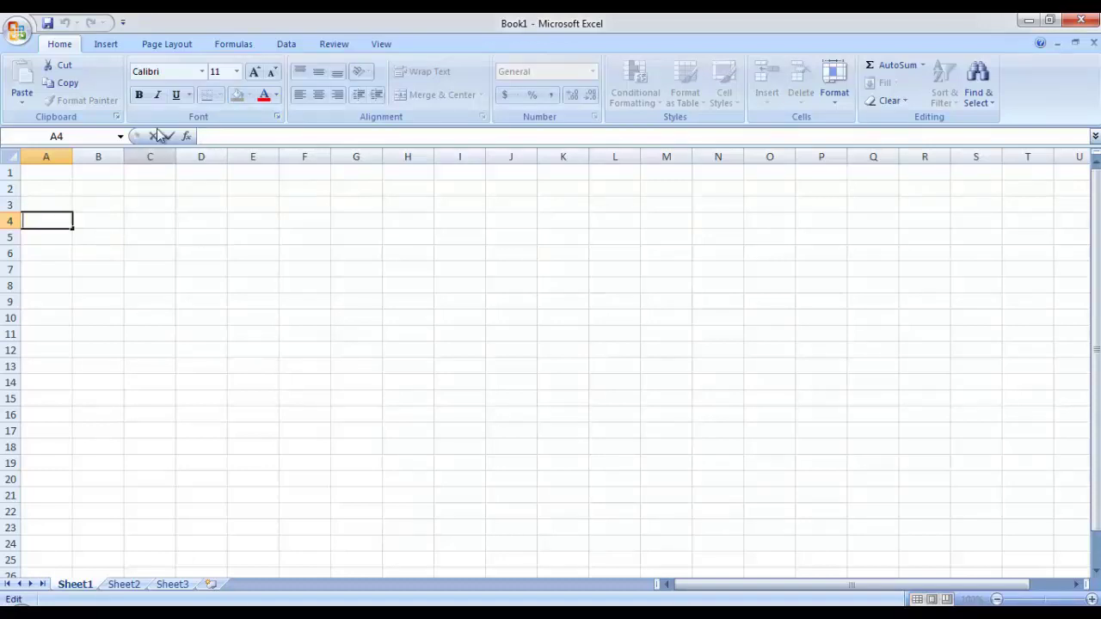
{"action": "left_click", "coordinate": [160, 192]}
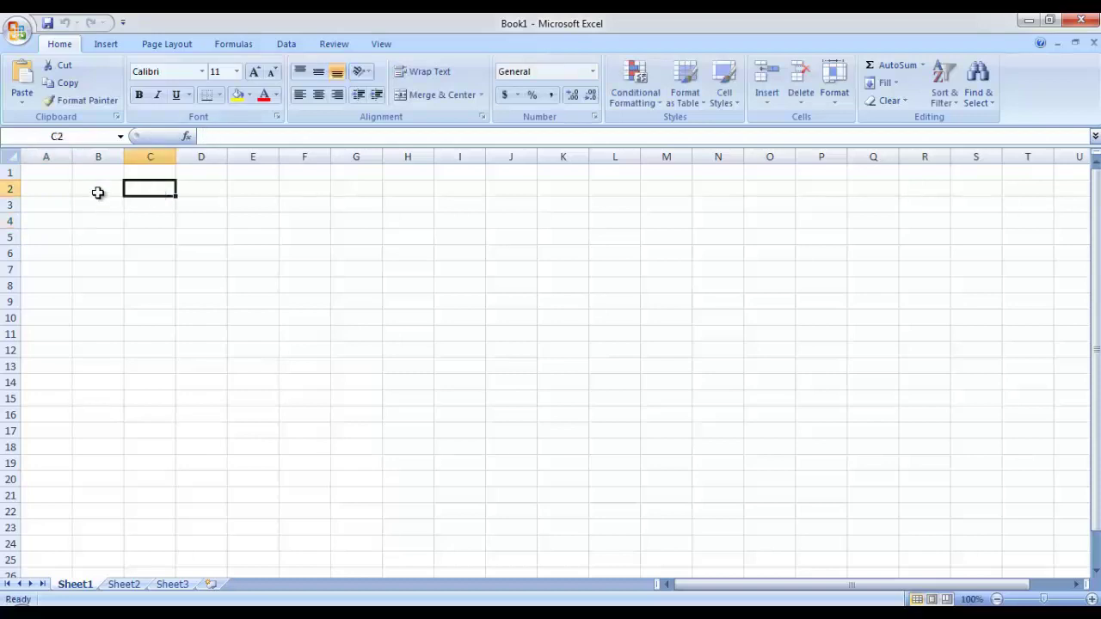
{"action": "left_click", "coordinate": [57, 173]}
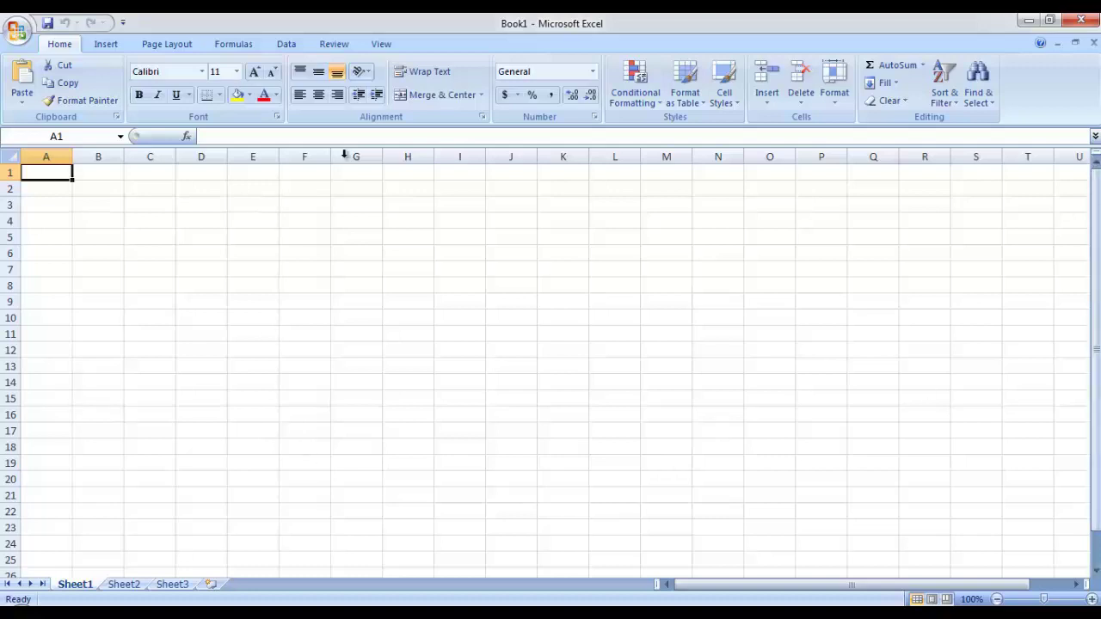
{"action": "left_click", "coordinate": [283, 135]}
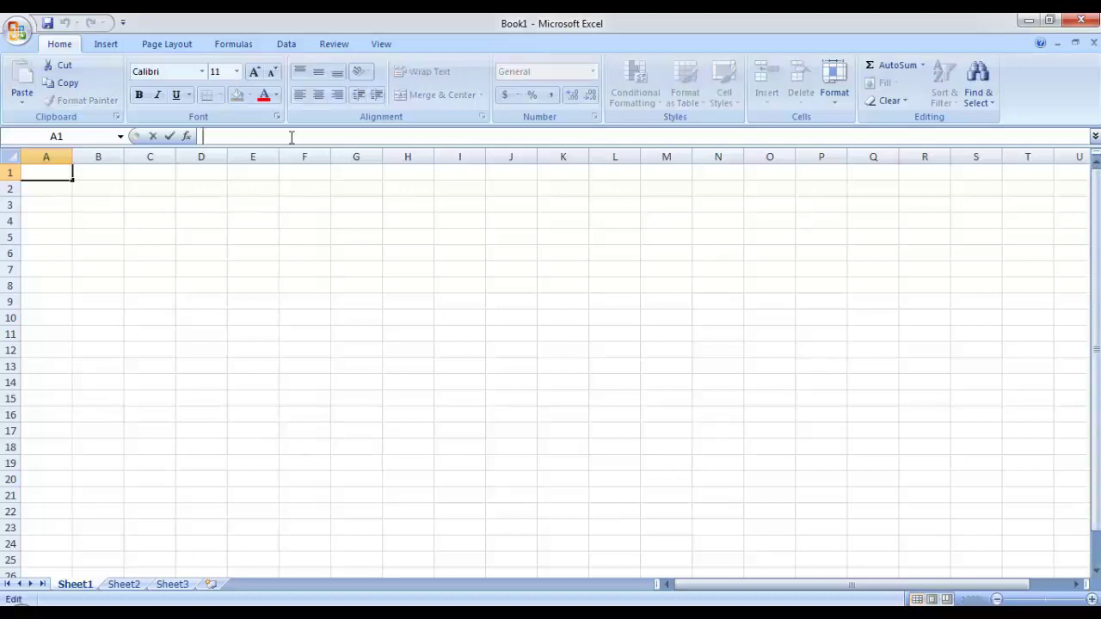
{"action": "left_click", "coordinate": [280, 227]}
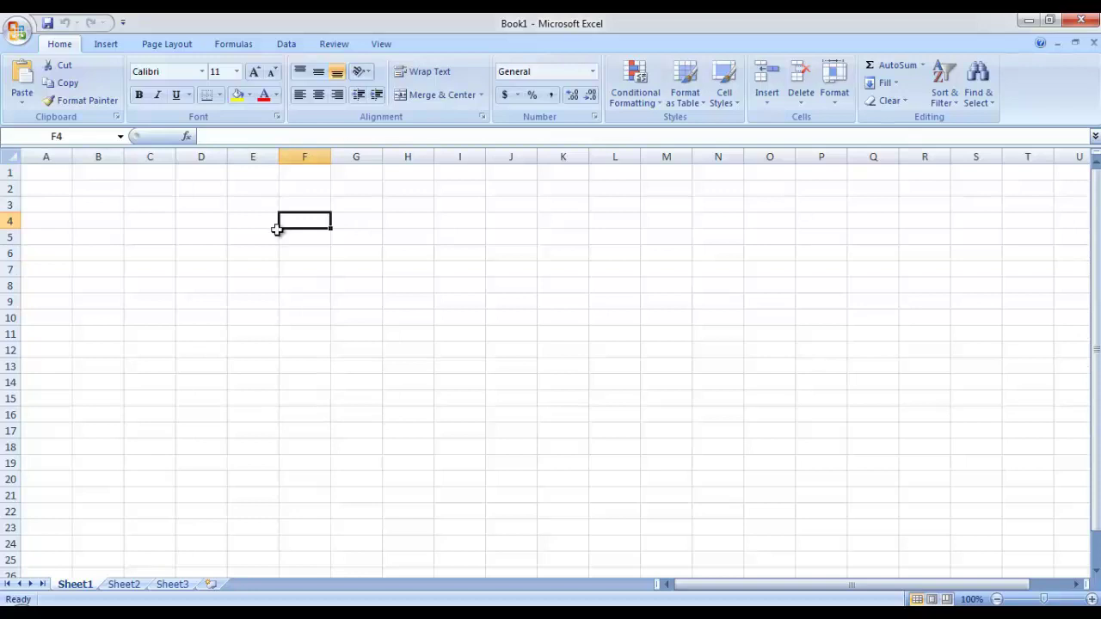
{"action": "left_click", "coordinate": [53, 170]}
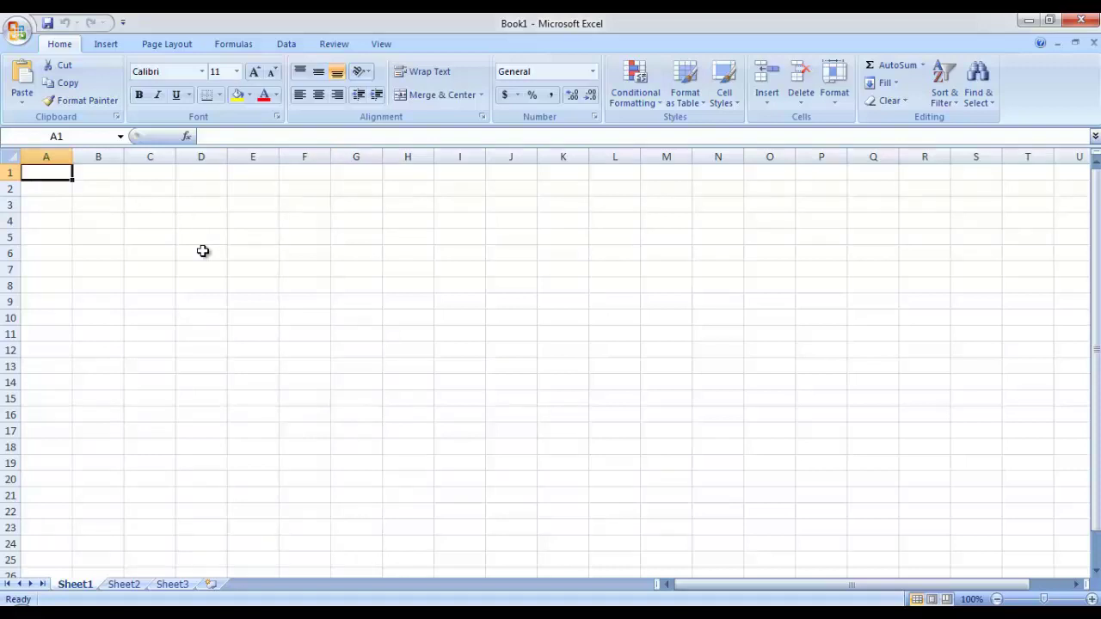
{"action": "type", "text": "="}
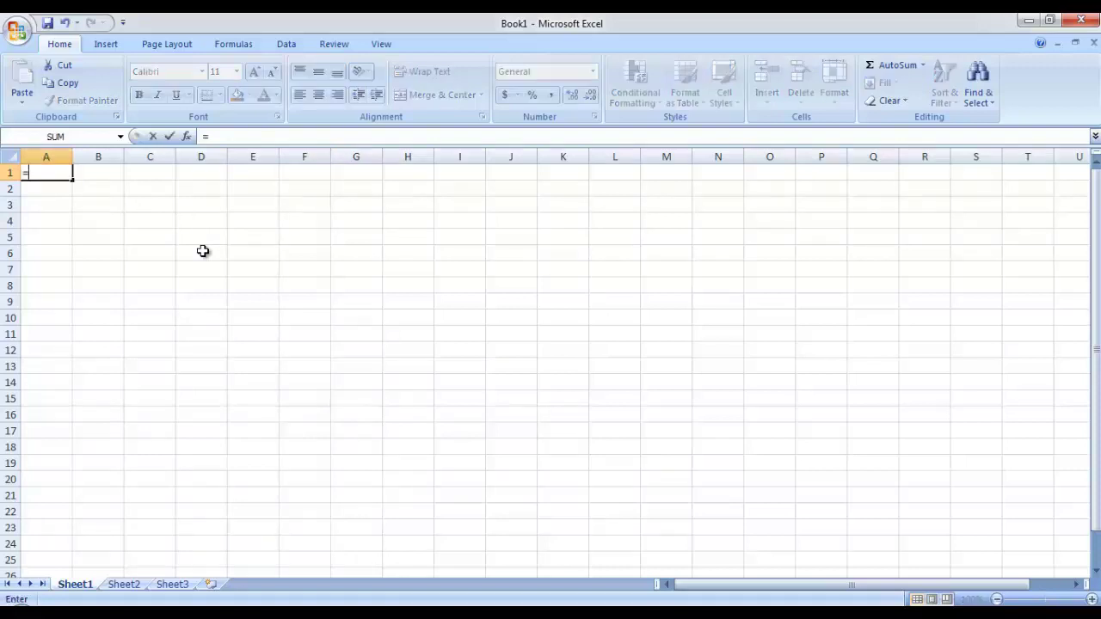
{"action": "type", "text": "sum"}
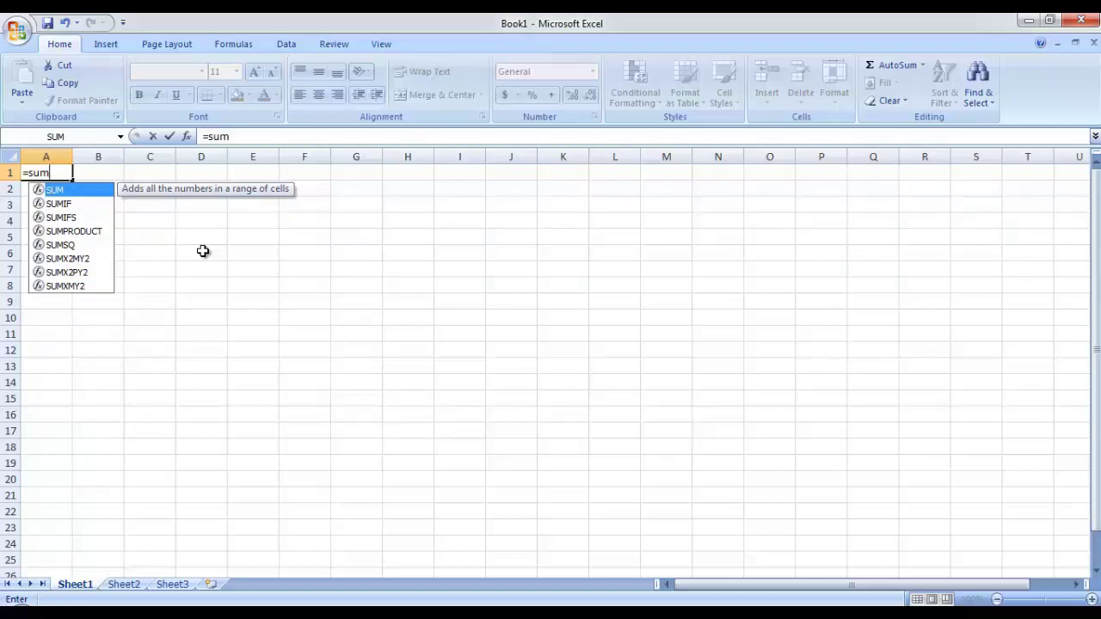
{"action": "key", "text": "BackSpace"}
{"action": "key", "text": "BackSpace"}
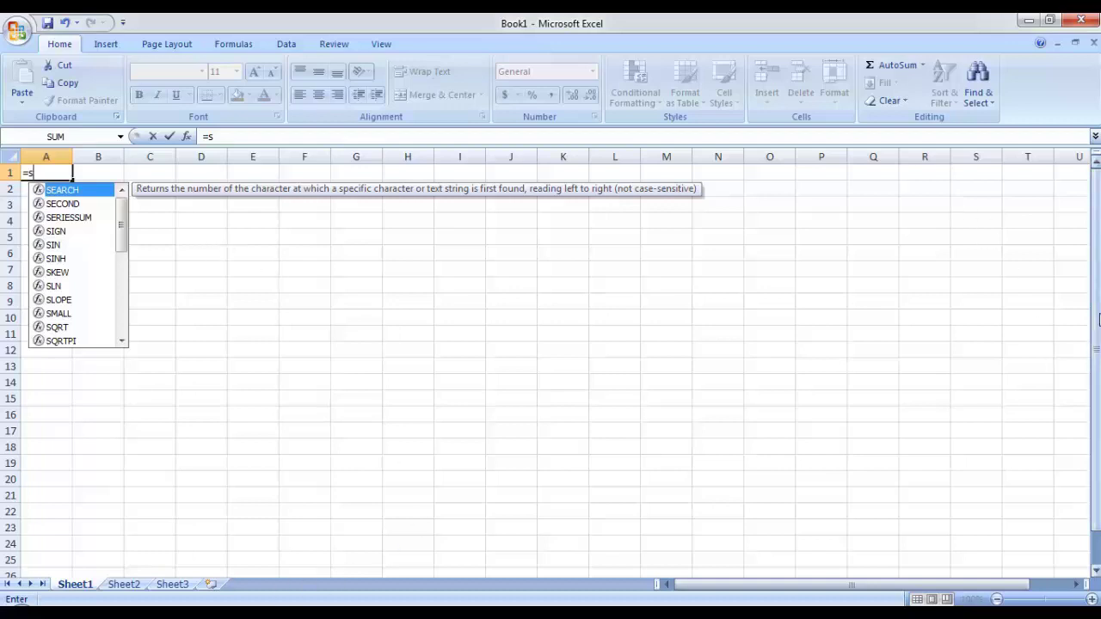
{"action": "key", "text": "Escape"}
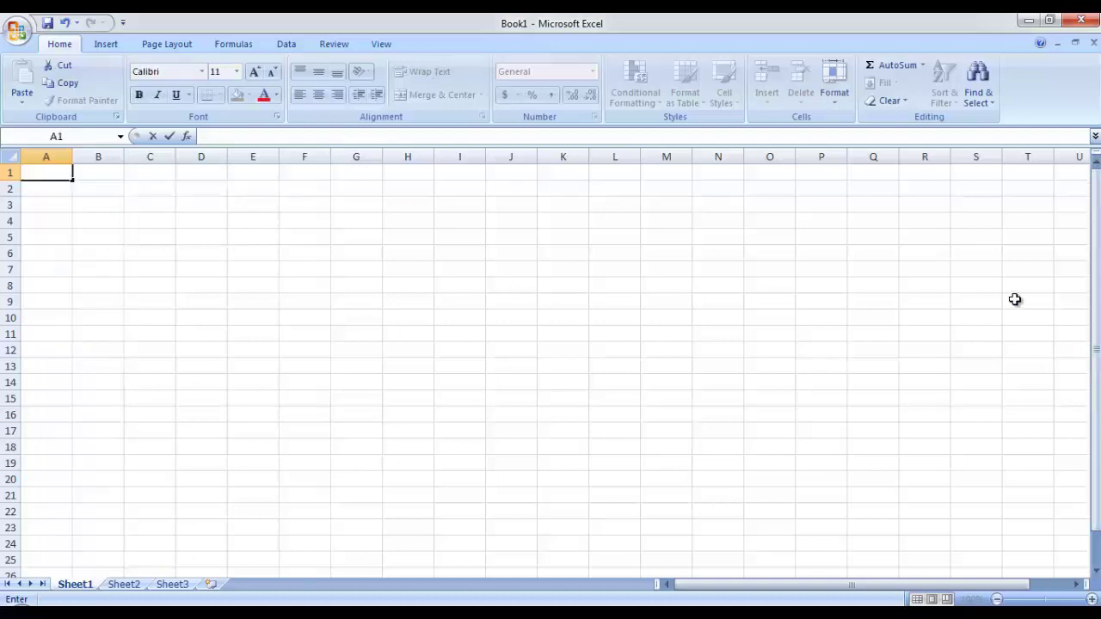
View the empty worksheets Sheet2 and Sheet3
{"action": "left_click_drag", "start_coordinate": [1094, 248], "coordinate": [1086, 220]}
{"action": "left_click_drag", "start_coordinate": [882, 587], "coordinate": [814, 553]}
{"action": "left_click", "coordinate": [123, 585]}
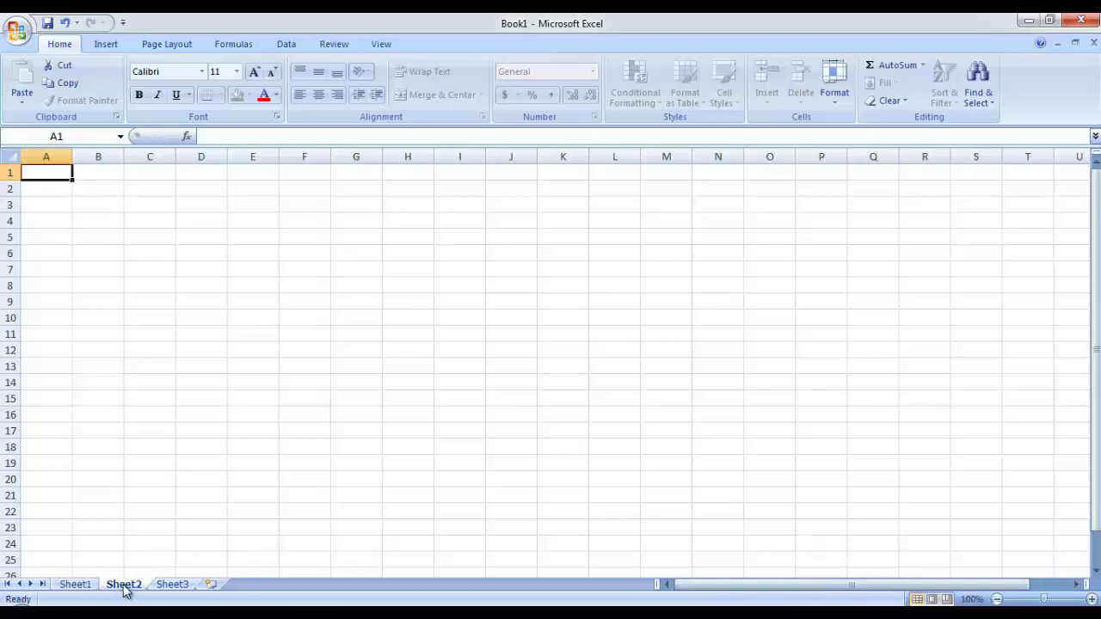
{"action": "left_click", "coordinate": [165, 585]}
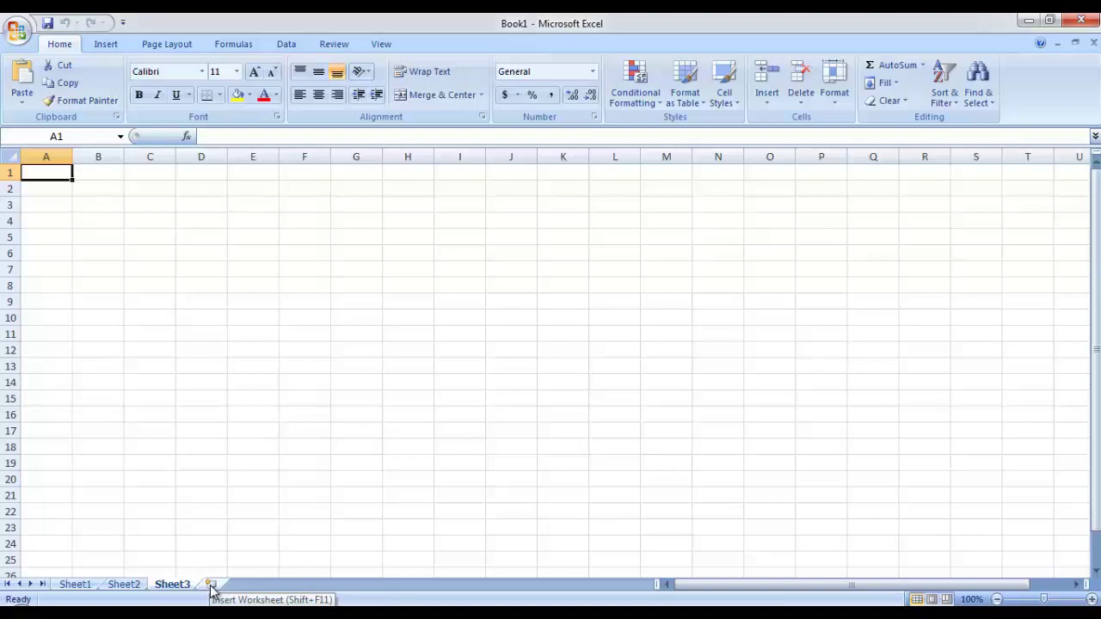
Rename the worksheet Sheet1 as OMT
{"action": "left_click", "coordinate": [76, 585]}
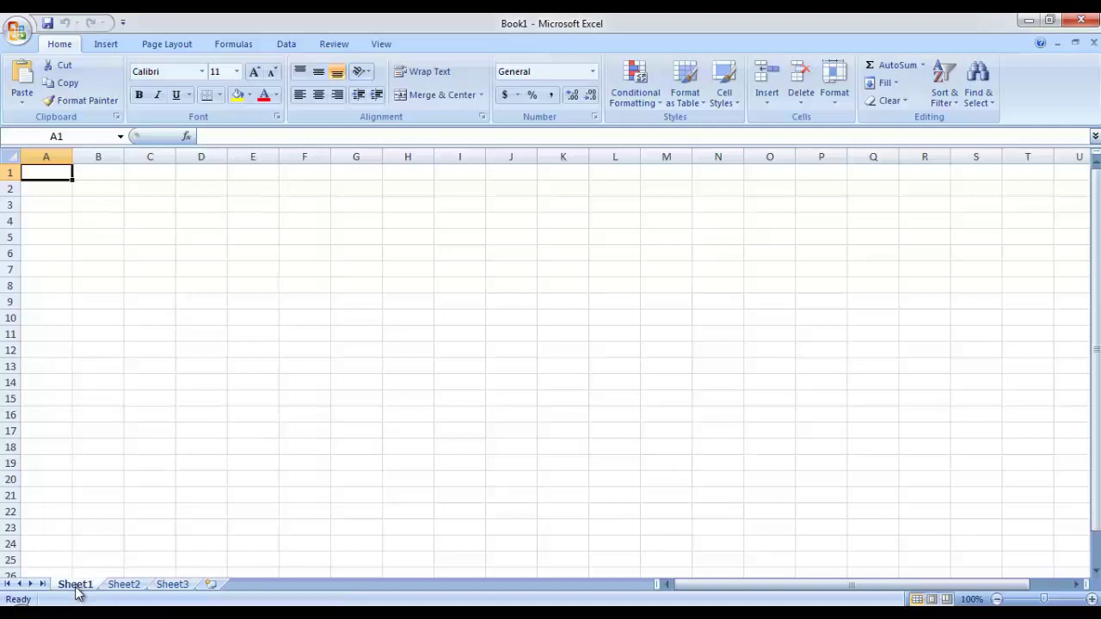
{"action": "right_click", "coordinate": [76, 592]}
{"action": "left_click", "coordinate": [136, 450]}
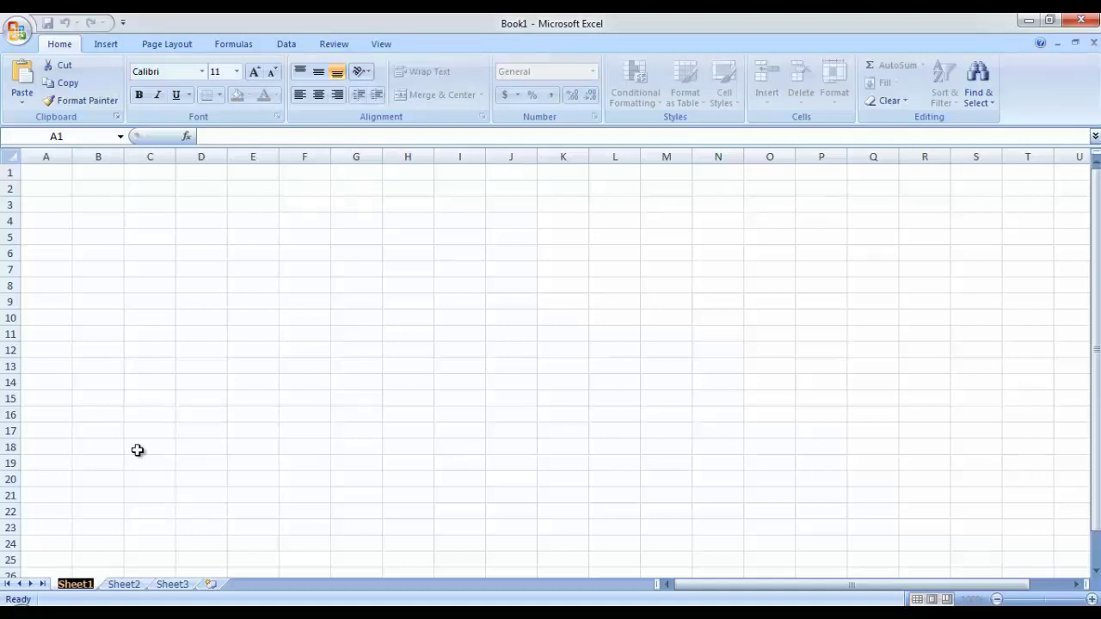
{"action": "type", "text": "OMT"}
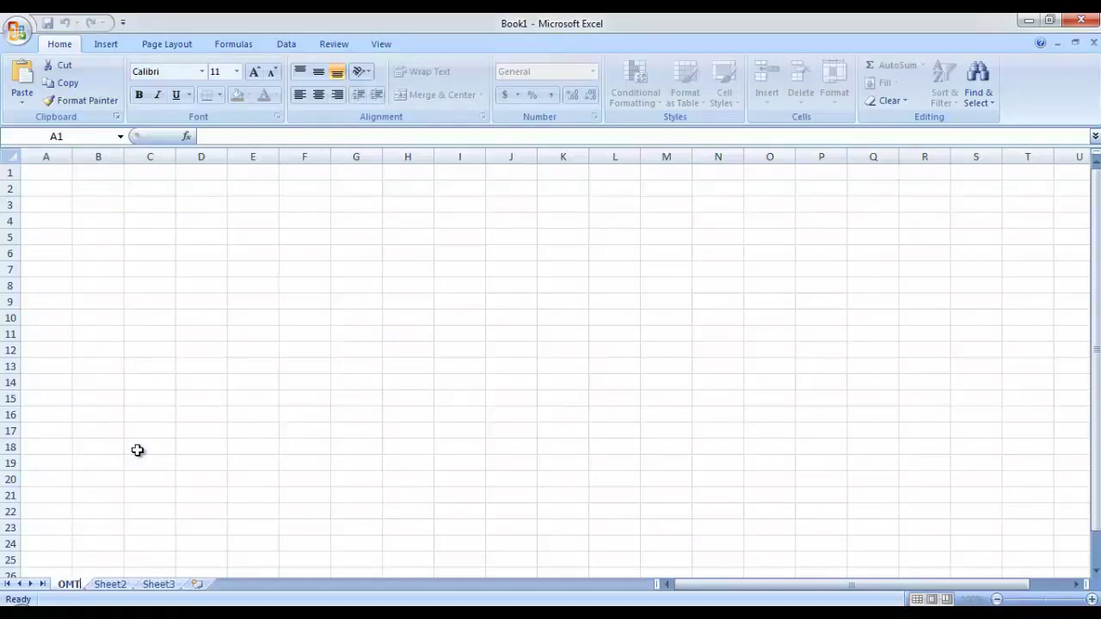
{"action": "key", "text": "Return"}
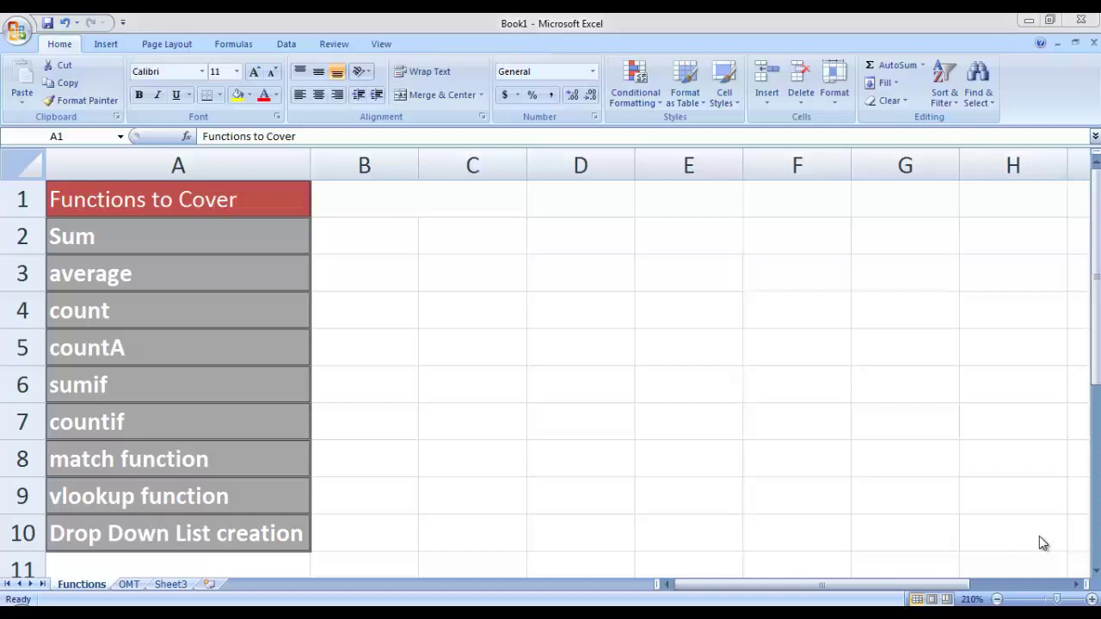
On the OMT sheet, calculate Total Sale in cell B11 with the formula =SUM(B2:B9)
{"action": "left_click", "coordinate": [129, 584]}
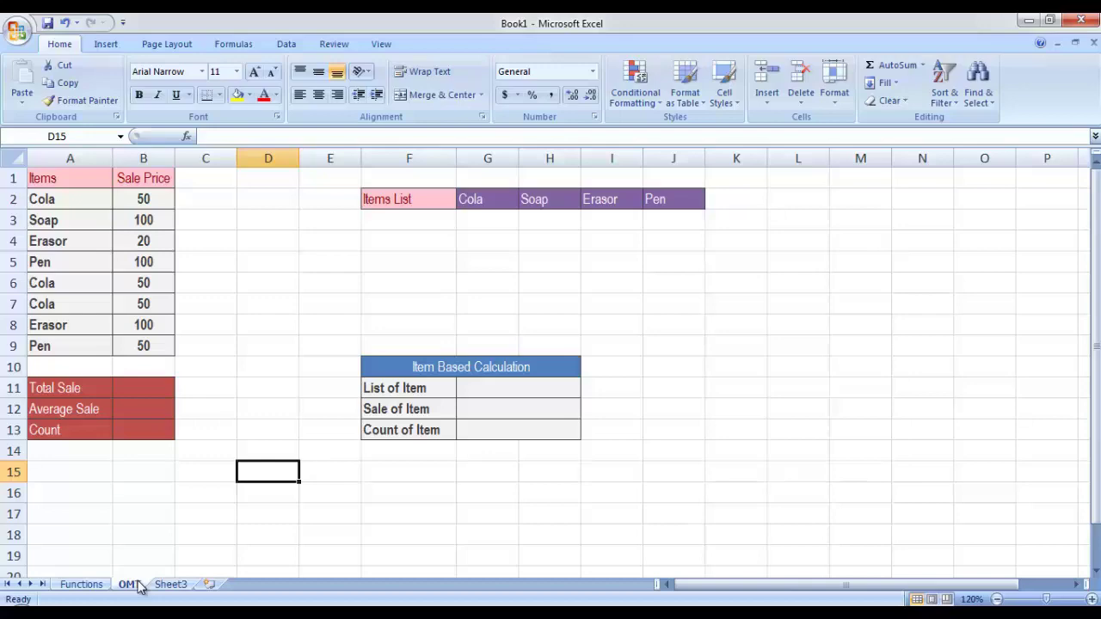
{"action": "left_click", "coordinate": [286, 43]}
{"action": "left_click", "coordinate": [147, 389]}
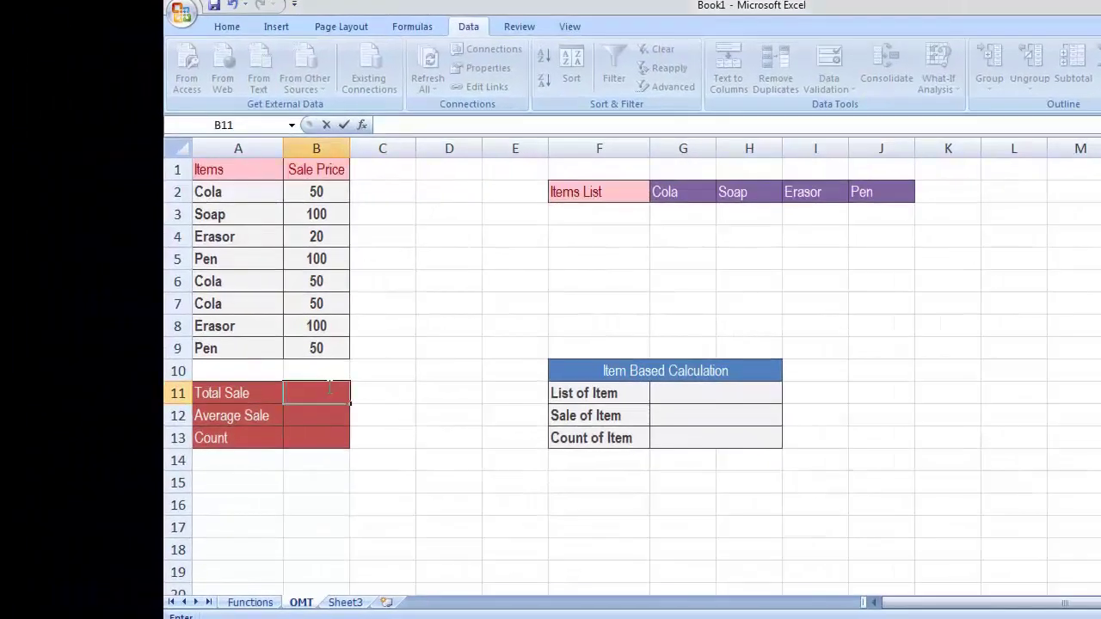
{"action": "type", "text": "=s"}
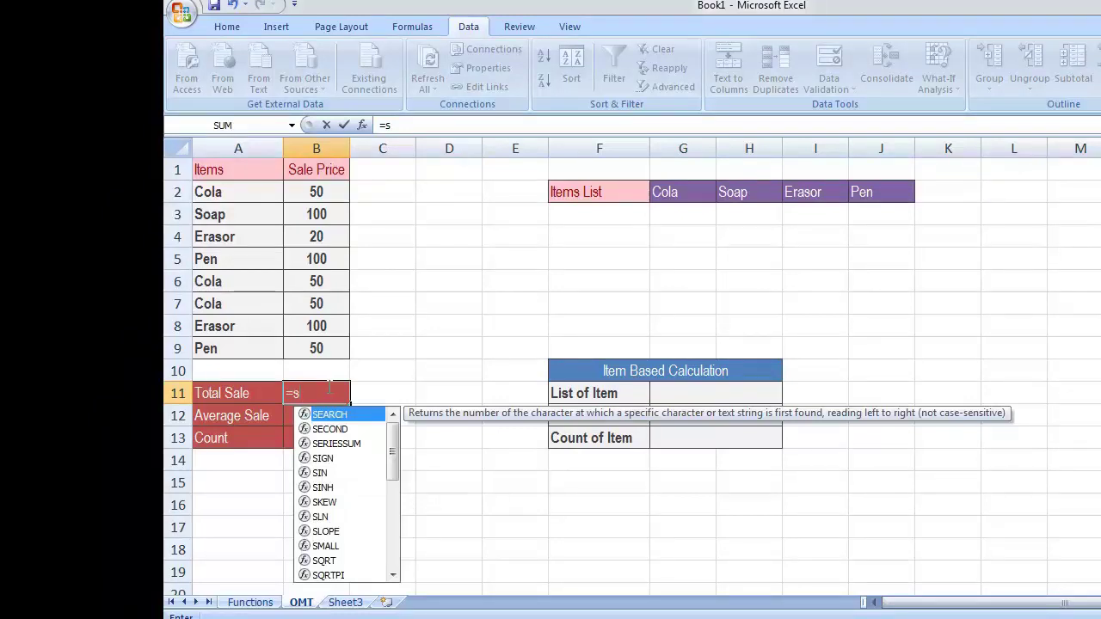
{"action": "type", "text": "um"}
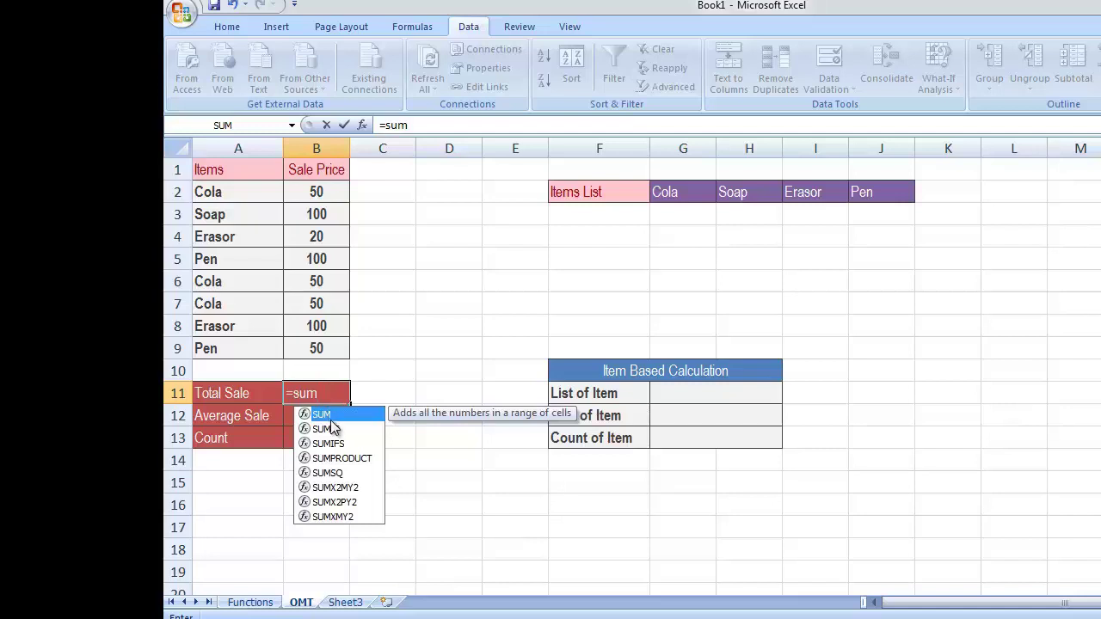
{"action": "double_click", "coordinate": [334, 417]}
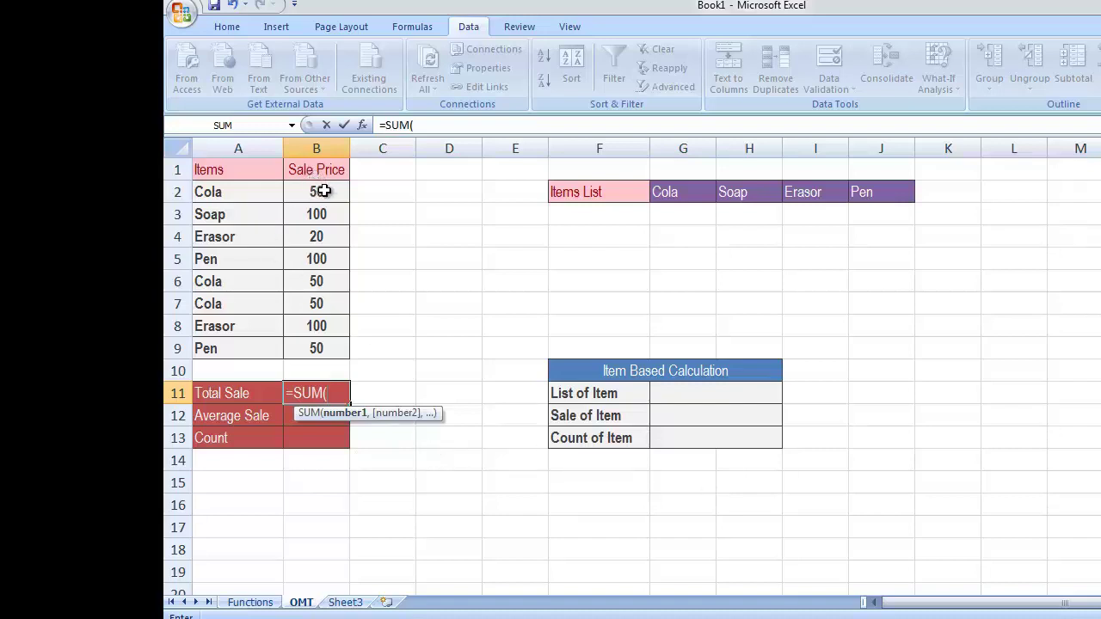
{"action": "left_click_drag", "start_coordinate": [321, 191], "coordinate": [336, 346]}
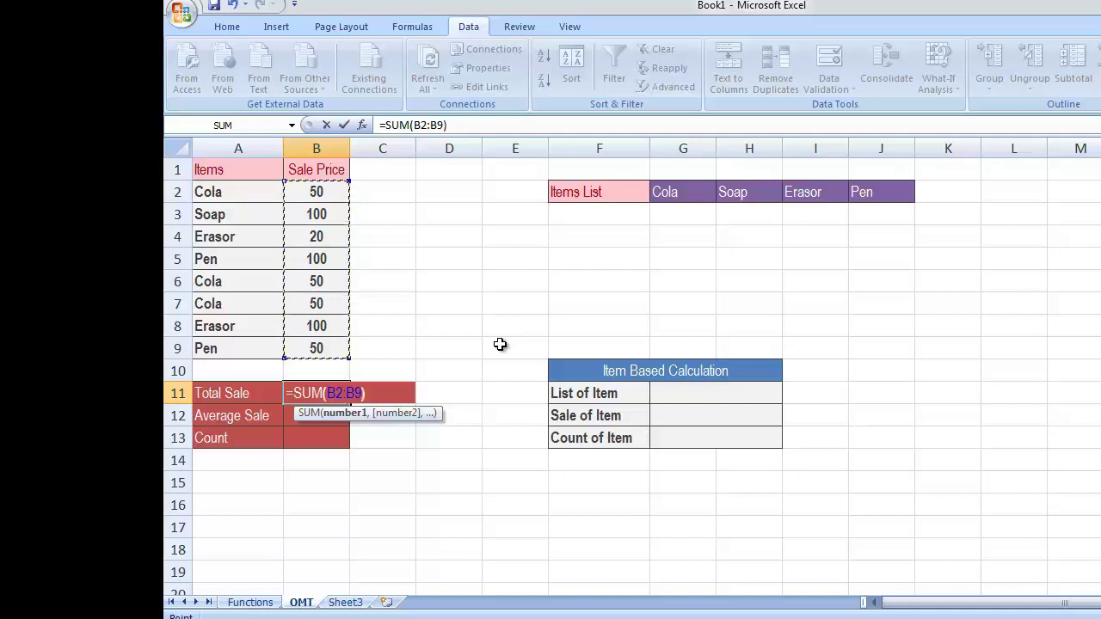
{"action": "type", "text": ")"}
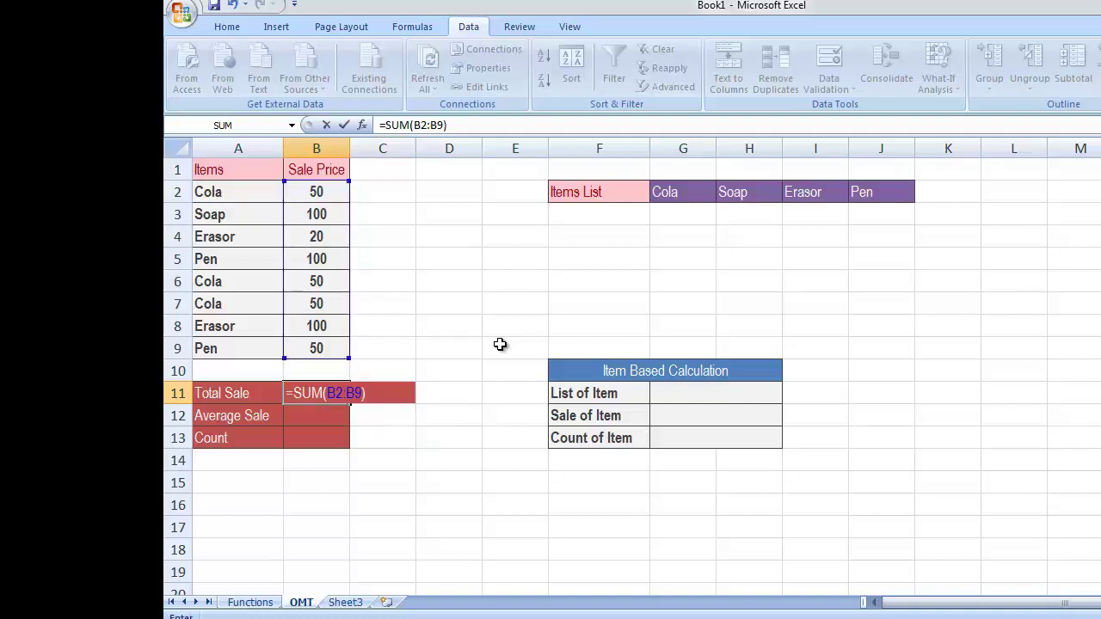
{"action": "key", "text": "Return"}
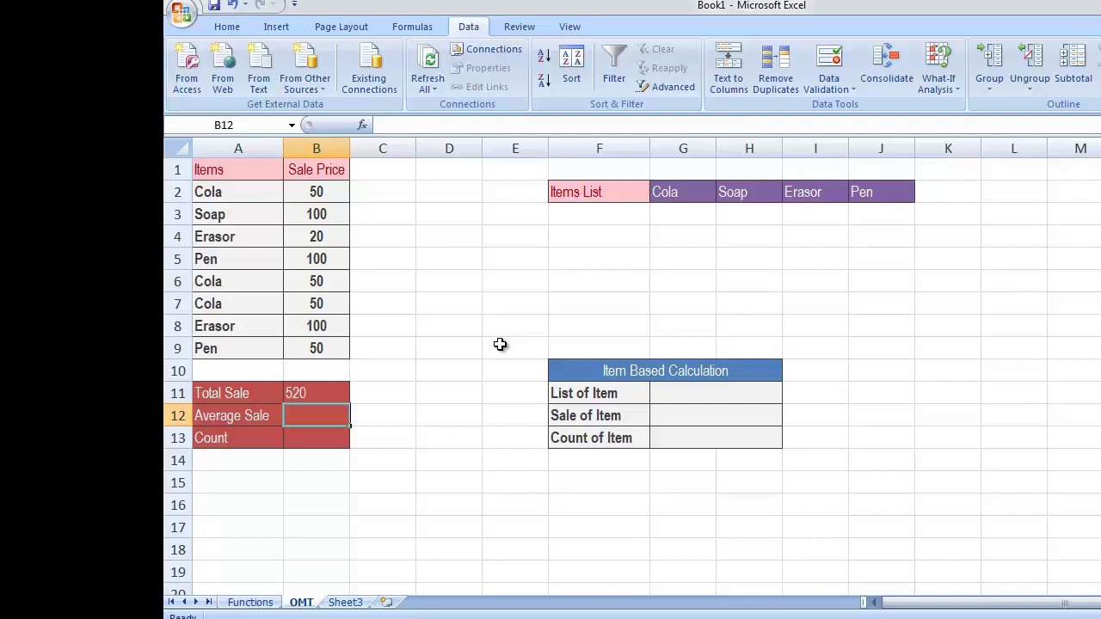
Calculate Average Sale in cell B12 with the AVERAGE function over the sale prices B2:B9
{"action": "type", "text": "="}
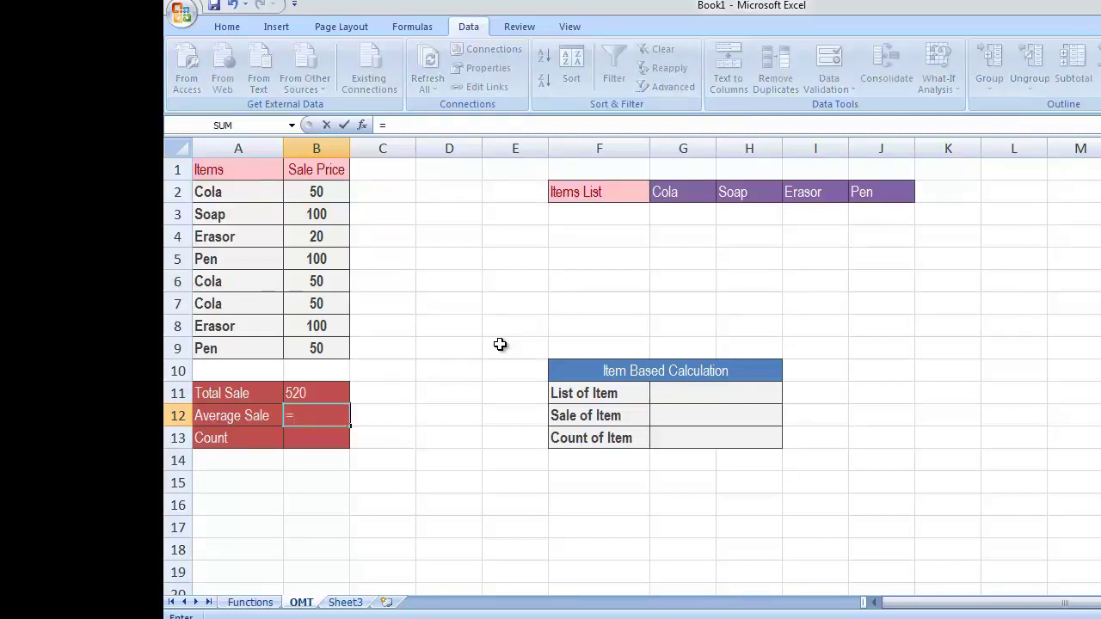
{"action": "type", "text": "ave"}
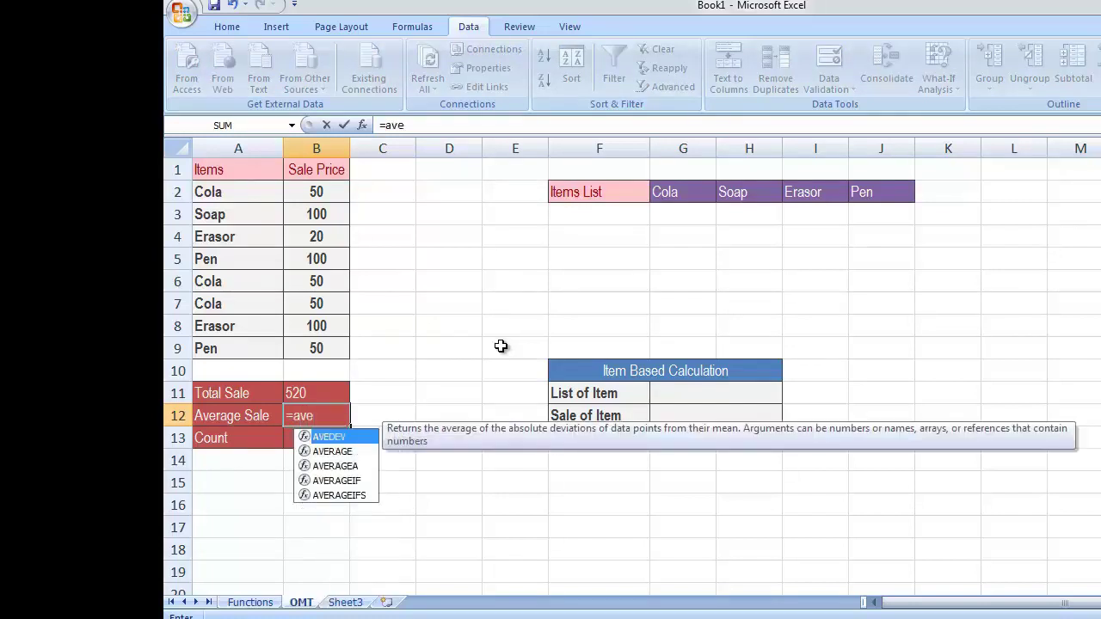
{"action": "double_click", "coordinate": [334, 452]}
{"action": "left_click_drag", "start_coordinate": [318, 192], "coordinate": [318, 353]}
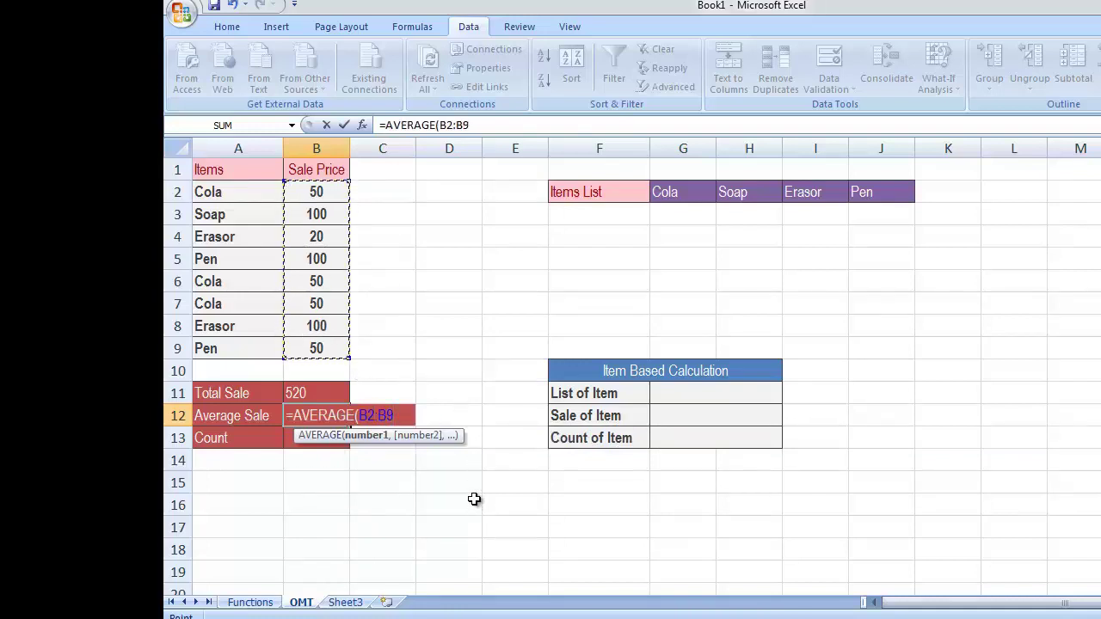
{"action": "key", "text": "Return"}
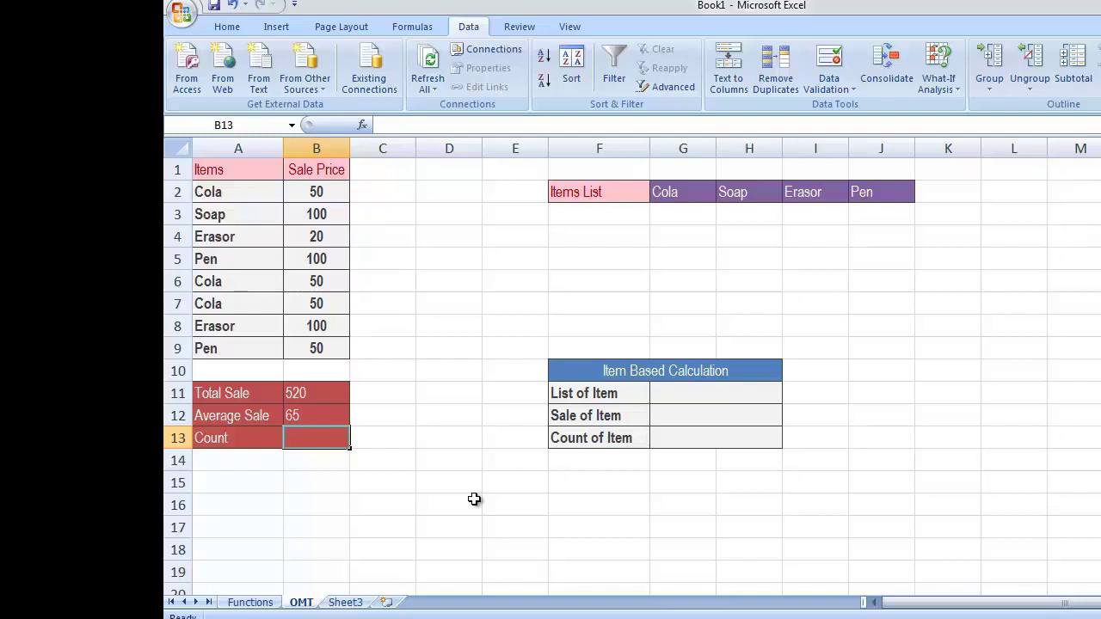
Calculate Count in cell B13 with the COUNT function over the sale prices B2:B9
{"action": "type", "text": "=cou"}
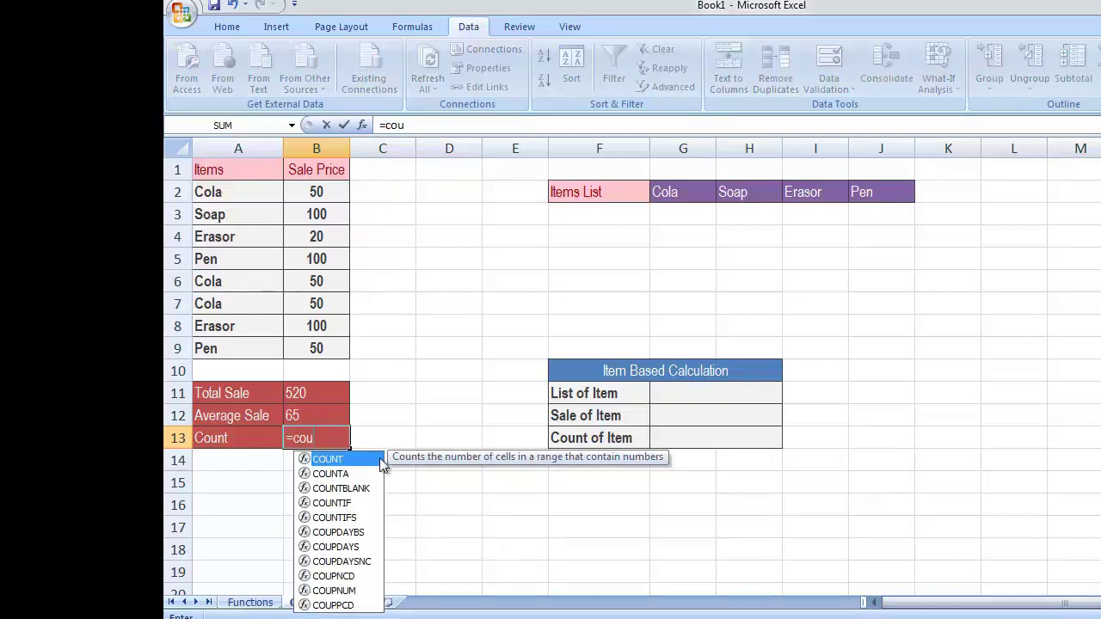
{"action": "double_click", "coordinate": [331, 460]}
{"action": "left_click_drag", "start_coordinate": [330, 191], "coordinate": [312, 348]}
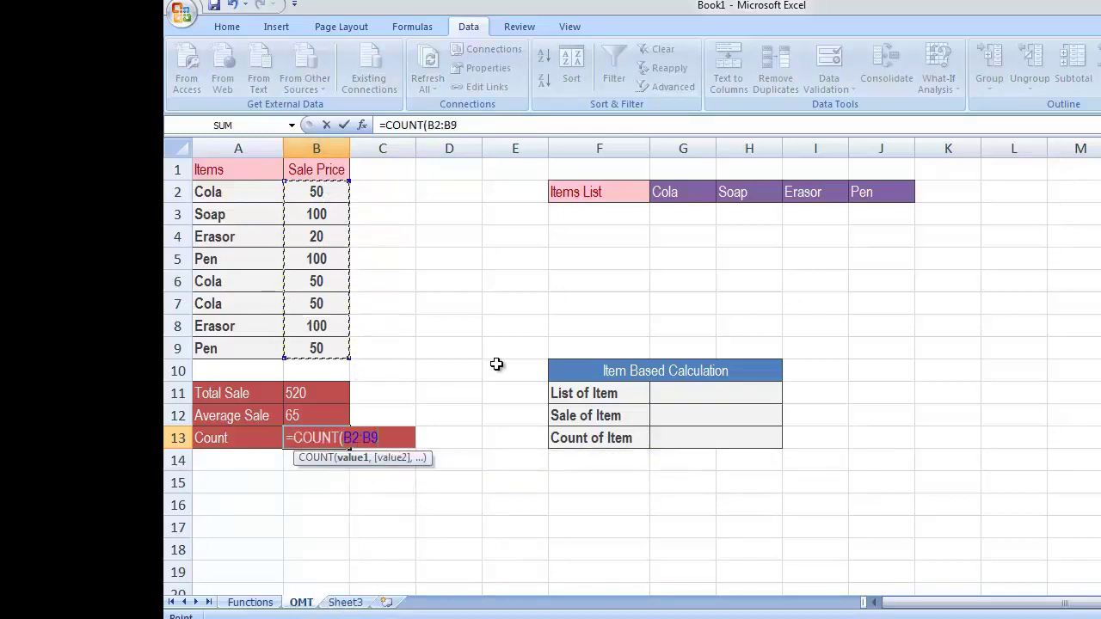
{"action": "key", "text": "Return"}
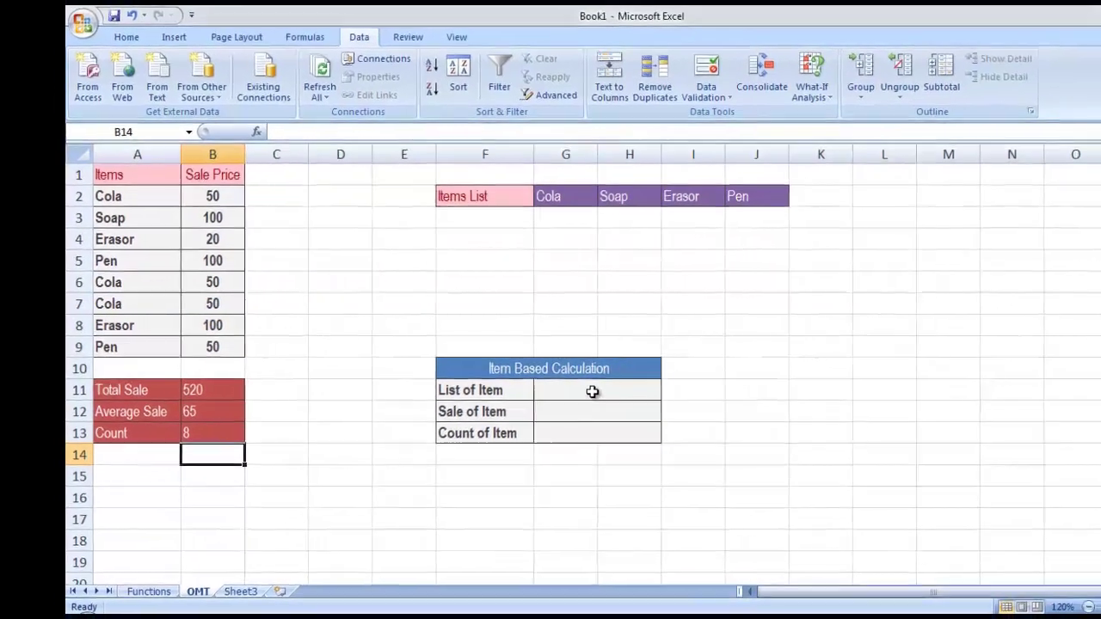
Open the data validation settings of the List of Item cell G11, choose List as the allowed type, and clear its source
{"action": "left_click", "coordinate": [693, 397]}
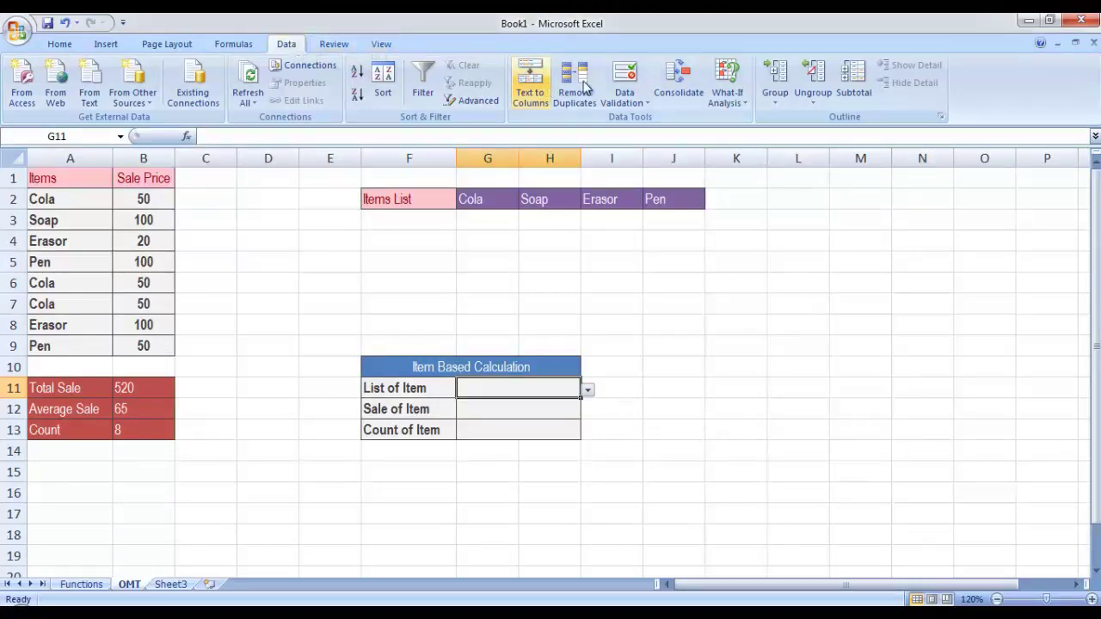
{"action": "left_click", "coordinate": [624, 82]}
{"action": "left_click", "coordinate": [842, 304]}
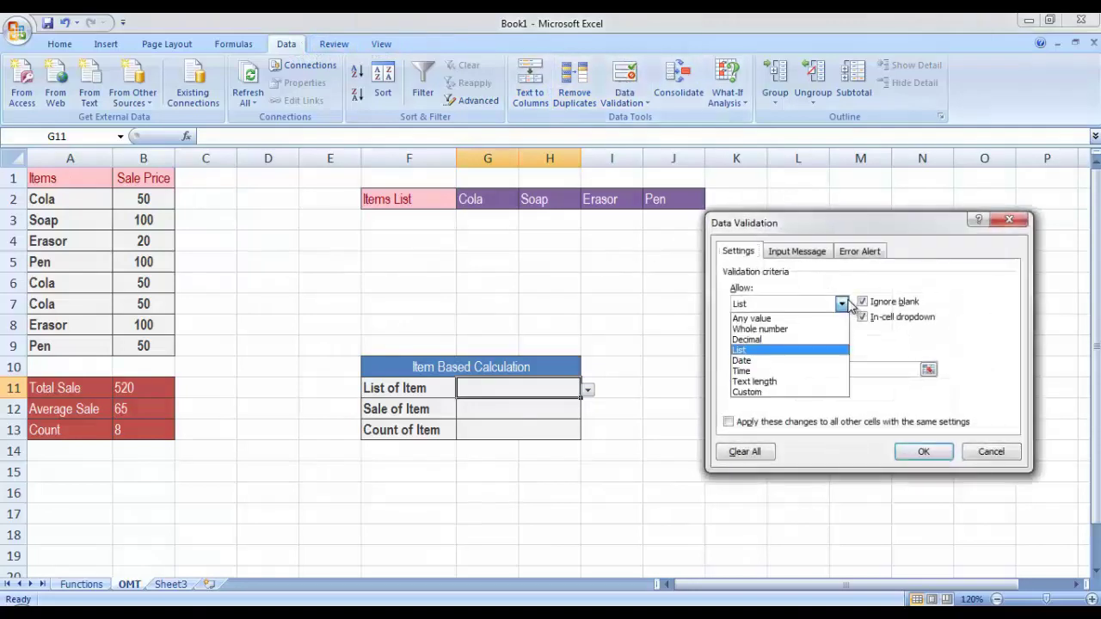
{"action": "left_click", "coordinate": [804, 319]}
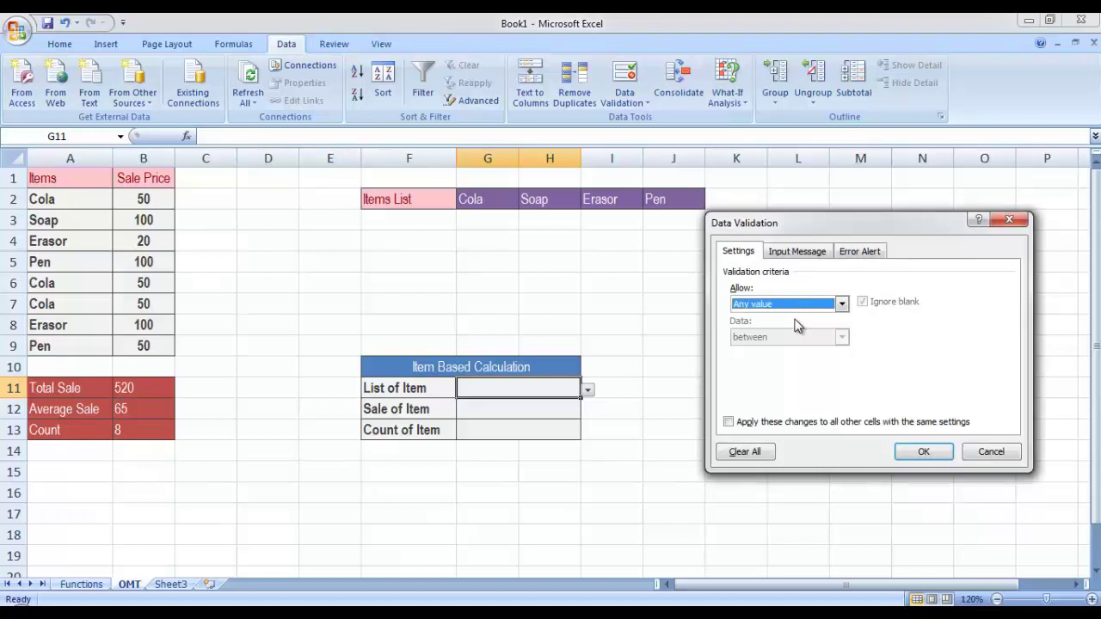
{"action": "left_click", "coordinate": [842, 304]}
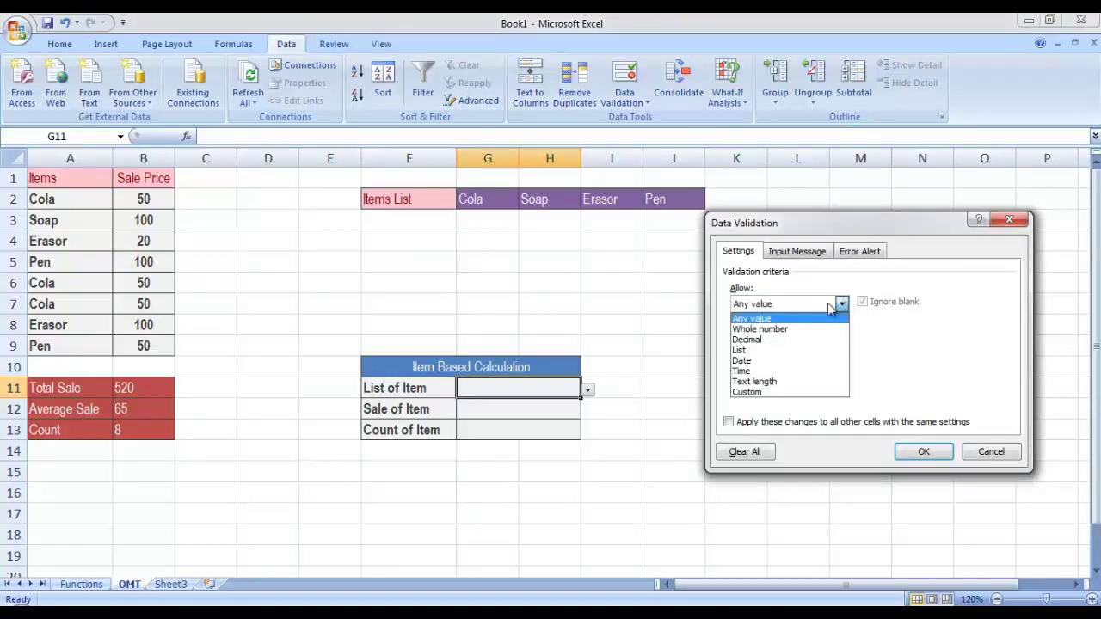
{"action": "left_click", "coordinate": [789, 350]}
{"action": "left_click_drag", "start_coordinate": [809, 369], "coordinate": [726, 369]}
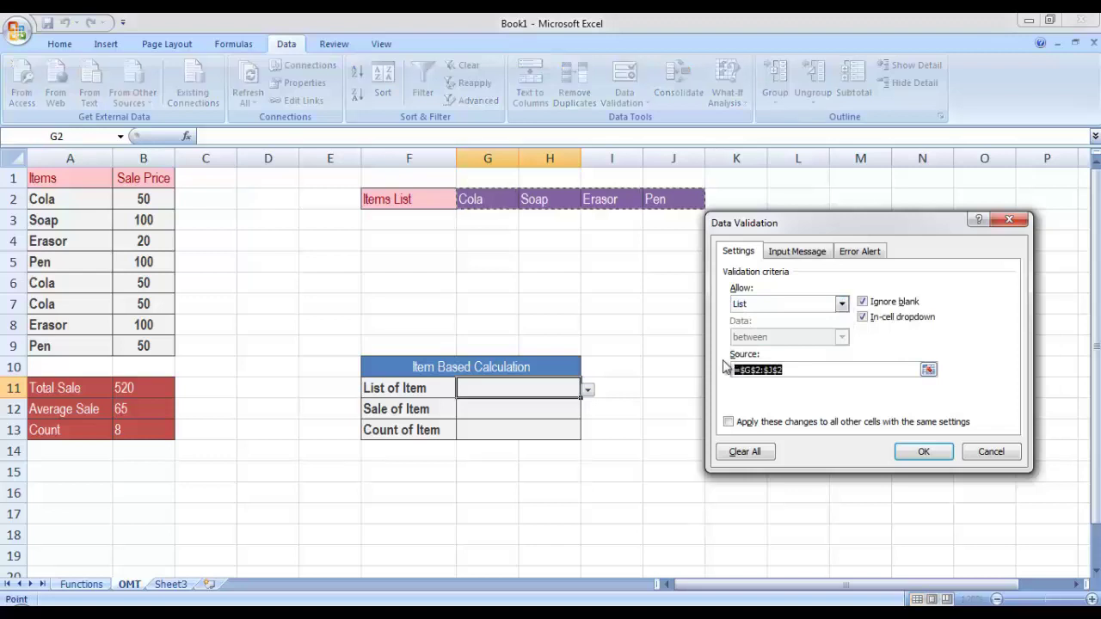
{"action": "key", "text": "Delete"}
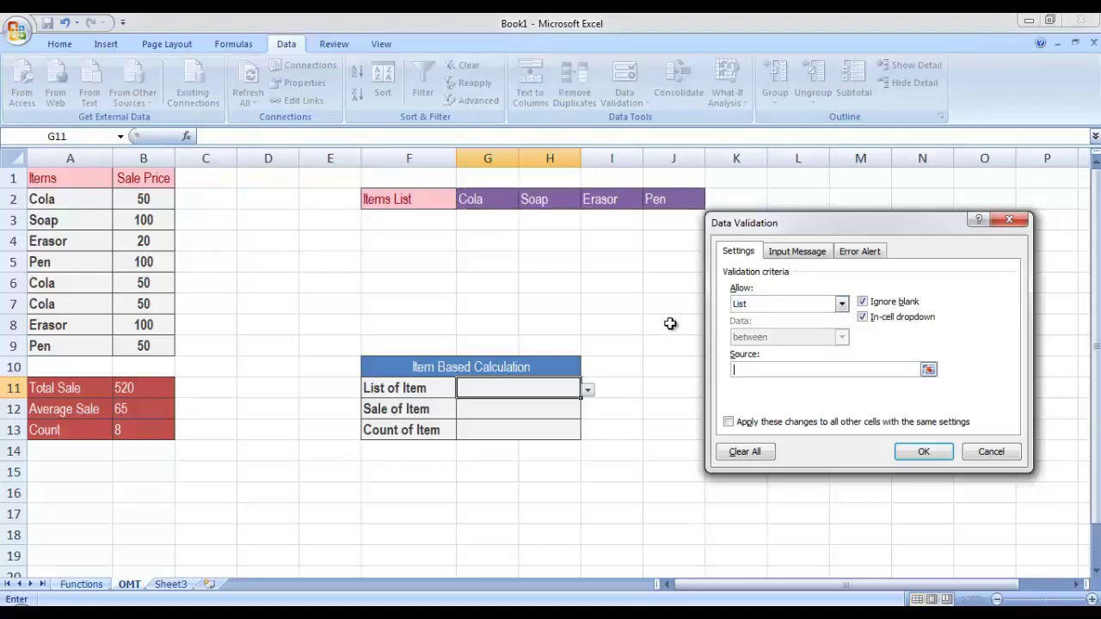
Apply a List validation to G11 with the source =$G$2:$J$2 from the Items List row
{"action": "left_click", "coordinate": [842, 304]}
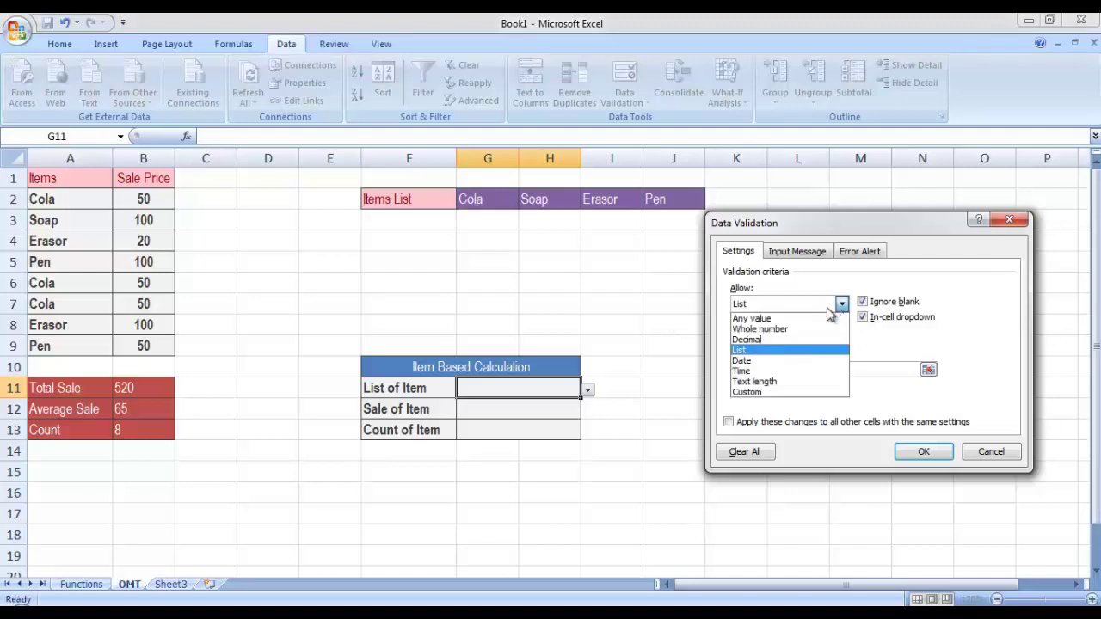
{"action": "left_click", "coordinate": [801, 349]}
{"action": "left_click", "coordinate": [807, 372]}
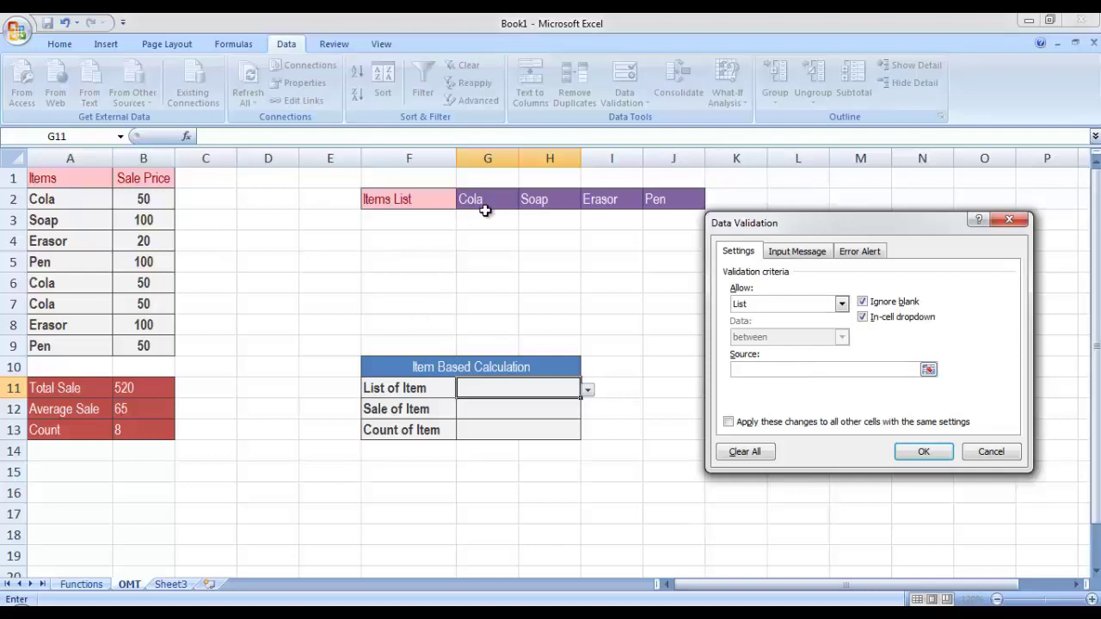
{"action": "left_click_drag", "start_coordinate": [484, 198], "coordinate": [660, 199]}
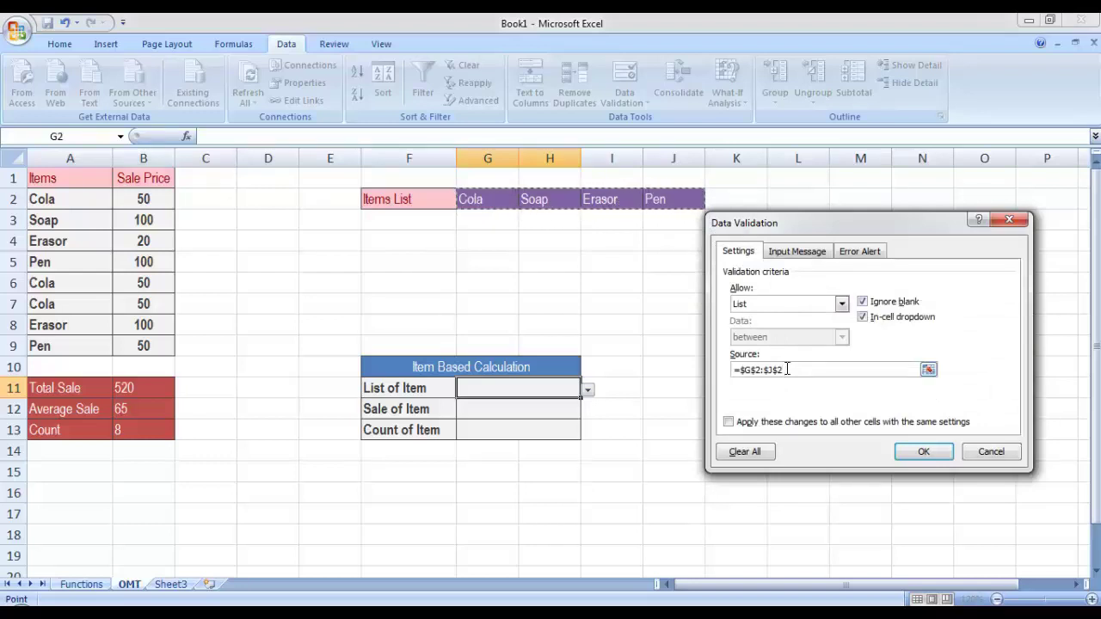
{"action": "left_click", "coordinate": [906, 452]}
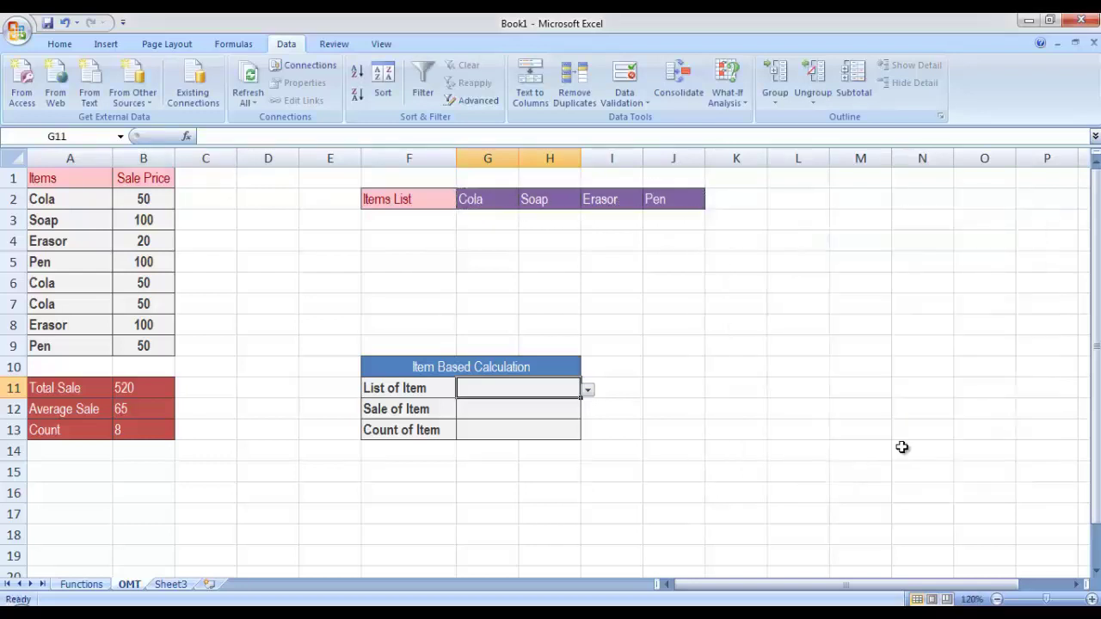
Try out several items from the drop-down list in G11, ending with Pen
{"action": "left_click", "coordinate": [588, 389]}
{"action": "left_click", "coordinate": [566, 418]}
{"action": "left_click", "coordinate": [588, 390]}
{"action": "left_click", "coordinate": [574, 414]}
{"action": "left_click", "coordinate": [587, 390]}
{"action": "left_click", "coordinate": [570, 431]}
{"action": "left_click", "coordinate": [588, 390]}
{"action": "left_click", "coordinate": [554, 444]}
Calculate Sale of Item in cell G12 with SUMIF, using range A1:B9, criteria G11 and sum range B1:B9
{"action": "left_click", "coordinate": [550, 408]}
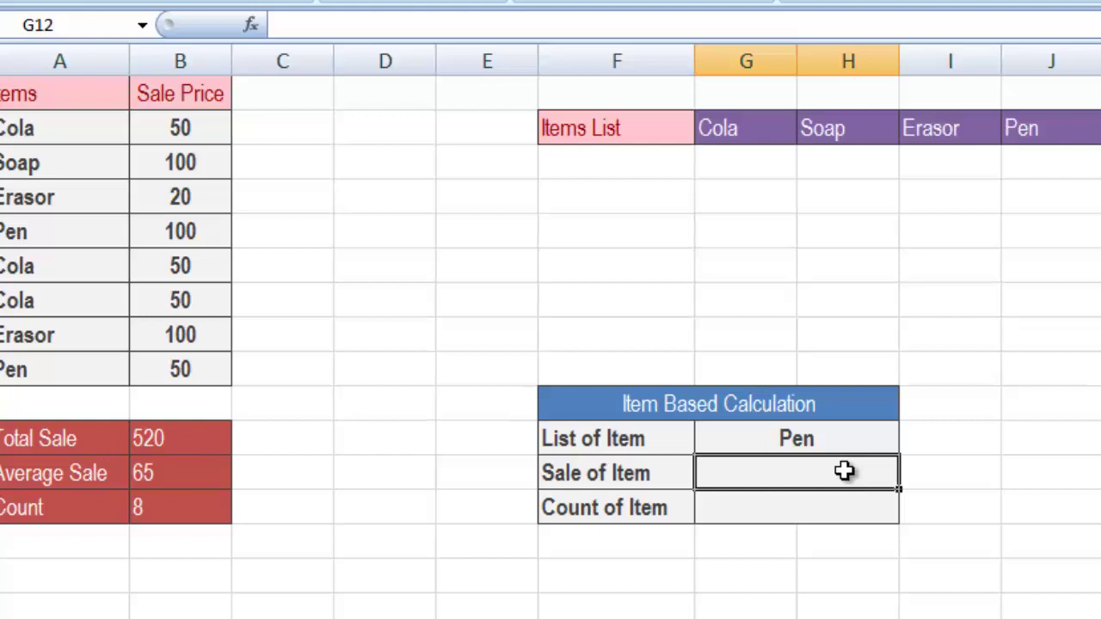
{"action": "type", "text": "="}
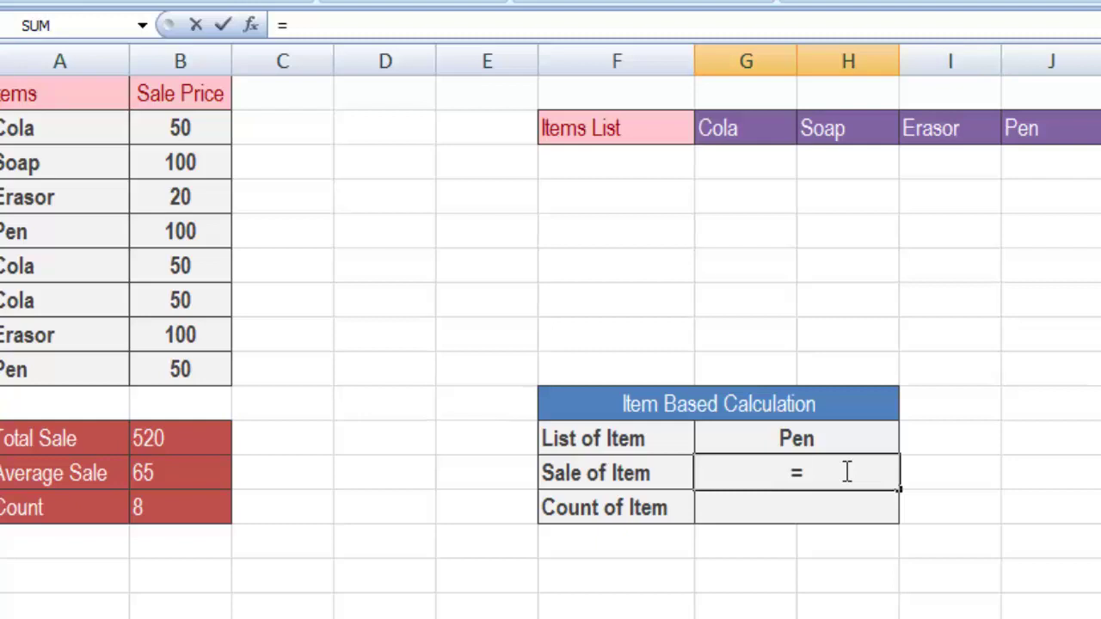
{"action": "type", "text": "su"}
{"action": "key", "text": "BackSpace"}
{"action": "key", "text": "BackSpace"}
{"action": "type", "text": "sumif"}
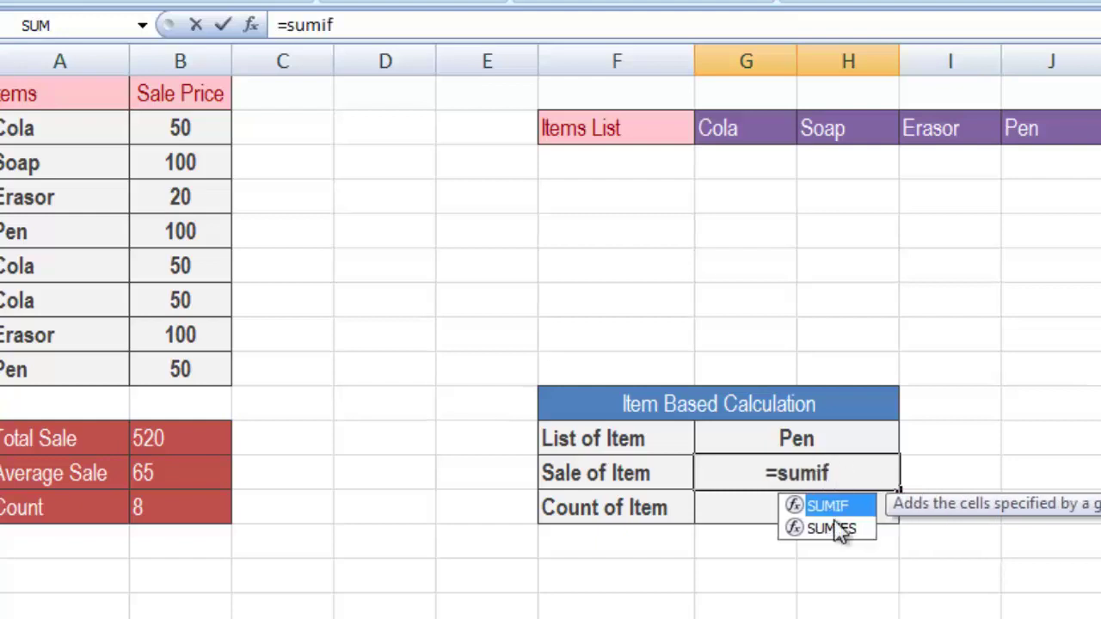
{"action": "double_click", "coordinate": [831, 508]}
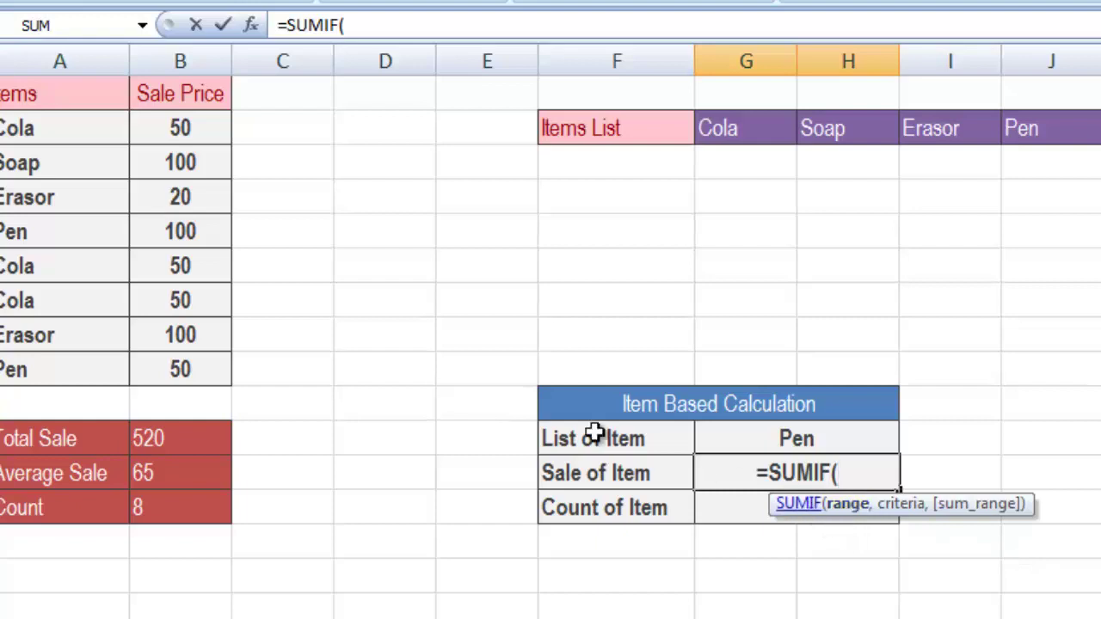
{"action": "left_click", "coordinate": [19, 88]}
{"action": "left_click_drag", "start_coordinate": [19, 89], "coordinate": [221, 369]}
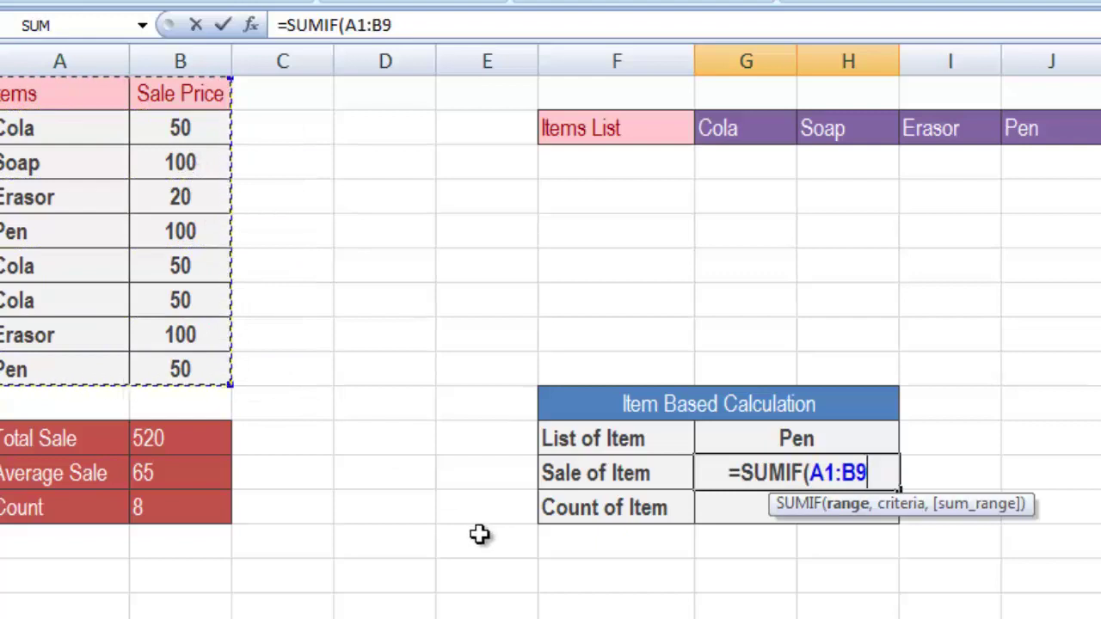
{"action": "type", "text": ","}
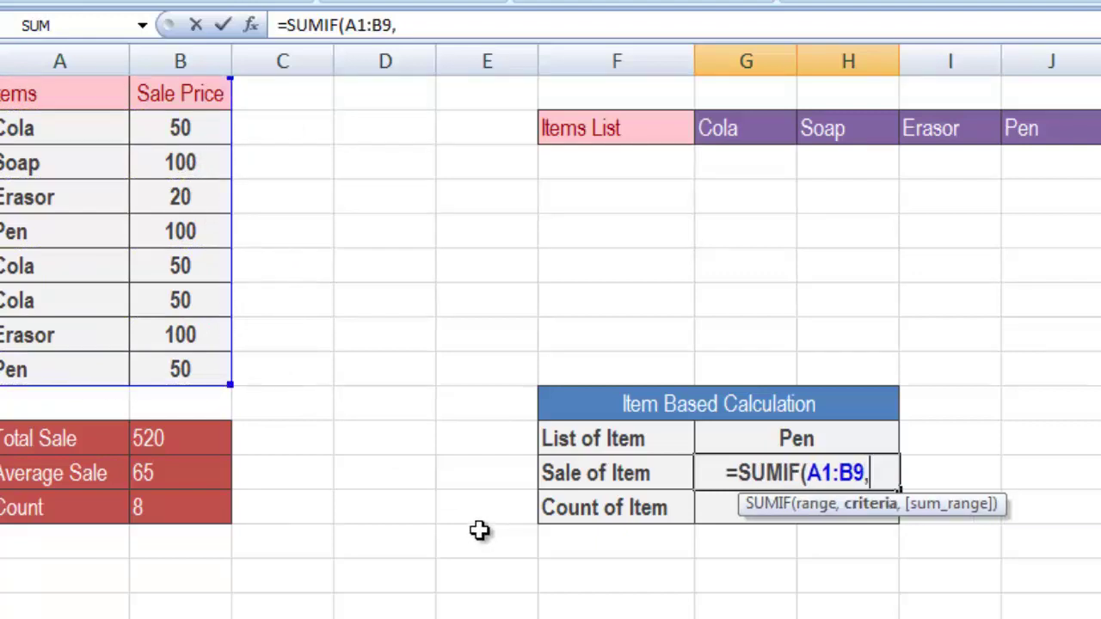
{"action": "left_click", "coordinate": [855, 435]}
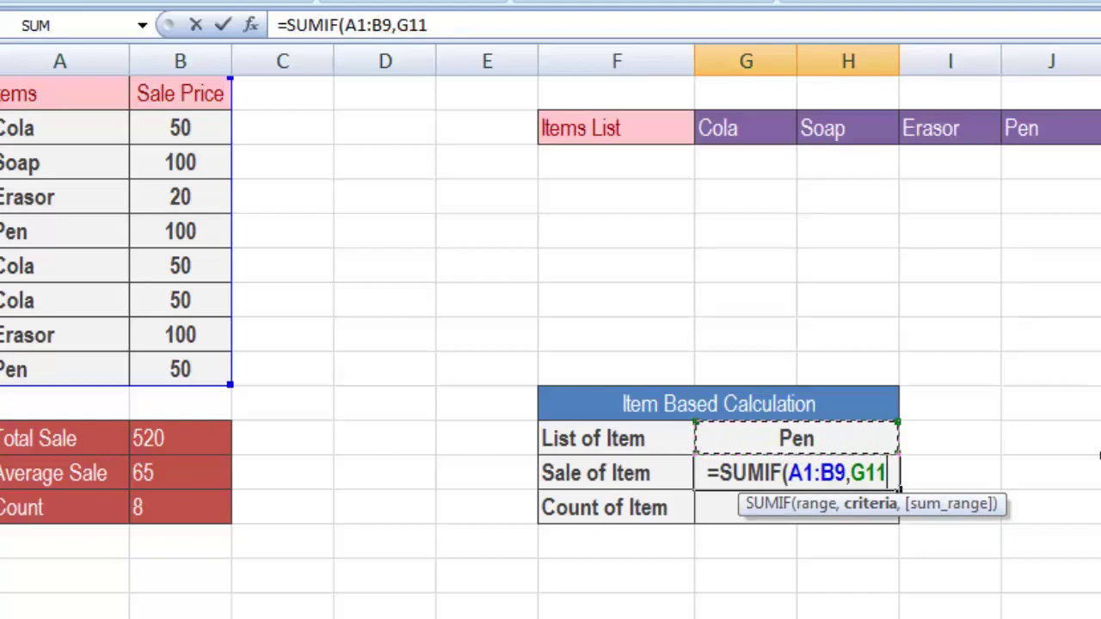
{"action": "type", "text": ","}
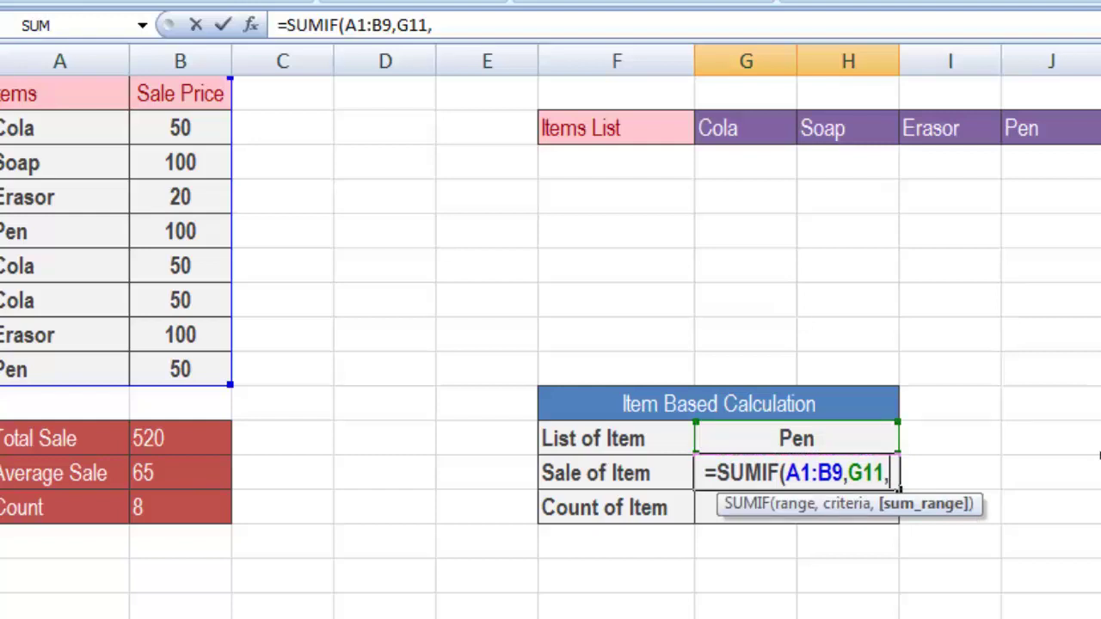
{"action": "left_click_drag", "start_coordinate": [176, 93], "coordinate": [201, 367]}
{"action": "key", "text": "Return"}
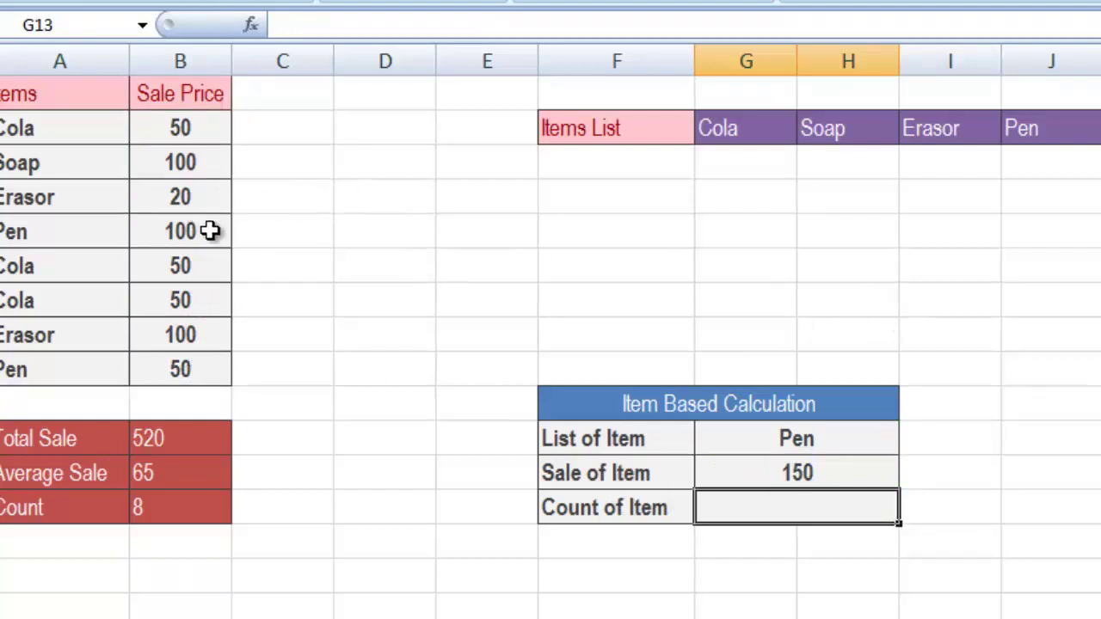
Check the item and sale price cells of both Pen entries, in rows 5 and 9
{"action": "left_click", "coordinate": [103, 227]}
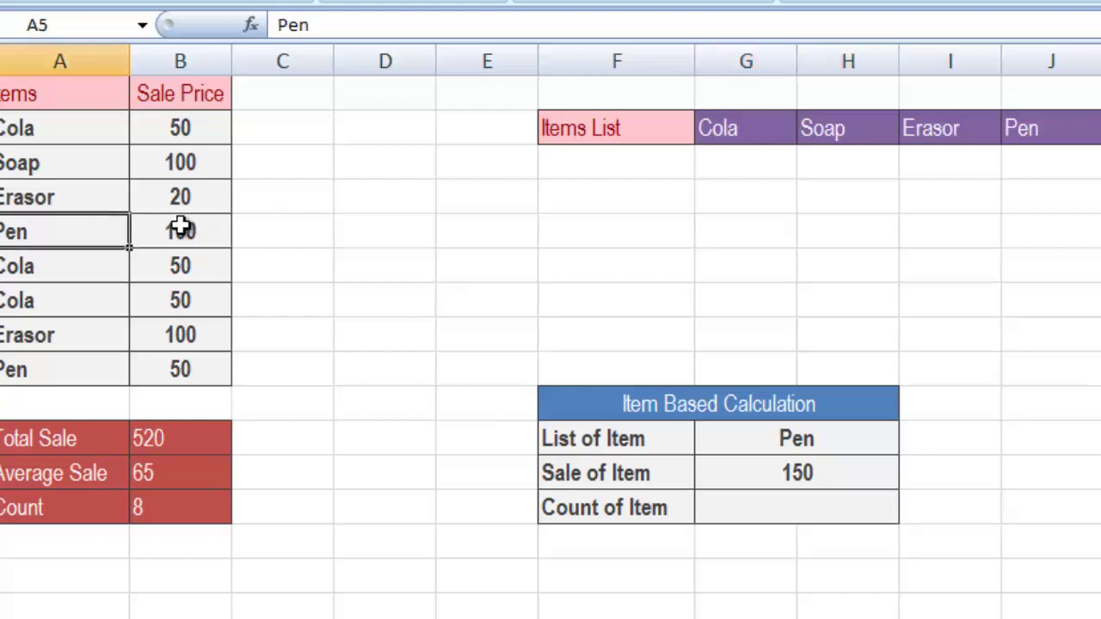
{"action": "left_click", "coordinate": [180, 226]}
{"action": "left_click", "coordinate": [110, 366]}
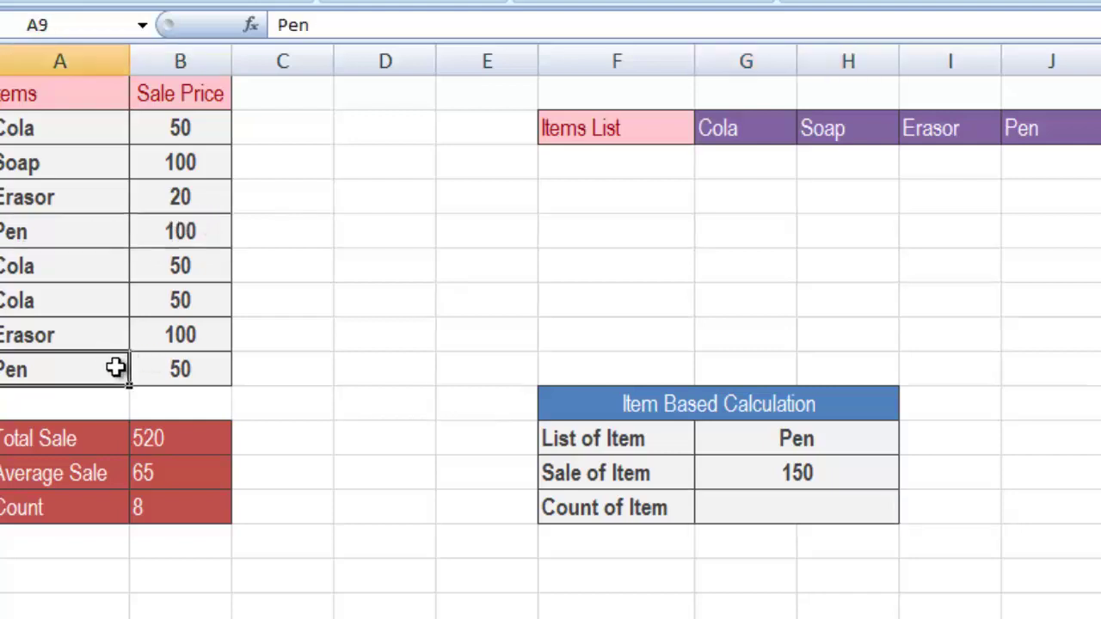
{"action": "left_click", "coordinate": [194, 370]}
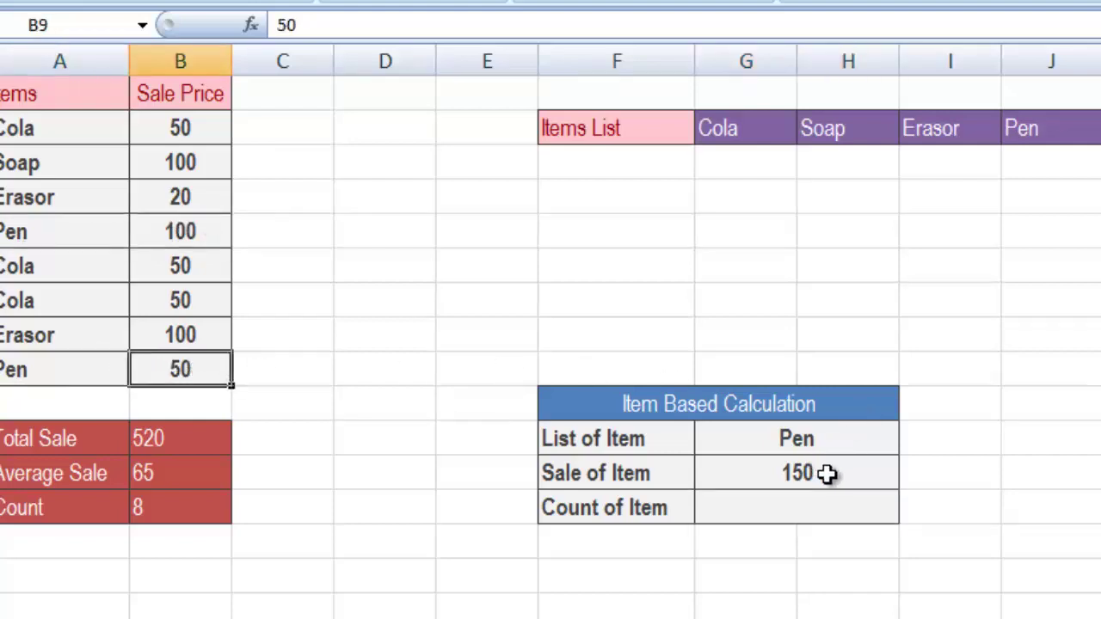
Change the List of Item selection in G11 to Erasor, Soap and finally Cola to test the item's sale formula
{"action": "left_click", "coordinate": [865, 441]}
{"action": "left_click", "coordinate": [912, 442]}
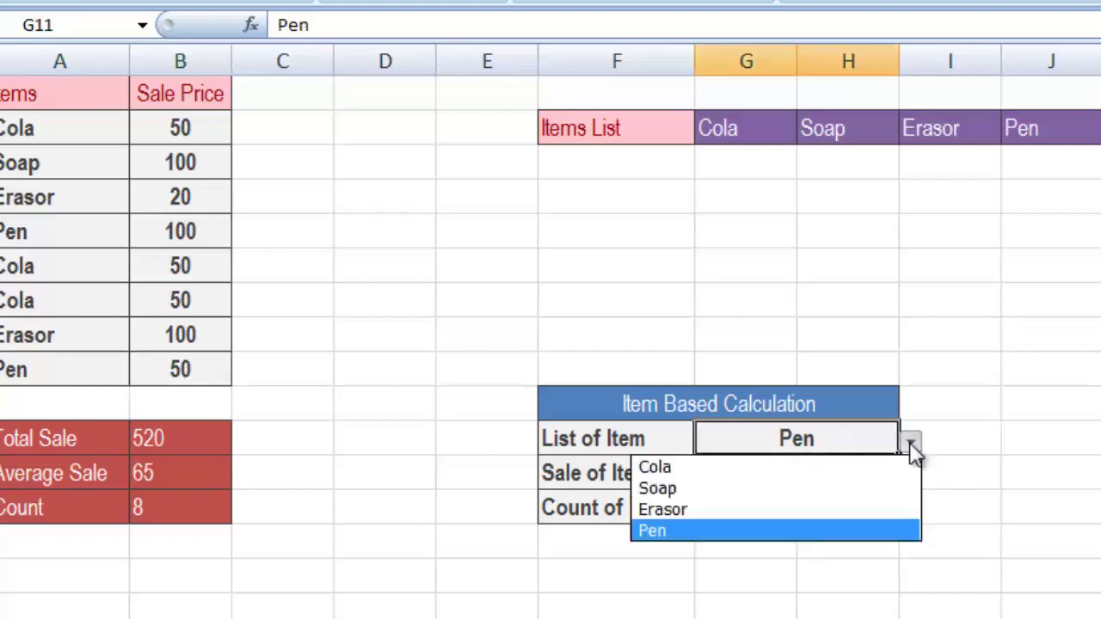
{"action": "left_click", "coordinate": [816, 511]}
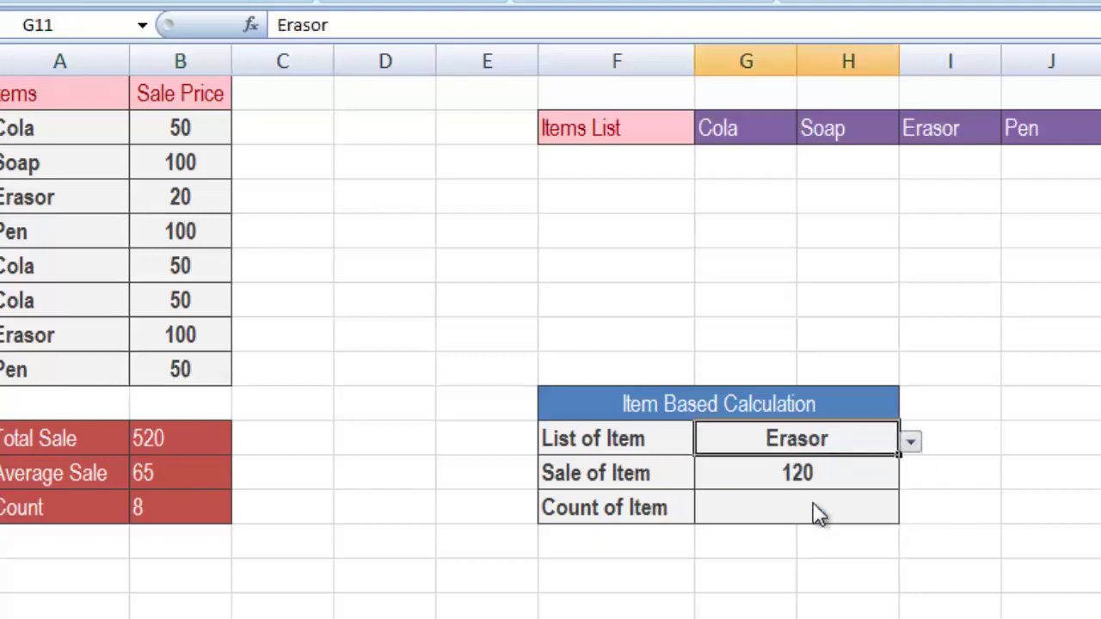
{"action": "left_click", "coordinate": [912, 443]}
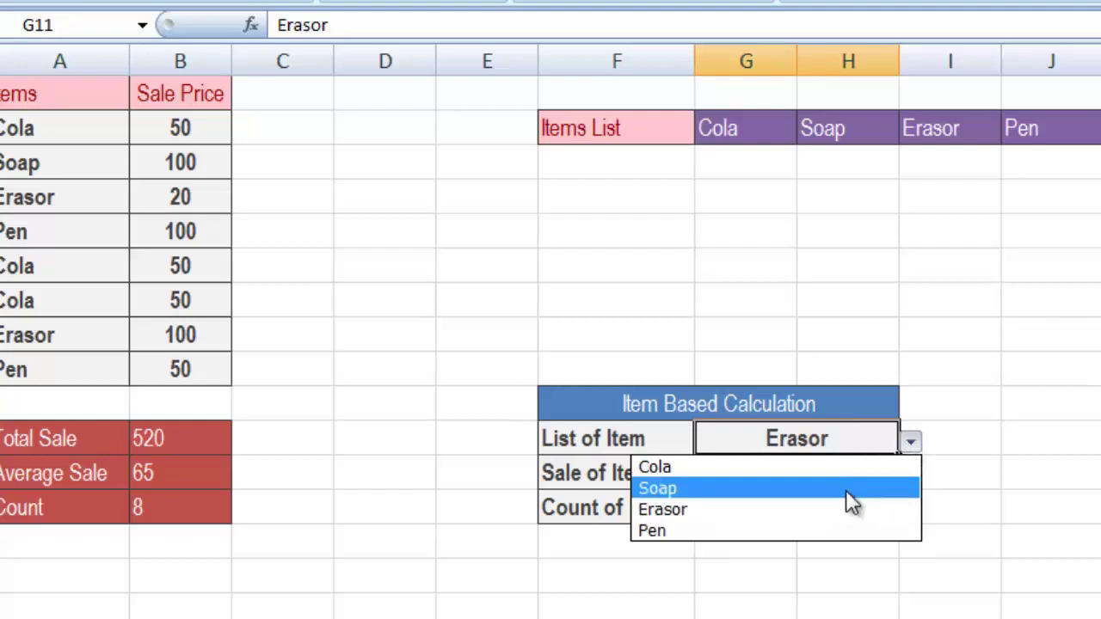
{"action": "left_click", "coordinate": [846, 489]}
{"action": "left_click", "coordinate": [913, 448]}
{"action": "left_click", "coordinate": [869, 465]}
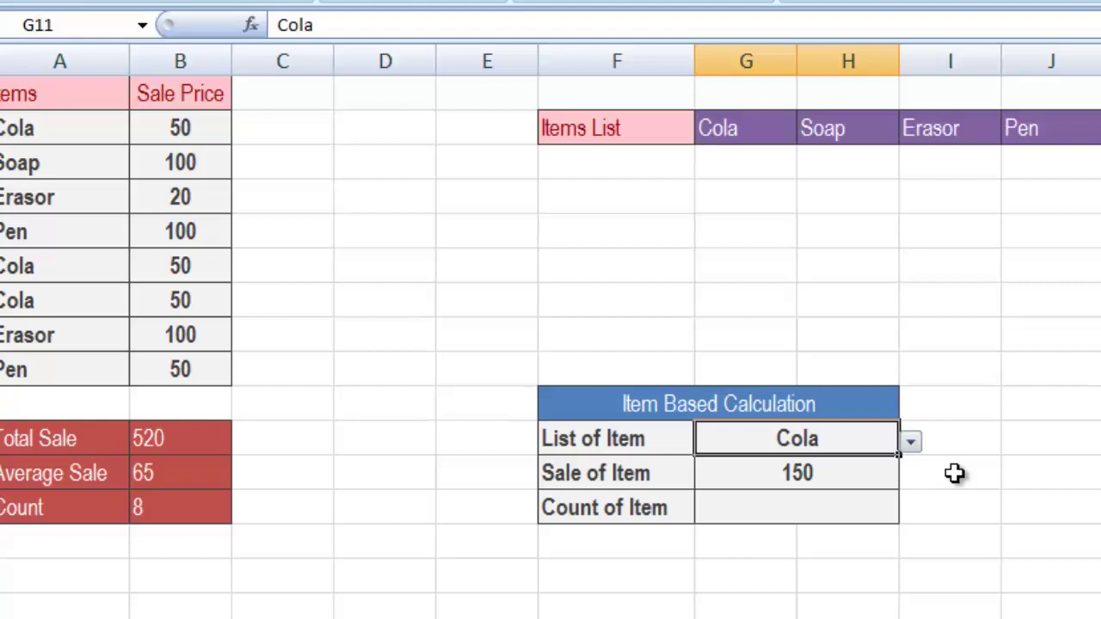
Calculate Count of Item in cell G13 with COUNTIF, using range A1:A9 and criteria G11
{"action": "left_click", "coordinate": [766, 515]}
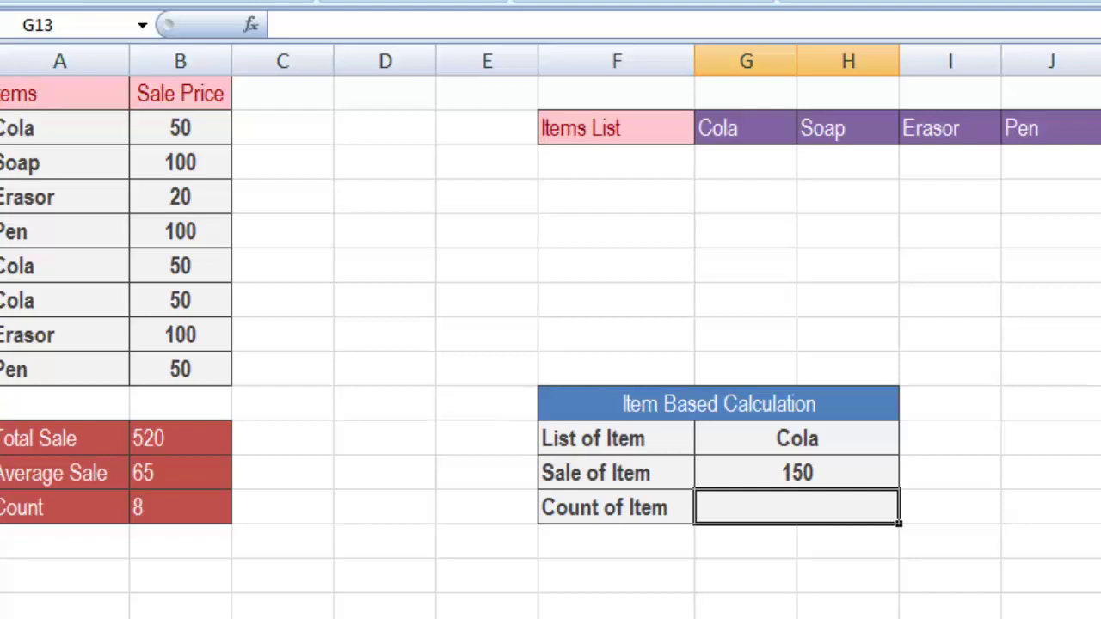
{"action": "type", "text": "=coun"}
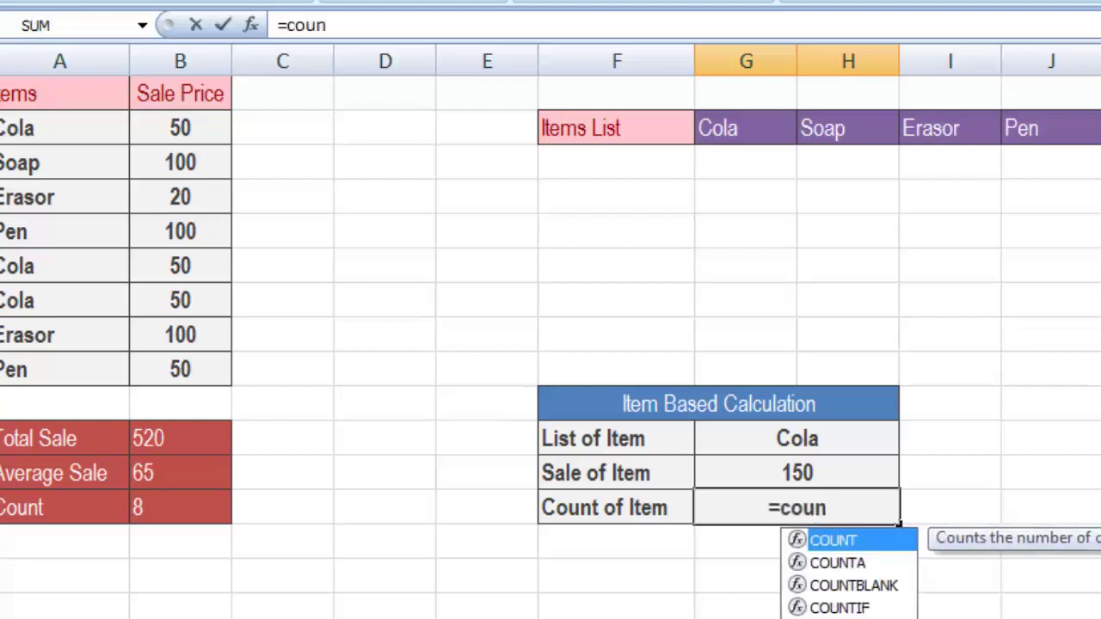
{"action": "left_click", "coordinate": [863, 609]}
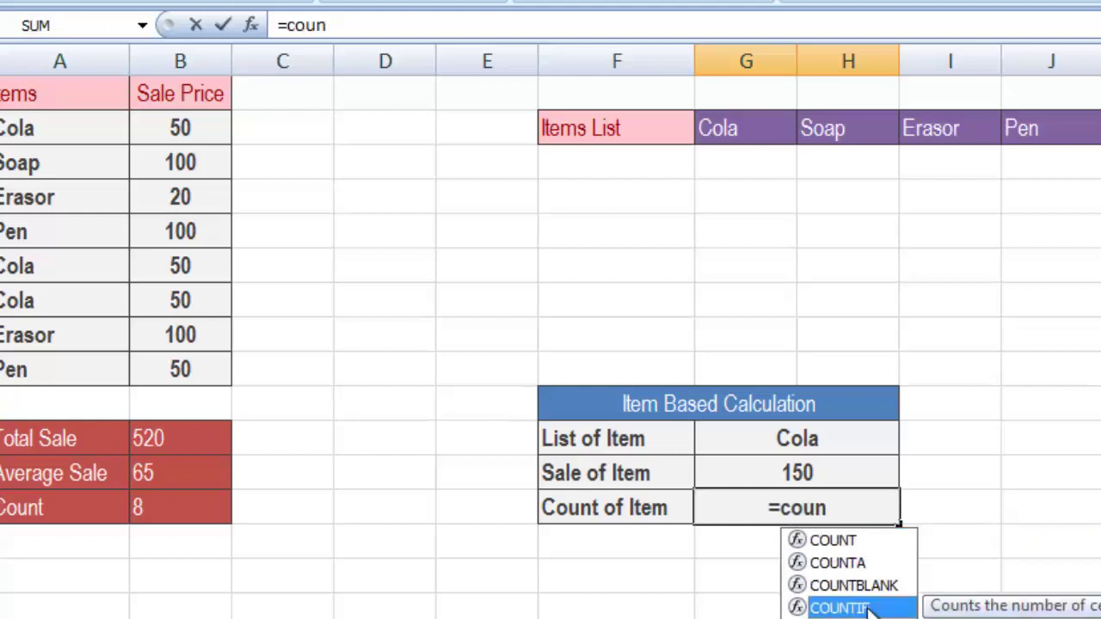
{"action": "double_click", "coordinate": [863, 609]}
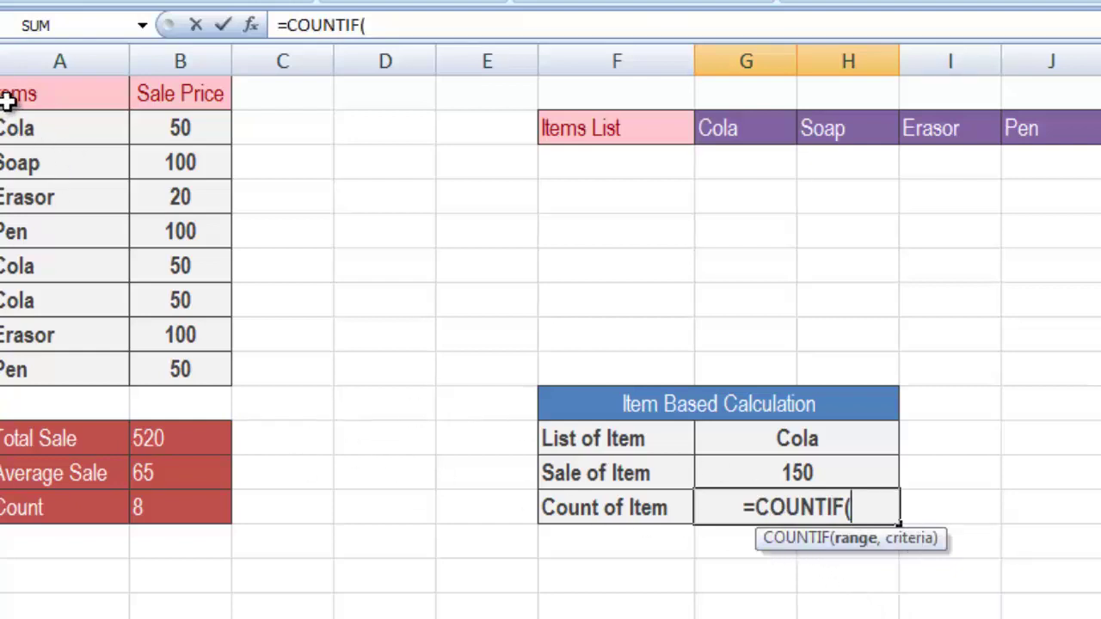
{"action": "left_click_drag", "start_coordinate": [12, 88], "coordinate": [73, 366]}
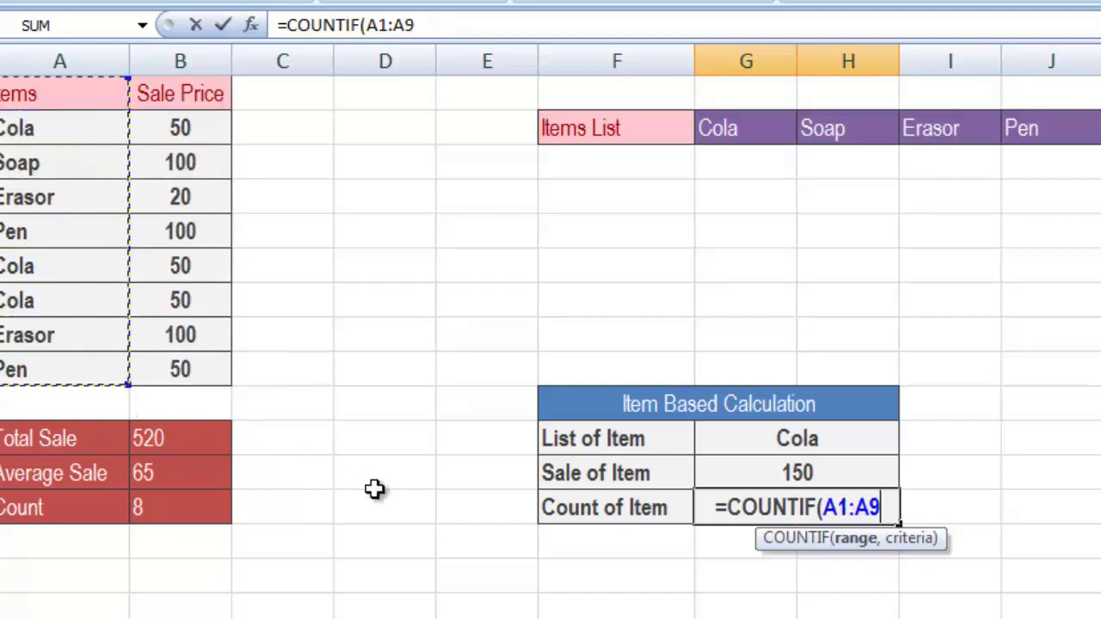
{"action": "type", "text": ","}
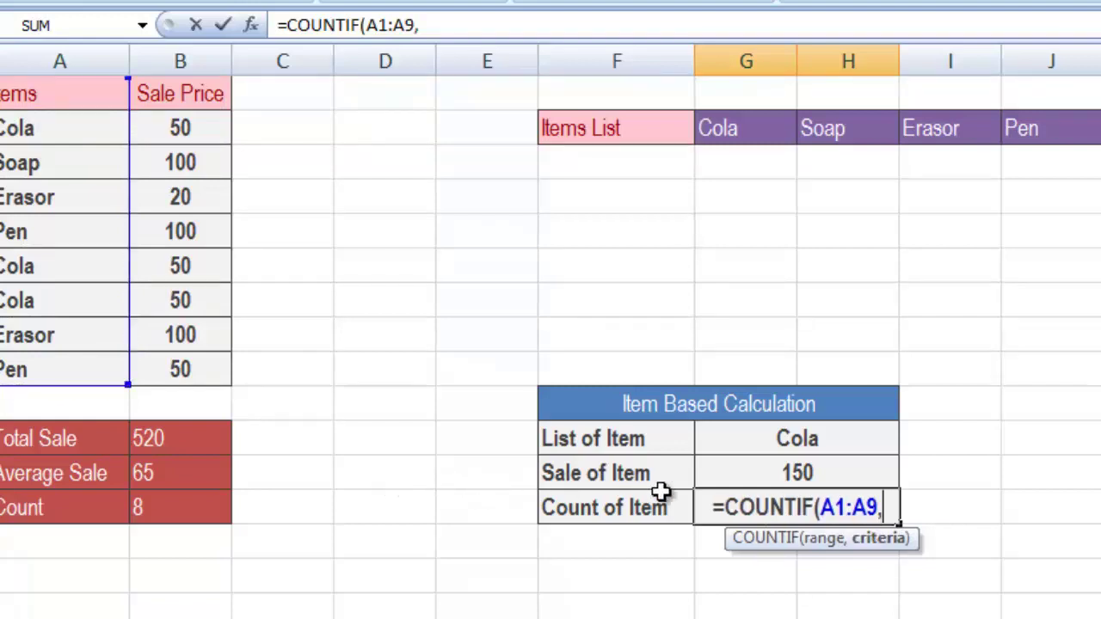
{"action": "left_click", "coordinate": [751, 441]}
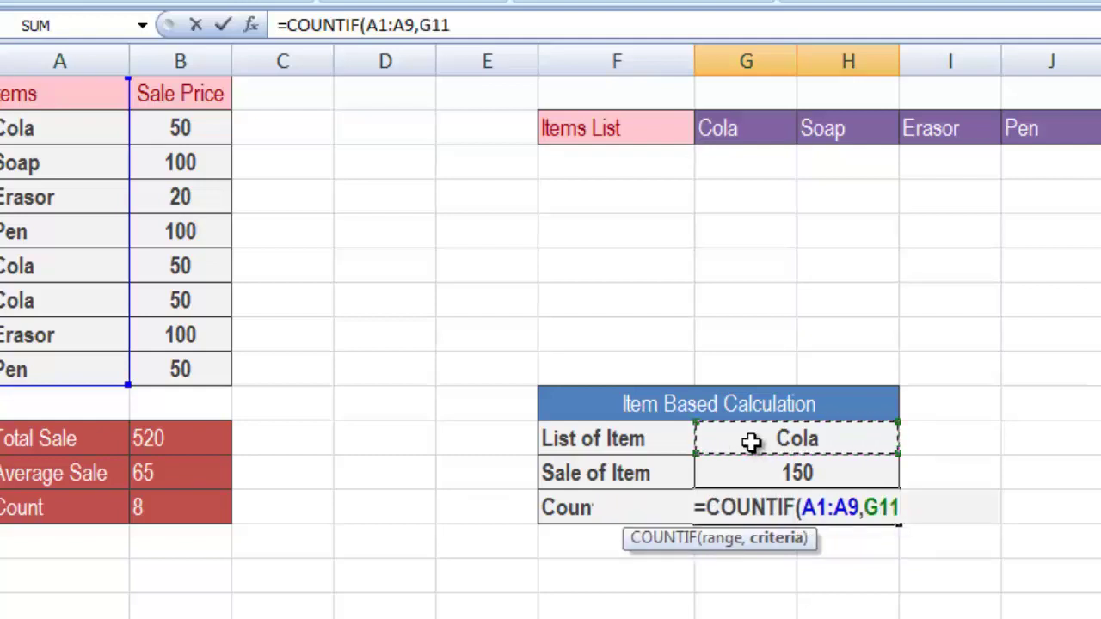
{"action": "key", "text": "Return"}
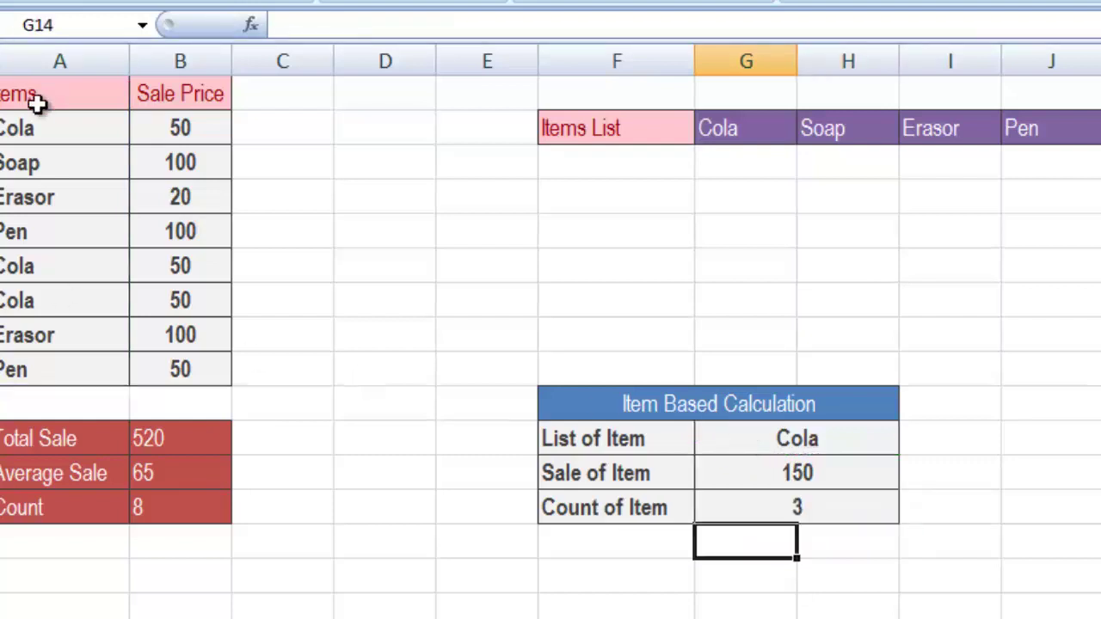
Check the three Cola entries in column A, in rows 2, 6 and 7
{"action": "left_click", "coordinate": [22, 129]}
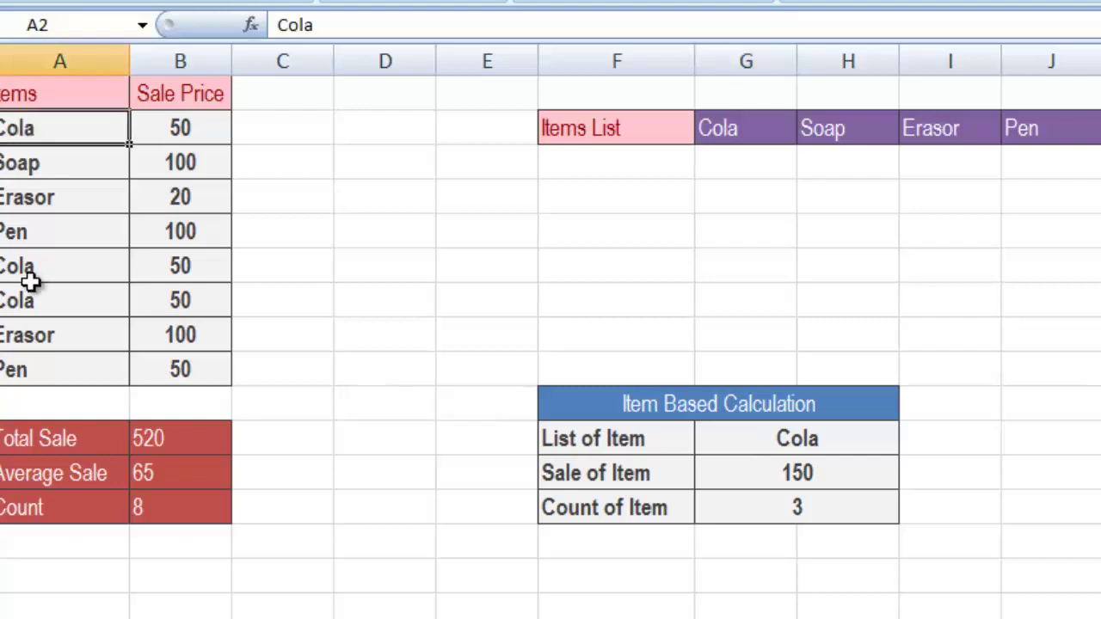
{"action": "left_click", "coordinate": [30, 274]}
{"action": "left_click", "coordinate": [34, 299]}
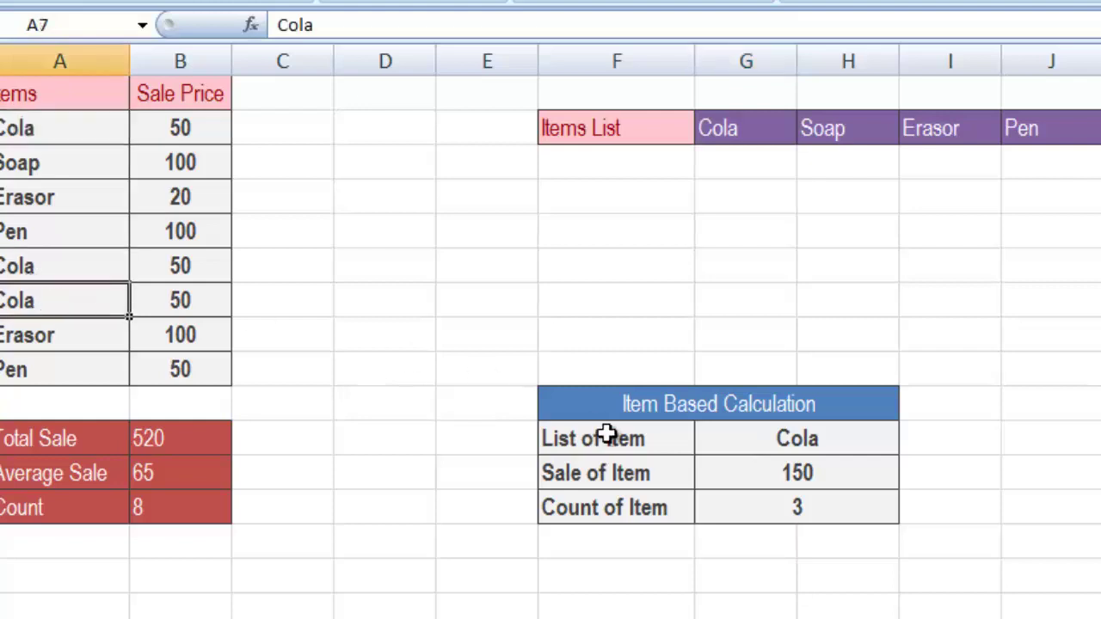
Change the List of Item selection in G11 to Soap to test the item count formula
{"action": "left_click", "coordinate": [740, 448]}
{"action": "left_click", "coordinate": [911, 441]}
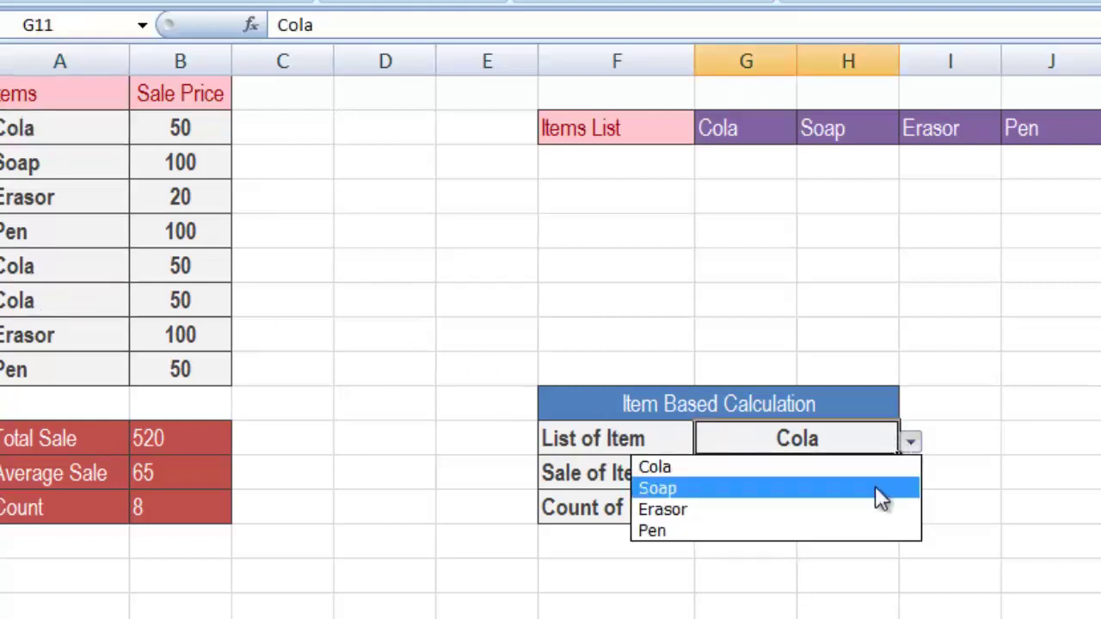
{"action": "left_click", "coordinate": [875, 486]}
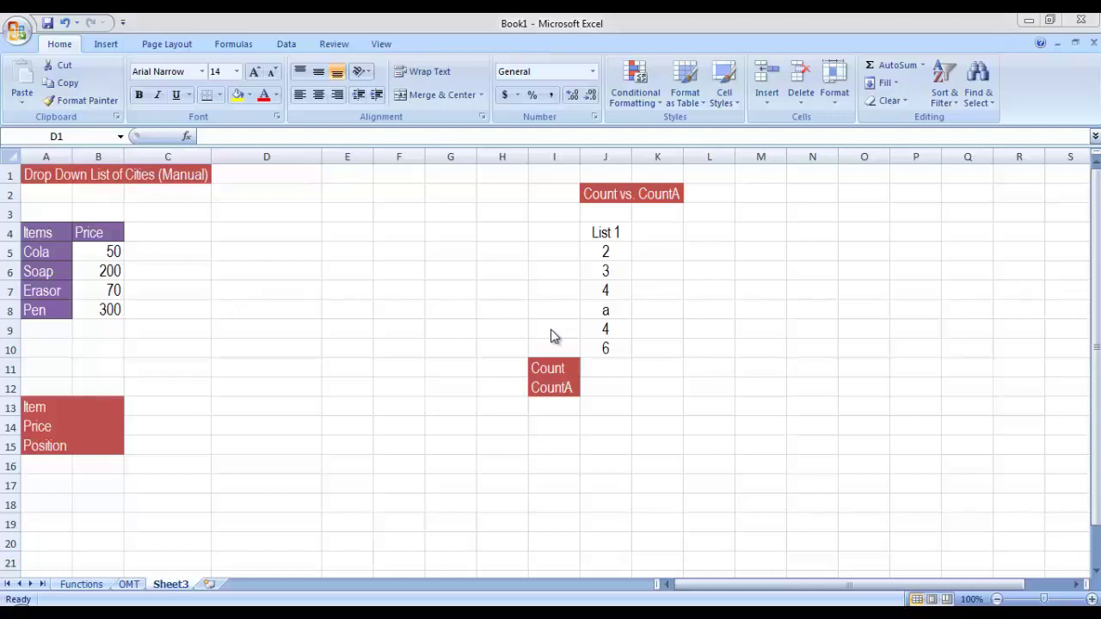
Add a list validation to cell D1 on Sheet3 with the manual source Peshawar,Islamabad,karachi,Lahore
{"action": "left_click", "coordinate": [250, 172]}
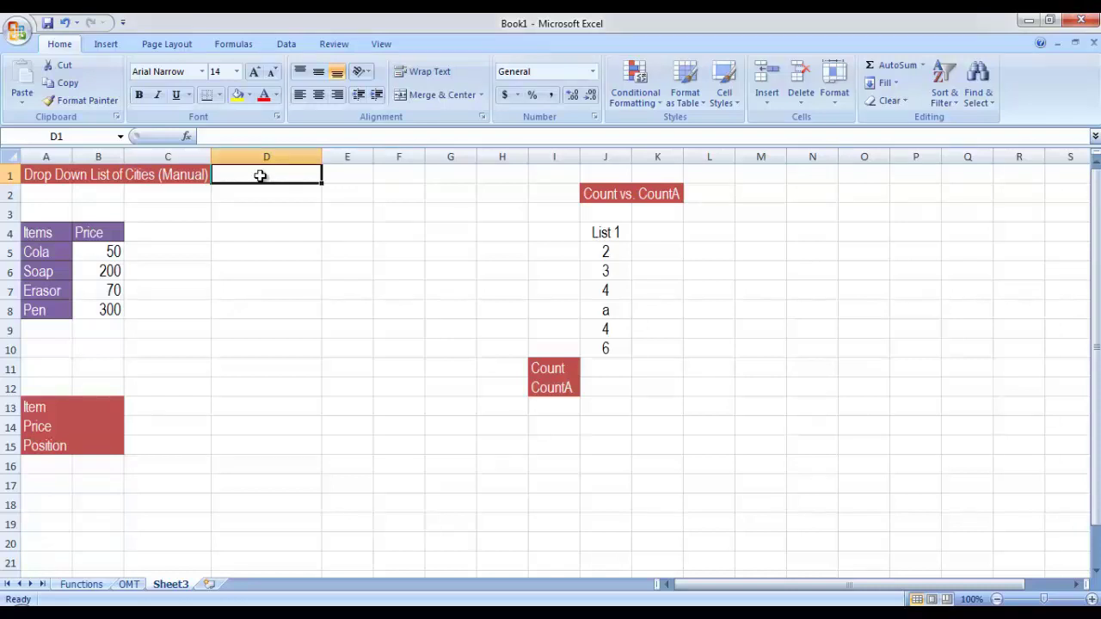
{"action": "left_click", "coordinate": [286, 45]}
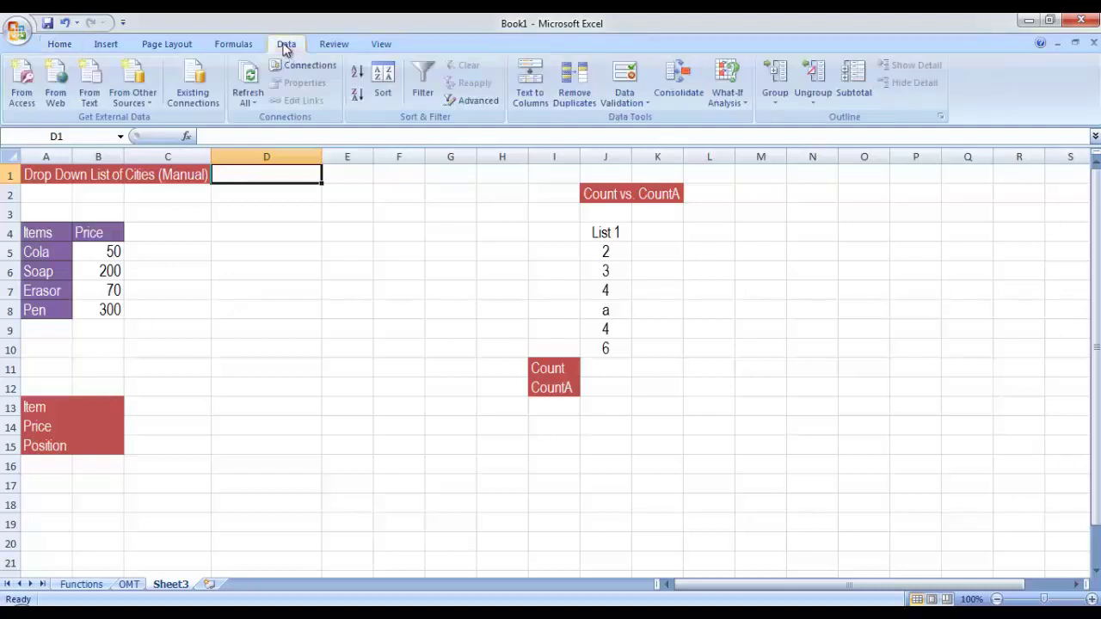
{"action": "left_click", "coordinate": [642, 81]}
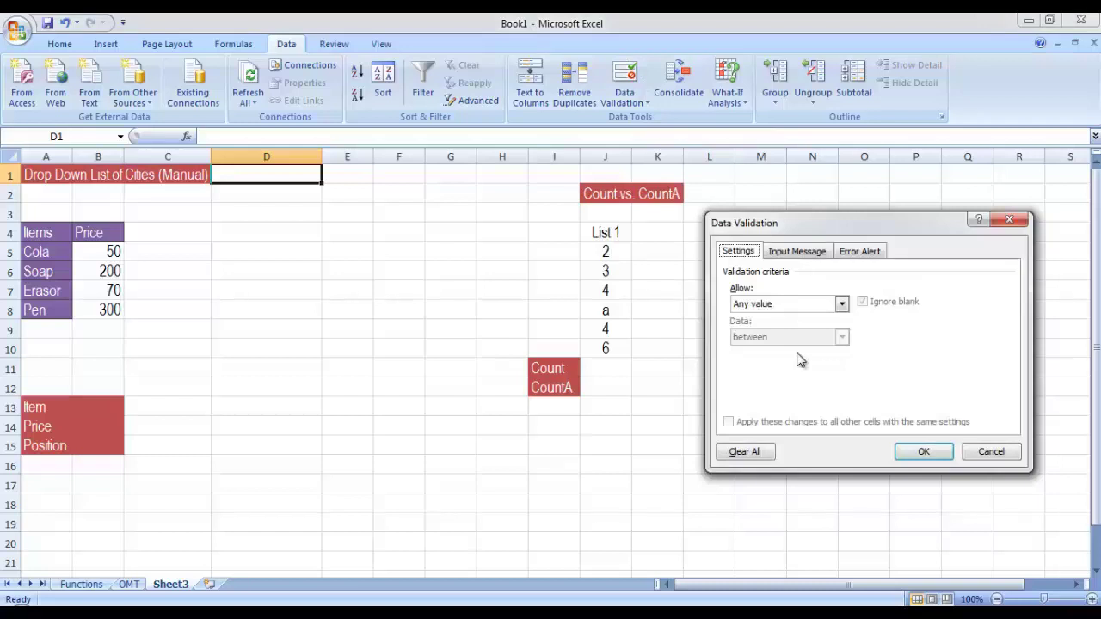
{"action": "left_click", "coordinate": [839, 308]}
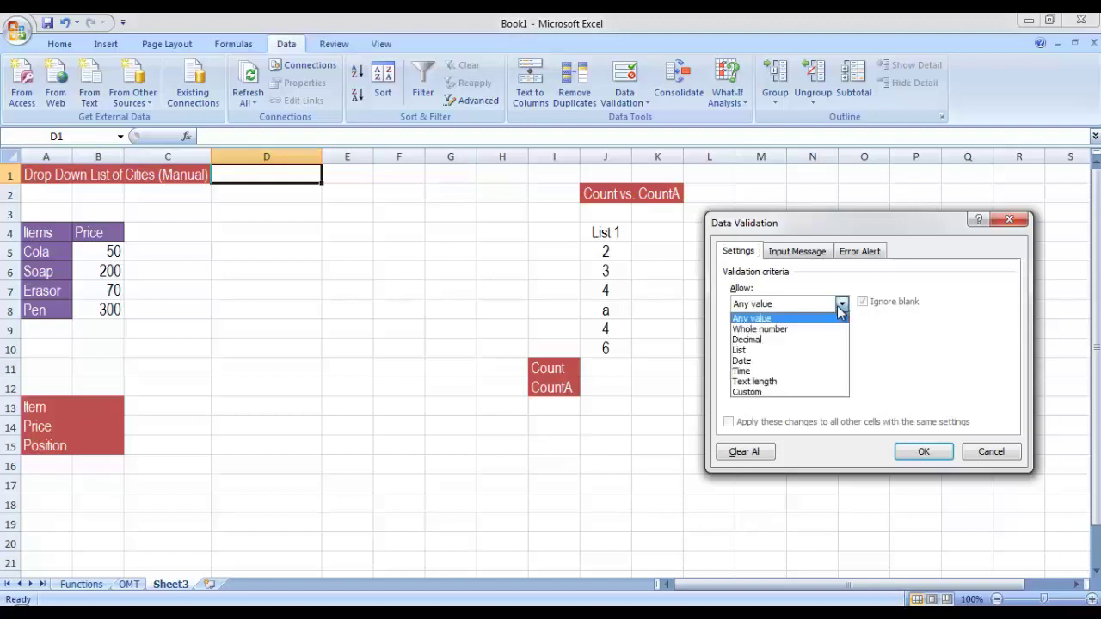
{"action": "left_click", "coordinate": [746, 351]}
{"action": "left_click", "coordinate": [741, 369]}
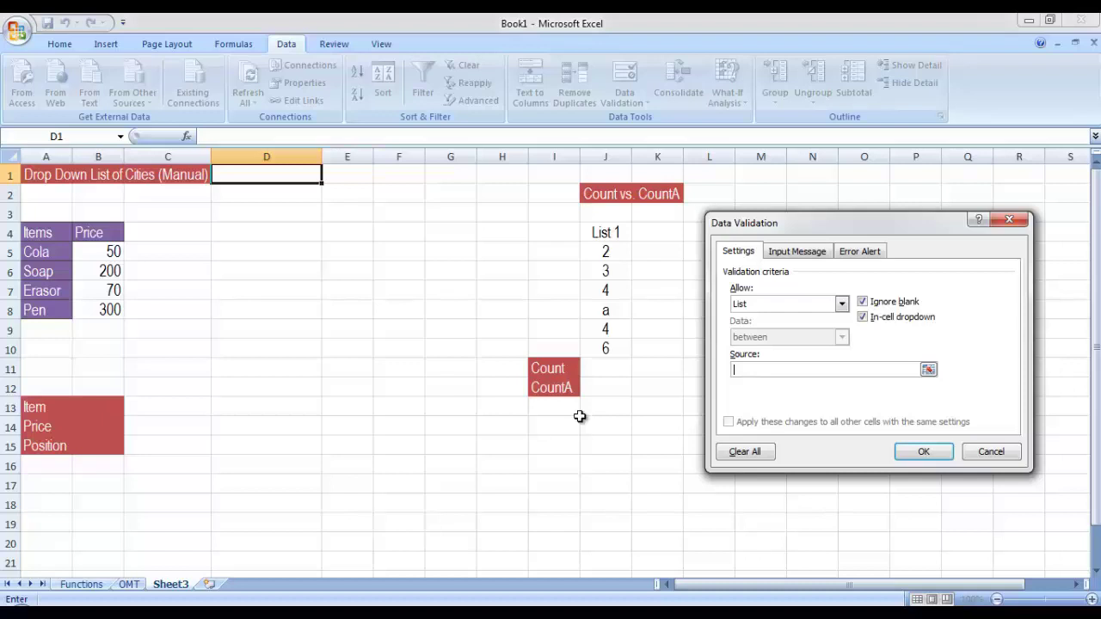
{"action": "type", "text": "Peshawar,Islamabad,kara"}
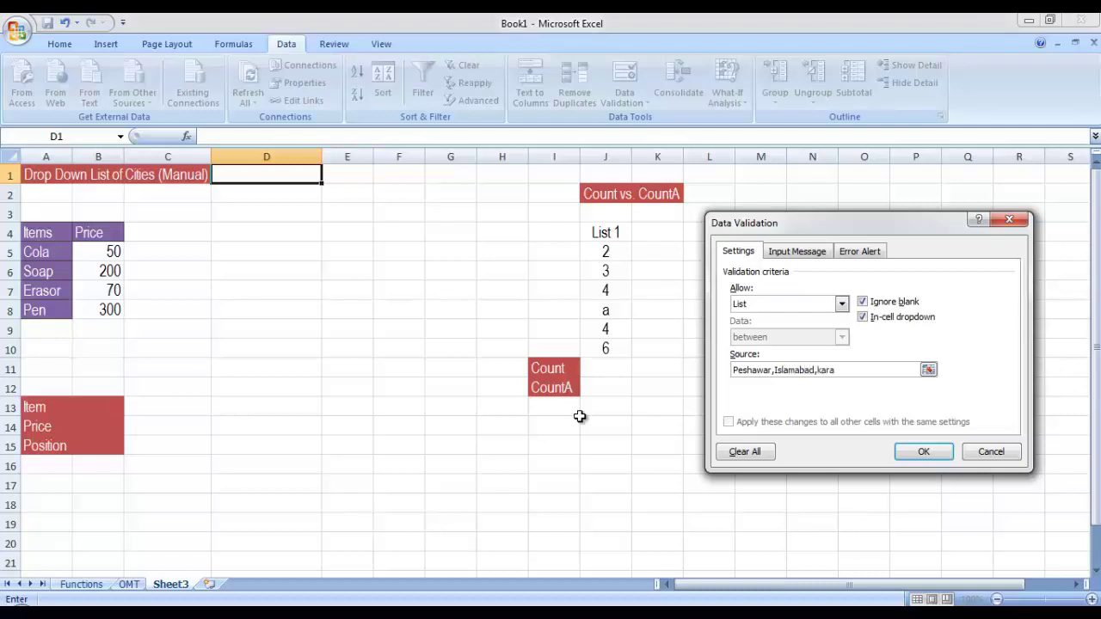
{"action": "type", "text": "chi,Lahore"}
{"action": "left_click", "coordinate": [921, 453]}
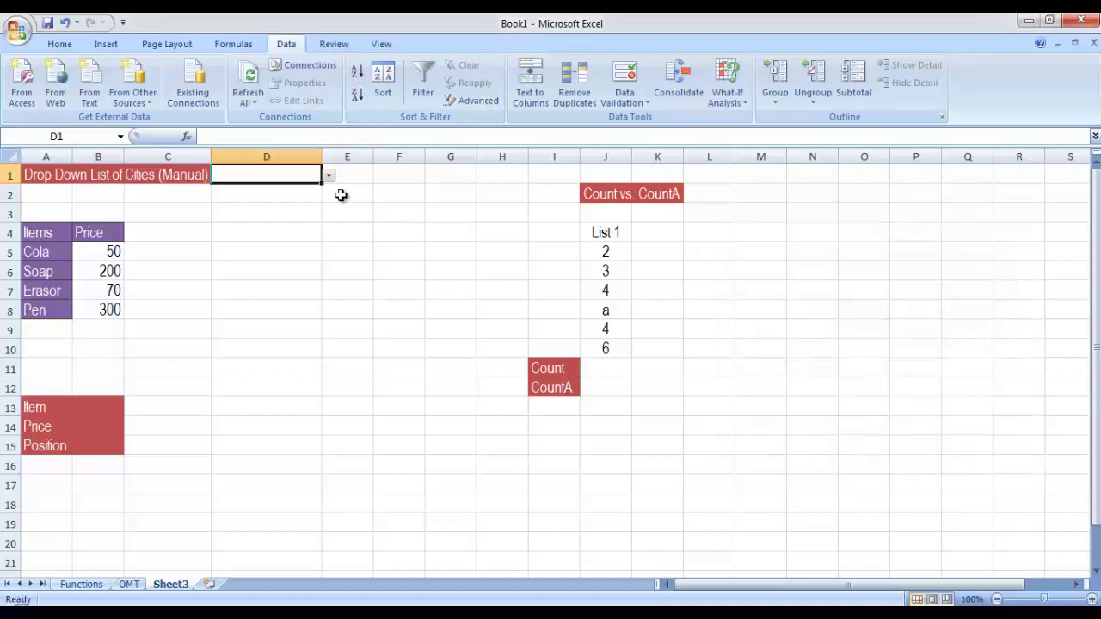
Try out the cities in the drop-down list of D1, ending with Lahore
{"action": "left_click", "coordinate": [328, 176]}
{"action": "left_click", "coordinate": [327, 187]}
{"action": "left_click", "coordinate": [328, 176]}
{"action": "left_click", "coordinate": [312, 200]}
{"action": "left_click", "coordinate": [327, 177]}
{"action": "left_click", "coordinate": [312, 210]}
{"action": "left_click", "coordinate": [327, 175]}
{"action": "left_click", "coordinate": [312, 211]}
{"action": "left_click", "coordinate": [328, 176]}
{"action": "left_click", "coordinate": [314, 221]}
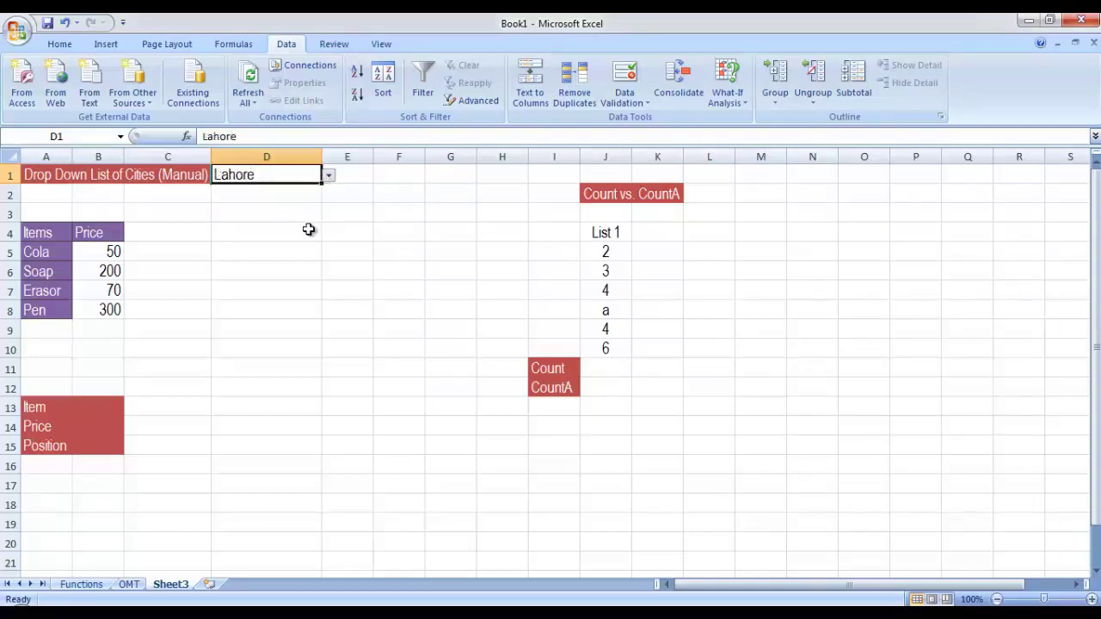
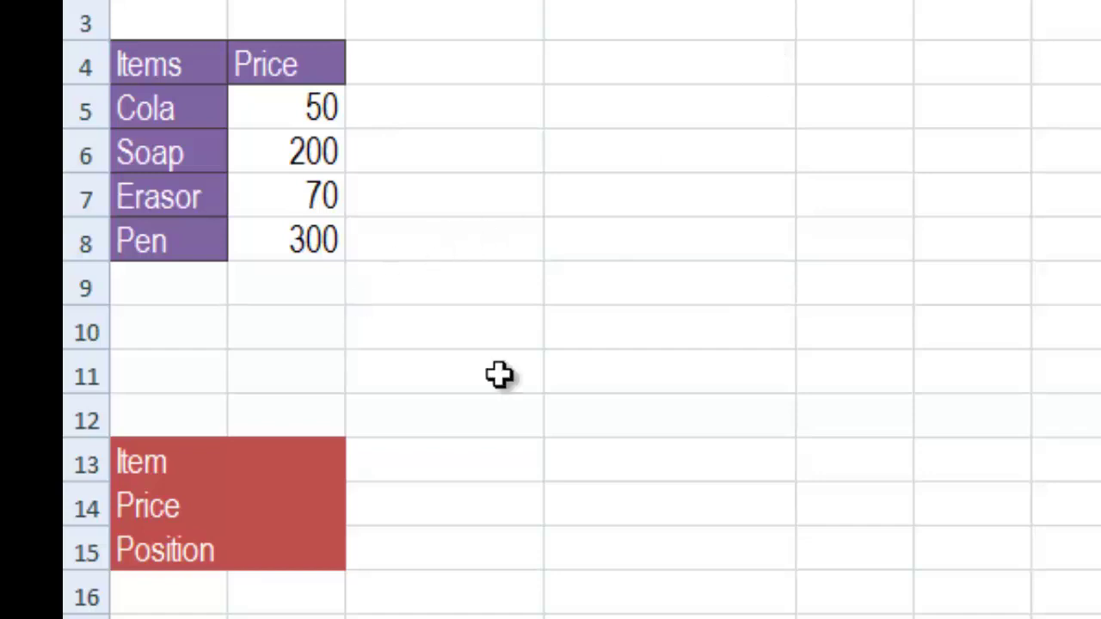
Create an item drop-down list in cell B13 using the item names in A5:A8 as the source
{"action": "left_click", "coordinate": [304, 461]}
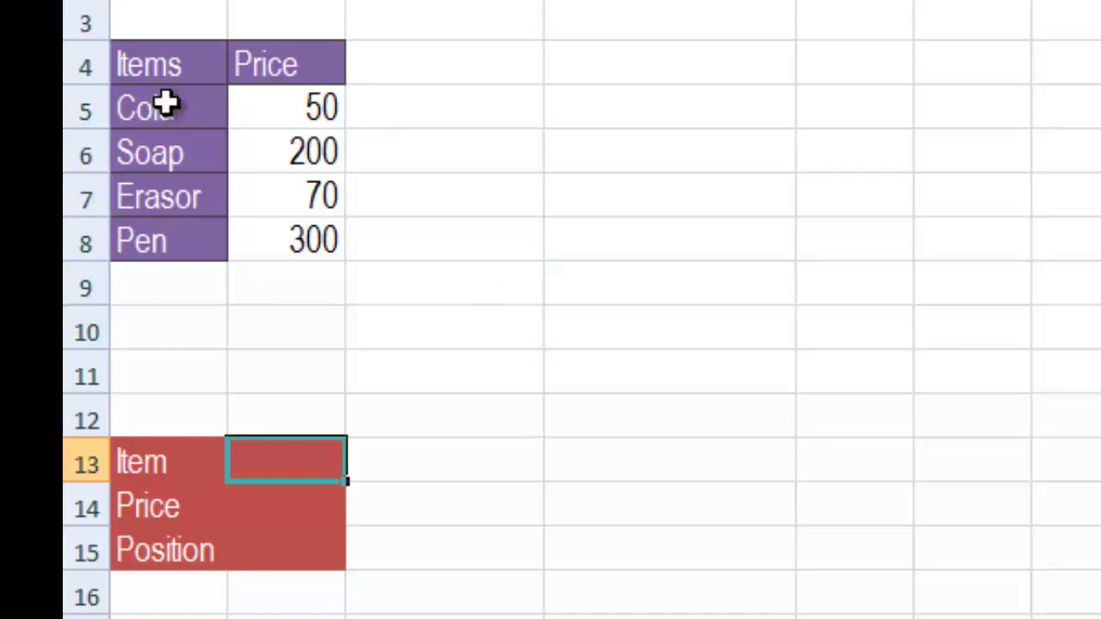
{"action": "left_click_drag", "start_coordinate": [165, 105], "coordinate": [195, 226]}
{"action": "key", "text": "Return"}
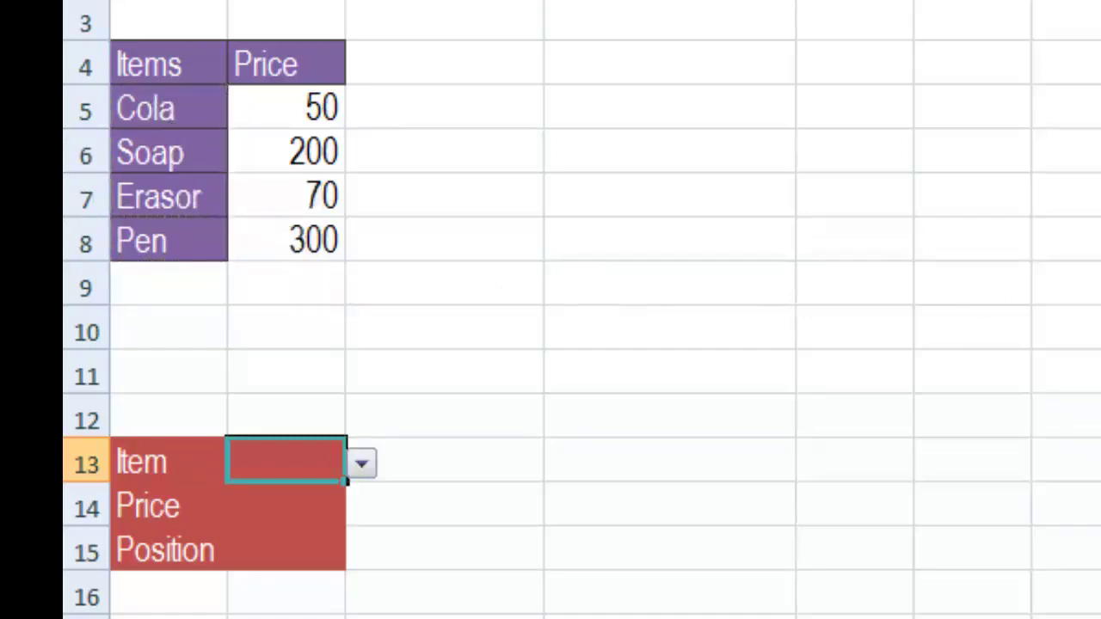
Try out Erasor, Soap and Cola in the item drop-down list of B13, ending with Pen
{"action": "left_click", "coordinate": [365, 464]}
{"action": "left_click", "coordinate": [282, 539]}
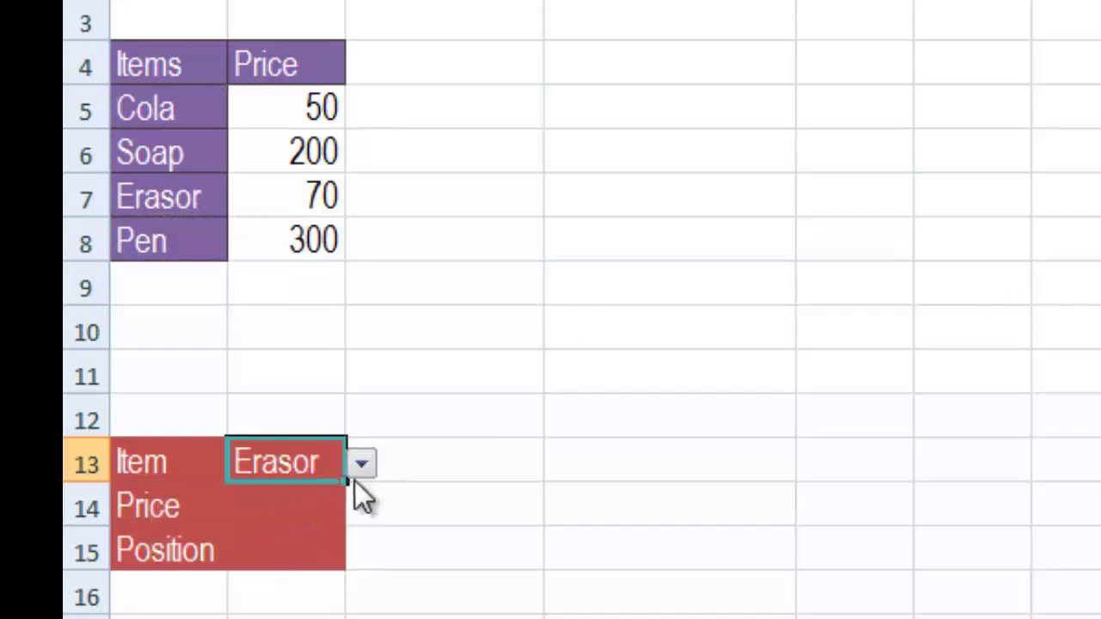
{"action": "left_click", "coordinate": [362, 464]}
{"action": "left_click", "coordinate": [344, 519]}
{"action": "left_click", "coordinate": [370, 469]}
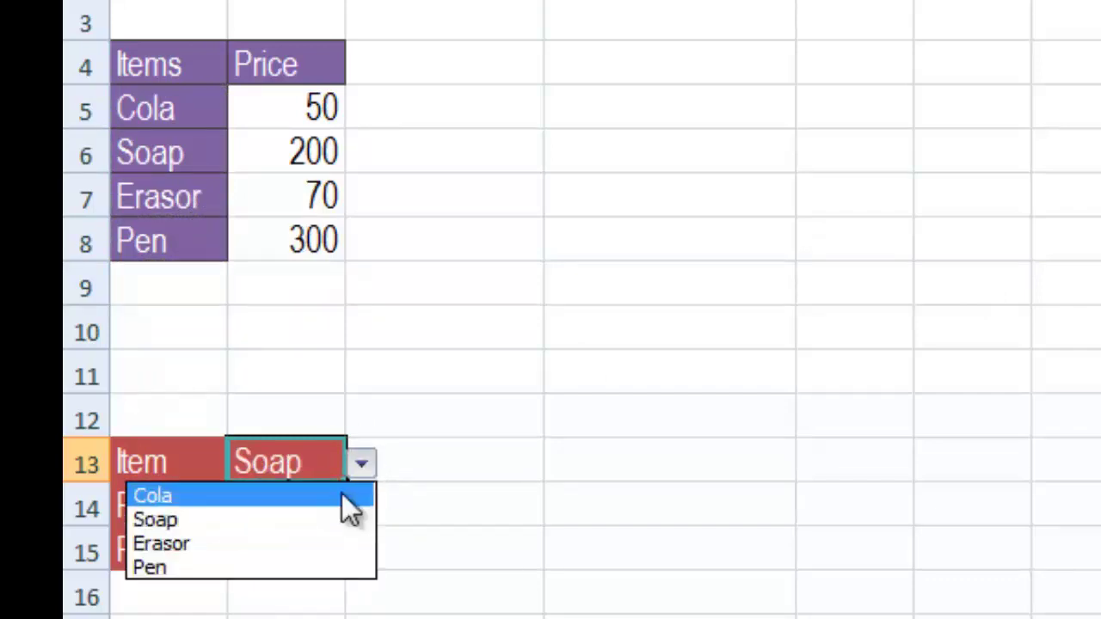
{"action": "left_click", "coordinate": [341, 493]}
{"action": "left_click", "coordinate": [360, 466]}
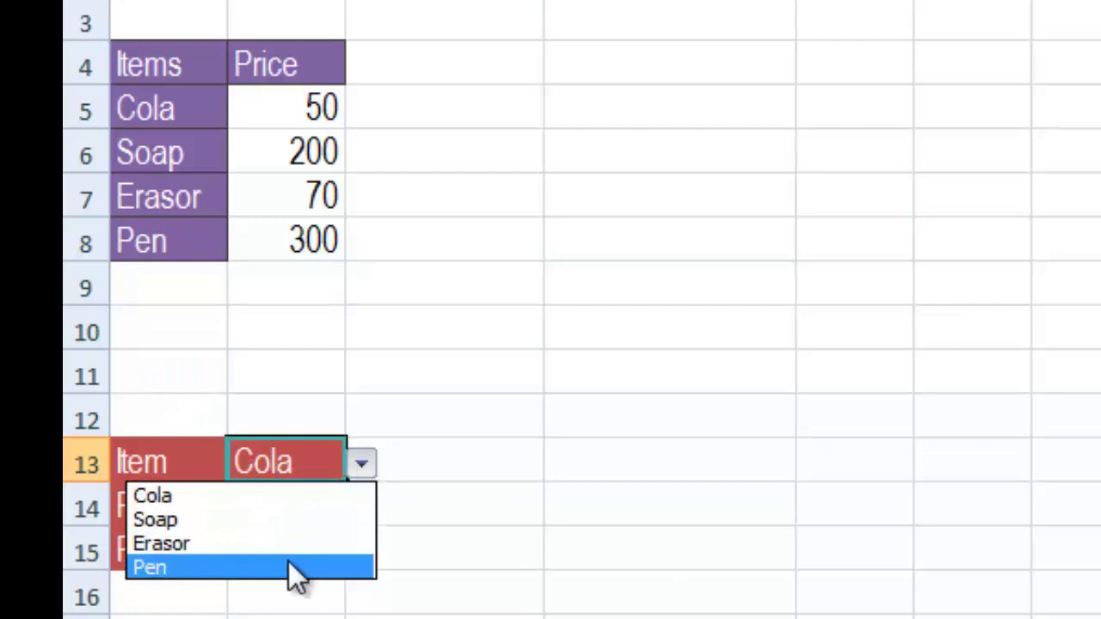
{"action": "left_click", "coordinate": [291, 566]}
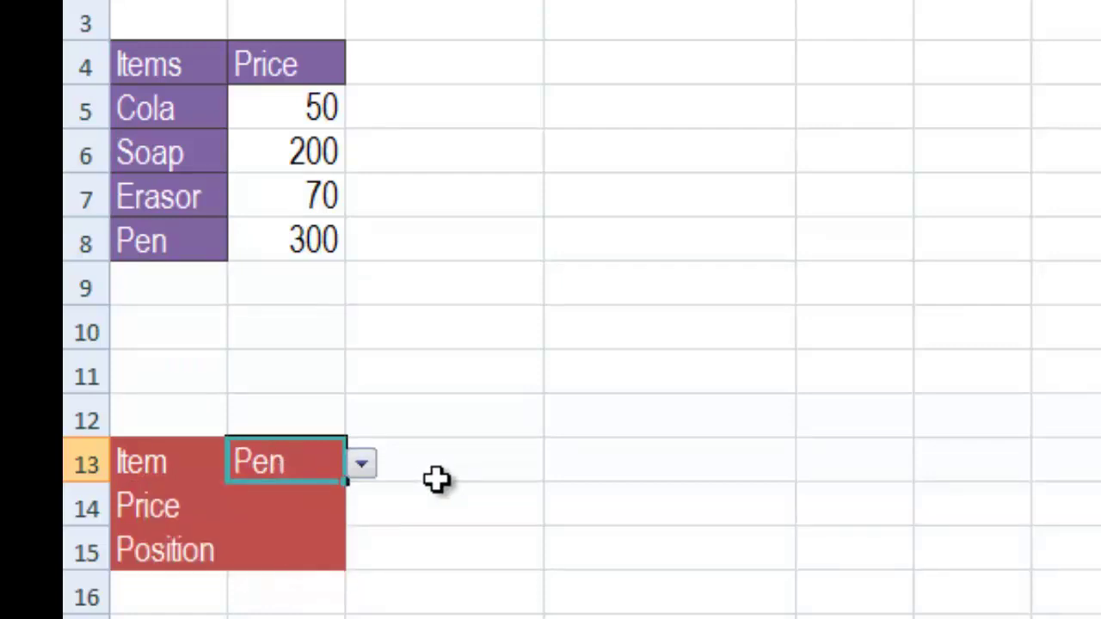
Enter =VLOOKUP(B13,A4:B8,2,TRUE) in B14 to return the price of the item chosen in B13
{"action": "left_click", "coordinate": [285, 511]}
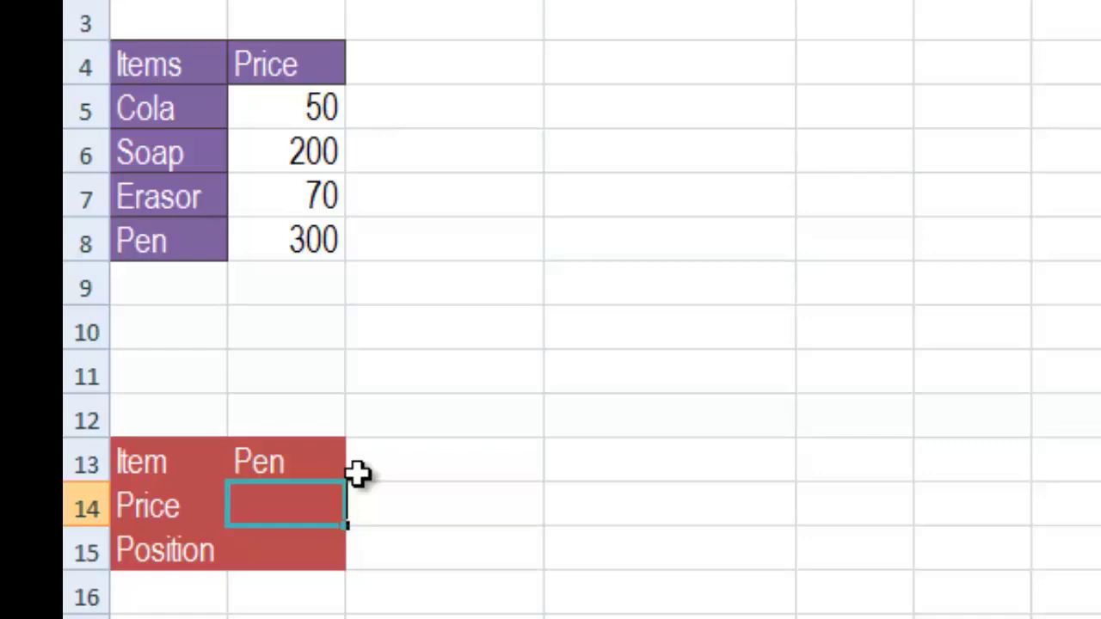
{"action": "type", "text": "=vl"}
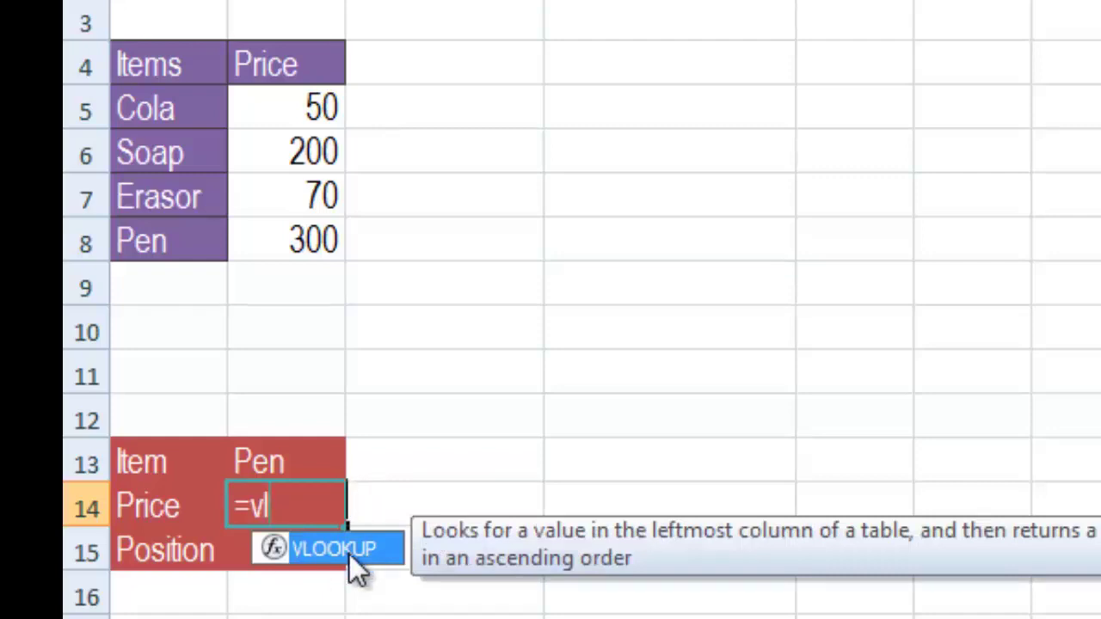
{"action": "double_click", "coordinate": [348, 554]}
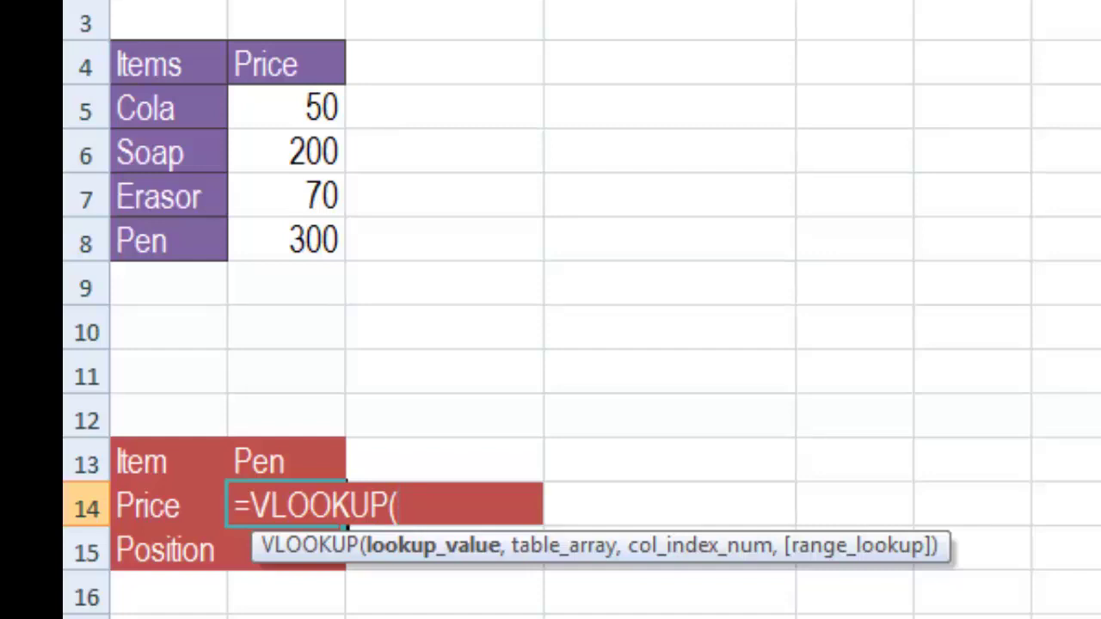
{"action": "left_click", "coordinate": [260, 462]}
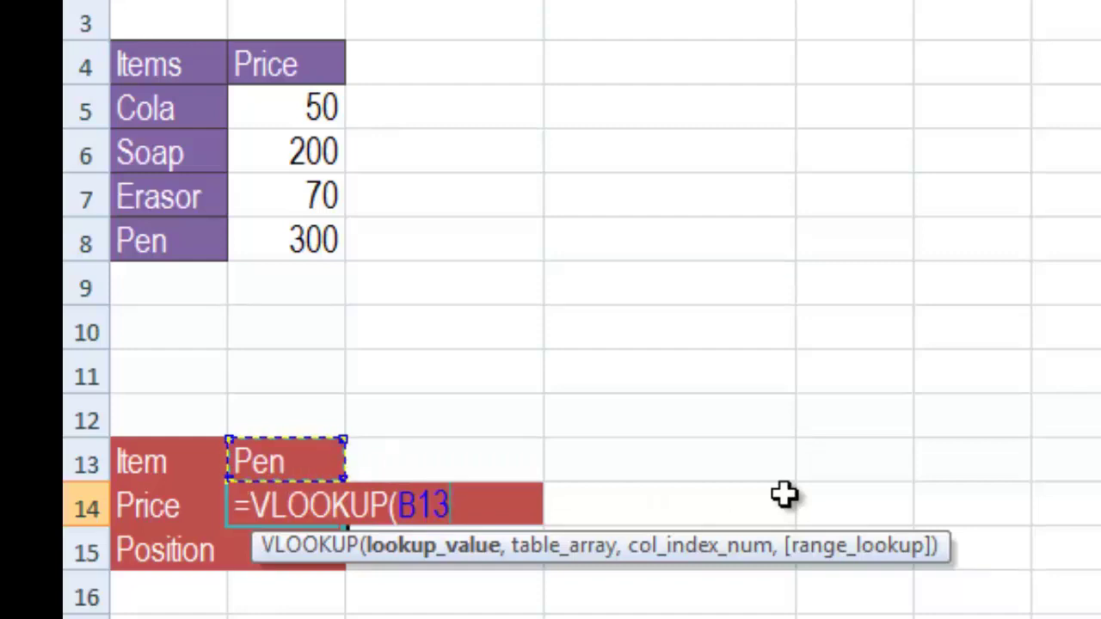
{"action": "type", "text": ","}
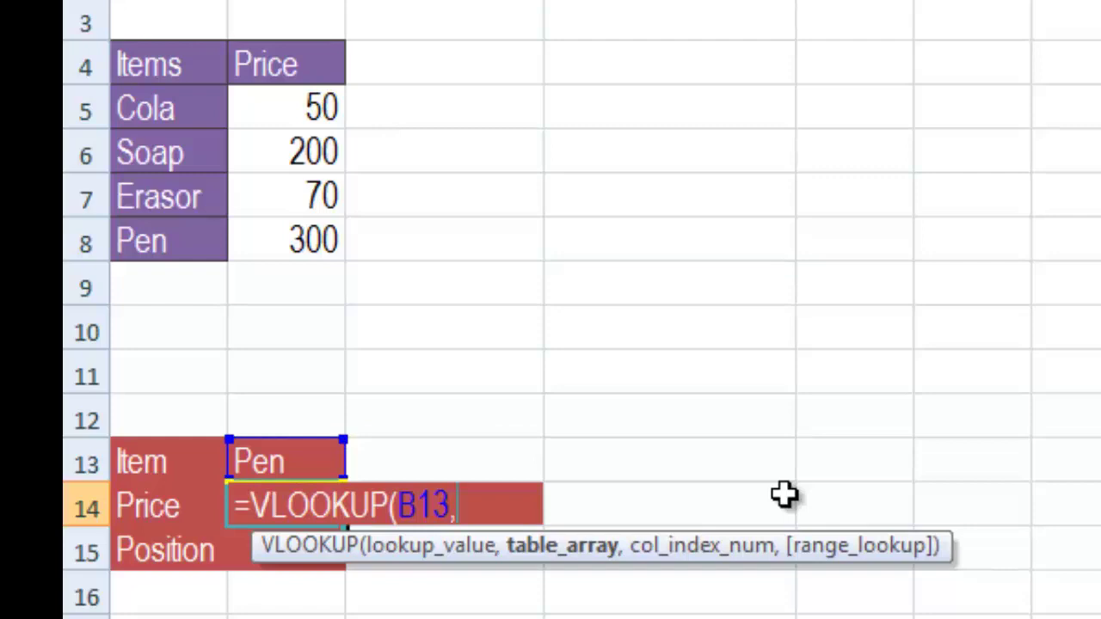
{"action": "left_click_drag", "start_coordinate": [158, 66], "coordinate": [312, 243]}
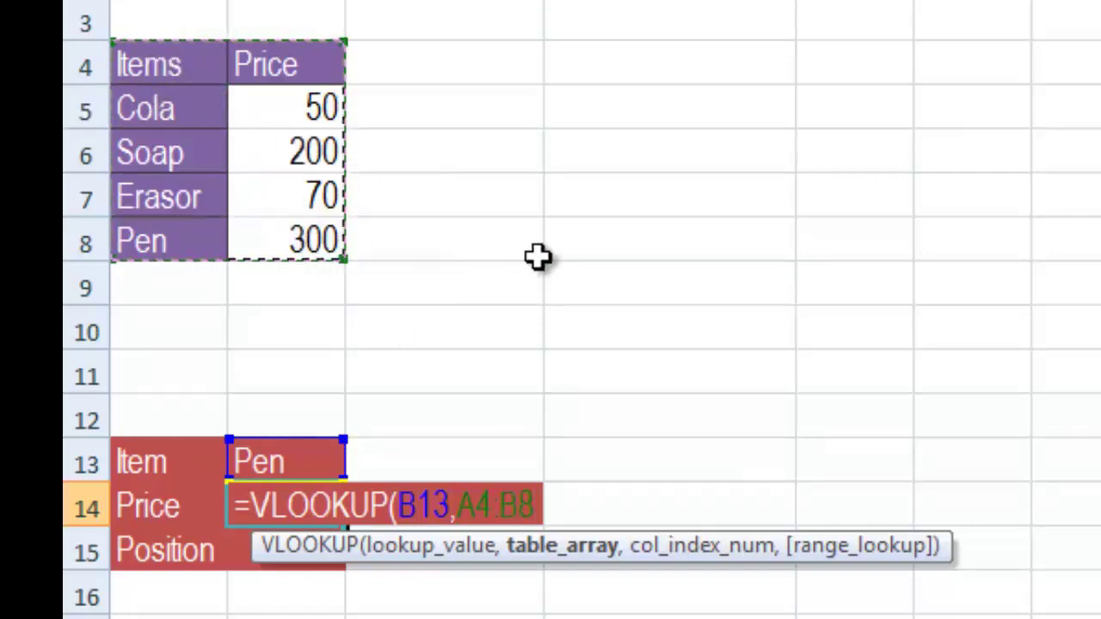
{"action": "type", "text": ","}
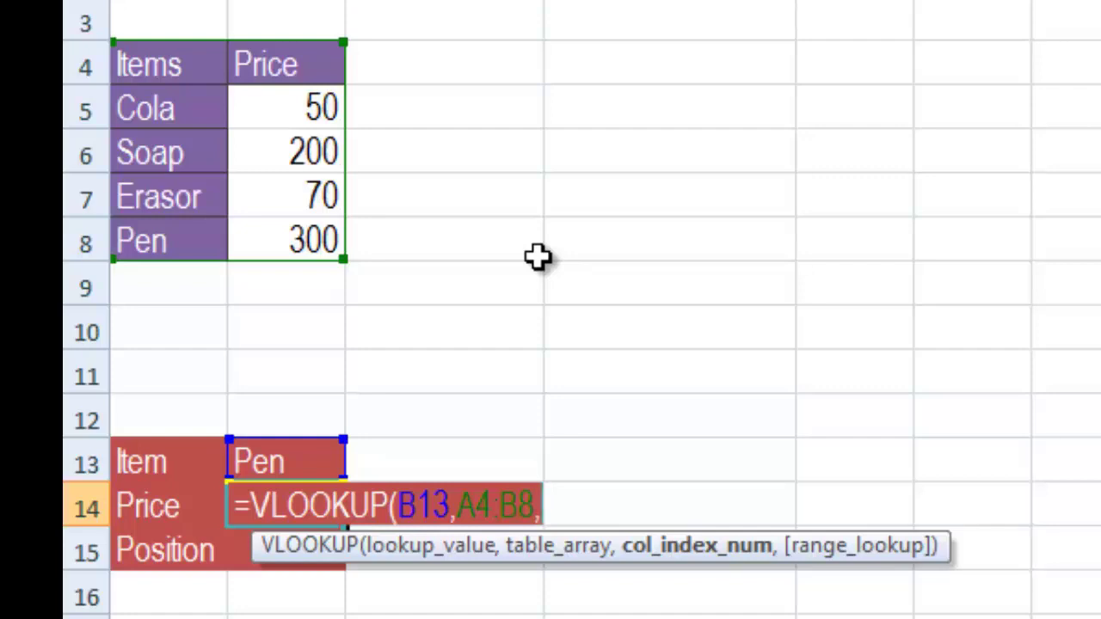
{"action": "type", "text": "2"}
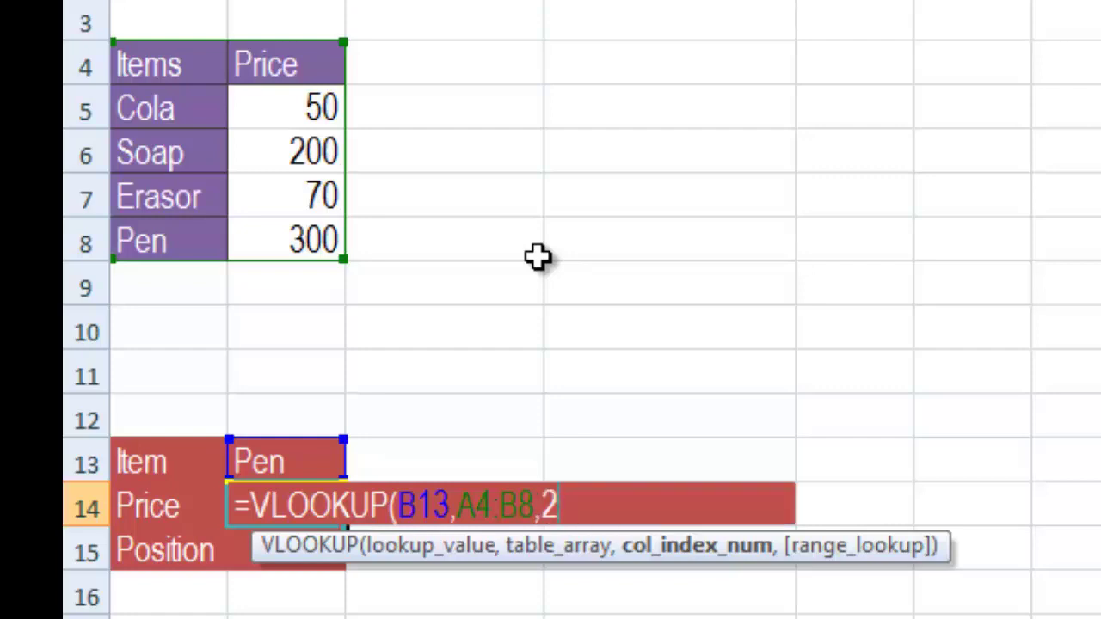
{"action": "type", "text": ","}
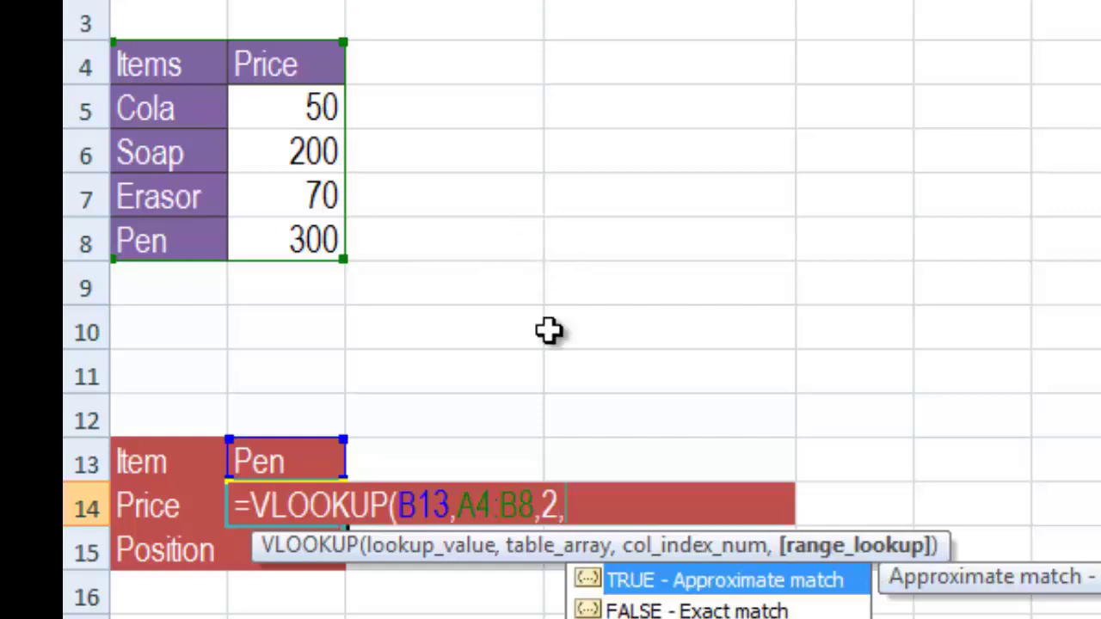
{"action": "double_click", "coordinate": [738, 585]}
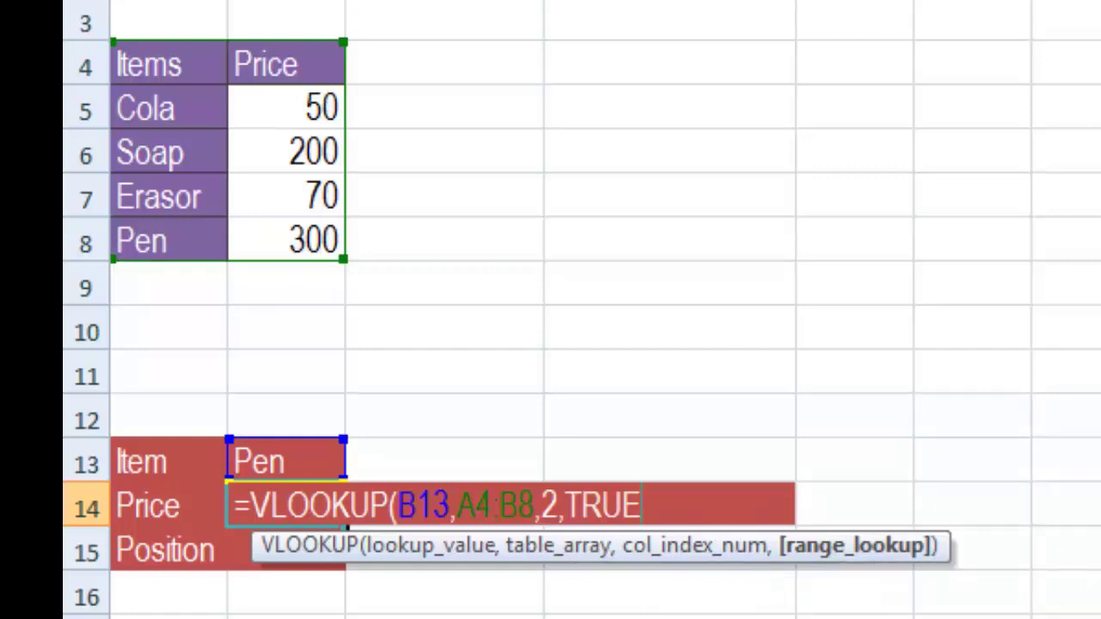
{"action": "key", "text": "Return"}
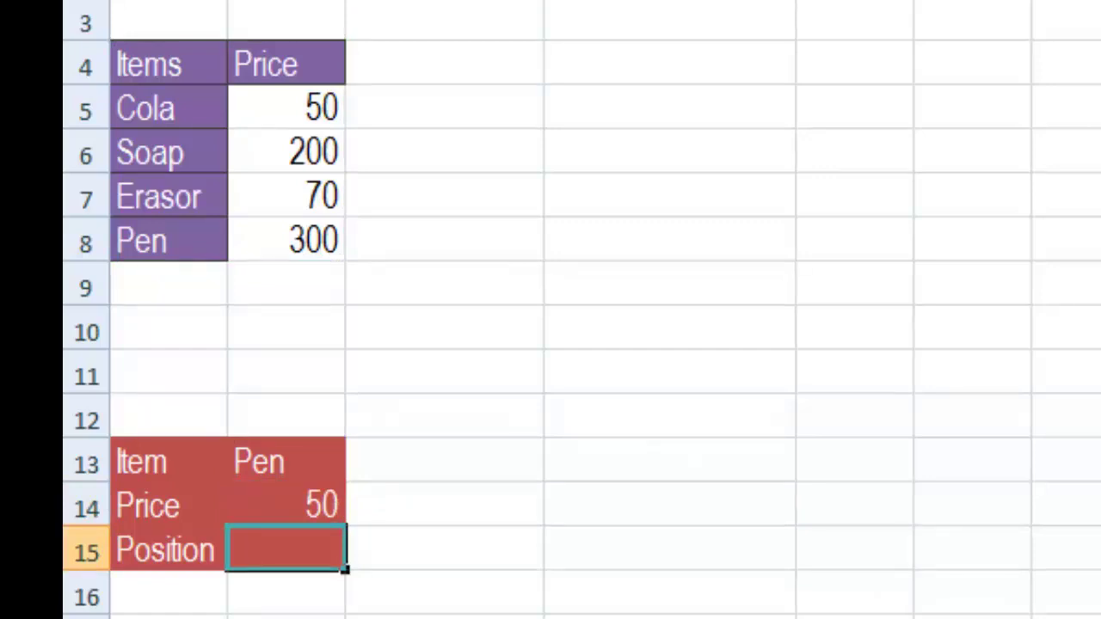
Test the price lookup by choosing Soap and Erasor in the item drop-down list of B13, ending with Pen
{"action": "left_click", "coordinate": [271, 460]}
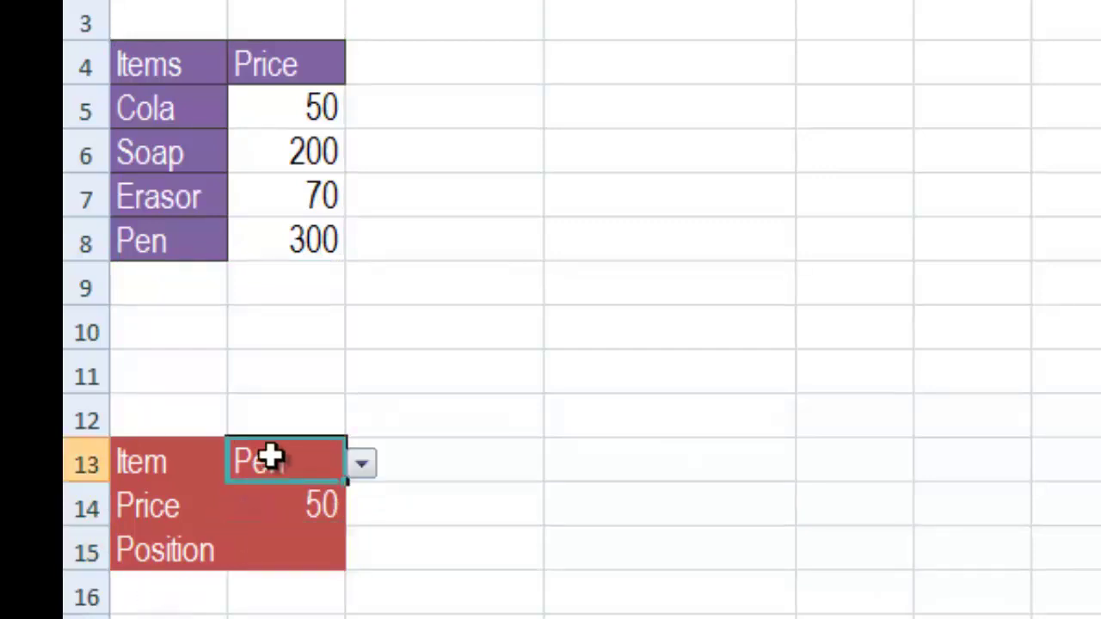
{"action": "left_click", "coordinate": [372, 465]}
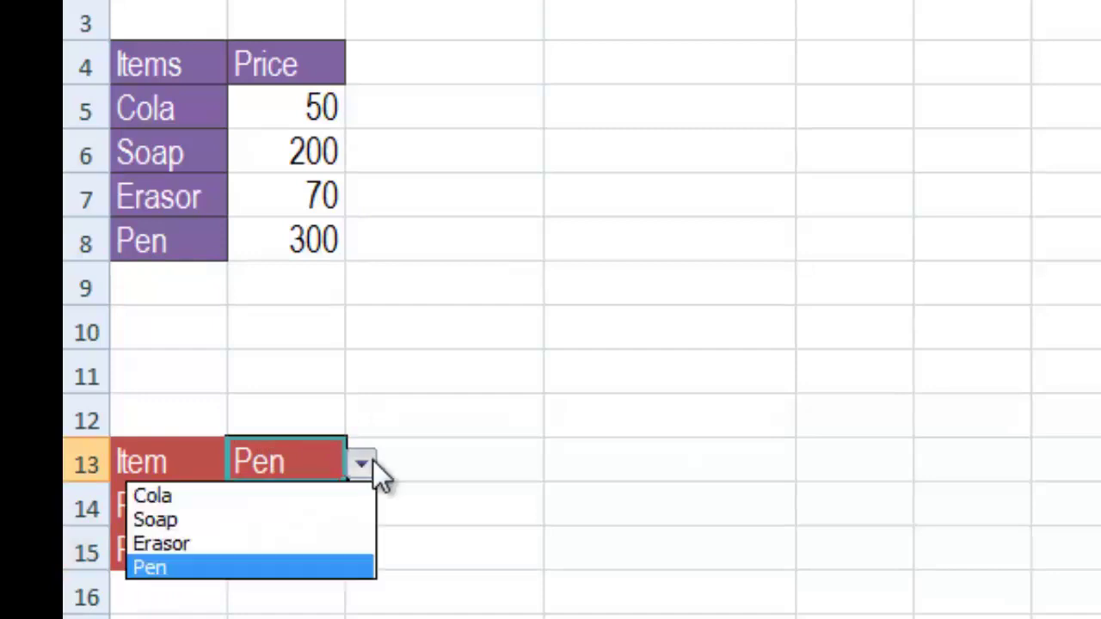
{"action": "left_click", "coordinate": [345, 519]}
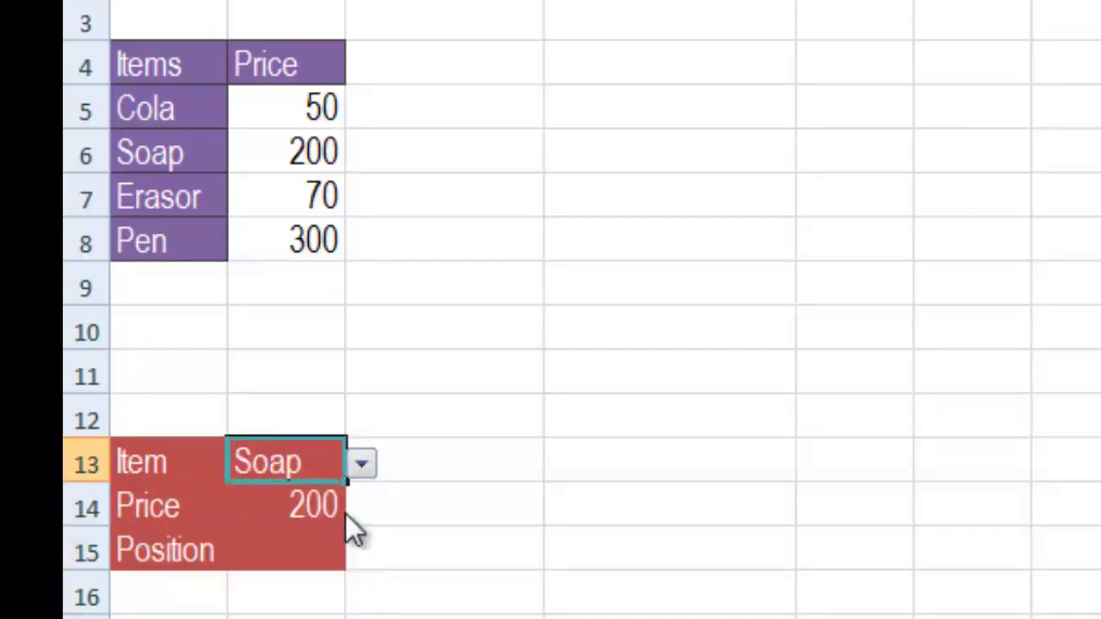
{"action": "left_click", "coordinate": [359, 466]}
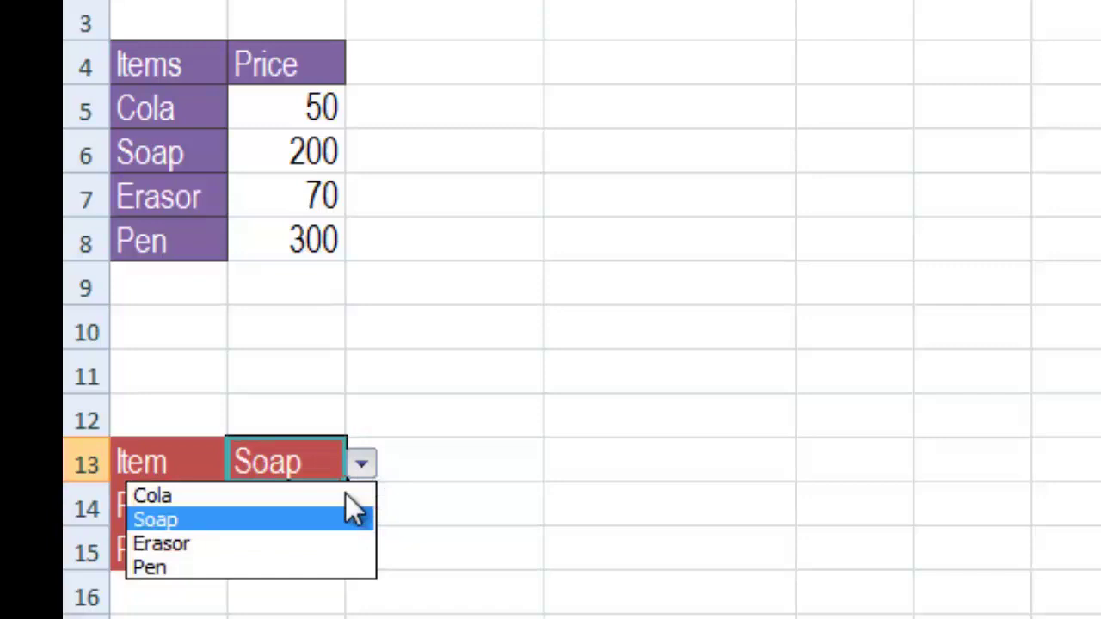
{"action": "left_click", "coordinate": [326, 541]}
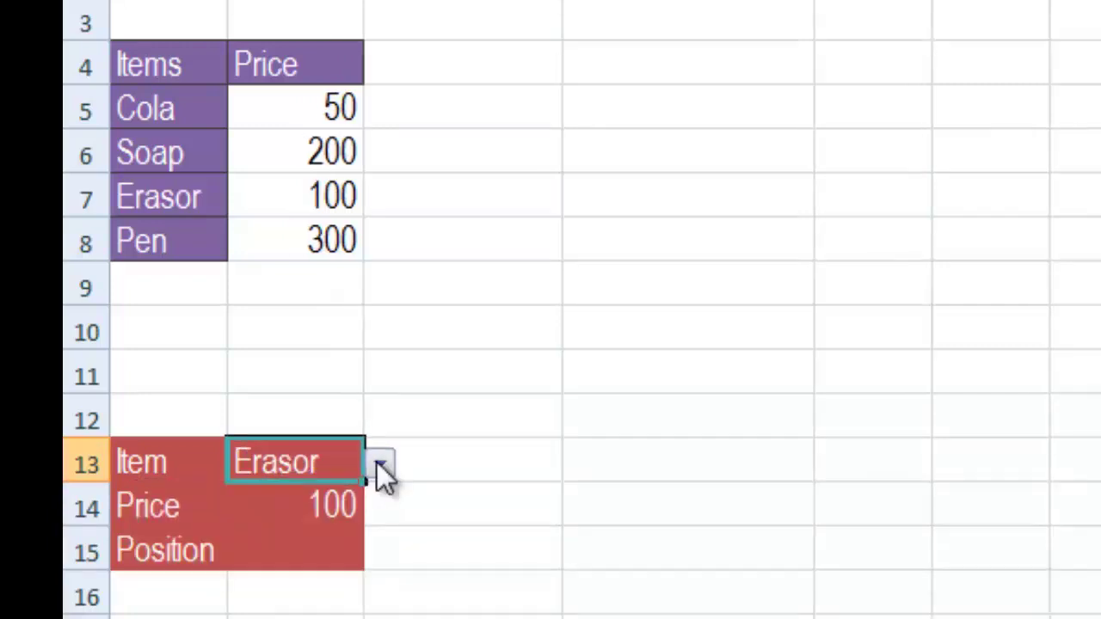
{"action": "left_click", "coordinate": [379, 465]}
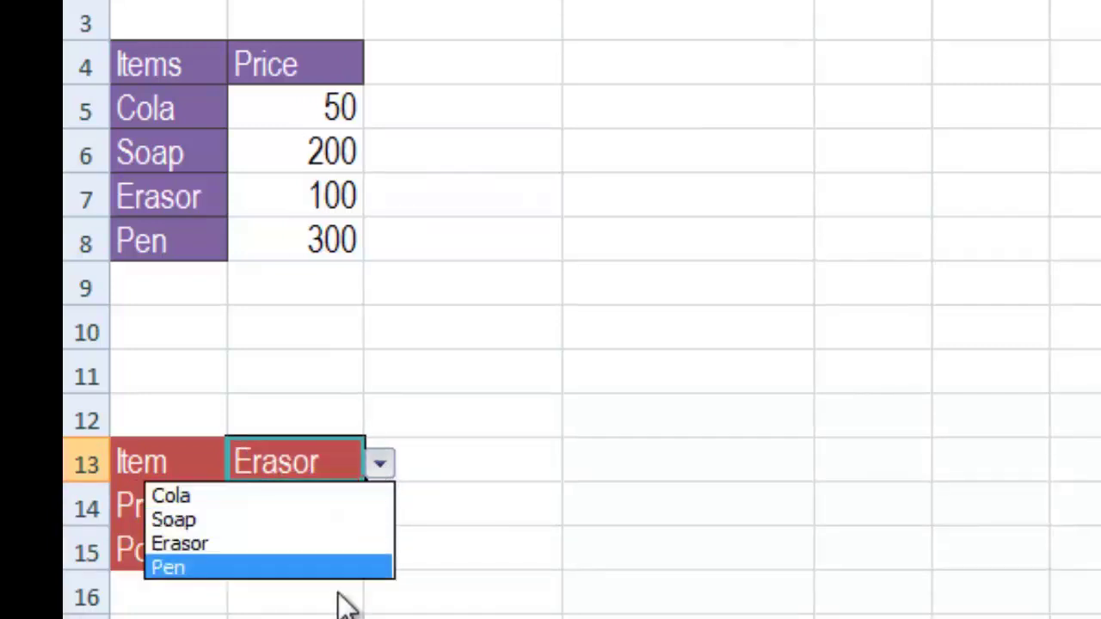
{"action": "left_click", "coordinate": [353, 568]}
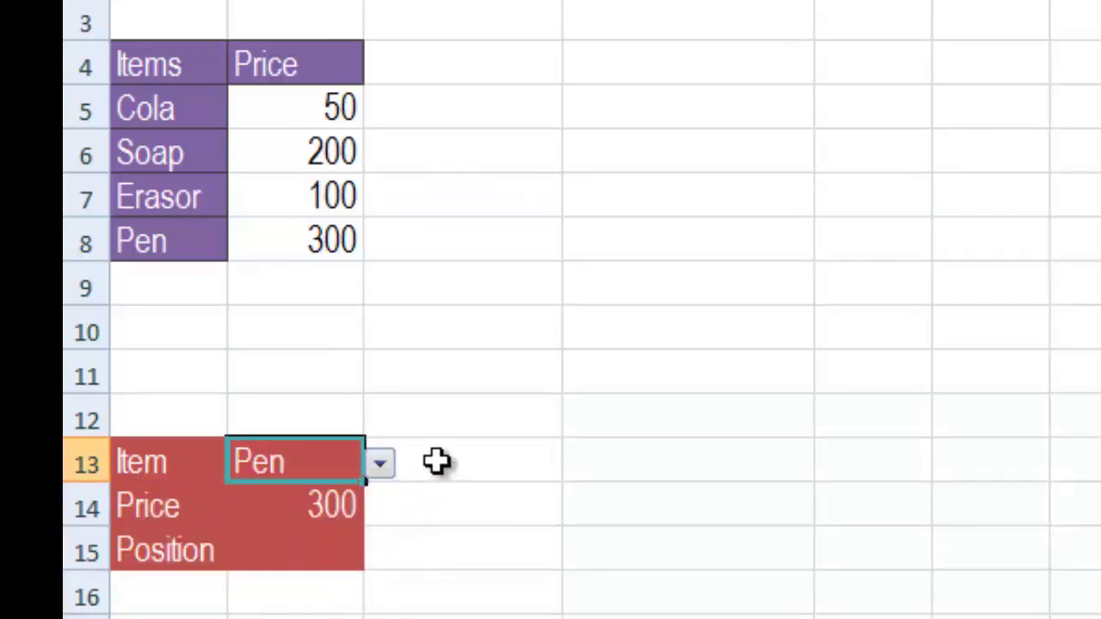
Enter =MATCH(B13,A5:A8,0) in B15 to return the chosen item's position in the item list
{"action": "left_click", "coordinate": [324, 544]}
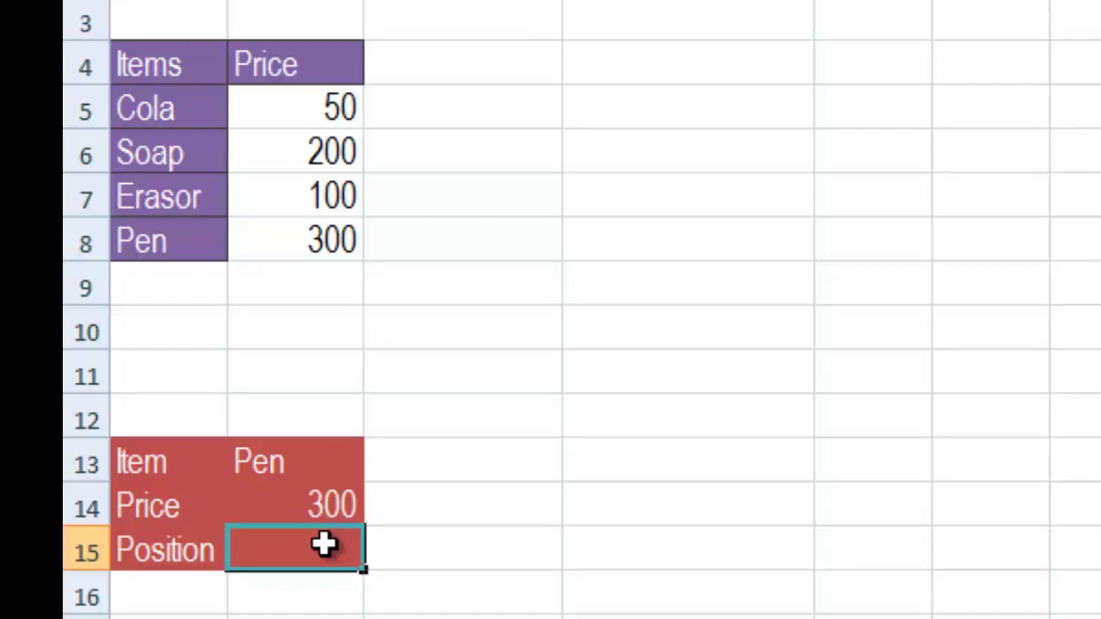
{"action": "type", "text": "=mat"}
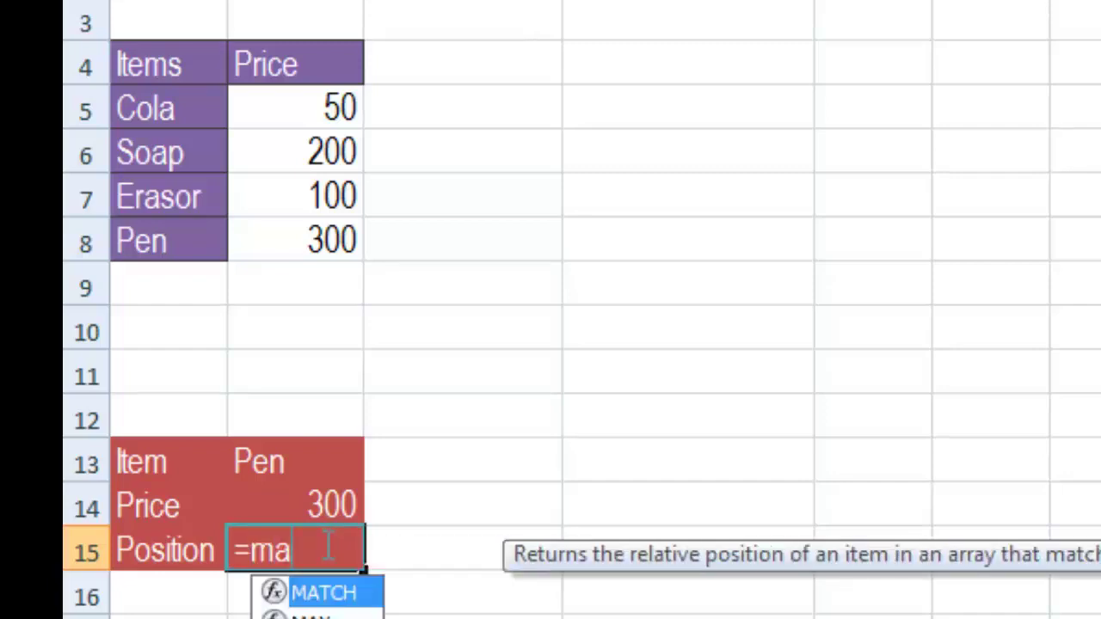
{"action": "double_click", "coordinate": [331, 596]}
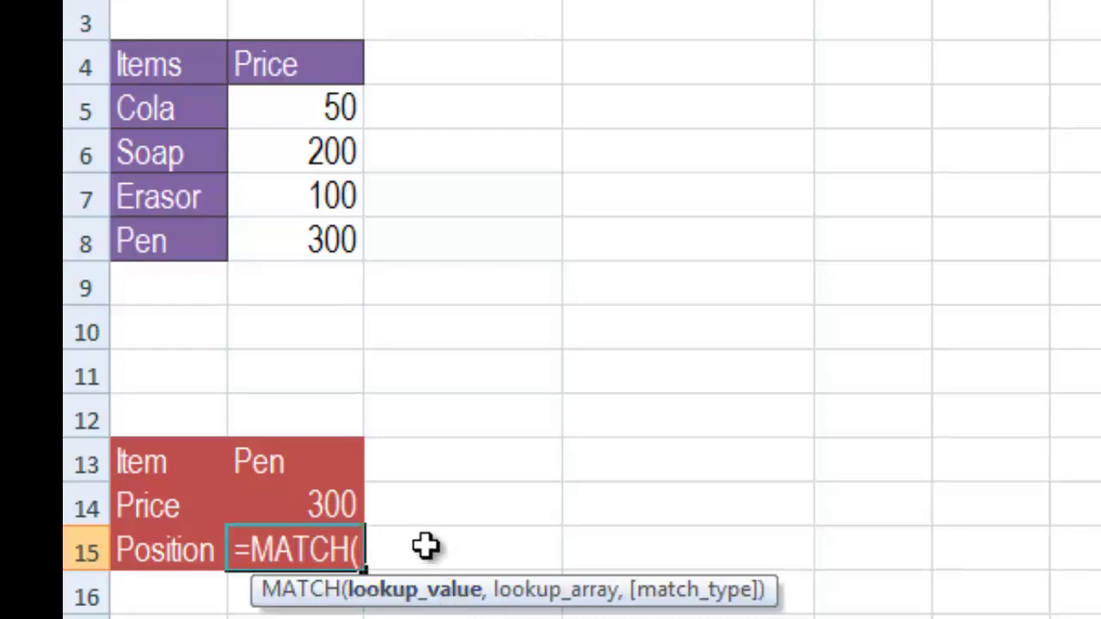
{"action": "left_click", "coordinate": [294, 465]}
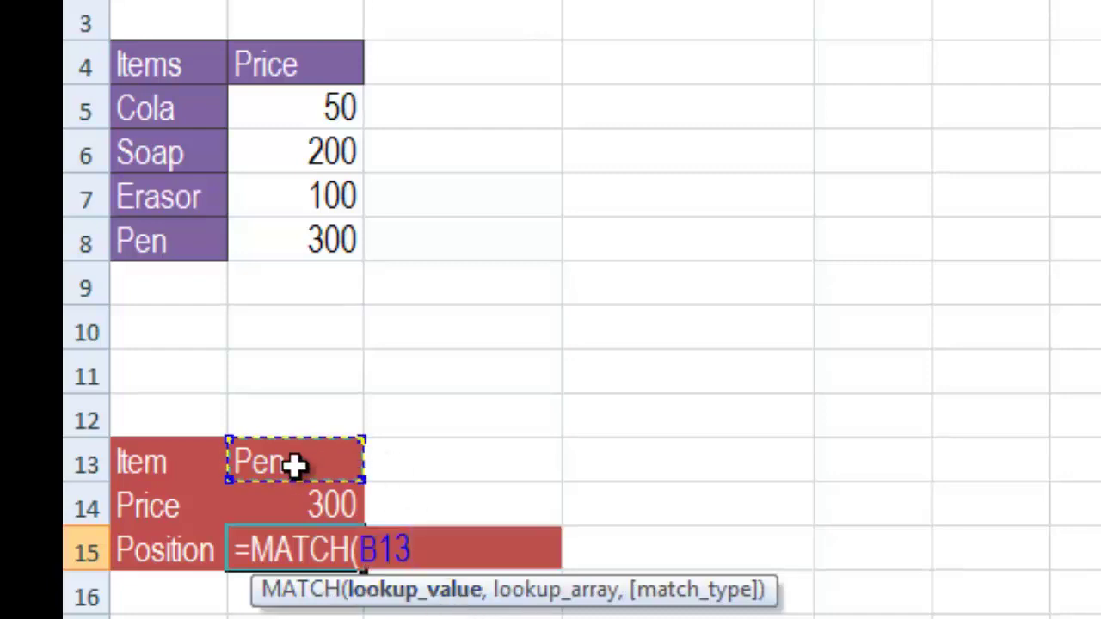
{"action": "type", "text": ","}
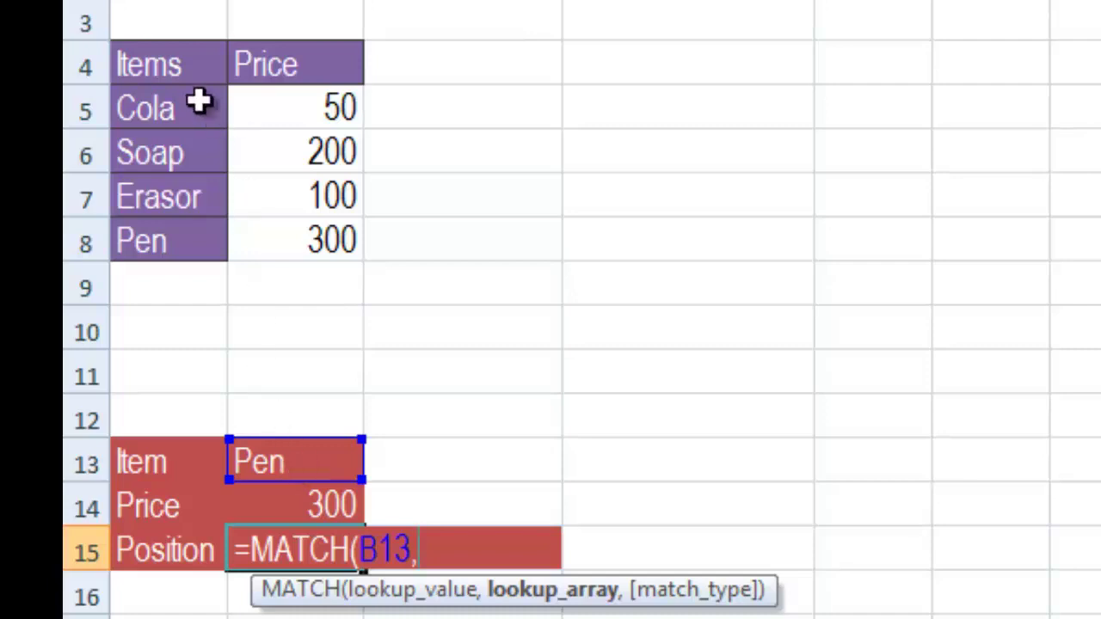
{"action": "left_click_drag", "start_coordinate": [197, 102], "coordinate": [198, 241]}
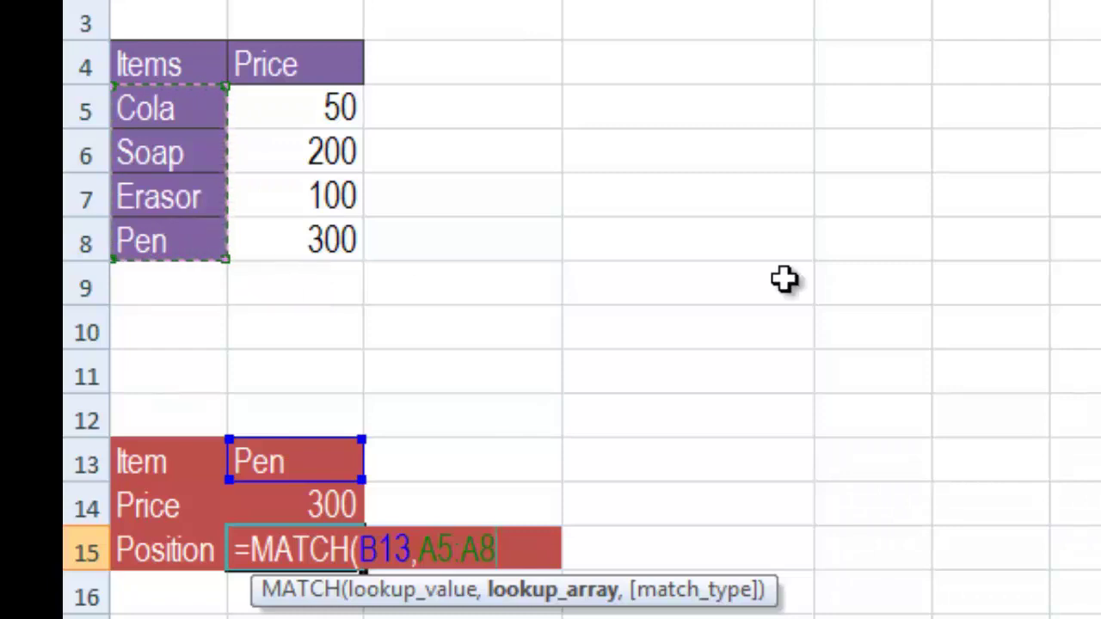
{"action": "type", "text": ","}
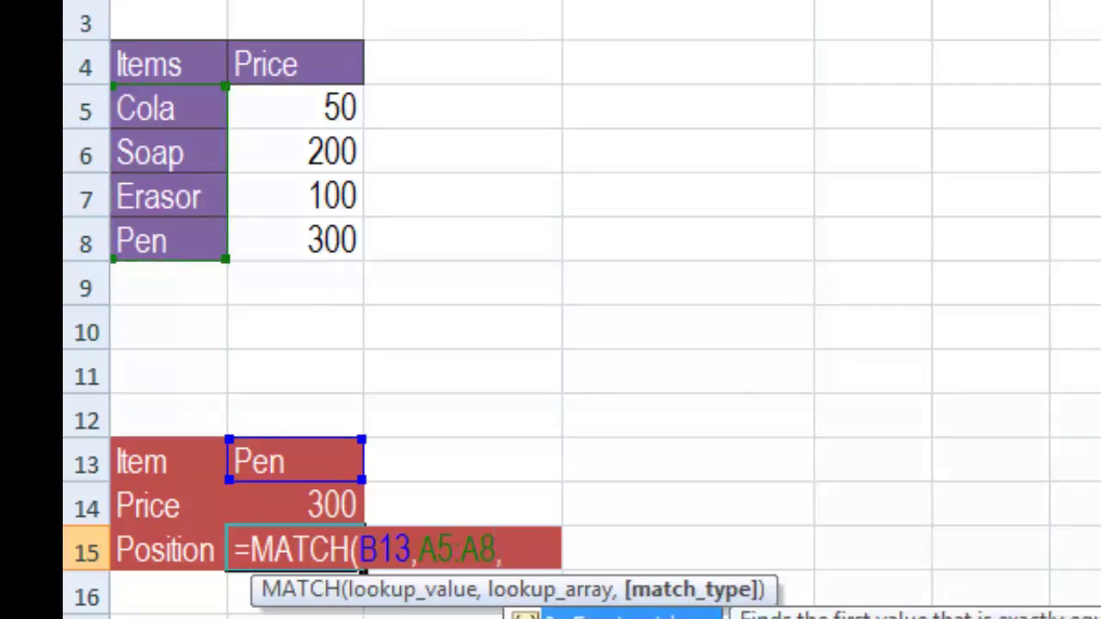
{"action": "type", "text": "0"}
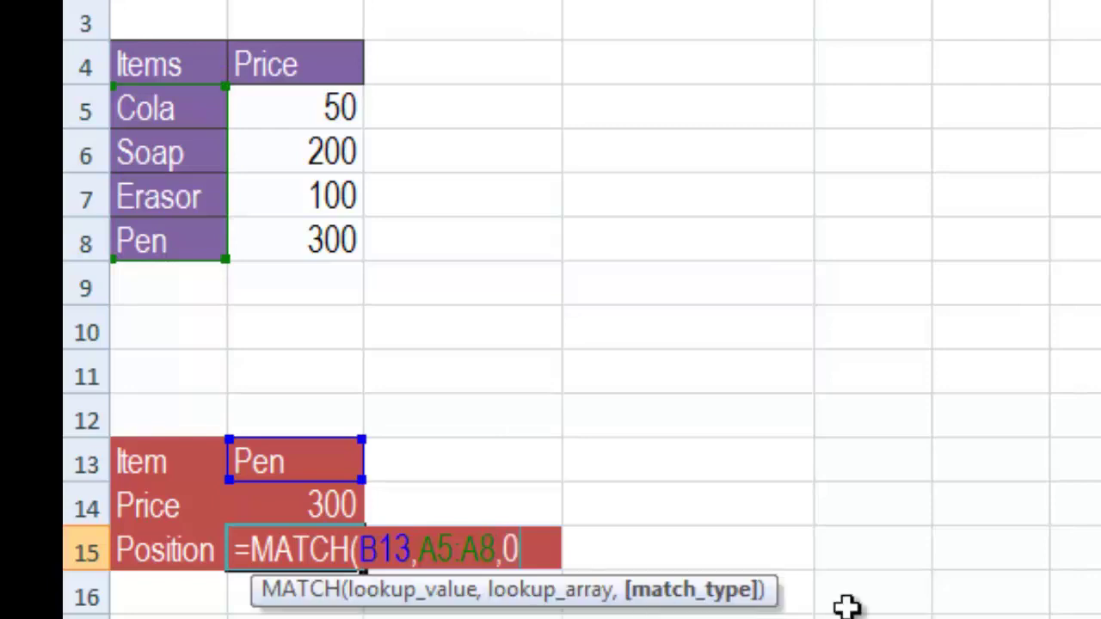
{"action": "key", "text": "Return"}
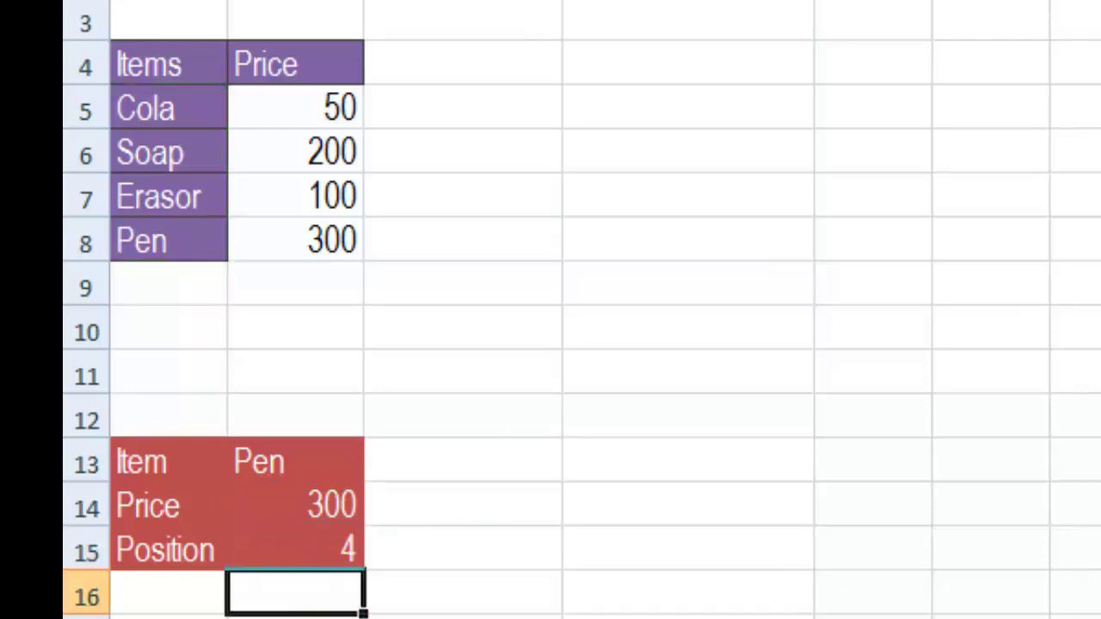
Test the price and position formulas by choosing Erasor and Soap in B13, ending with Cola
{"action": "left_click", "coordinate": [327, 457]}
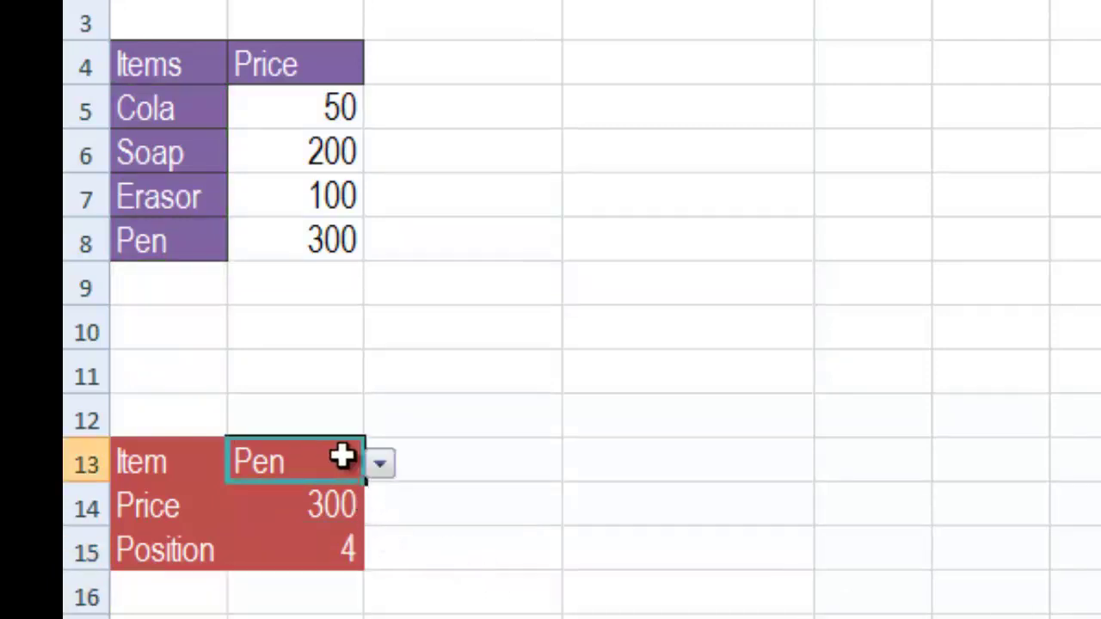
{"action": "left_click", "coordinate": [379, 465]}
{"action": "left_click", "coordinate": [337, 546]}
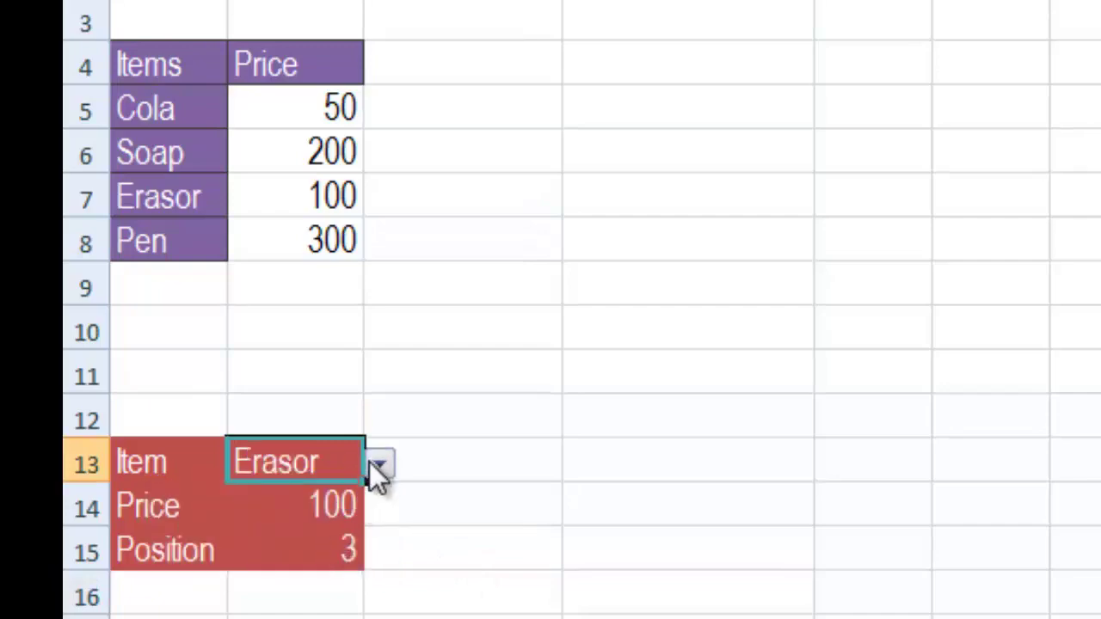
{"action": "left_click", "coordinate": [377, 464]}
{"action": "left_click", "coordinate": [350, 520]}
{"action": "left_click", "coordinate": [379, 465]}
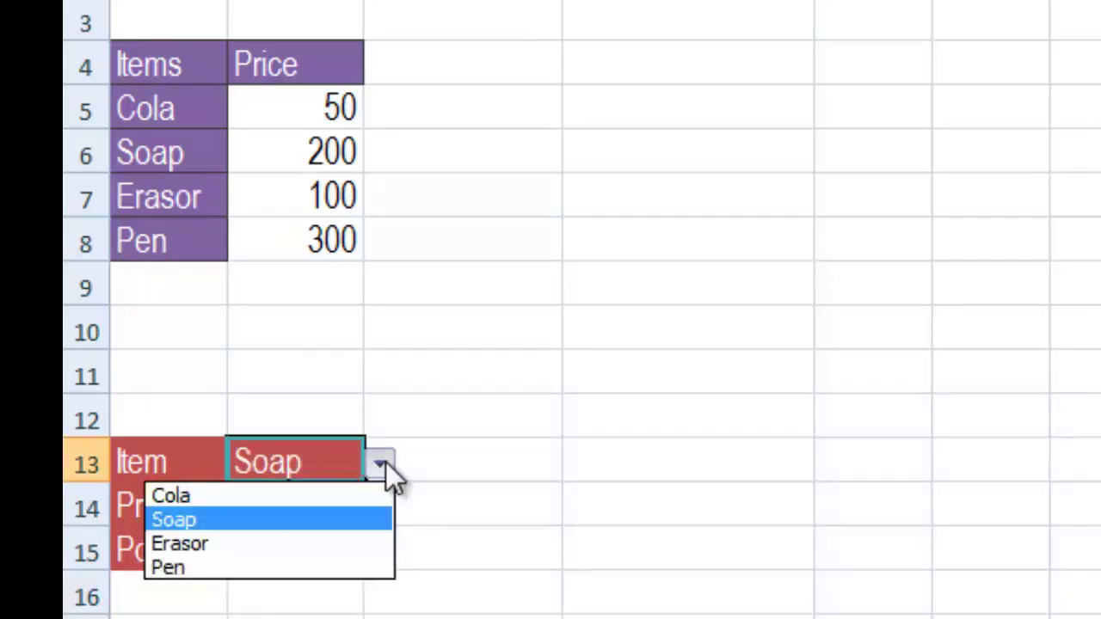
{"action": "left_click", "coordinate": [374, 493]}
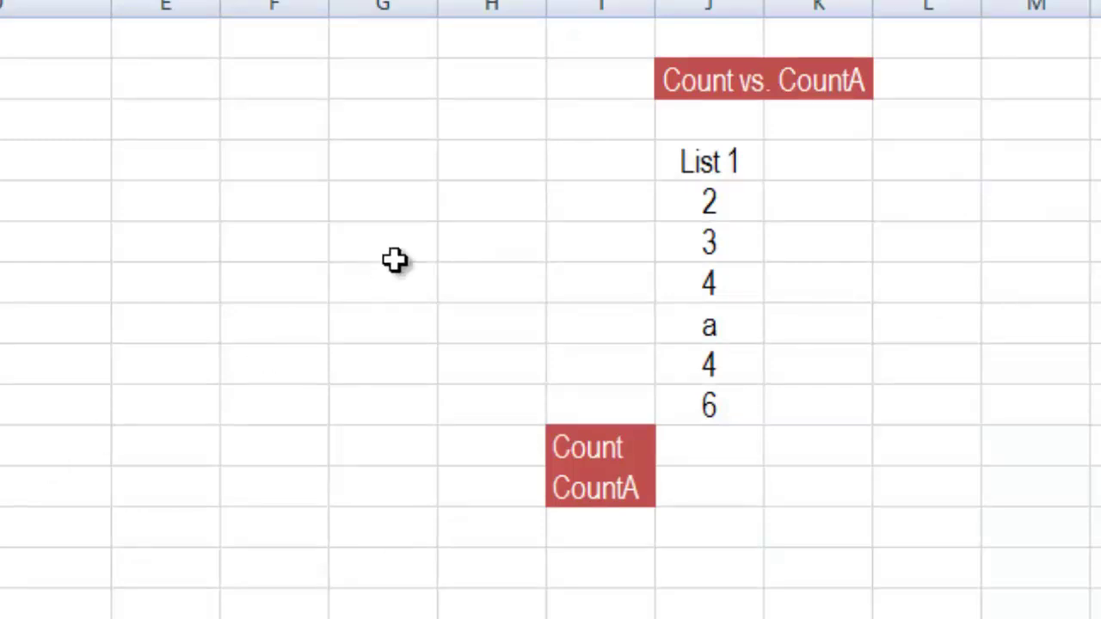
Go through the entries under List 1 in column J one by one, comparing numeric and text values
{"action": "left_click", "coordinate": [733, 206]}
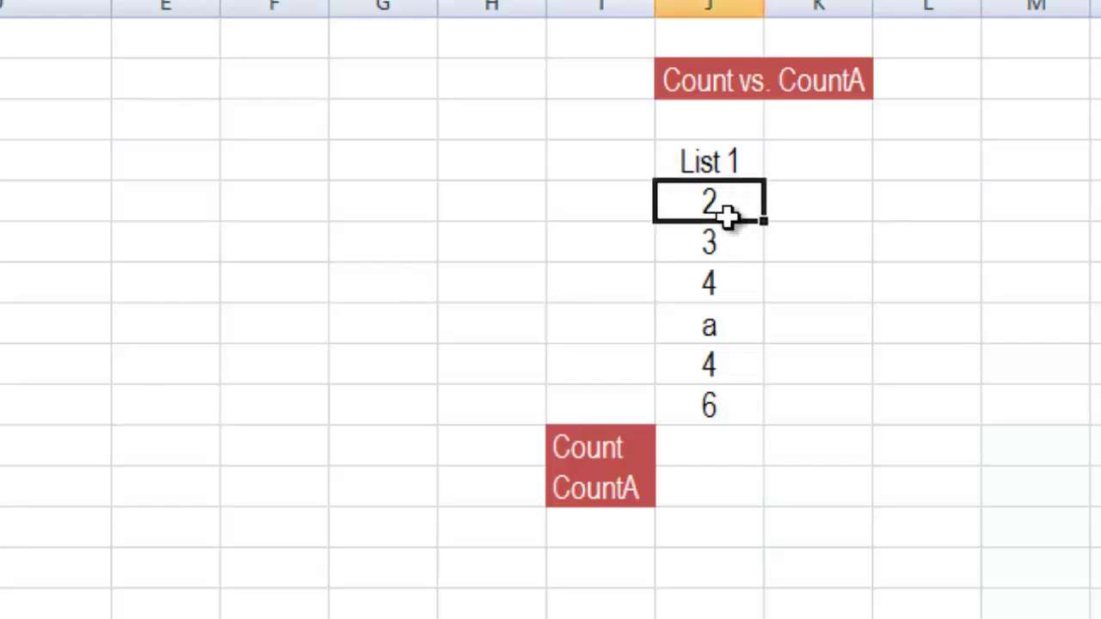
{"action": "left_click", "coordinate": [715, 245]}
{"action": "left_click", "coordinate": [697, 285]}
{"action": "left_click", "coordinate": [684, 325]}
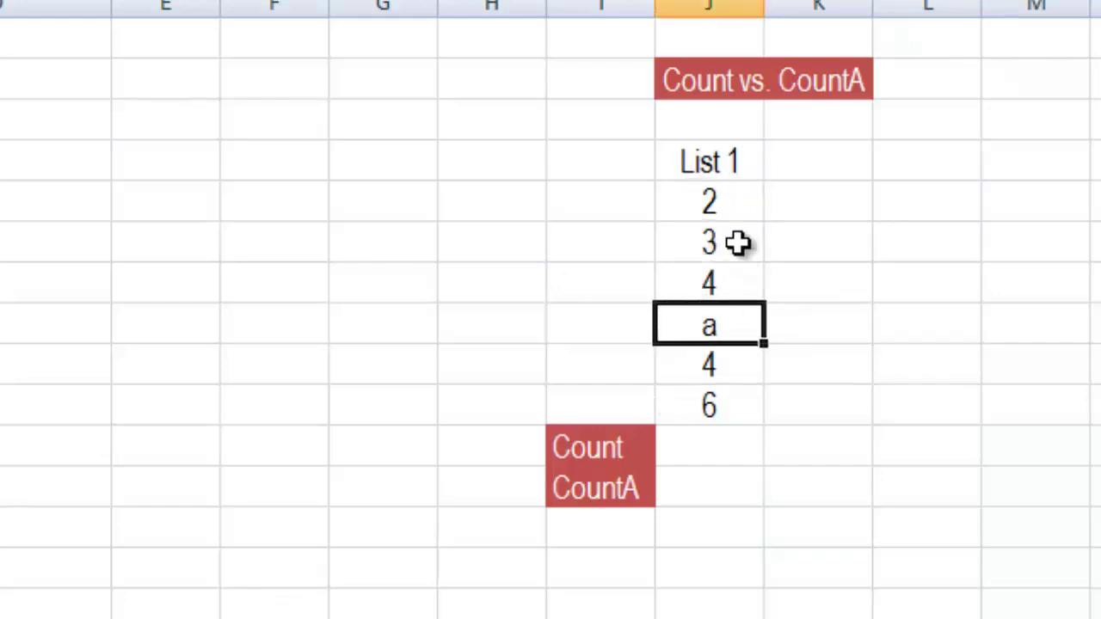
{"action": "left_click", "coordinate": [735, 211]}
{"action": "left_click", "coordinate": [727, 250]}
{"action": "left_click", "coordinate": [716, 286]}
{"action": "left_click", "coordinate": [711, 331]}
{"action": "left_click", "coordinate": [710, 355]}
{"action": "left_click", "coordinate": [700, 395]}
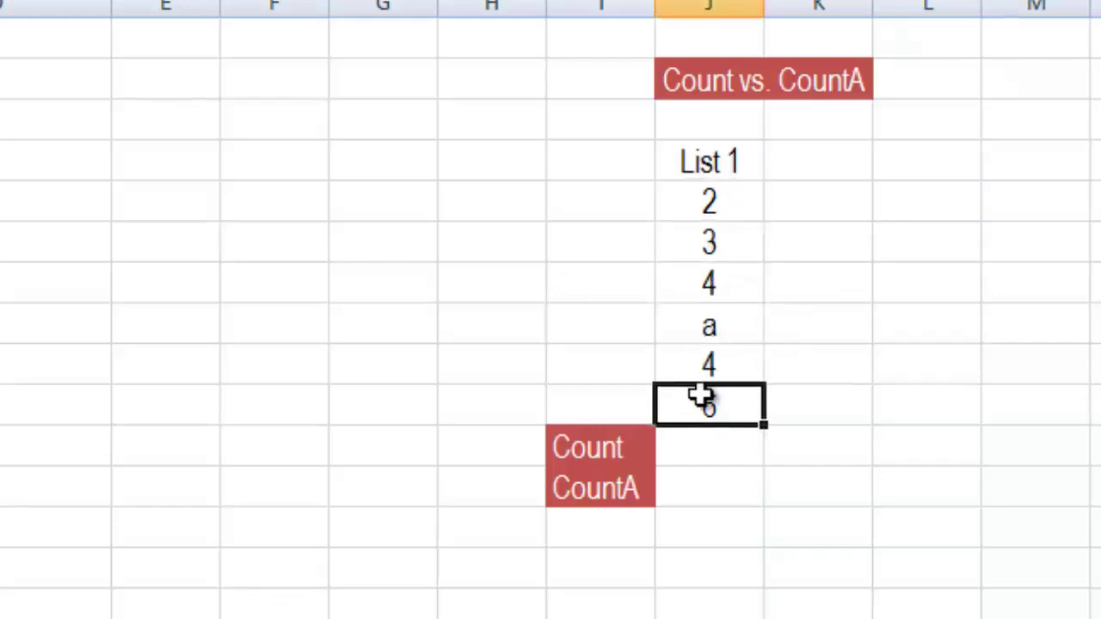
Enter =COUNT(J5:J10) in J11 to count the numeric entries of List 1, and check it against the text entry "a"
{"action": "left_click", "coordinate": [700, 443]}
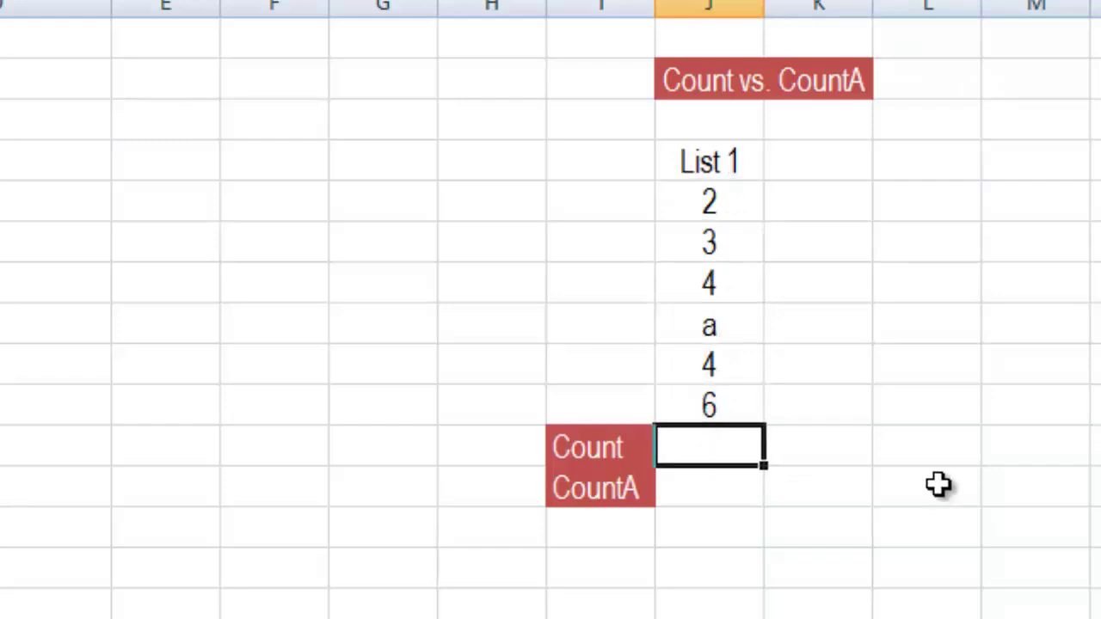
{"action": "type", "text": "=coun"}
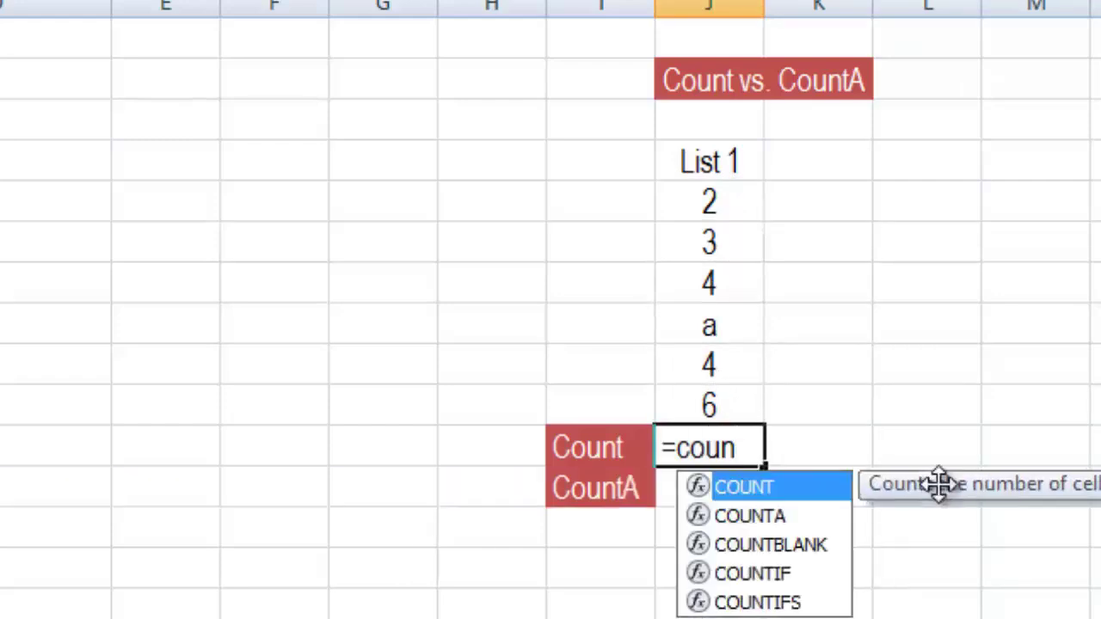
{"action": "double_click", "coordinate": [848, 492]}
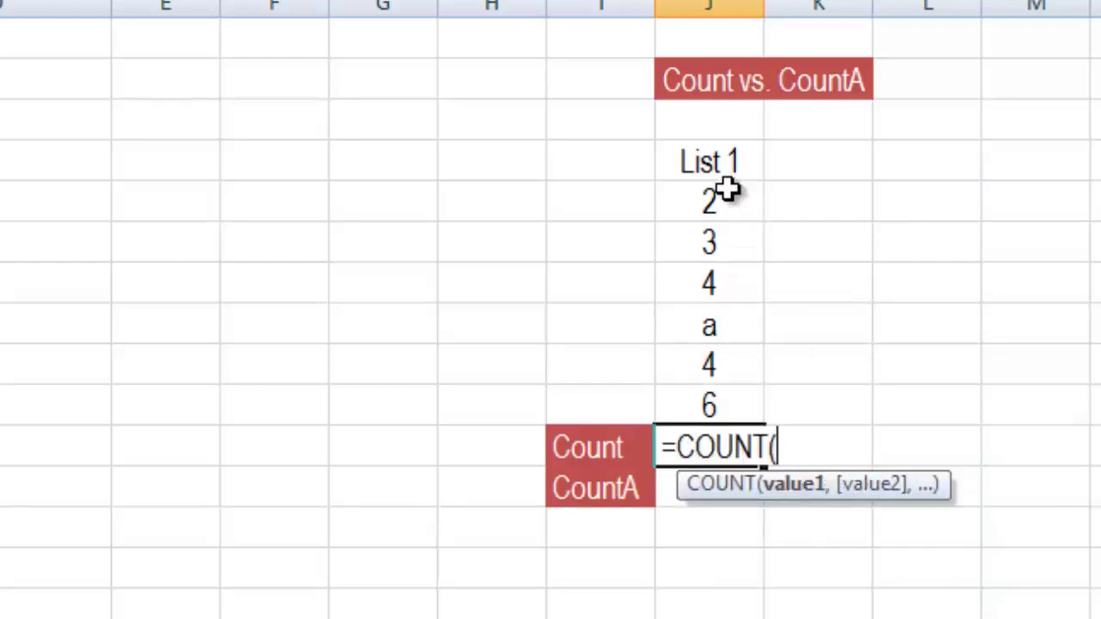
{"action": "left_click_drag", "start_coordinate": [730, 189], "coordinate": [730, 400]}
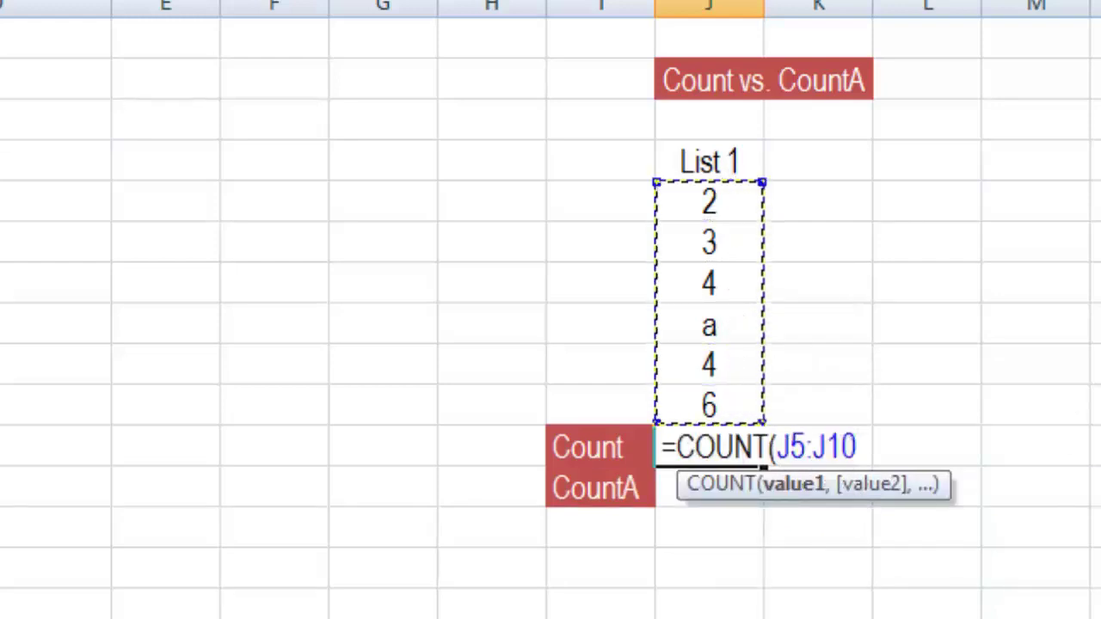
{"action": "key", "text": "Return"}
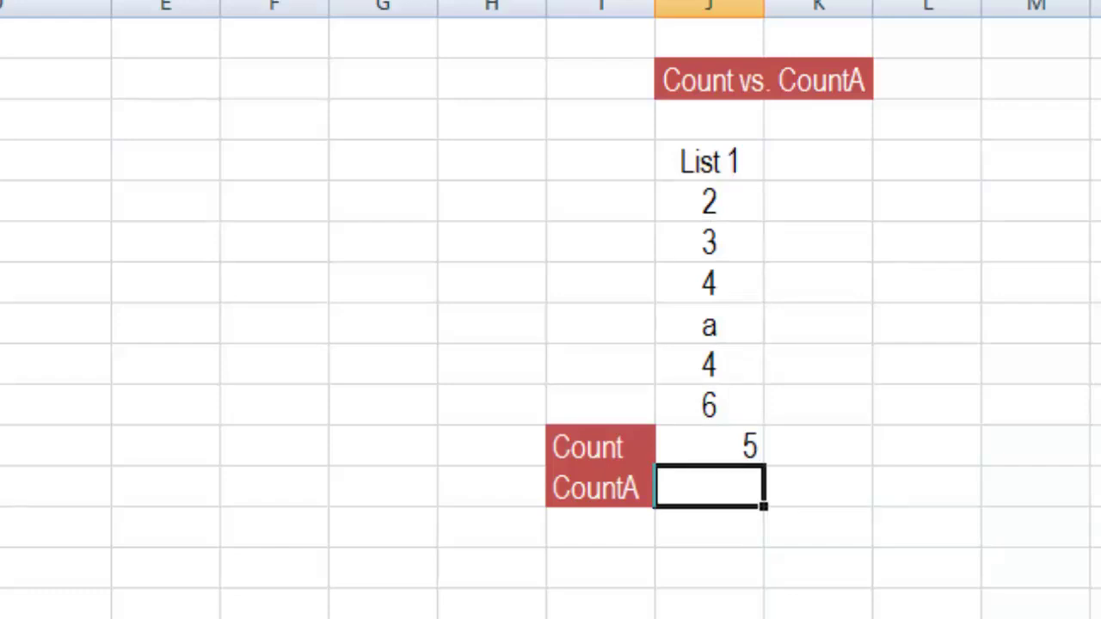
{"action": "left_click", "coordinate": [708, 335]}
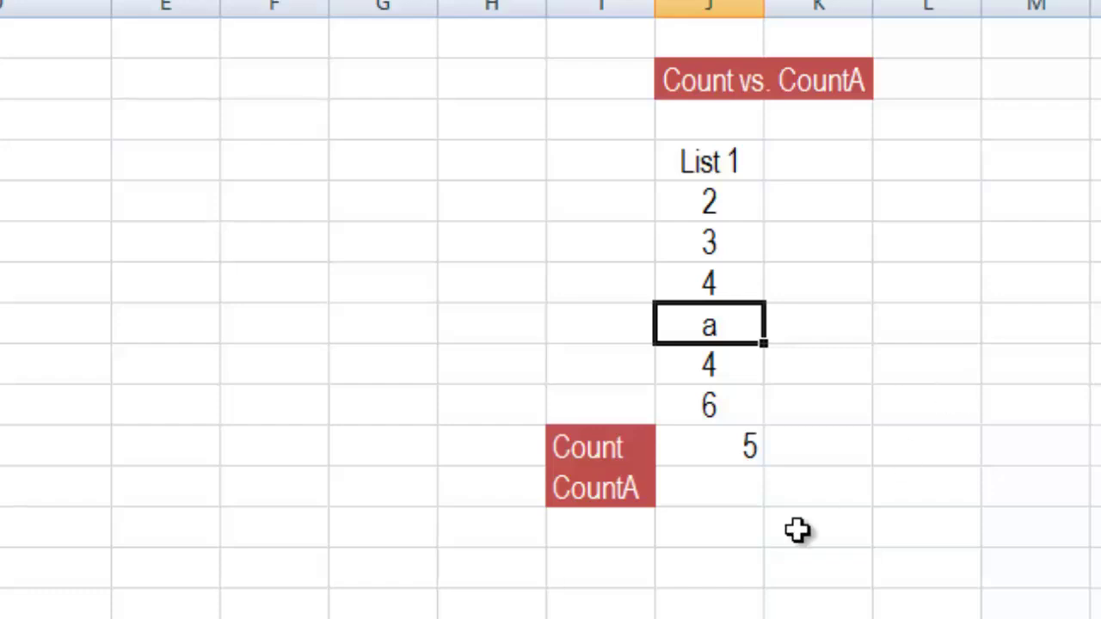
Enter =COUNTA(J5:J10) in J12 to count all non-empty entries of List 1
{"action": "left_click", "coordinate": [731, 487]}
{"action": "type", "text": "=con"}
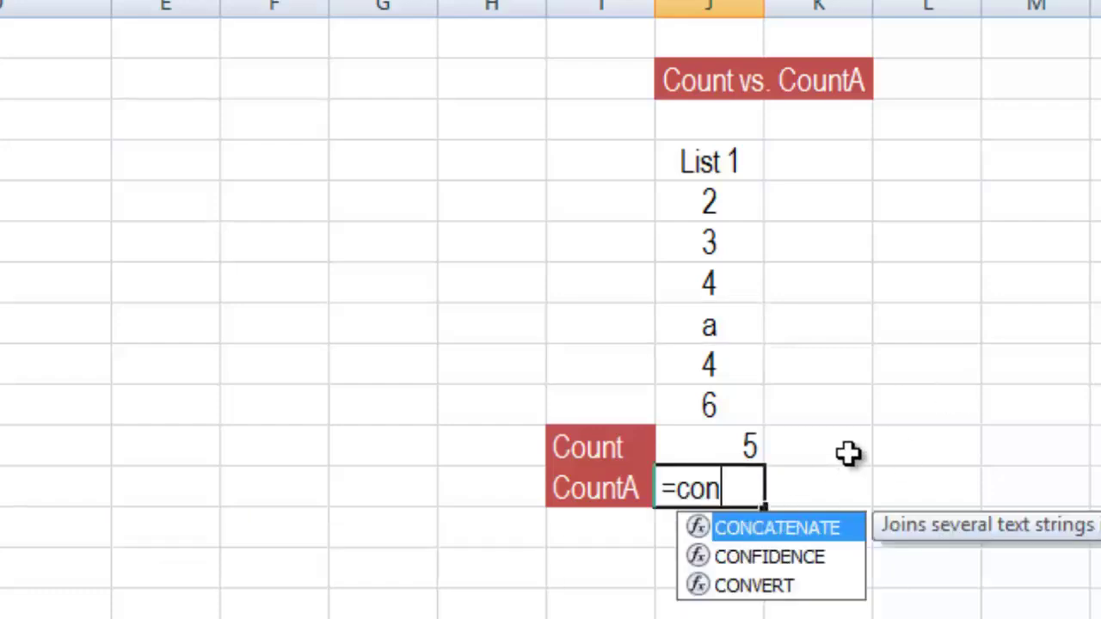
{"action": "key", "text": "BackSpace"}
{"action": "type", "text": "u"}
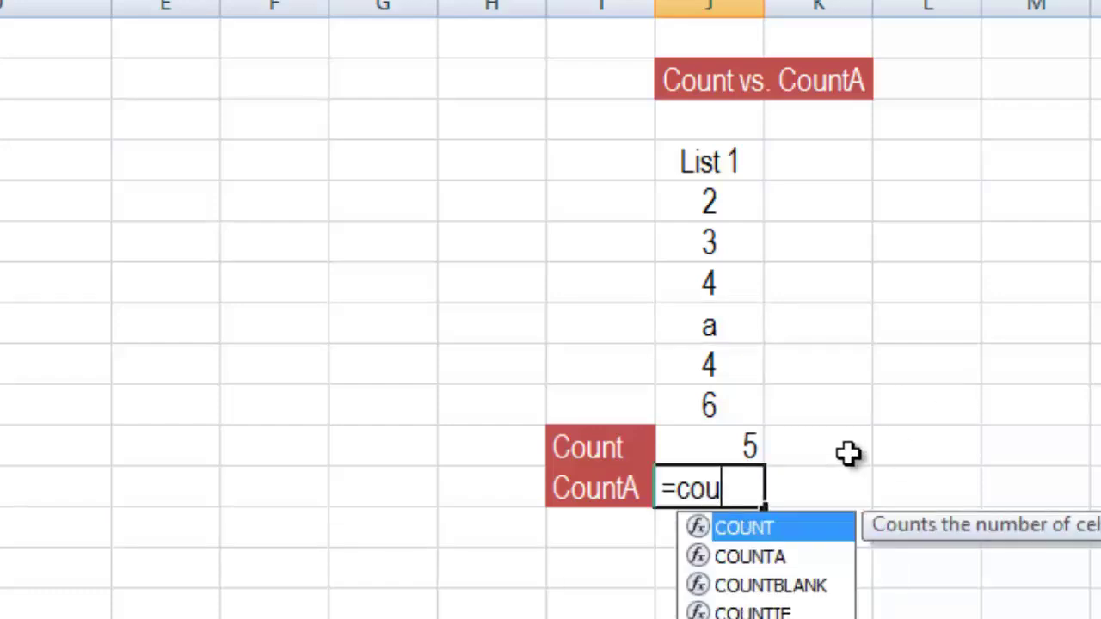
{"action": "double_click", "coordinate": [801, 558]}
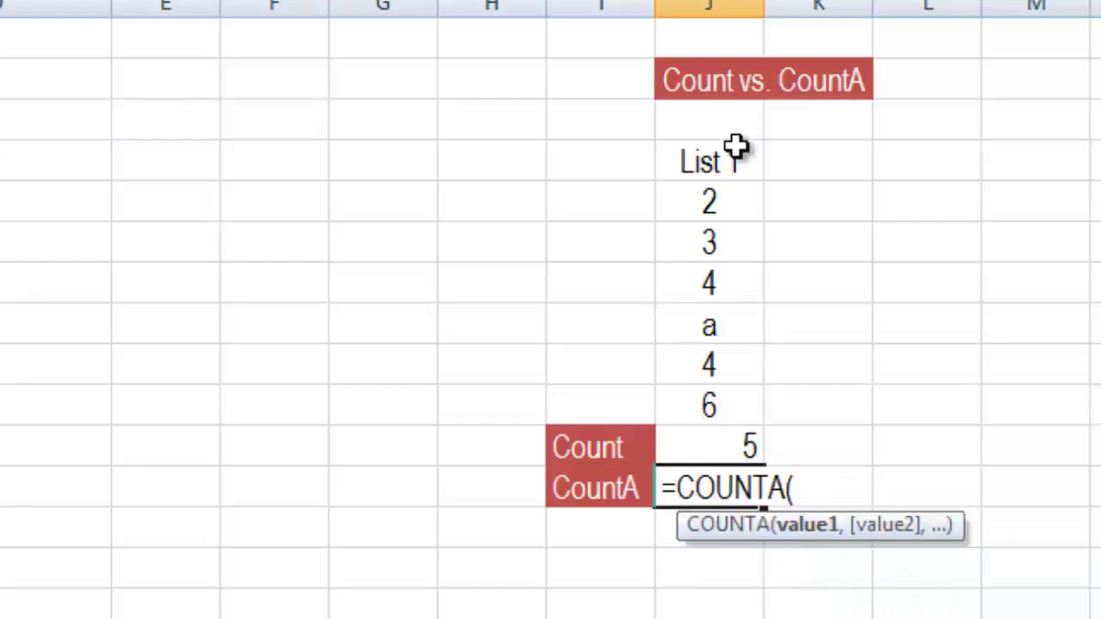
{"action": "left_click_drag", "start_coordinate": [715, 197], "coordinate": [703, 404]}
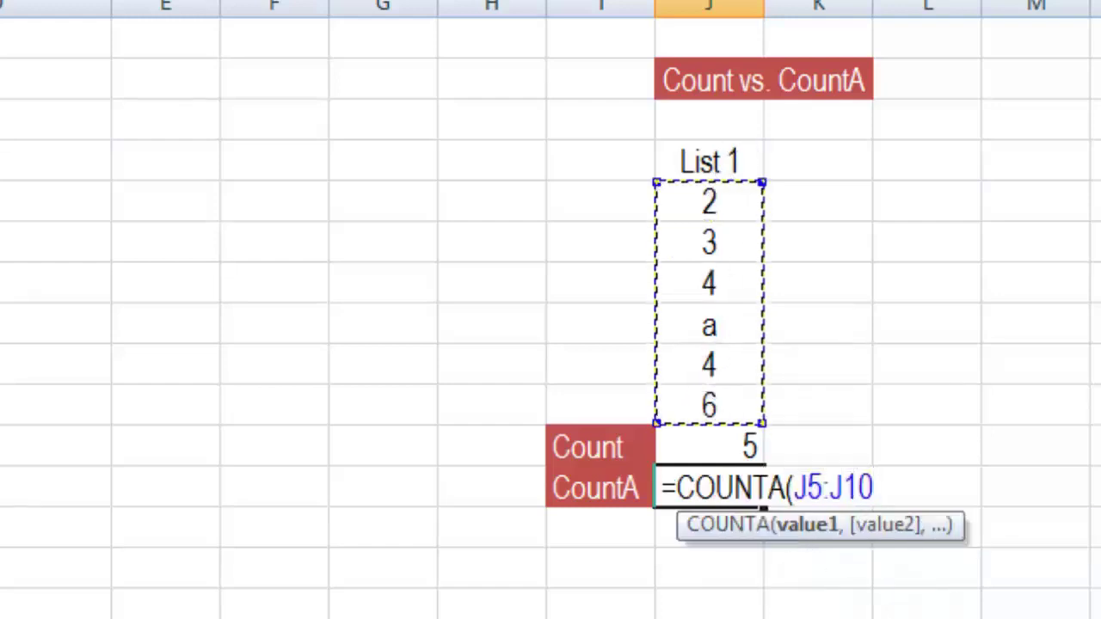
{"action": "key", "text": "Return"}
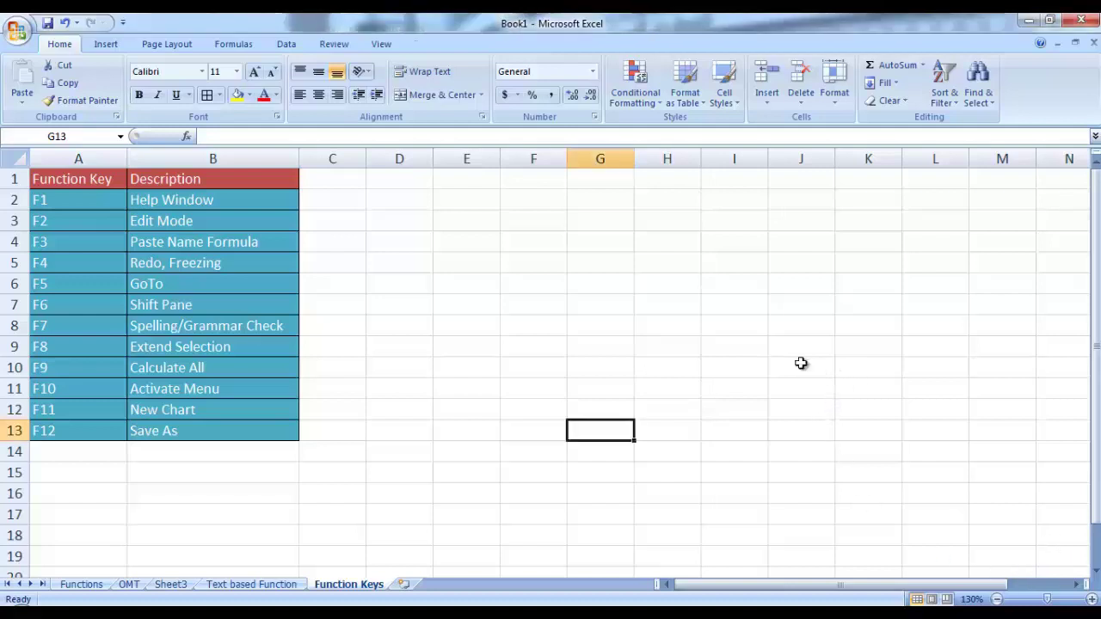
Search Excel Help for "sum", read through the SUM article's syntax and examples, and close the Help window
{"action": "key", "text": "F1"}
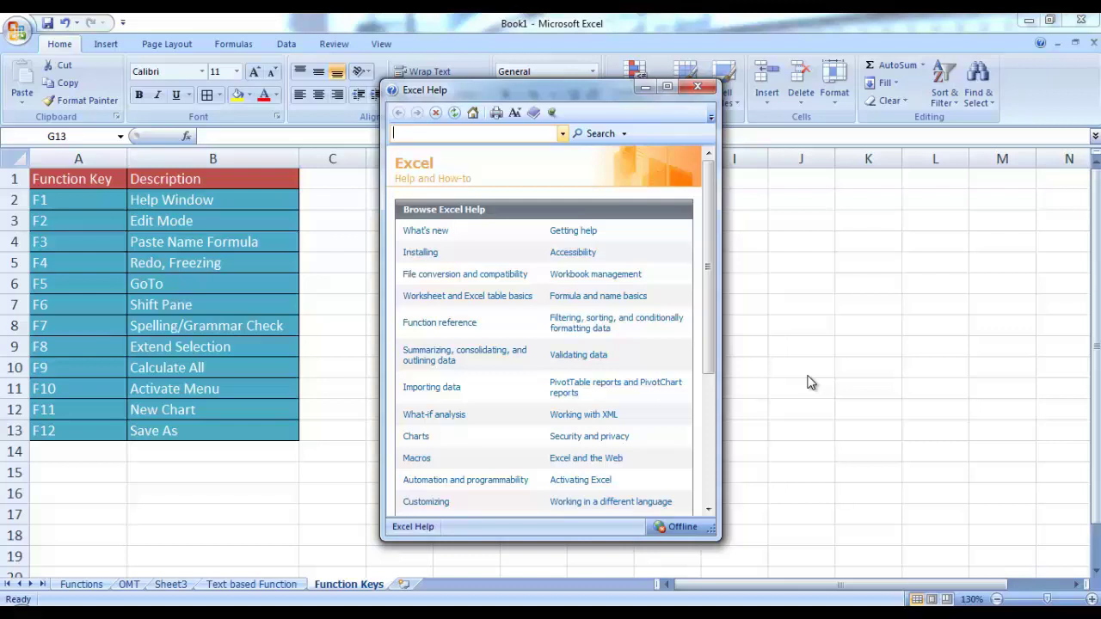
{"action": "type", "text": "sum"}
{"action": "left_click", "coordinate": [598, 133]}
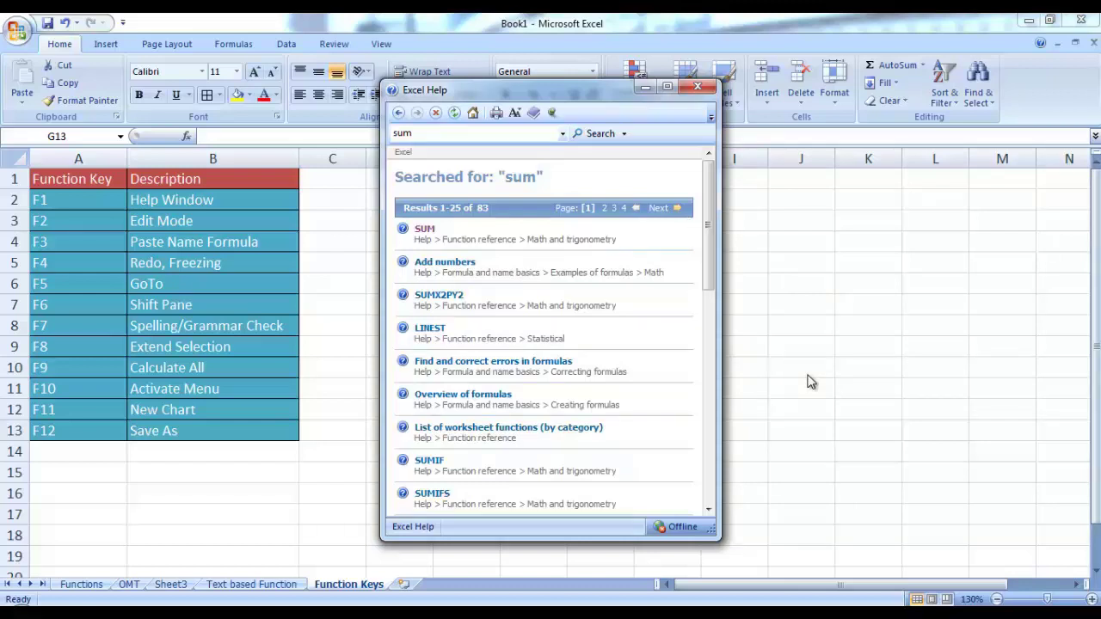
{"action": "left_click", "coordinate": [425, 230]}
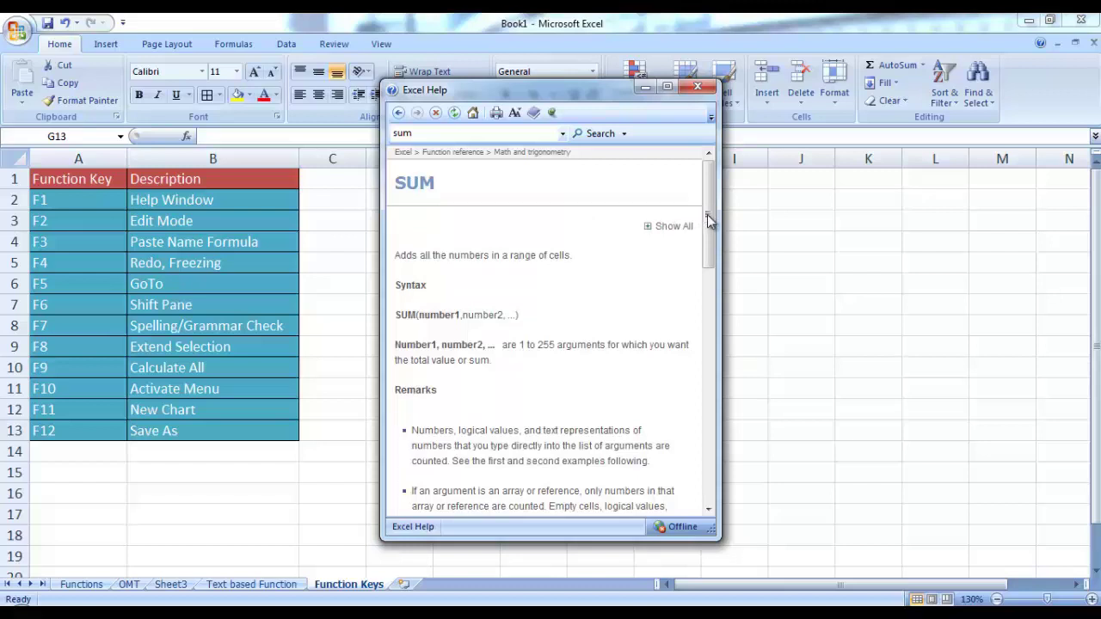
{"action": "left_click_drag", "start_coordinate": [708, 221], "coordinate": [706, 362]}
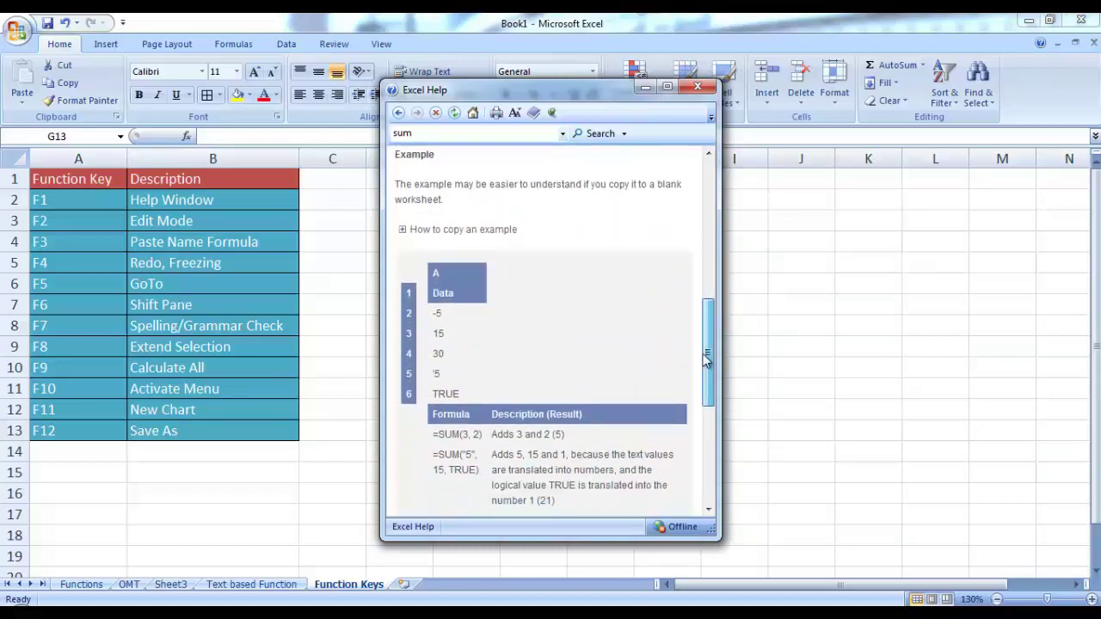
{"action": "left_click_drag", "start_coordinate": [706, 362], "coordinate": [715, 226]}
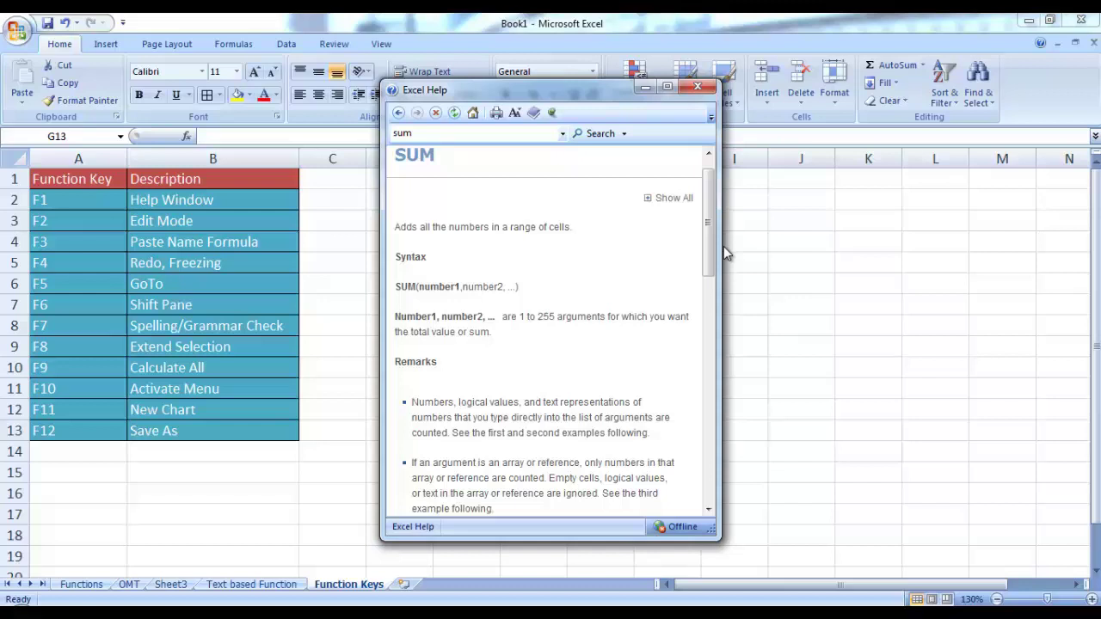
{"action": "left_click", "coordinate": [698, 87]}
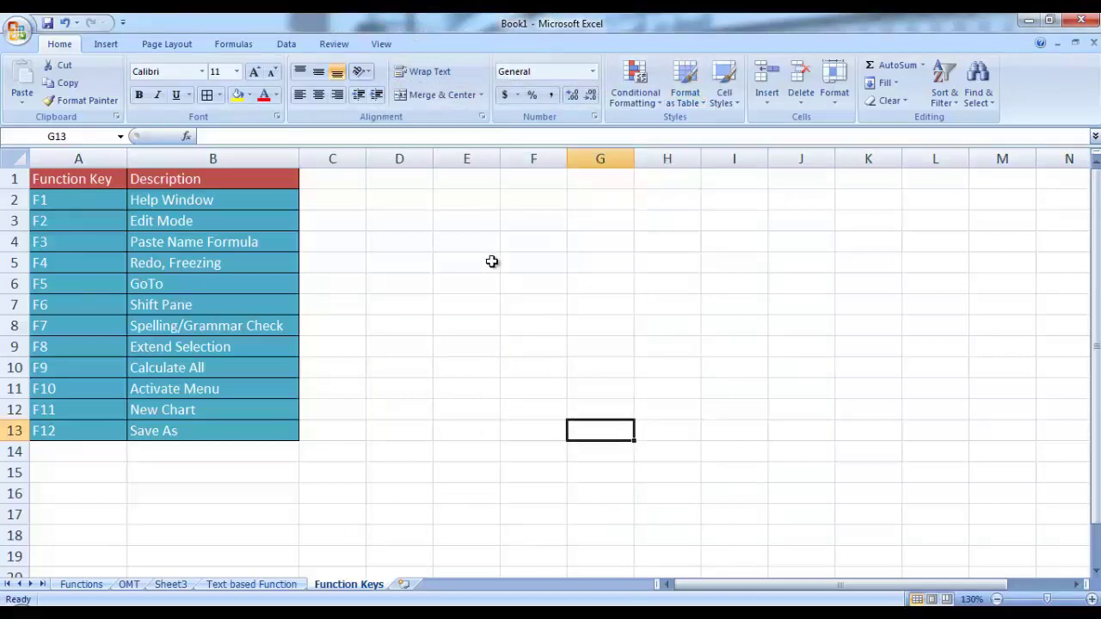
Enter the text "Pakistan" in cell G3 of the Function Keys sheet
{"action": "key", "text": "Up"}
{"action": "key", "text": "Up"}
{"action": "key", "text": "Up"}
{"action": "key", "text": "Up"}
{"action": "key", "text": "Up"}
{"action": "key", "text": "Up"}
{"action": "key", "text": "Up"}
{"action": "key", "text": "Up"}
{"action": "key", "text": "Up"}
{"action": "key", "text": "Up"}
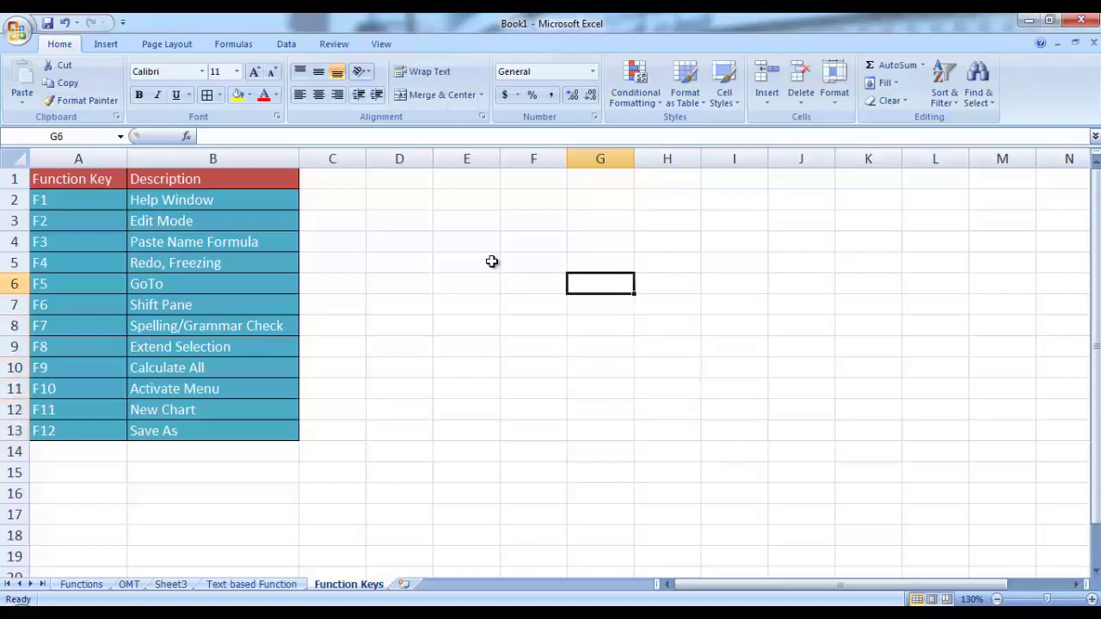
{"action": "type", "text": "Pakist"}
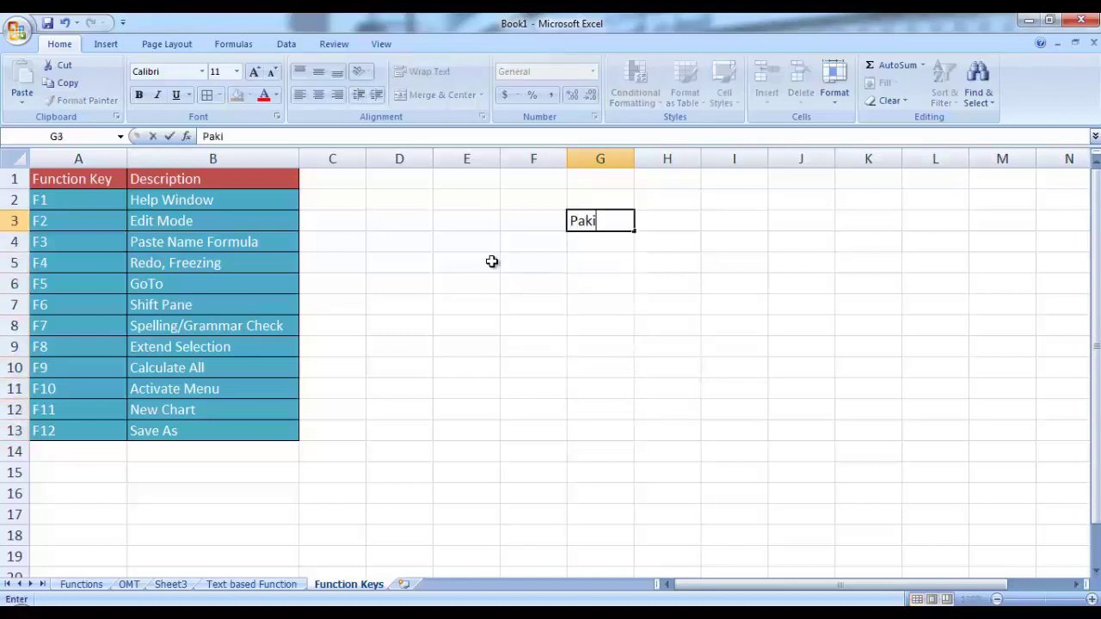
{"action": "type", "text": "an"}
{"action": "key", "text": "Return"}
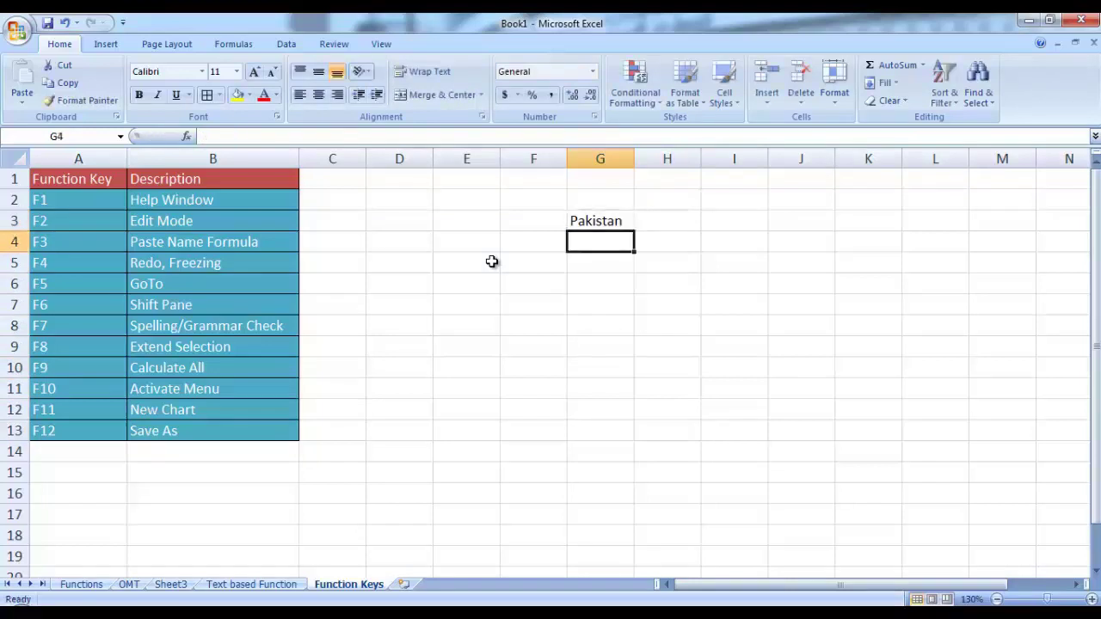
Return to G3 and use cell edit mode to extend its text to "Pakistan is"
{"action": "key", "text": "Right"}
{"action": "key", "text": "Left"}
{"action": "key", "text": "Left"}
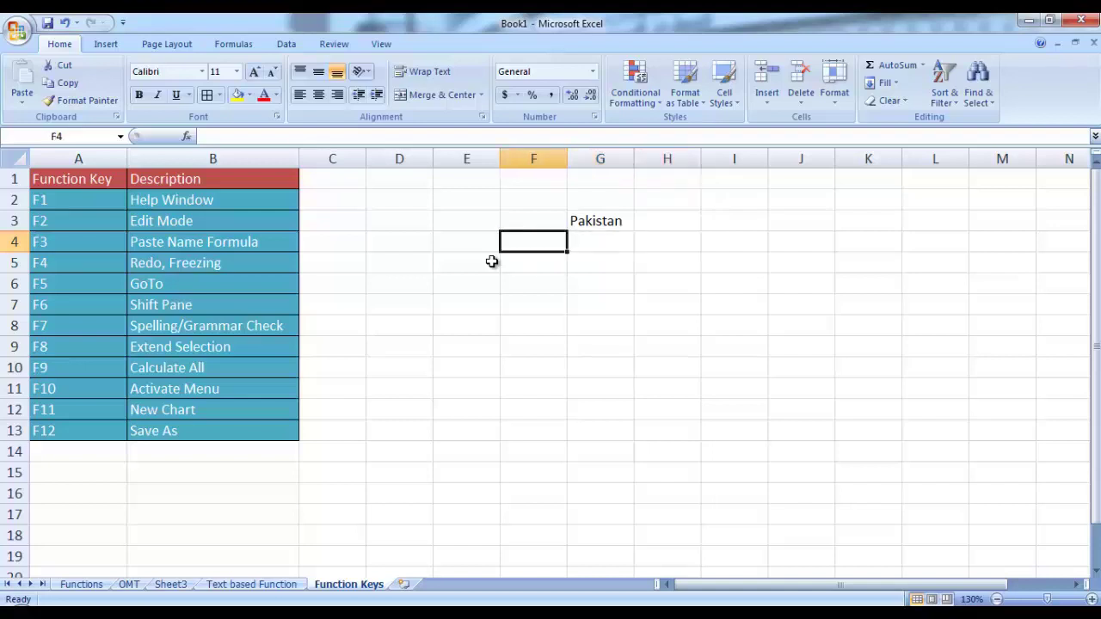
{"action": "key", "text": "Up"}
{"action": "key", "text": "Right"}
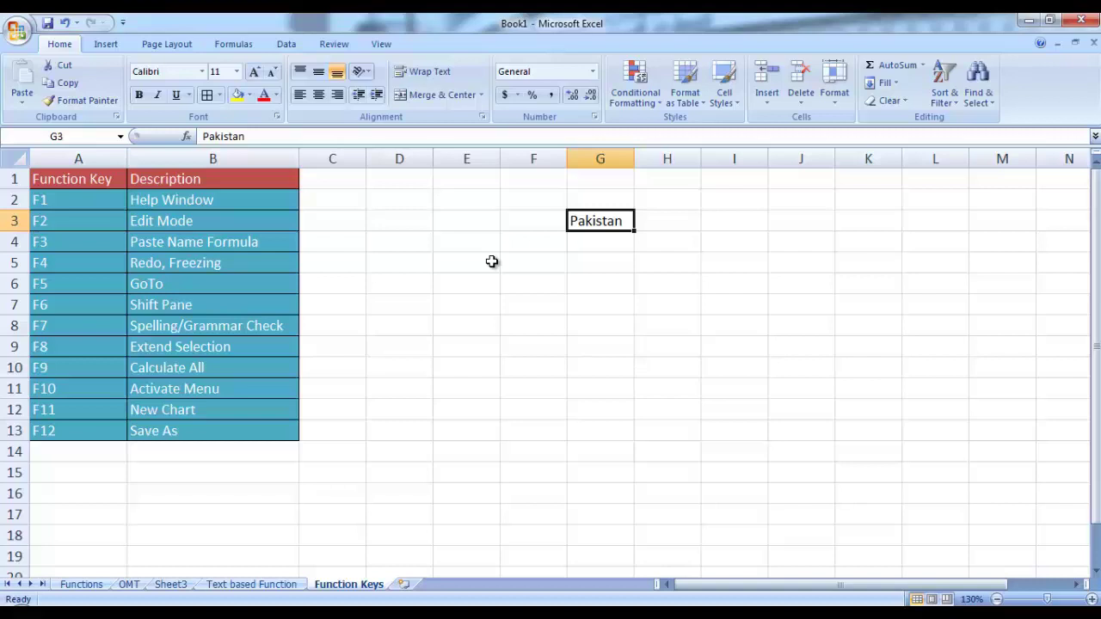
{"action": "key", "text": "F2"}
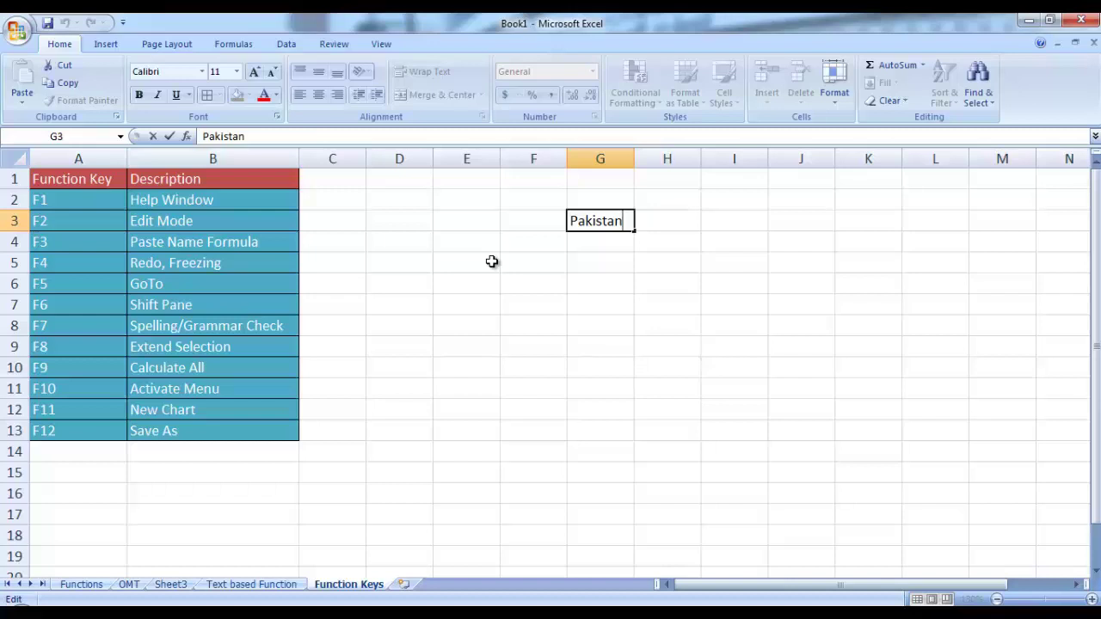
{"action": "type", "text": "is"}
{"action": "key", "text": "Return"}
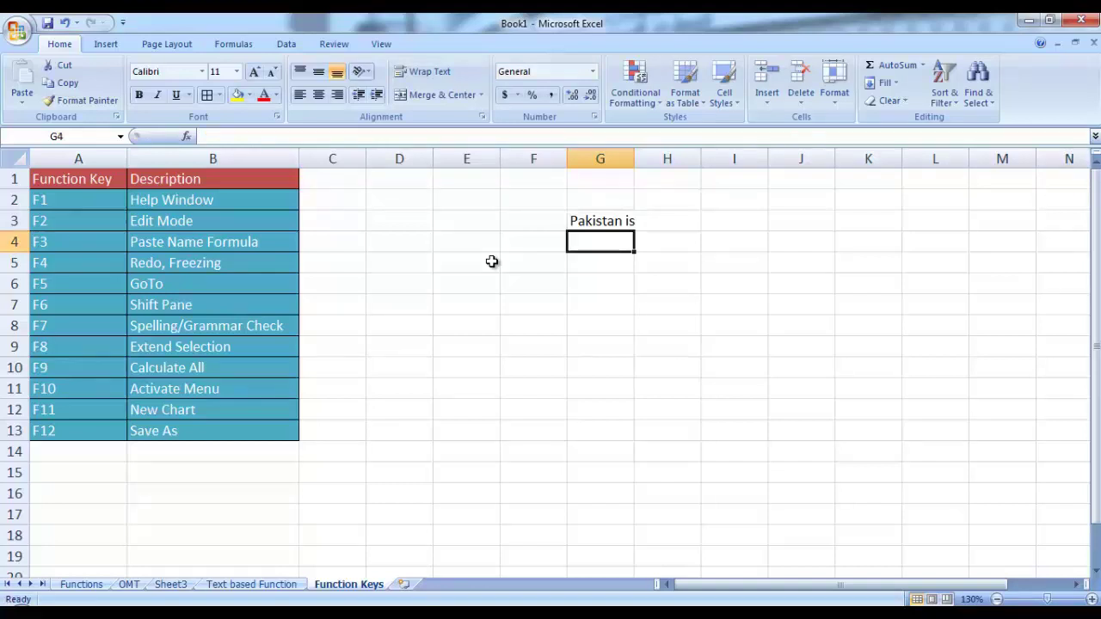
Clear the text in G3 and enter 500 in that cell
{"action": "left_click", "coordinate": [589, 221]}
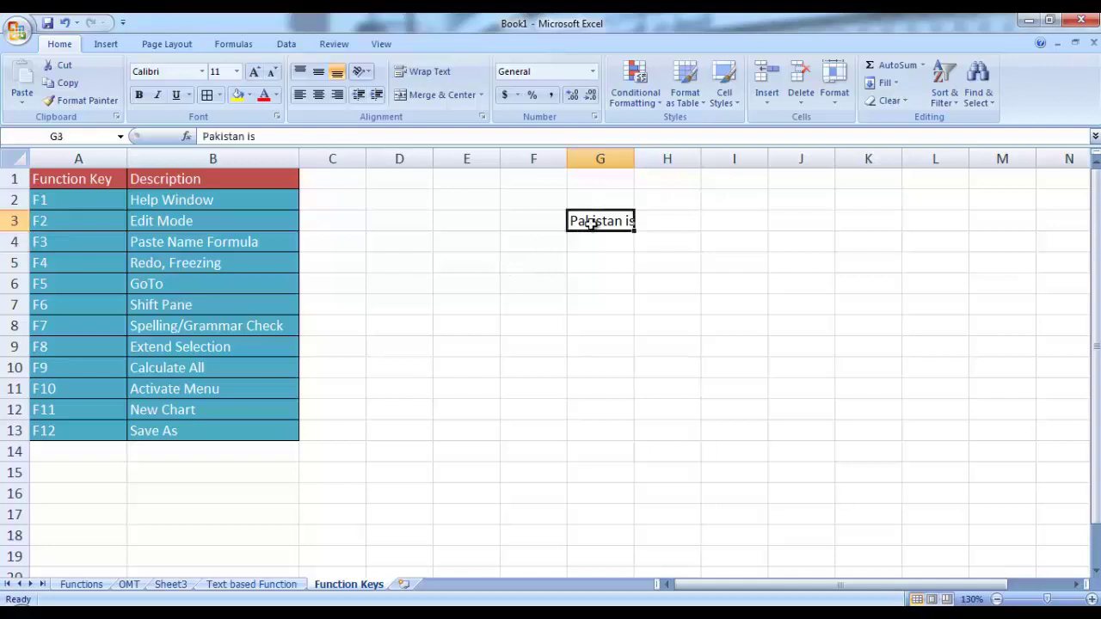
{"action": "key", "text": "Delete"}
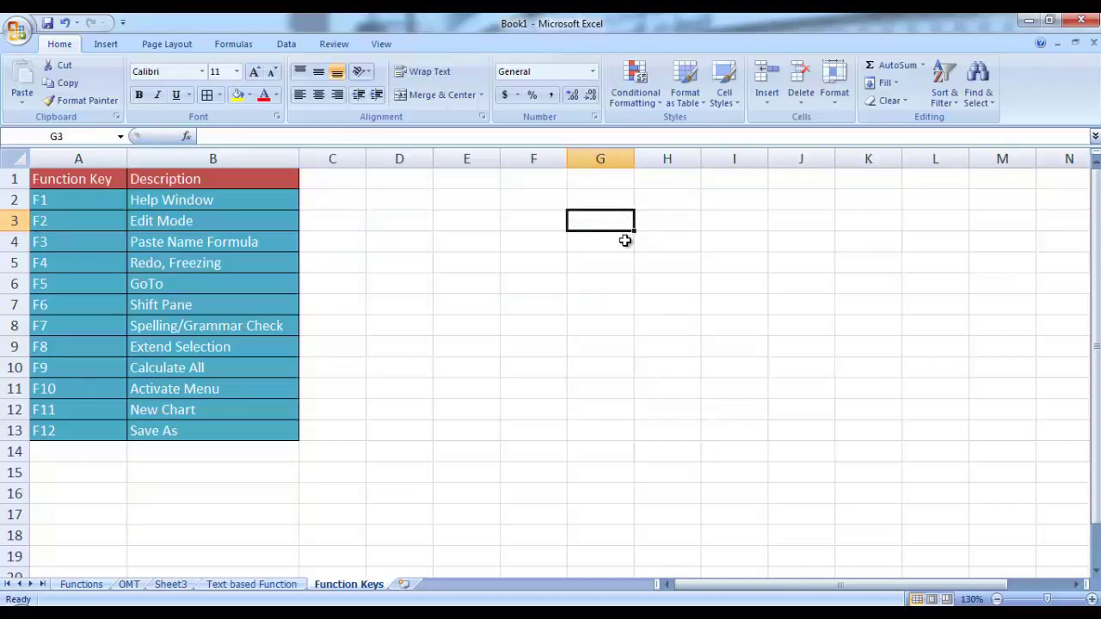
{"action": "type", "text": "500"}
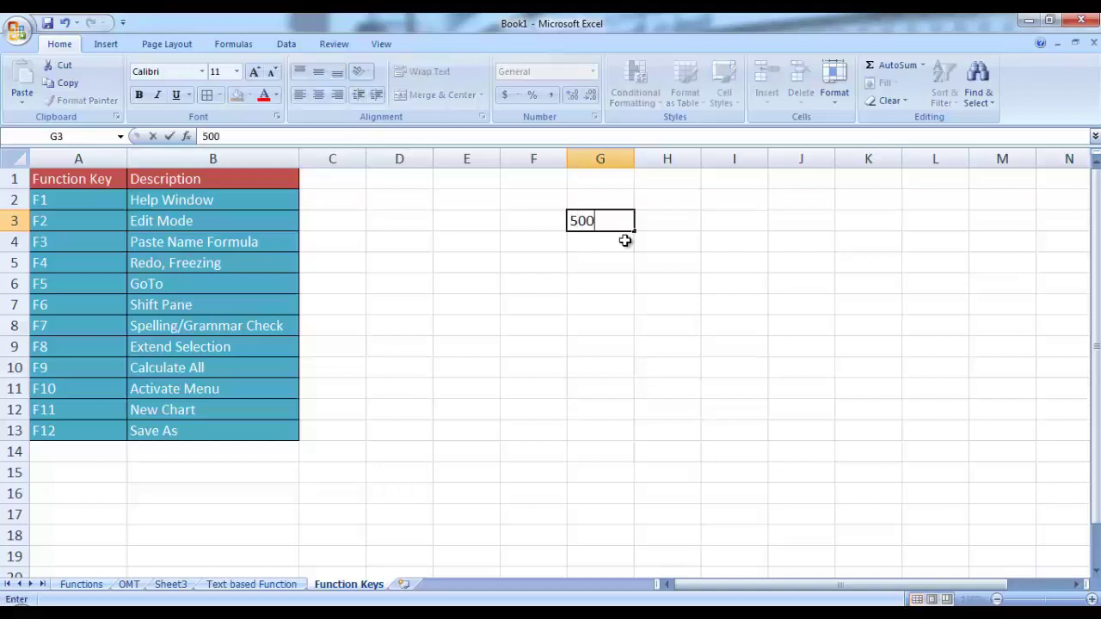
{"action": "key", "text": "Return"}
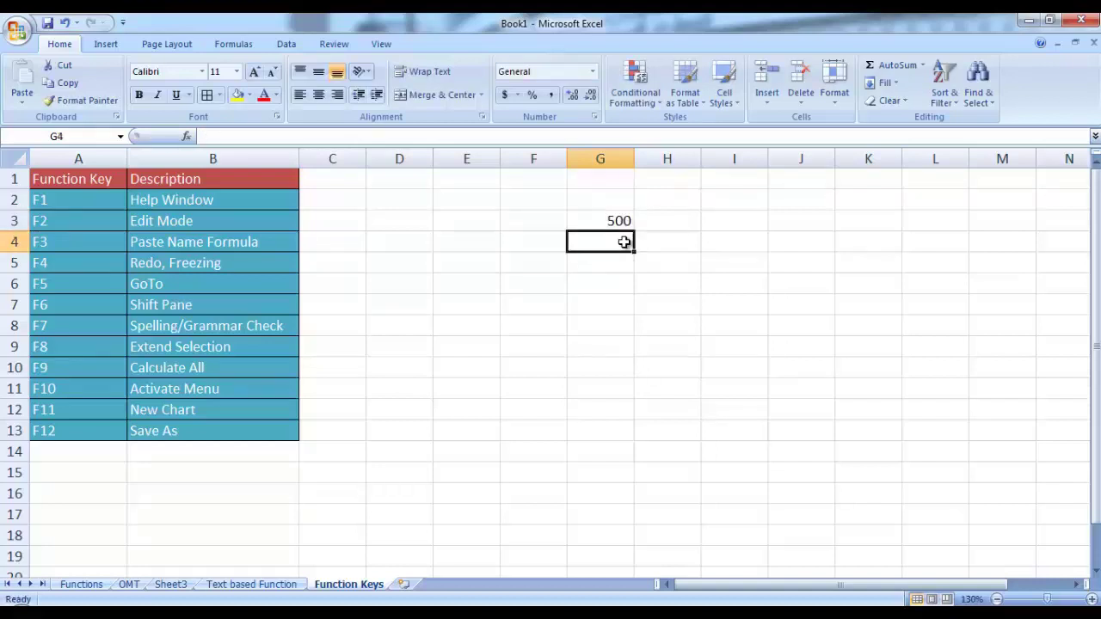
Assign the name Total_Marks to cell G3 and reselect the cell to check the name
{"action": "left_click", "coordinate": [614, 220]}
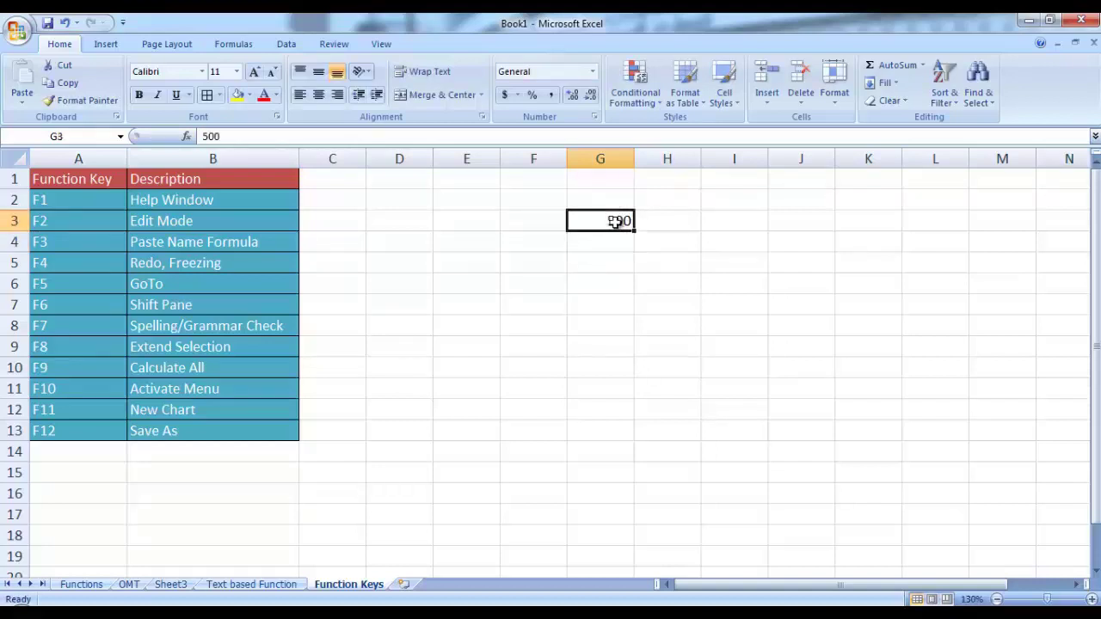
{"action": "left_click", "coordinate": [613, 270]}
{"action": "left_click", "coordinate": [626, 222]}
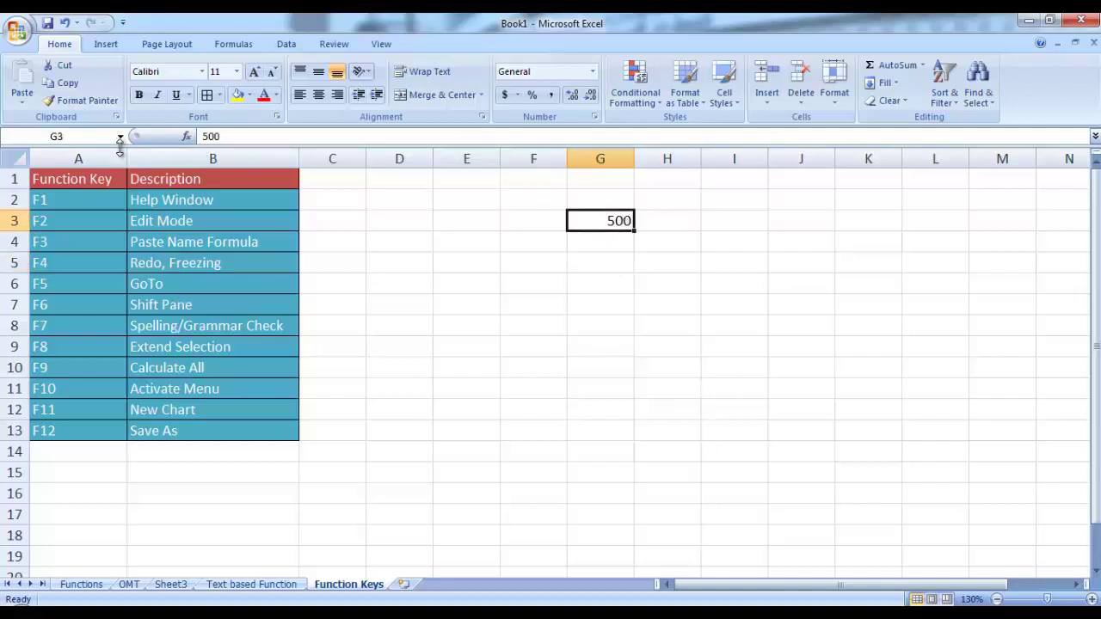
{"action": "left_click", "coordinate": [80, 136]}
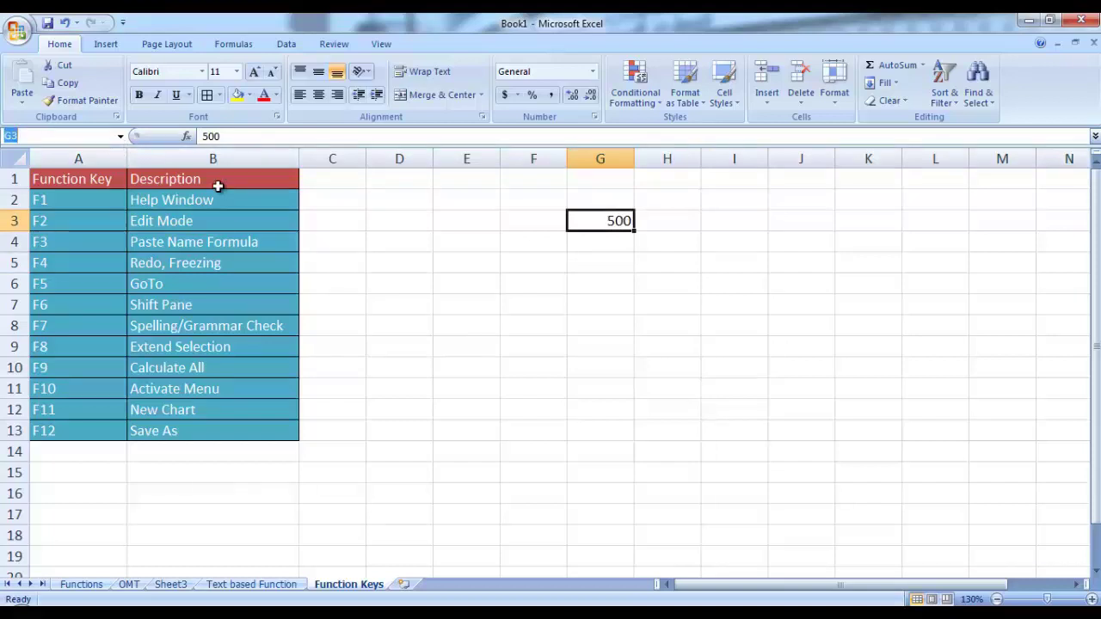
{"action": "type", "text": "Total_Marks"}
{"action": "left_click", "coordinate": [455, 260]}
{"action": "left_click", "coordinate": [446, 227]}
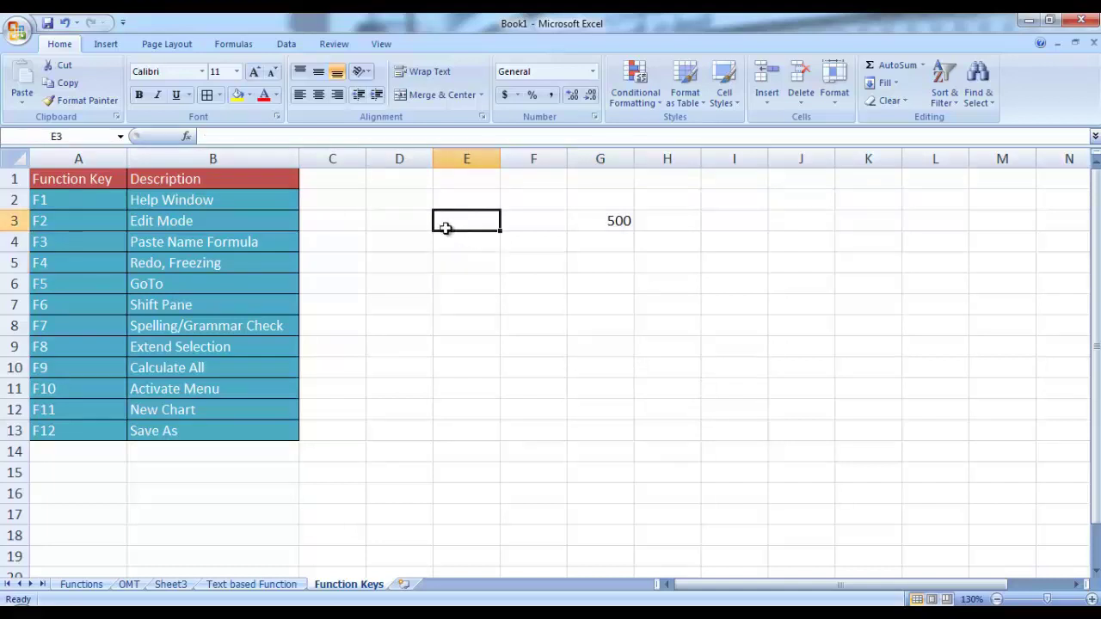
{"action": "left_click", "coordinate": [609, 221]}
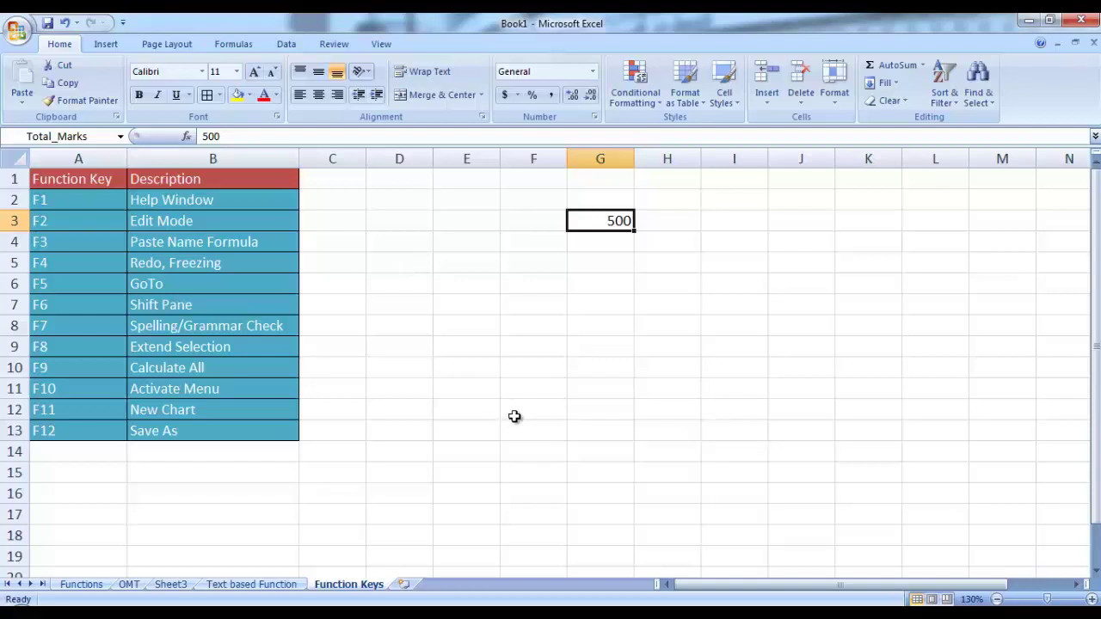
{"action": "left_click_drag", "start_coordinate": [1096, 273], "coordinate": [1096, 286]}
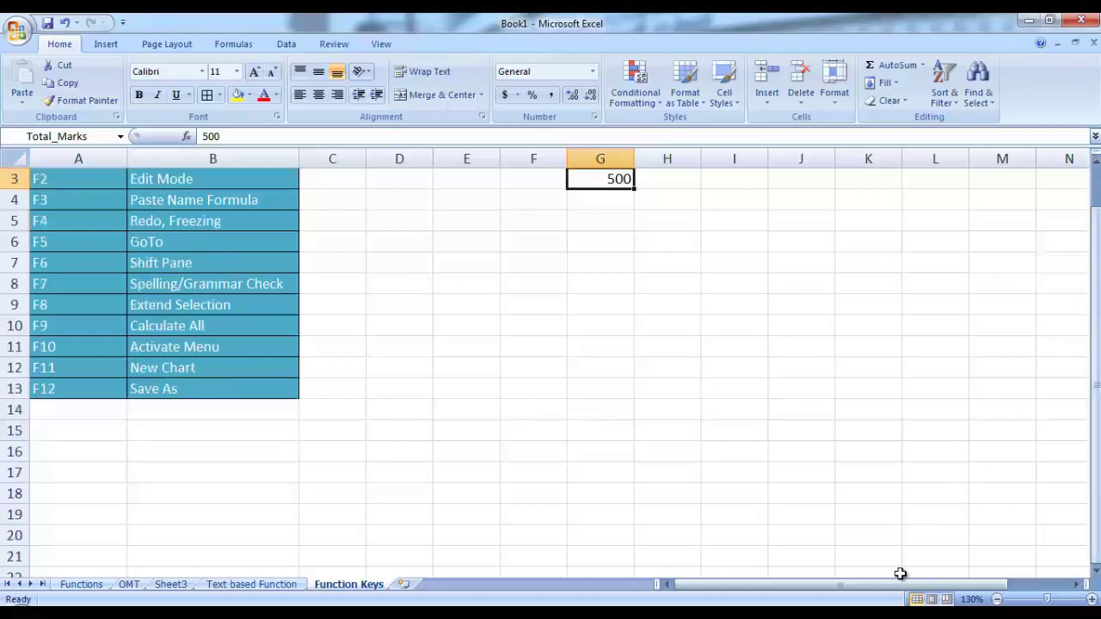
{"action": "left_click_drag", "start_coordinate": [1096, 430], "coordinate": [1096, 418]}
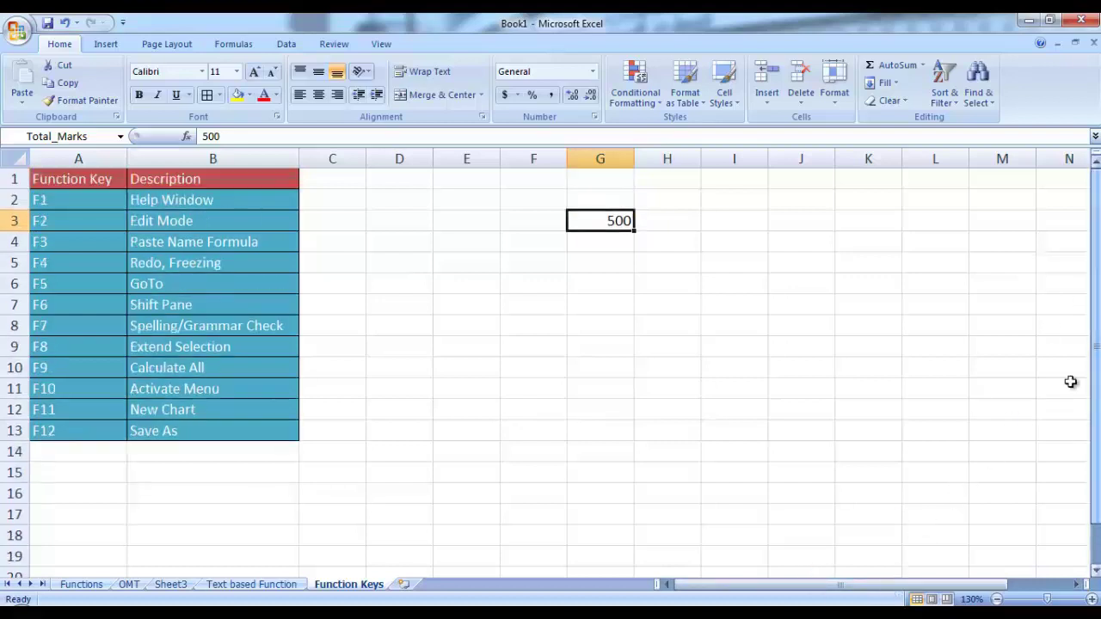
Enter the formula =Total_Marks-200 in cell G16, inserting the defined name through Paste Name
{"action": "left_click", "coordinate": [602, 497]}
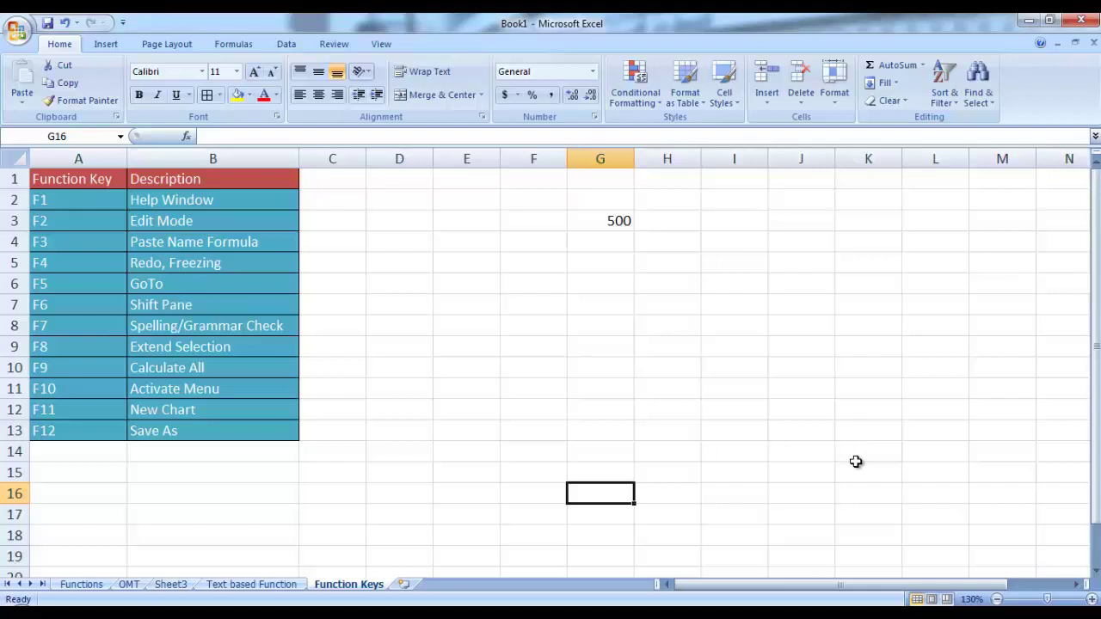
{"action": "type", "text": "="}
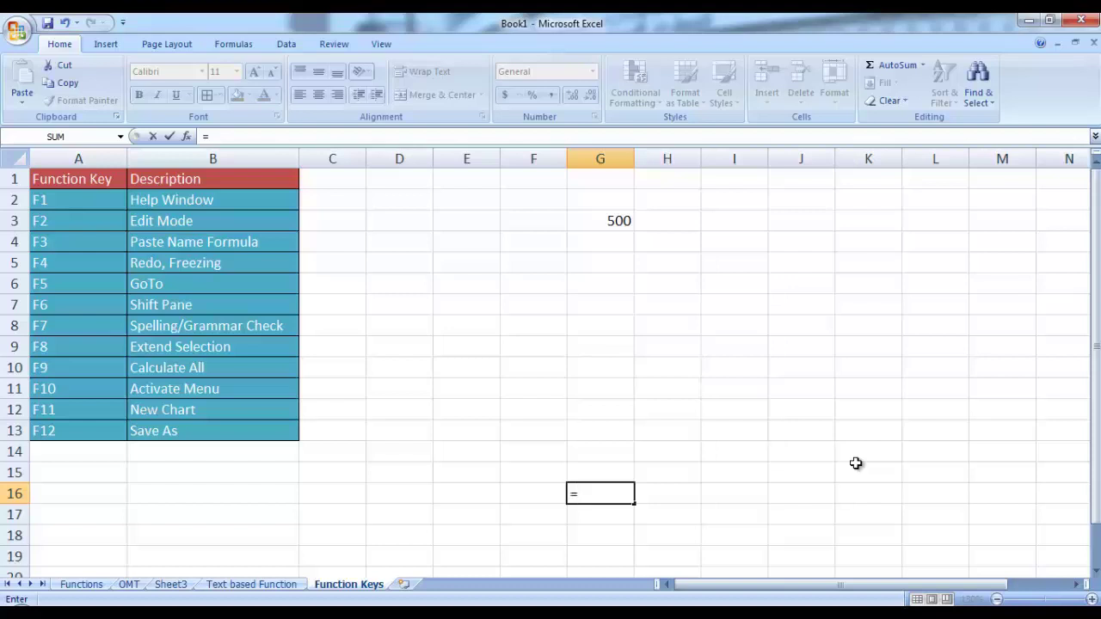
{"action": "key", "text": "F3"}
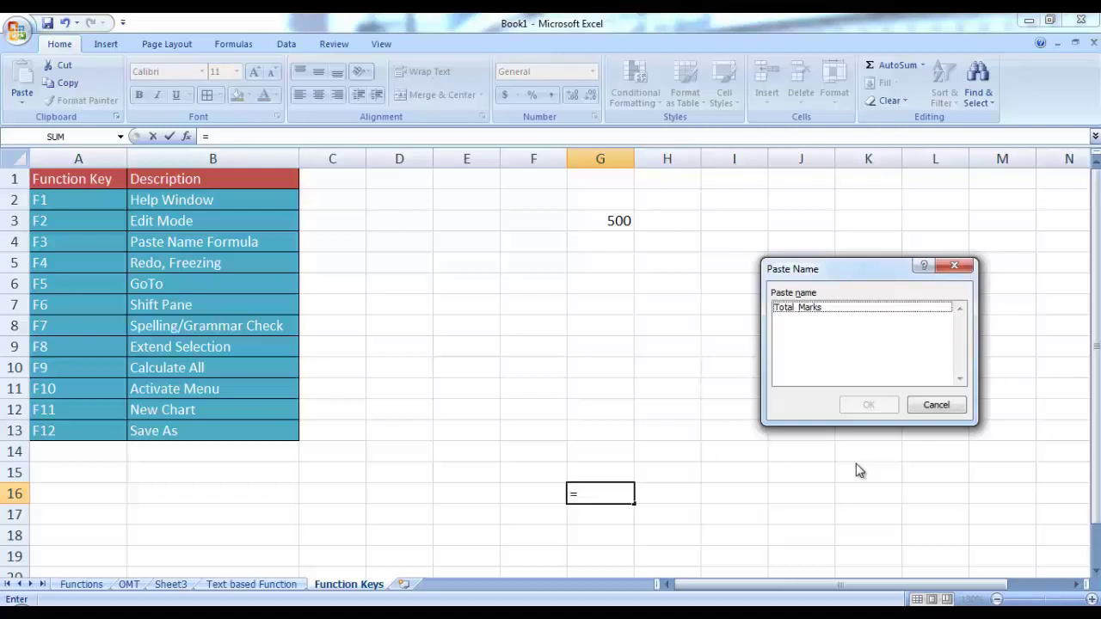
{"action": "left_click", "coordinate": [809, 310]}
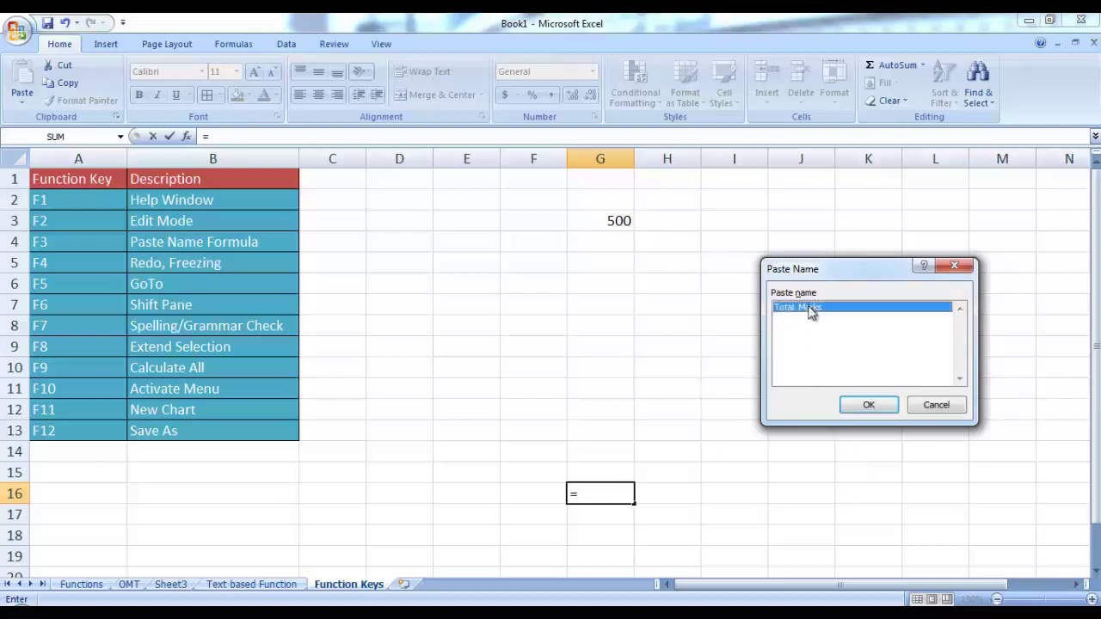
{"action": "left_click", "coordinate": [859, 406]}
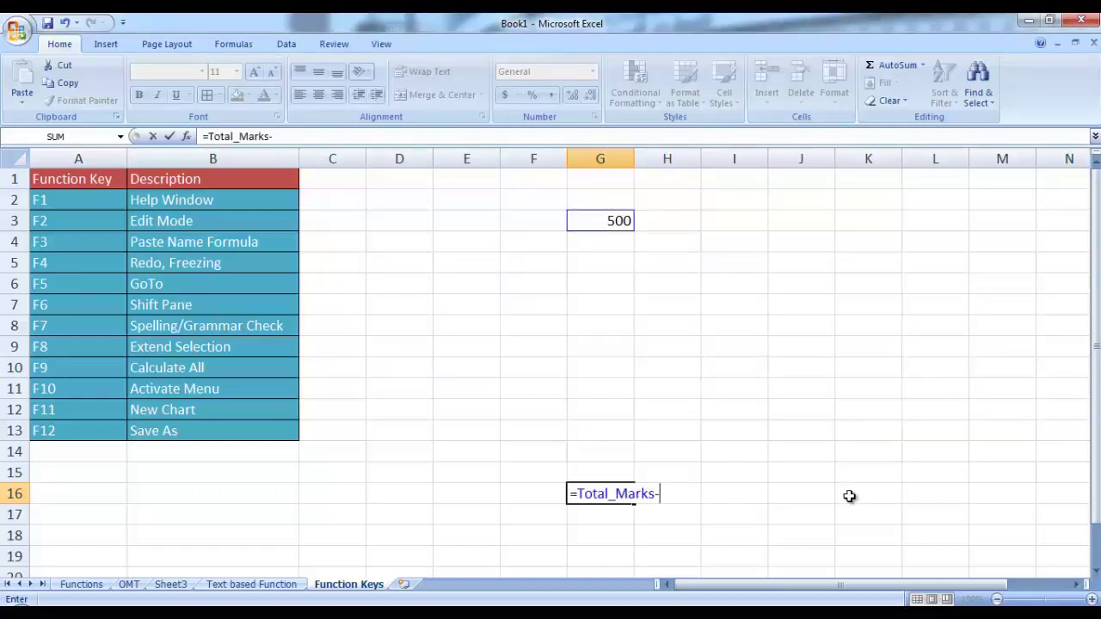
{"action": "type", "text": "-5"}
{"action": "key", "text": "BackSpace"}
{"action": "type", "text": "200"}
{"action": "key", "text": "Return"}
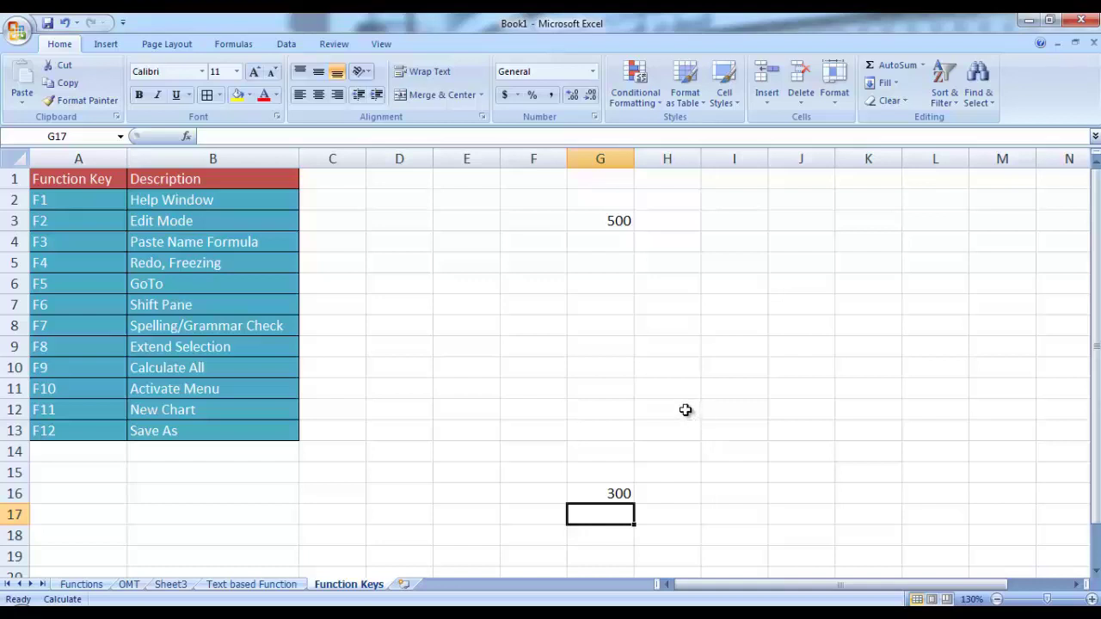
Make the value in G3 bold and apply the same bold formatting to G16
{"action": "left_click", "coordinate": [615, 222]}
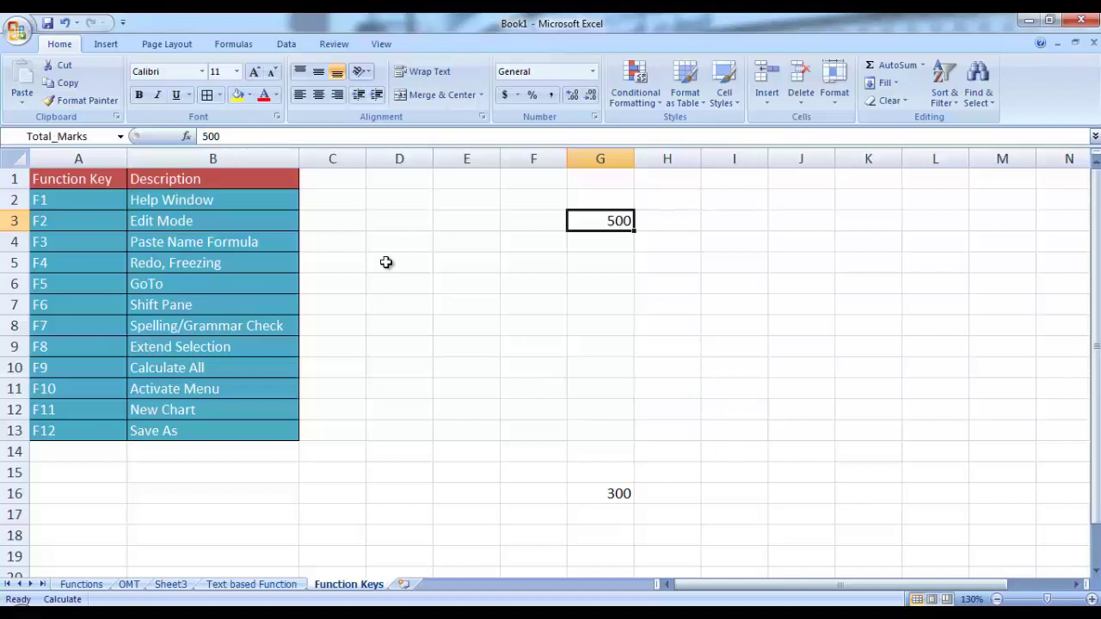
{"action": "left_click", "coordinate": [139, 95]}
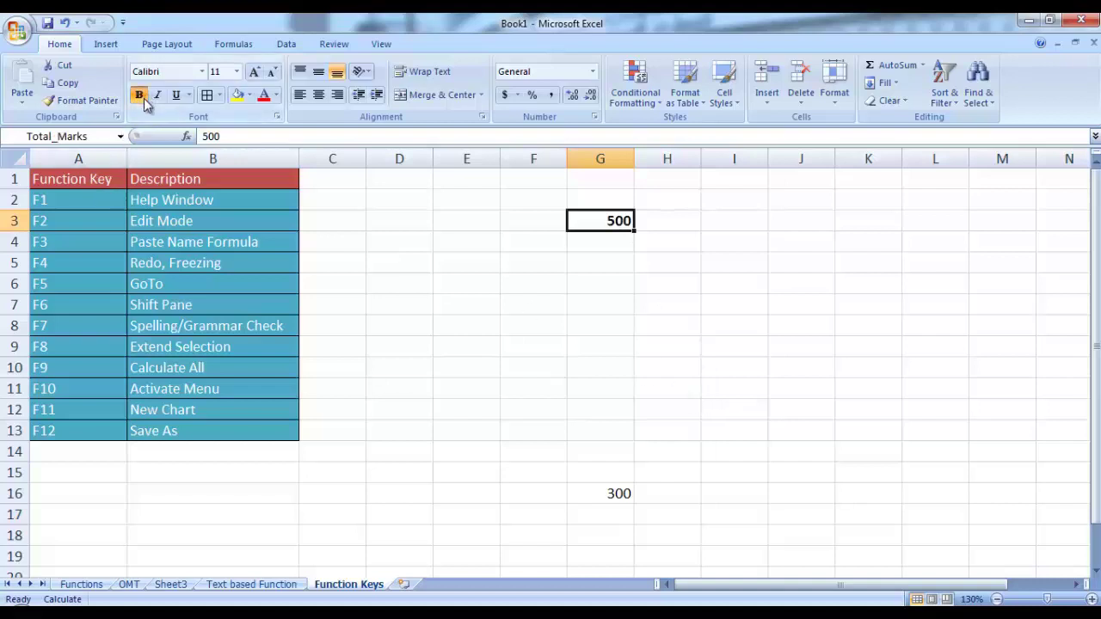
{"action": "left_click", "coordinate": [607, 492]}
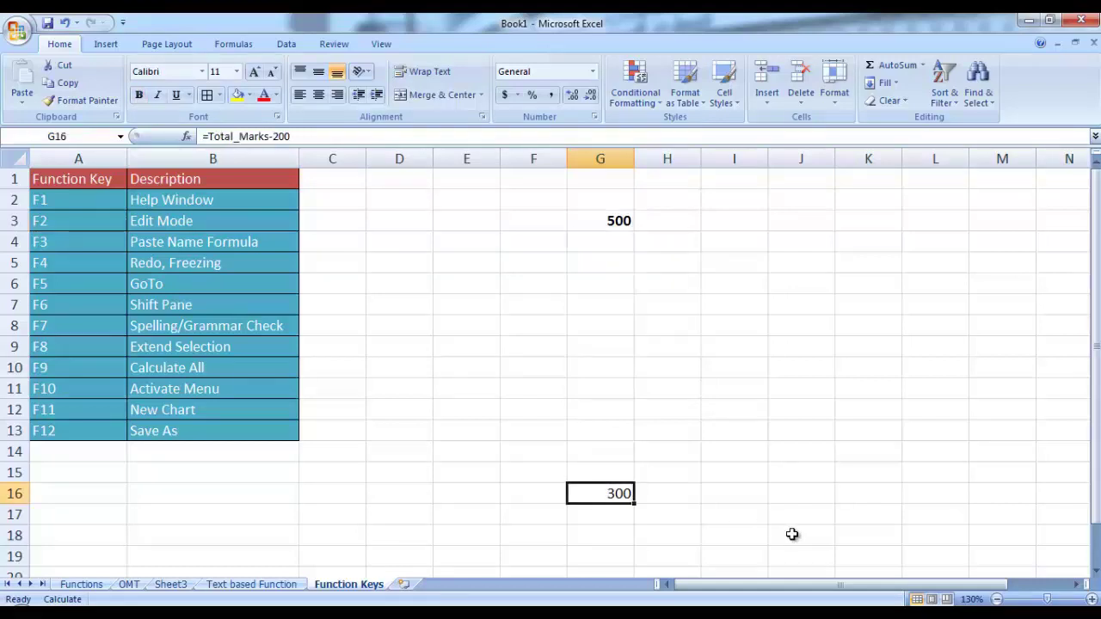
{"action": "key", "text": "ctrl+b"}
Use Go To to jump to the cell named Total_Marks
{"action": "key", "text": "F5"}
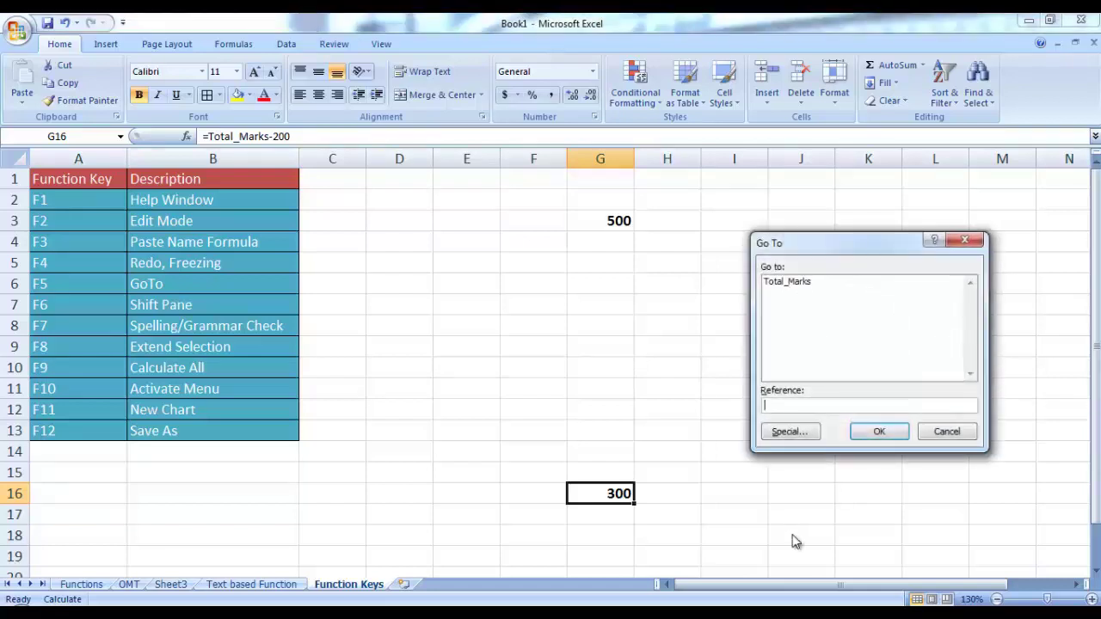
{"action": "left_click", "coordinate": [796, 284]}
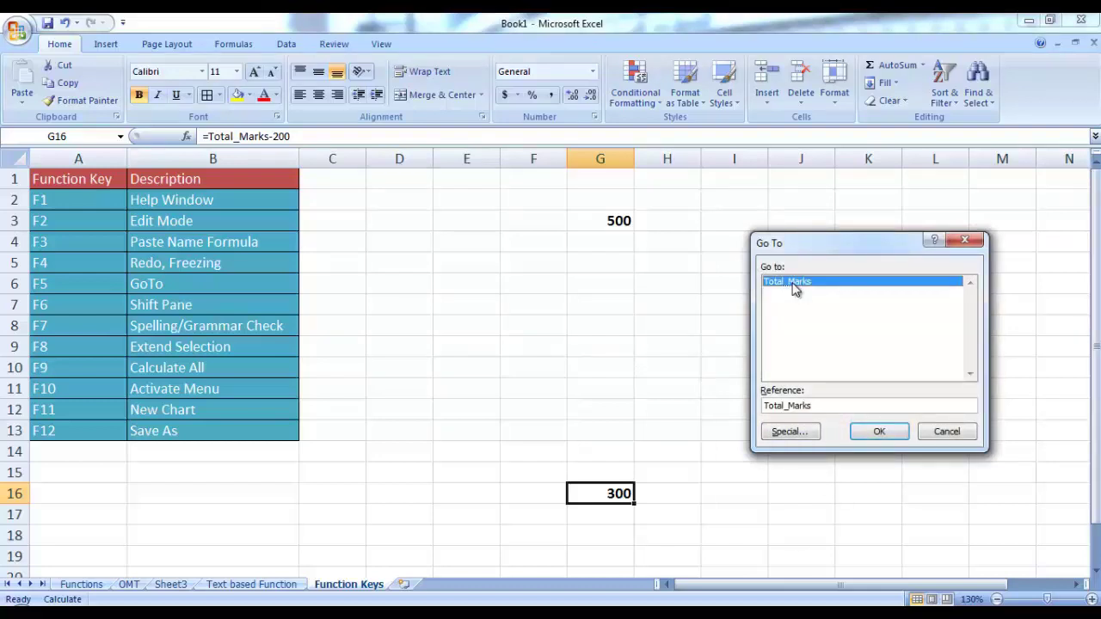
{"action": "left_click", "coordinate": [870, 433]}
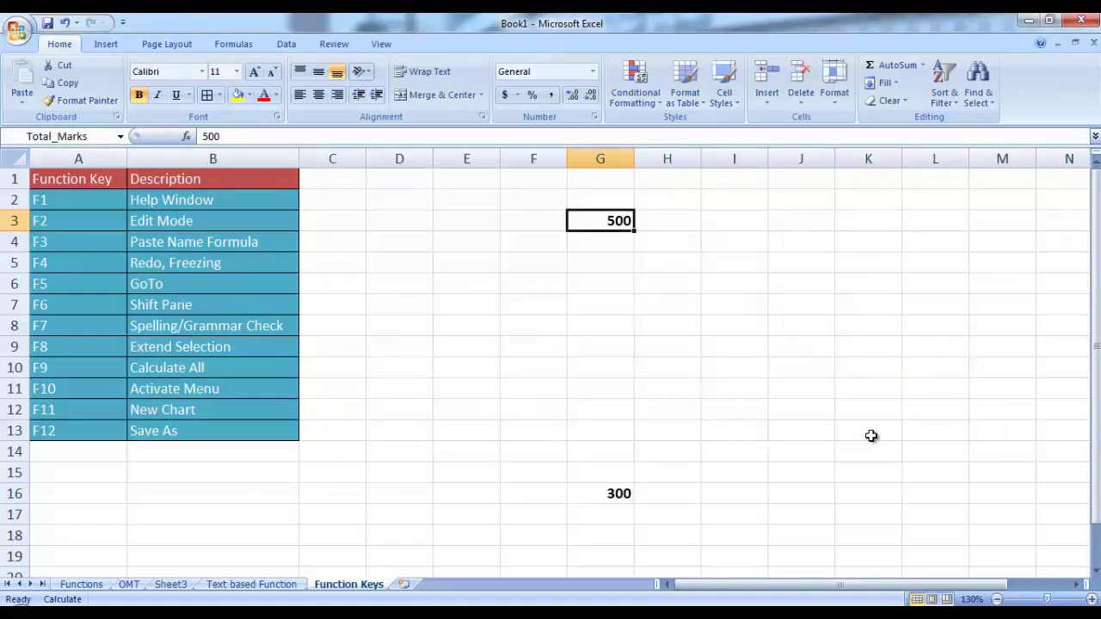
Use Go To to jump to cell M99 and return to cell A1
{"action": "key", "text": "F5"}
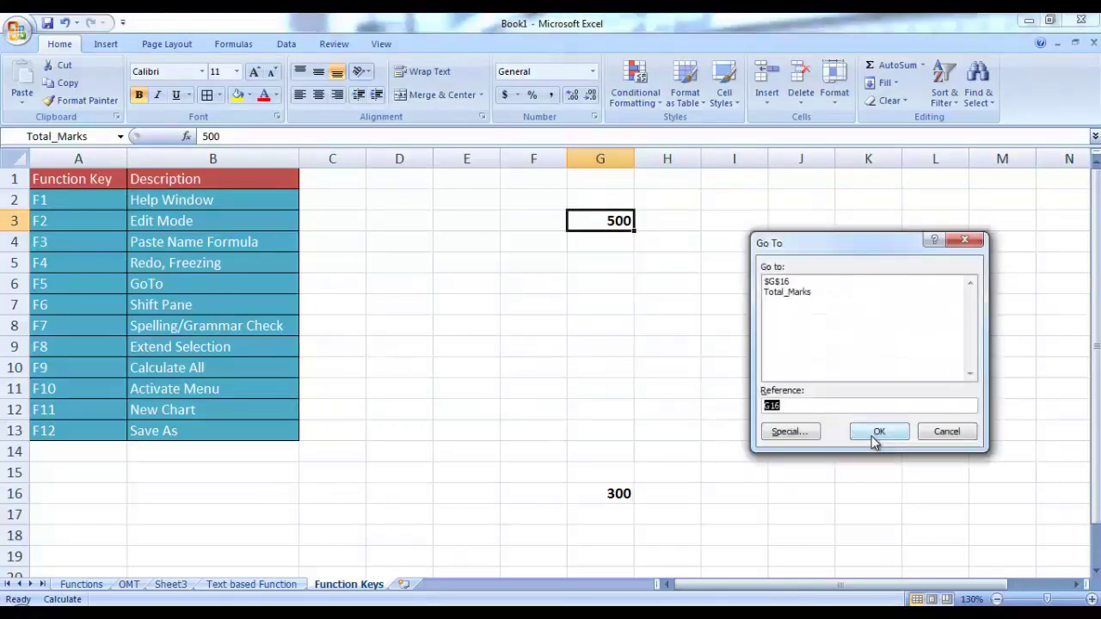
{"action": "key", "text": "BackSpace"}
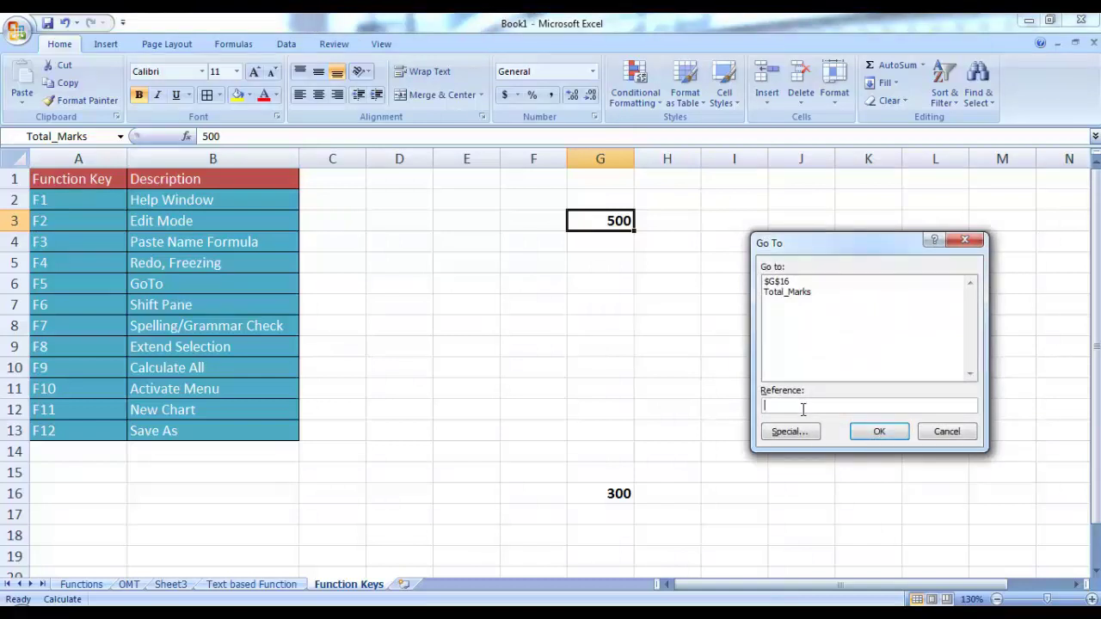
{"action": "type", "text": "M99"}
{"action": "left_click", "coordinate": [879, 431]}
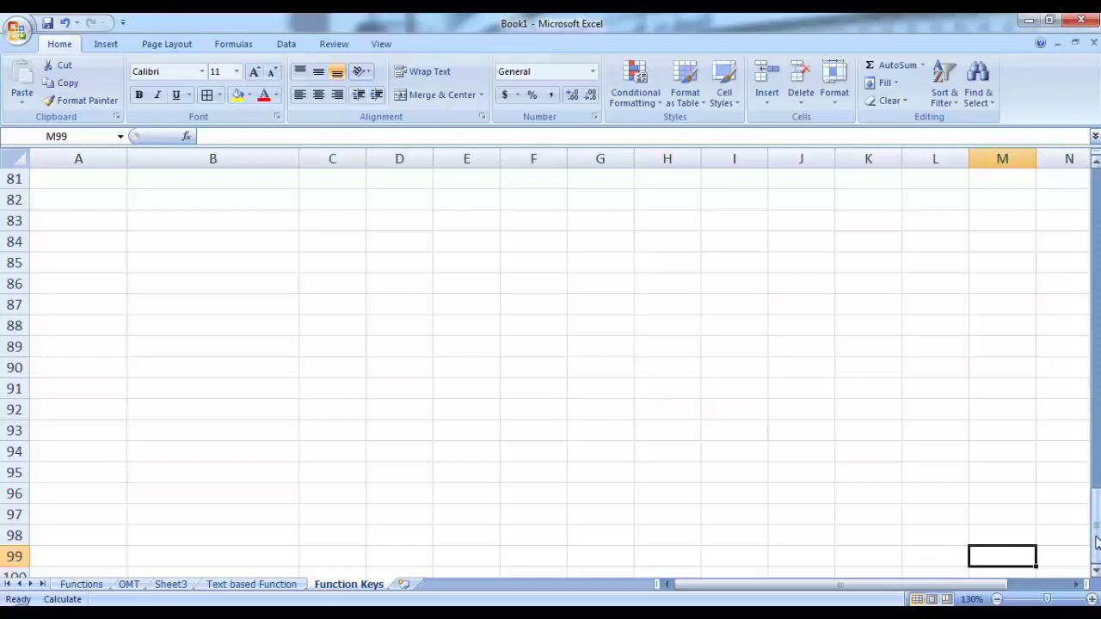
{"action": "key", "text": "F5"}
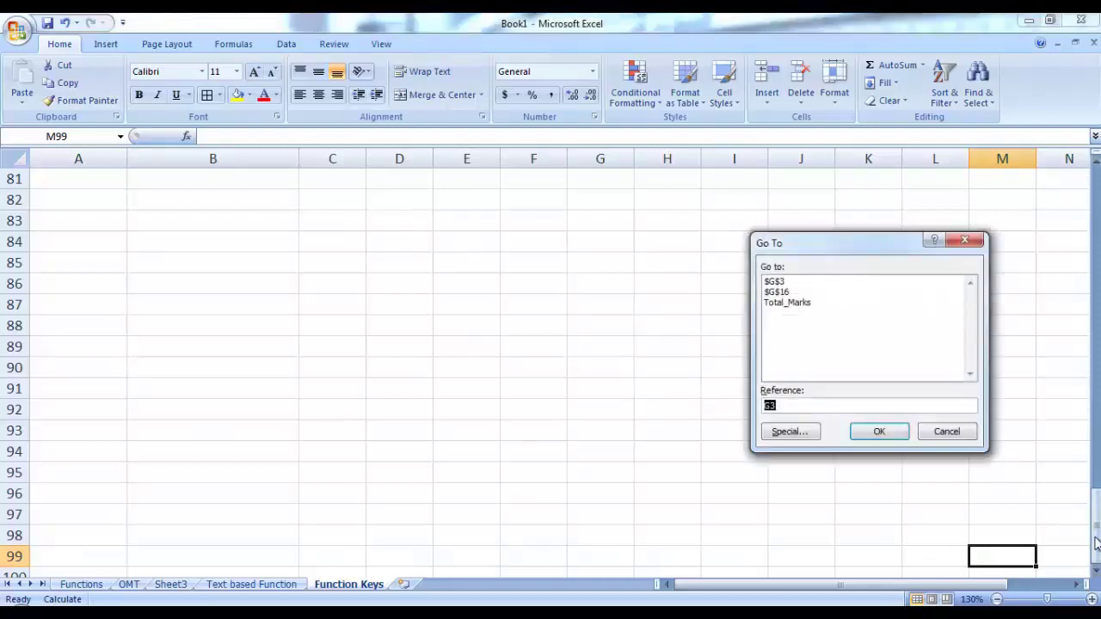
{"action": "type", "text": "A1"}
{"action": "key", "text": "Return"}
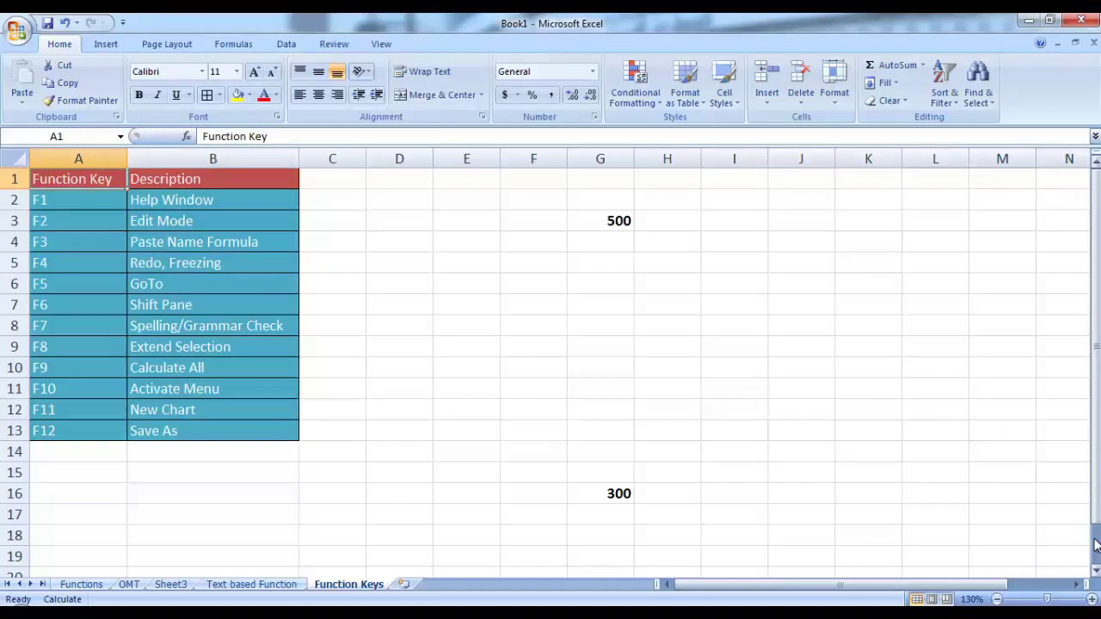
{"action": "left_click", "coordinate": [521, 382]}
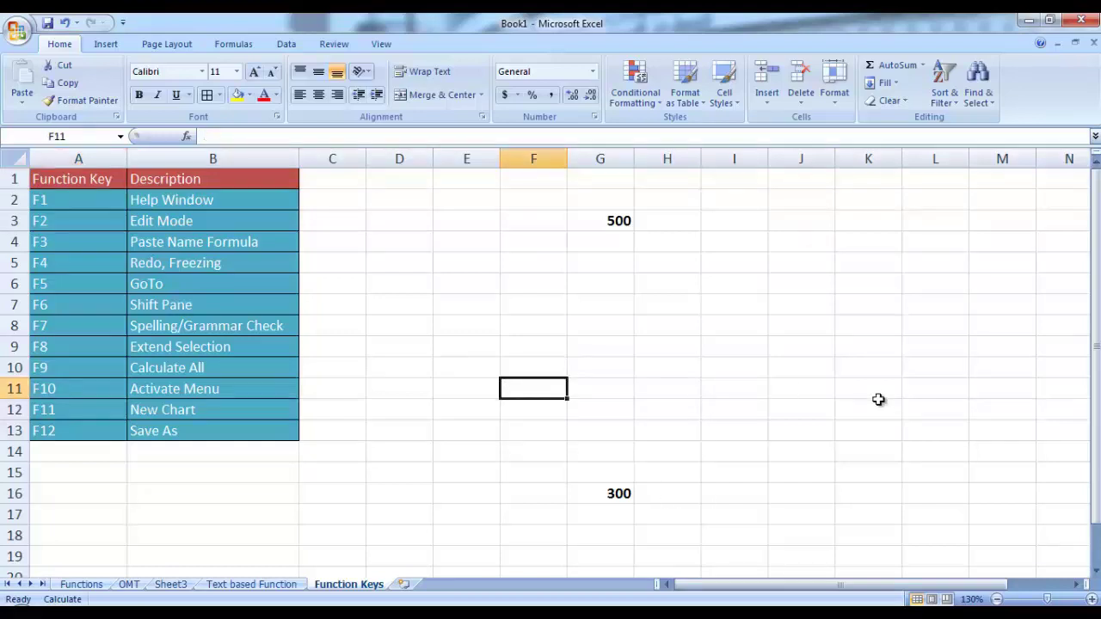
{"action": "key", "text": "Left"}
{"action": "key", "text": "Left"}
{"action": "key", "text": "Left"}
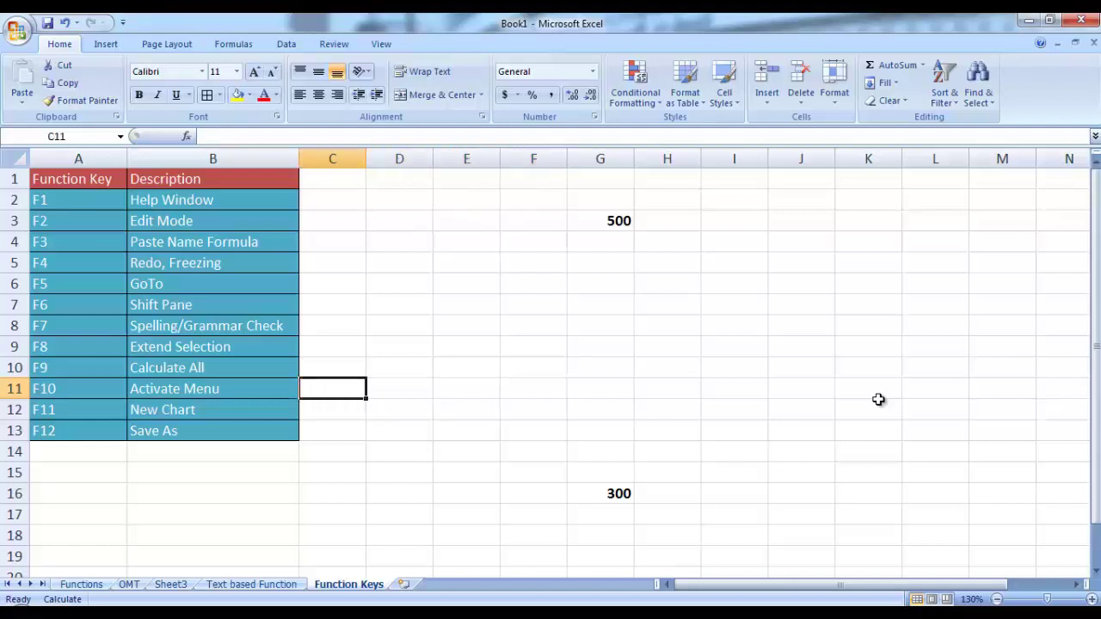
{"action": "key", "text": "Right"}
{"action": "key", "text": "Right"}
{"action": "key", "text": "Right"}
{"action": "key", "text": "Right"}
{"action": "key", "text": "Left"}
{"action": "key", "text": "Left"}
{"action": "key", "text": "Left"}
{"action": "key", "text": "Left"}
{"action": "key", "text": "Right"}
{"action": "key", "text": "Right"}
{"action": "key", "text": "Right"}
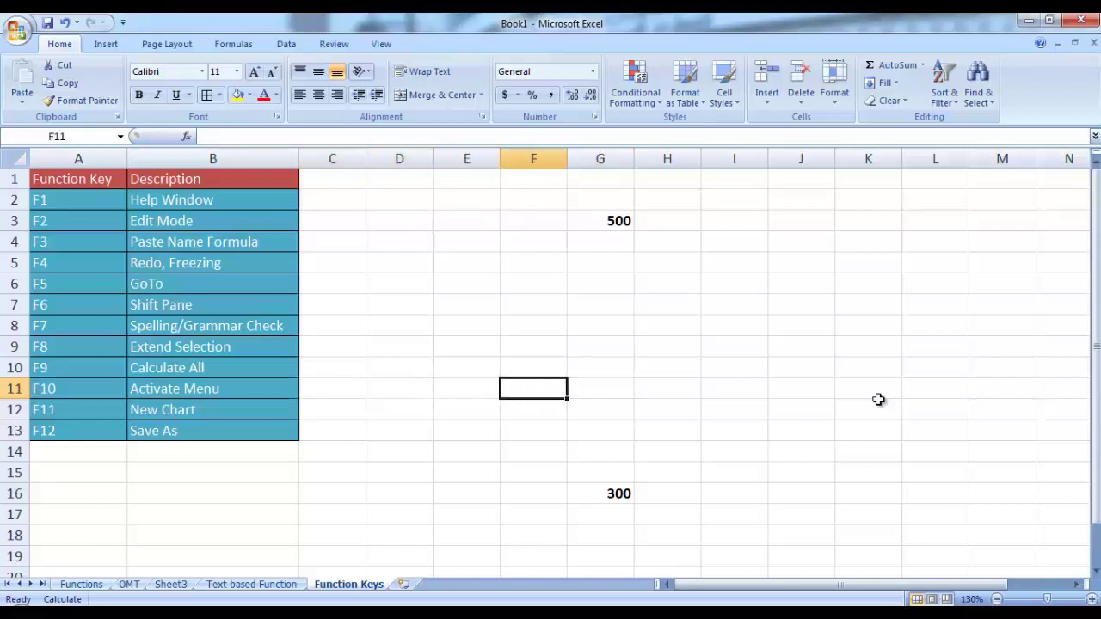
{"action": "key", "text": "Left"}
{"action": "key", "text": "Left"}
{"action": "key", "text": "Left"}
{"action": "key", "text": "Left"}
{"action": "key", "text": "Right"}
{"action": "key", "text": "Right"}
{"action": "key", "text": "Left"}
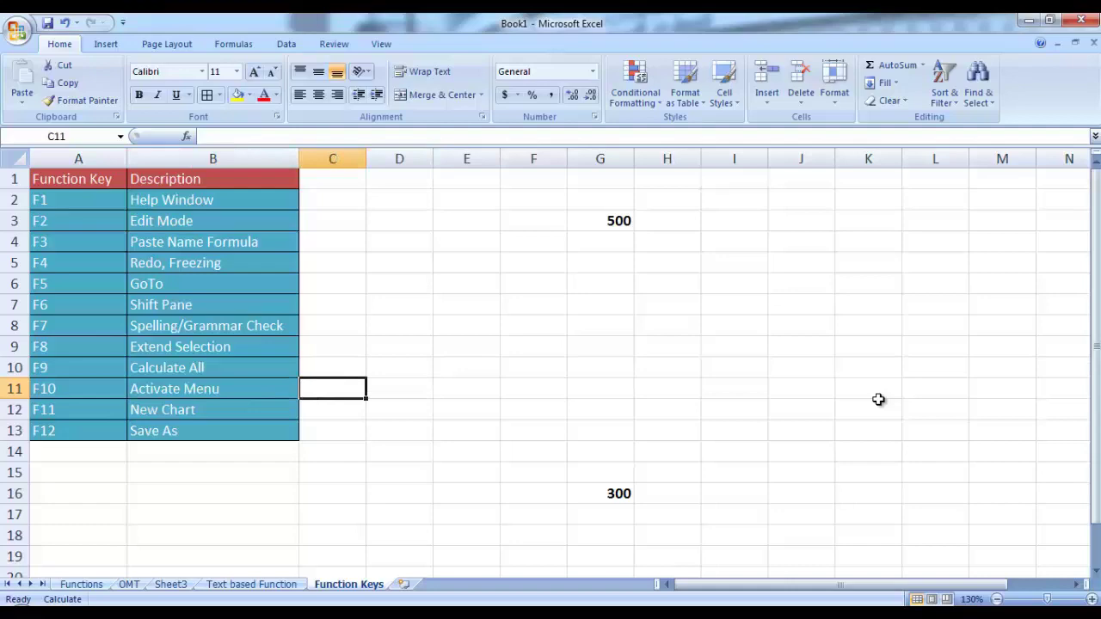
Activate the ribbon for keyboard navigation and browse its command groups, ending on the Formulas commands
{"action": "key", "text": "F9"}
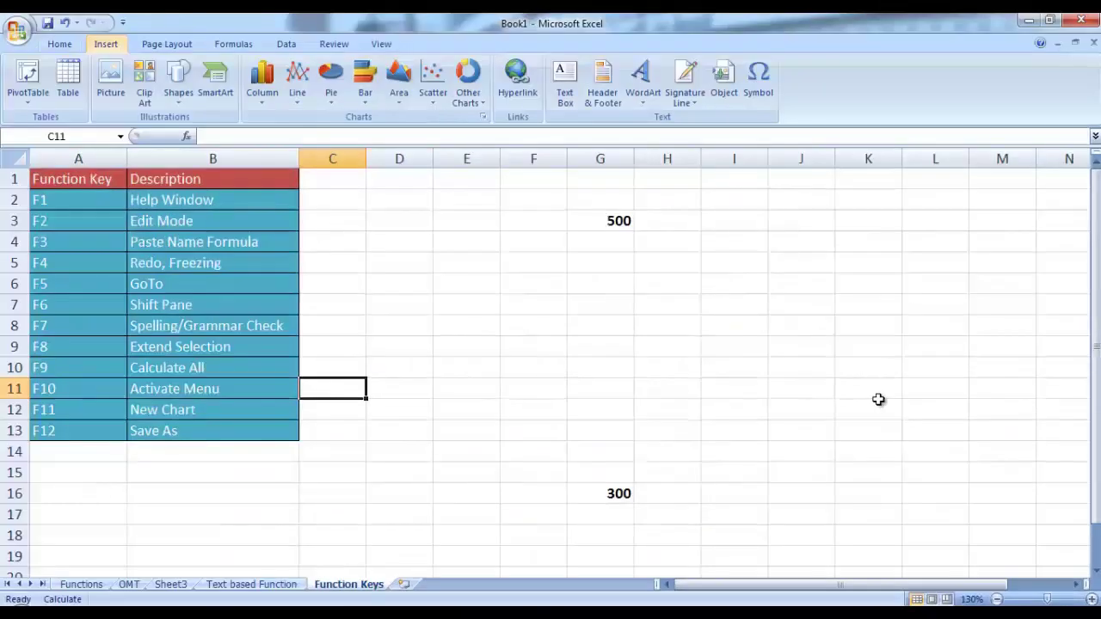
{"action": "key", "text": "Right"}
{"action": "key", "text": "Right"}
{"action": "key", "text": "Right"}
{"action": "key", "text": "Right"}
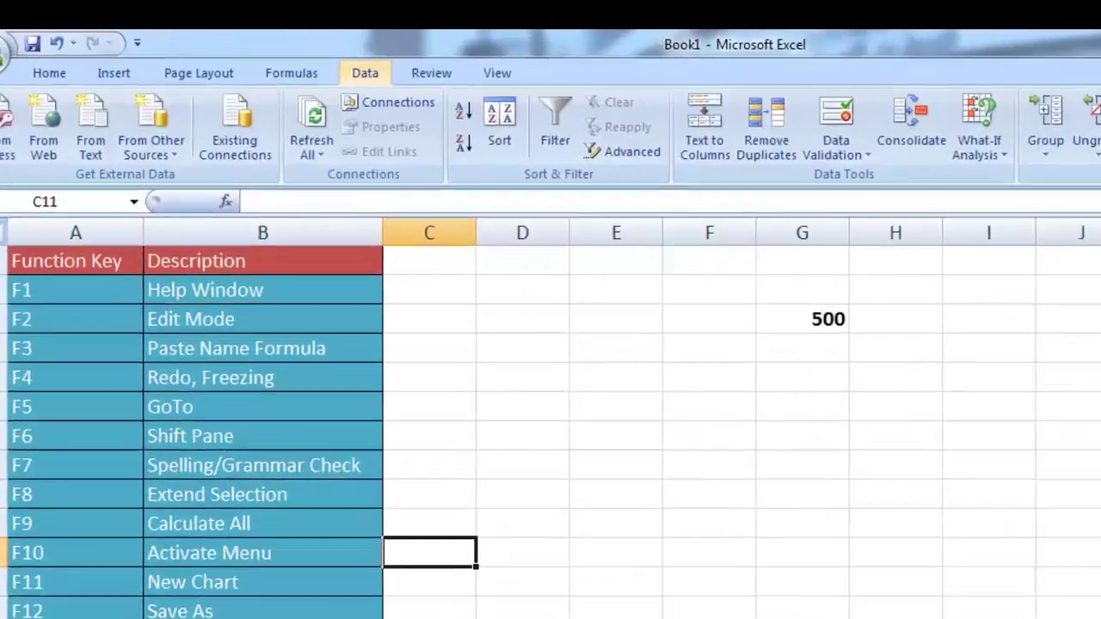
{"action": "key", "text": "Left"}
{"action": "key", "text": "Left"}
{"action": "key", "text": "Left"}
{"action": "key", "text": "Left"}
{"action": "key", "text": "Left"}
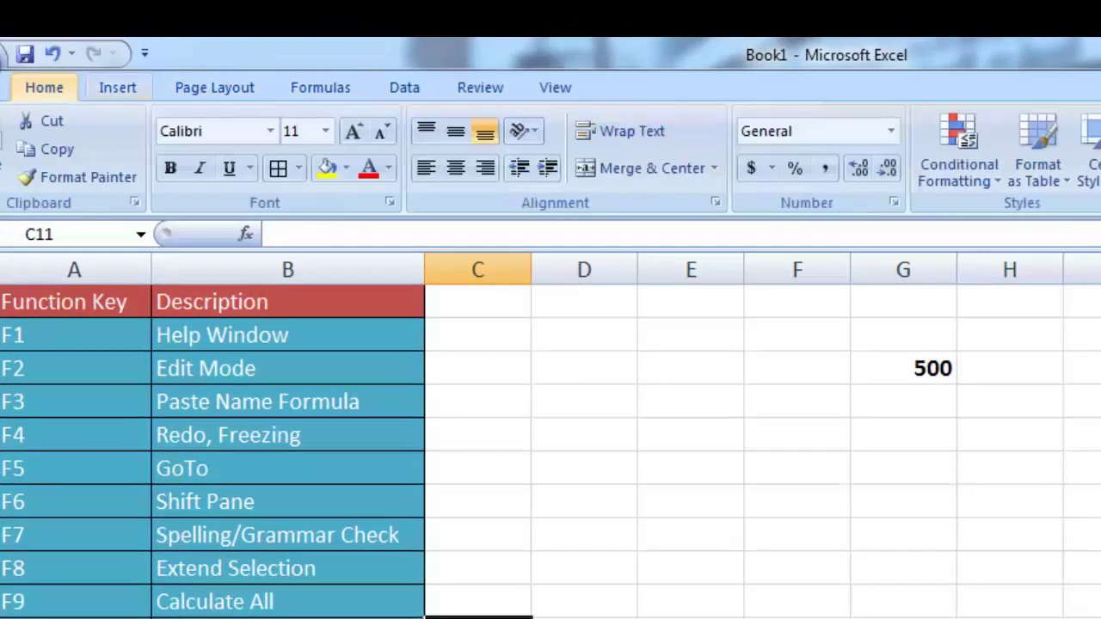
{"action": "key", "text": "Right"}
{"action": "key", "text": "Right"}
{"action": "key", "text": "Right"}
{"action": "key", "text": "Escape"}
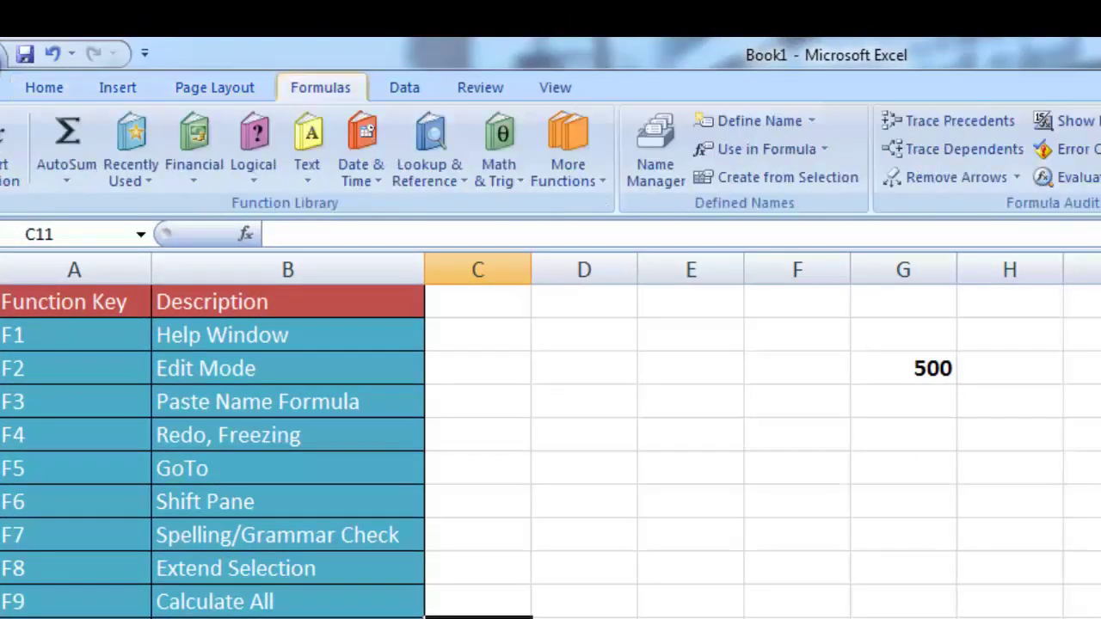
{"action": "key", "text": "Right"}
{"action": "key", "text": "Right"}
{"action": "key", "text": "Left"}
{"action": "key", "text": "Left"}
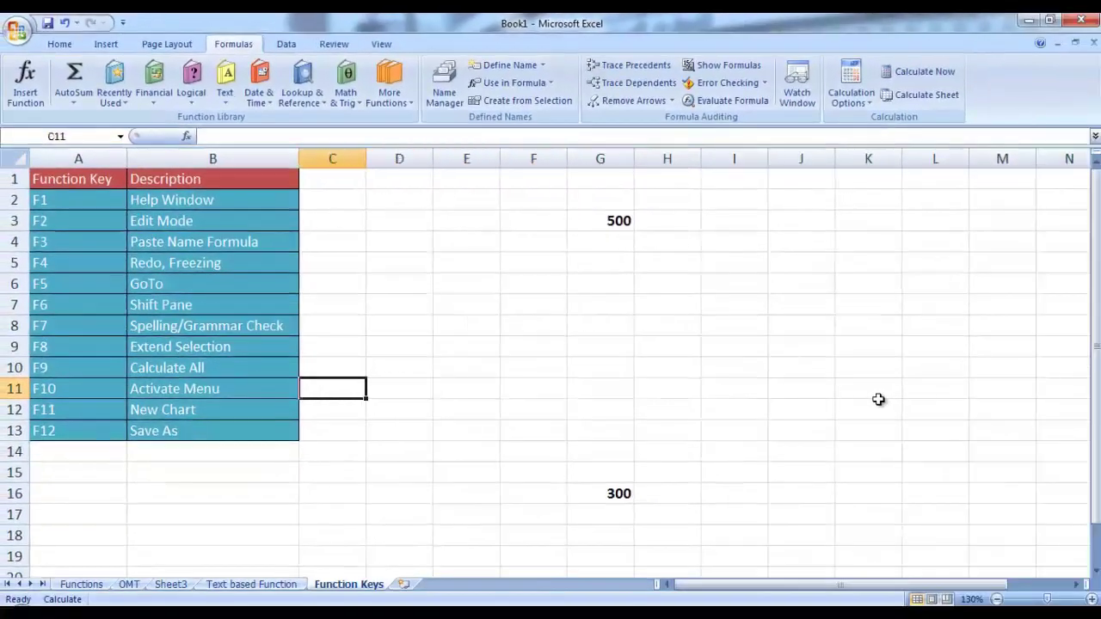
Run a spelling check from E11, continue it at the beginning of the sheet, and close it without correcting GoTo
{"action": "key", "text": "Left"}
{"action": "key", "text": "Right"}
{"action": "key", "text": "Right"}
{"action": "key", "text": "Right"}
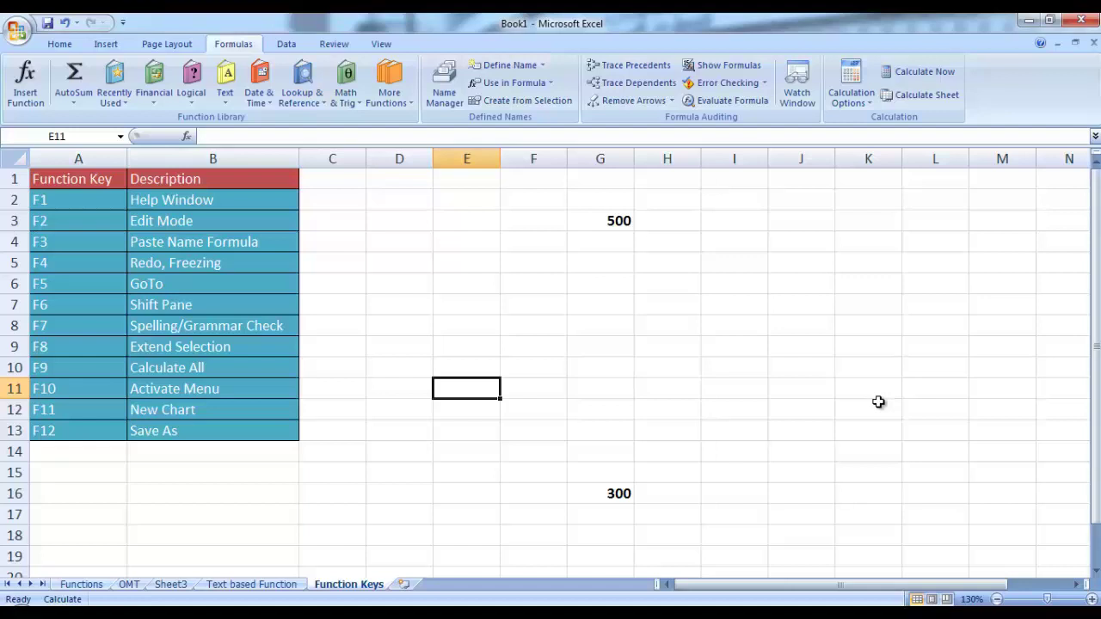
{"action": "key", "text": "F7"}
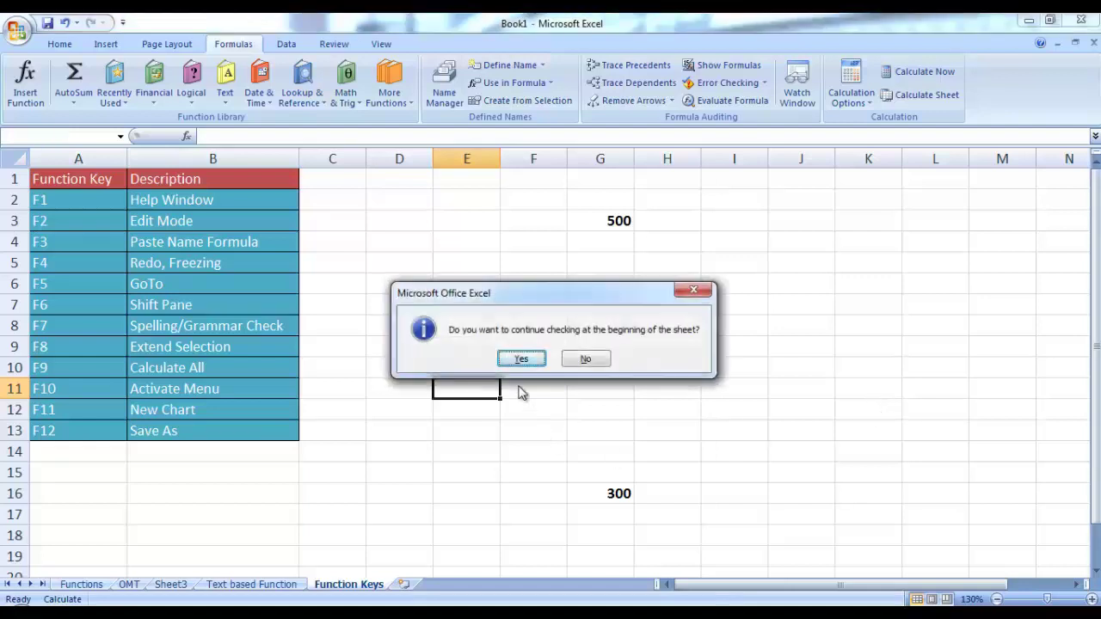
{"action": "left_click", "coordinate": [521, 360]}
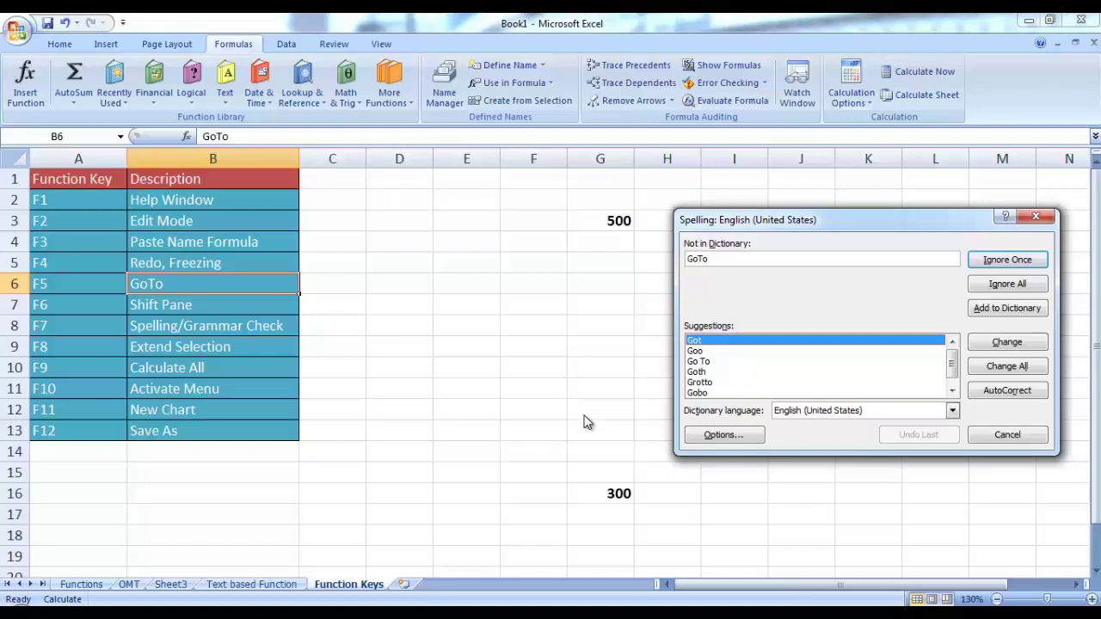
{"action": "left_click", "coordinate": [1036, 216]}
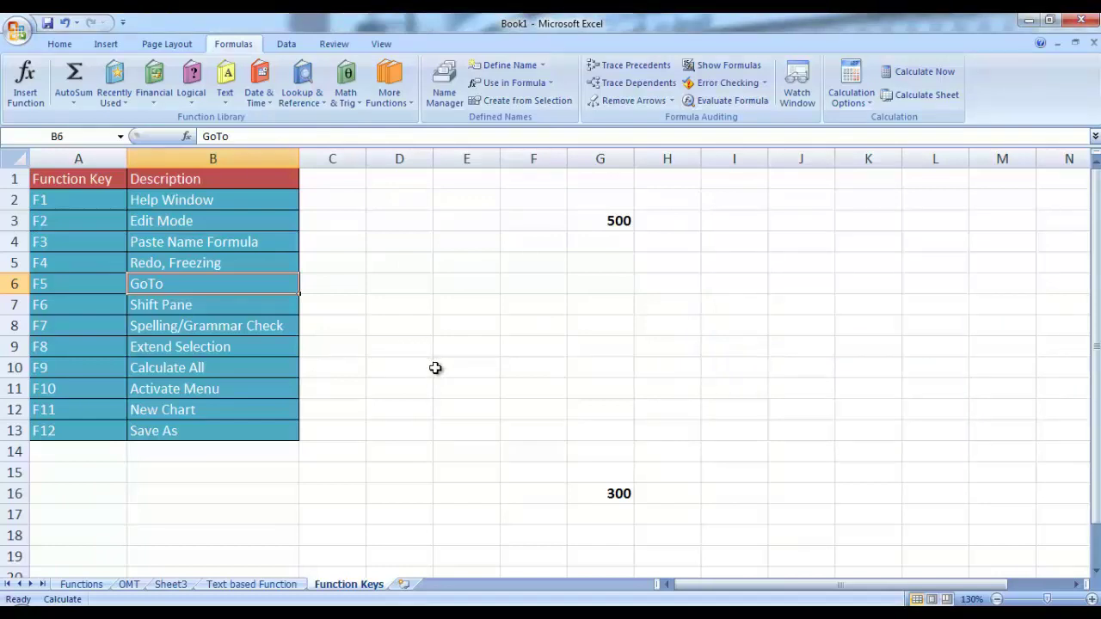
Starting from cell D2, turn on Extend Selection mode and extend the selection down to D12
{"action": "key", "text": "Up"}
{"action": "key", "text": "Up"}
{"action": "key", "text": "Up"}
{"action": "key", "text": "Up"}
{"action": "key", "text": "Right"}
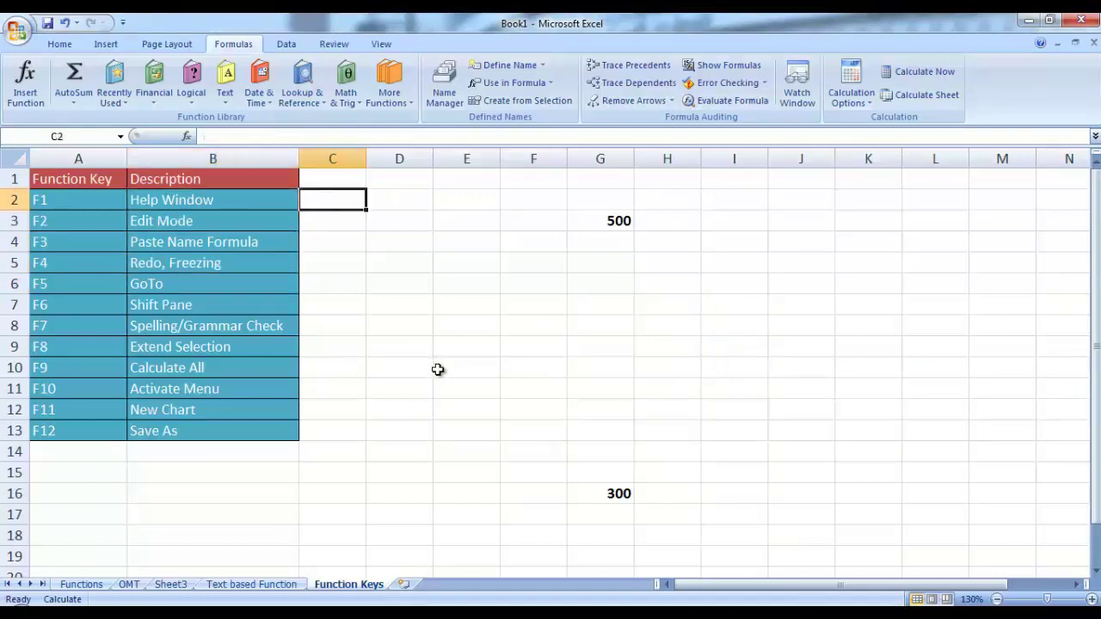
{"action": "key", "text": "Right"}
{"action": "key", "text": "Right"}
{"action": "key", "text": "Right"}
{"action": "key", "text": "Left"}
{"action": "key", "text": "Left"}
{"action": "key", "text": "Left"}
{"action": "key", "text": "Right"}
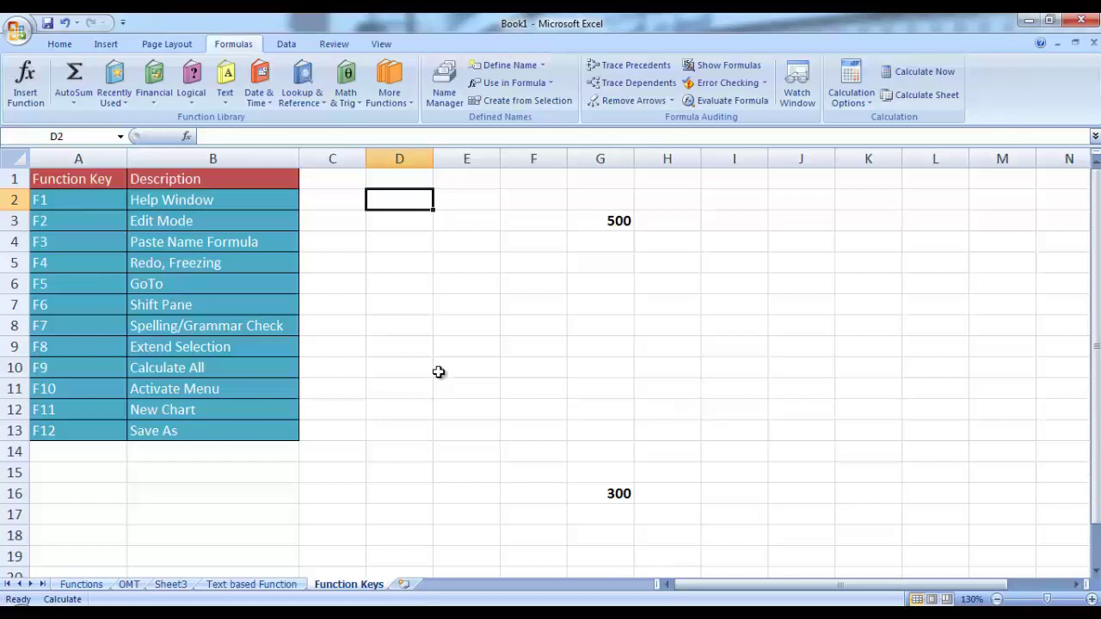
{"action": "key", "text": "F8"}
{"action": "key", "text": "Down"}
{"action": "key", "text": "Down"}
{"action": "key", "text": "Down"}
{"action": "key", "text": "Down"}
{"action": "key", "text": "Down"}
{"action": "key", "text": "Down"}
{"action": "key", "text": "Down"}
{"action": "key", "text": "Down"}
{"action": "key", "text": "Down"}
{"action": "key", "text": "Down"}
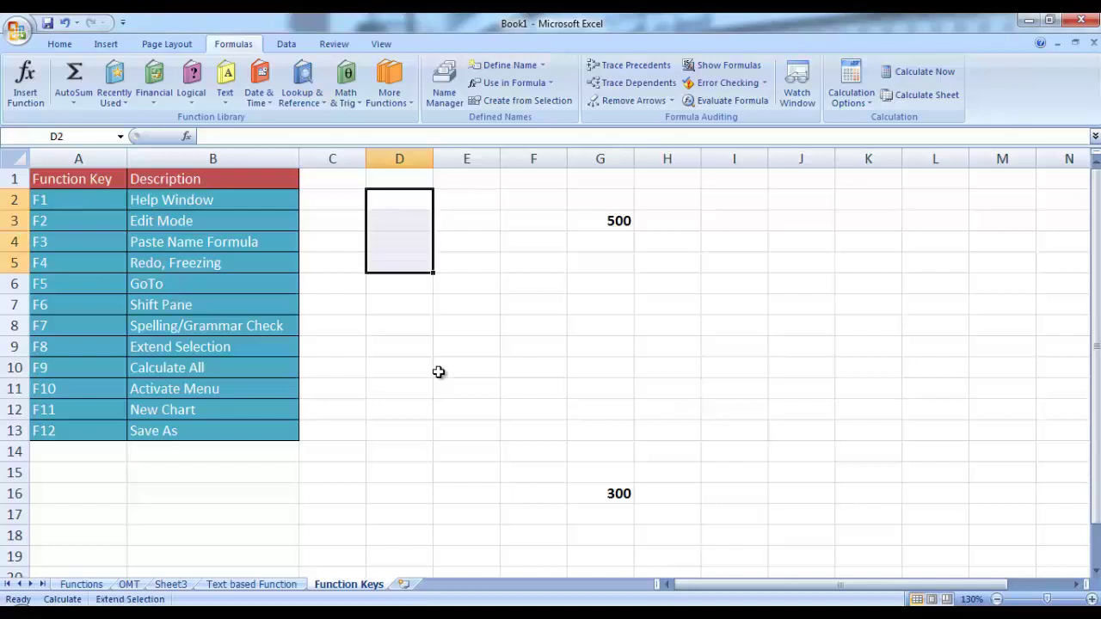
Vary the extended selection anchored at D2 across columns and rows, ending with the range D2:E8
{"action": "key", "text": "Right"}
{"action": "key", "text": "Right"}
{"action": "key", "text": "Right"}
{"action": "key", "text": "Left"}
{"action": "key", "text": "Left"}
{"action": "key", "text": "Left"}
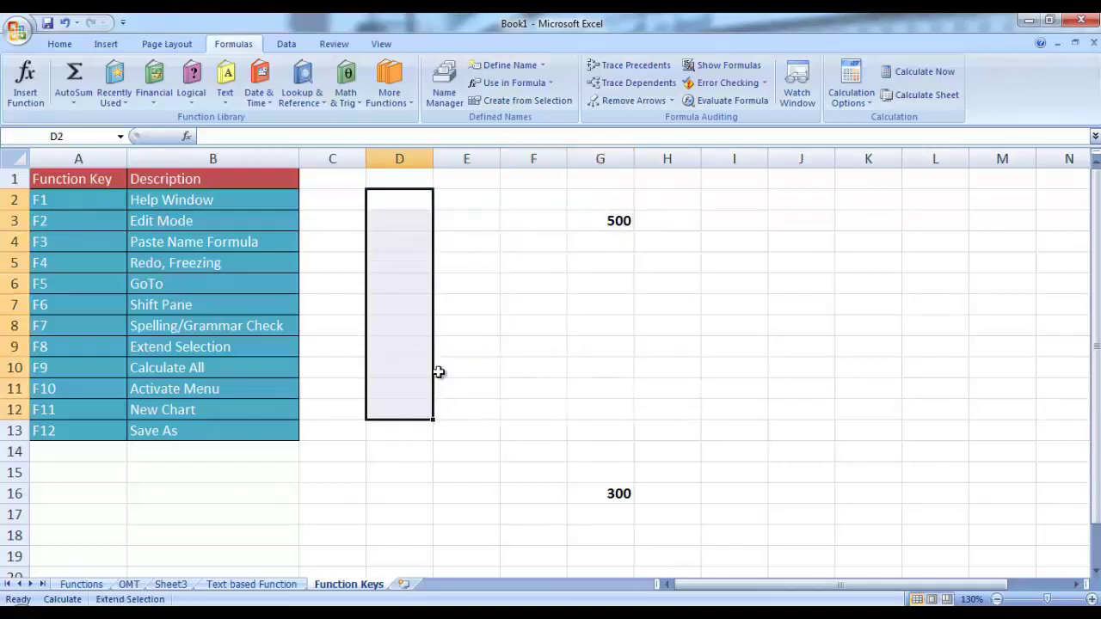
{"action": "key", "text": "Left"}
{"action": "key", "text": "Up"}
{"action": "key", "text": "Up"}
{"action": "key", "text": "Up"}
{"action": "key", "text": "Up"}
{"action": "key", "text": "Right"}
{"action": "key", "text": "Right"}
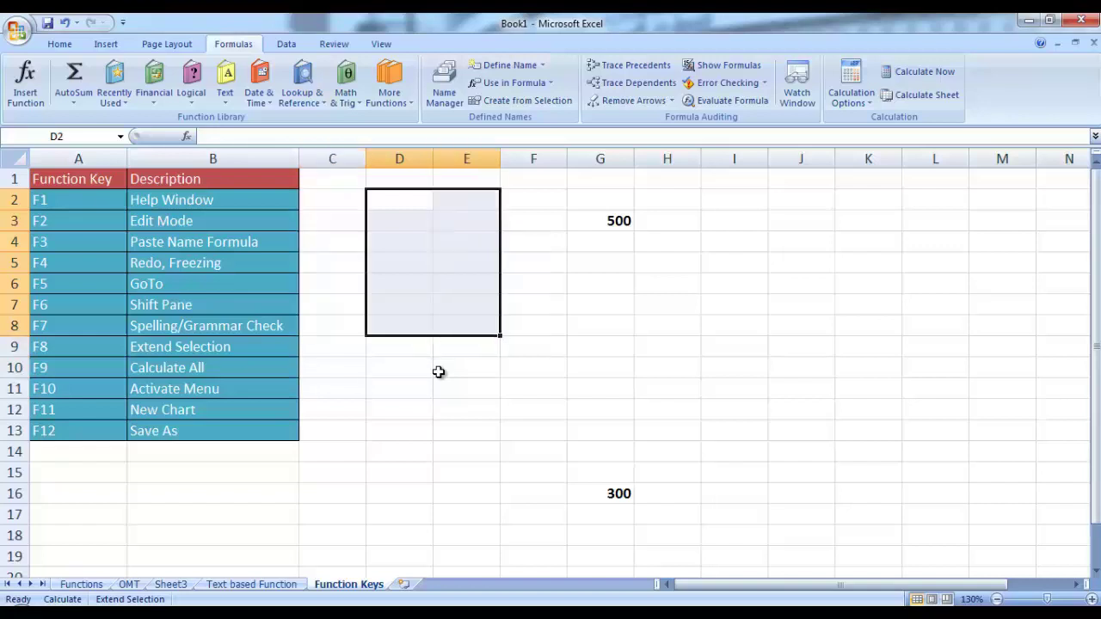
Turn off Extend Selection mode and move the active cell down column D to D6
{"action": "key", "text": "F8"}
{"action": "key", "text": "Down"}
{"action": "key", "text": "Down"}
{"action": "key", "text": "Down"}
{"action": "key", "text": "Down"}
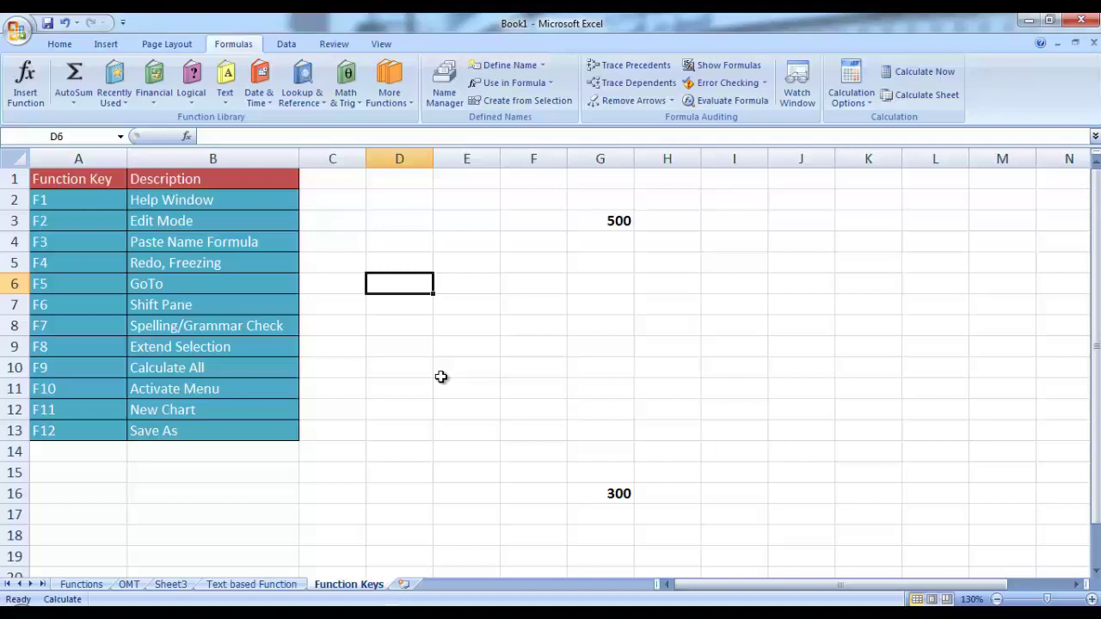
Enter the numbers 2, 3 and 4 in cells D3, D4 and D5
{"action": "key", "text": "Up"}
{"action": "key", "text": "Up"}
{"action": "key", "text": "Up"}
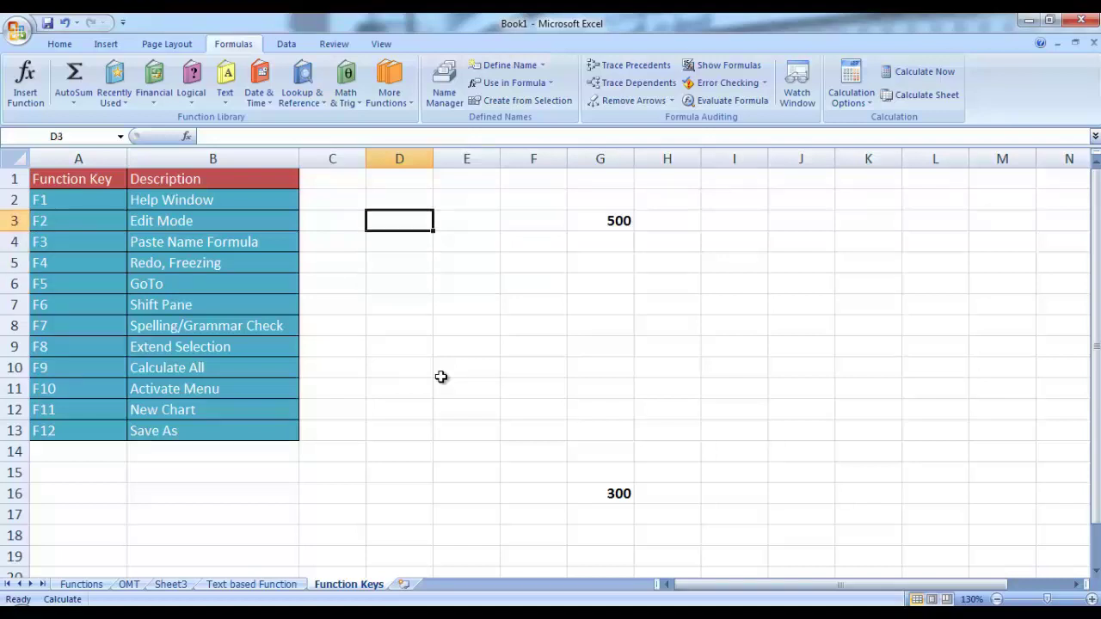
{"action": "type", "text": "2"}
{"action": "key", "text": "Return"}
{"action": "type", "text": "3"}
{"action": "key", "text": "Return"}
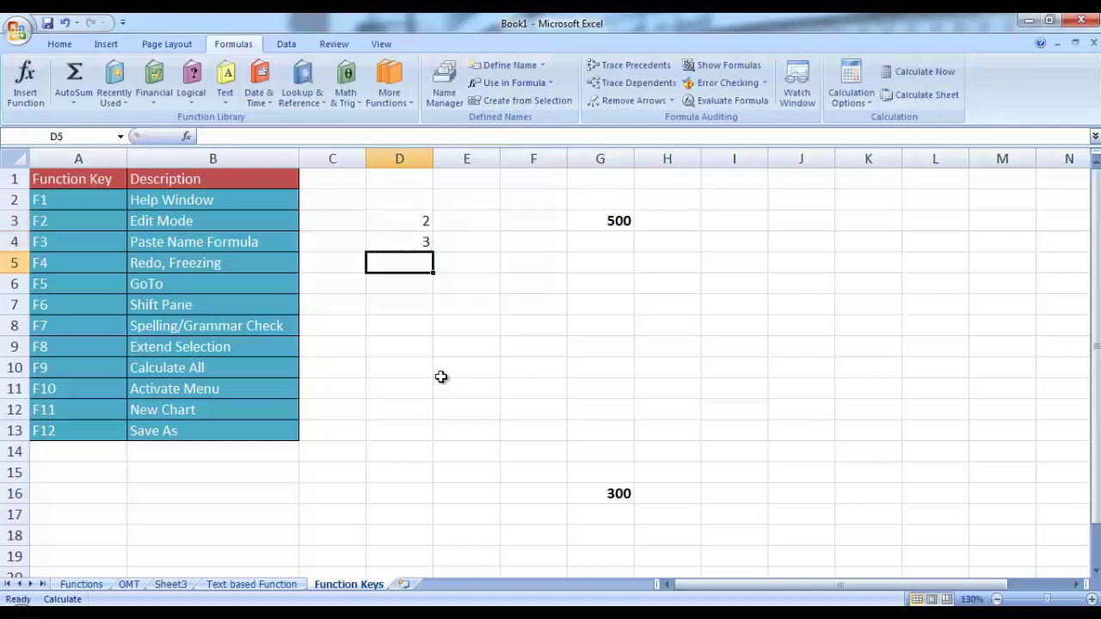
{"action": "type", "text": "4"}
{"action": "key", "text": "Return"}
Enter a SUM formula in D6 that adds the range D3:D5
{"action": "type", "text": "=sum"}
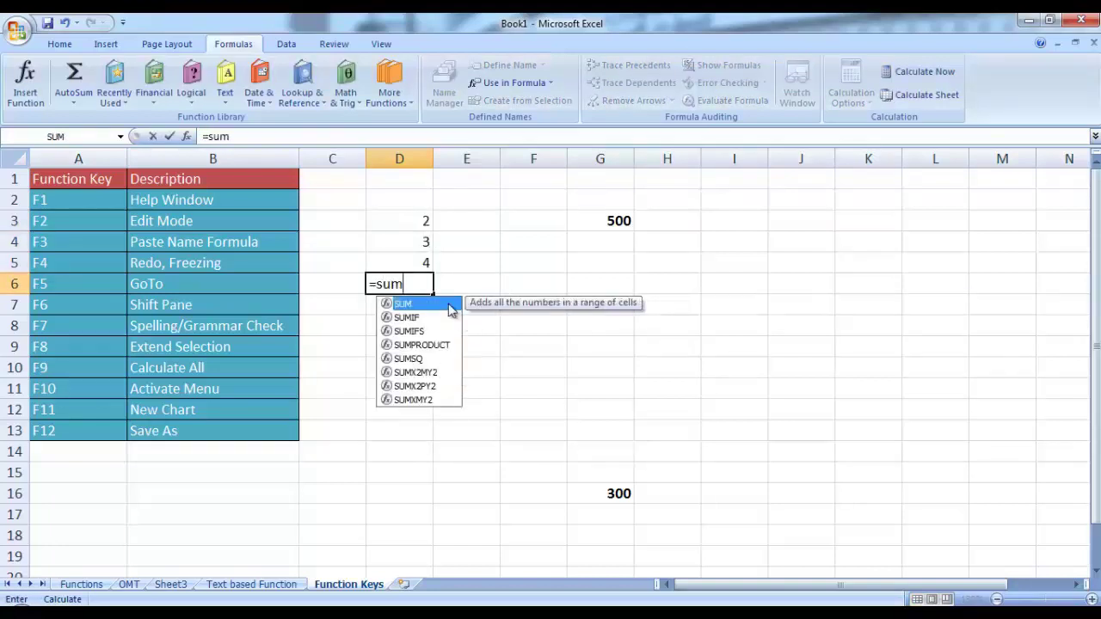
{"action": "double_click", "coordinate": [444, 304]}
{"action": "left_click_drag", "start_coordinate": [427, 222], "coordinate": [425, 263]}
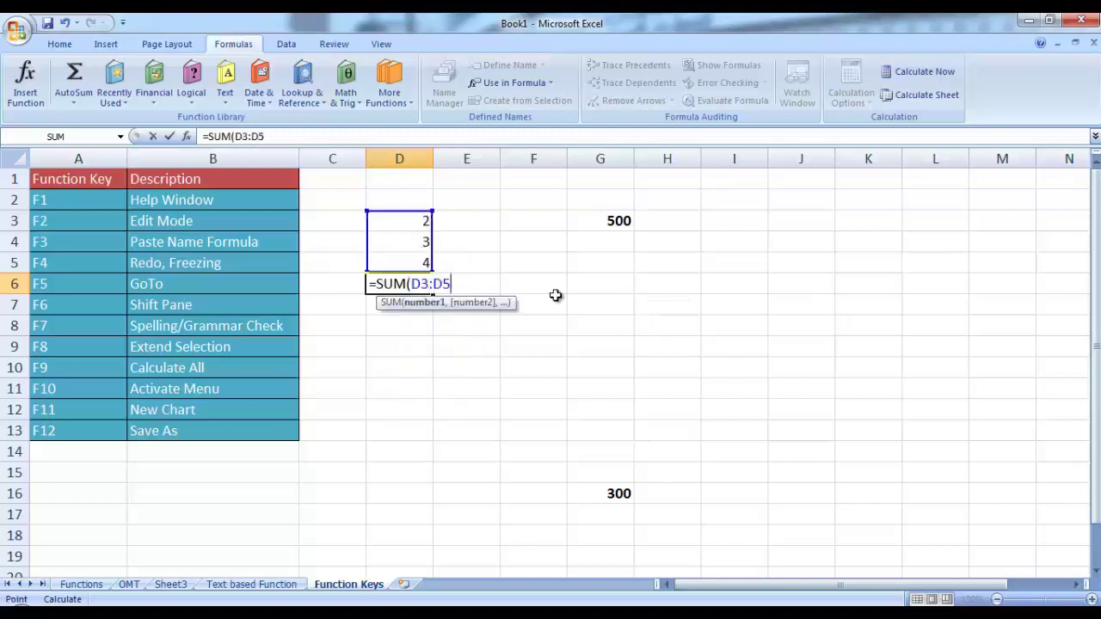
{"action": "key", "text": "Return"}
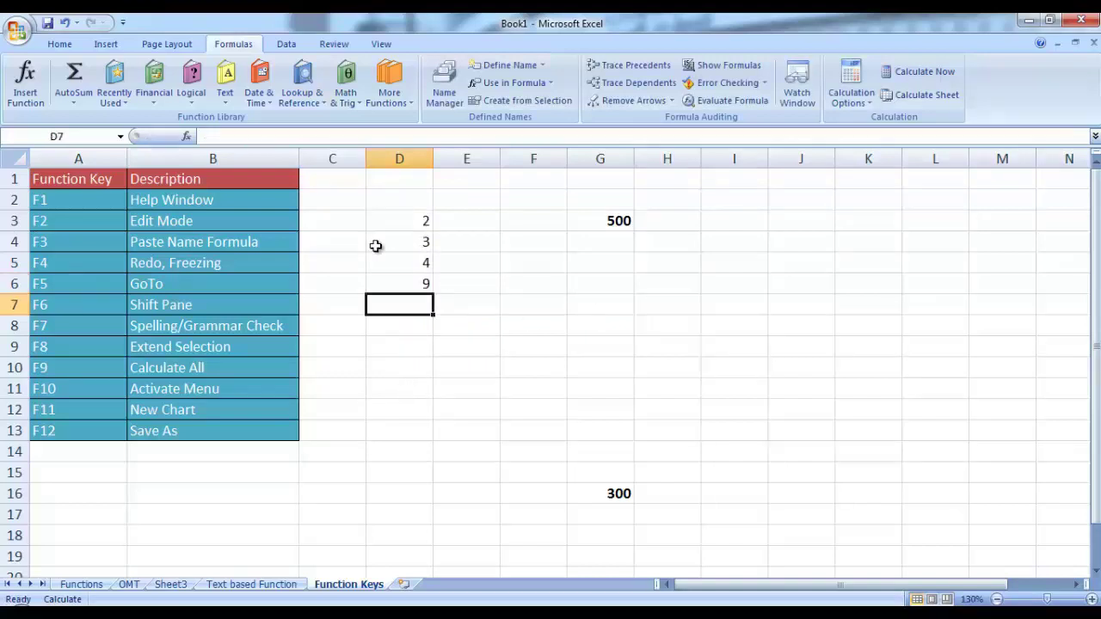
Change the value in cell D3 to 4
{"action": "left_click", "coordinate": [388, 221]}
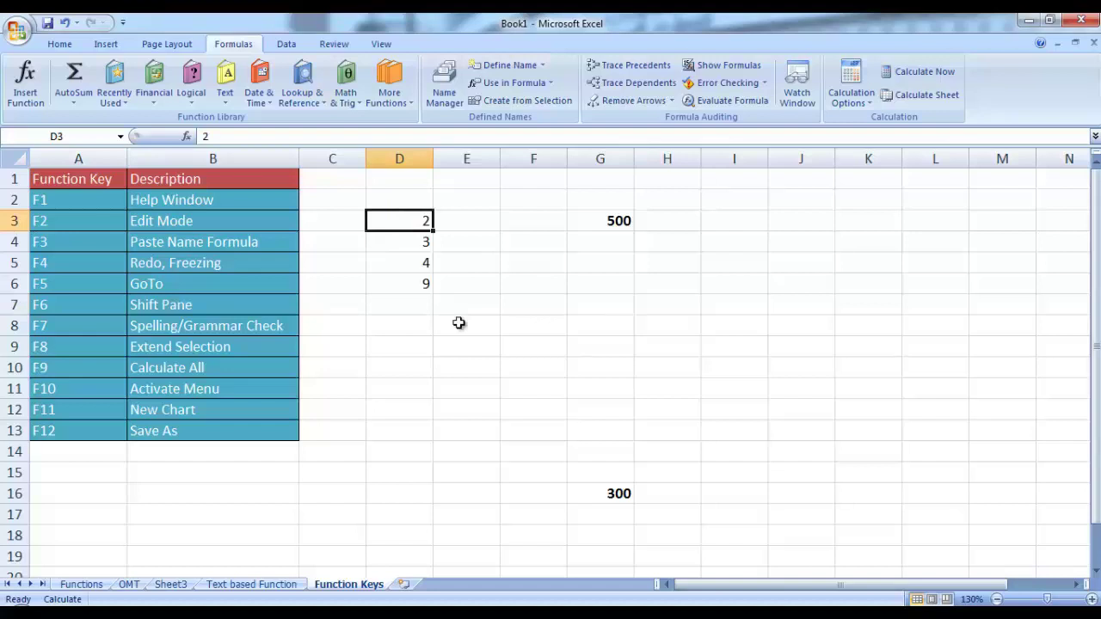
{"action": "type", "text": "4"}
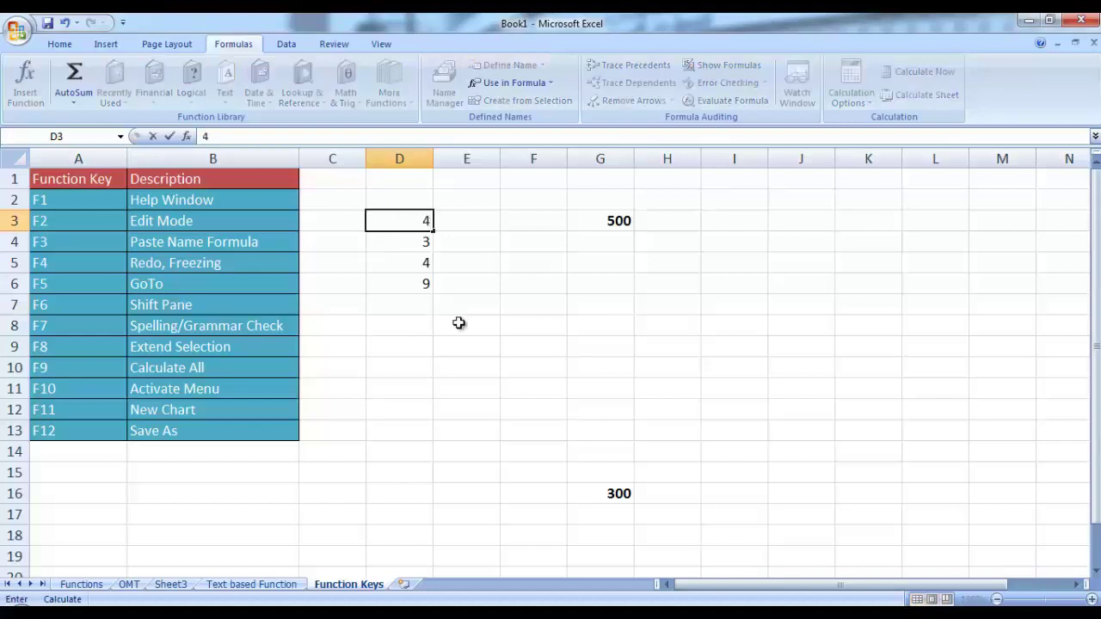
{"action": "key", "text": "Return"}
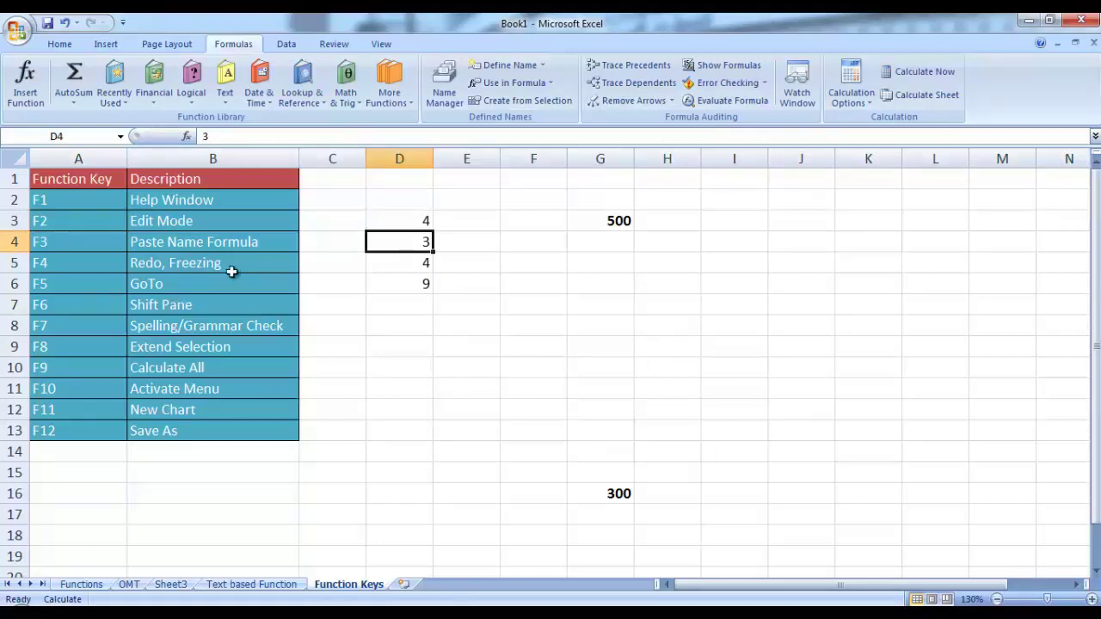
Examine the workbook calculation setting in the formula options and accept the options with Manual calculation selected
{"action": "left_click", "coordinate": [19, 31]}
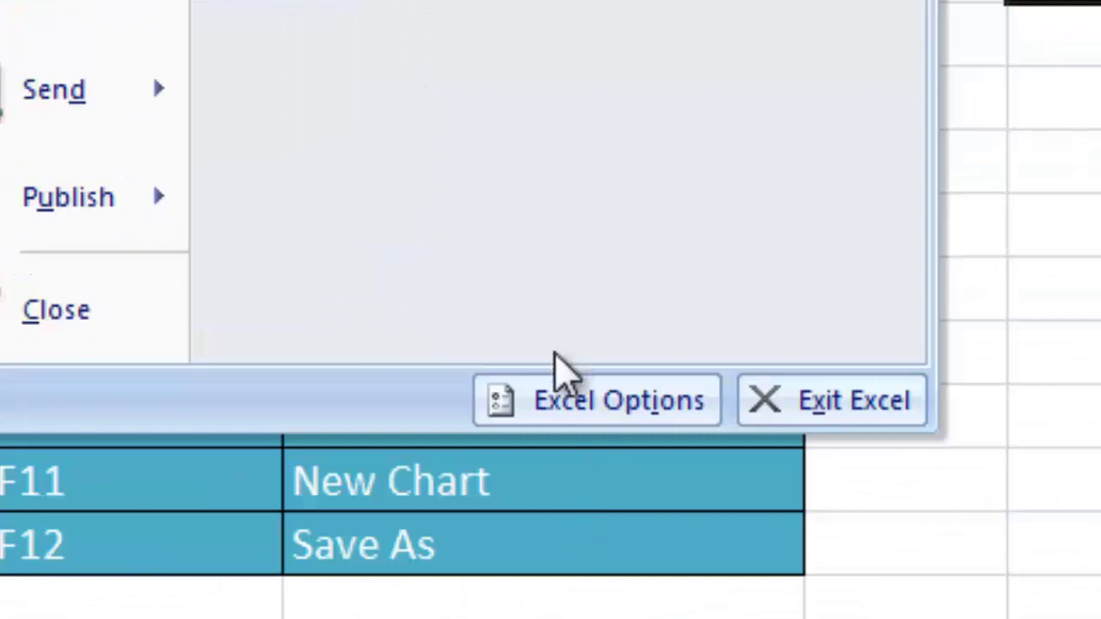
{"action": "left_click", "coordinate": [512, 411]}
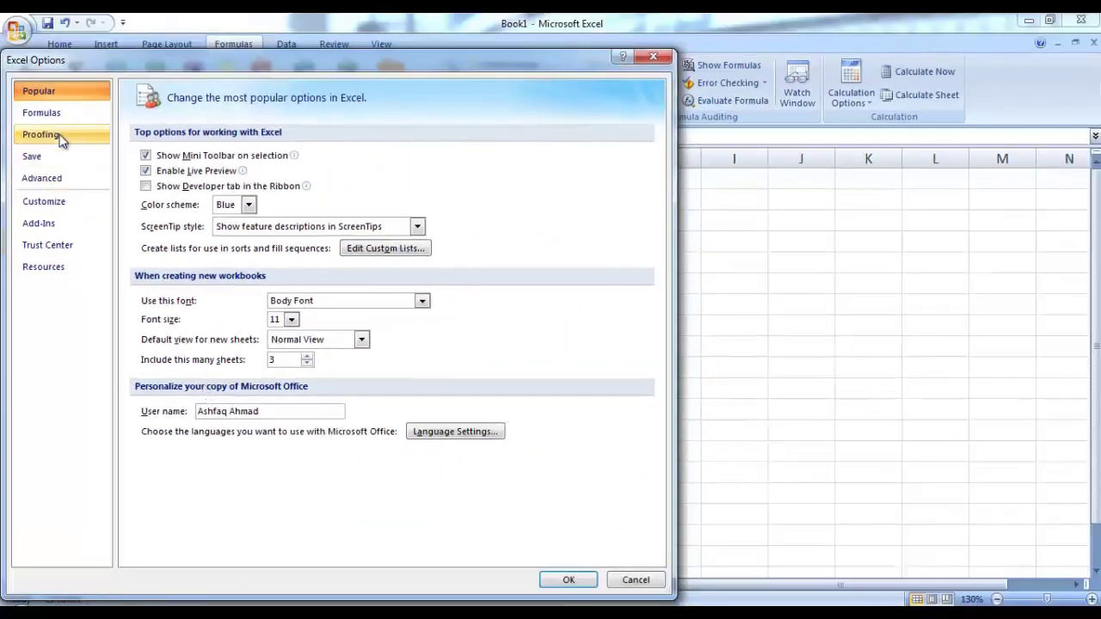
{"action": "left_click", "coordinate": [62, 121]}
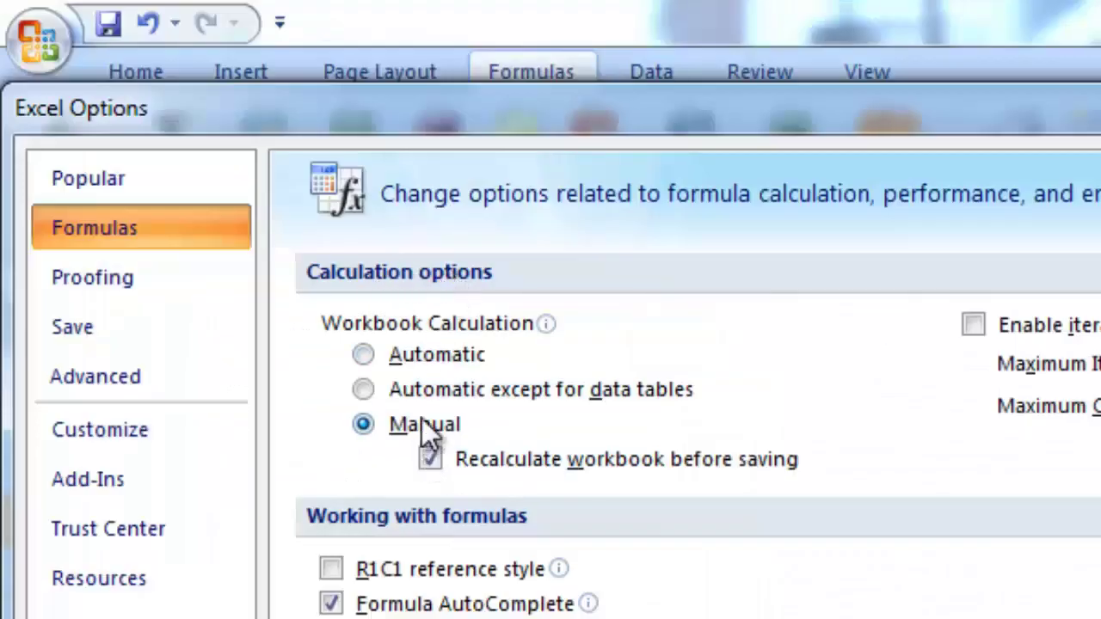
{"action": "mouse_move", "coordinate": [403, 430]}
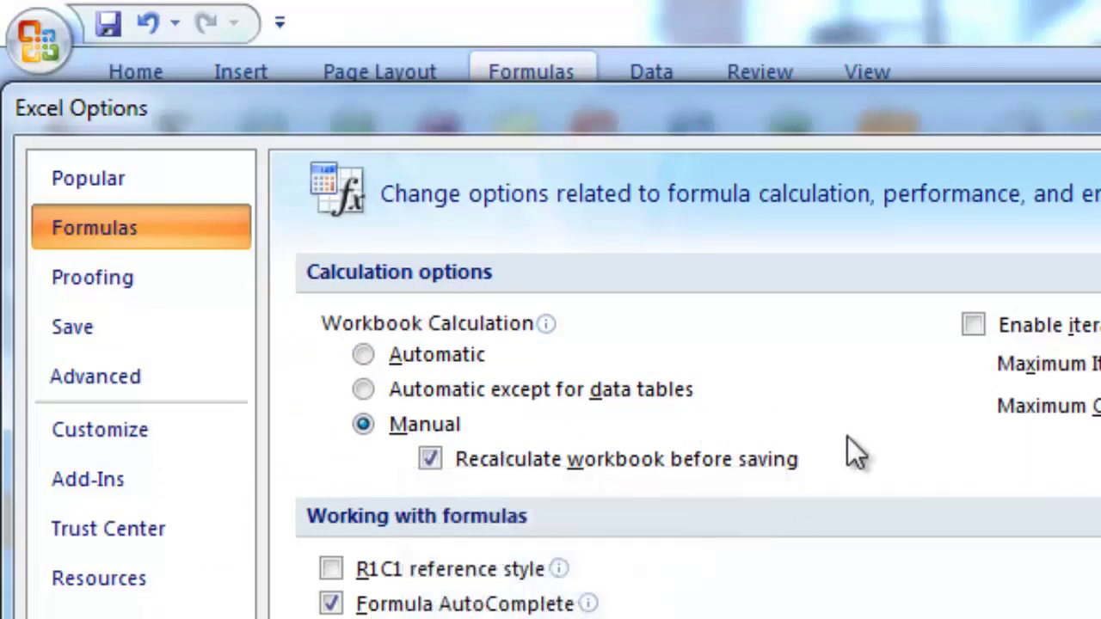
{"action": "mouse_move", "coordinate": [372, 358]}
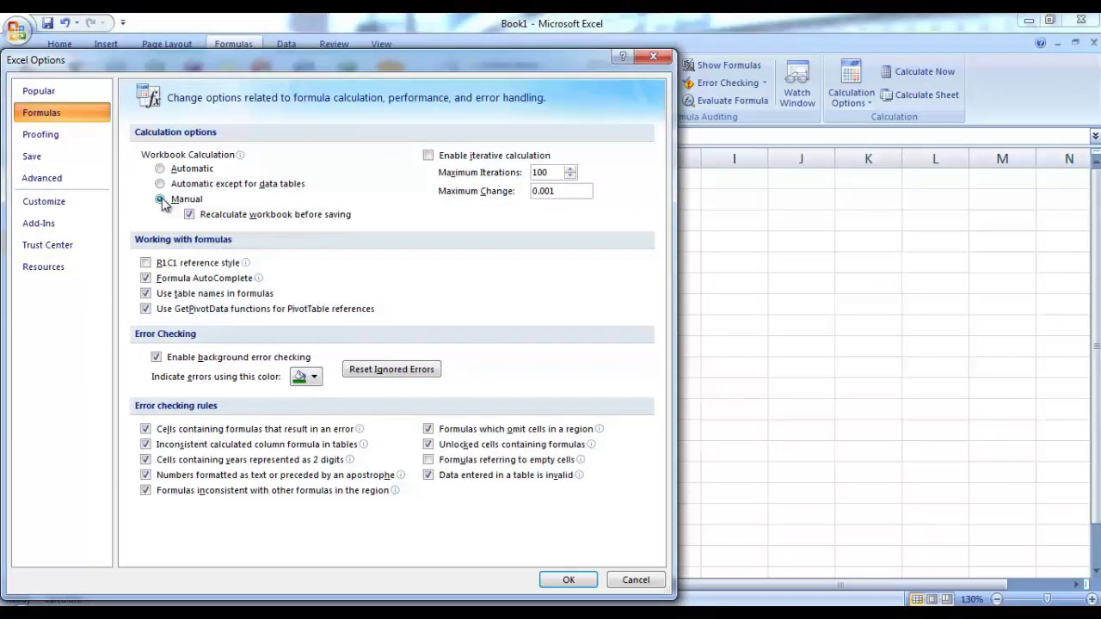
{"action": "mouse_move", "coordinate": [163, 207]}
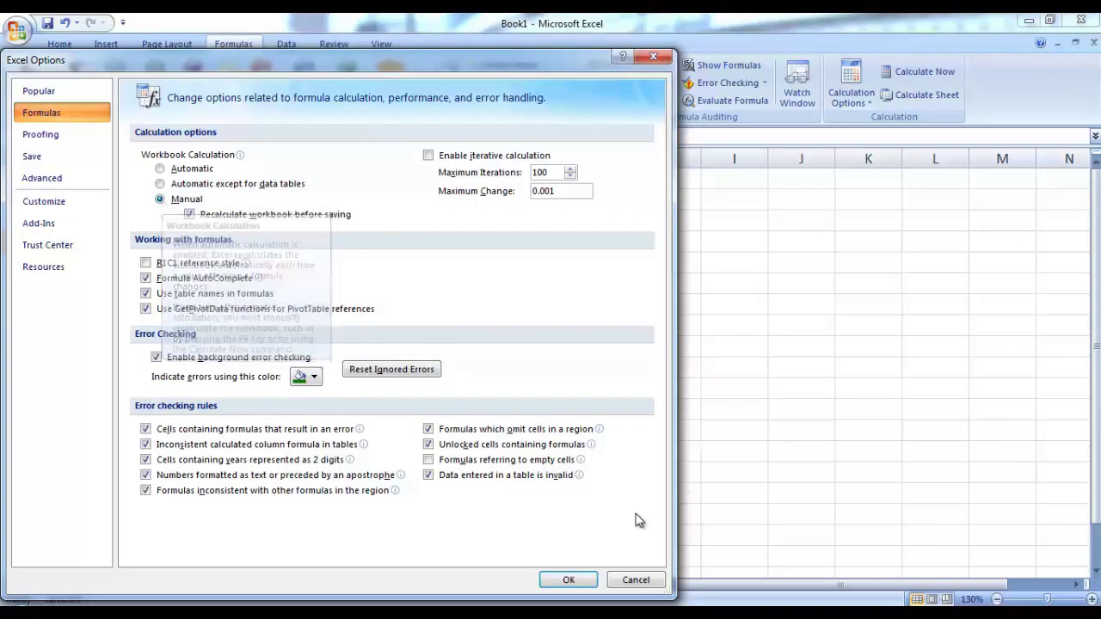
{"action": "left_click", "coordinate": [568, 580]}
Select the sum in D6 and recalculate the workbook
{"action": "left_click", "coordinate": [422, 282]}
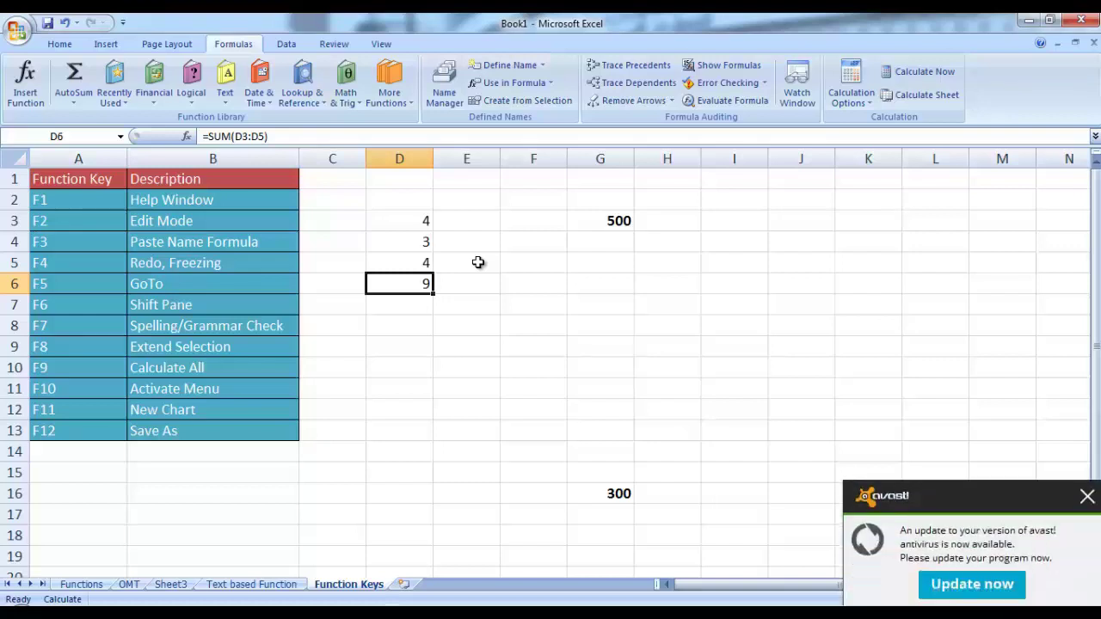
{"action": "key", "text": "F9"}
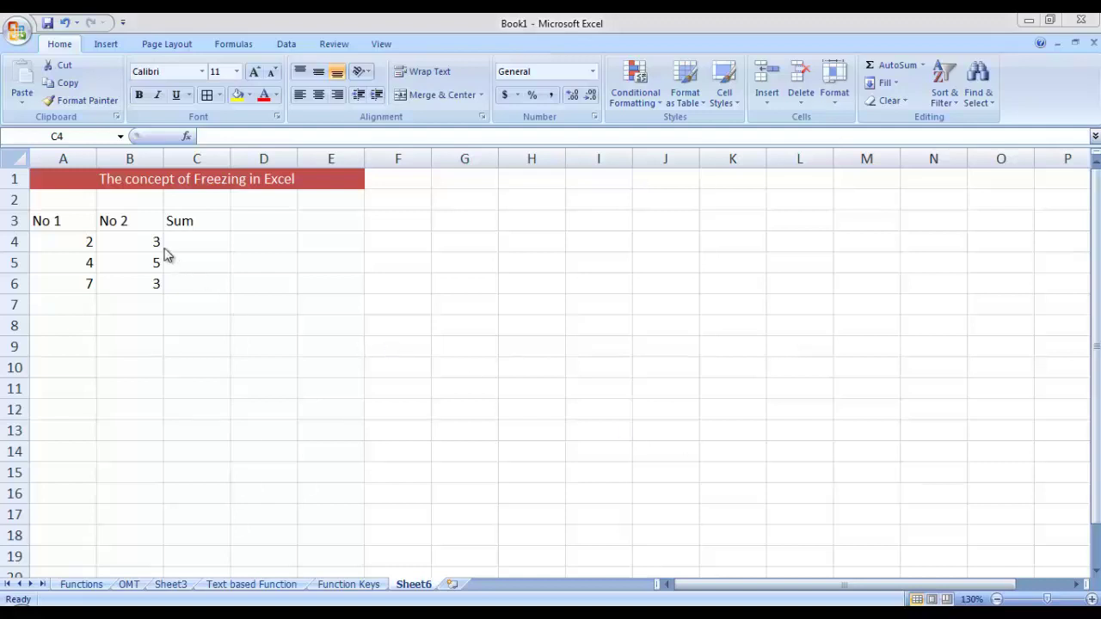
In the freezing example on Sheet6, enter =SUM(A4,B4) in cell C4 of the Sum column
{"action": "left_click", "coordinate": [202, 243]}
{"action": "type", "text": "=sum"}
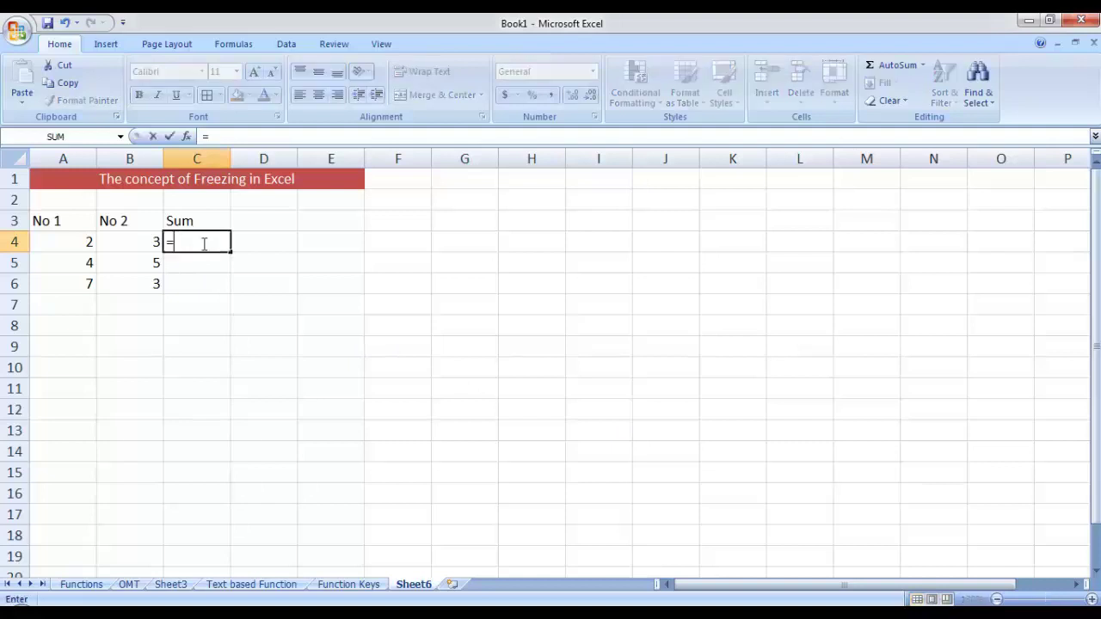
{"action": "double_click", "coordinate": [210, 263]}
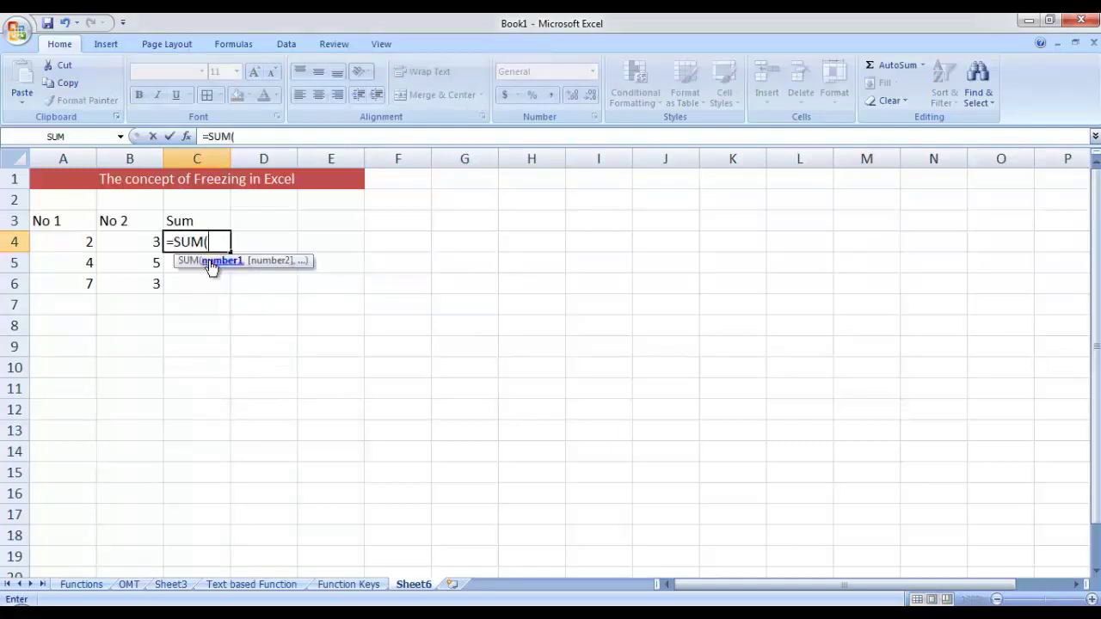
{"action": "left_click", "coordinate": [86, 242]}
{"action": "type", "text": ","}
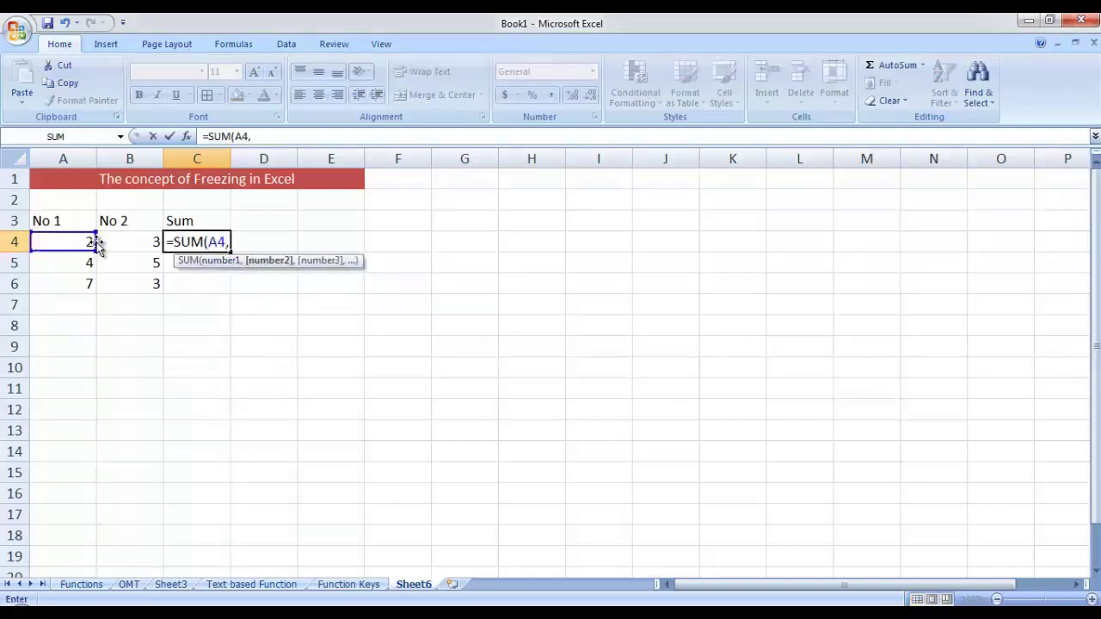
{"action": "left_click", "coordinate": [119, 242]}
{"action": "key", "text": "Return"}
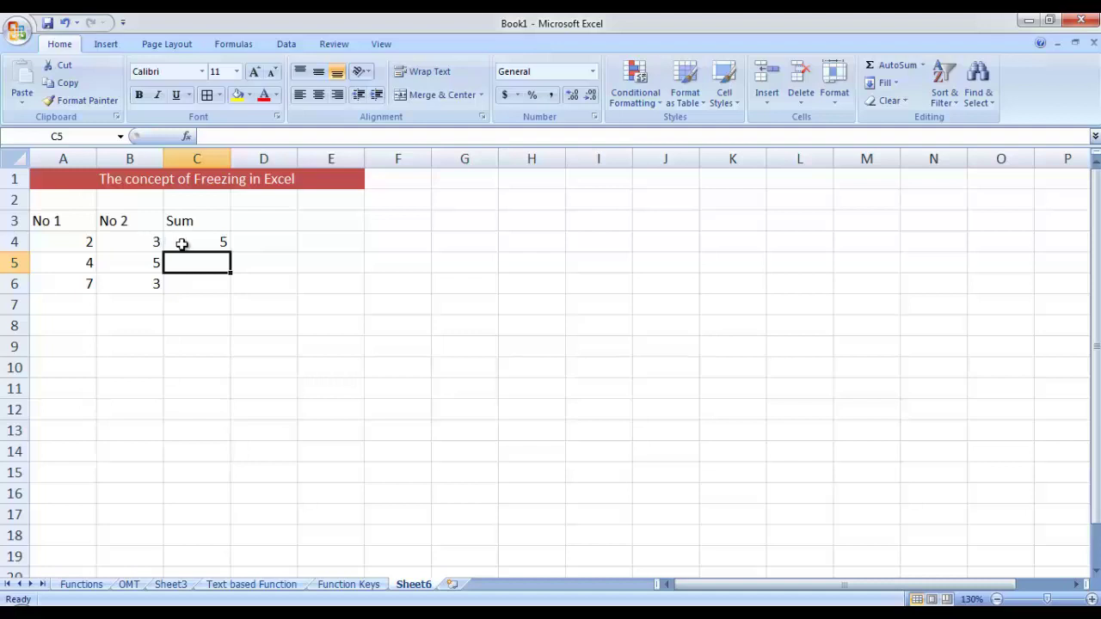
Fill the C4 sum formula down to C6 and review the cell references in each Sum formula
{"action": "left_click", "coordinate": [182, 243]}
{"action": "left_click_drag", "start_coordinate": [229, 251], "coordinate": [224, 288]}
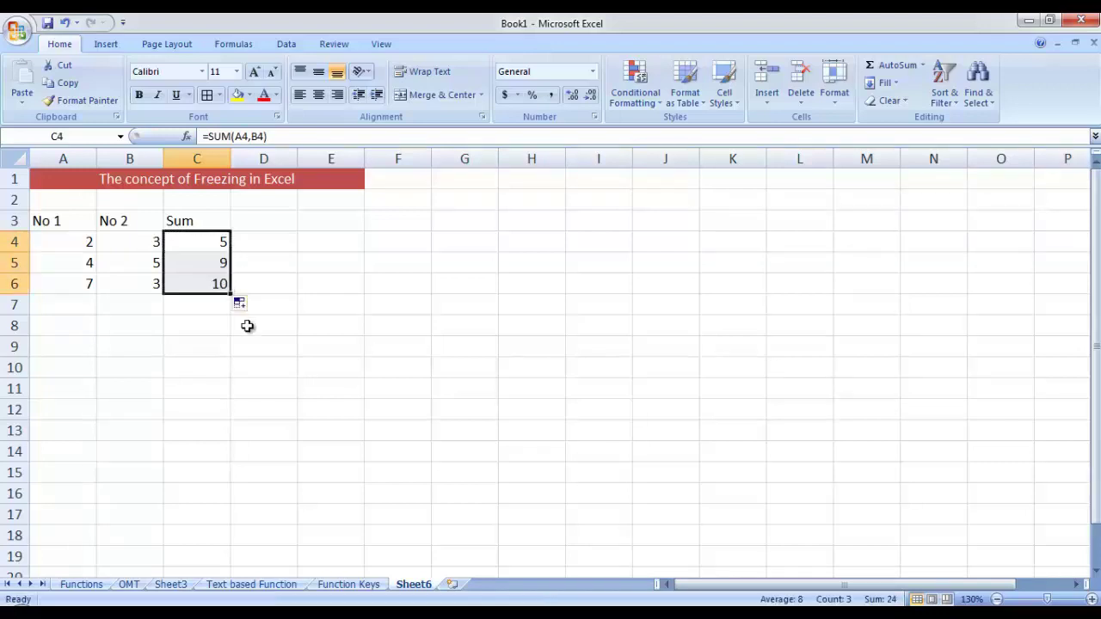
{"action": "left_click", "coordinate": [214, 267]}
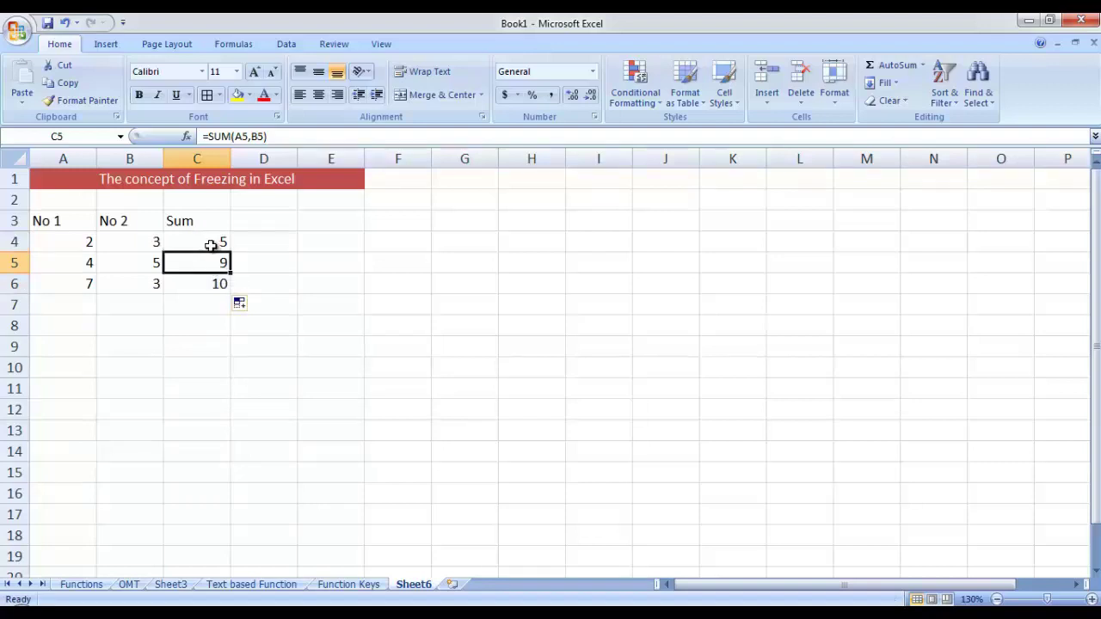
{"action": "left_click", "coordinate": [211, 245]}
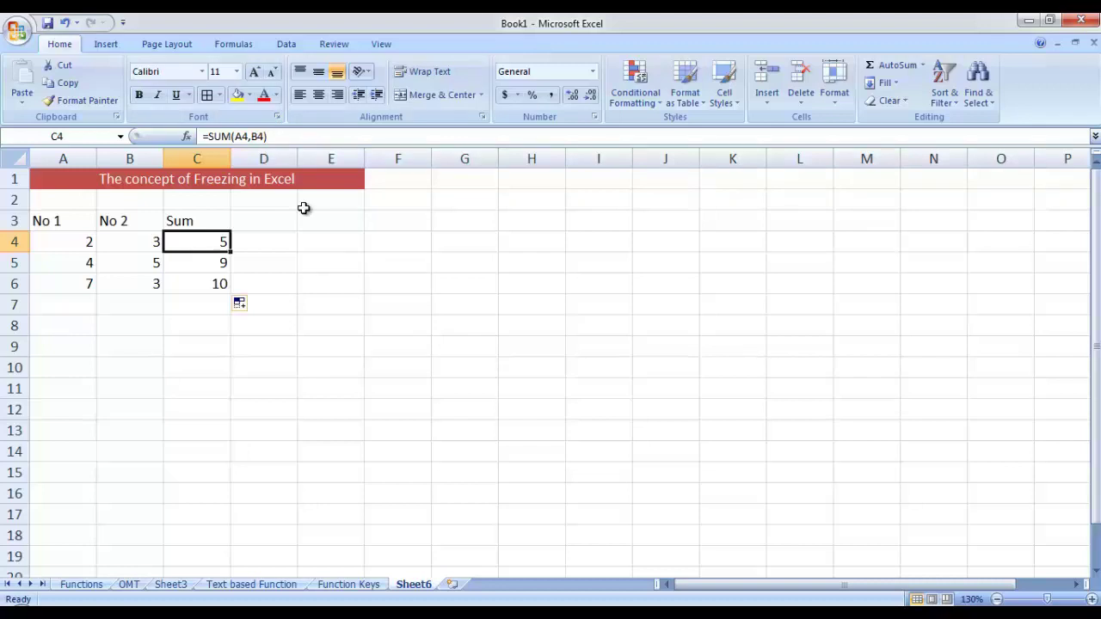
{"action": "left_click", "coordinate": [215, 263]}
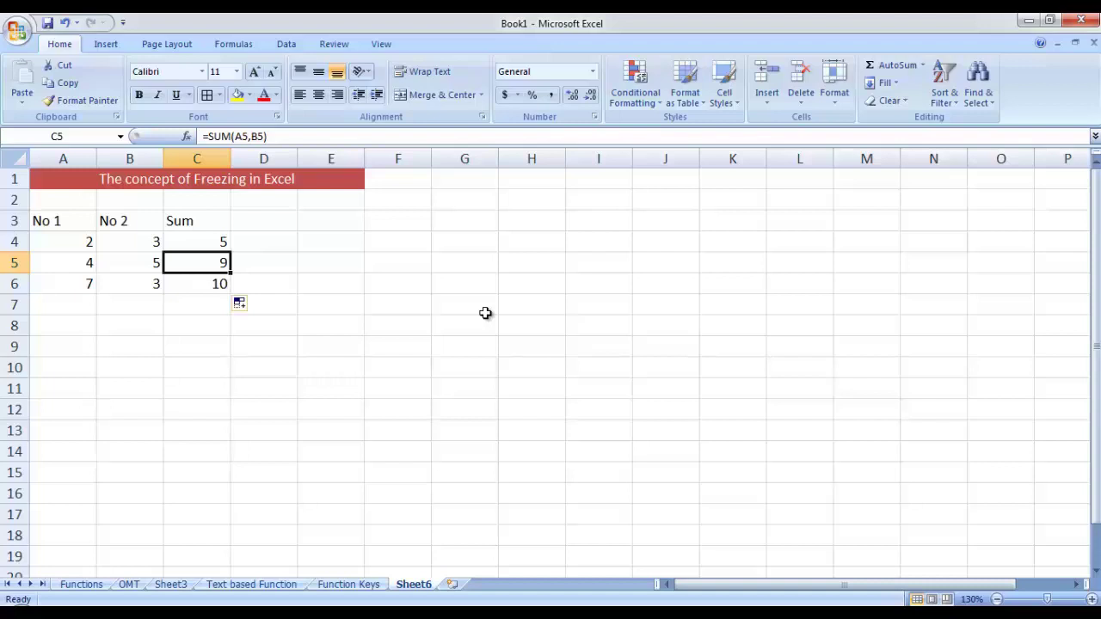
{"action": "key", "text": "Down"}
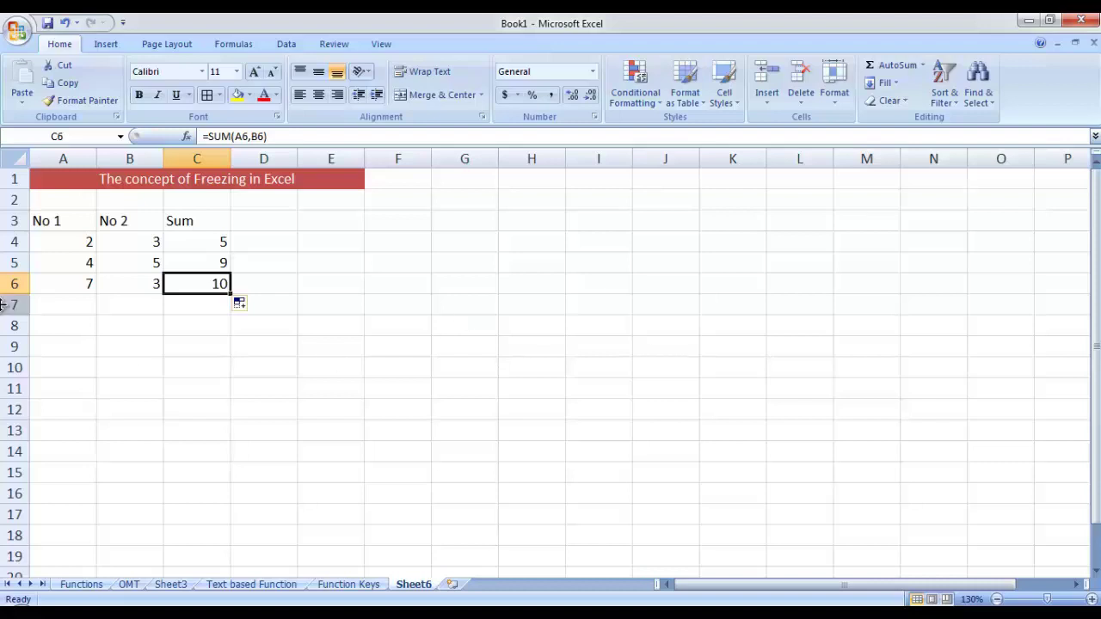
Copy the No 1, No 2 and Sum table in A3:C6 to a second table starting at E3
{"action": "left_click_drag", "start_coordinate": [40, 217], "coordinate": [196, 285]}
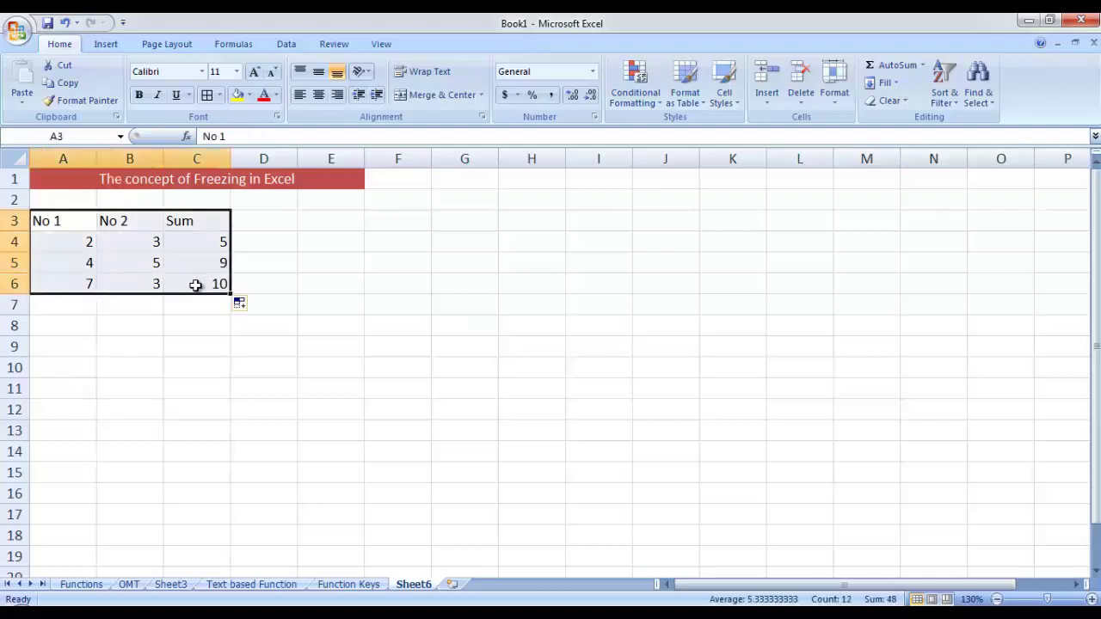
{"action": "key", "text": "ctrl+c"}
{"action": "left_click", "coordinate": [348, 220]}
{"action": "key", "text": "ctrl+v"}
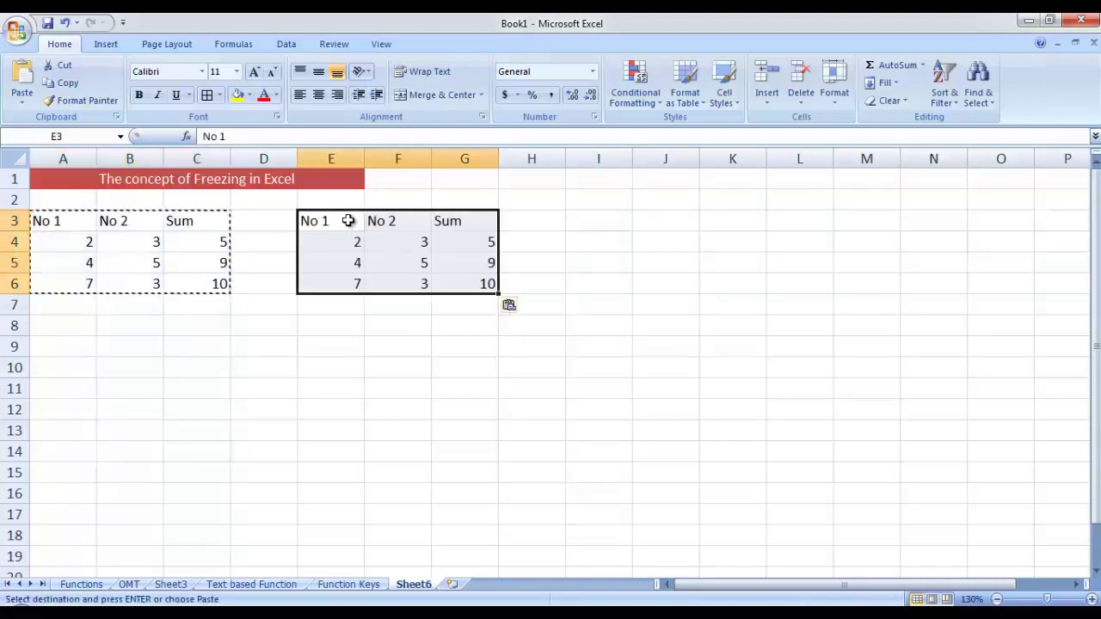
{"action": "left_click", "coordinate": [465, 331]}
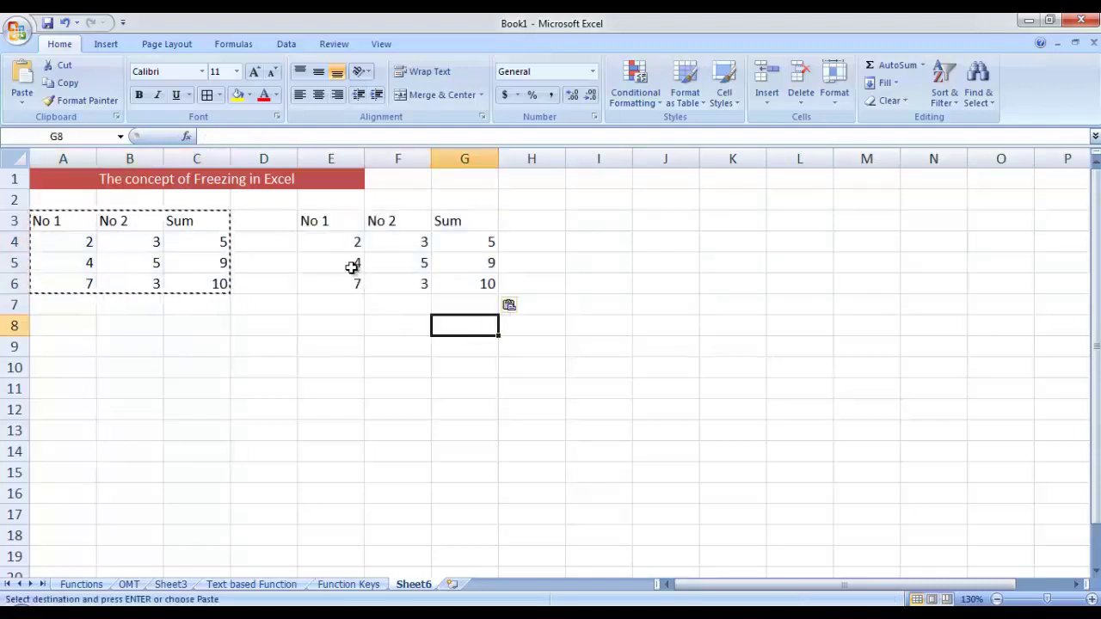
In the copied table, clear the No 1 values in E5:E6 and the Sum formulas in G4:G6
{"action": "left_click_drag", "start_coordinate": [318, 264], "coordinate": [356, 284]}
{"action": "key", "text": "Delete"}
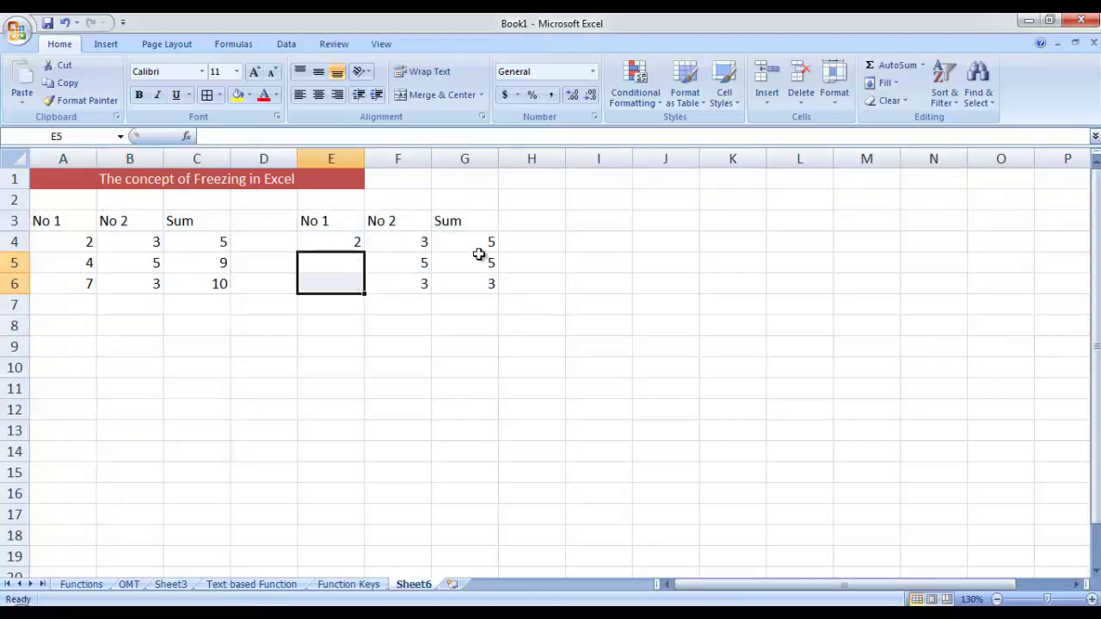
{"action": "left_click_drag", "start_coordinate": [478, 244], "coordinate": [487, 283]}
{"action": "key", "text": "Delete"}
{"action": "key", "text": "Home"}
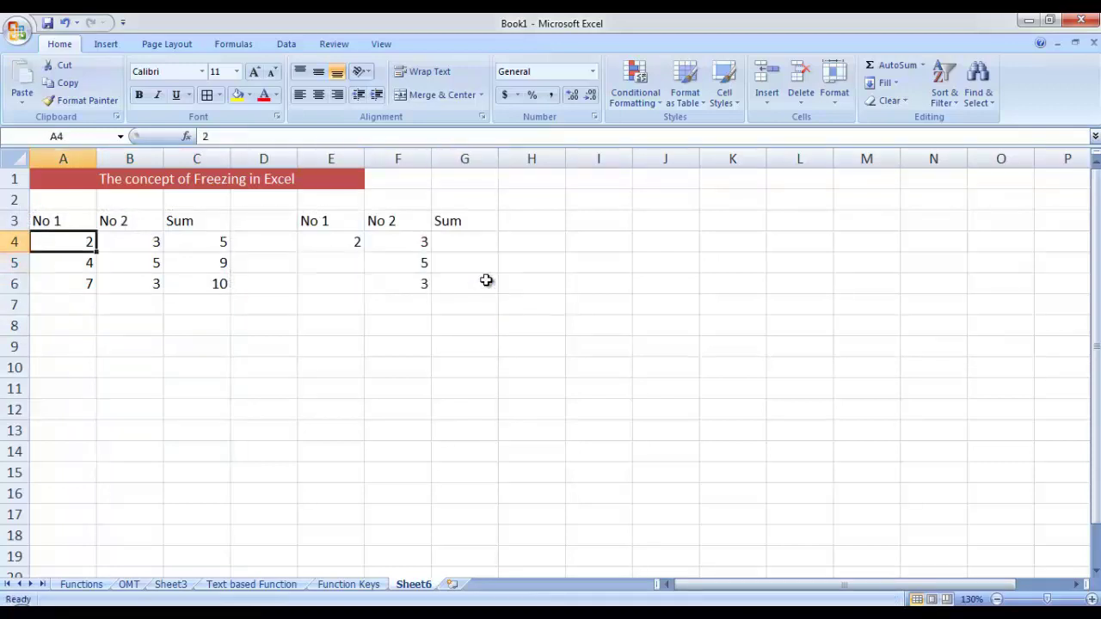
In the second table on Sheet6, enter =SUM(E4,F4) in cell G4 of the Sum column
{"action": "left_click", "coordinate": [332, 247]}
{"action": "left_click", "coordinate": [465, 243]}
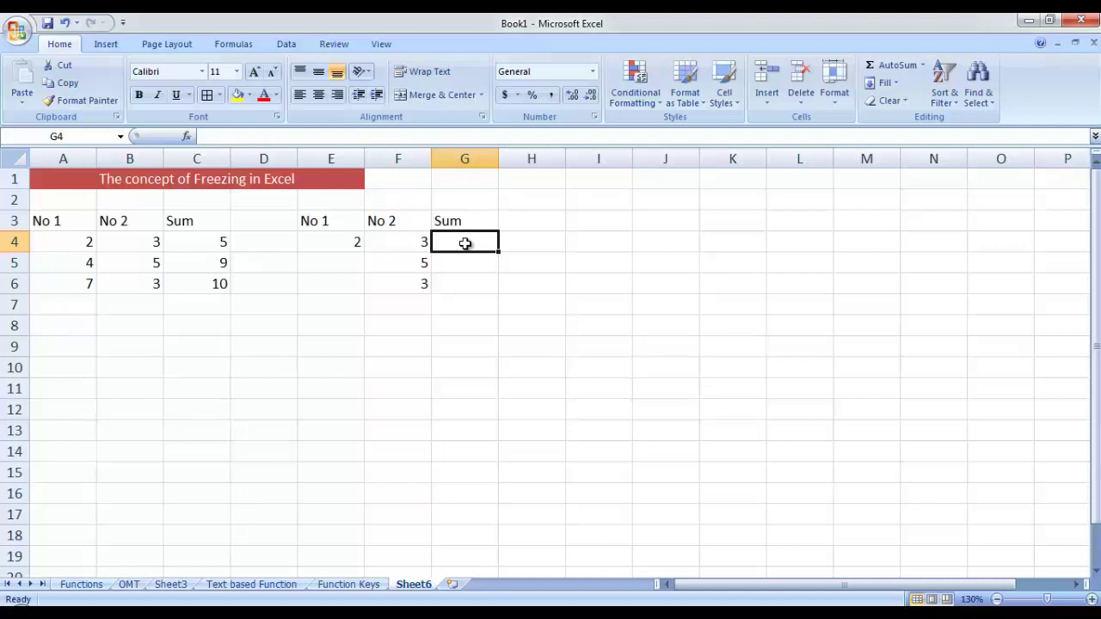
{"action": "type", "text": "=sum"}
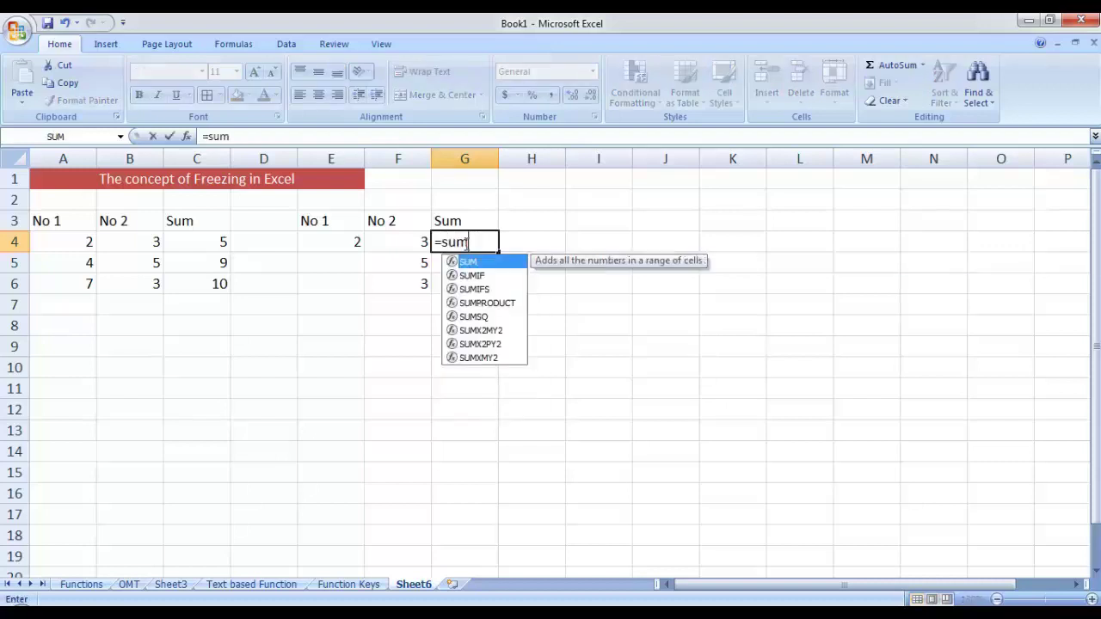
{"action": "double_click", "coordinate": [470, 262]}
{"action": "left_click", "coordinate": [330, 241]}
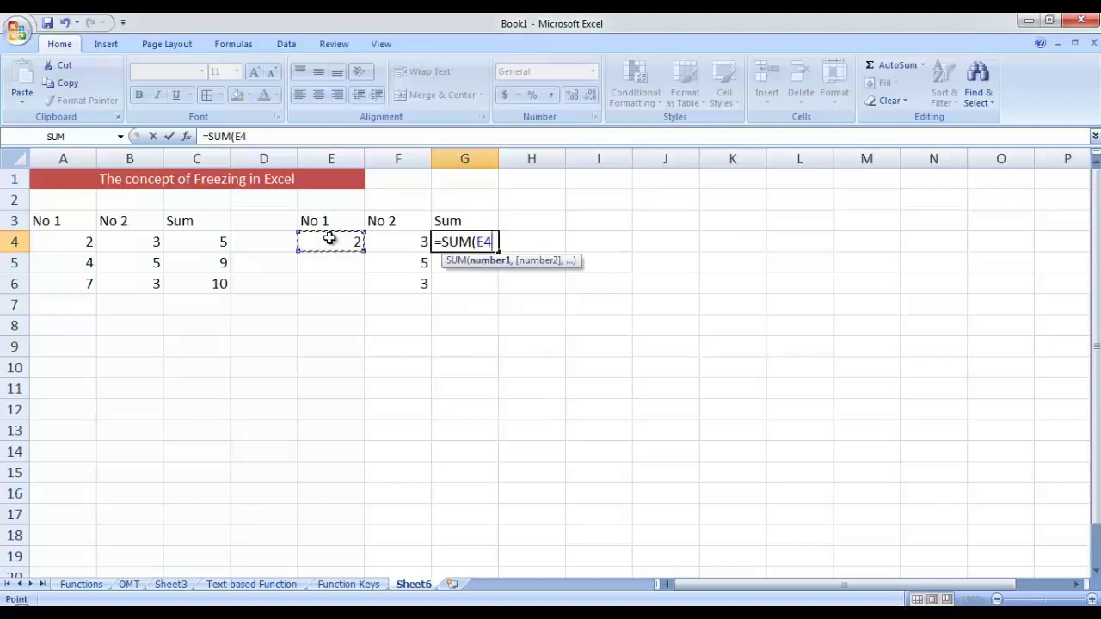
{"action": "type", "text": ","}
{"action": "left_click", "coordinate": [385, 246]}
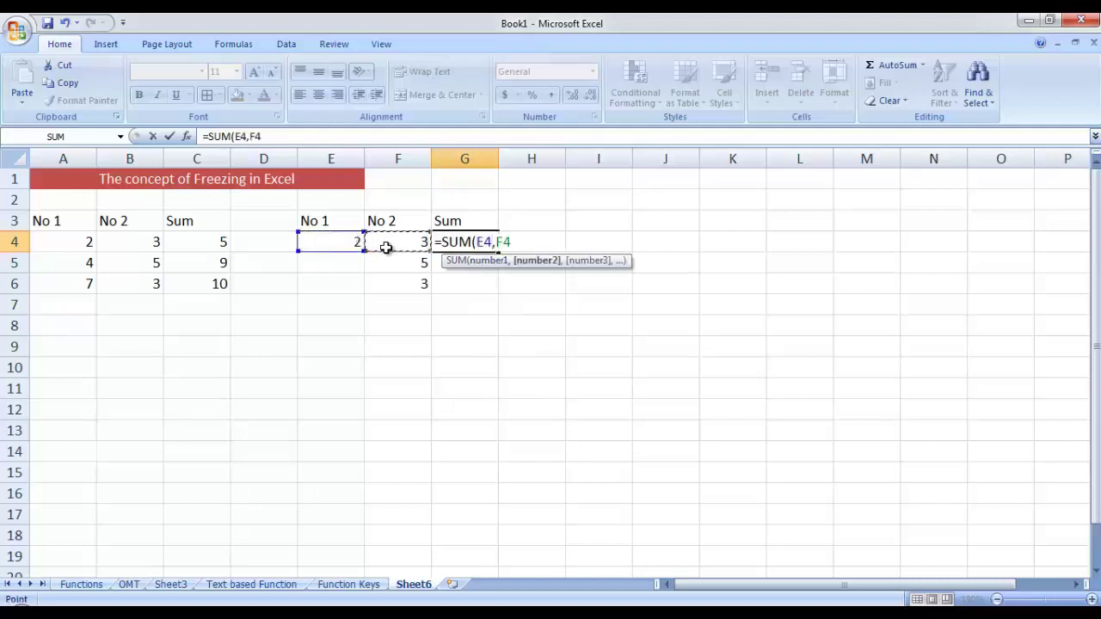
{"action": "key", "text": "Return"}
Fill the G4 sum formula down to G6 and review which cells each formula in the second table refers to
{"action": "left_click", "coordinate": [484, 243]}
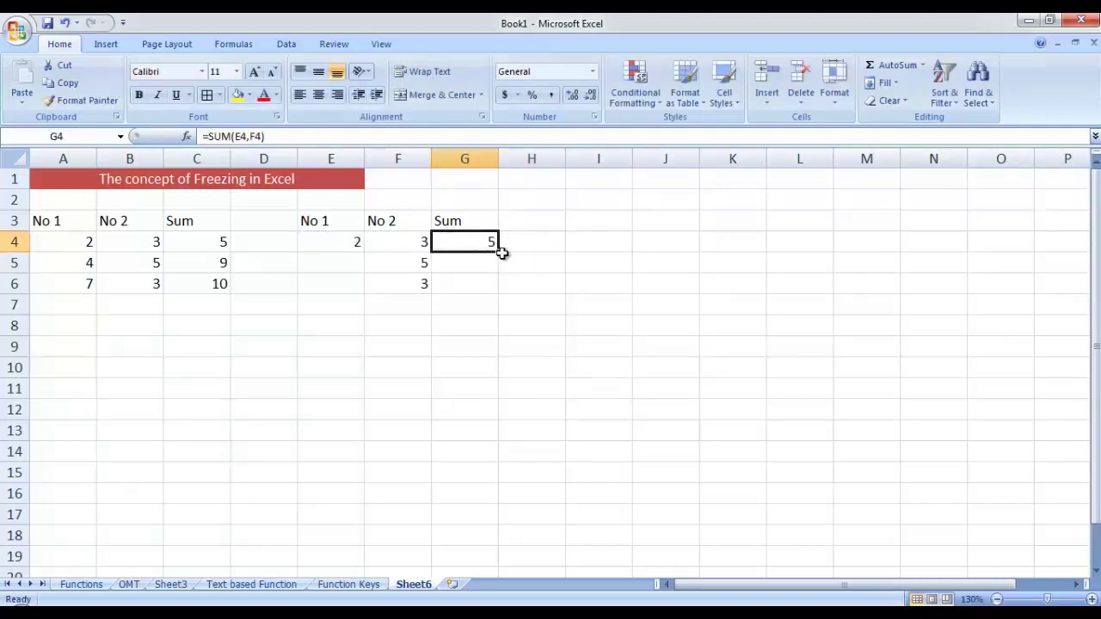
{"action": "left_click_drag", "start_coordinate": [498, 252], "coordinate": [517, 296]}
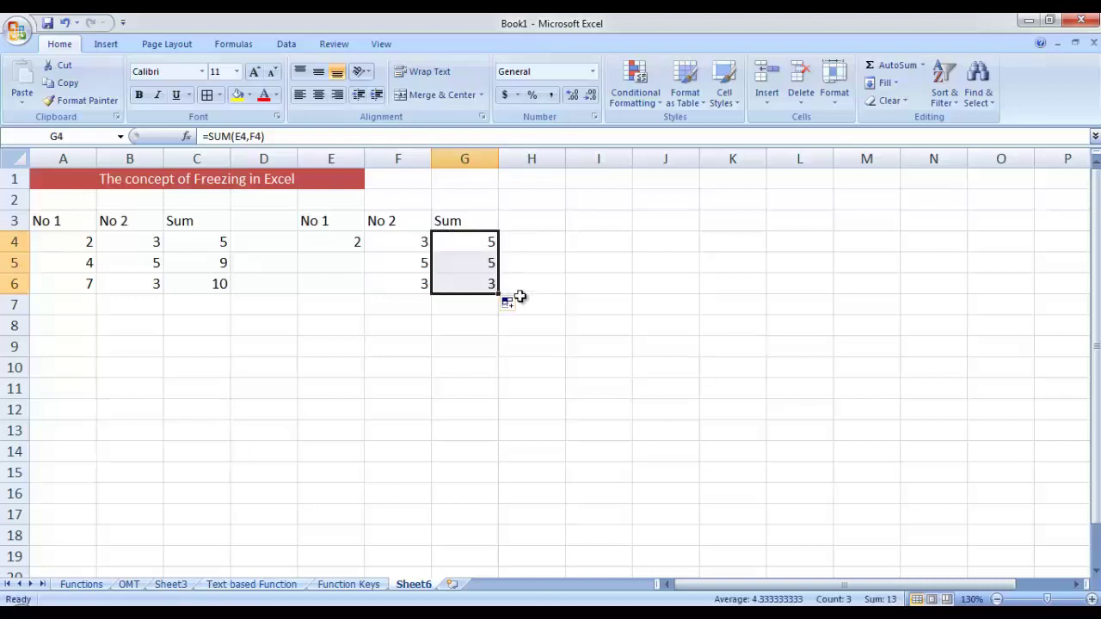
{"action": "left_click", "coordinate": [475, 260]}
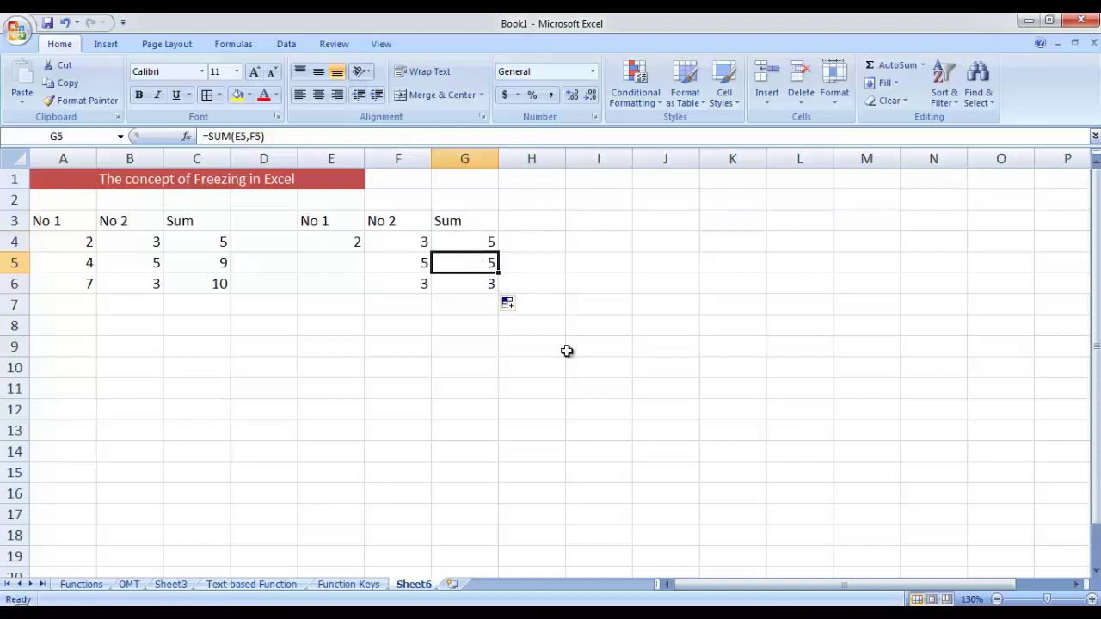
{"action": "left_click", "coordinate": [474, 246]}
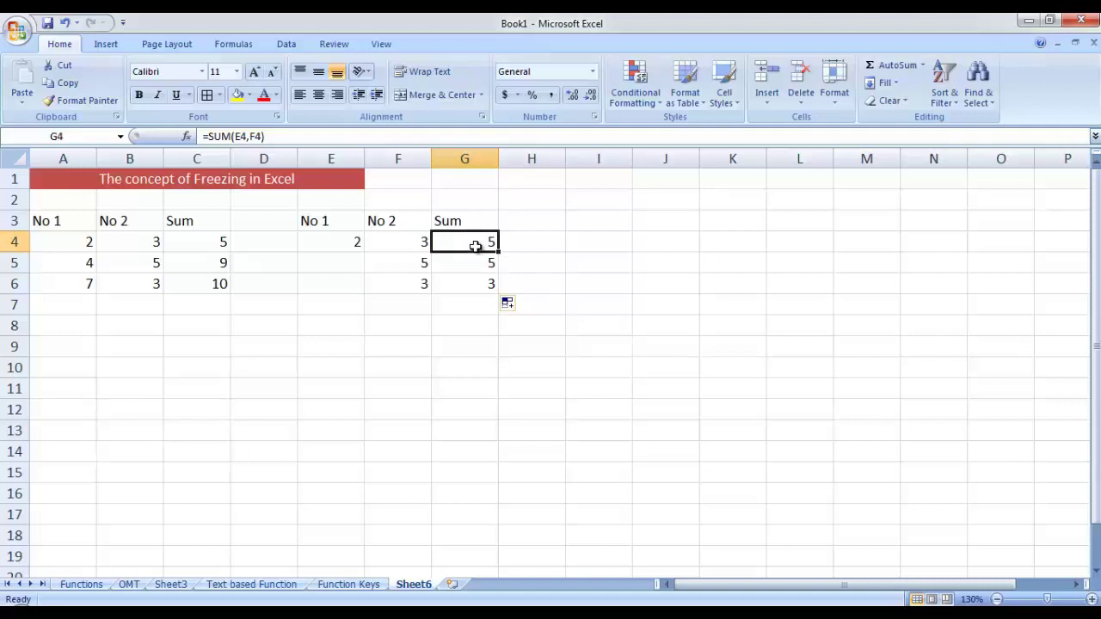
{"action": "key", "text": "Down"}
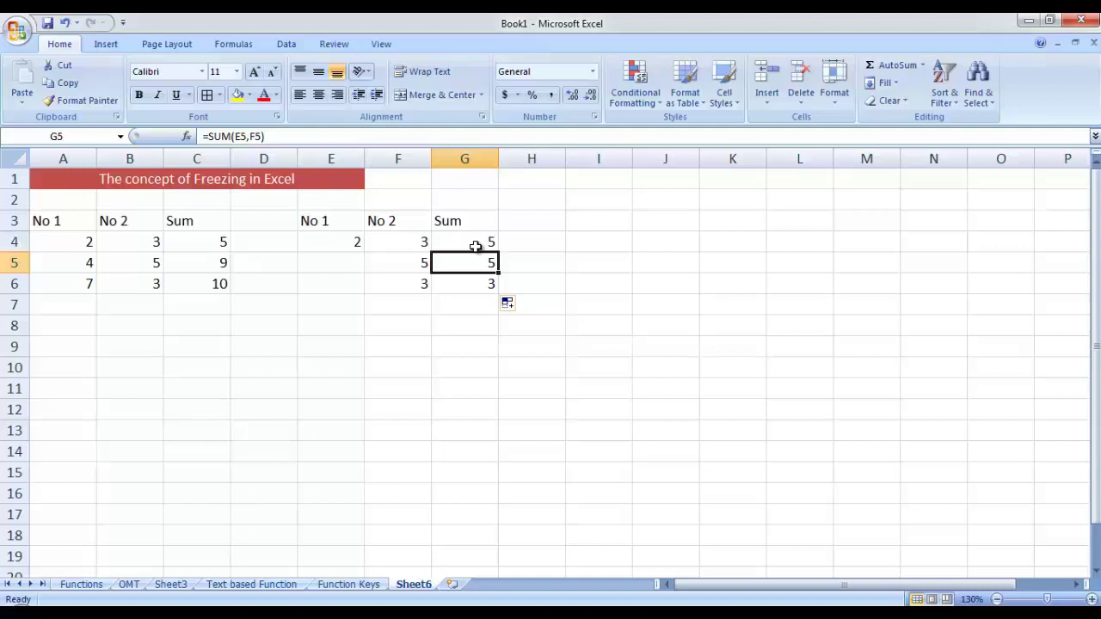
{"action": "key", "text": "Down"}
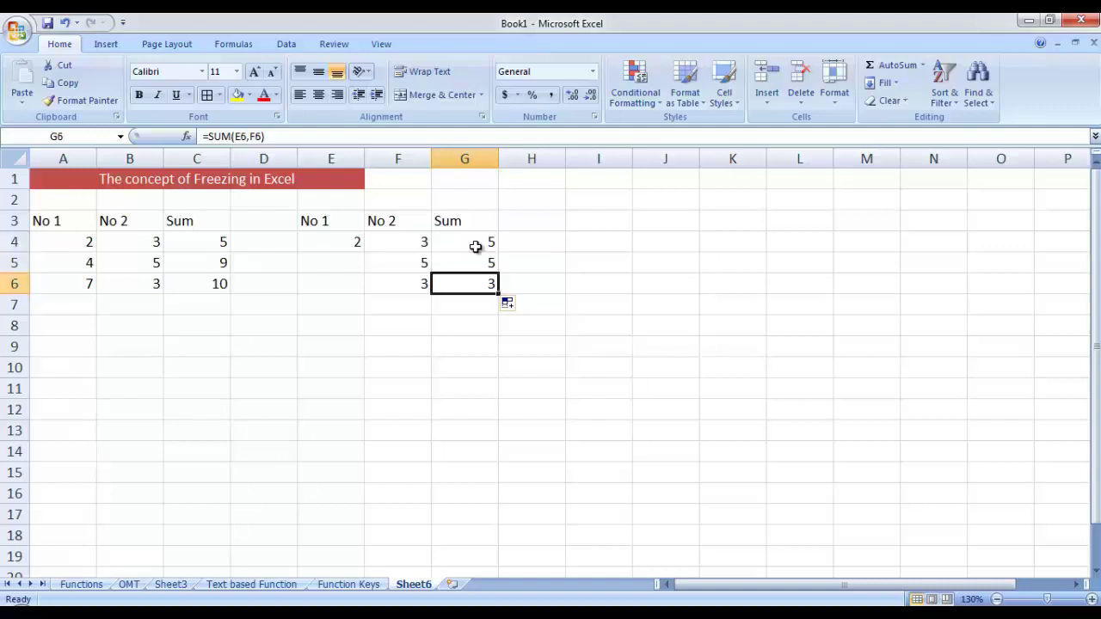
{"action": "key", "text": "Up"}
{"action": "key", "text": "Up"}
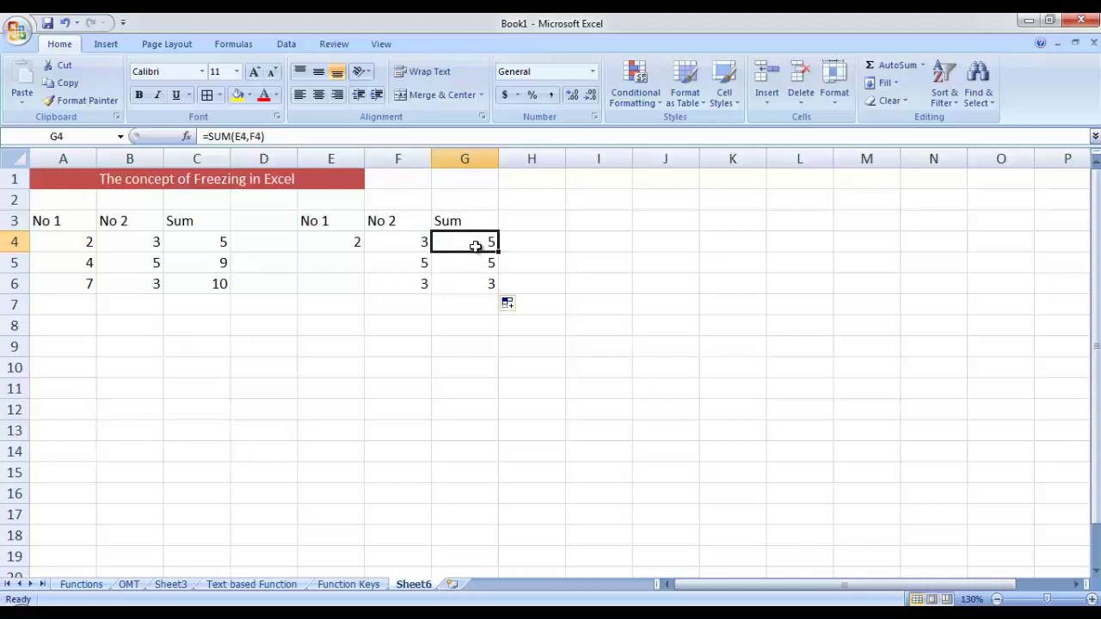
{"action": "key", "text": "Left"}
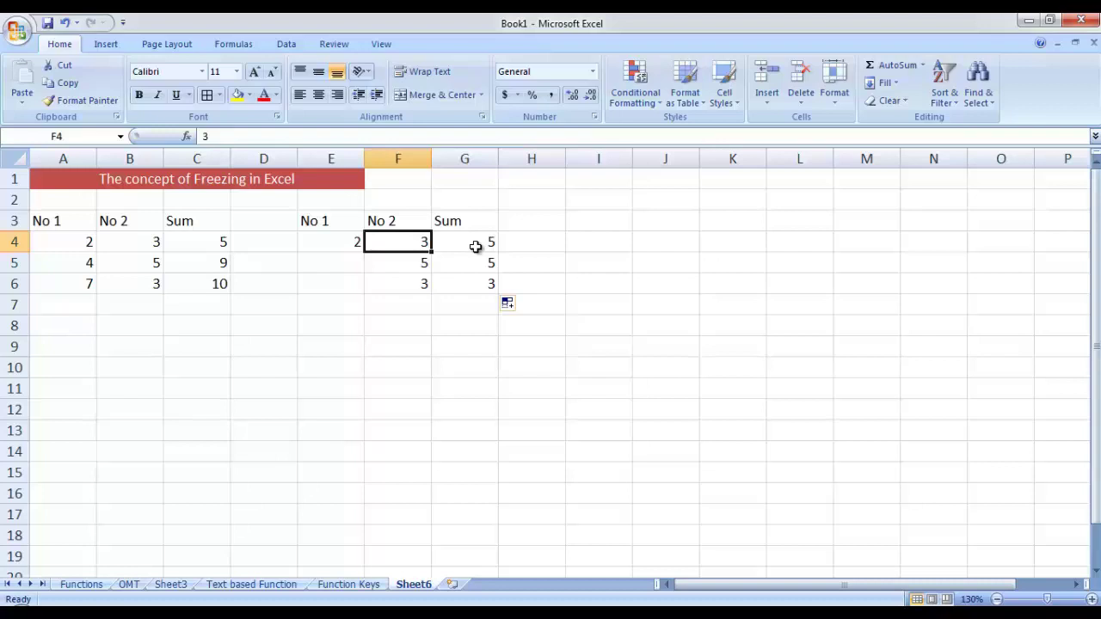
{"action": "key", "text": "Left"}
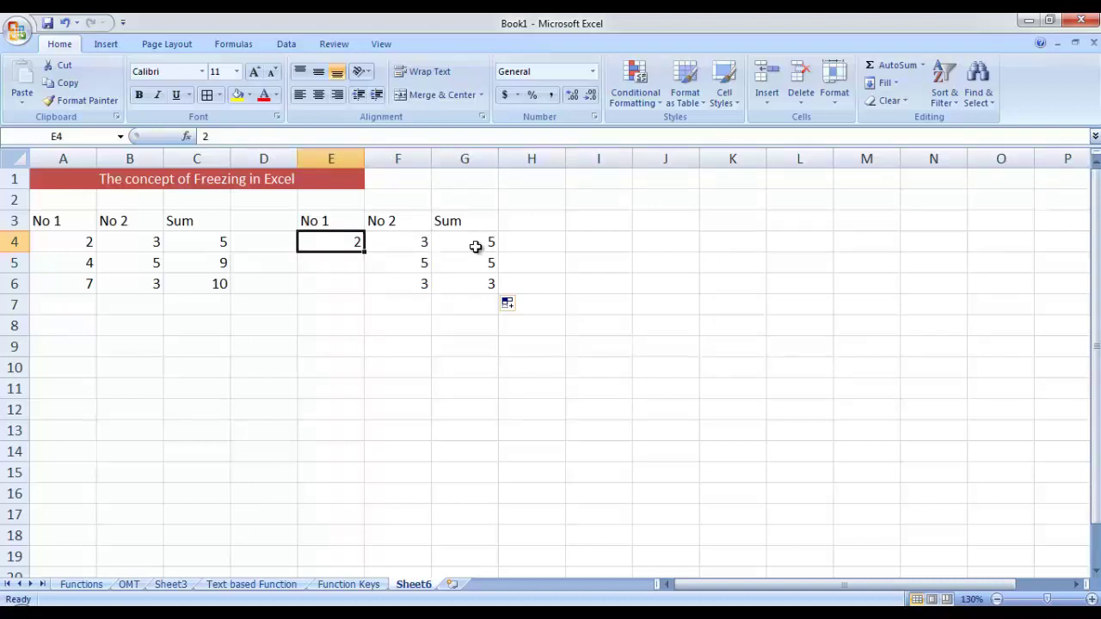
{"action": "key", "text": "Right"}
{"action": "key", "text": "Right"}
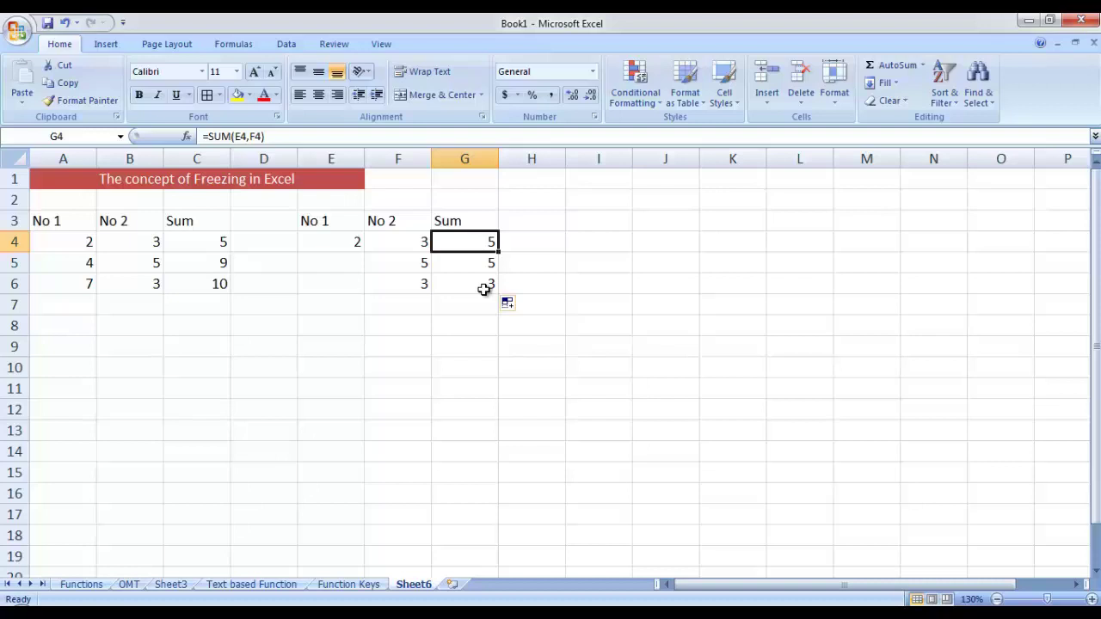
Clear the Sum formulas in G4:G6 of the second table
{"action": "left_click_drag", "start_coordinate": [484, 289], "coordinate": [484, 241]}
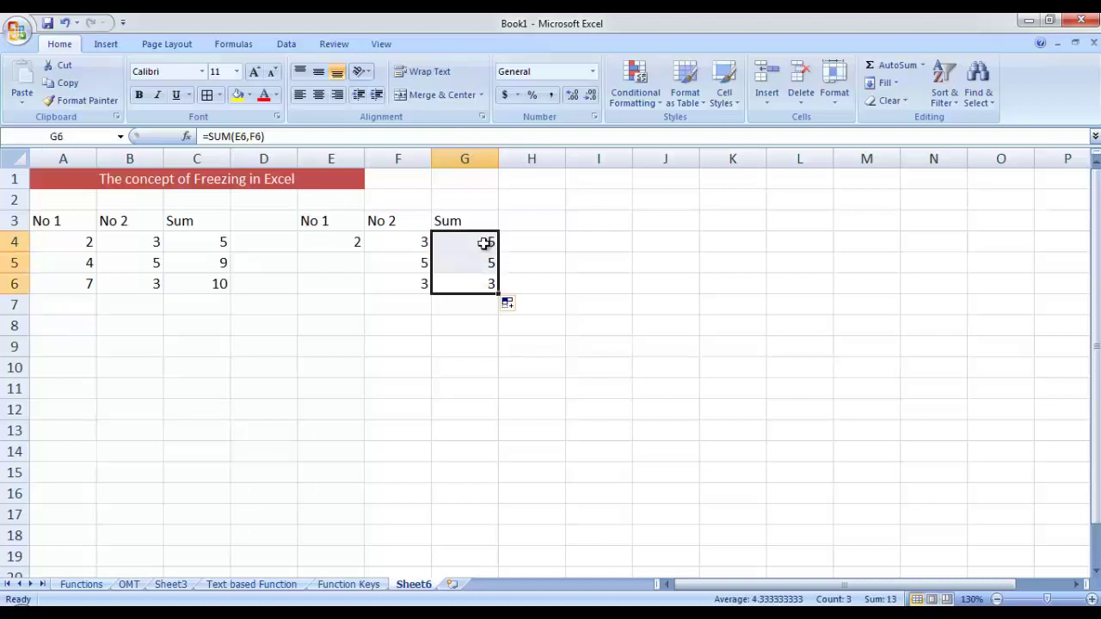
{"action": "key", "text": "Delete"}
{"action": "key", "text": "F2"}
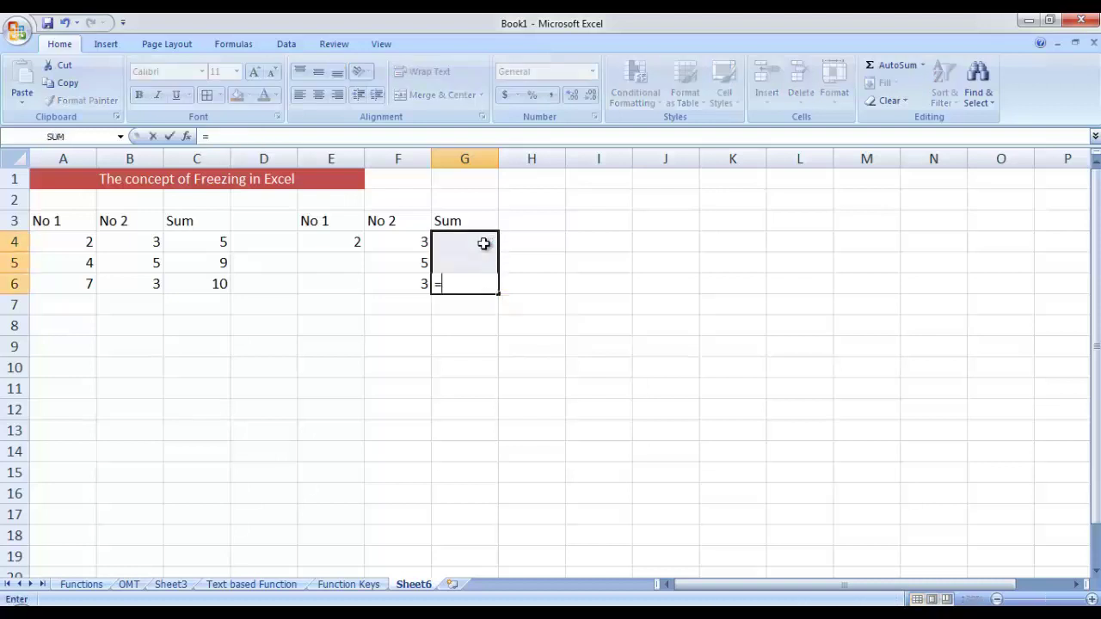
{"action": "key", "text": "Escape"}
{"action": "double_click", "coordinate": [483, 243]}
{"action": "key", "text": "Escape"}
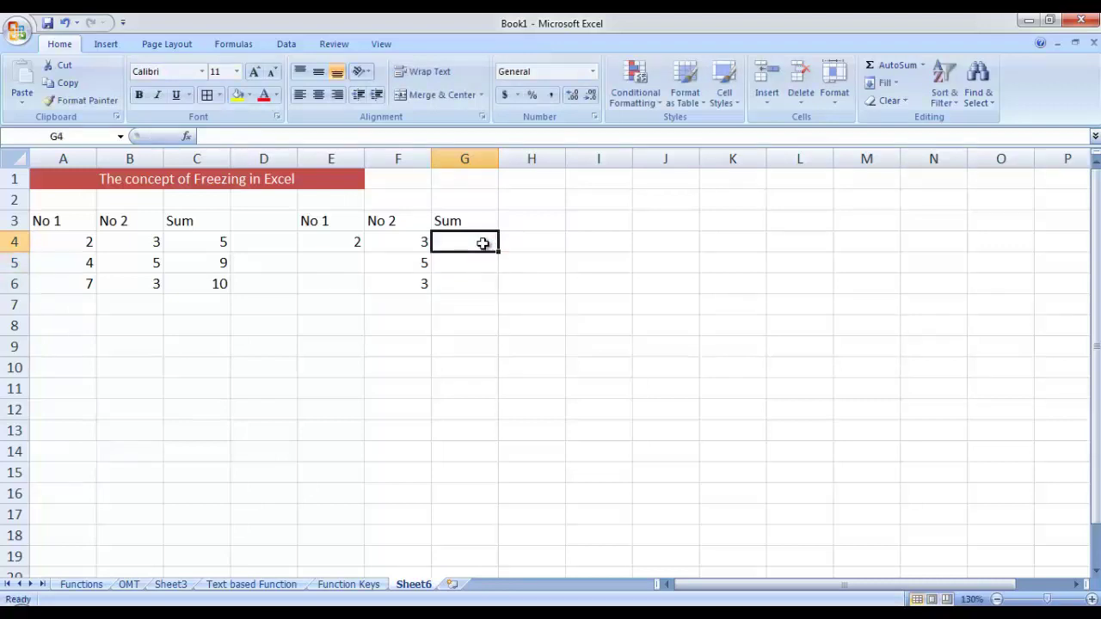
Enter =SUM($E$4,F4) in cell G4, freezing the No 1 reference as an absolute reference
{"action": "double_click", "coordinate": [483, 243]}
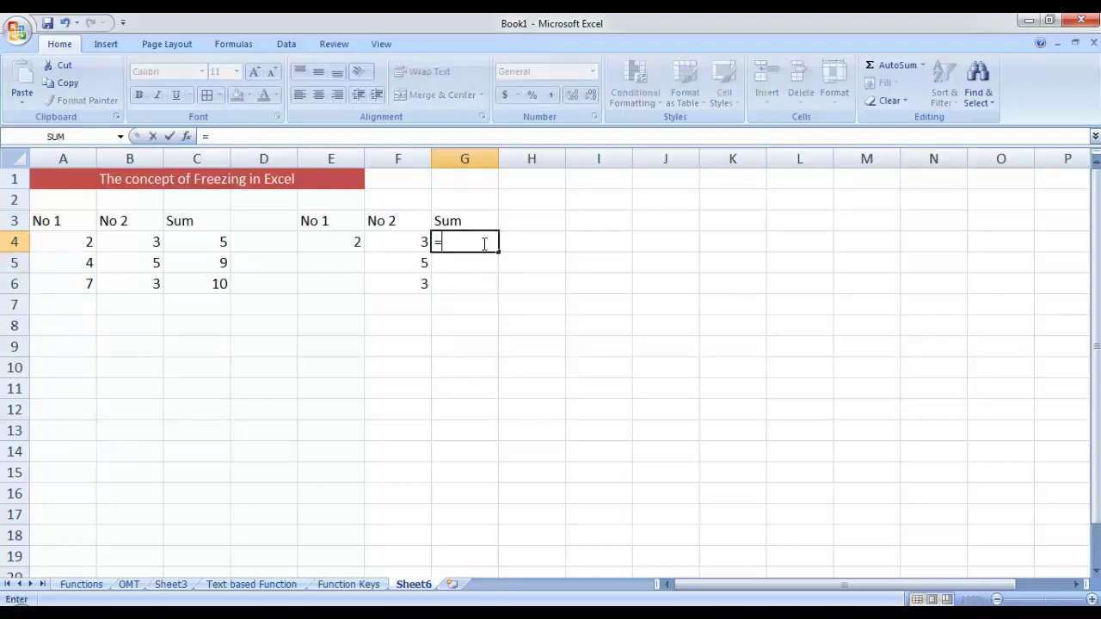
{"action": "type", "text": "=sum"}
{"action": "double_click", "coordinate": [485, 264]}
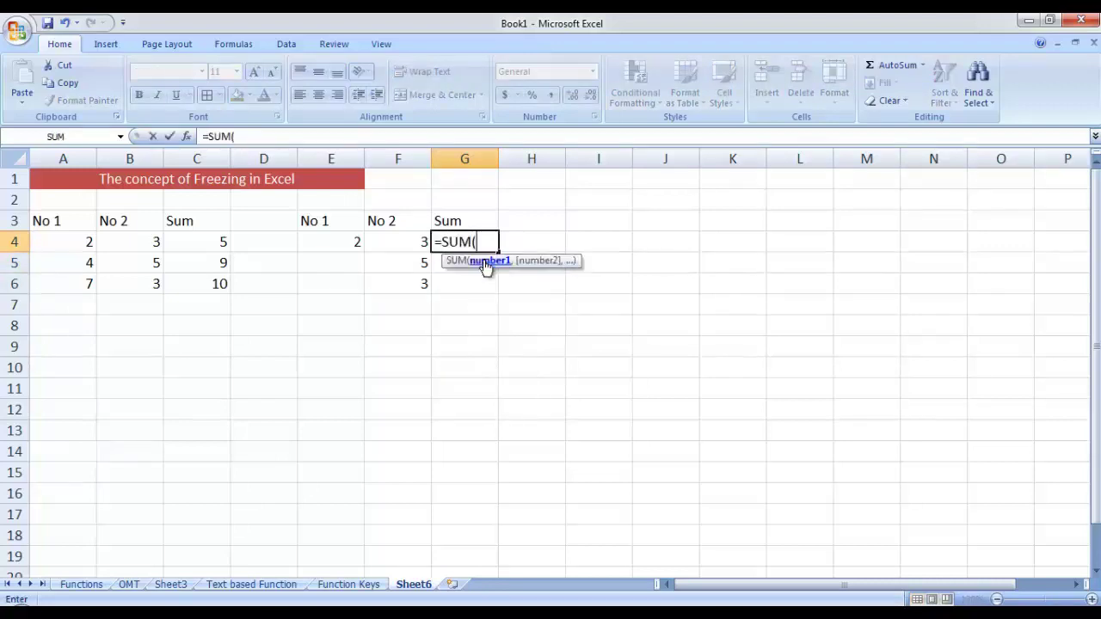
{"action": "left_click", "coordinate": [344, 242]}
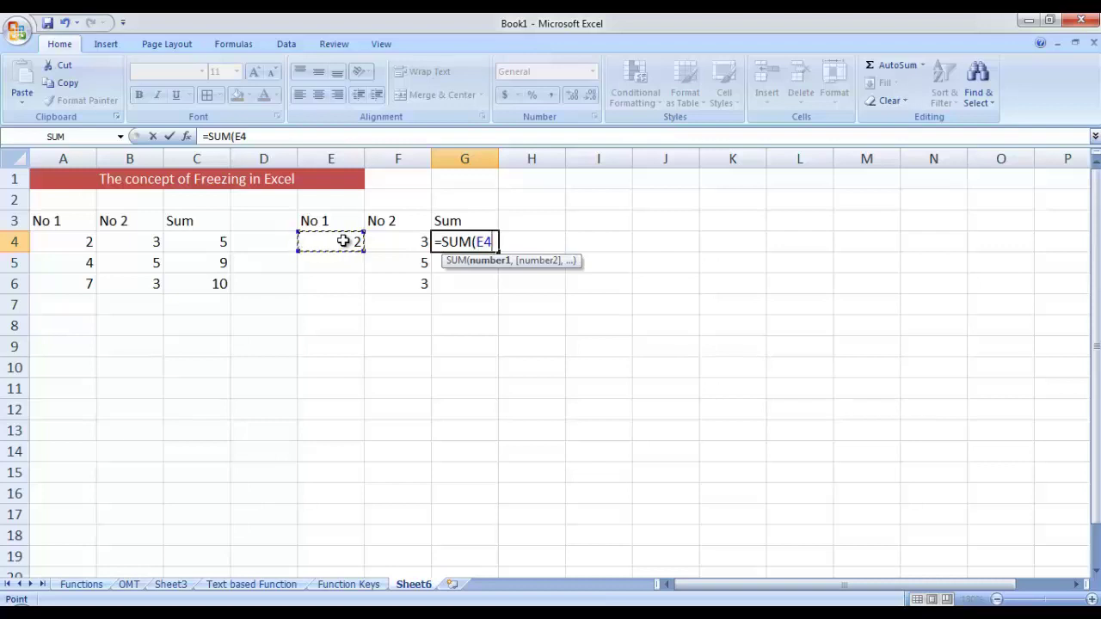
{"action": "key", "text": "F4"}
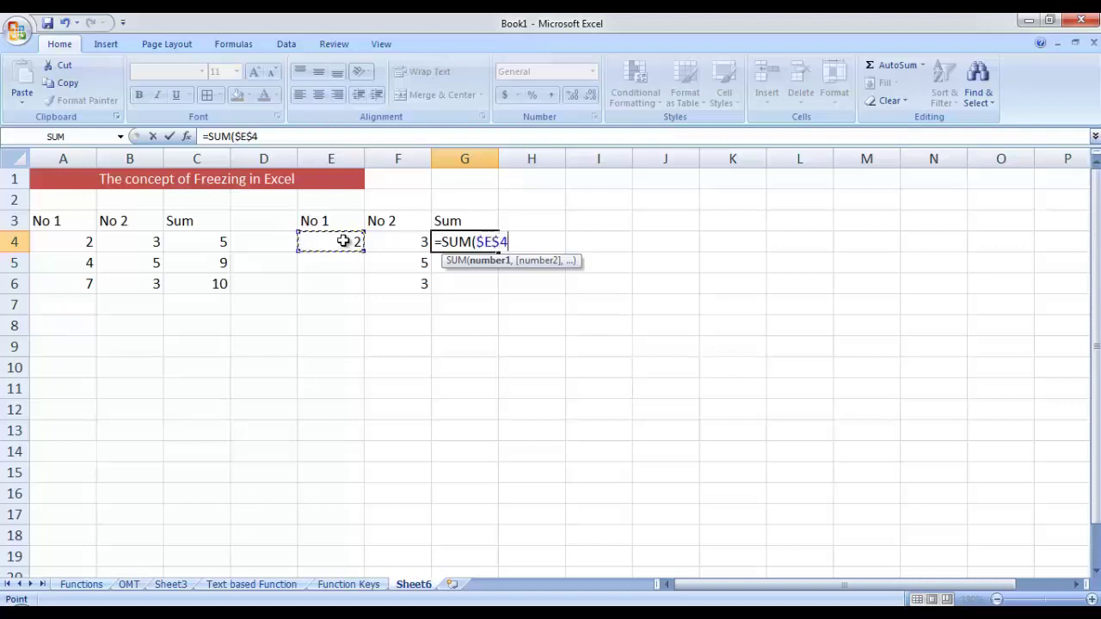
{"action": "type", "text": ","}
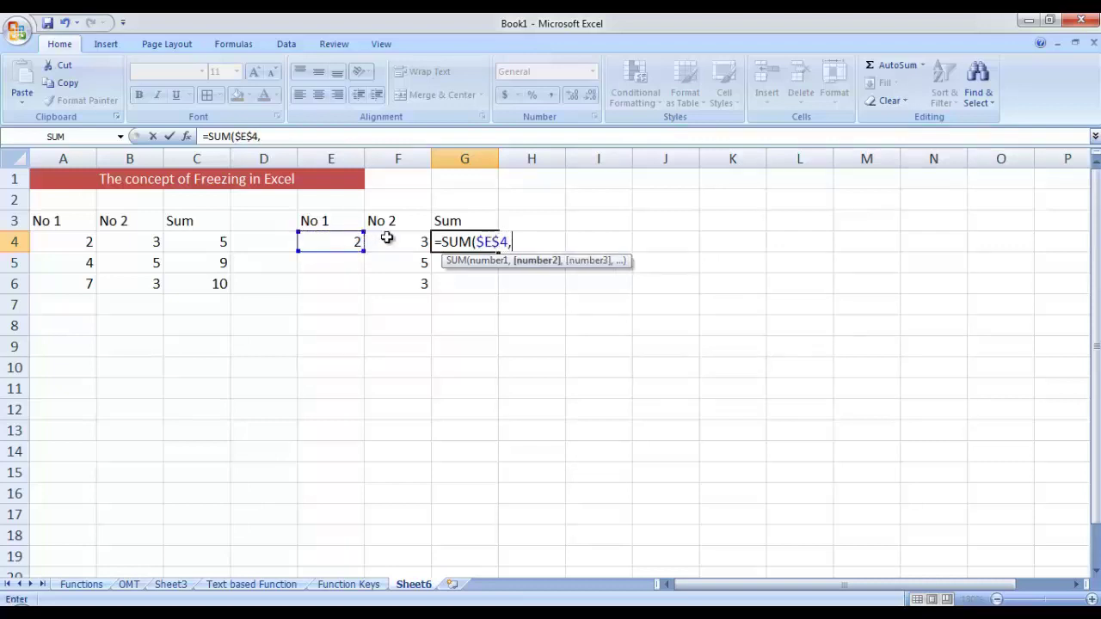
{"action": "left_click", "coordinate": [387, 239]}
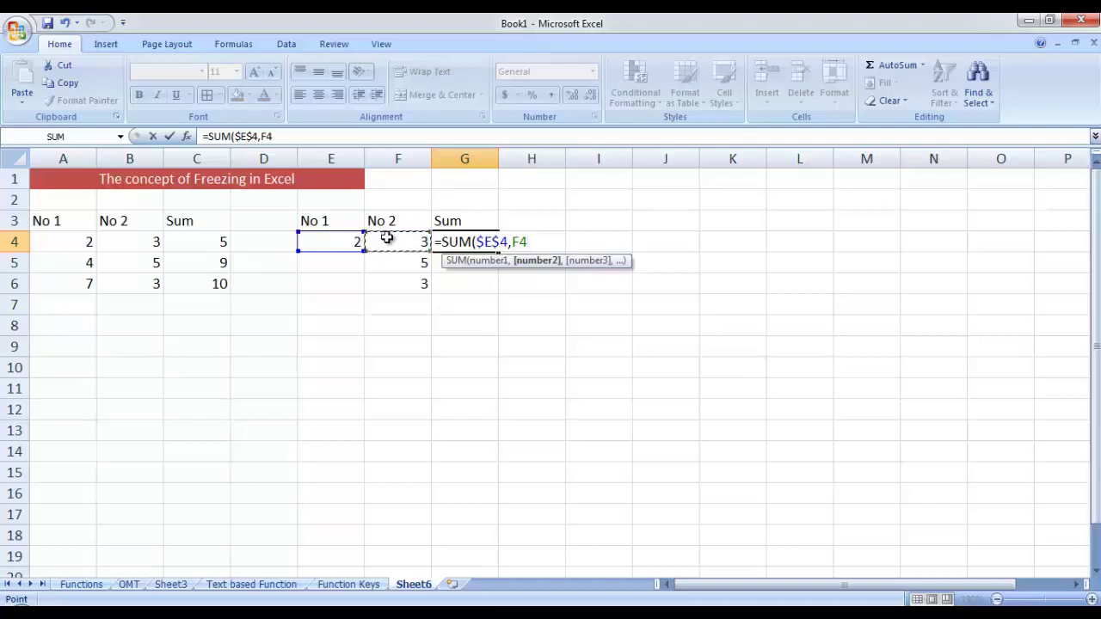
{"action": "key", "text": "Return"}
Fill the frozen-reference formula from G4 down to G6 and review the references in each Sum cell
{"action": "left_click", "coordinate": [462, 247]}
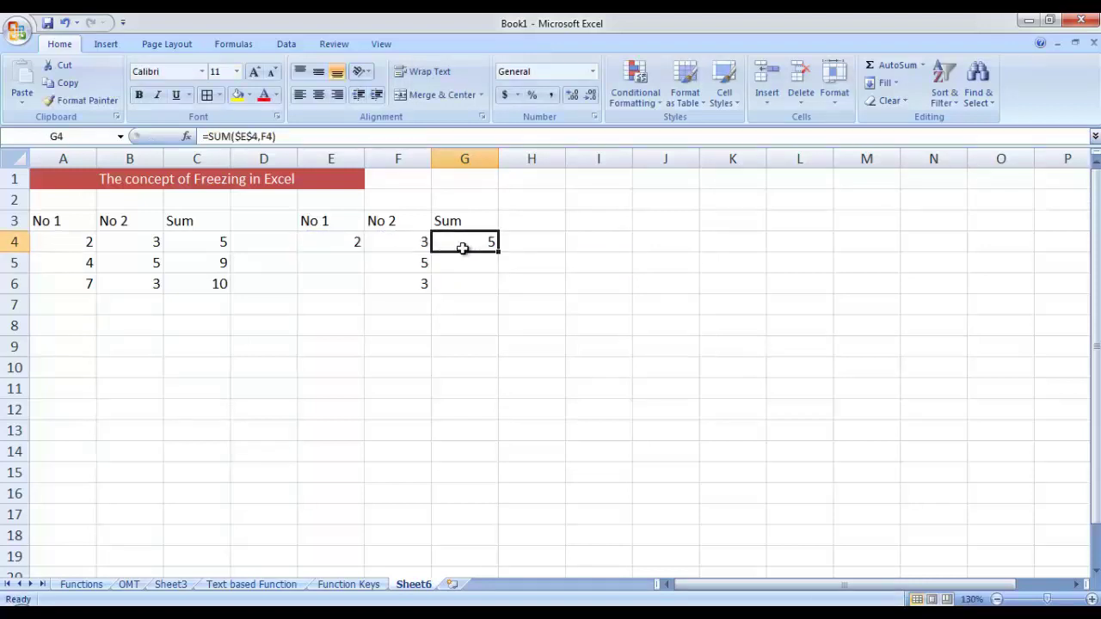
{"action": "left_click_drag", "start_coordinate": [497, 245], "coordinate": [495, 288]}
{"action": "key", "text": "ctrl+z"}
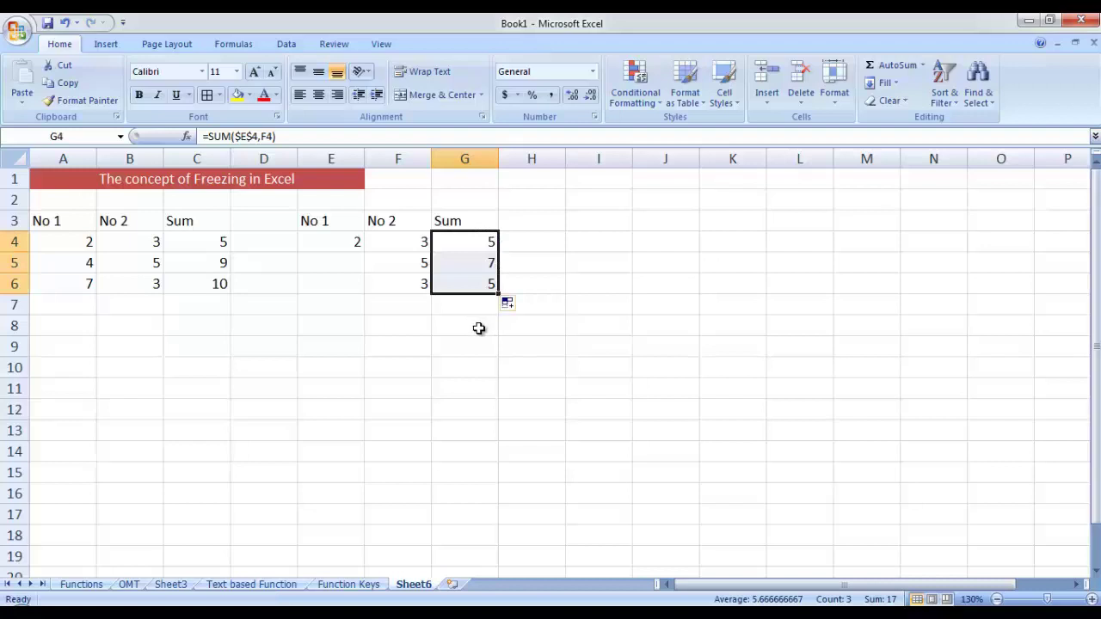
{"action": "left_click", "coordinate": [478, 242]}
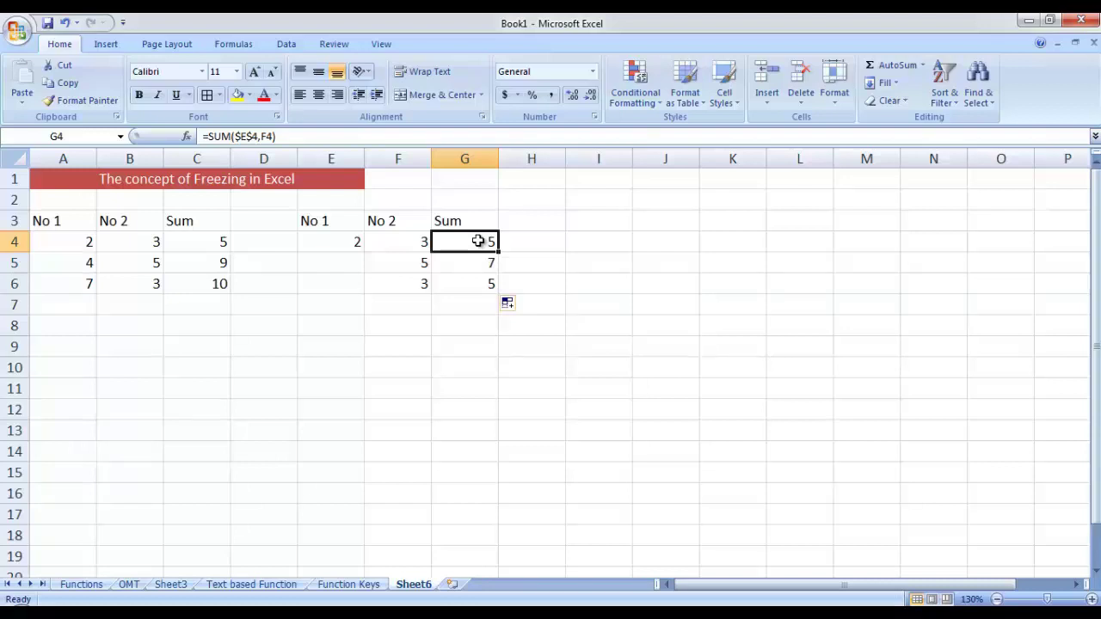
{"action": "key", "text": "Down"}
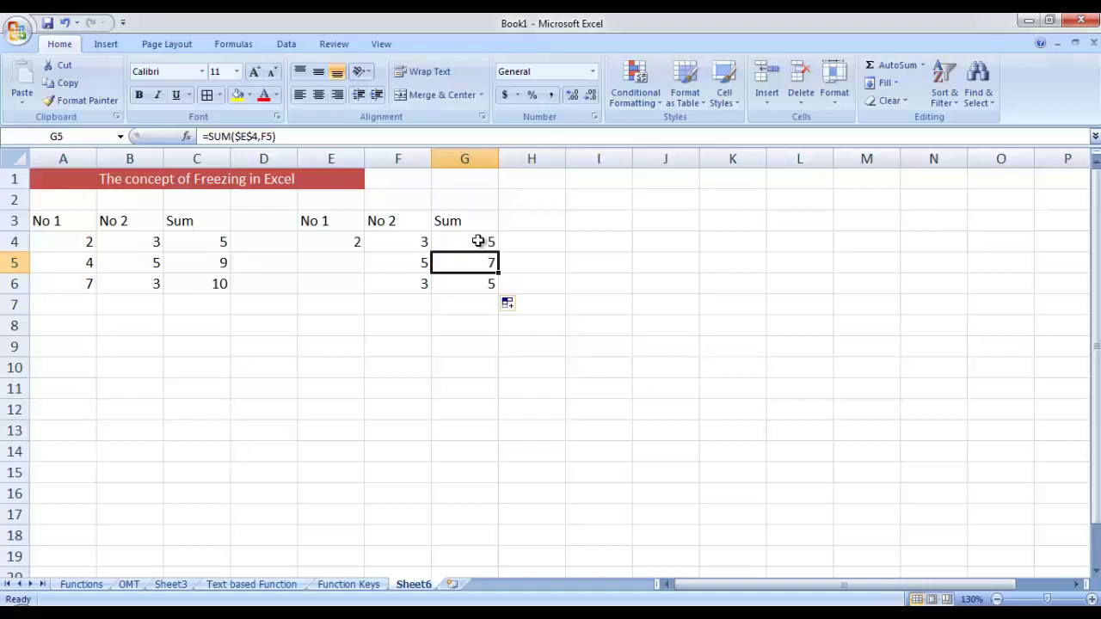
{"action": "key", "text": "Down"}
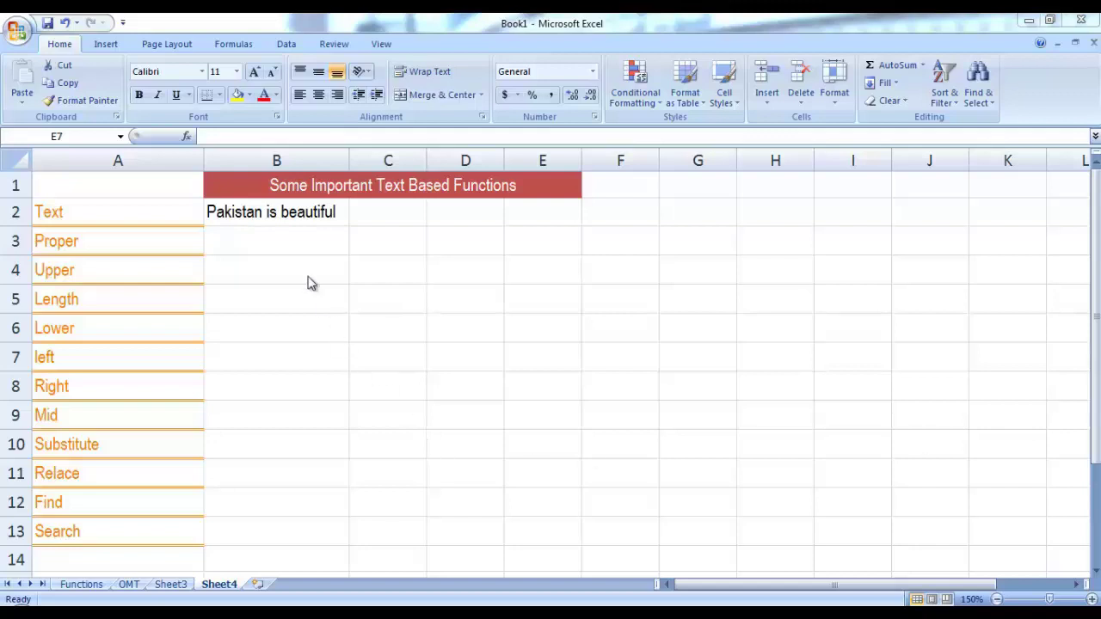
On Sheet4, enter =PROPER(B2) in cell B3 to convert the sample text to proper case
{"action": "left_click", "coordinate": [300, 245]}
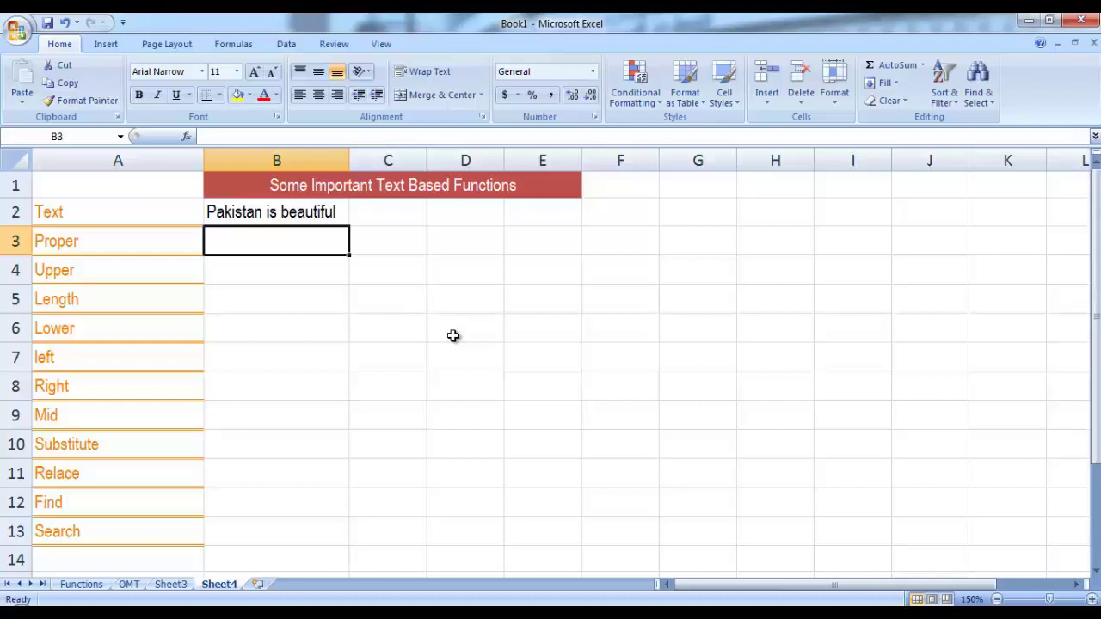
{"action": "type", "text": "=pro"}
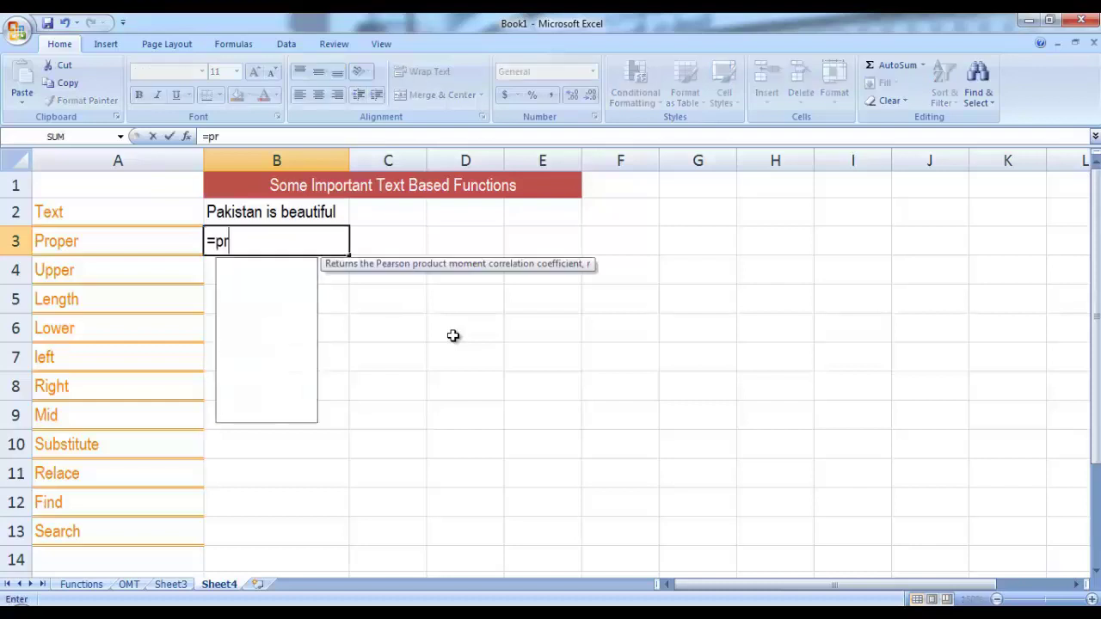
{"action": "double_click", "coordinate": [261, 295]}
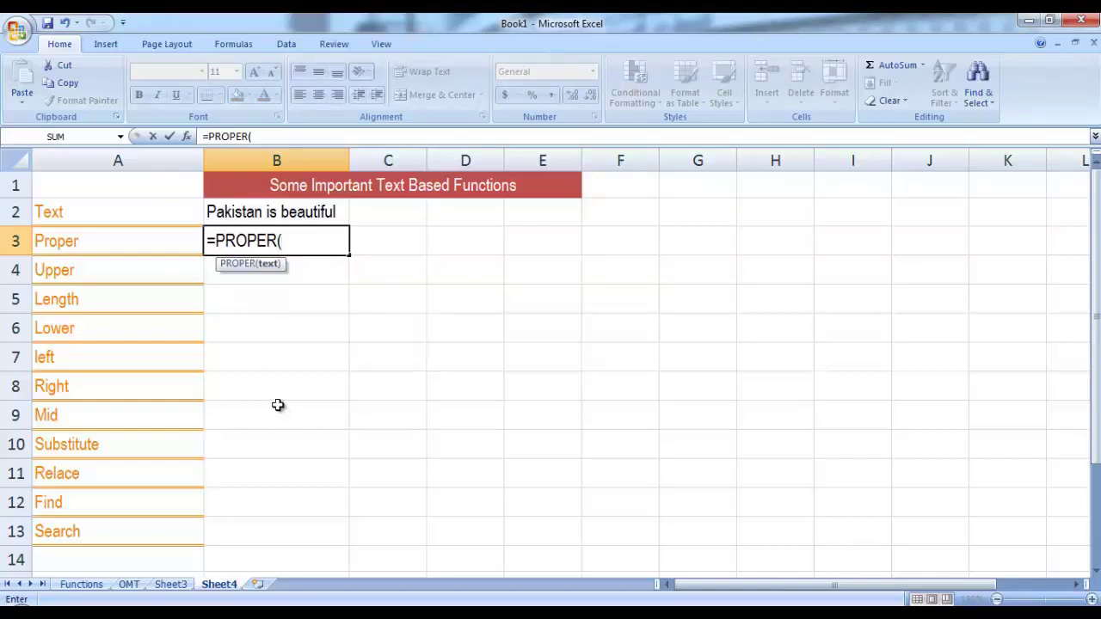
{"action": "left_click", "coordinate": [301, 216]}
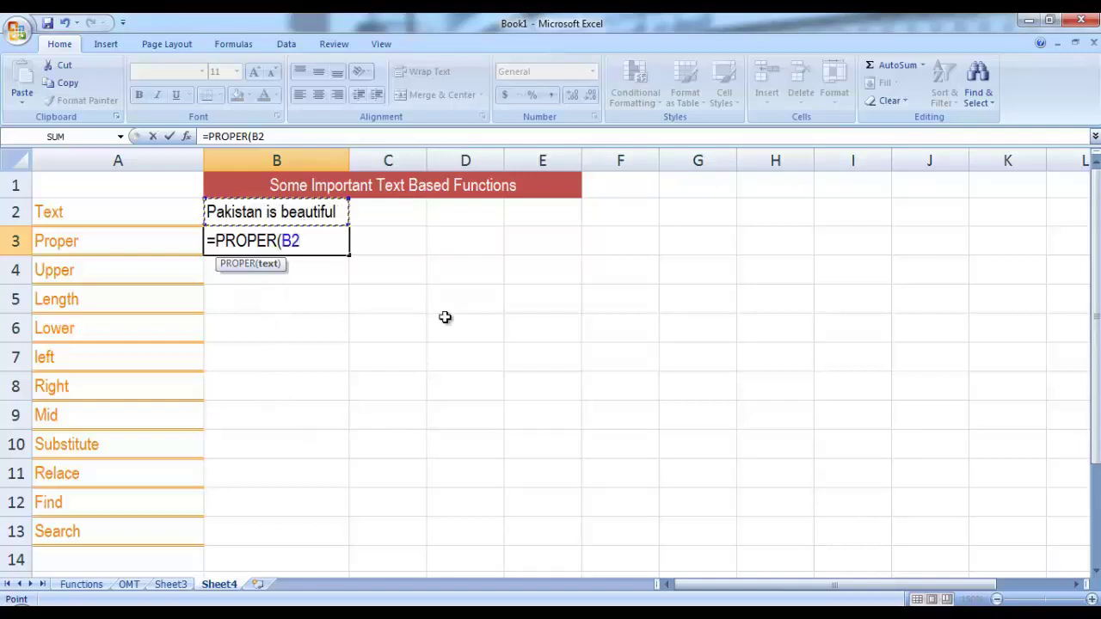
{"action": "key", "text": "Return"}
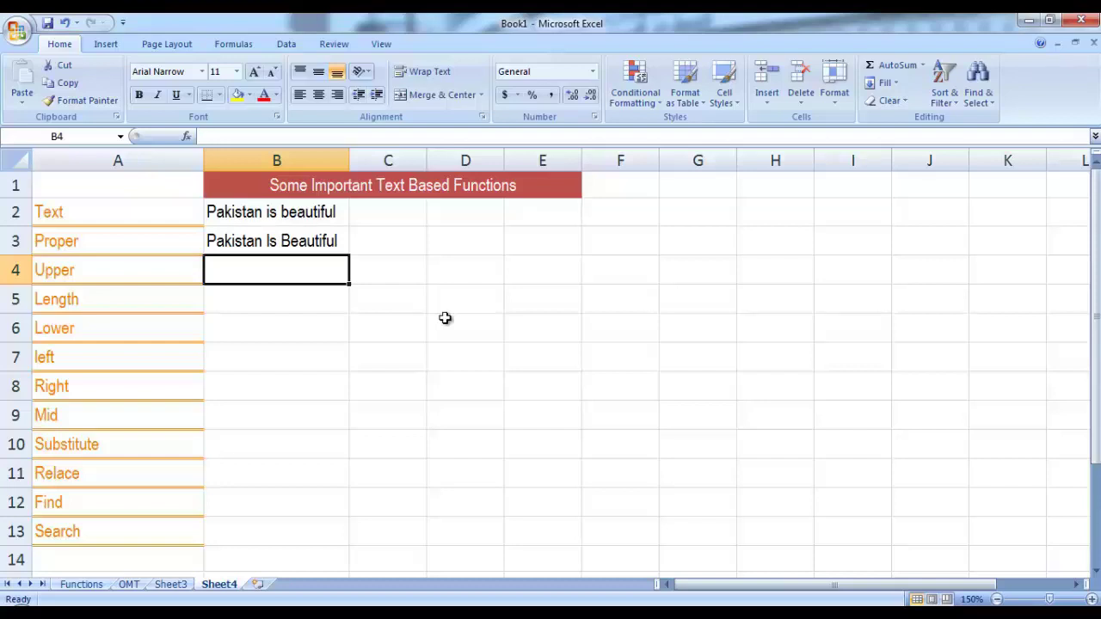
Enter =UPPER(B2) in cell B4 and widen column B enough to fit the uppercase text
{"action": "type", "text": "0"}
{"action": "key", "text": "BackSpace"}
{"action": "type", "text": "="}
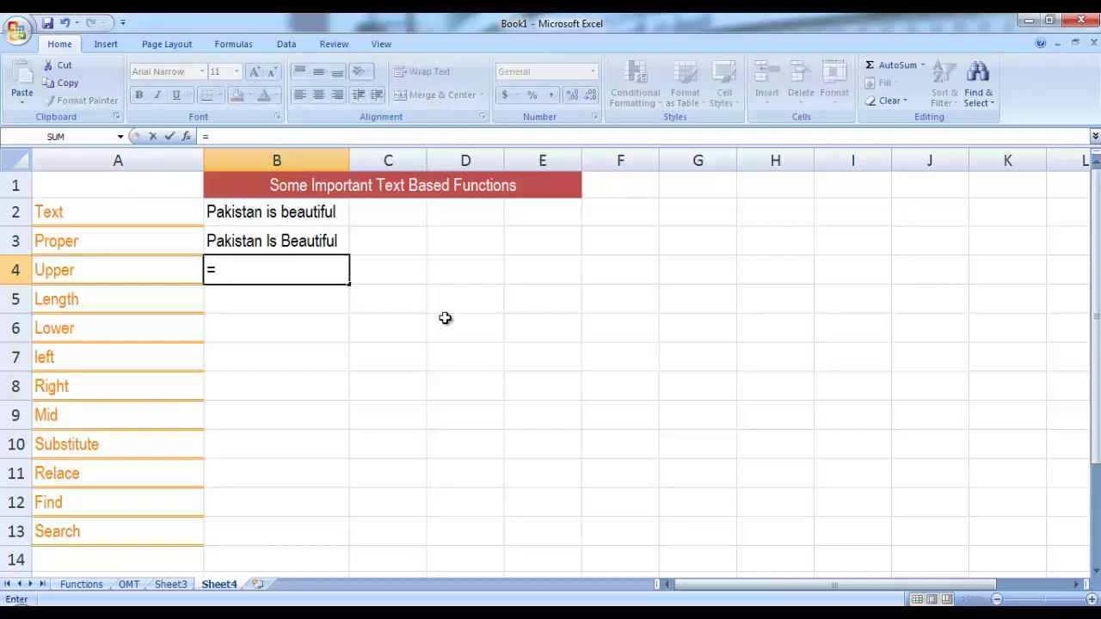
{"action": "type", "text": "upp"}
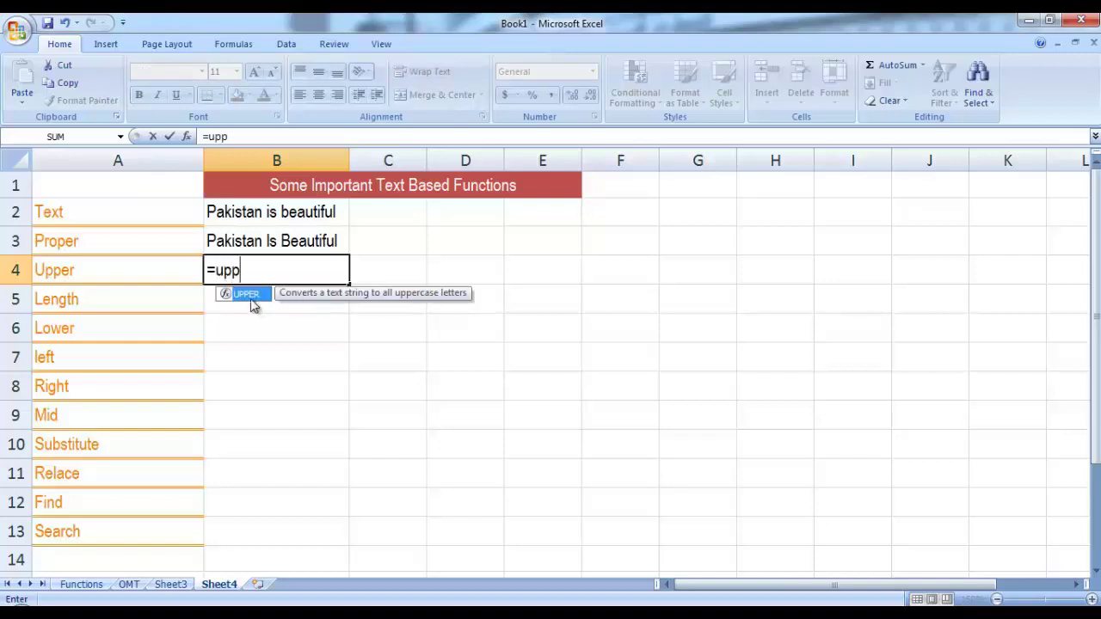
{"action": "double_click", "coordinate": [251, 301]}
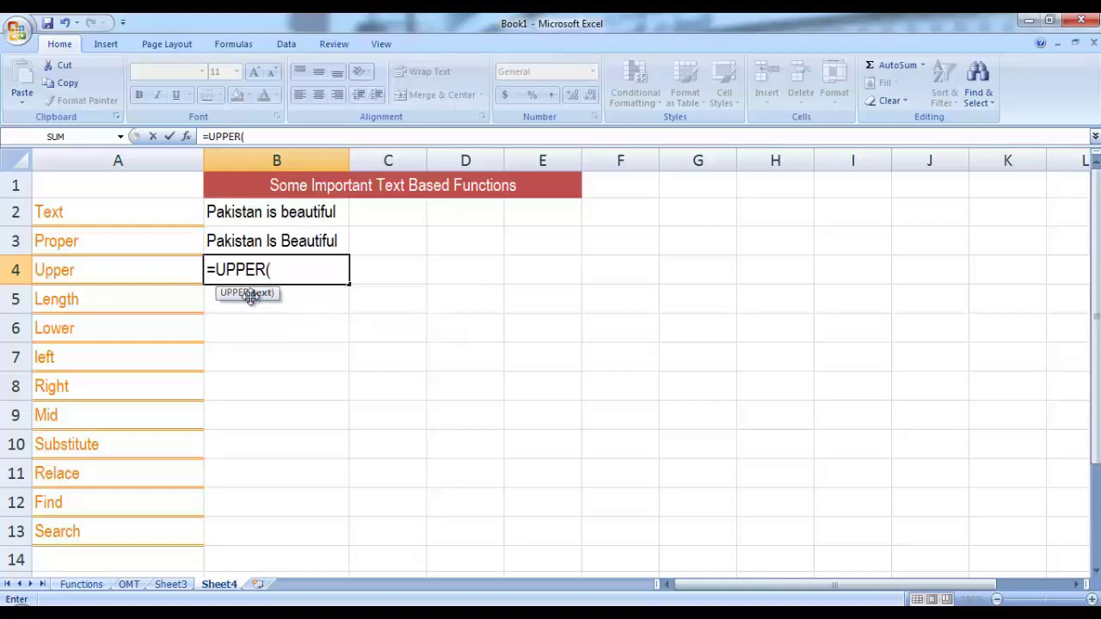
{"action": "left_click", "coordinate": [286, 216]}
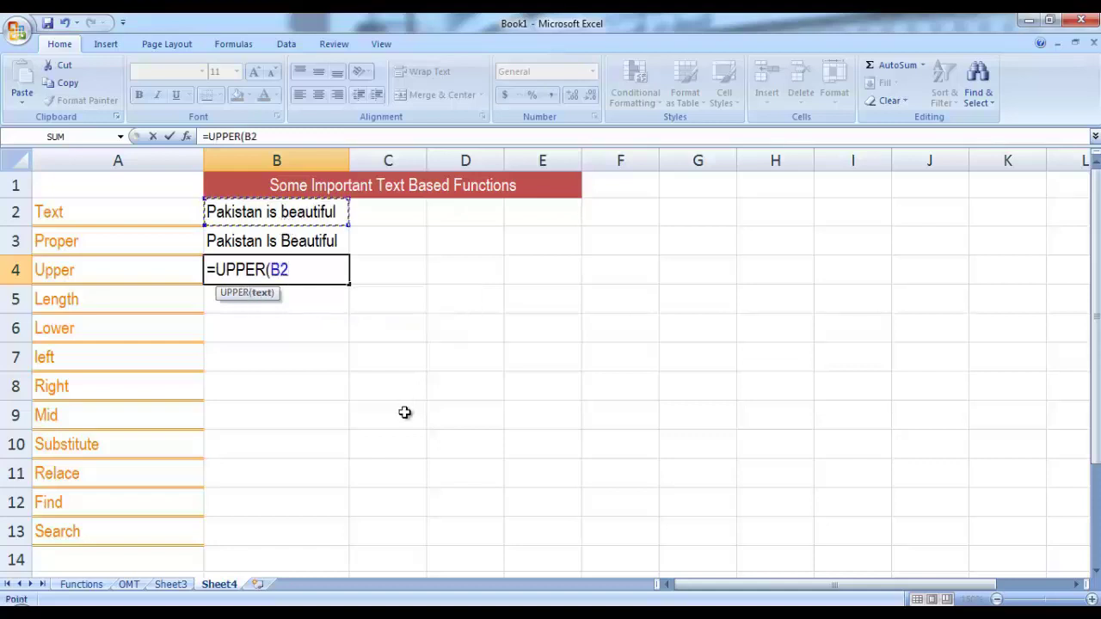
{"action": "key", "text": "Return"}
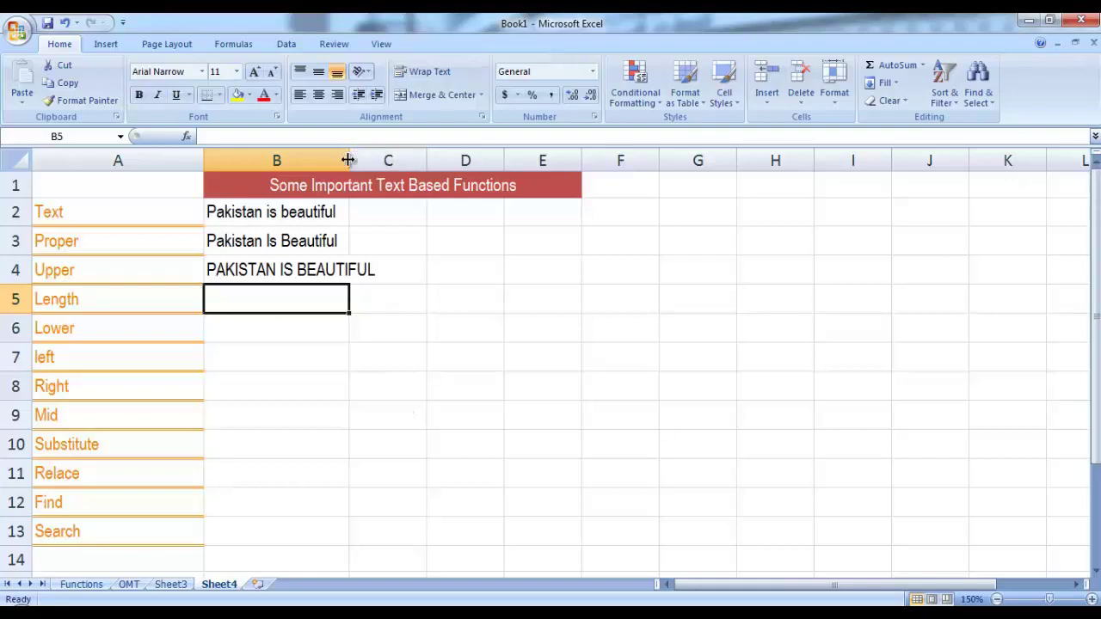
{"action": "left_click_drag", "start_coordinate": [349, 161], "coordinate": [379, 158]}
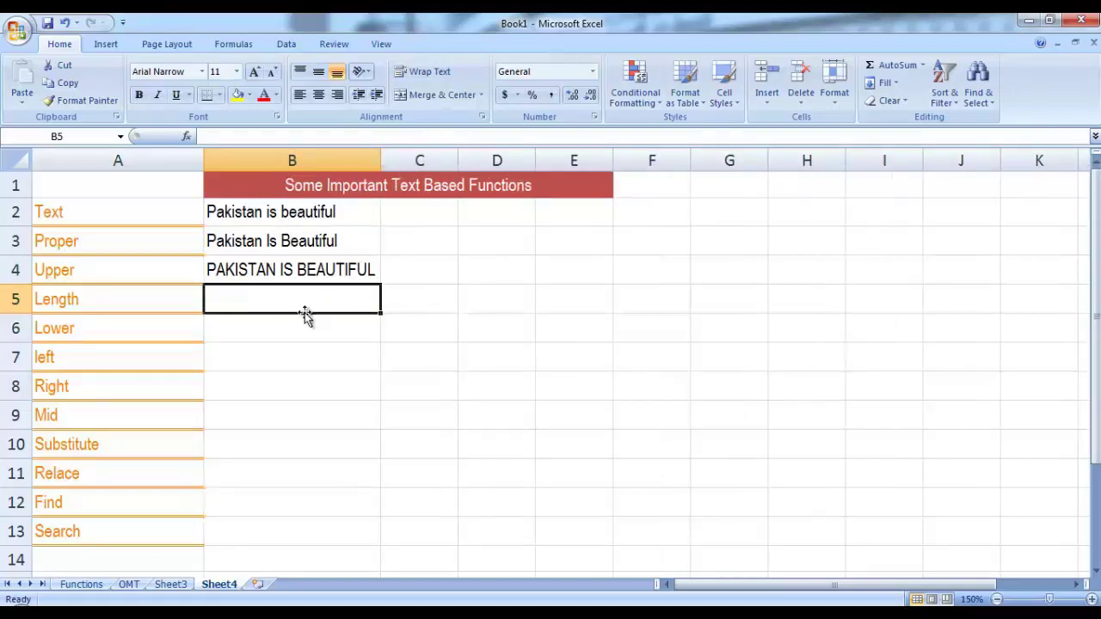
Enter =LOWER(B2) in cell B6 to convert the sample text to lowercase
{"action": "left_click", "coordinate": [225, 326]}
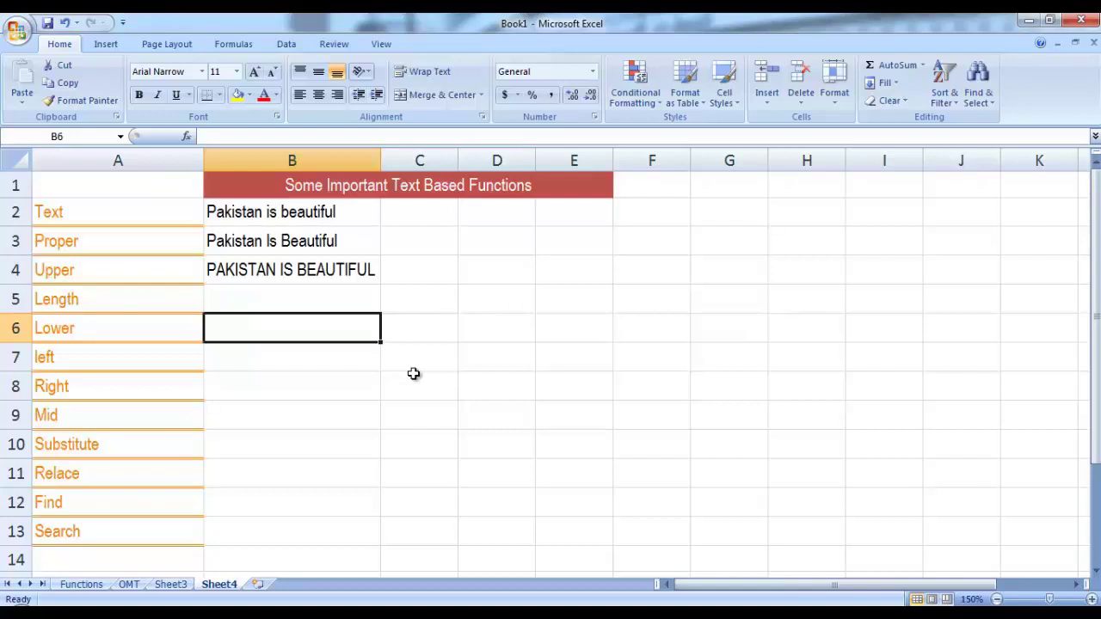
{"action": "type", "text": "=lo"}
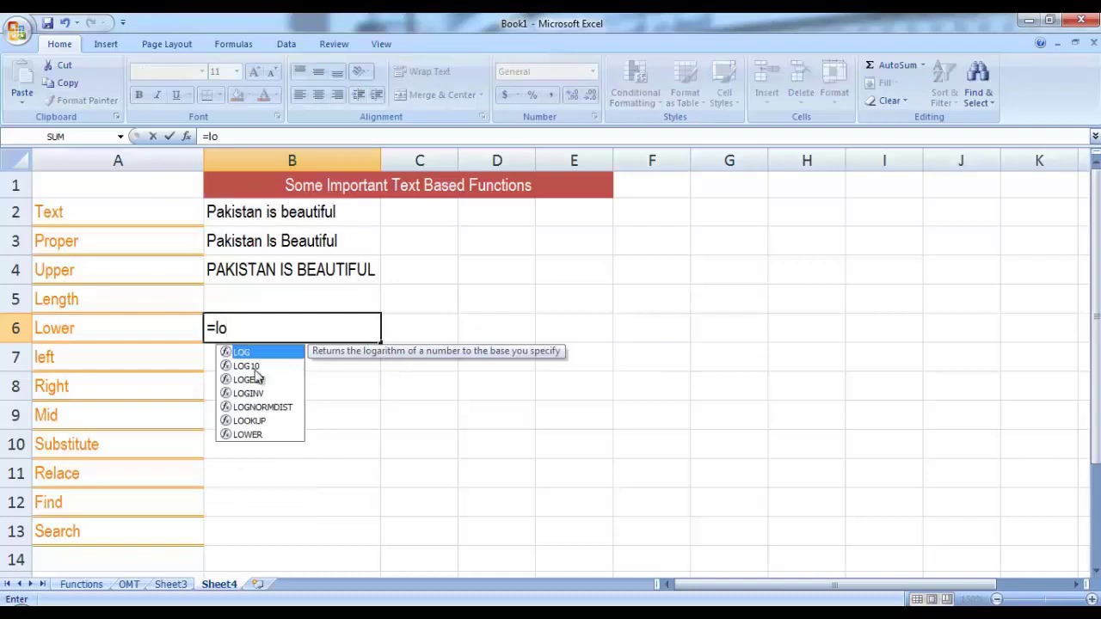
{"action": "left_click", "coordinate": [249, 445]}
{"action": "left_click", "coordinate": [293, 329]}
{"action": "double_click", "coordinate": [294, 330]}
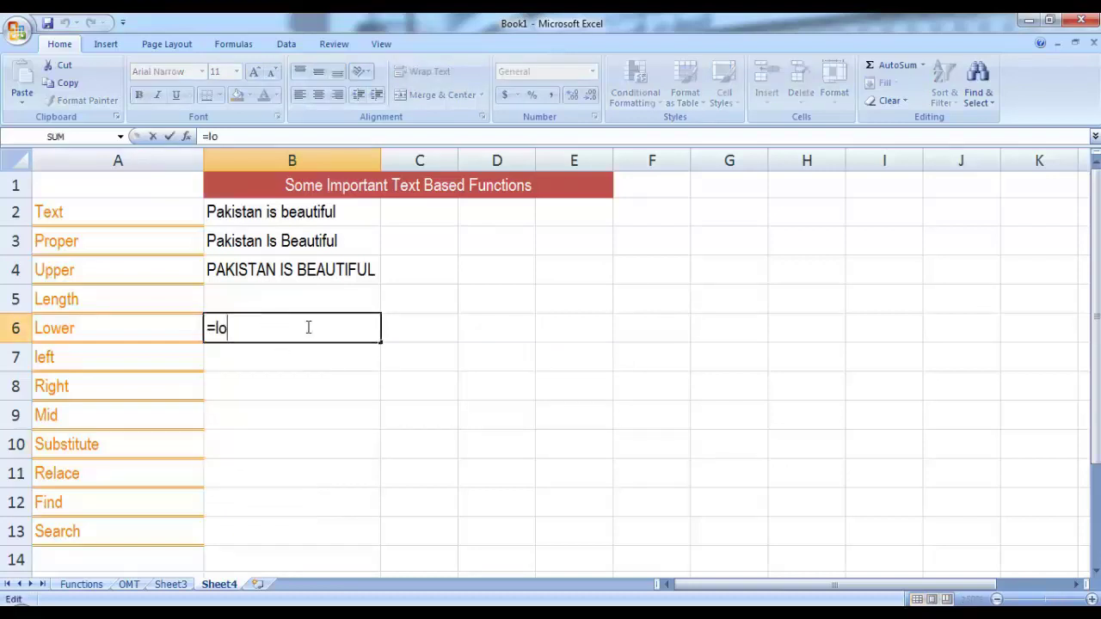
{"action": "type", "text": "w"}
{"action": "double_click", "coordinate": [249, 354]}
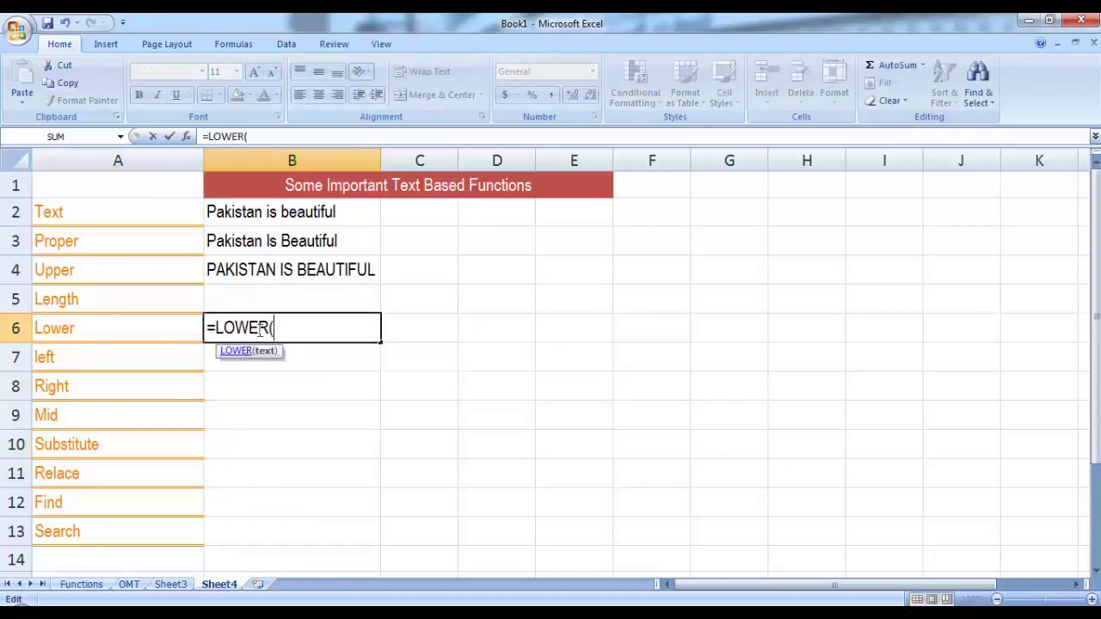
{"action": "left_click", "coordinate": [277, 216]}
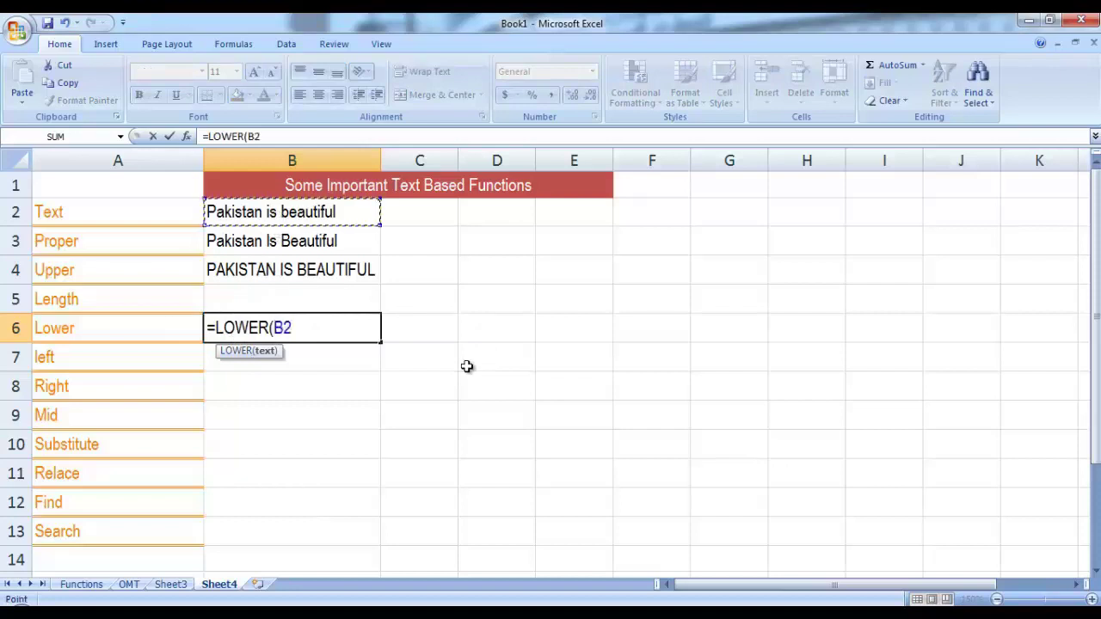
{"action": "key", "text": "Return"}
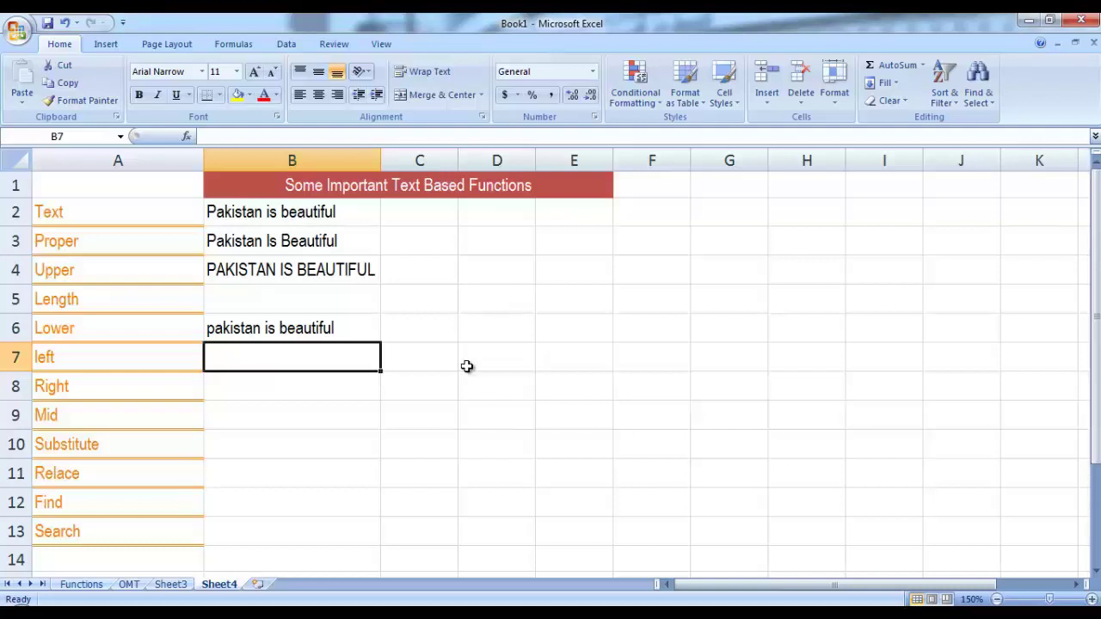
Enter =LEN(B2) in cell B5 to count the characters in the sample text
{"action": "left_click", "coordinate": [312, 310]}
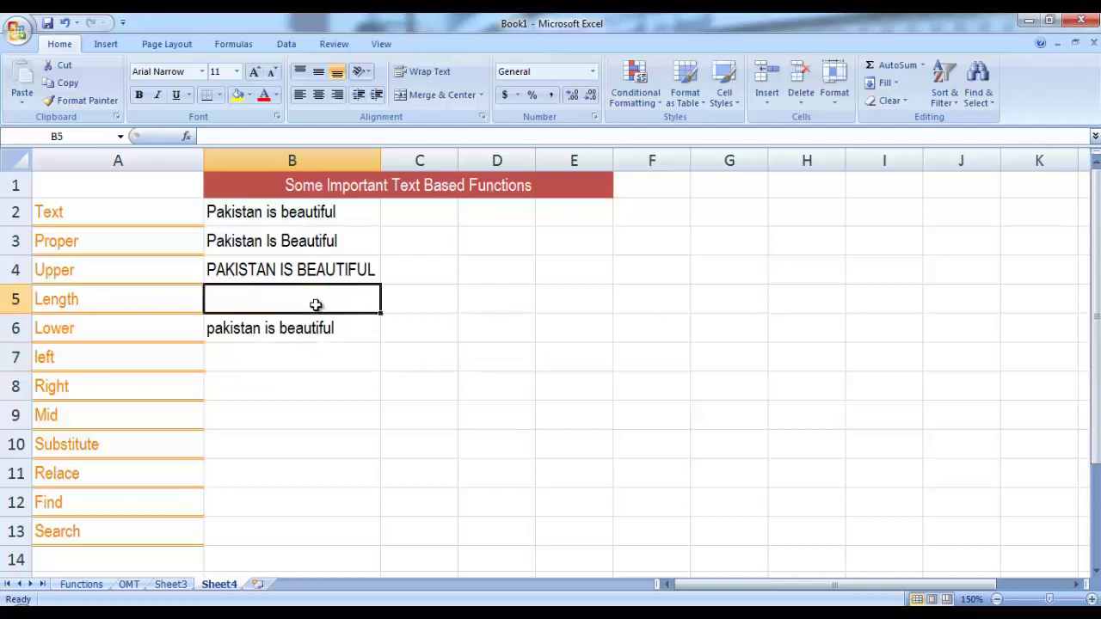
{"action": "type", "text": "=len"}
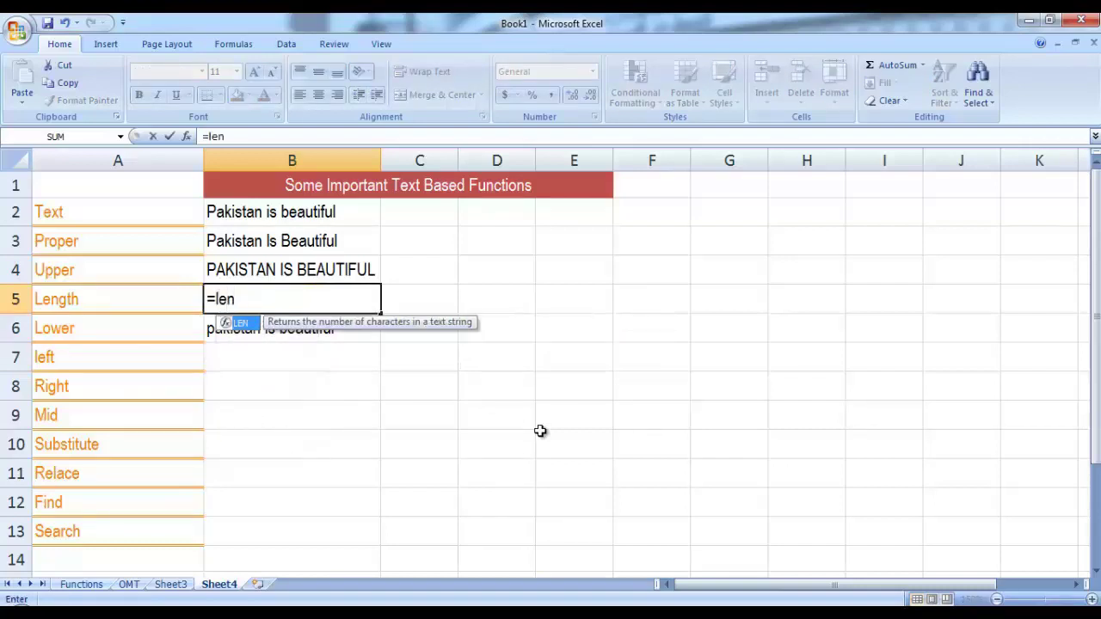
{"action": "double_click", "coordinate": [246, 322]}
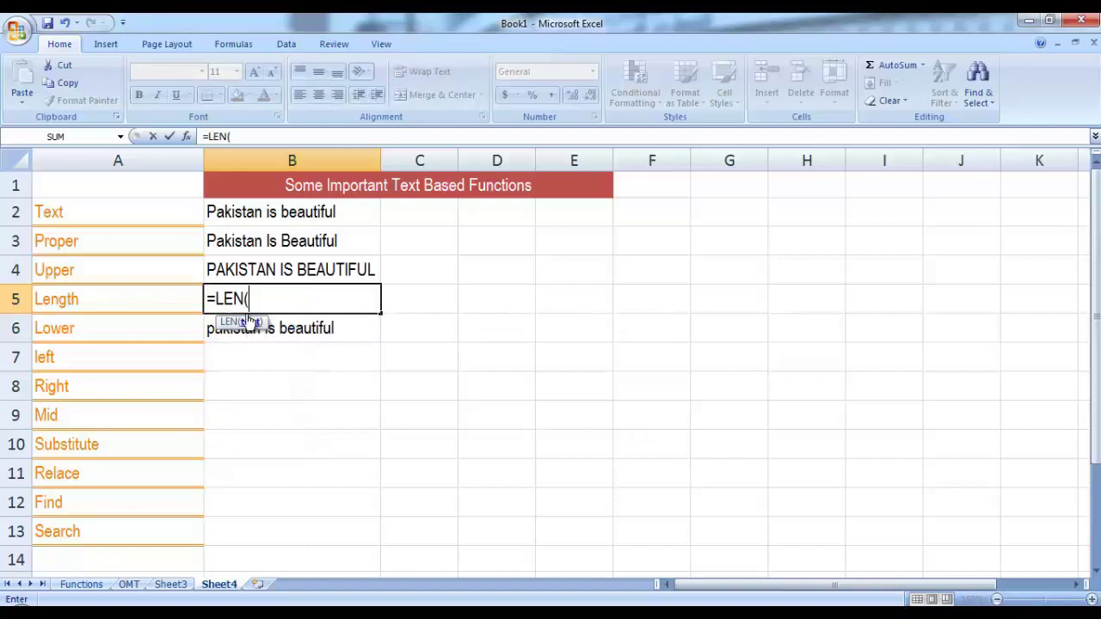
{"action": "left_click", "coordinate": [268, 220]}
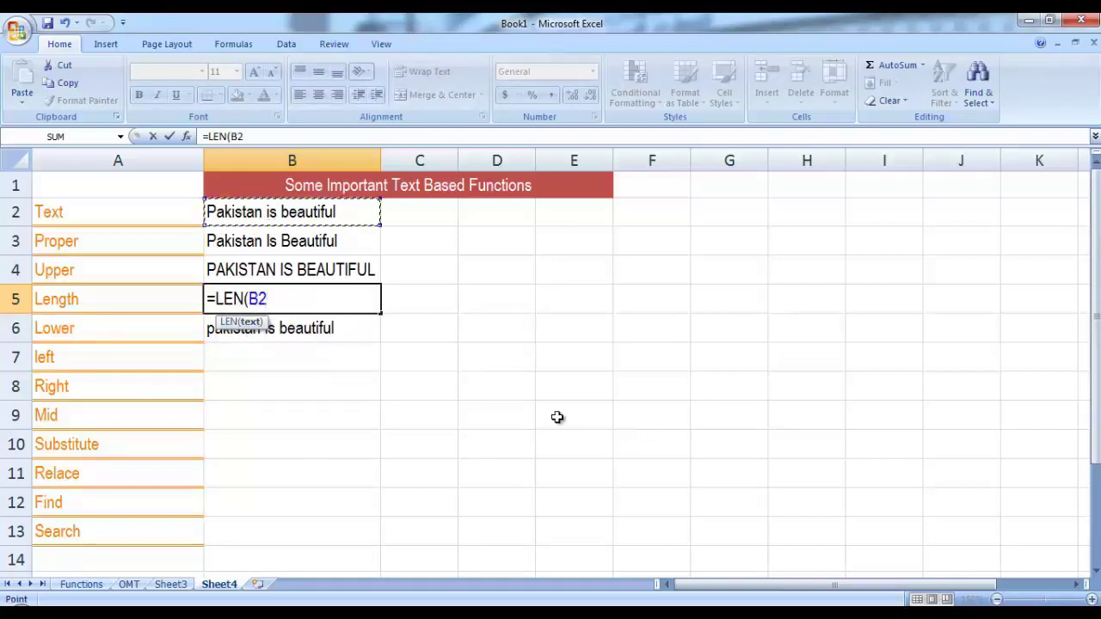
{"action": "key", "text": "Return"}
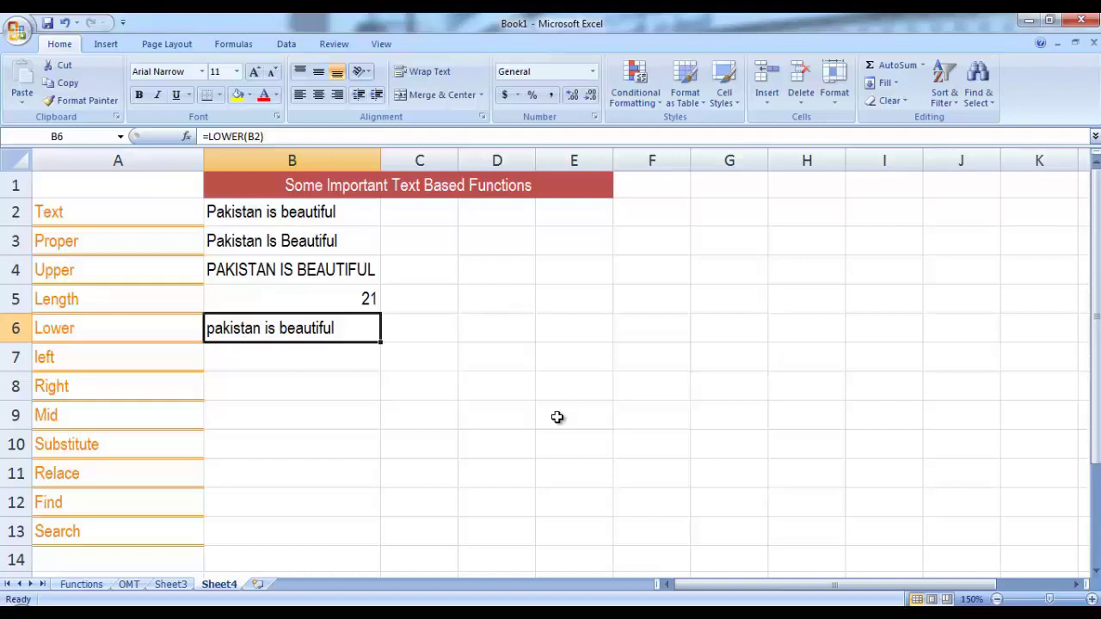
Enter =LEFT(B2) in cell B7 to extract the first character of the sample text
{"action": "left_click", "coordinate": [334, 368]}
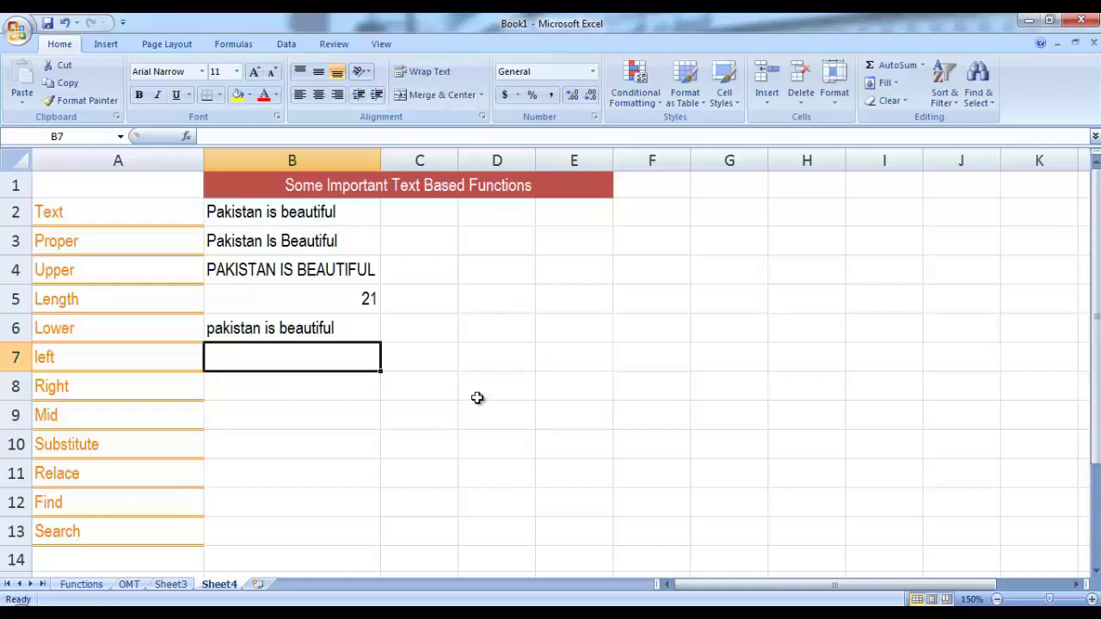
{"action": "type", "text": "=lef"}
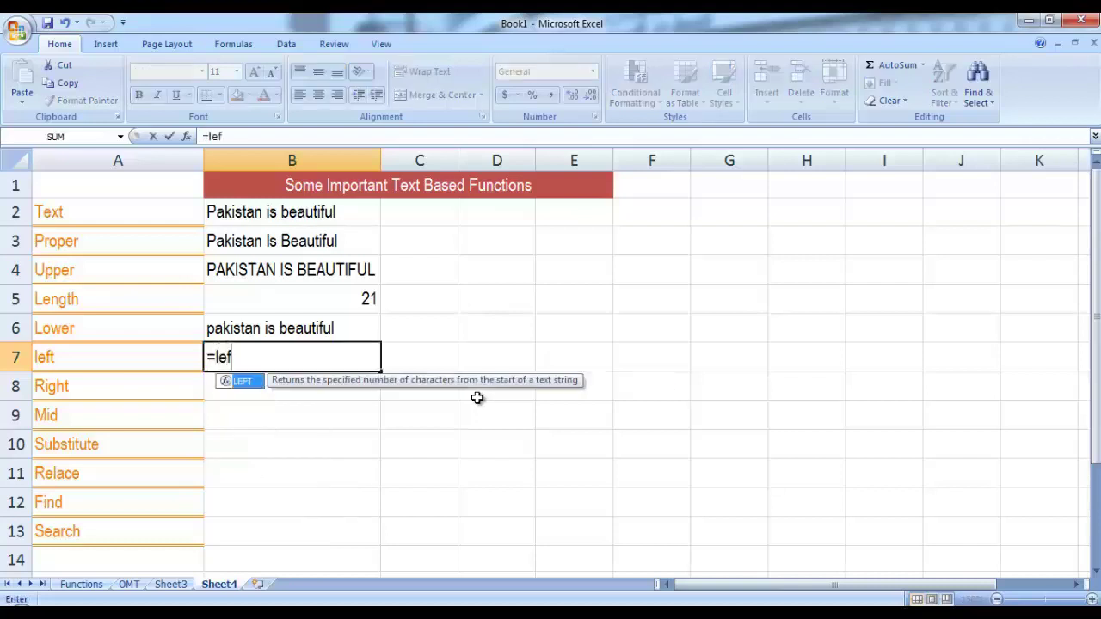
{"action": "double_click", "coordinate": [247, 384]}
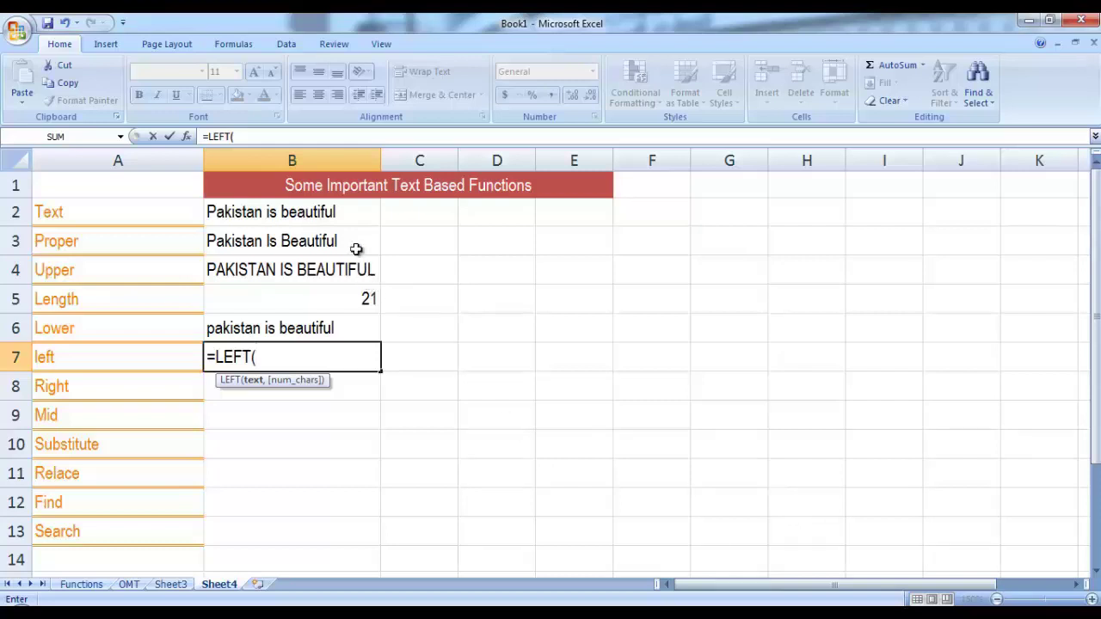
{"action": "left_click", "coordinate": [351, 214]}
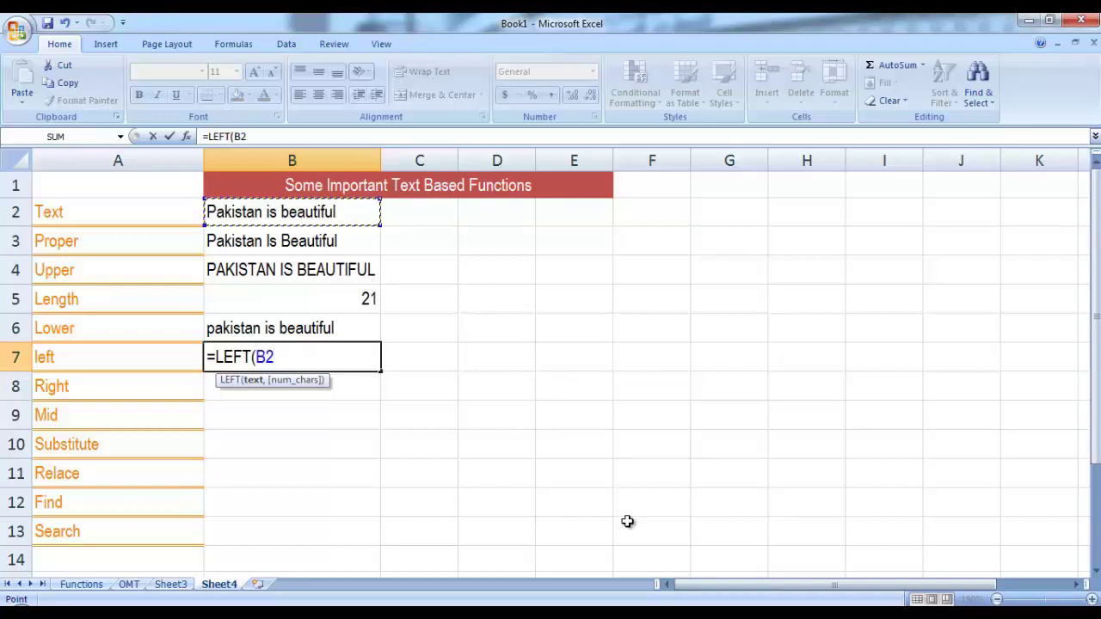
{"action": "key", "text": "Return"}
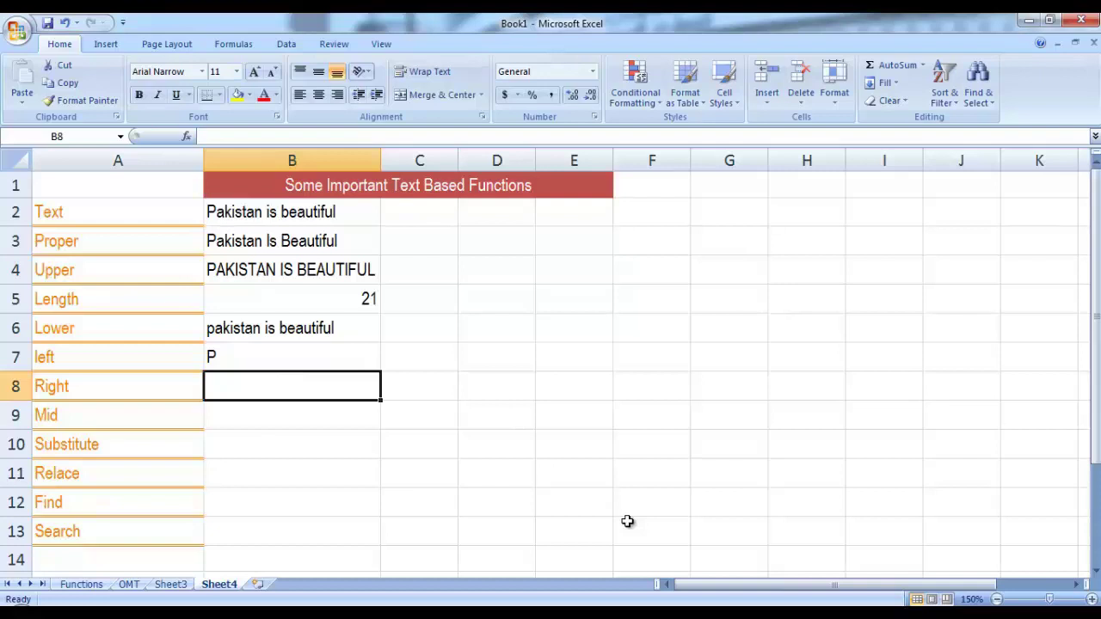
Enter =RIGHT(B2) in cell B8 to extract the last character of the sample text
{"action": "type", "text": "=ri"}
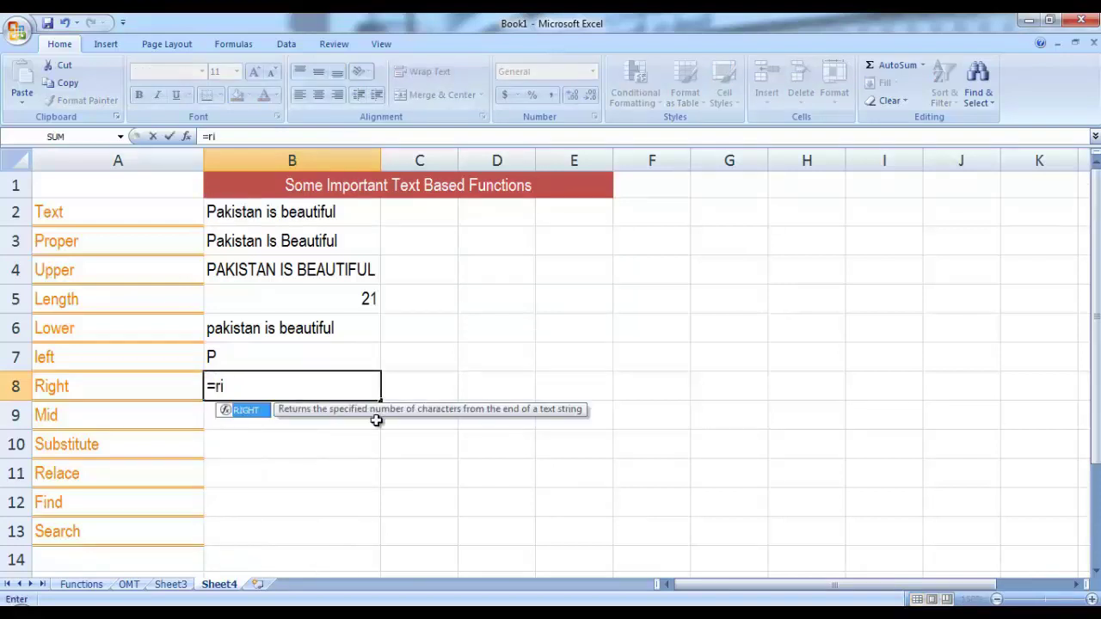
{"action": "double_click", "coordinate": [258, 411]}
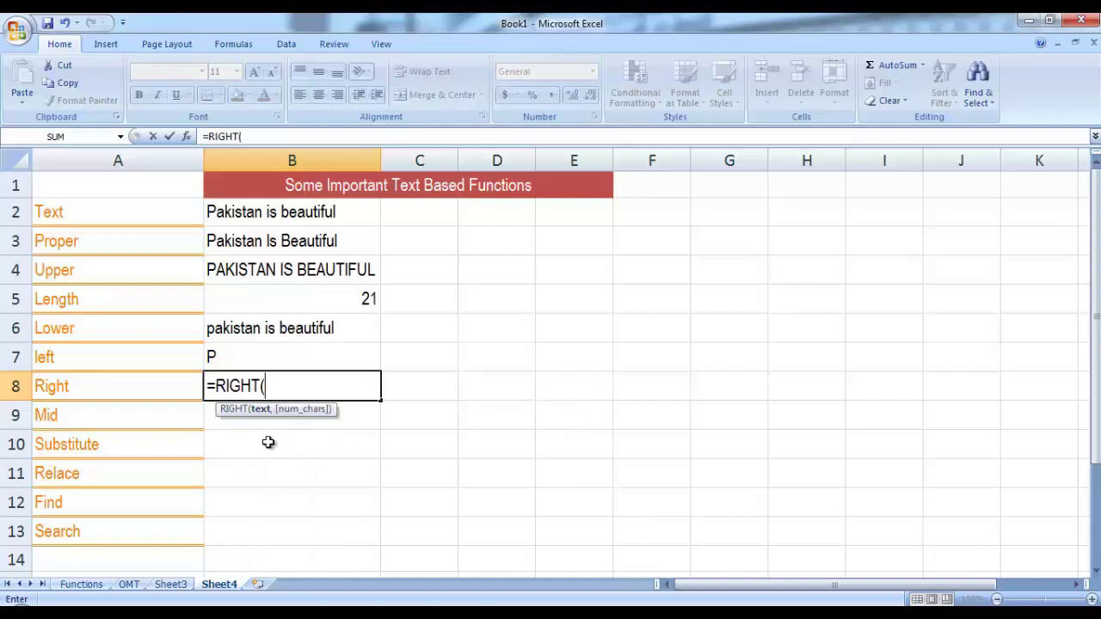
{"action": "left_click", "coordinate": [316, 215]}
{"action": "key", "text": "Return"}
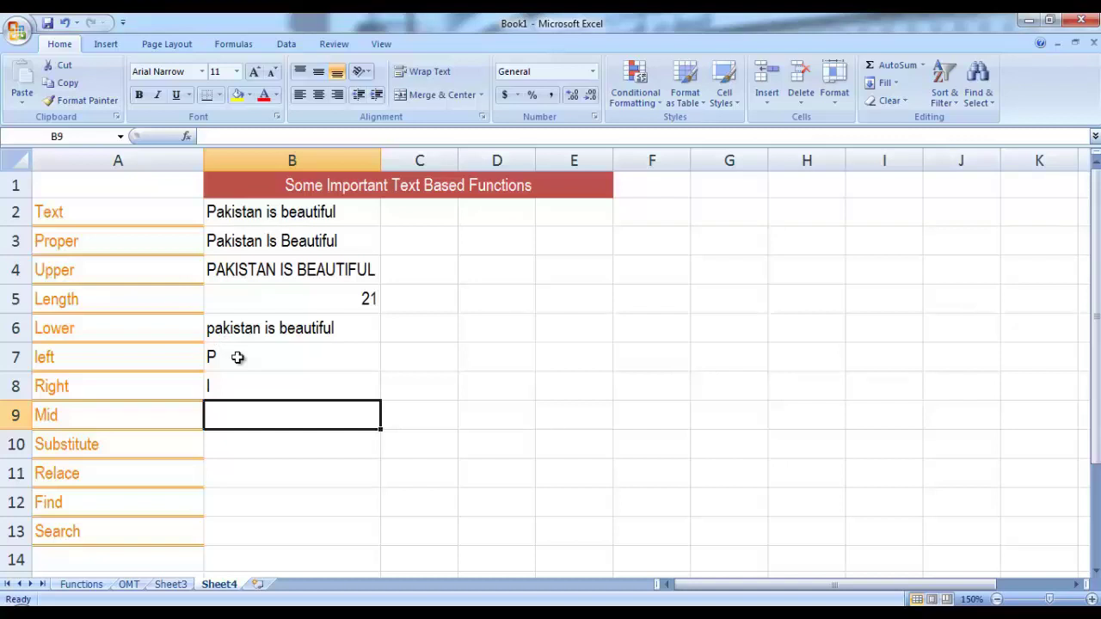
Change the LEFT formula in B7 to =LEFT(B2,3) so it extracts the first three characters
{"action": "left_click", "coordinate": [321, 347]}
{"action": "double_click", "coordinate": [318, 347]}
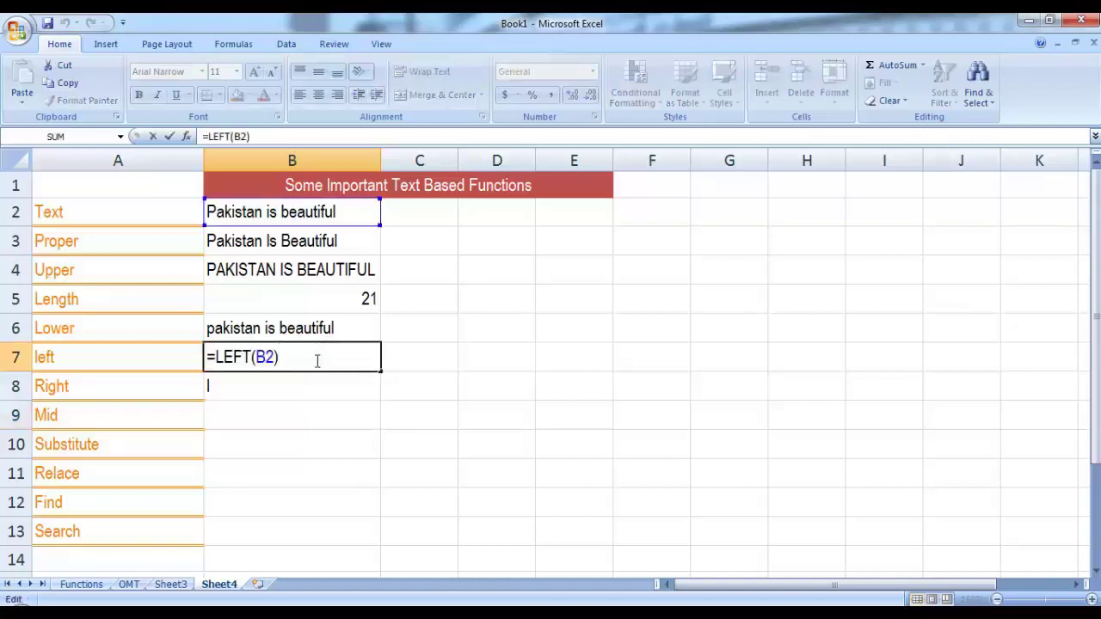
{"action": "key", "text": "BackSpace"}
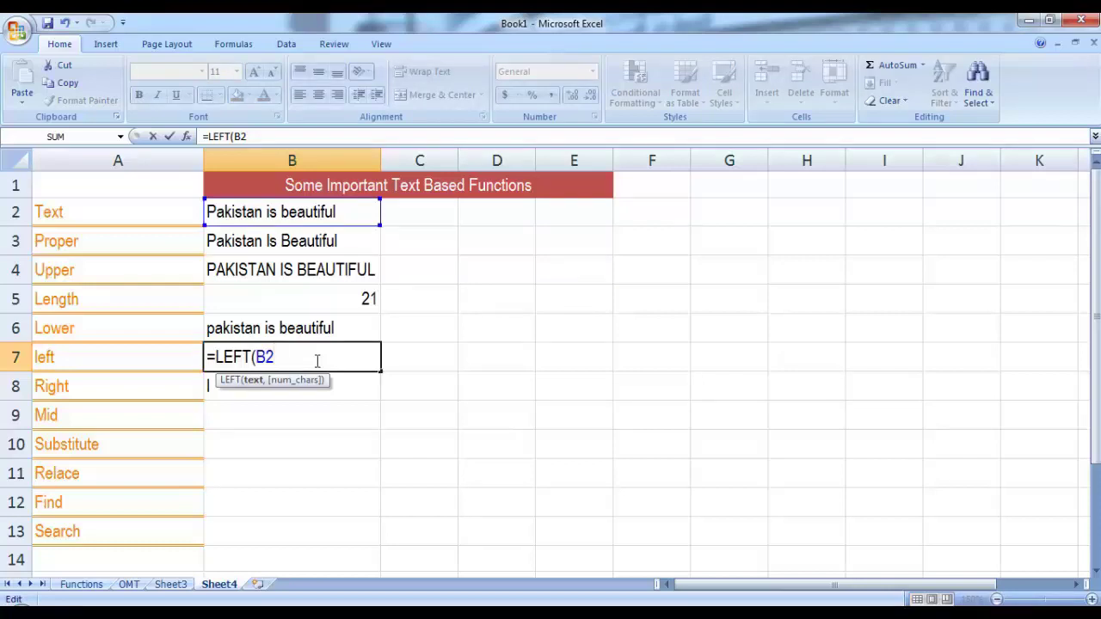
{"action": "type", "text": ",3"}
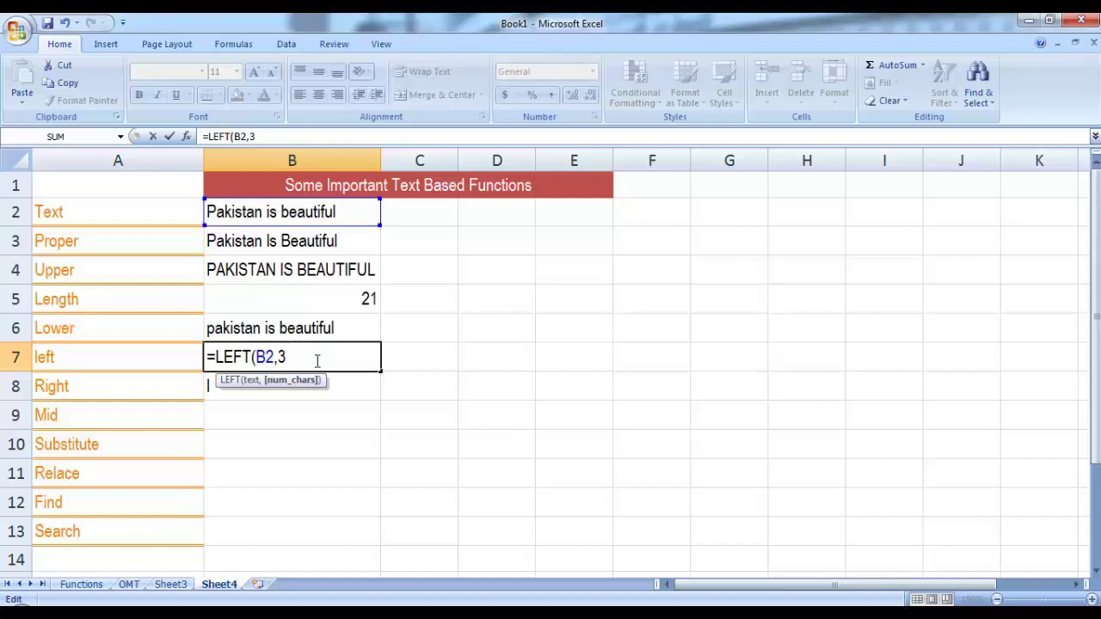
{"action": "type", "text": "_"}
{"action": "key", "text": "Return"}
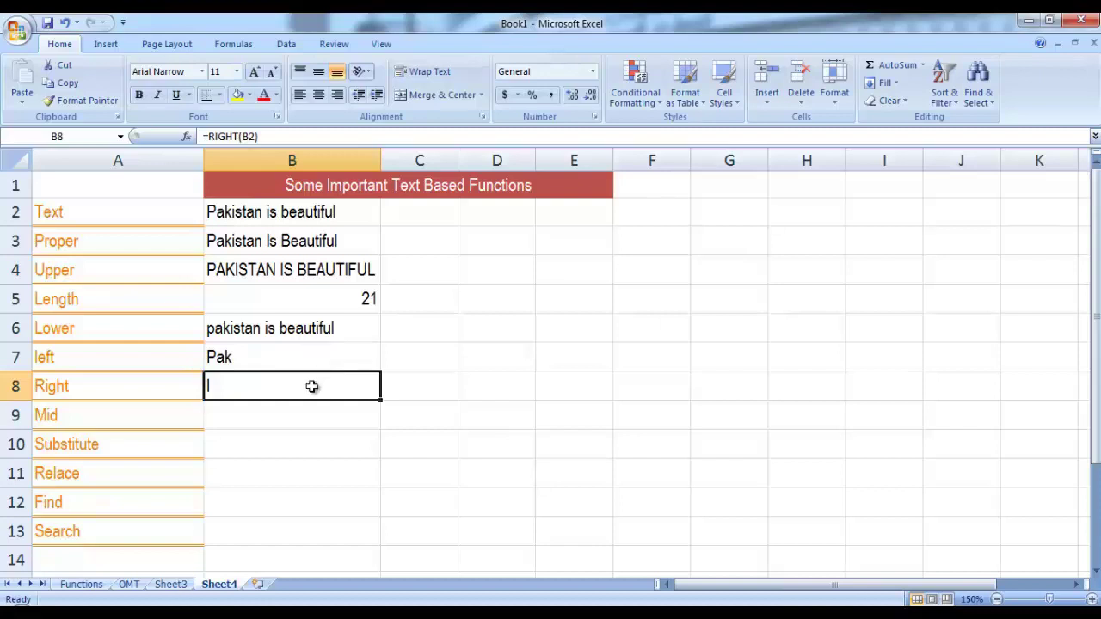
Change the RIGHT formula in B8 to =RIGHT(B2,5) so it extracts the last five characters
{"action": "double_click", "coordinate": [319, 387]}
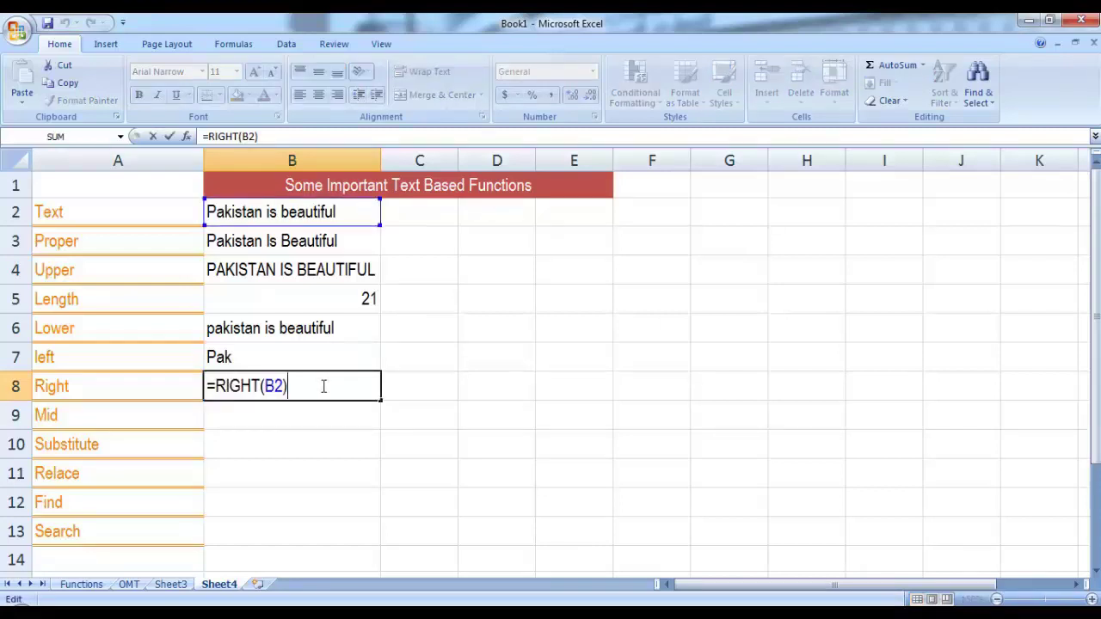
{"action": "key", "text": "BackSpace"}
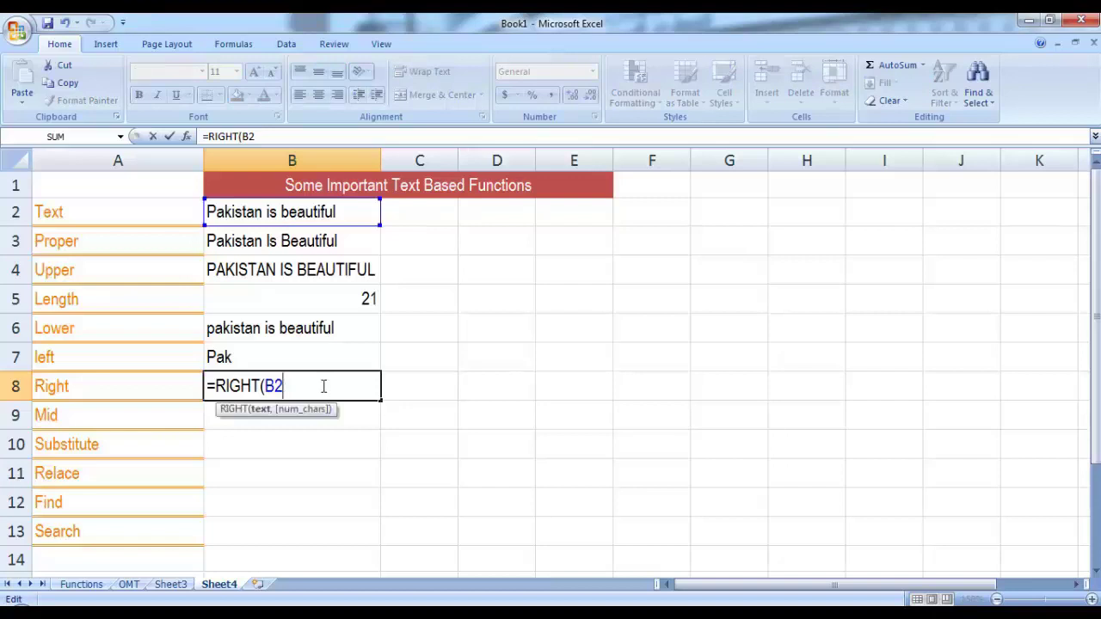
{"action": "type", "text": ","}
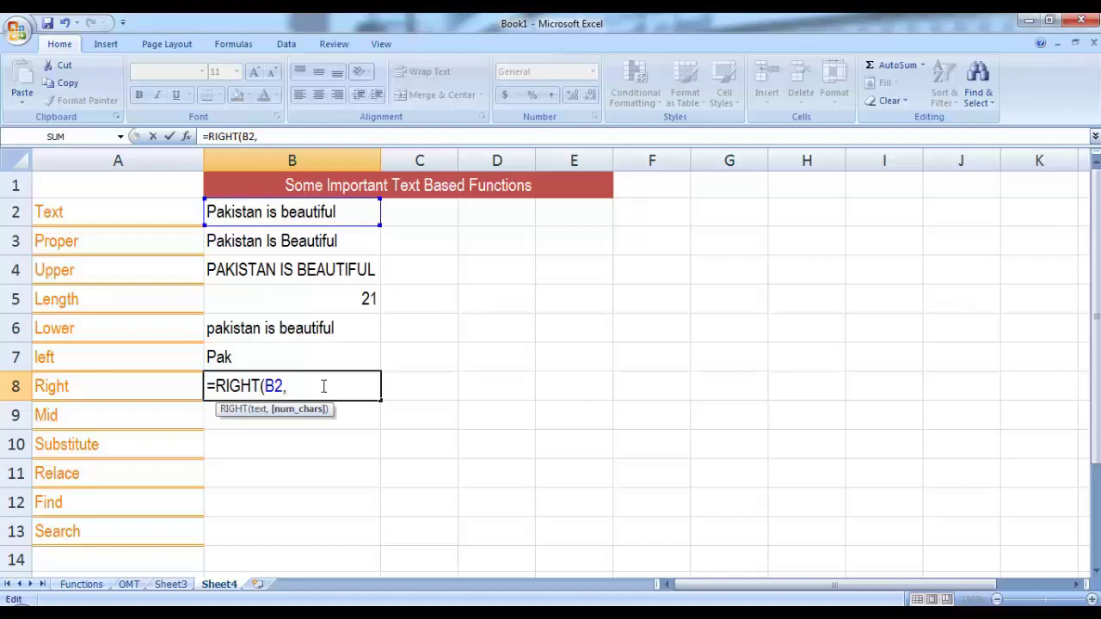
{"action": "type", "text": "5)"}
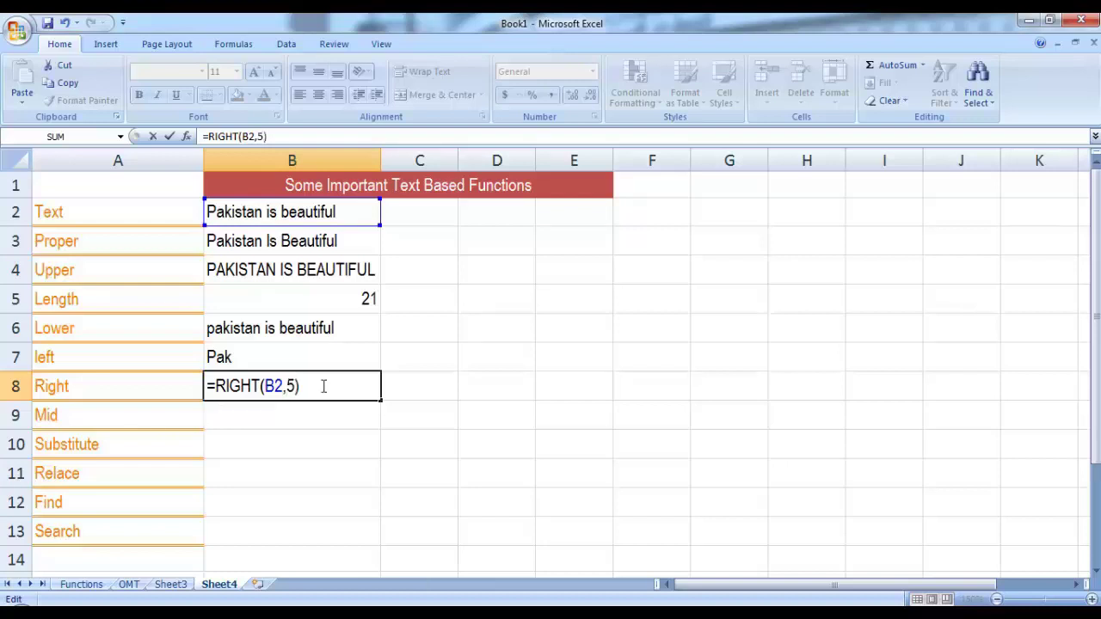
{"action": "key", "text": "Return"}
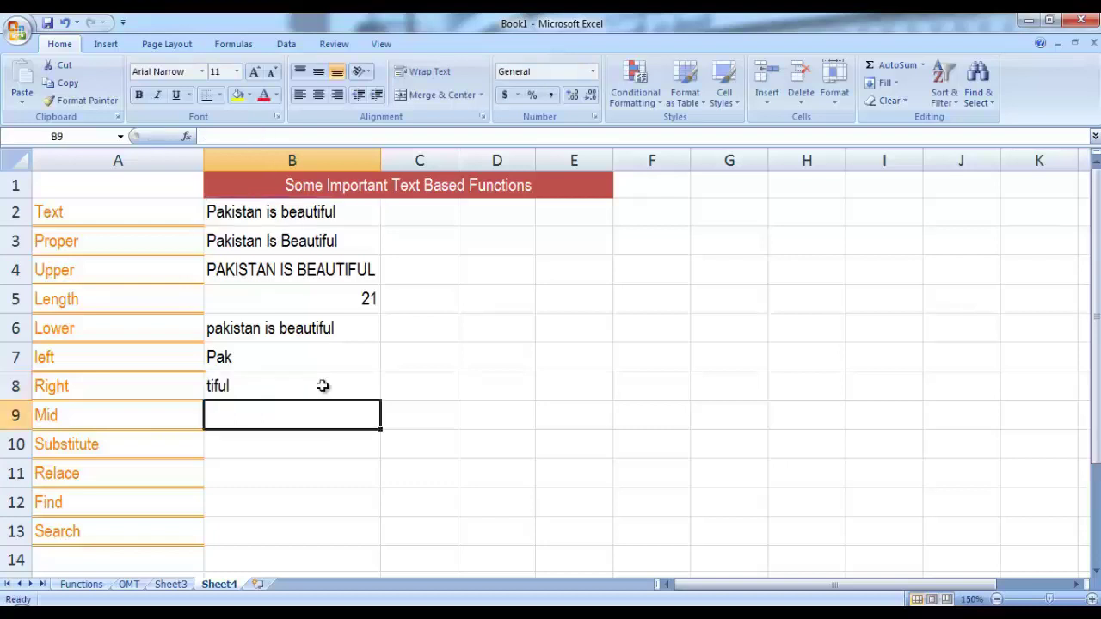
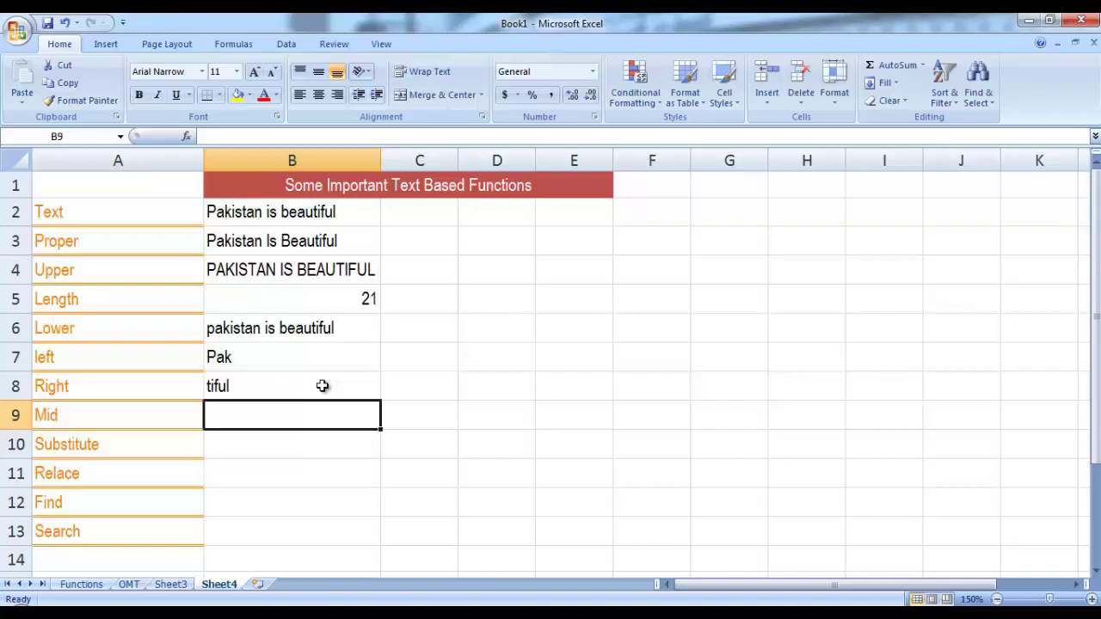
Enter =MID(B2,10,2) in cell B9 to extract two characters of the sample text starting at position 10
{"action": "type", "text": "=mid"}
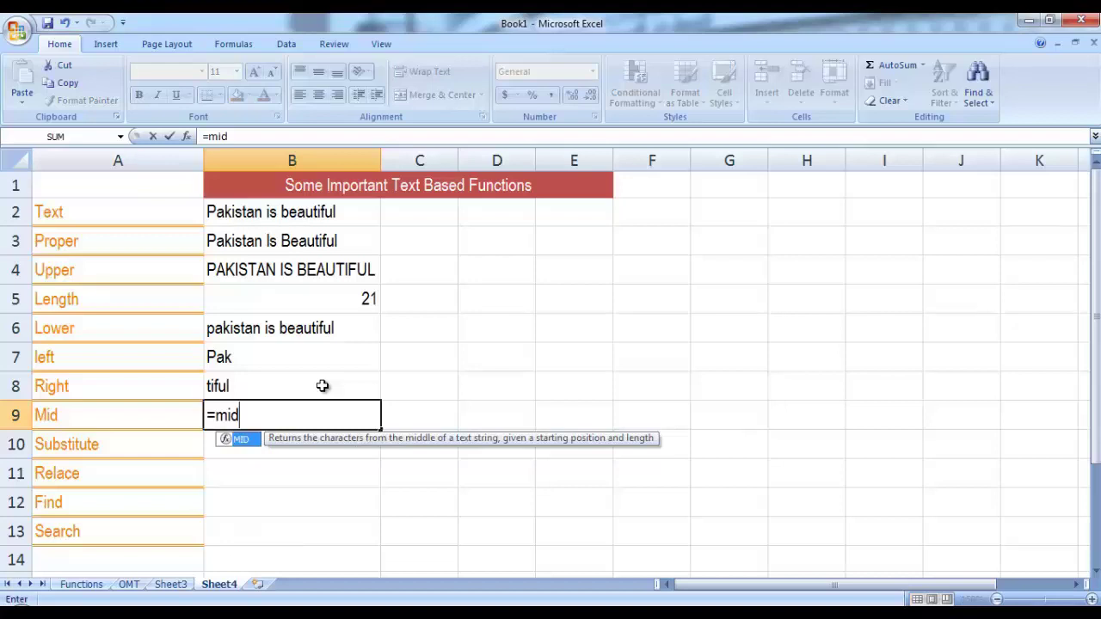
{"action": "double_click", "coordinate": [256, 440]}
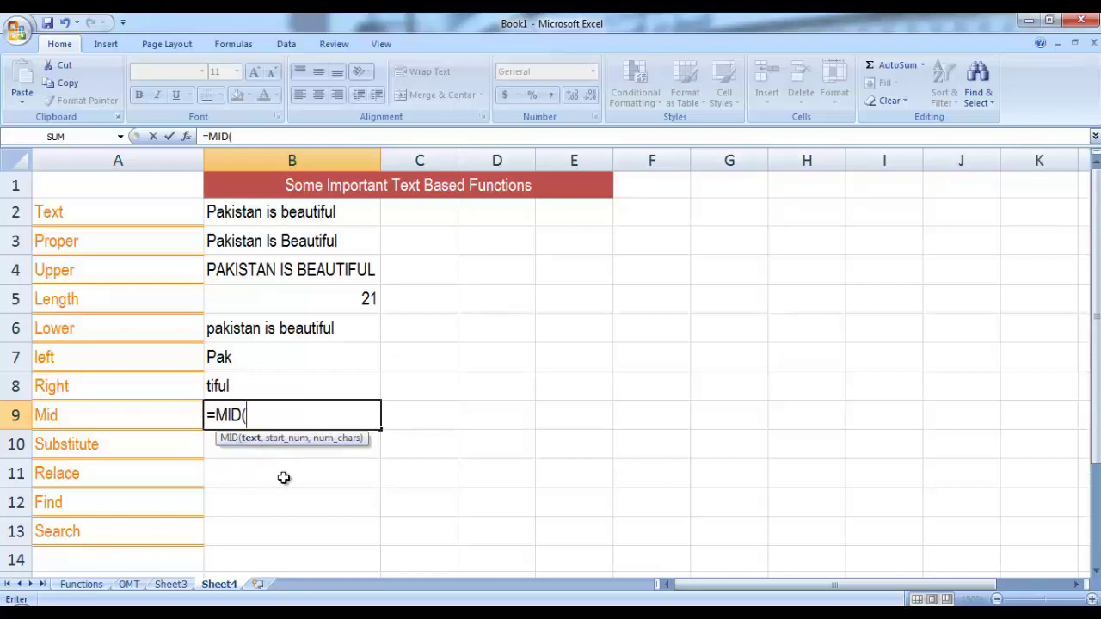
{"action": "left_click", "coordinate": [284, 216]}
{"action": "type", "text": ","}
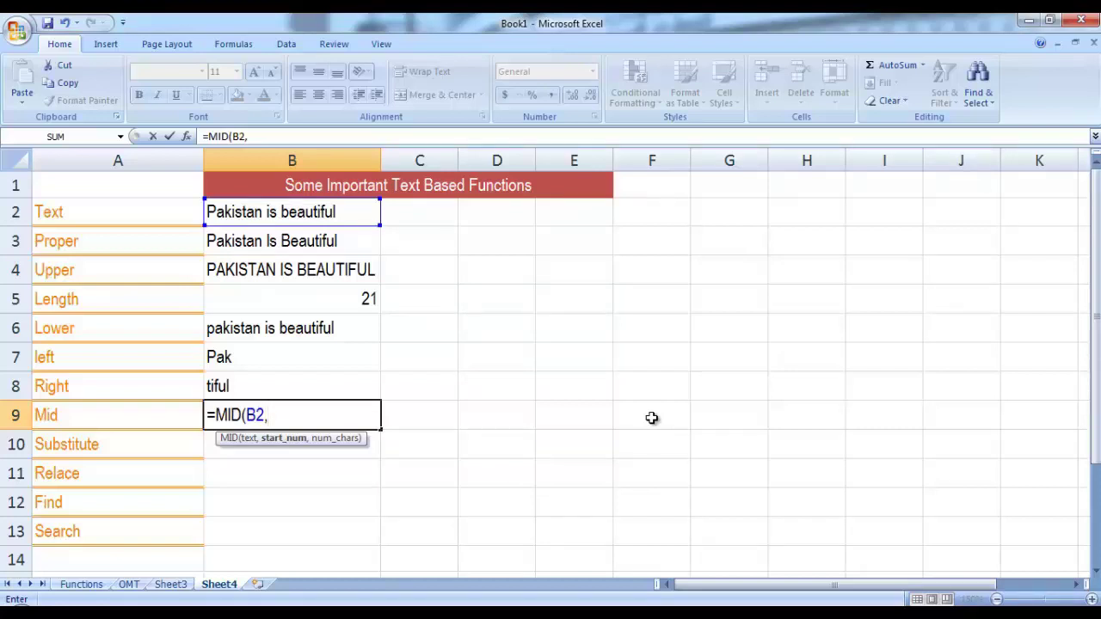
{"action": "type", "text": "10,"}
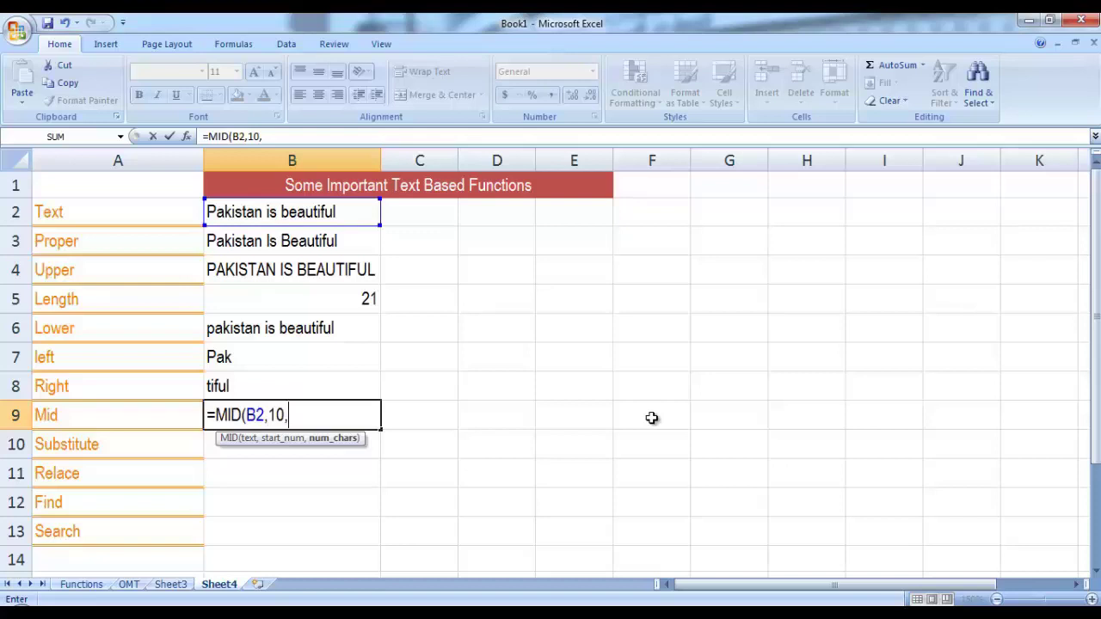
{"action": "type", "text": "2"}
{"action": "key", "text": "Return"}
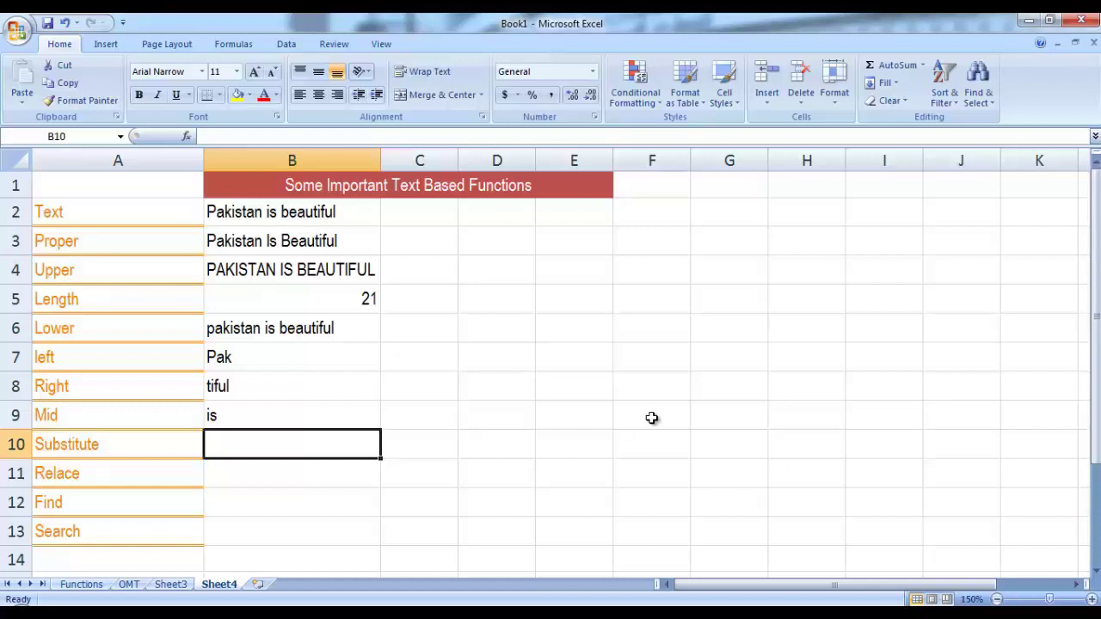
Enter =SUBSTITUTE(B2,"a","x") in cell B10 to swap every "a" in the sample text for "x"
{"action": "type", "text": "=sub"}
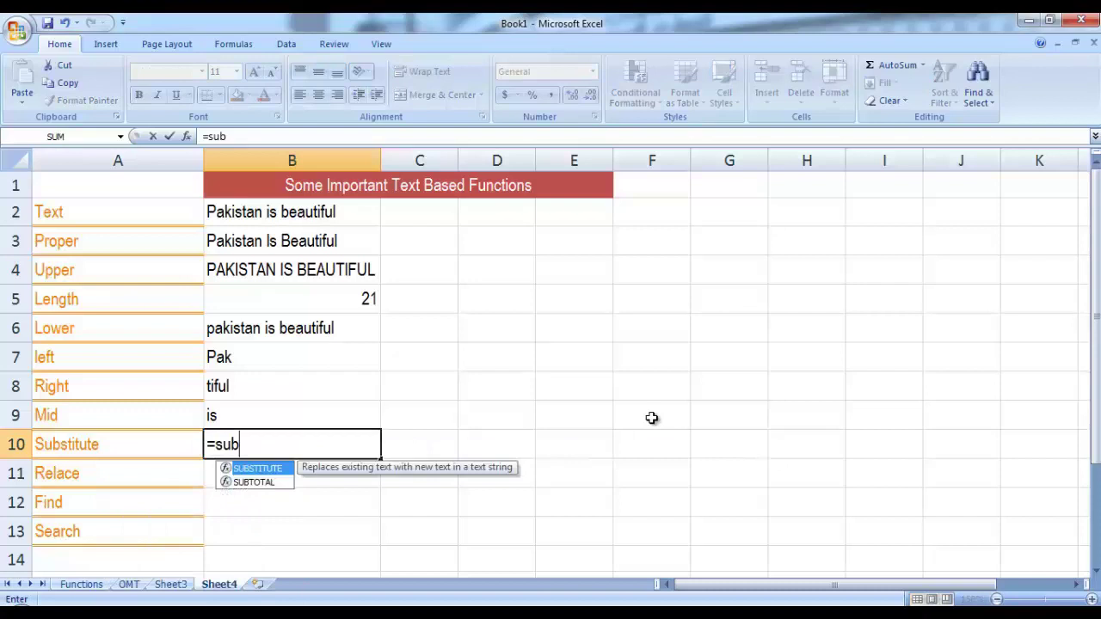
{"action": "double_click", "coordinate": [281, 468]}
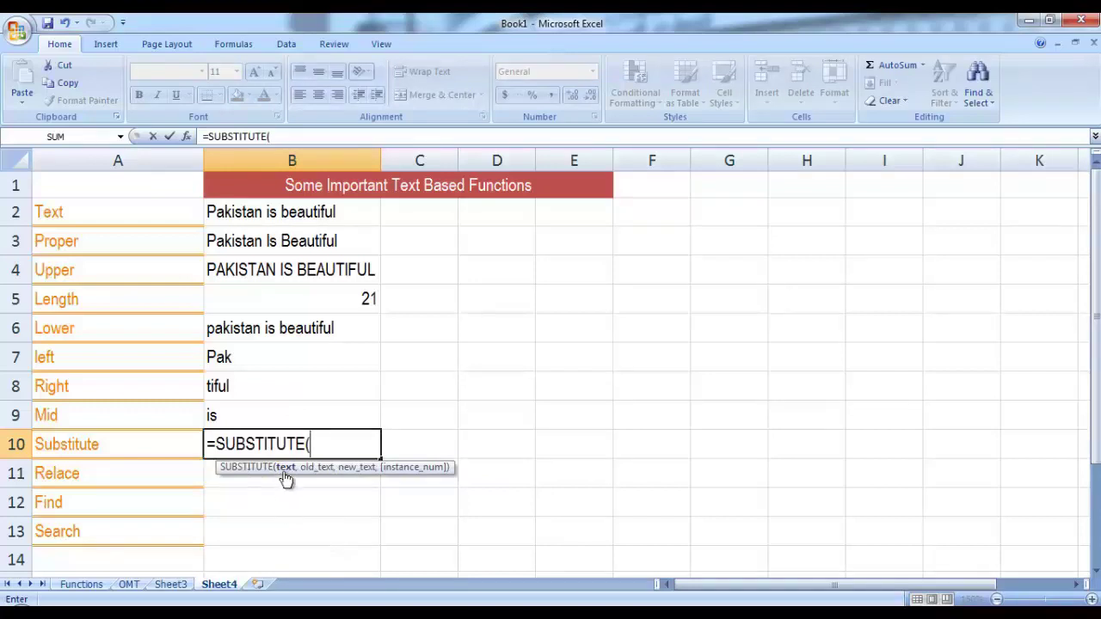
{"action": "left_click", "coordinate": [290, 223]}
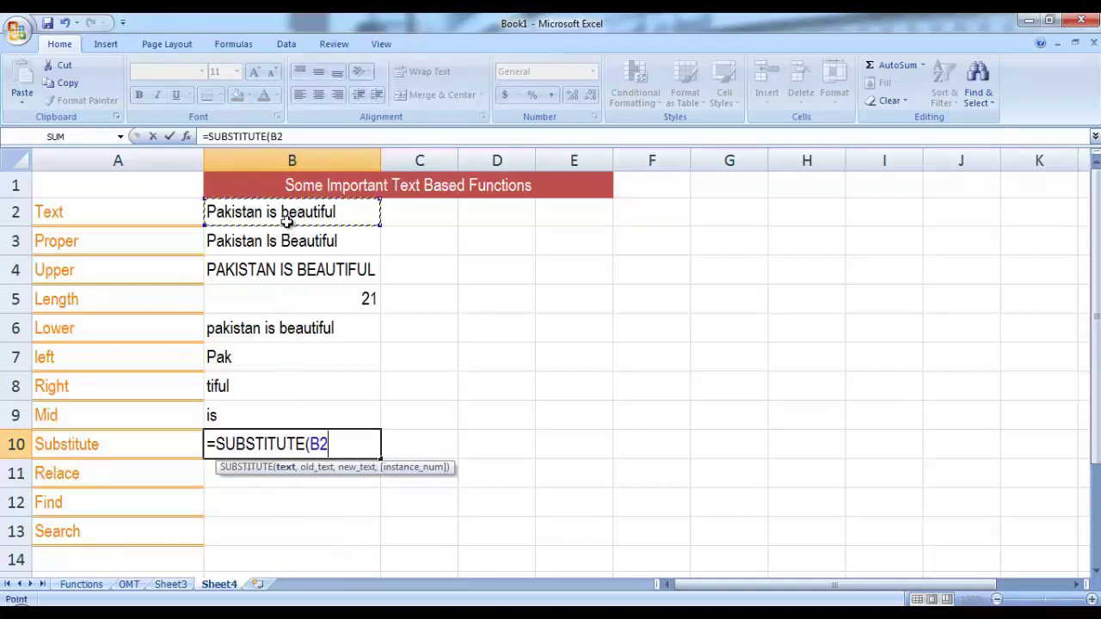
{"action": "type", "text": ","}
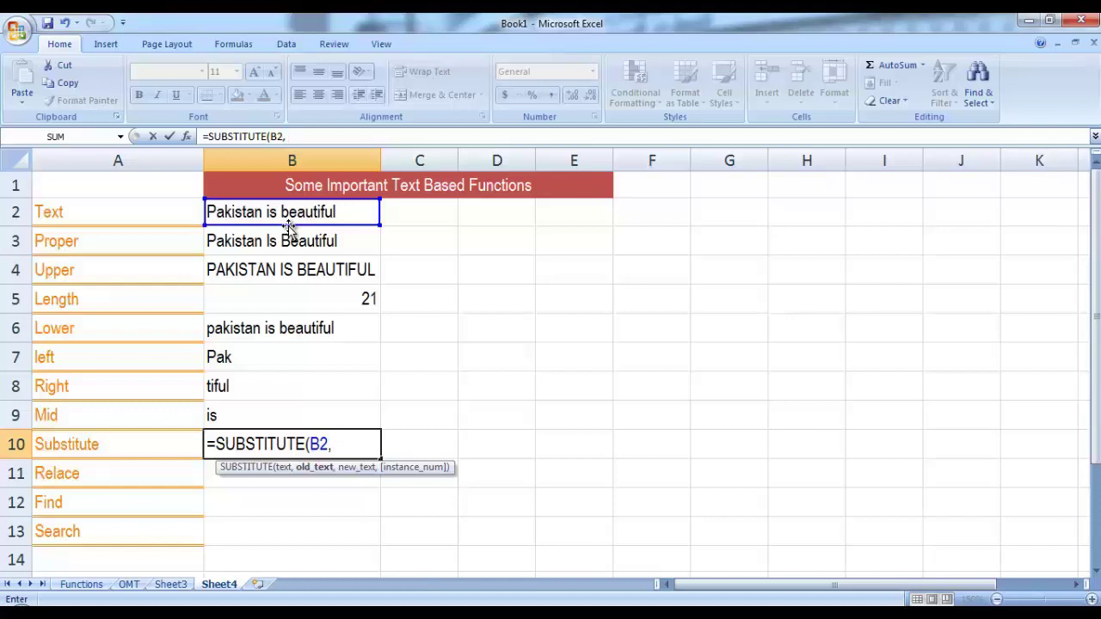
{"action": "type", "text": "\"a"}
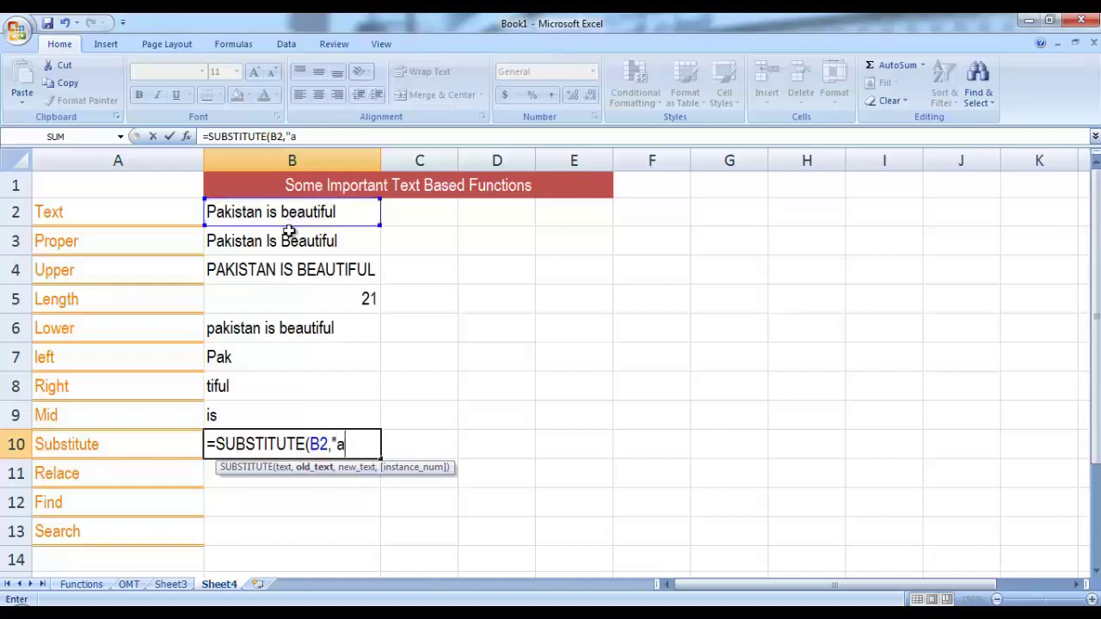
{"action": "type", "text": "\","}
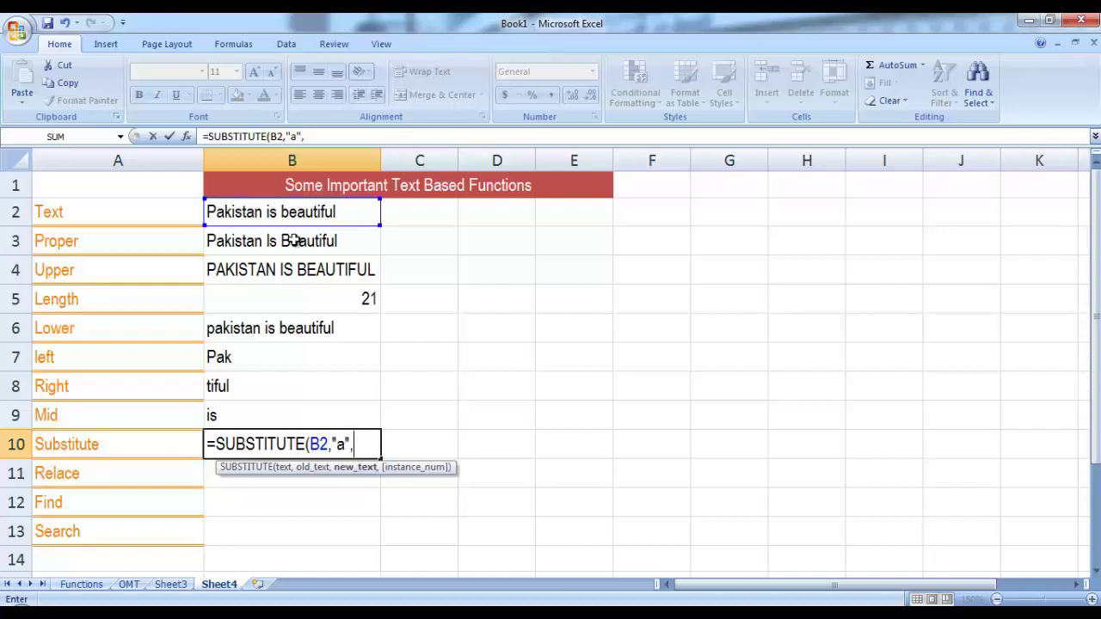
{"action": "type", "text": "\"x\""}
{"action": "type", "text": ","}
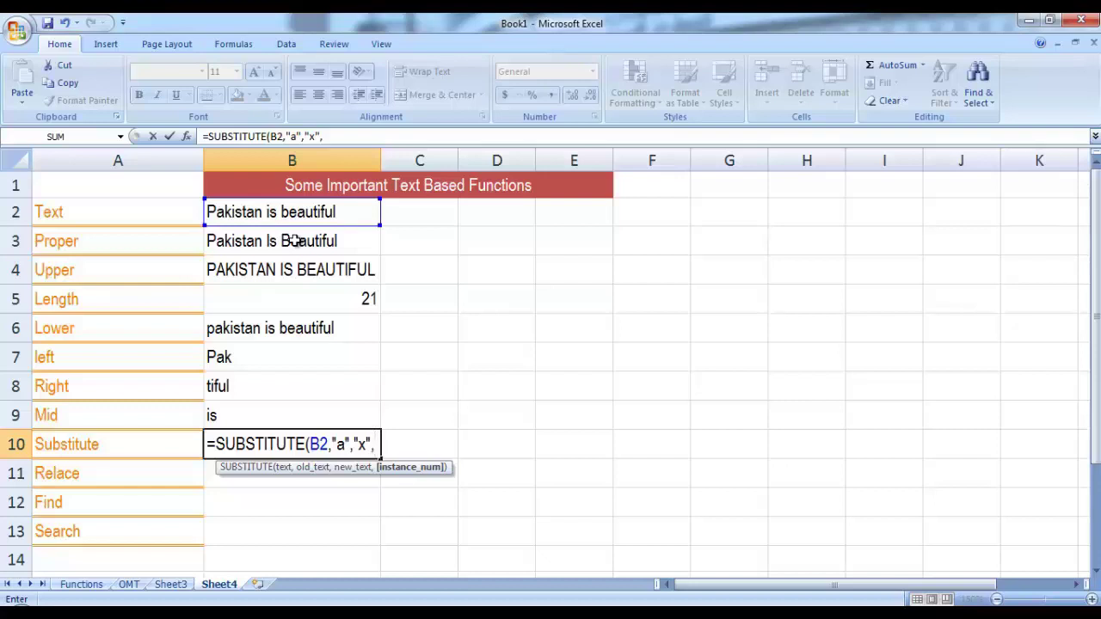
{"action": "key", "text": "BackSpace"}
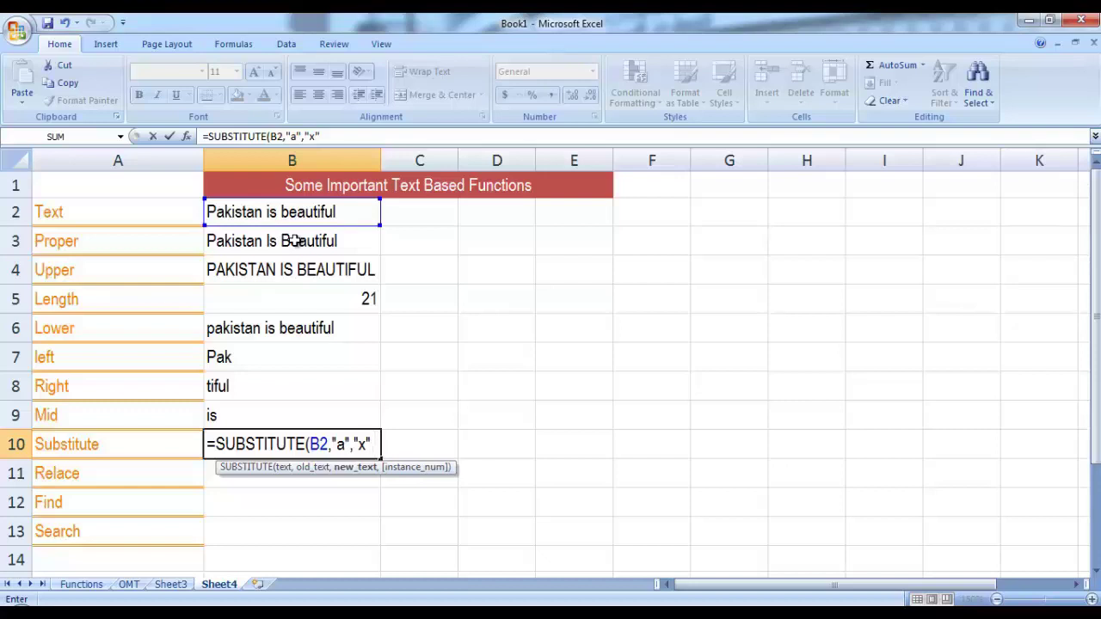
{"action": "key", "text": "Return"}
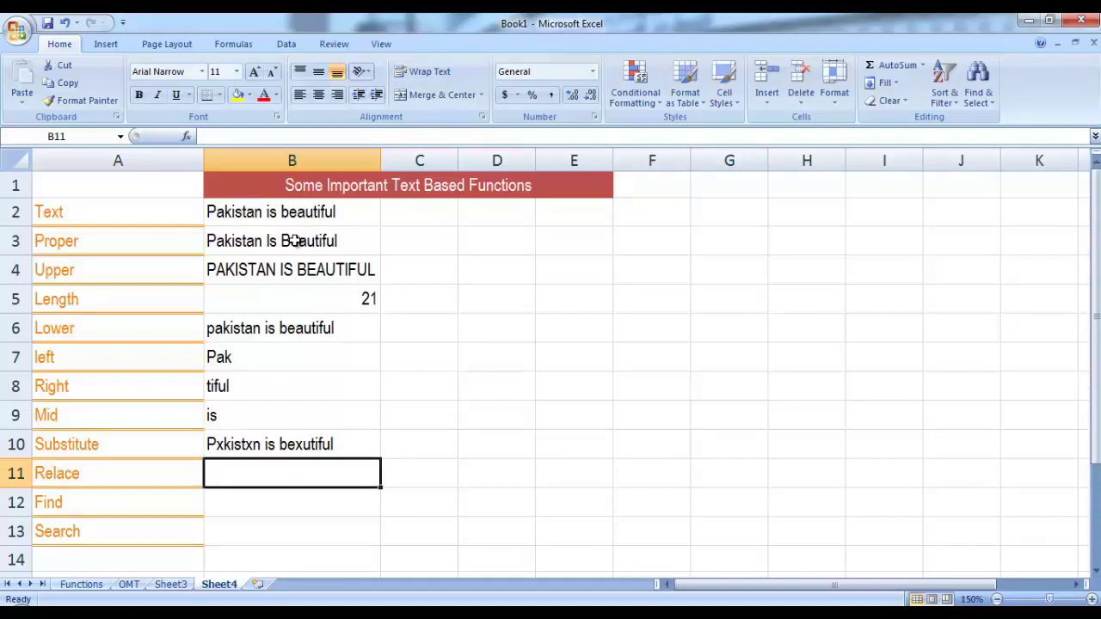
Add instance number 2 to the SUBSTITUTE formula in B10 so only the second "a" is replaced
{"action": "left_click", "coordinate": [258, 445]}
{"action": "double_click", "coordinate": [258, 446]}
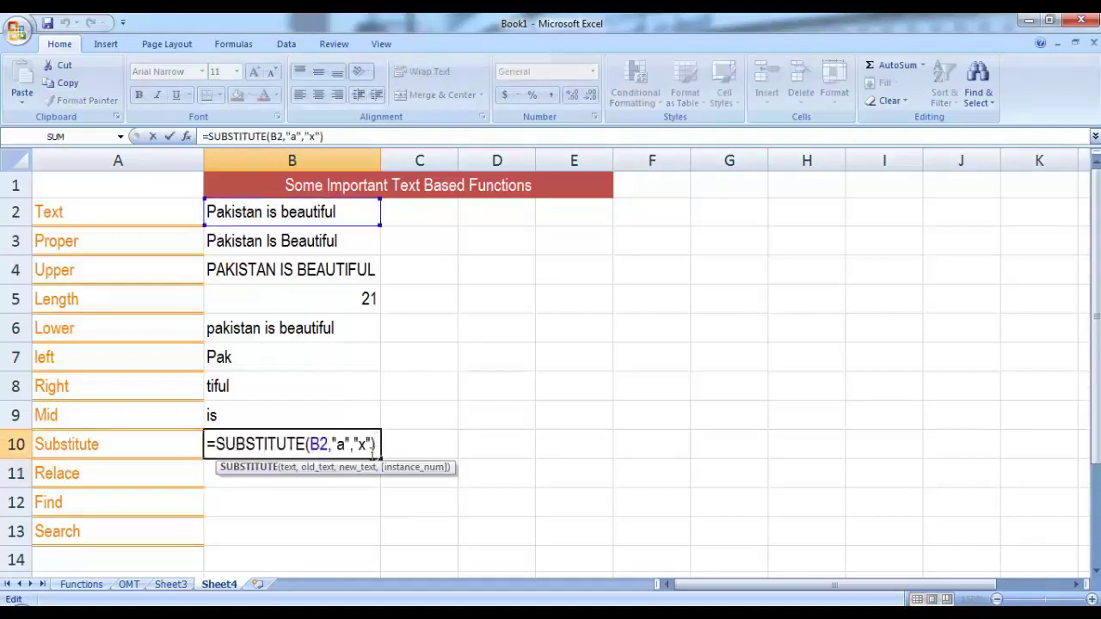
{"action": "left_click", "coordinate": [376, 446]}
{"action": "key", "text": "BackSpace"}
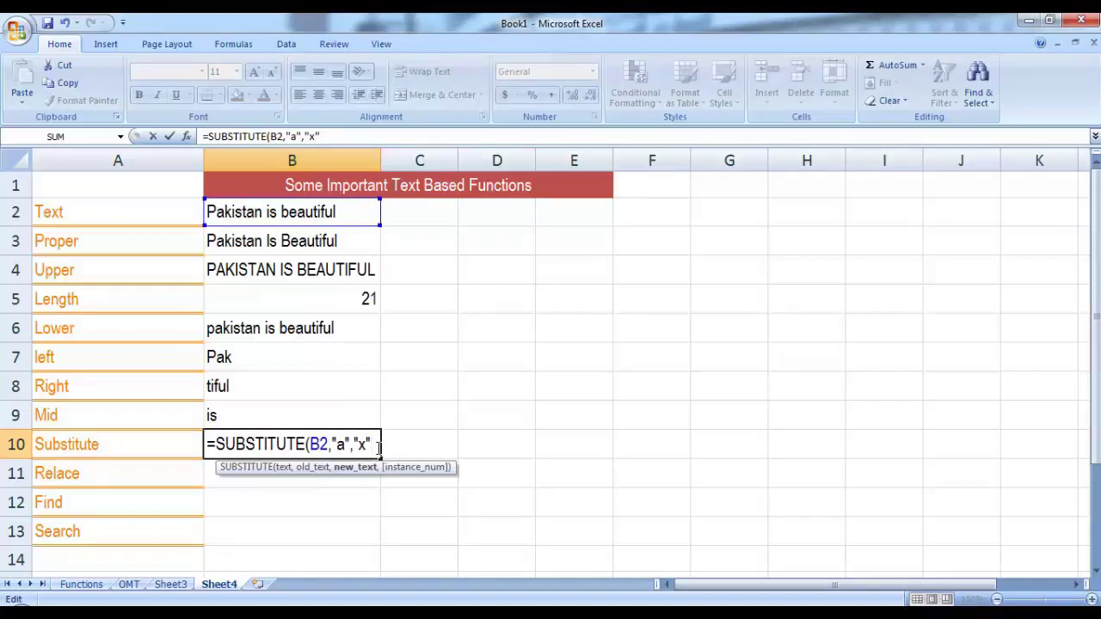
{"action": "type", "text": ",2"}
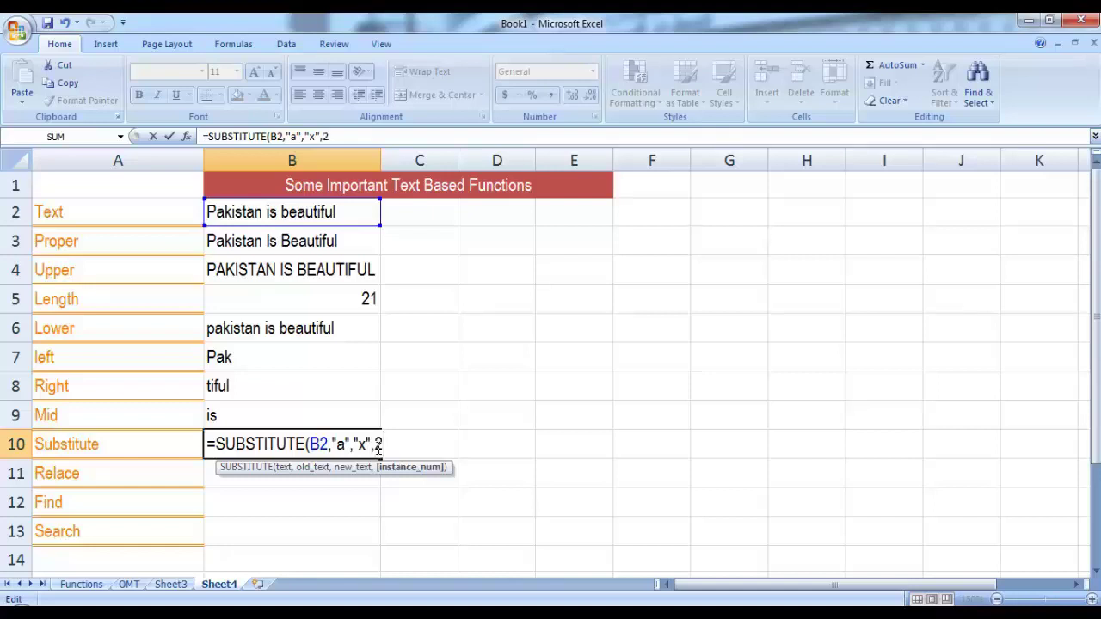
{"action": "key", "text": "Return"}
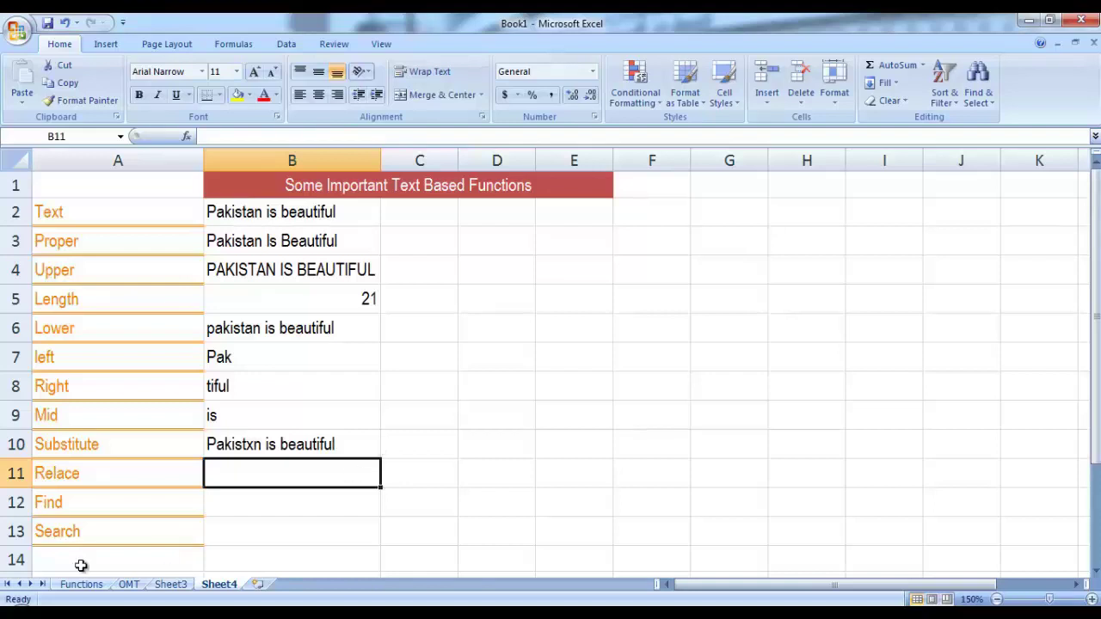
Correct the misspelled label in cell A11 to "Replace"
{"action": "double_click", "coordinate": [43, 474]}
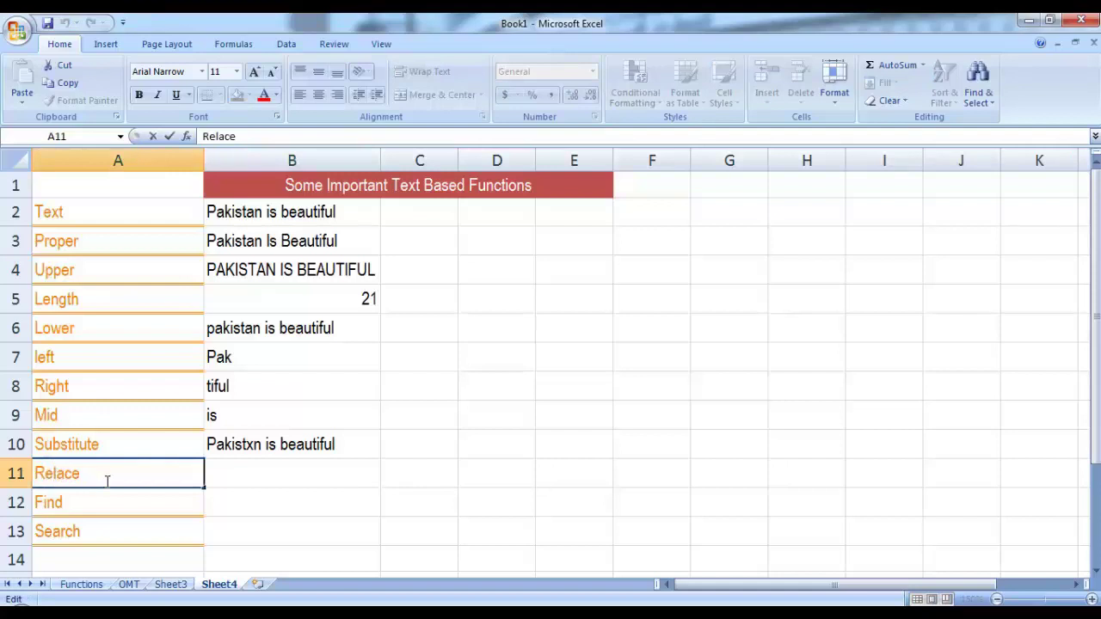
{"action": "type", "text": "p"}
{"action": "left_click", "coordinate": [227, 478]}
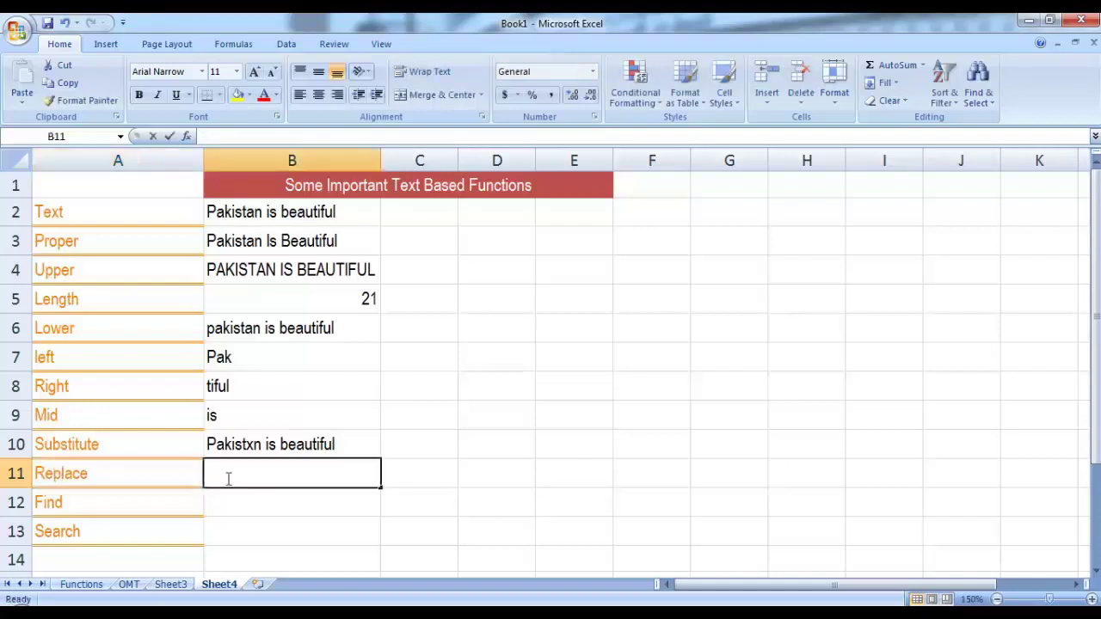
{"action": "type", "text": "0repl"}
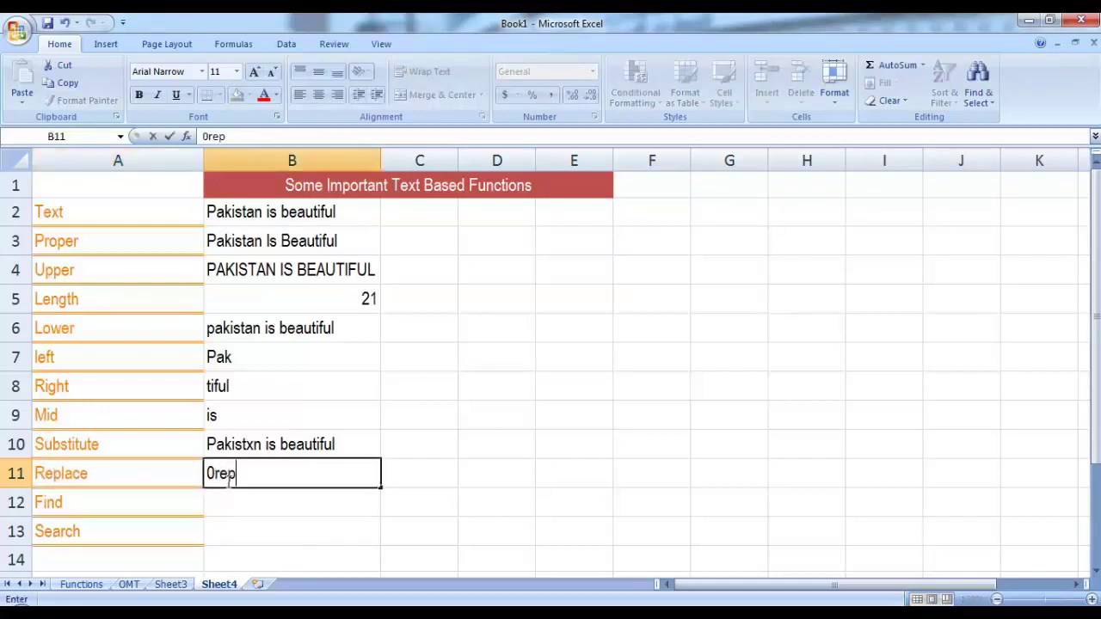
{"action": "key", "text": "BackSpace"}
{"action": "key", "text": "BackSpace"}
{"action": "key", "text": "BackSpace"}
{"action": "key", "text": "BackSpace"}
{"action": "key", "text": "BackSpace"}
Enter =REPLACE(B2,6,3,"abc") in cell B11 to replace three characters from position 6 with "abc"
{"action": "type", "text": "="}
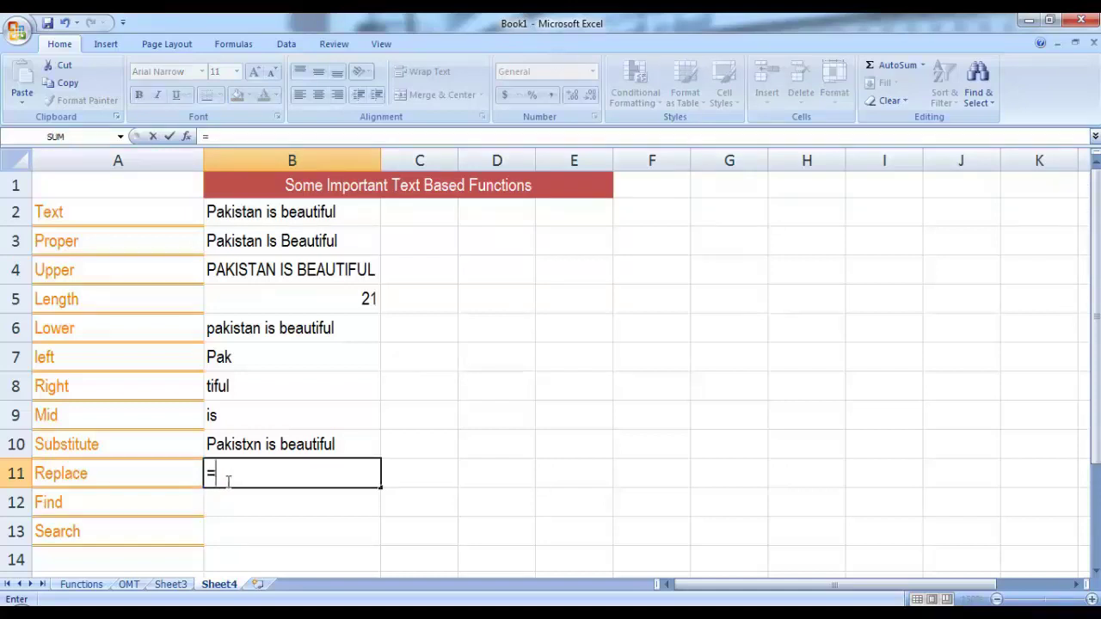
{"action": "type", "text": "repl"}
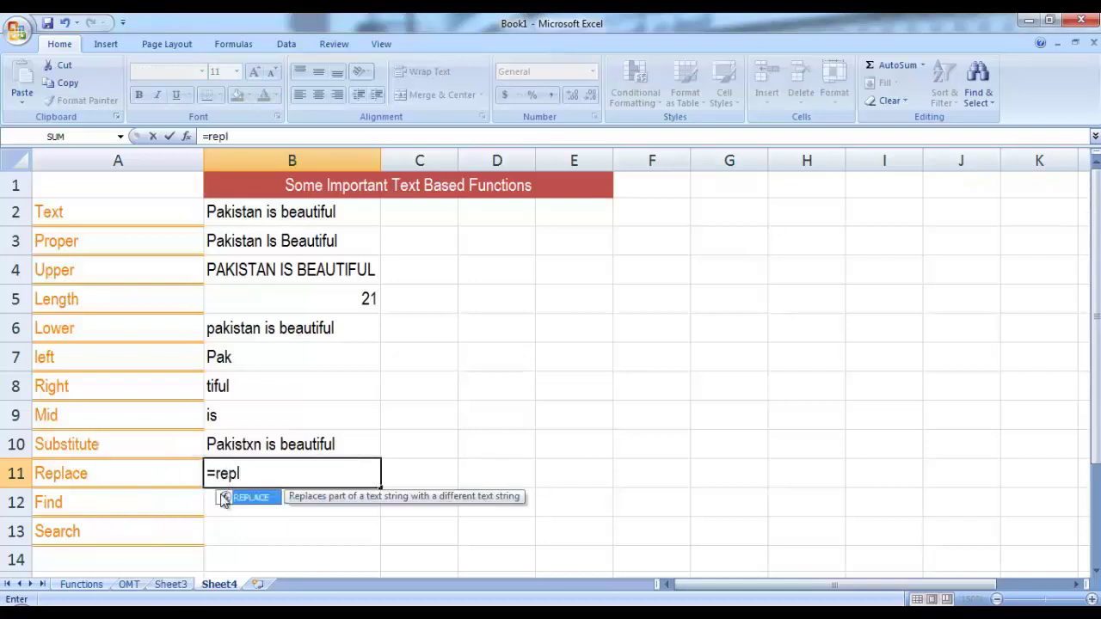
{"action": "double_click", "coordinate": [241, 499]}
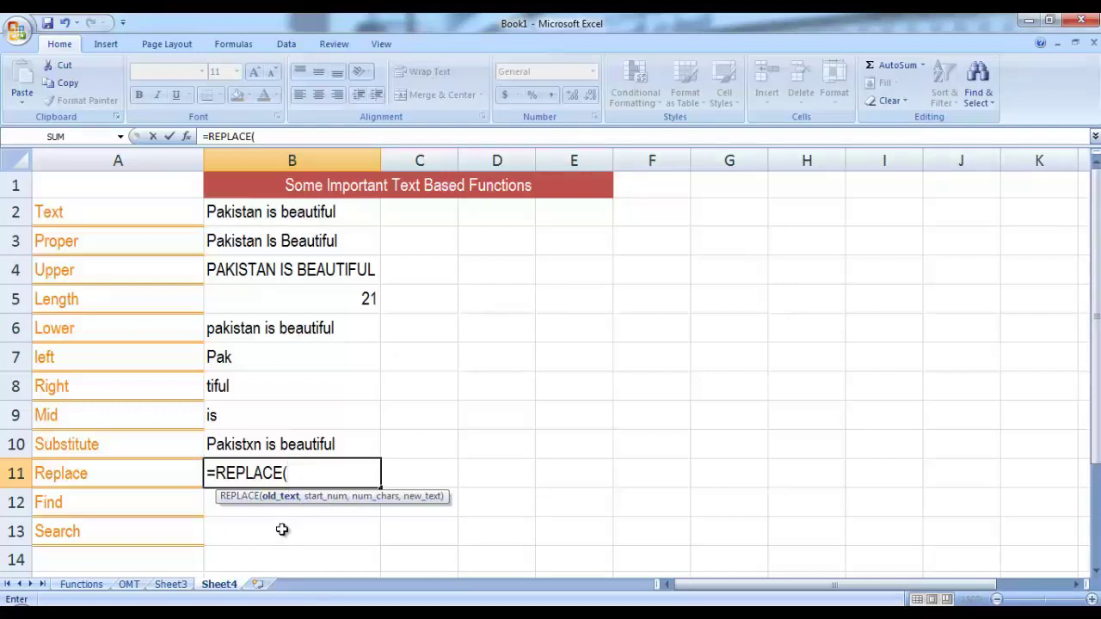
{"action": "left_click", "coordinate": [316, 219]}
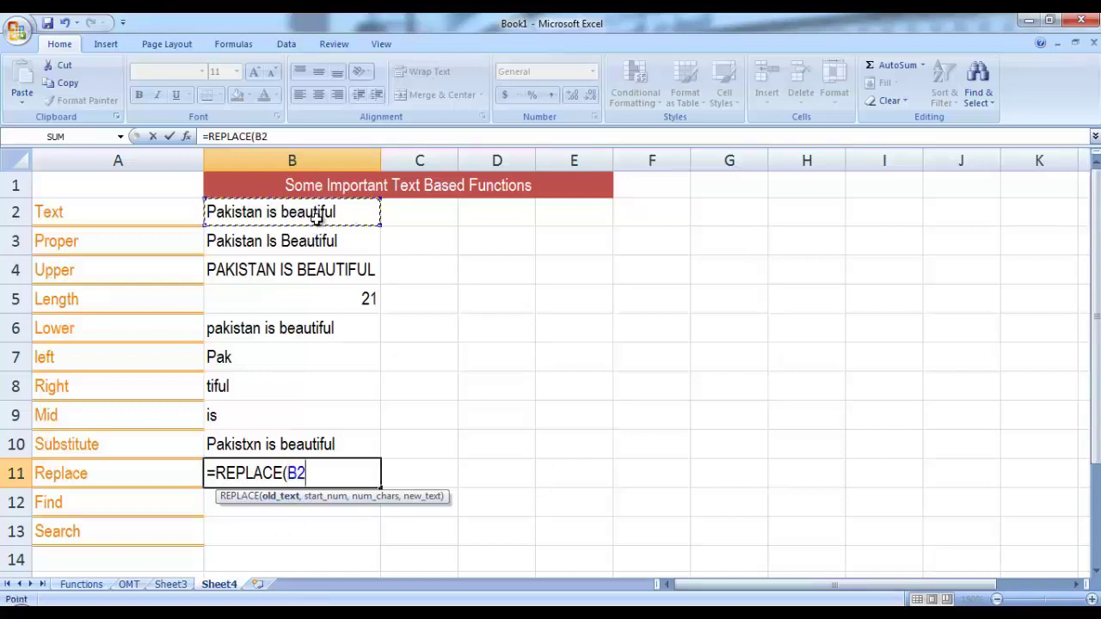
{"action": "type", "text": ","}
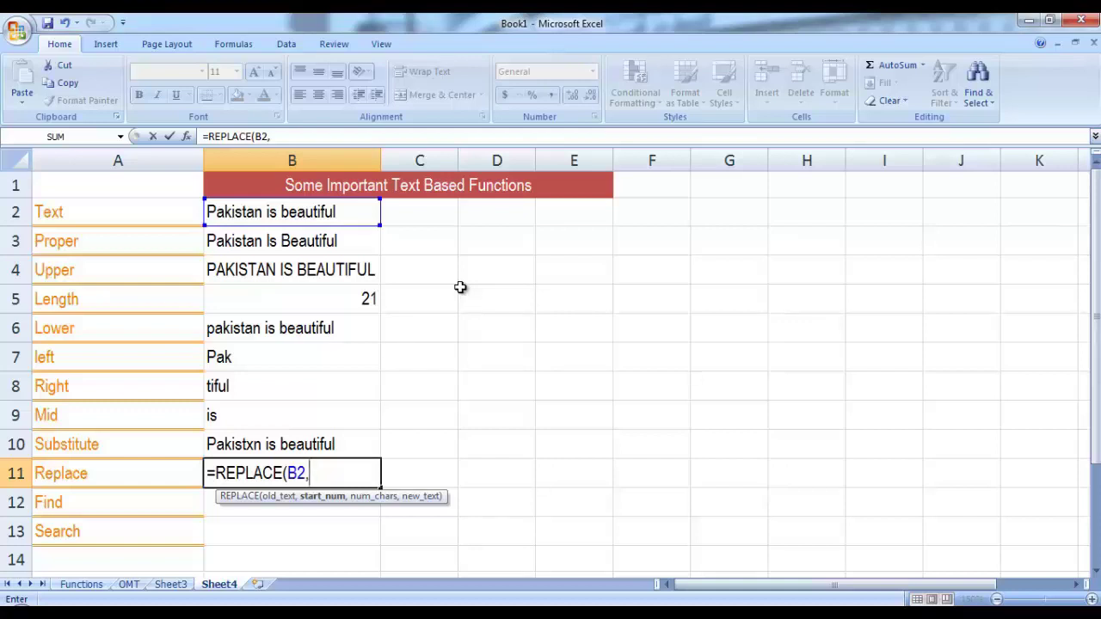
{"action": "type", "text": "6,"}
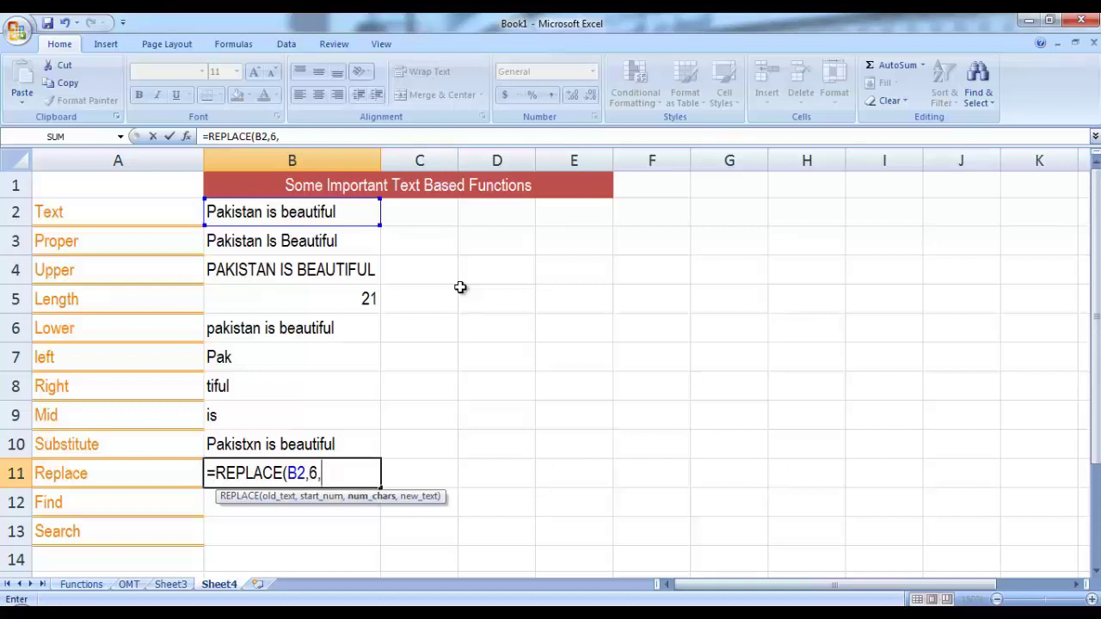
{"action": "type", "text": "3,"}
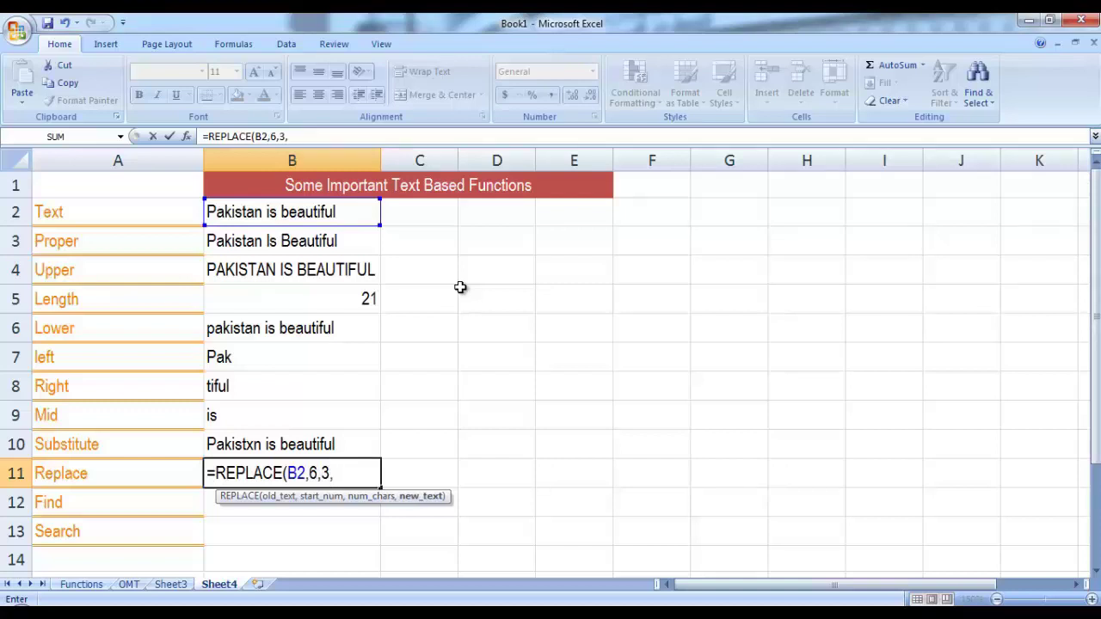
{"action": "type", "text": "\"abc\")"}
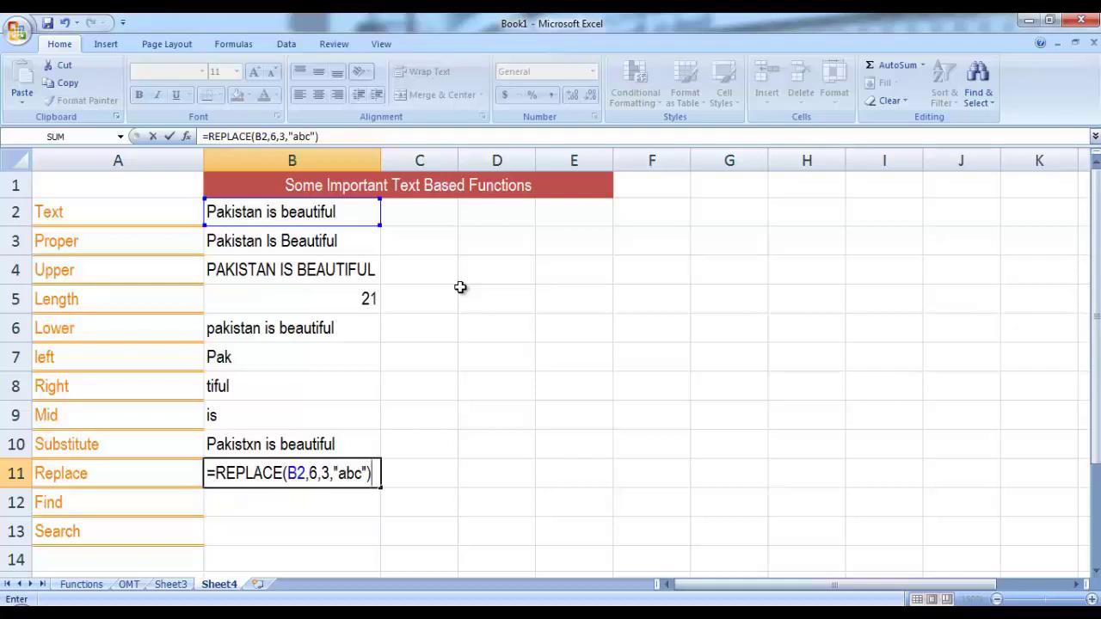
{"action": "key", "text": "Return"}
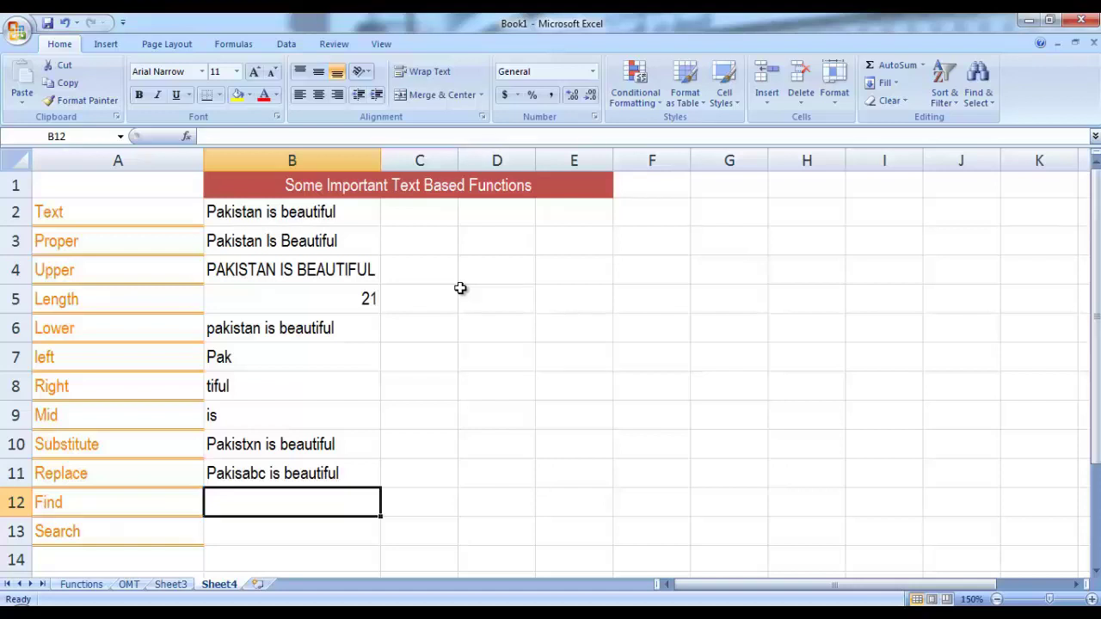
Change the new text in the B11 REPLACE formula to "ab"
{"action": "double_click", "coordinate": [309, 465]}
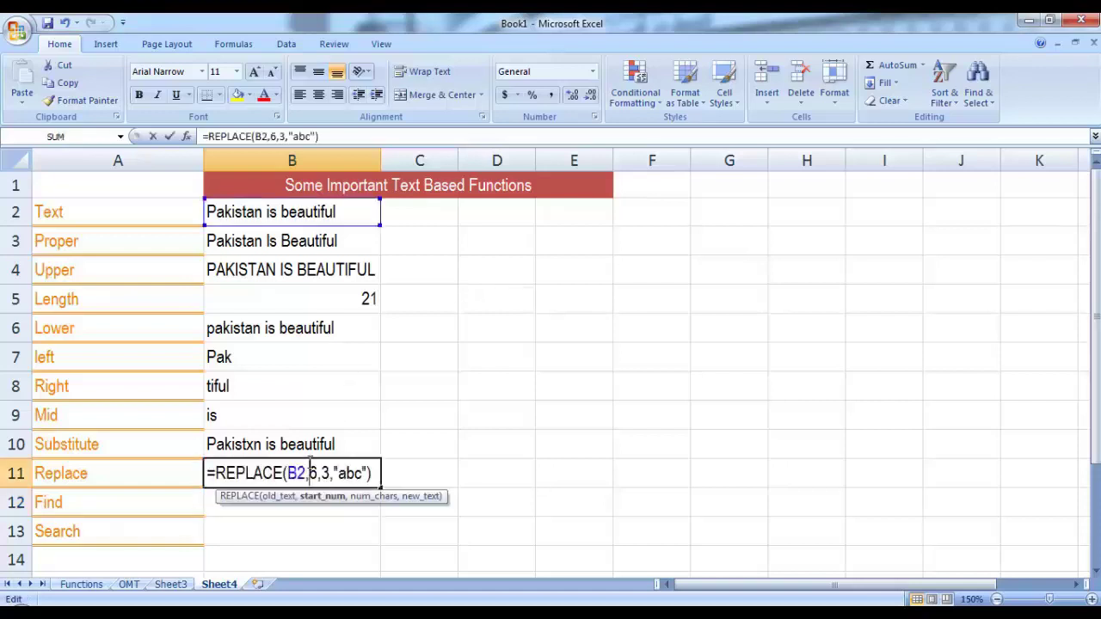
{"action": "left_click", "coordinate": [364, 473]}
{"action": "key", "text": "BackSpace"}
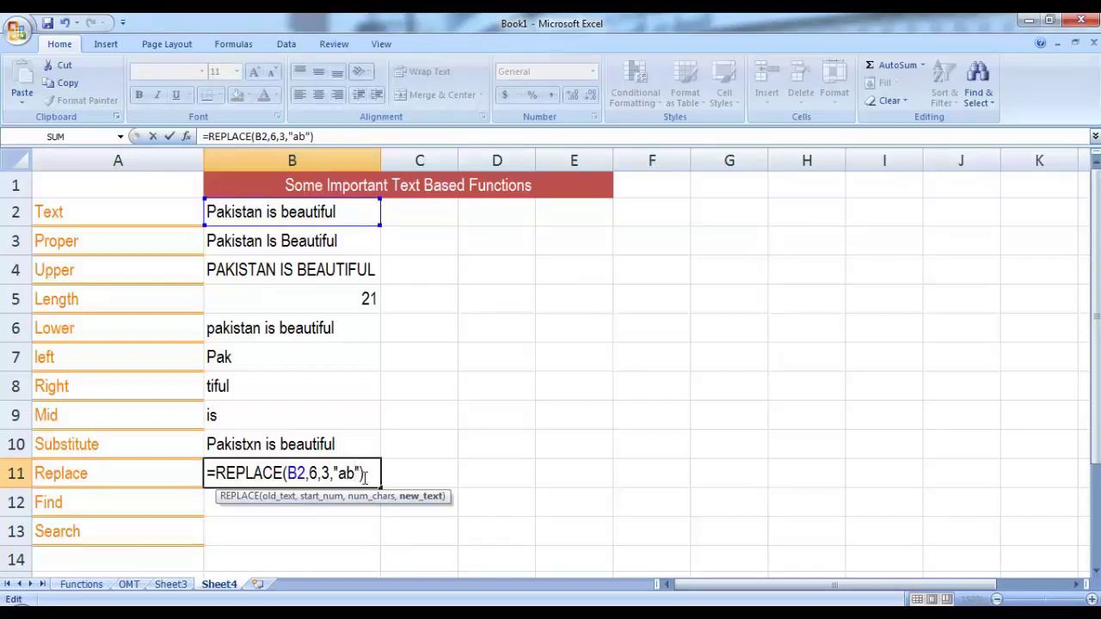
{"action": "key", "text": "Return"}
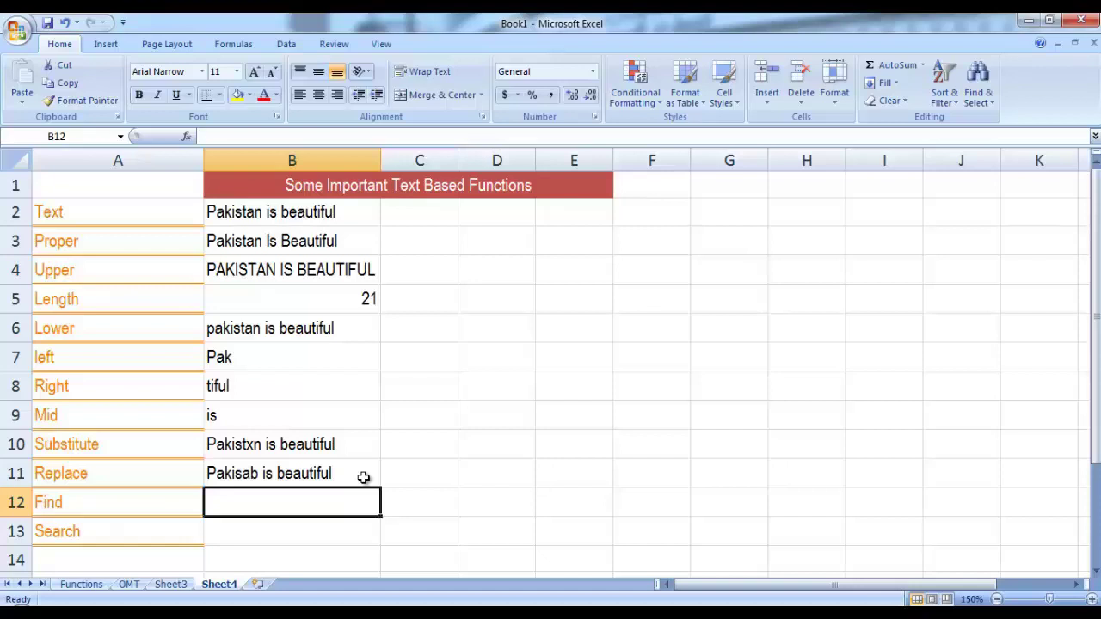
Enter =FIND("k",B2) in cell B12 to locate the letter "k" in the B2 text
{"action": "type", "text": "="}
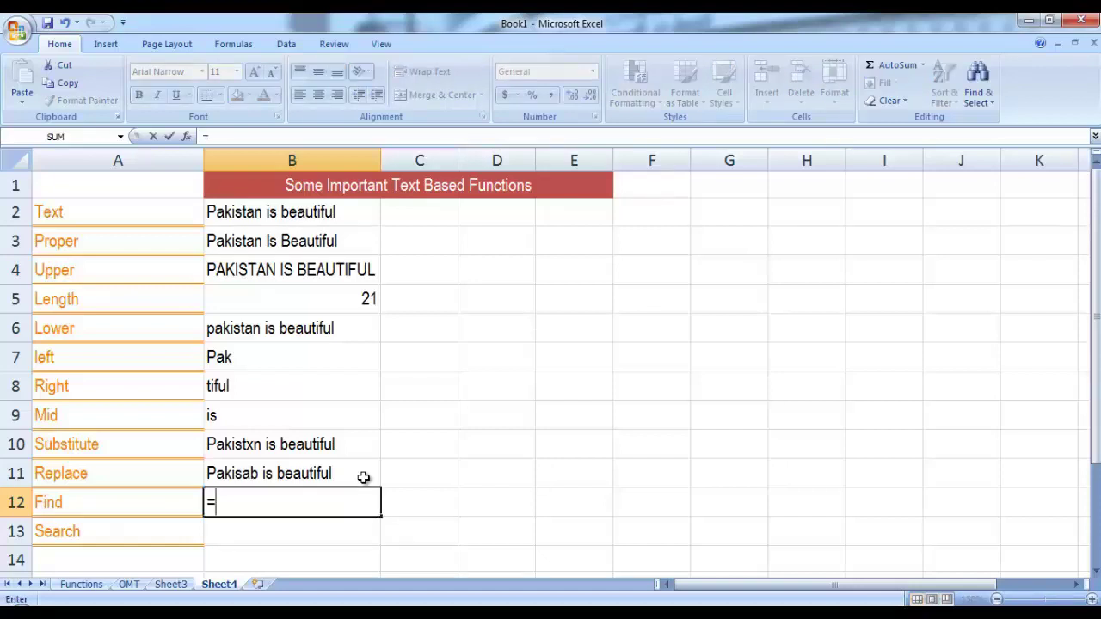
{"action": "type", "text": "find"}
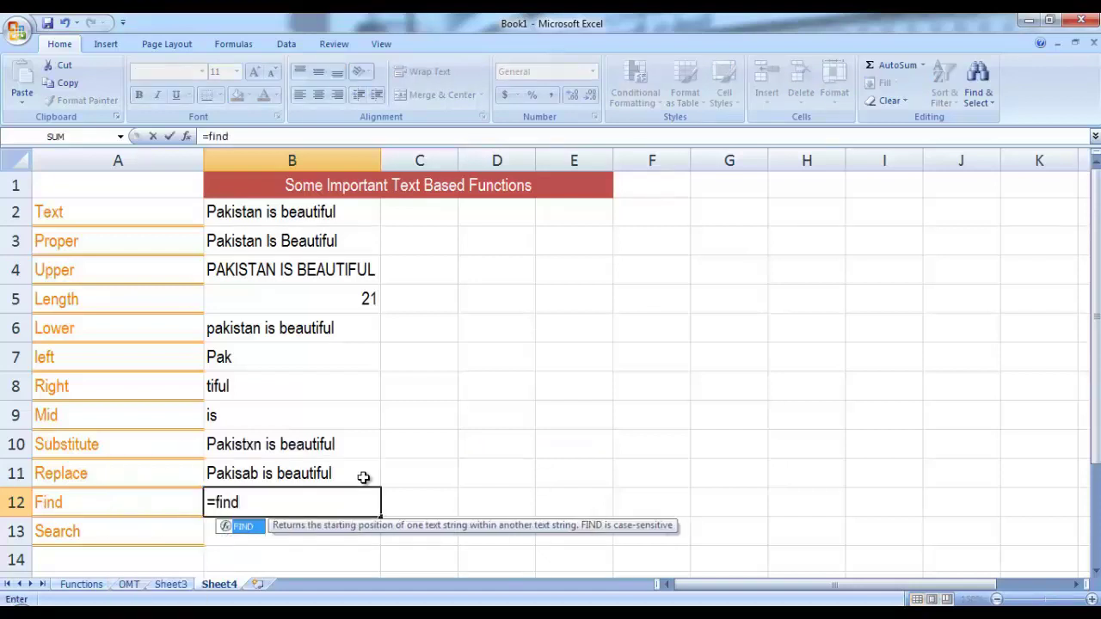
{"action": "double_click", "coordinate": [247, 526]}
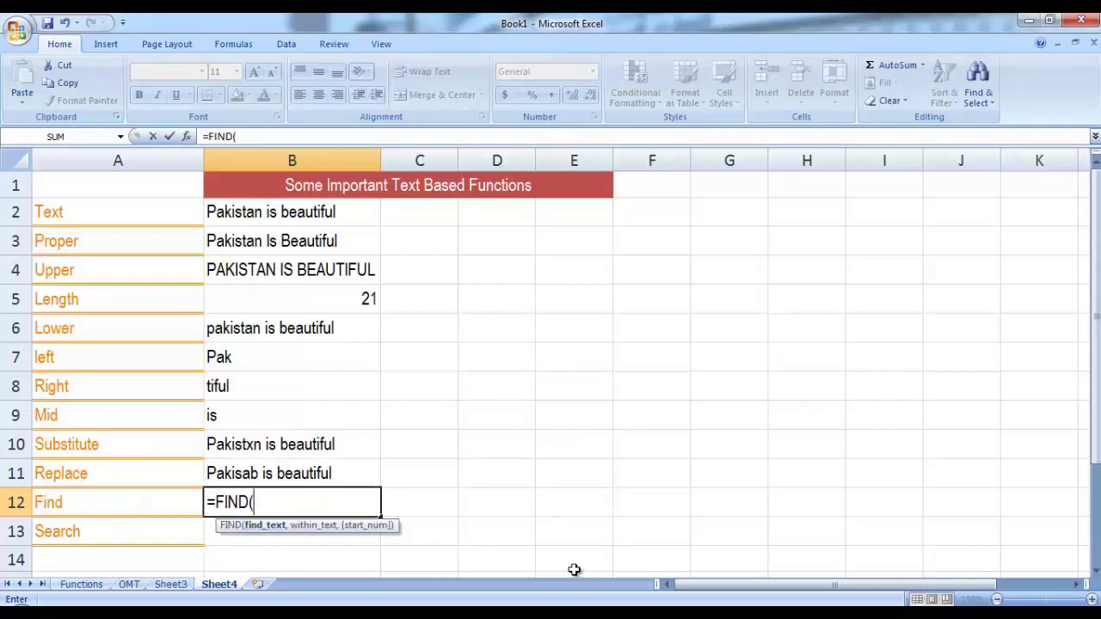
{"action": "type", "text": "\"k\","}
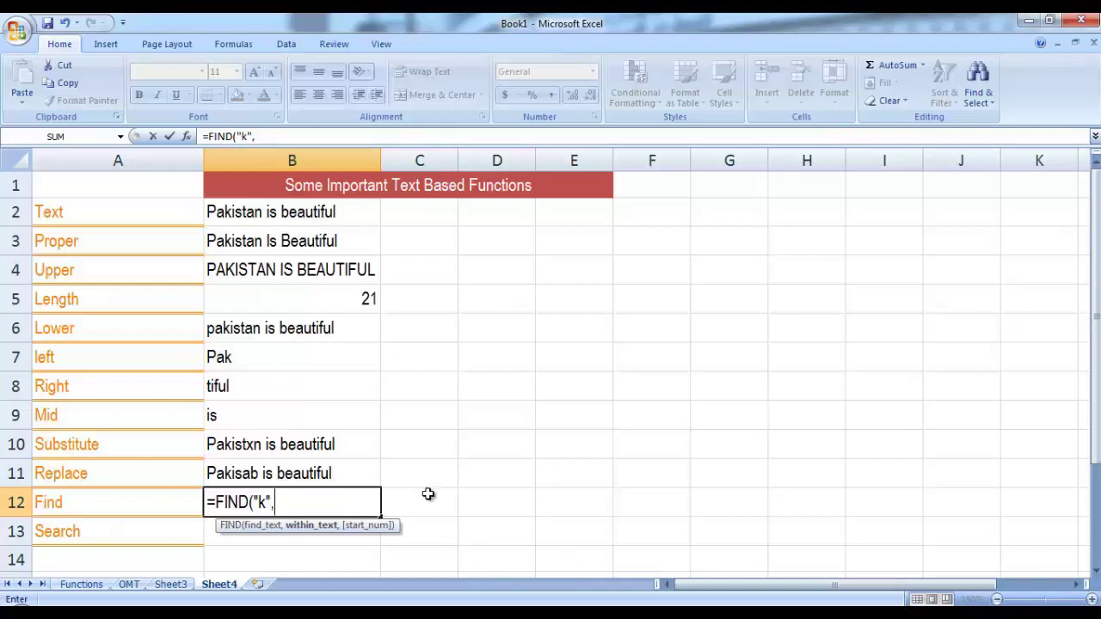
{"action": "left_click", "coordinate": [304, 215]}
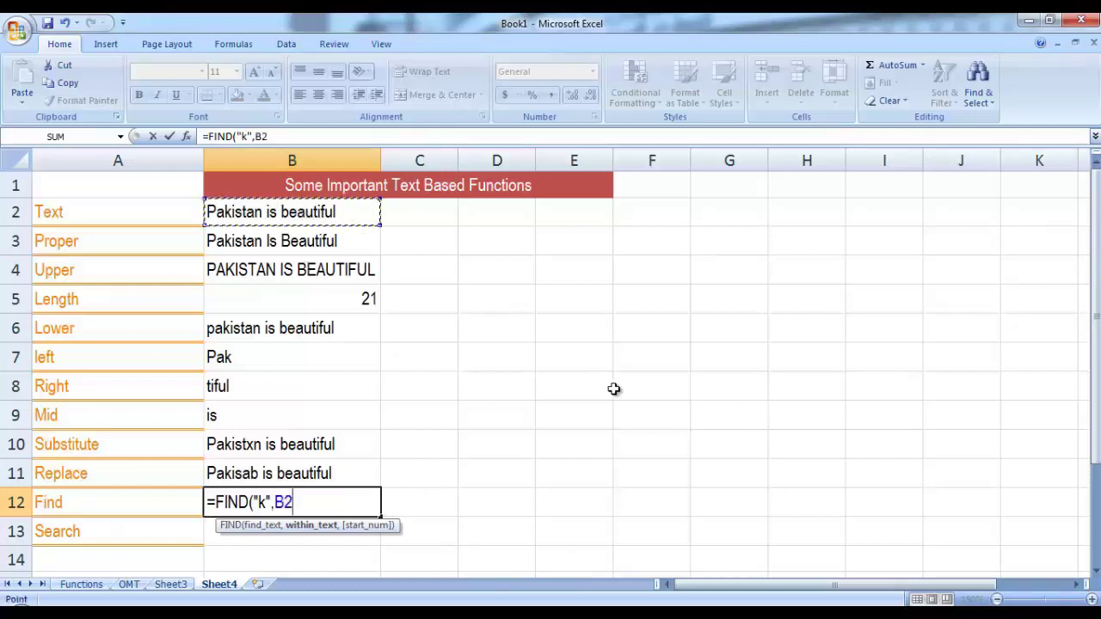
{"action": "type", "text": ","}
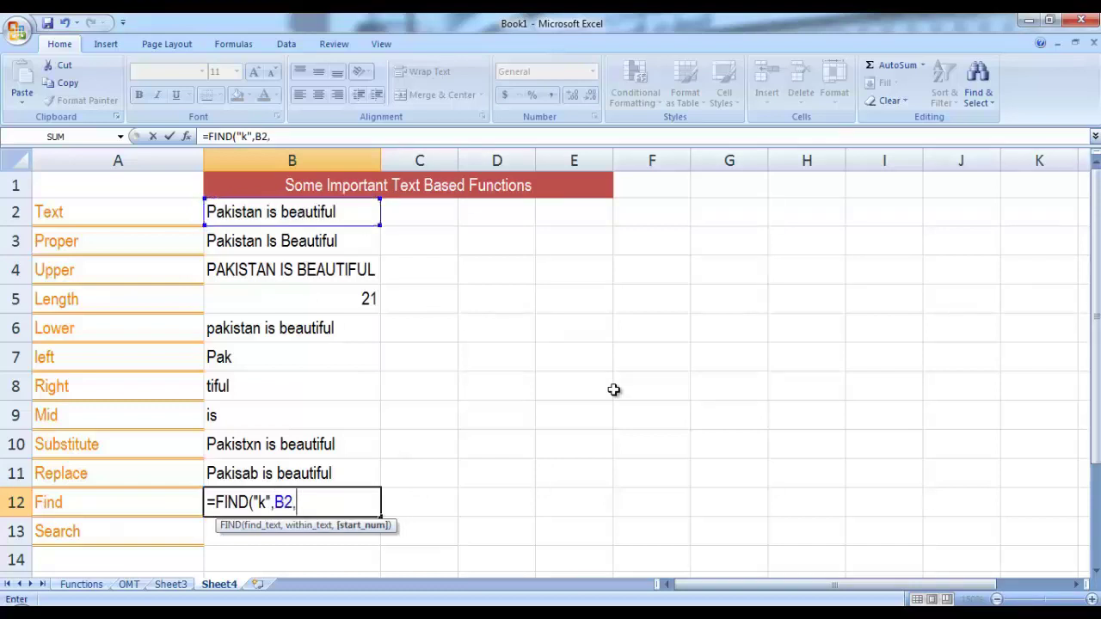
{"action": "key", "text": "BackSpace"}
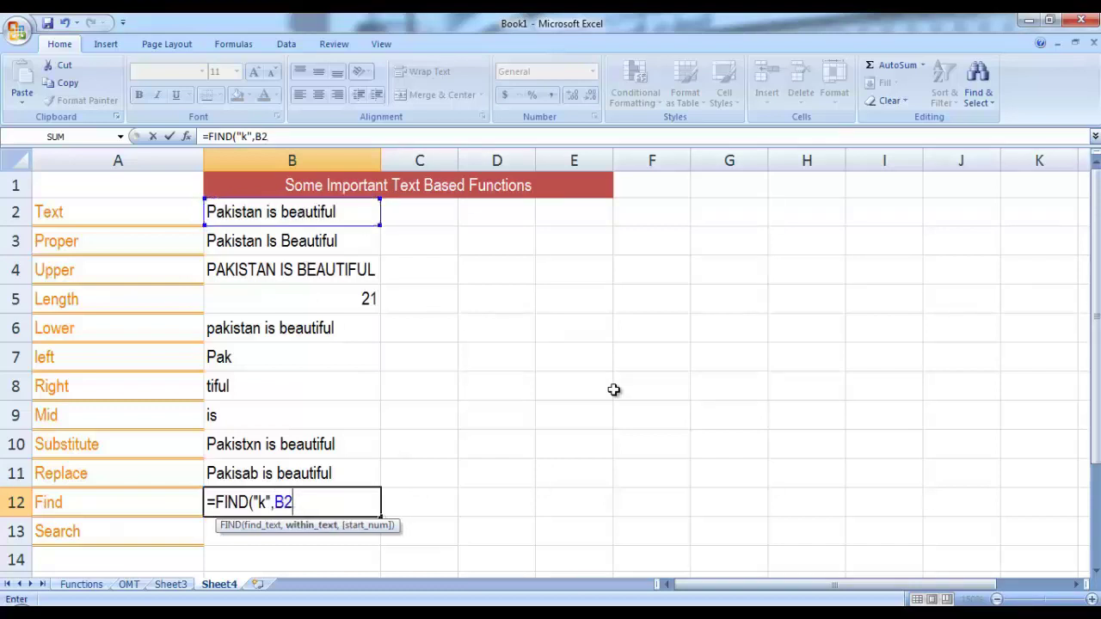
{"action": "type", "text": ")"}
{"action": "key", "text": "Return"}
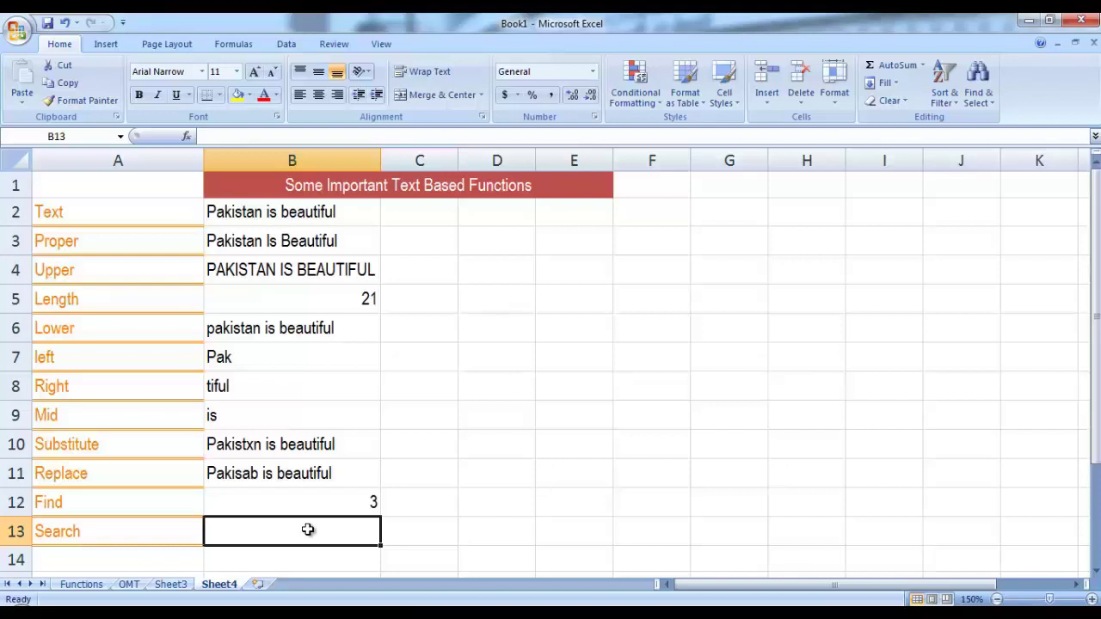
Enter =SEARCH("k",B2) in cell B13 to locate the same letter with the SEARCH function
{"action": "type", "text": "=sea"}
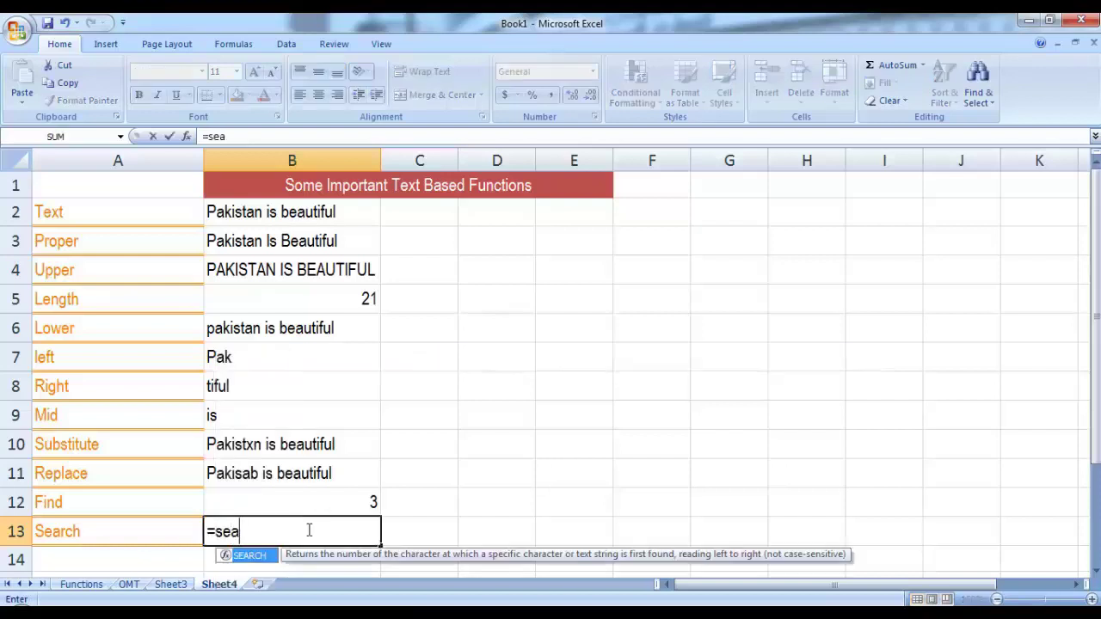
{"action": "type", "text": "r"}
{"action": "double_click", "coordinate": [249, 556]}
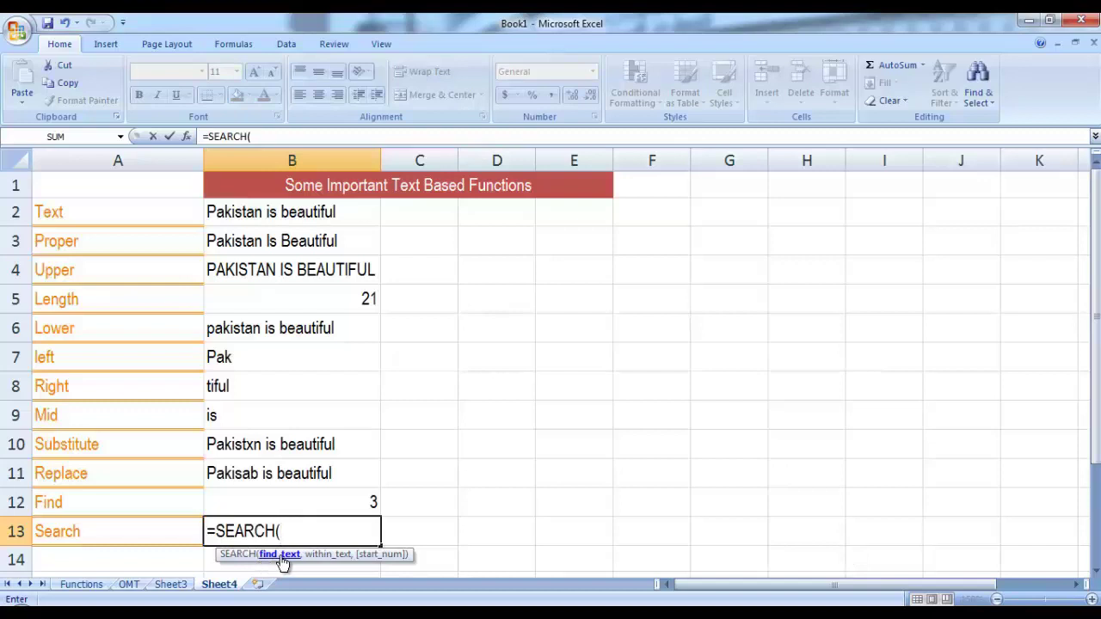
{"action": "type", "text": "\"k\","}
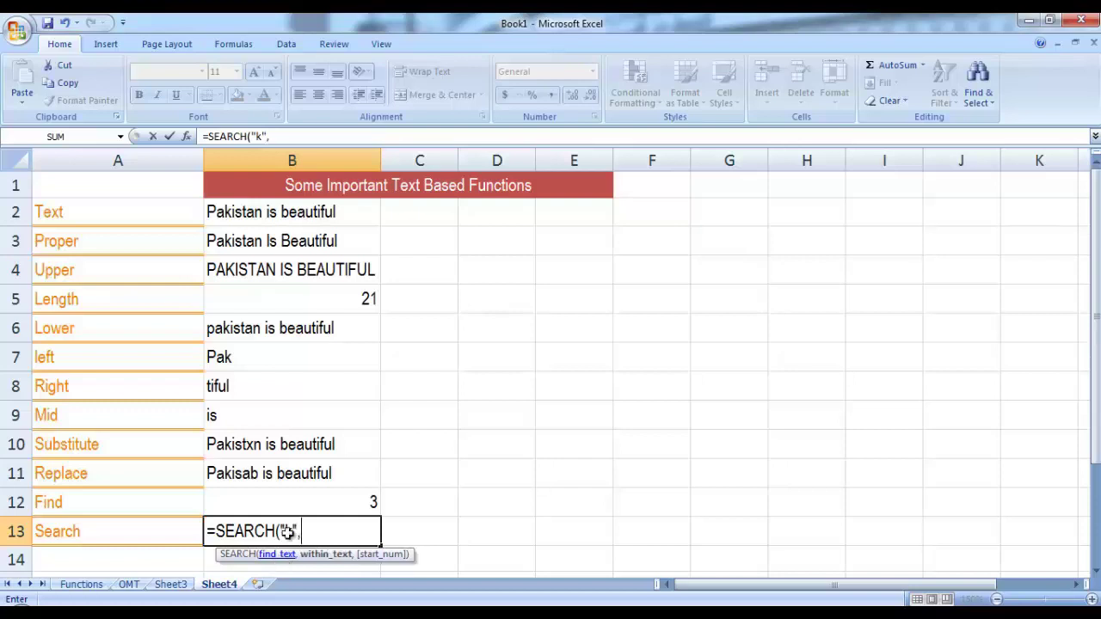
{"action": "left_click", "coordinate": [298, 211]}
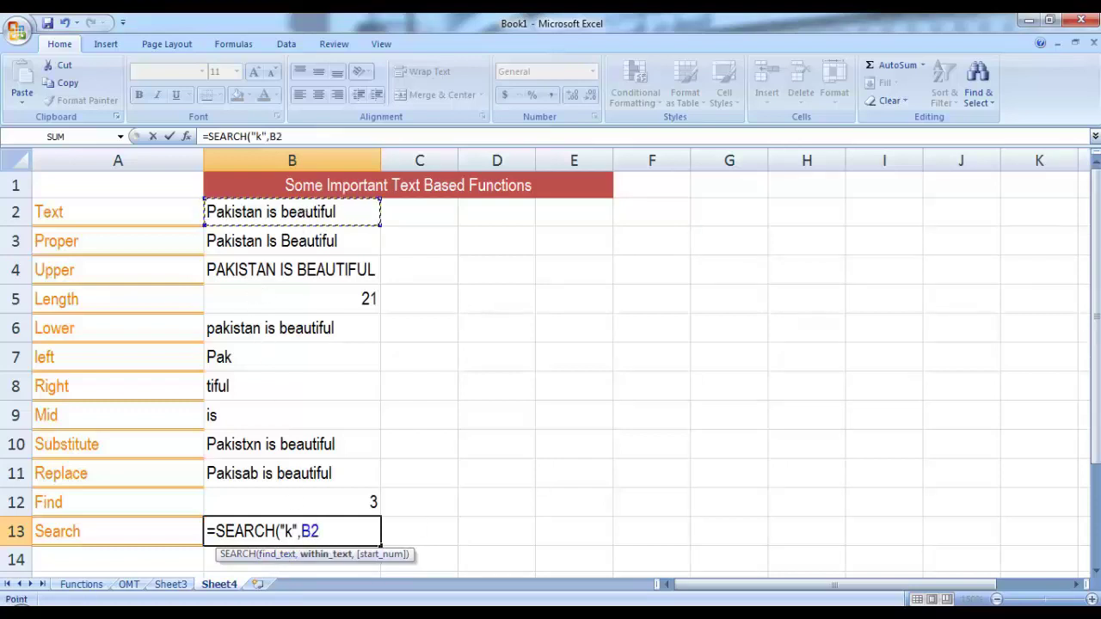
{"action": "mouse_move", "coordinate": [611, 615]}
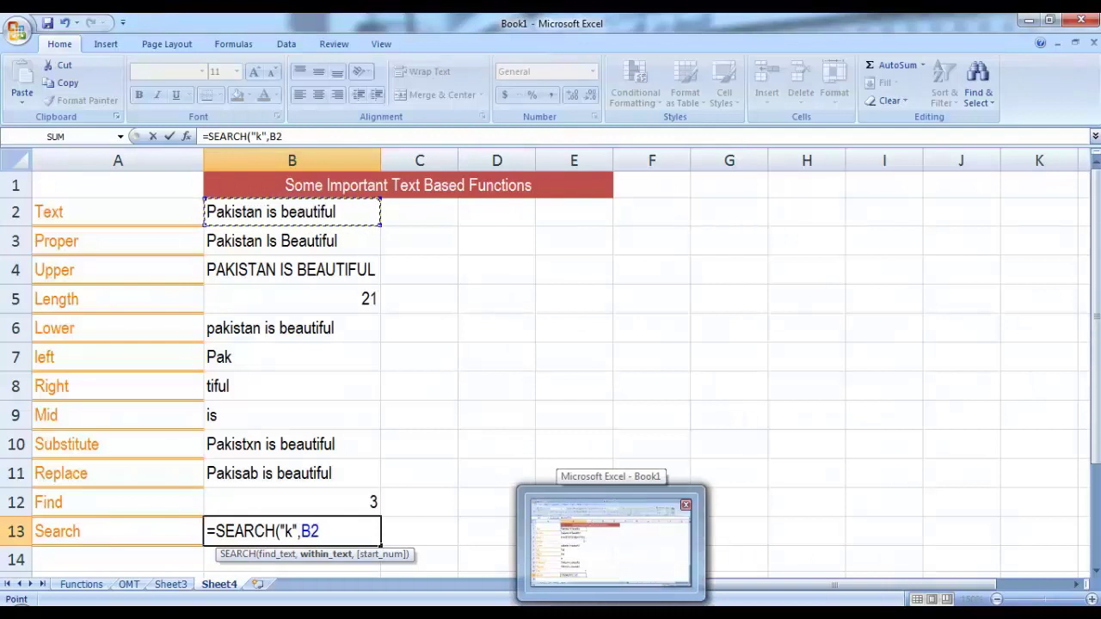
{"action": "key", "text": "Return"}
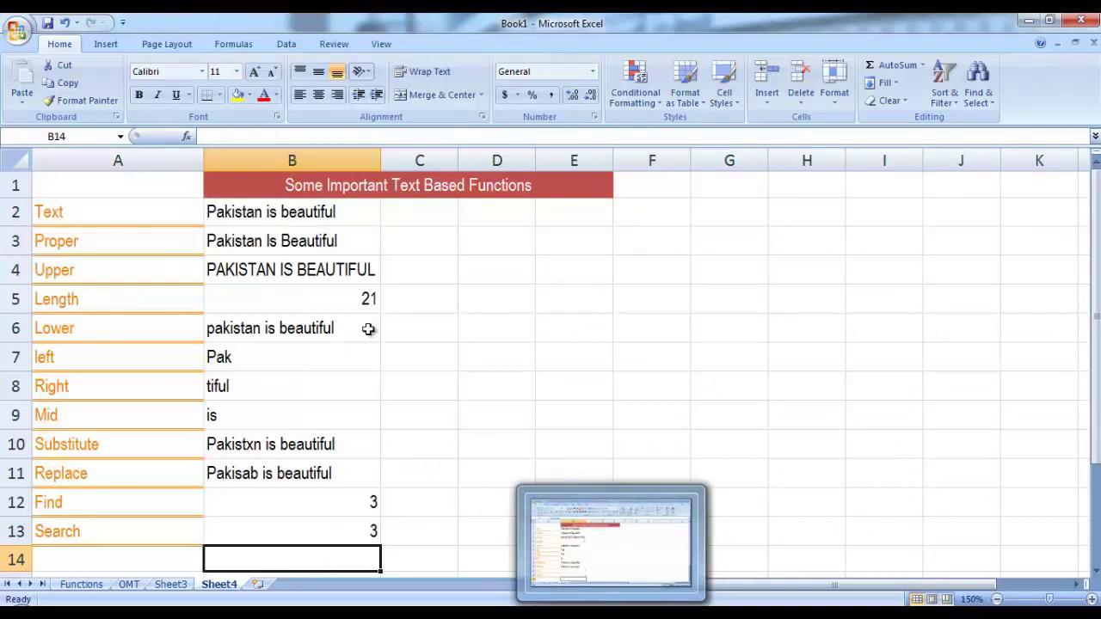
{"action": "double_click", "coordinate": [317, 499]}
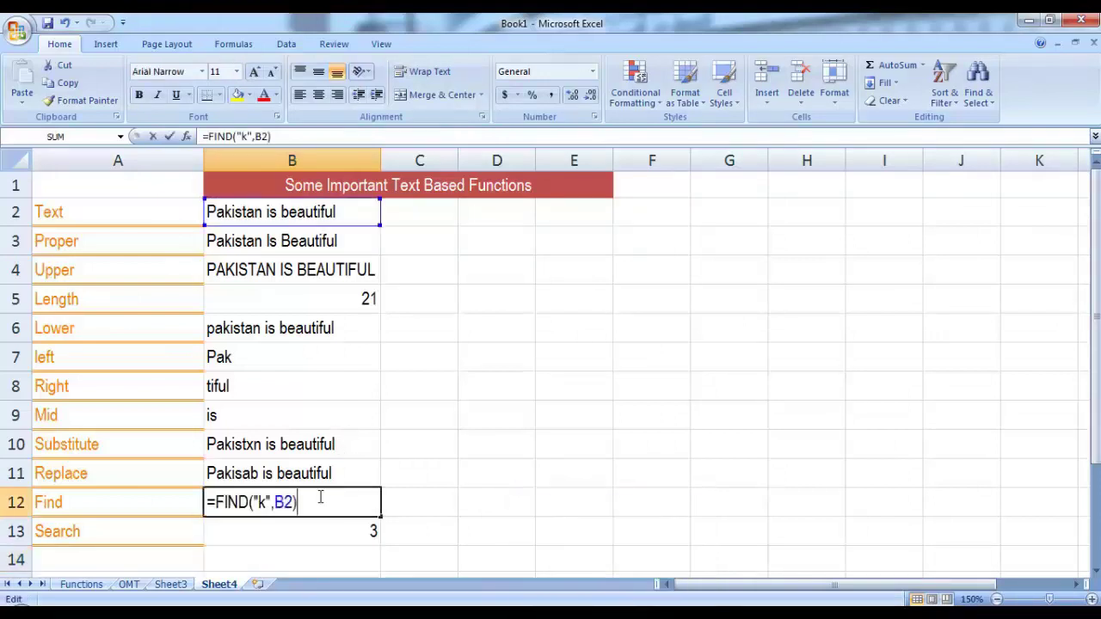
{"action": "left_click", "coordinate": [266, 502]}
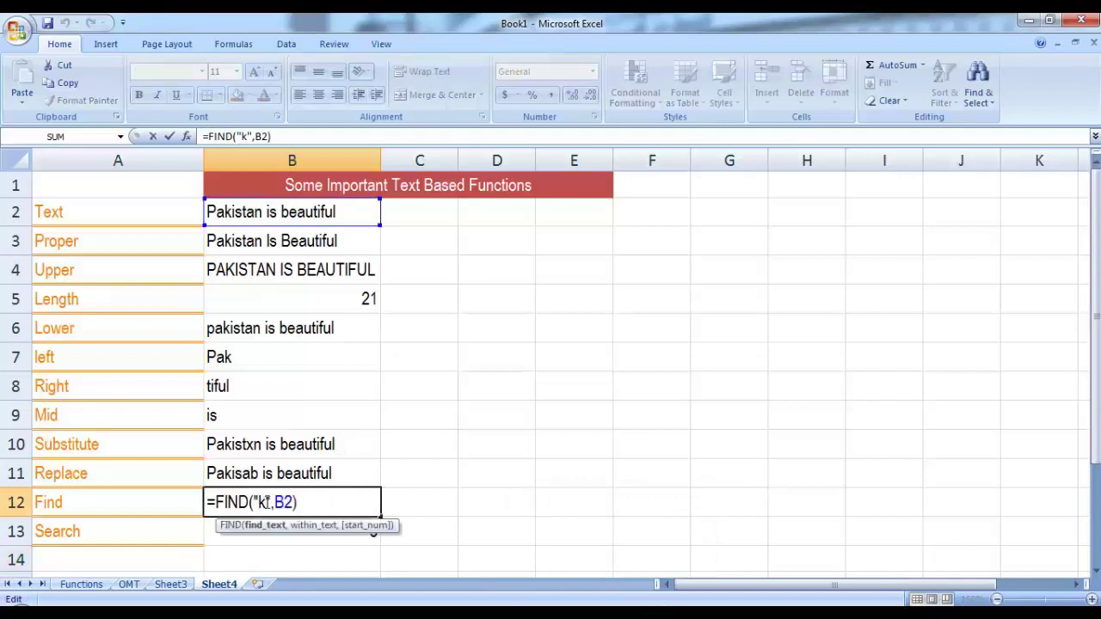
{"action": "key", "text": "BackSpace"}
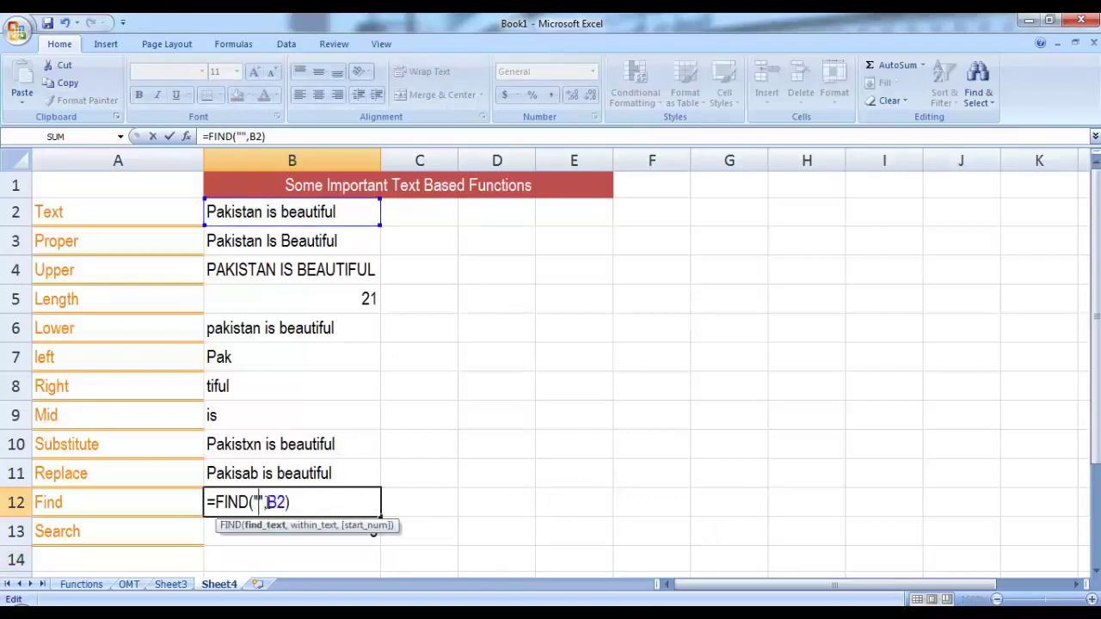
{"action": "type", "text": "k"}
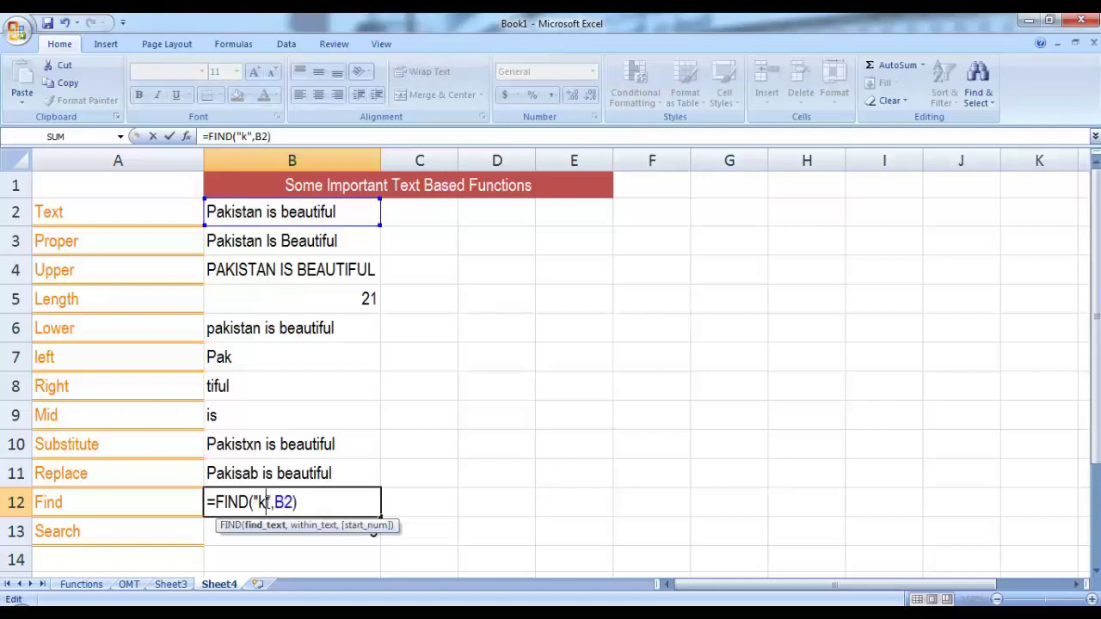
{"action": "key", "text": "Return"}
Change the find text in the B12 FIND formula to a capital "K"
{"action": "left_click", "coordinate": [266, 502]}
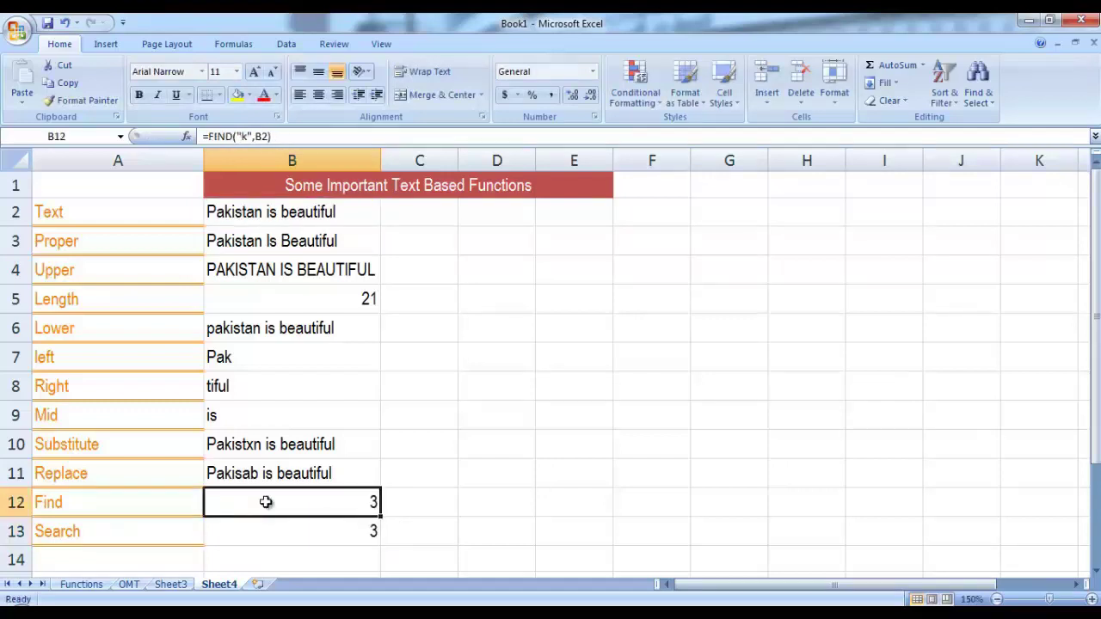
{"action": "double_click", "coordinate": [266, 503]}
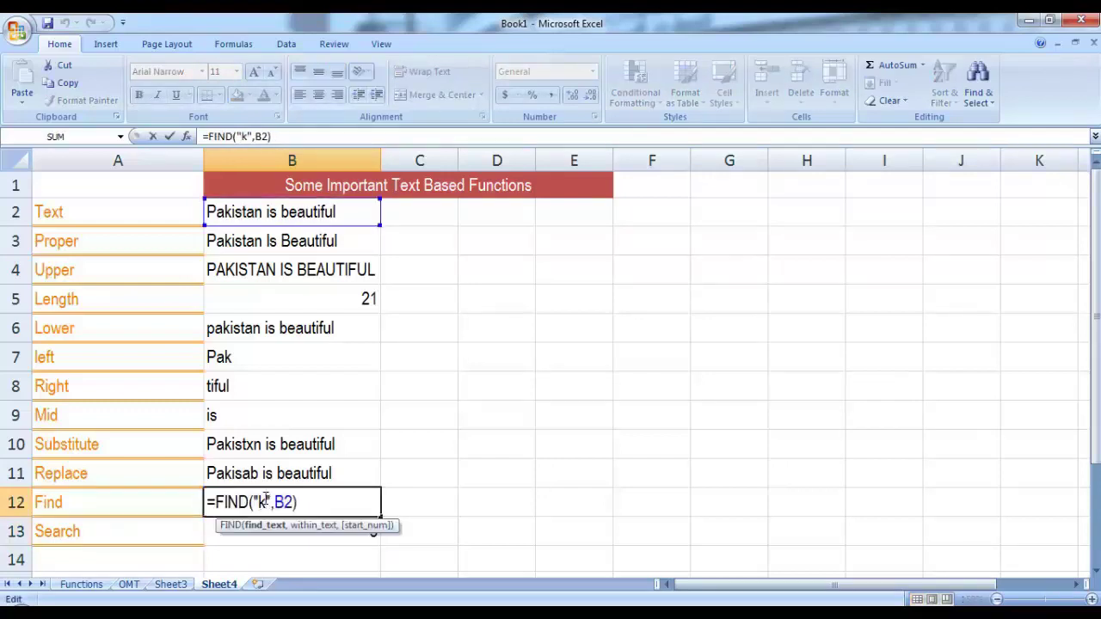
{"action": "key", "text": "BackSpace"}
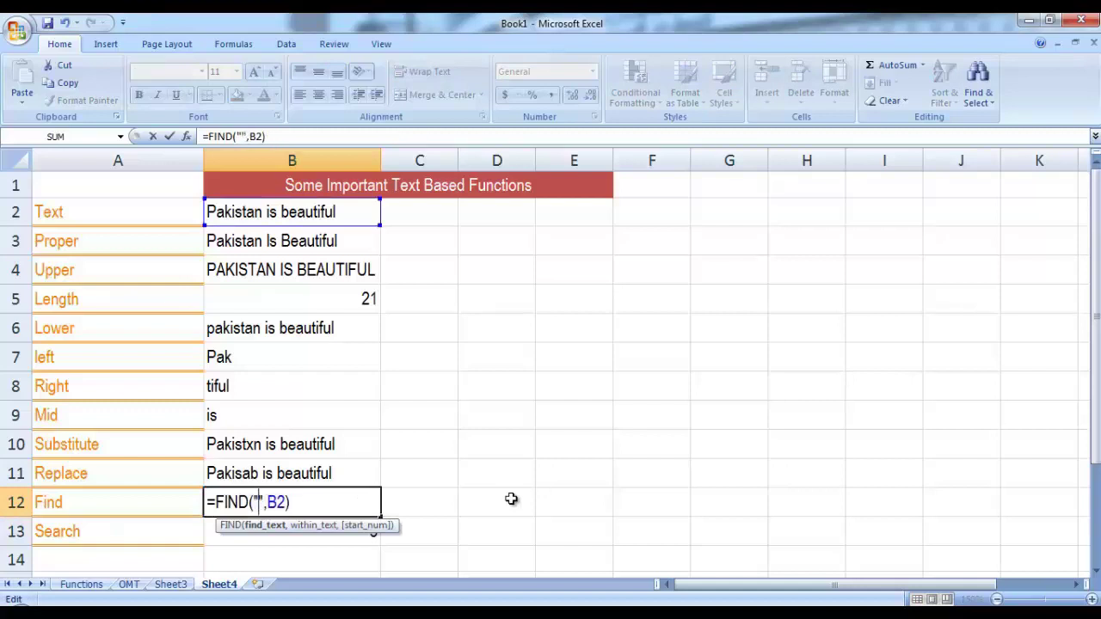
{"action": "type", "text": "K"}
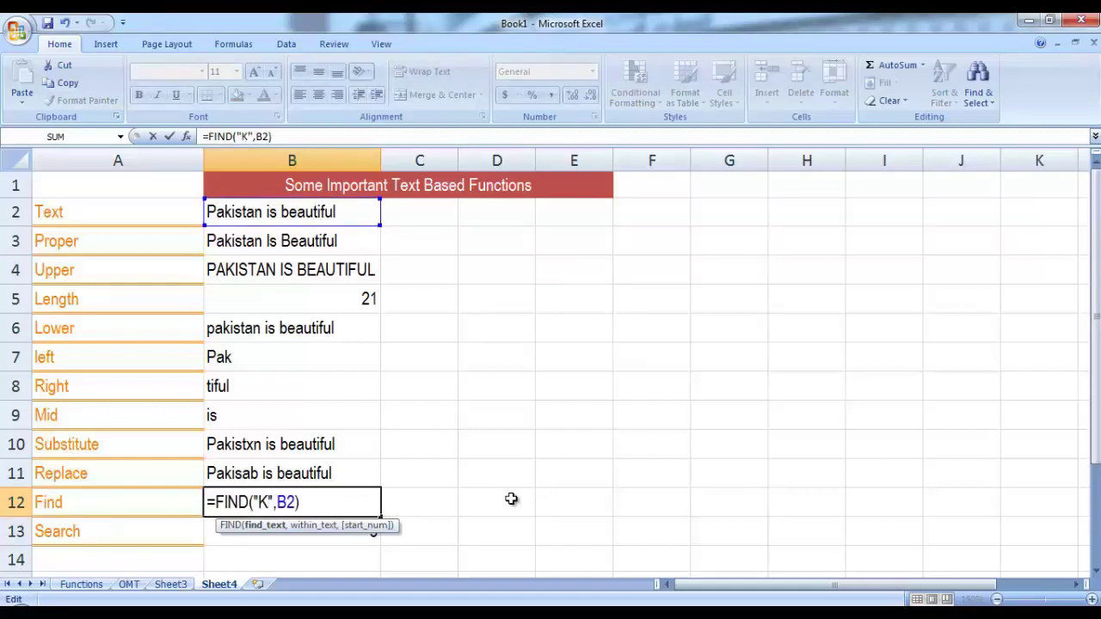
{"action": "key", "text": "Return"}
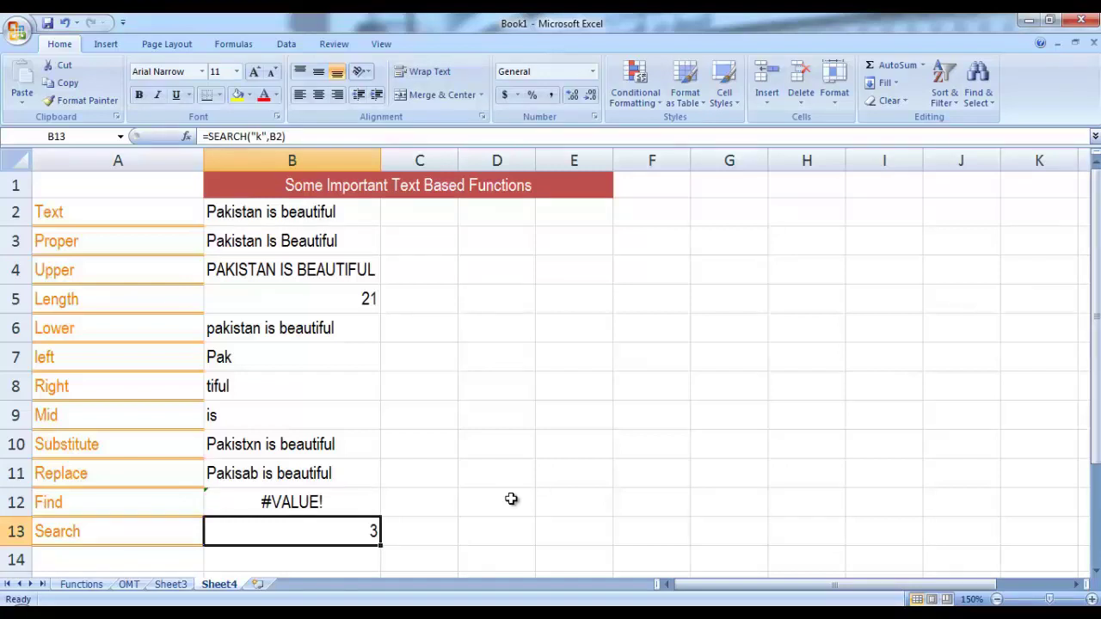
Change the find text in the B13 SEARCH formula to a capital "K"
{"action": "double_click", "coordinate": [362, 529]}
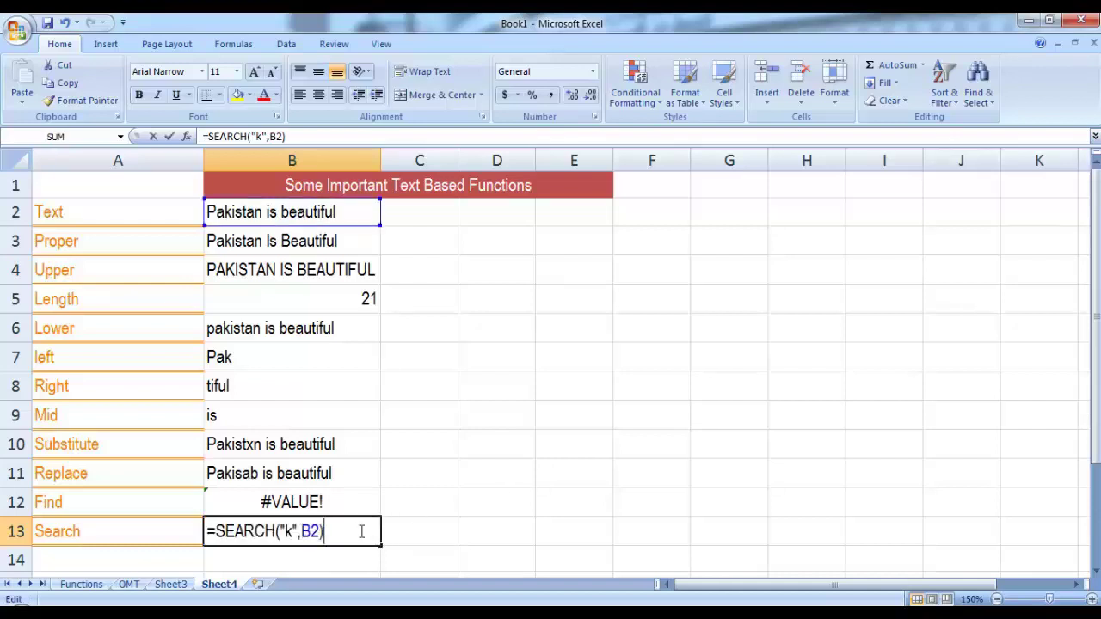
{"action": "key", "text": "Left"}
{"action": "key", "text": "Left"}
{"action": "key", "text": "Left"}
{"action": "key", "text": "Left"}
{"action": "key", "text": "Left"}
{"action": "key", "text": "BackSpace"}
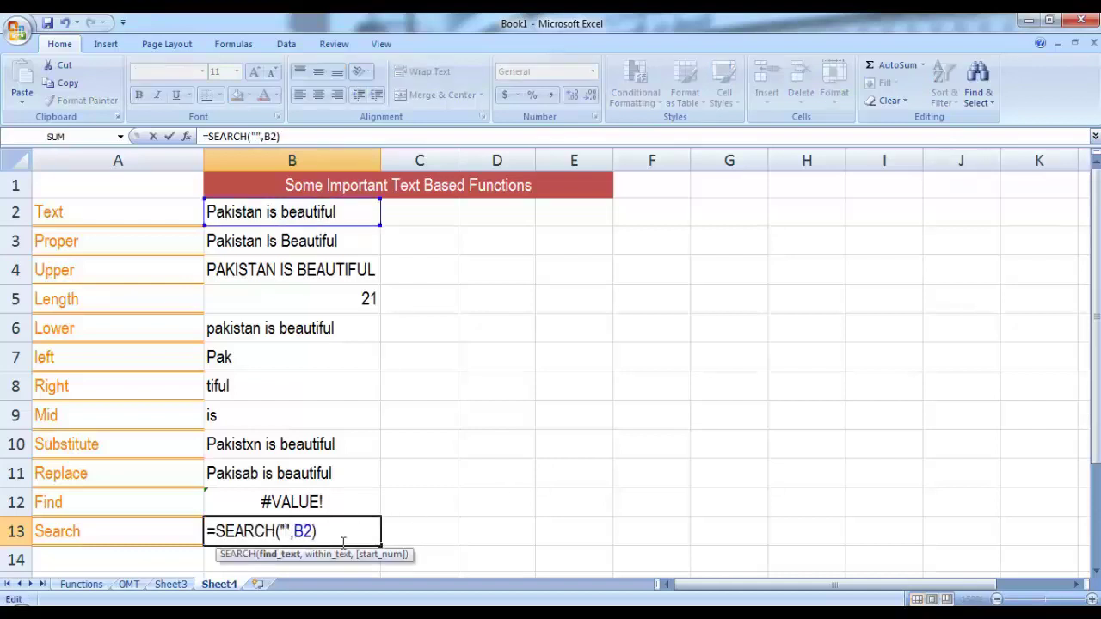
{"action": "type", "text": "K"}
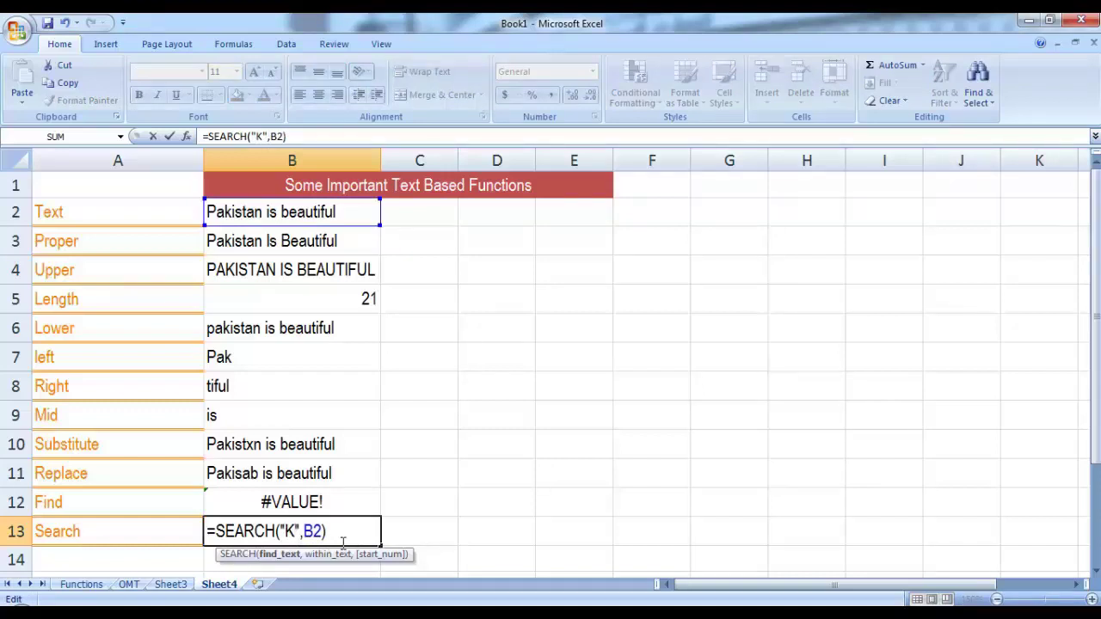
{"action": "key", "text": "Return"}
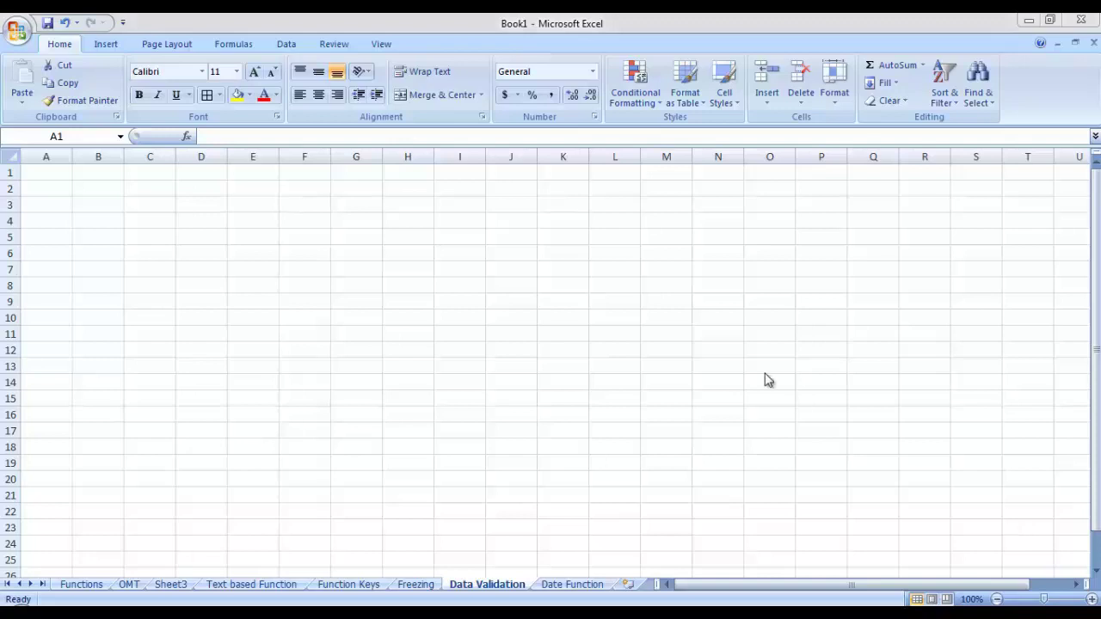
Enter the label "Marks" in cell A2 of the Data Validation sheet
{"action": "left_click", "coordinate": [287, 47]}
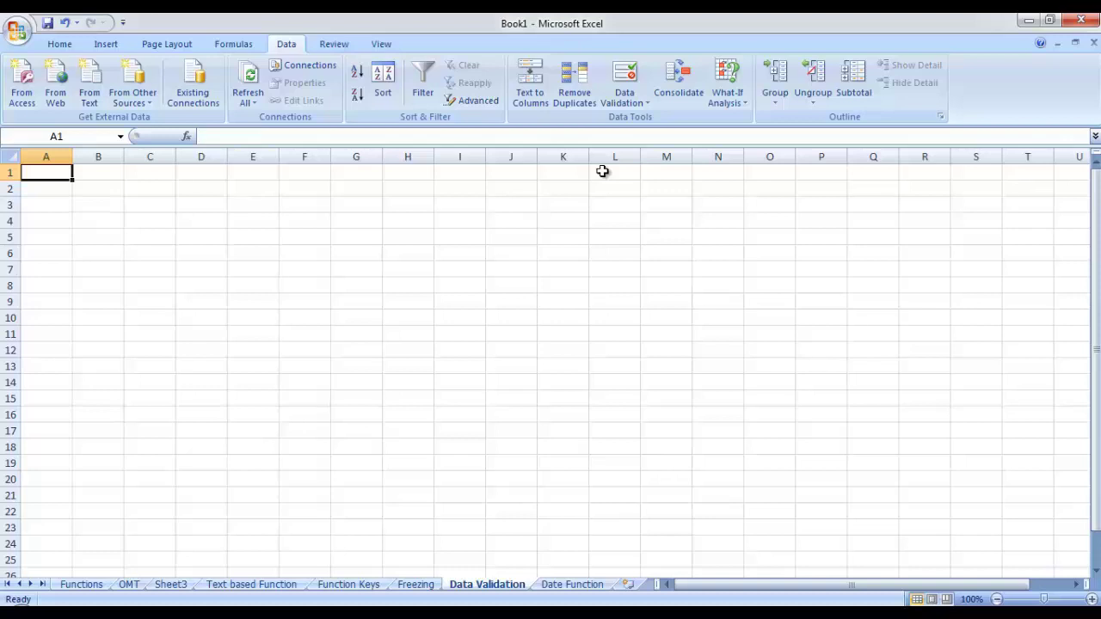
{"action": "key", "text": "Right"}
{"action": "key", "text": "Down"}
{"action": "key", "text": "Left"}
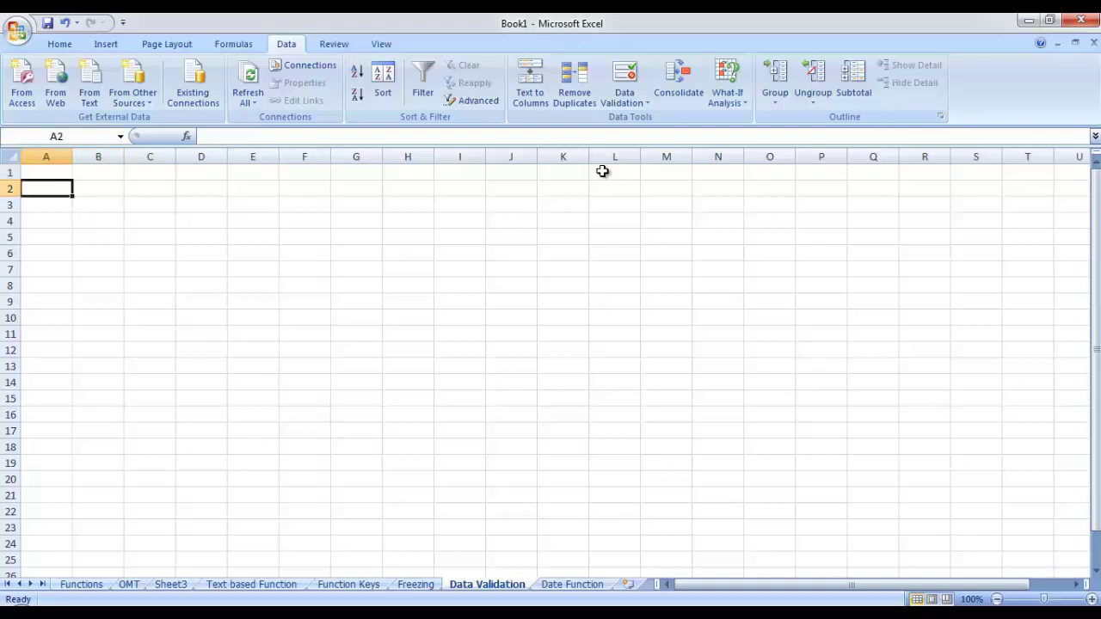
{"action": "type", "text": "Marks"}
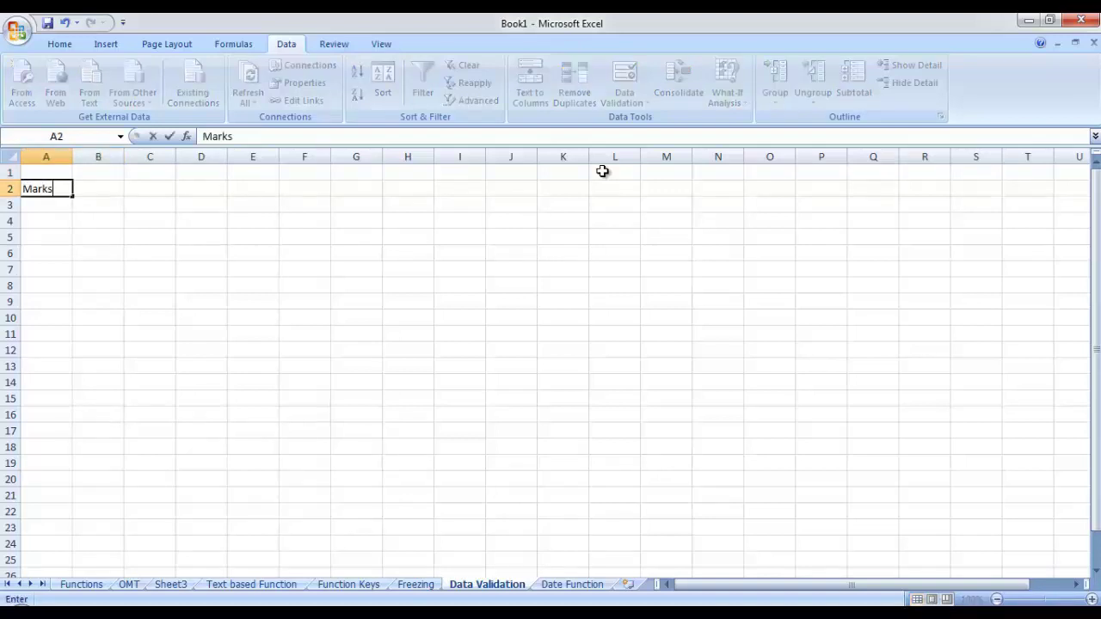
{"action": "key", "text": "Tab"}
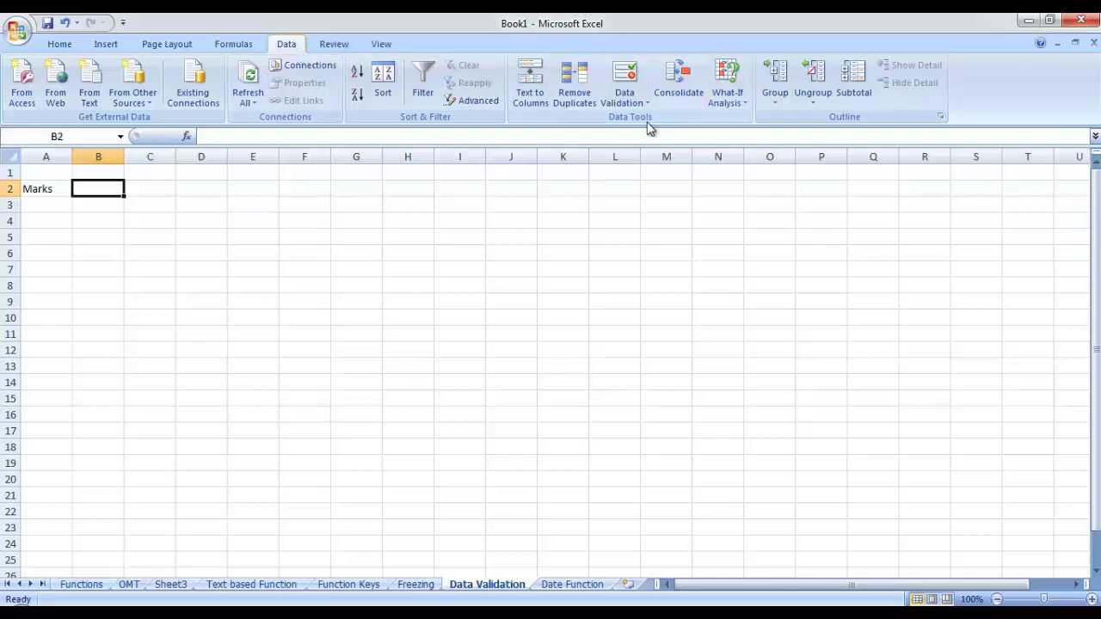
Apply data validation to cell B2 that allows only decimal values between 1 and 100
{"action": "left_click", "coordinate": [631, 90]}
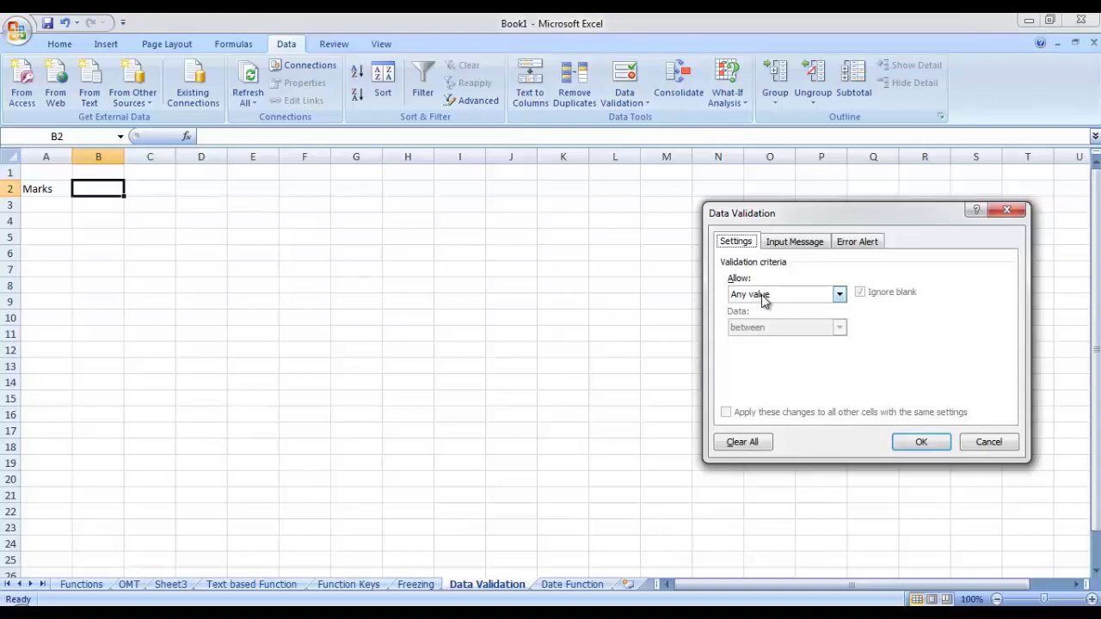
{"action": "left_click", "coordinate": [839, 297]}
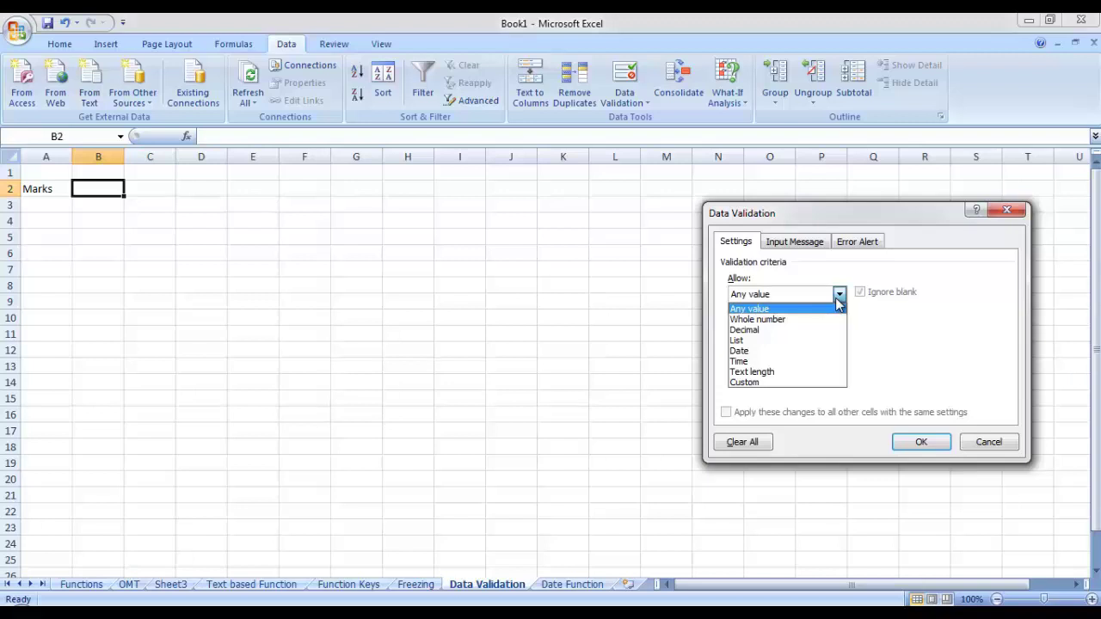
{"action": "left_click", "coordinate": [794, 330]}
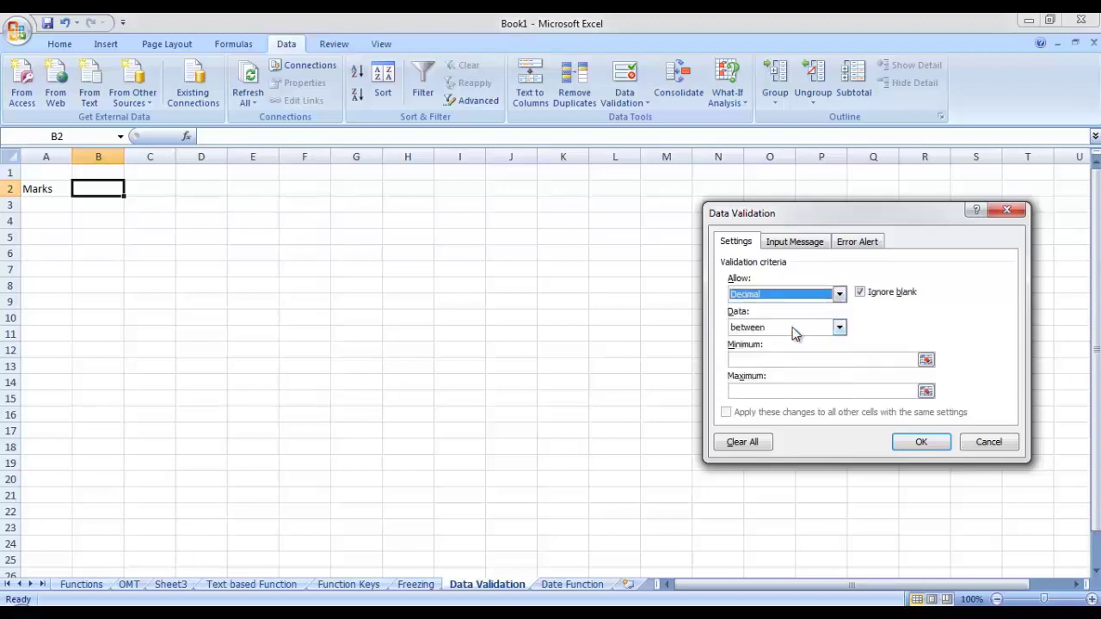
{"action": "left_click", "coordinate": [841, 329]}
{"action": "left_click", "coordinate": [842, 330]}
{"action": "left_click", "coordinate": [841, 329]}
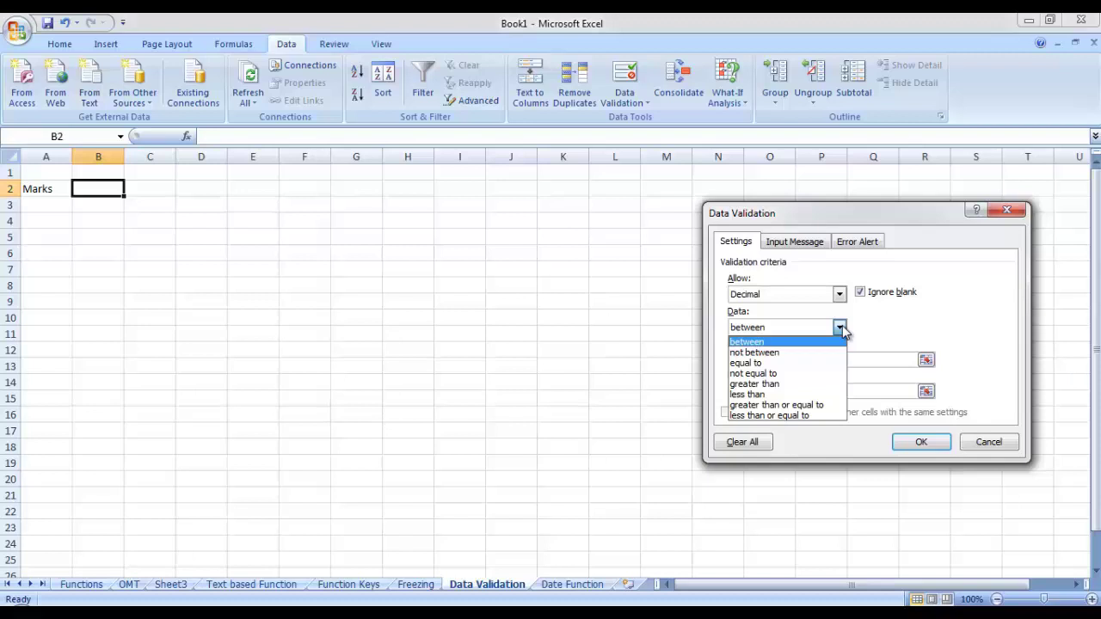
{"action": "left_click", "coordinate": [831, 343]}
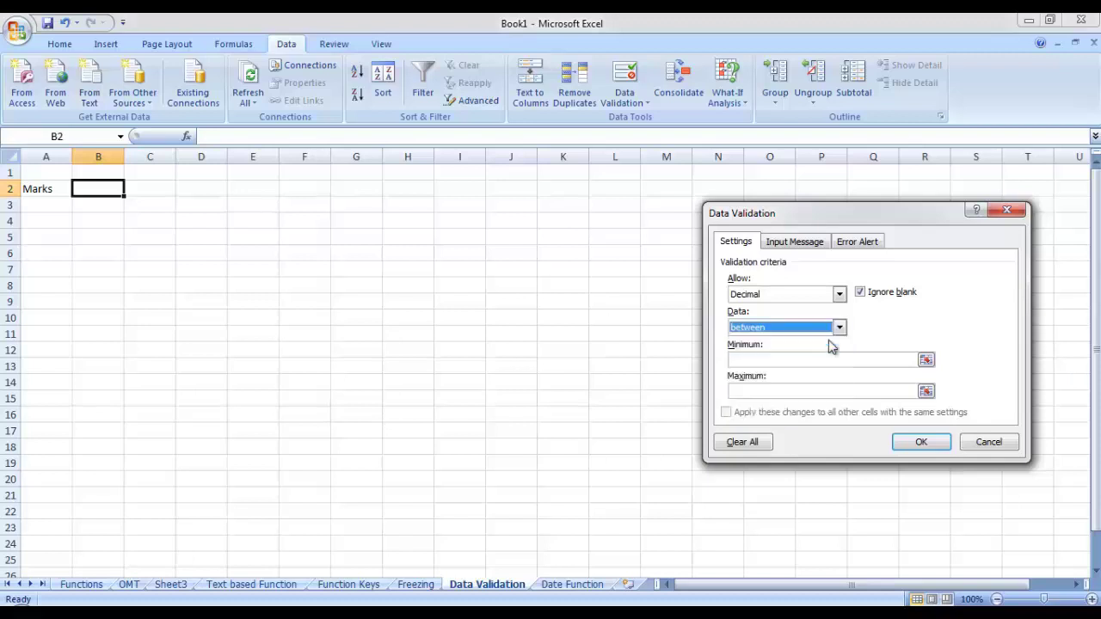
{"action": "left_click", "coordinate": [810, 358]}
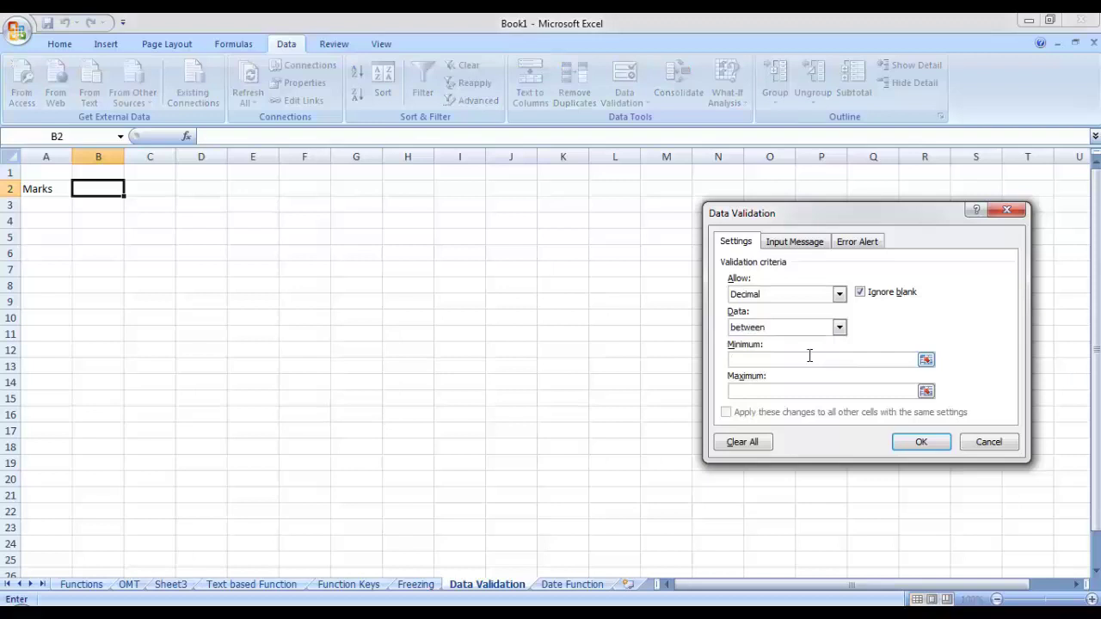
{"action": "type", "text": "1"}
{"action": "left_click", "coordinate": [813, 389]}
{"action": "type", "text": "100"}
{"action": "left_click", "coordinate": [920, 444]}
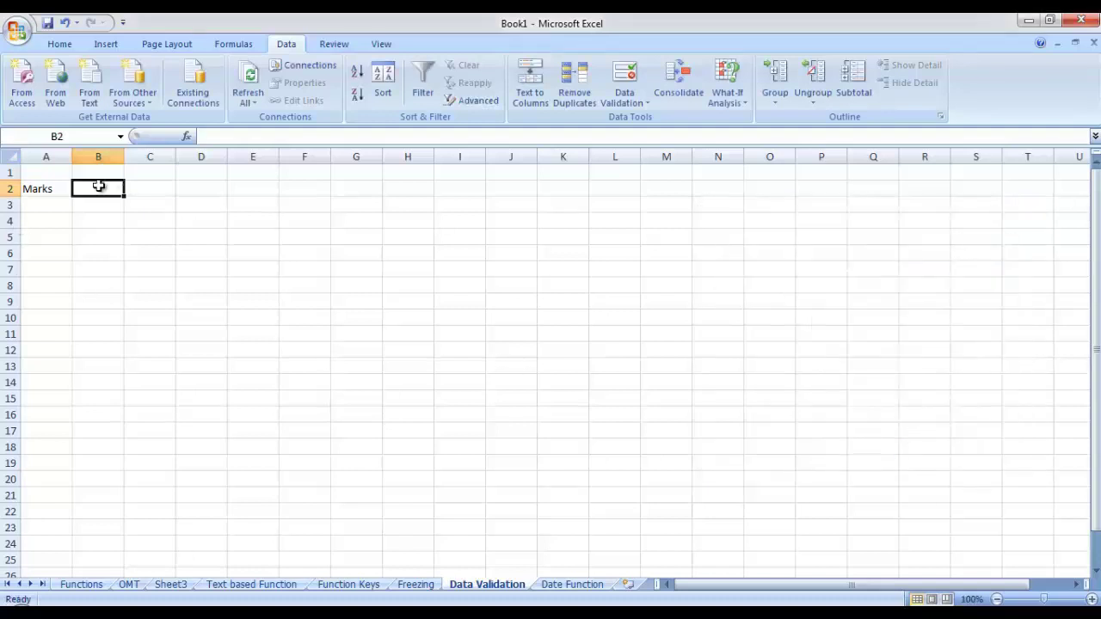
Test the validation rule in cell B2 by entering 54 and trying the out-of-range value 121
{"action": "type", "text": "54"}
{"action": "key", "text": "Return"}
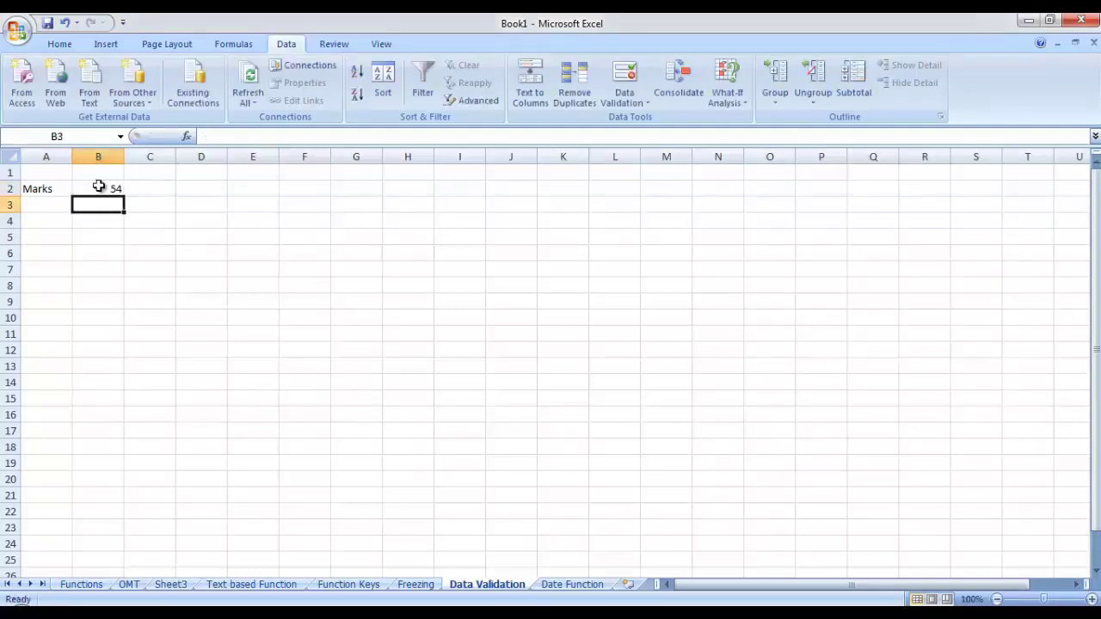
{"action": "left_click", "coordinate": [109, 187]}
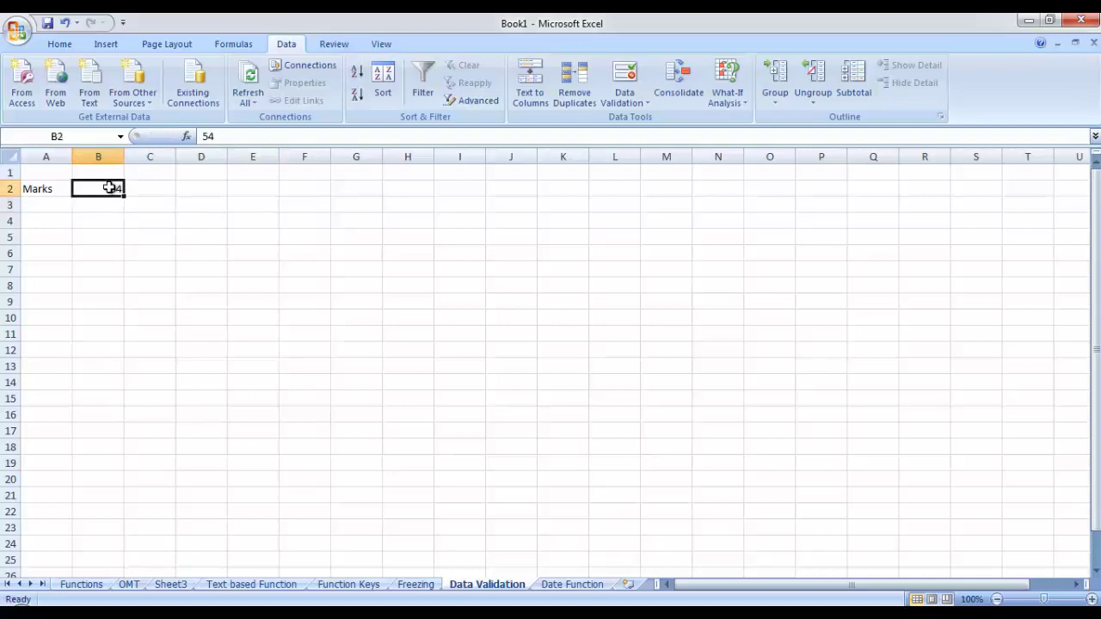
{"action": "type", "text": "121"}
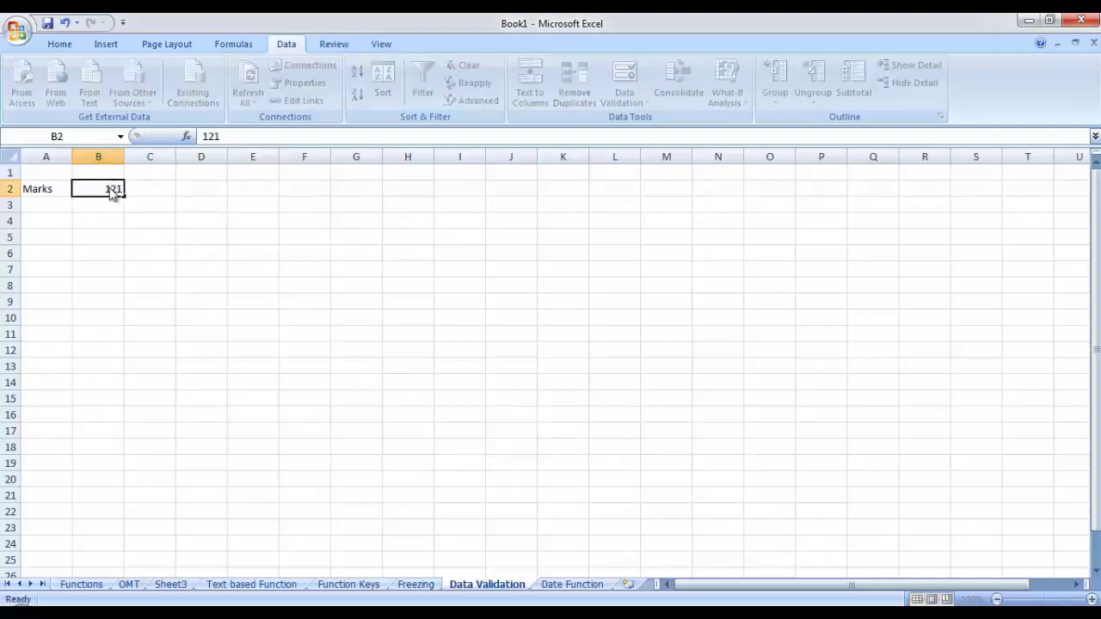
{"action": "key", "text": "Return"}
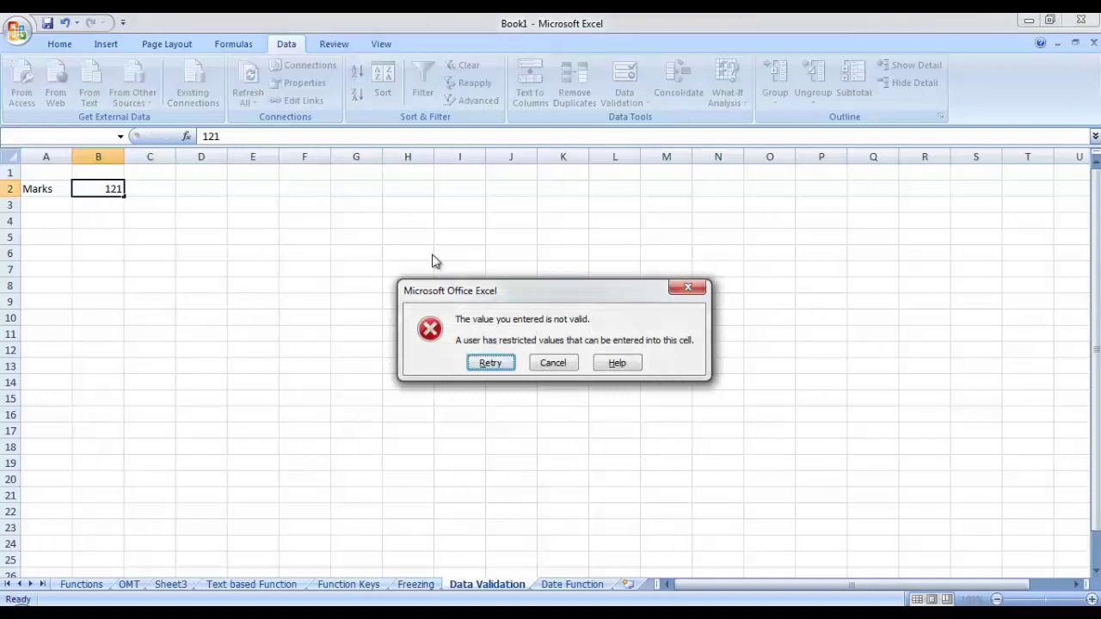
{"action": "left_click", "coordinate": [487, 364]}
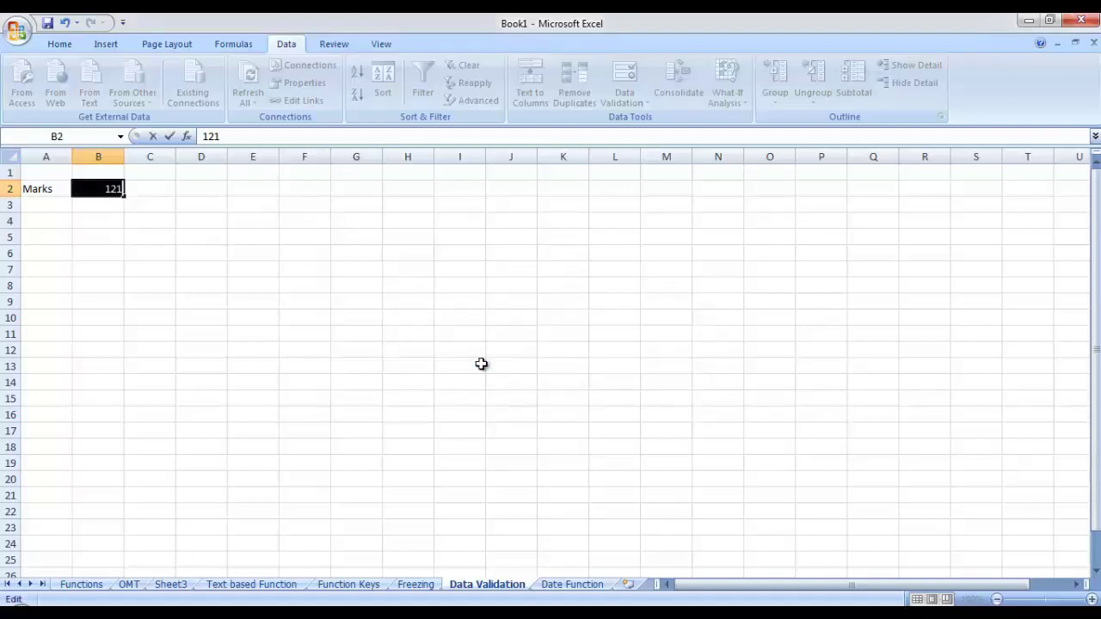
Try the negative value -34 in cell B2 and replace it with 23
{"action": "type", "text": "-34"}
{"action": "key", "text": "Return"}
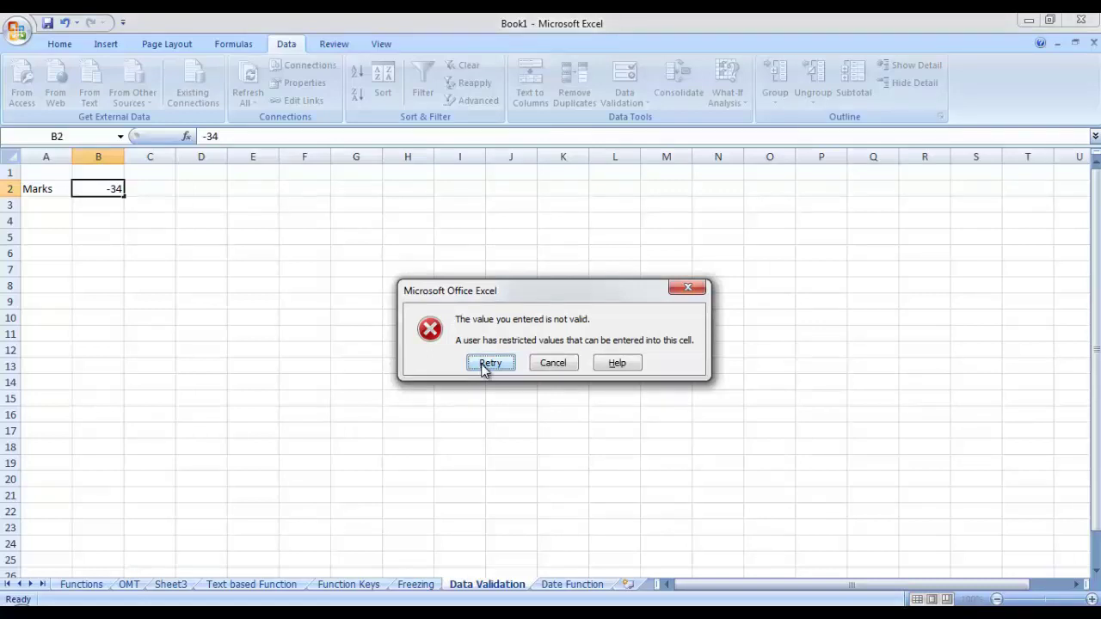
{"action": "left_click", "coordinate": [489, 363]}
{"action": "type", "text": "23"}
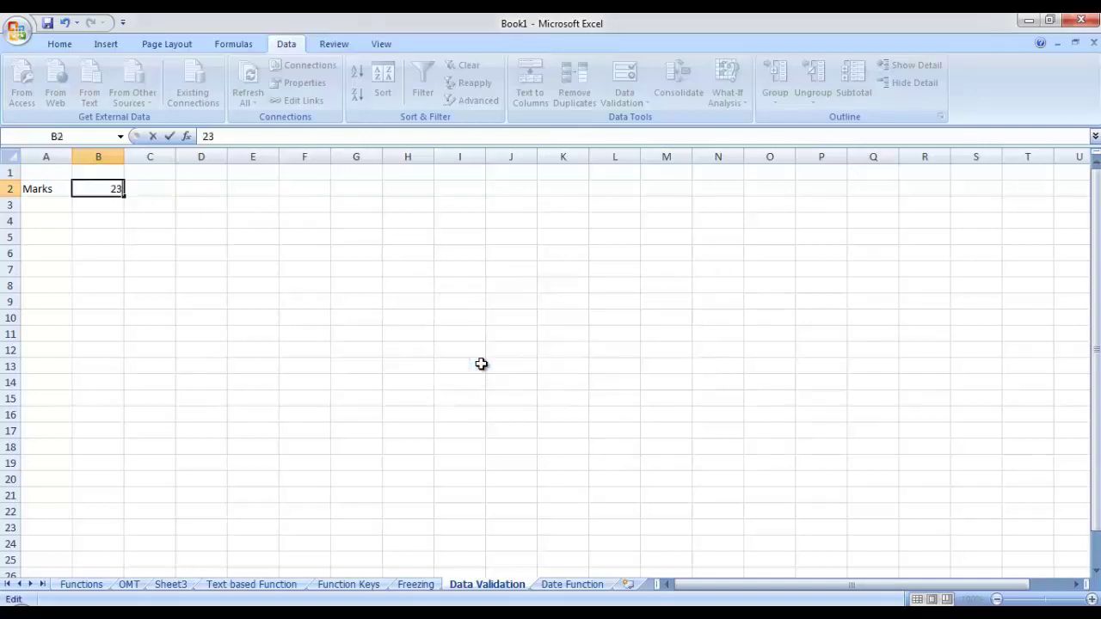
{"action": "key", "text": "Return"}
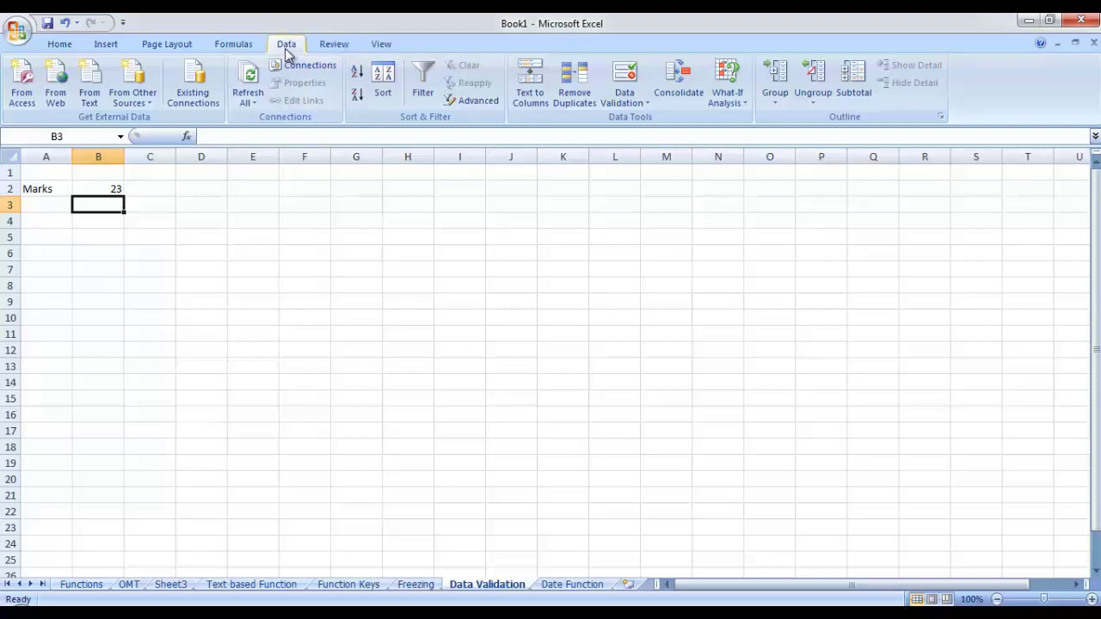
Apply data validation to cell B3 that allows whole numbers not between 10 and 20
{"action": "left_click", "coordinate": [632, 85]}
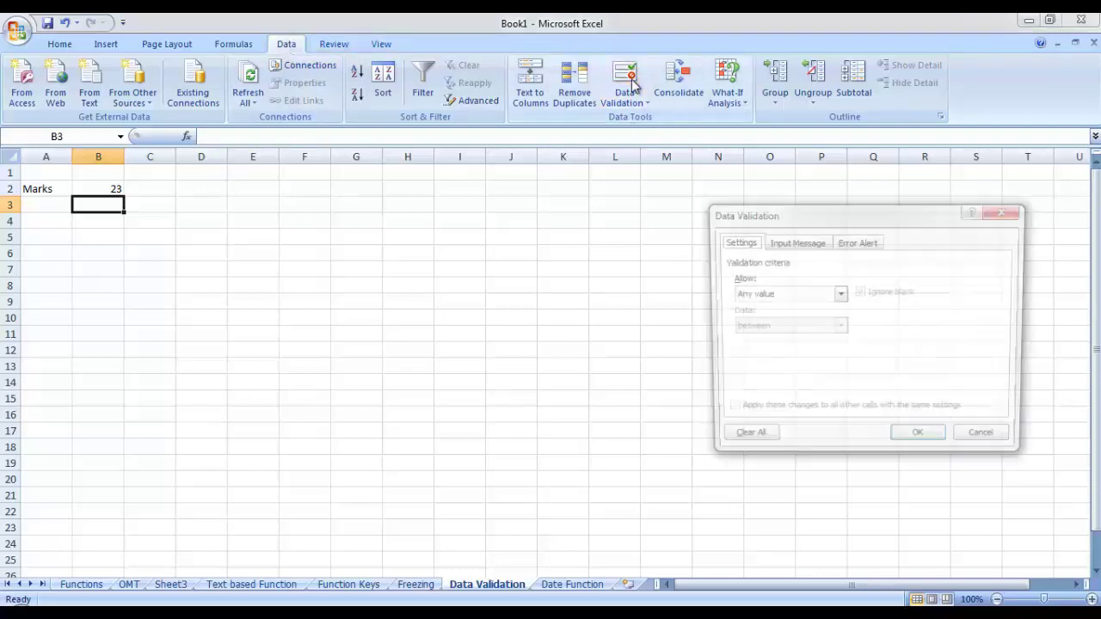
{"action": "left_click", "coordinate": [841, 298]}
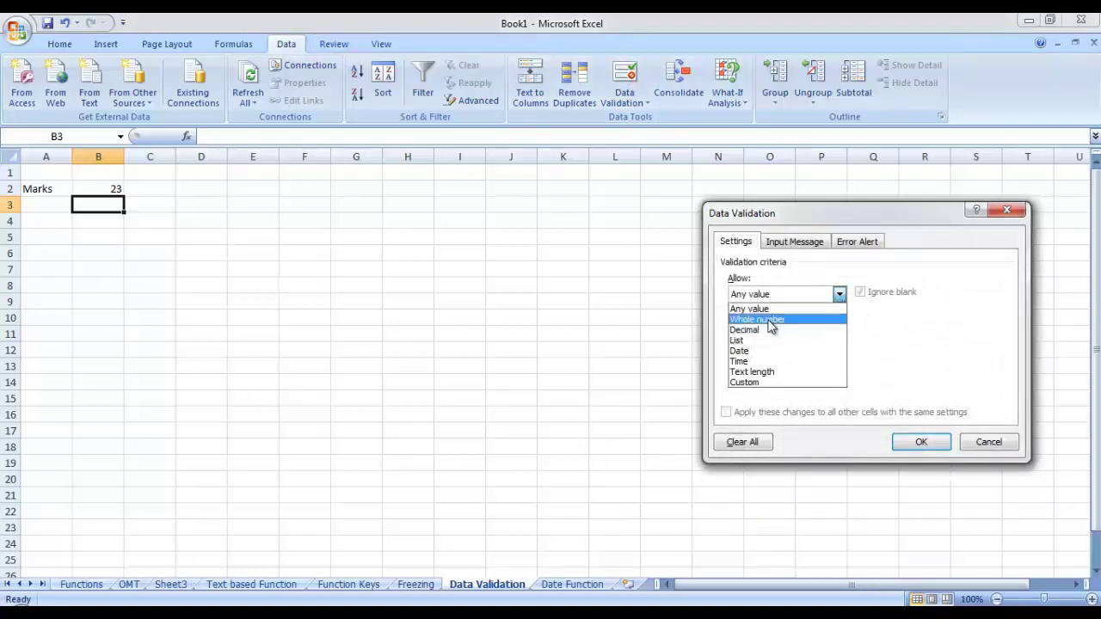
{"action": "left_click", "coordinate": [768, 320]}
{"action": "left_click", "coordinate": [840, 330]}
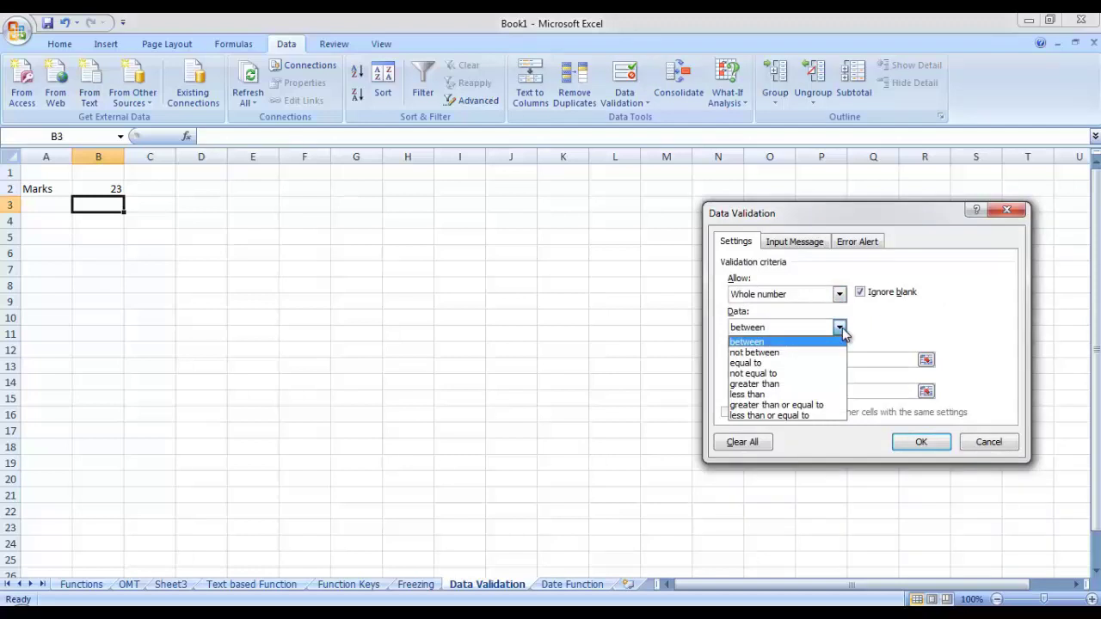
{"action": "left_click", "coordinate": [779, 353]}
{"action": "left_click", "coordinate": [782, 359]}
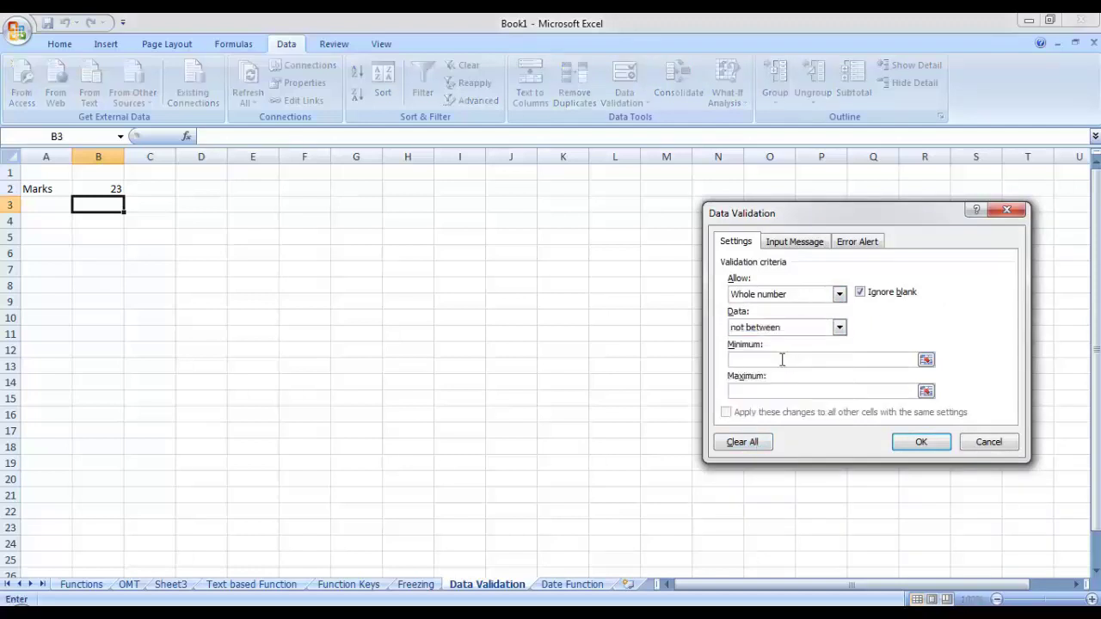
{"action": "type", "text": "10"}
{"action": "left_click", "coordinate": [782, 391]}
{"action": "type", "text": "20"}
{"action": "left_click", "coordinate": [917, 443]}
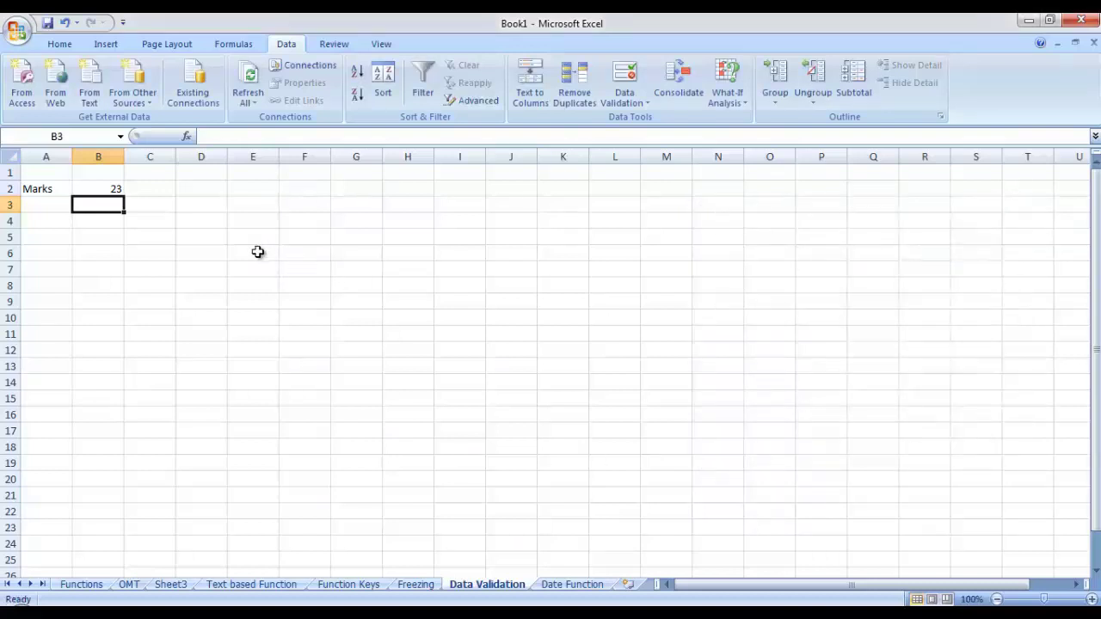
Enter 100 in cell B3 to test its validation rule
{"action": "type", "text": "100"}
{"action": "key", "text": "Return"}
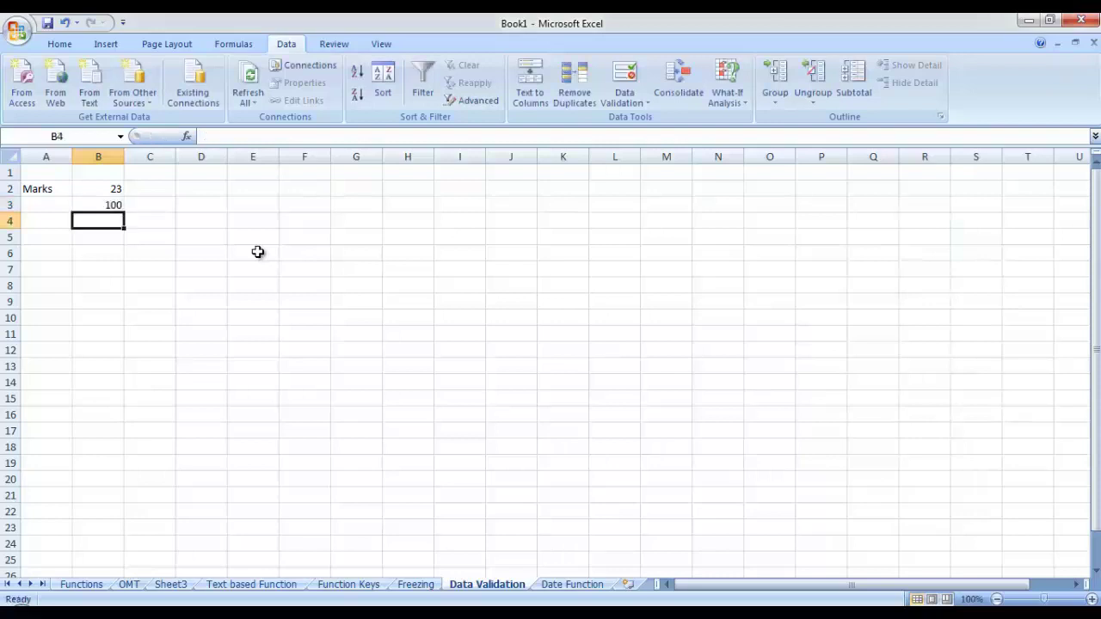
Try the value 15 in cell B3 and replace it with 200
{"action": "left_click", "coordinate": [87, 209]}
{"action": "type", "text": "2"}
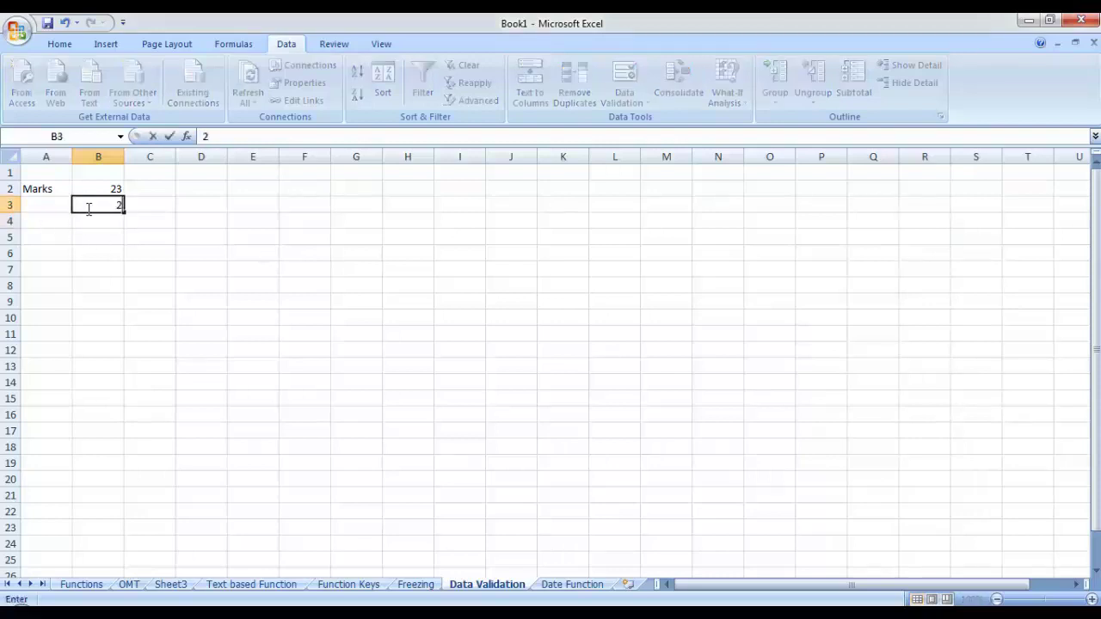
{"action": "key", "text": "BackSpace"}
{"action": "type", "text": "15"}
{"action": "key", "text": "Return"}
{"action": "key", "text": "Return"}
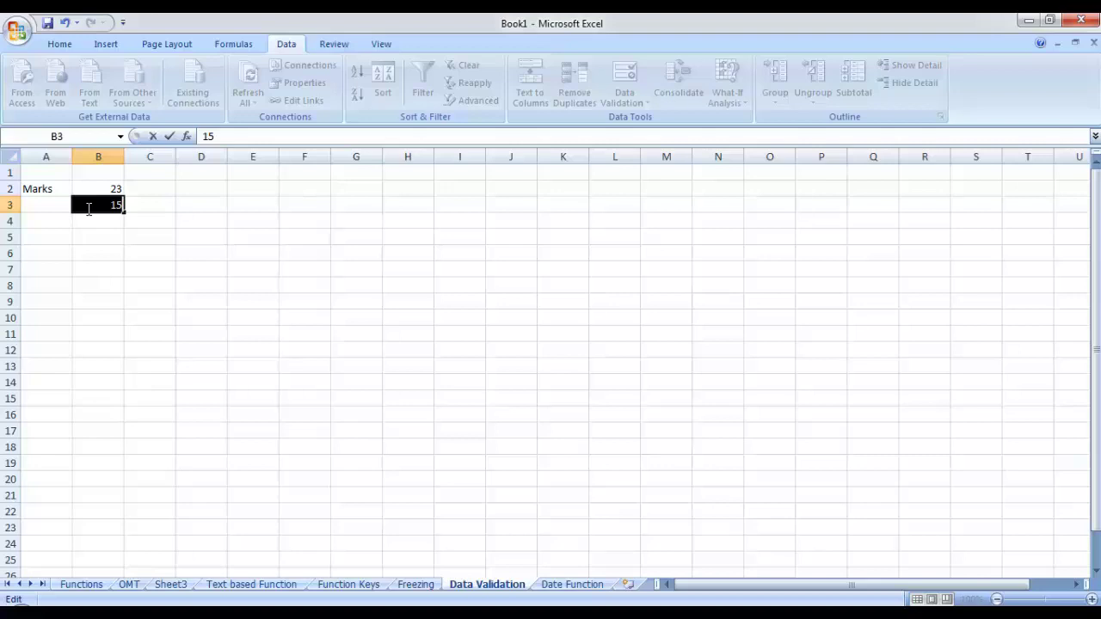
{"action": "type", "text": "200"}
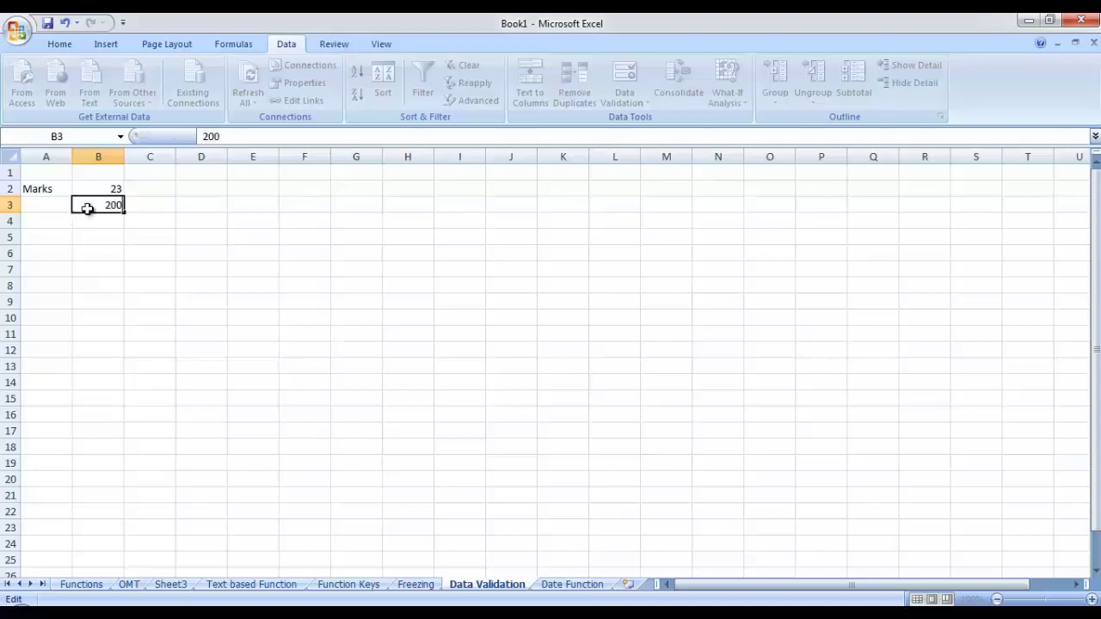
{"action": "key", "text": "Return"}
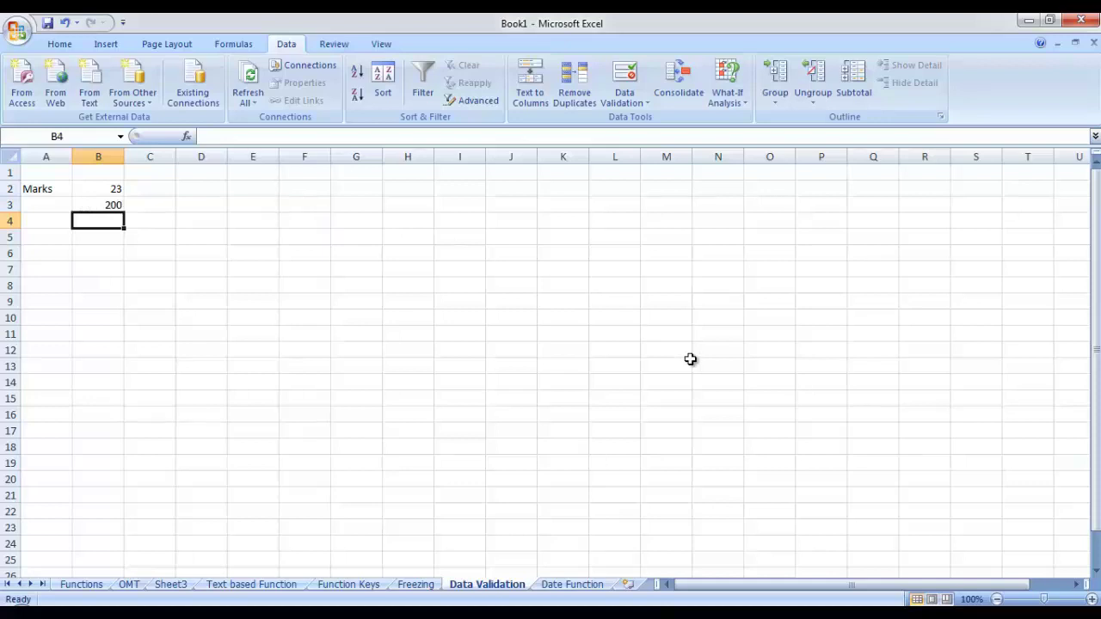
Examine the Whole number, List and Text length validation criteria for cell B4 without applying any
{"action": "left_click", "coordinate": [641, 80]}
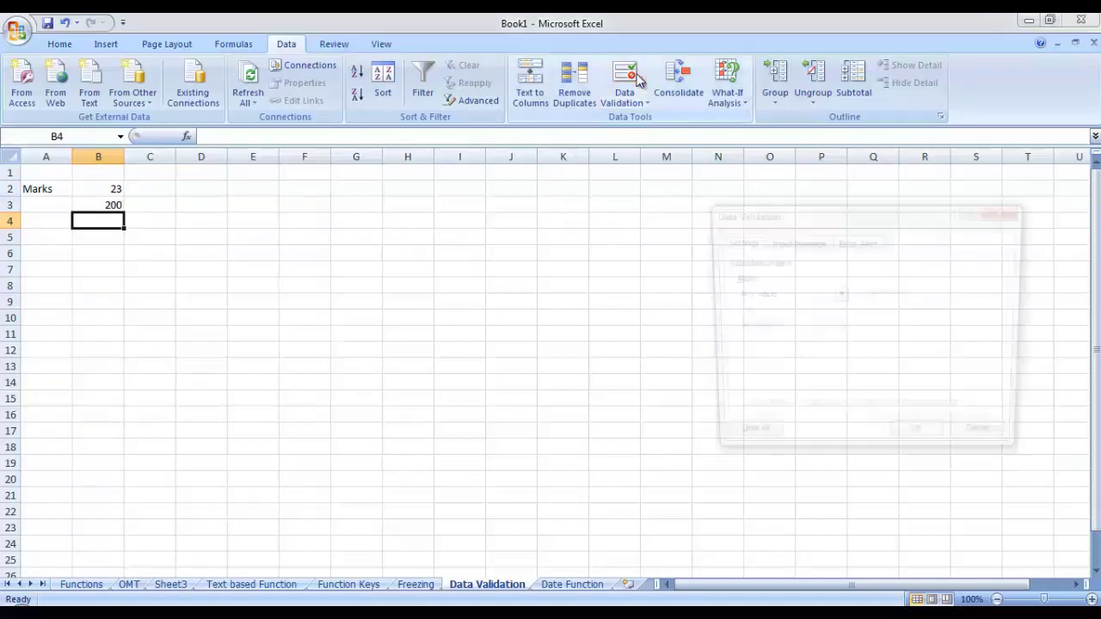
{"action": "left_click", "coordinate": [840, 294]}
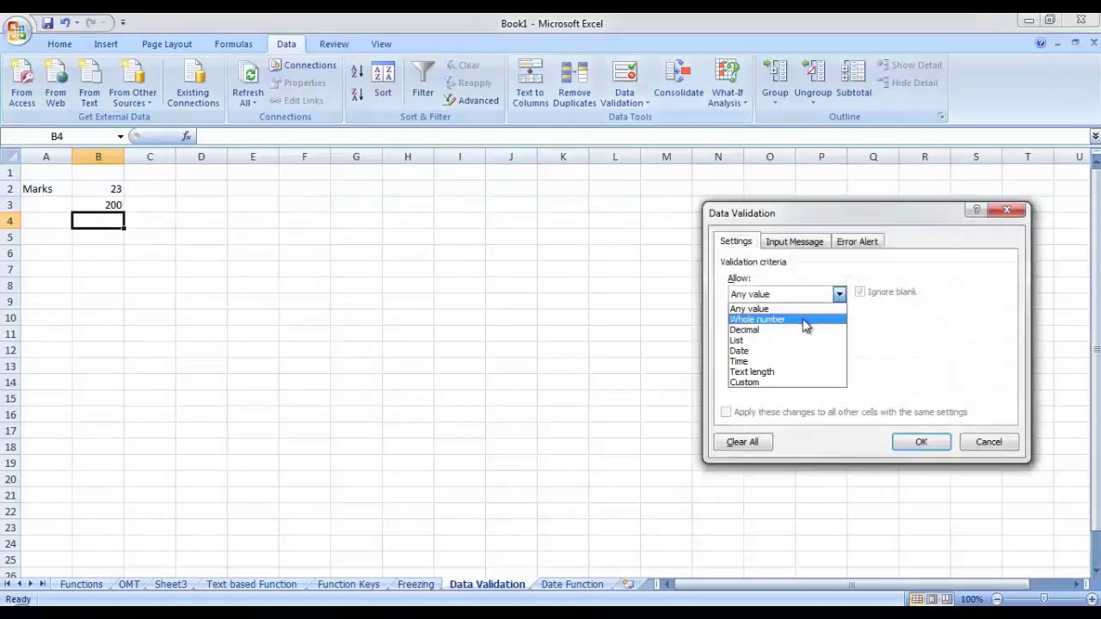
{"action": "left_click", "coordinate": [804, 320]}
{"action": "left_click", "coordinate": [840, 328]}
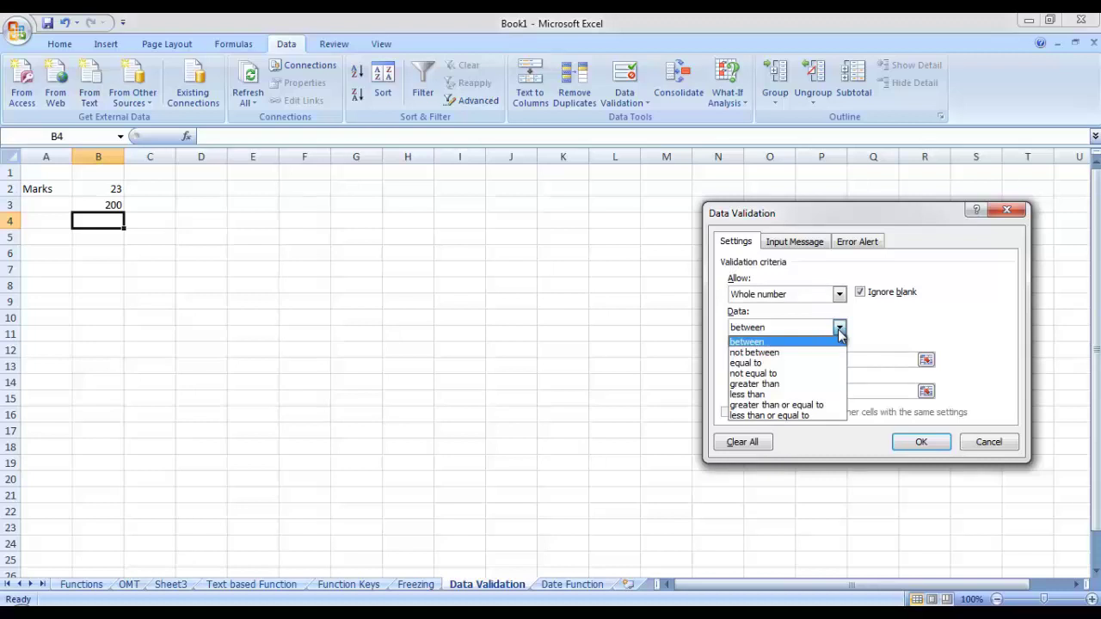
{"action": "left_click", "coordinate": [873, 320]}
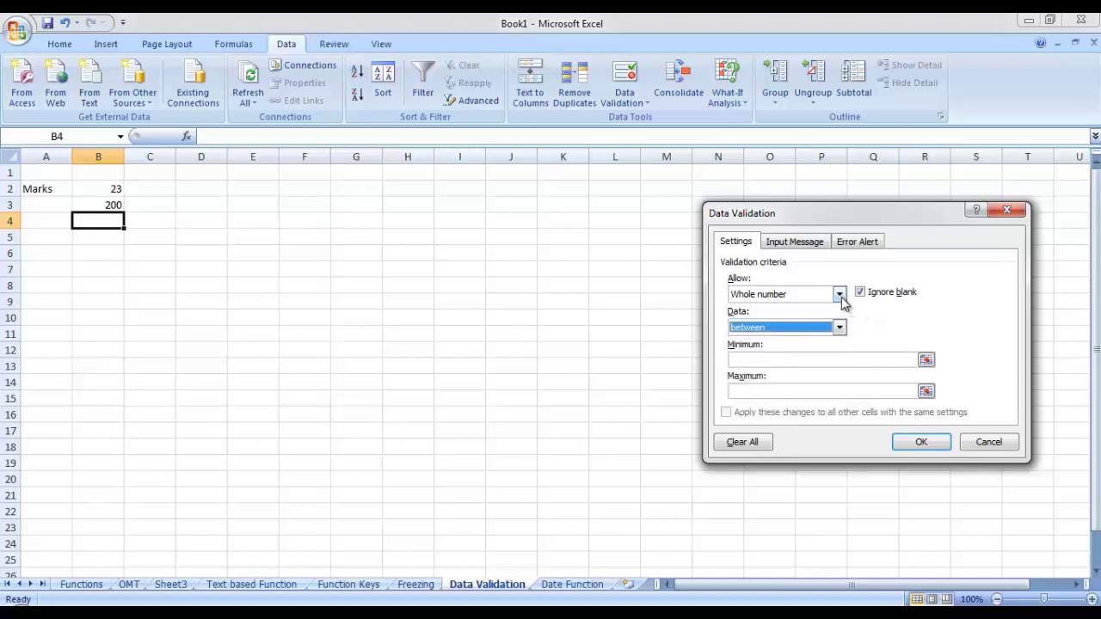
{"action": "left_click", "coordinate": [840, 295]}
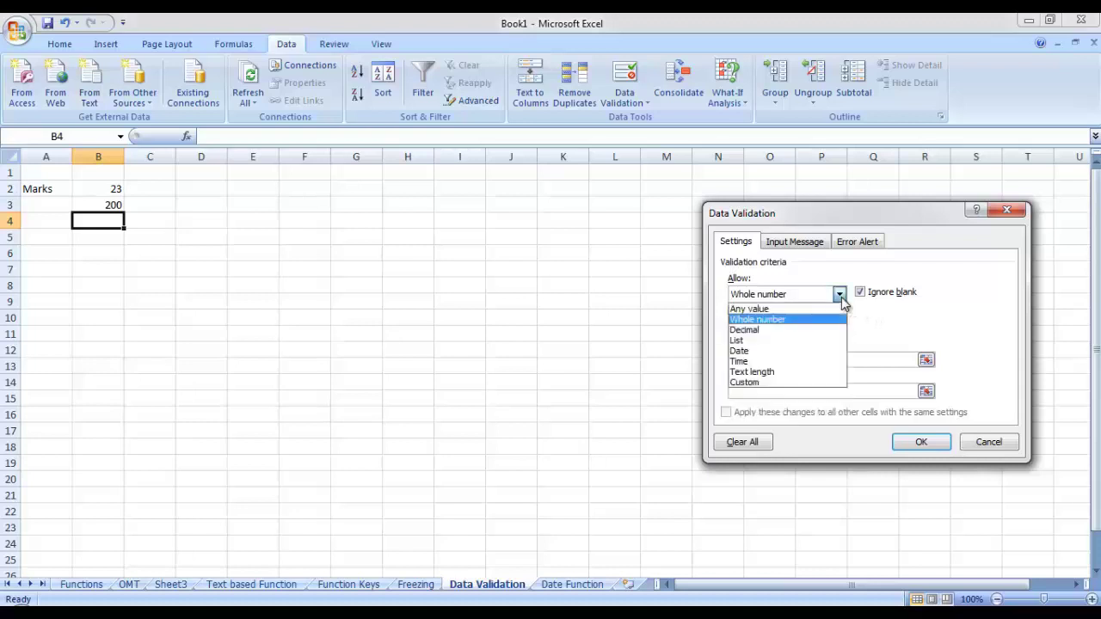
{"action": "left_click", "coordinate": [772, 340]}
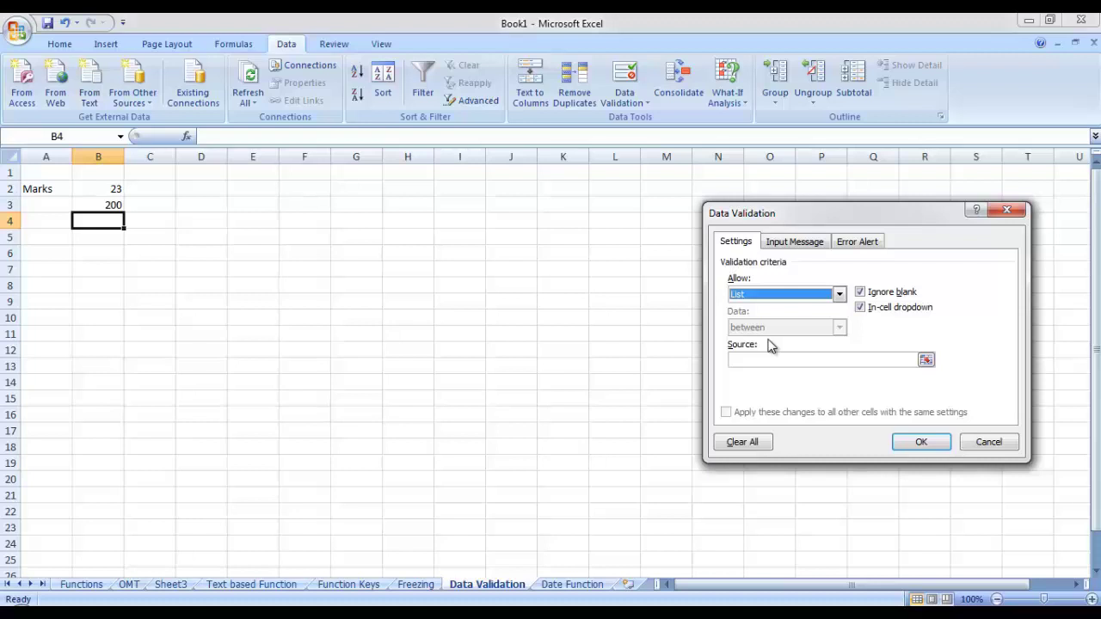
{"action": "left_click", "coordinate": [839, 295]}
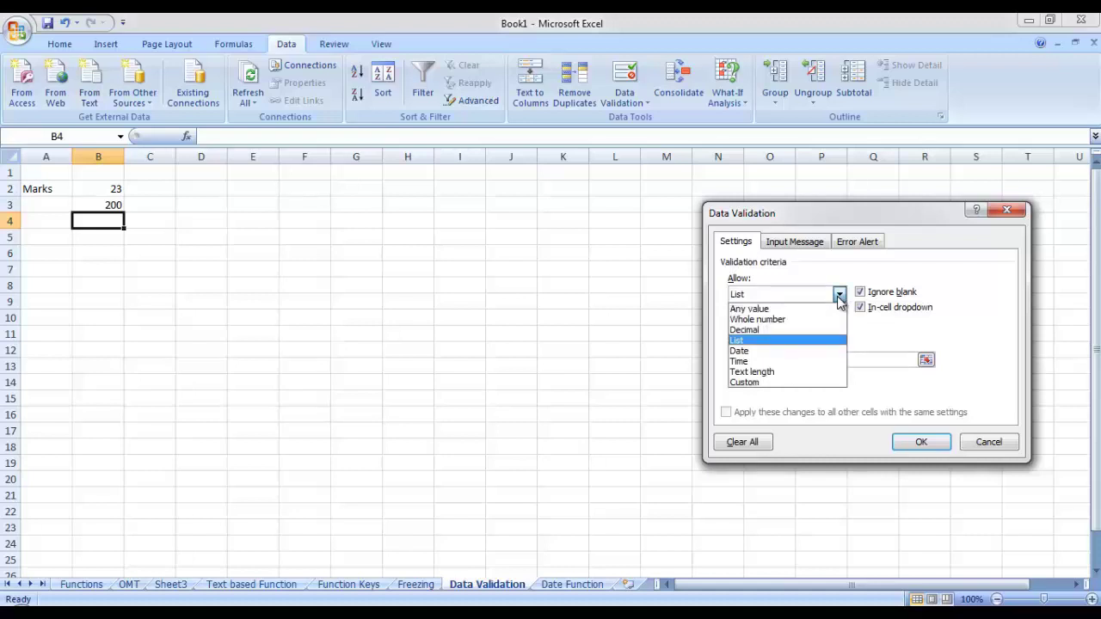
{"action": "left_click", "coordinate": [783, 372]}
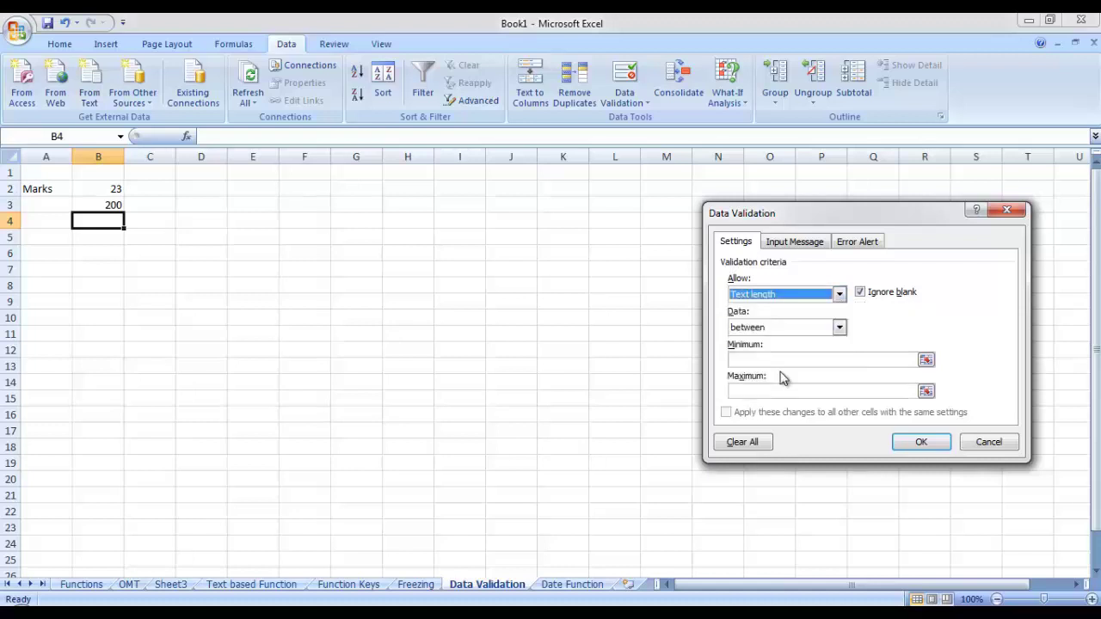
{"action": "left_click", "coordinate": [989, 442]}
Enter the label "Username" in cell A6
{"action": "left_click", "coordinate": [62, 249]}
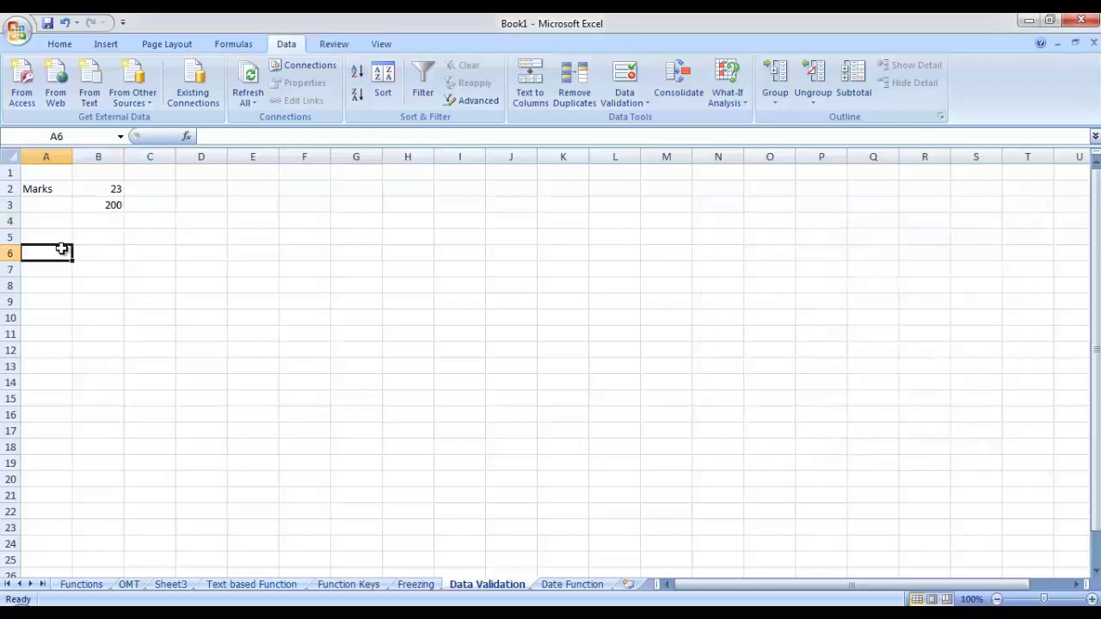
{"action": "type", "text": "Username"}
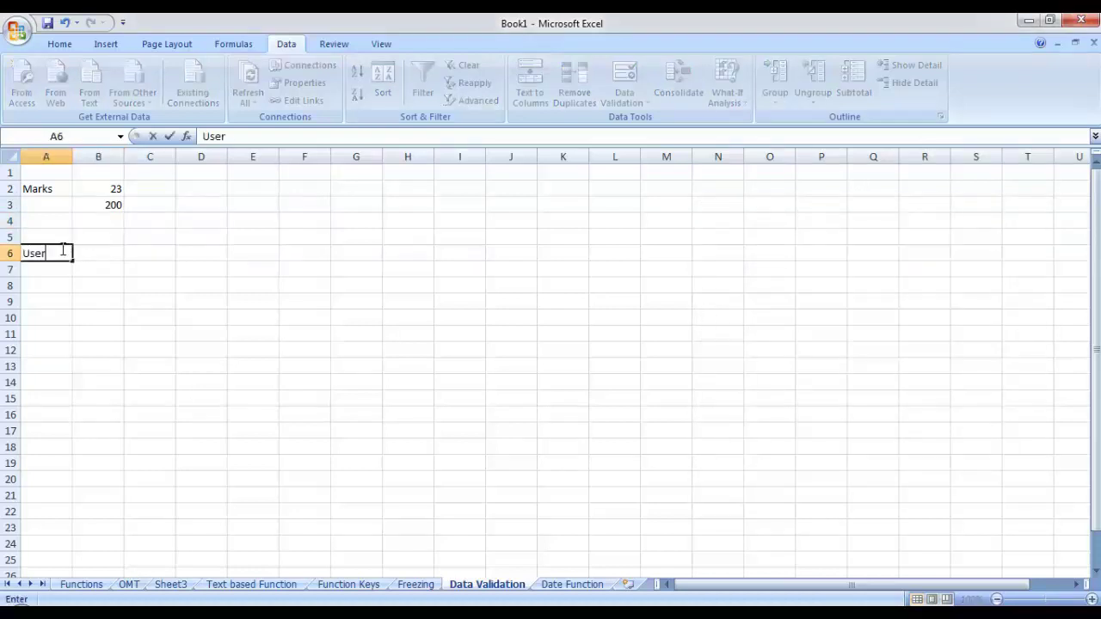
{"action": "left_click", "coordinate": [78, 250]}
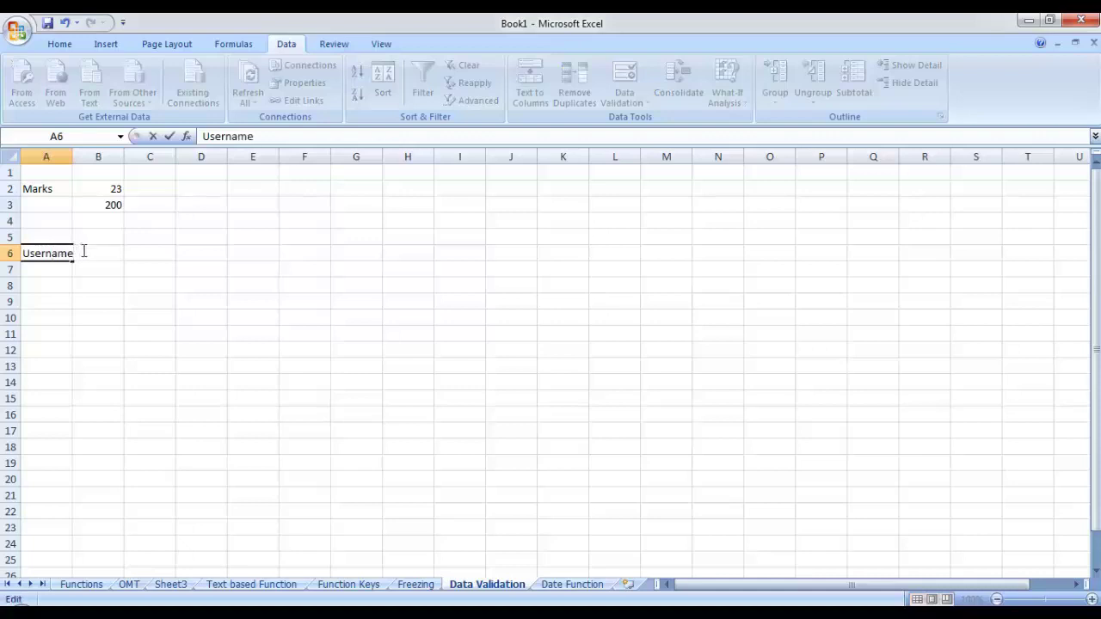
Commit the Username label in A6 and widen column A slightly to fit it
{"action": "left_click", "coordinate": [100, 303]}
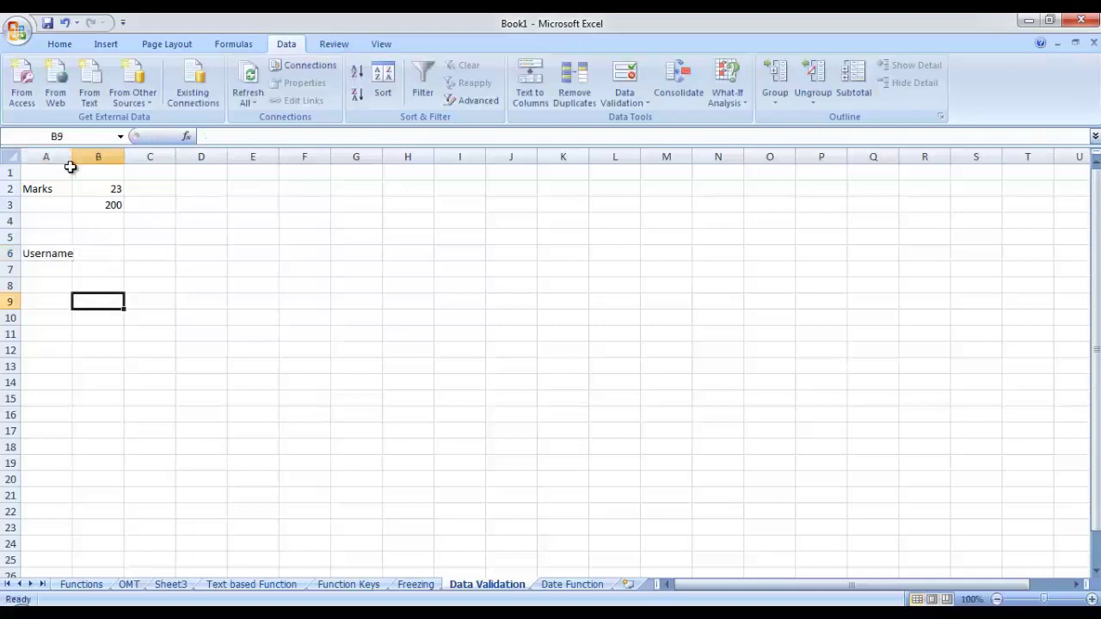
{"action": "left_click_drag", "start_coordinate": [67, 156], "coordinate": [80, 156]}
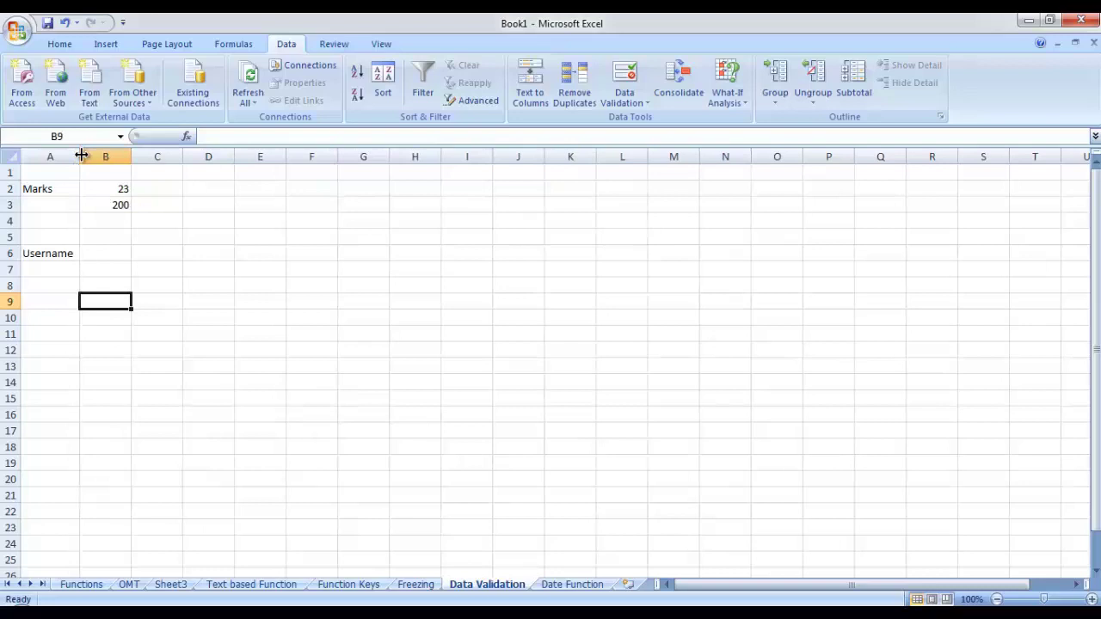
Add data validation to cell B6 allowing only a text length less than or equal to 5
{"action": "left_click", "coordinate": [110, 248]}
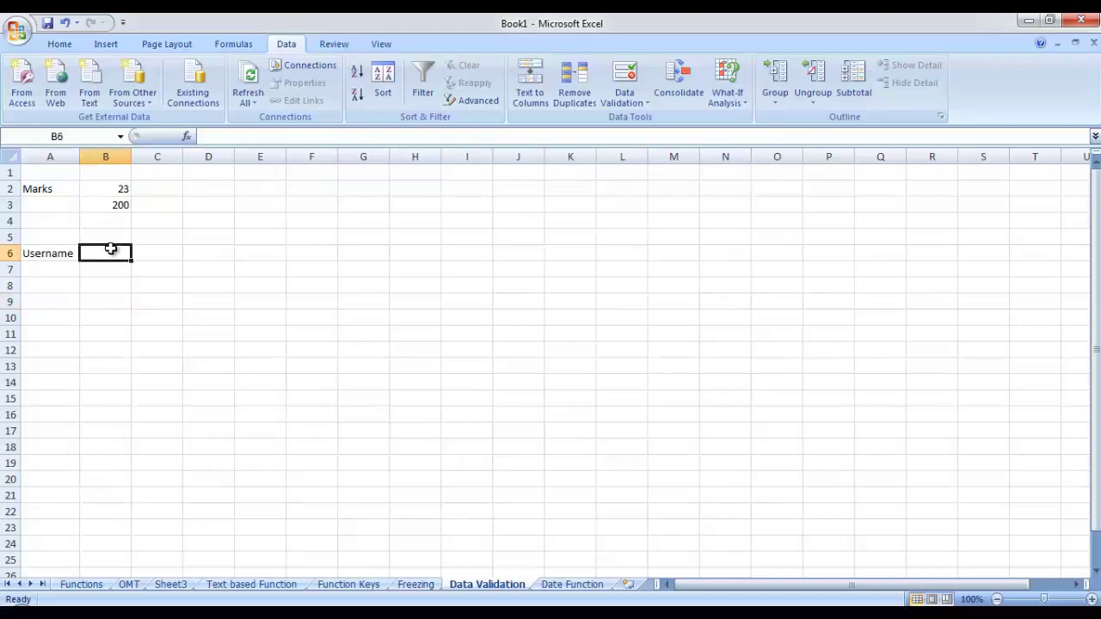
{"action": "left_click", "coordinate": [628, 72]}
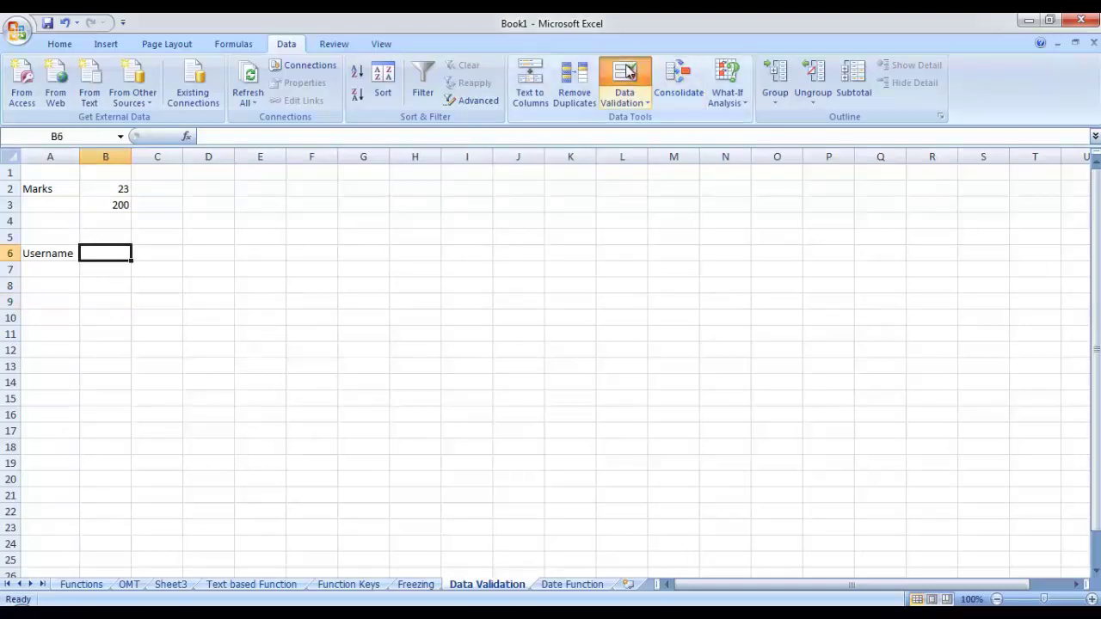
{"action": "left_click", "coordinate": [839, 294]}
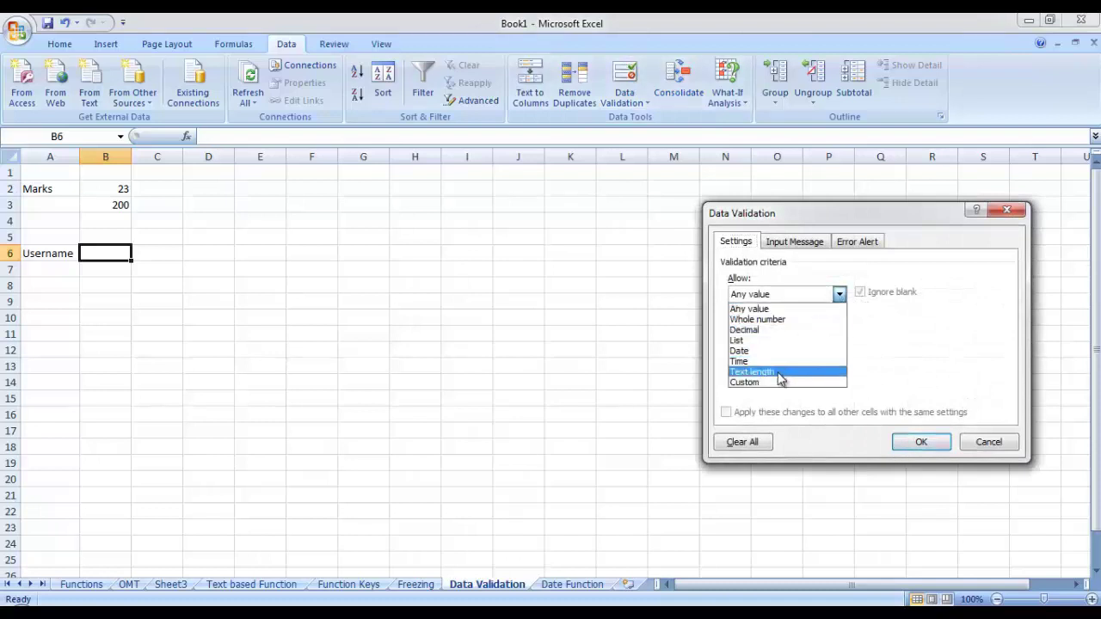
{"action": "left_click", "coordinate": [780, 376]}
{"action": "left_click", "coordinate": [840, 328]}
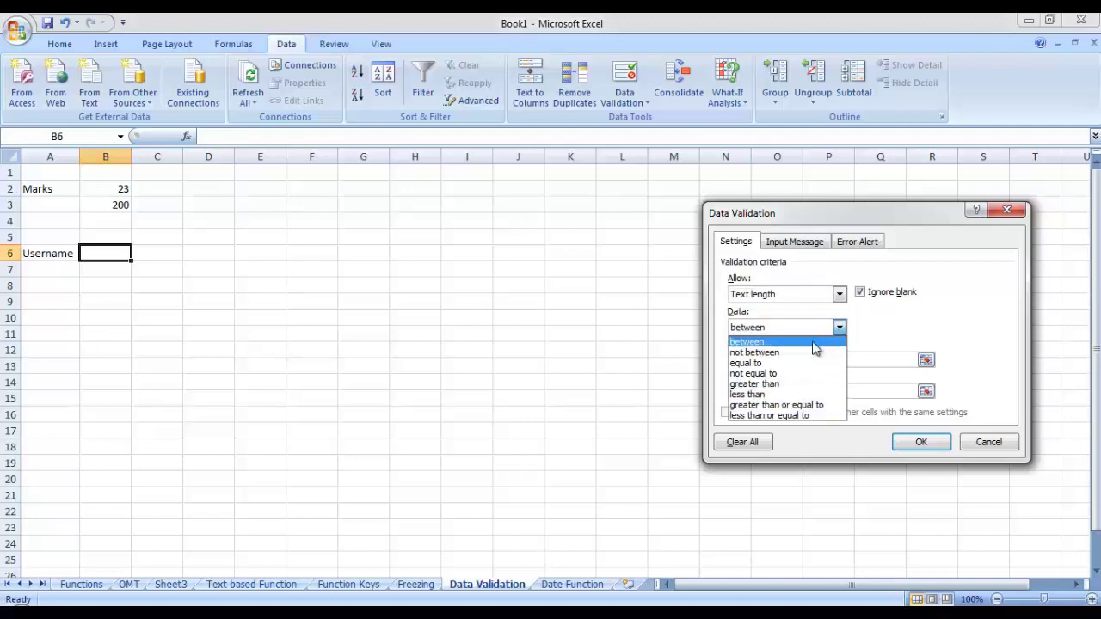
{"action": "left_click", "coordinate": [804, 416]}
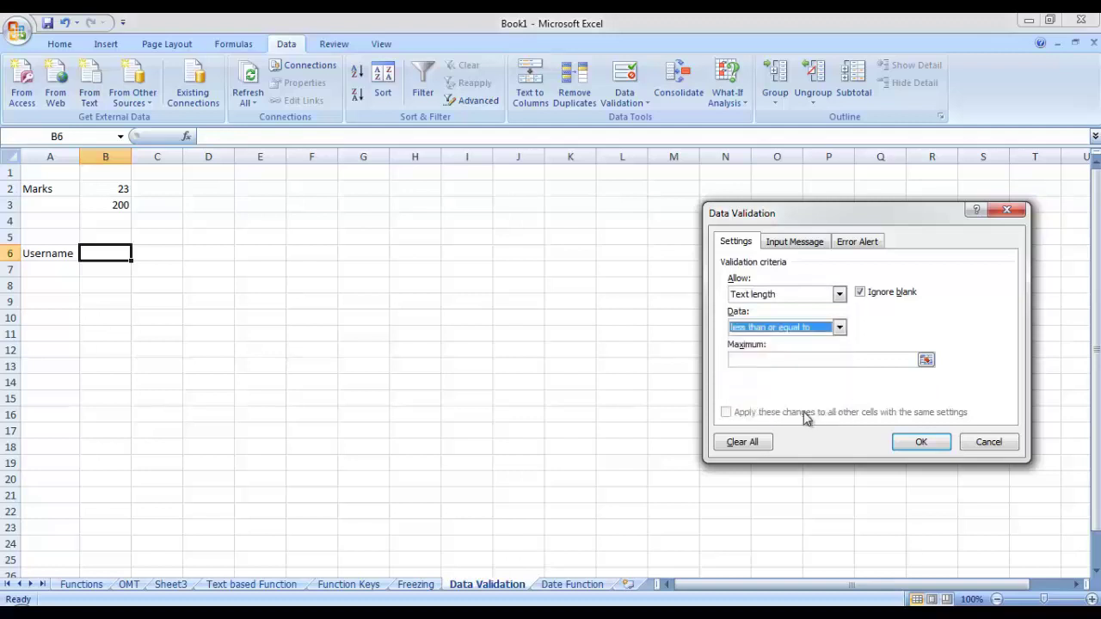
{"action": "left_click", "coordinate": [800, 361]}
{"action": "type", "text": "5"}
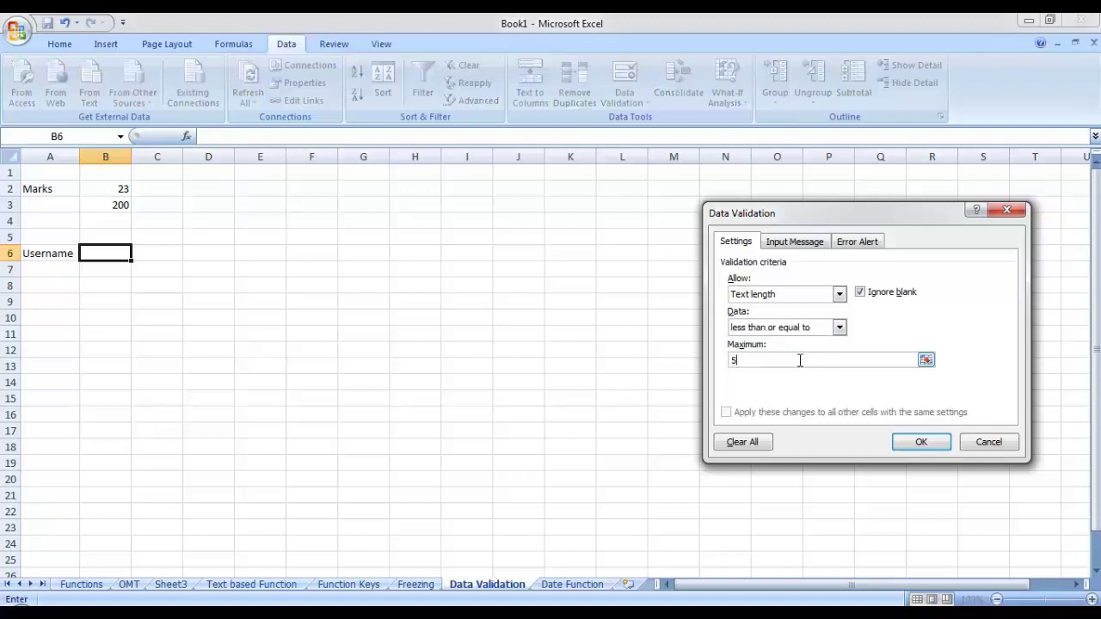
{"action": "left_click", "coordinate": [914, 448]}
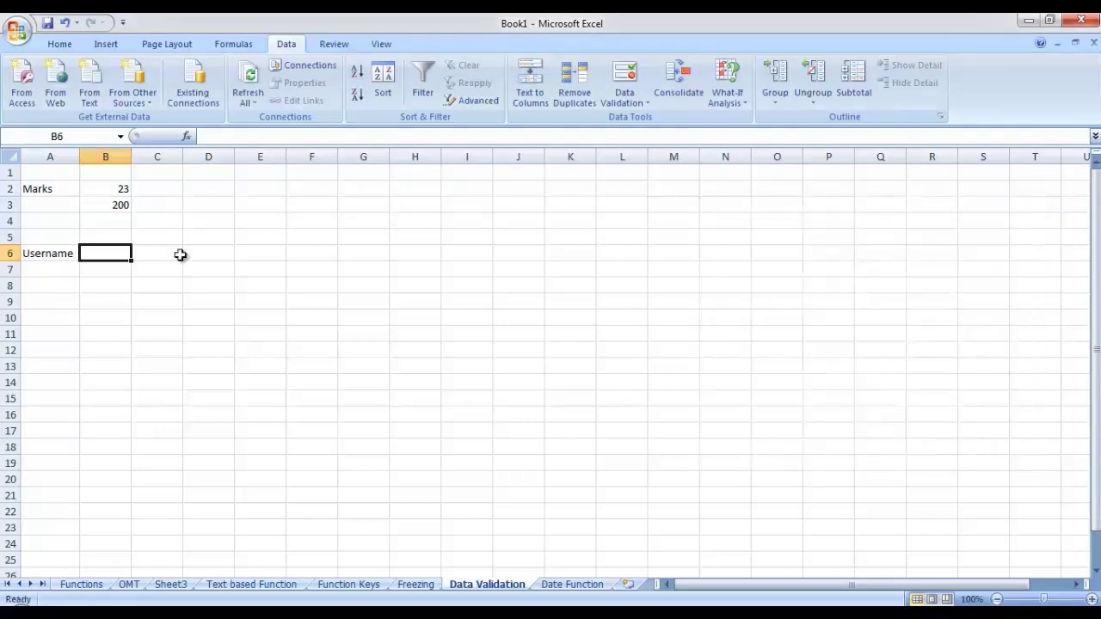
Test the length limit in B6 by entering a five-letter name and trying a six-letter name in its place
{"action": "type", "text": "Ahsan"}
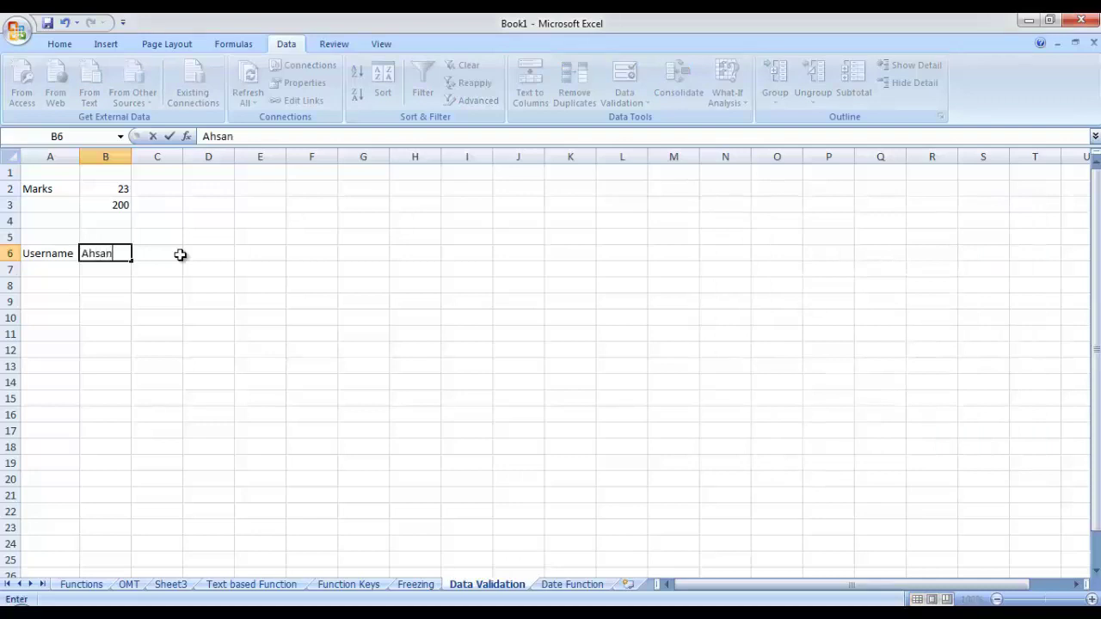
{"action": "key", "text": "Return"}
{"action": "left_click", "coordinate": [111, 252]}
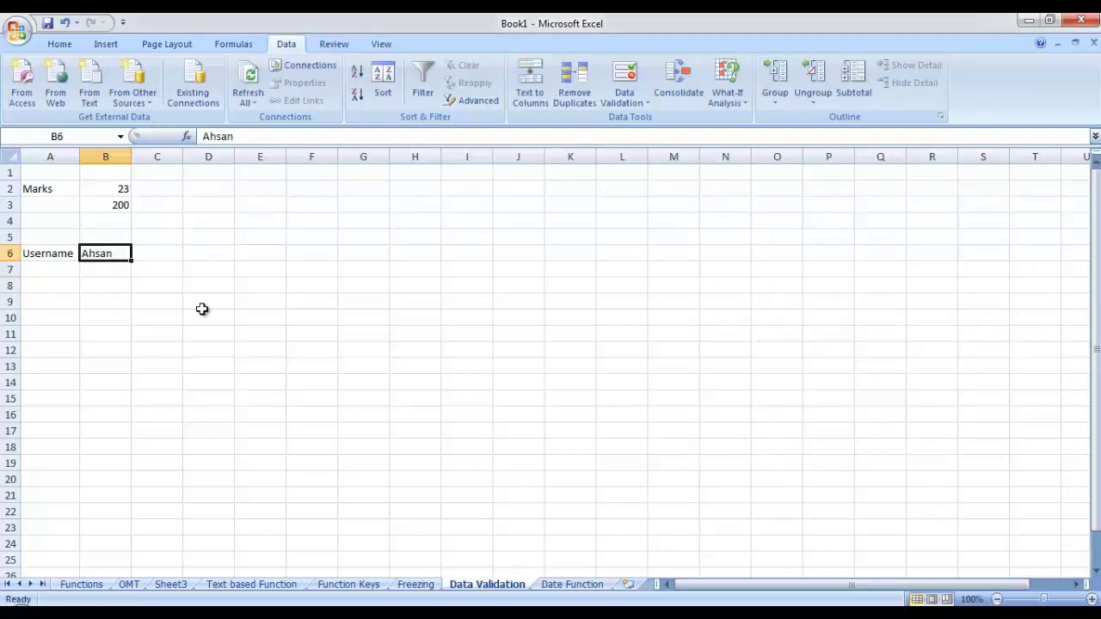
{"action": "type", "text": "Ashfaq"}
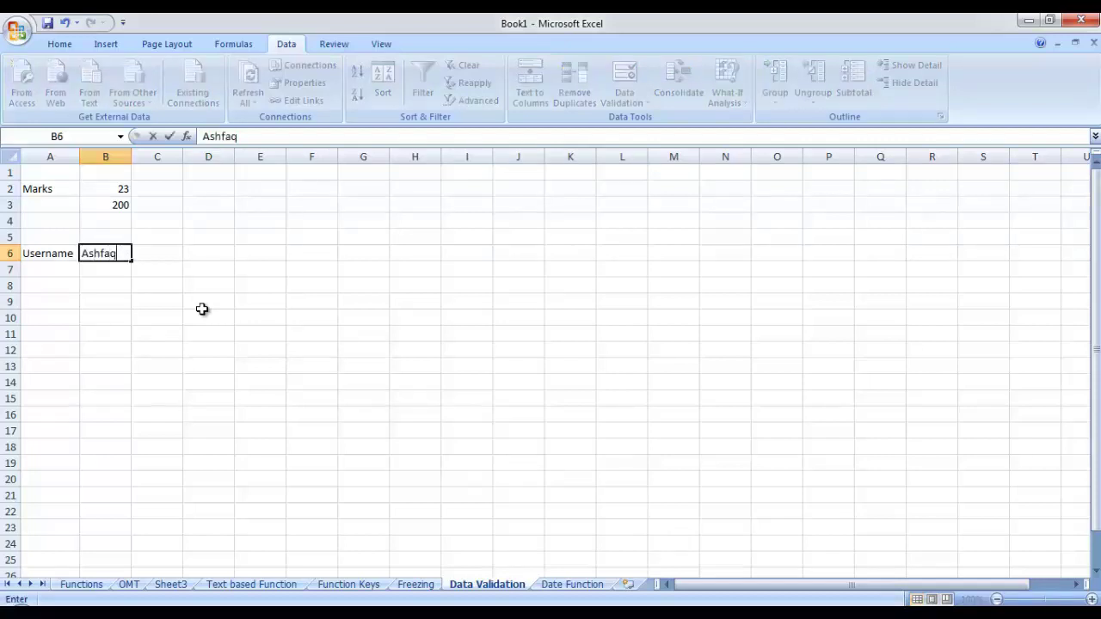
{"action": "key", "text": "Return"}
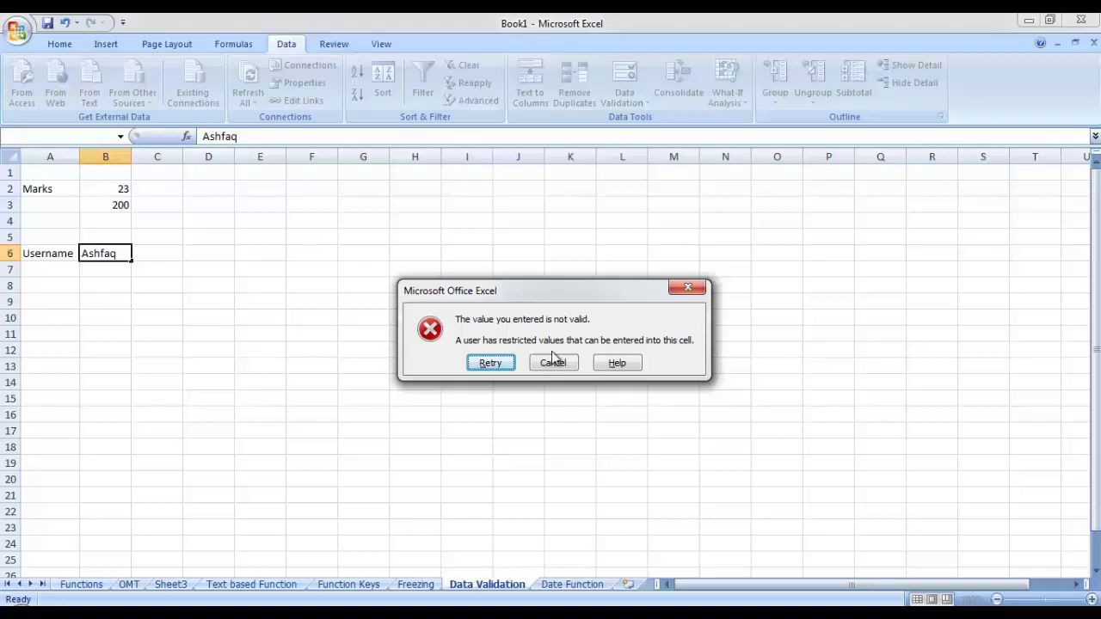
Retry the rejected entry in B6 with the five-letter name
{"action": "left_click", "coordinate": [491, 362]}
{"action": "type", "text": "Ahsan"}
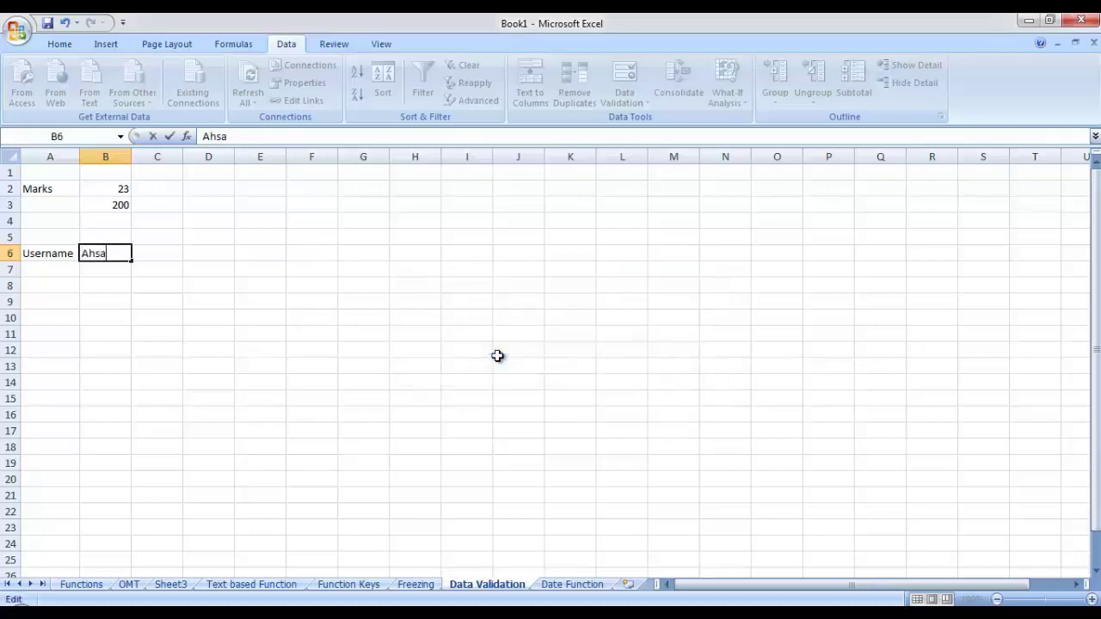
{"action": "key", "text": "Return"}
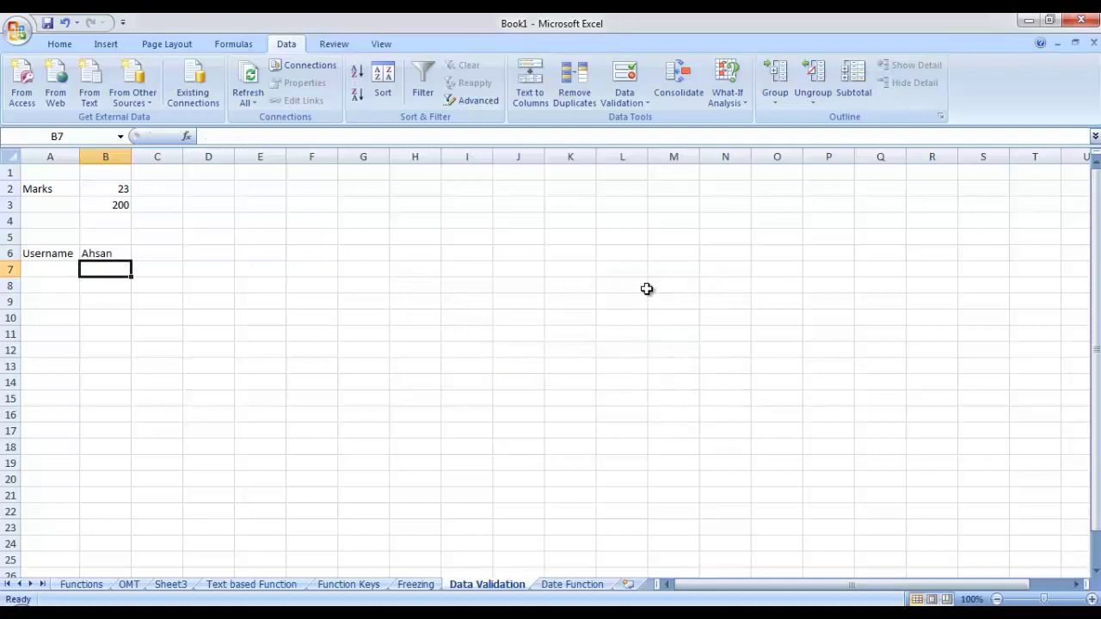
{"action": "left_click", "coordinate": [626, 77]}
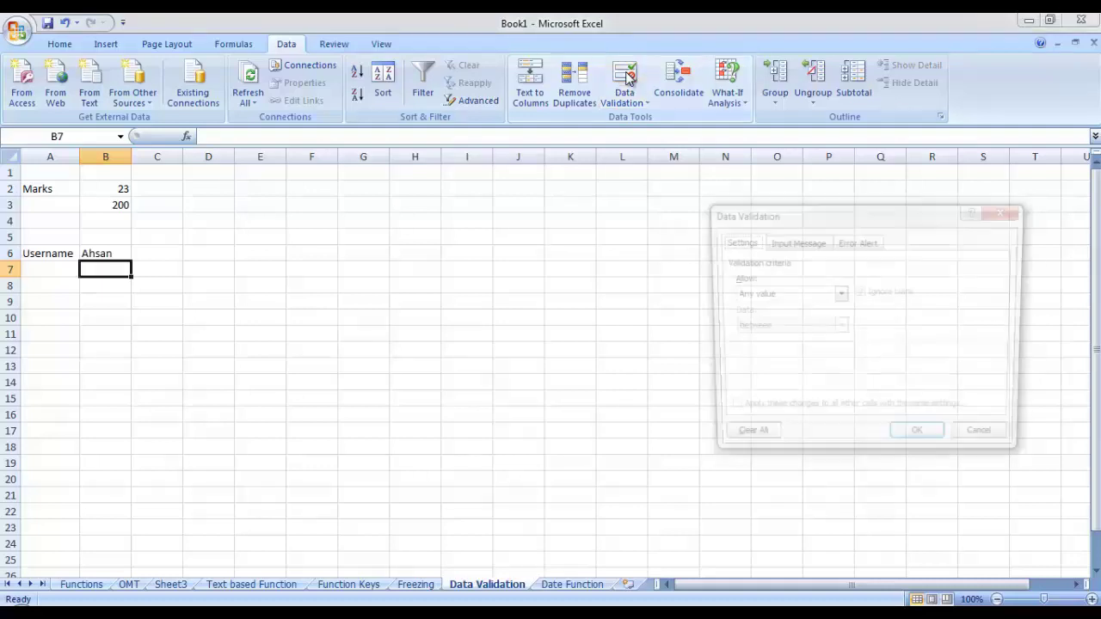
{"action": "left_click", "coordinate": [838, 295]}
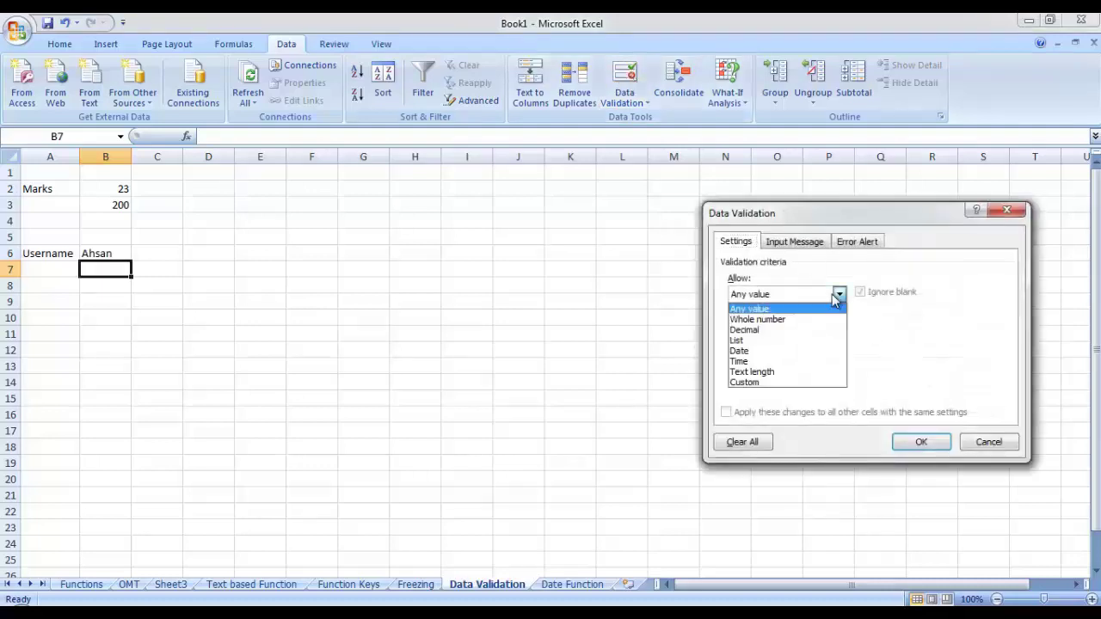
{"action": "left_click", "coordinate": [790, 382]}
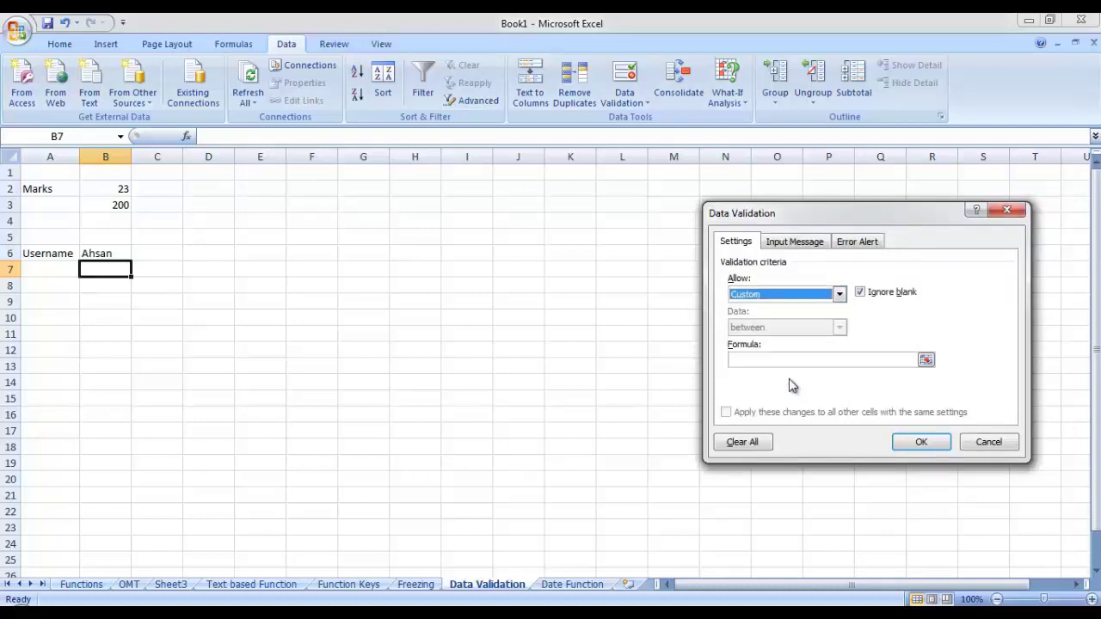
{"action": "left_click", "coordinate": [800, 362]}
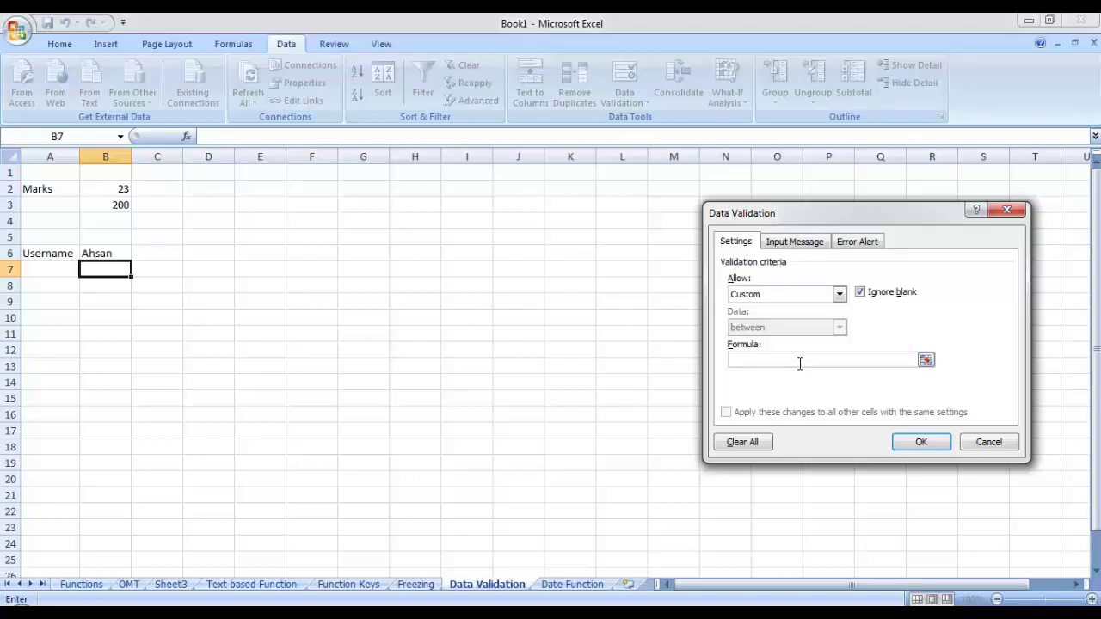
{"action": "left_click", "coordinate": [797, 245]}
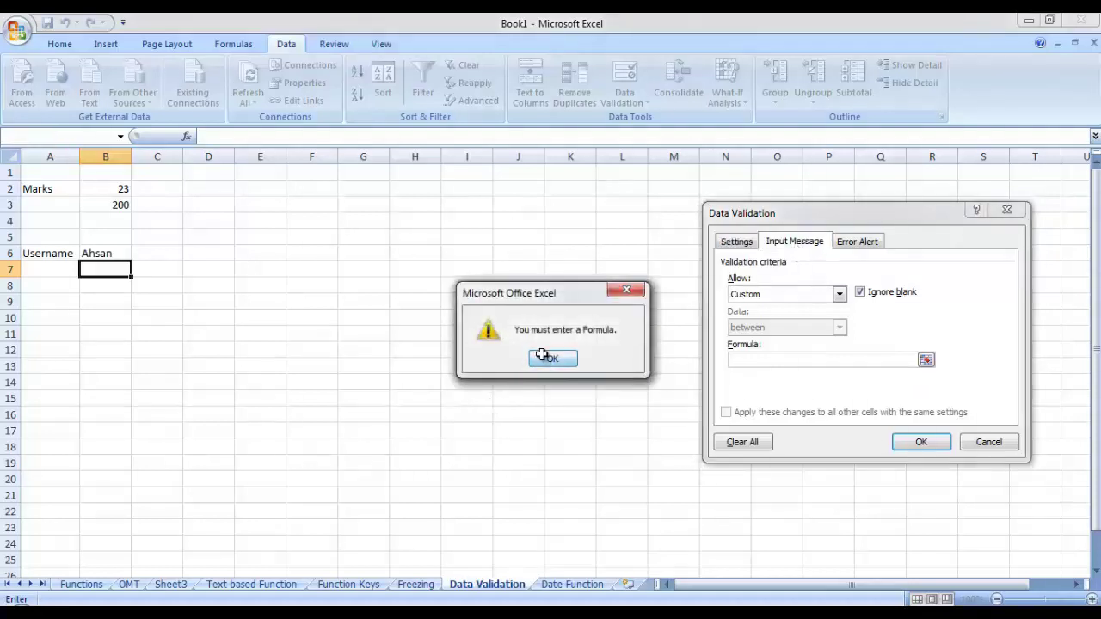
{"action": "left_click", "coordinate": [542, 355]}
{"action": "left_click", "coordinate": [994, 445]}
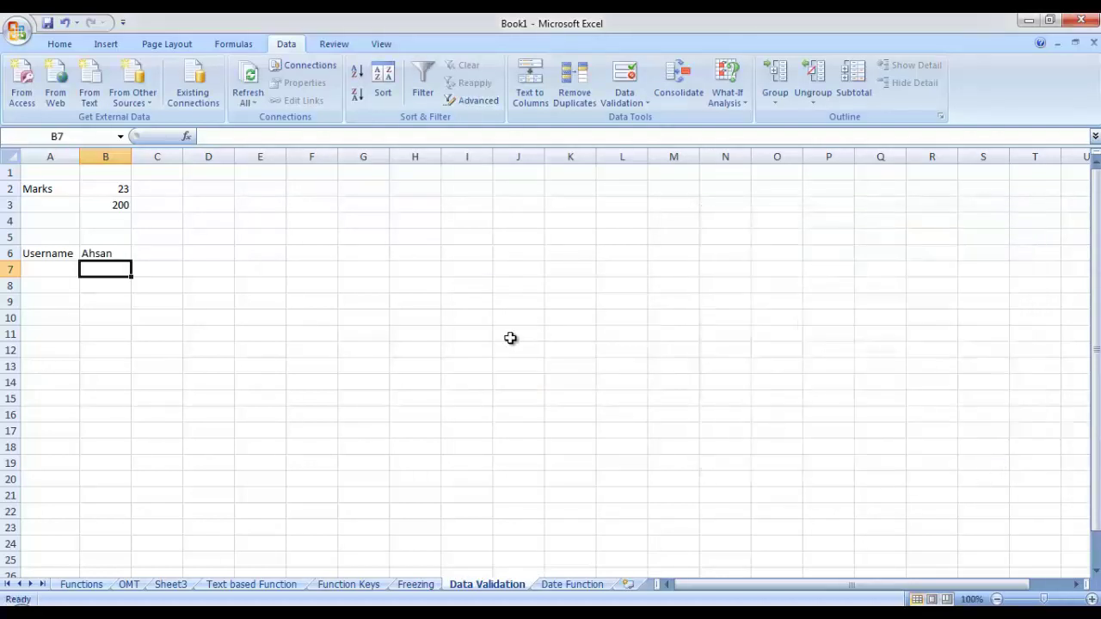
Clear the name from the Username entry cell B6
{"action": "left_click", "coordinate": [97, 258]}
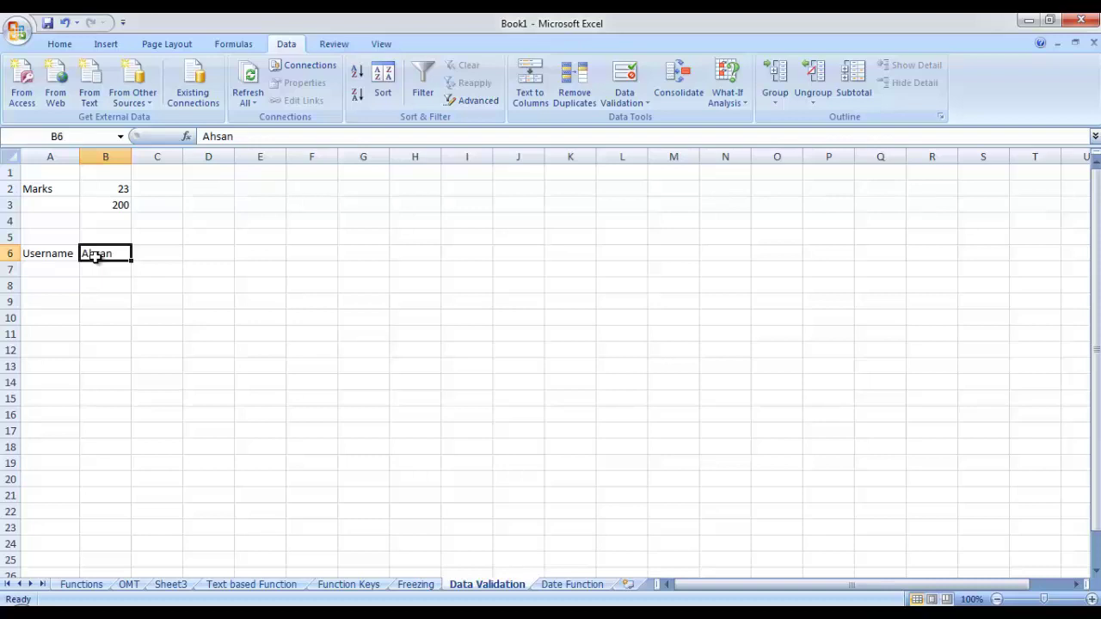
{"action": "left_click", "coordinate": [93, 267]}
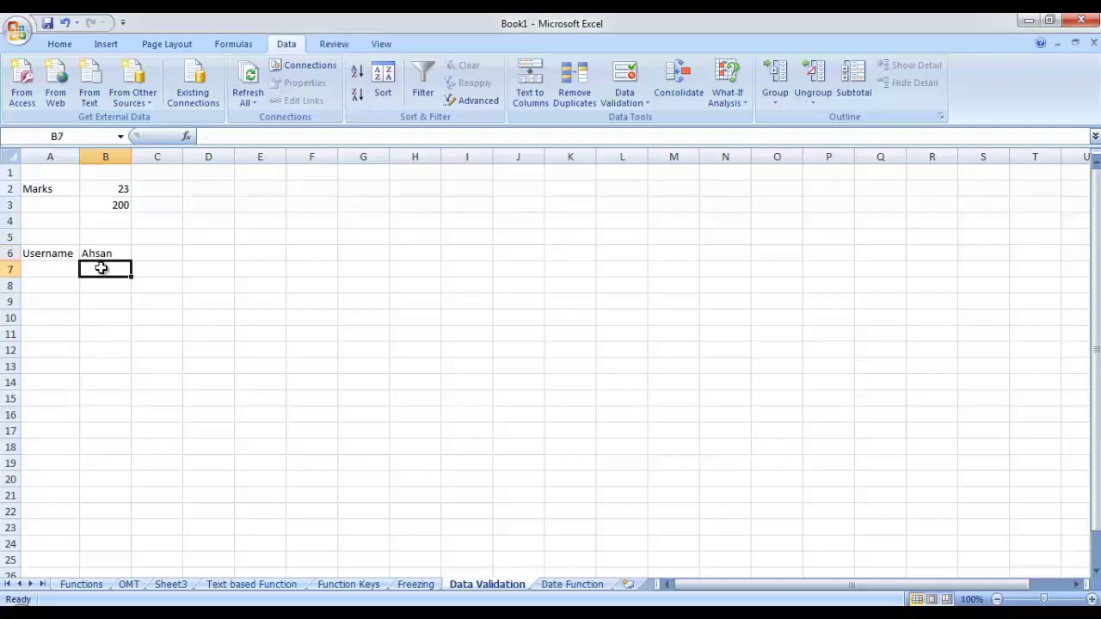
{"action": "left_click", "coordinate": [99, 250]}
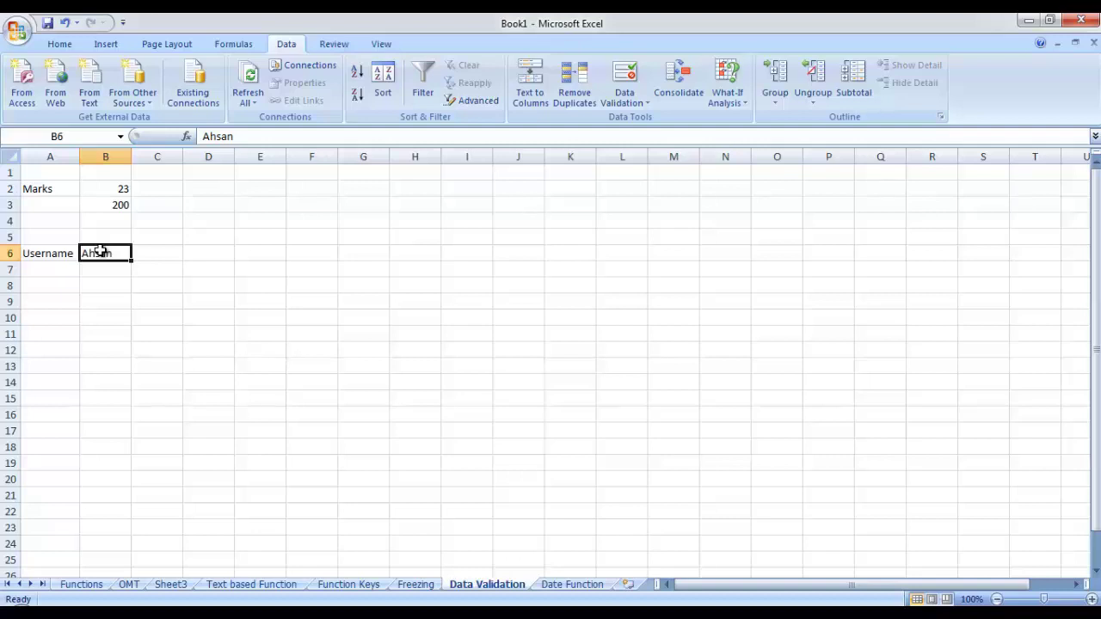
{"action": "key", "text": "Delete"}
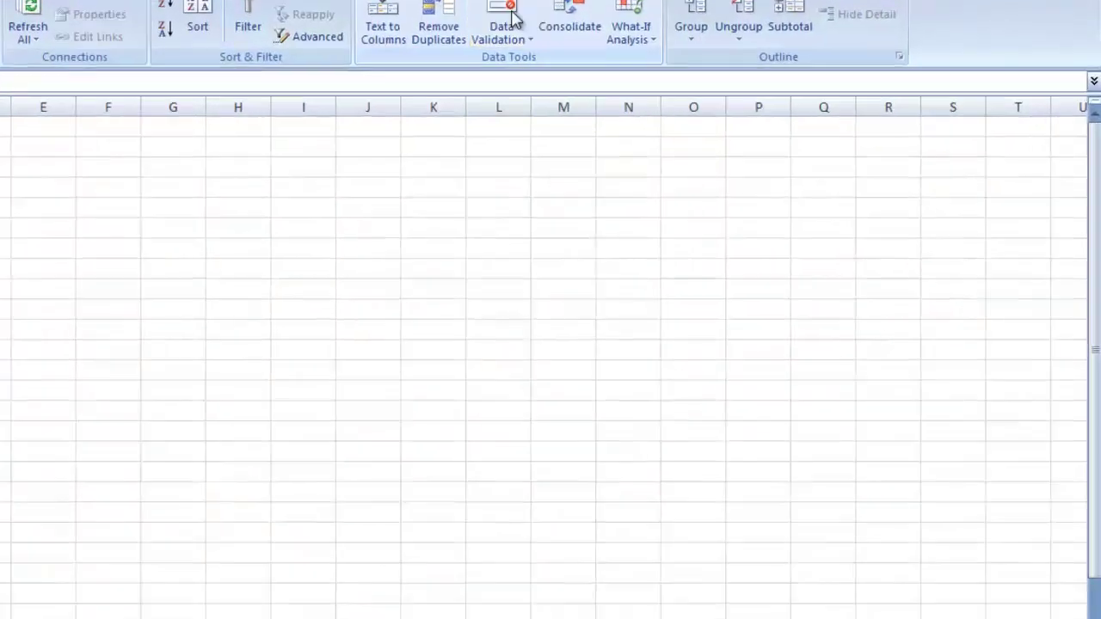
Give the data validation of B6 an input message titled "Be careful"
{"action": "left_click", "coordinate": [630, 79]}
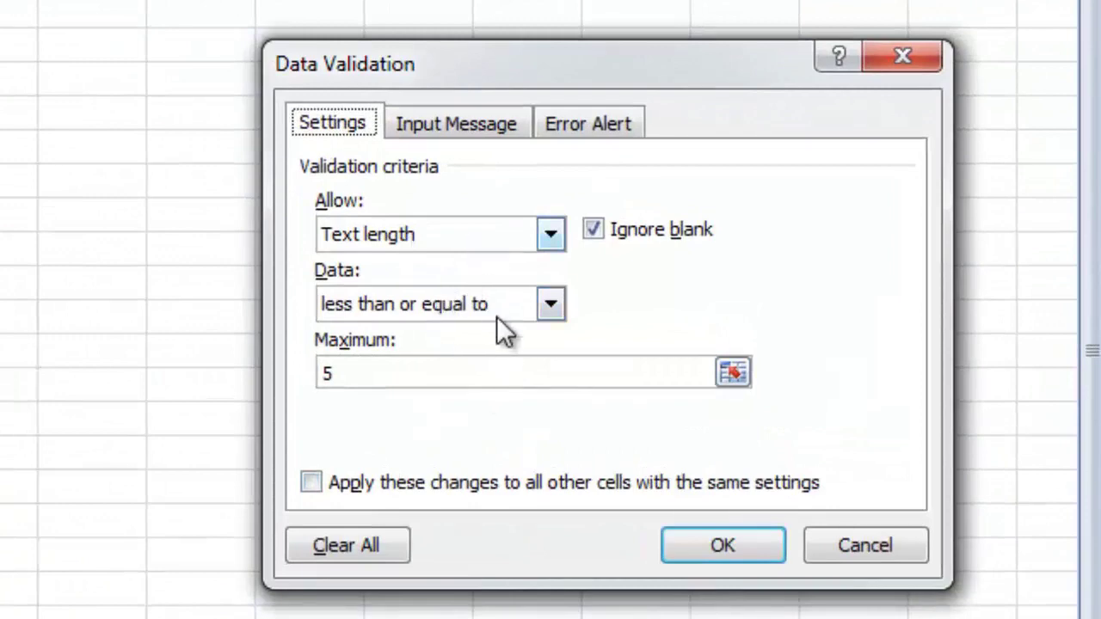
{"action": "left_click", "coordinate": [435, 127]}
{"action": "left_click", "coordinate": [427, 283]}
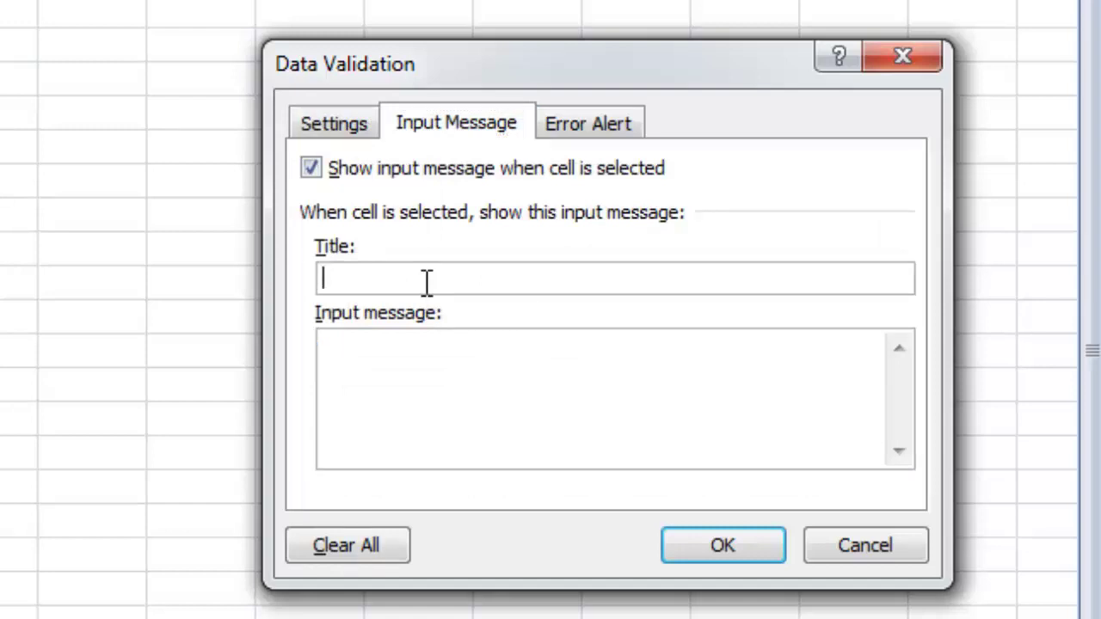
{"action": "type", "text": "Be careful"}
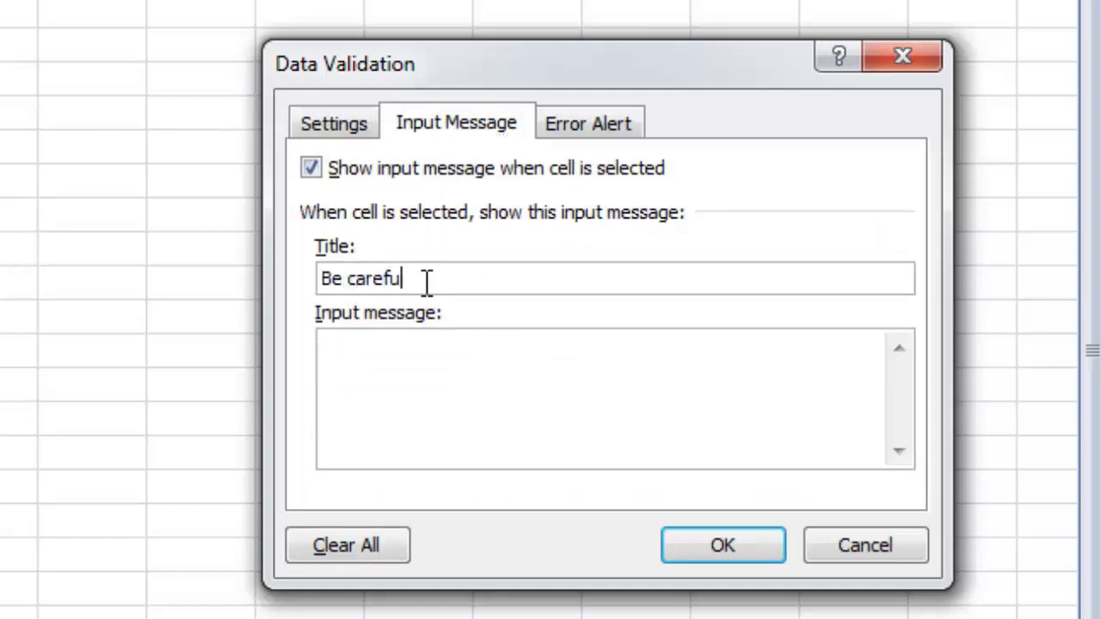
Set the input message text to "The maximum number of characters that can be inserted are 5" and apply the validation
{"action": "left_click", "coordinate": [413, 380]}
{"action": "type", "text": "The maximum"}
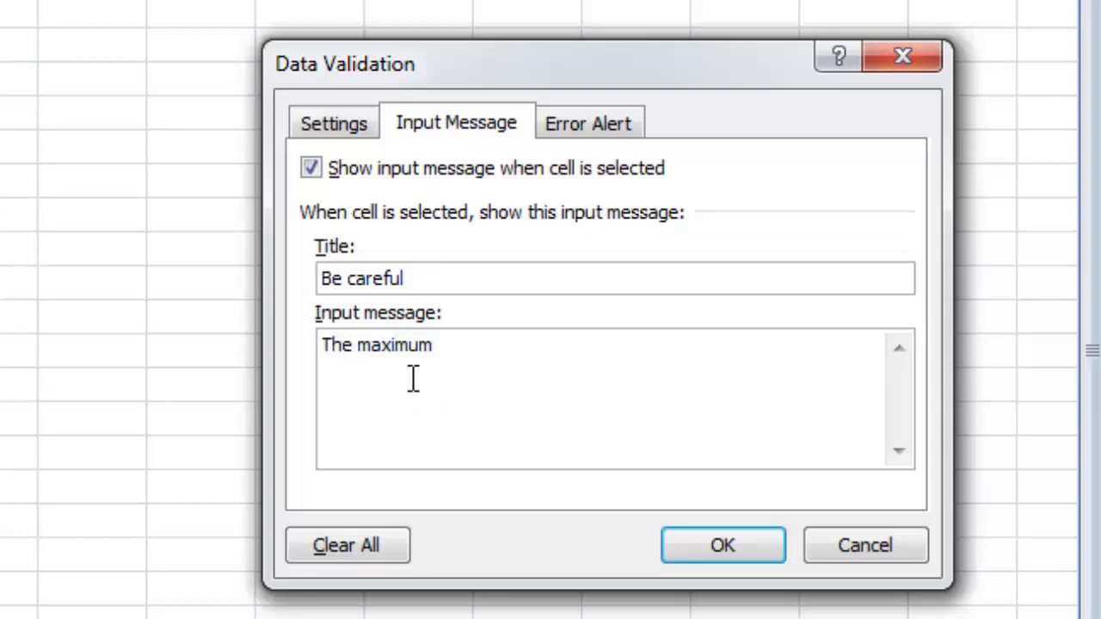
{"action": "type", "text": "number"}
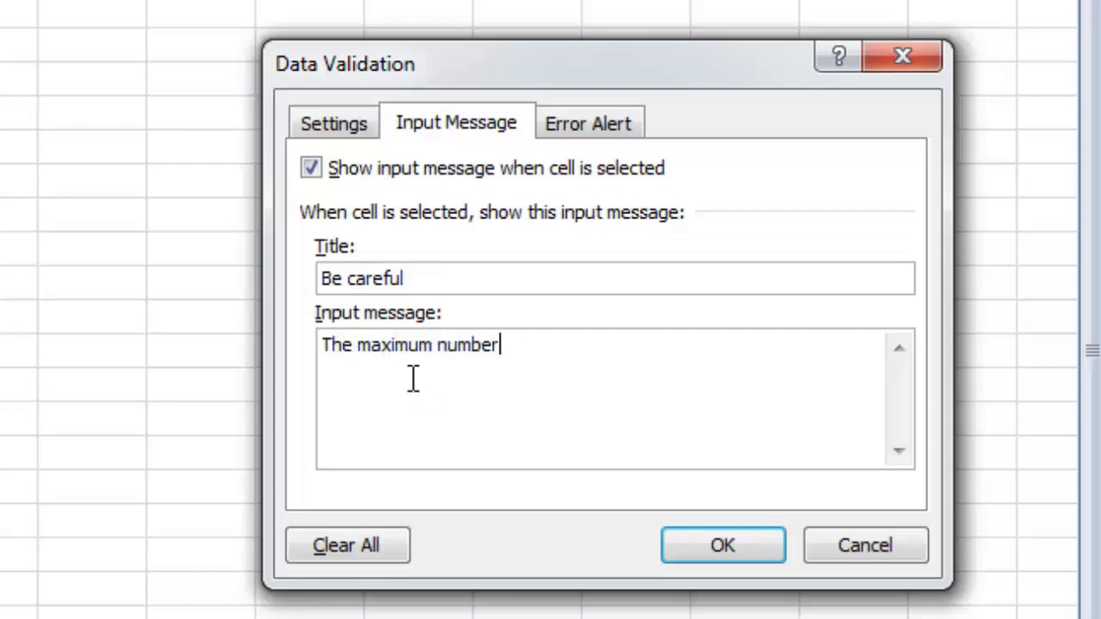
{"action": "type", "text": " of chara"}
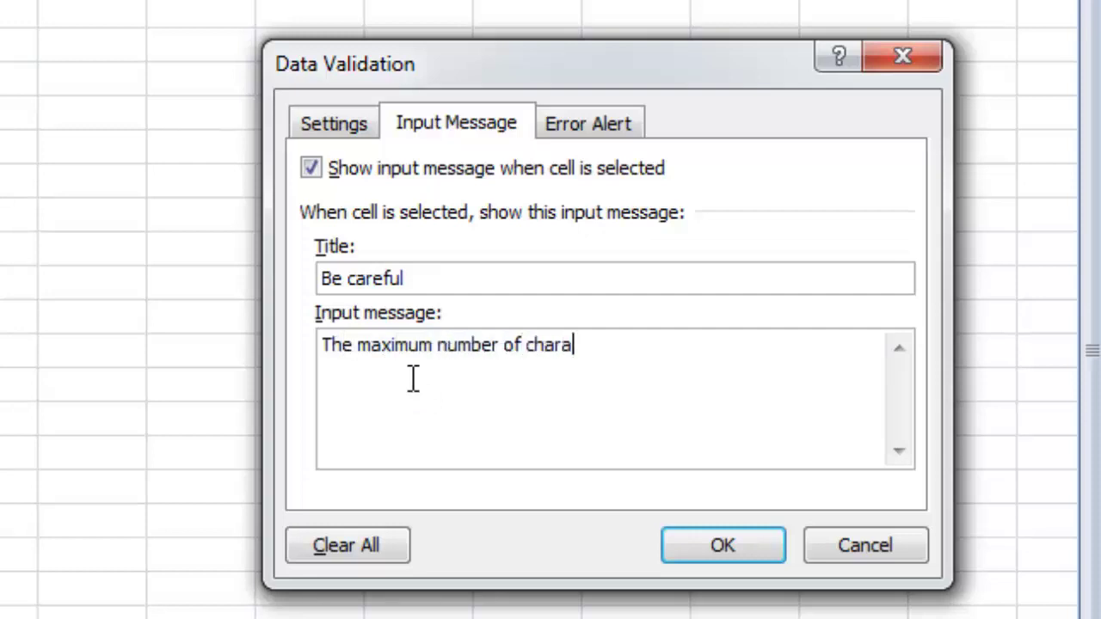
{"action": "type", "text": "cters that ca"}
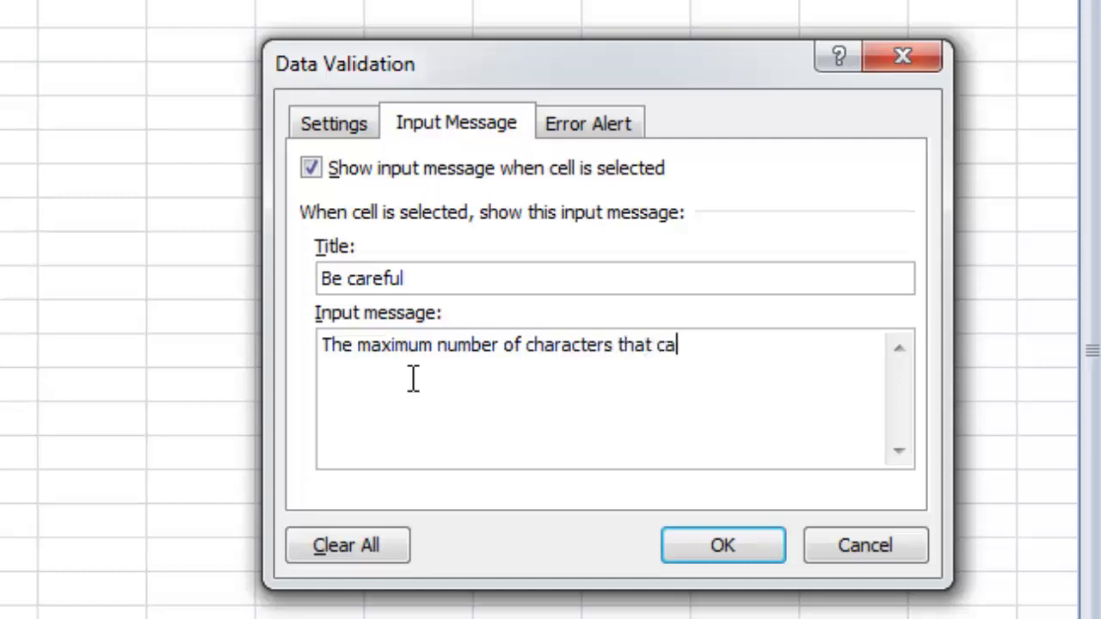
{"action": "type", "text": "n be inserted are 5"}
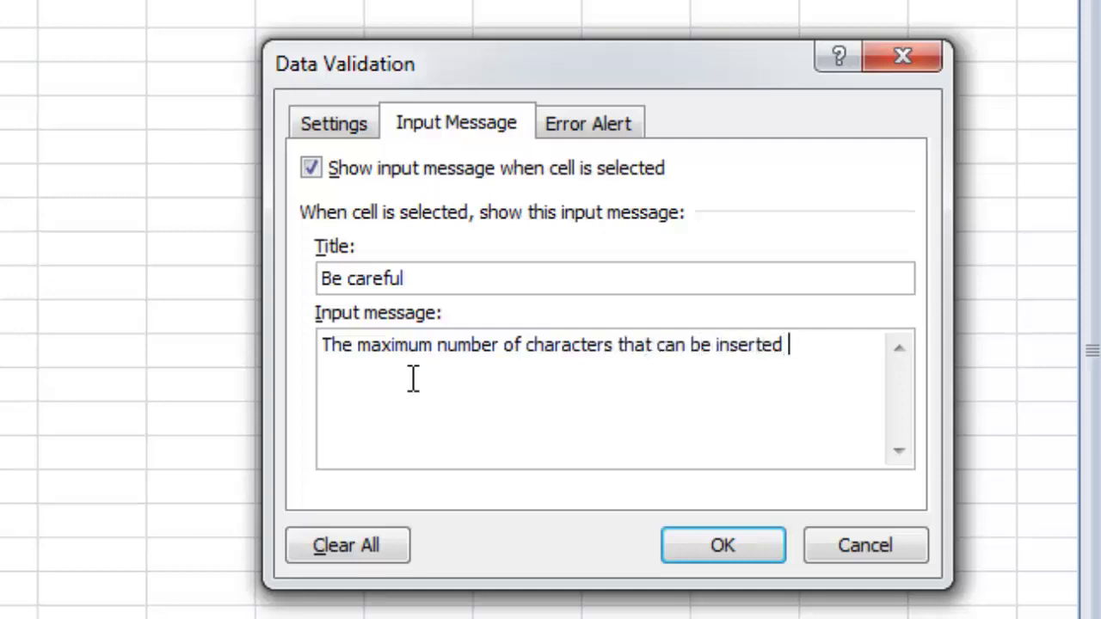
{"action": "left_click", "coordinate": [696, 545]}
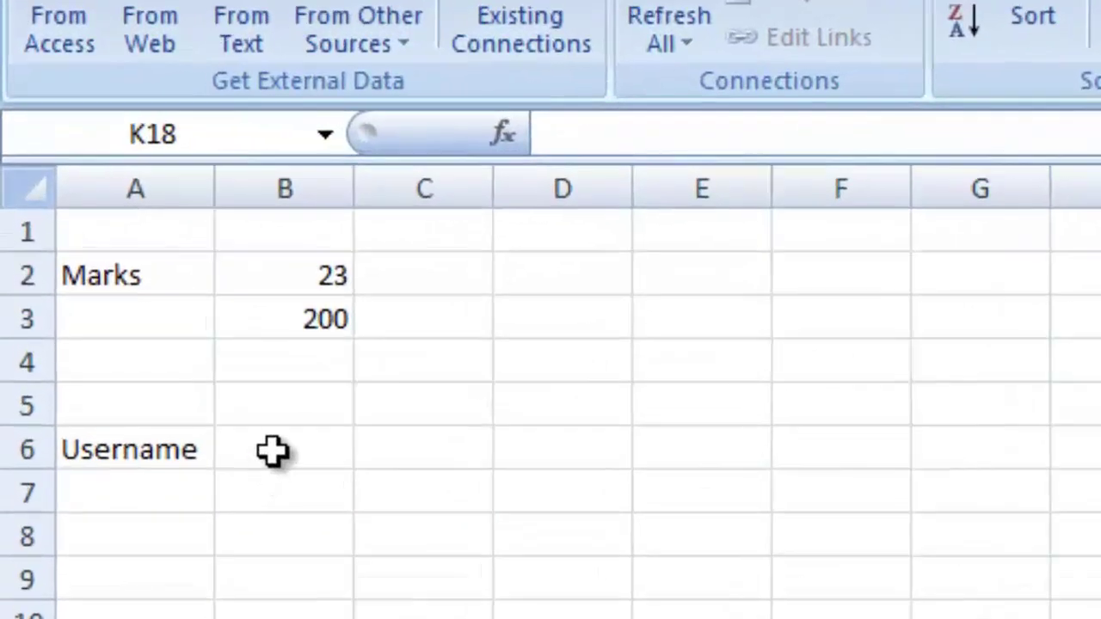
{"action": "left_click", "coordinate": [64, 250]}
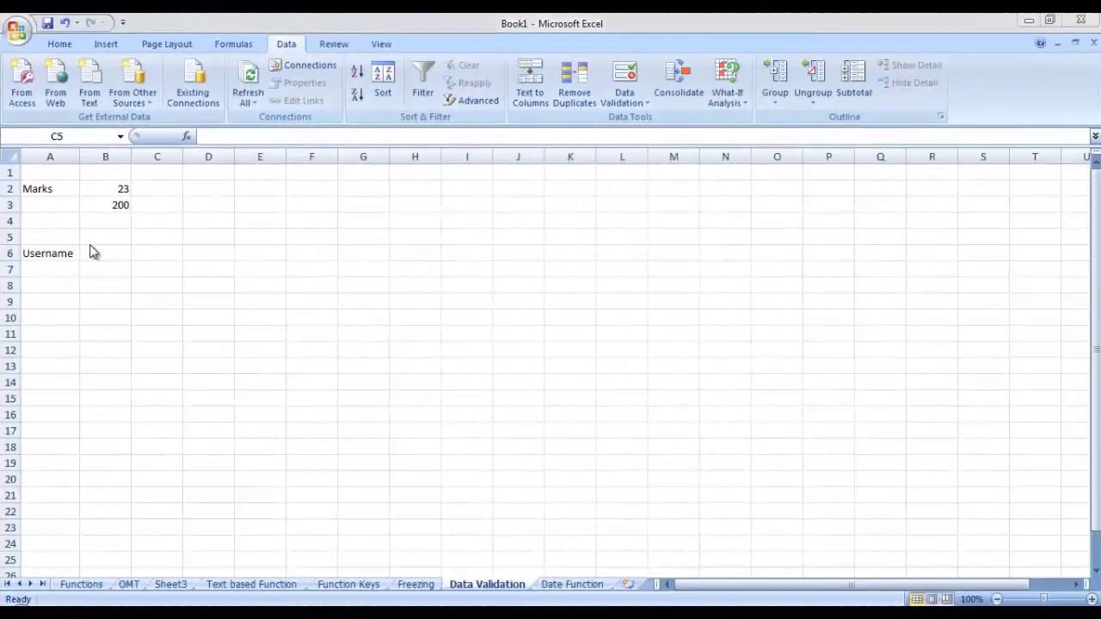
Examine the Information, Warning and Stop error alert styles in the data validation of Username cell B6 without applying any
{"action": "left_click", "coordinate": [97, 255]}
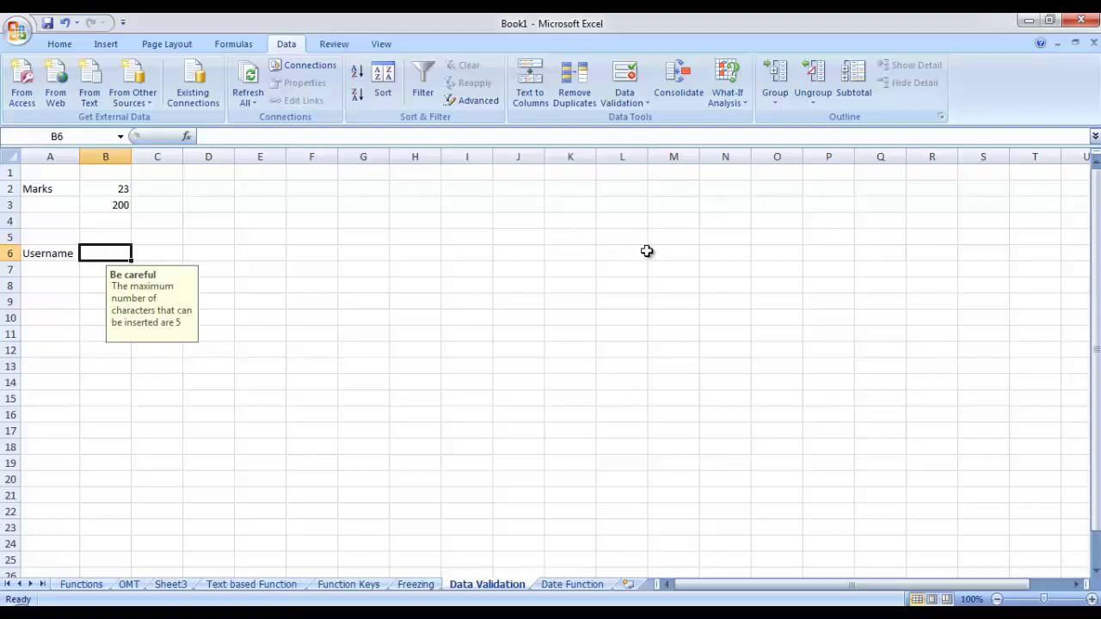
{"action": "left_click", "coordinate": [627, 76]}
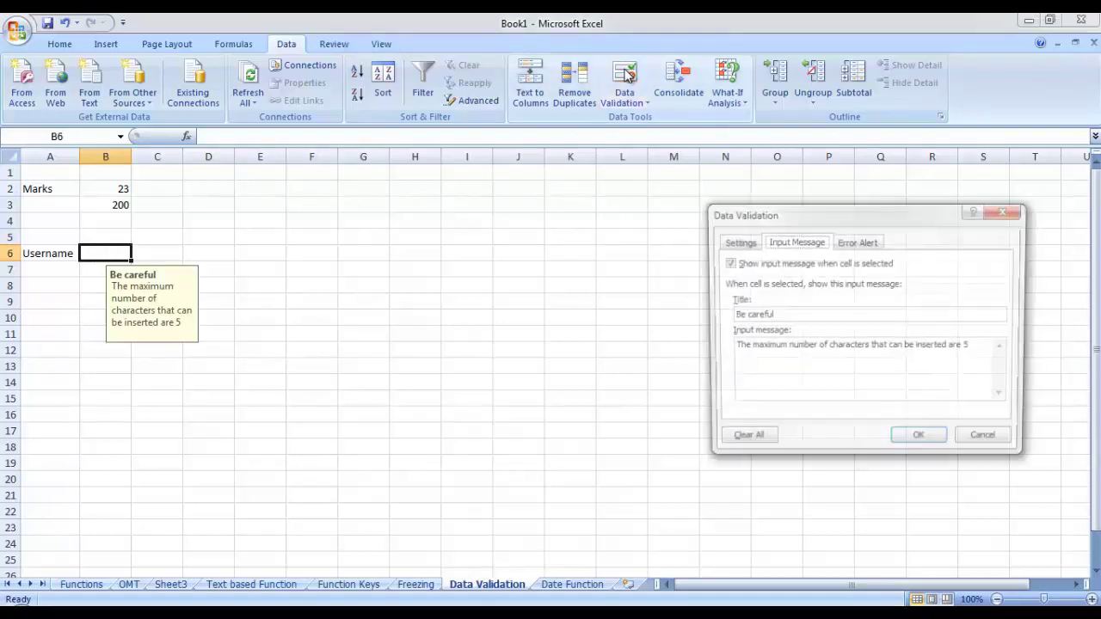
{"action": "left_click", "coordinate": [854, 244]}
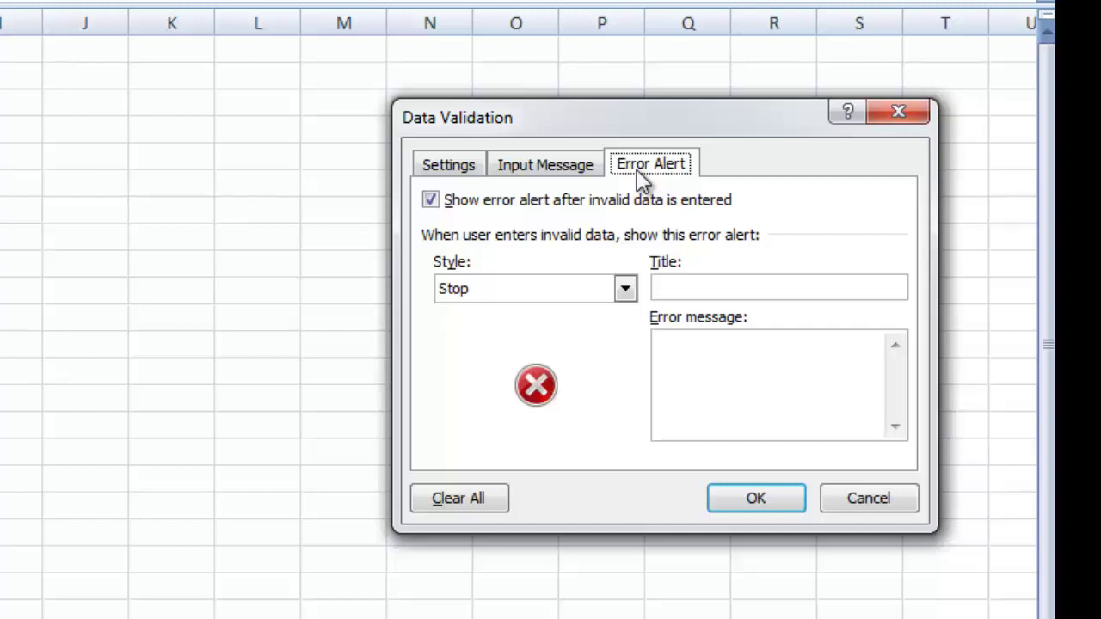
{"action": "left_click", "coordinate": [626, 289]}
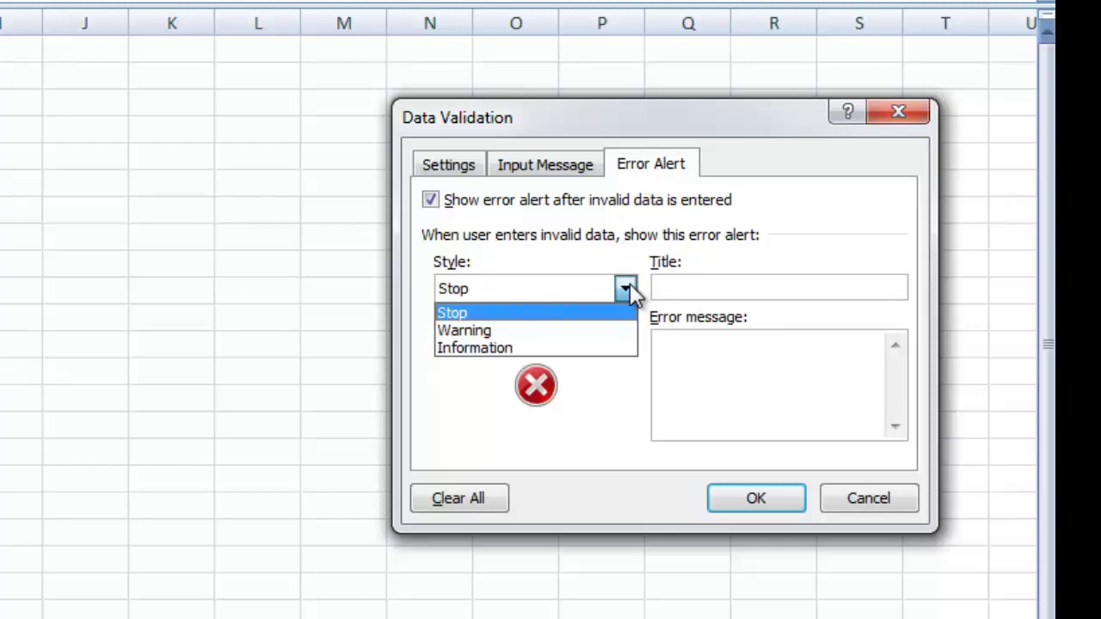
{"action": "left_click", "coordinate": [609, 347]}
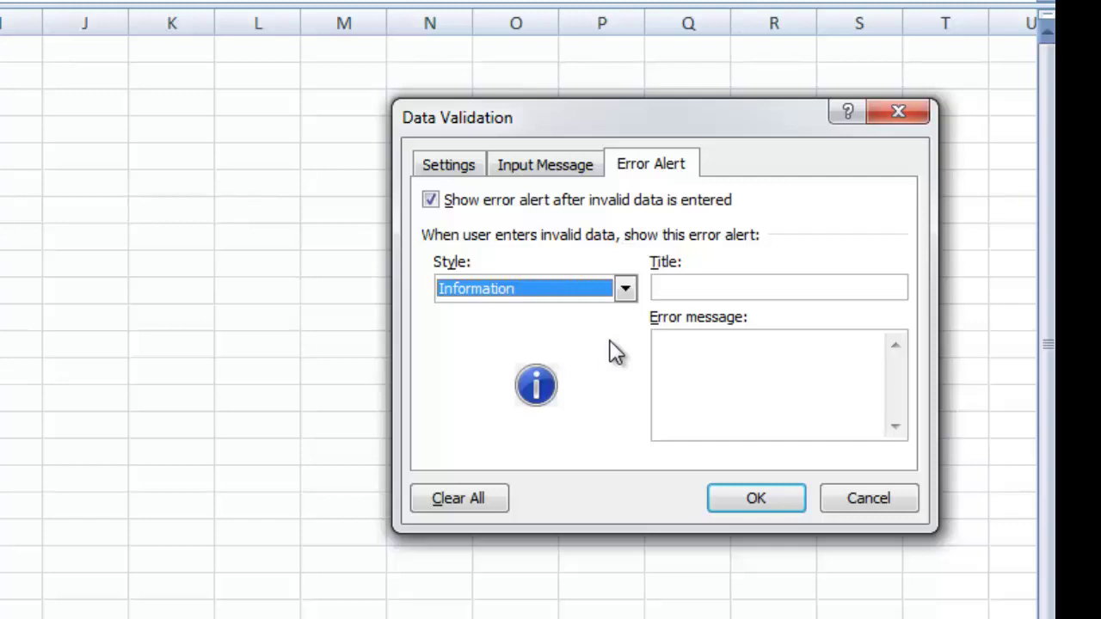
{"action": "left_click", "coordinate": [625, 289]}
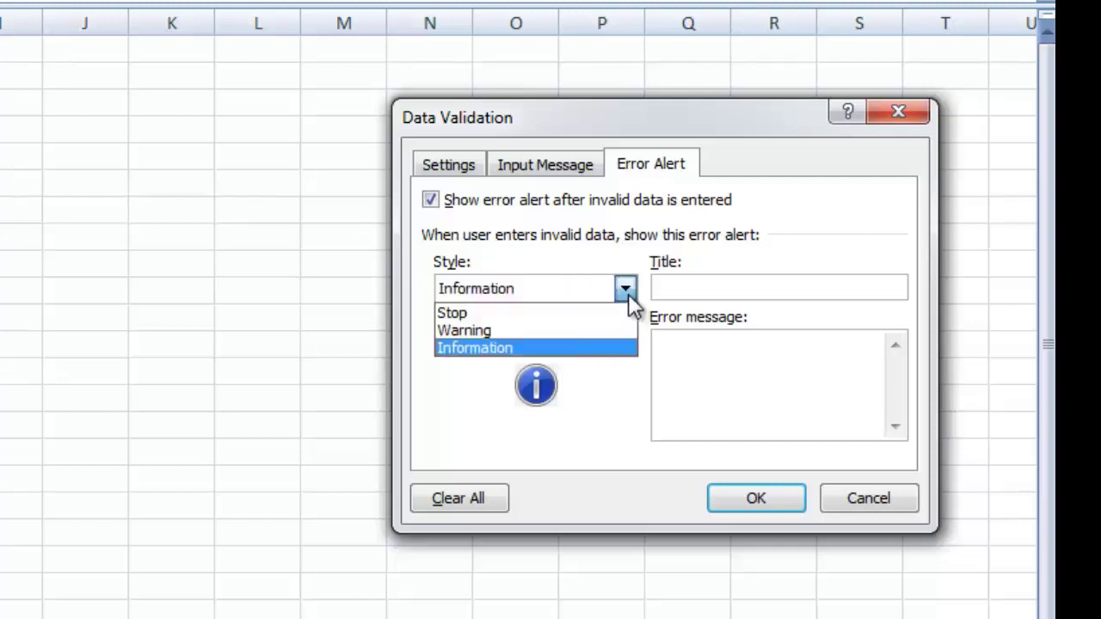
{"action": "left_click", "coordinate": [604, 332]}
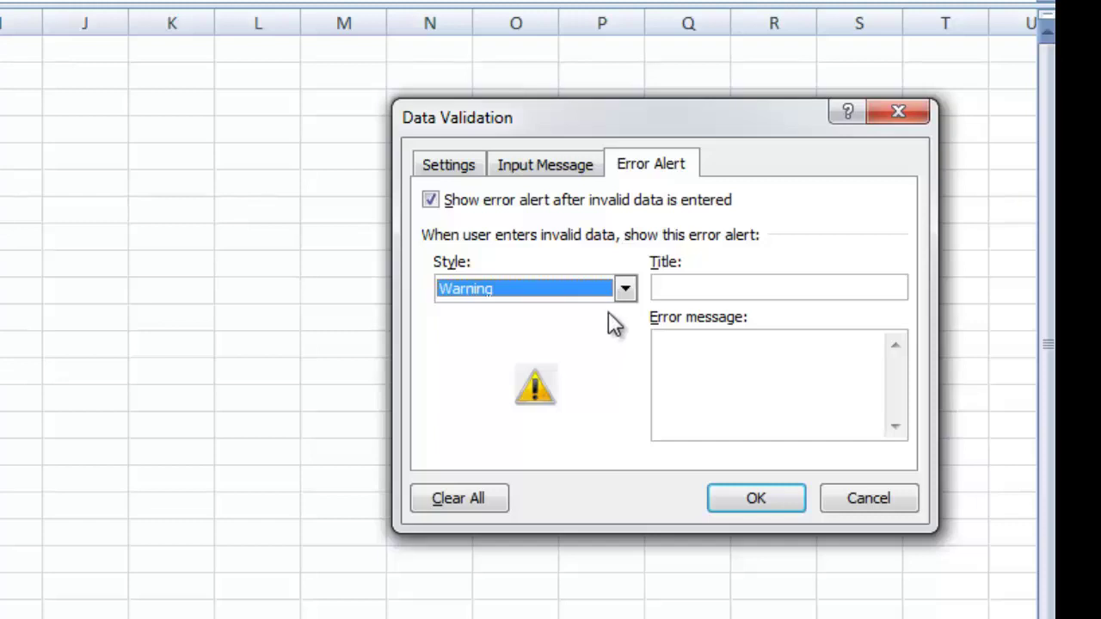
{"action": "left_click", "coordinate": [626, 289]}
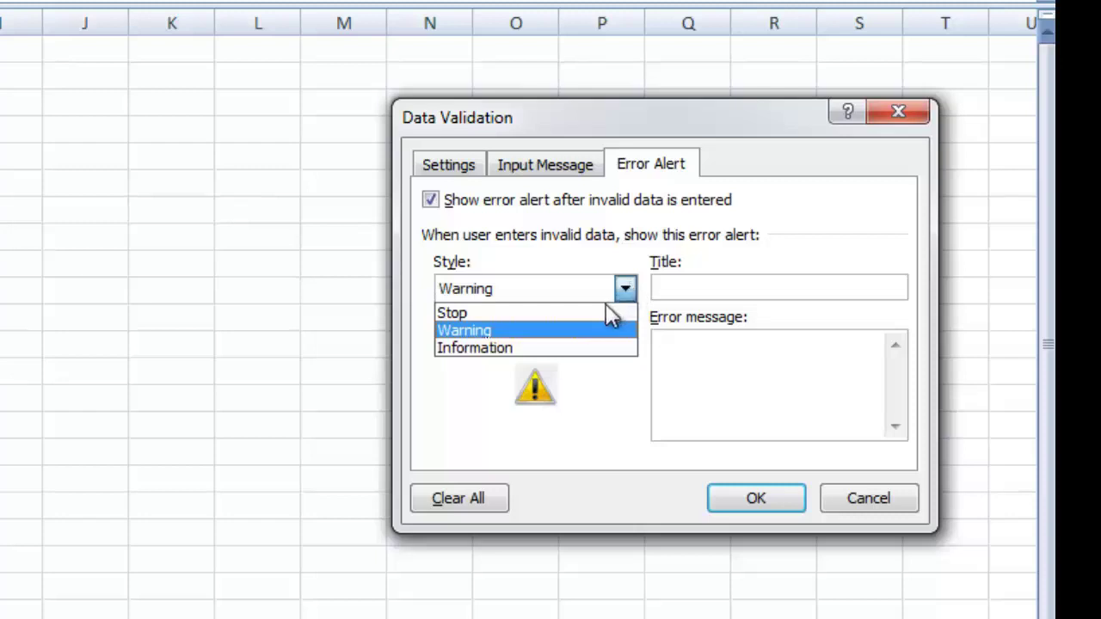
{"action": "left_click", "coordinate": [605, 311]}
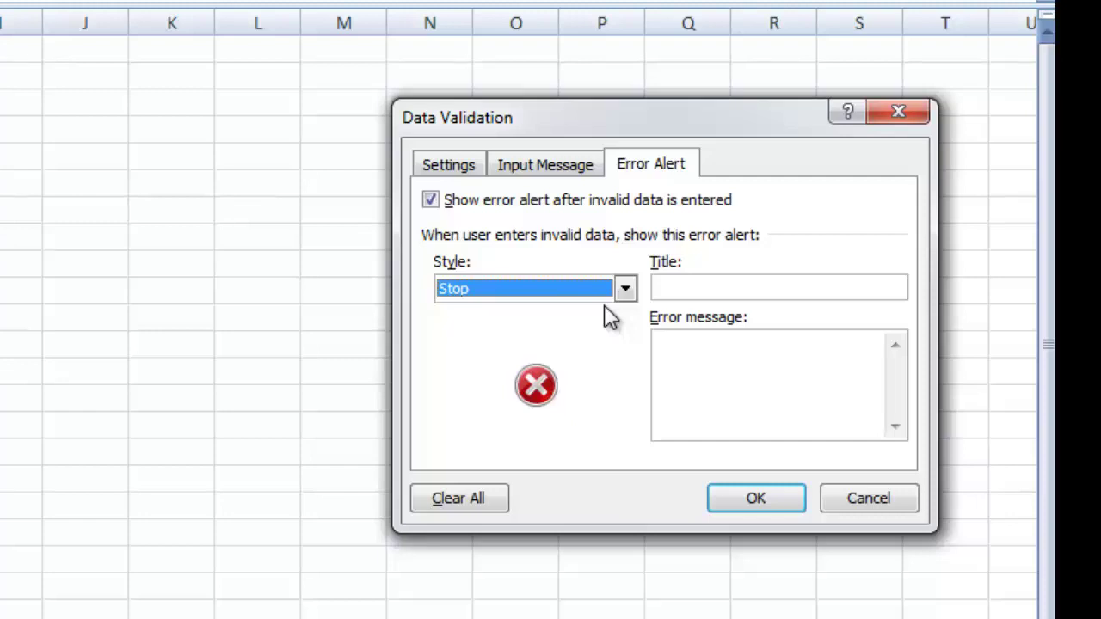
{"action": "left_click", "coordinate": [866, 504]}
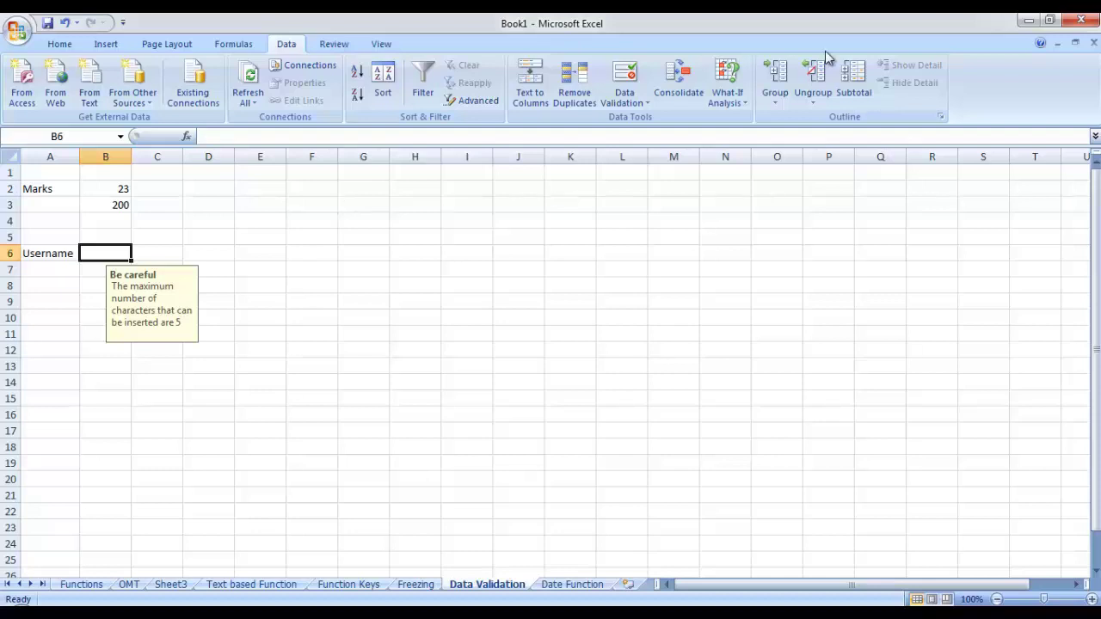
Give the data validation of B6 an Information error alert titled "Error" with the message "Wrong insertion"
{"action": "left_click", "coordinate": [625, 78]}
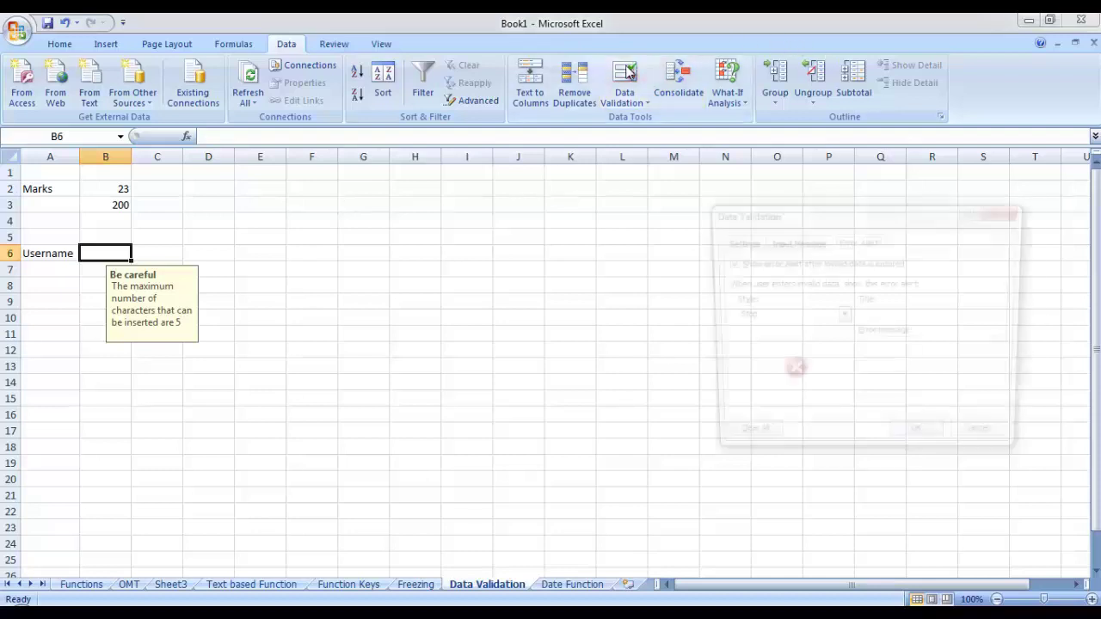
{"action": "left_click", "coordinate": [843, 316]}
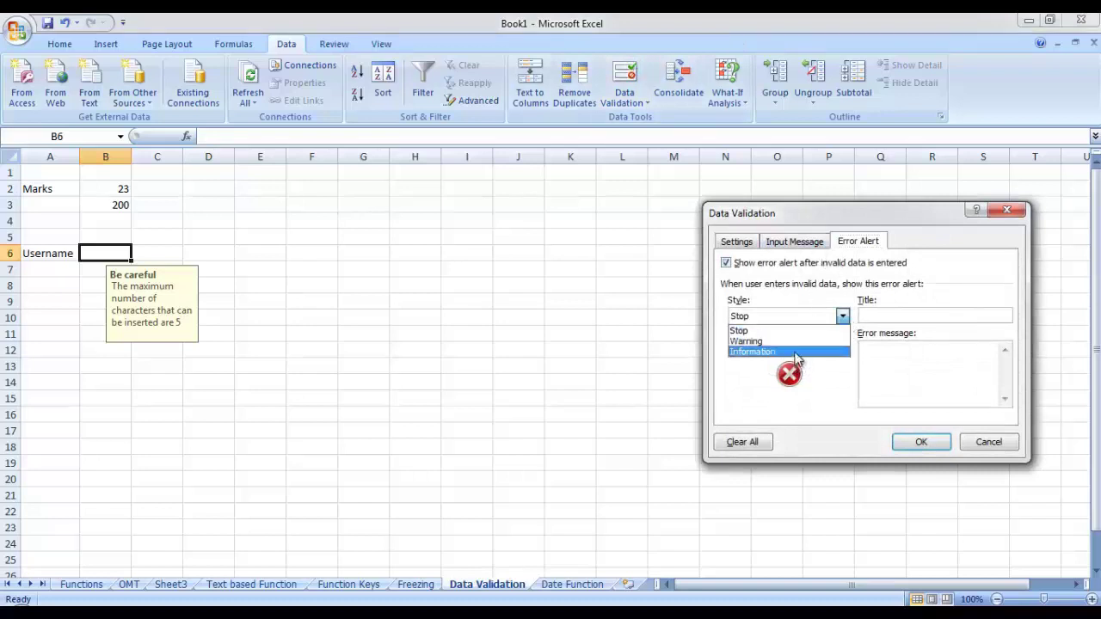
{"action": "left_click", "coordinate": [797, 352]}
{"action": "left_click", "coordinate": [883, 315]}
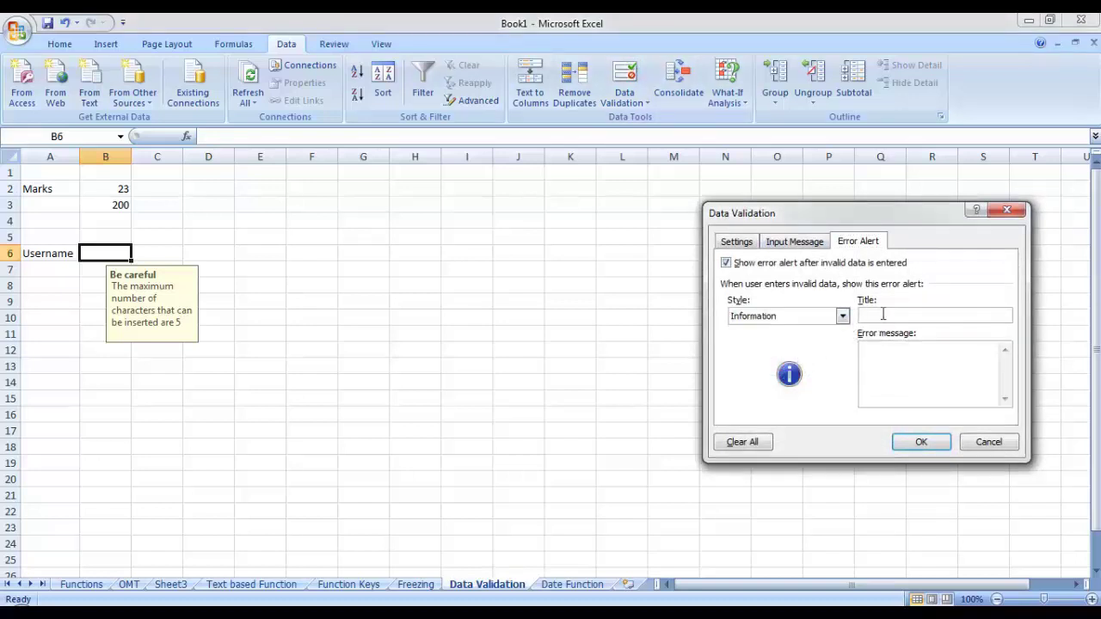
{"action": "type", "text": "Error"}
{"action": "left_click", "coordinate": [892, 374]}
{"action": "type", "text": "Wrong insertion"}
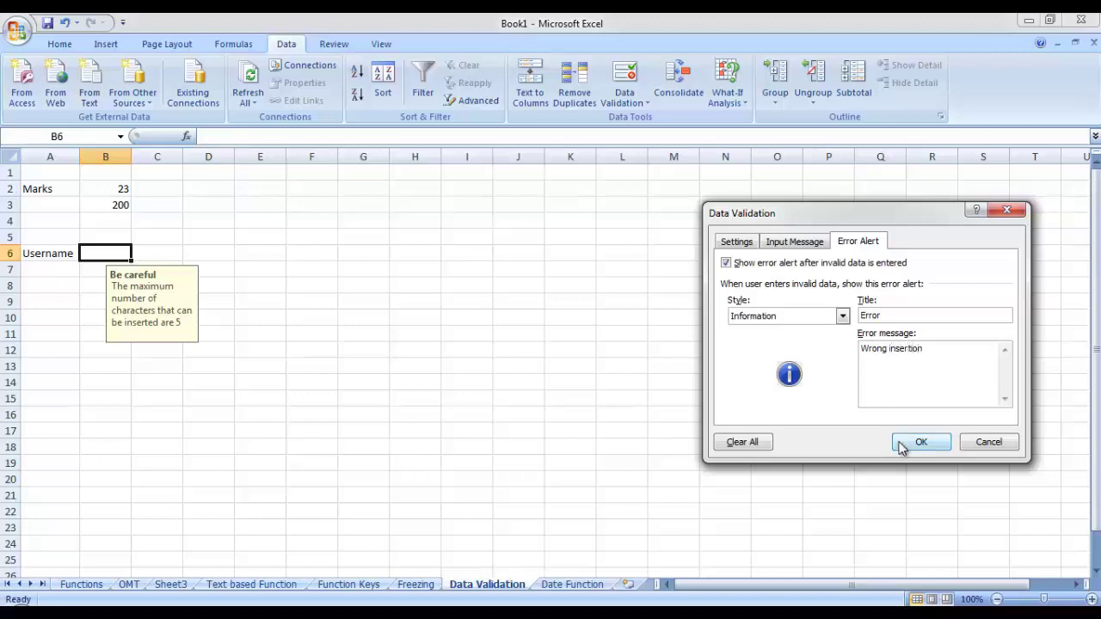
{"action": "left_click", "coordinate": [904, 443]}
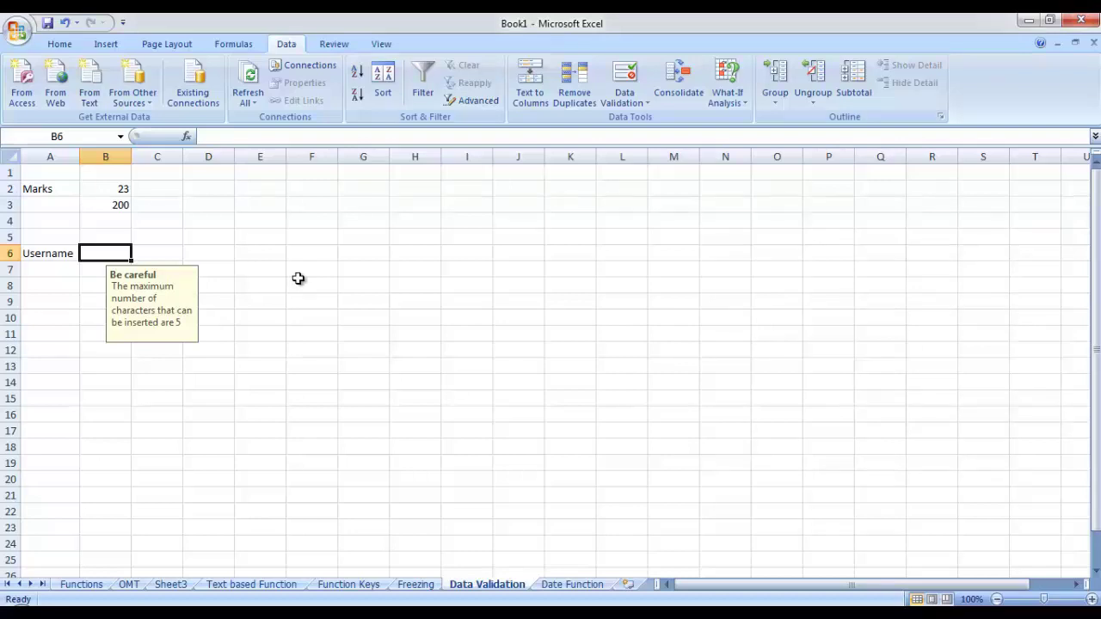
Test the Information alert by entering a six-letter name in B6 and accepting it, and clear the cell again
{"action": "type", "text": "Ashfaq"}
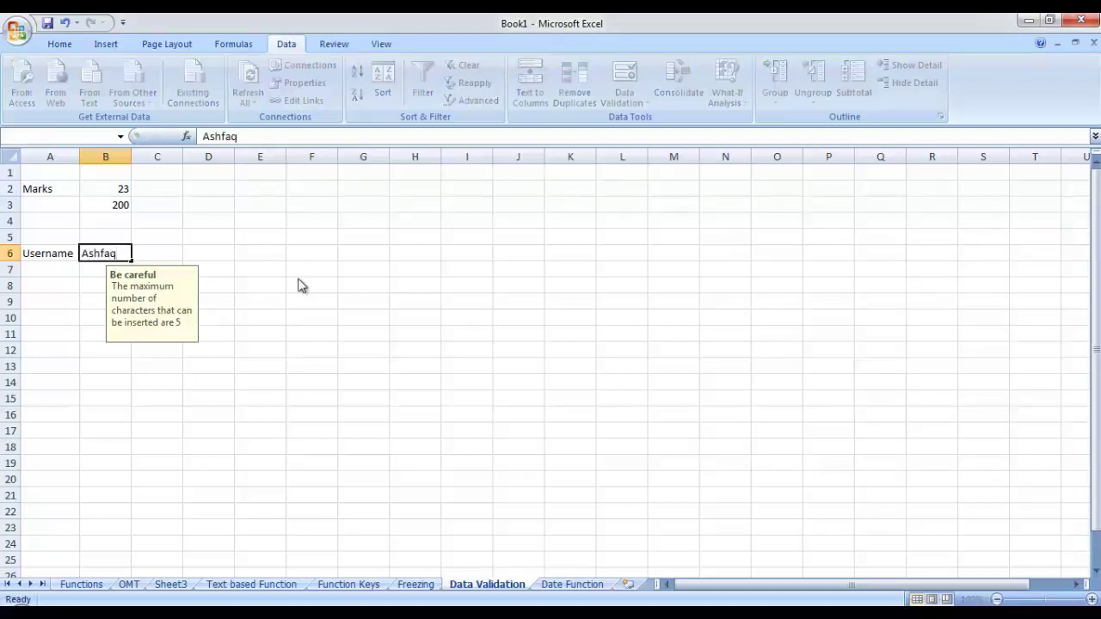
{"action": "key", "text": "Return"}
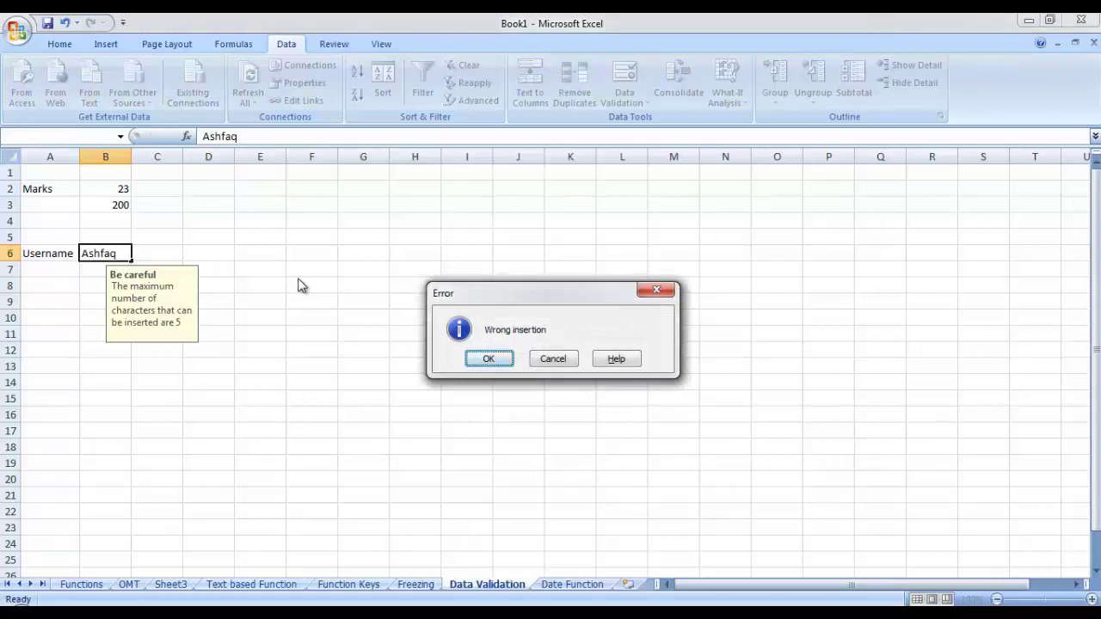
{"action": "left_click", "coordinate": [489, 361]}
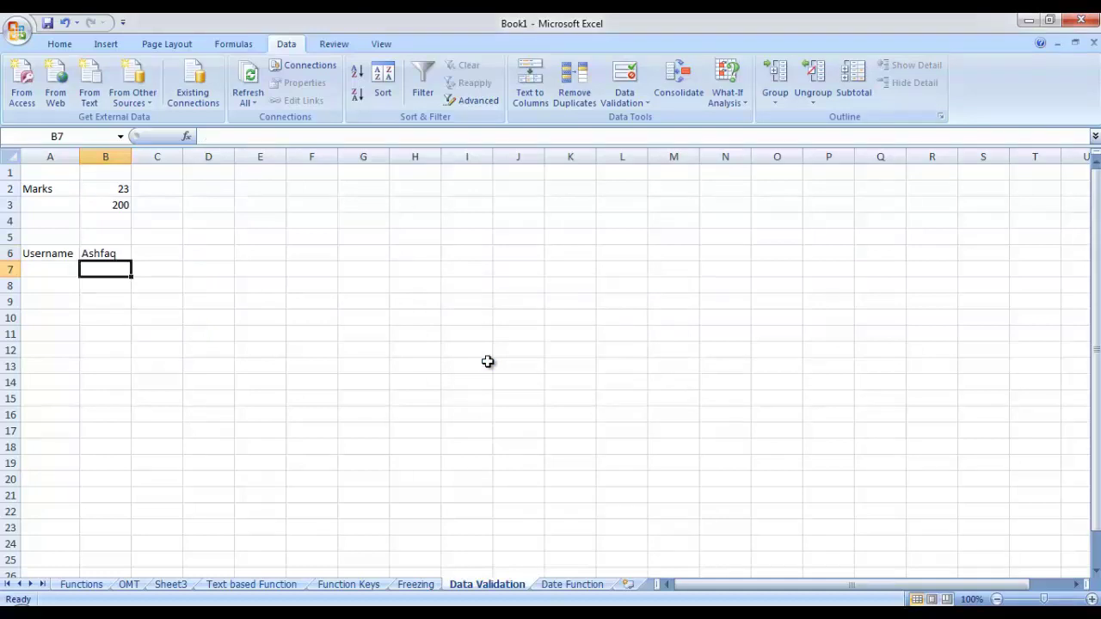
{"action": "left_click", "coordinate": [119, 253]}
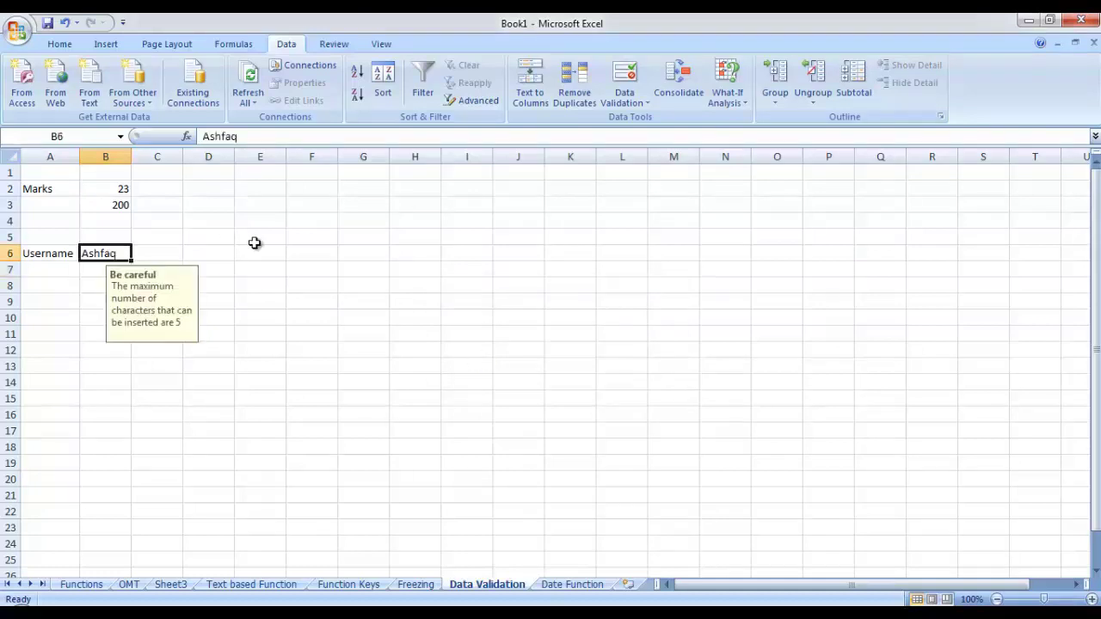
{"action": "key", "text": "Delete"}
Change the error alert style of B6's data validation to Warning and apply it
{"action": "left_click", "coordinate": [625, 79]}
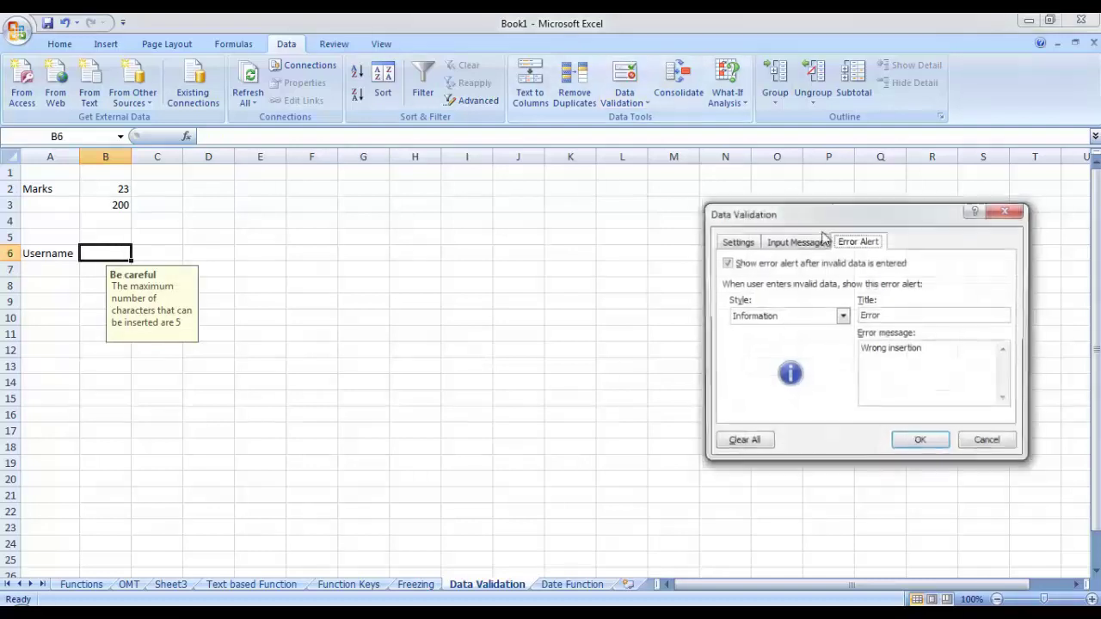
{"action": "left_click", "coordinate": [843, 316]}
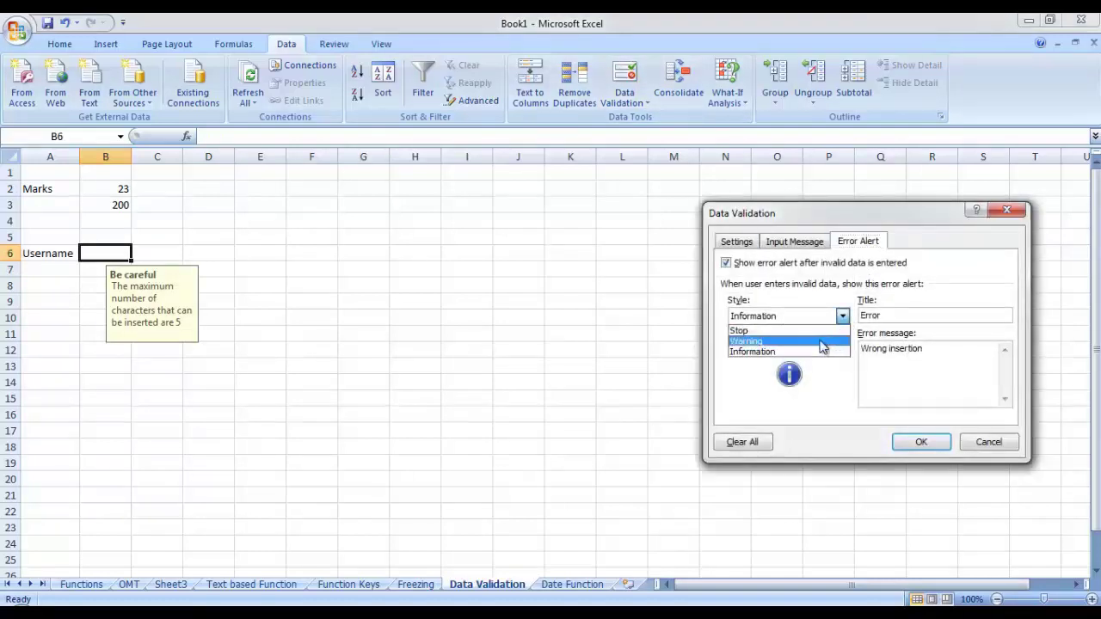
{"action": "left_click", "coordinate": [821, 343]}
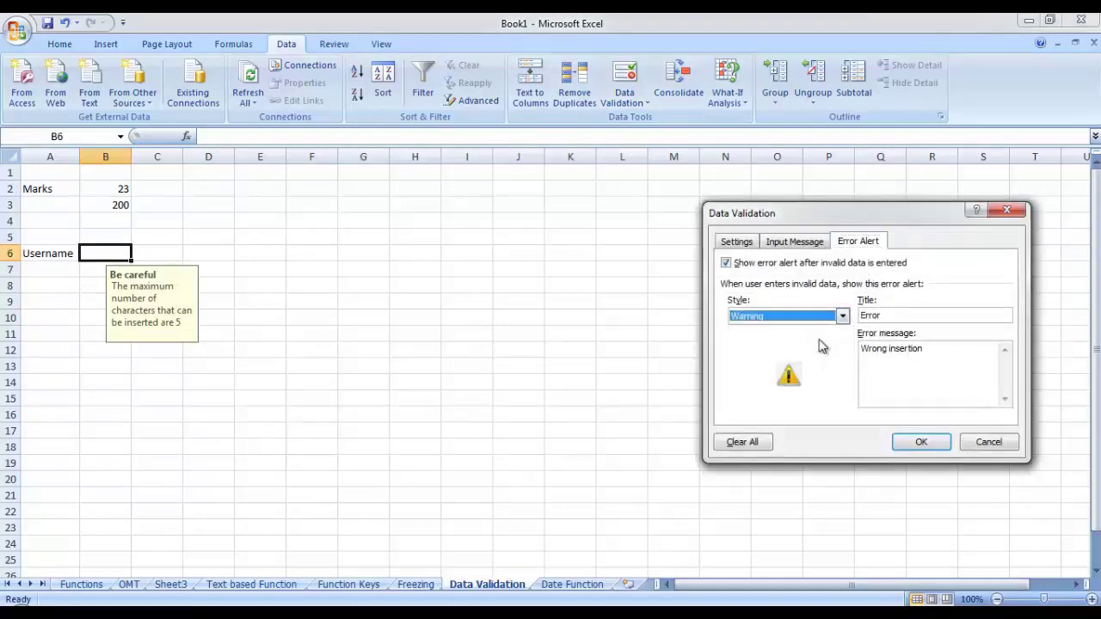
{"action": "left_click", "coordinate": [917, 443]}
Try a six-letter name in B6, decline to continue with it, and enter a five-letter name instead
{"action": "type", "text": "Ashfaq"}
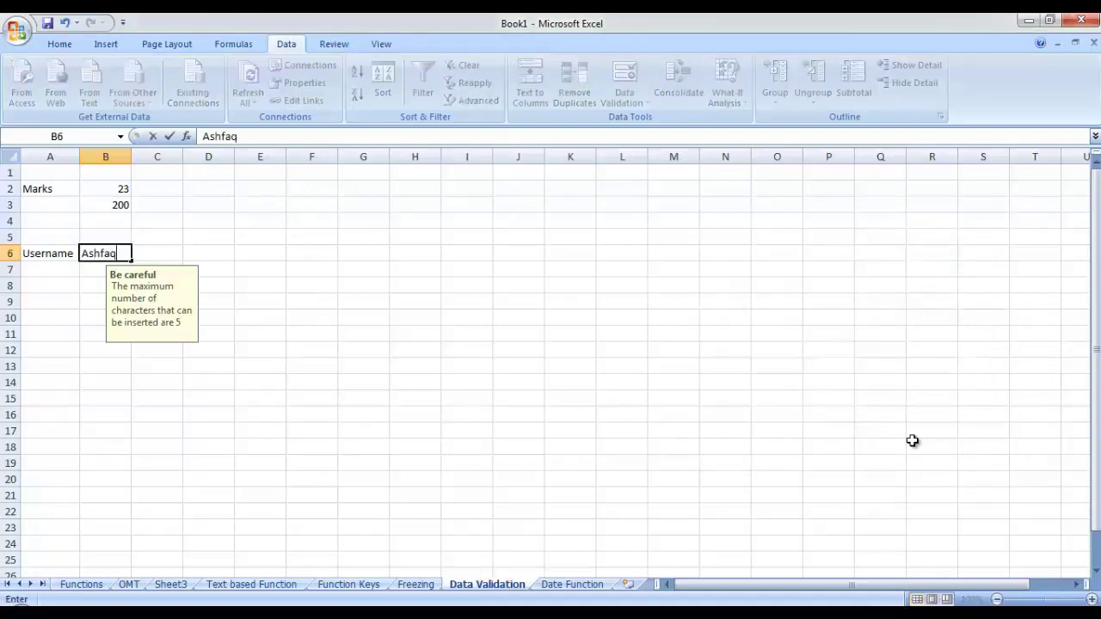
{"action": "key", "text": "Return"}
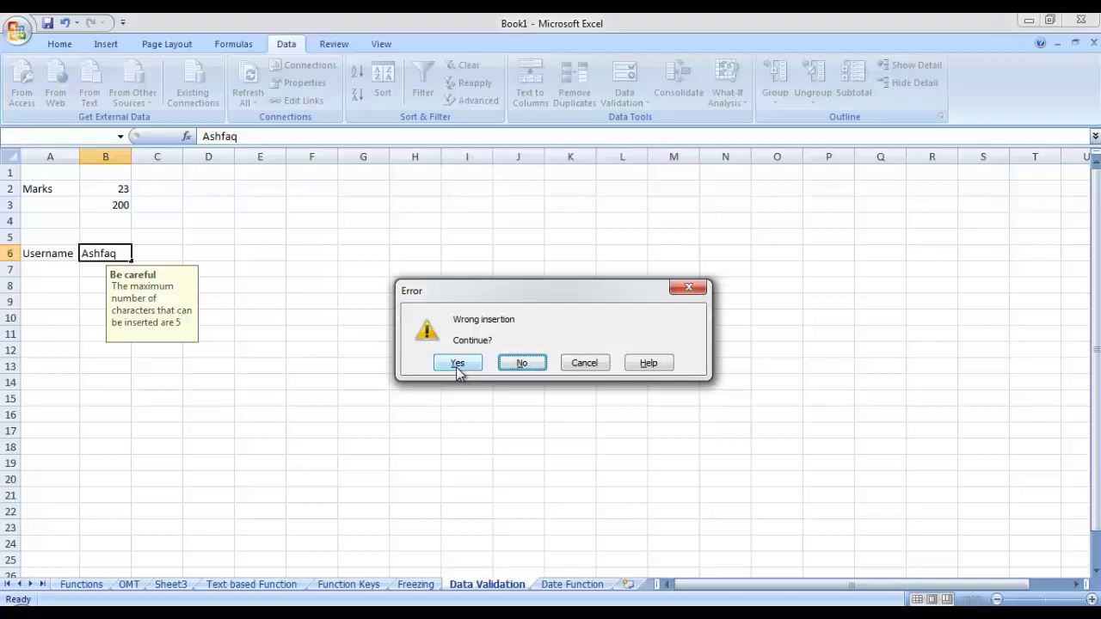
{"action": "left_click", "coordinate": [521, 363]}
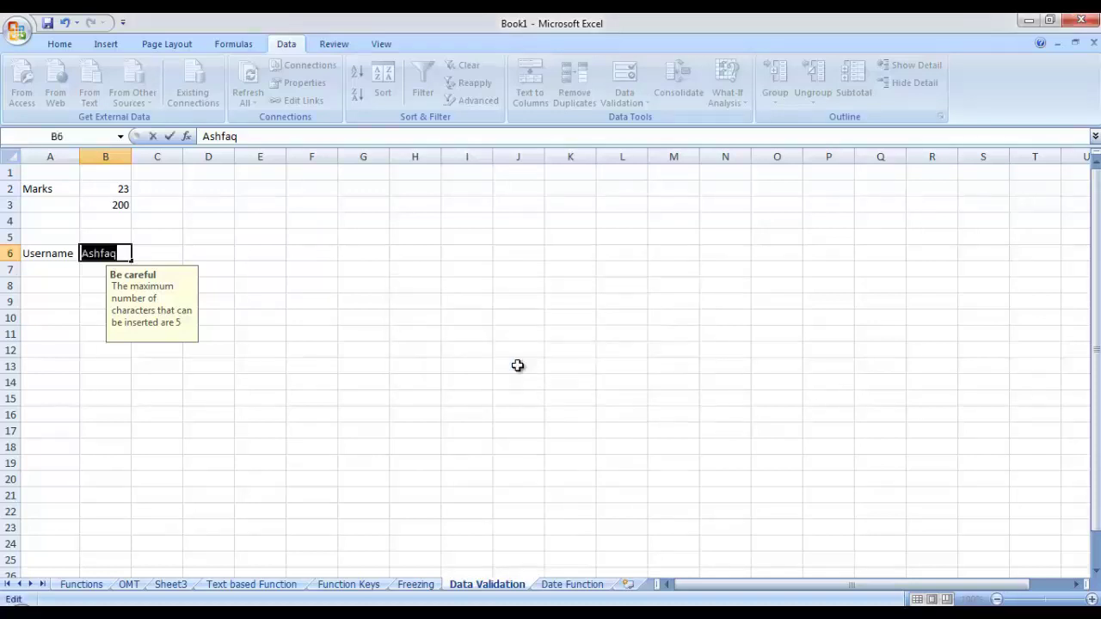
{"action": "type", "text": "Ahsan"}
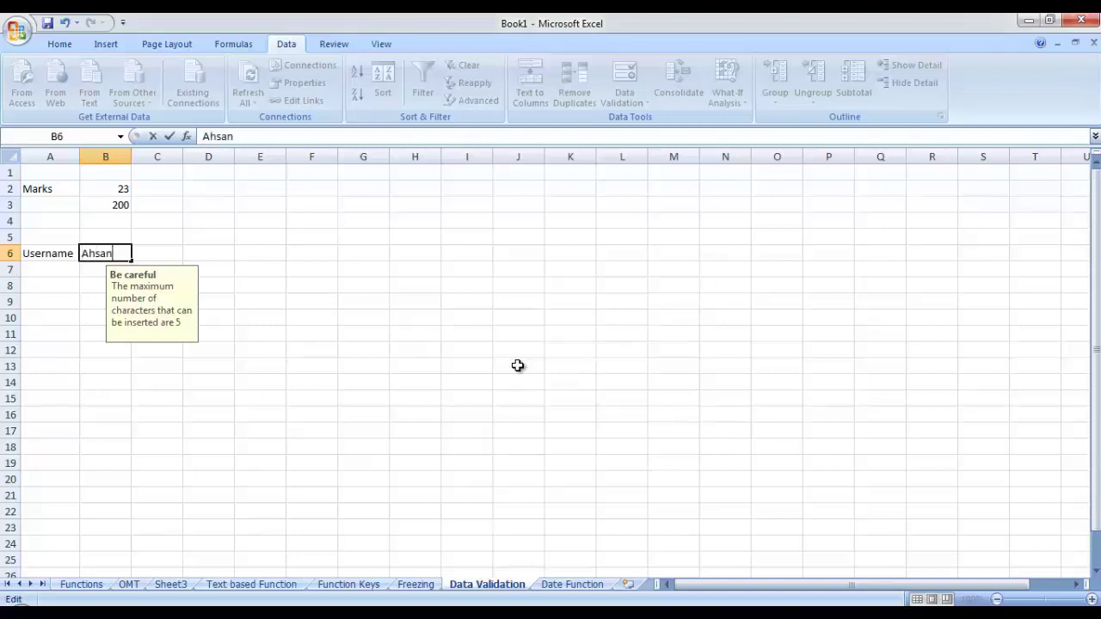
{"action": "key", "text": "Return"}
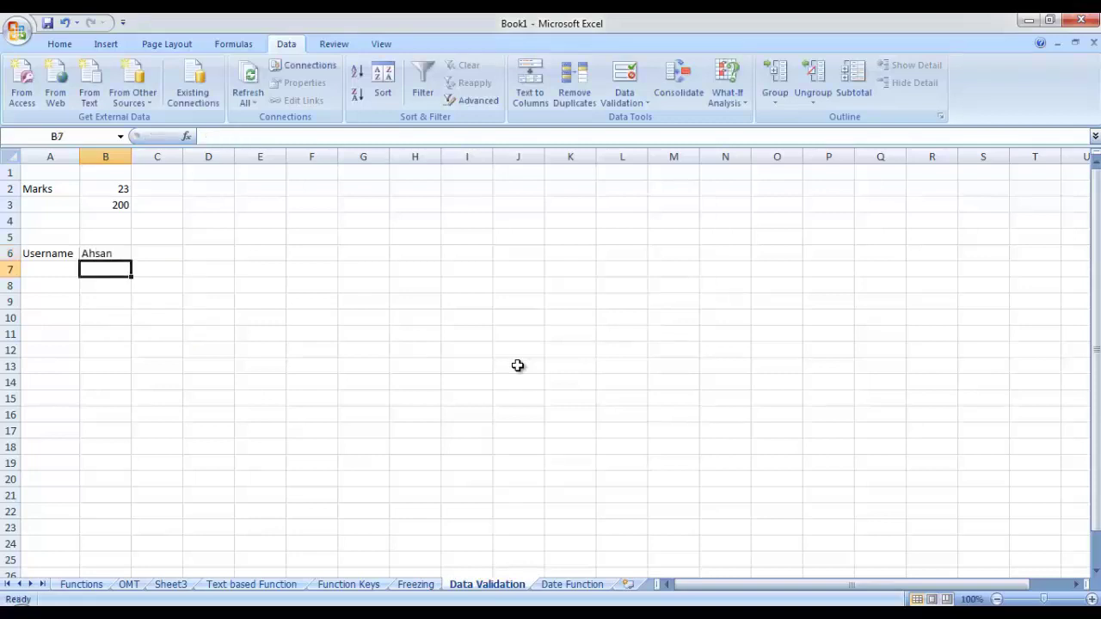
Change the error alert style of B6's data validation to Stop and test it by entering a six-letter name
{"action": "left_click", "coordinate": [88, 252]}
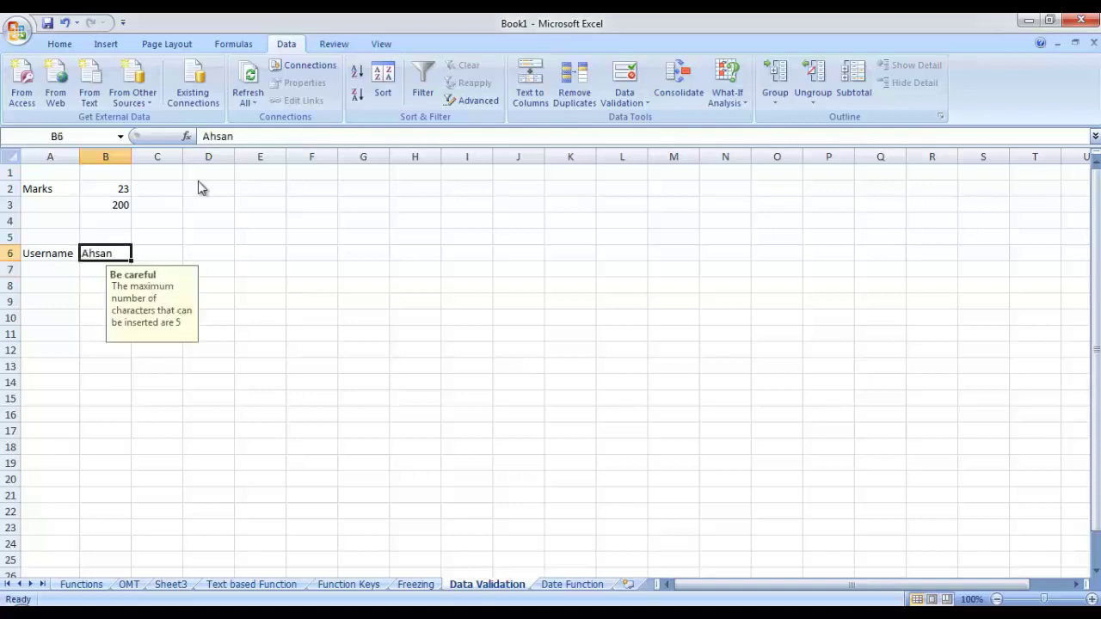
{"action": "left_click", "coordinate": [621, 83]}
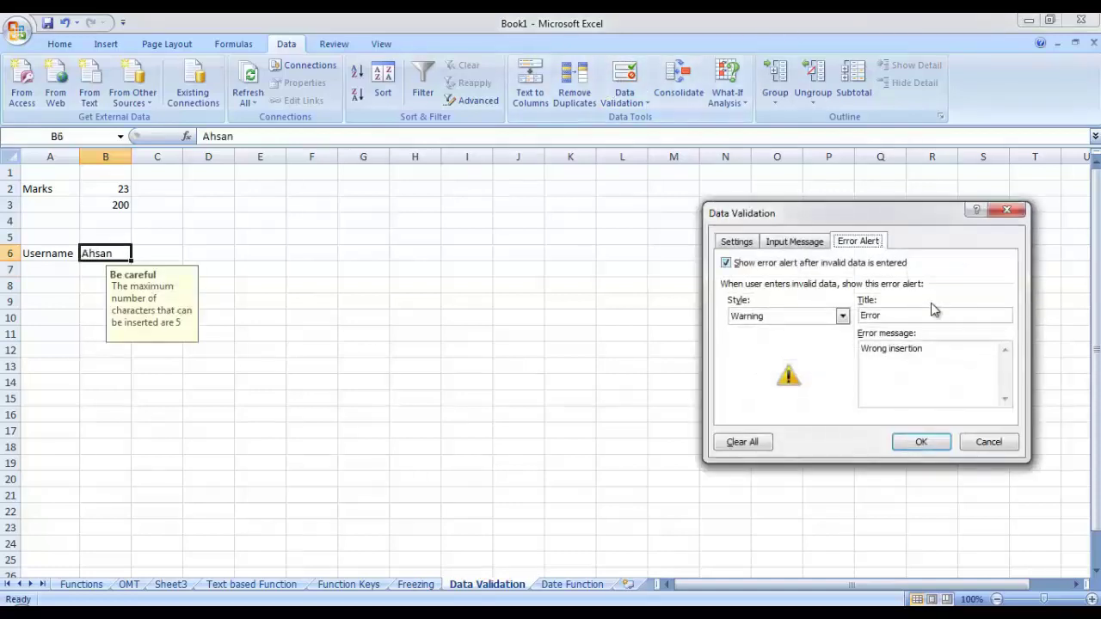
{"action": "left_click", "coordinate": [842, 316]}
{"action": "left_click", "coordinate": [813, 331]}
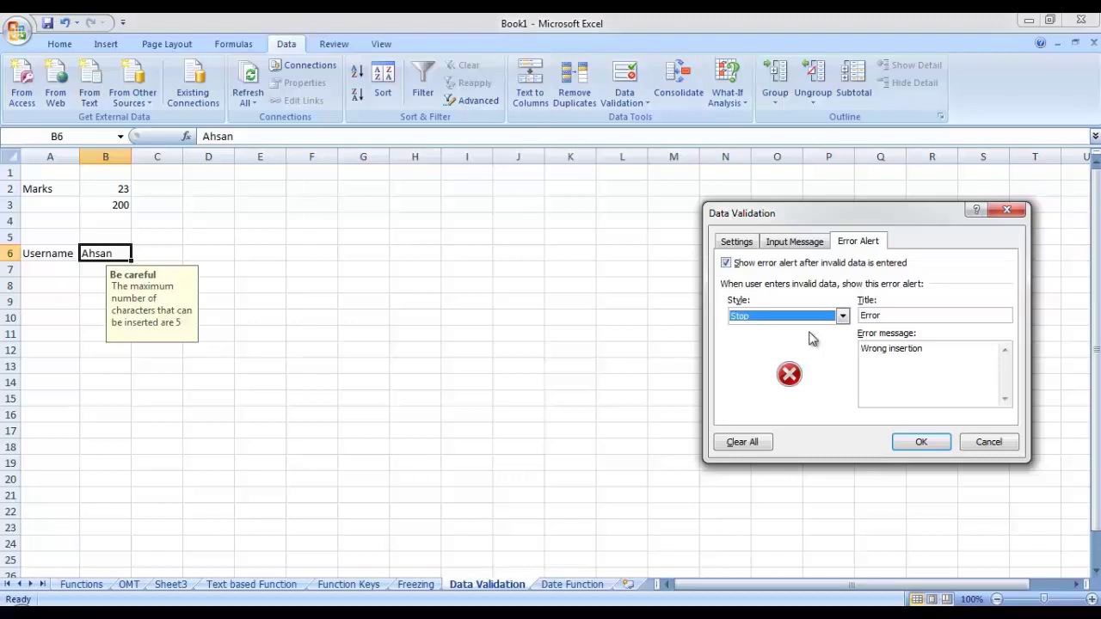
{"action": "left_click", "coordinate": [913, 446]}
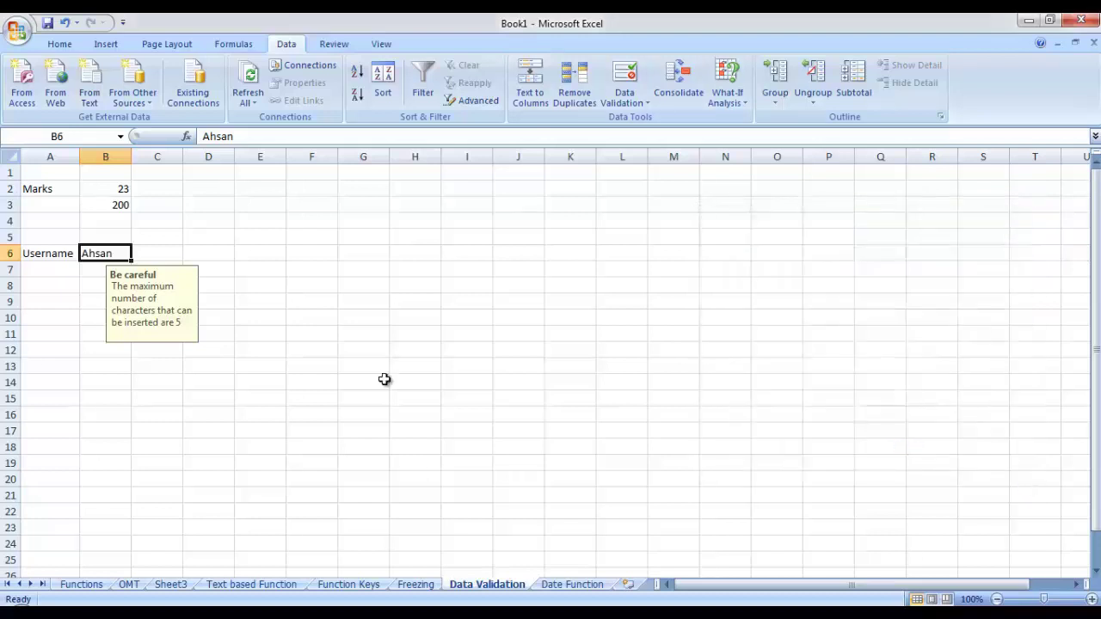
{"action": "type", "text": "Ashfaq"}
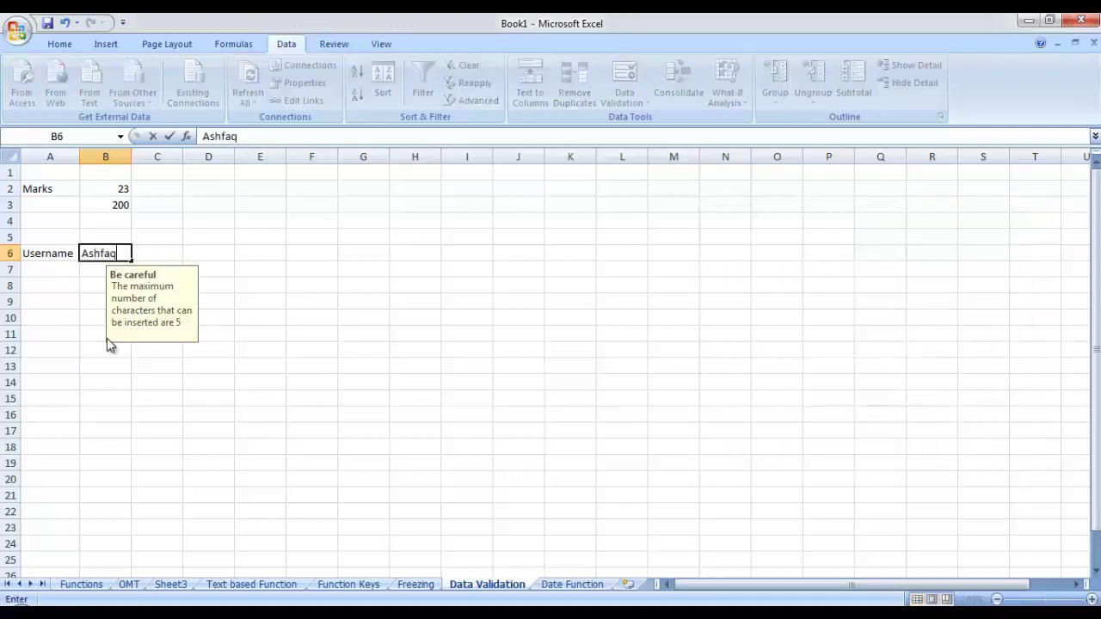
{"action": "key", "text": "Return"}
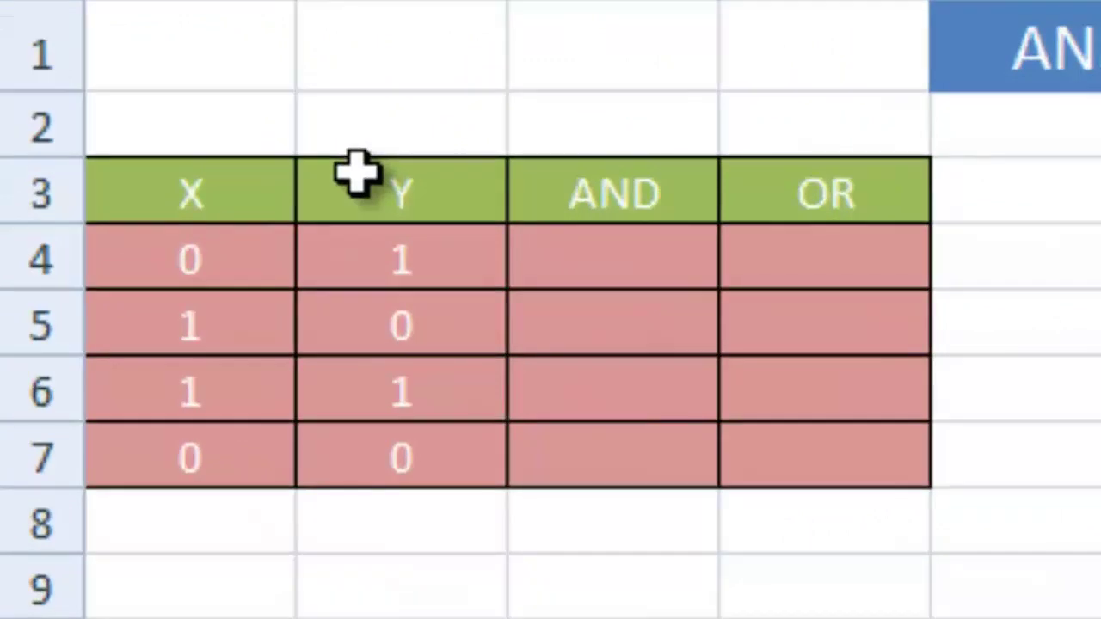
Begin a formula in C4, the first result cell of the truth table's AND column
{"action": "left_click", "coordinate": [589, 256]}
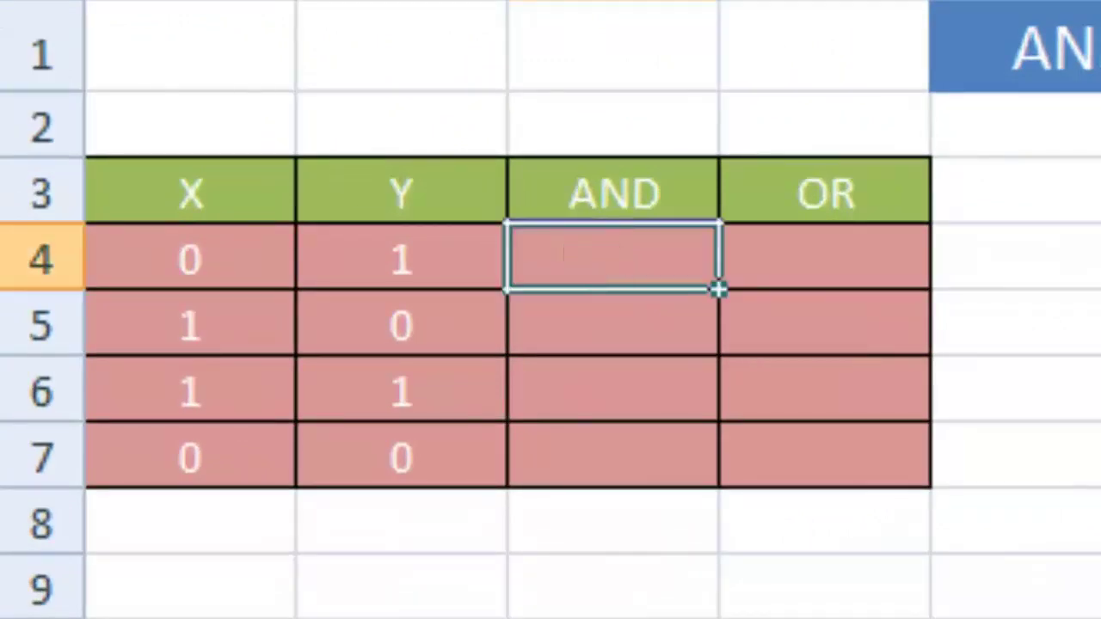
{"action": "type", "text": "="}
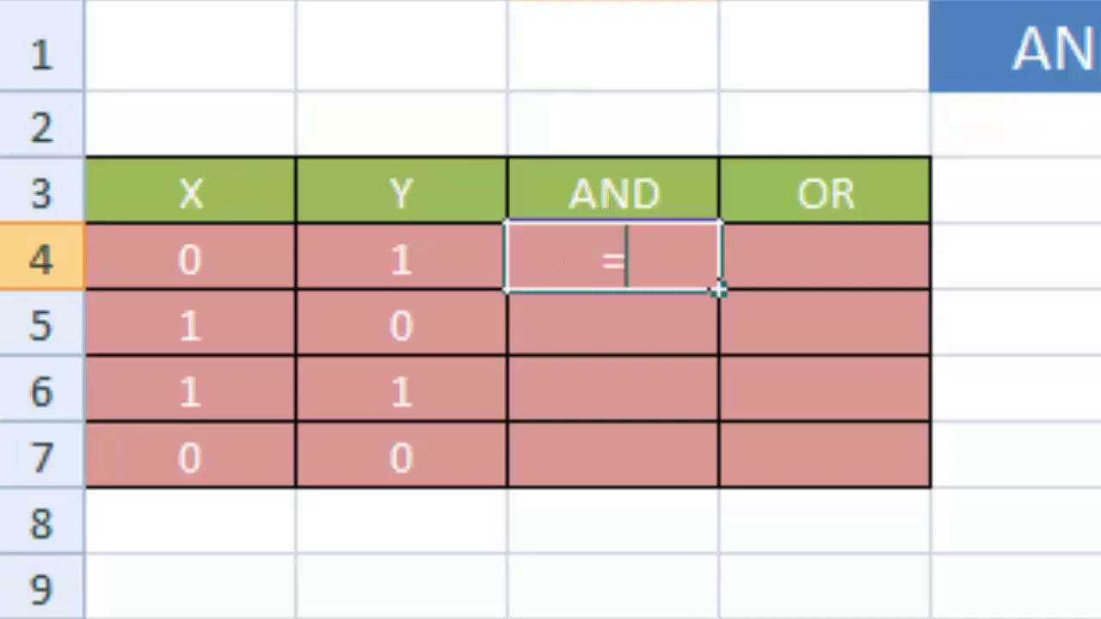
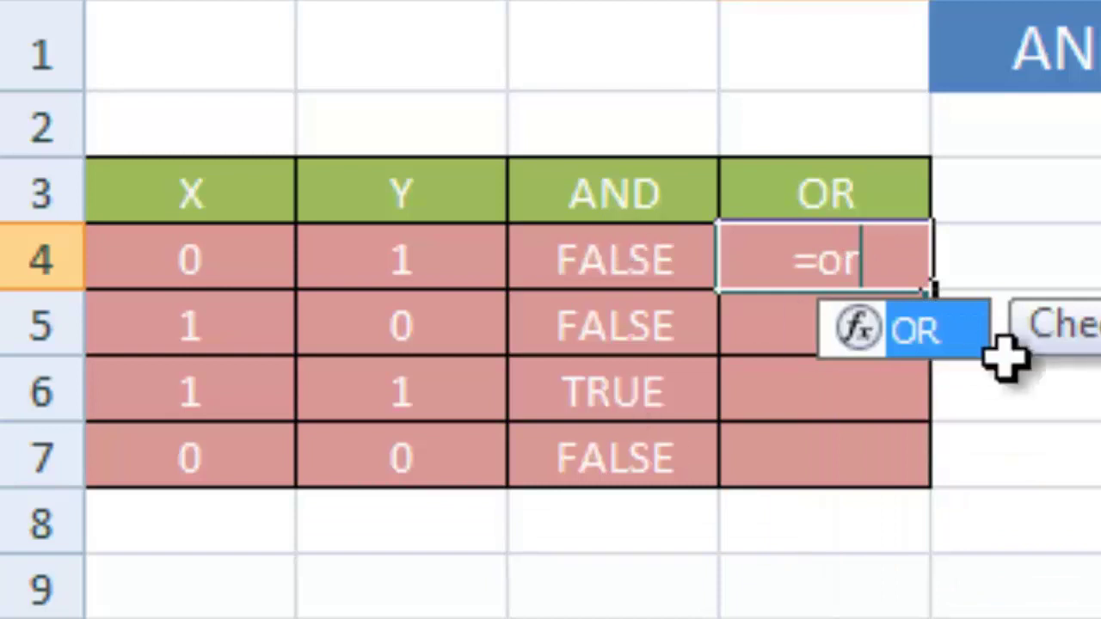
Complete an OR formula in D4 over the range A4:B4 and fill it down to D7
{"action": "double_click", "coordinate": [959, 346]}
{"action": "left_click_drag", "start_coordinate": [232, 268], "coordinate": [388, 266]}
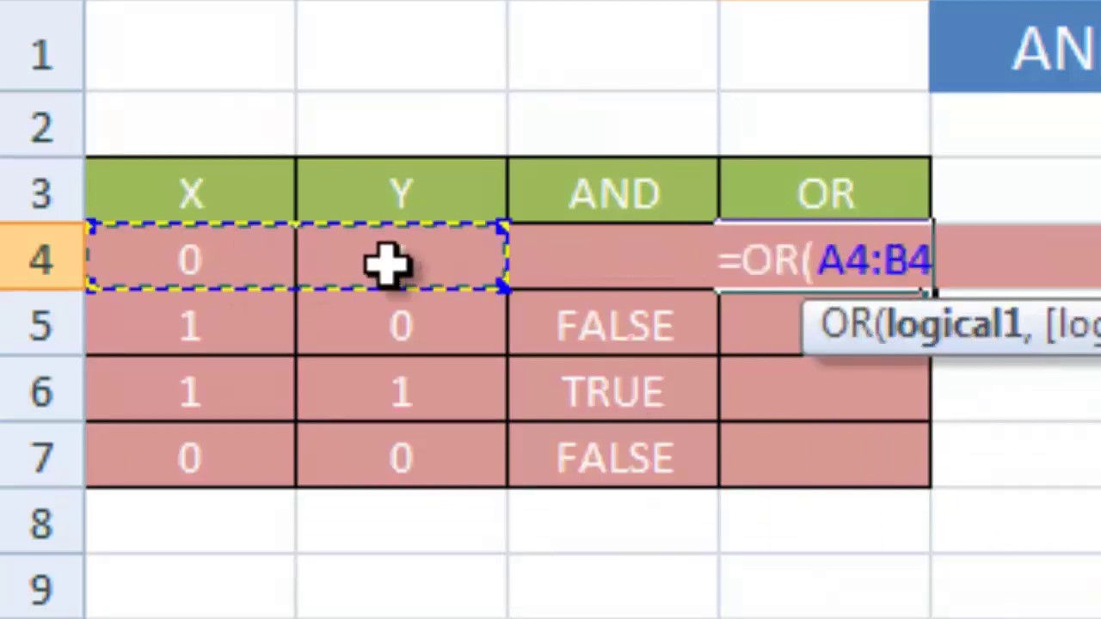
{"action": "key", "text": "Return"}
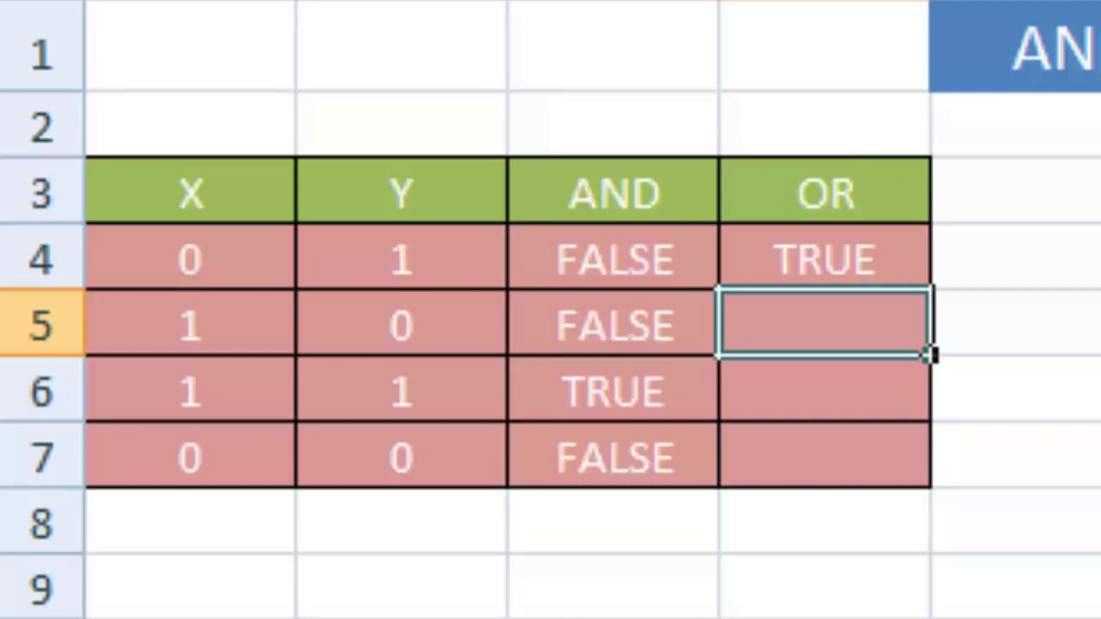
{"action": "left_click", "coordinate": [825, 280]}
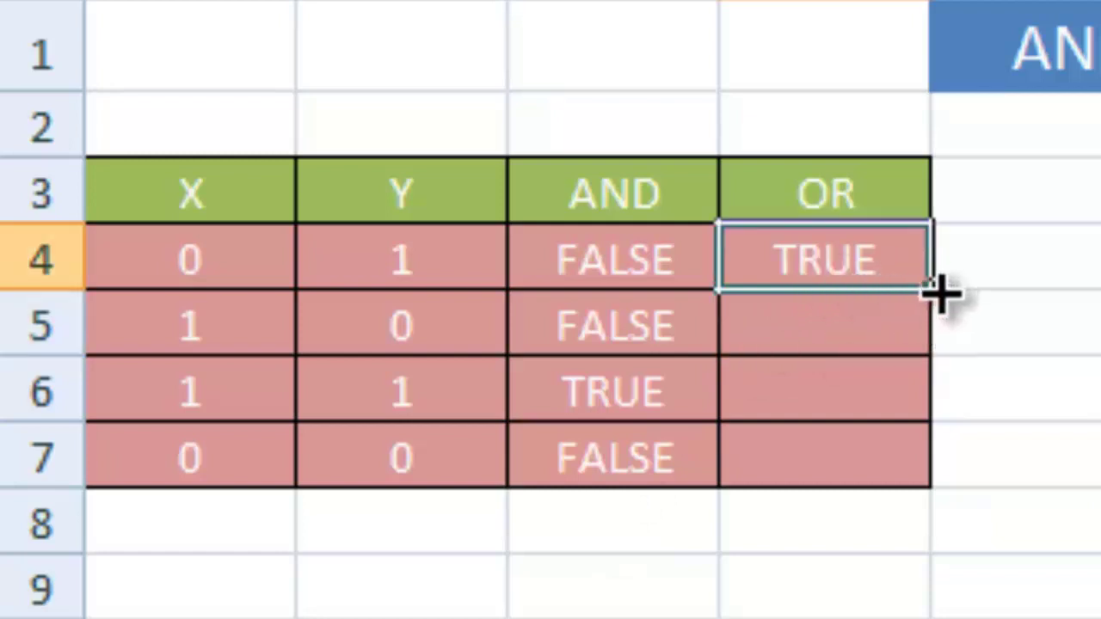
{"action": "left_click_drag", "start_coordinate": [936, 291], "coordinate": [919, 464]}
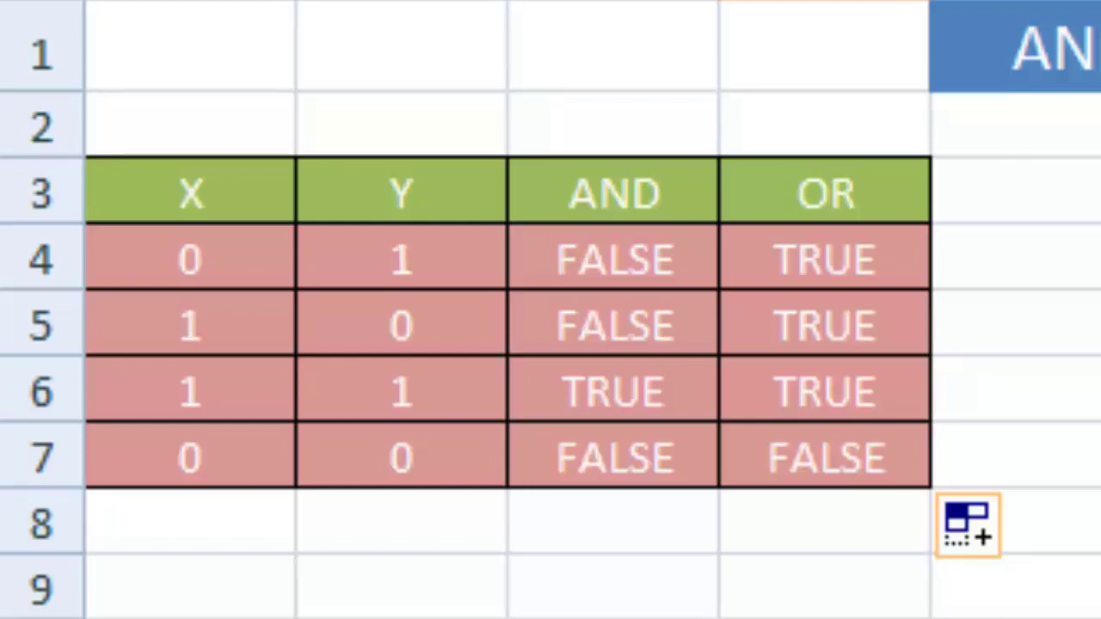
{"action": "left_click", "coordinate": [545, 514]}
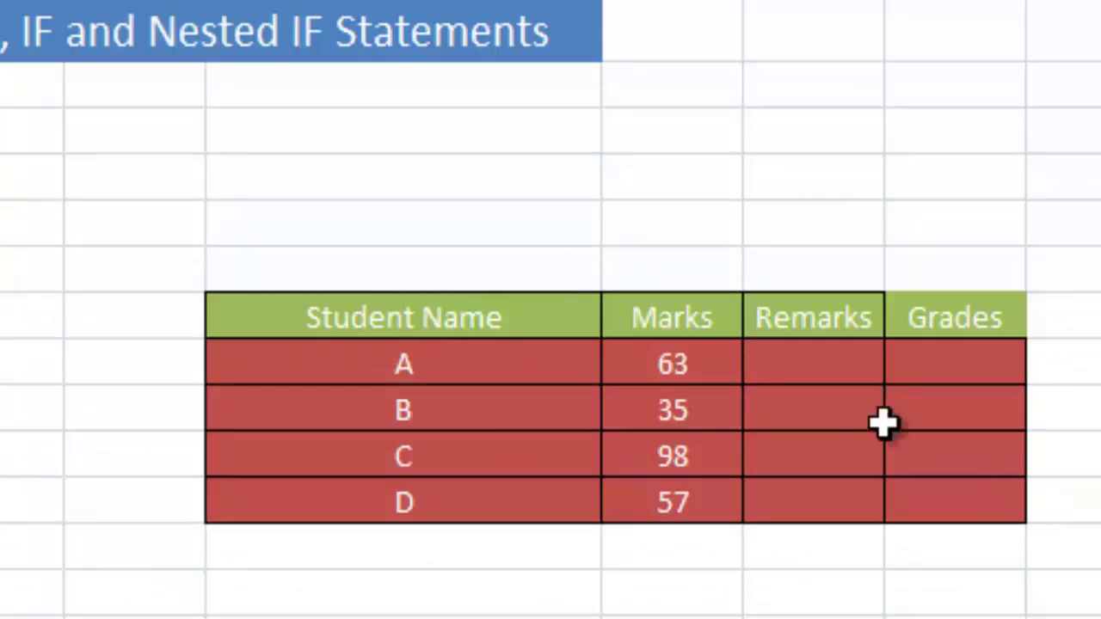
Start an IF formula in J8, student A's Remarks cell, with the logical test I8>=60
{"action": "left_click", "coordinate": [850, 374]}
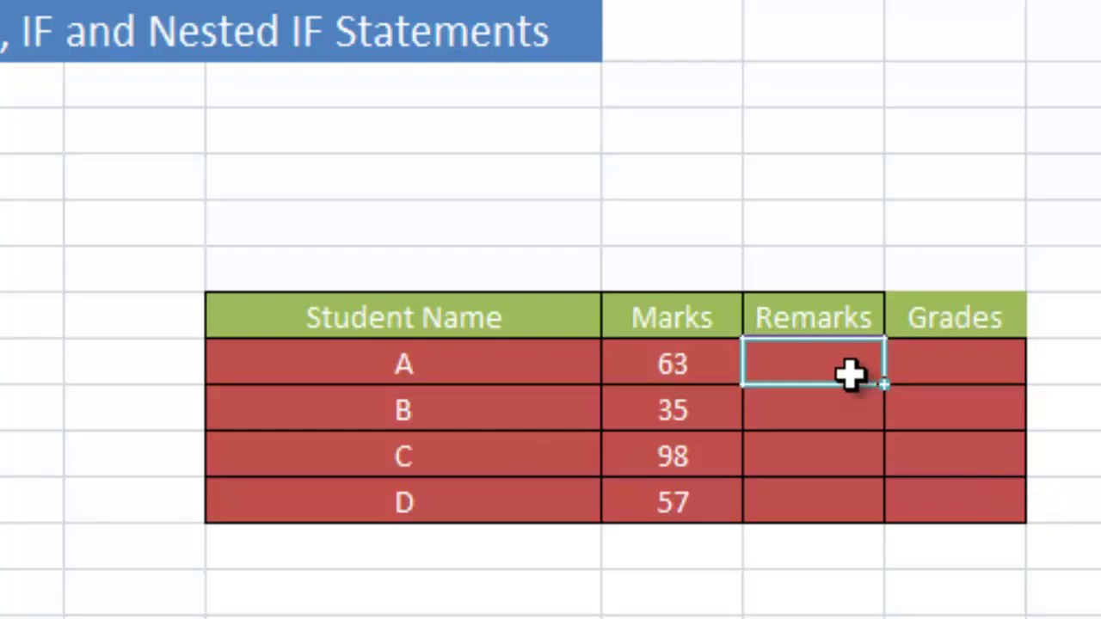
{"action": "type", "text": "="}
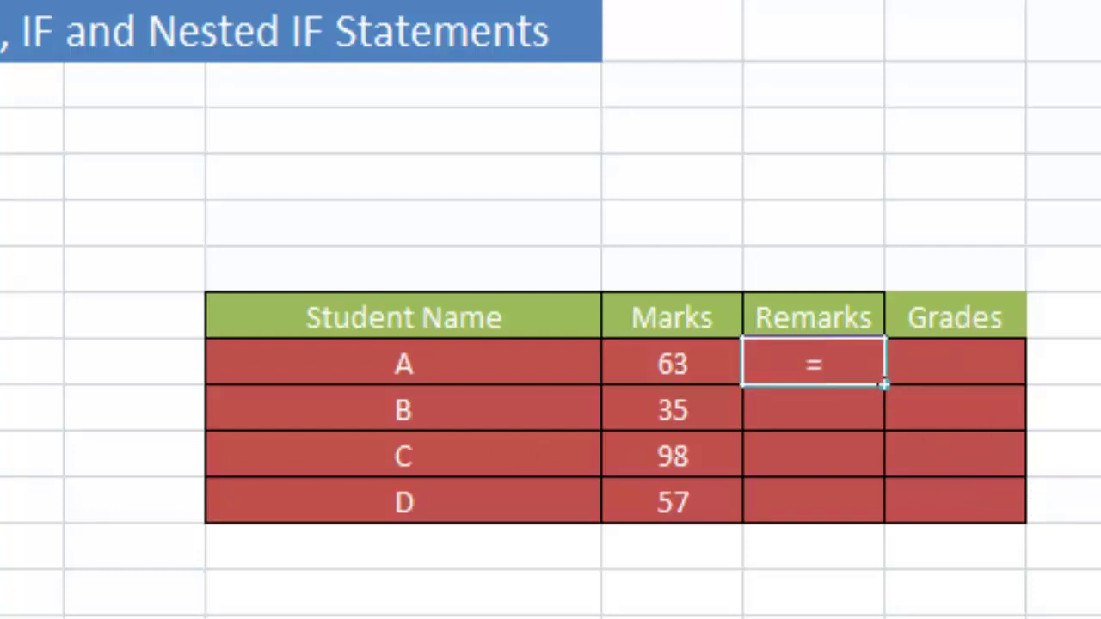
{"action": "type", "text": "if"}
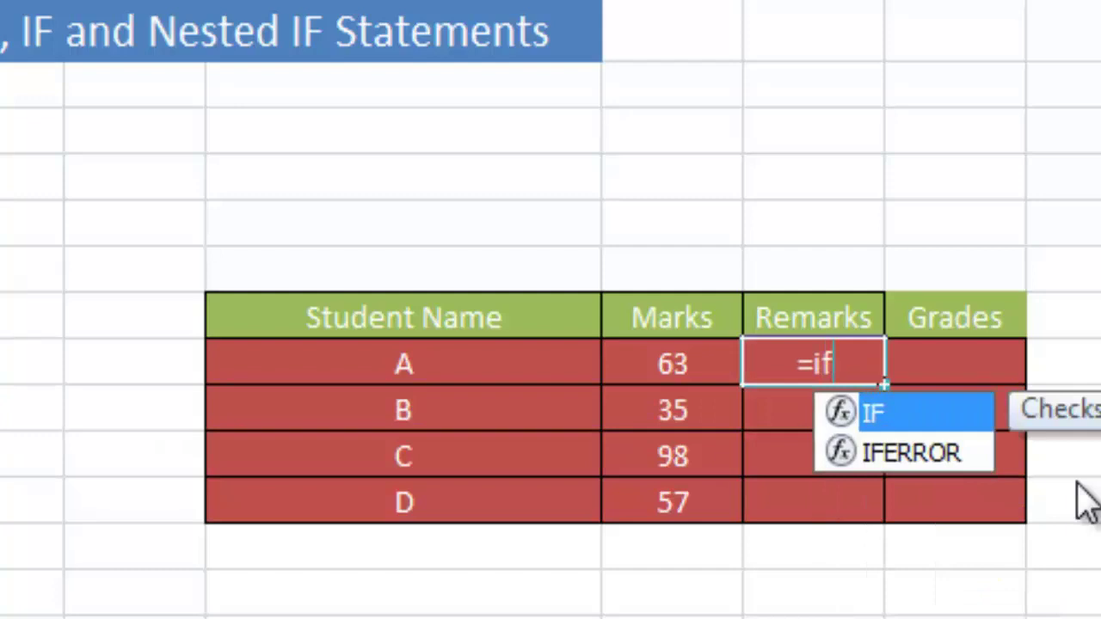
{"action": "double_click", "coordinate": [912, 414]}
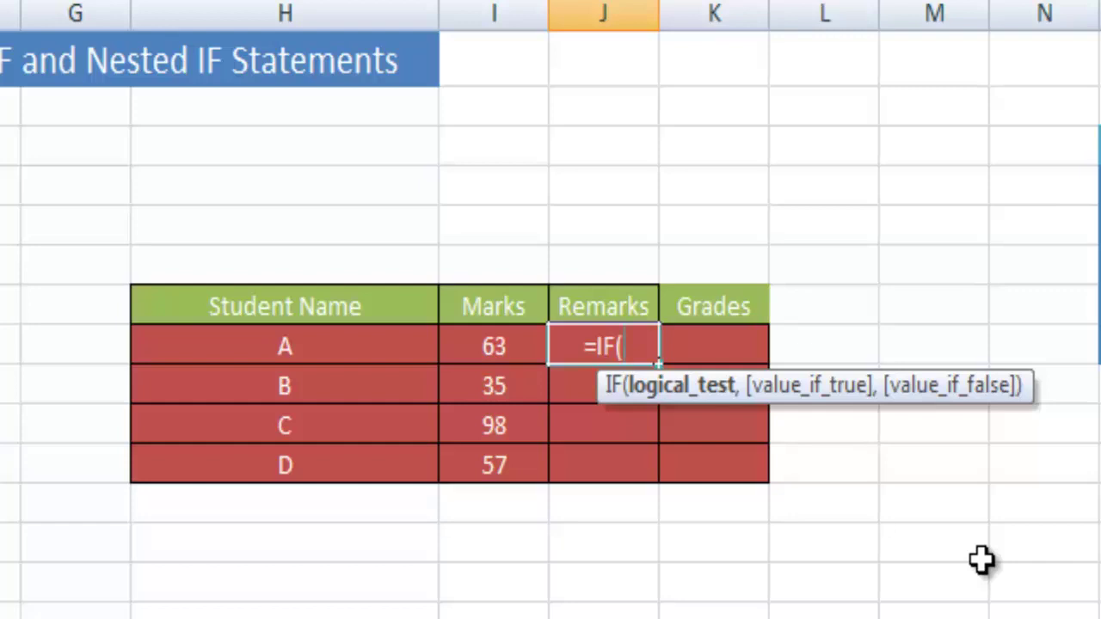
{"action": "left_click", "coordinate": [520, 350]}
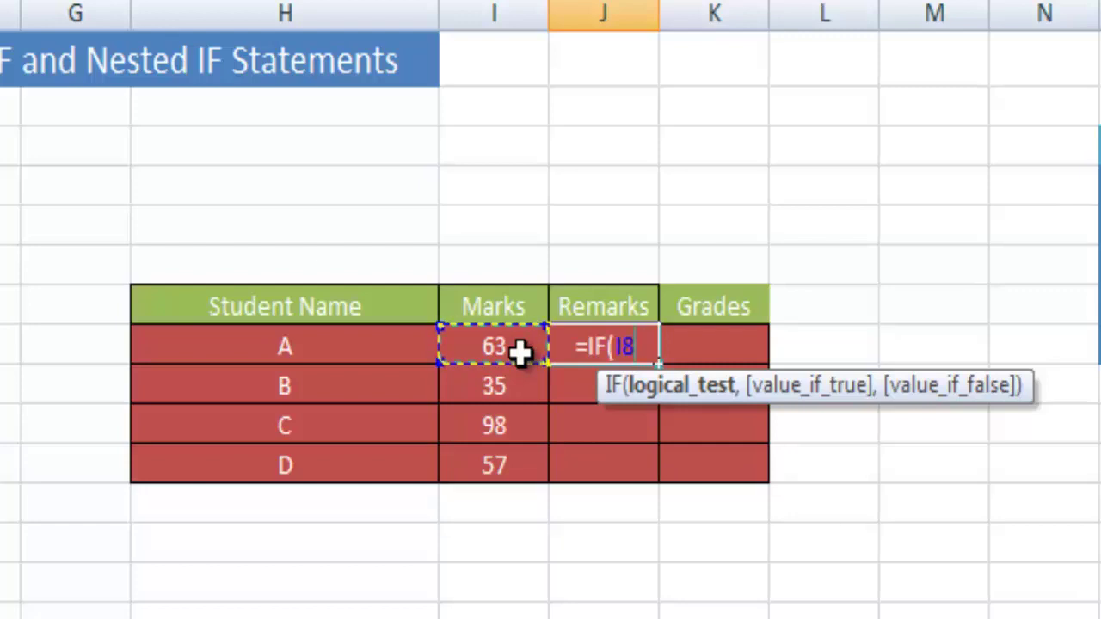
{"action": "type", "text": ">"}
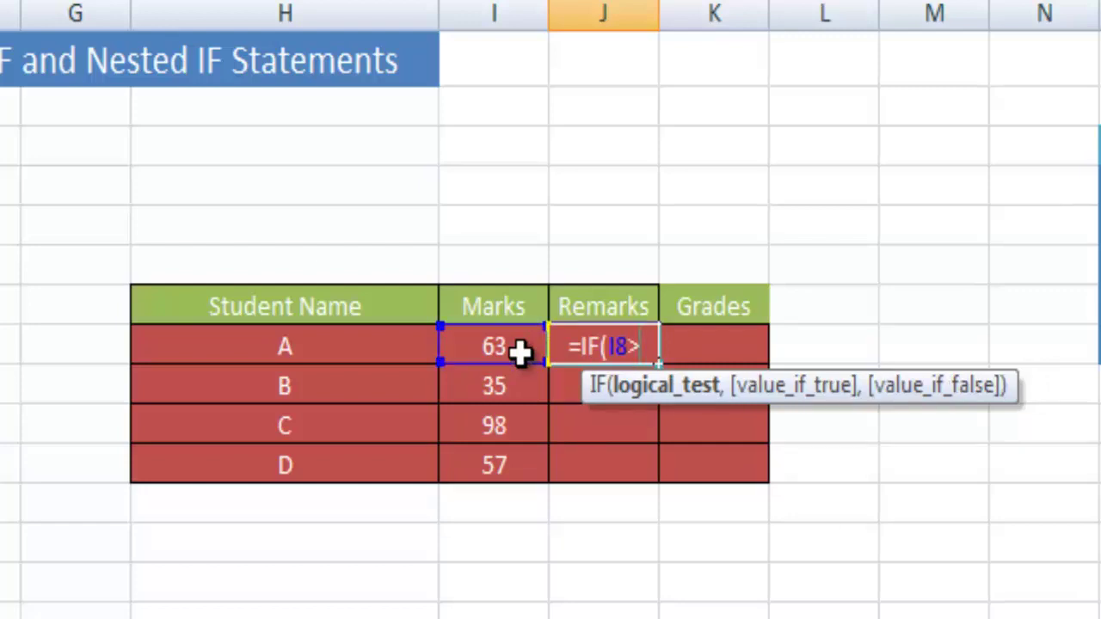
{"action": "type", "text": "=60"}
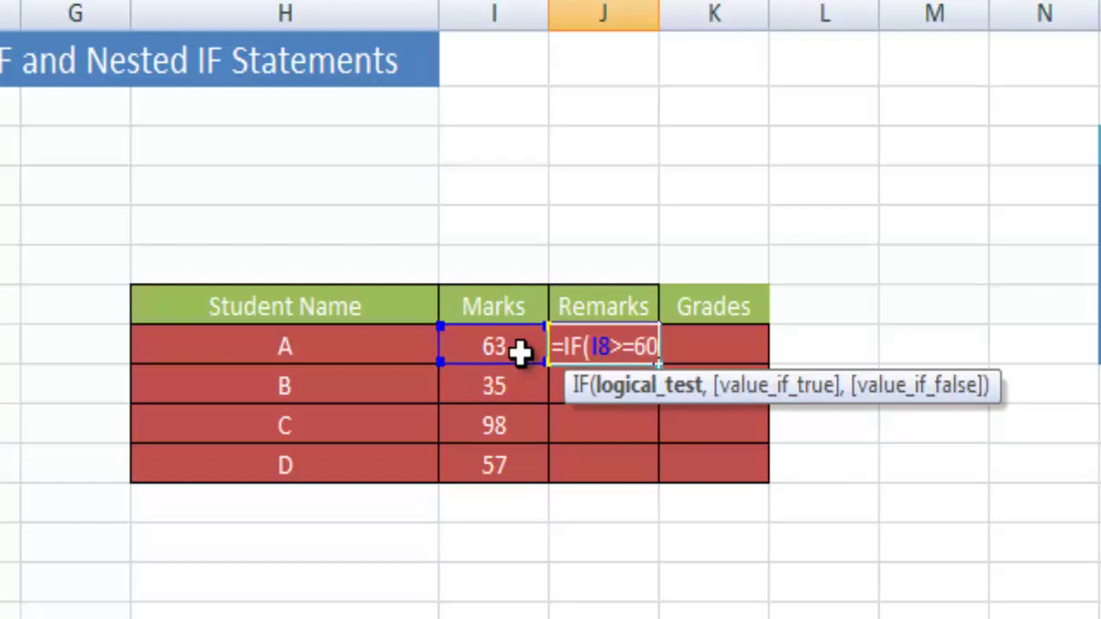
Finish the IF formula in J8 with "Pass" if true and "Fail" if false, and fill it down to J11
{"action": "type", "text": ","}
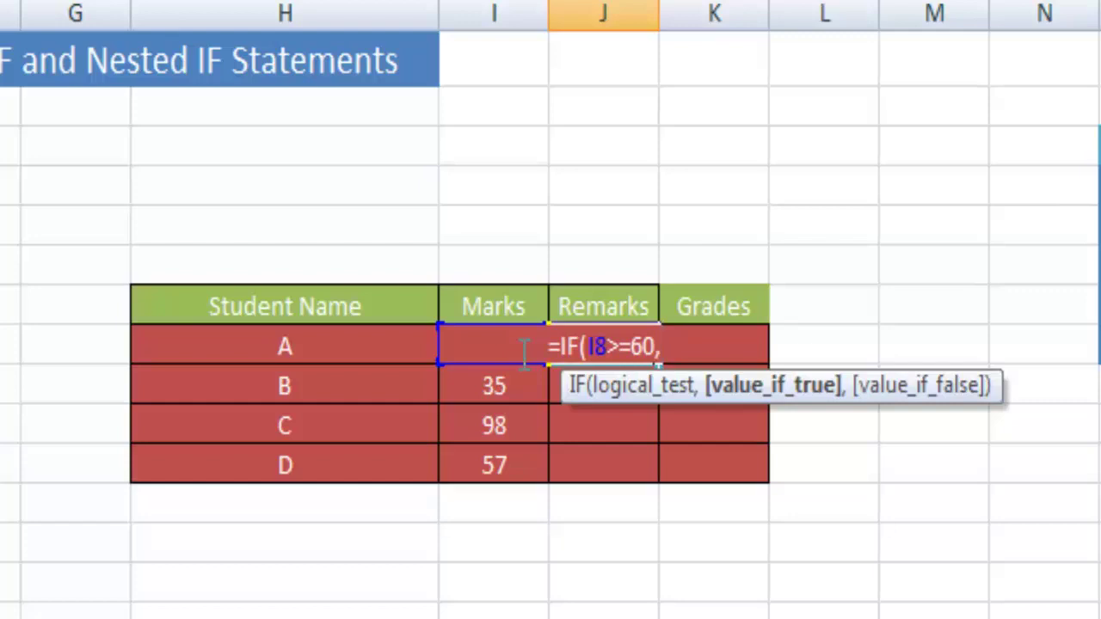
{"action": "type", "text": "\"Pa"}
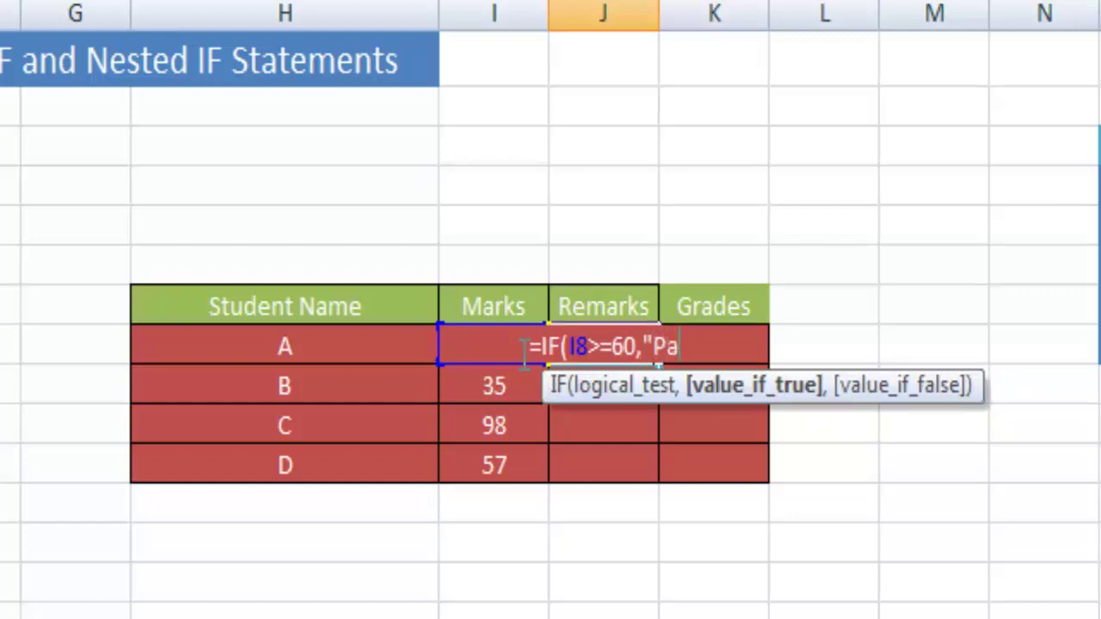
{"action": "type", "text": "ss\""}
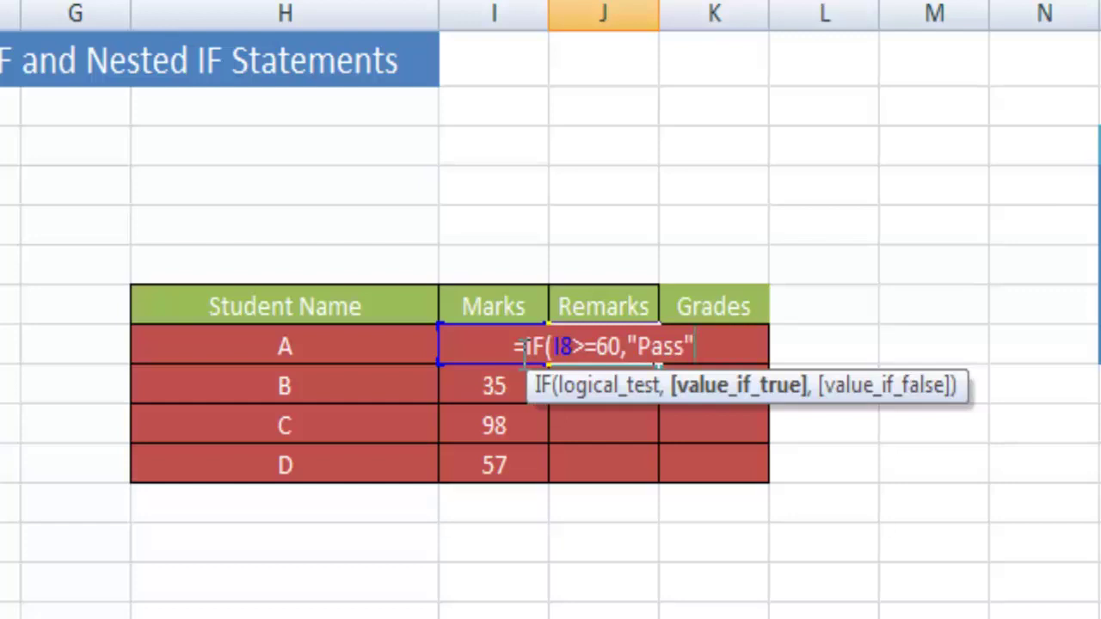
{"action": "type", "text": ","}
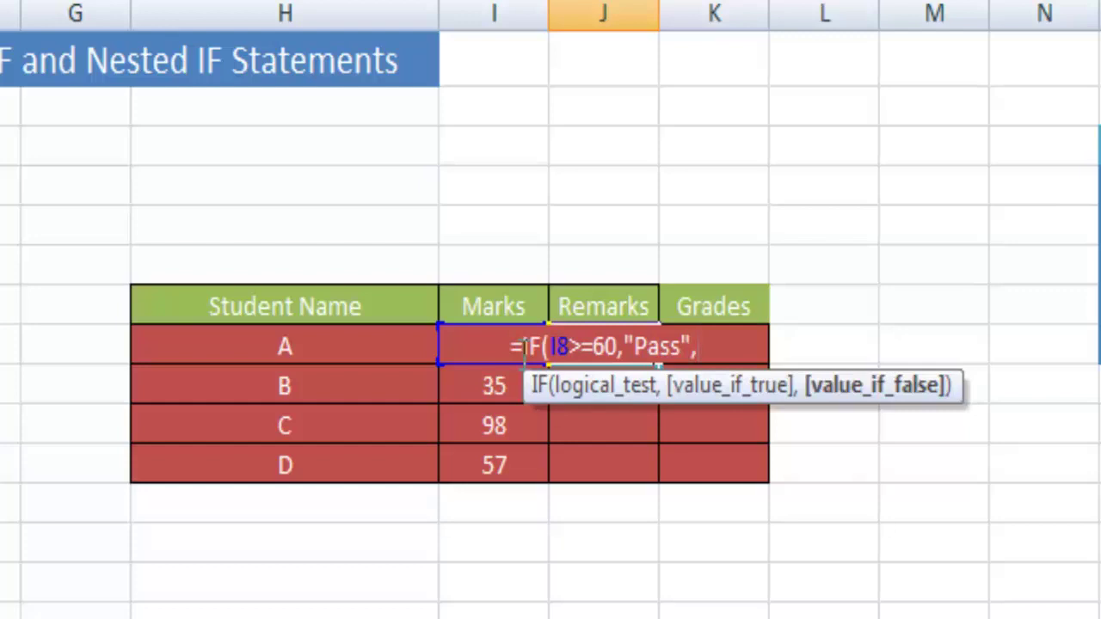
{"action": "type", "text": "\"Fa"}
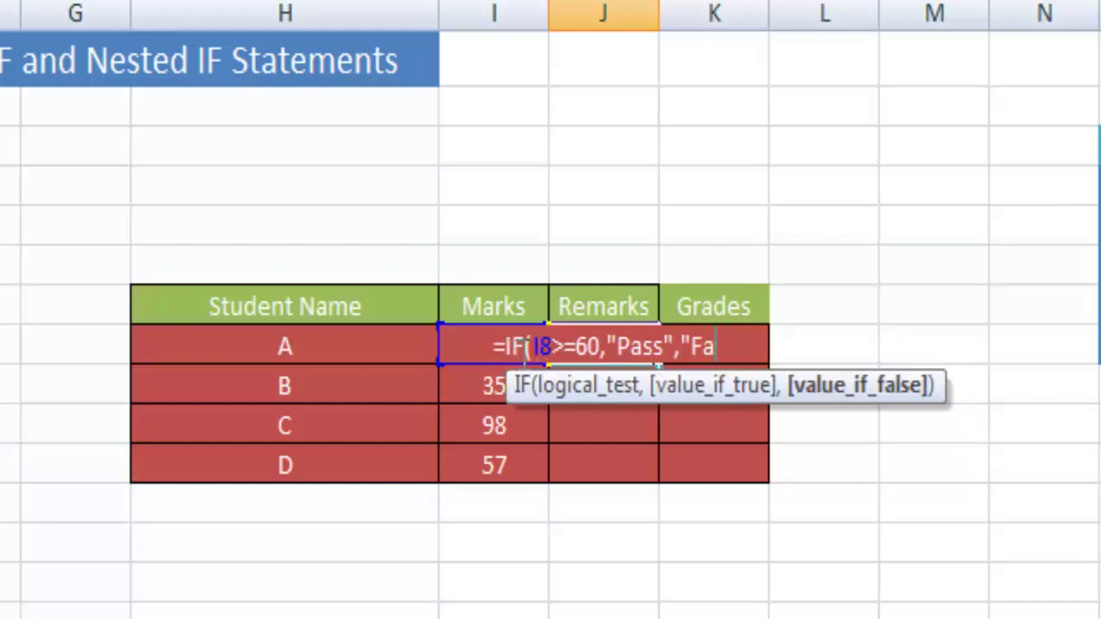
{"action": "type", "text": "il\""}
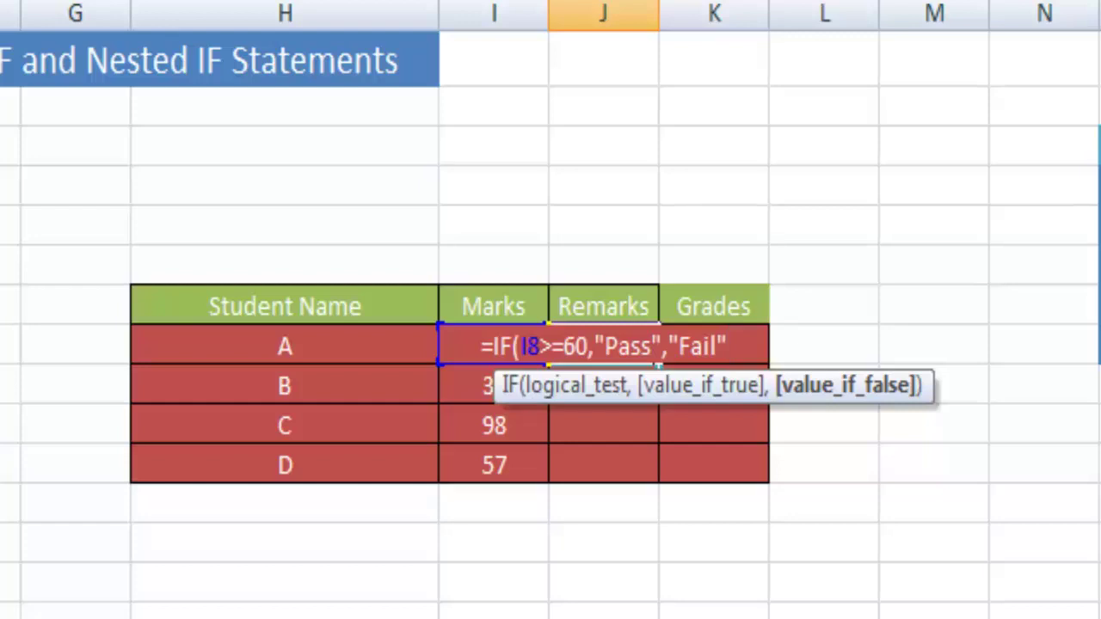
{"action": "key", "text": "Return"}
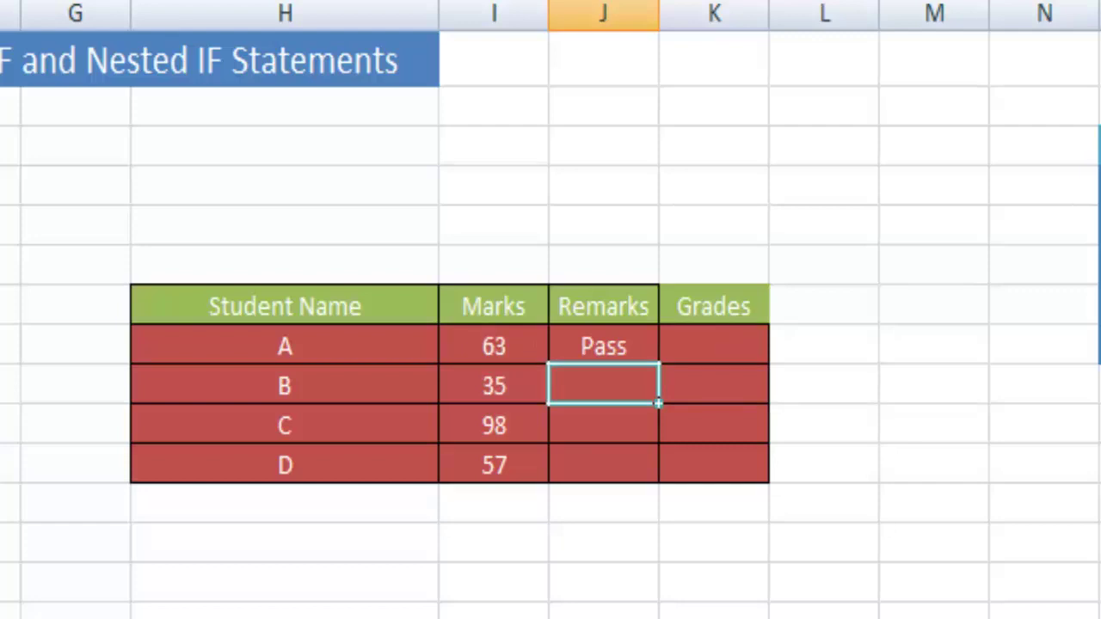
{"action": "left_click", "coordinate": [615, 340]}
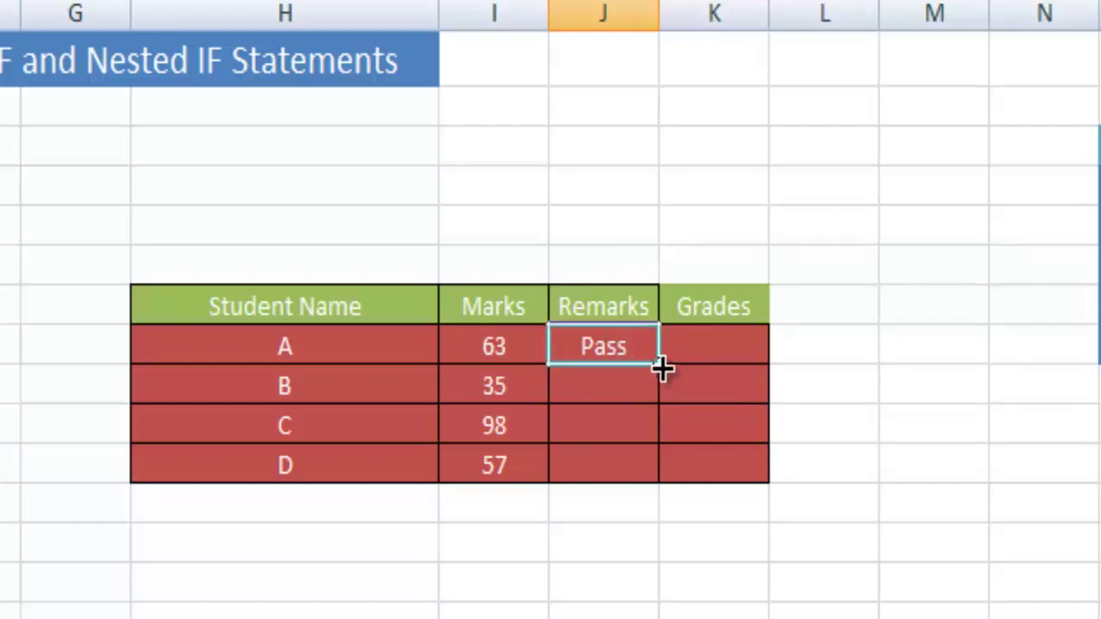
{"action": "left_click_drag", "start_coordinate": [662, 368], "coordinate": [649, 475]}
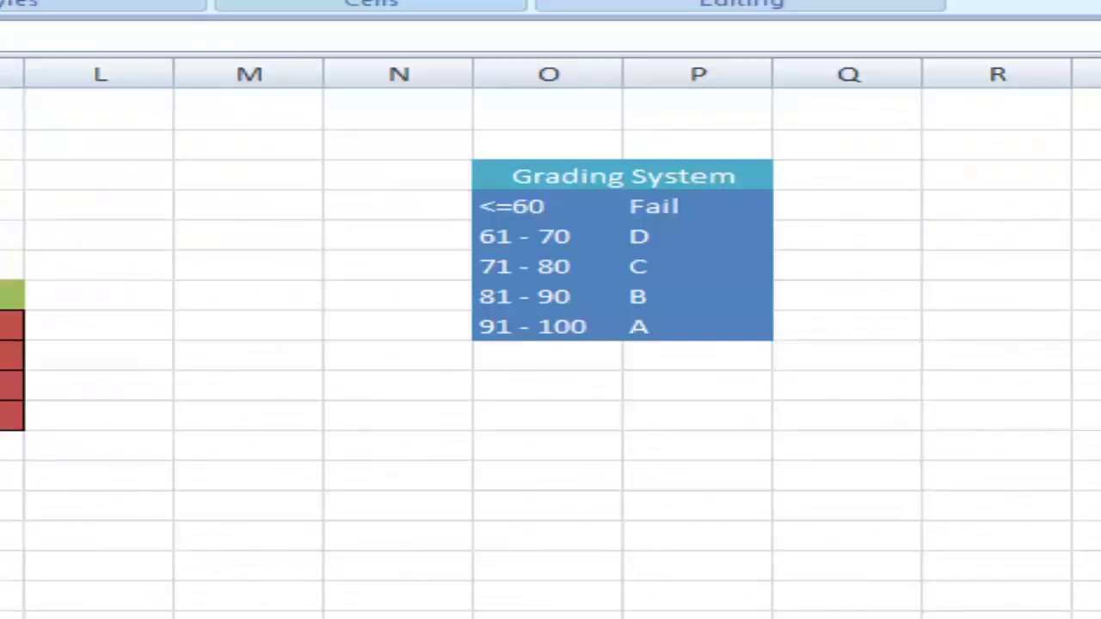
Examine the Grading System table in O3:P8, going through each marks range and its grade
{"action": "left_click_drag", "start_coordinate": [528, 180], "coordinate": [700, 337]}
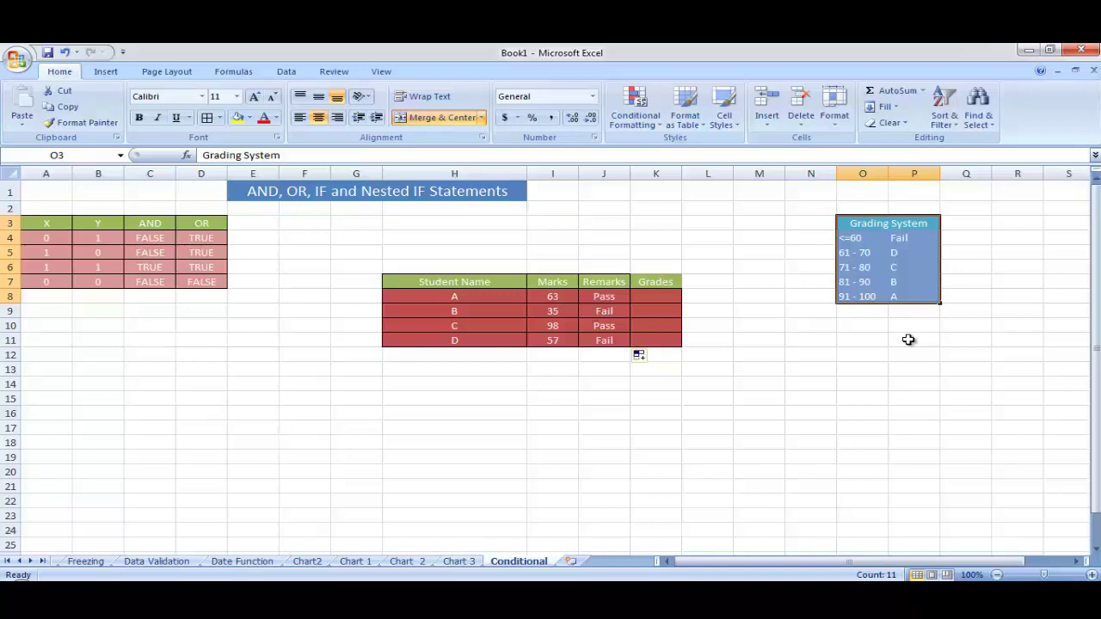
{"action": "left_click", "coordinate": [869, 240]}
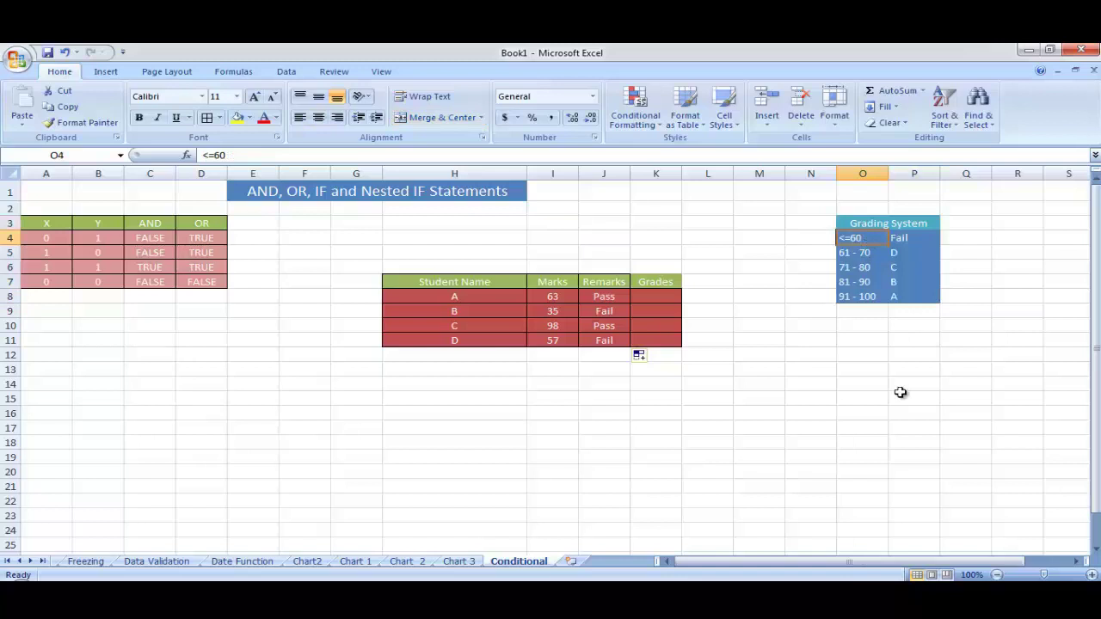
{"action": "key", "text": "Right"}
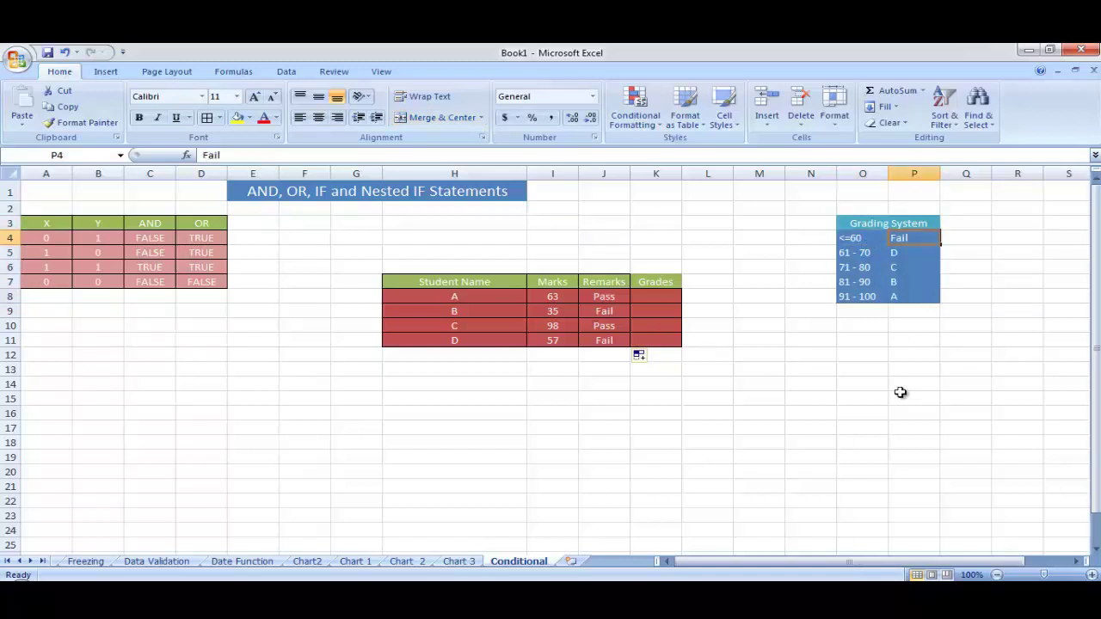
{"action": "key", "text": "Down"}
{"action": "key", "text": "Left"}
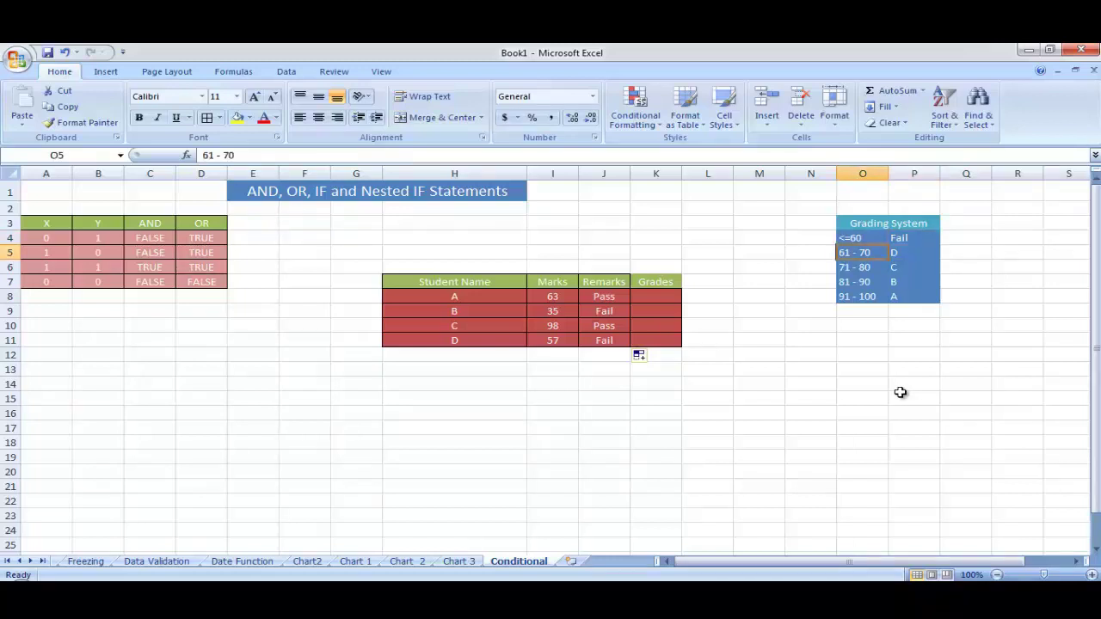
{"action": "key", "text": "Down"}
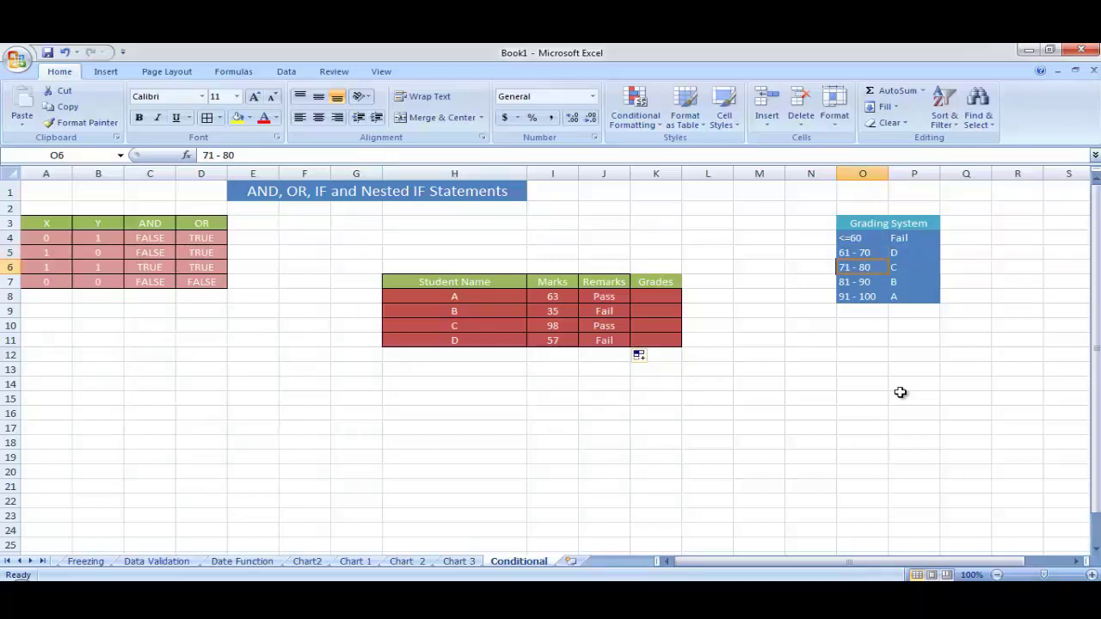
{"action": "key", "text": "Down"}
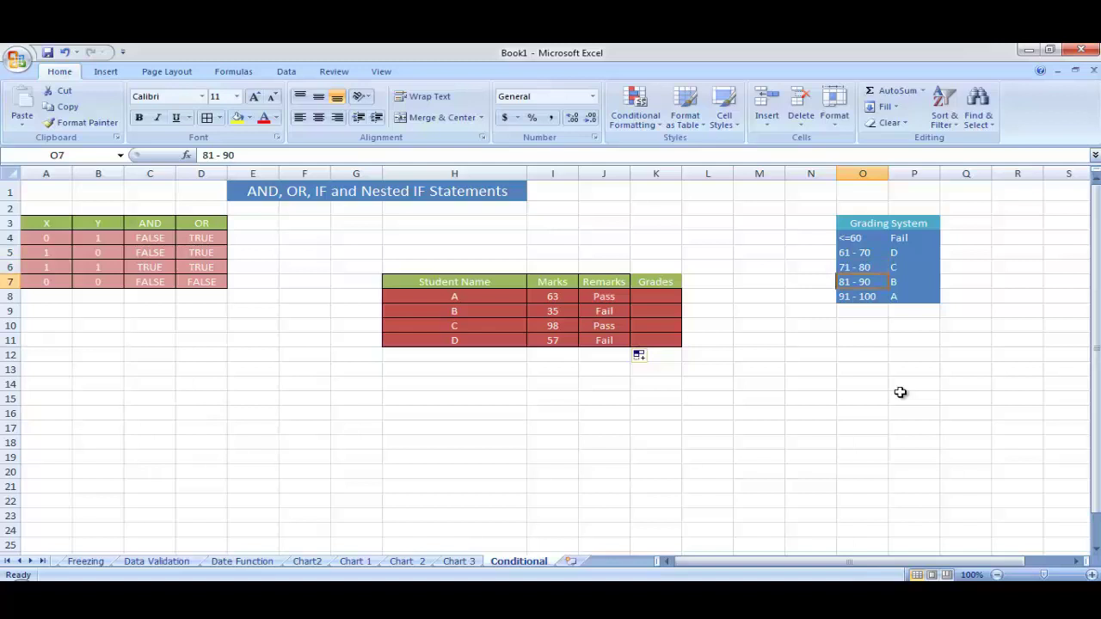
{"action": "key", "text": "Down"}
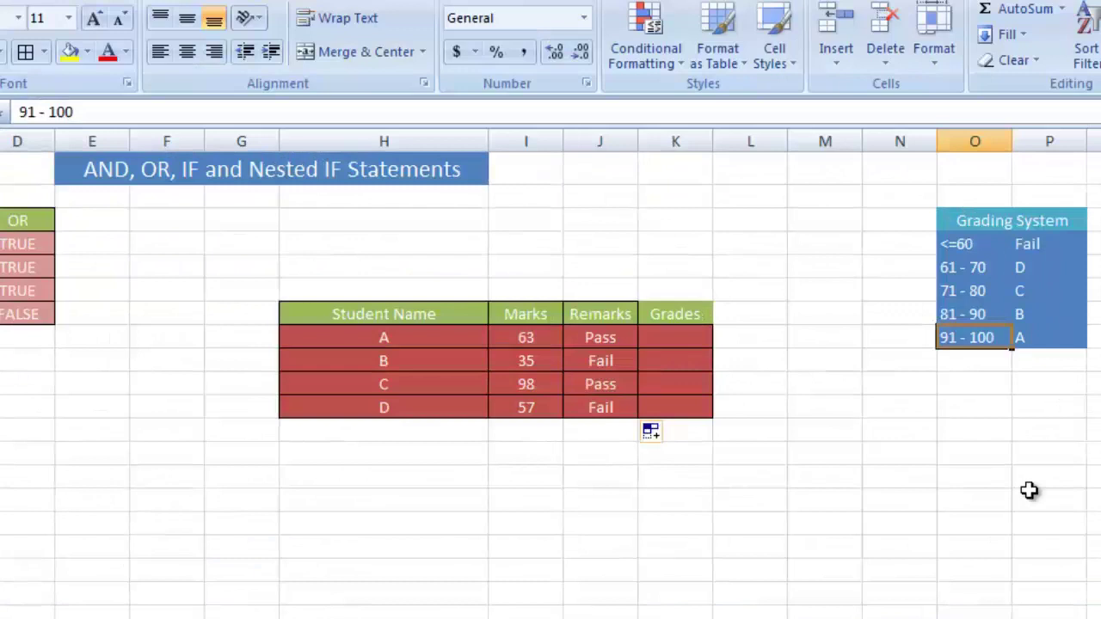
Start an IF formula in K8, student A's Grades cell, with the logical test I8>=91 and "A" if true
{"action": "left_click", "coordinate": [700, 344]}
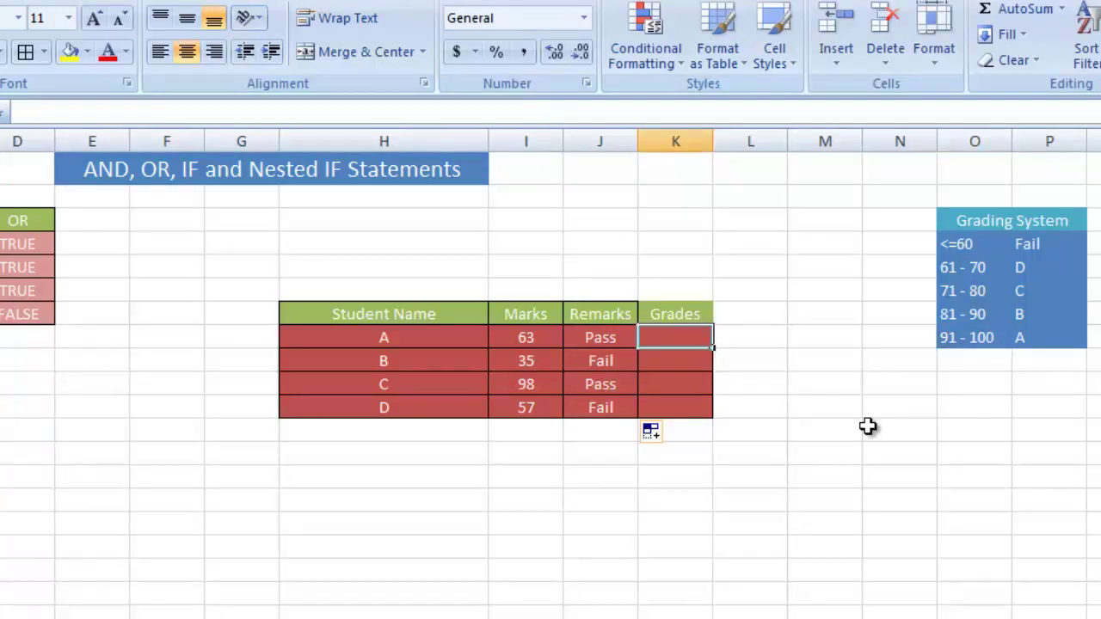
{"action": "type", "text": "="}
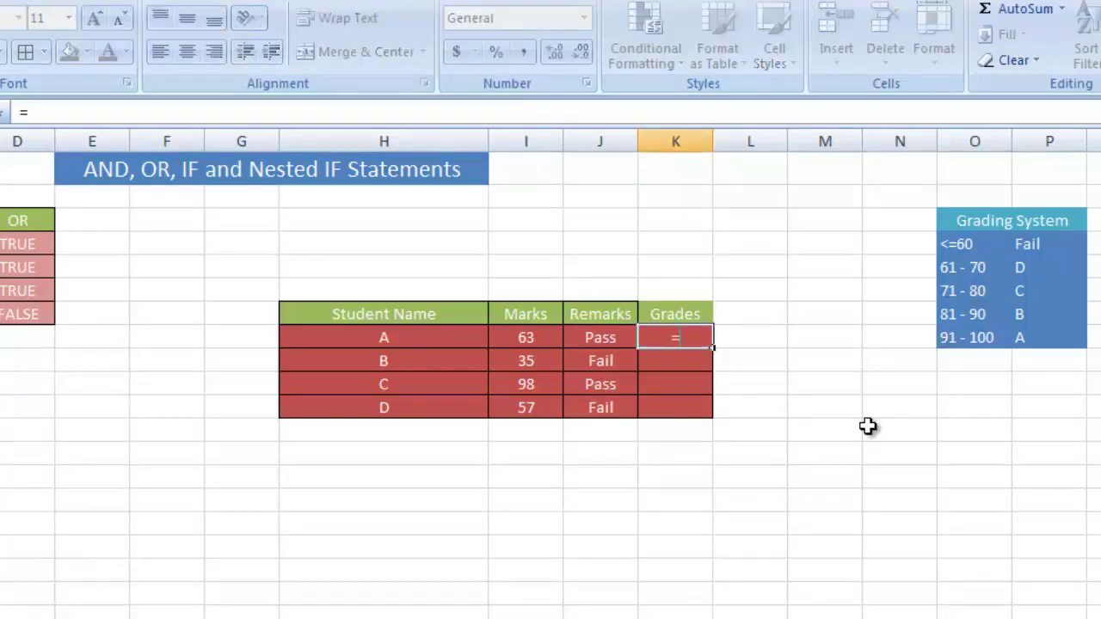
{"action": "type", "text": "if"}
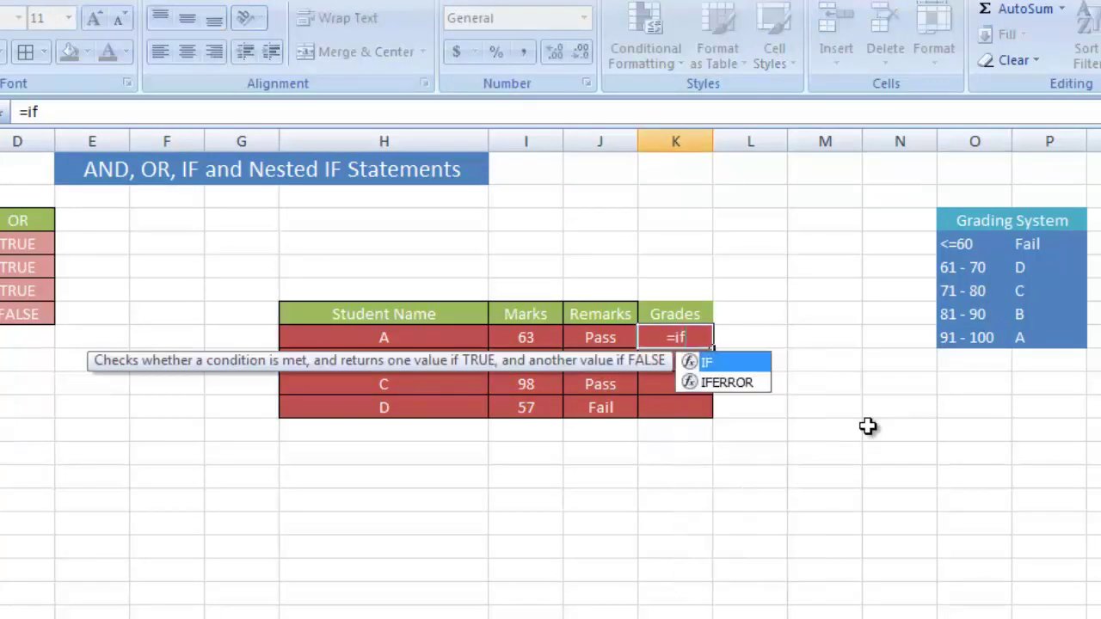
{"action": "key", "text": "Tab"}
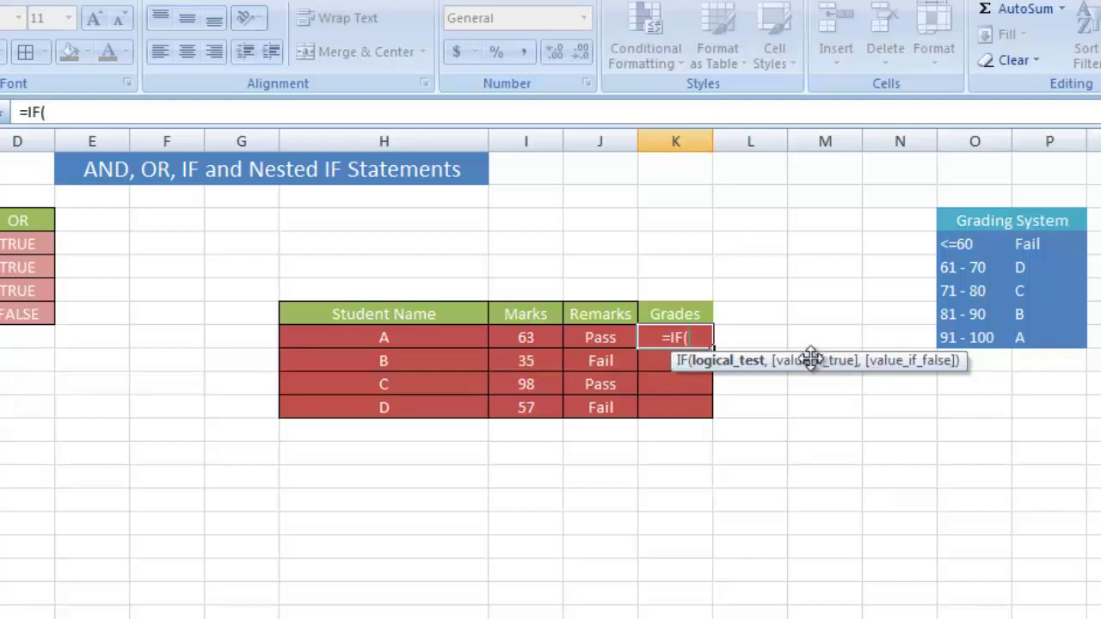
{"action": "left_click", "coordinate": [534, 338]}
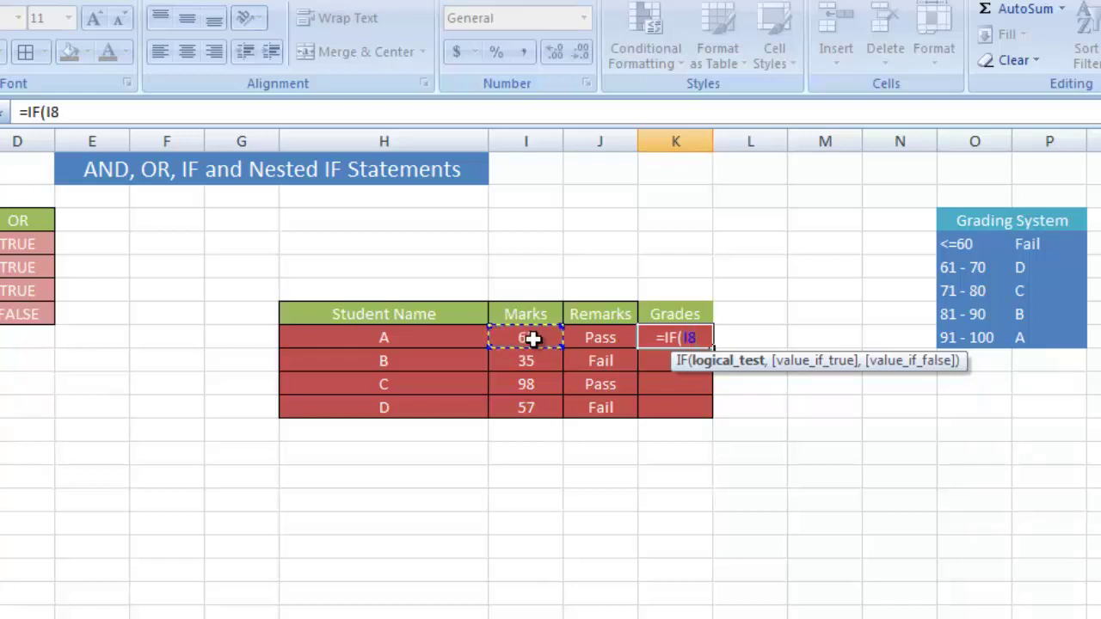
{"action": "type", "text": ">"}
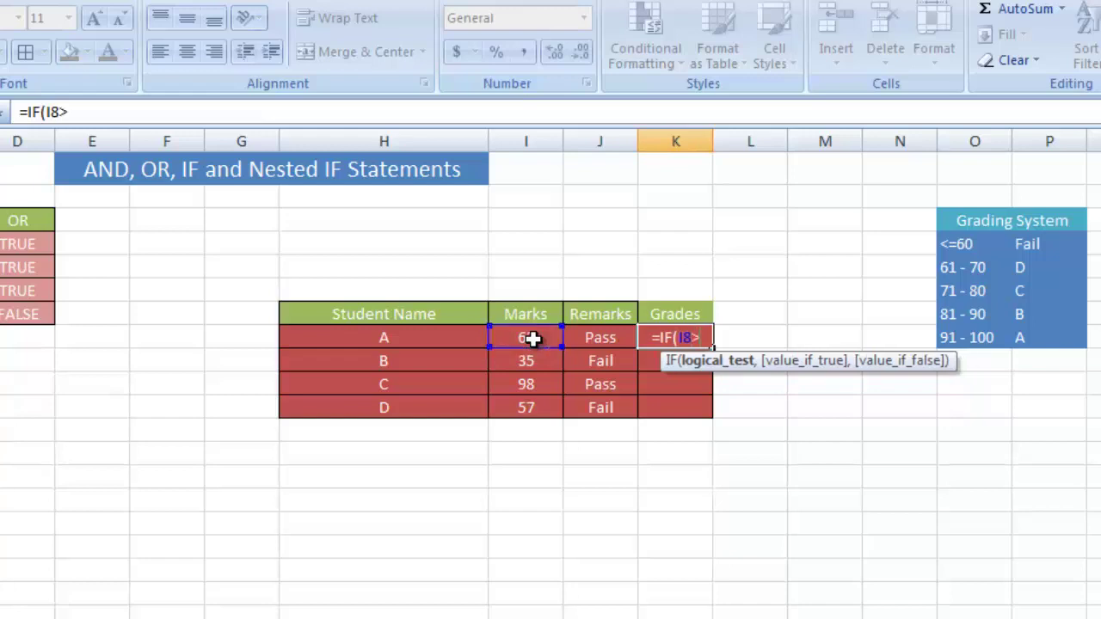
{"action": "type", "text": "="}
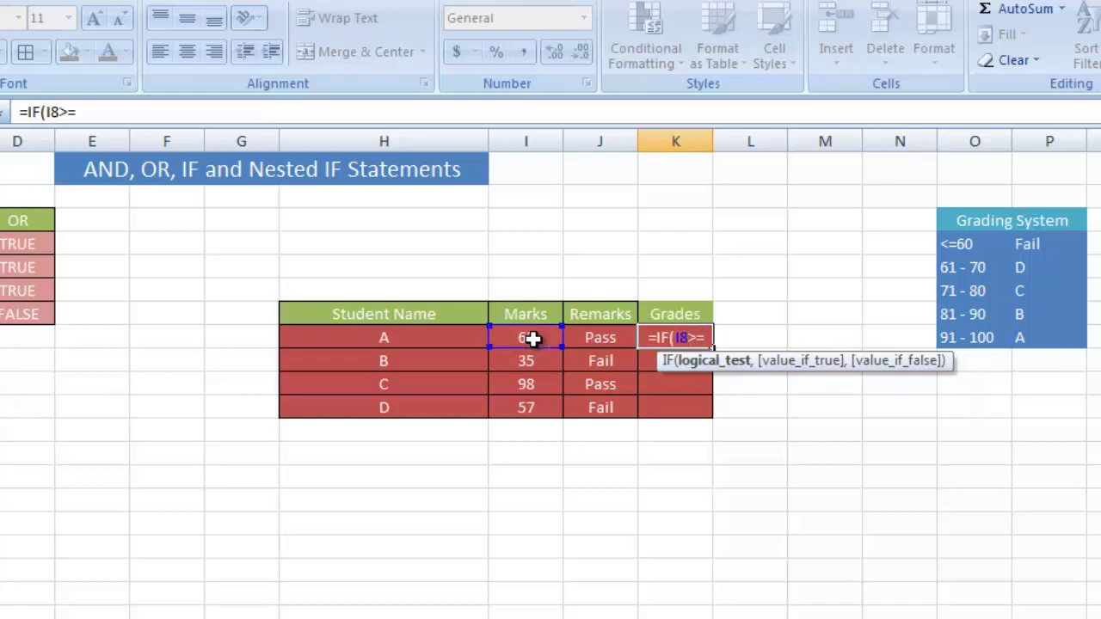
{"action": "type", "text": "91"}
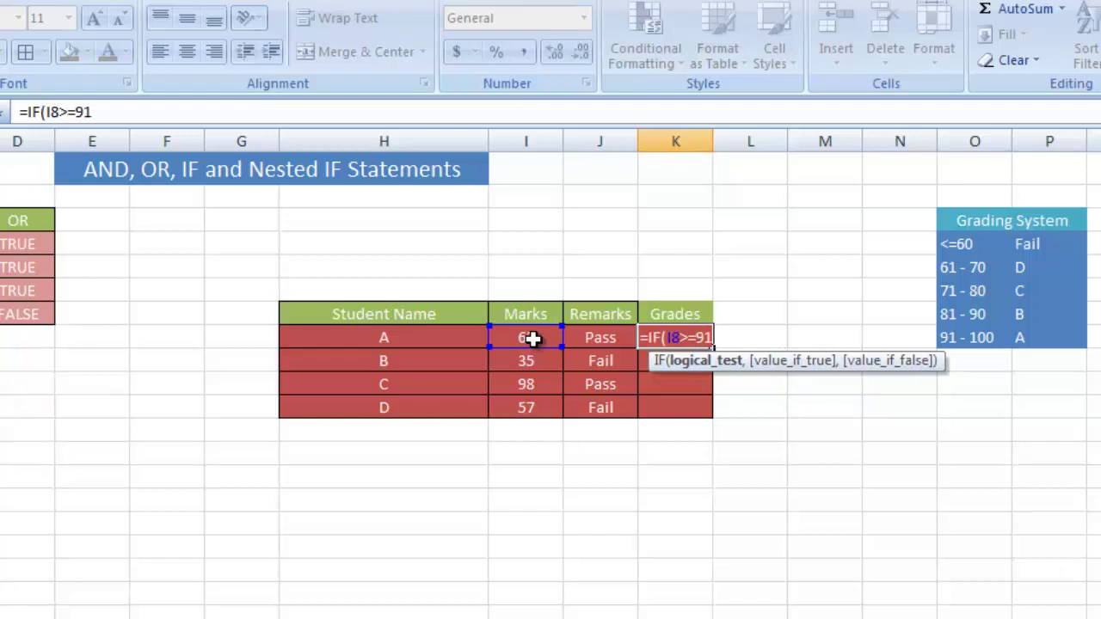
{"action": "type", "text": ","}
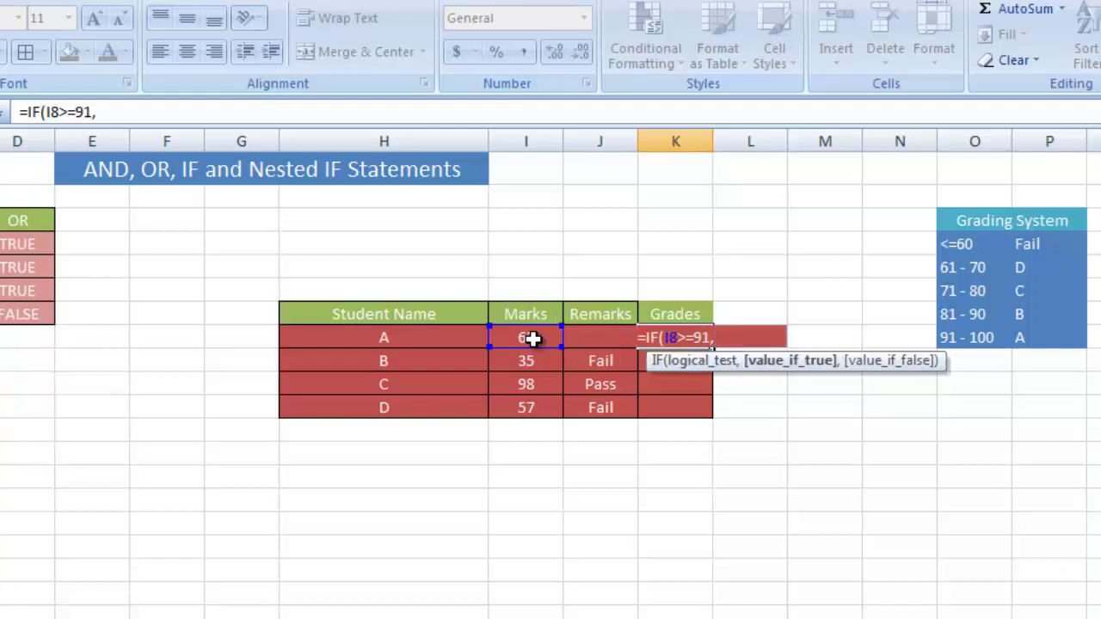
{"action": "key", "text": "BackSpace"}
{"action": "type", "text": "\"A\""}
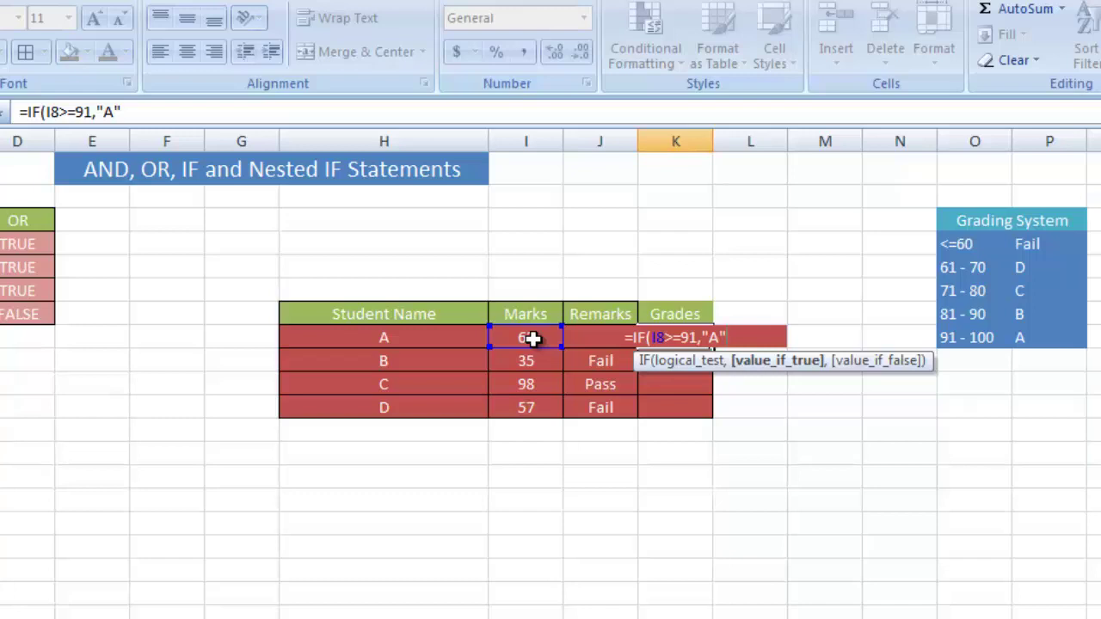
{"action": "type", "text": ","}
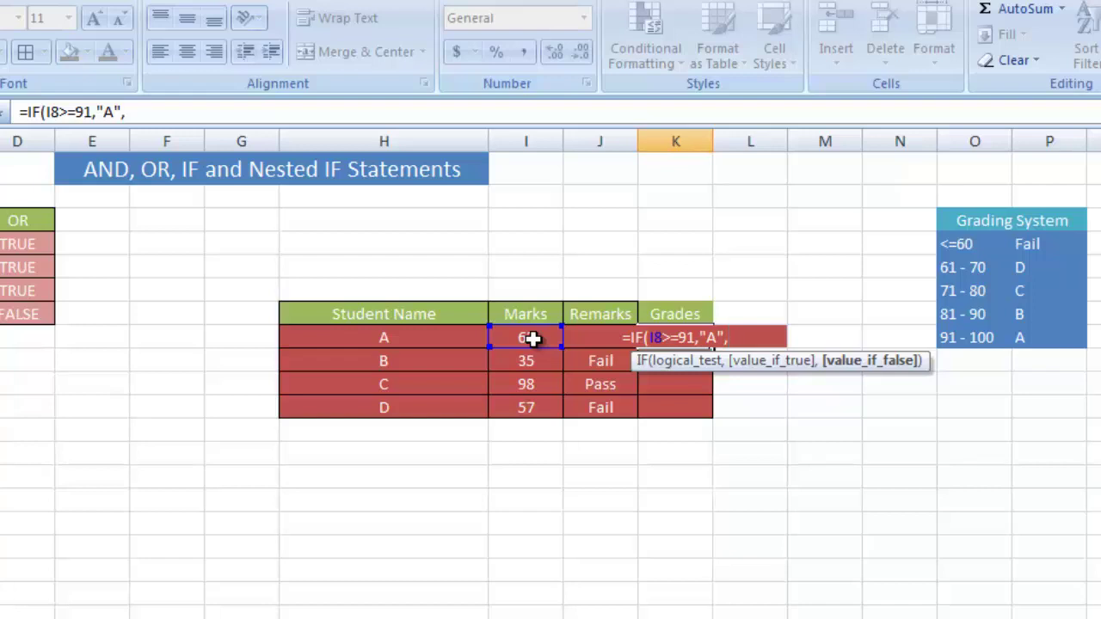
Nest a second IF as the false value in K8, testing I8>=81 and returning "B" if true
{"action": "type", "text": "if"}
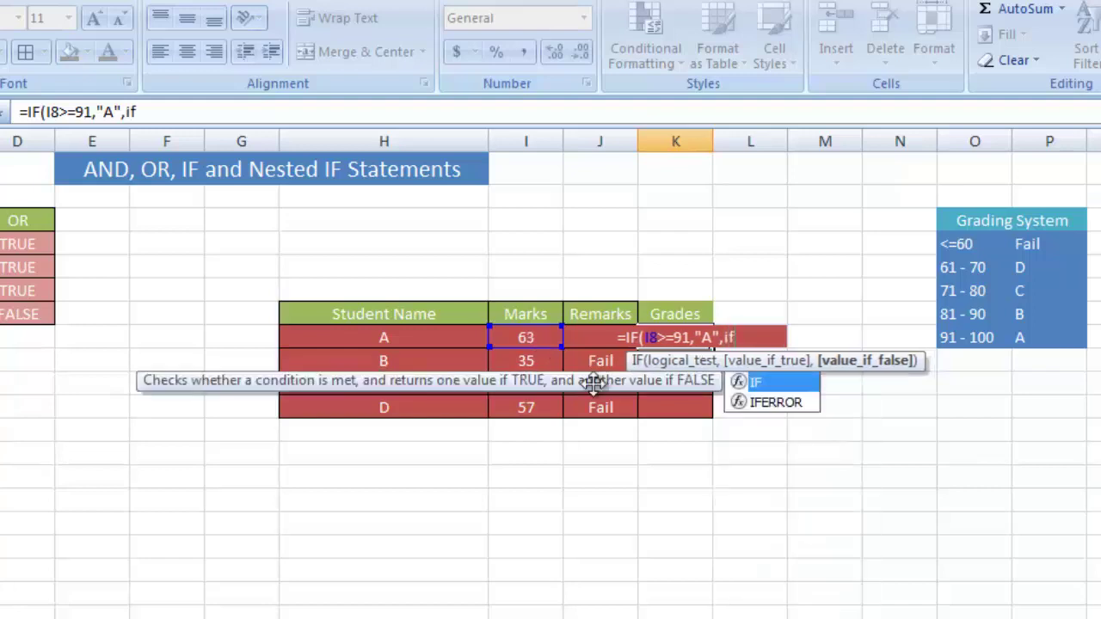
{"action": "double_click", "coordinate": [780, 385]}
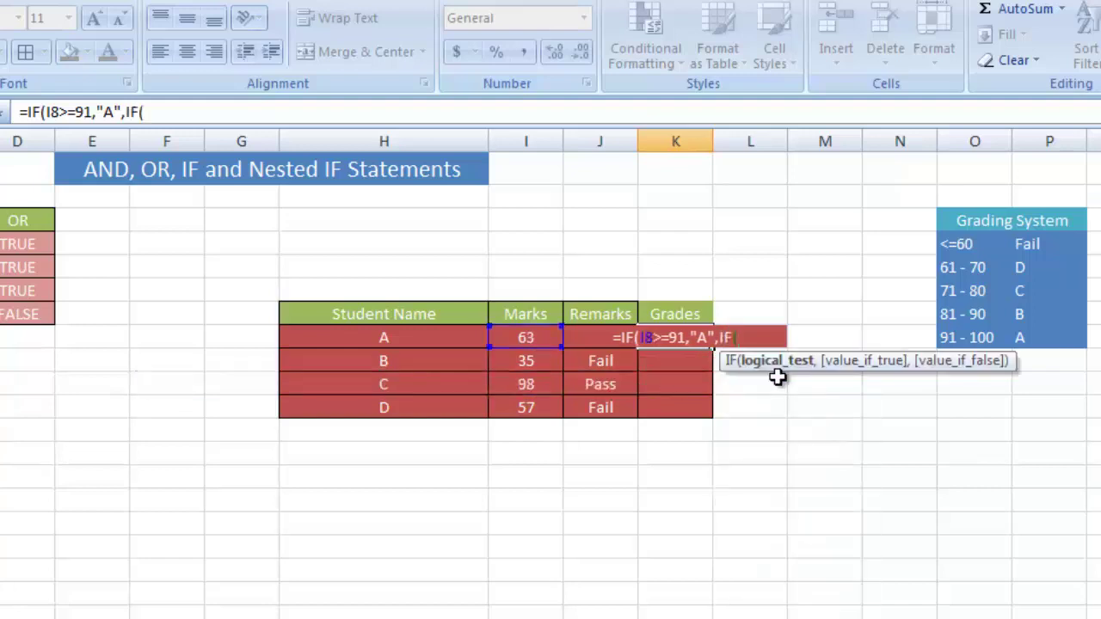
{"action": "left_click", "coordinate": [554, 338]}
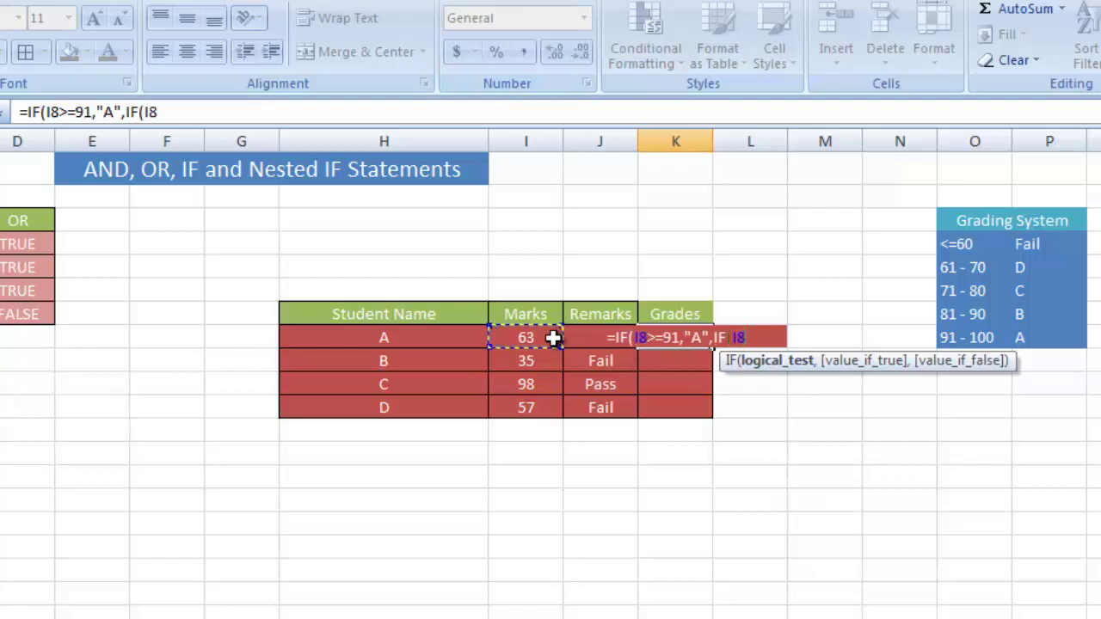
{"action": "type", "text": ">="}
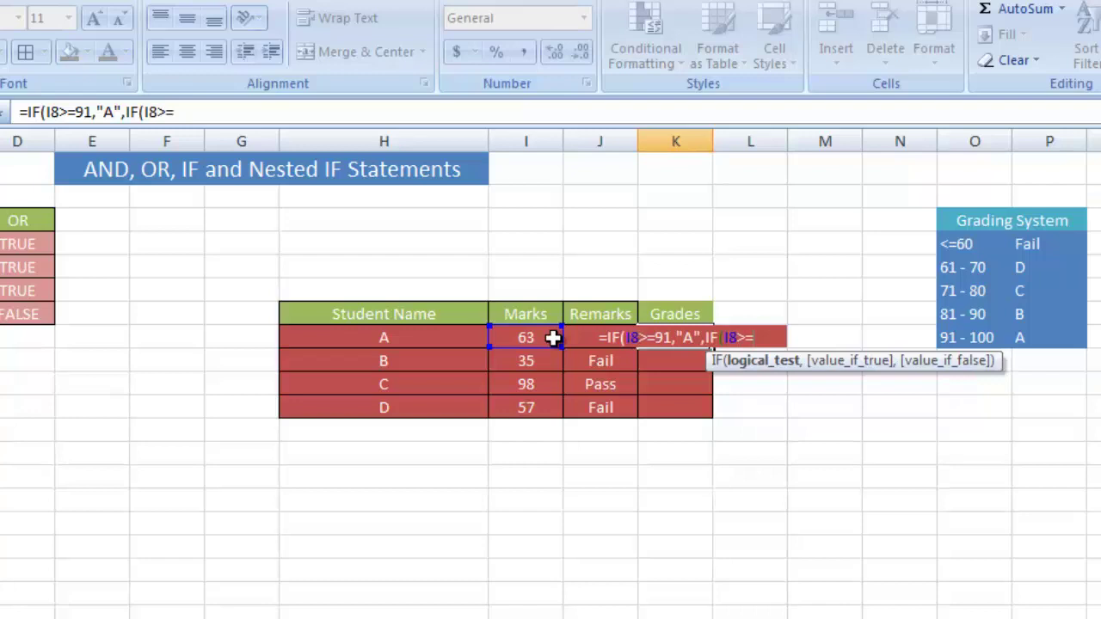
{"action": "type", "text": "81"}
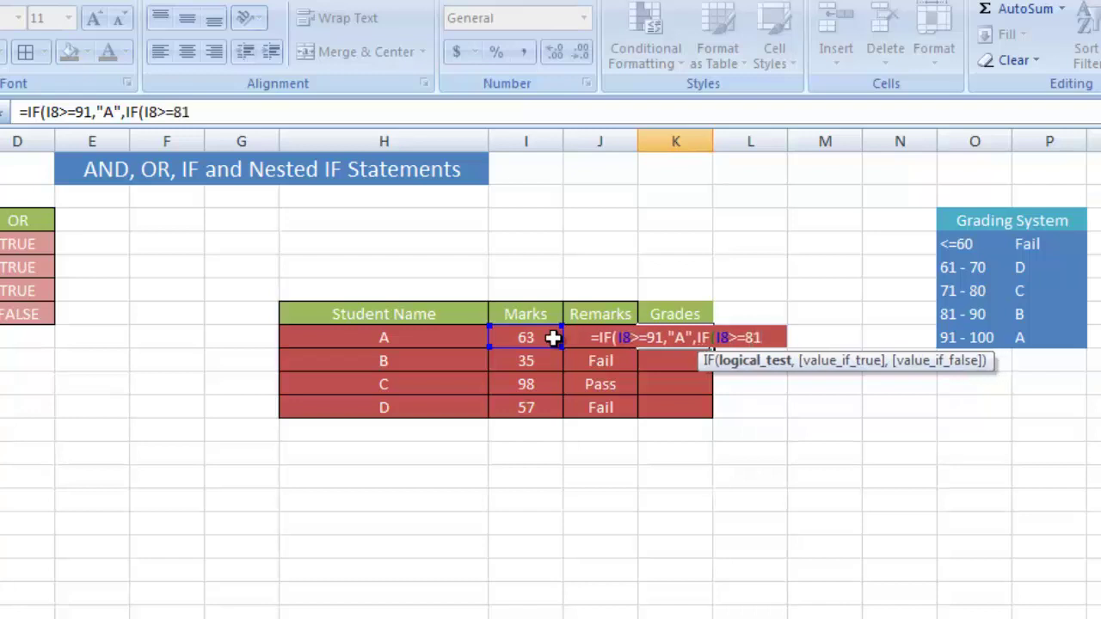
{"action": "type", "text": ",\""}
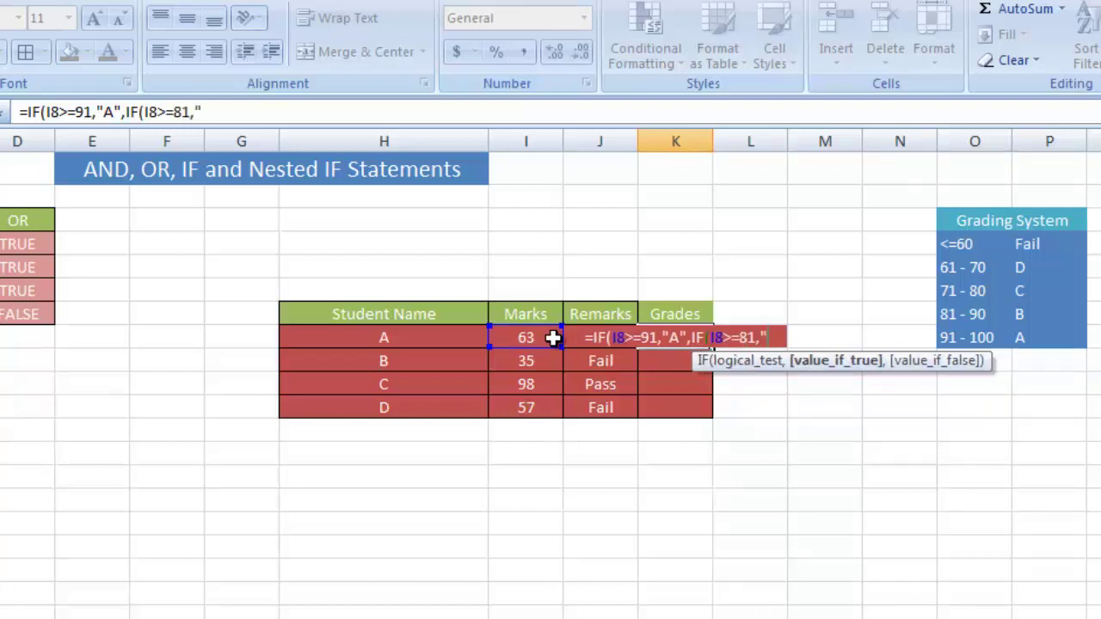
{"action": "type", "text": "B\","}
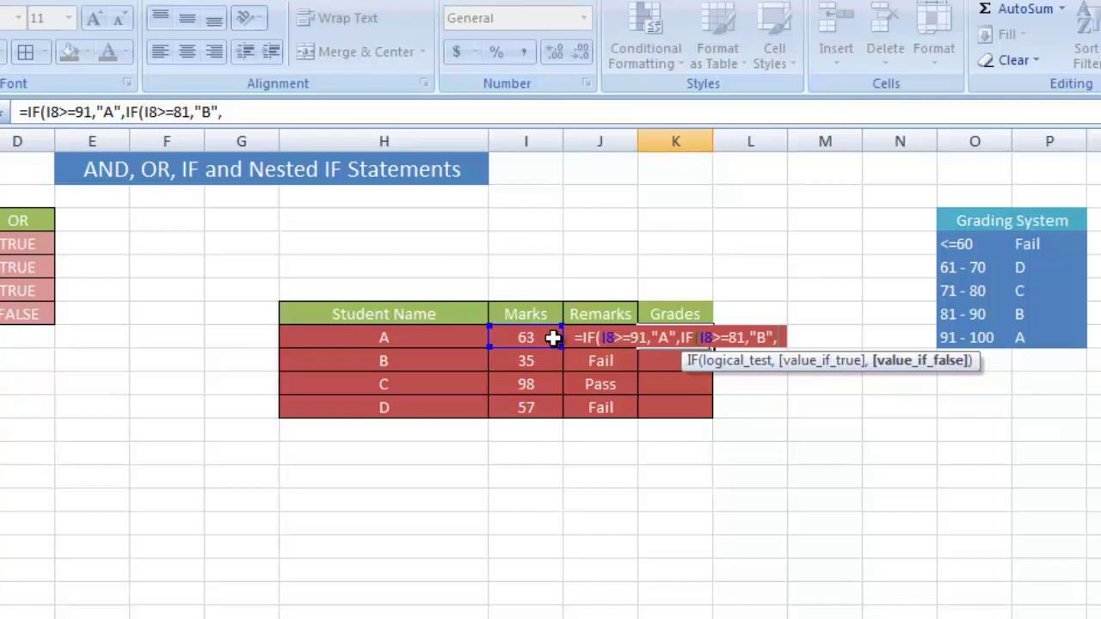
Nest a third IF in the K8 formula, testing I8>=71 and returning "C" if true
{"action": "type", "text": "if"}
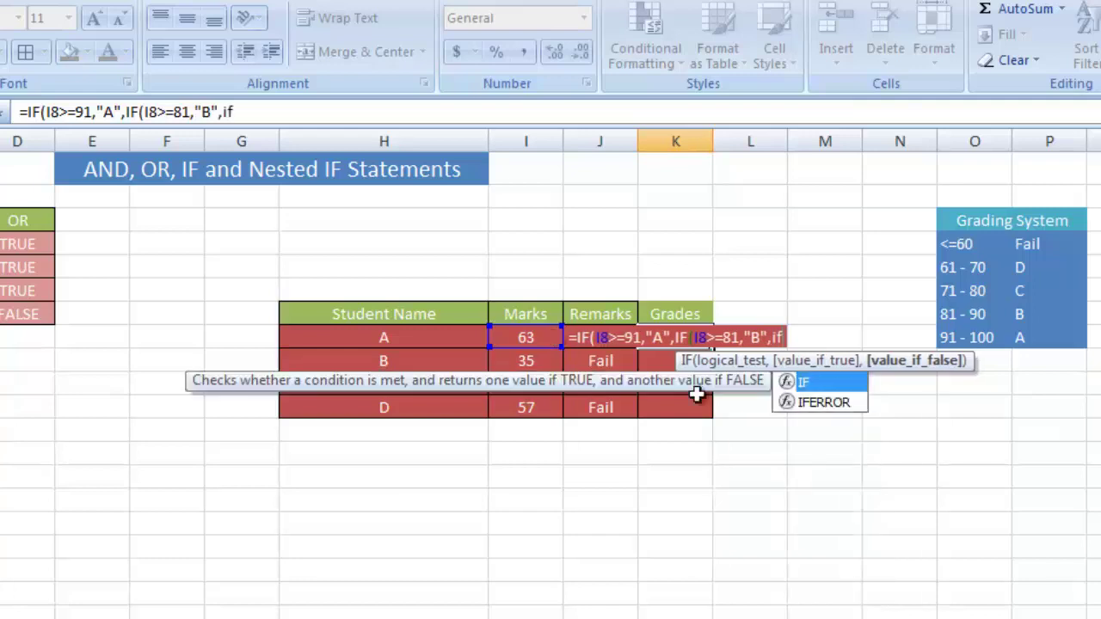
{"action": "double_click", "coordinate": [804, 383]}
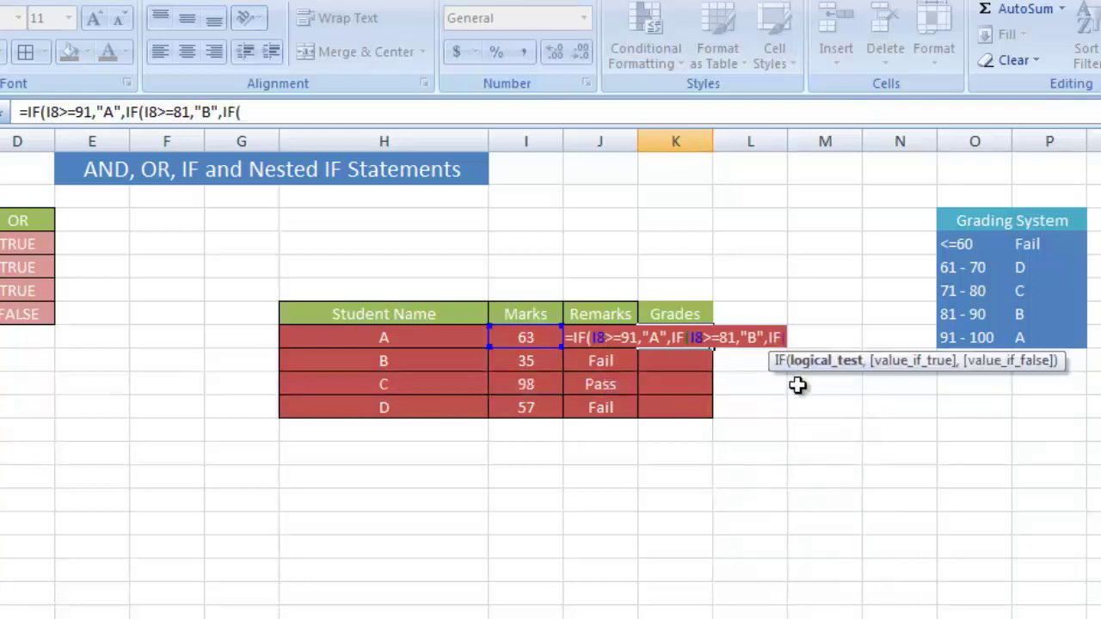
{"action": "left_click", "coordinate": [547, 339]}
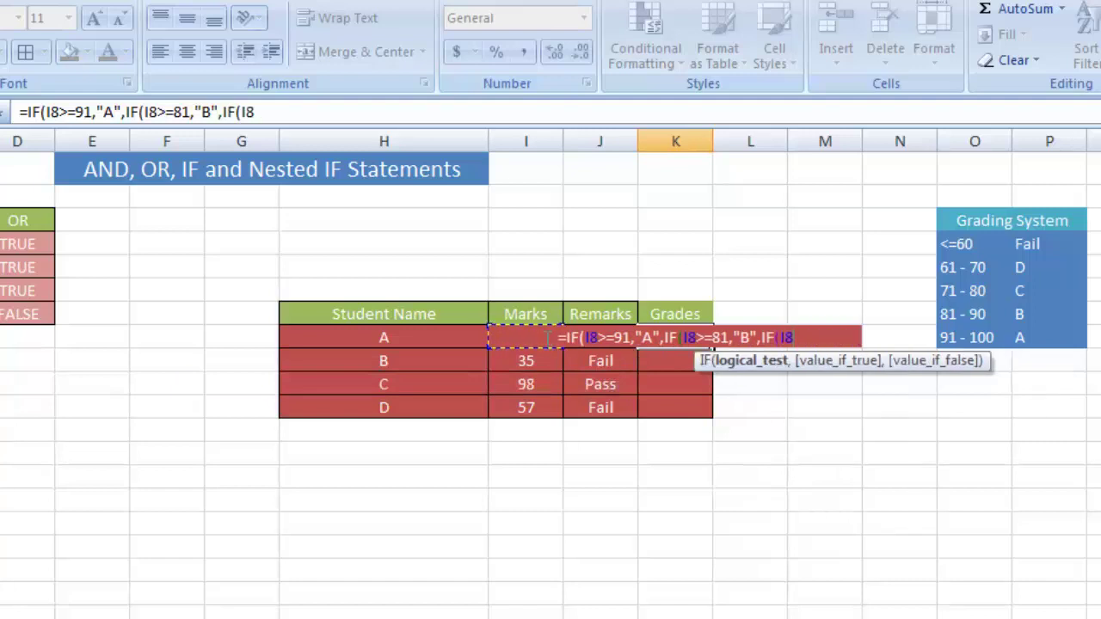
{"action": "type", "text": ">"}
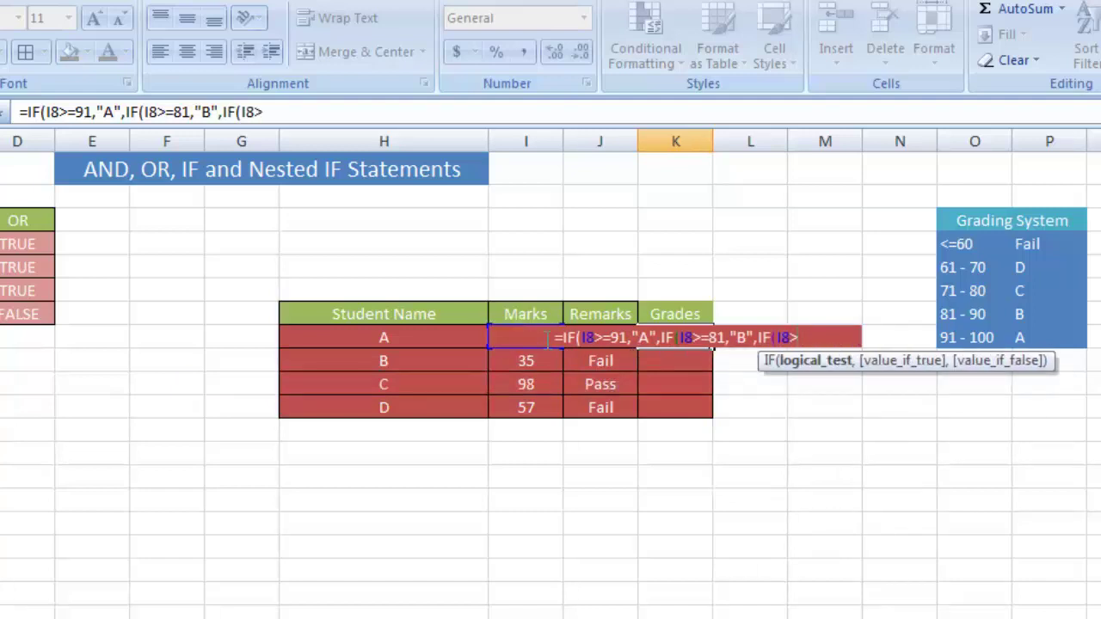
{"action": "type", "text": "=71"}
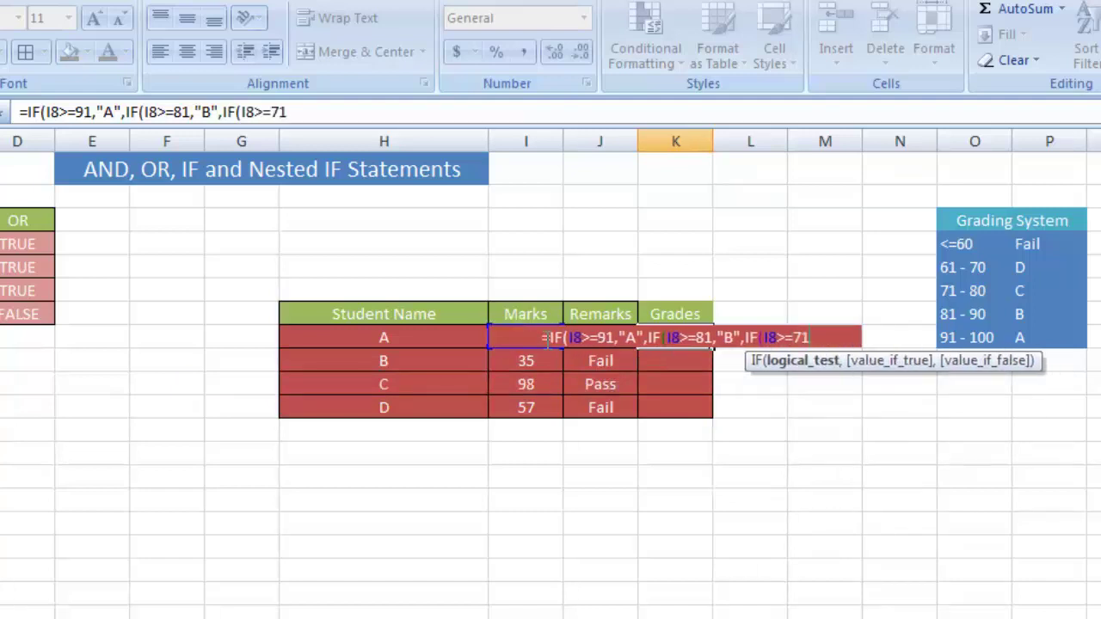
{"action": "type", "text": ","}
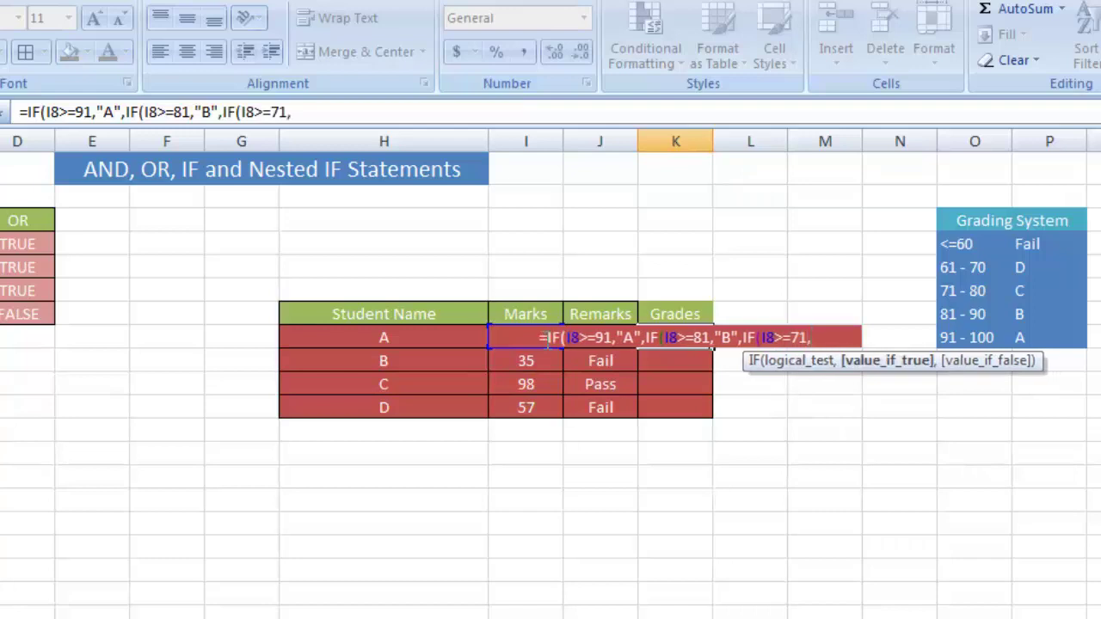
{"action": "type", "text": "\""}
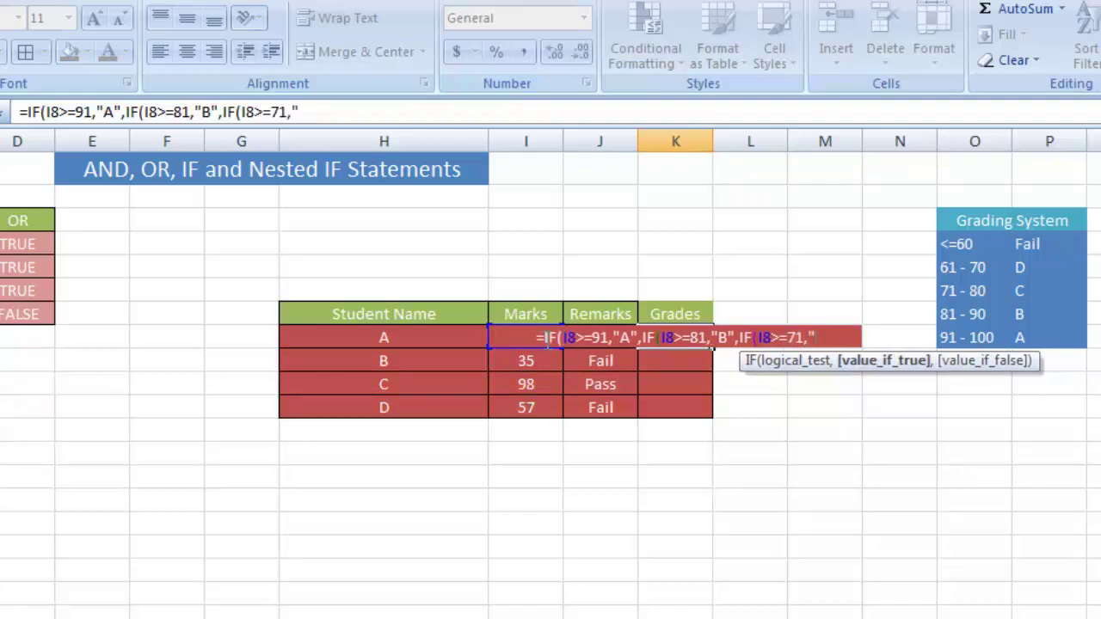
{"action": "type", "text": "C\""}
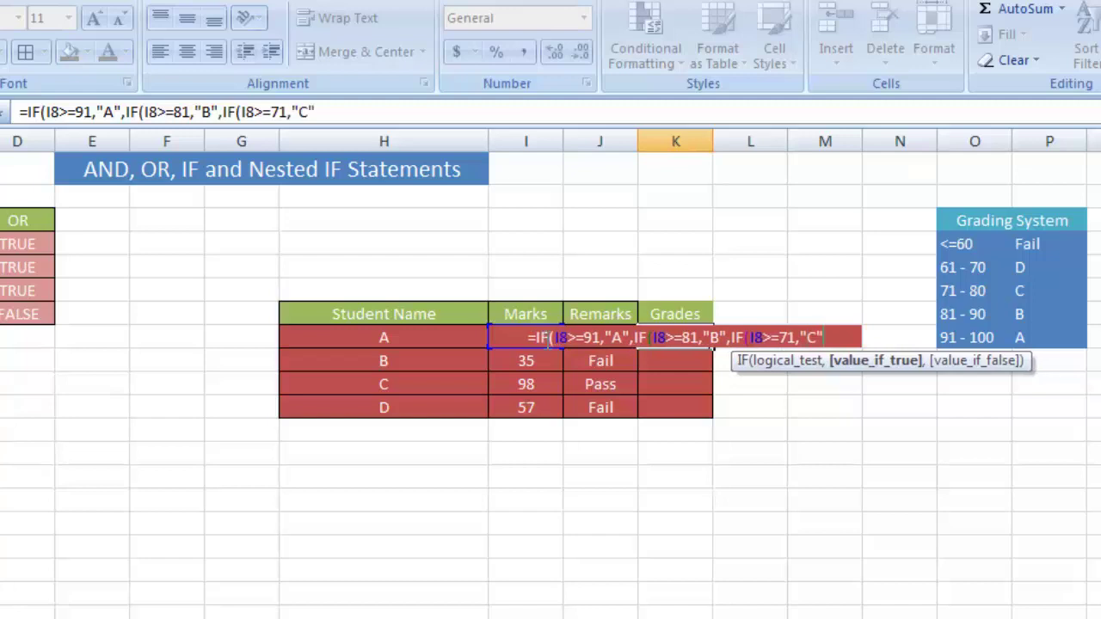
{"action": "type", "text": ","}
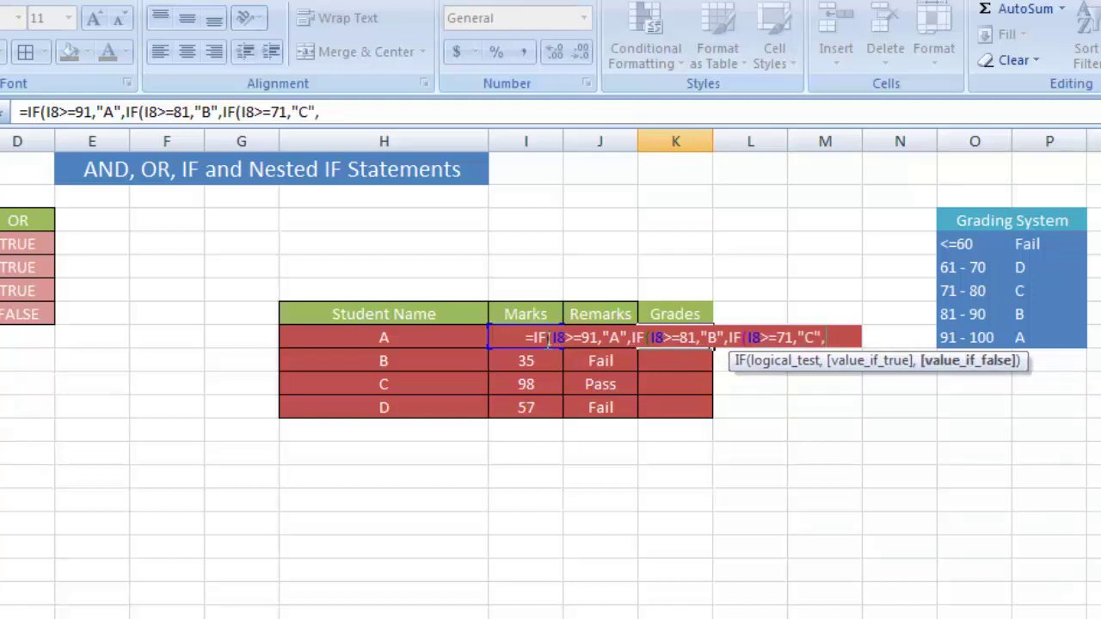
Nest a fourth IF as the false value in the K8 formula, testing I8>=61 and returning "D" if true
{"action": "type", "text": "if"}
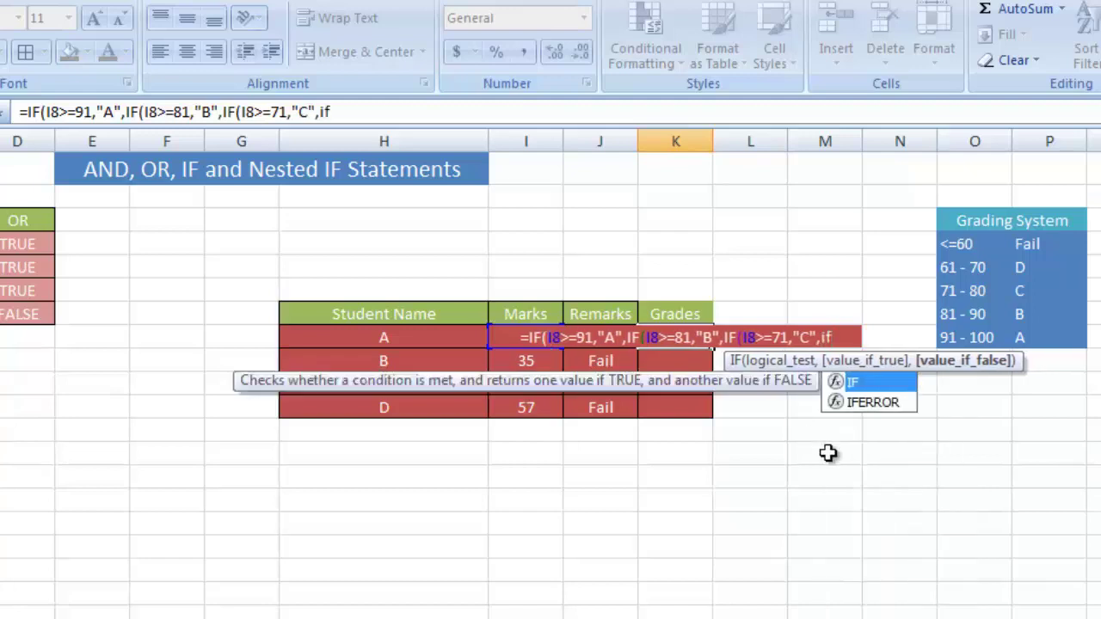
{"action": "double_click", "coordinate": [865, 381]}
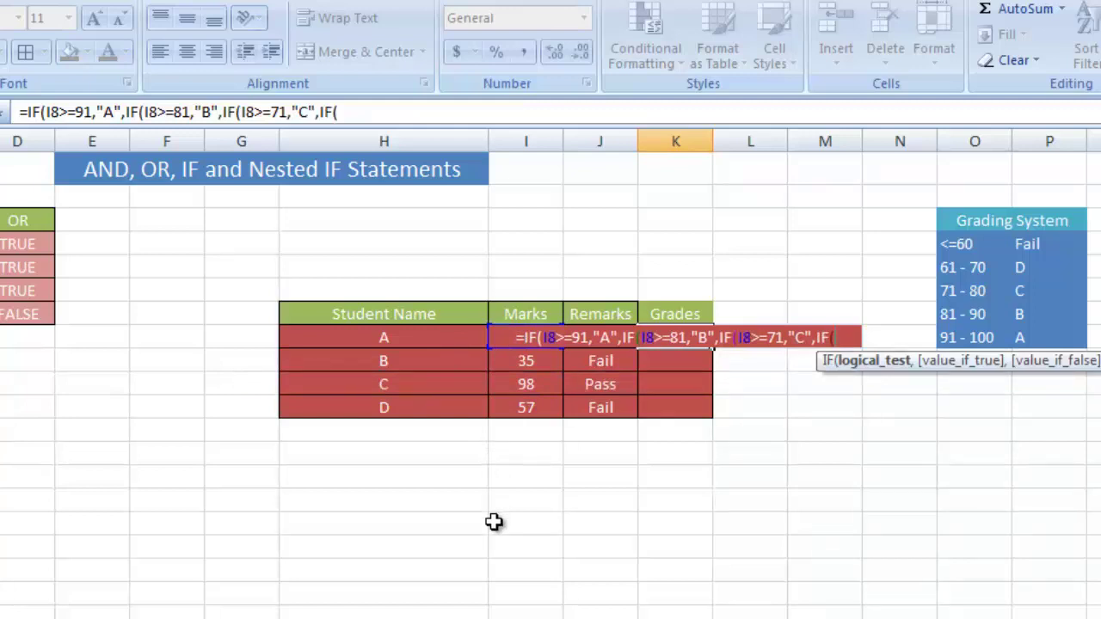
{"action": "type", "text": "I"}
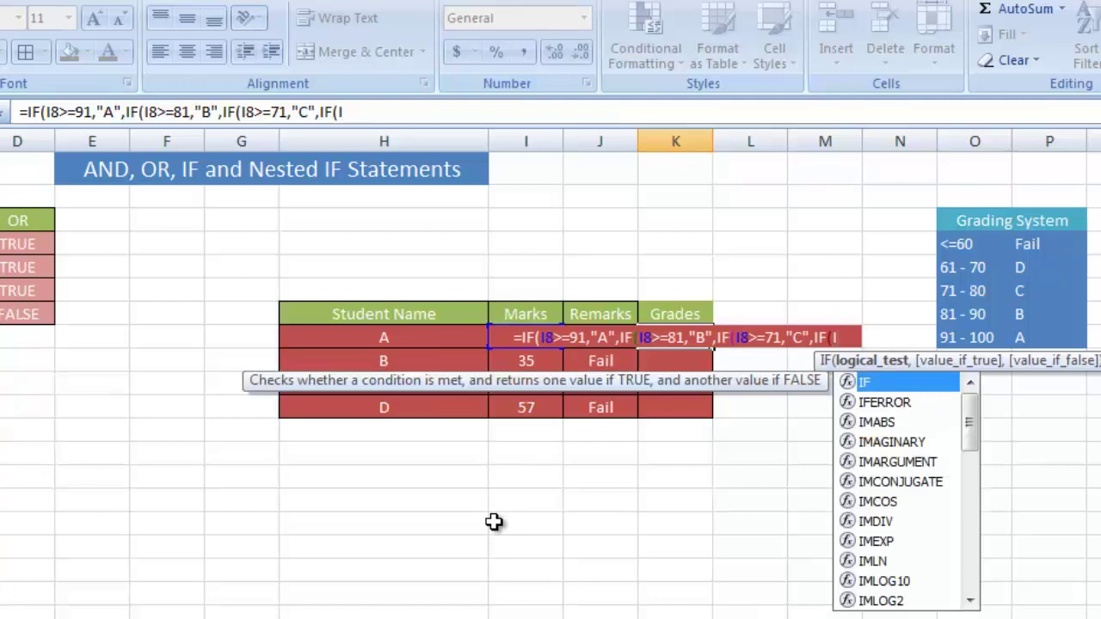
{"action": "type", "text": "8"}
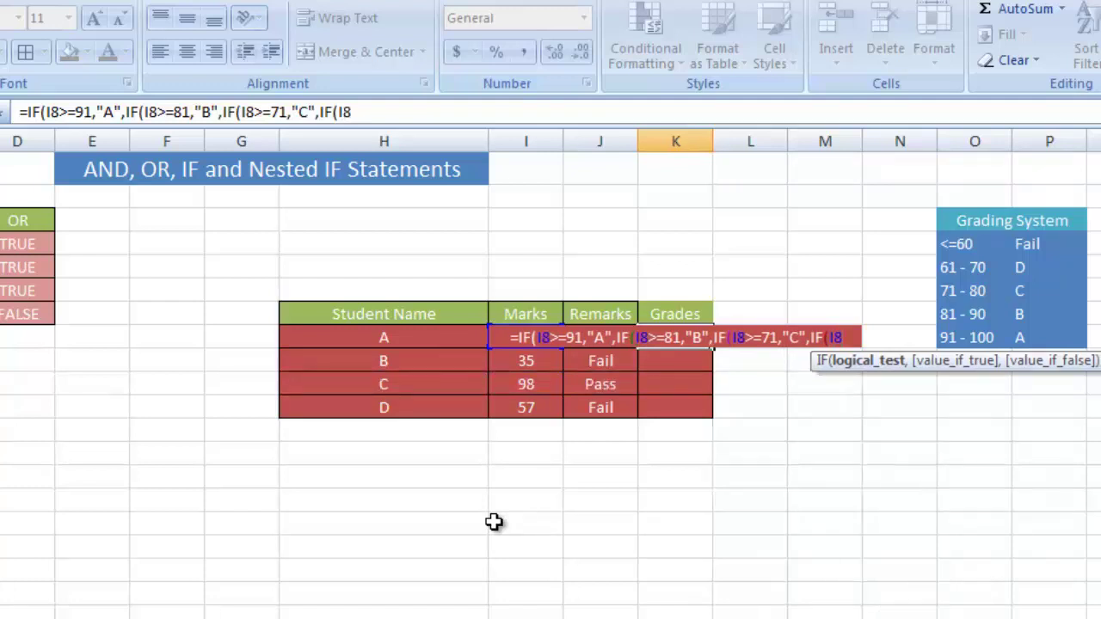
{"action": "type", "text": ">"}
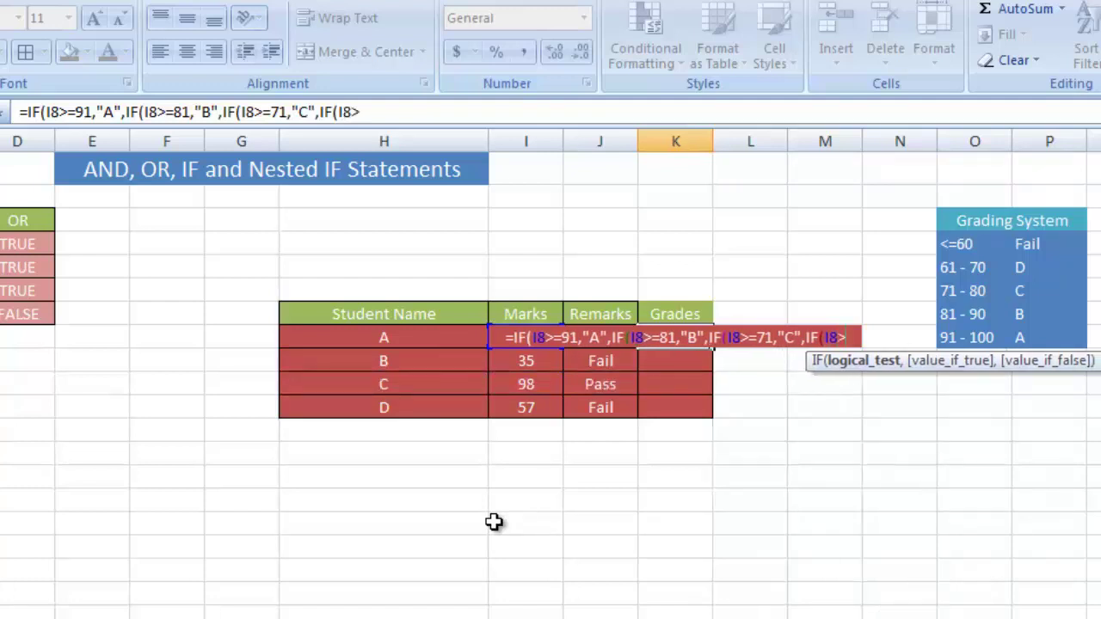
{"action": "type", "text": "="}
{"action": "type", "text": "6"}
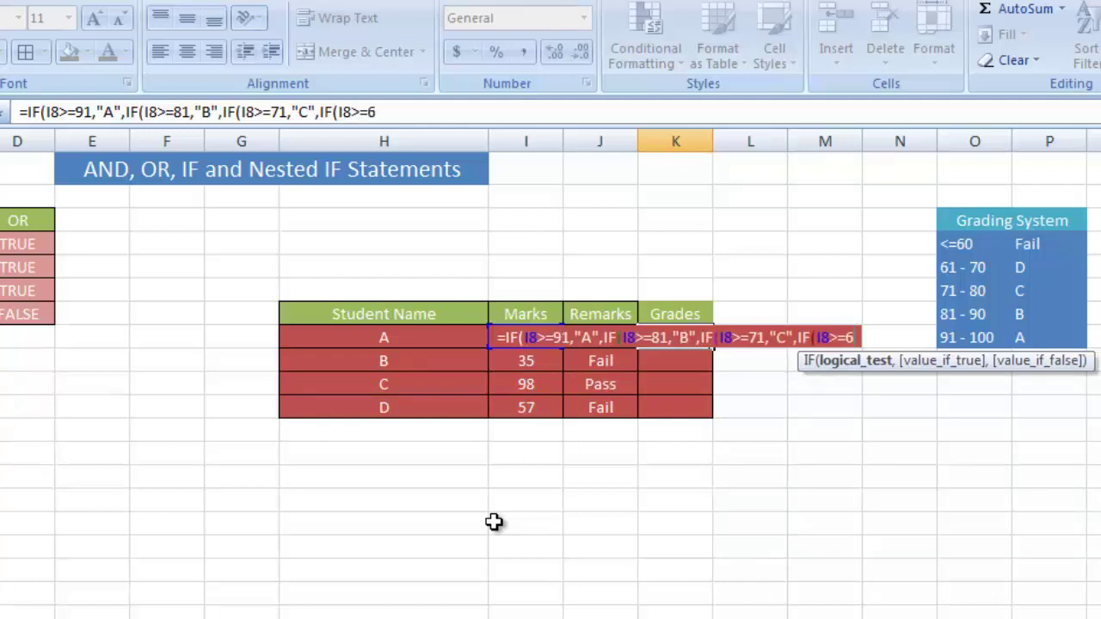
{"action": "type", "text": "1."}
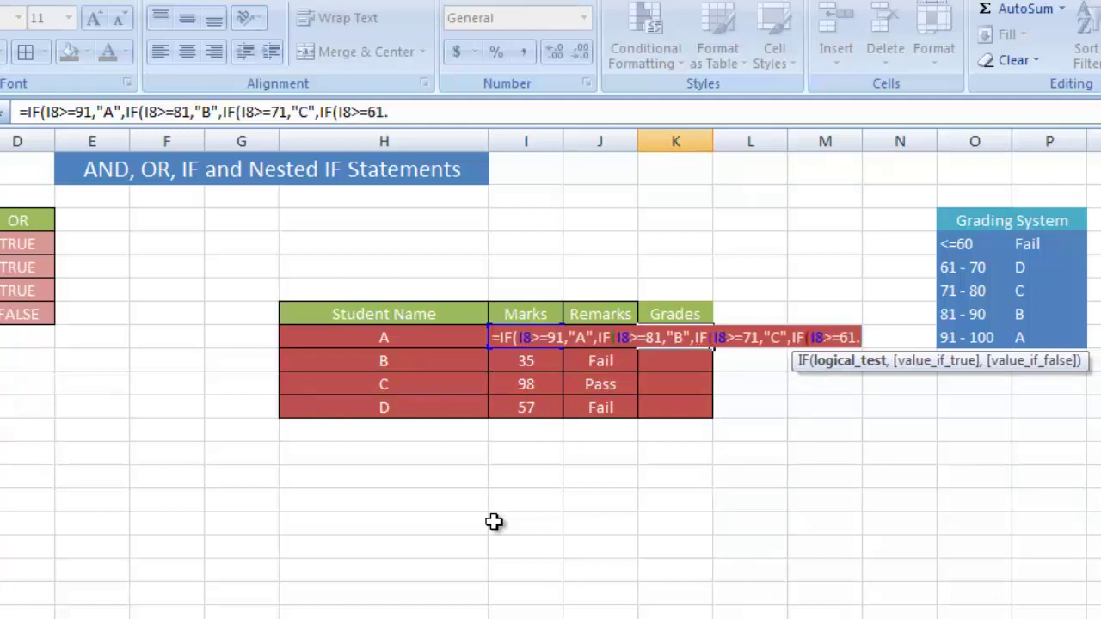
{"action": "key", "text": "BackSpace"}
{"action": "type", "text": ","}
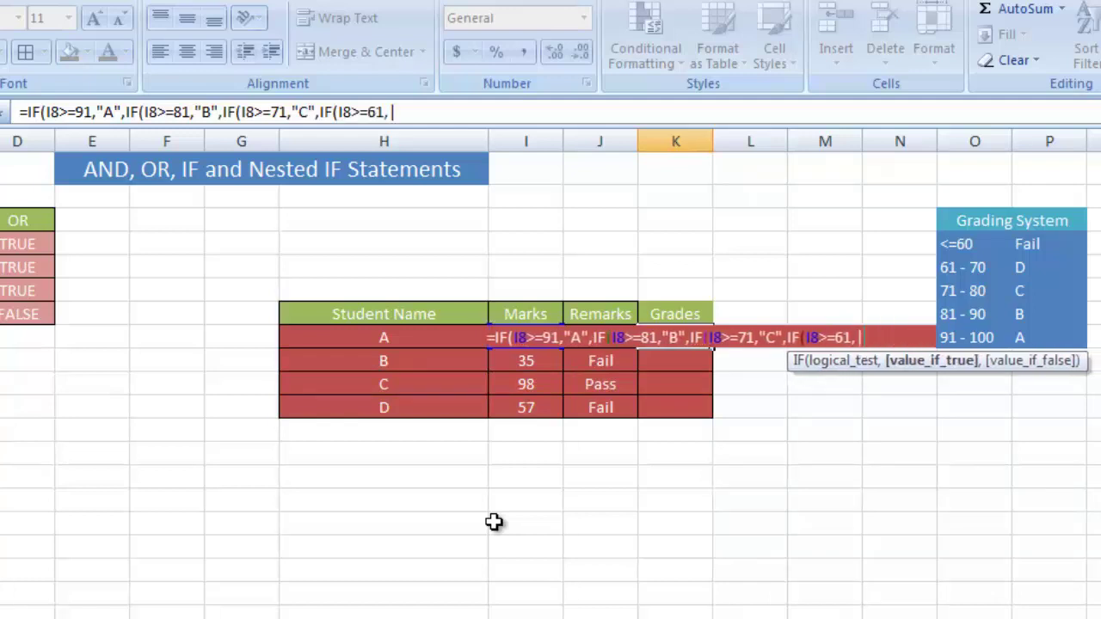
{"action": "type", "text": " \""}
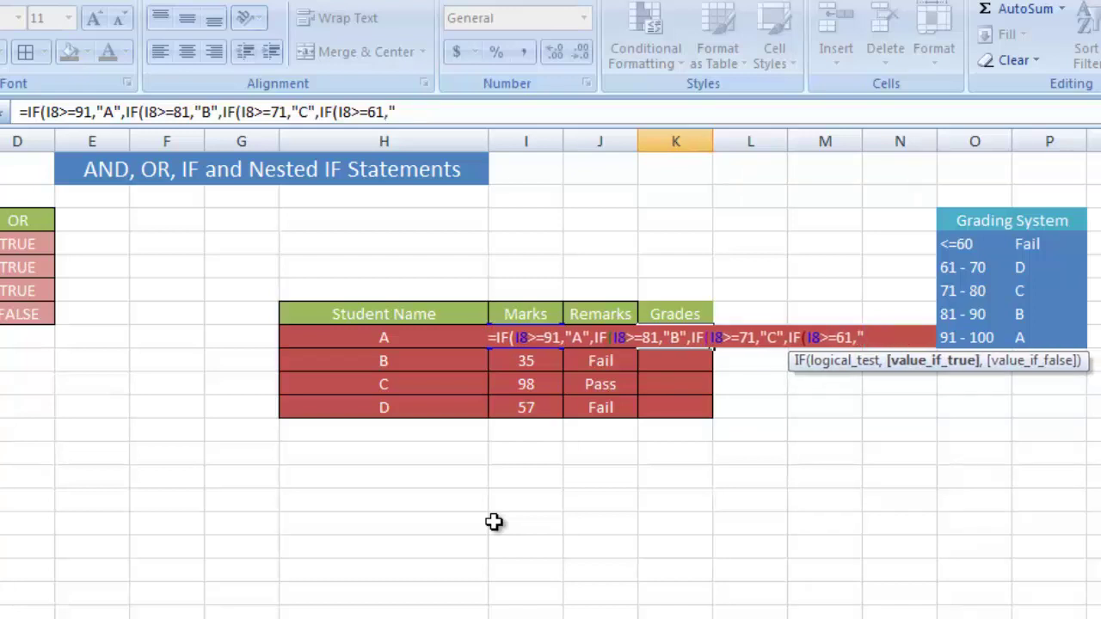
{"action": "type", "text": "D\""}
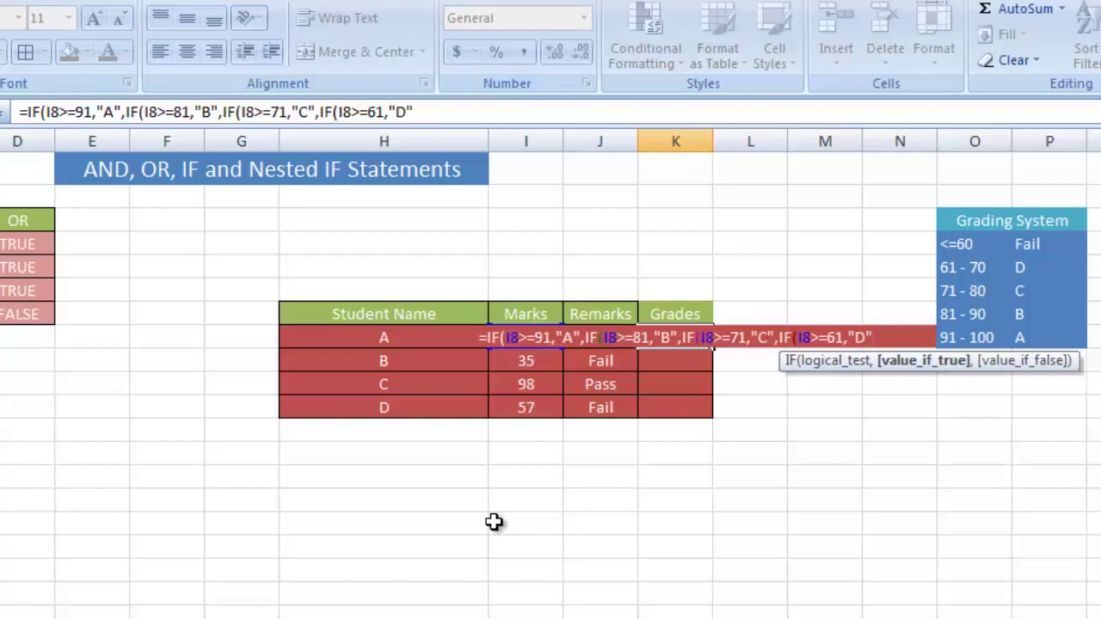
{"action": "type", "text": ","}
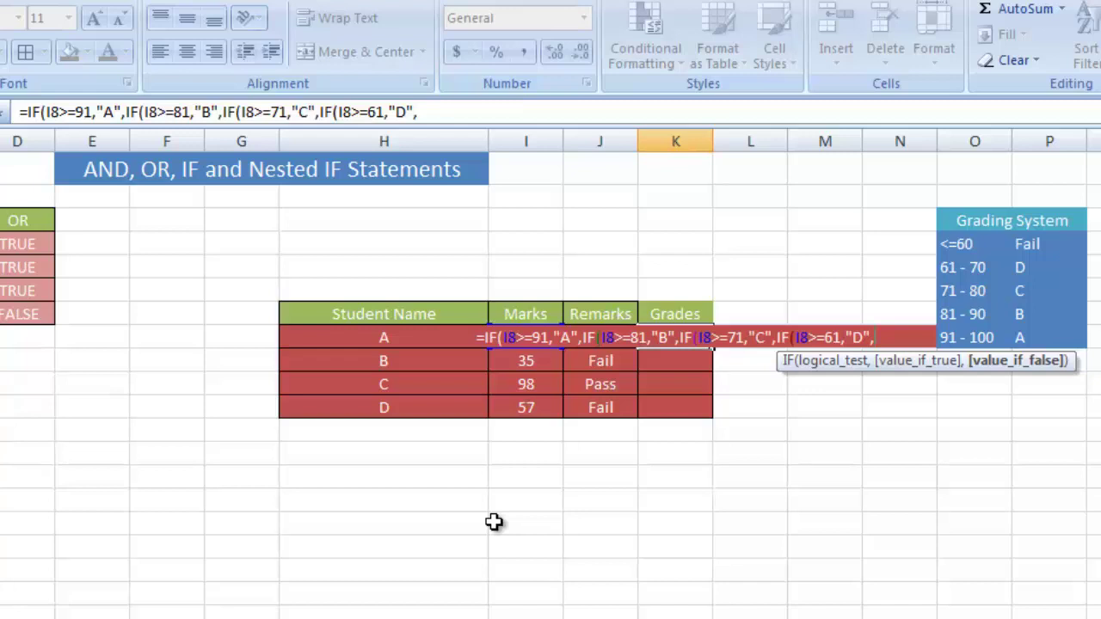
Finish the nested IF in K8 with "F" as the final false value, close all four brackets and enter the formula
{"action": "type", "text": "\"F\""}
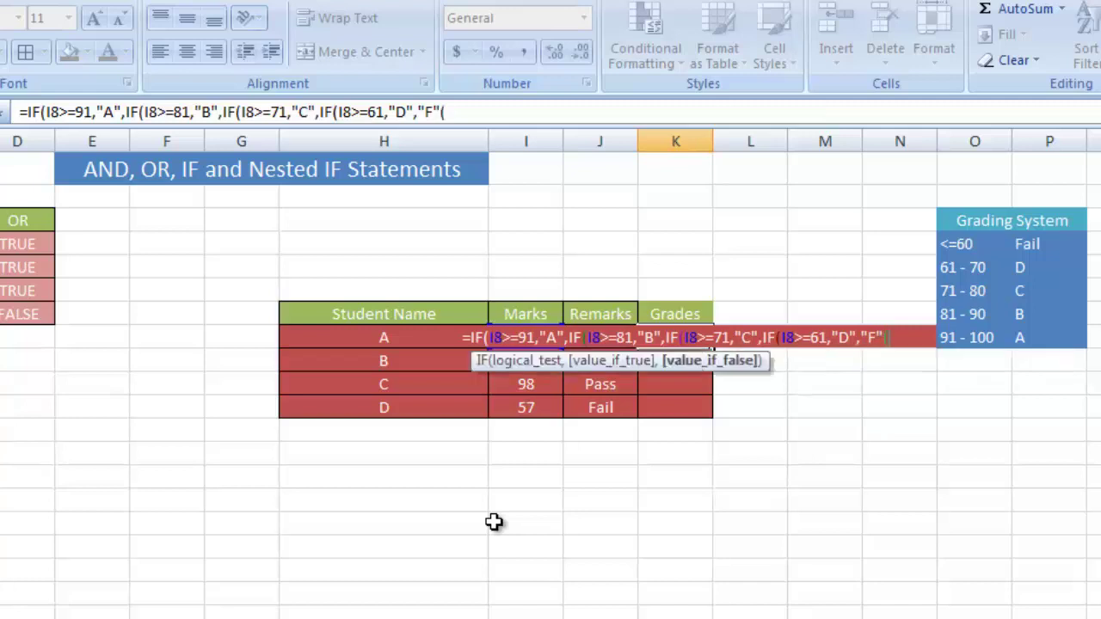
{"action": "type", "text": "))"}
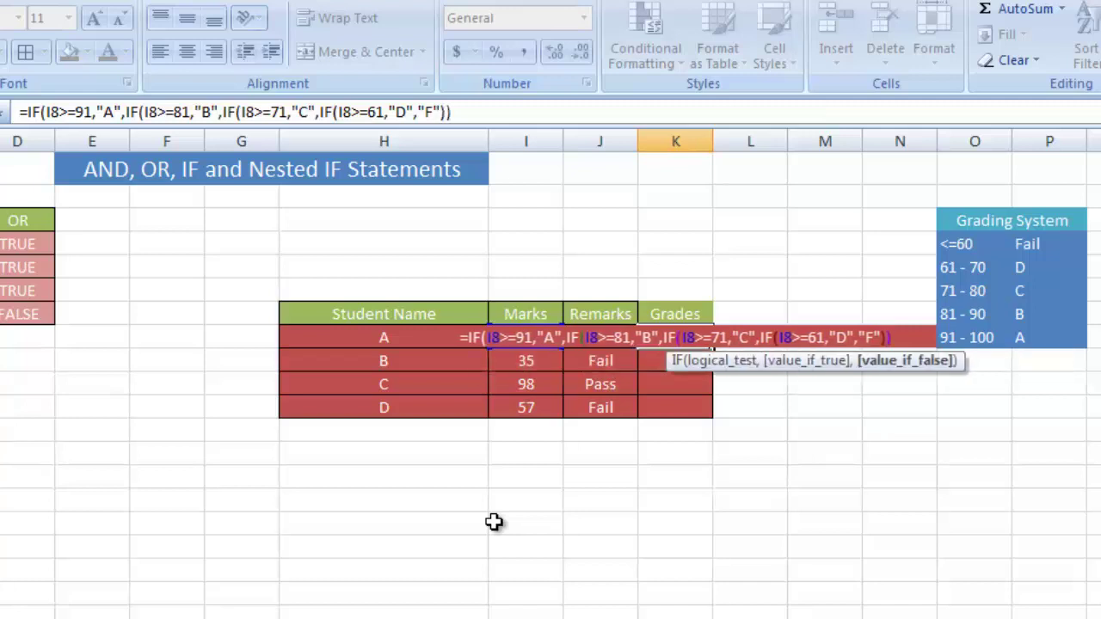
{"action": "type", "text": ")"}
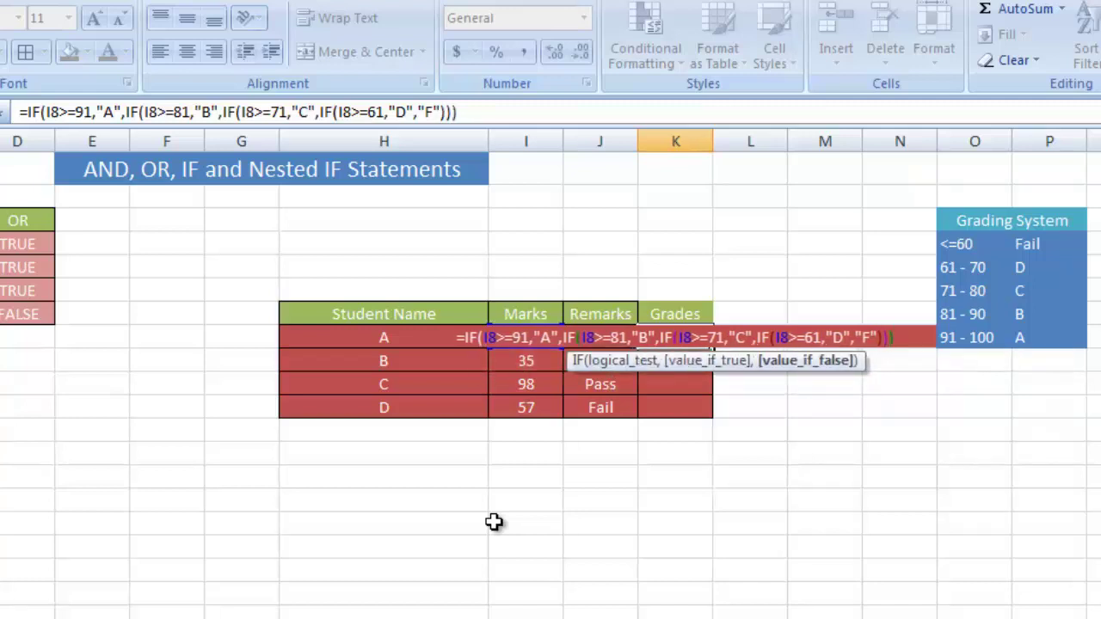
{"action": "type", "text": ")"}
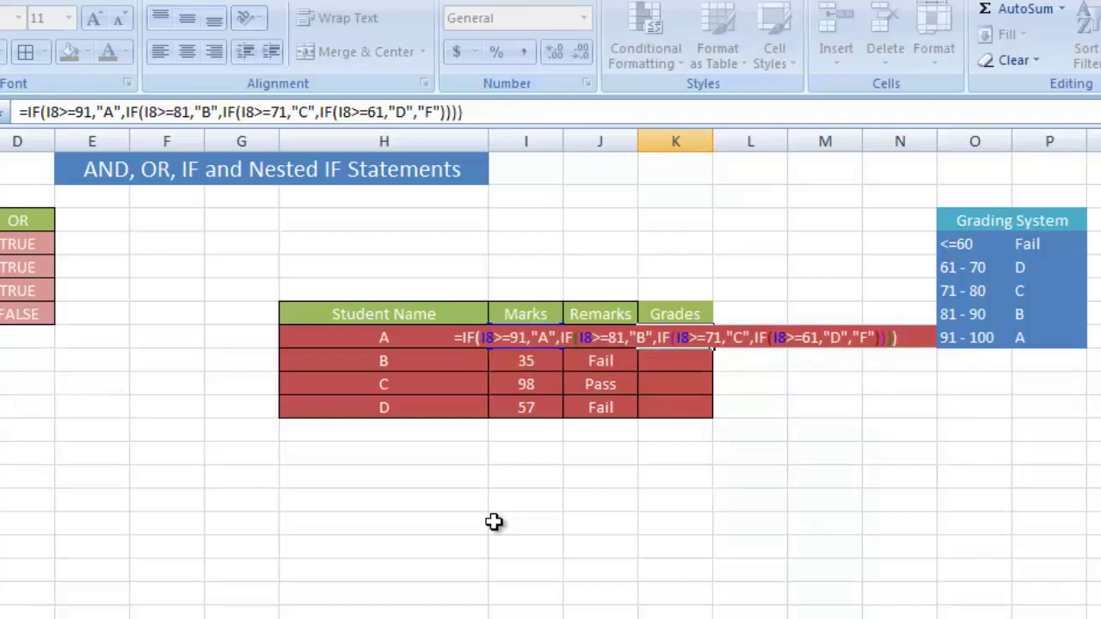
{"action": "key", "text": "Return"}
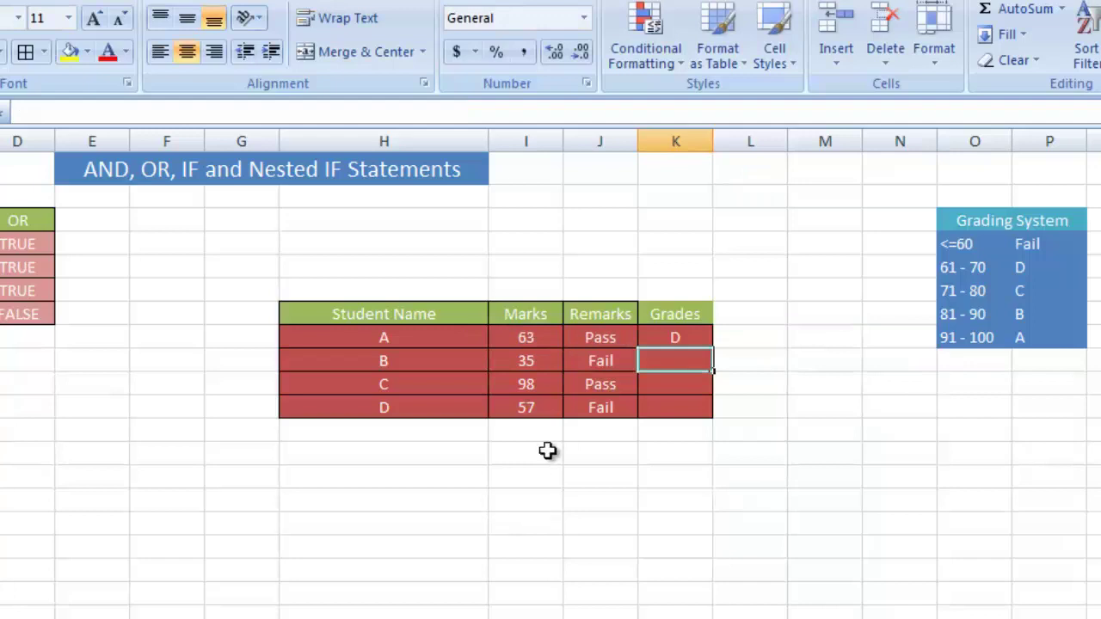
Fill the K8 grade formula down through K11 for students B, C and D
{"action": "left_click", "coordinate": [682, 343]}
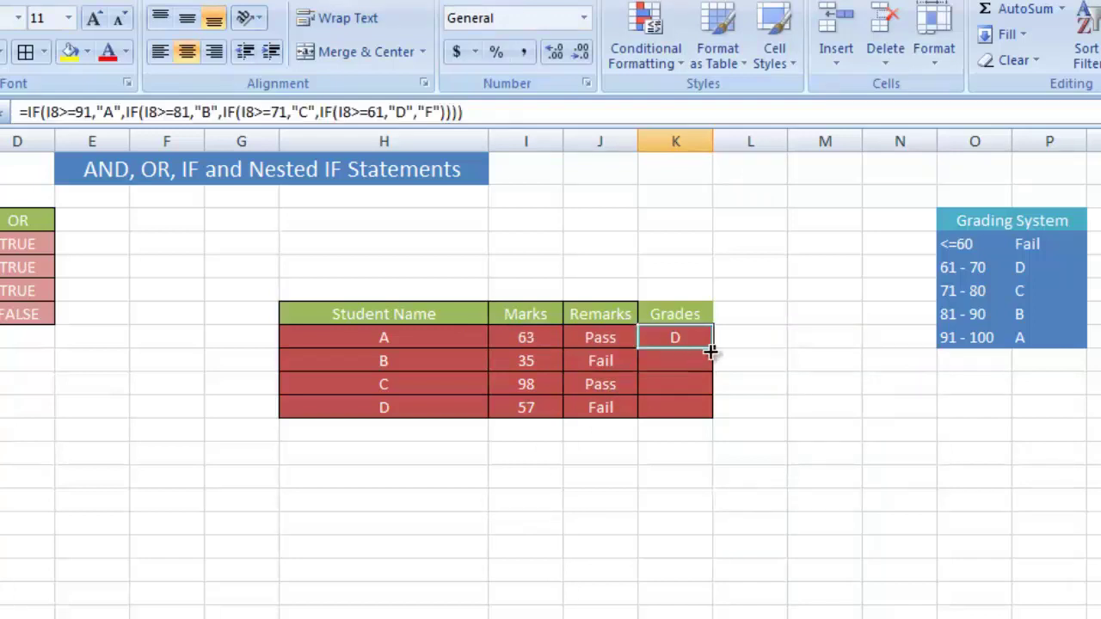
{"action": "left_click_drag", "start_coordinate": [713, 347], "coordinate": [715, 414]}
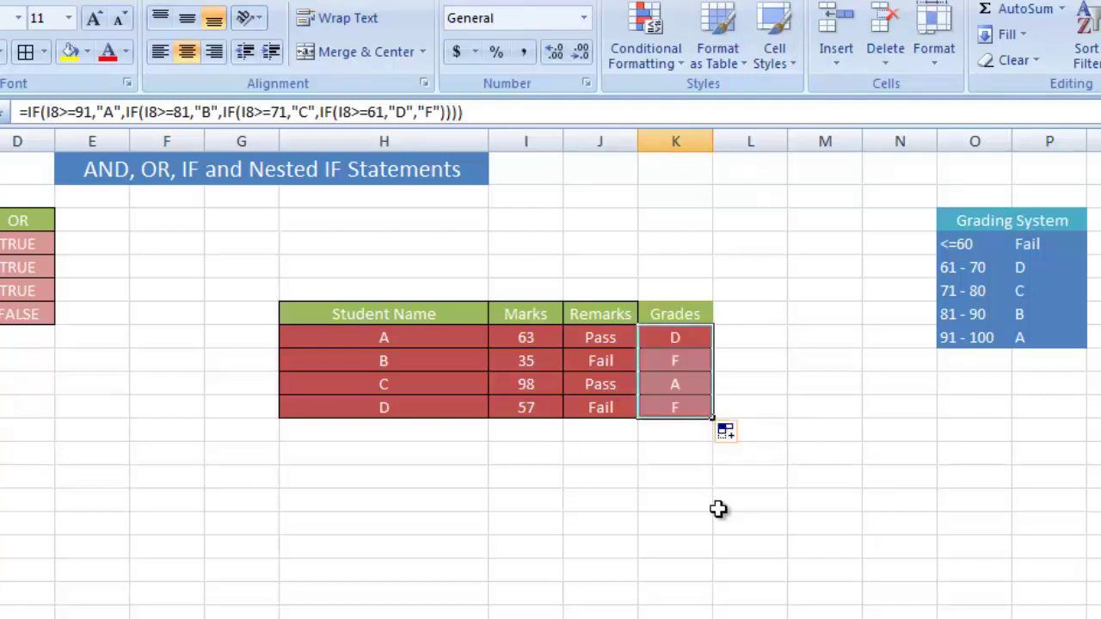
{"action": "left_click", "coordinate": [719, 510]}
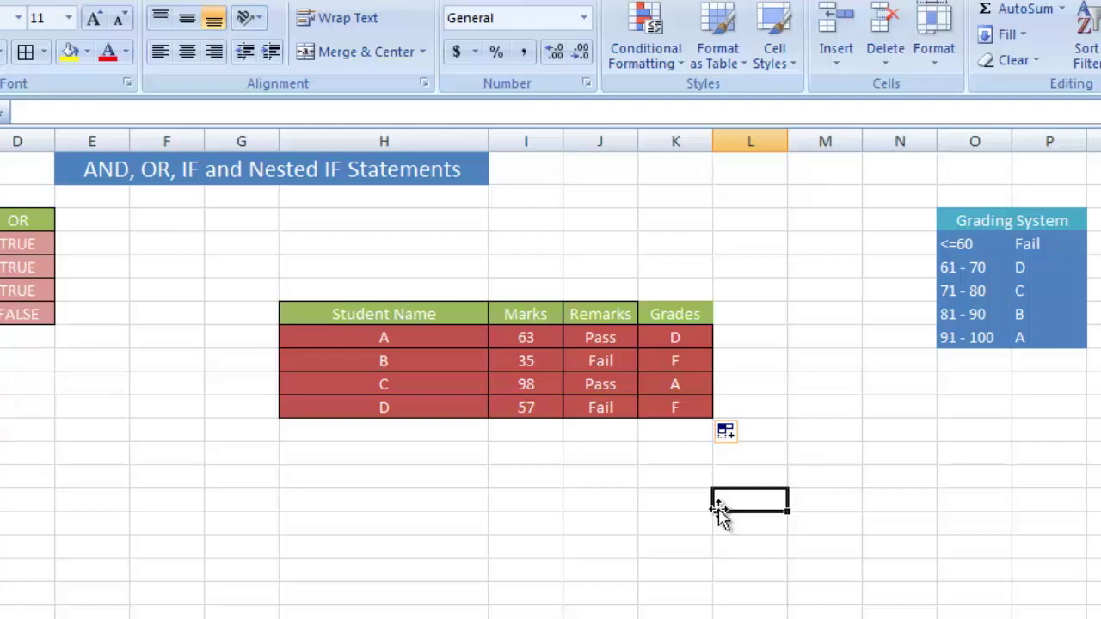
Review the complete nested IF formula in K8, from its closing brackets back to its start
{"action": "left_click", "coordinate": [693, 339]}
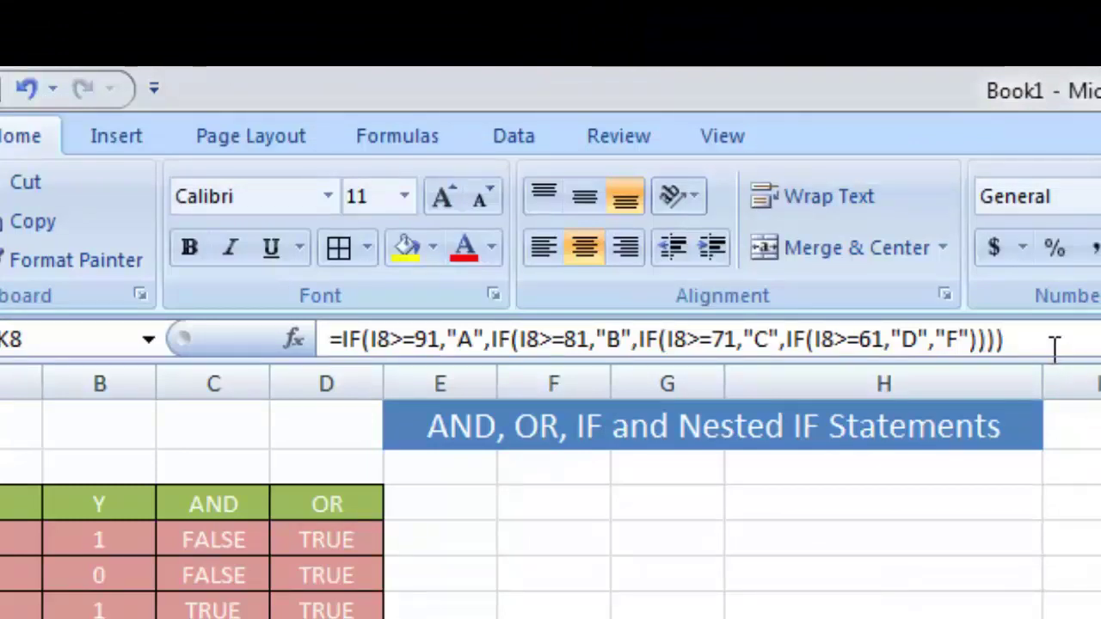
{"action": "left_click_drag", "start_coordinate": [1049, 341], "coordinate": [865, 340]}
{"action": "key", "text": "End"}
{"action": "left_click", "coordinate": [331, 340], "text": "shift"}
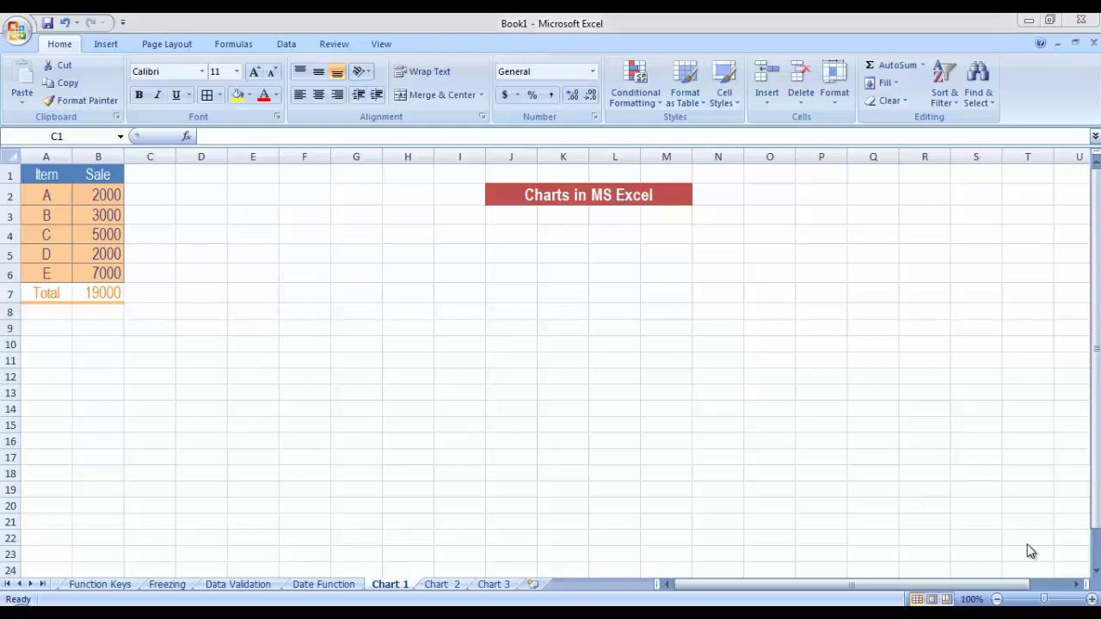
Insert a basic 3-D pie chart from the Item and Sale data in A1:B6, leaving out the Total row
{"action": "left_click", "coordinate": [102, 44]}
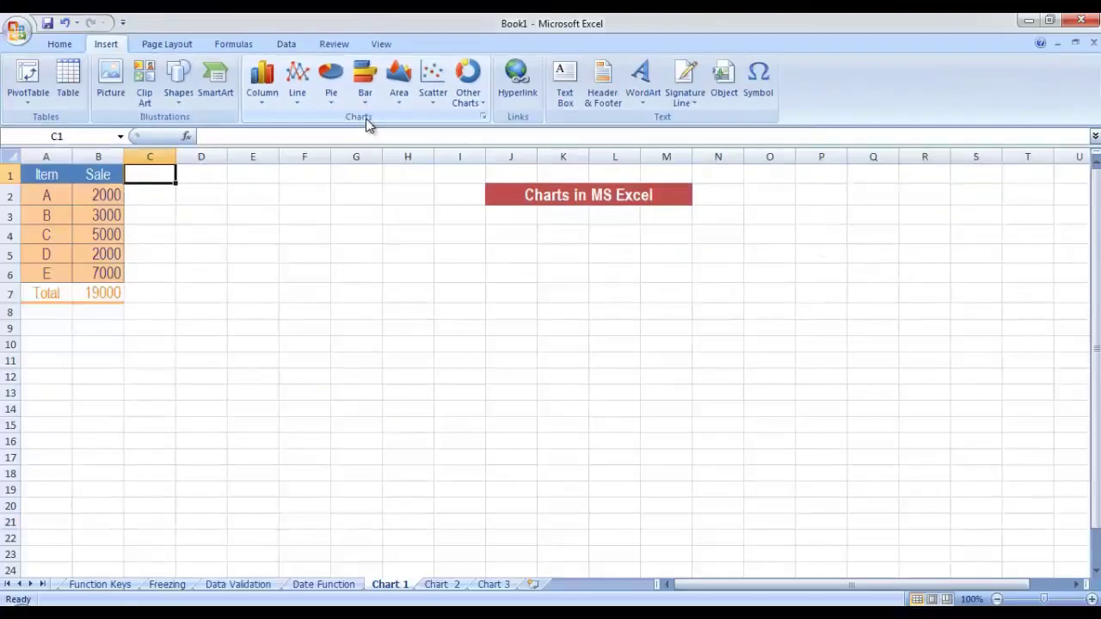
{"action": "left_click_drag", "start_coordinate": [23, 175], "coordinate": [113, 268]}
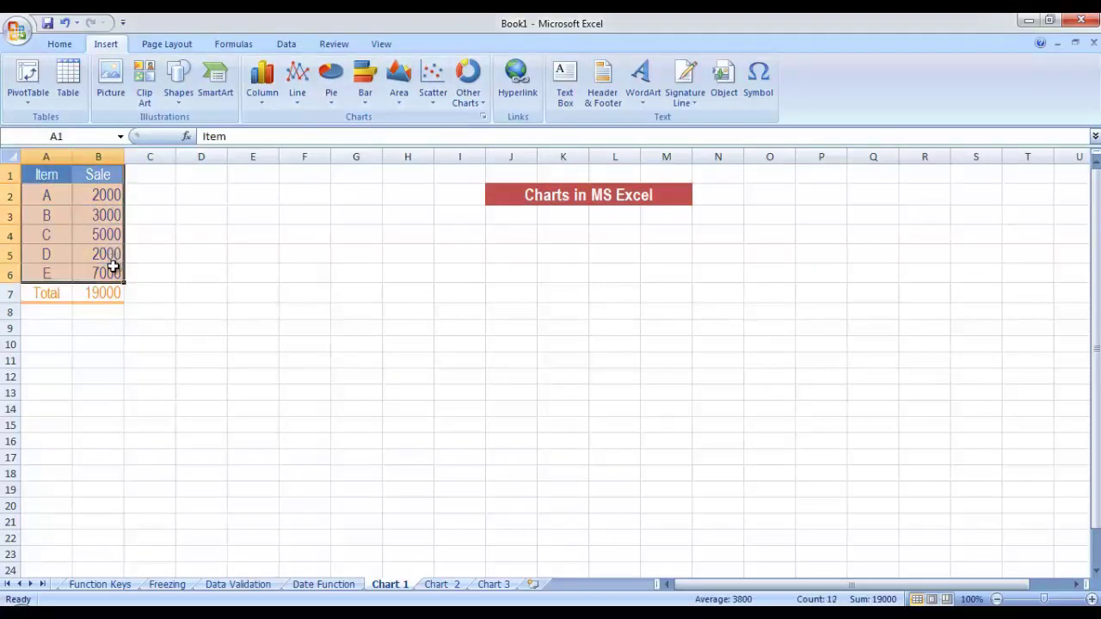
{"action": "left_click", "coordinate": [340, 98]}
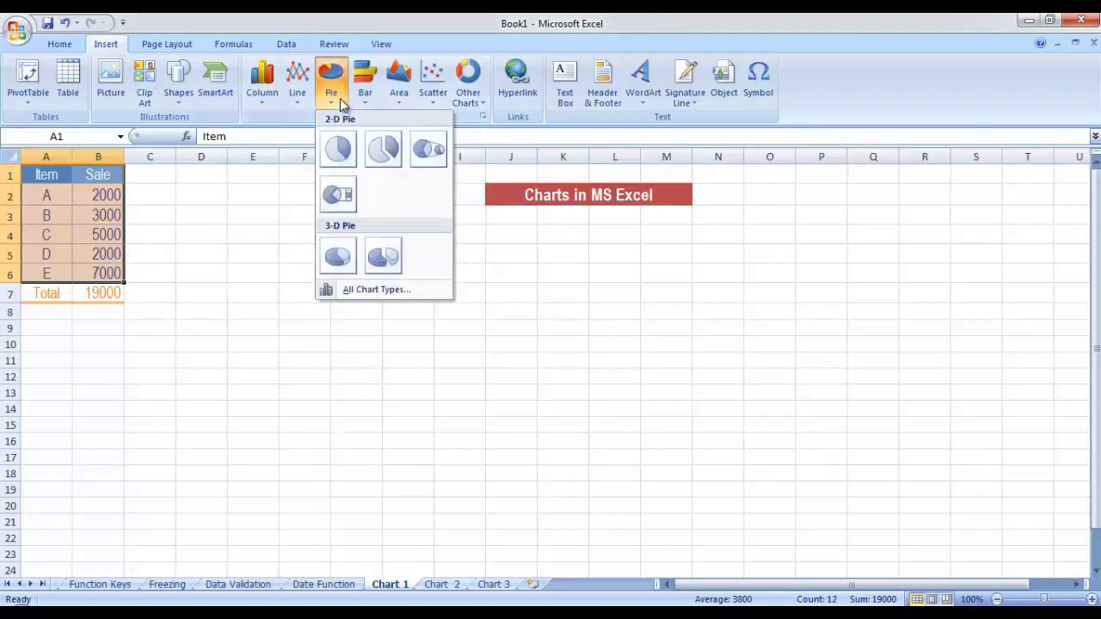
{"action": "left_click", "coordinate": [340, 267]}
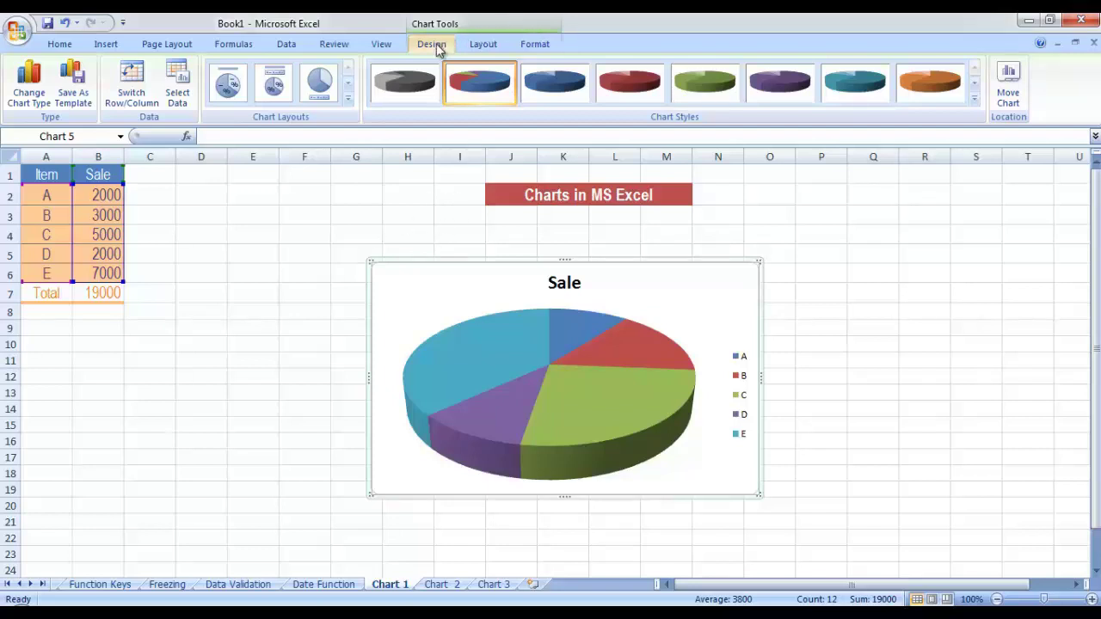
Look over the chart's layout and format tools, and apply the blue chart style with a black background to the pie chart
{"action": "left_click", "coordinate": [480, 49]}
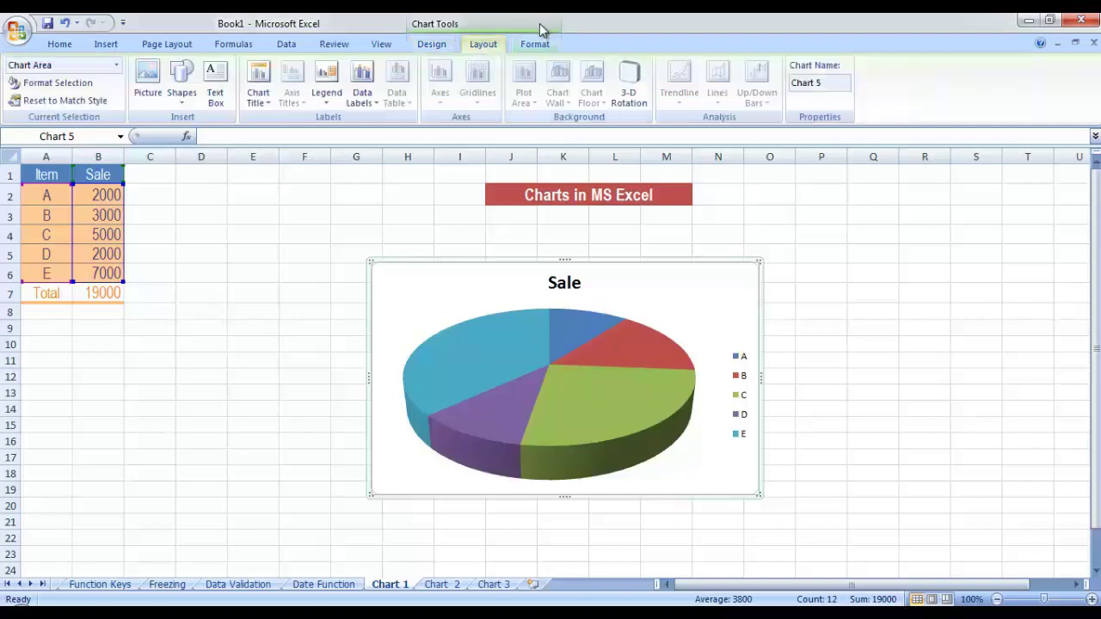
{"action": "left_click", "coordinate": [535, 44]}
{"action": "left_click", "coordinate": [435, 47]}
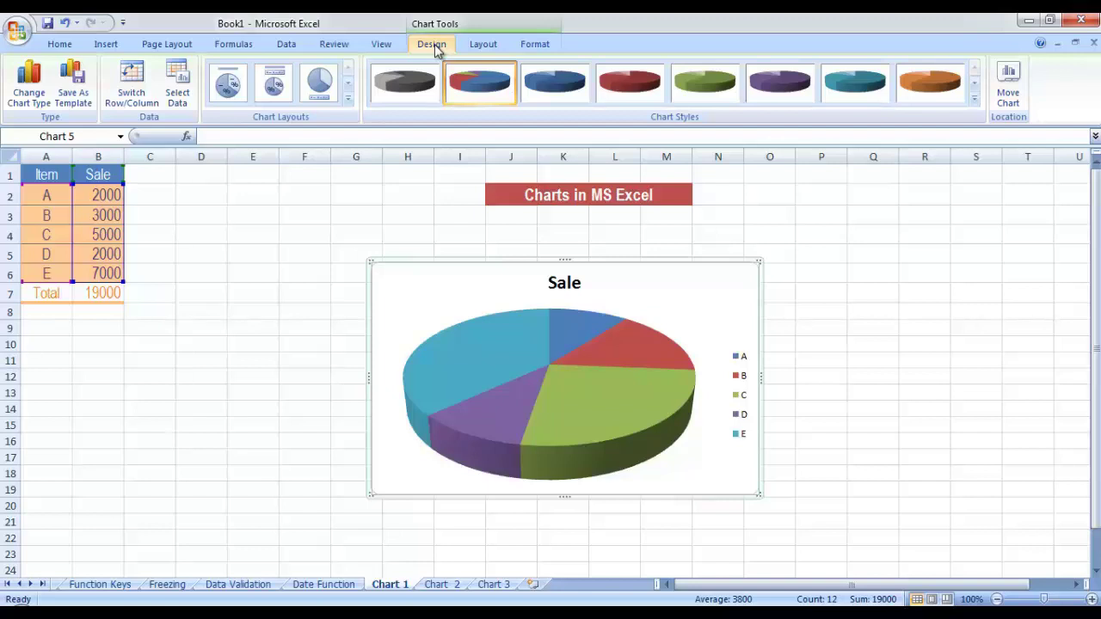
{"action": "left_click", "coordinate": [976, 101]}
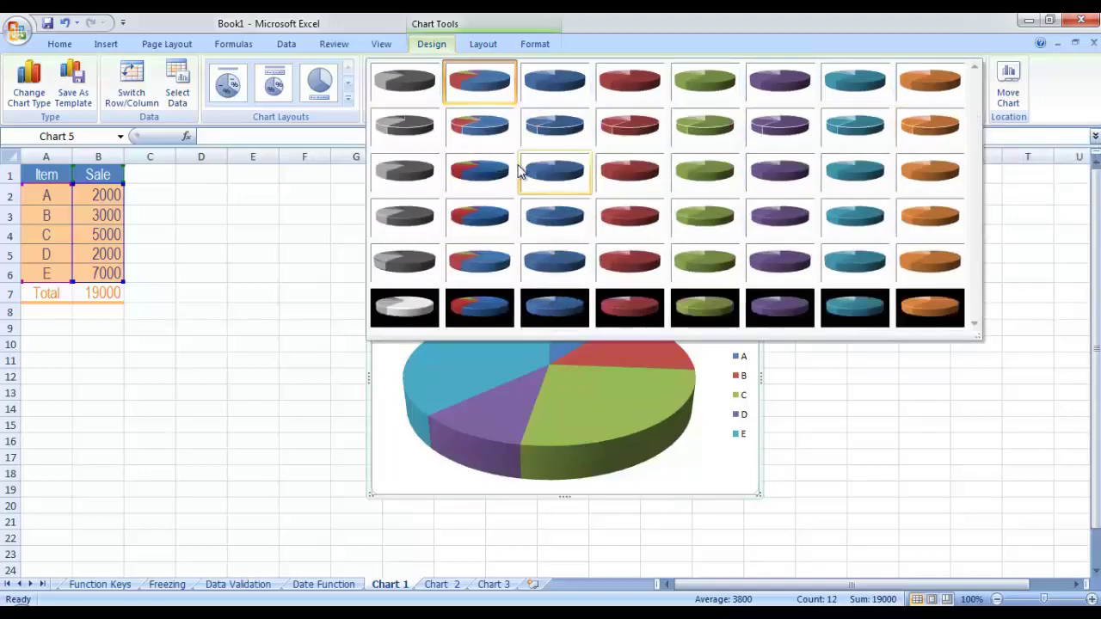
{"action": "left_click", "coordinate": [550, 306]}
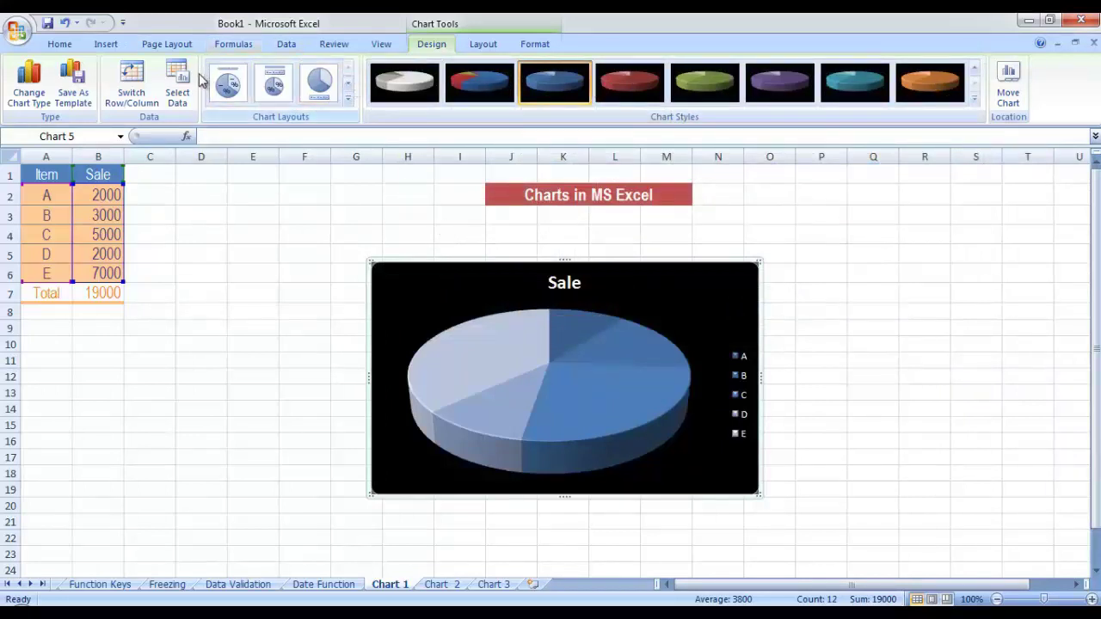
Try pie chart layouts with name and percentage labels, a legend above with percentages, a legend below only, and names with values
{"action": "left_click", "coordinate": [349, 99]}
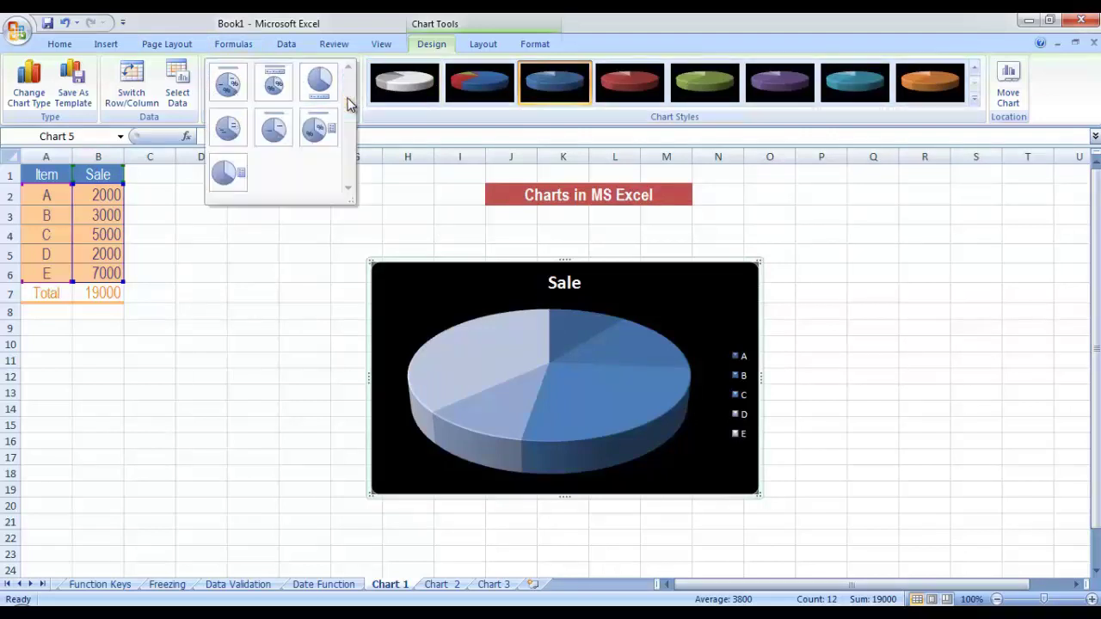
{"action": "left_click", "coordinate": [230, 82]}
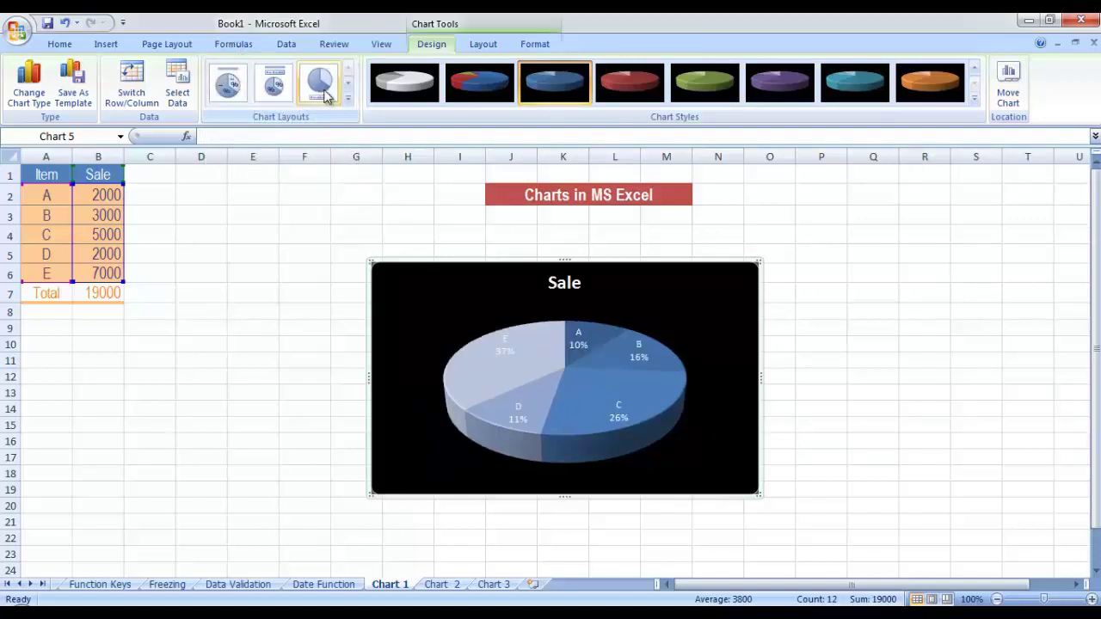
{"action": "left_click", "coordinate": [284, 92]}
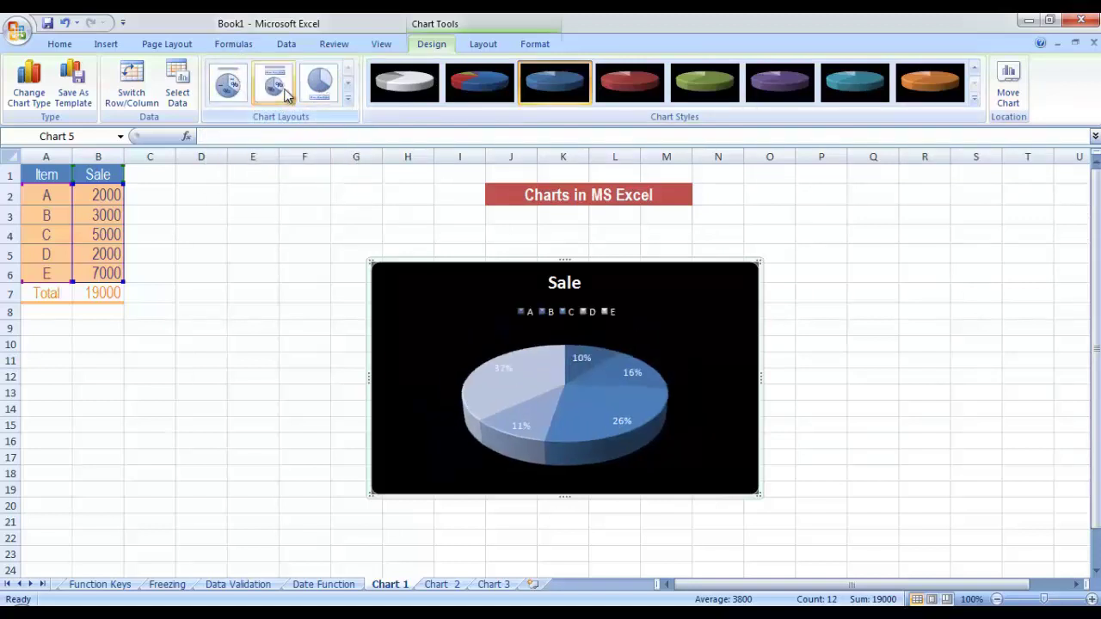
{"action": "left_click", "coordinate": [319, 84]}
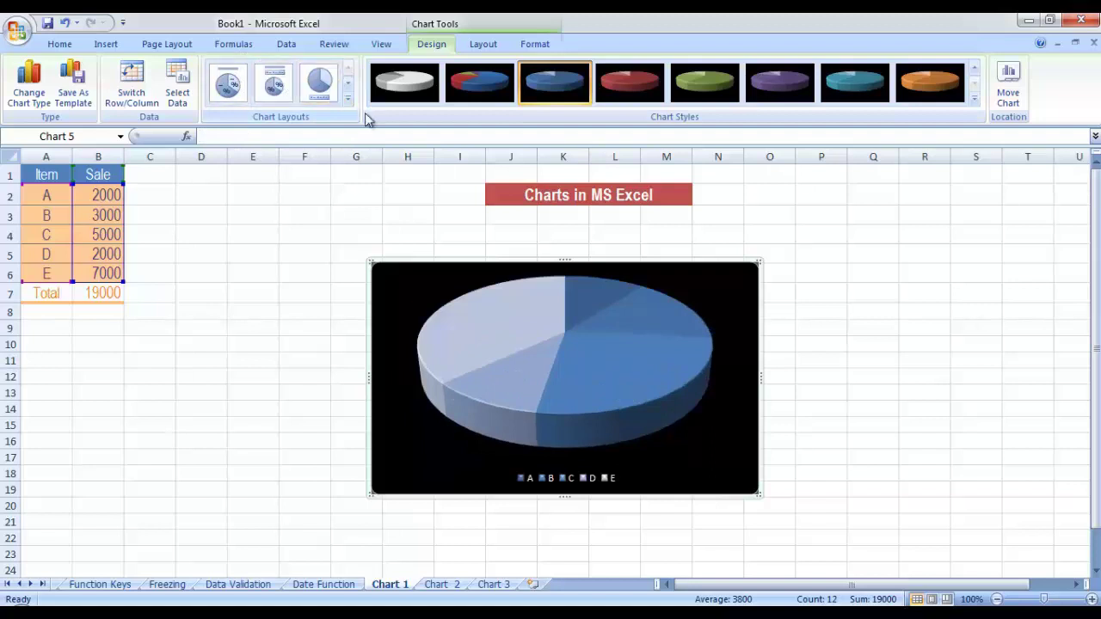
{"action": "left_click", "coordinate": [348, 98]}
{"action": "left_click", "coordinate": [229, 123]}
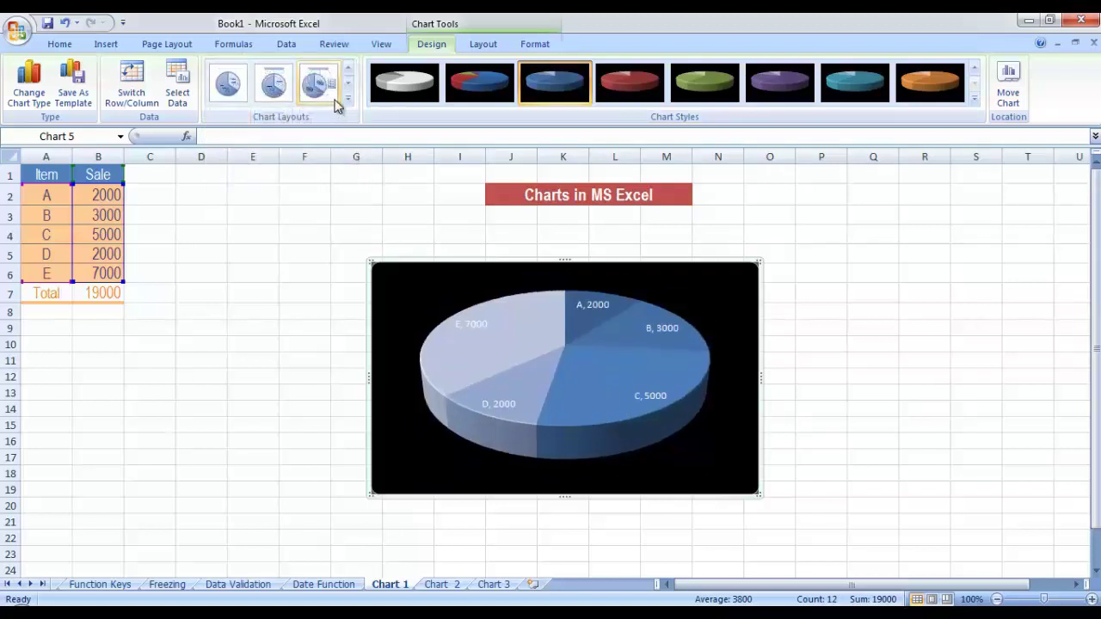
Apply the pie chart layout with a title, percentage labels on the slices and a legend beside the pie
{"action": "left_click", "coordinate": [348, 98]}
{"action": "left_click", "coordinate": [323, 128]}
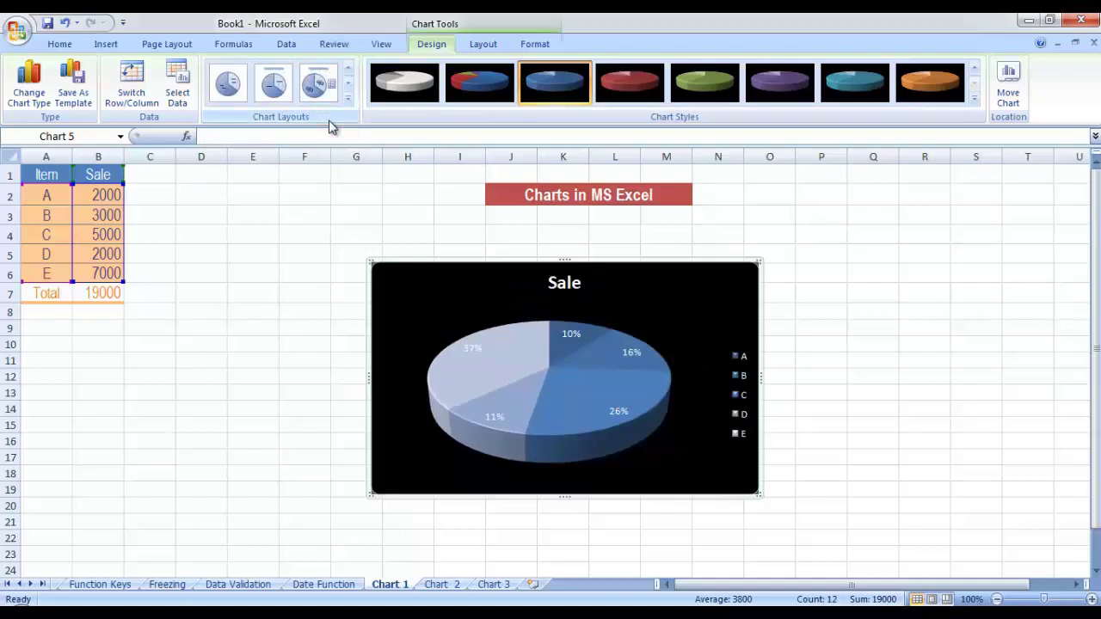
Examine the pie chart's chart area formatting options for fill, border colour and styles, shadow, 3-D format and 3-D rotation
{"action": "right_click", "coordinate": [693, 447]}
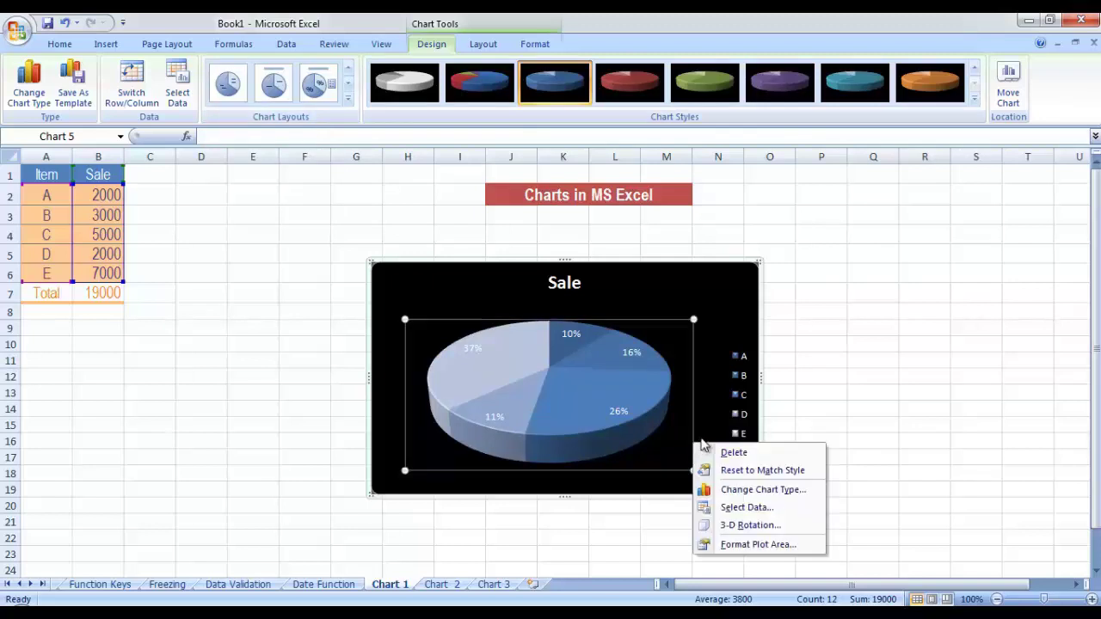
{"action": "right_click", "coordinate": [700, 449]}
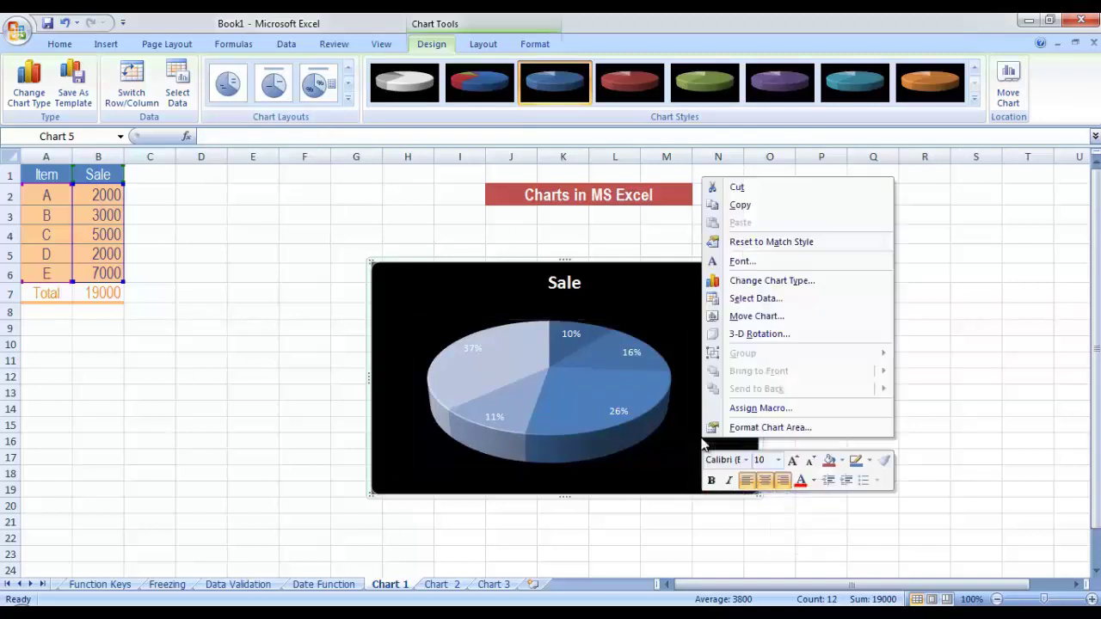
{"action": "left_click", "coordinate": [768, 335]}
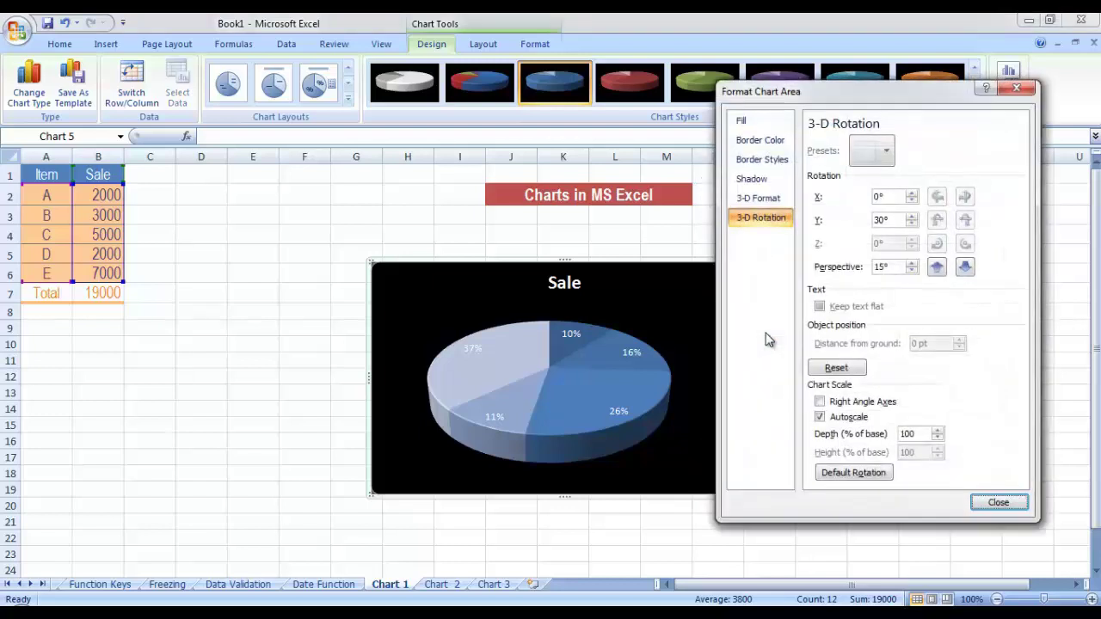
{"action": "left_click", "coordinate": [766, 124]}
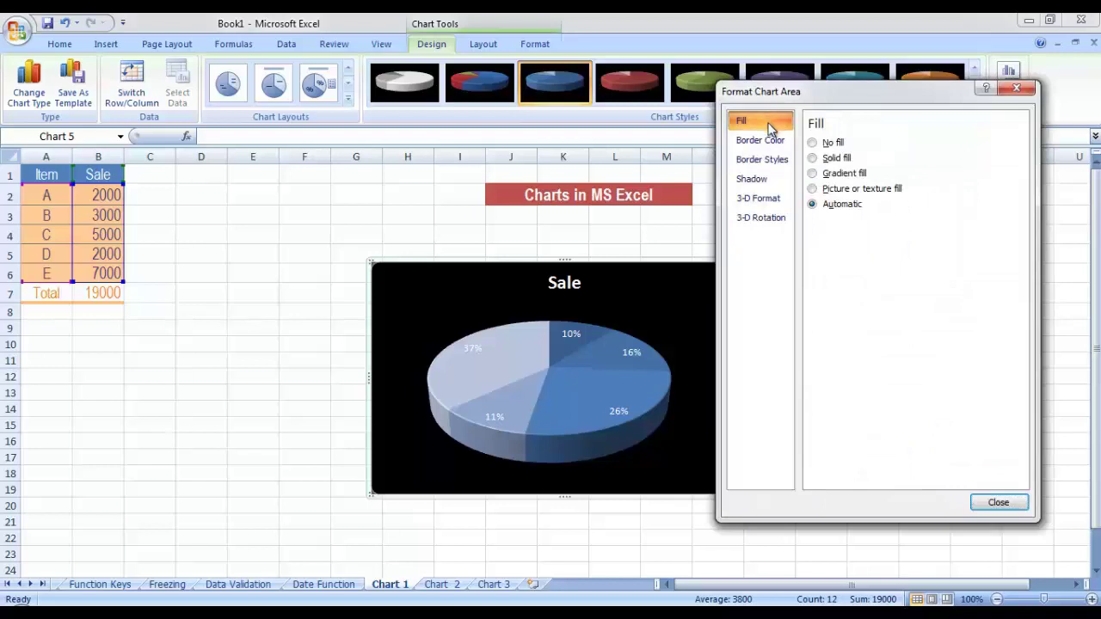
{"action": "left_click", "coordinate": [774, 142]}
{"action": "left_click", "coordinate": [775, 162]}
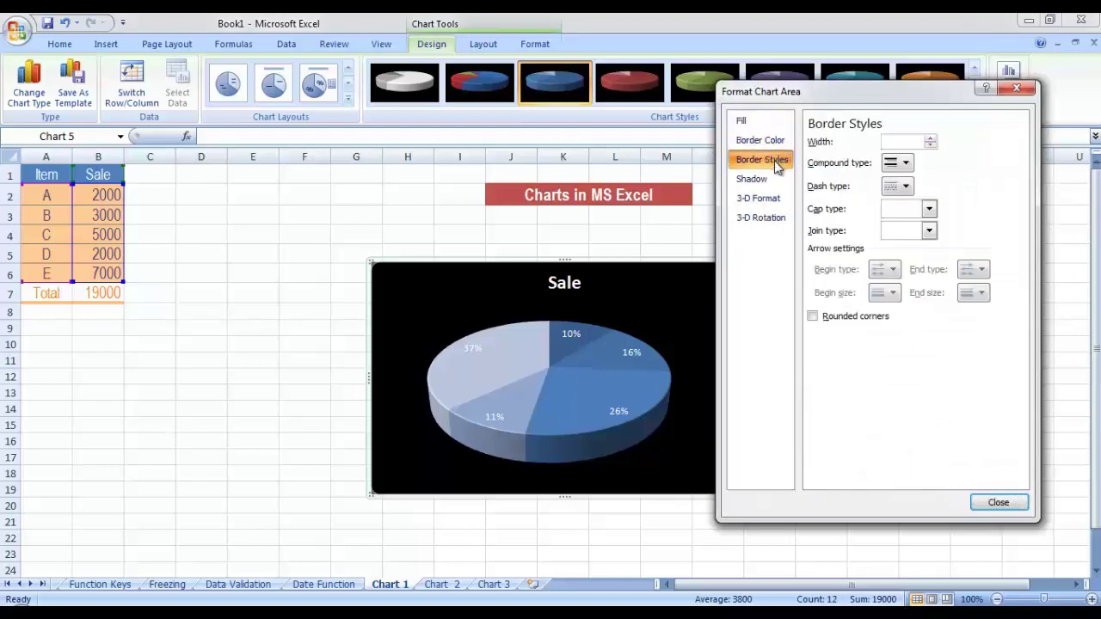
{"action": "left_click", "coordinate": [770, 179]}
{"action": "left_click", "coordinate": [766, 199]}
{"action": "left_click", "coordinate": [772, 220]}
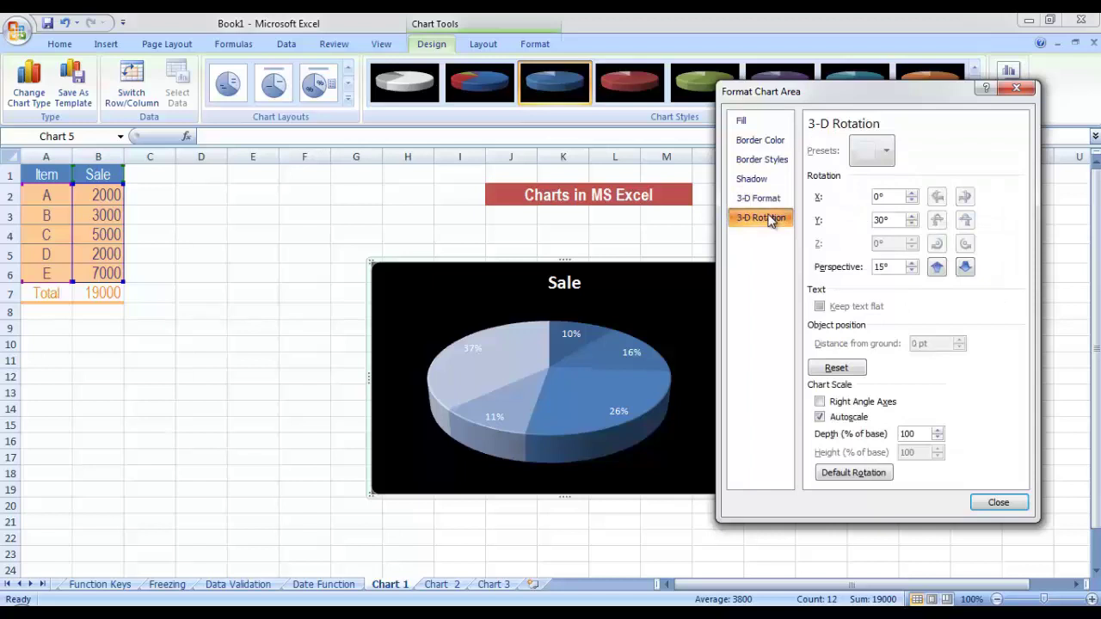
Rotate the 3-D pie chart to 280° on X and 40° on Y
{"action": "left_click_drag", "start_coordinate": [913, 197], "coordinate": [913, 197]}
{"action": "left_click", "coordinate": [913, 196]}
{"action": "left_click", "coordinate": [912, 217]}
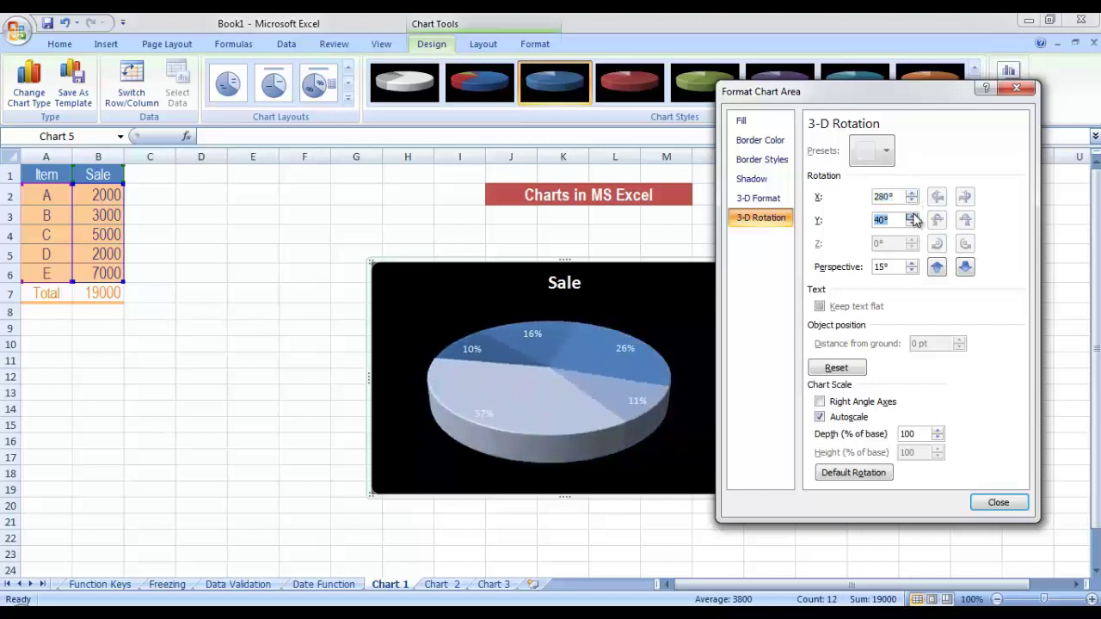
{"action": "left_click", "coordinate": [913, 226]}
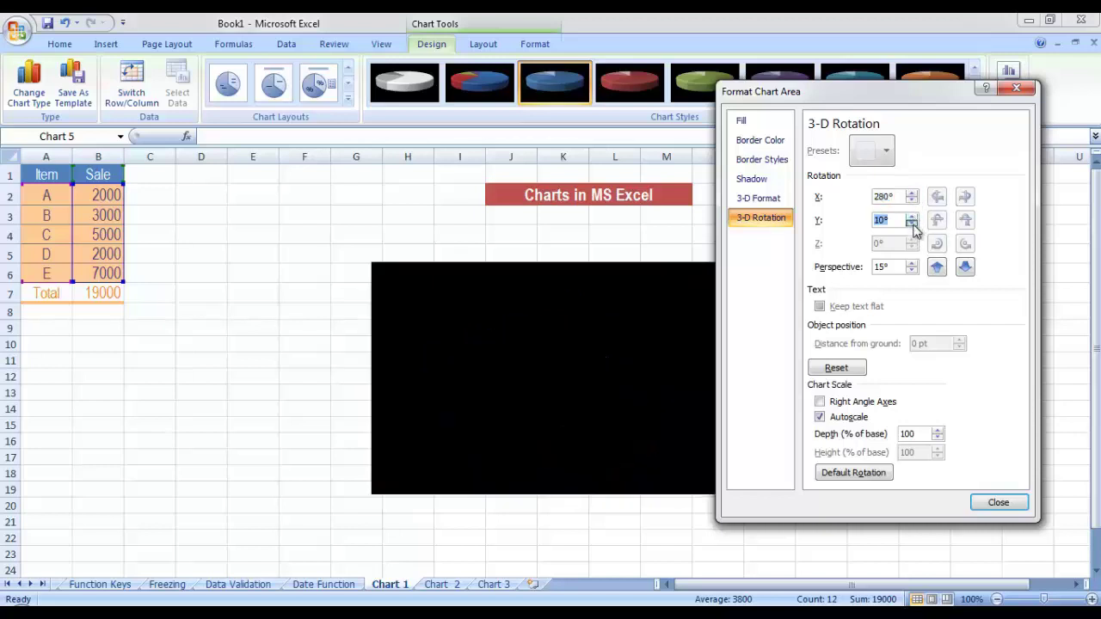
{"action": "left_click", "coordinate": [912, 217]}
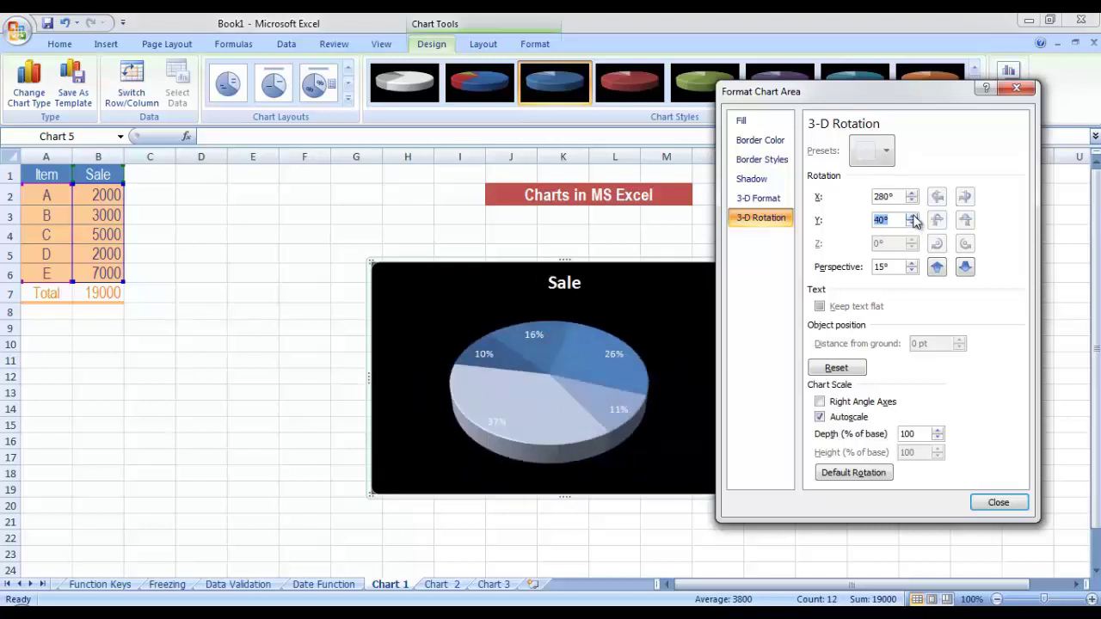
{"action": "left_click", "coordinate": [1016, 503]}
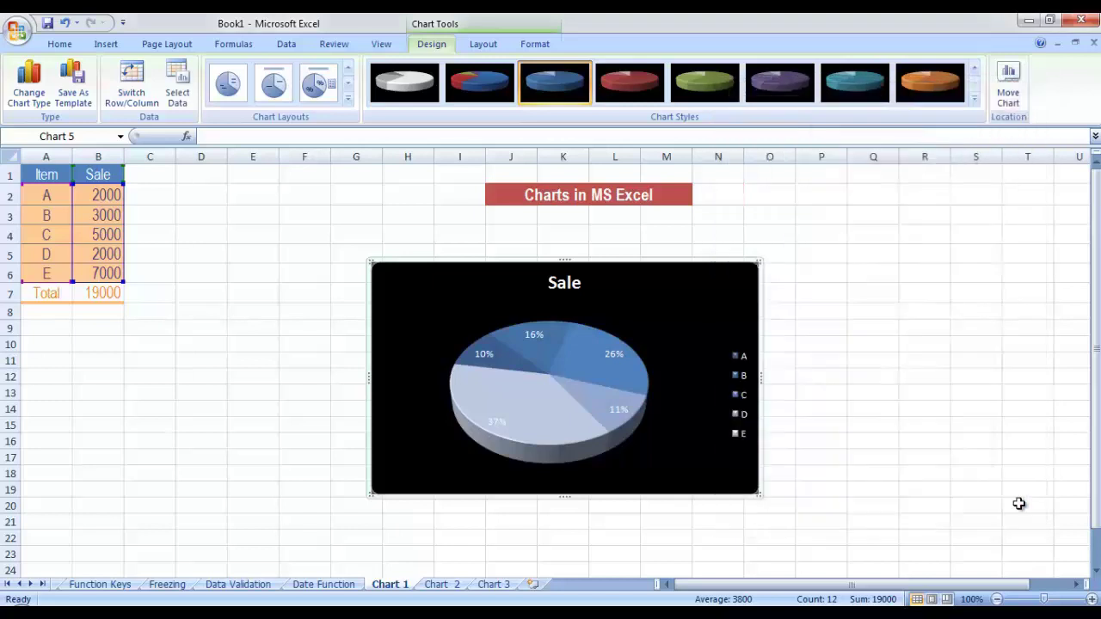
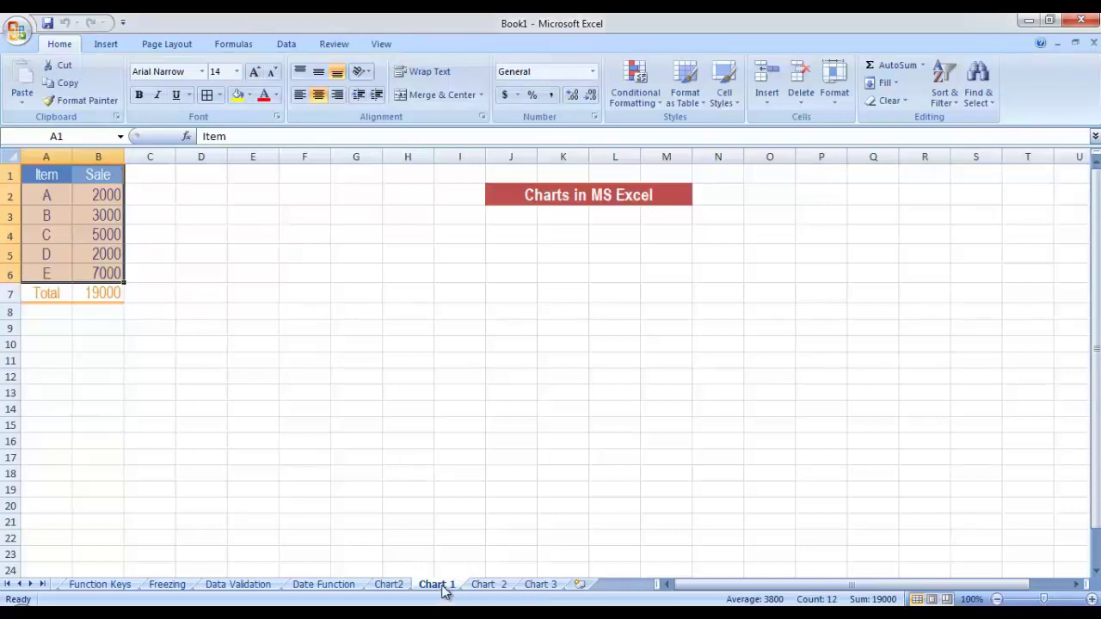
Compare the bar and column chart types and insert a 3-D clustered column chart from the Item and Sale data in A1:B6
{"action": "left_click_drag", "start_coordinate": [50, 175], "coordinate": [121, 260]}
{"action": "left_click", "coordinate": [105, 45]}
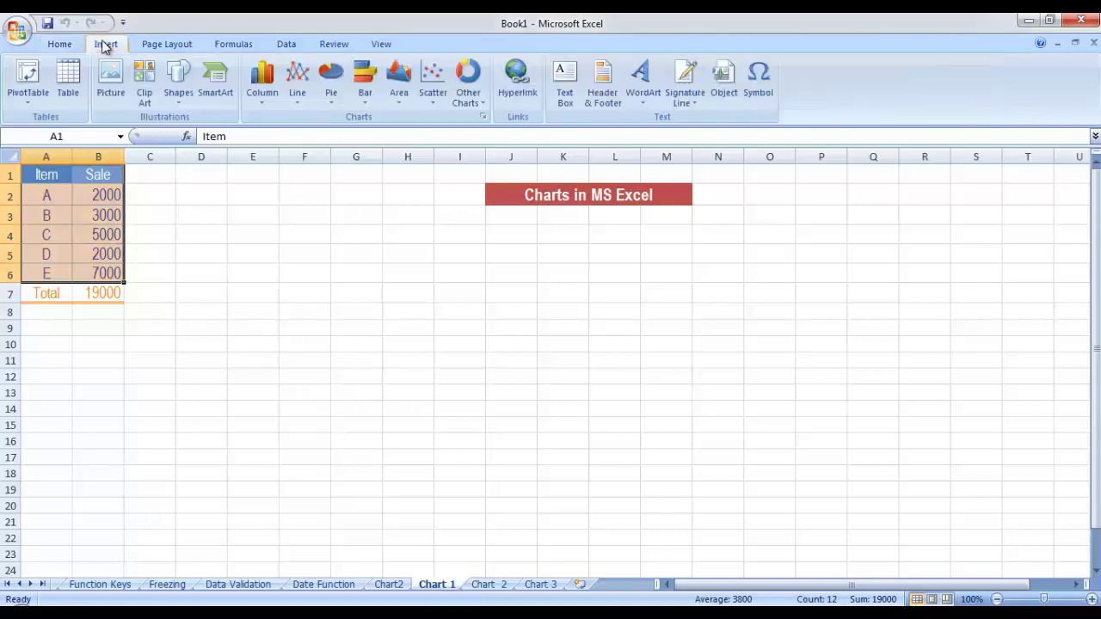
{"action": "left_click", "coordinate": [362, 101]}
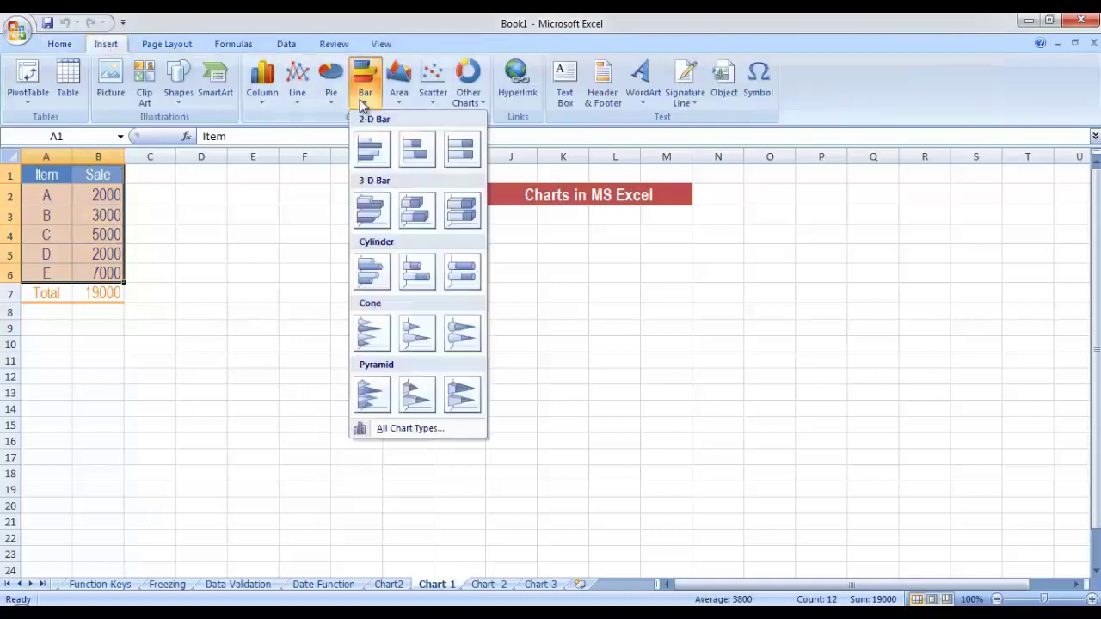
{"action": "left_click", "coordinate": [260, 100]}
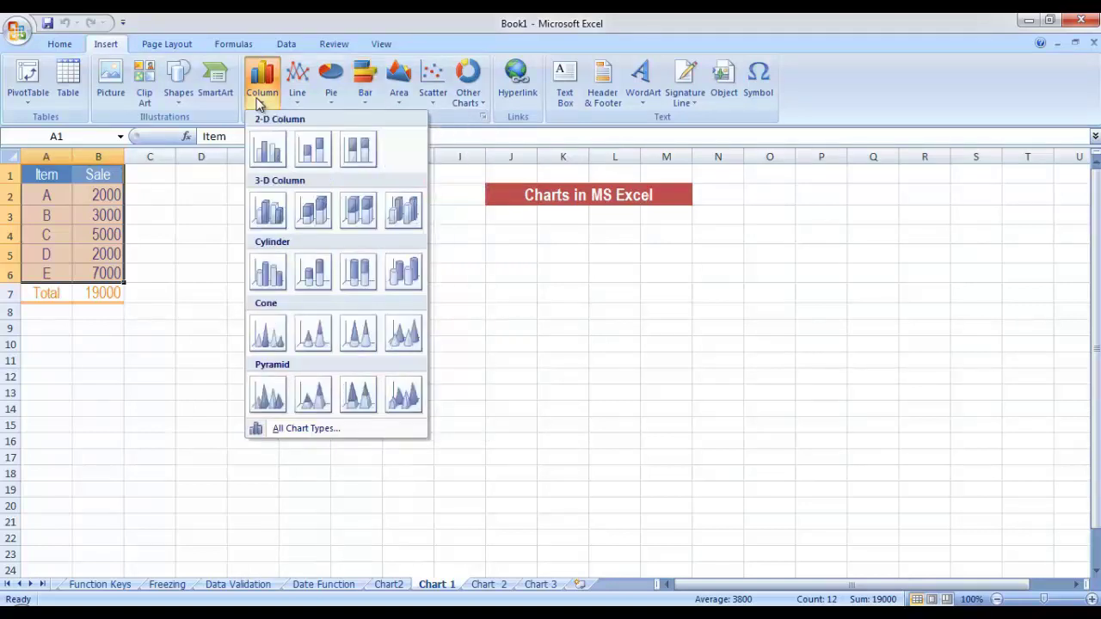
{"action": "left_click", "coordinate": [369, 90]}
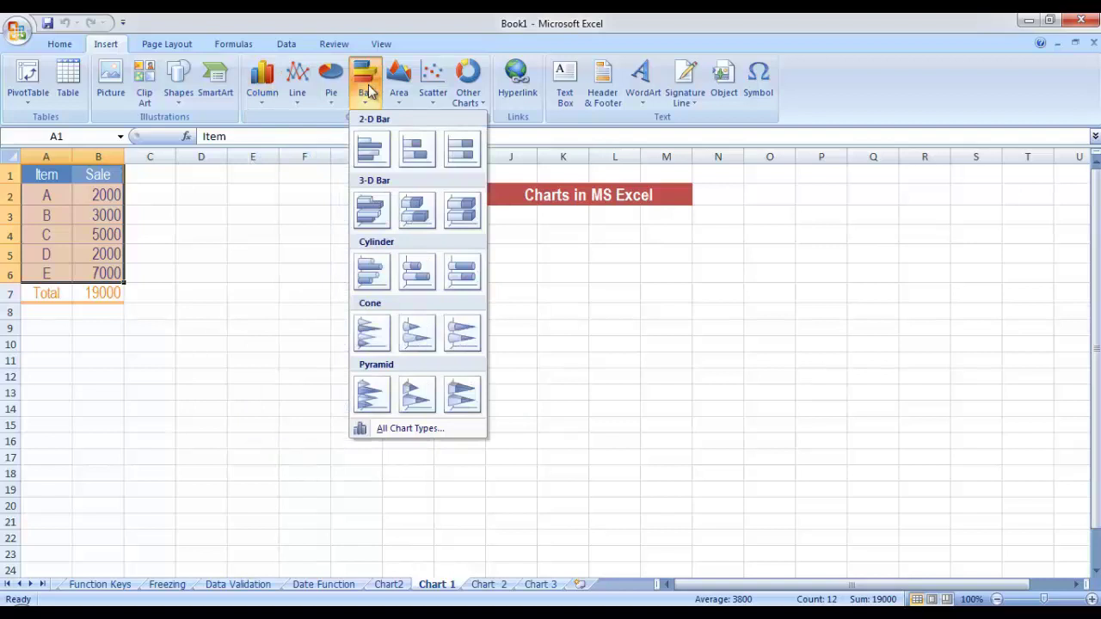
{"action": "left_click", "coordinate": [256, 99]}
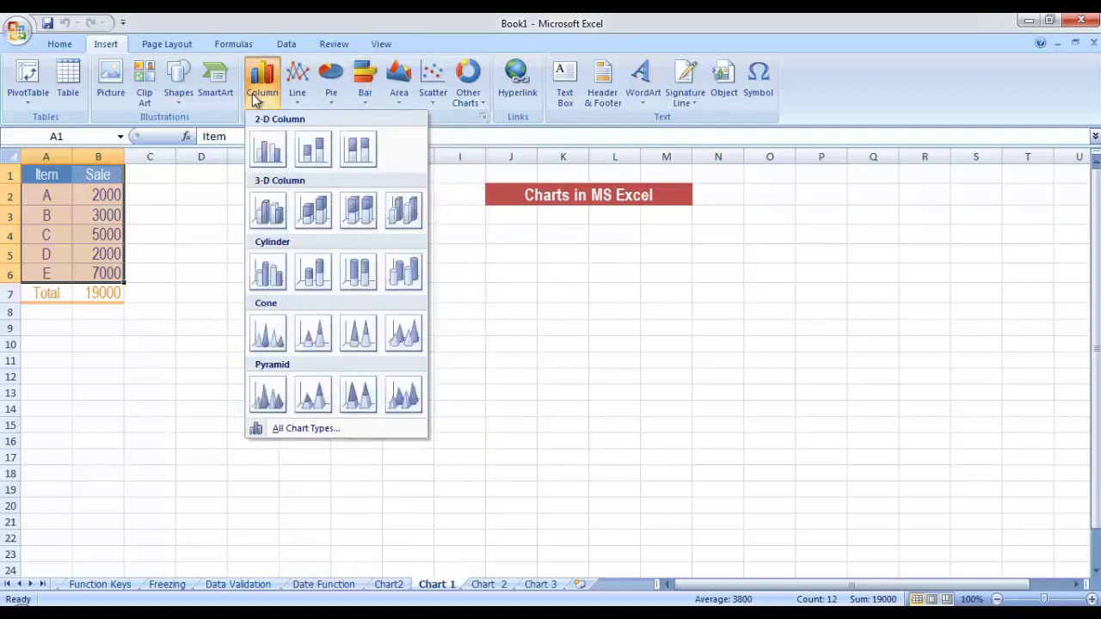
{"action": "left_click", "coordinate": [267, 211]}
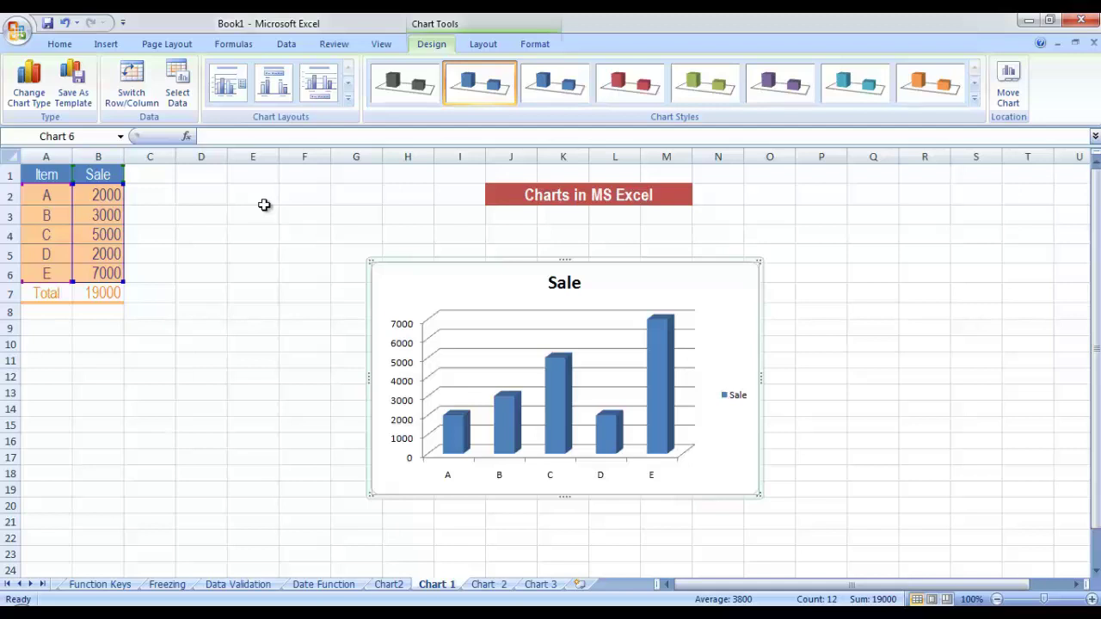
On the Chart 2 sheet, insert a 3-D clustered column chart comparing both shops' sales from A1:C6
{"action": "left_click", "coordinate": [488, 589]}
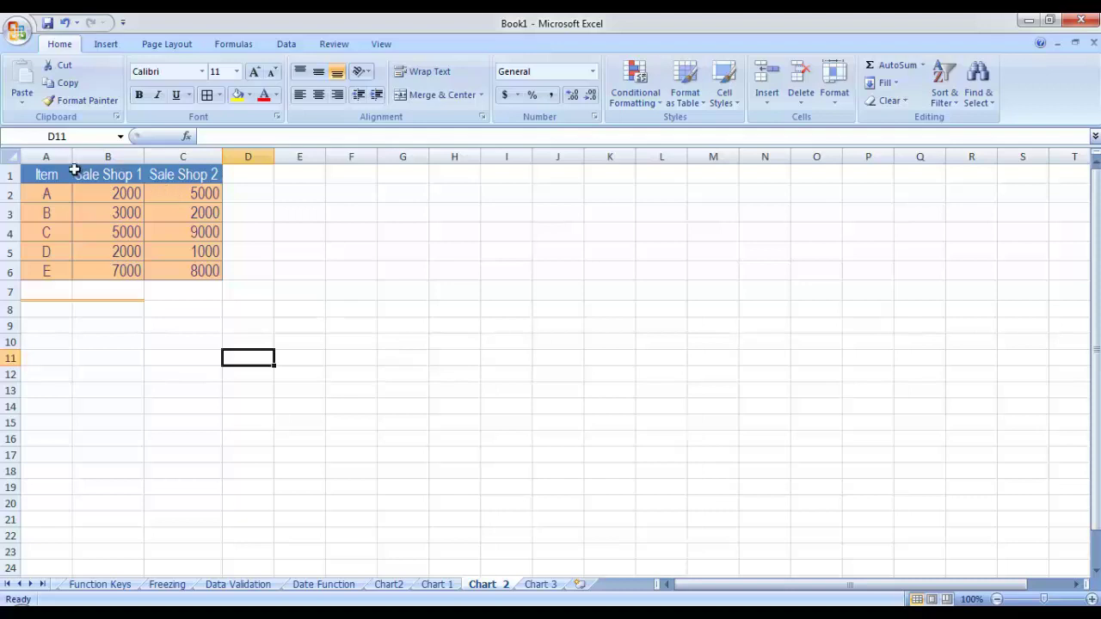
{"action": "left_click_drag", "start_coordinate": [42, 173], "coordinate": [201, 270]}
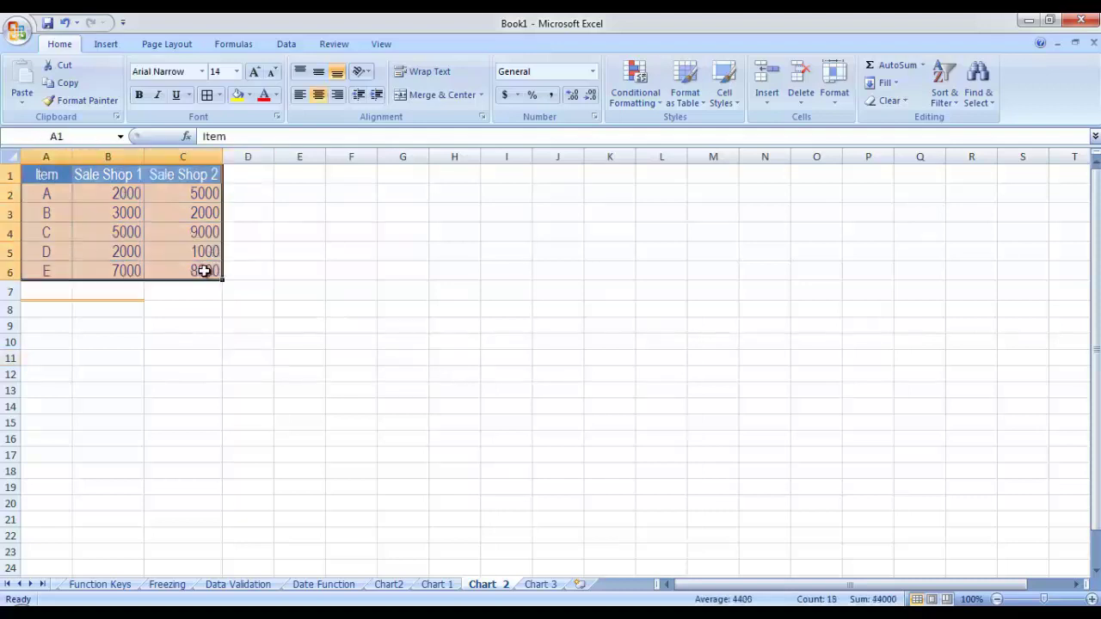
{"action": "left_click", "coordinate": [106, 43]}
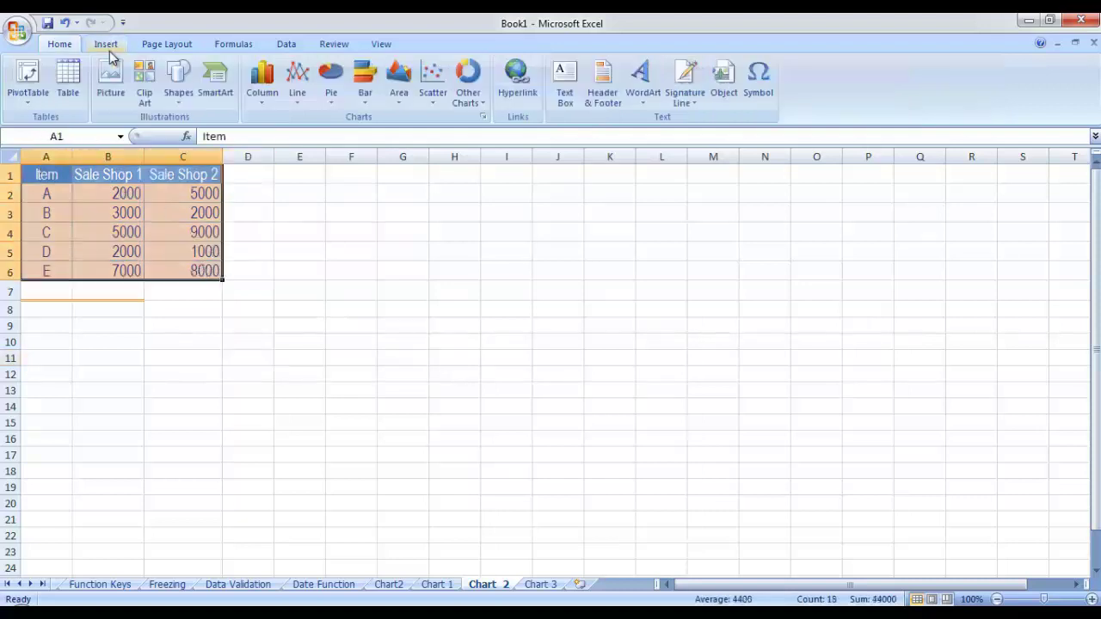
{"action": "left_click", "coordinate": [269, 97]}
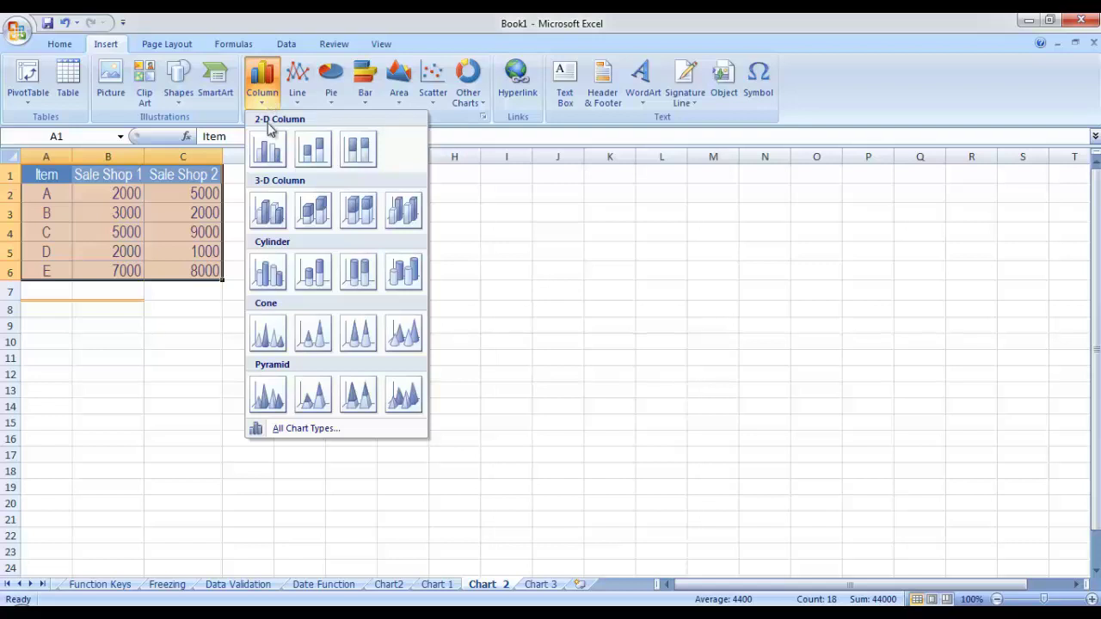
{"action": "left_click", "coordinate": [240, 175]}
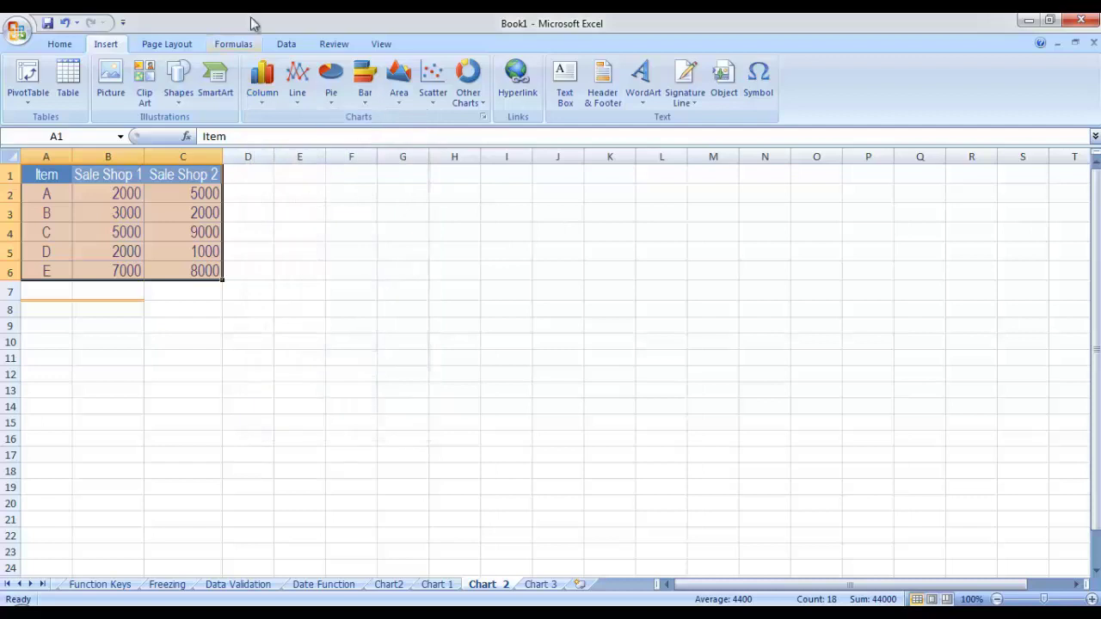
{"action": "left_click", "coordinate": [262, 87]}
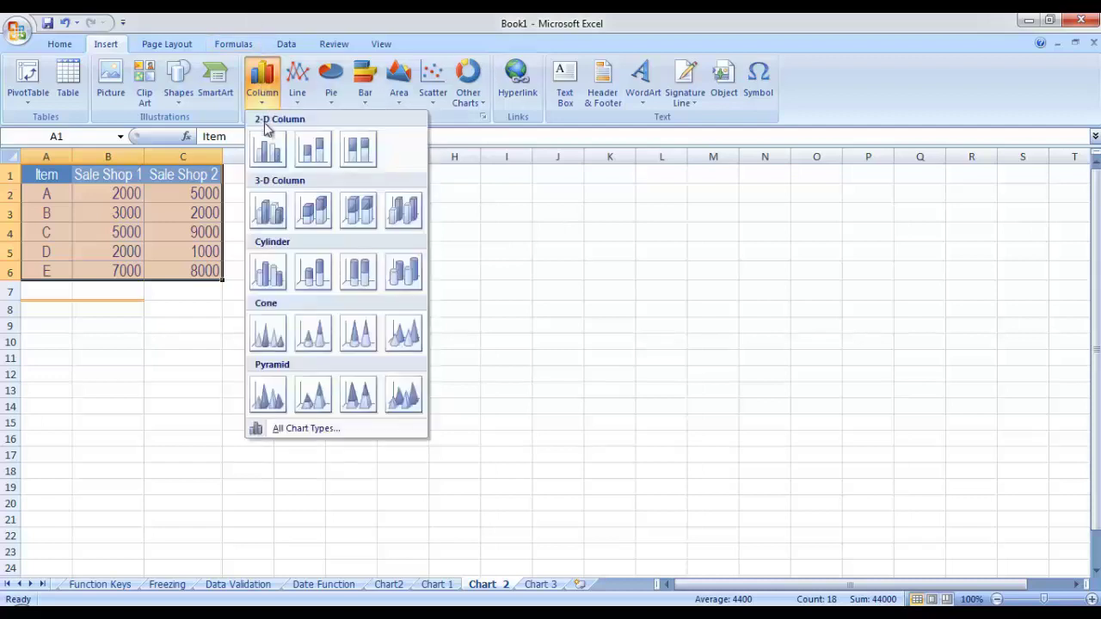
{"action": "left_click", "coordinate": [268, 209]}
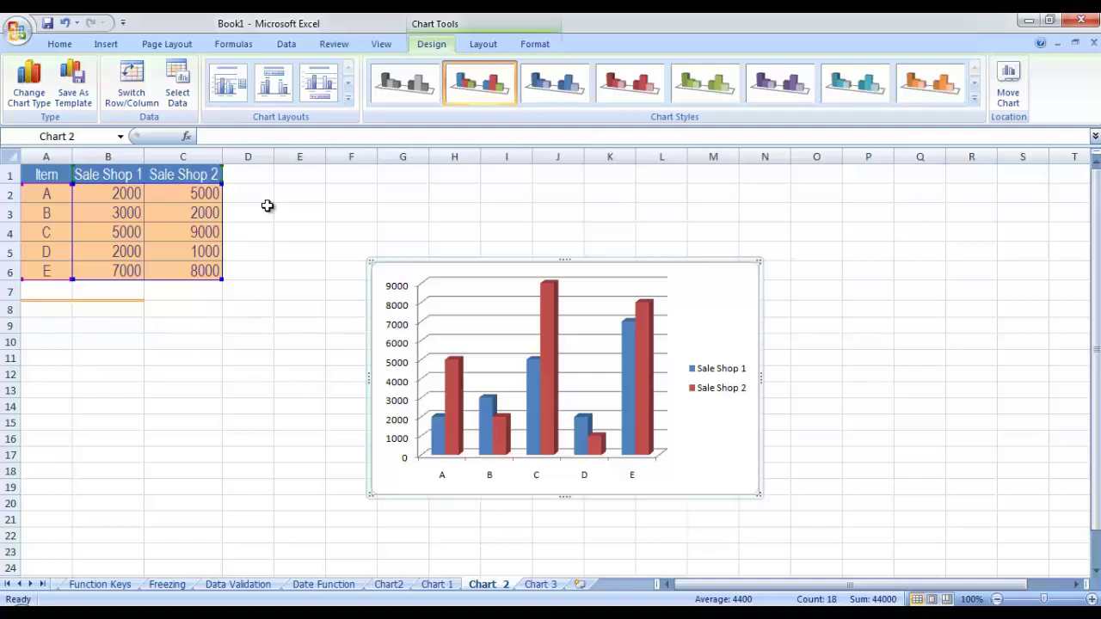
On the Chart 3 sheet, insert a 3-D clustered column chart from the Year and Sale data in A1:B6
{"action": "left_click", "coordinate": [545, 586]}
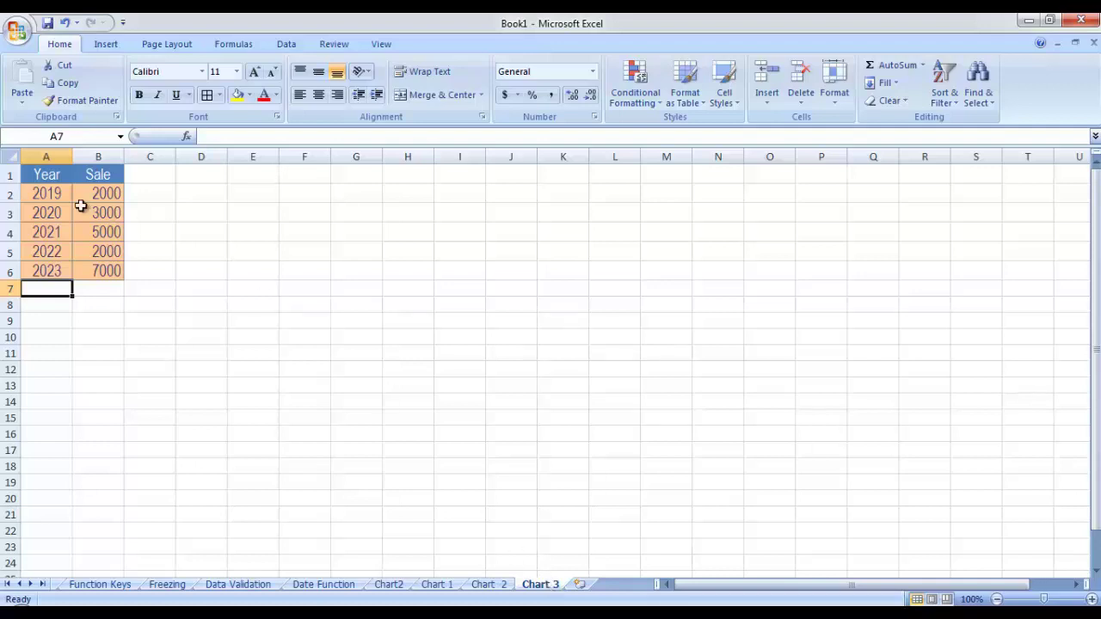
{"action": "left_click_drag", "start_coordinate": [27, 175], "coordinate": [108, 270]}
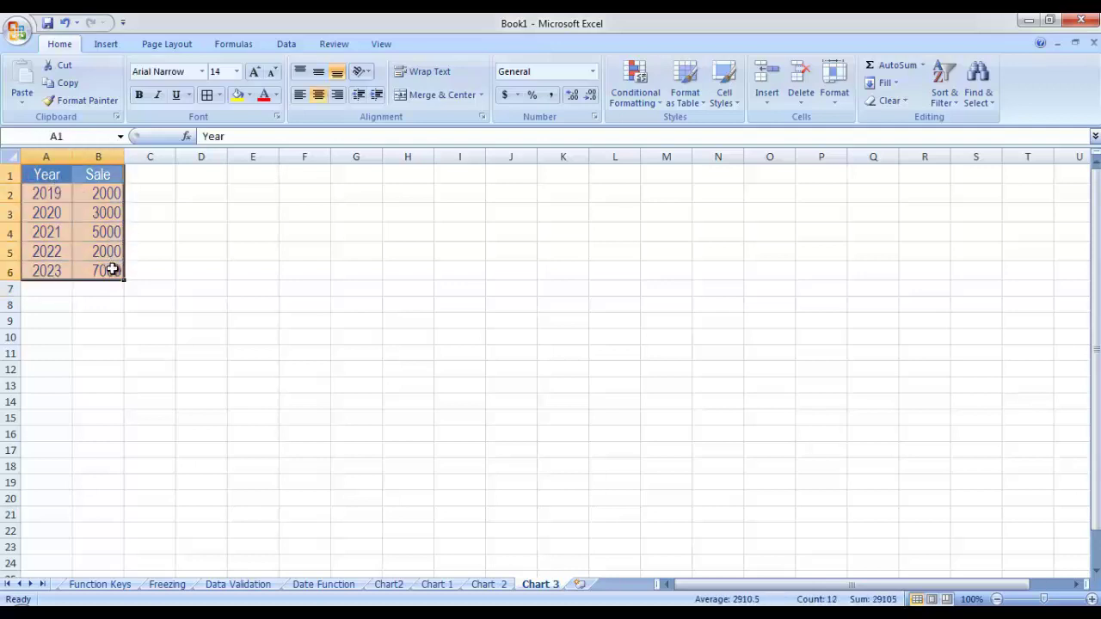
{"action": "left_click", "coordinate": [104, 44]}
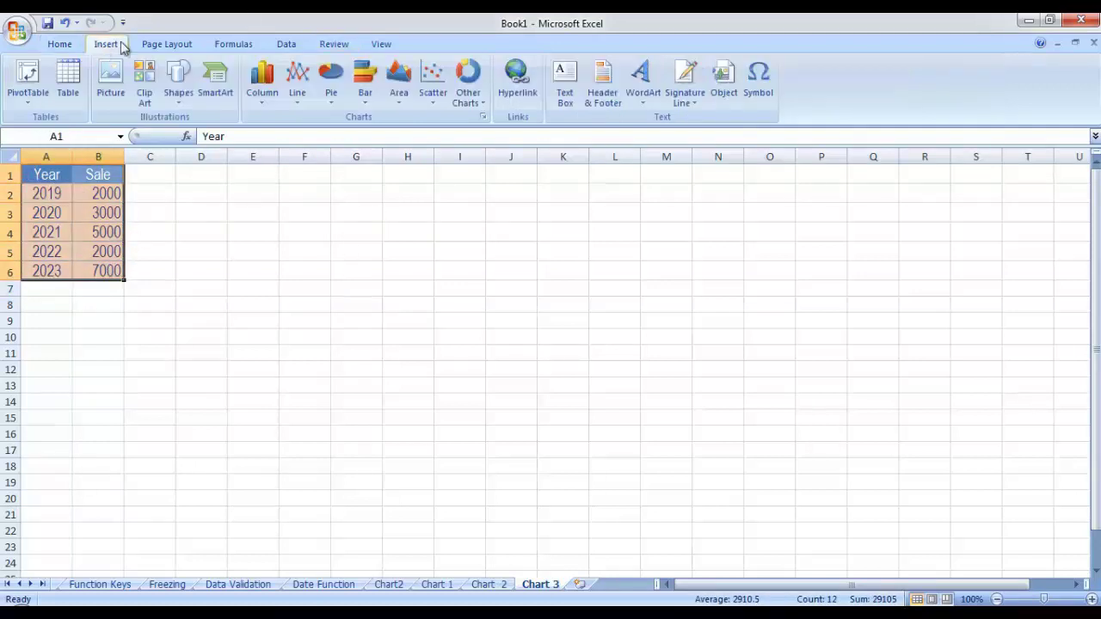
{"action": "left_click", "coordinate": [267, 105]}
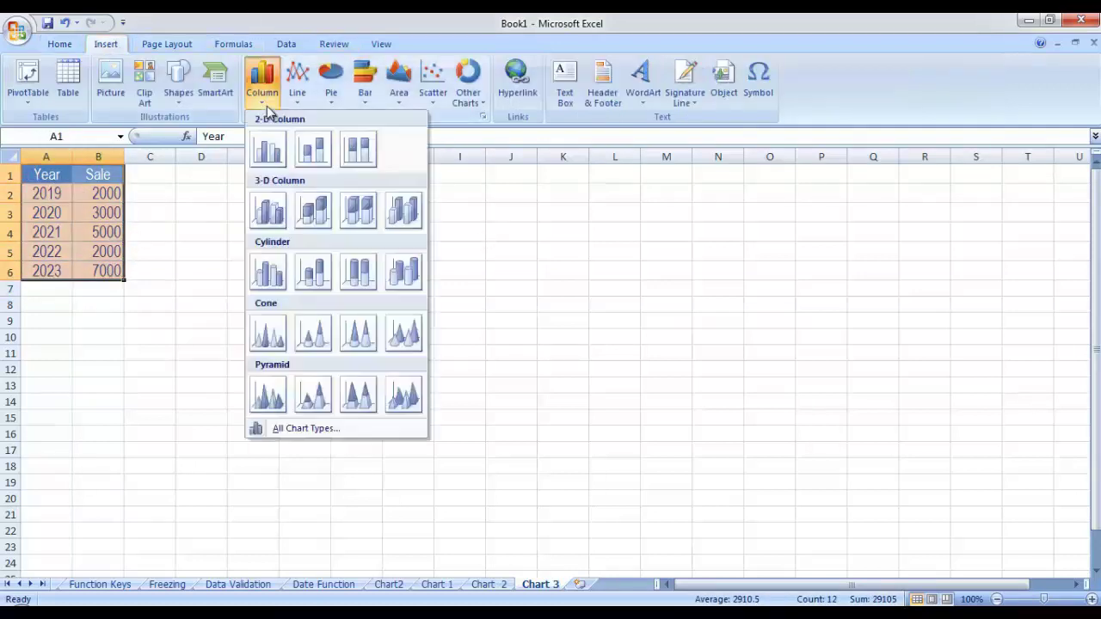
{"action": "left_click", "coordinate": [269, 209]}
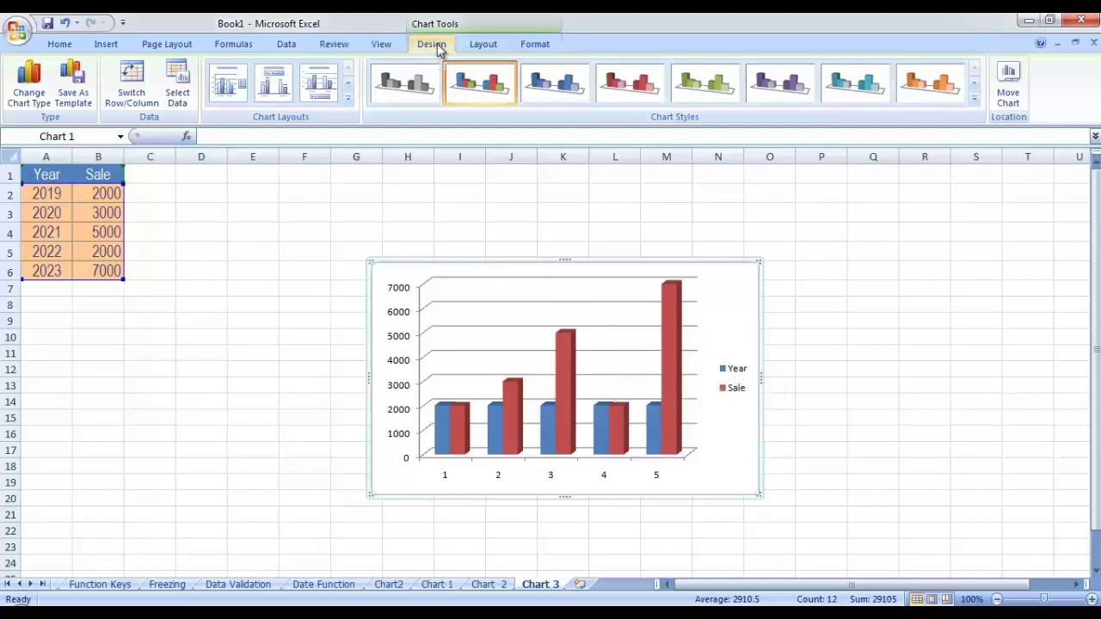
Remove the Year series from the column chart's data source, keeping only the Sale series
{"action": "left_click", "coordinate": [183, 92]}
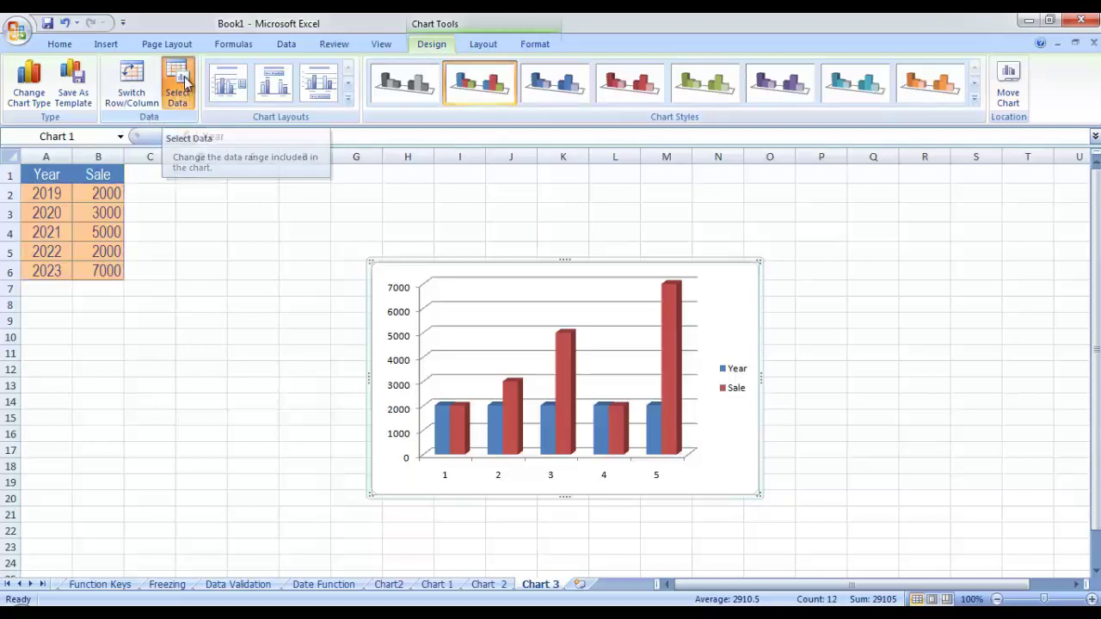
{"action": "left_click_drag", "start_coordinate": [893, 222], "coordinate": [236, 19]}
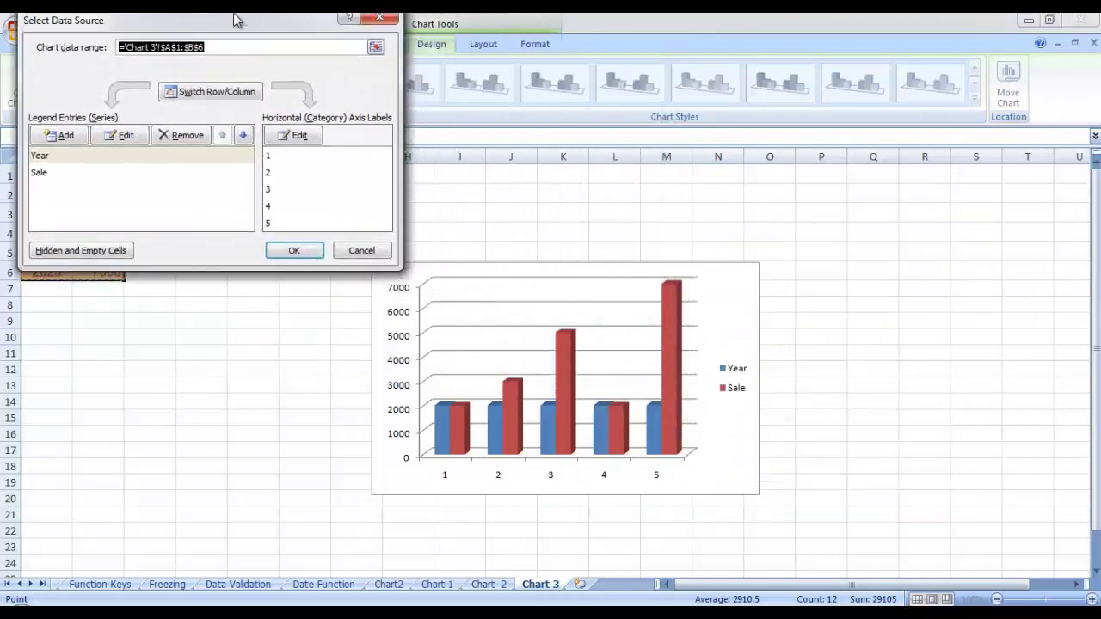
{"action": "left_click", "coordinate": [55, 160]}
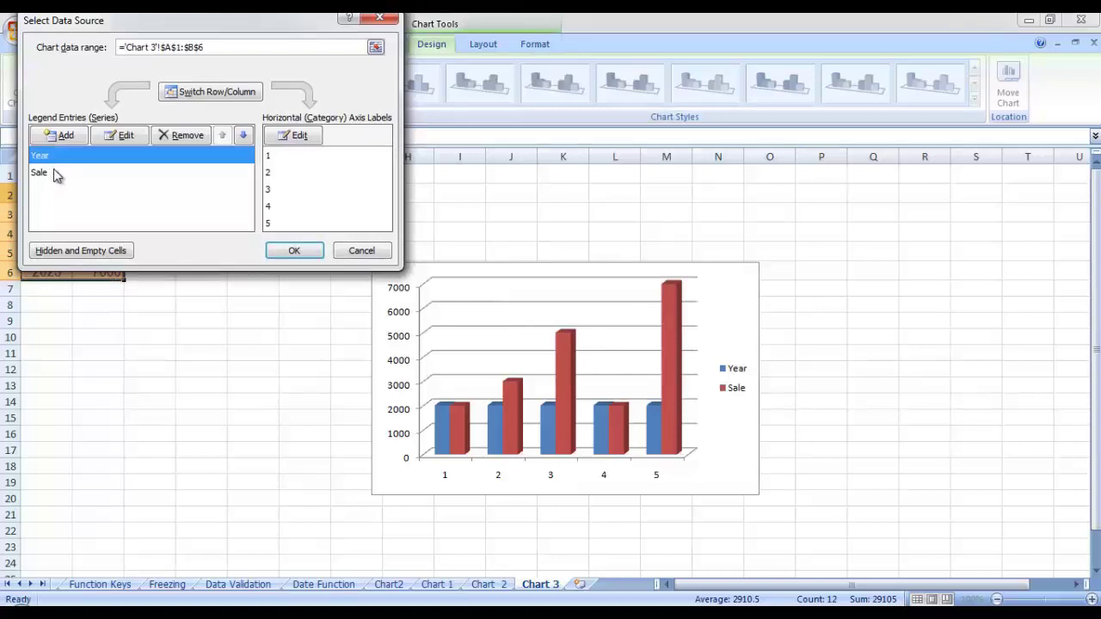
{"action": "left_click", "coordinate": [58, 172]}
{"action": "left_click", "coordinate": [62, 157]}
{"action": "left_click", "coordinate": [84, 172]}
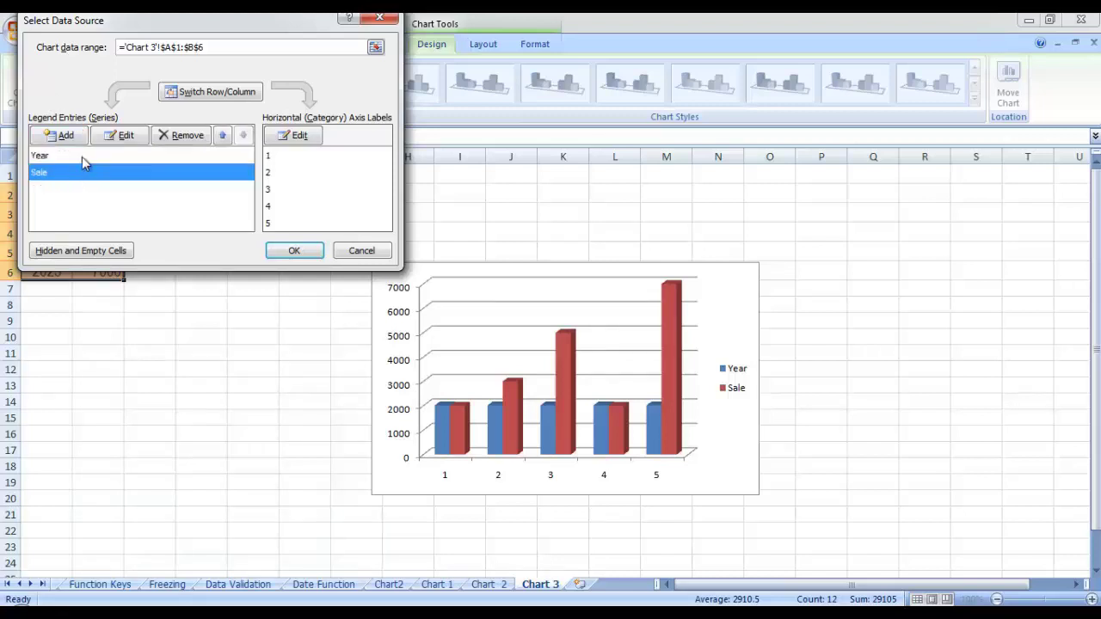
{"action": "left_click", "coordinate": [80, 156]}
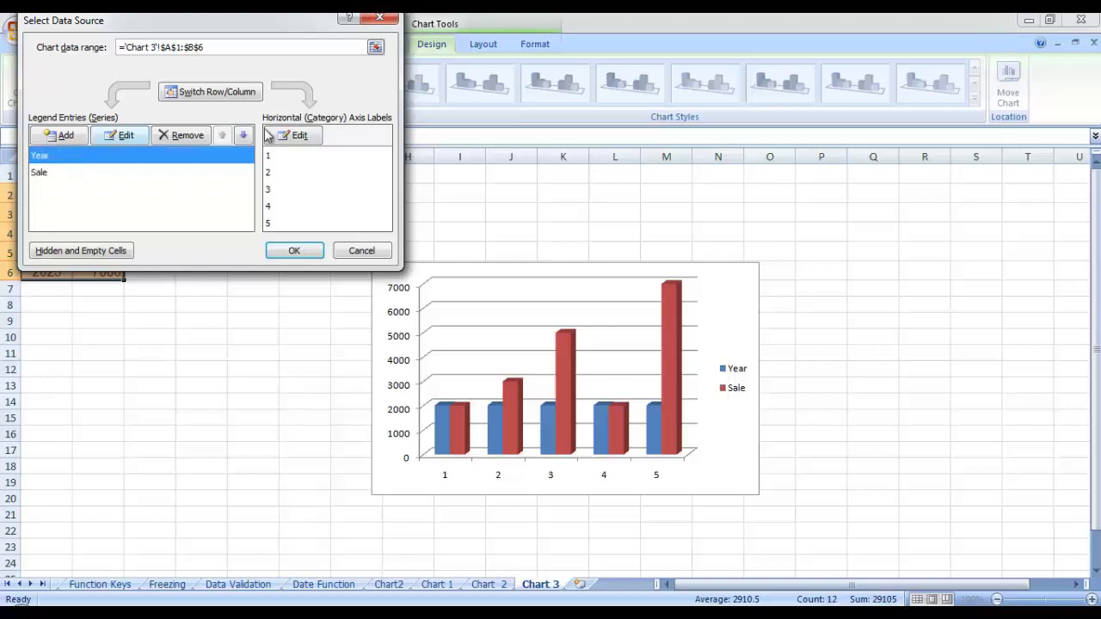
{"action": "left_click", "coordinate": [186, 136]}
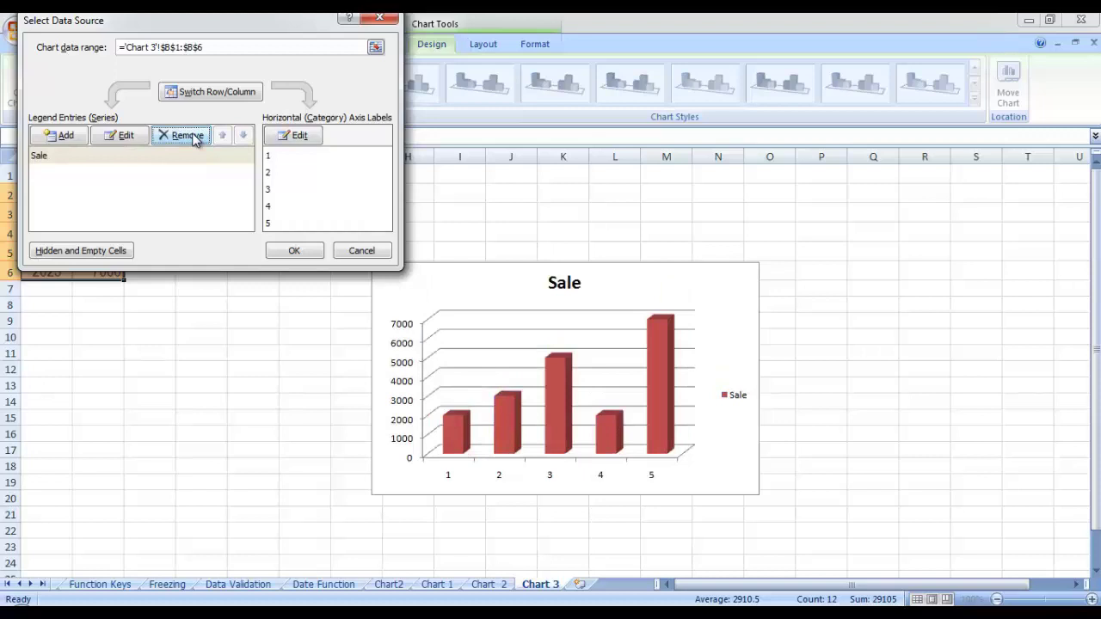
Set the column chart's horizontal axis labels to the years in A2:A6 of the Chart 3 sheet
{"action": "left_click", "coordinate": [300, 140]}
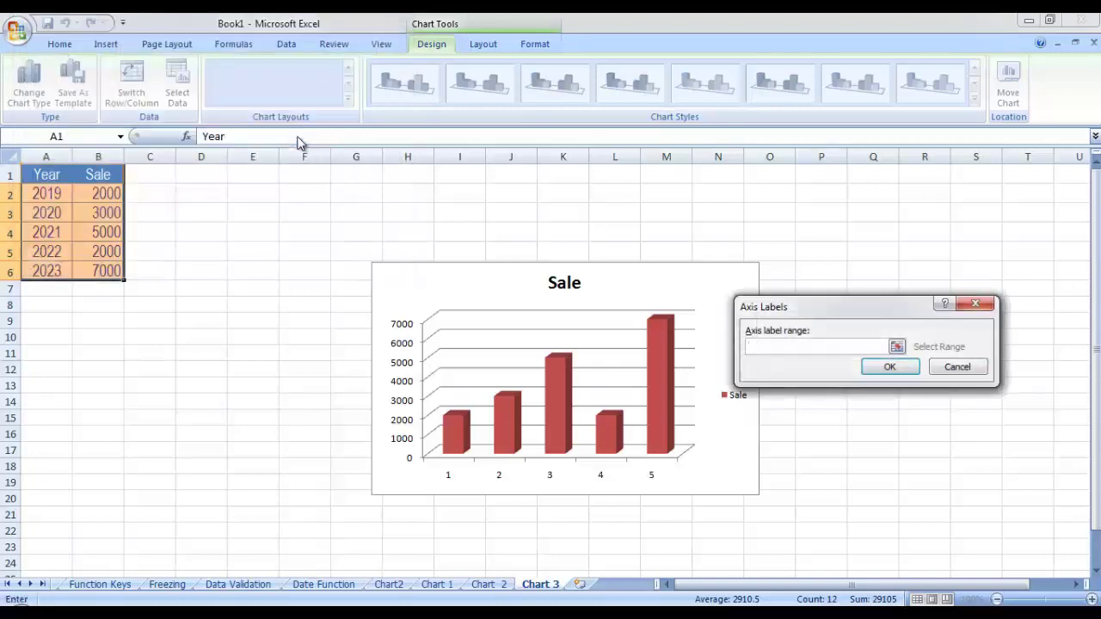
{"action": "left_click_drag", "start_coordinate": [50, 193], "coordinate": [50, 272]}
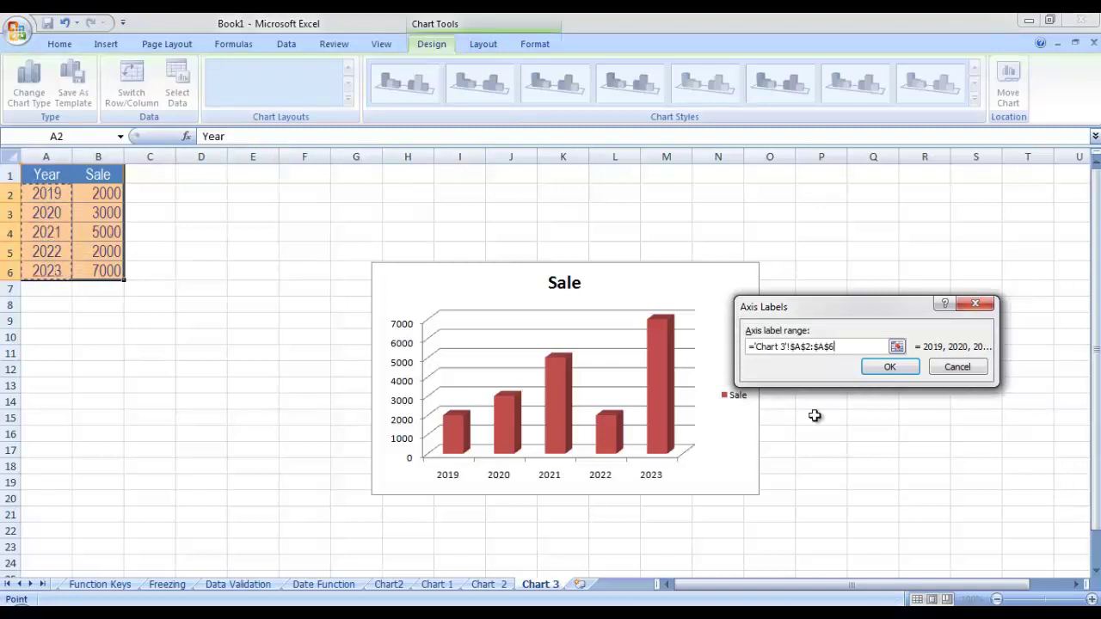
{"action": "left_click", "coordinate": [886, 366]}
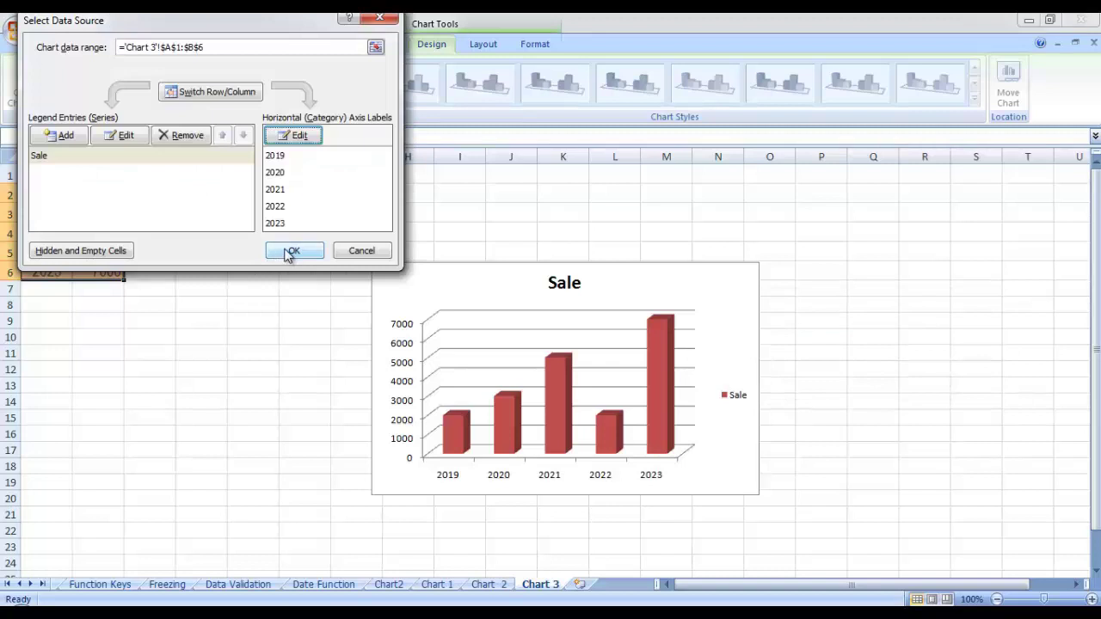
{"action": "left_click", "coordinate": [290, 251]}
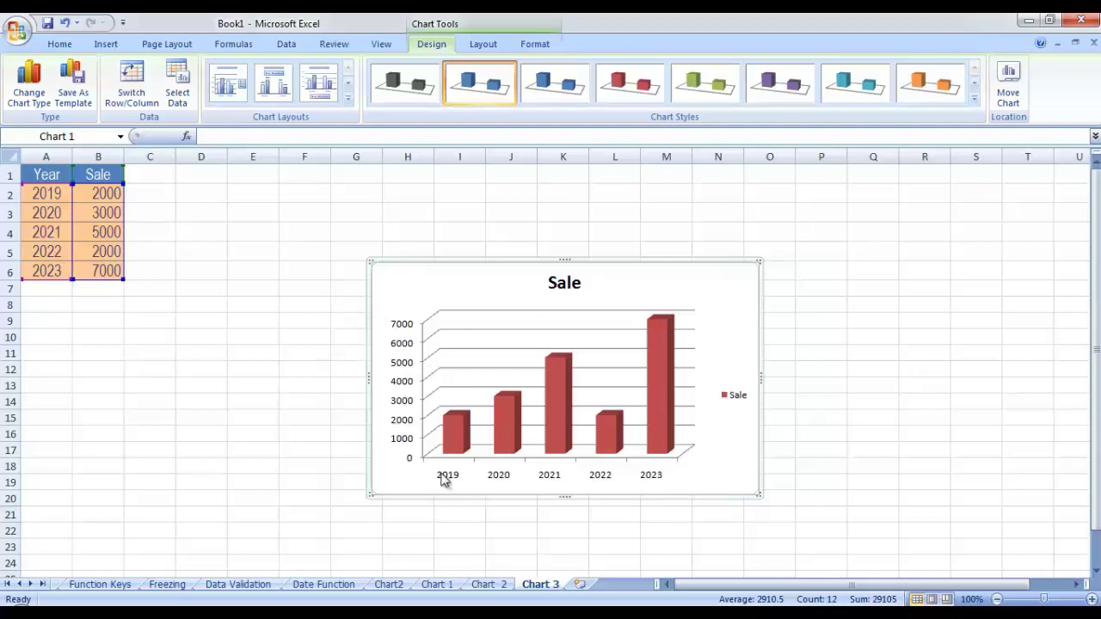
On the Chart 1 sheet, move the column chart aside and insert a basic 2-D line chart from A1:B6
{"action": "left_click", "coordinate": [396, 586]}
{"action": "left_click", "coordinate": [436, 585]}
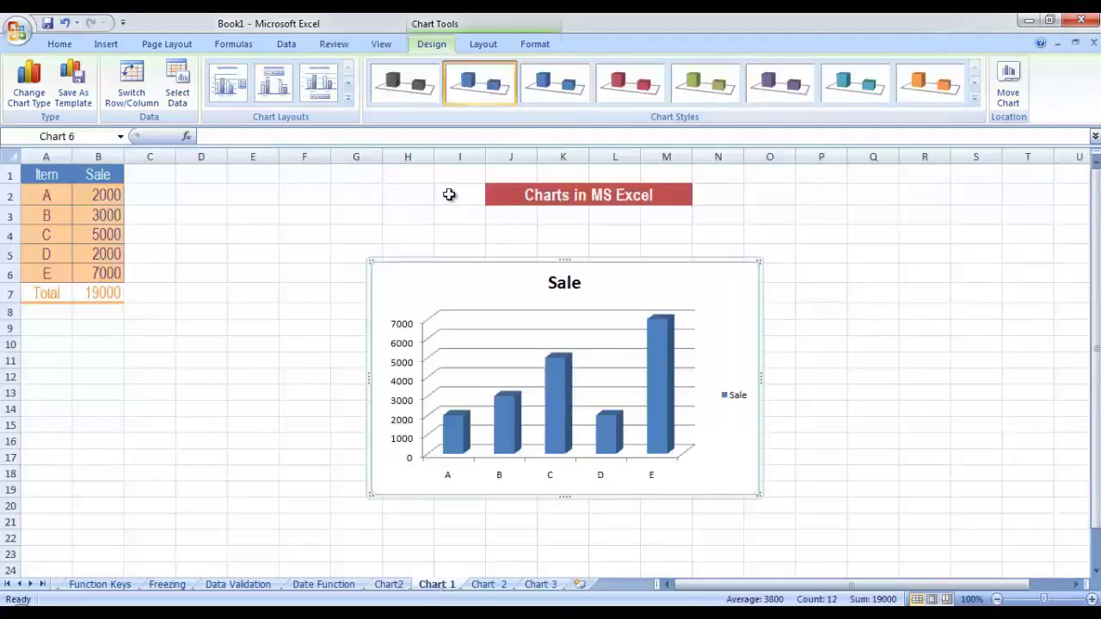
{"action": "left_click_drag", "start_coordinate": [439, 276], "coordinate": [739, 267]}
{"action": "left_click_drag", "start_coordinate": [41, 175], "coordinate": [112, 266]}
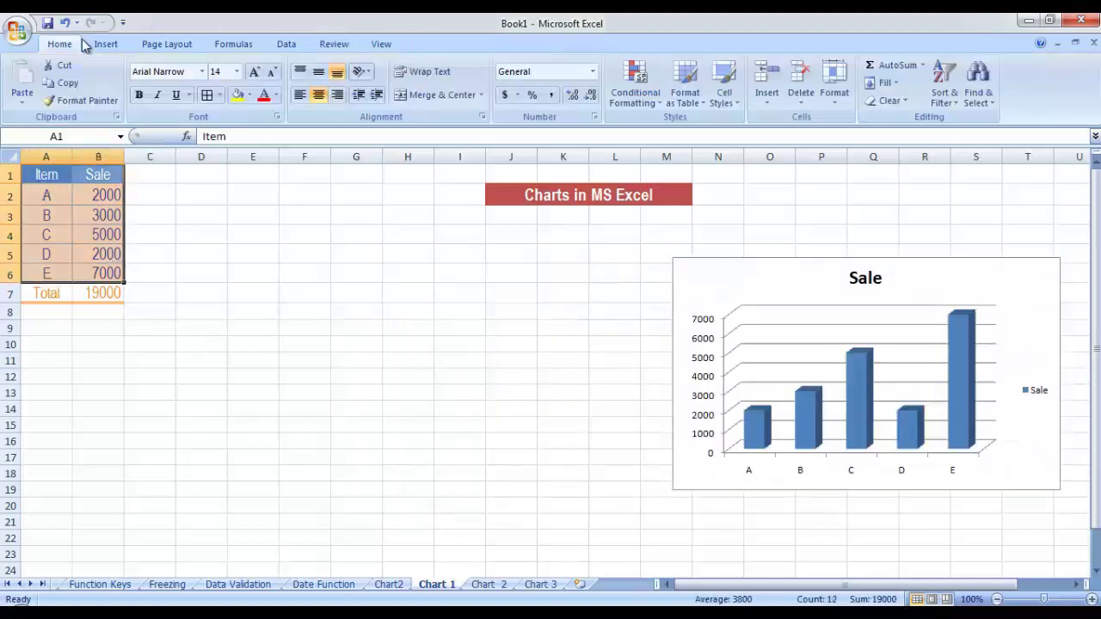
{"action": "left_click", "coordinate": [110, 46]}
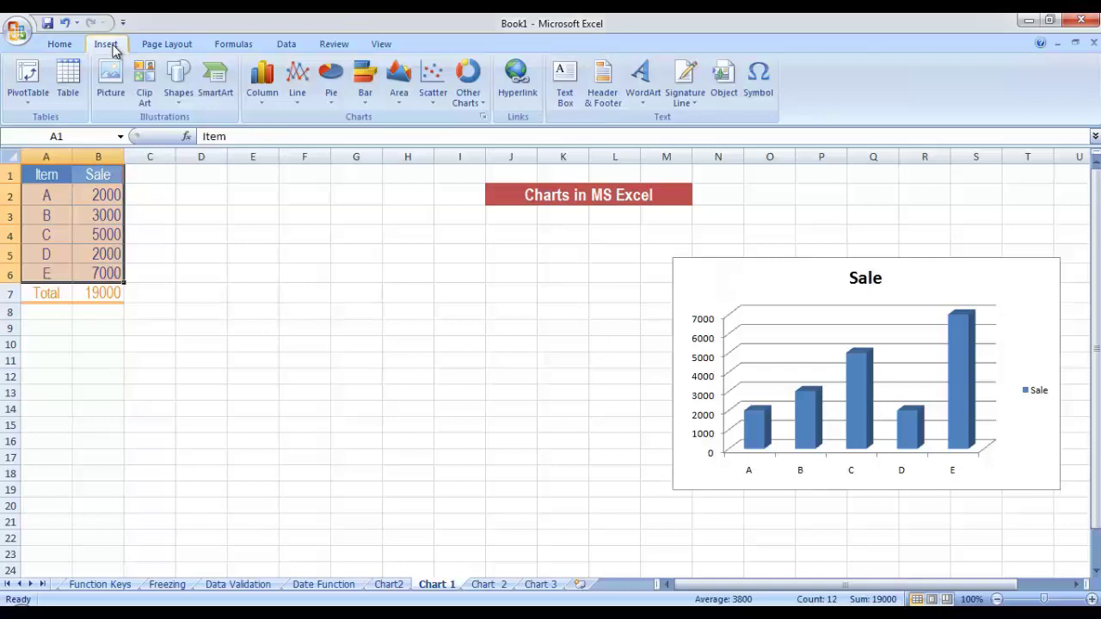
{"action": "left_click", "coordinate": [298, 93]}
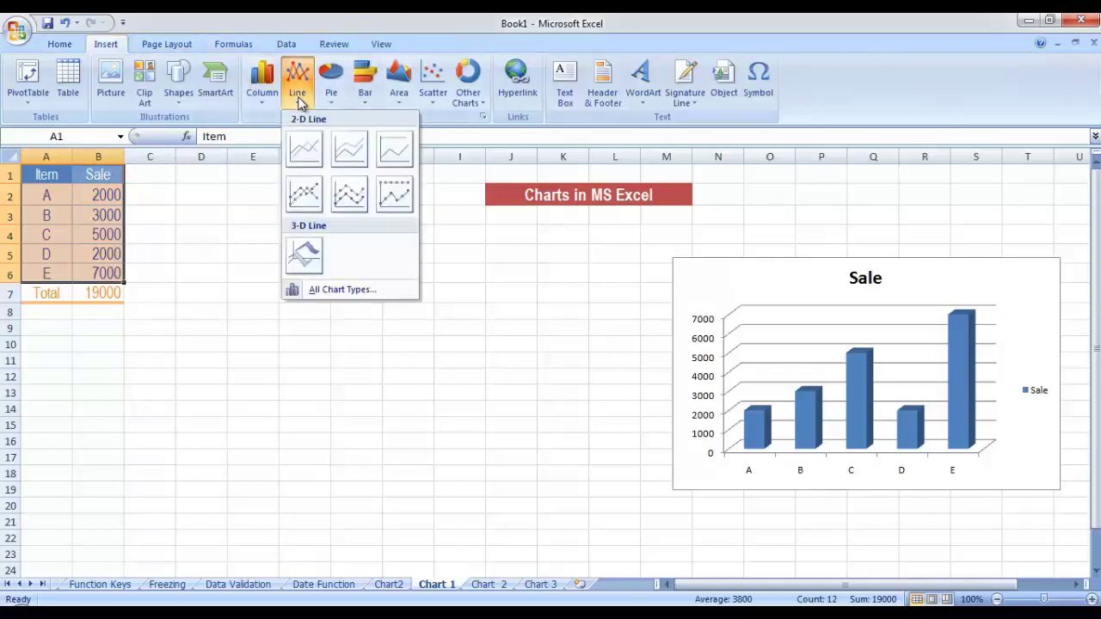
{"action": "left_click", "coordinate": [305, 153]}
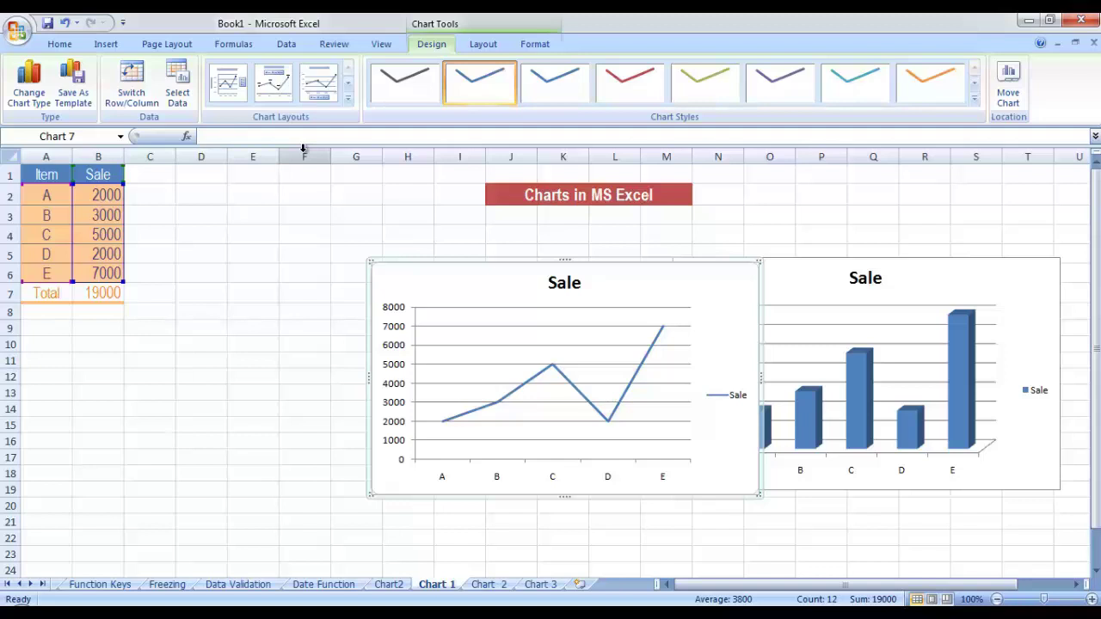
Try the line chart layouts with a vertical axis title, with data labels, and with only the last point labelled
{"action": "left_click", "coordinate": [347, 98]}
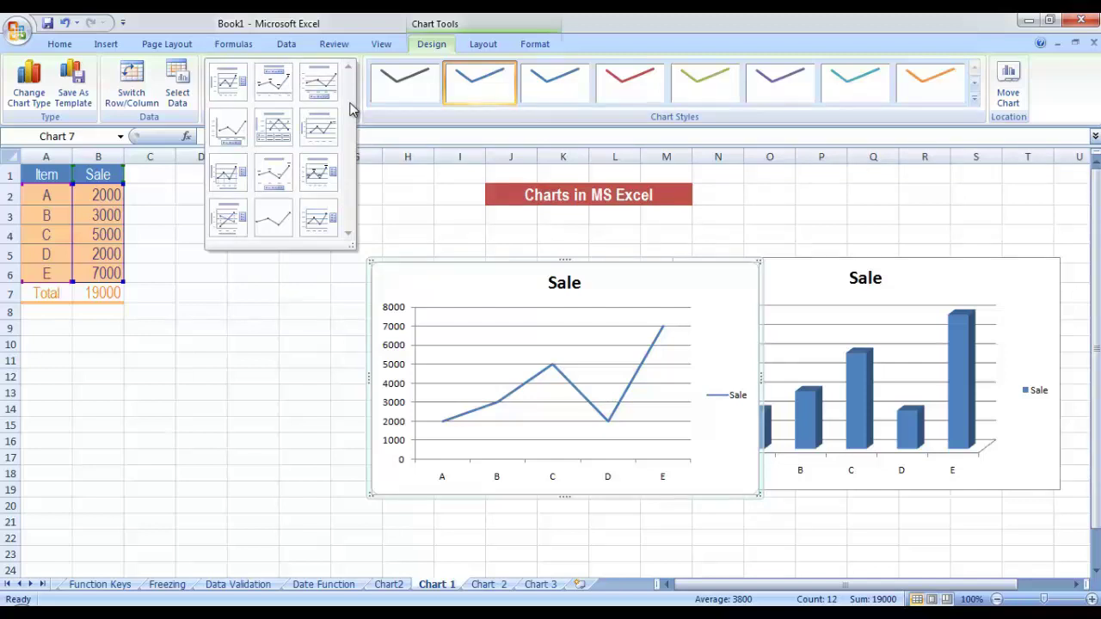
{"action": "left_click", "coordinate": [234, 87]}
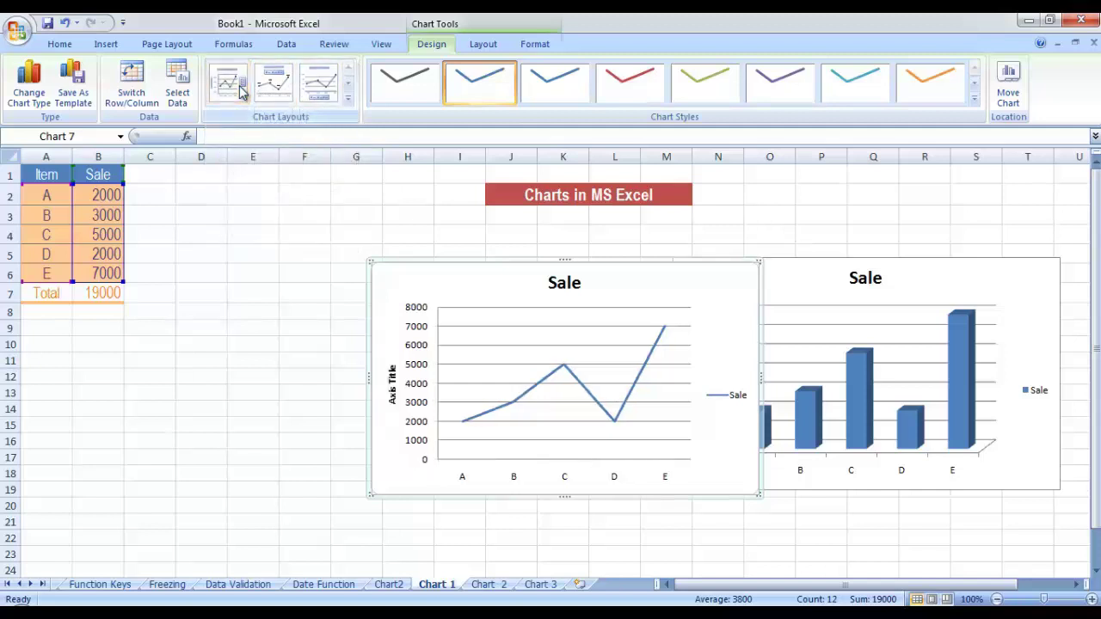
{"action": "left_click", "coordinate": [346, 100]}
{"action": "left_click", "coordinate": [277, 83]}
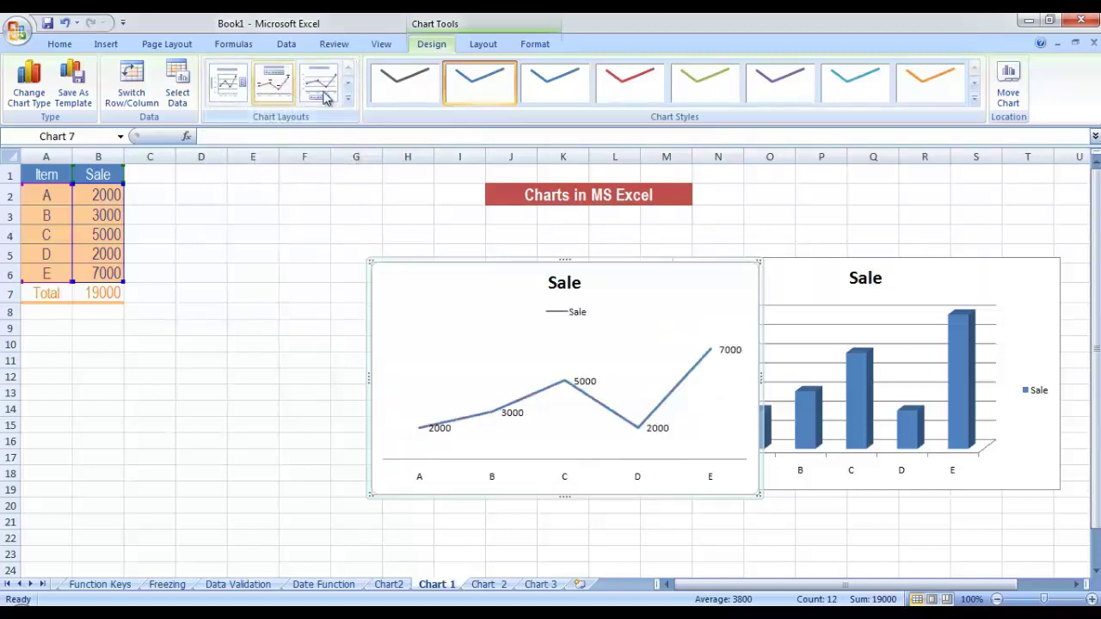
{"action": "left_click", "coordinate": [348, 101]}
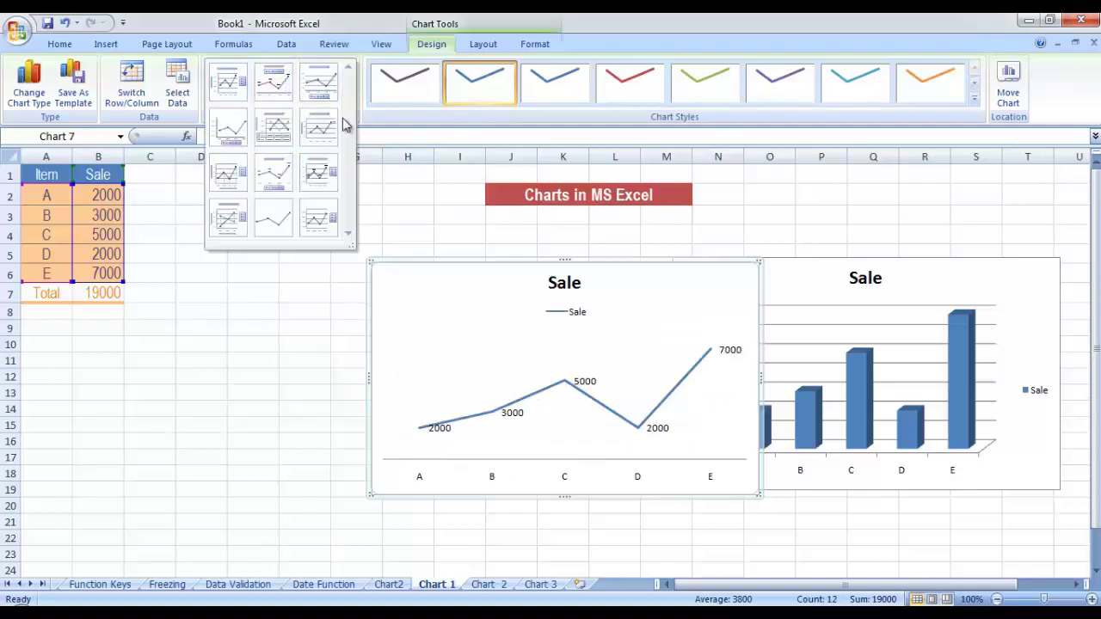
{"action": "left_click", "coordinate": [336, 134]}
Apply the chart layout with a data table to the line chart and move the chart clear of the column chart
{"action": "left_click", "coordinate": [347, 102]}
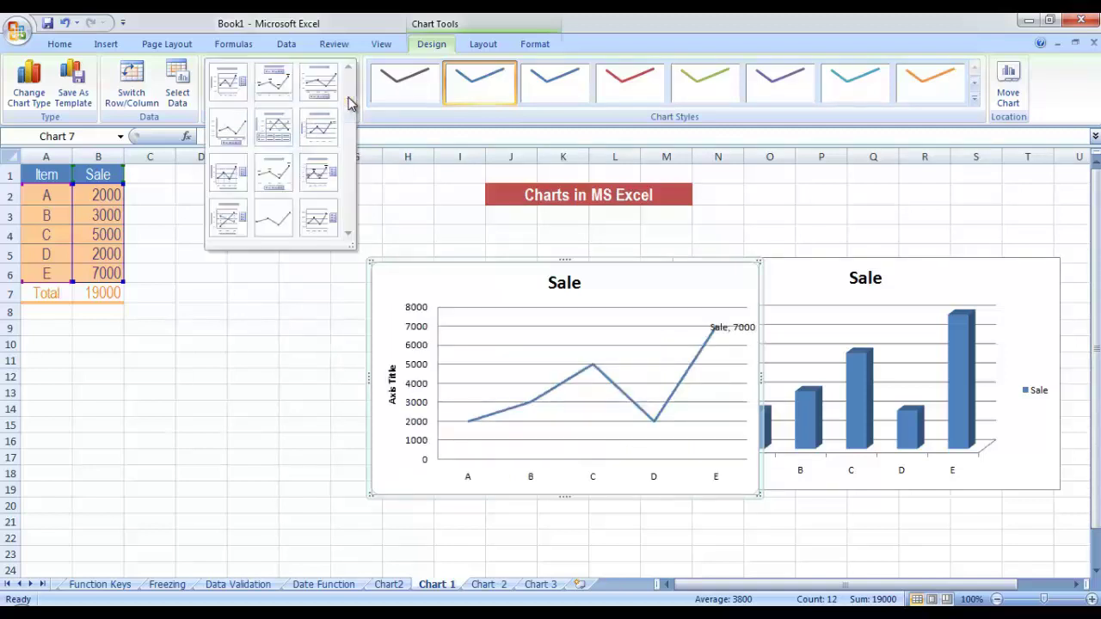
{"action": "left_click", "coordinate": [274, 127]}
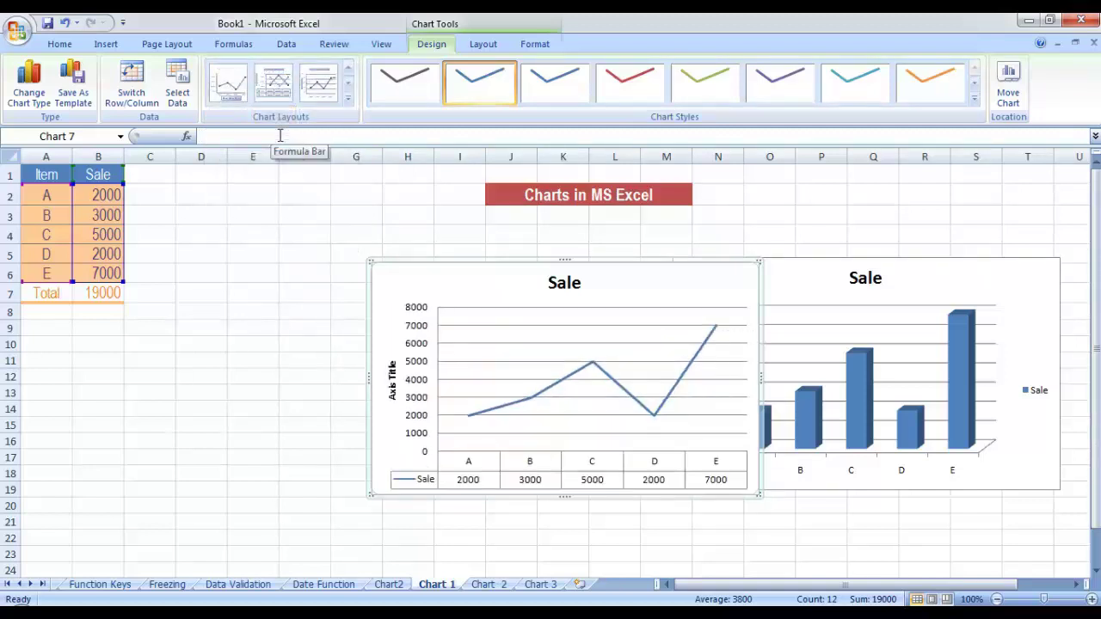
{"action": "left_click_drag", "start_coordinate": [471, 290], "coordinate": [337, 293]}
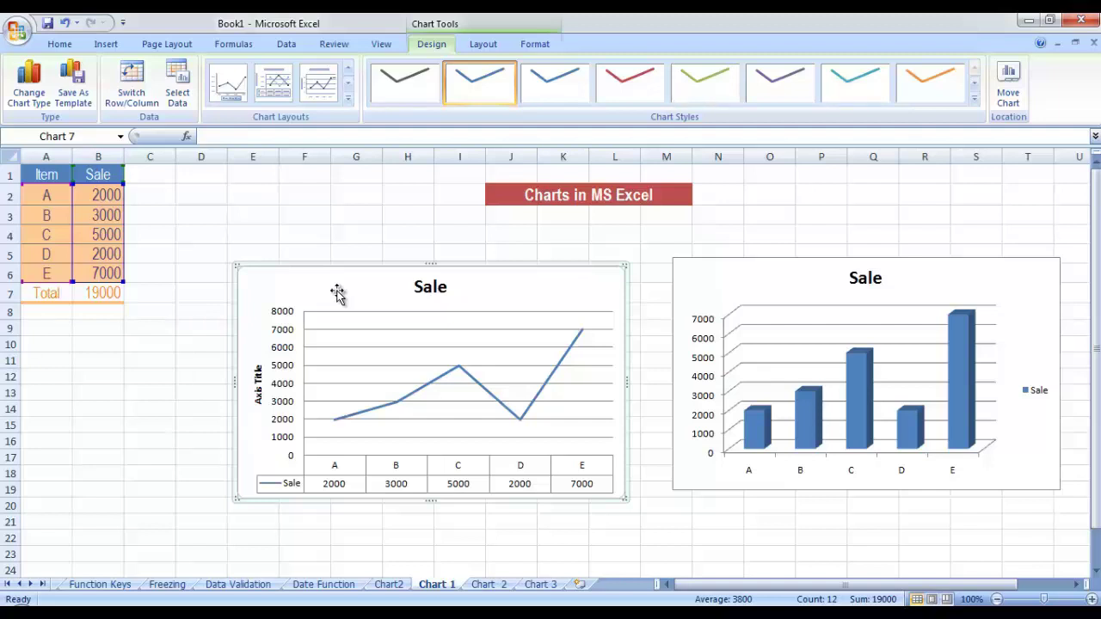
{"action": "left_click", "coordinate": [349, 98]}
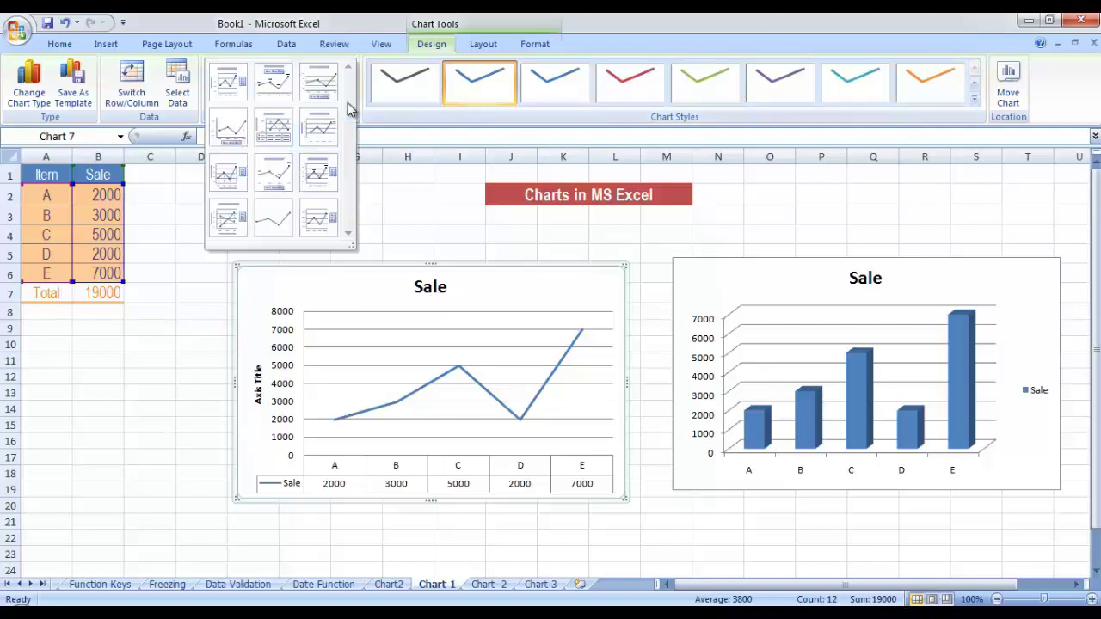
{"action": "left_click", "coordinate": [376, 148]}
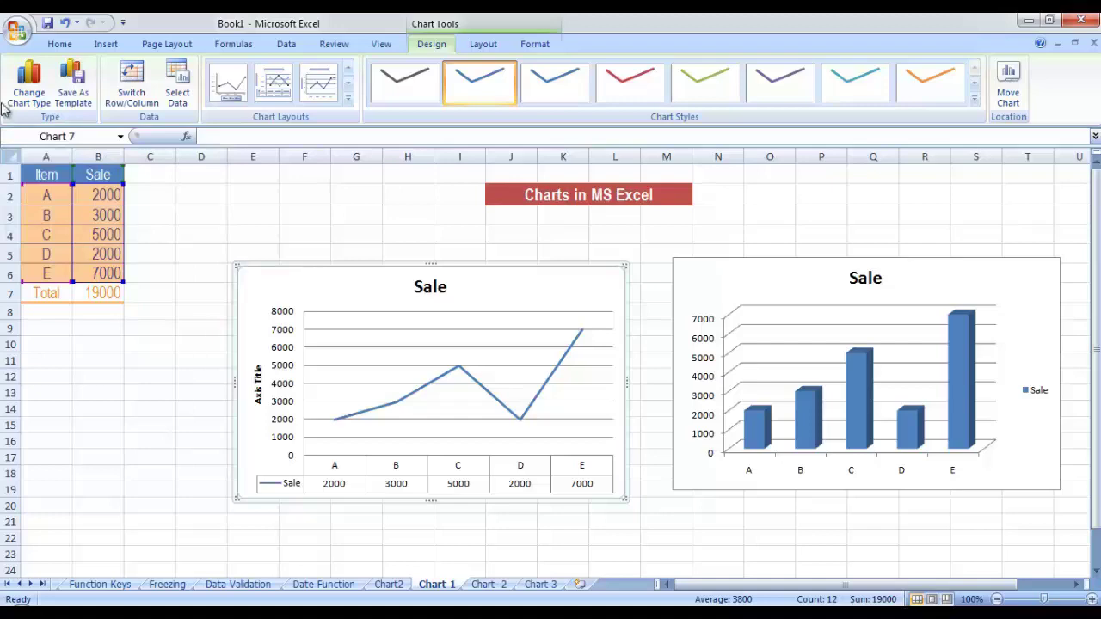
Change the line chart's type to a 2-D clustered bar chart
{"action": "left_click", "coordinate": [31, 95]}
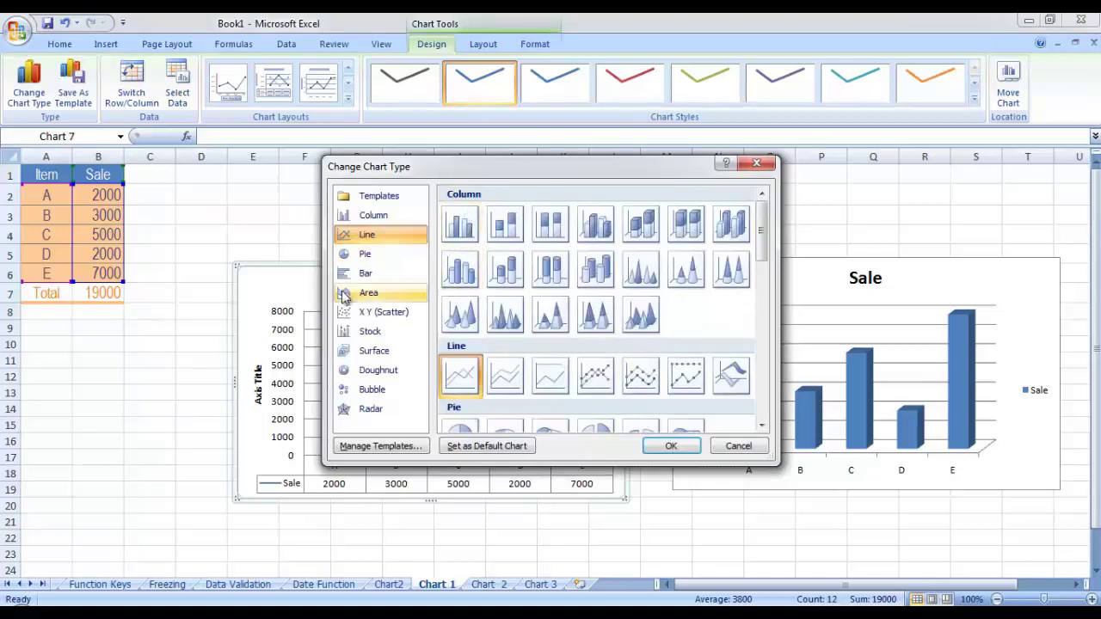
{"action": "left_click", "coordinate": [366, 273]}
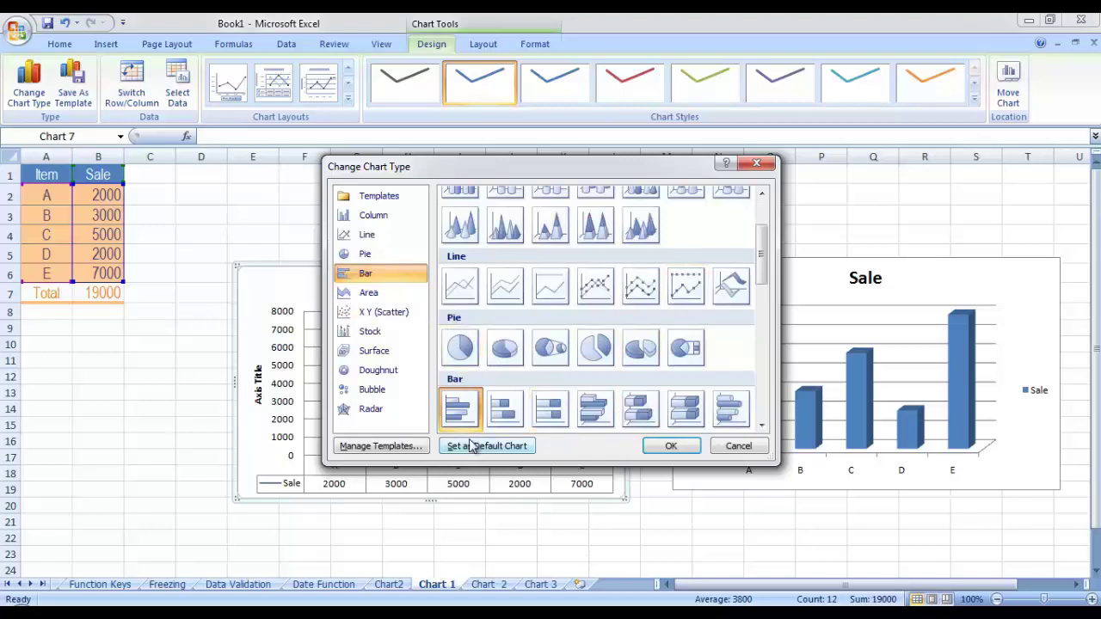
{"action": "left_click", "coordinate": [688, 447]}
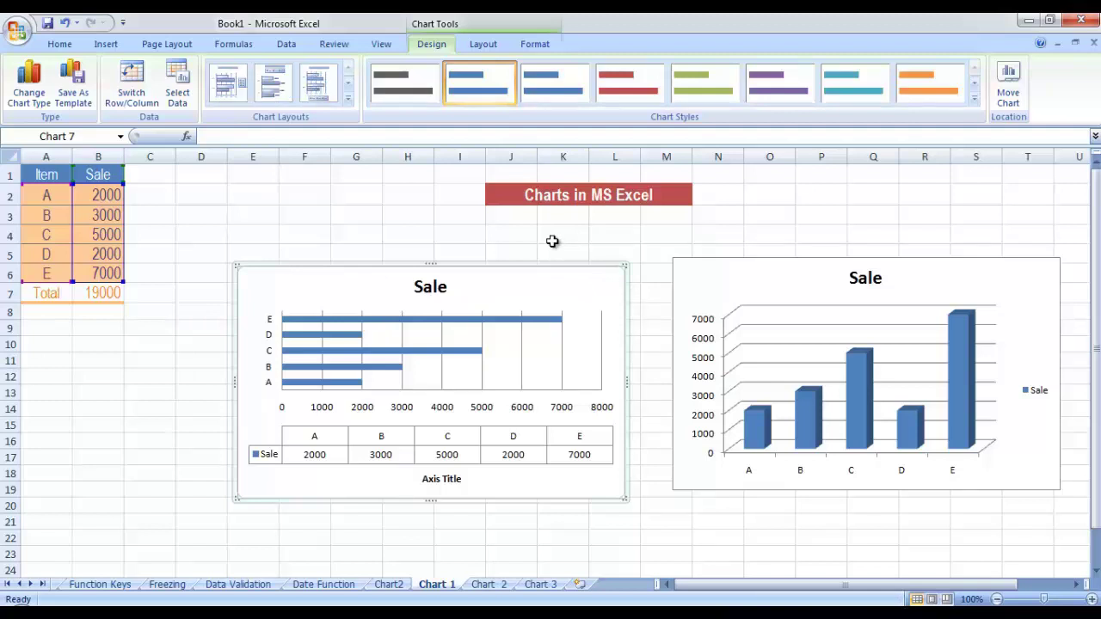
{"action": "left_click", "coordinate": [438, 291]}
{"action": "left_click", "coordinate": [442, 479]}
{"action": "left_click", "coordinate": [260, 355]}
{"action": "left_click", "coordinate": [540, 43]}
{"action": "left_click", "coordinate": [480, 45]}
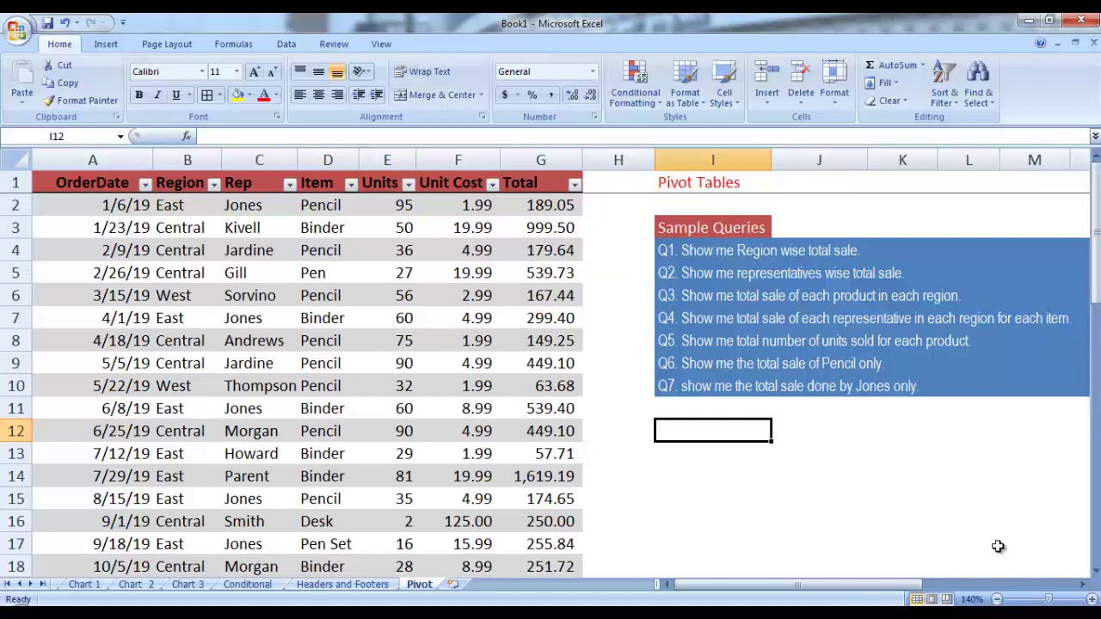
On the Pivot sheet, create a PivotTable on a new worksheet from the whole order table, Table1
{"action": "left_click_drag", "start_coordinate": [89, 183], "coordinate": [558, 521]}
{"action": "left_click_drag", "start_coordinate": [1095, 469], "coordinate": [1095, 259]}
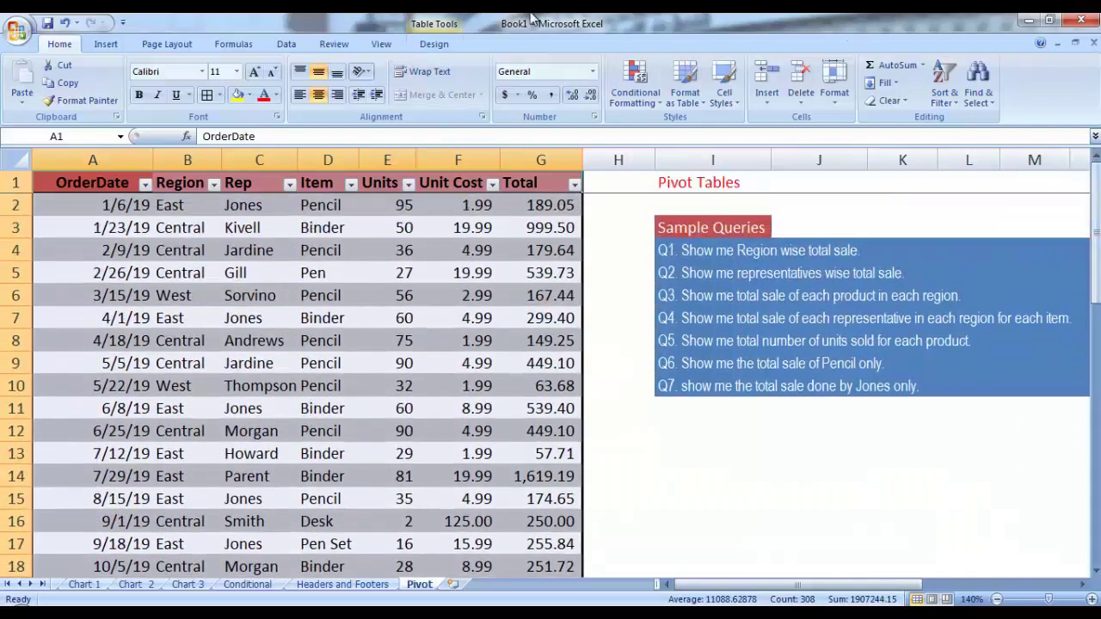
{"action": "left_click", "coordinate": [112, 48]}
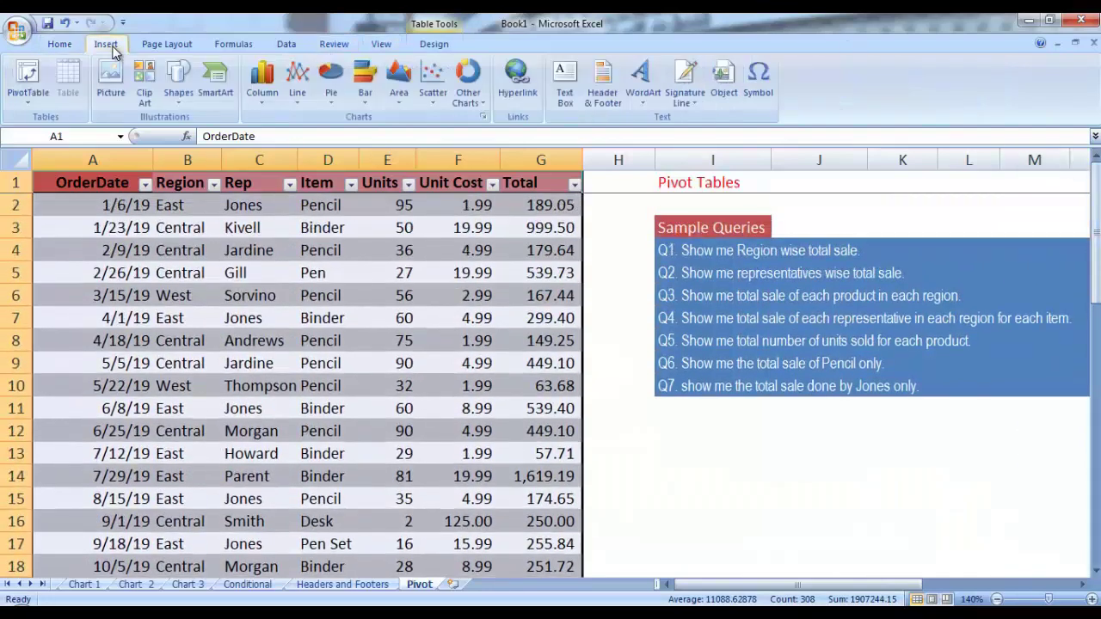
{"action": "left_click", "coordinate": [30, 98]}
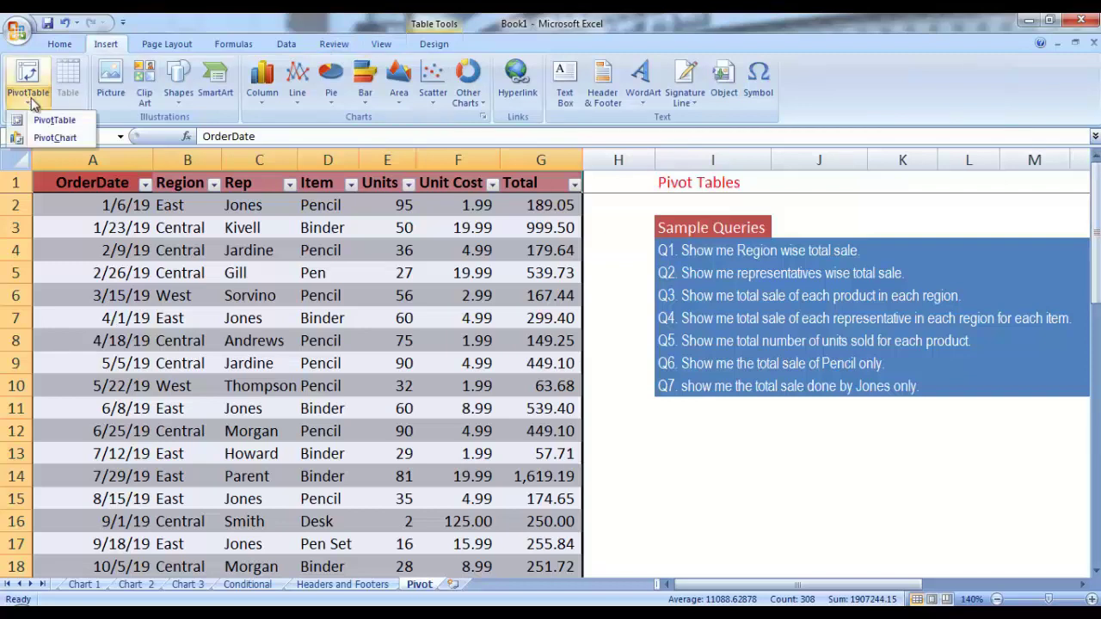
{"action": "left_click", "coordinate": [51, 120]}
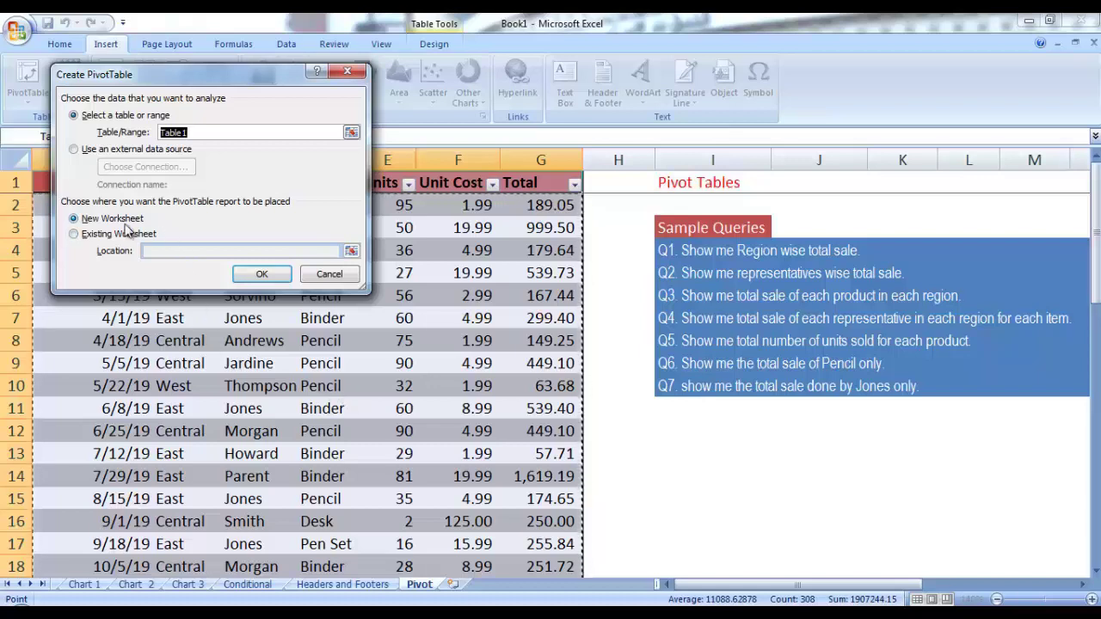
{"action": "left_click", "coordinate": [266, 277]}
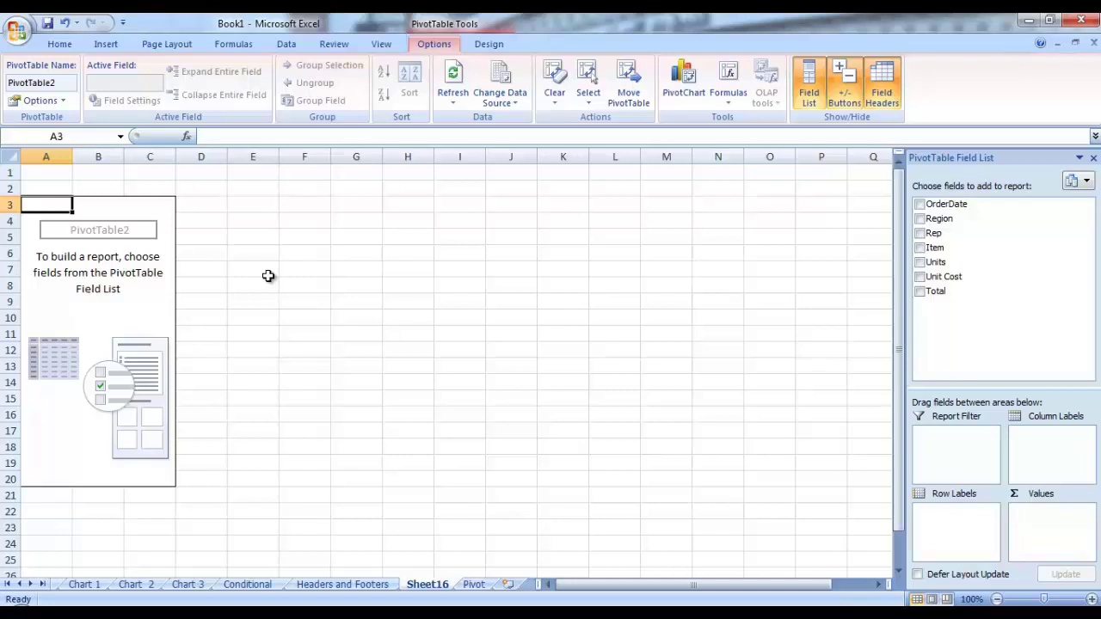
Check the queries on the Pivot sheet and add the Region field to the PivotTable's row labels on Sheet16
{"action": "left_click", "coordinate": [475, 586]}
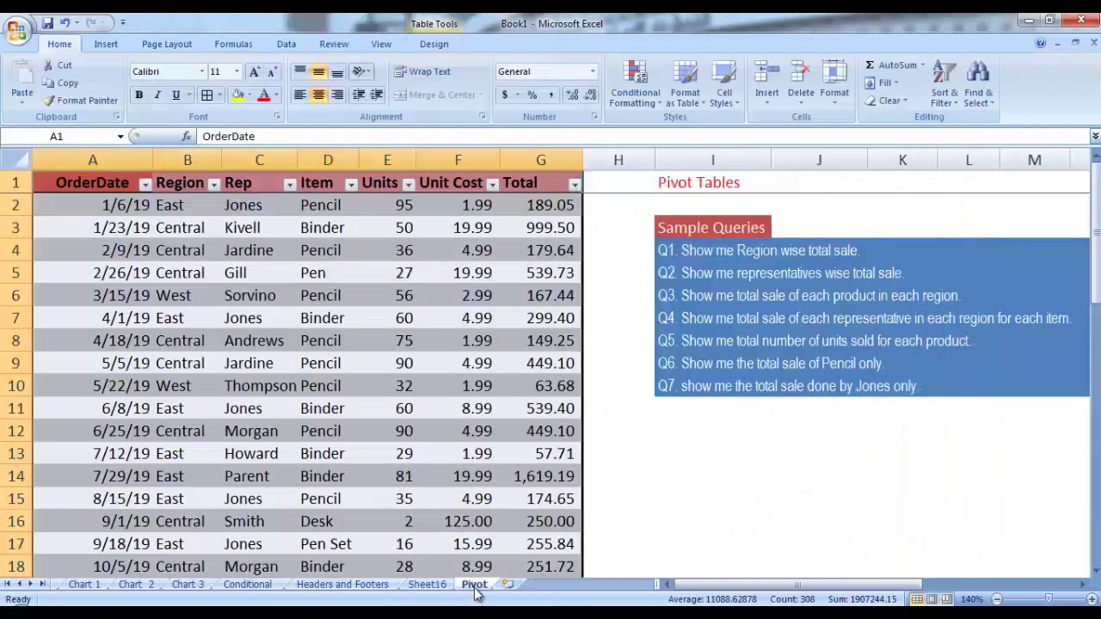
{"action": "left_click", "coordinate": [427, 585]}
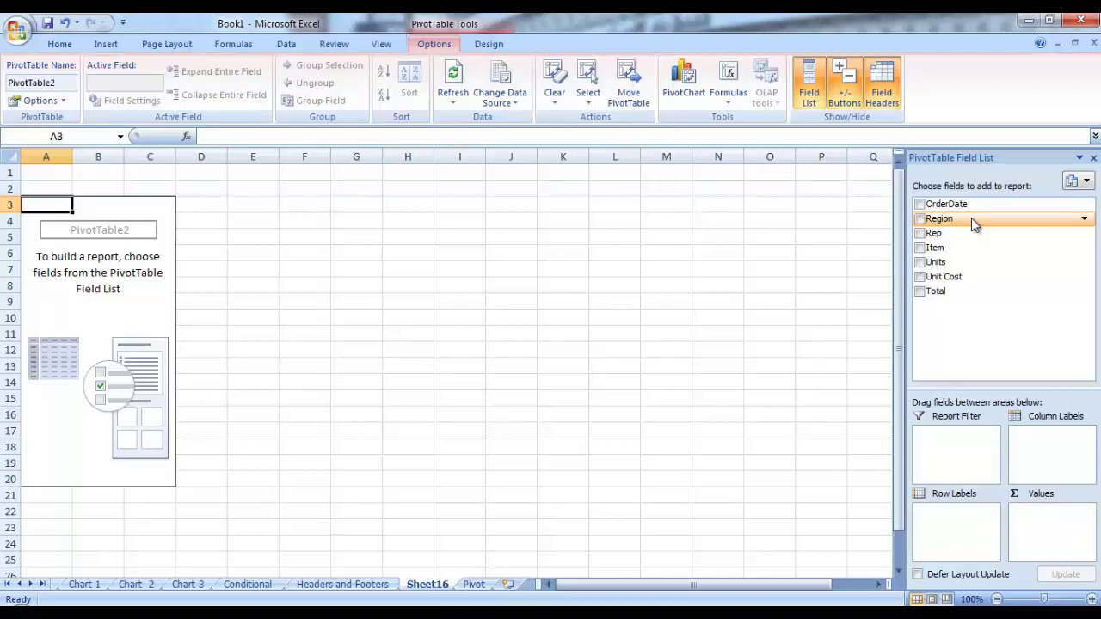
{"action": "left_click_drag", "start_coordinate": [971, 218], "coordinate": [962, 527]}
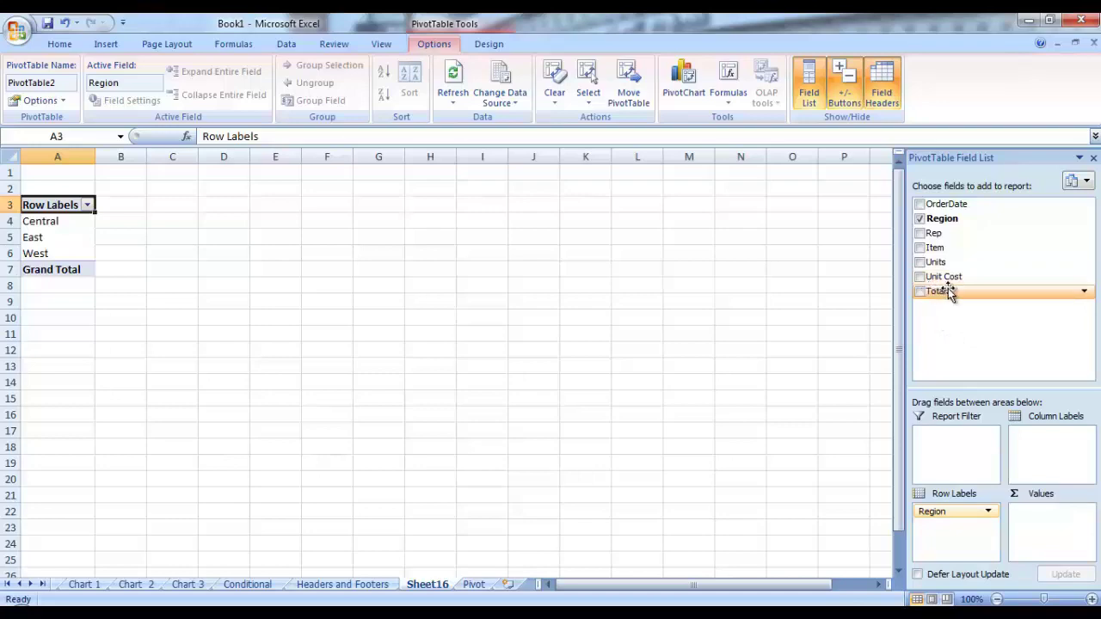
Check the Total column in the source data, add the Total field to the PivotTable's values, and return to the Pivot sheet
{"action": "left_click", "coordinate": [486, 585]}
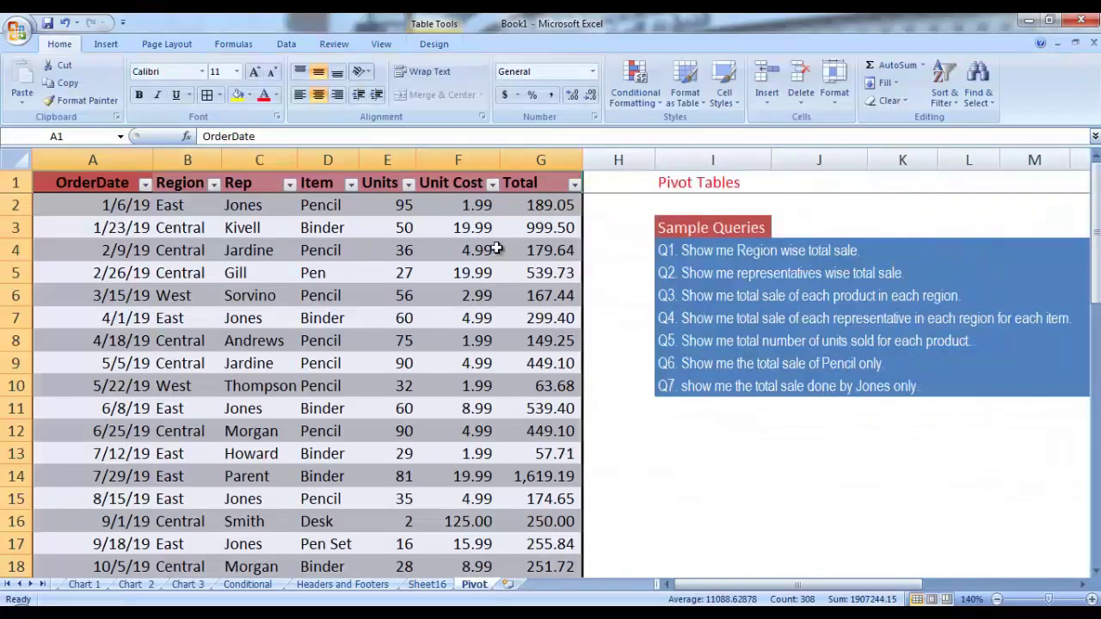
{"action": "left_click", "coordinate": [534, 182]}
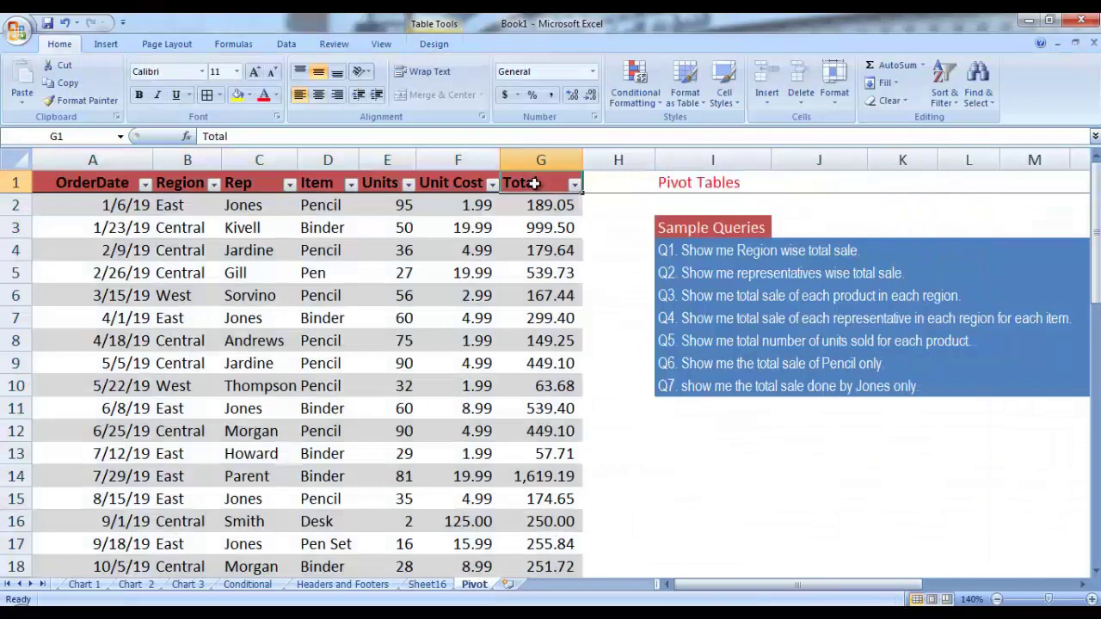
{"action": "left_click", "coordinate": [447, 583]}
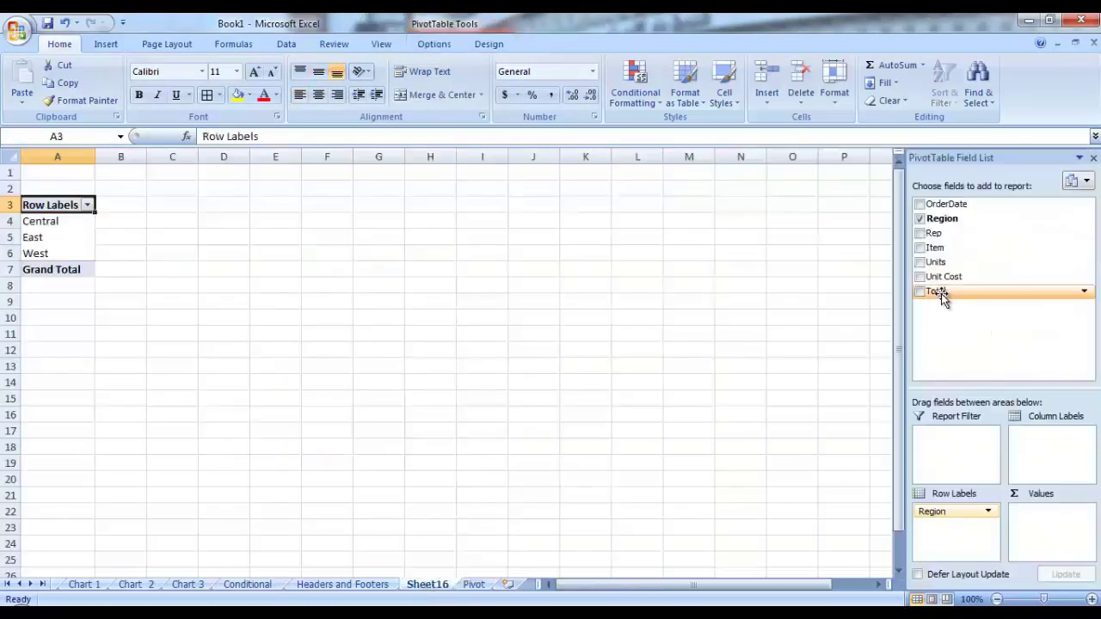
{"action": "left_click_drag", "start_coordinate": [943, 294], "coordinate": [1028, 524]}
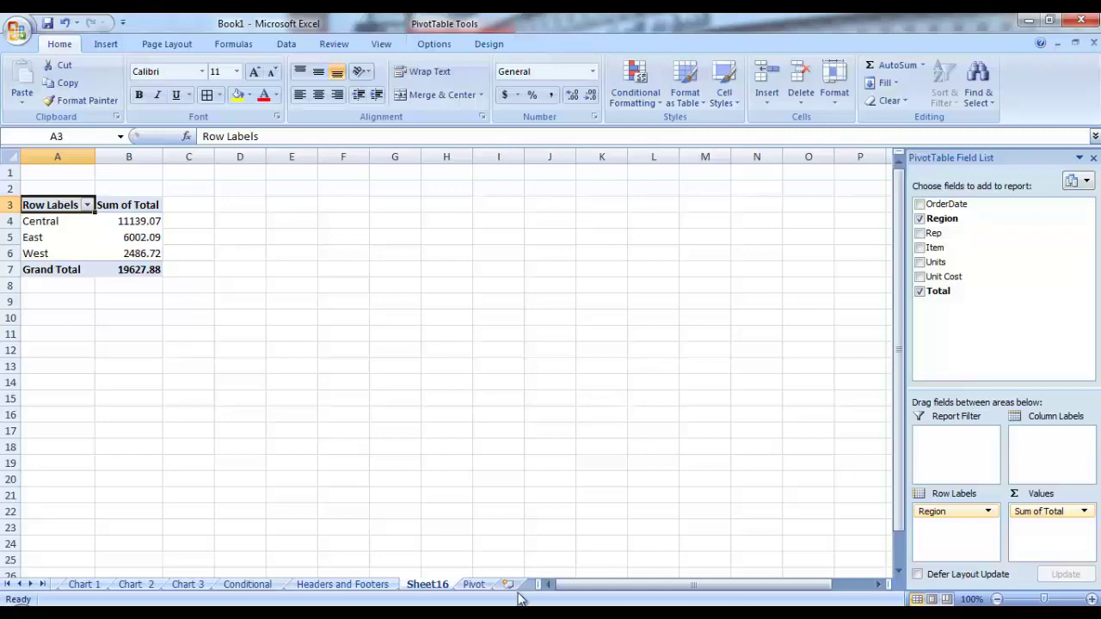
{"action": "left_click", "coordinate": [474, 585]}
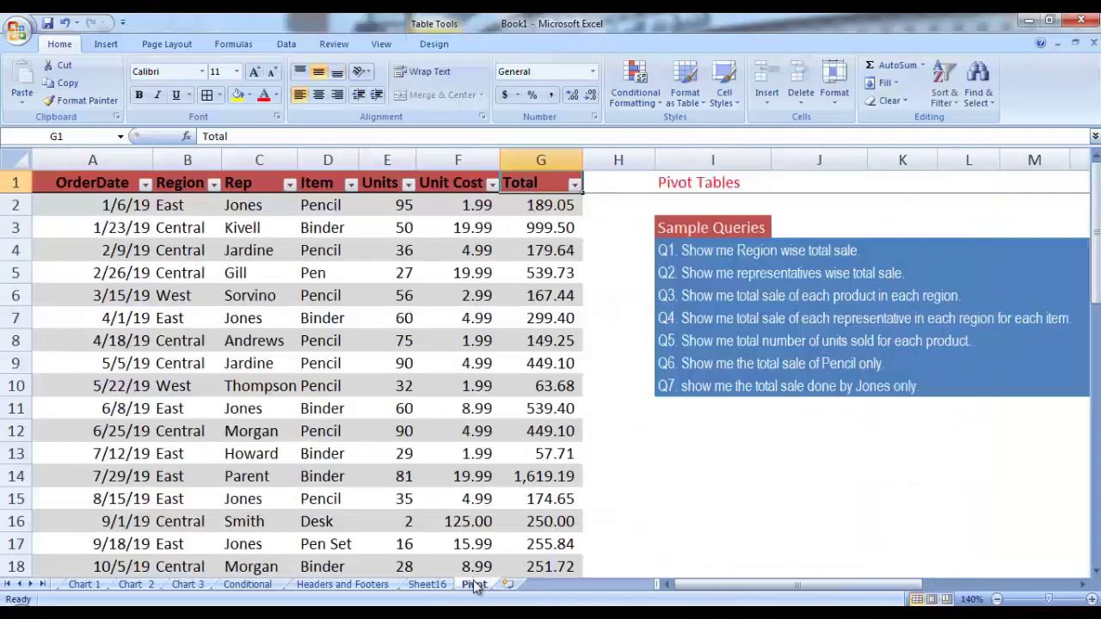
On Sheet16, replace Region with Rep in the PivotTable's row labels, trying Rep as column labels before returning it to the rows
{"action": "left_click", "coordinate": [428, 585]}
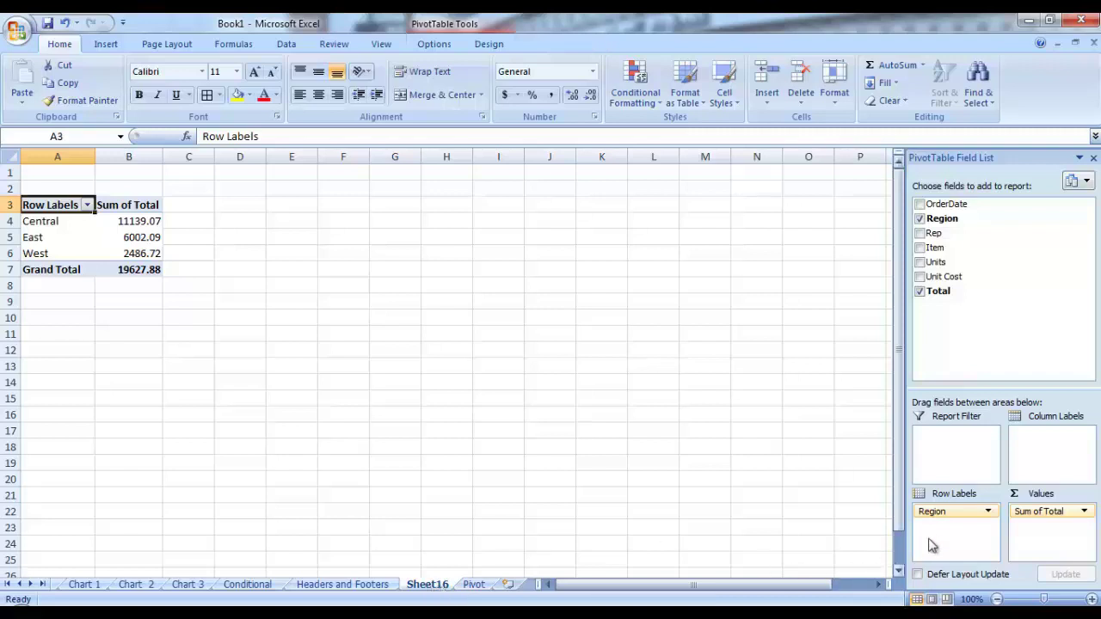
{"action": "left_click_drag", "start_coordinate": [942, 514], "coordinate": [956, 216]}
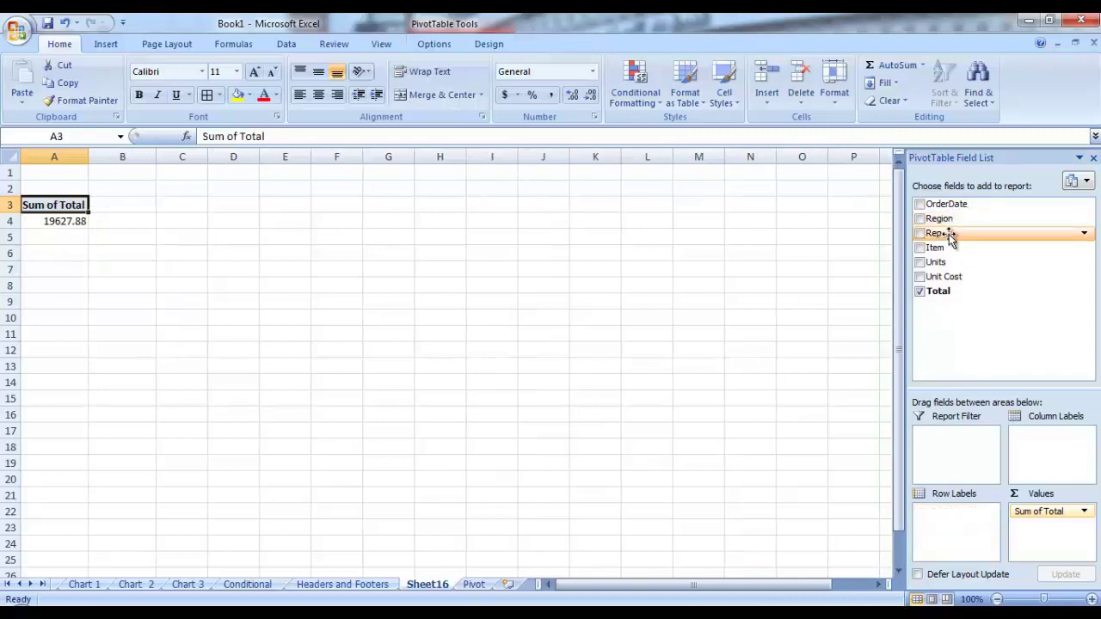
{"action": "left_click_drag", "start_coordinate": [957, 233], "coordinate": [944, 528]}
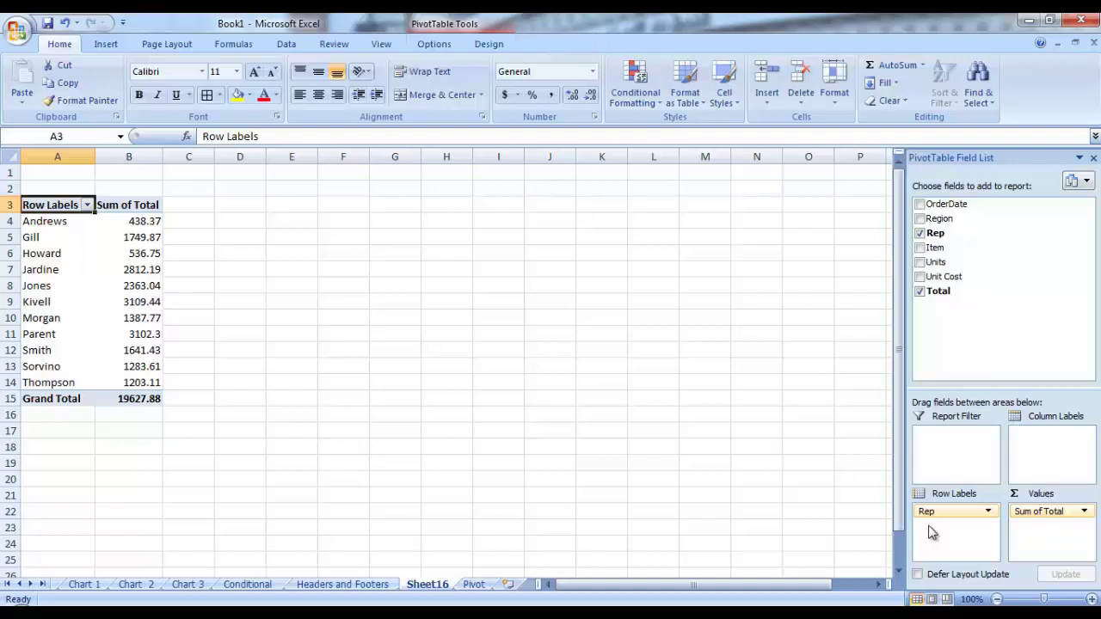
{"action": "left_click_drag", "start_coordinate": [944, 518], "coordinate": [1042, 454]}
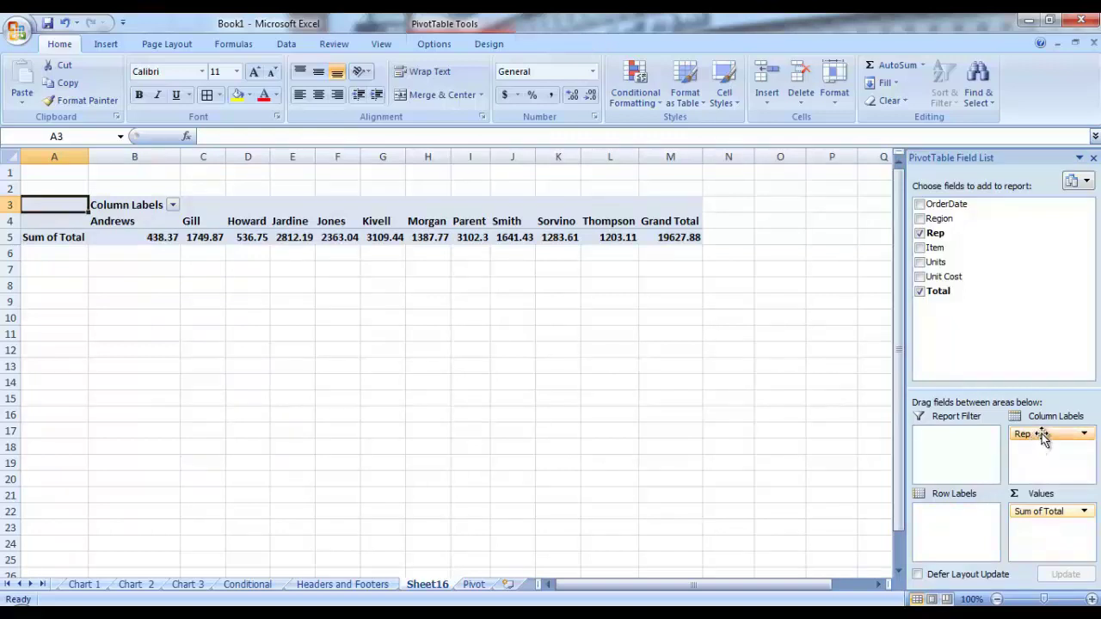
{"action": "left_click_drag", "start_coordinate": [1045, 440], "coordinate": [964, 515]}
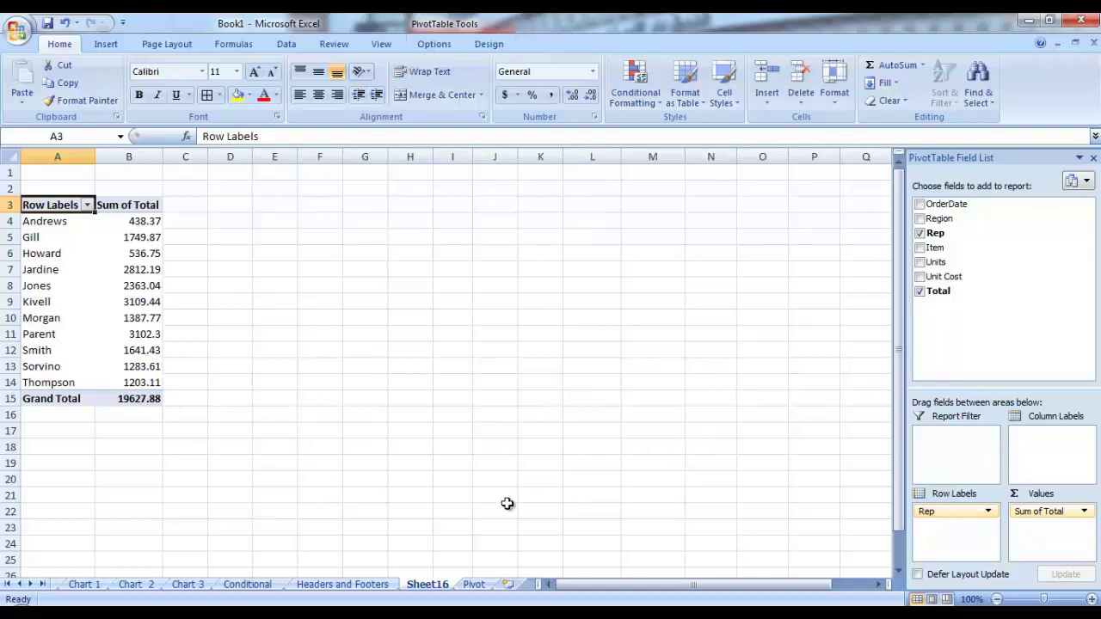
Check the sample queries on the Pivot sheet and replace Rep with Region in the row labels of Sheet16's PivotTable
{"action": "left_click", "coordinate": [482, 586]}
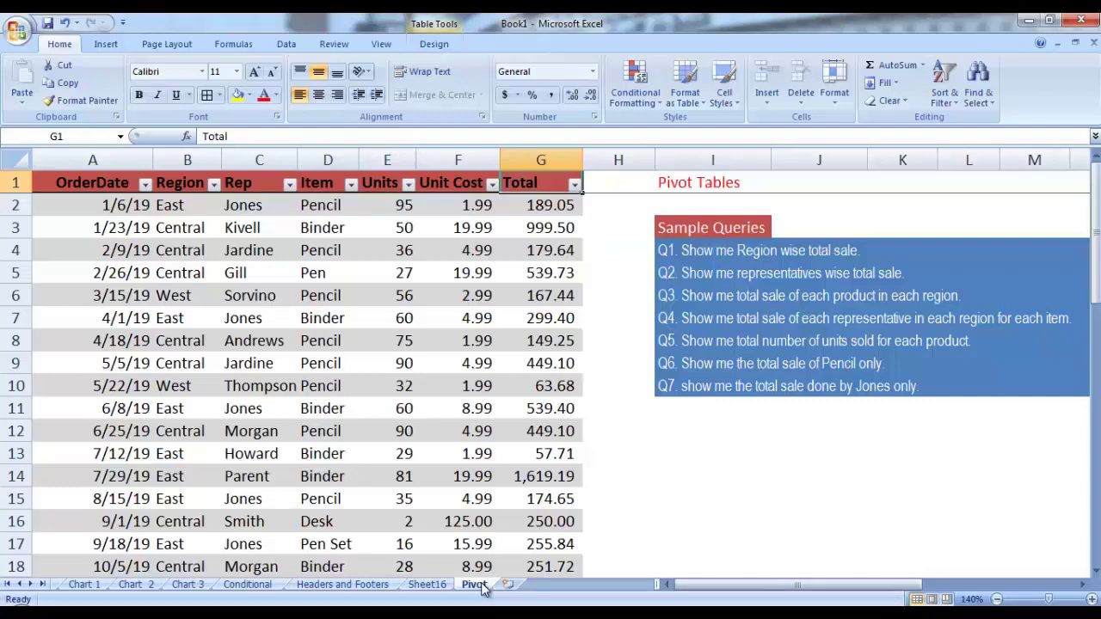
{"action": "left_click", "coordinate": [434, 585]}
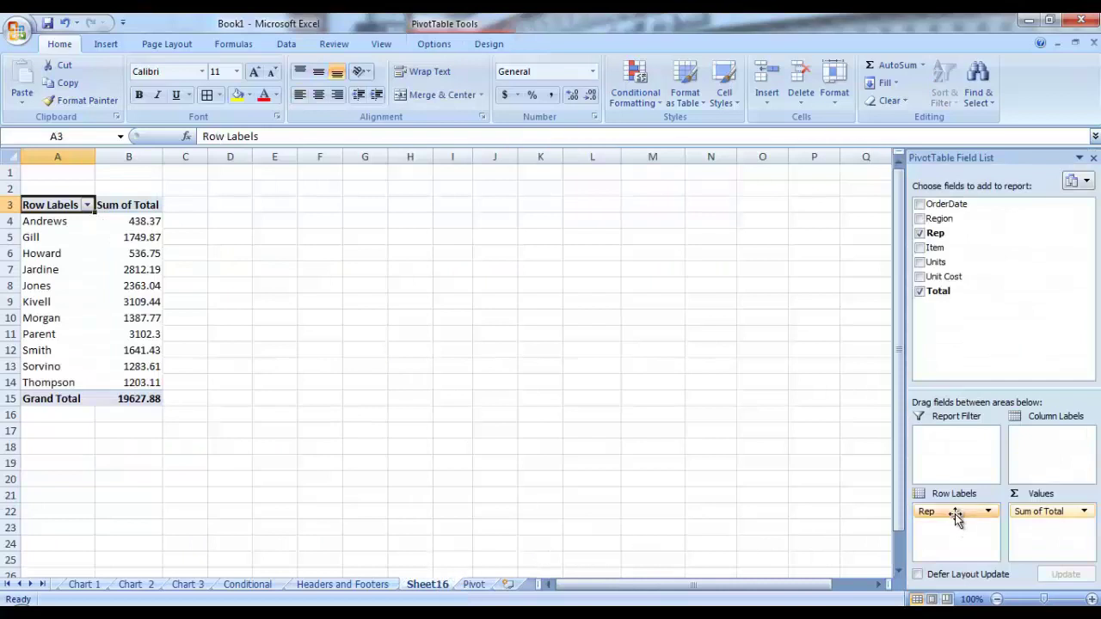
{"action": "left_click_drag", "start_coordinate": [955, 513], "coordinate": [996, 233]}
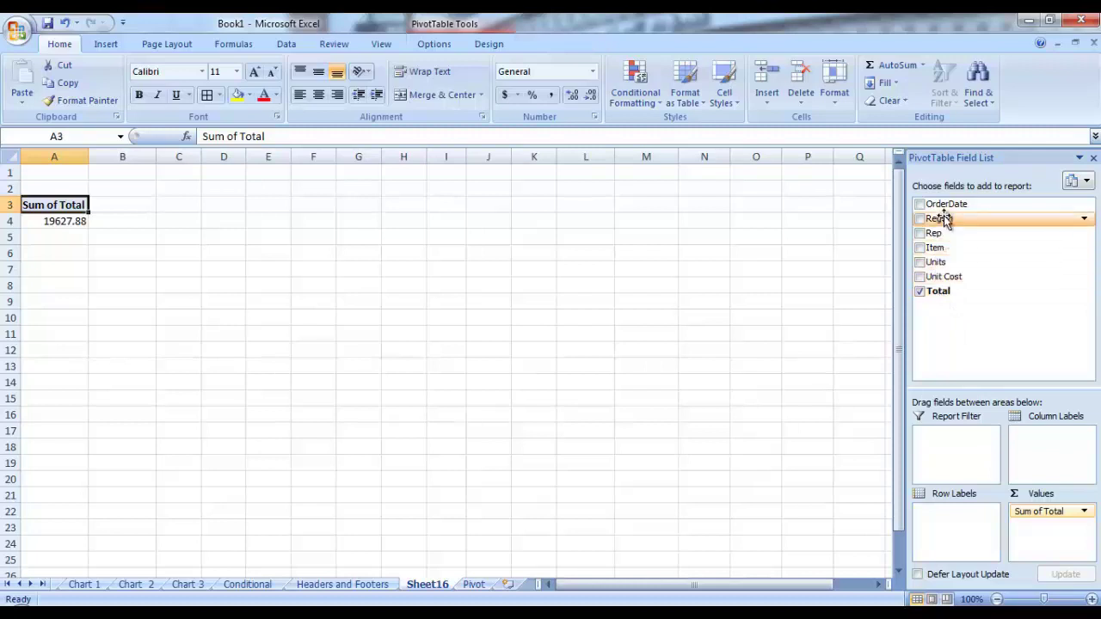
{"action": "left_click_drag", "start_coordinate": [936, 219], "coordinate": [957, 520]}
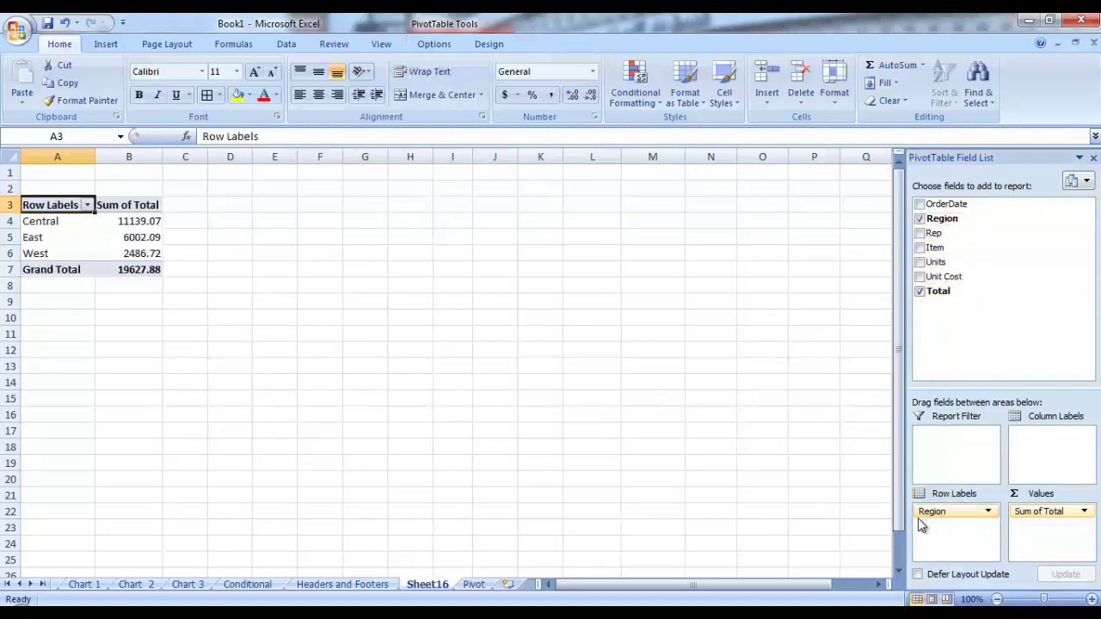
Check query Q3 on the Pivot sheet, add Item to the PivotTable's column labels, and move it to the row labels beneath Region
{"action": "left_click", "coordinate": [474, 584]}
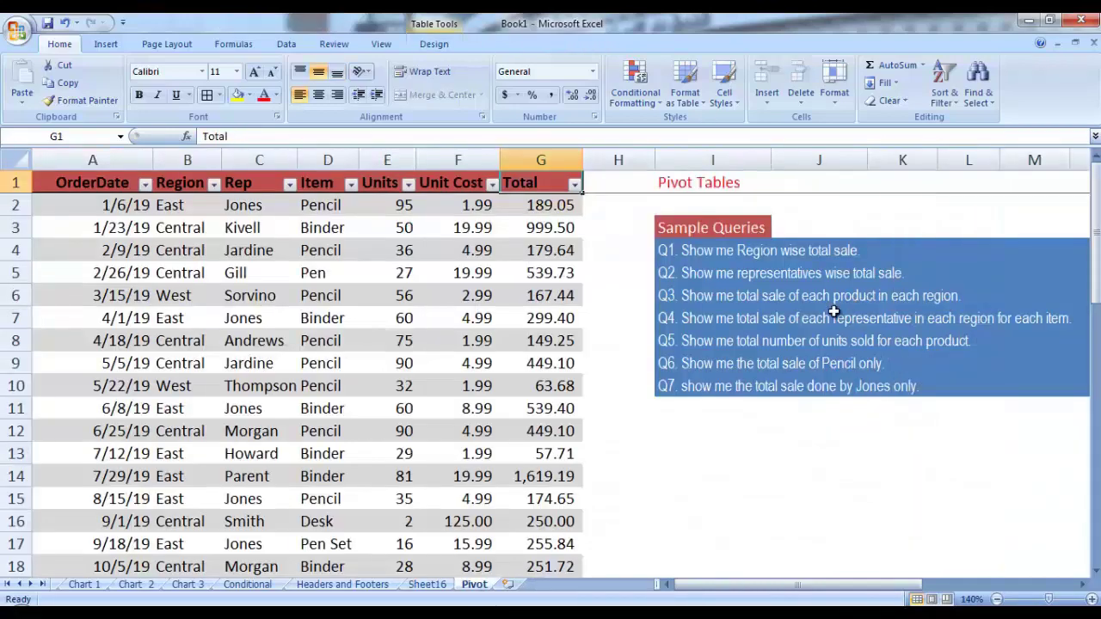
{"action": "left_click", "coordinate": [434, 586]}
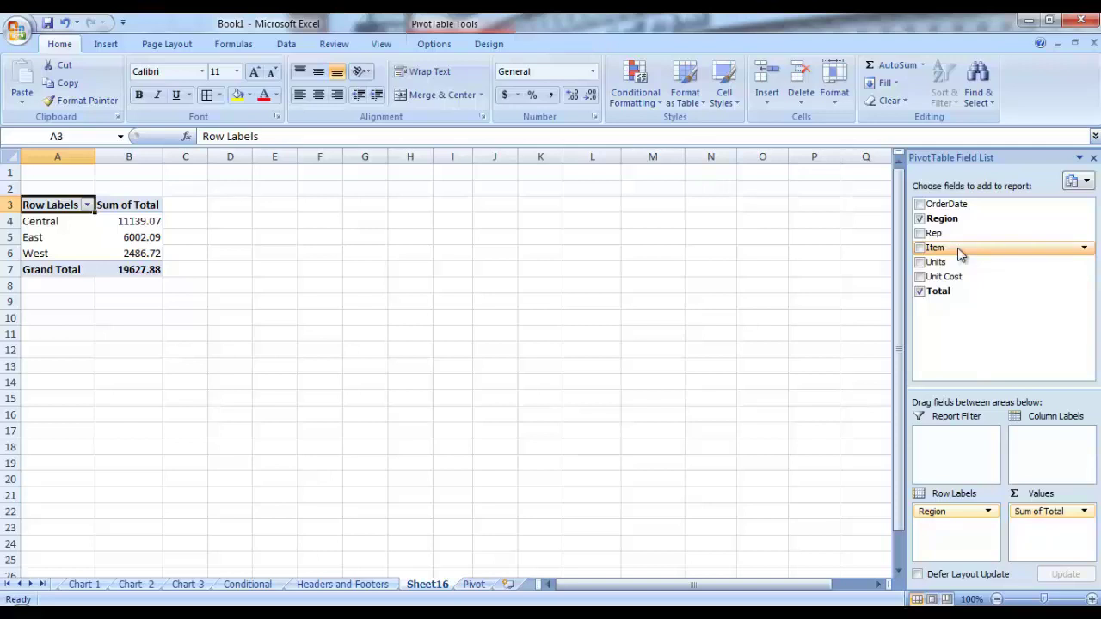
{"action": "left_click_drag", "start_coordinate": [960, 248], "coordinate": [1038, 445]}
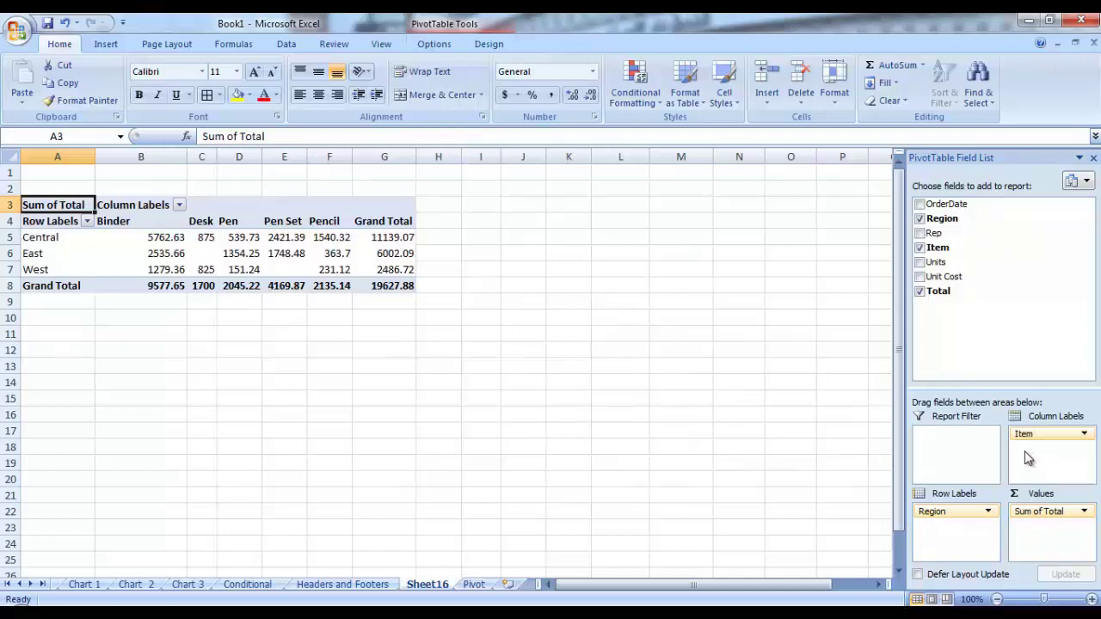
{"action": "left_click_drag", "start_coordinate": [1033, 435], "coordinate": [961, 534]}
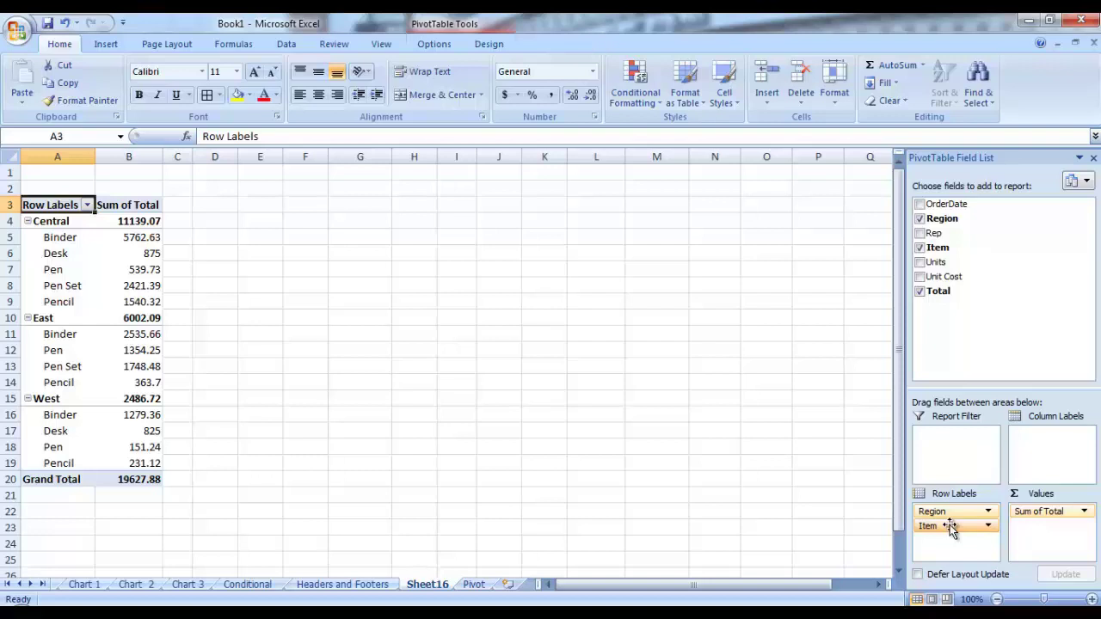
Check query Q4 on the Pivot sheet and rearrange the PivotTable with Rep and Item as row labels and Region as column labels
{"action": "left_click", "coordinate": [473, 587]}
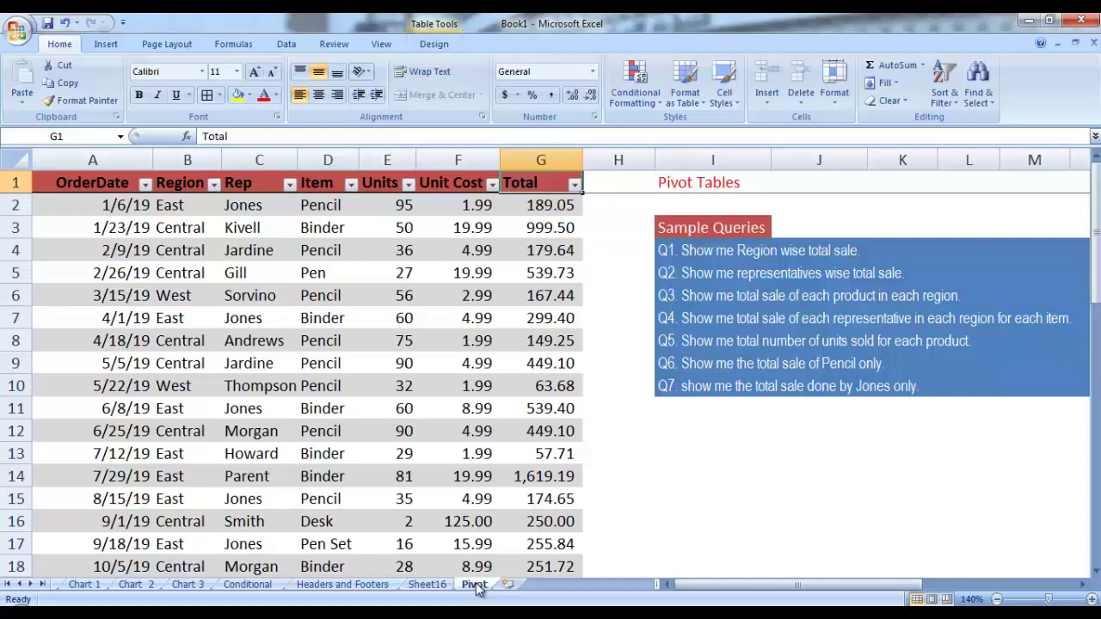
{"action": "left_click", "coordinate": [430, 586]}
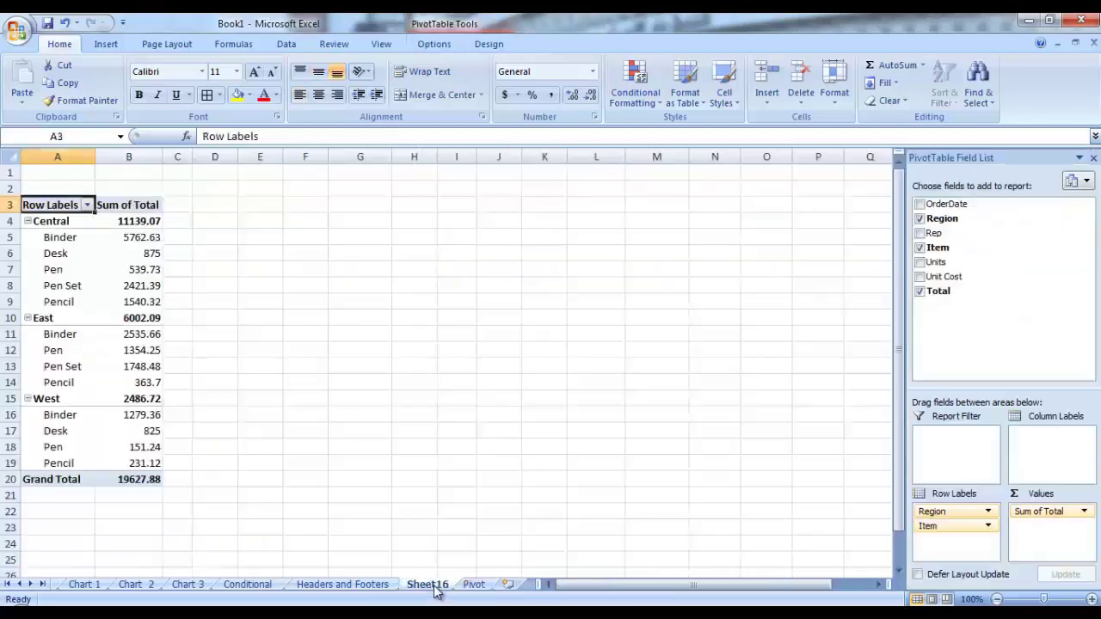
{"action": "left_click_drag", "start_coordinate": [950, 507], "coordinate": [976, 322]}
{"action": "left_click_drag", "start_coordinate": [936, 512], "coordinate": [967, 339]}
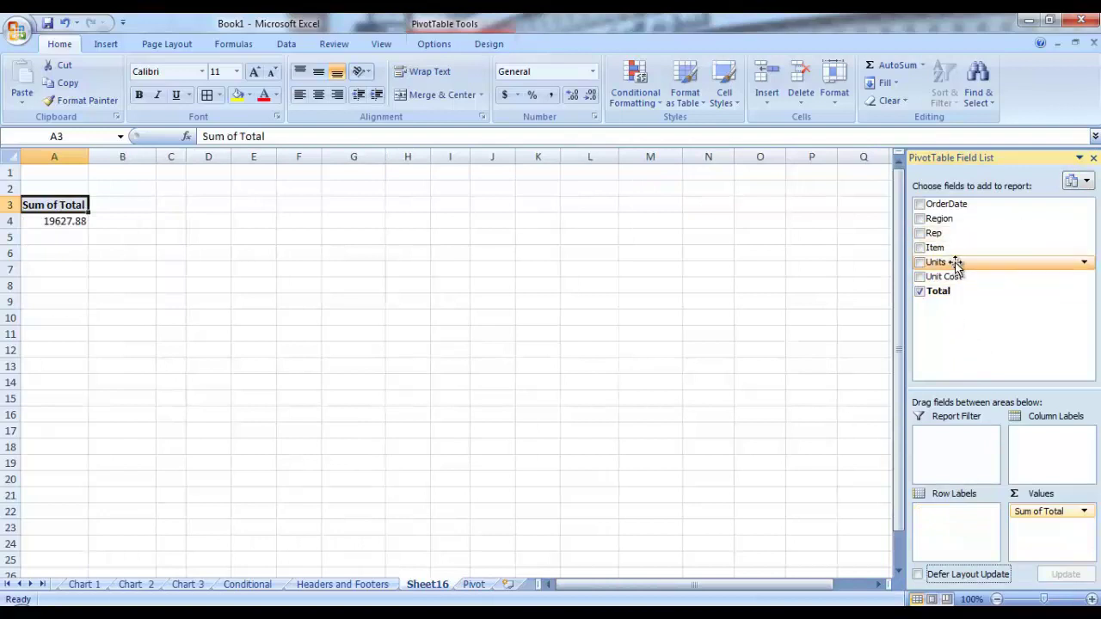
{"action": "left_click_drag", "start_coordinate": [947, 233], "coordinate": [954, 516]}
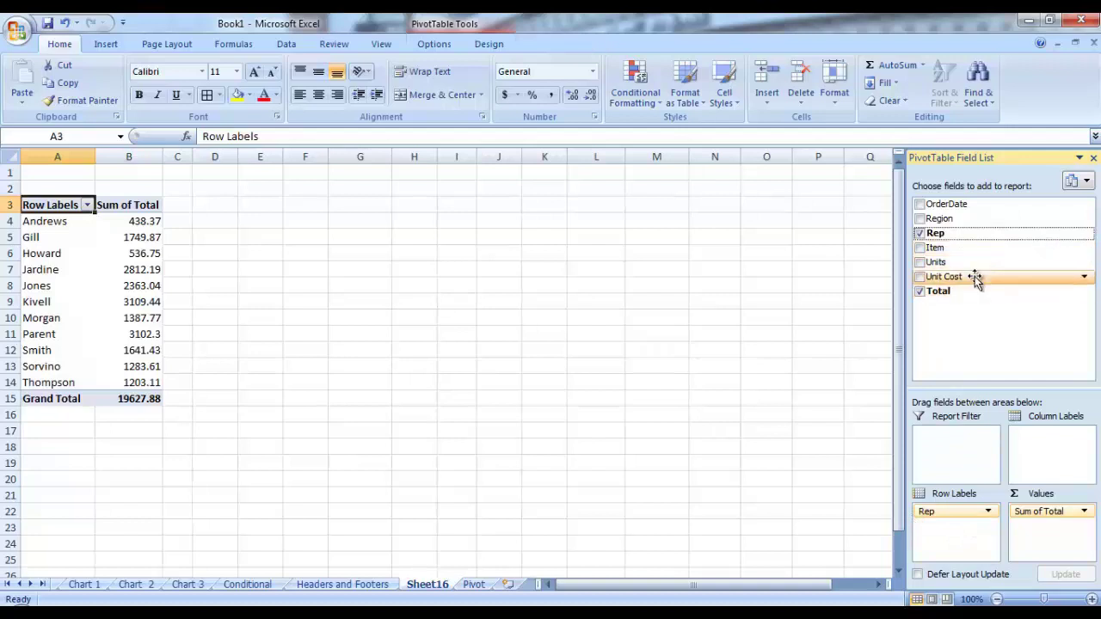
{"action": "left_click_drag", "start_coordinate": [940, 218], "coordinate": [1052, 441]}
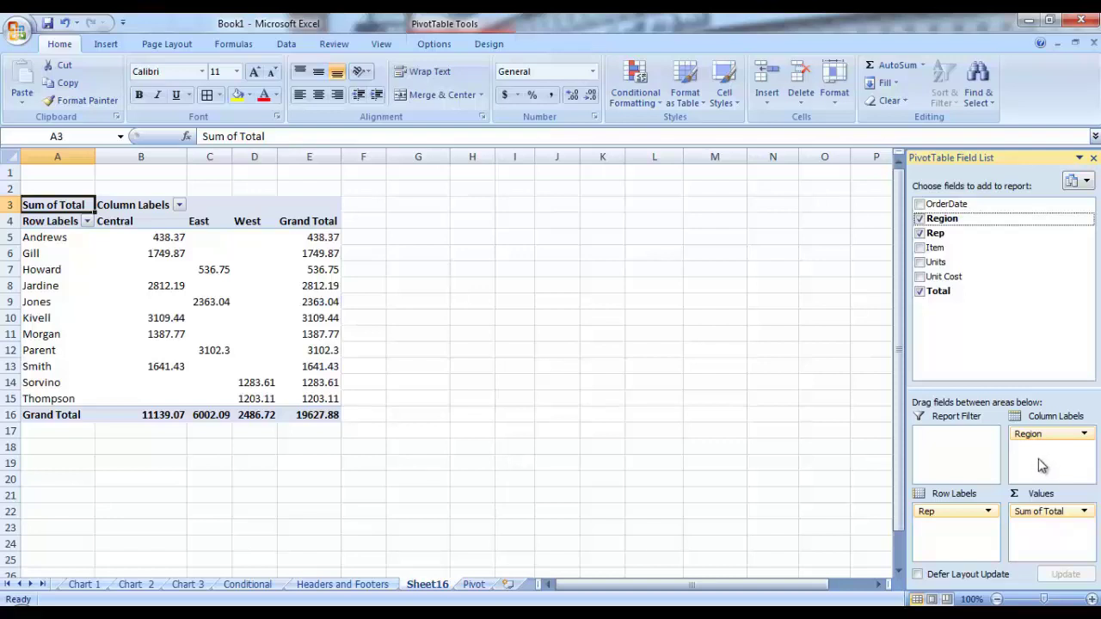
{"action": "left_click_drag", "start_coordinate": [953, 247], "coordinate": [955, 528]}
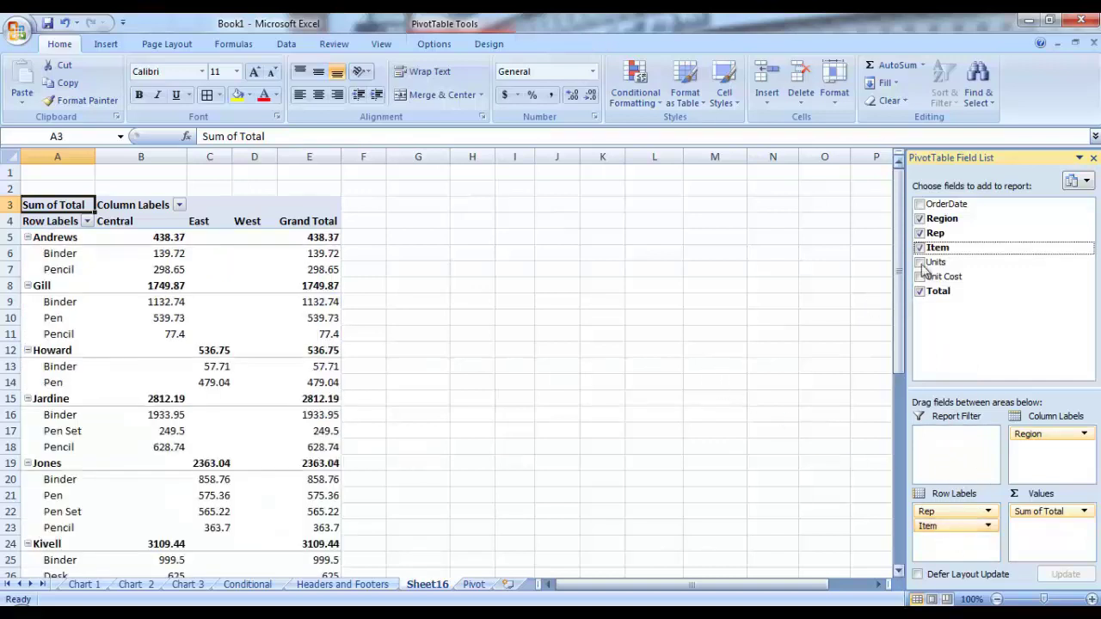
Move Region from the column labels into the row labels, ordering the row fields as Rep, Region and Item
{"action": "left_click_drag", "start_coordinate": [899, 268], "coordinate": [900, 284]}
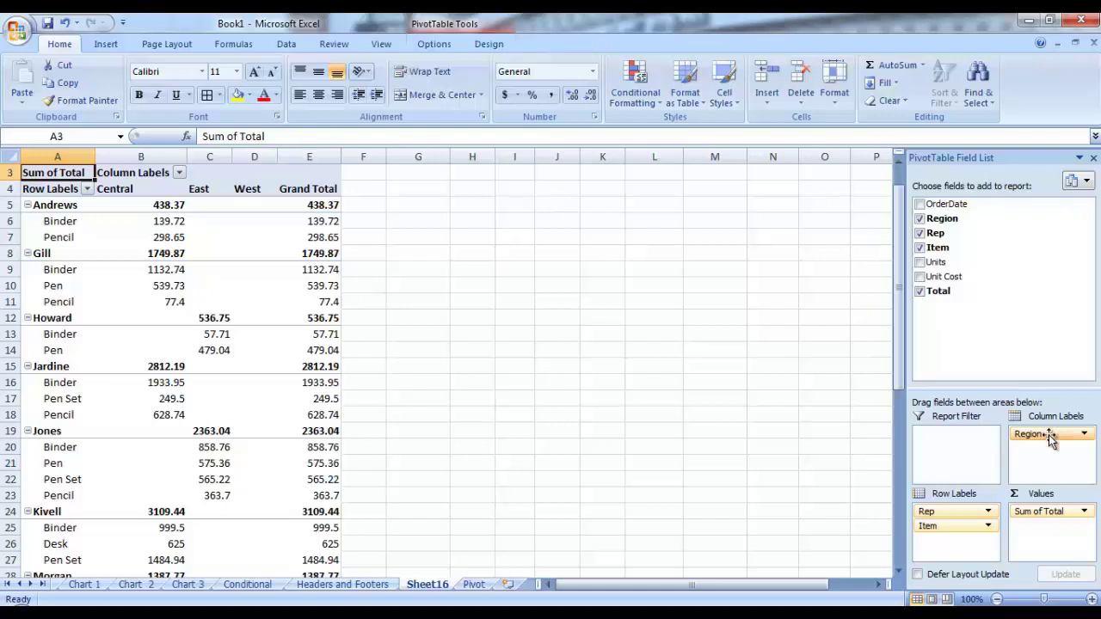
{"action": "left_click_drag", "start_coordinate": [1037, 439], "coordinate": [959, 547]}
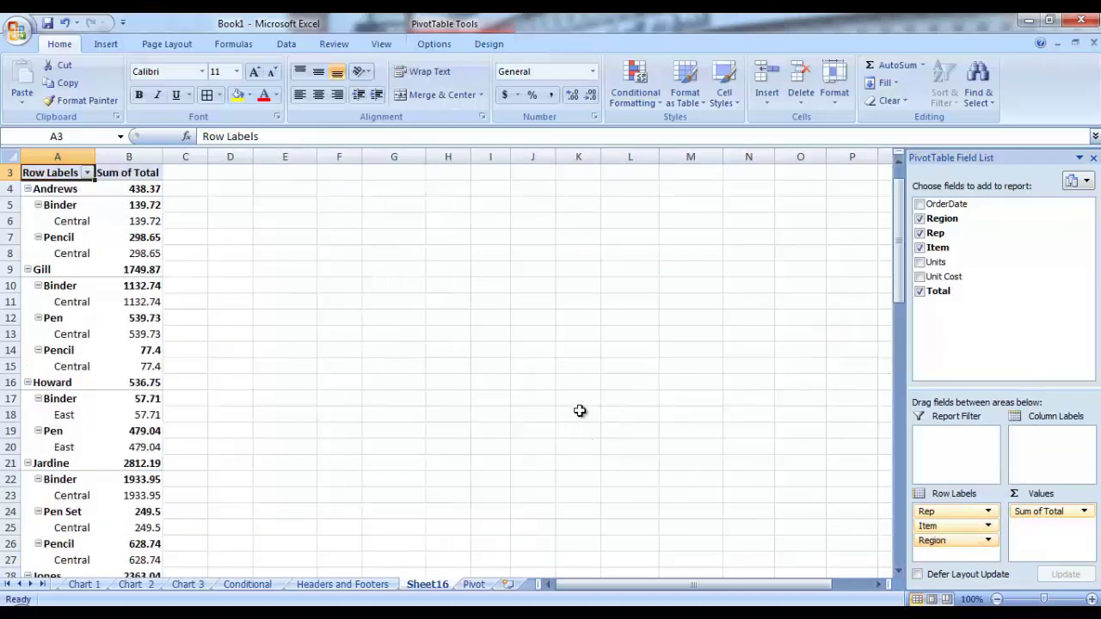
{"action": "scroll", "coordinate": [580, 404], "scroll_direction": "down", "scroll_amount": 1}
{"action": "scroll", "coordinate": [580, 396], "scroll_direction": "up", "scroll_amount": 2}
{"action": "mouse_move", "coordinate": [959, 530]}
{"action": "left_mouse_down"}
{"action": "mouse_move", "coordinate": [1020, 484]}
{"action": "mouse_move", "coordinate": [1037, 437]}
{"action": "mouse_move", "coordinate": [1054, 460]}
{"action": "mouse_move", "coordinate": [990, 532]}
{"action": "mouse_move", "coordinate": [955, 549]}
{"action": "left_mouse_up"}
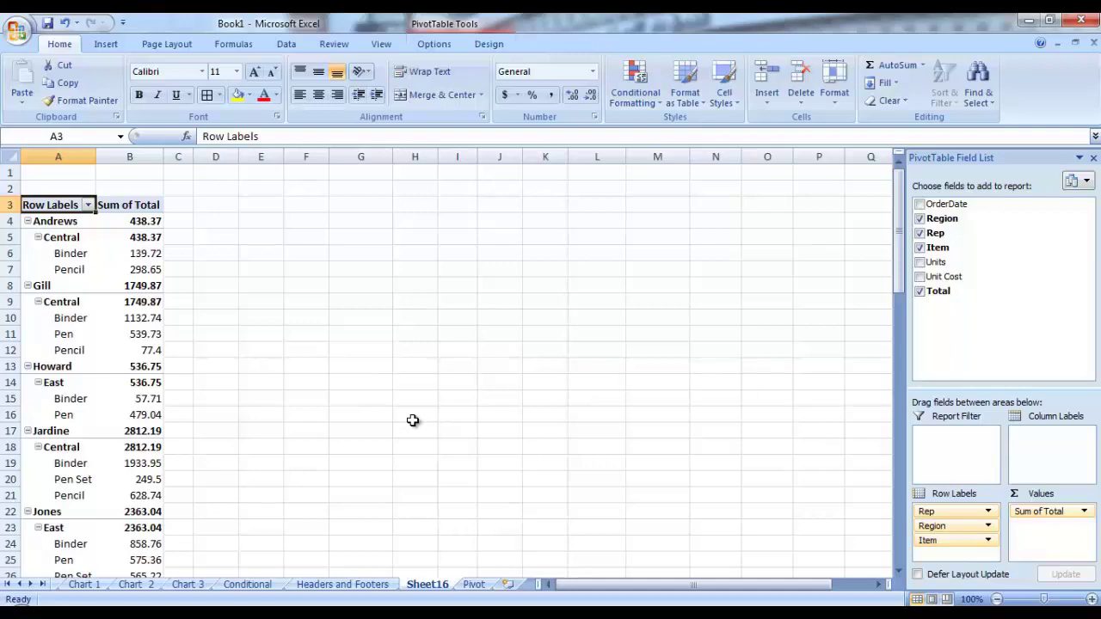
Check query Q5 on the Pivot sheet, clear Sheet16's PivotTable row labels, and add Item as the only row field
{"action": "left_click", "coordinate": [474, 584]}
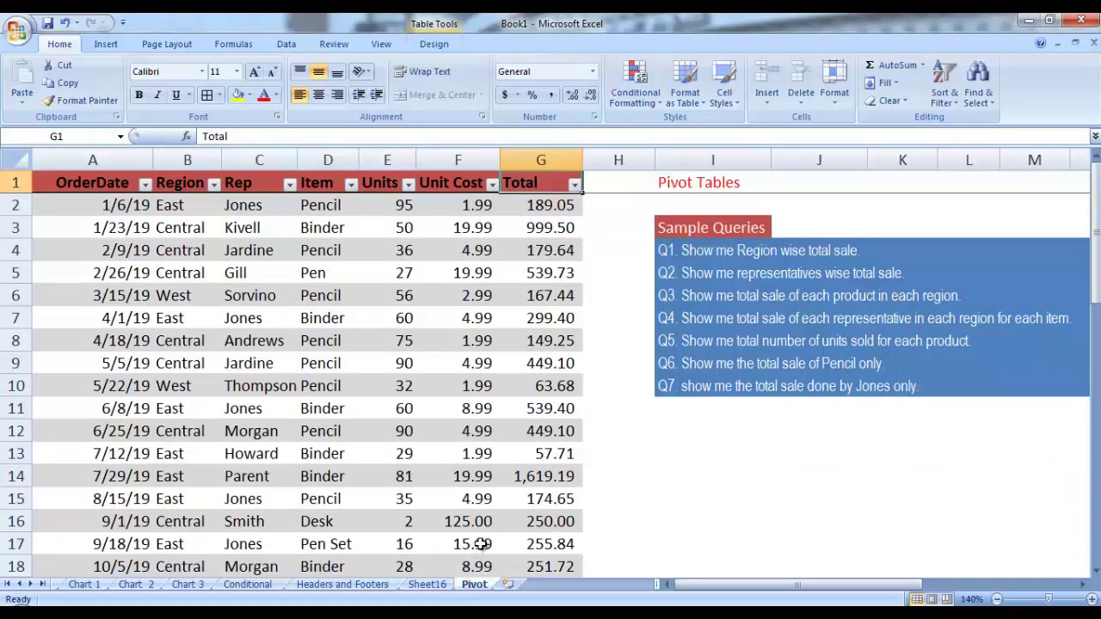
{"action": "left_click", "coordinate": [437, 585]}
{"action": "left_click_drag", "start_coordinate": [937, 513], "coordinate": [976, 396]}
{"action": "left_click_drag", "start_coordinate": [948, 509], "coordinate": [980, 290]}
{"action": "left_click_drag", "start_coordinate": [938, 511], "coordinate": [984, 281]}
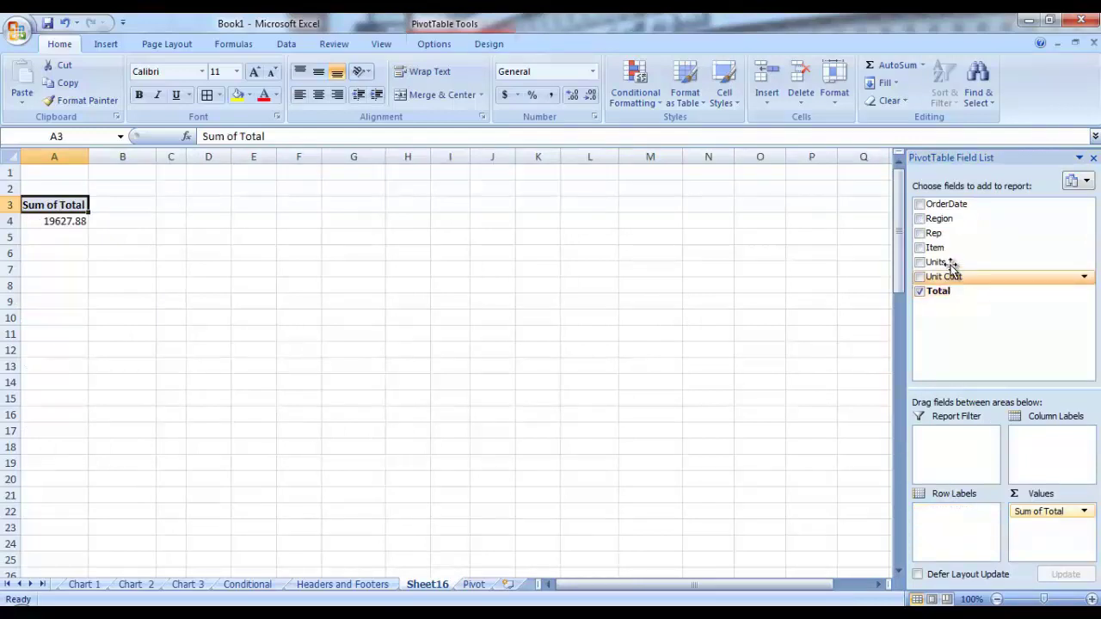
{"action": "left_click_drag", "start_coordinate": [946, 249], "coordinate": [943, 523]}
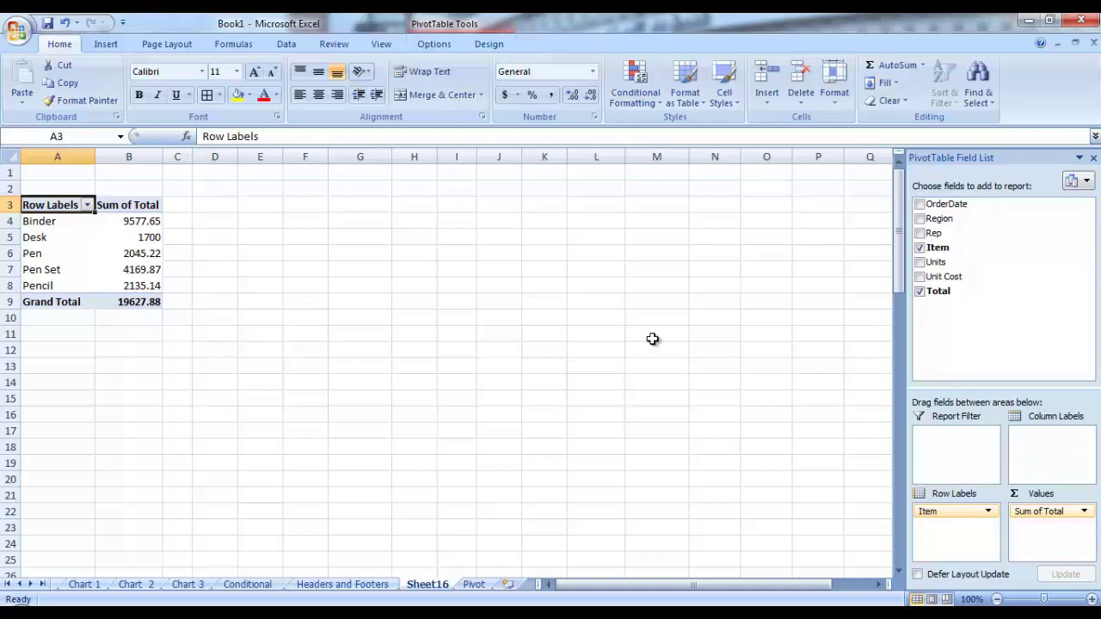
Recheck the queries on the Pivot sheet and replace Total with Units in the values of Sheet16's PivotTable
{"action": "left_click", "coordinate": [472, 586]}
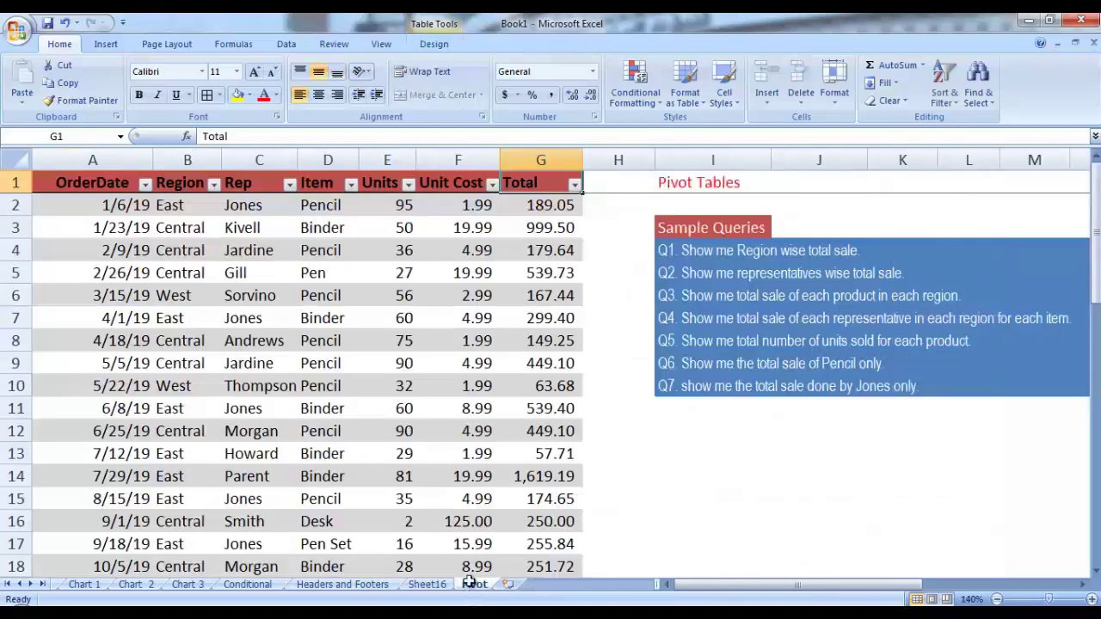
{"action": "left_click", "coordinate": [429, 585]}
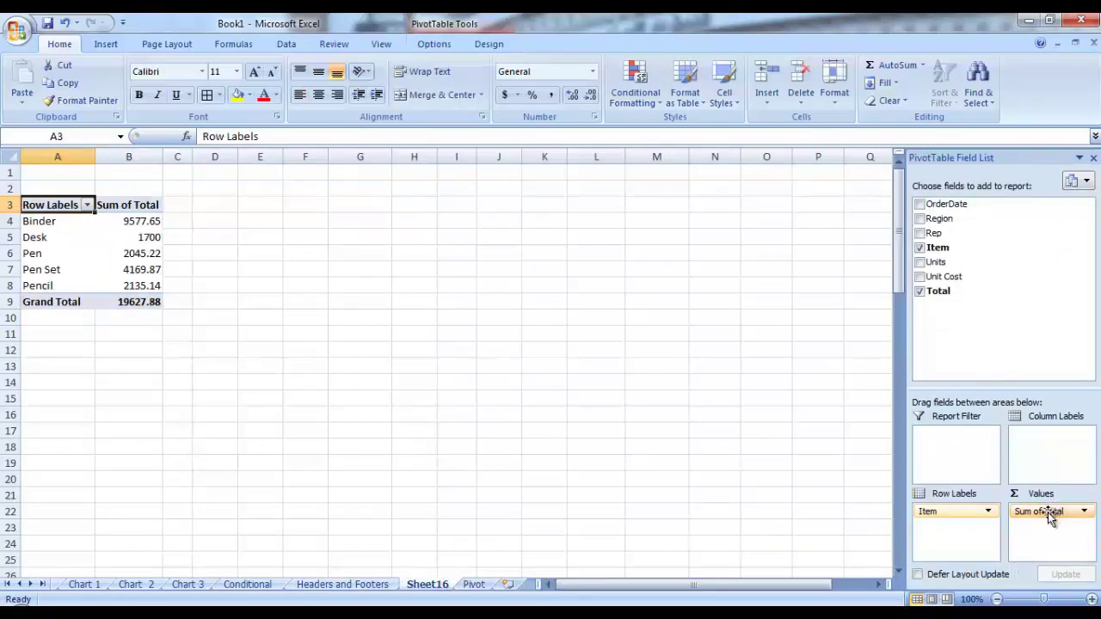
{"action": "left_click_drag", "start_coordinate": [1043, 513], "coordinate": [1028, 535]}
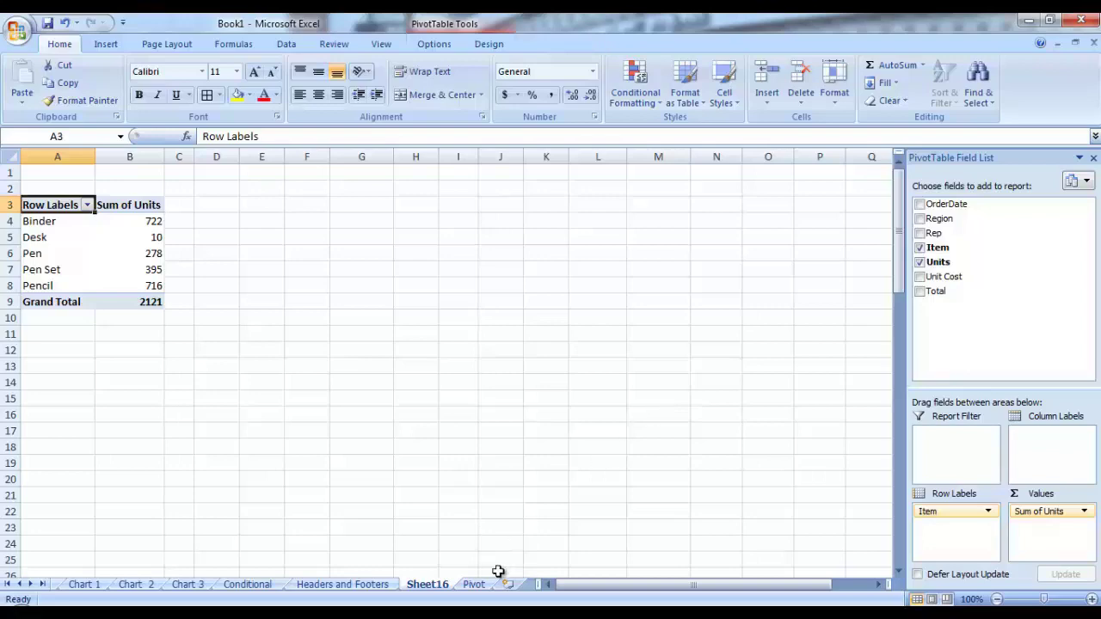
Check query Q6 on the Pivot sheet and remove Item and Units from Sheet16's PivotTable
{"action": "left_click", "coordinate": [474, 584]}
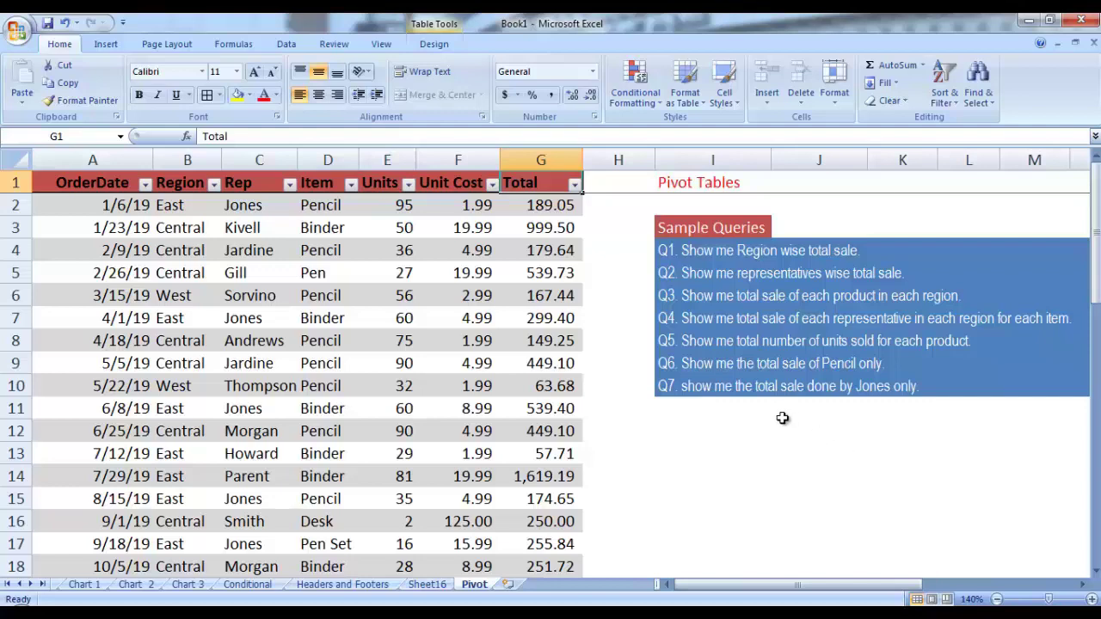
{"action": "left_click", "coordinate": [427, 585]}
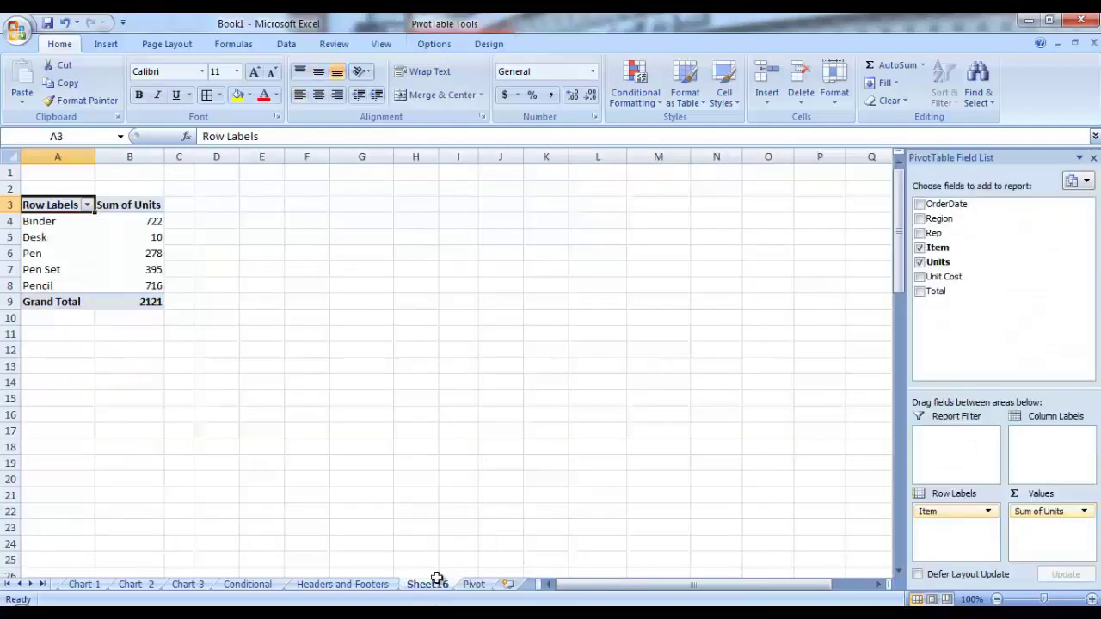
{"action": "left_click_drag", "start_coordinate": [957, 509], "coordinate": [1005, 377]}
{"action": "left_click_drag", "start_coordinate": [1057, 511], "coordinate": [1002, 323]}
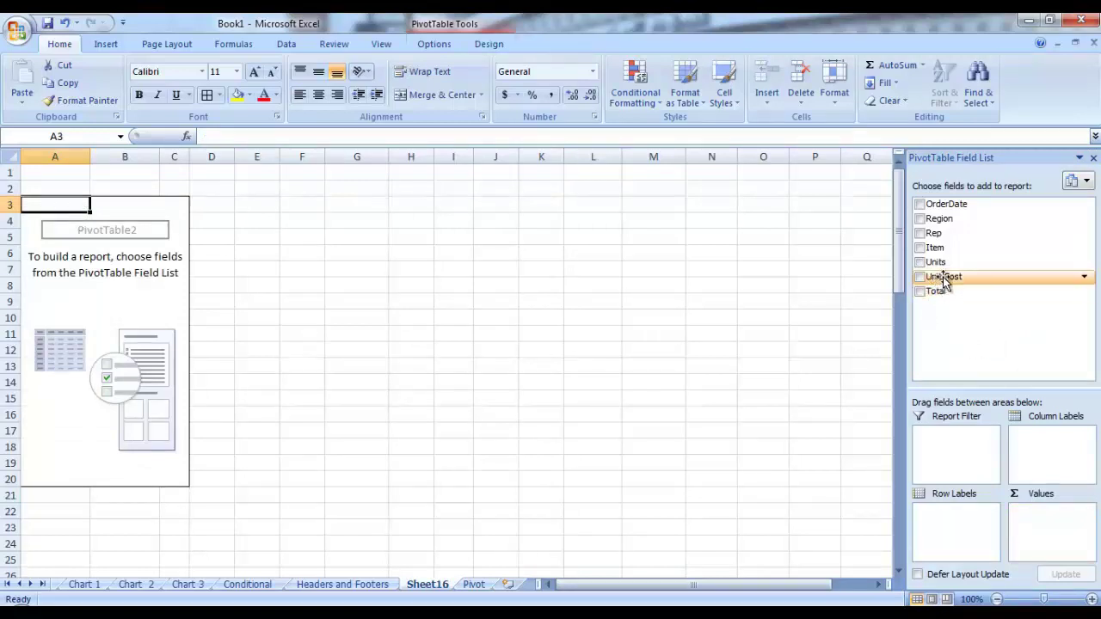
Add Total to the PivotTable's values and Item as a report filter, and filter the report to Pencil
{"action": "left_click_drag", "start_coordinate": [947, 295], "coordinate": [1036, 522]}
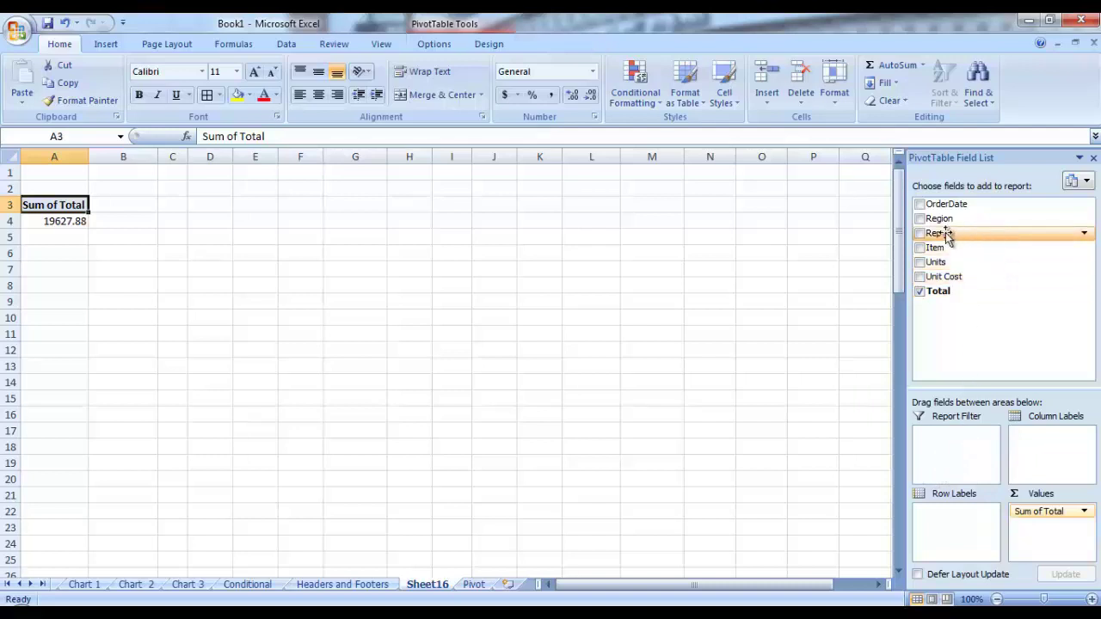
{"action": "left_click_drag", "start_coordinate": [937, 248], "coordinate": [959, 443]}
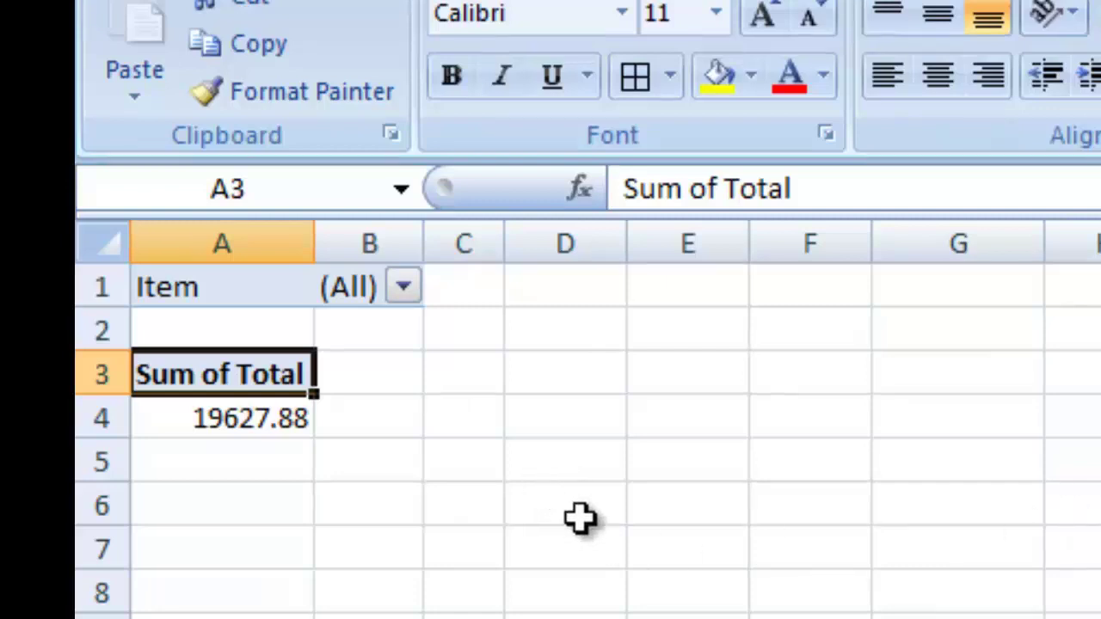
{"action": "left_click", "coordinate": [412, 291]}
{"action": "left_click", "coordinate": [148, 509]}
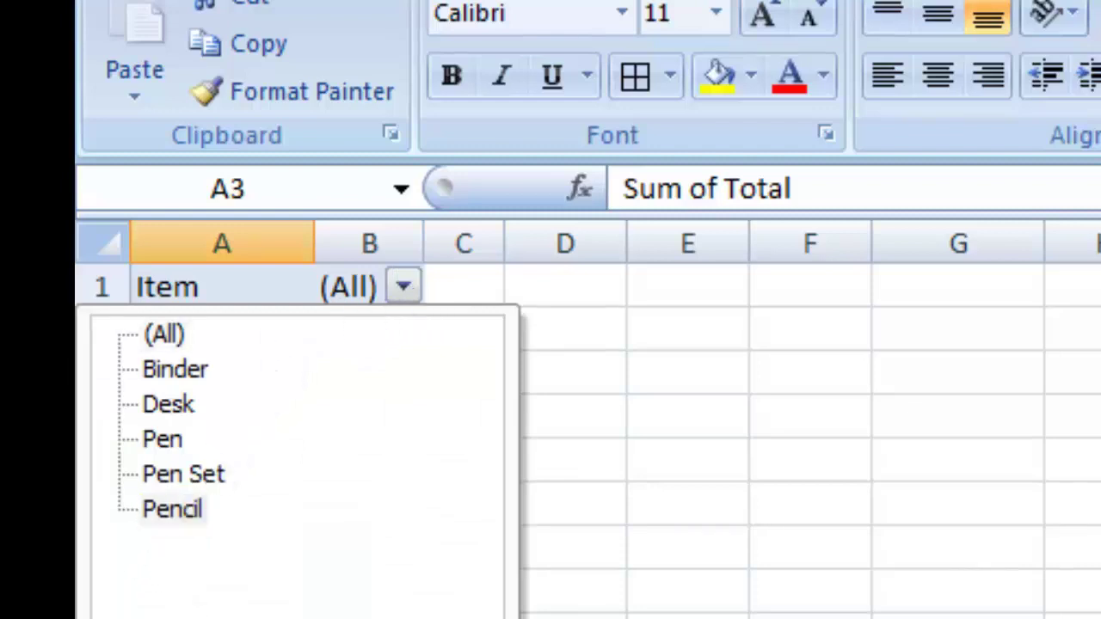
{"action": "key", "text": "Return"}
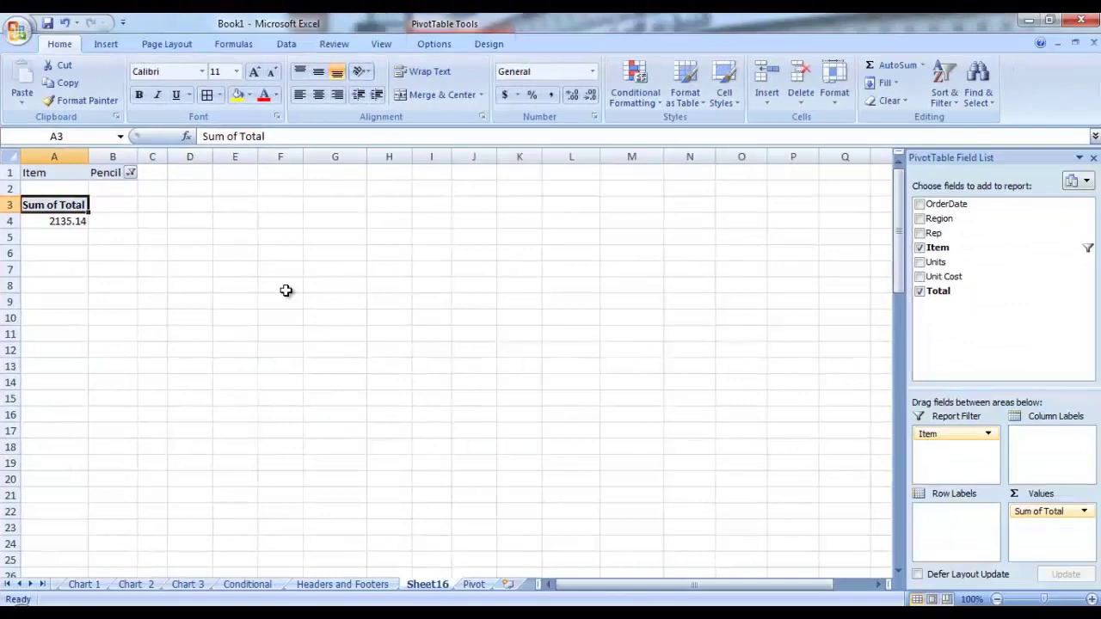
Check query Q7 on the Pivot sheet and replace Item with Rep as the report filter of Sheet16's PivotTable
{"action": "left_click", "coordinate": [475, 588]}
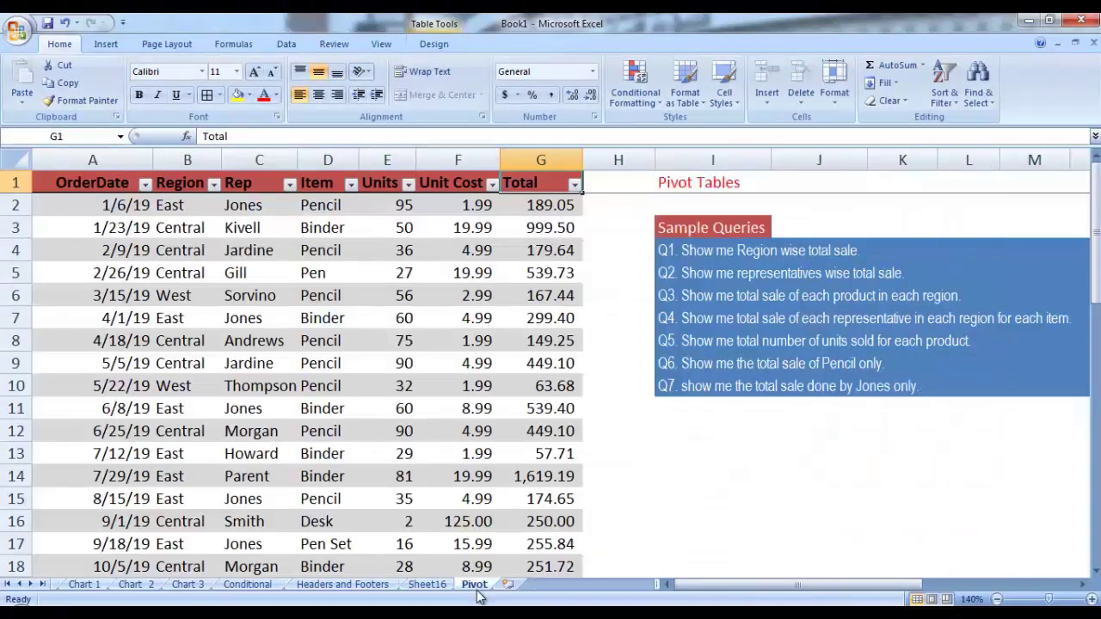
{"action": "left_click", "coordinate": [427, 585]}
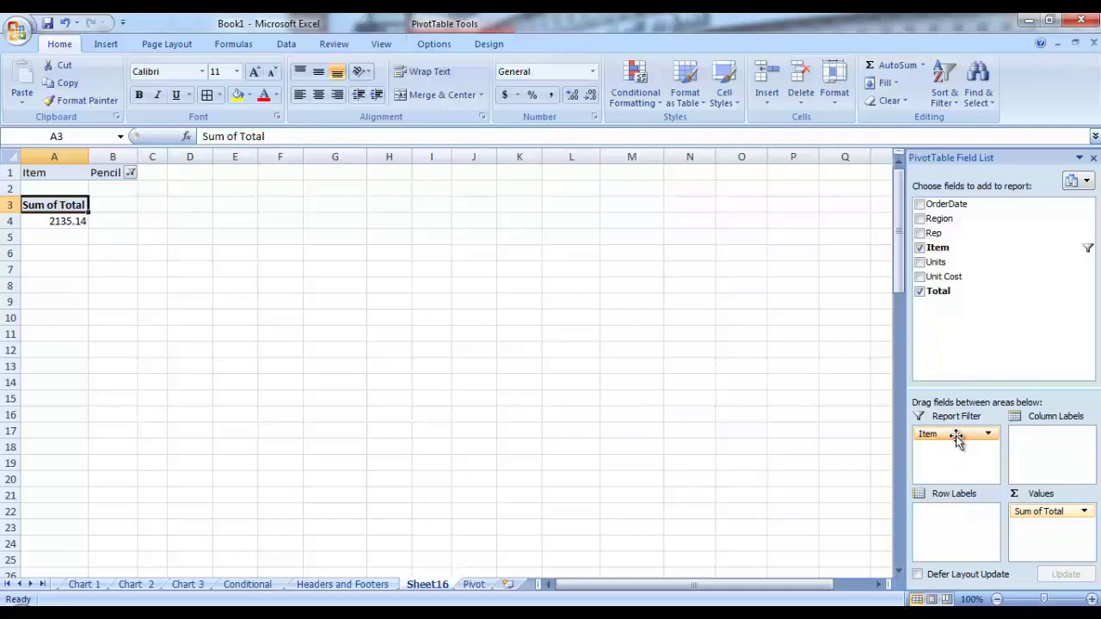
{"action": "mouse_move", "coordinate": [958, 439]}
{"action": "left_mouse_down"}
{"action": "mouse_move", "coordinate": [985, 272]}
{"action": "mouse_move", "coordinate": [977, 248]}
{"action": "mouse_move", "coordinate": [939, 259]}
{"action": "mouse_move", "coordinate": [959, 449]}
{"action": "left_mouse_up"}
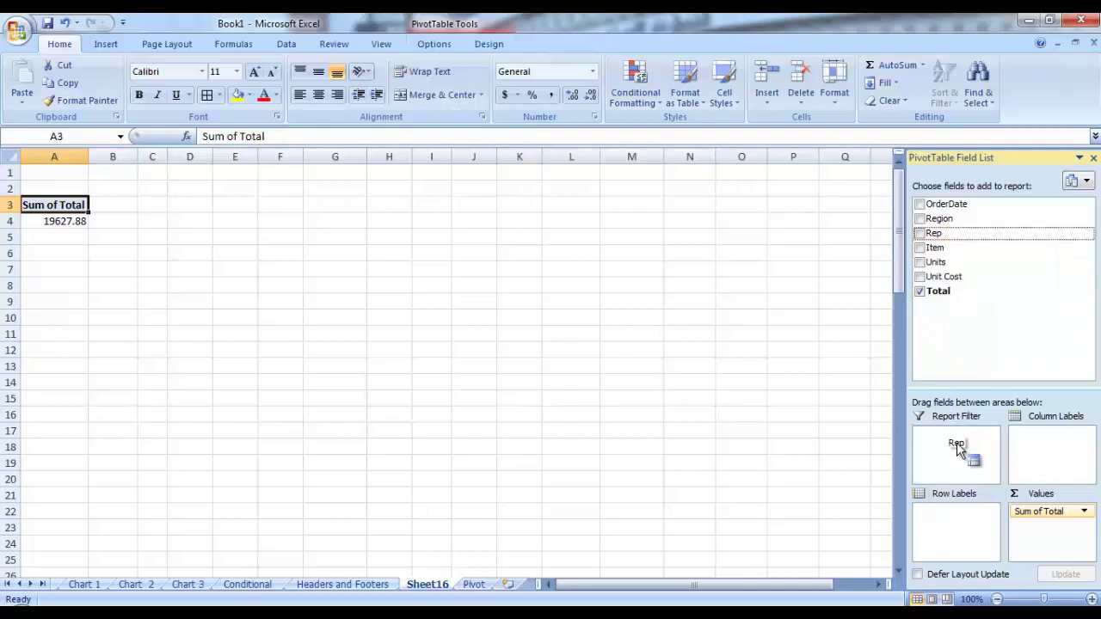
{"action": "left_click_drag", "start_coordinate": [959, 449], "coordinate": [958, 447]}
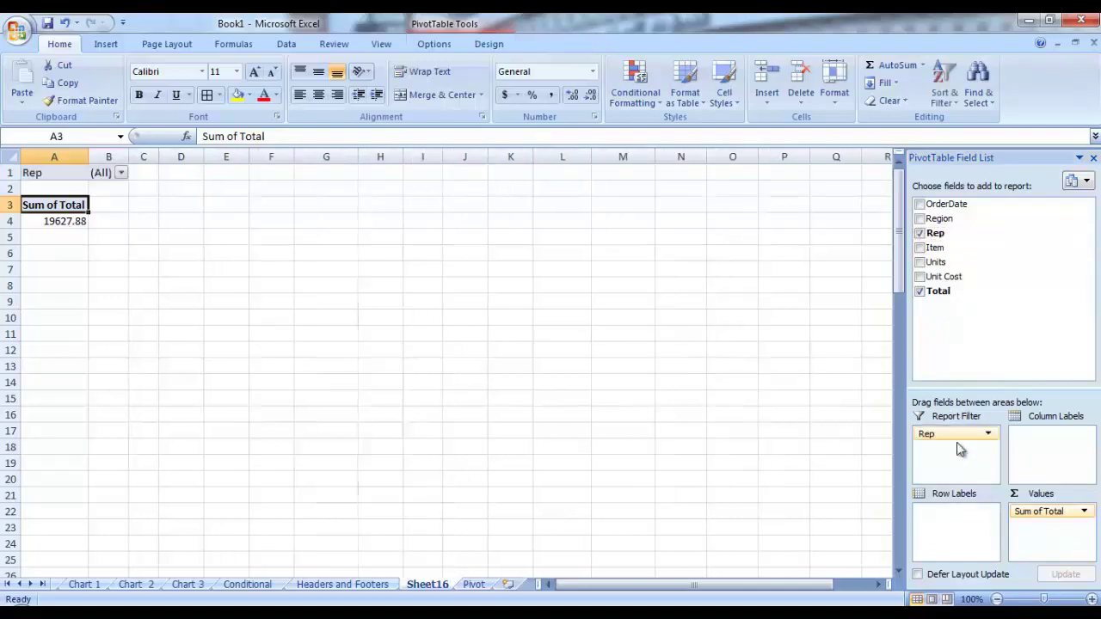
Filter the PivotTable report to only the representative named in query Q7
{"action": "left_click", "coordinate": [122, 173]}
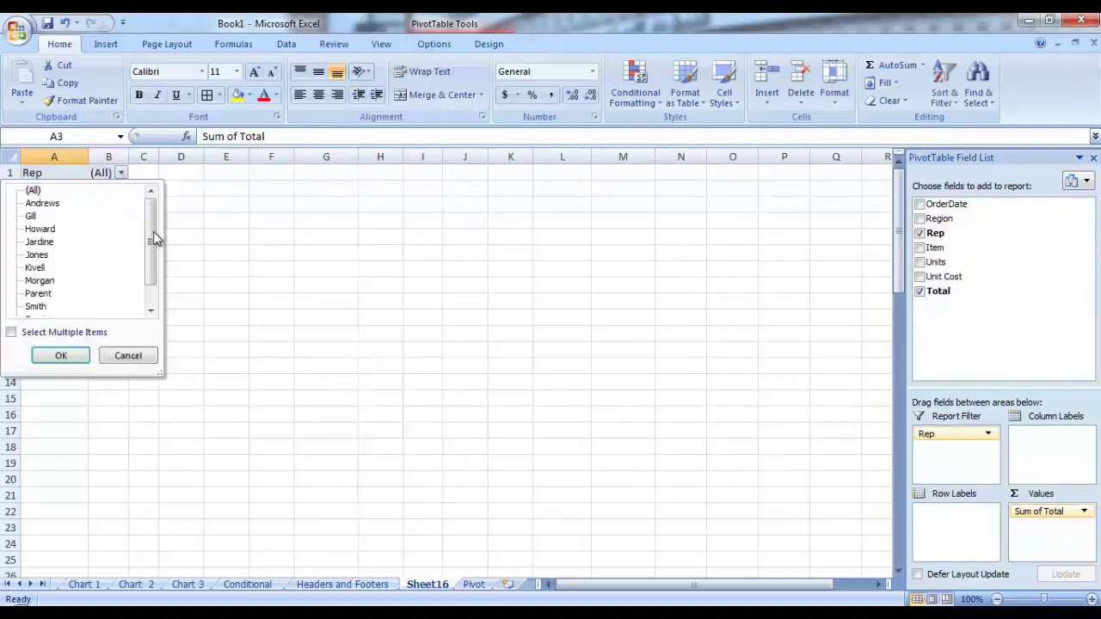
{"action": "left_click_drag", "start_coordinate": [152, 238], "coordinate": [153, 265]}
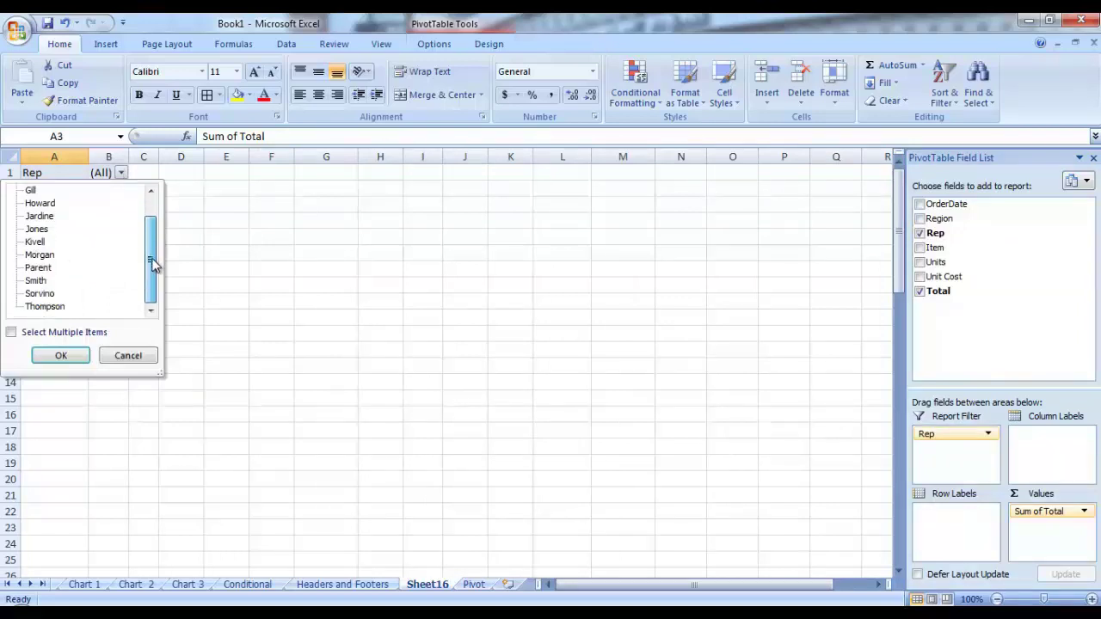
{"action": "left_click", "coordinate": [43, 229]}
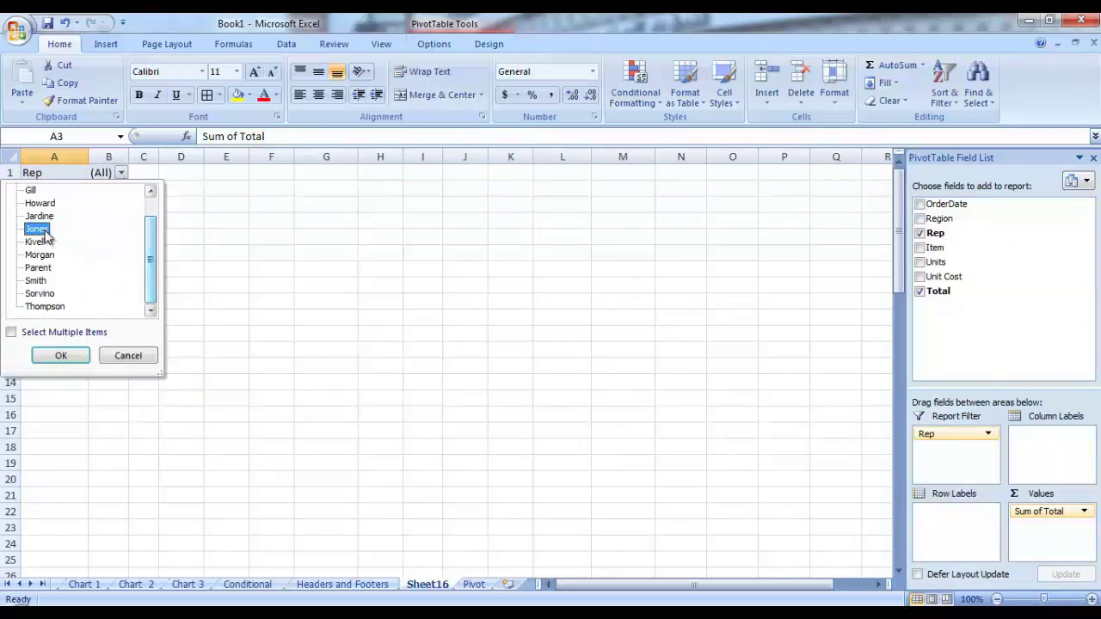
{"action": "left_click", "coordinate": [58, 354]}
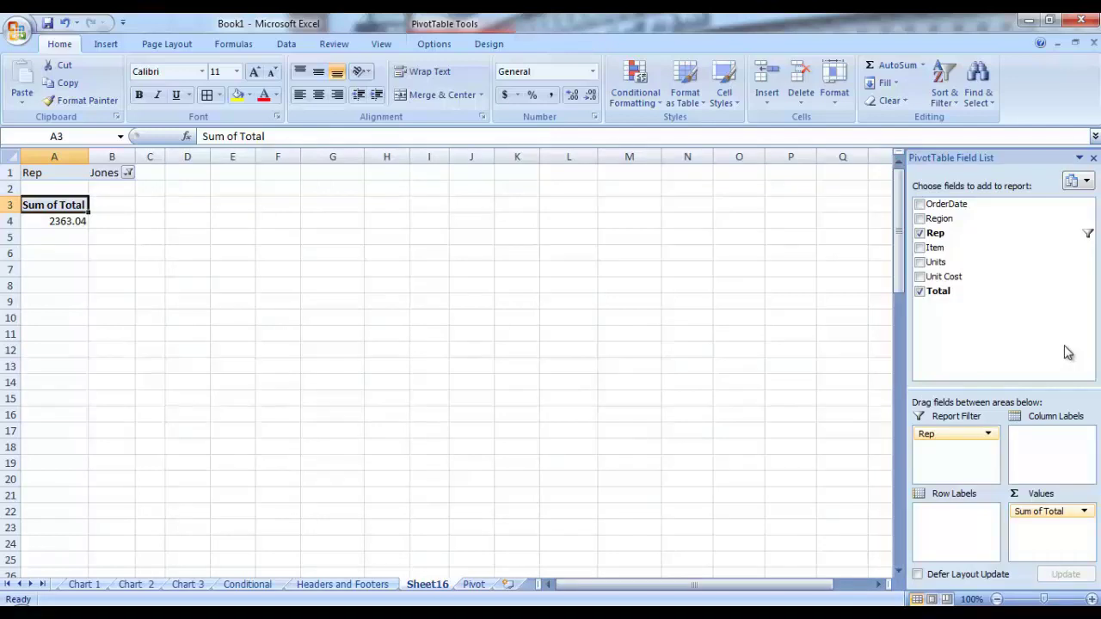
Add Region to the PivotTable's row labels and filter the report to the seventh, then the third listed representative
{"action": "left_click_drag", "start_coordinate": [968, 222], "coordinate": [954, 518]}
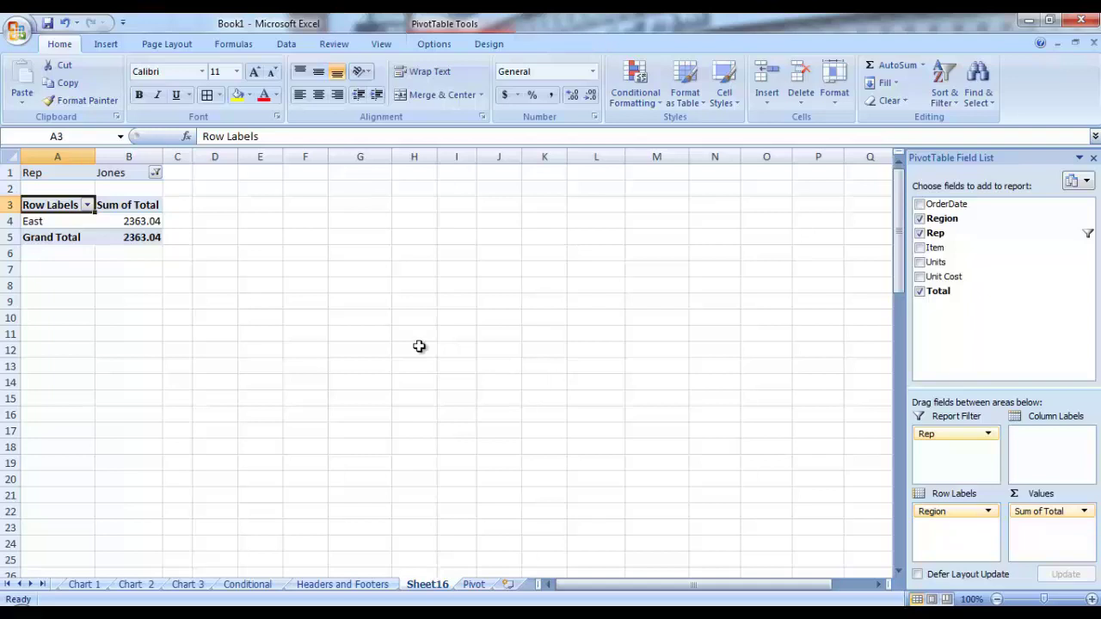
{"action": "left_click", "coordinate": [156, 173]}
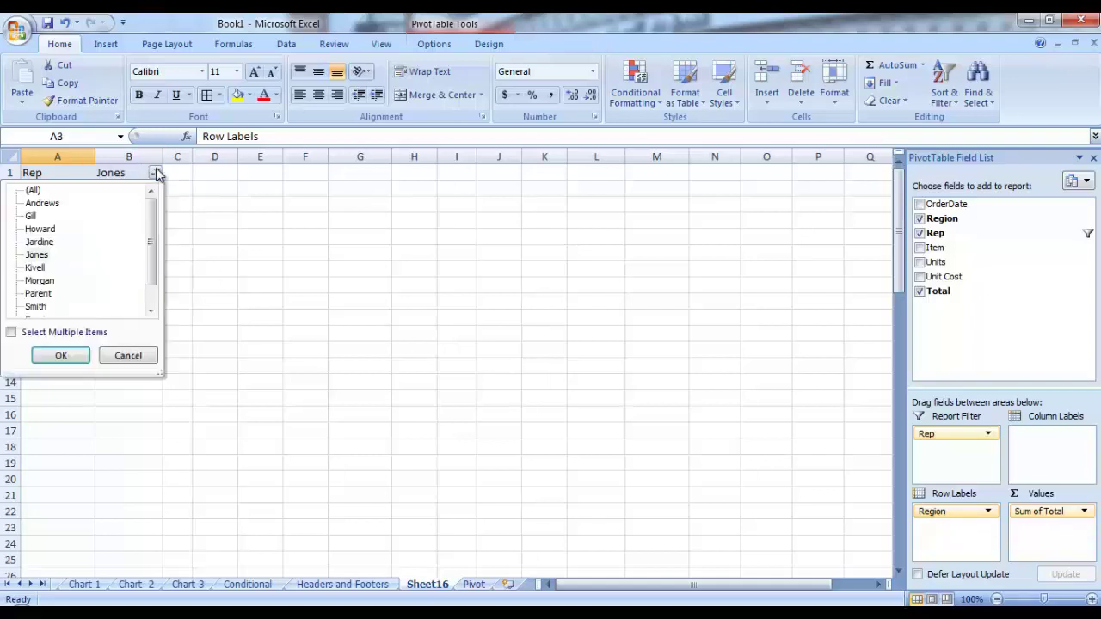
{"action": "left_click", "coordinate": [62, 351]}
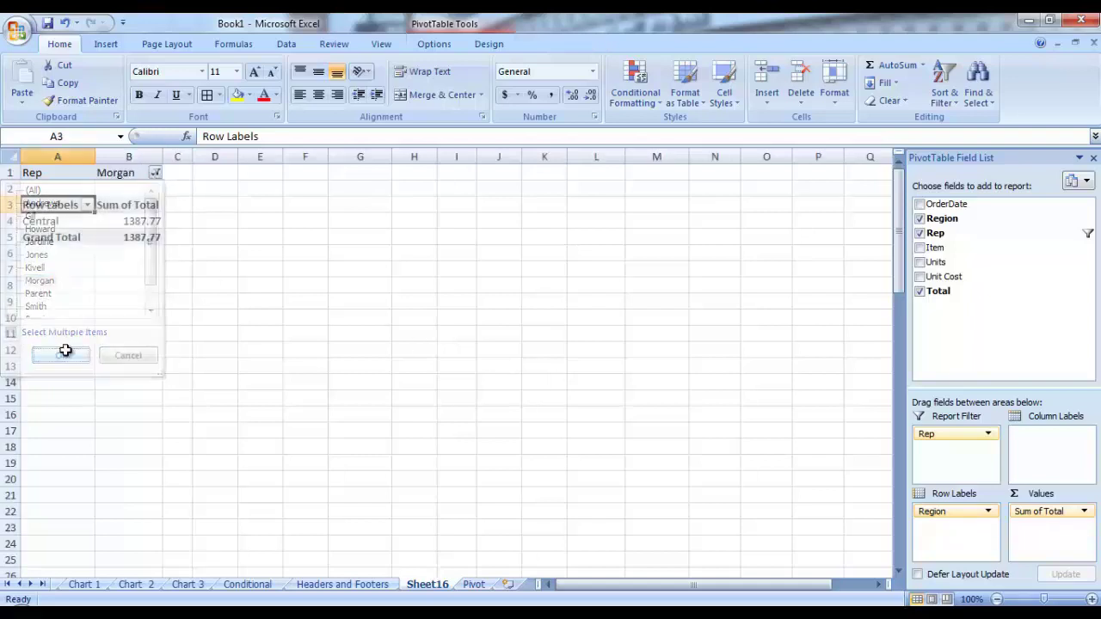
{"action": "left_click", "coordinate": [155, 173]}
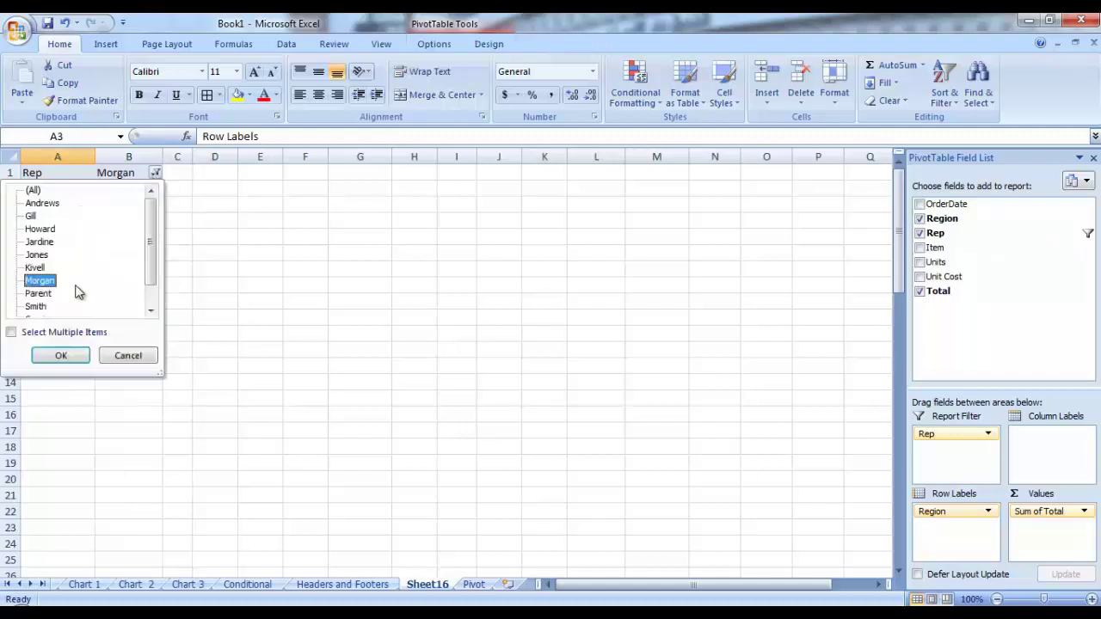
{"action": "left_click", "coordinate": [39, 229]}
{"action": "left_click", "coordinate": [69, 353]}
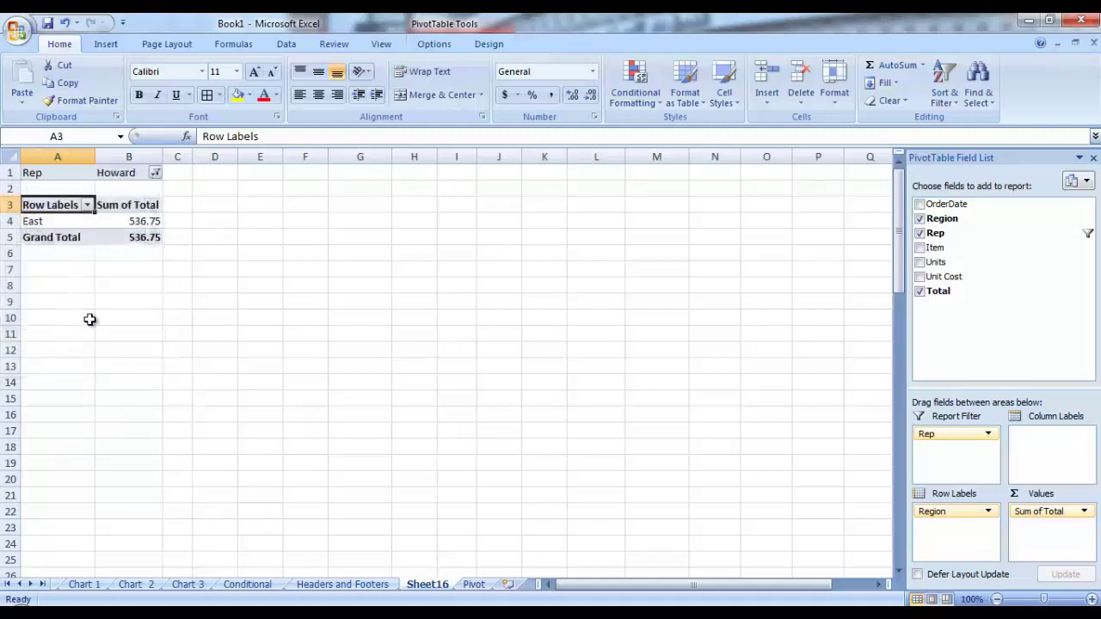
Switch the Rep report filter to the second listed representative and then to the first one
{"action": "left_click", "coordinate": [154, 175]}
{"action": "left_click", "coordinate": [31, 215]}
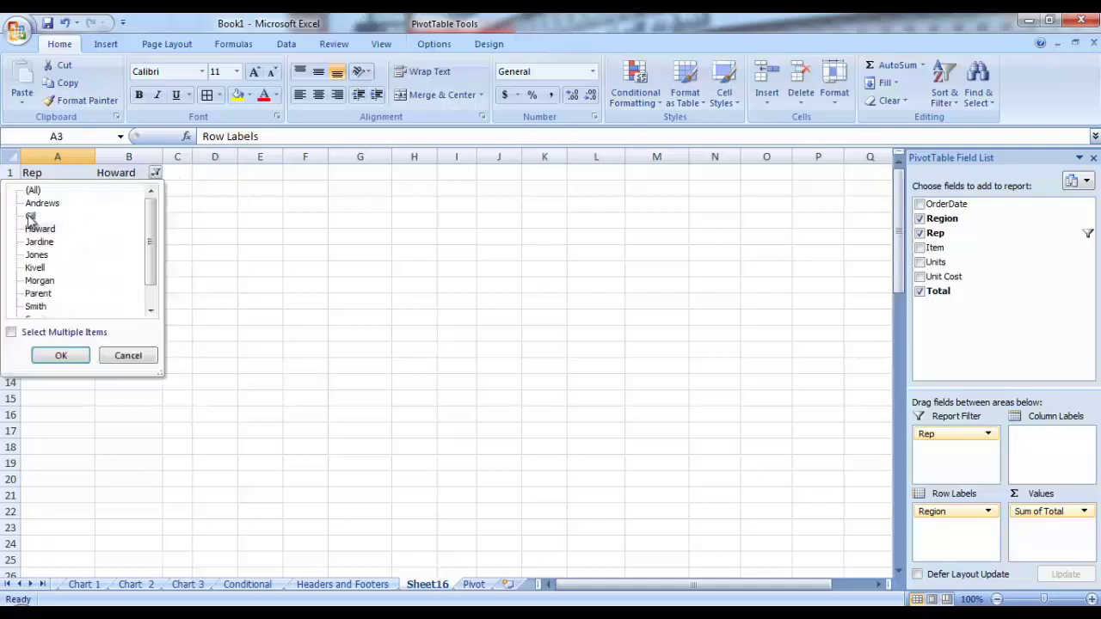
{"action": "left_click", "coordinate": [61, 355]}
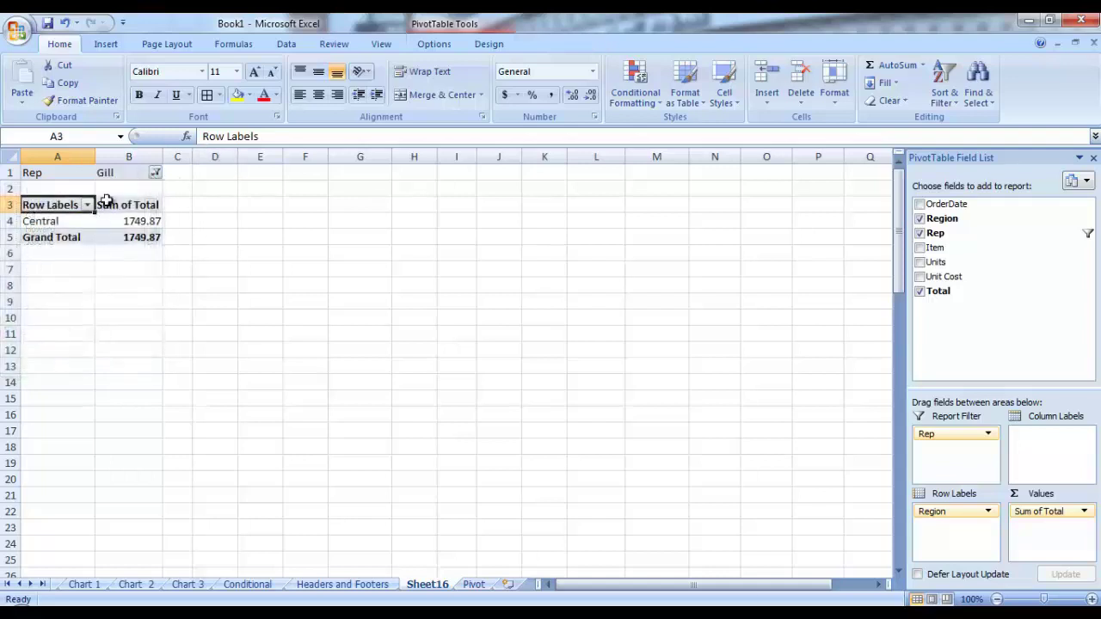
{"action": "left_click", "coordinate": [155, 173]}
{"action": "left_click", "coordinate": [43, 203]}
{"action": "left_click", "coordinate": [59, 355]}
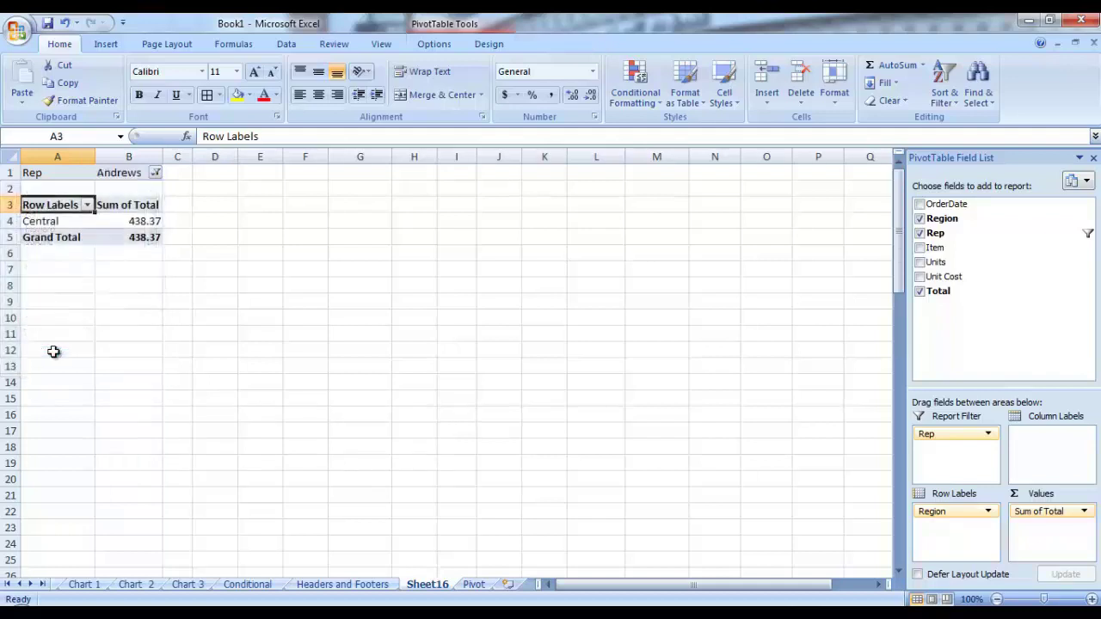
Filter the report by Rep to the last, the ninth and the eighth listed representative in turn
{"action": "left_click", "coordinate": [155, 173]}
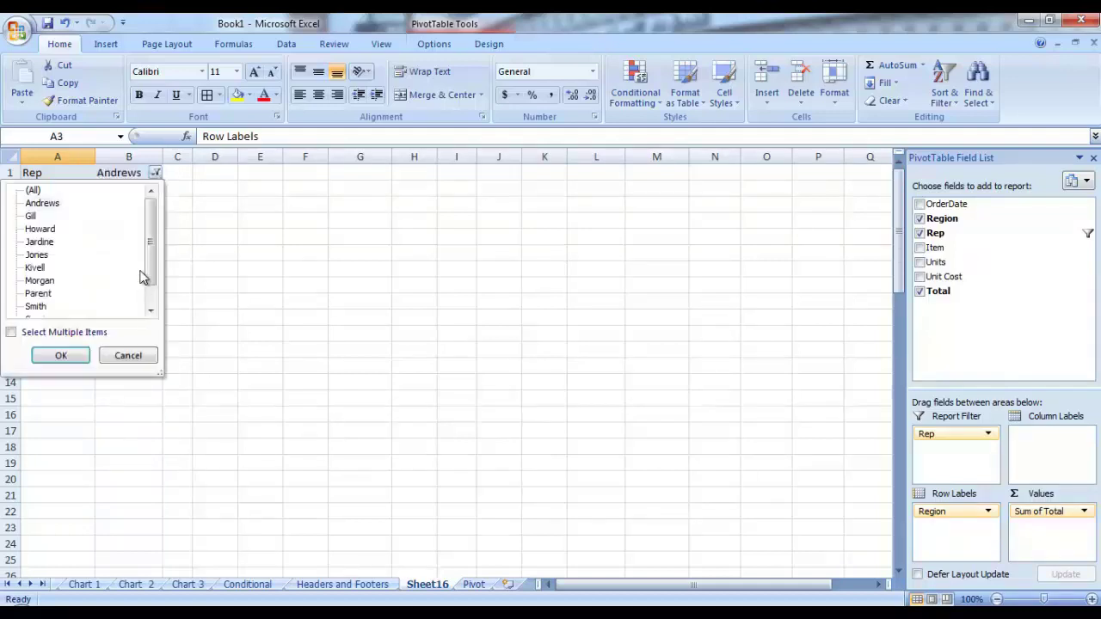
{"action": "left_click", "coordinate": [150, 287]}
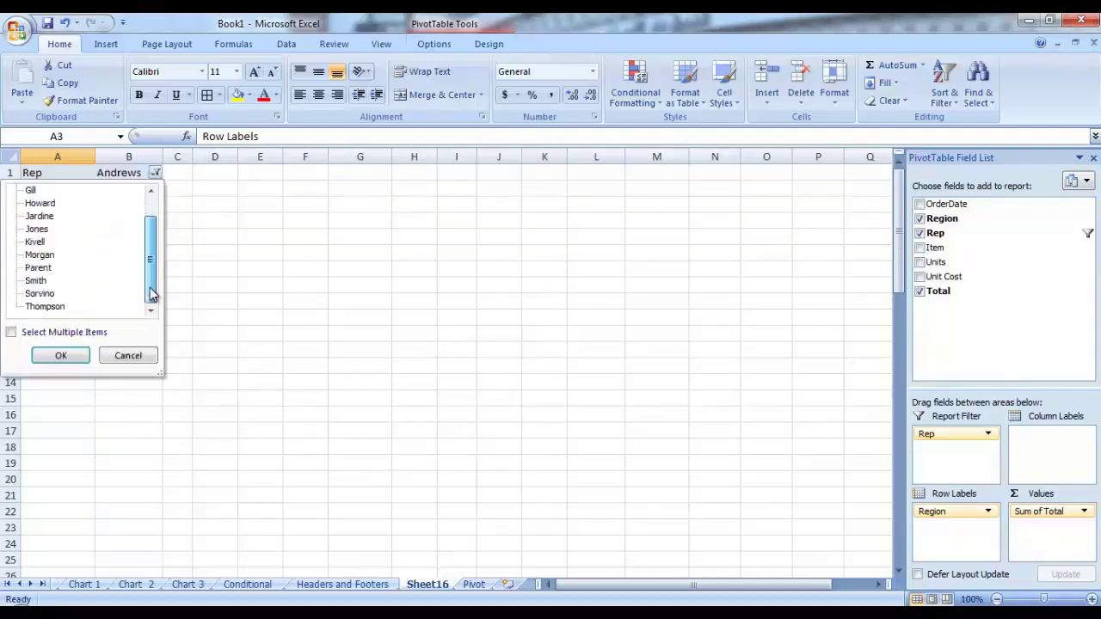
{"action": "left_click", "coordinate": [41, 307]}
{"action": "left_click", "coordinate": [62, 355]}
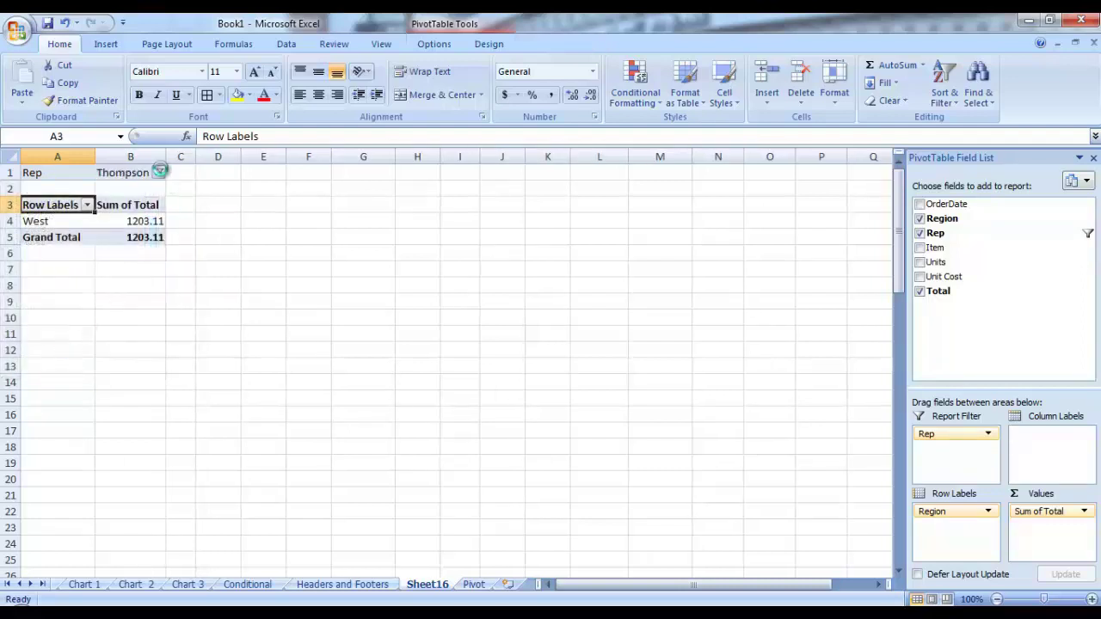
{"action": "left_click", "coordinate": [159, 173]}
{"action": "left_click", "coordinate": [42, 307]}
{"action": "left_click", "coordinate": [62, 356]}
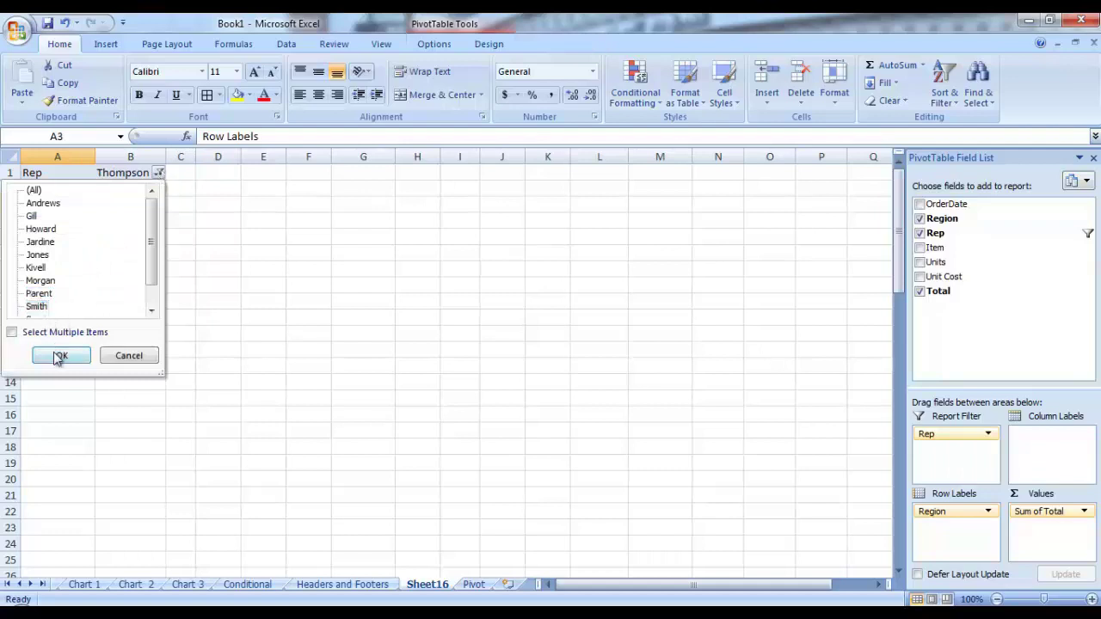
{"action": "left_click", "coordinate": [156, 173]}
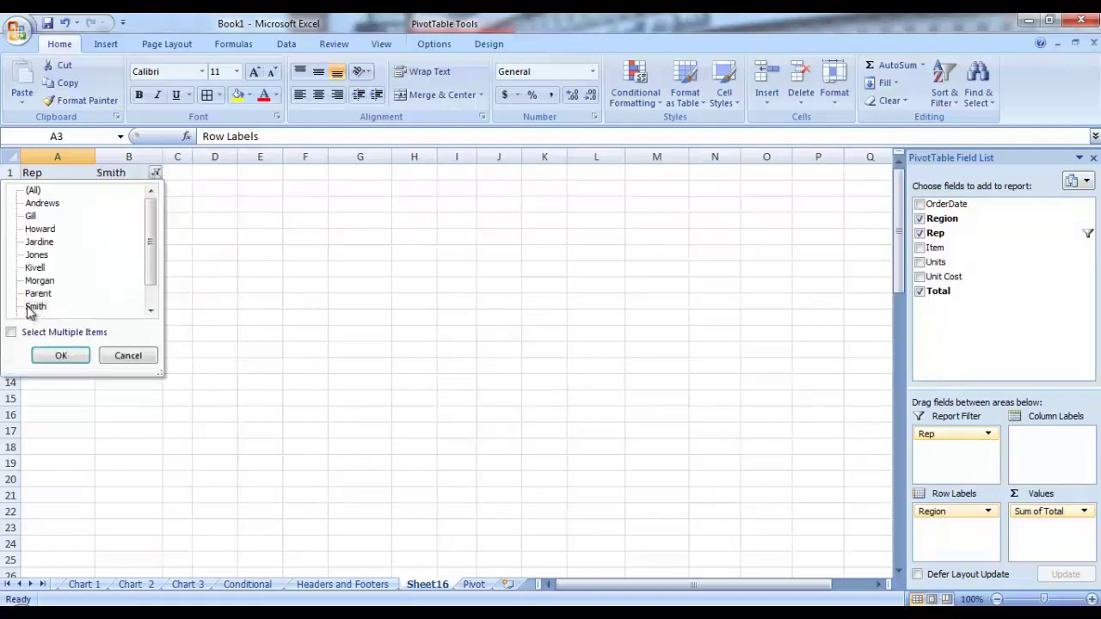
{"action": "left_click", "coordinate": [61, 355]}
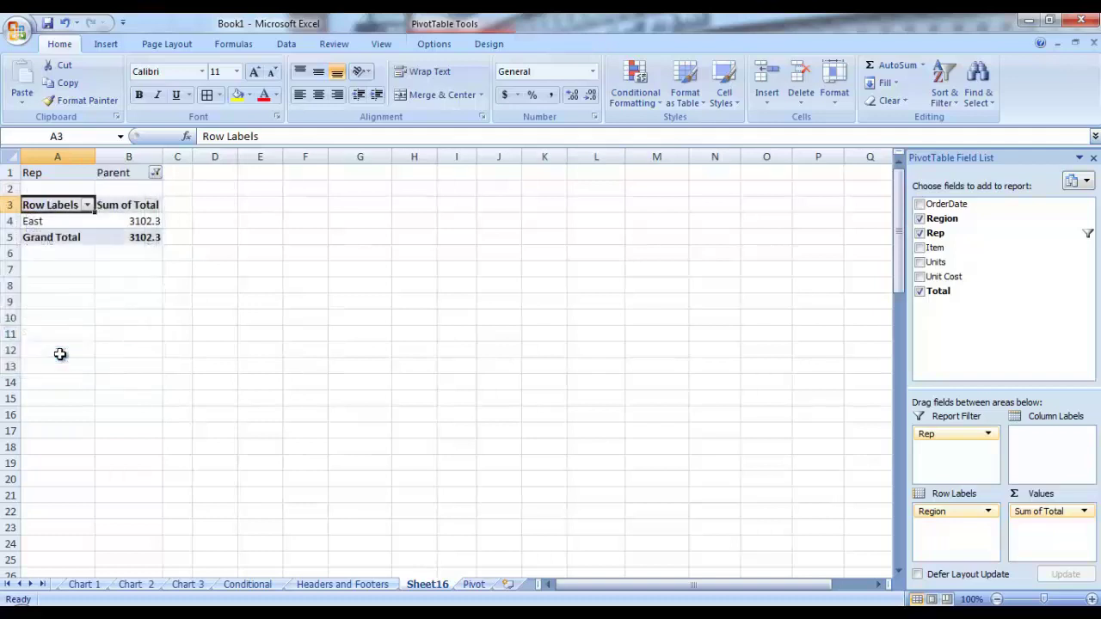
Change the Rep report filter to the seventh listed representative and then to the sixth
{"action": "left_click", "coordinate": [157, 175]}
{"action": "left_click", "coordinate": [42, 282]}
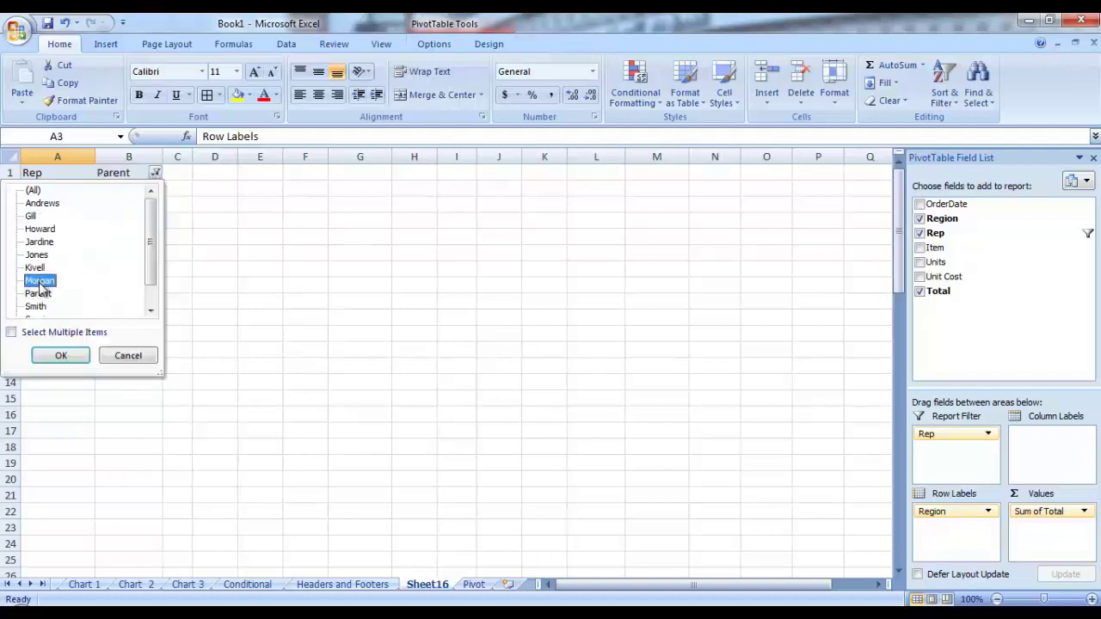
{"action": "left_click", "coordinate": [61, 355]}
{"action": "left_click", "coordinate": [155, 173]}
{"action": "left_click", "coordinate": [35, 269]}
{"action": "left_click", "coordinate": [60, 357]}
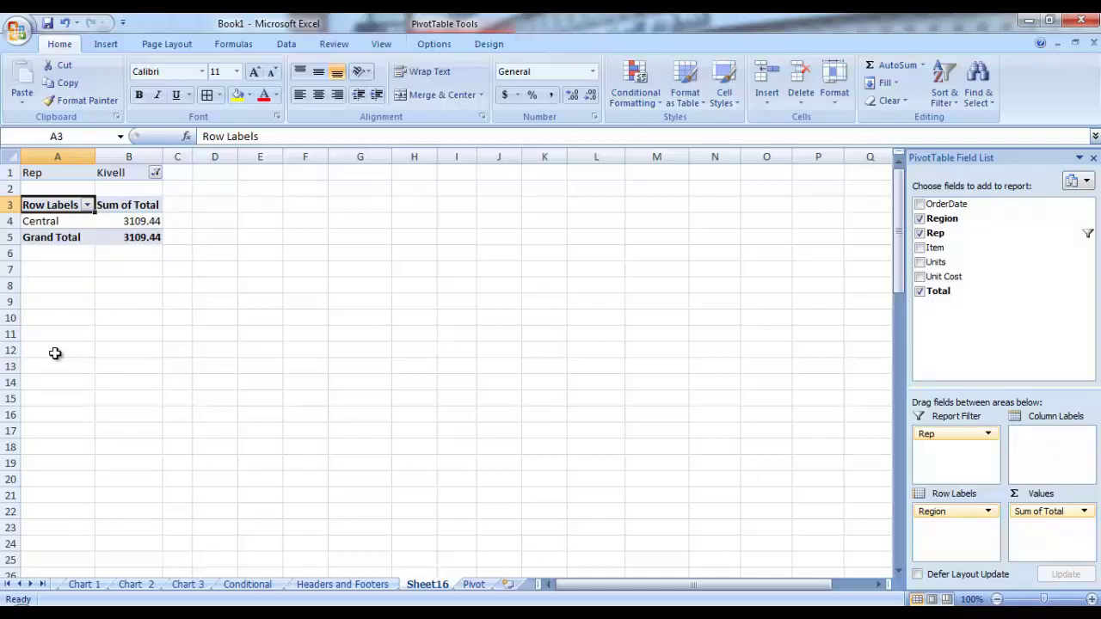
Replace Region with Item in the PivotTable's row labels and filter the report to the representative named in query Q7
{"action": "left_click_drag", "start_coordinate": [939, 513], "coordinate": [1006, 248]}
{"action": "left_click_drag", "start_coordinate": [935, 248], "coordinate": [936, 513]}
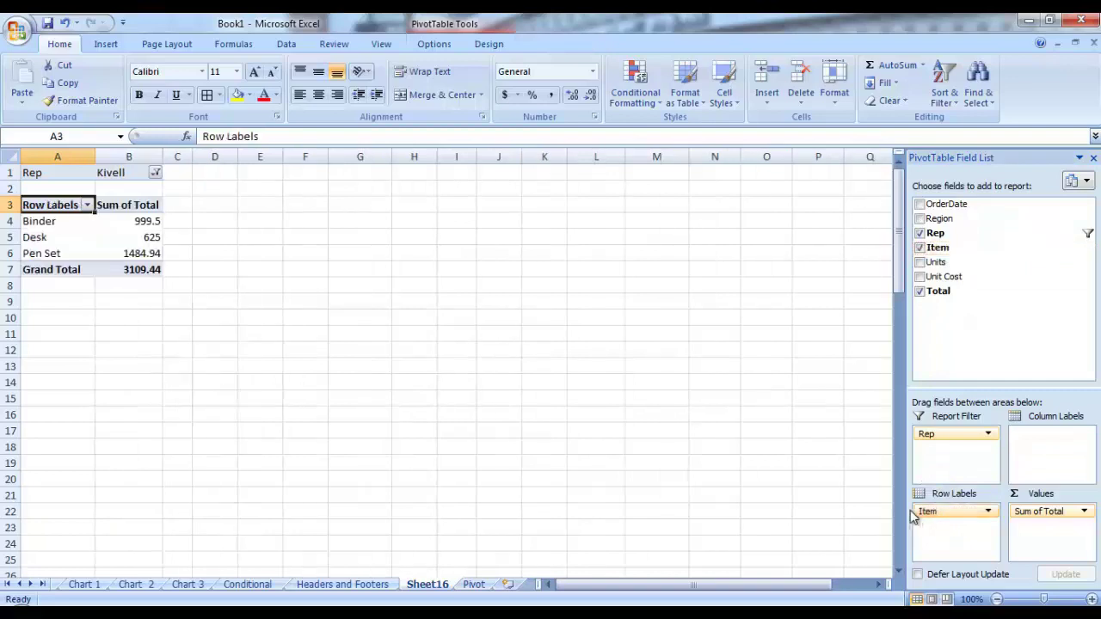
{"action": "left_click", "coordinate": [155, 173]}
{"action": "left_click", "coordinate": [156, 173]}
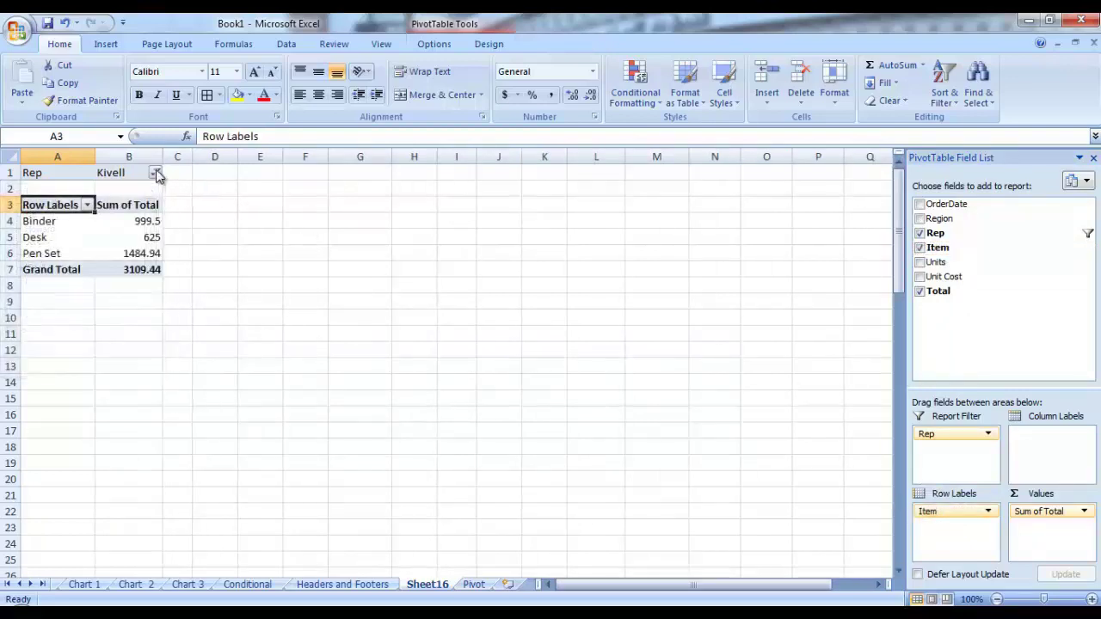
{"action": "left_click", "coordinate": [156, 174]}
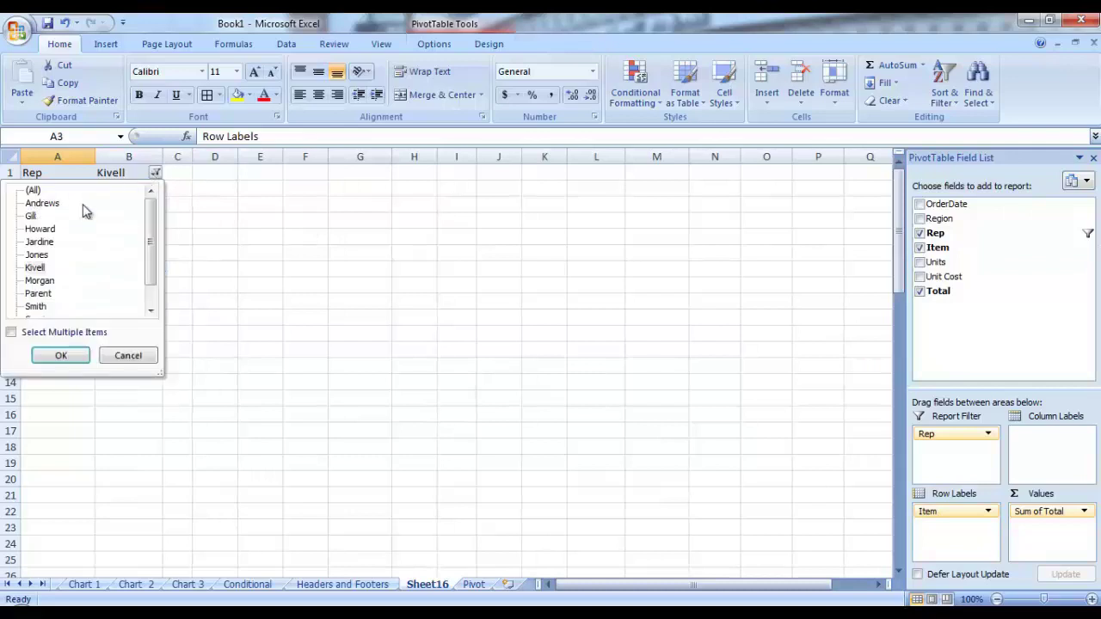
{"action": "left_click", "coordinate": [36, 254]}
{"action": "left_click", "coordinate": [60, 356]}
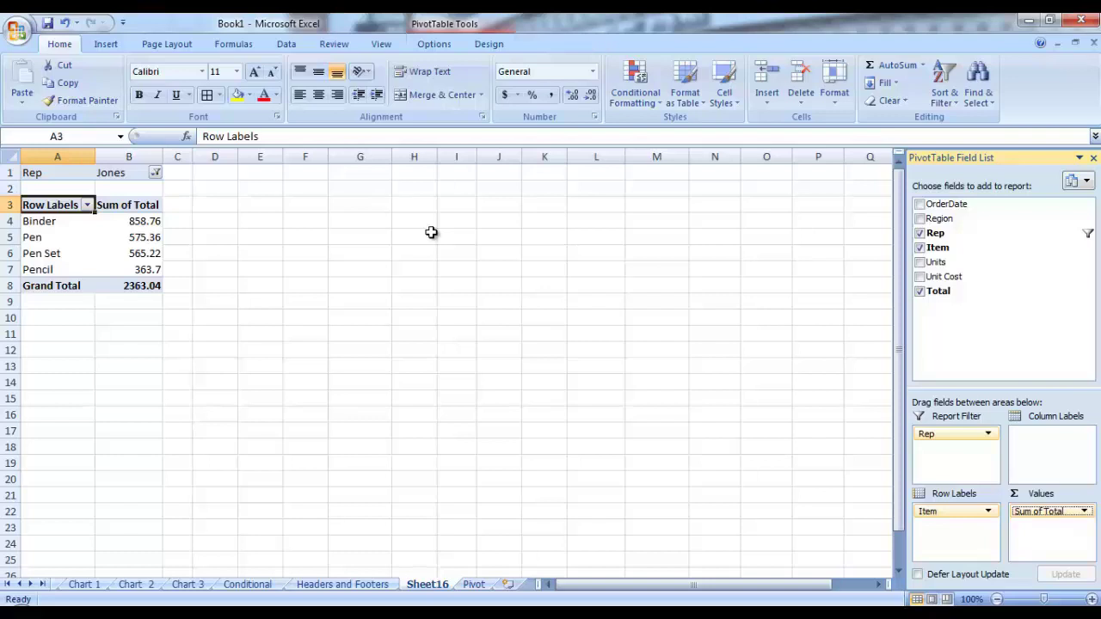
Change the value field settings of Sum of Total to summarize the PivotTable's values by Average
{"action": "left_click", "coordinate": [1085, 513]}
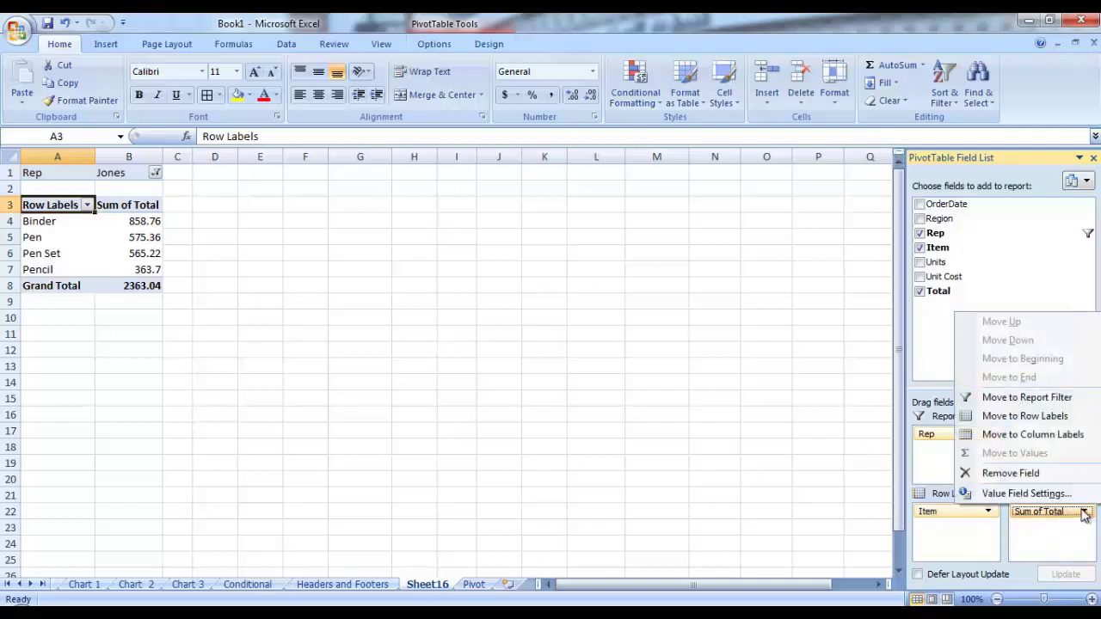
{"action": "left_click", "coordinate": [1041, 493]}
{"action": "left_click_drag", "start_coordinate": [255, 60], "coordinate": [492, 69]}
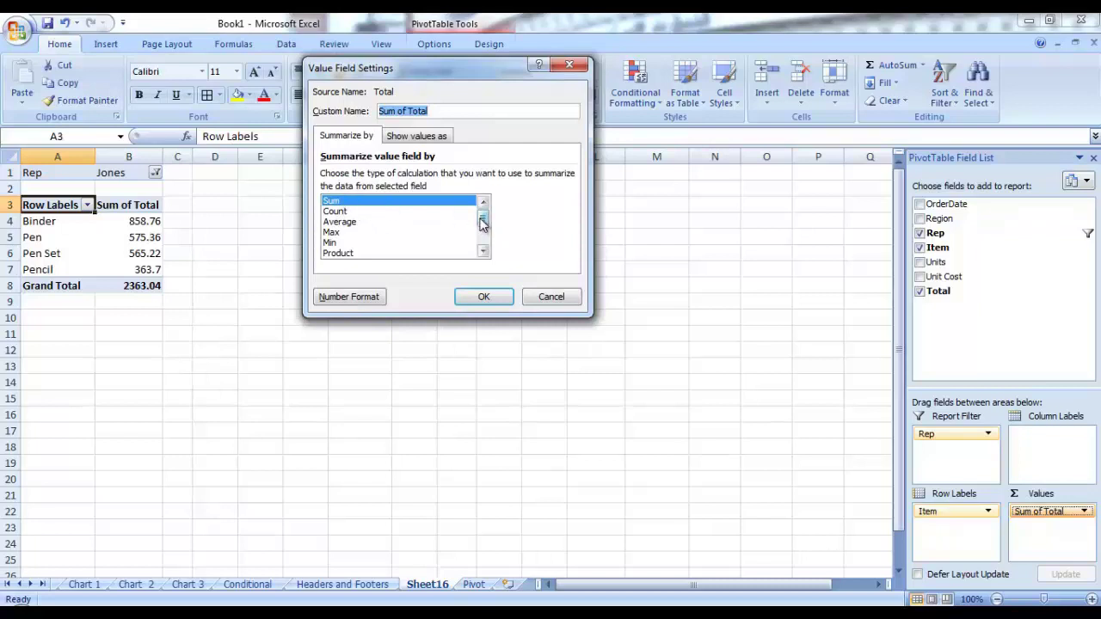
{"action": "mouse_move", "coordinate": [482, 222]}
{"action": "left_mouse_down"}
{"action": "mouse_move", "coordinate": [482, 246]}
{"action": "mouse_move", "coordinate": [483, 222]}
{"action": "left_mouse_up"}
{"action": "left_click", "coordinate": [341, 223]}
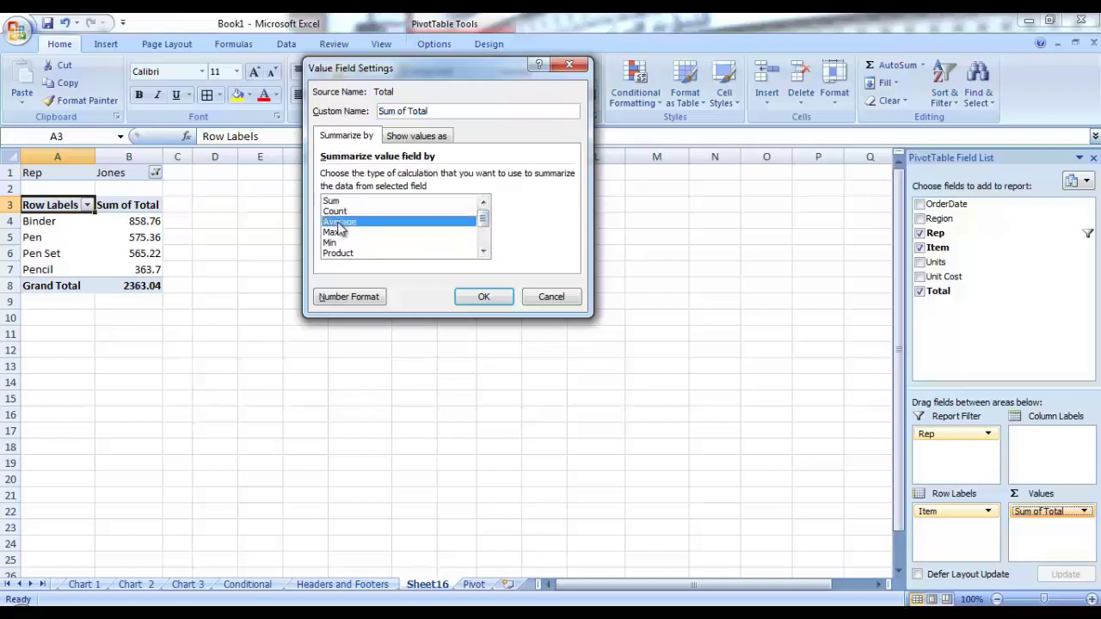
{"action": "left_click", "coordinate": [484, 296]}
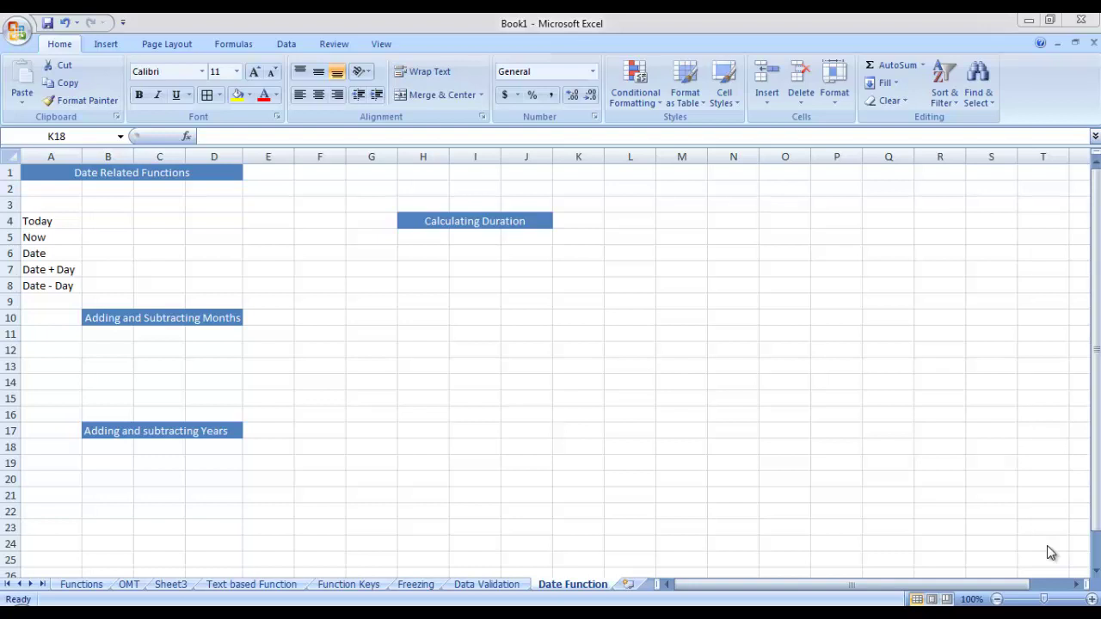
Enter the TODAY function in cell B4 beside the Today label and widen column B slightly
{"action": "key", "text": "alt+Tab"}
{"action": "left_click", "coordinate": [111, 220]}
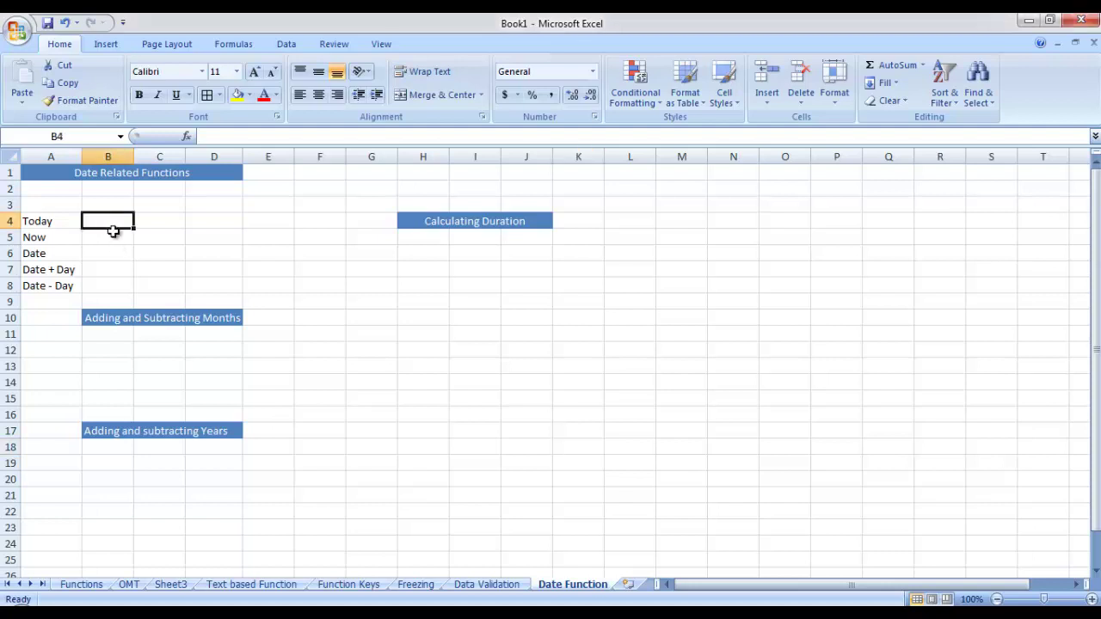
{"action": "left_click", "coordinate": [113, 231]}
{"action": "left_click", "coordinate": [112, 222]}
{"action": "type", "text": "=tod"}
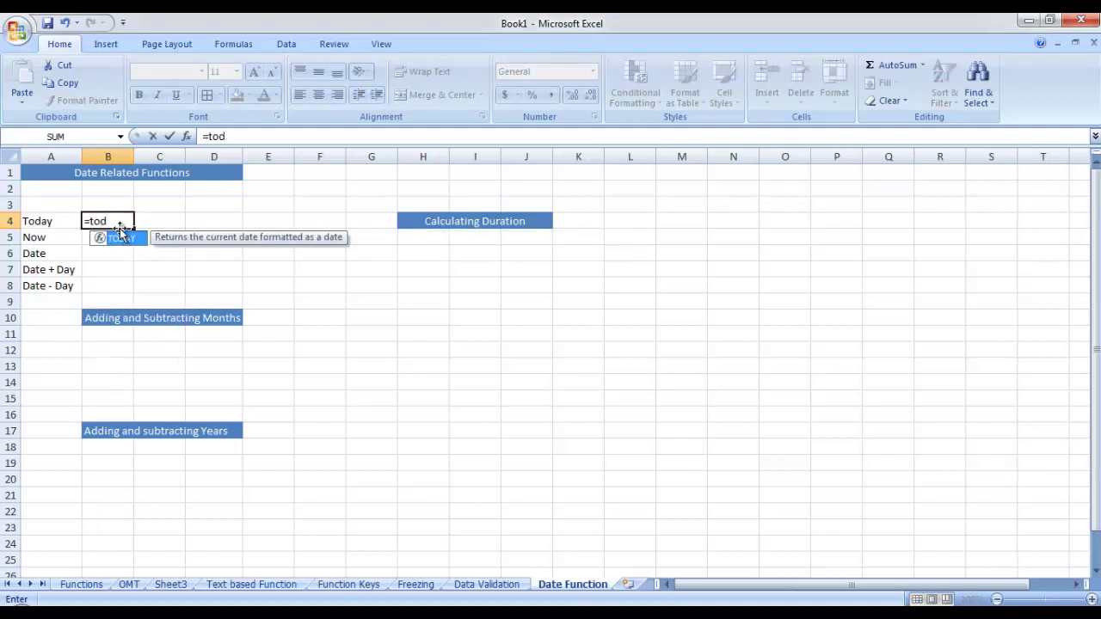
{"action": "double_click", "coordinate": [121, 238]}
{"action": "type", "text": "("}
{"action": "key", "text": "BackSpace"}
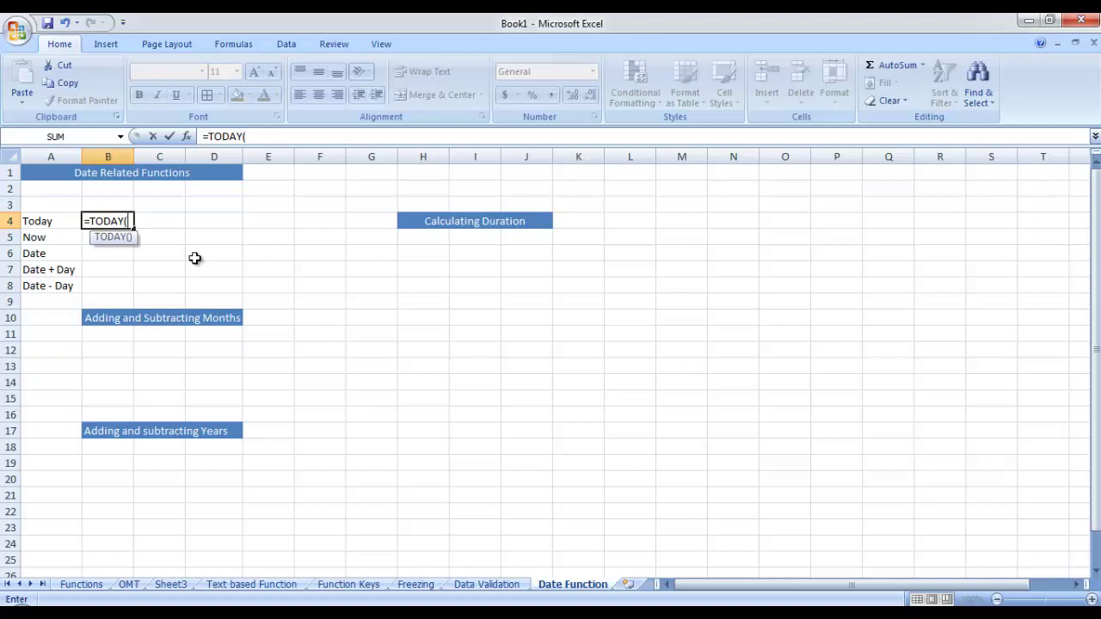
{"action": "key", "text": "Return"}
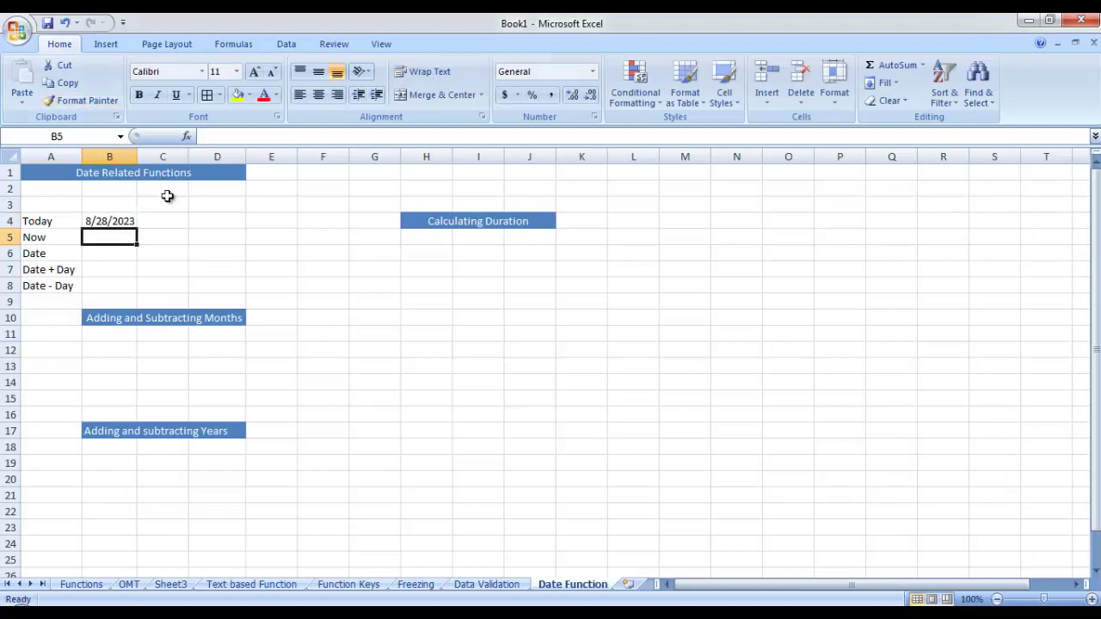
{"action": "left_click_drag", "start_coordinate": [137, 156], "coordinate": [151, 160]}
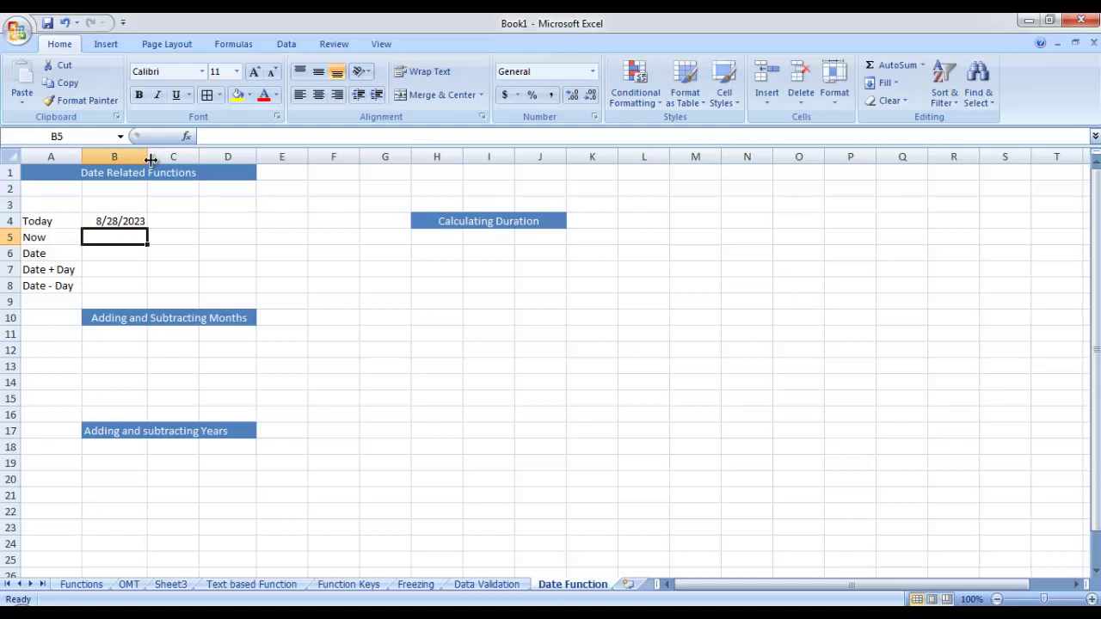
Enter the NOW function in cell B5 and widen column B enough to show the full date and time
{"action": "type", "text": "="}
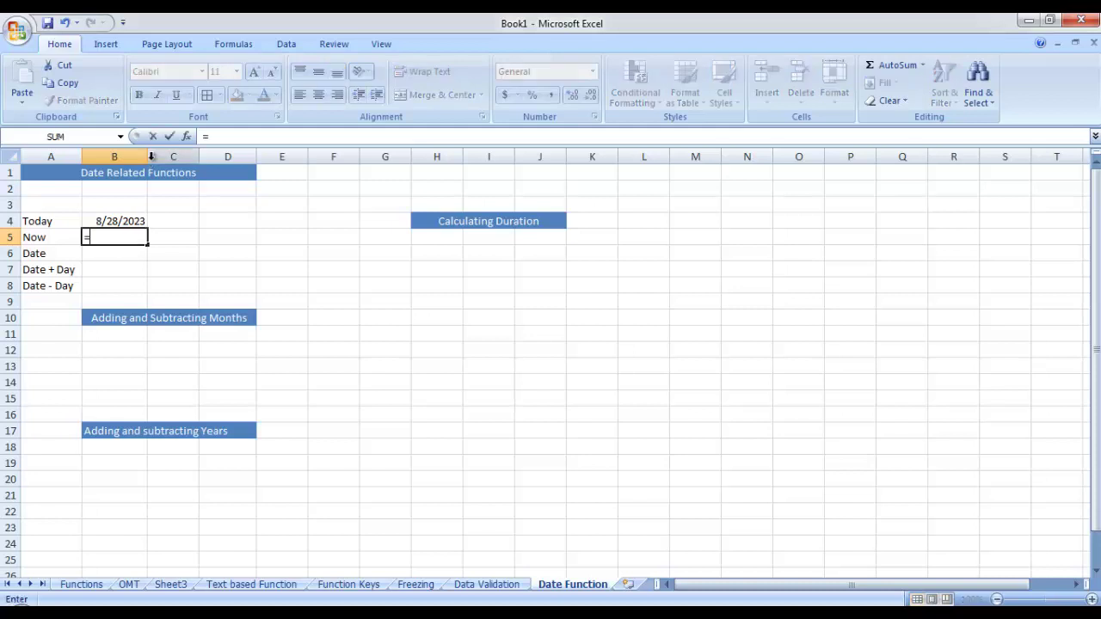
{"action": "type", "text": "now"}
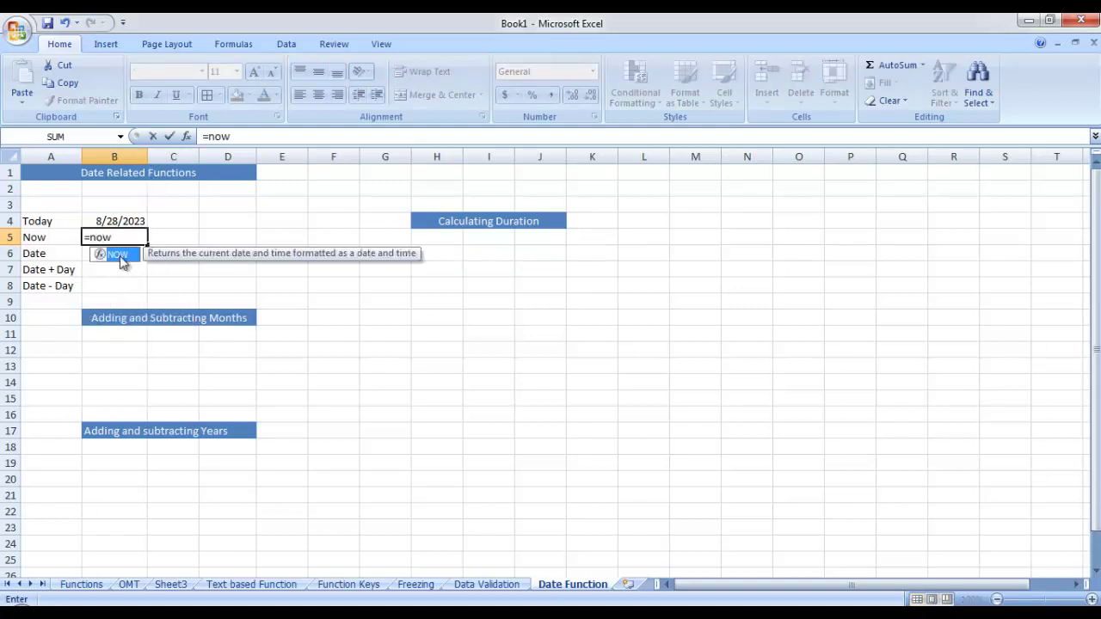
{"action": "double_click", "coordinate": [120, 255]}
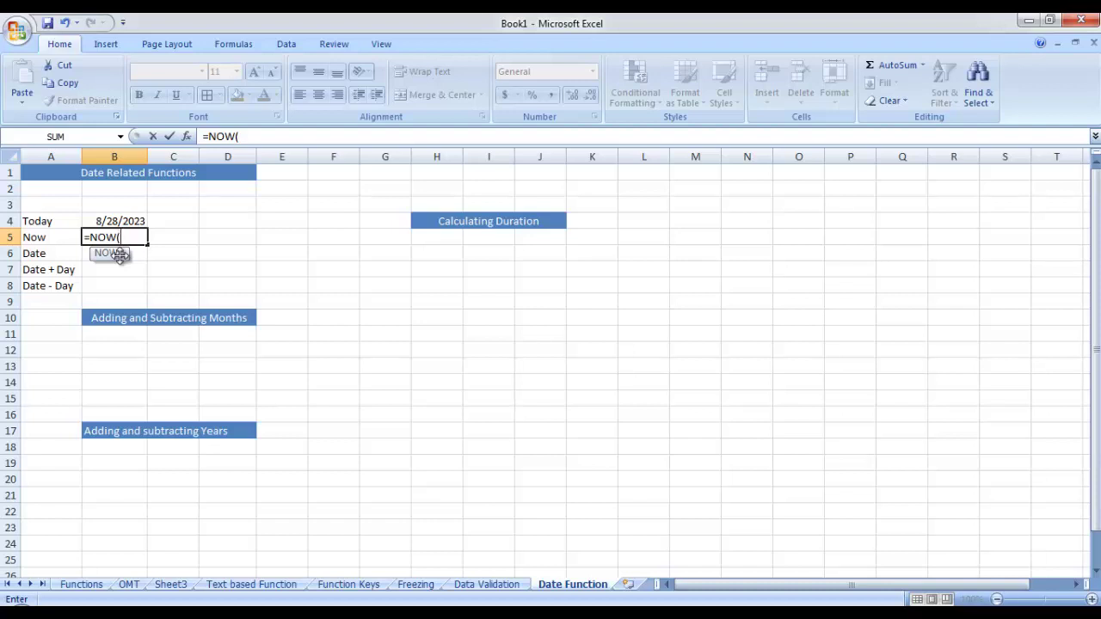
{"action": "key", "text": "Return"}
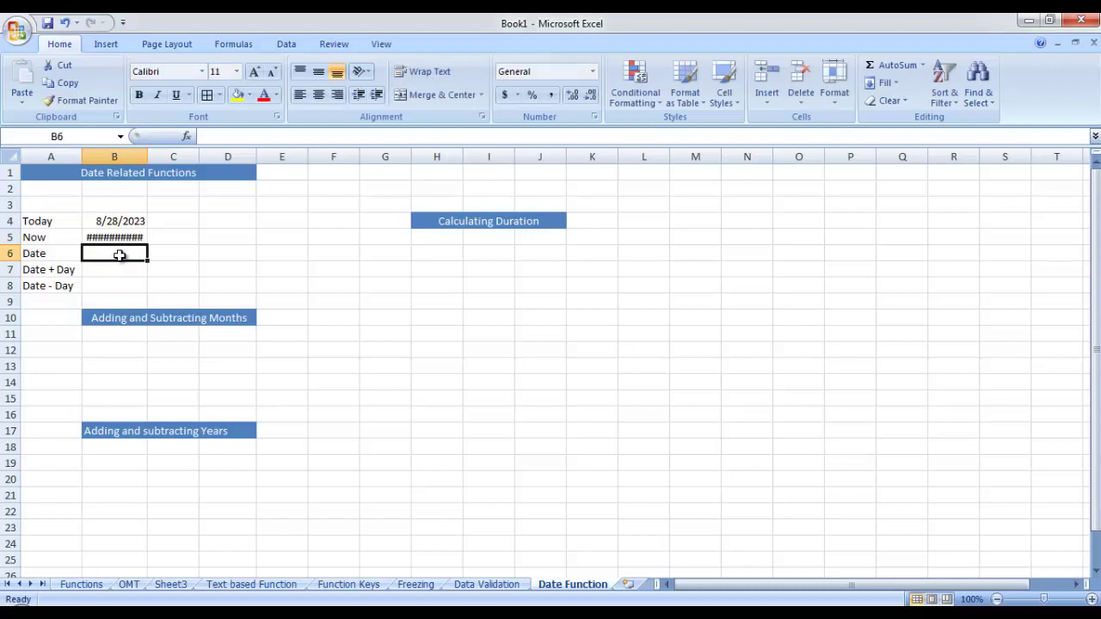
{"action": "left_click_drag", "start_coordinate": [147, 156], "coordinate": [173, 156]}
{"action": "left_click", "coordinate": [128, 224]}
{"action": "left_click", "coordinate": [126, 237]}
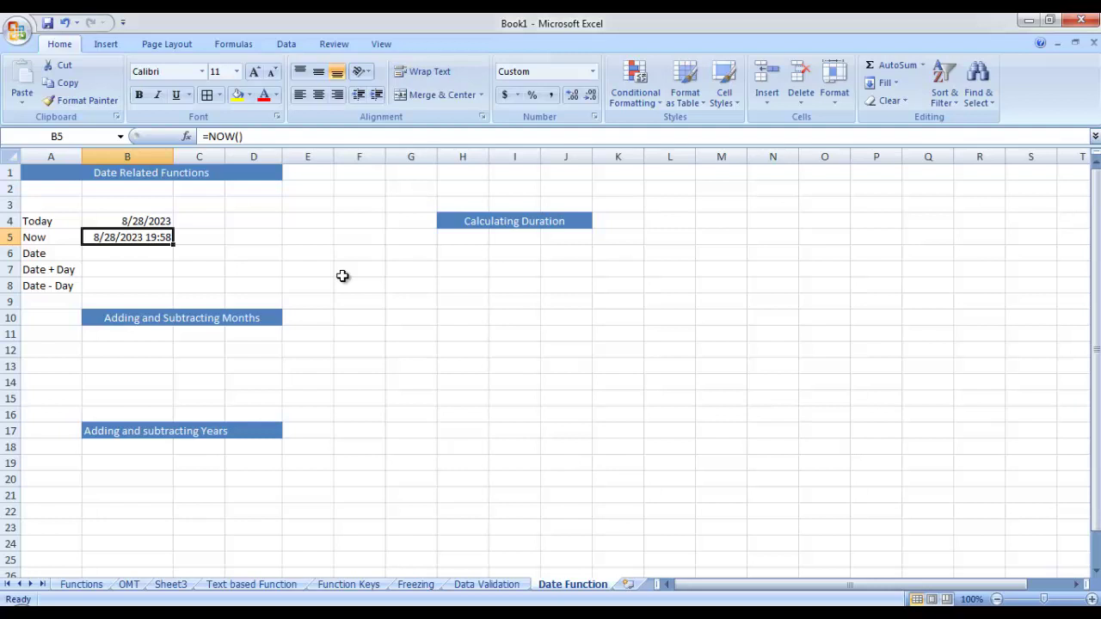
Enter the formula =DATE(1989,9,12) in cell B6 beside the Date label
{"action": "left_click", "coordinate": [142, 252]}
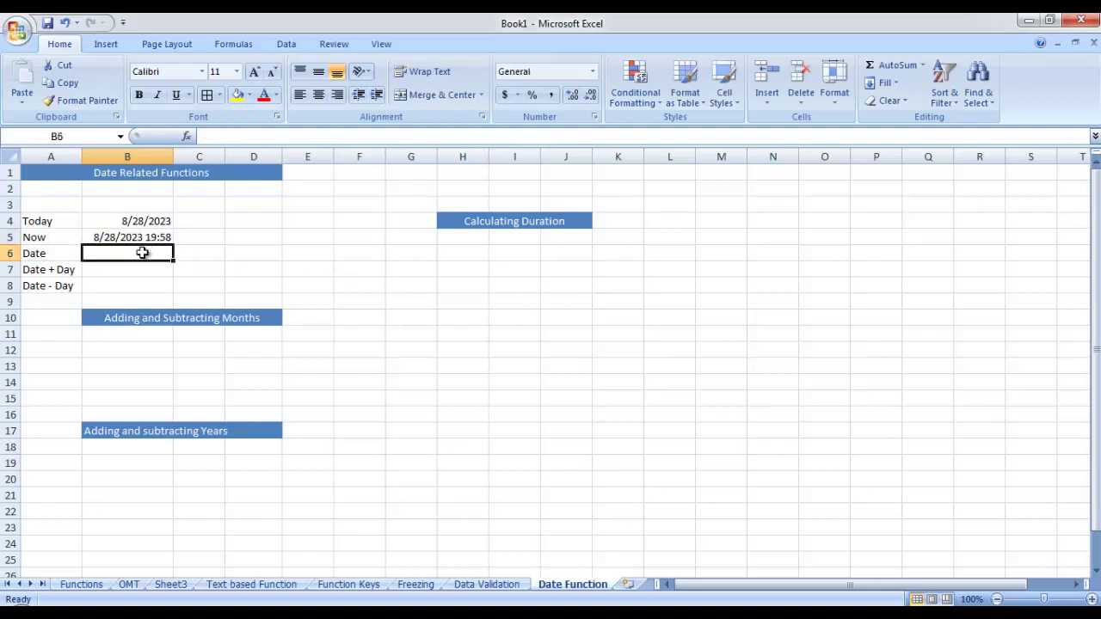
{"action": "type", "text": "="}
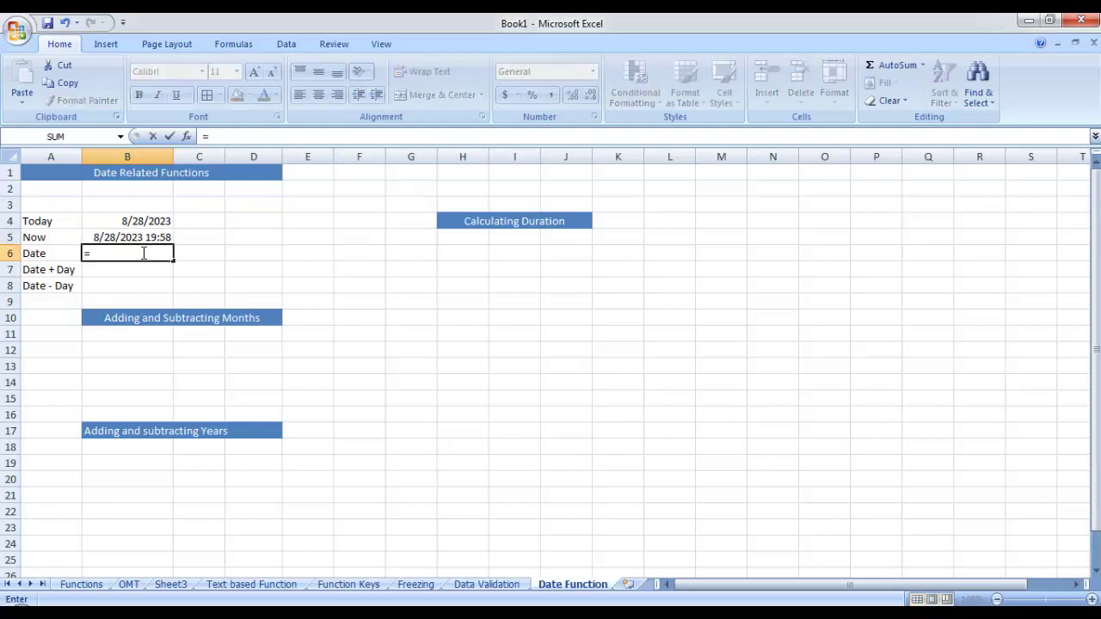
{"action": "type", "text": "date"}
{"action": "key", "text": "Tab"}
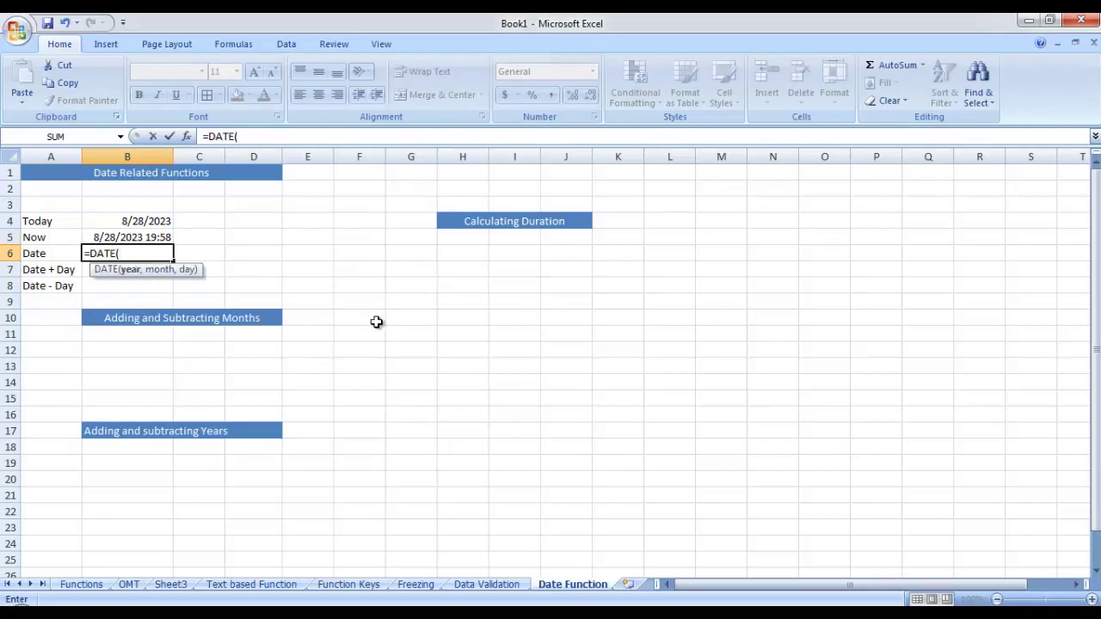
{"action": "type", "text": "1989,9"}
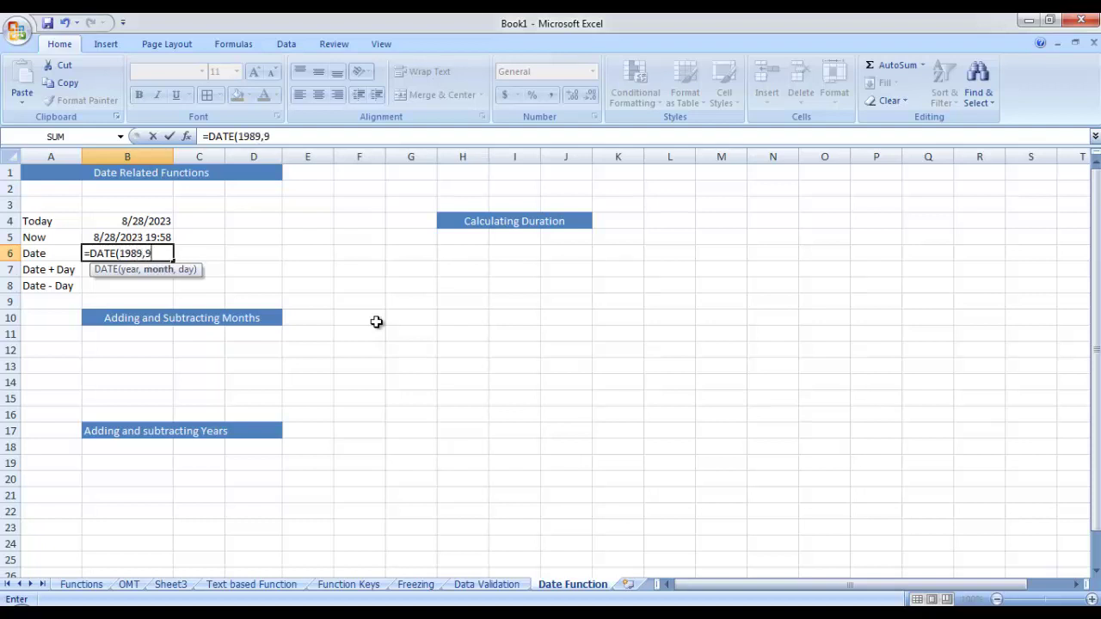
{"action": "type", "text": ",12"}
{"action": "key", "text": "Return"}
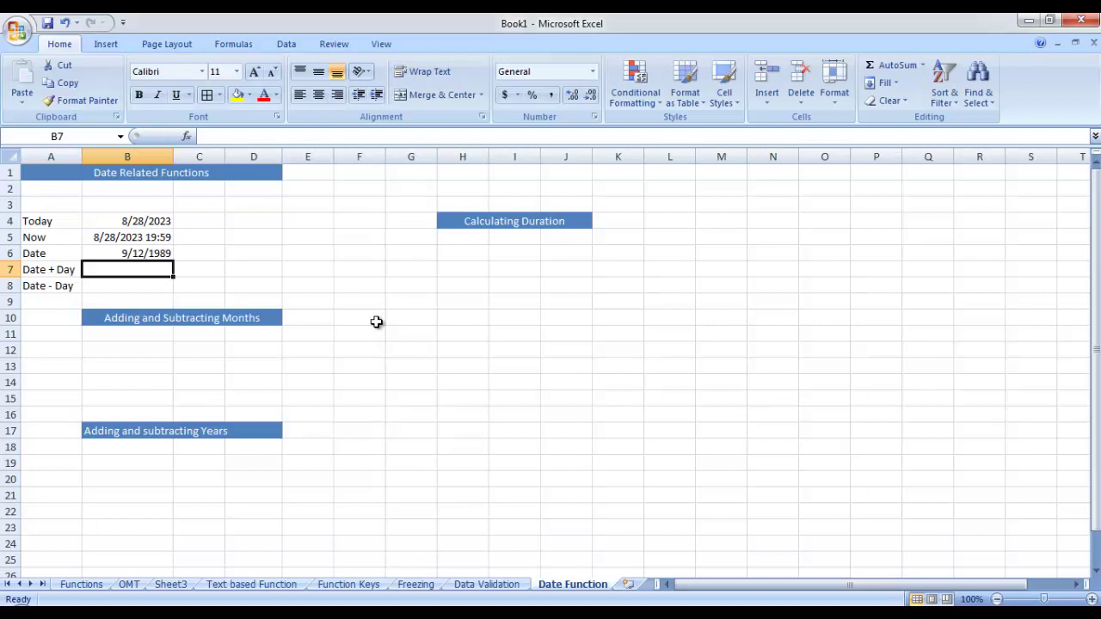
{"action": "key", "text": "Right"}
{"action": "key", "text": "Right"}
{"action": "key", "text": "Left"}
{"action": "key", "text": "Left"}
{"action": "key", "text": "Right"}
{"action": "key", "text": "Right"}
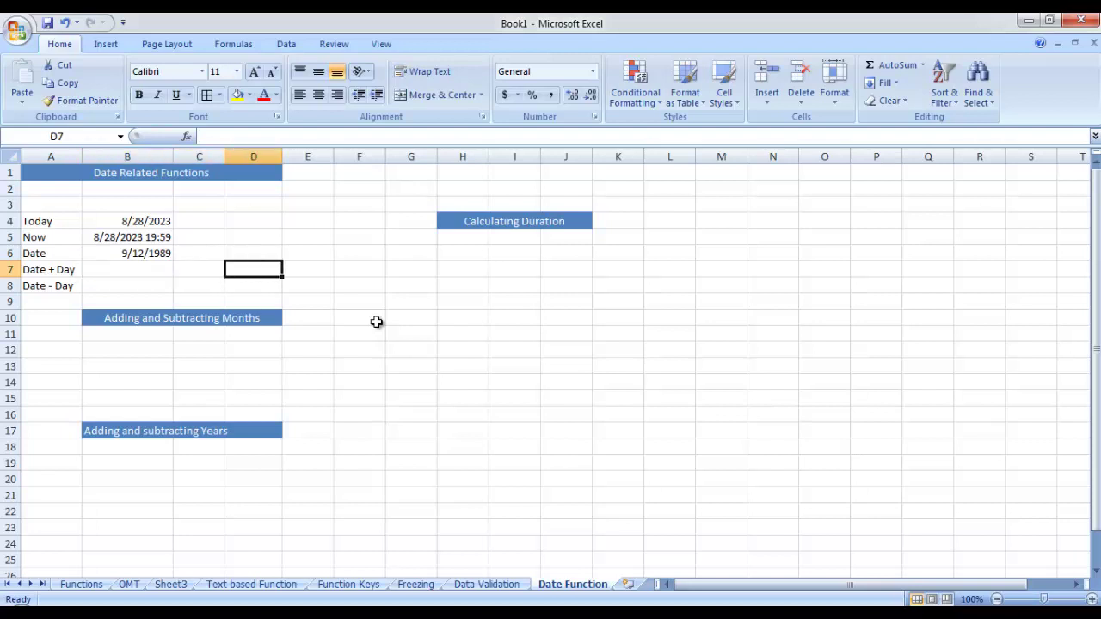
{"action": "key", "text": "Up"}
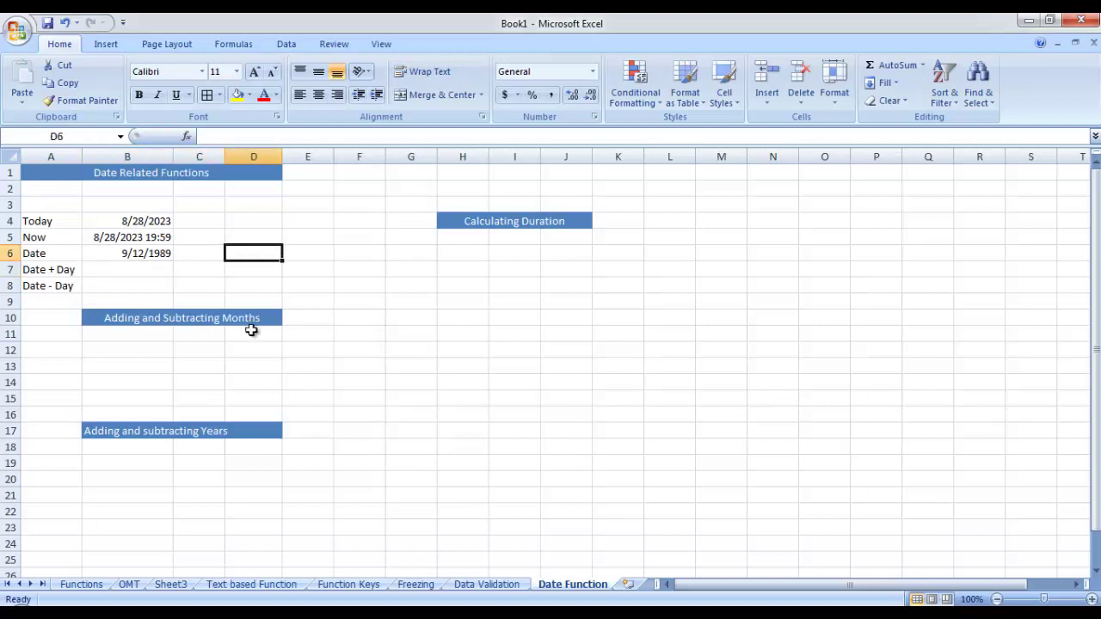
Insert two blank rows above the Date + Day row
{"action": "right_click", "coordinate": [7, 272]}
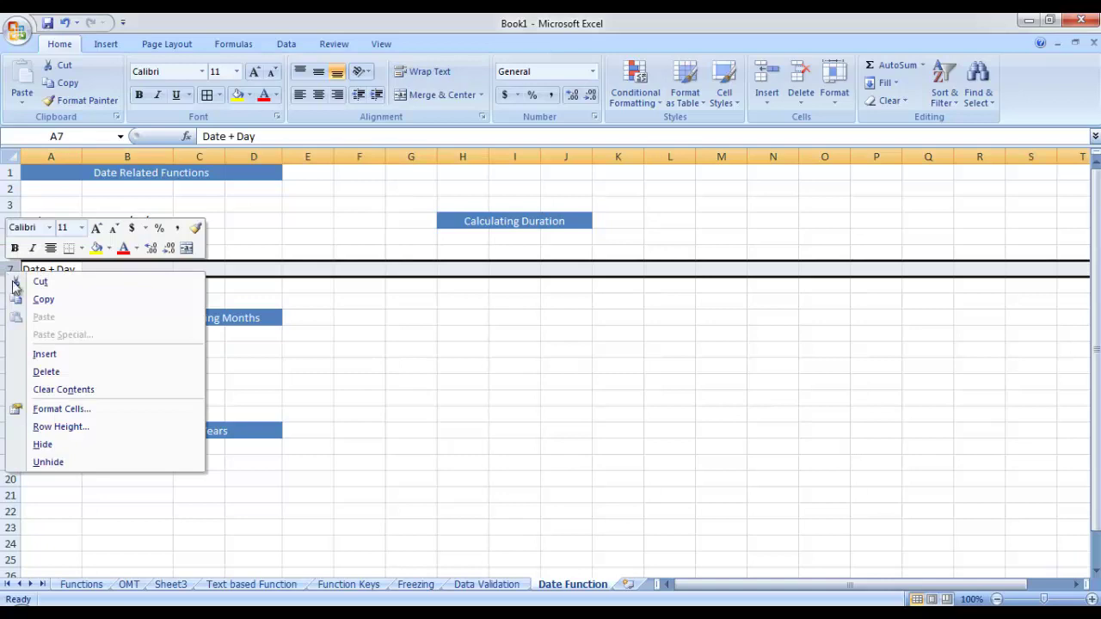
{"action": "left_click", "coordinate": [44, 353]}
{"action": "right_click", "coordinate": [16, 287]}
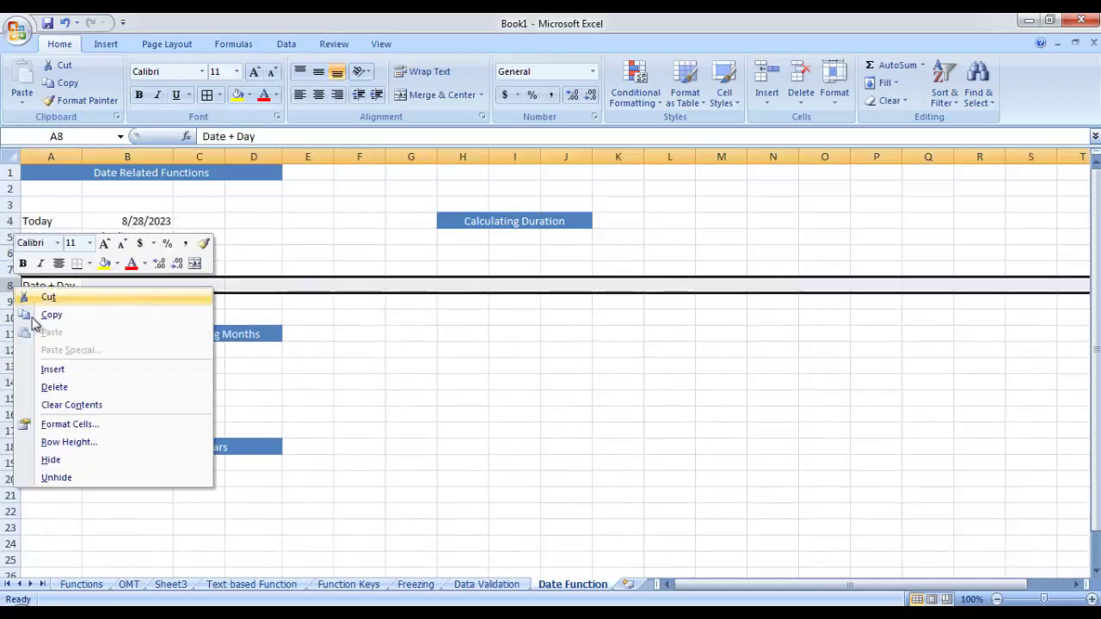
{"action": "left_click", "coordinate": [21, 369]}
{"action": "right_click", "coordinate": [17, 303]}
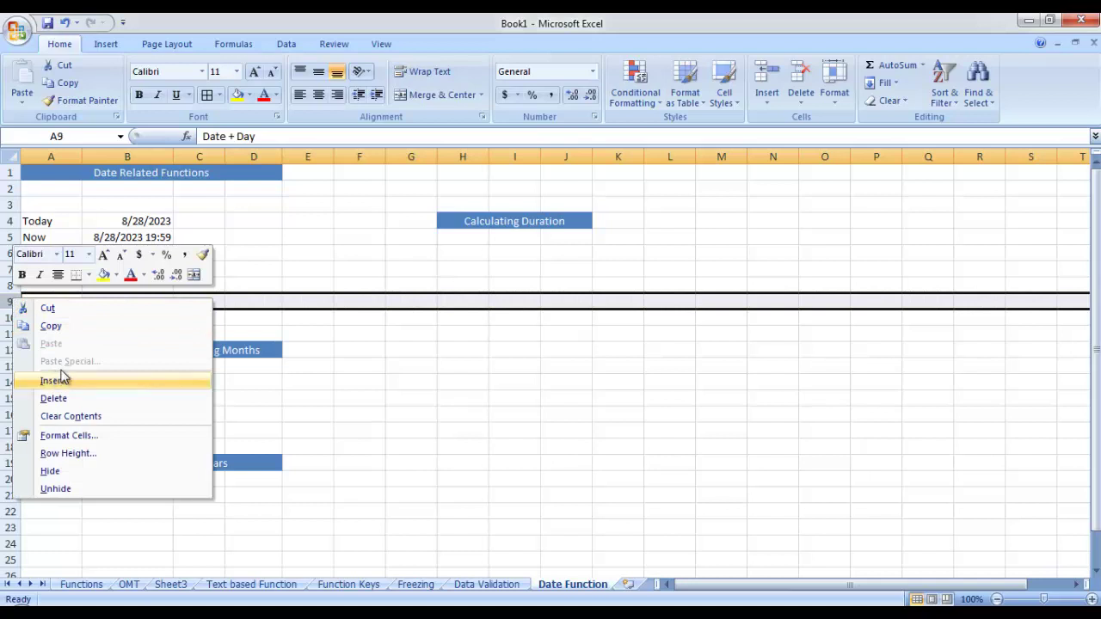
{"action": "key", "text": "Escape"}
Label the two blank rows below Date as Day in A7 and Year in A8
{"action": "left_click", "coordinate": [46, 270]}
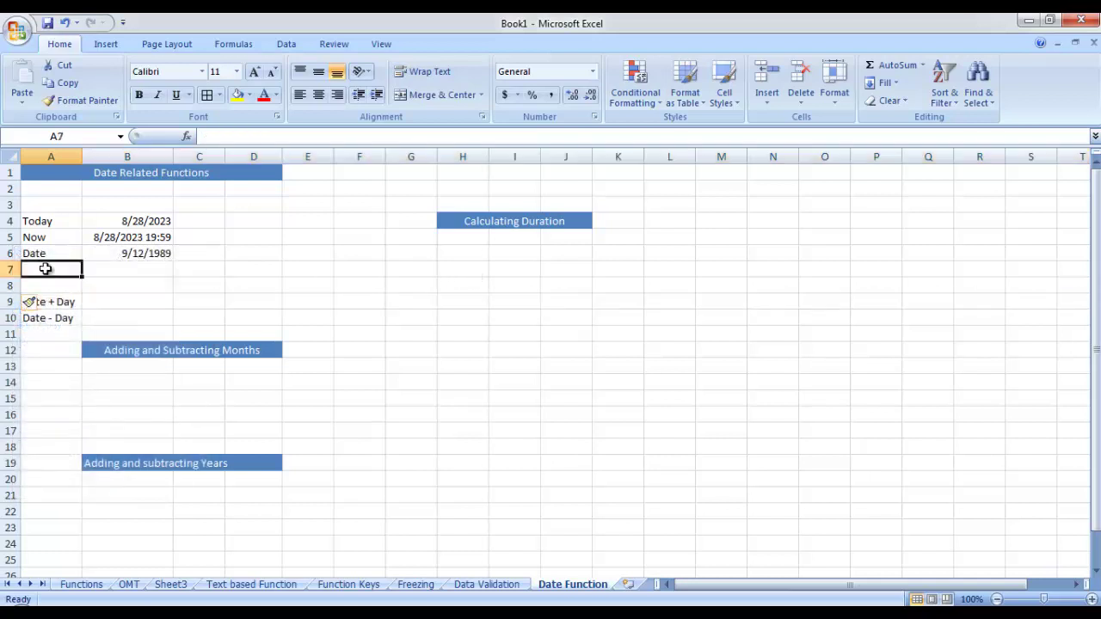
{"action": "type", "text": "Day"}
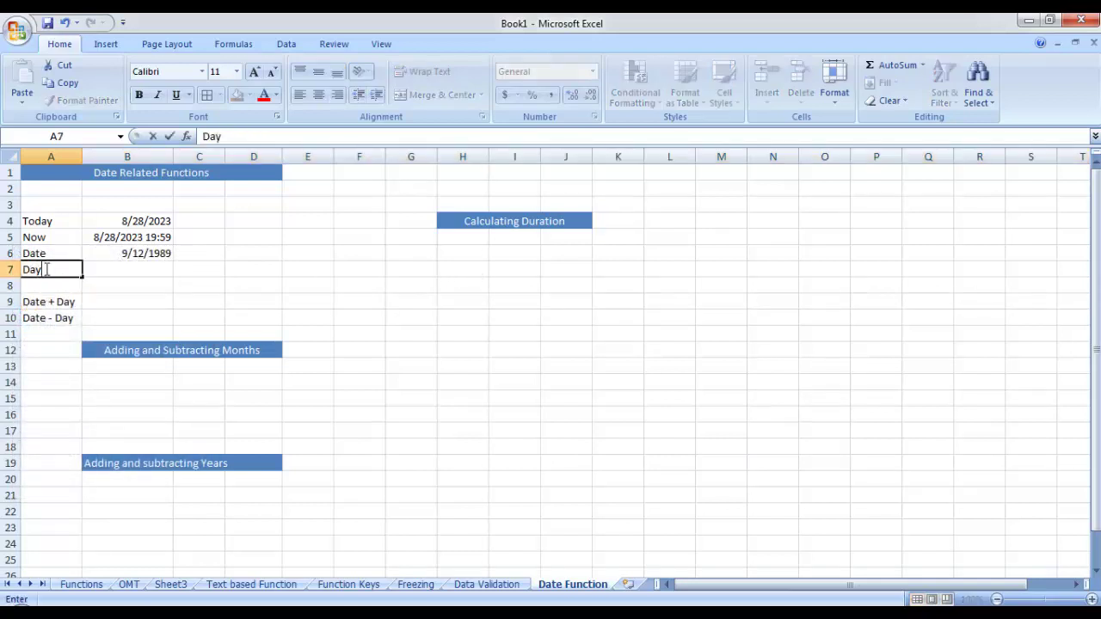
{"action": "key", "text": "Tab"}
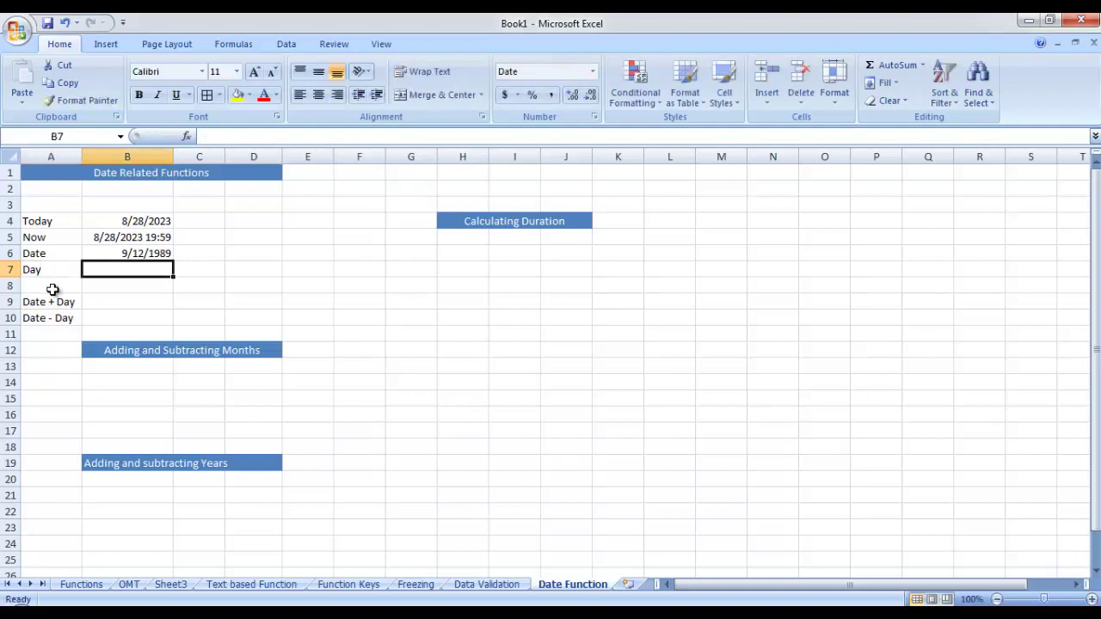
{"action": "left_click", "coordinate": [53, 287]}
{"action": "type", "text": "Year"}
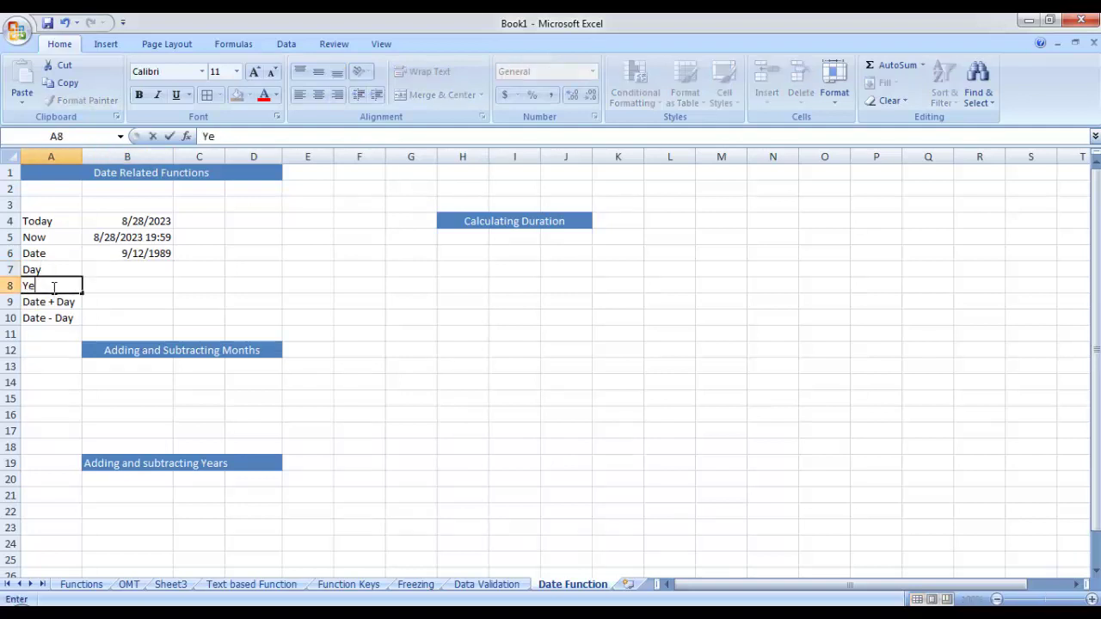
Enter a DAY function in cell B7 that takes the day from the date in B6
{"action": "left_click", "coordinate": [92, 271]}
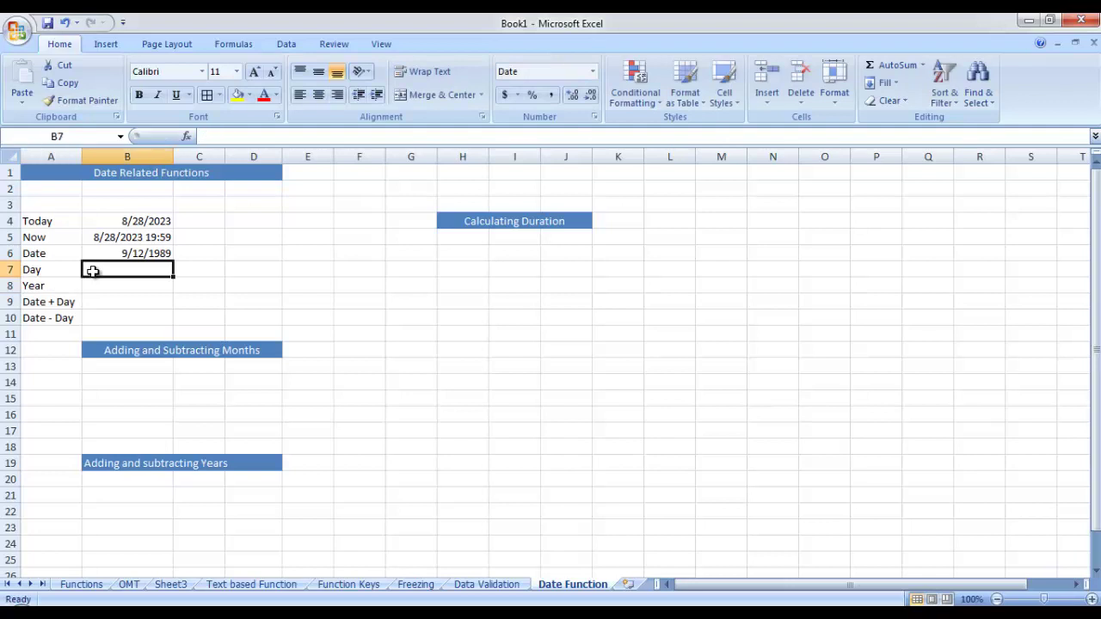
{"action": "type", "text": "=mon"}
{"action": "key", "text": "BackSpace"}
{"action": "key", "text": "BackSpace"}
{"action": "key", "text": "BackSpace"}
{"action": "type", "text": "day"}
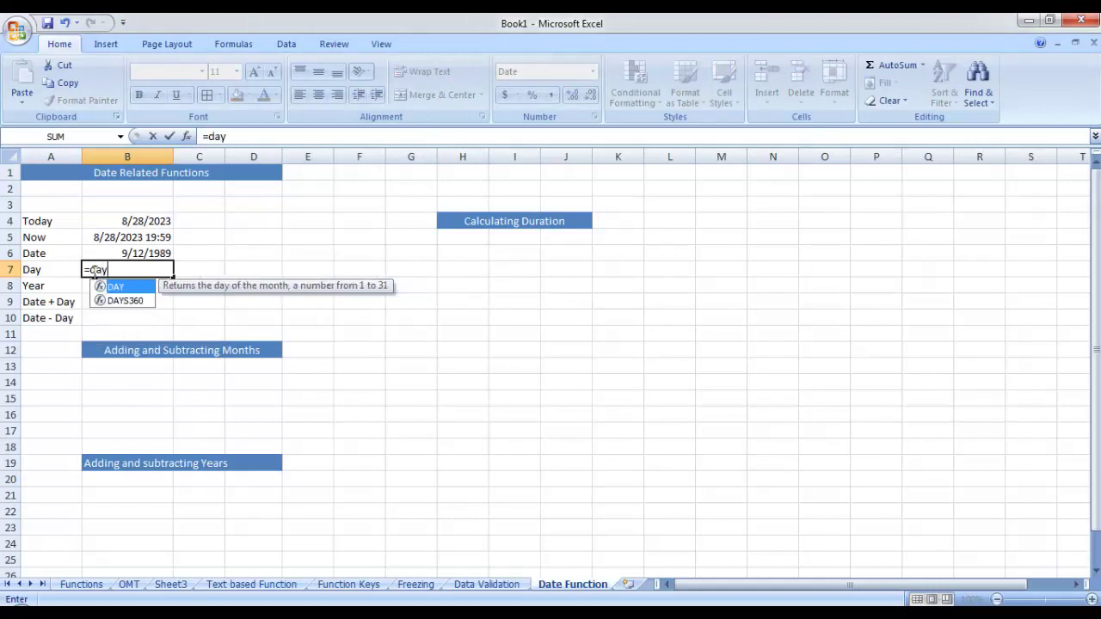
{"action": "double_click", "coordinate": [111, 286]}
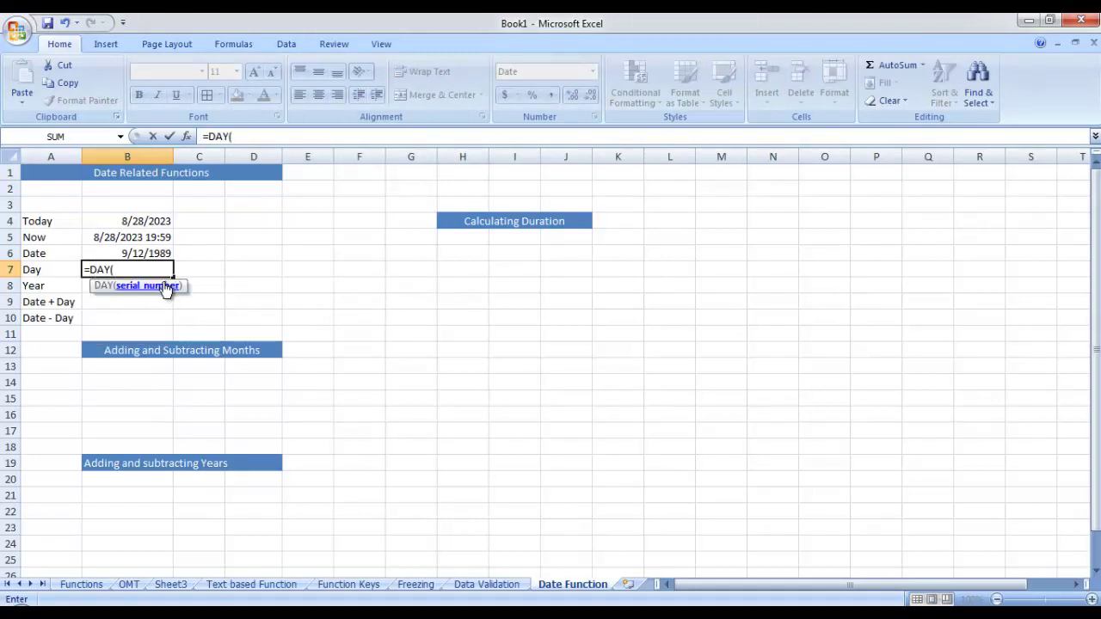
{"action": "left_click", "coordinate": [146, 253]}
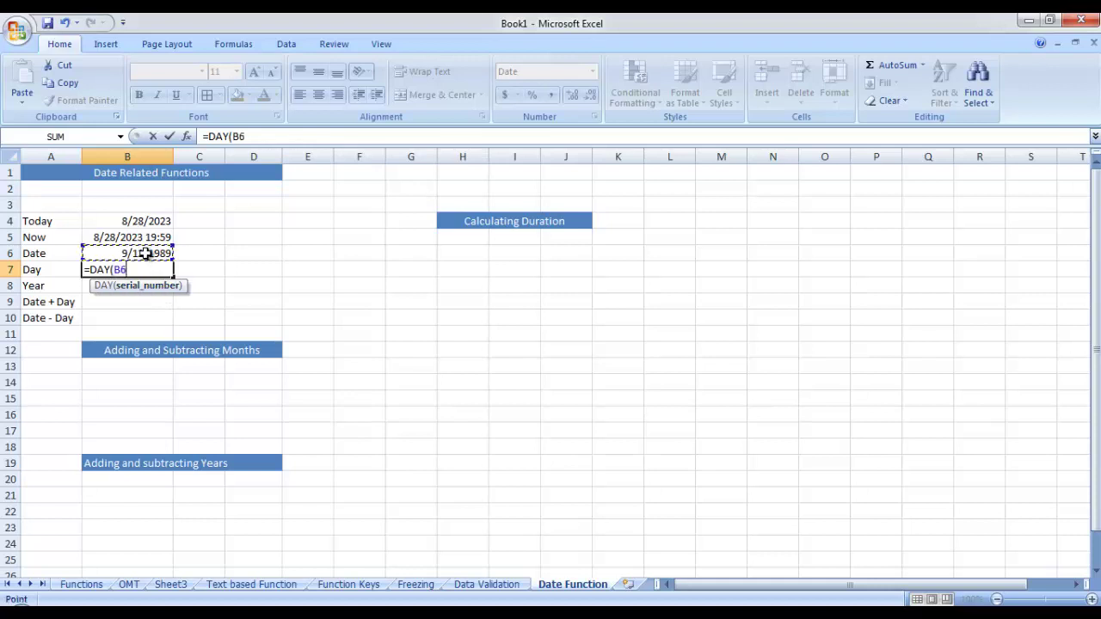
{"action": "key", "text": "Return"}
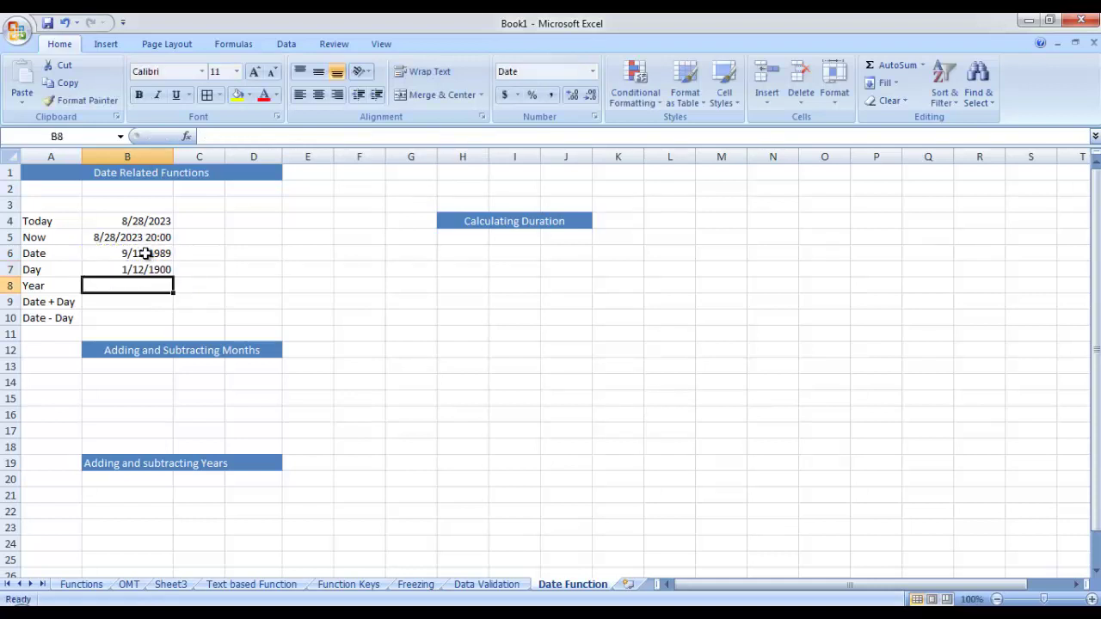
Format the Day result in B7 as Number with no decimal places
{"action": "left_click", "coordinate": [157, 271]}
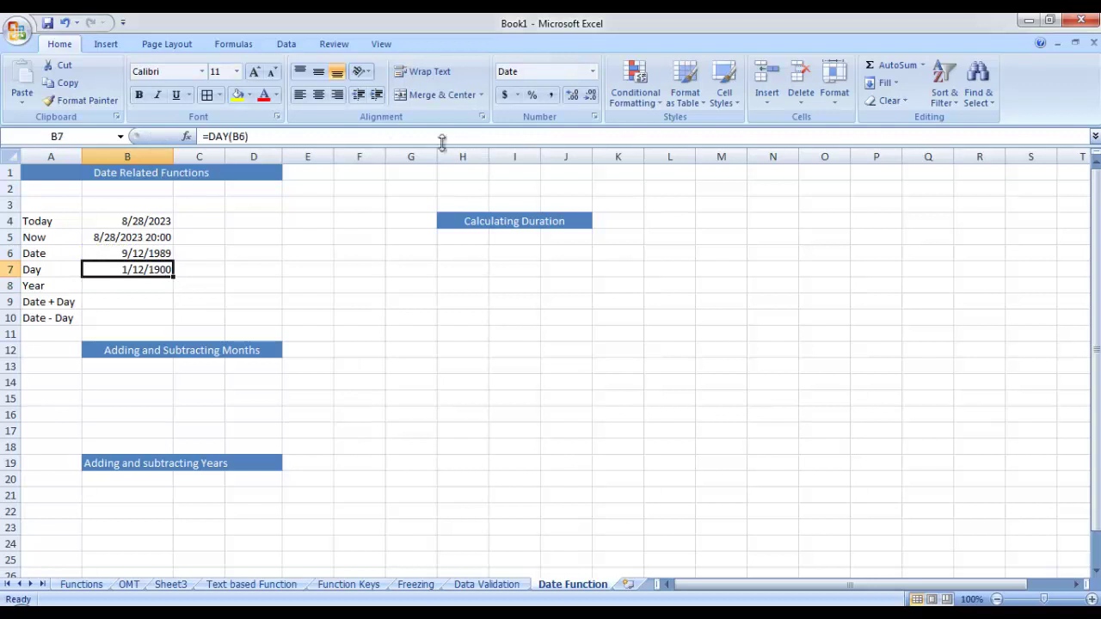
{"action": "left_click", "coordinate": [592, 71]}
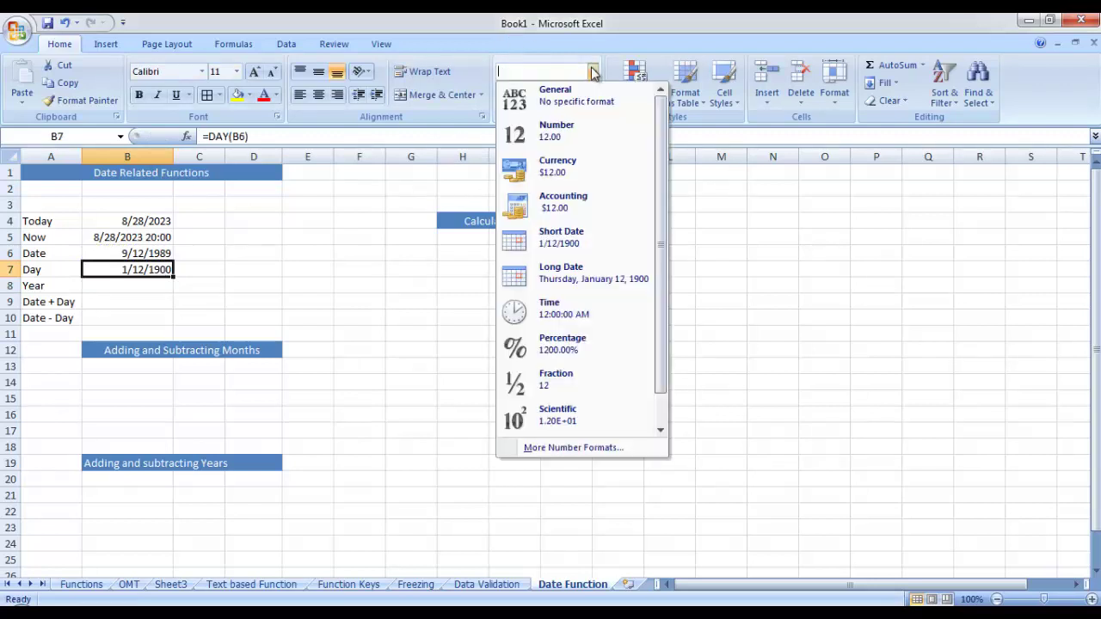
{"action": "left_click", "coordinate": [563, 131]}
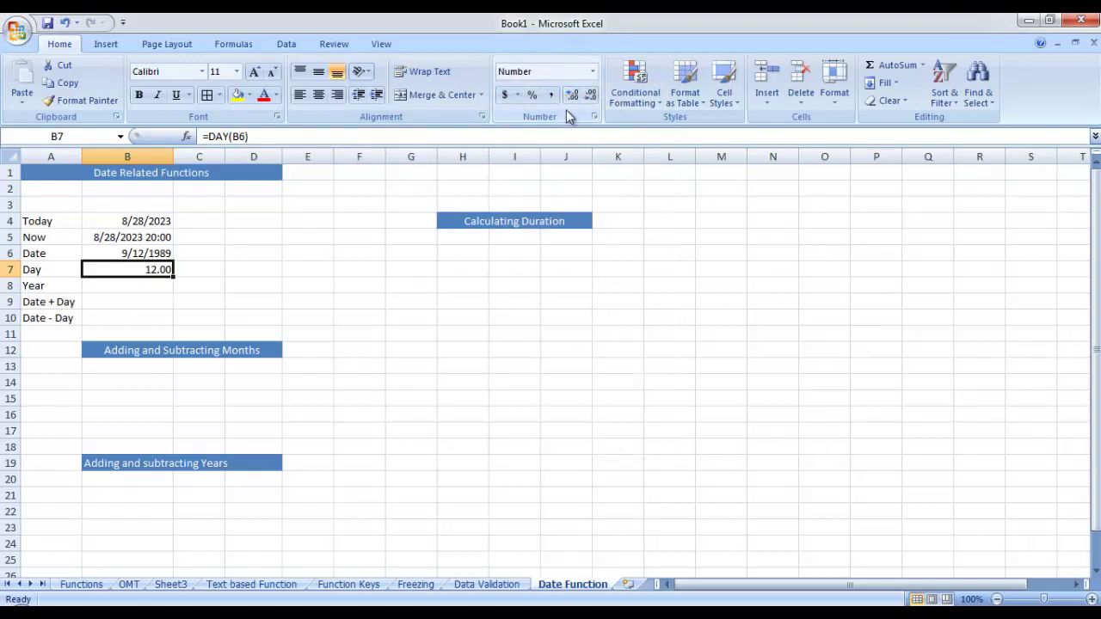
{"action": "left_click", "coordinate": [572, 95]}
{"action": "left_click", "coordinate": [590, 96]}
{"action": "left_click", "coordinate": [591, 96]}
{"action": "left_click", "coordinate": [590, 97]}
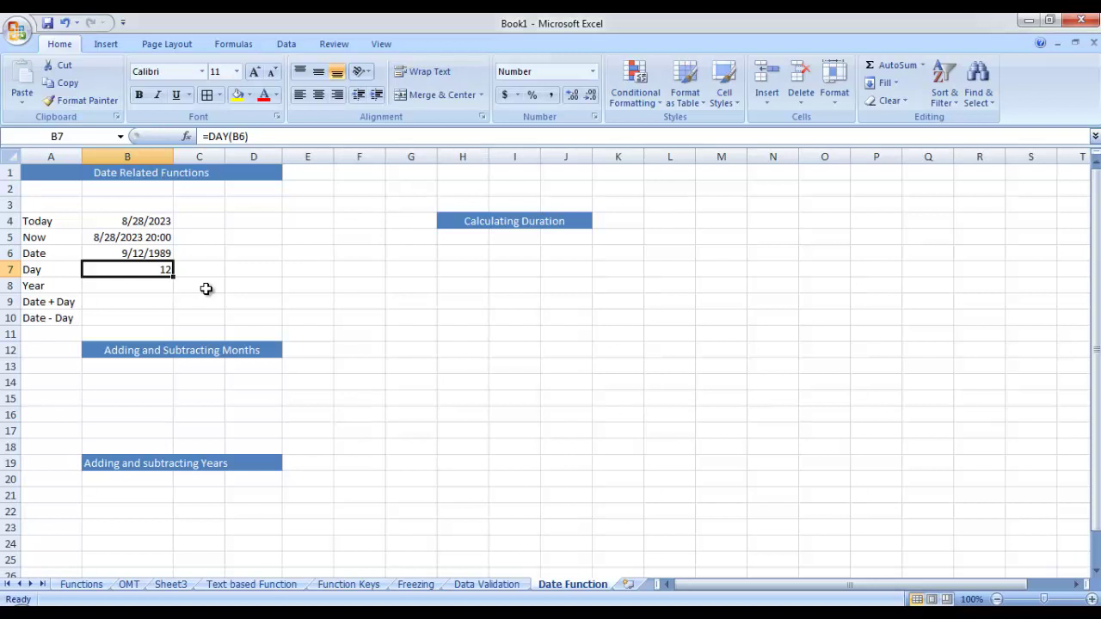
Enter a YEAR function in cell B8 that takes the year from the date in B6
{"action": "left_click", "coordinate": [148, 285]}
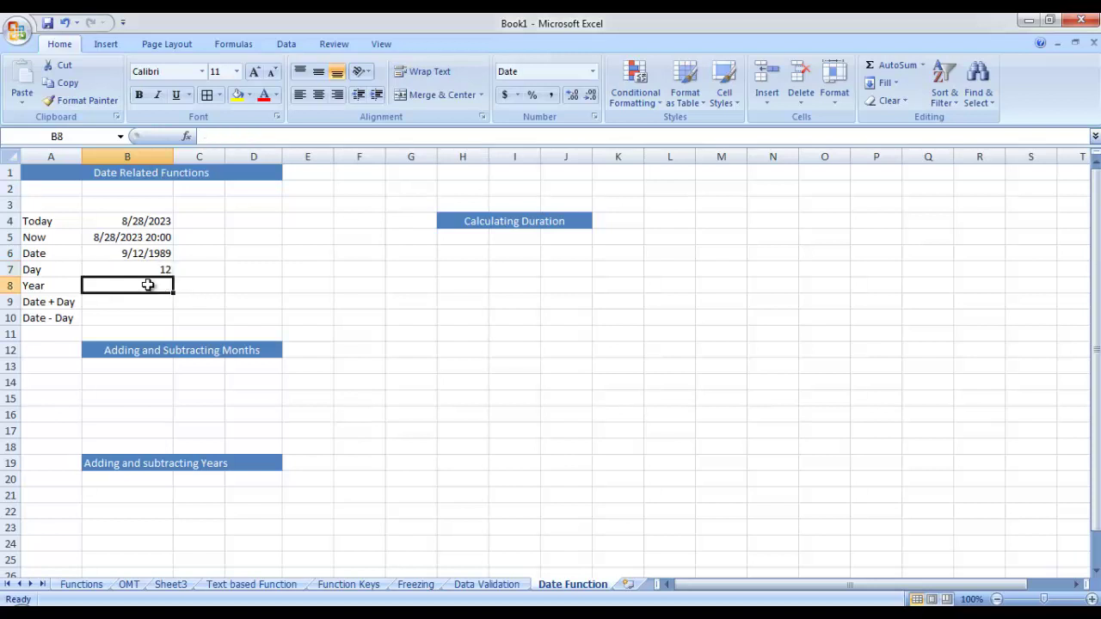
{"action": "type", "text": "=yea"}
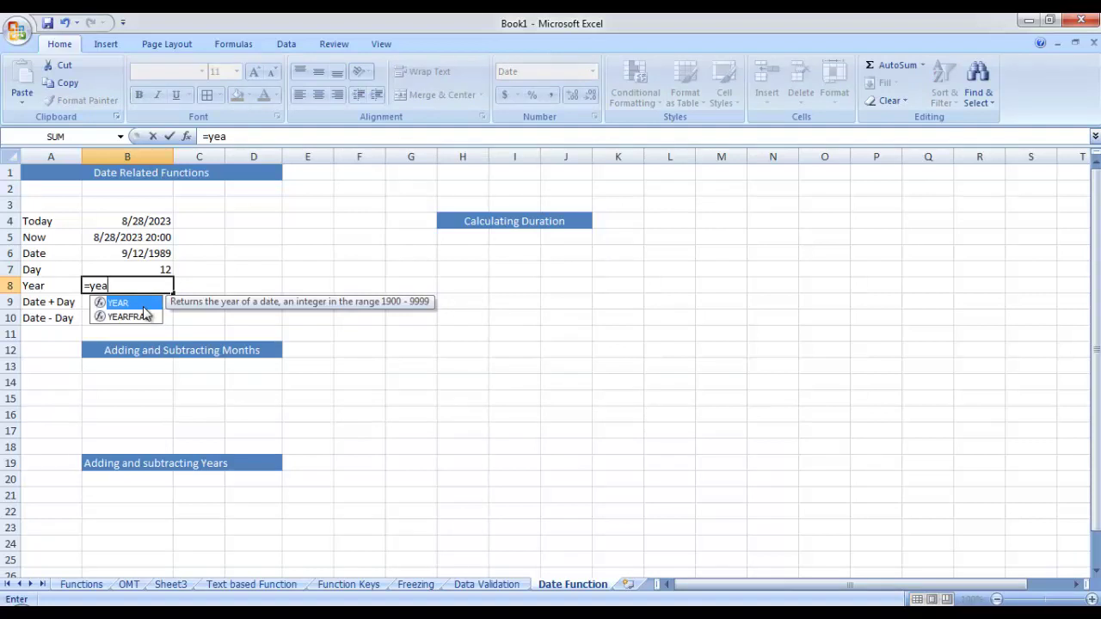
{"action": "key", "text": "Tab"}
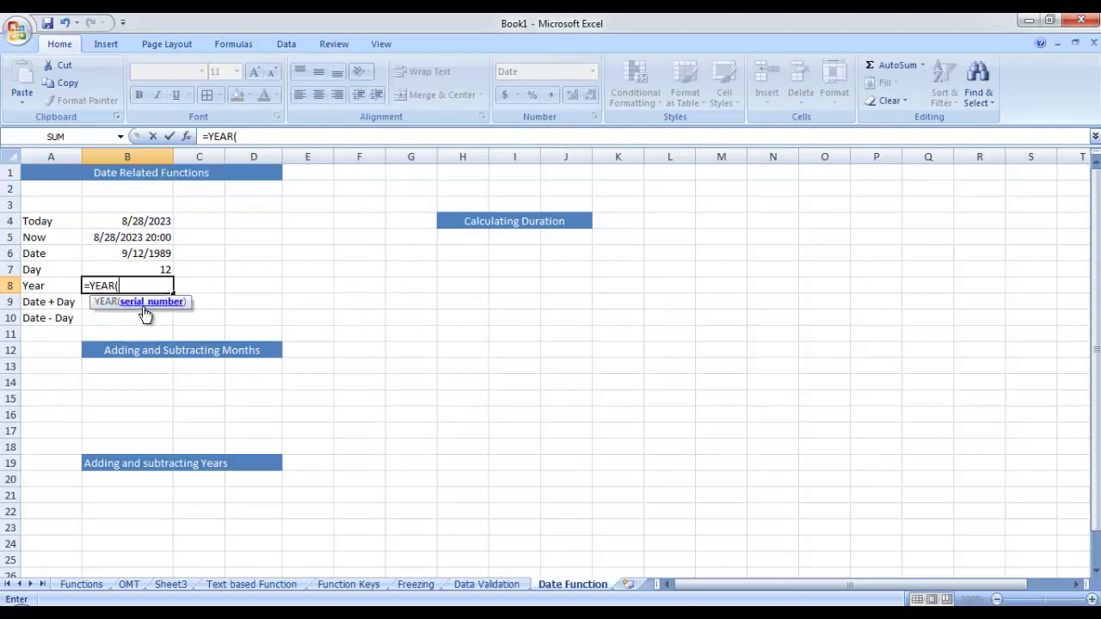
{"action": "left_click", "coordinate": [157, 252]}
{"action": "key", "text": "Return"}
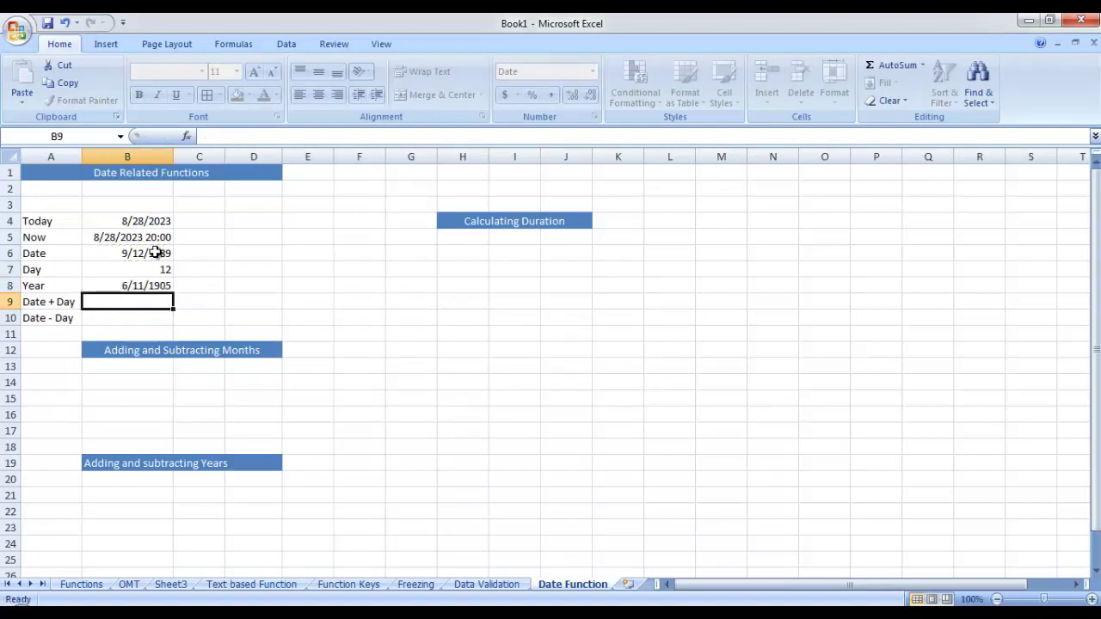
Format the Year result in B8 as Number with no decimal places
{"action": "left_click", "coordinate": [163, 286]}
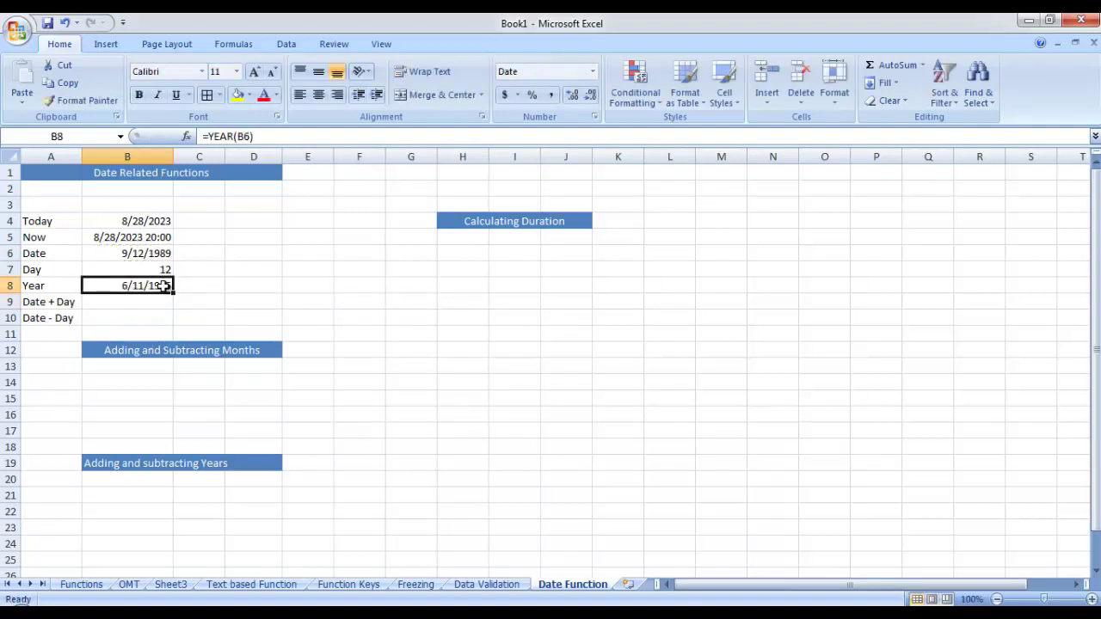
{"action": "left_click", "coordinate": [592, 71]}
{"action": "left_click", "coordinate": [555, 135]}
{"action": "left_click", "coordinate": [572, 94]}
{"action": "left_click", "coordinate": [590, 95]}
{"action": "left_click", "coordinate": [589, 95]}
{"action": "left_click", "coordinate": [589, 95]}
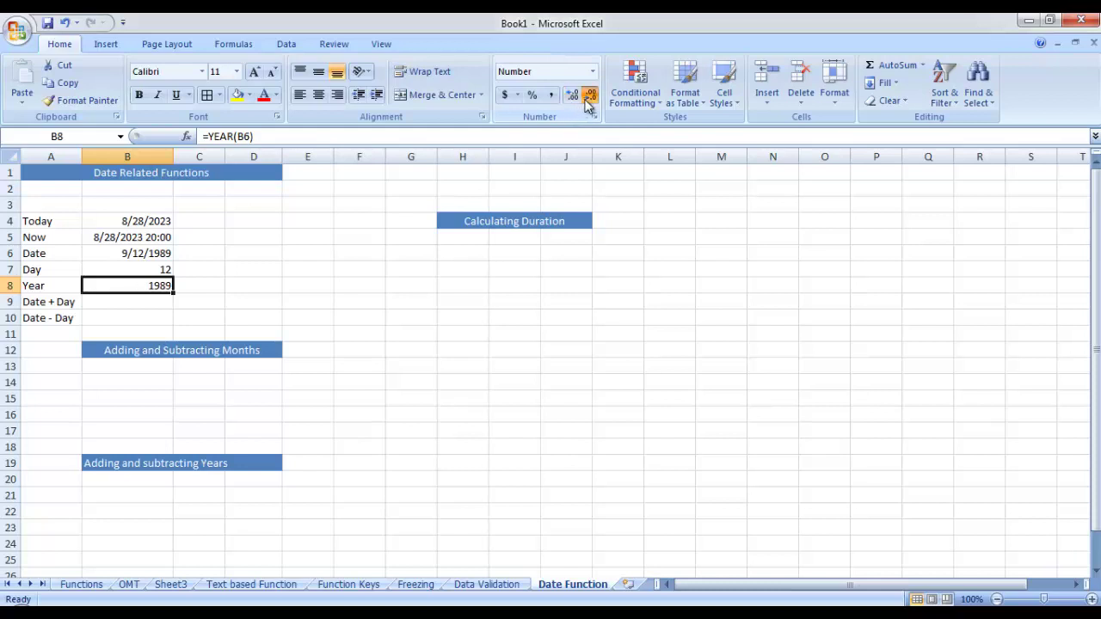
Enter the formula =B6+5 in the Date + Day cell B9 to add five days to the date
{"action": "left_click", "coordinate": [134, 308]}
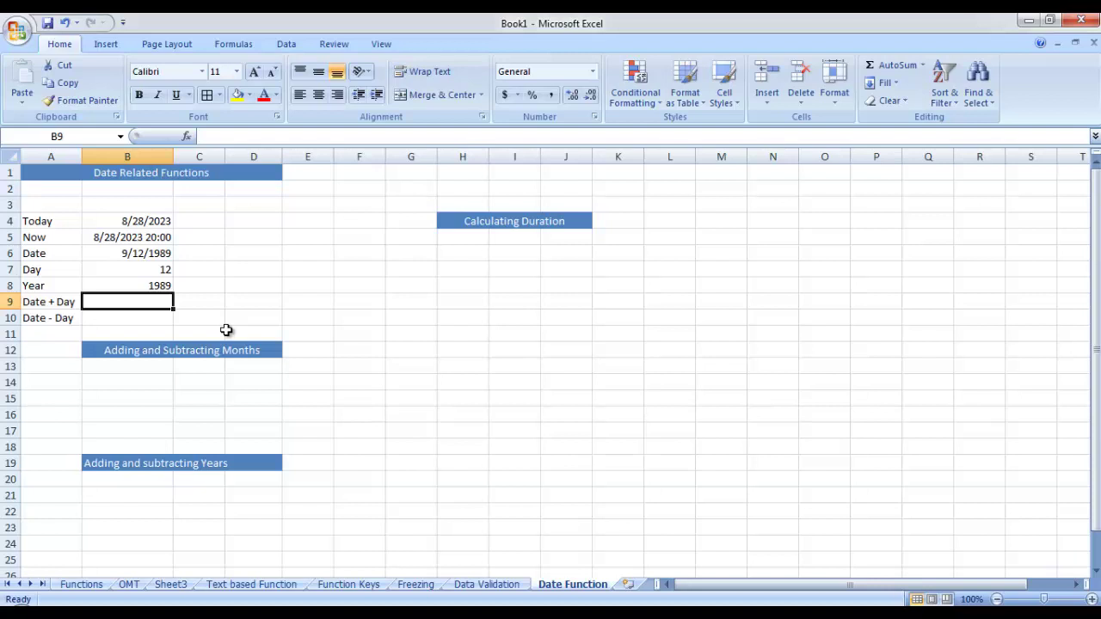
{"action": "left_click", "coordinate": [153, 253]}
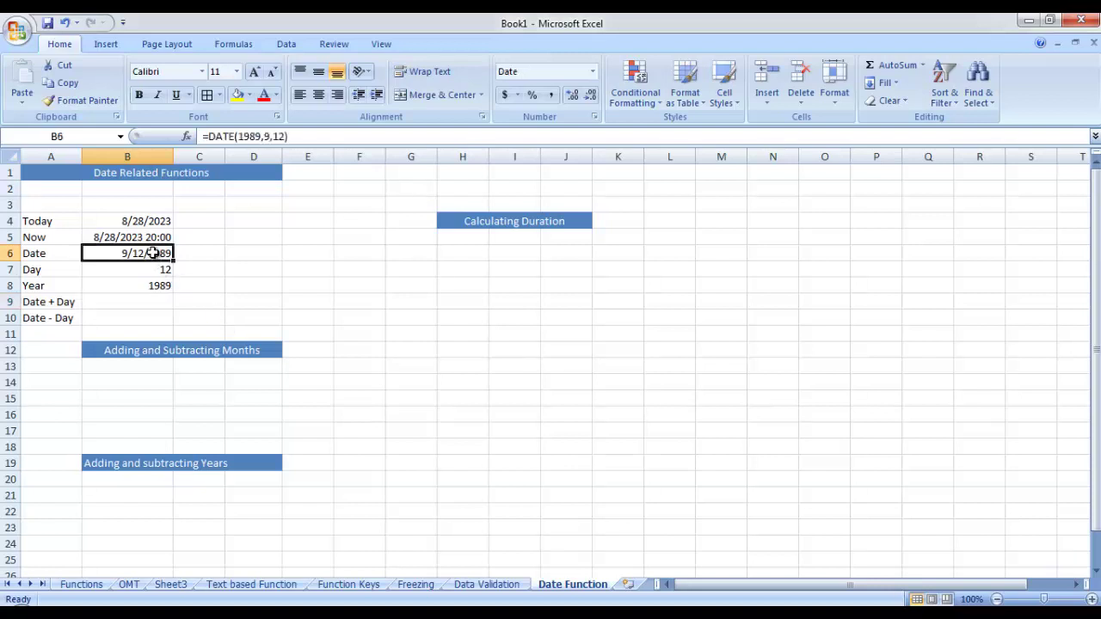
{"action": "left_click", "coordinate": [142, 303]}
{"action": "type", "text": "="}
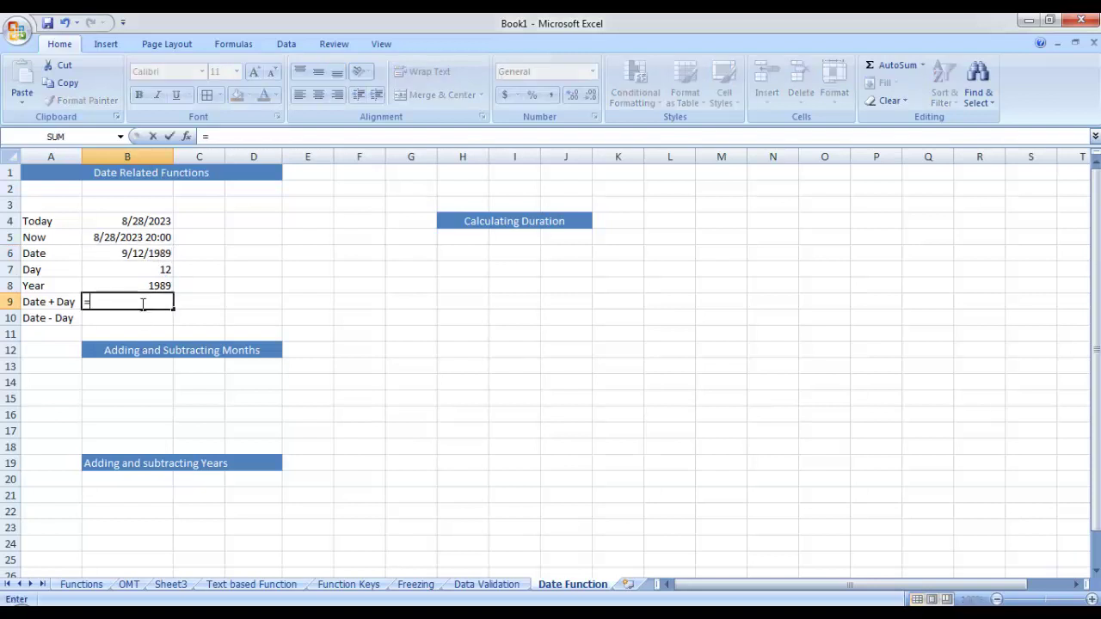
{"action": "left_click", "coordinate": [151, 253]}
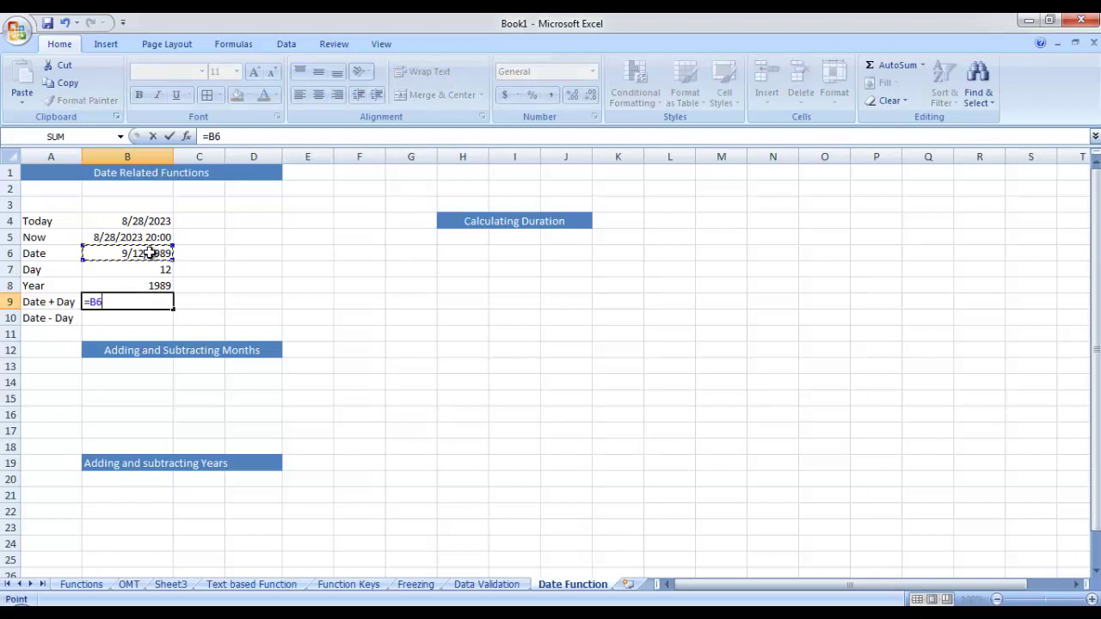
{"action": "type", "text": "="}
{"action": "key", "text": "BackSpace"}
{"action": "type", "text": "+5"}
{"action": "key", "text": "Return"}
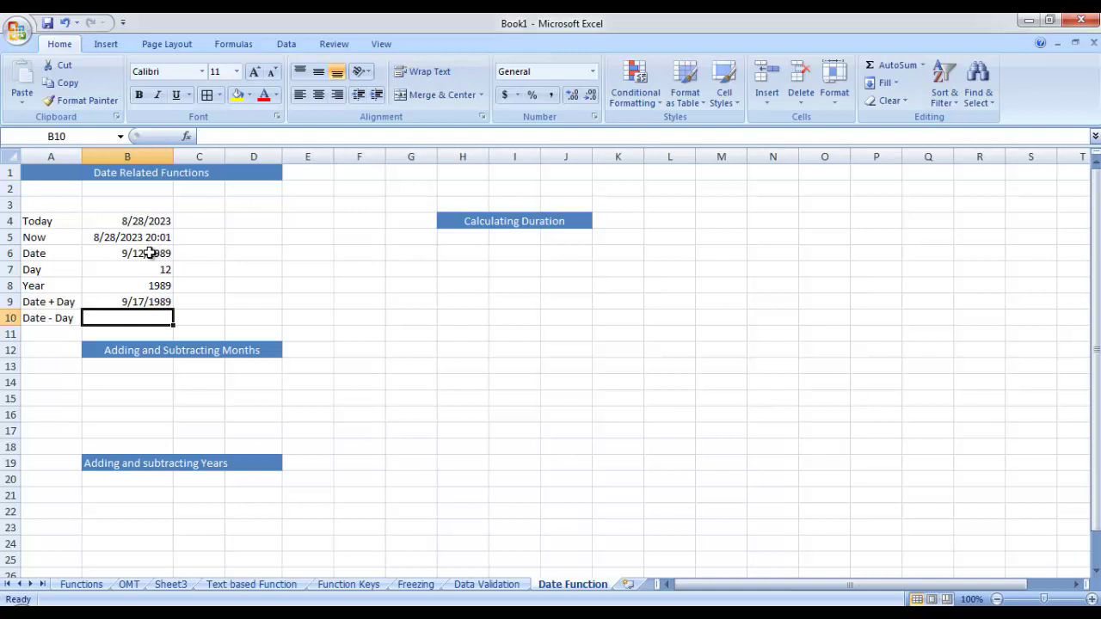
Enter the formula =B6-30 in the Date - Day cell B10 to subtract 30 days from the date
{"action": "type", "text": "="}
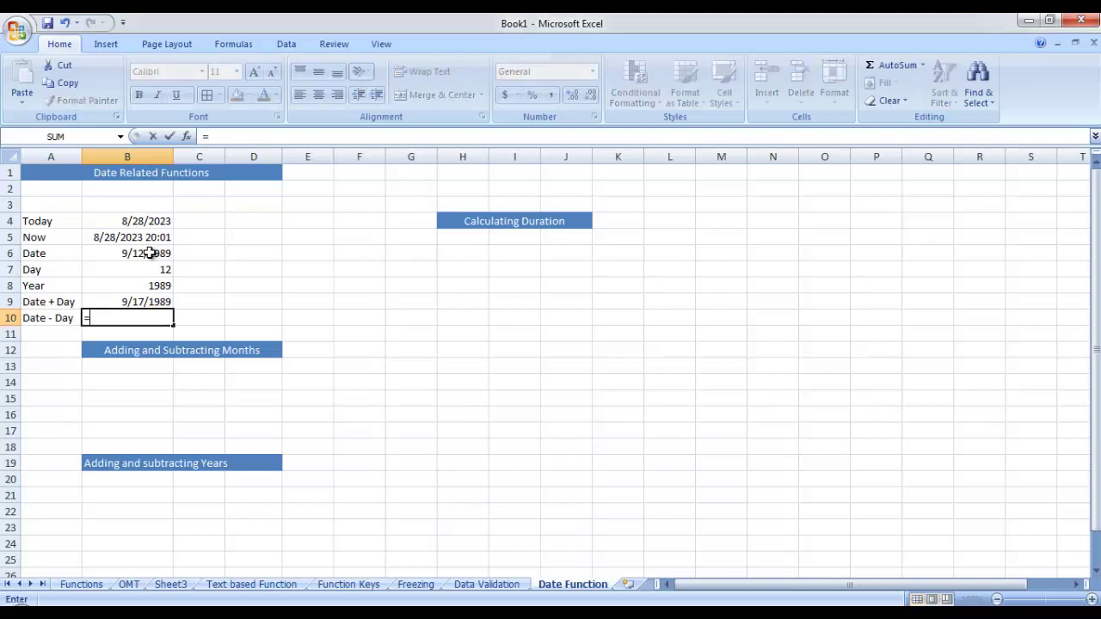
{"action": "left_click", "coordinate": [150, 253]}
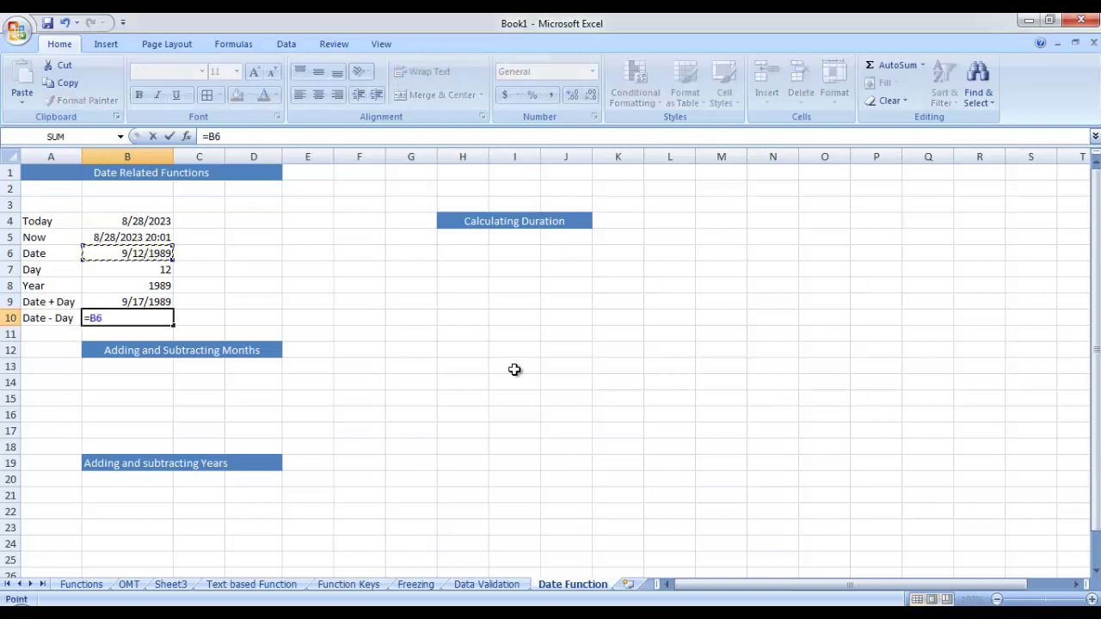
{"action": "type", "text": "-30"}
{"action": "key", "text": "Return"}
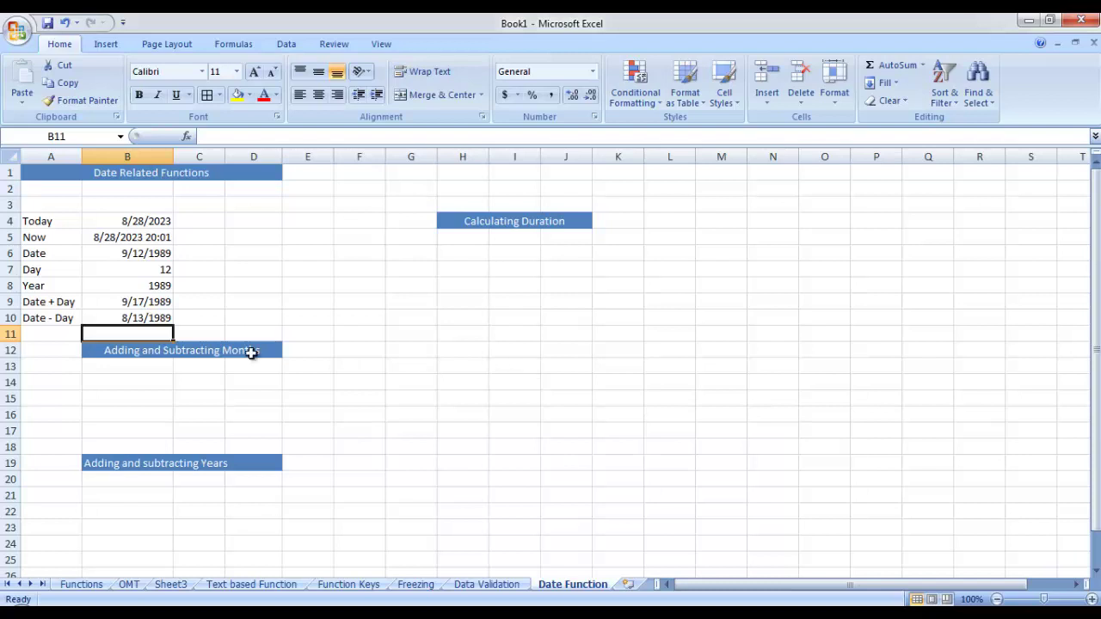
Enter an EDATE function in B14 that adds 2 months to today's date in B4
{"action": "left_click", "coordinate": [120, 380]}
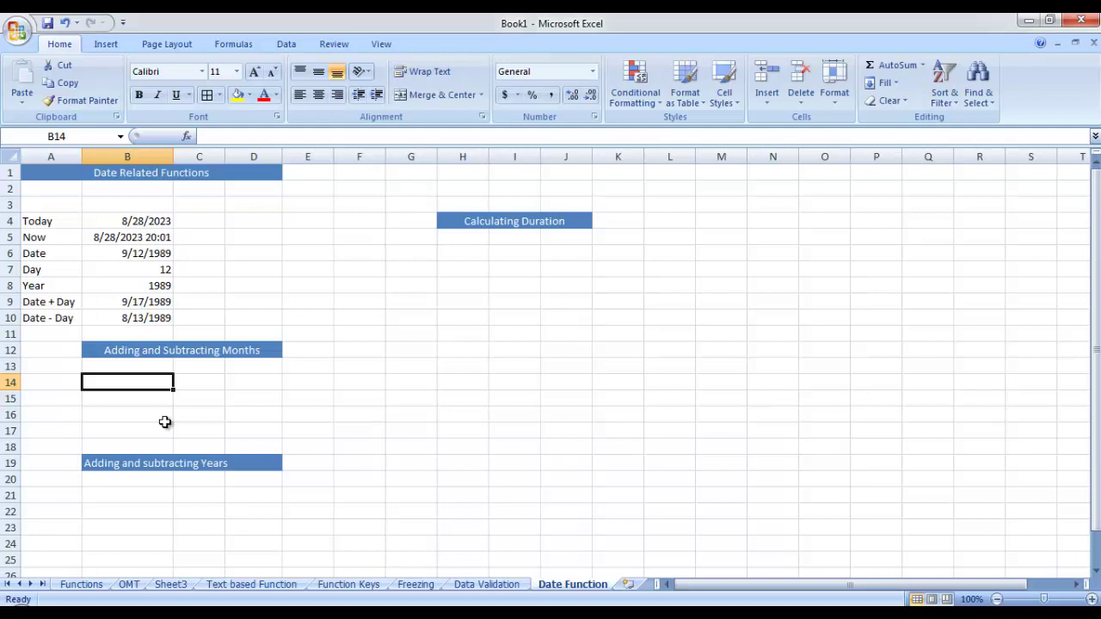
{"action": "type", "text": "=ed"}
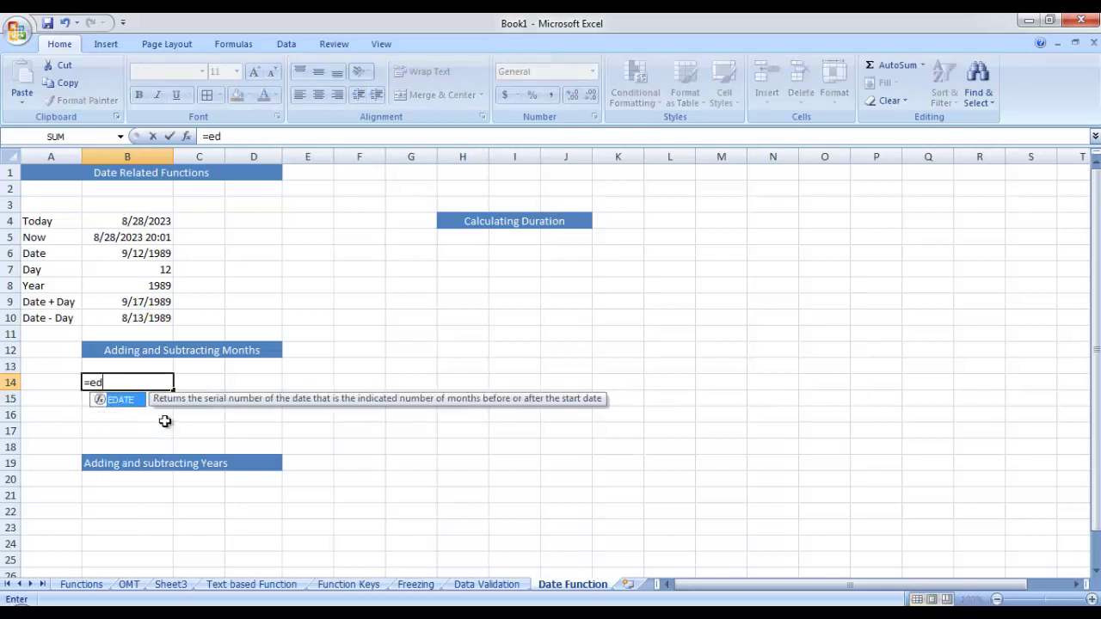
{"action": "double_click", "coordinate": [137, 403]}
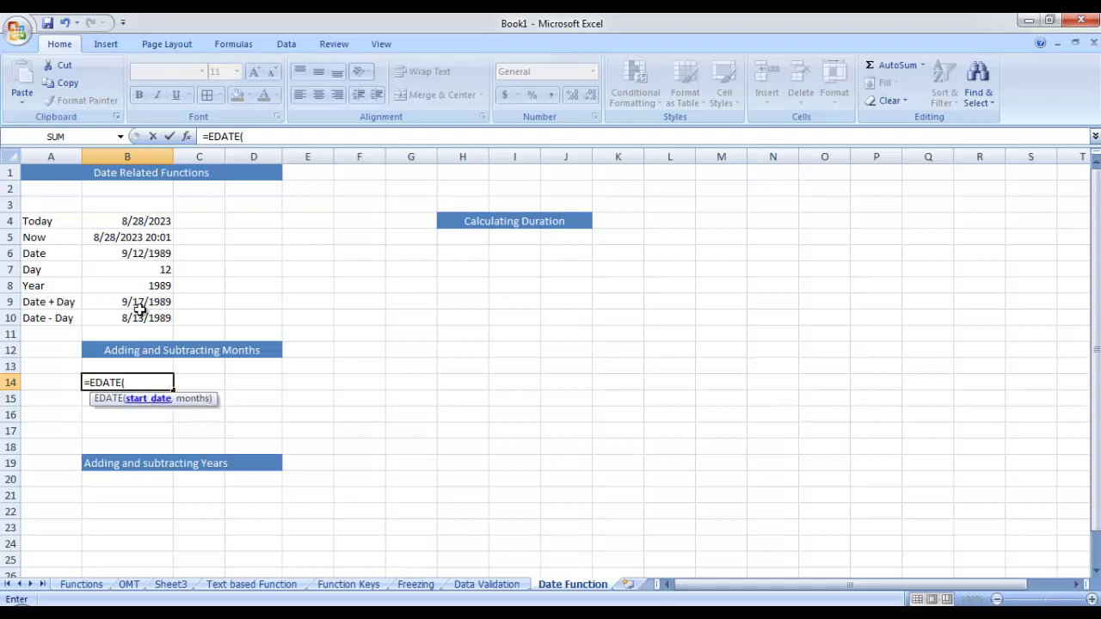
{"action": "left_click", "coordinate": [146, 223]}
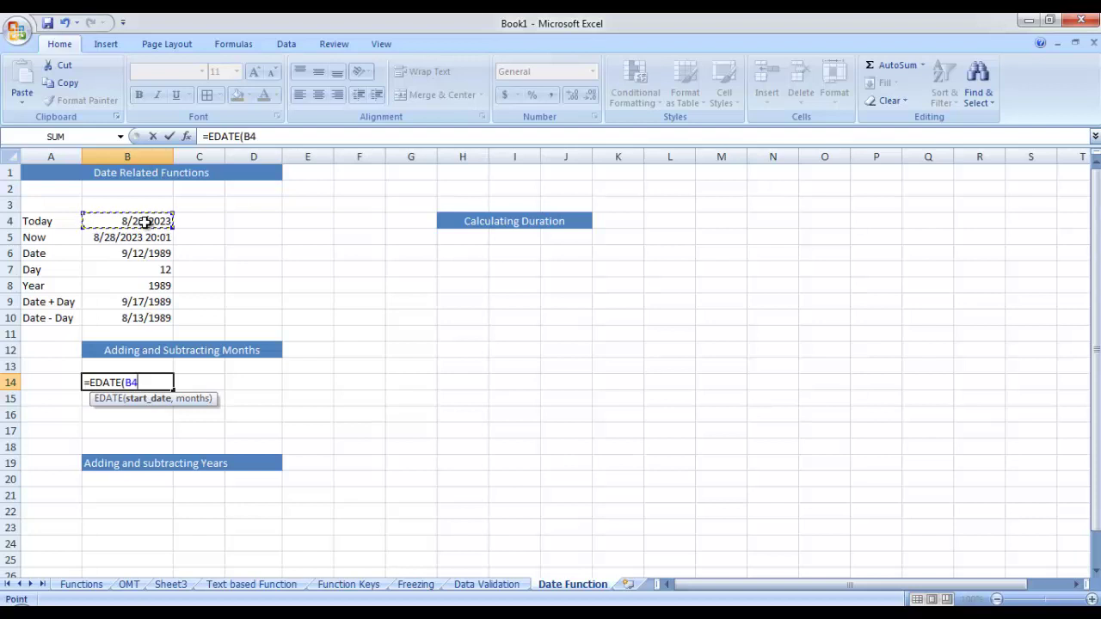
{"action": "type", "text": ","}
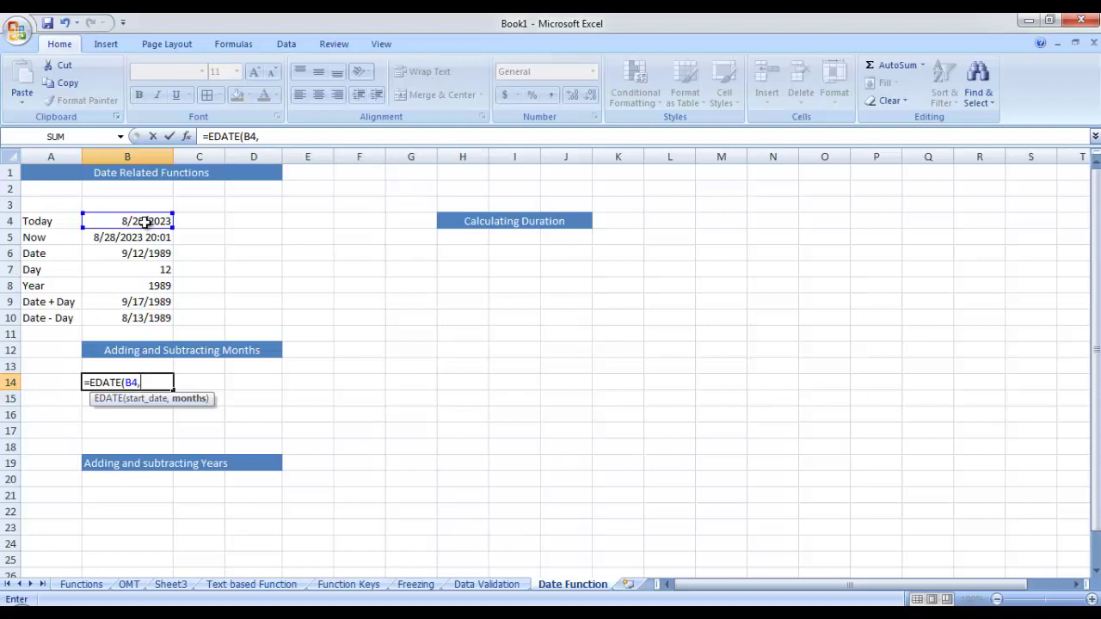
{"action": "type", "text": "2"}
{"action": "key", "text": "Return"}
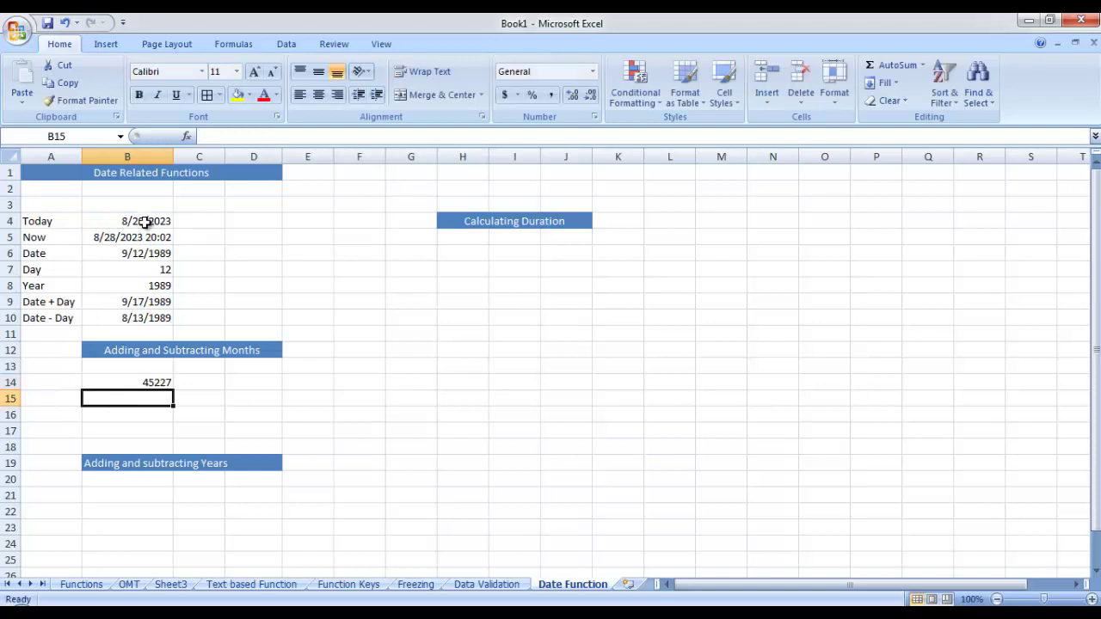
Format the EDATE result in B14 as Short Date
{"action": "left_click", "coordinate": [160, 382]}
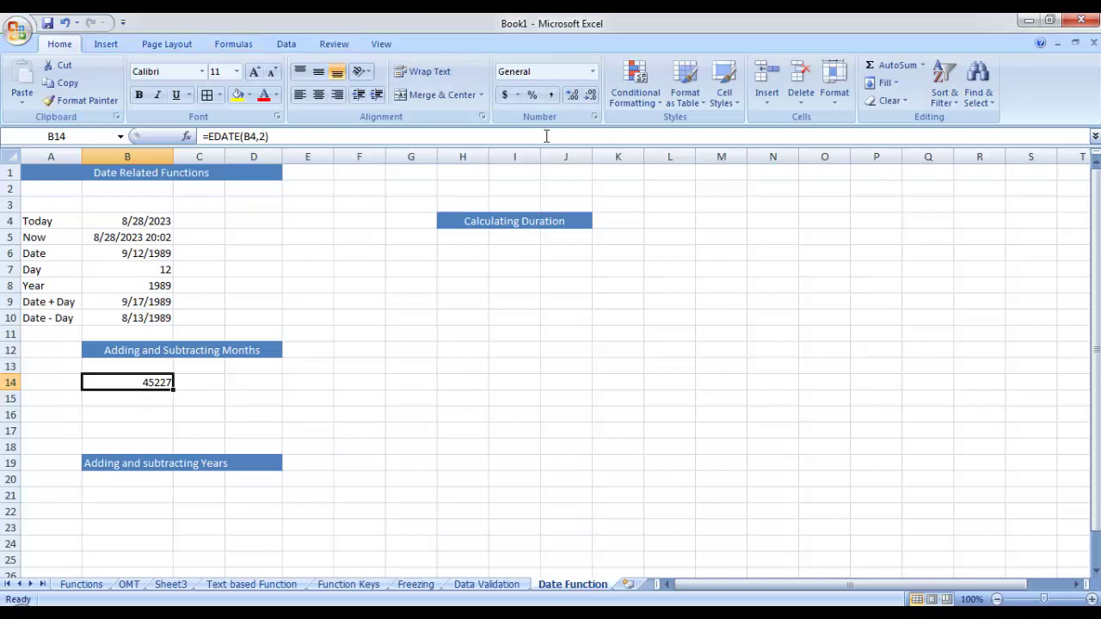
{"action": "left_click", "coordinate": [593, 72]}
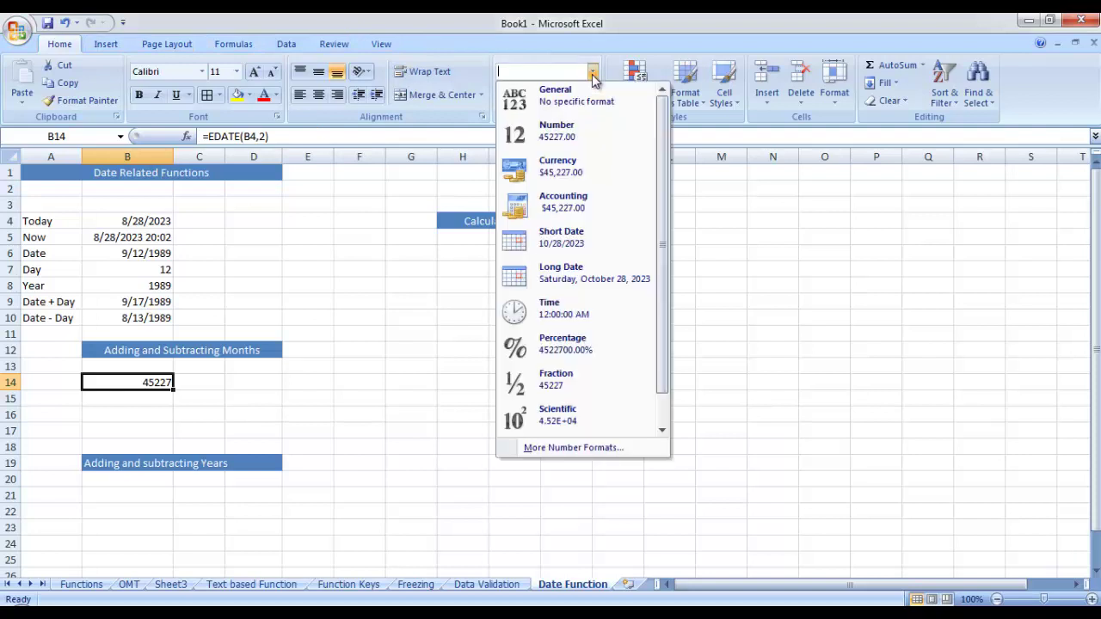
{"action": "mouse_move", "coordinate": [664, 101]}
{"action": "left_mouse_down"}
{"action": "mouse_move", "coordinate": [664, 144]}
{"action": "mouse_move", "coordinate": [664, 120]}
{"action": "left_mouse_up"}
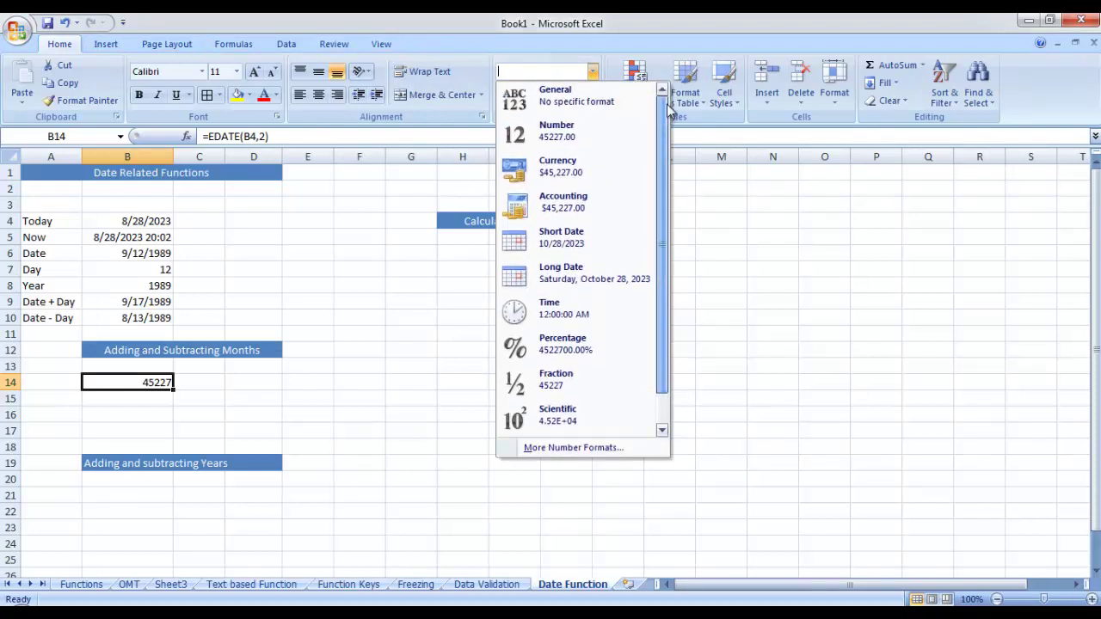
{"action": "left_click", "coordinate": [587, 241]}
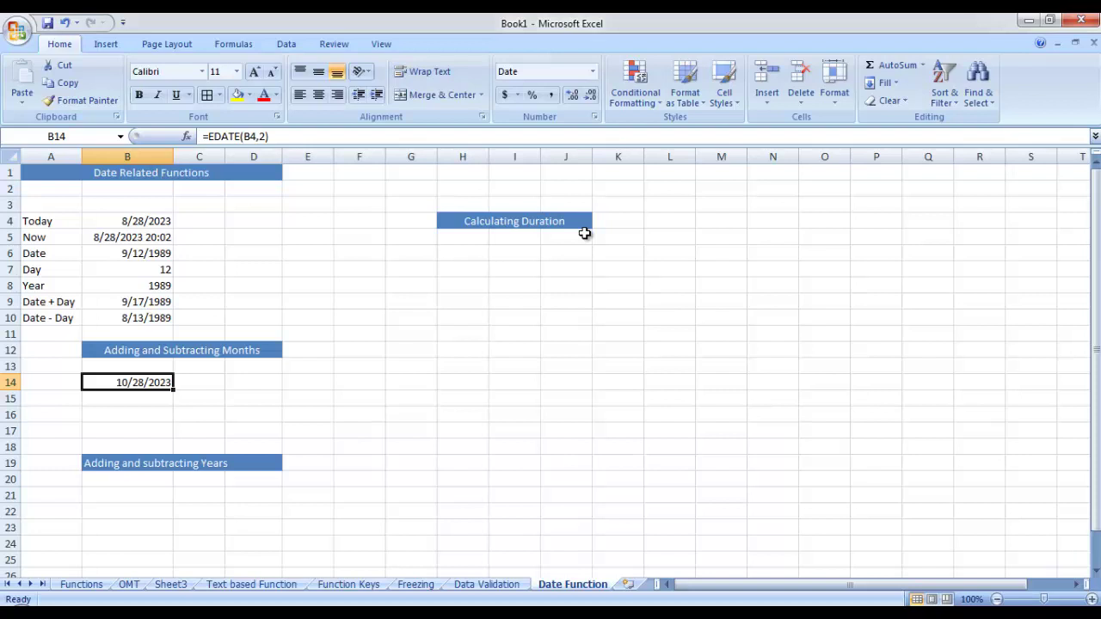
Enter =EDATE(B4,-5) in B15 to subtract five months from today's date
{"action": "left_click", "coordinate": [104, 400]}
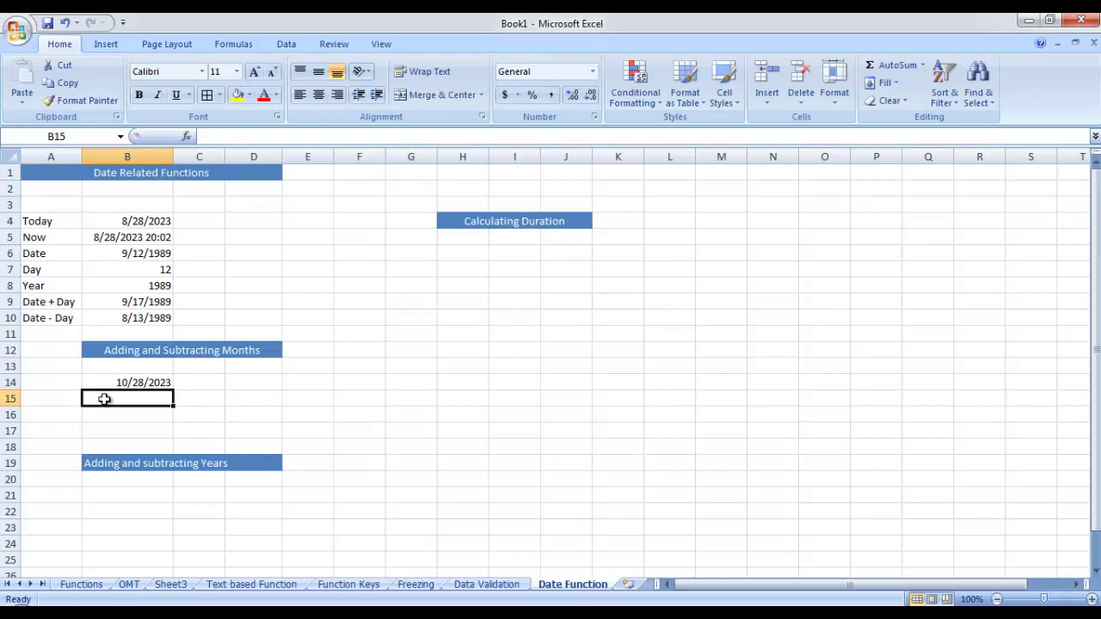
{"action": "type", "text": "=ed"}
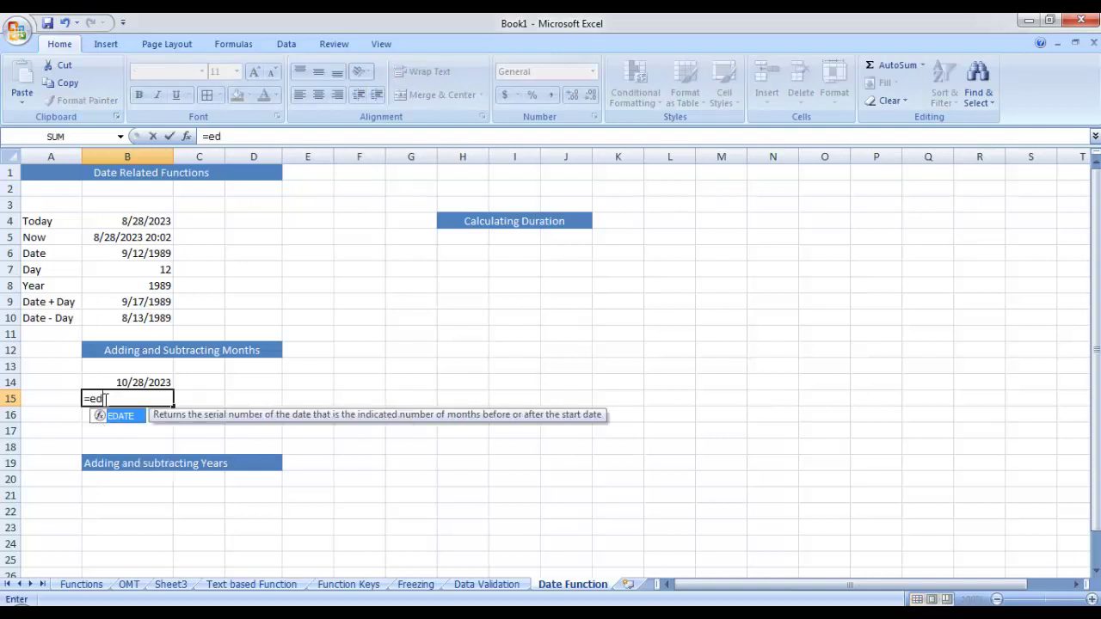
{"action": "double_click", "coordinate": [117, 414]}
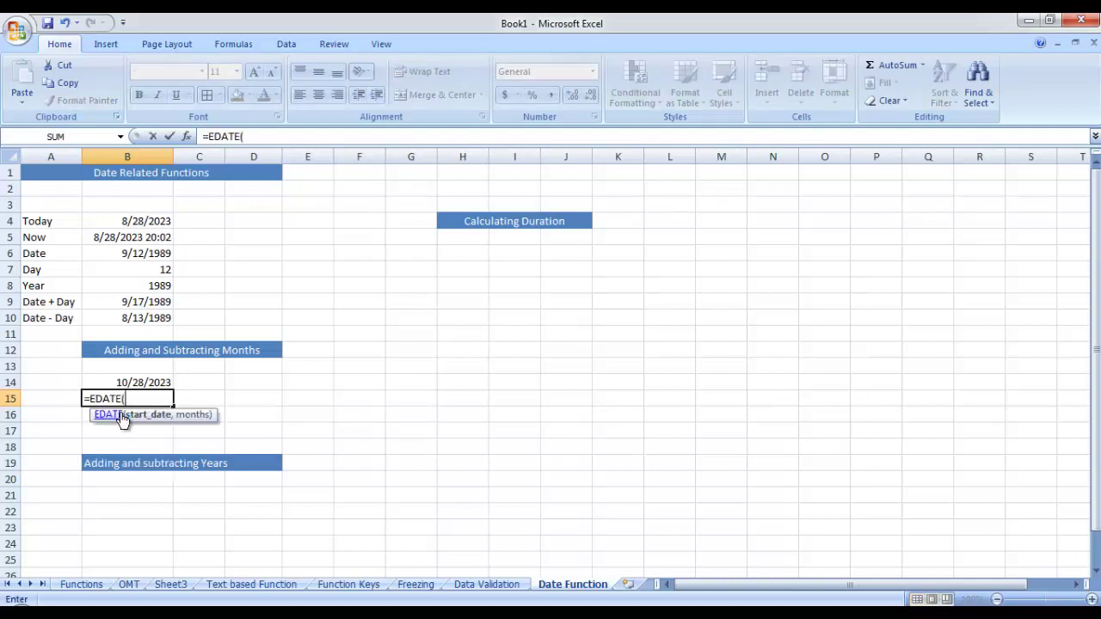
{"action": "left_click", "coordinate": [151, 219]}
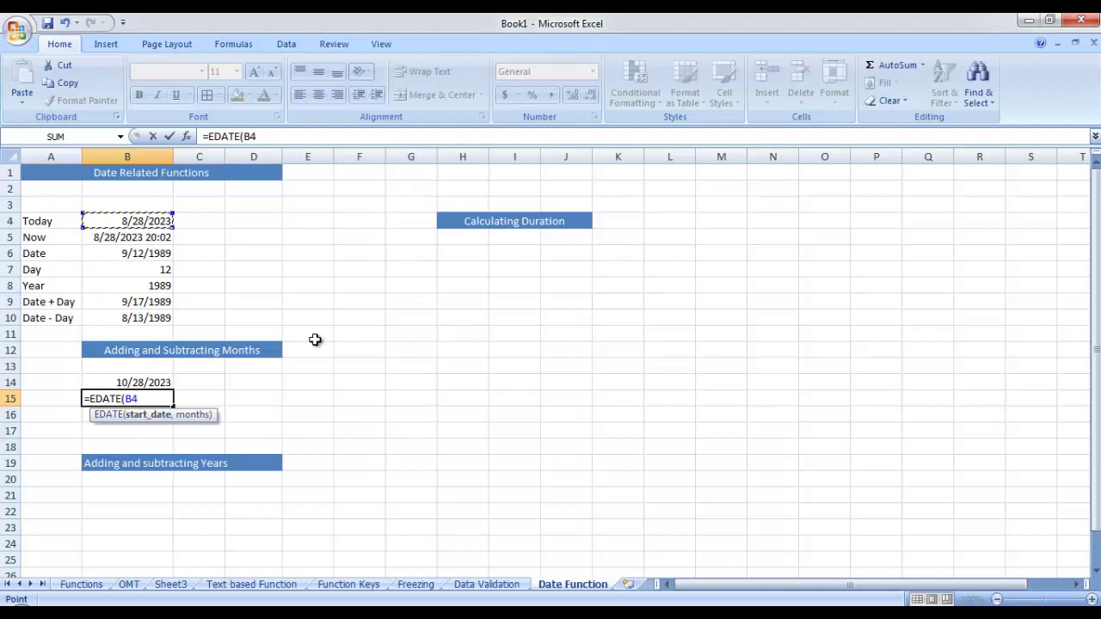
{"action": "type", "text": ","}
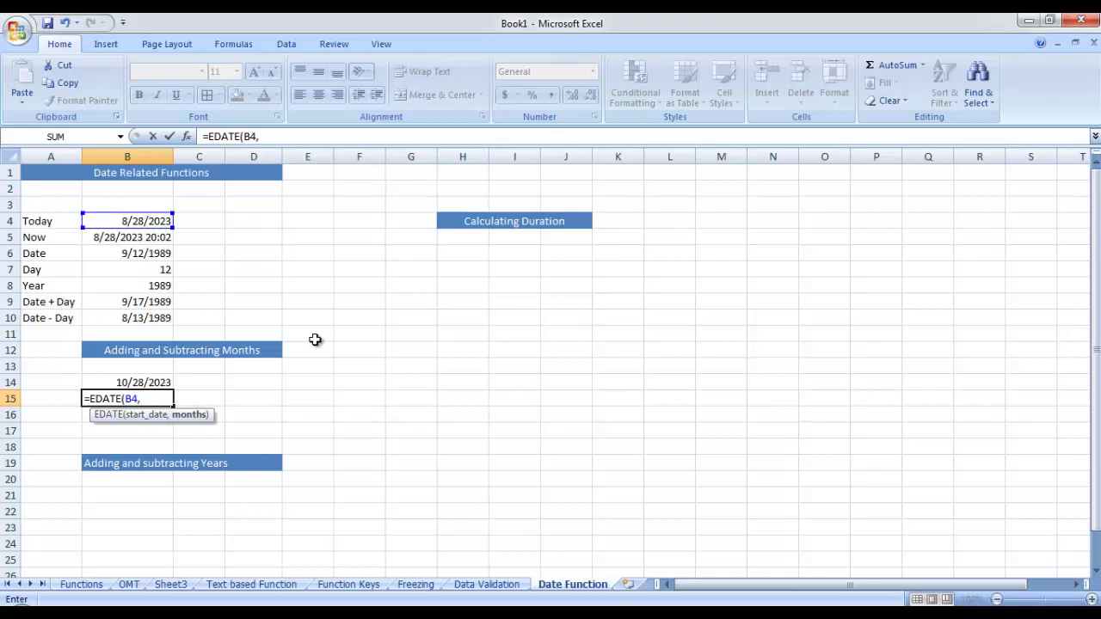
{"action": "type", "text": "5"}
{"action": "key", "text": "Return"}
Format the month subtraction result in B15 as Short Date
{"action": "left_click", "coordinate": [125, 394]}
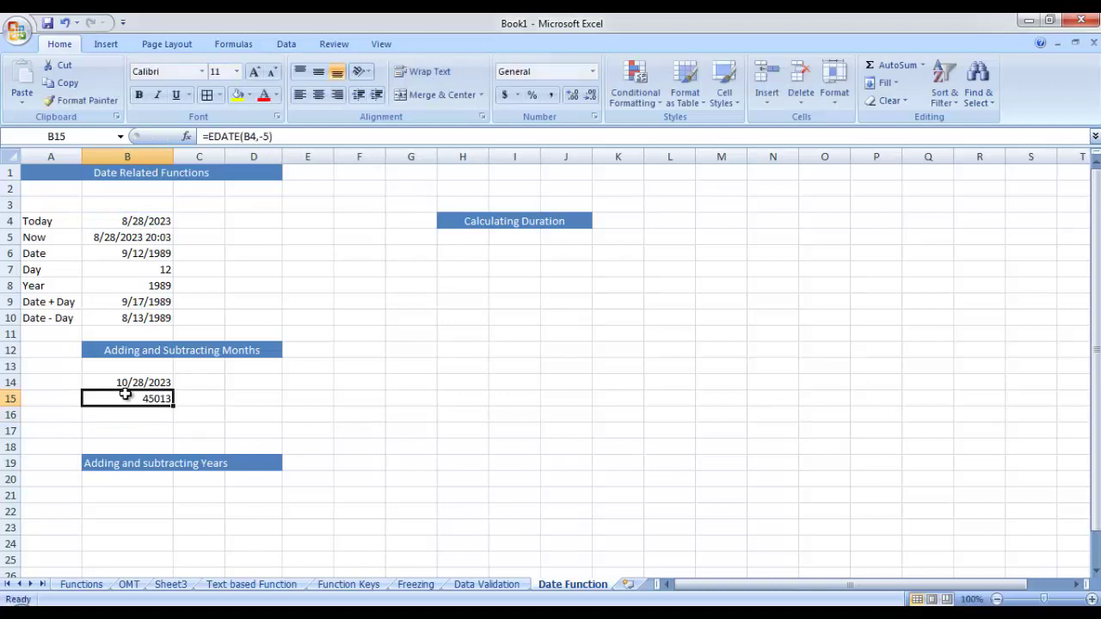
{"action": "left_click", "coordinate": [593, 73]}
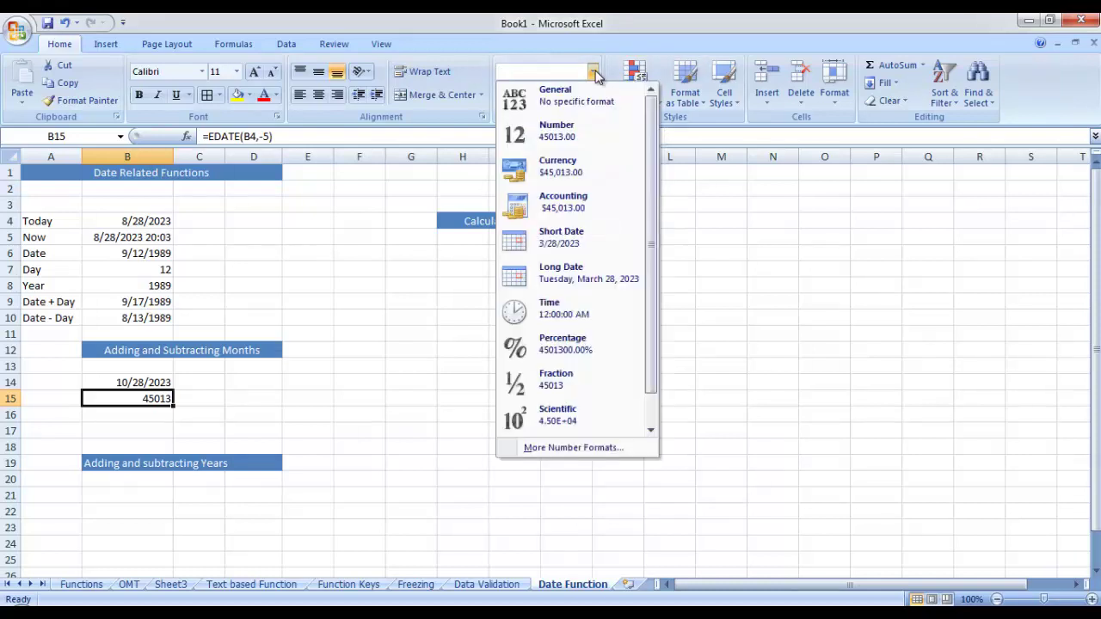
{"action": "scroll", "coordinate": [651, 162], "scroll_direction": "down", "scroll_amount": 1}
{"action": "scroll", "coordinate": [651, 162], "scroll_direction": "up", "scroll_amount": 1}
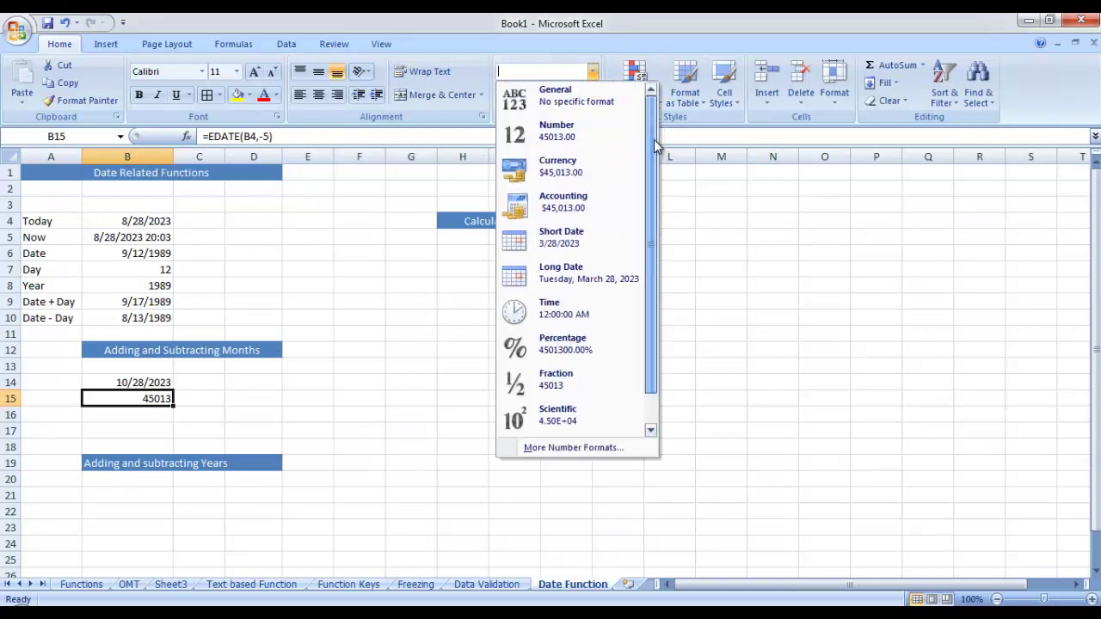
{"action": "left_click", "coordinate": [591, 232]}
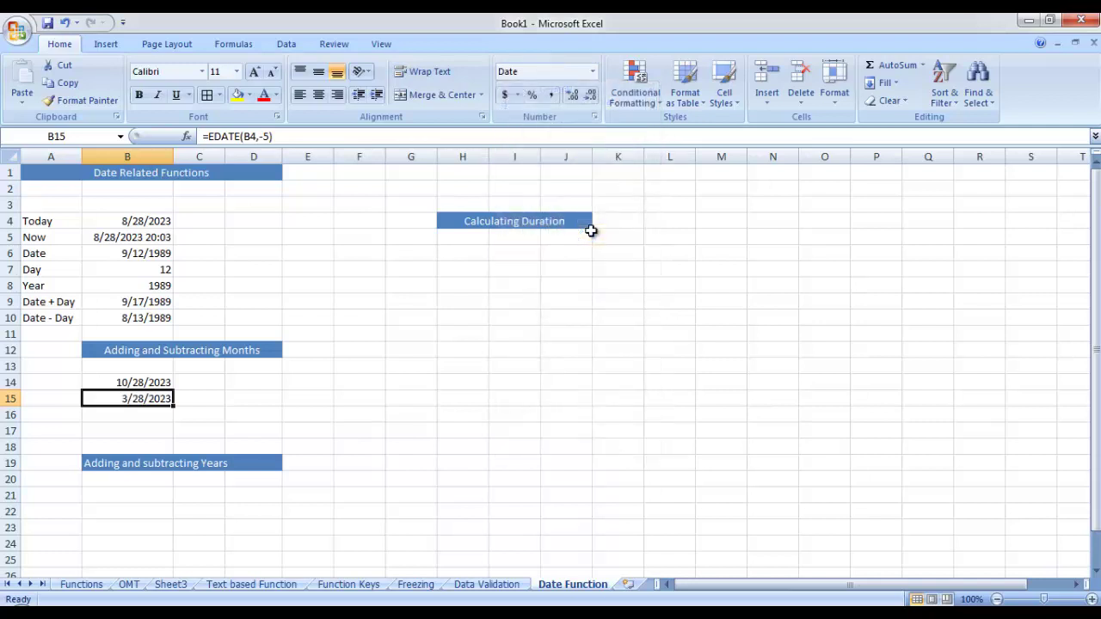
Label the month calculations by entering the text edate() in cell A14
{"action": "left_click", "coordinate": [157, 420]}
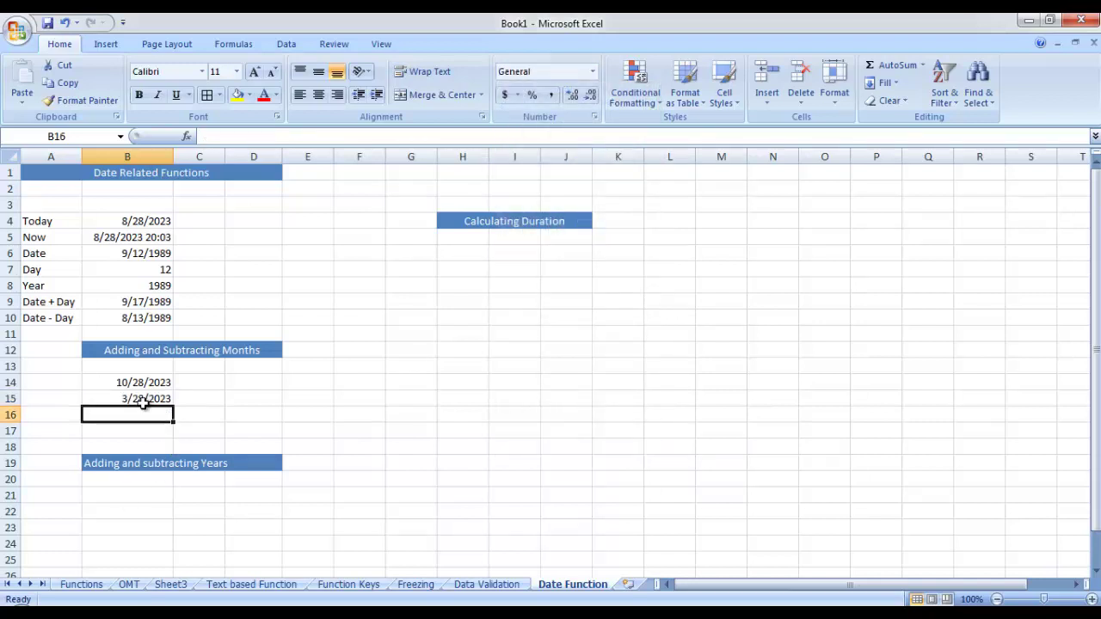
{"action": "left_click", "coordinate": [43, 381]}
{"action": "type", "text": "eda"}
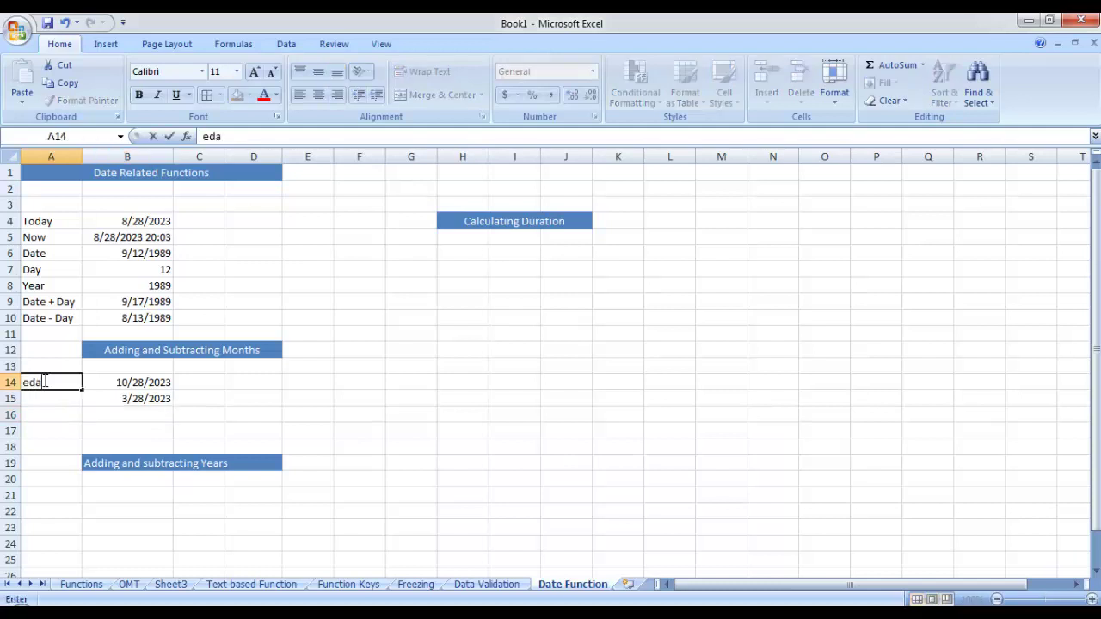
{"action": "type", "text": "te*("}
{"action": "key", "text": "BackSpace"}
{"action": "key", "text": "BackSpace"}
{"action": "type", "text": "()"}
{"action": "left_click", "coordinate": [156, 499]}
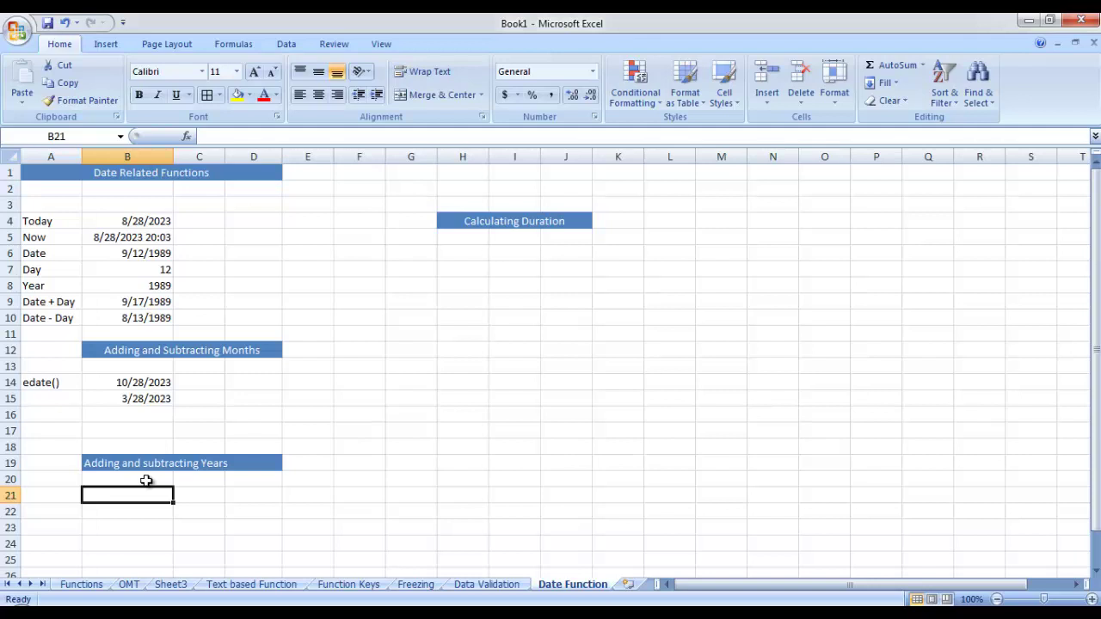
Enter =EDATE(B4,24) in B20 to add two years to today's date
{"action": "left_click", "coordinate": [147, 481]}
{"action": "type", "text": "=eda"}
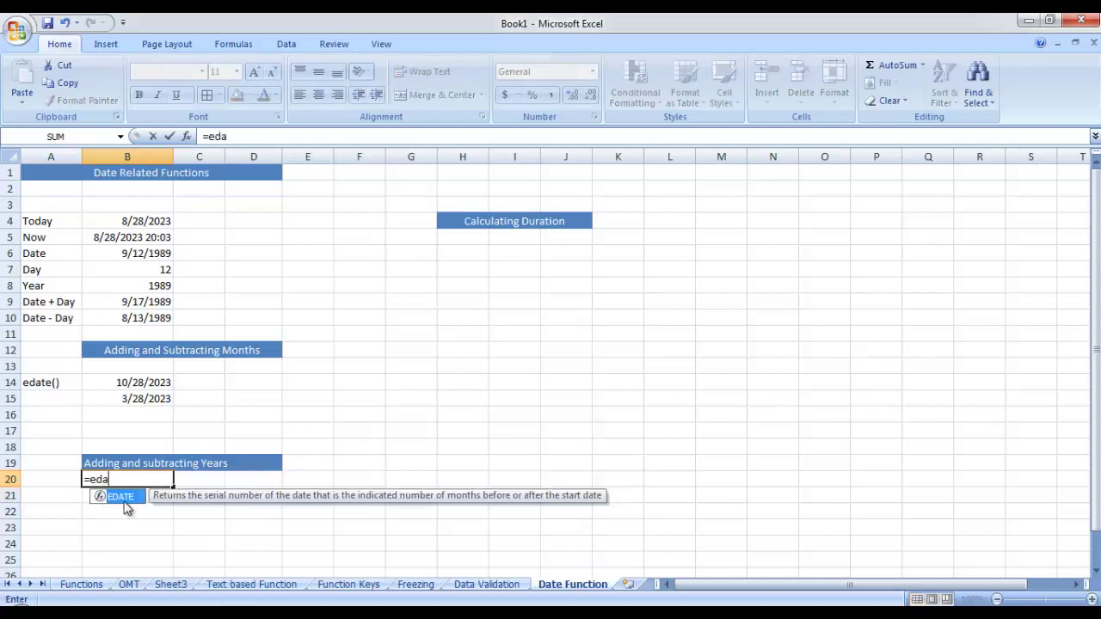
{"action": "double_click", "coordinate": [122, 497]}
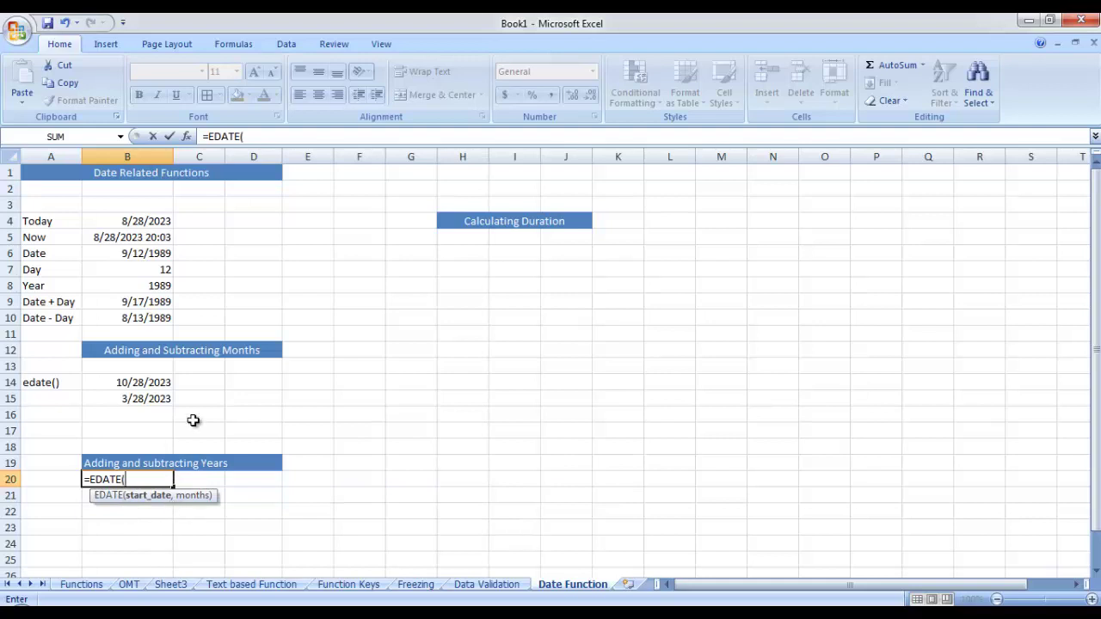
{"action": "left_click", "coordinate": [140, 223]}
{"action": "type", "text": ","}
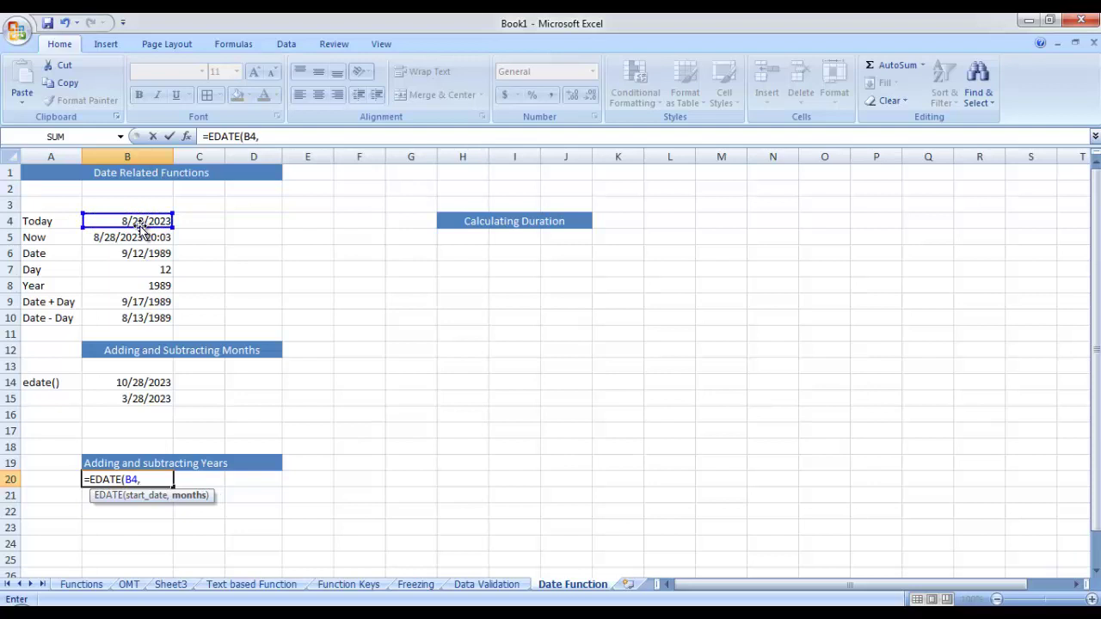
{"action": "type", "text": "24"}
{"action": "key", "text": "Return"}
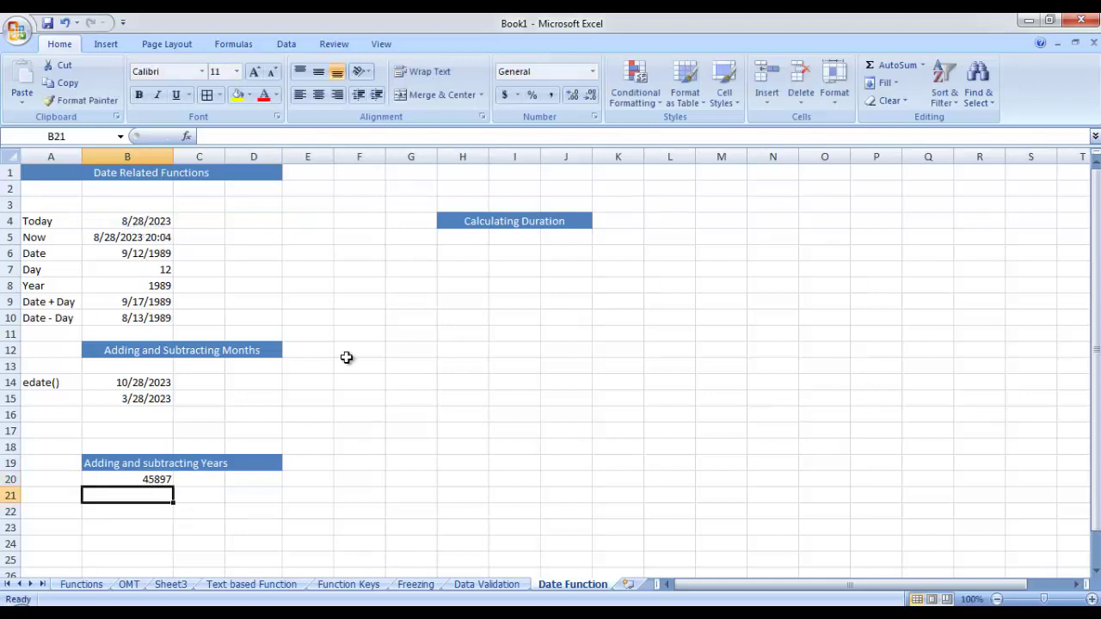
Format the year addition result in B20 as Short Date
{"action": "left_click", "coordinate": [163, 480]}
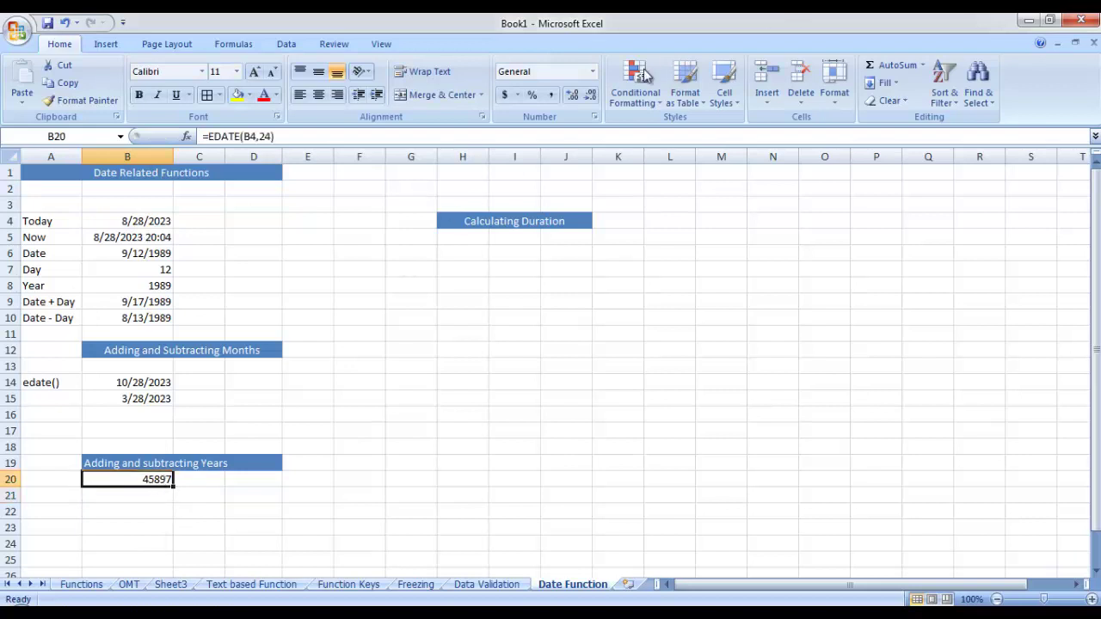
{"action": "left_click", "coordinate": [592, 71]}
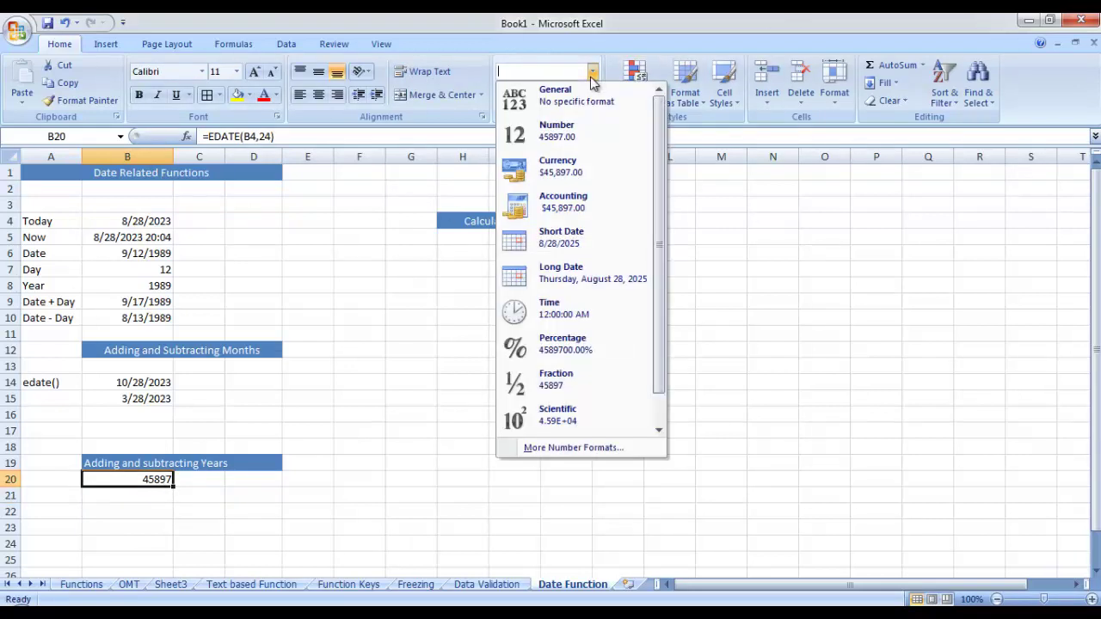
{"action": "left_click", "coordinate": [570, 238]}
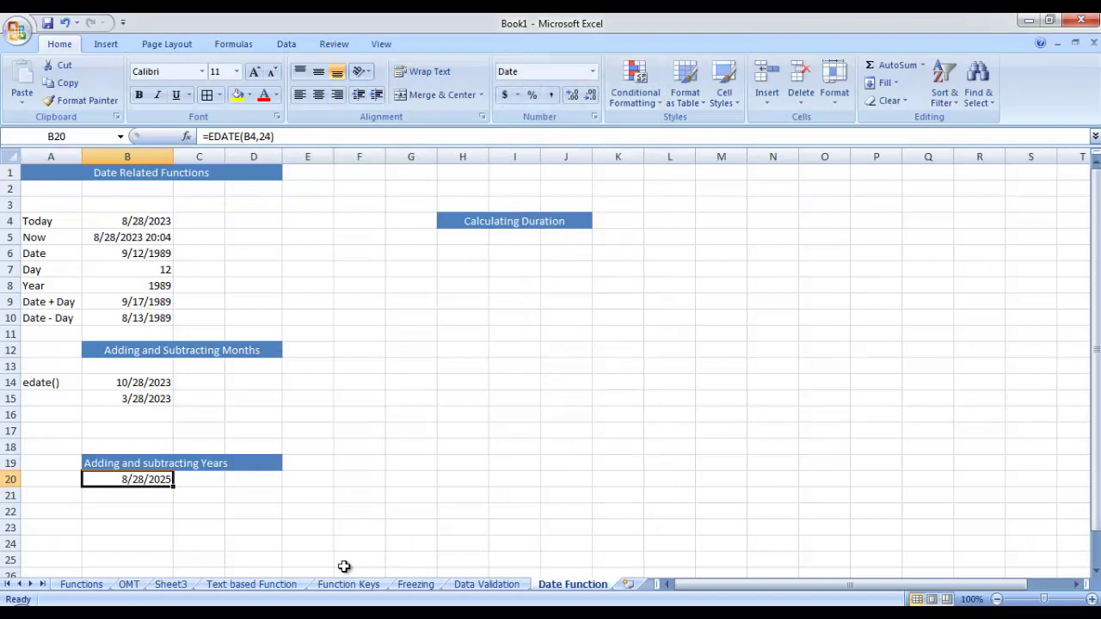
Enter =EDATE(B4,-60) in B21 to subtract five years from today's date
{"action": "left_click", "coordinate": [156, 498]}
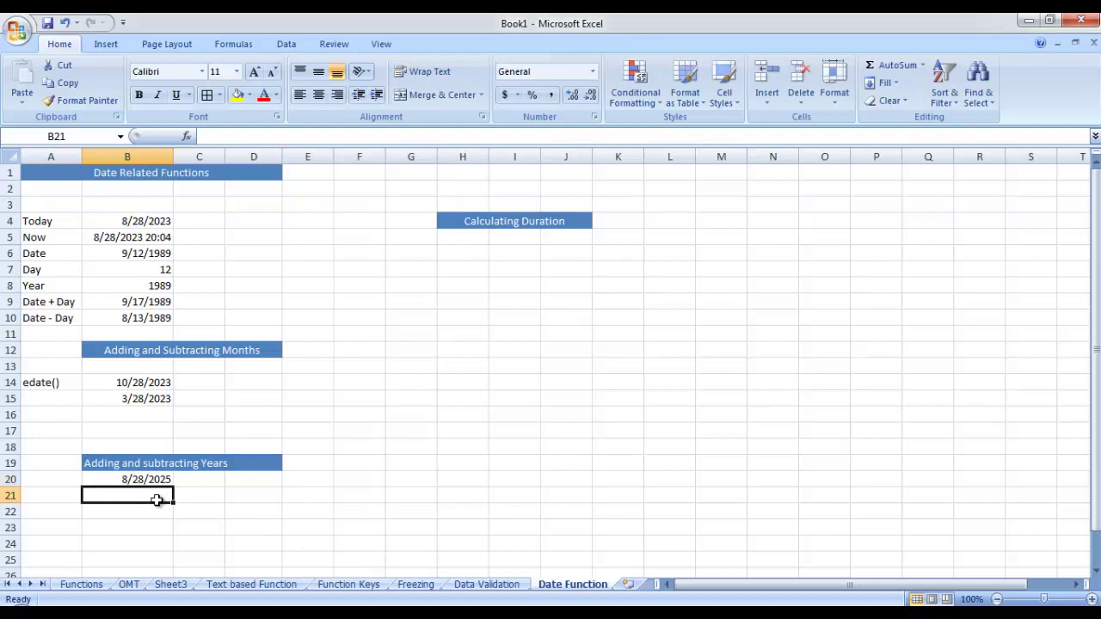
{"action": "type", "text": "=eda"}
{"action": "double_click", "coordinate": [131, 516]}
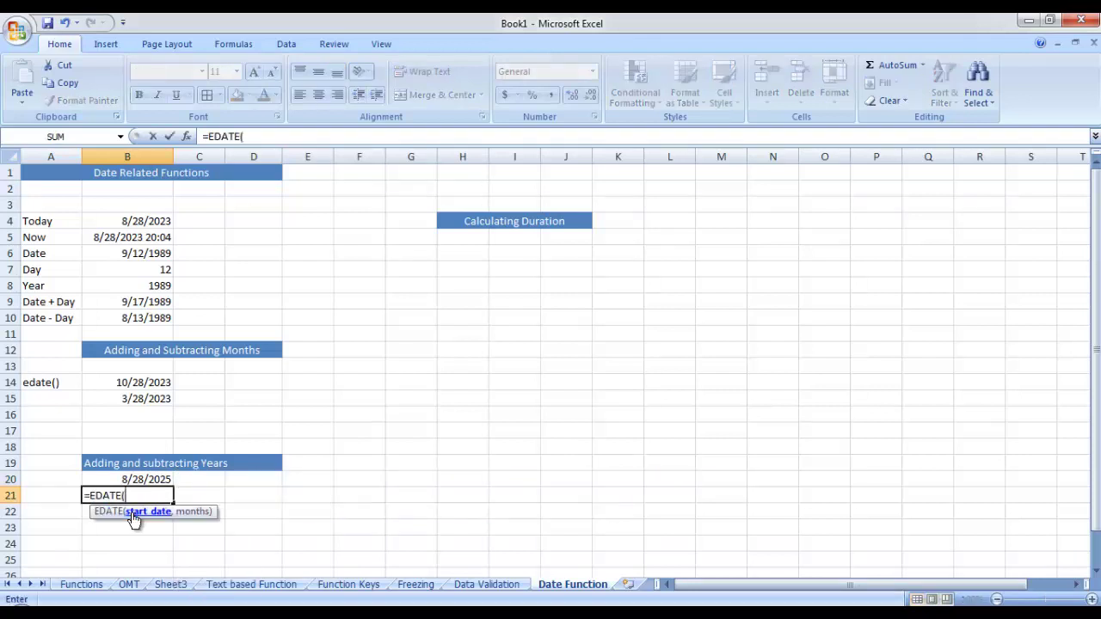
{"action": "left_click", "coordinate": [136, 217]}
{"action": "type", "text": ","}
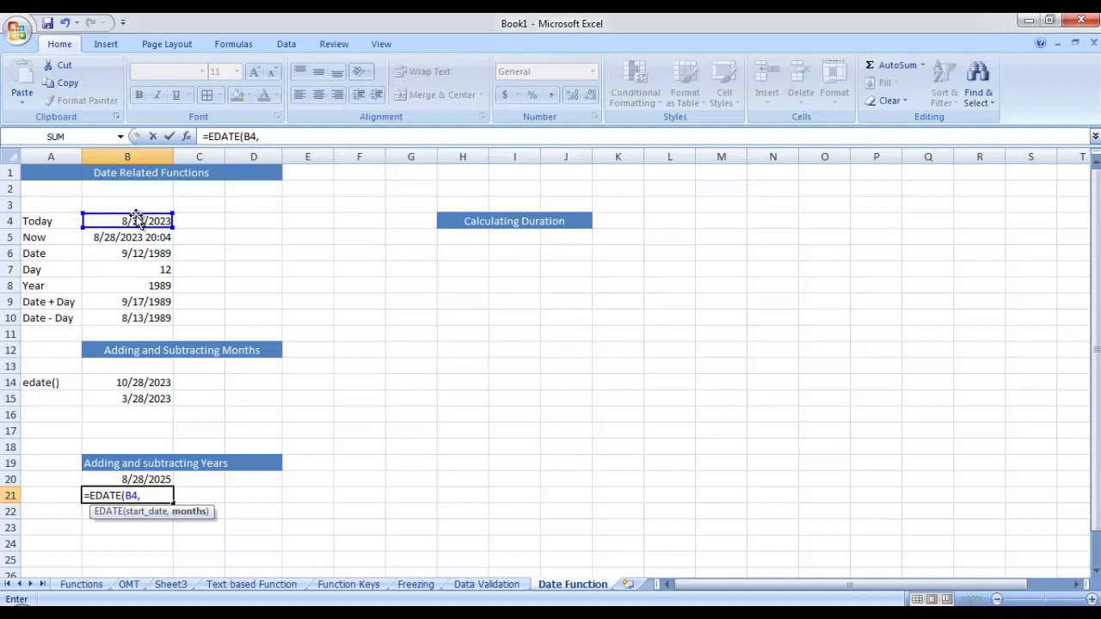
{"action": "type", "text": "="}
{"action": "left_click", "coordinate": [136, 216]}
{"action": "key", "text": "BackSpace"}
{"action": "key", "text": "BackSpace"}
{"action": "key", "text": "BackSpace"}
{"action": "type", "text": "-60"}
{"action": "key", "text": "Return"}
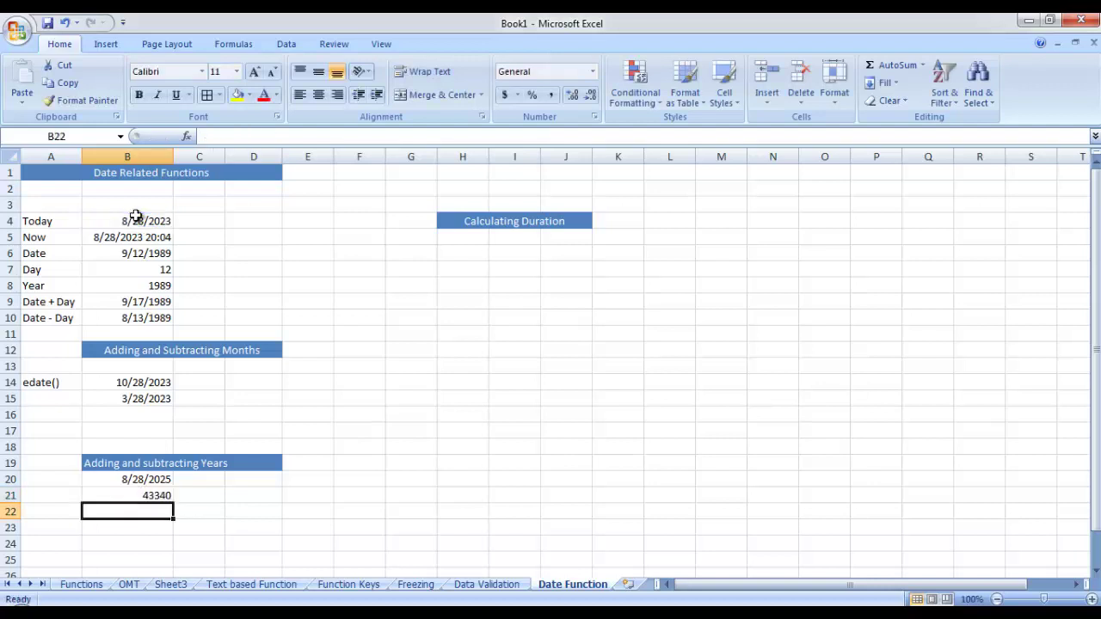
Format the year subtraction result in B21 as Short Date
{"action": "left_click", "coordinate": [121, 495]}
{"action": "left_click", "coordinate": [593, 72]}
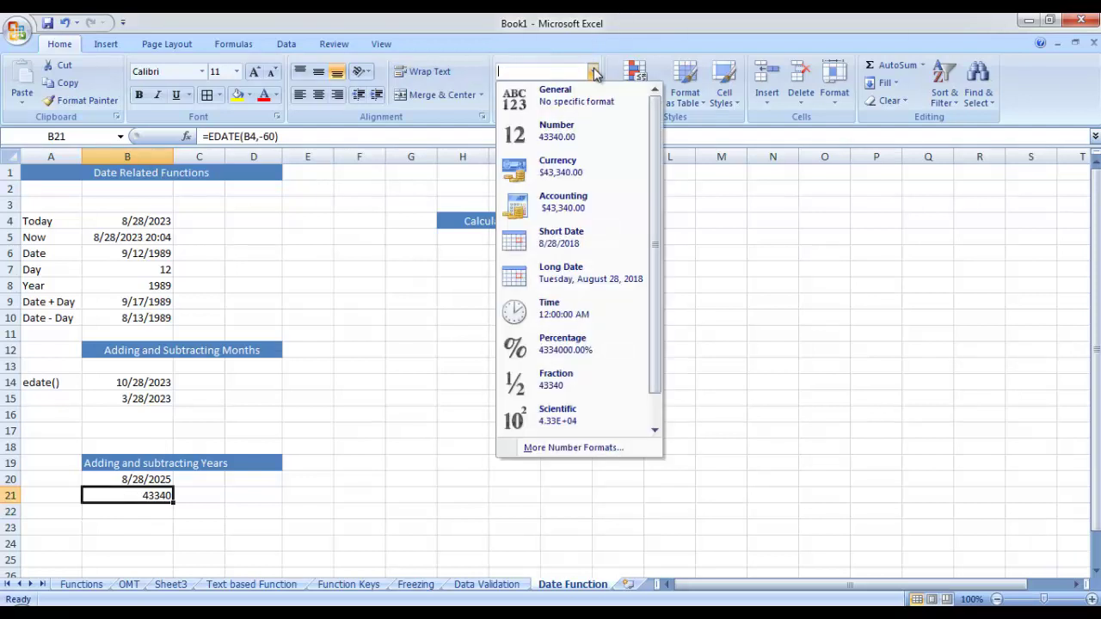
{"action": "left_click", "coordinate": [560, 239]}
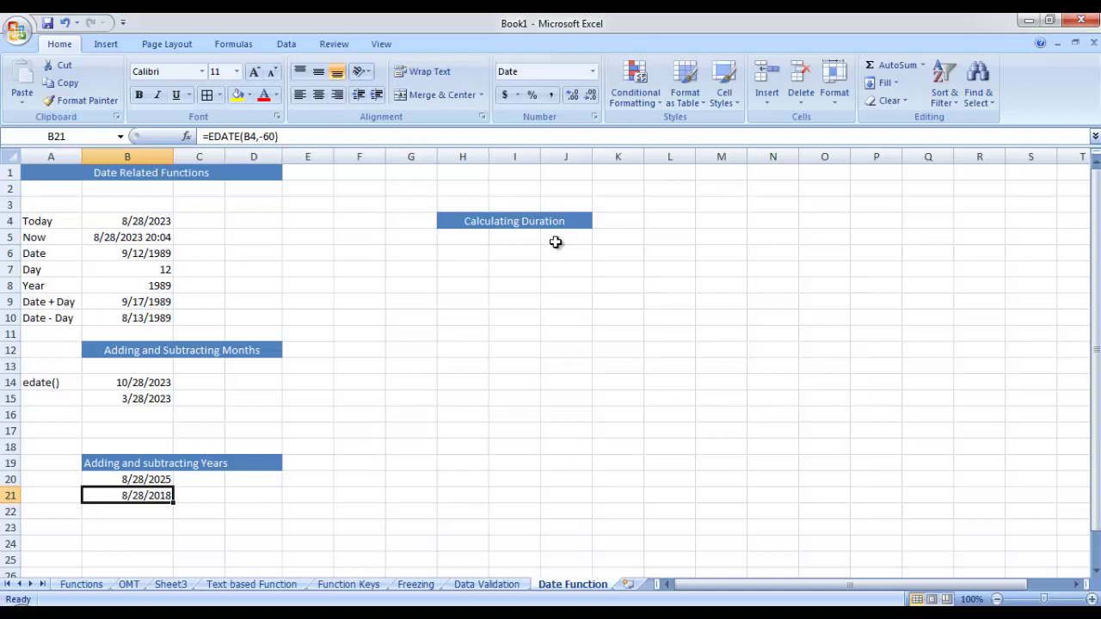
{"action": "left_click", "coordinate": [50, 383]}
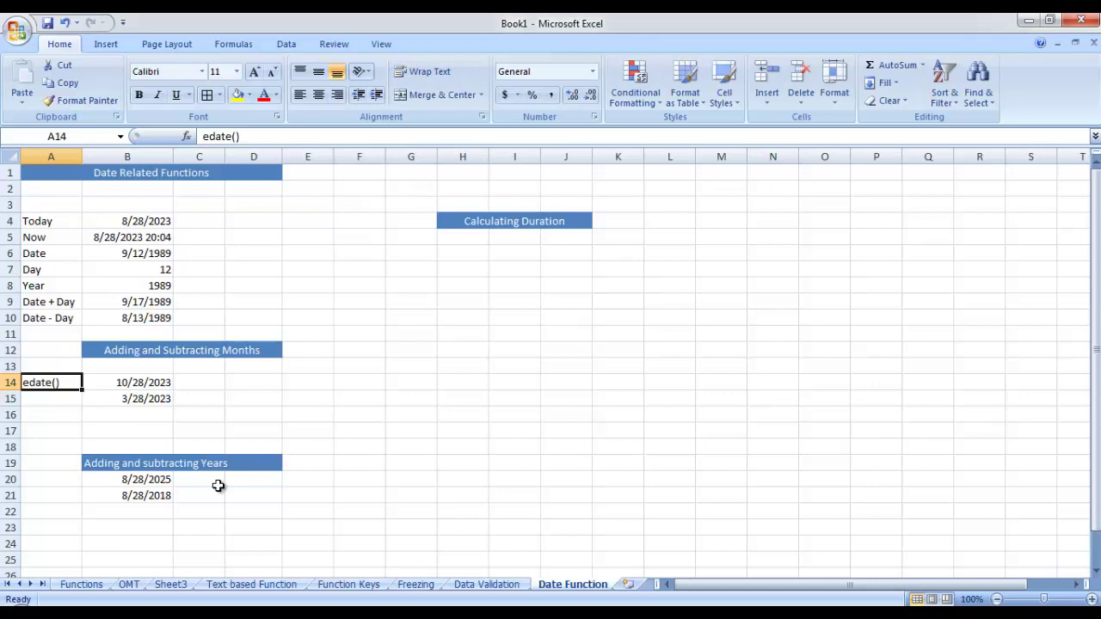
Label the date in B6 as Start Date in C6 and today's date in B4 as End Date in C4
{"action": "left_click", "coordinate": [473, 256]}
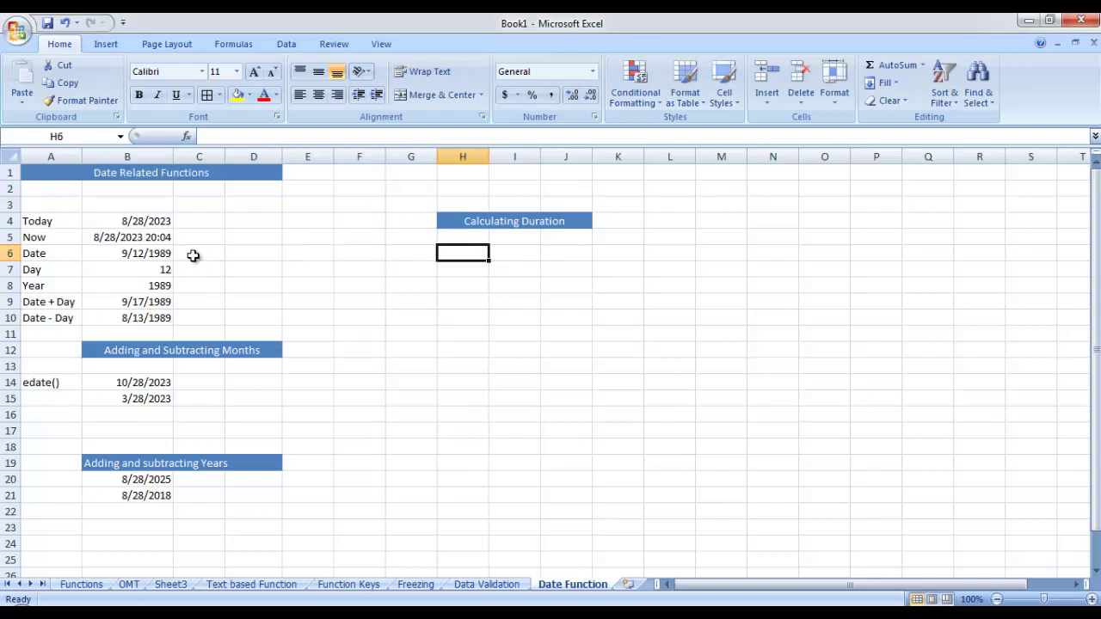
{"action": "left_click", "coordinate": [159, 252]}
{"action": "left_click", "coordinate": [195, 256]}
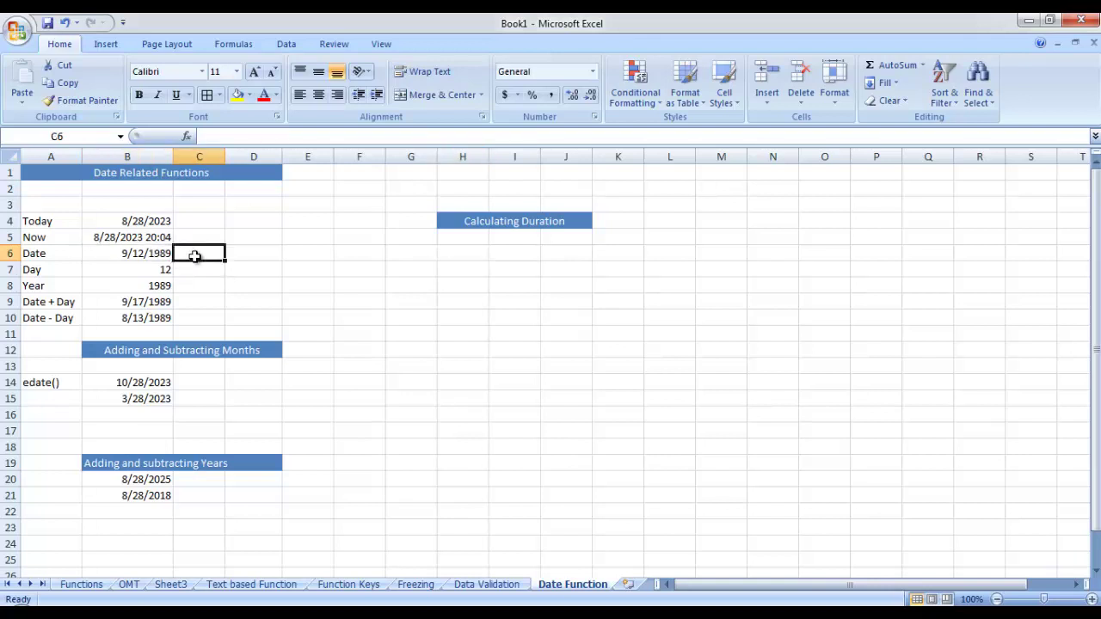
{"action": "type", "text": "Sta"}
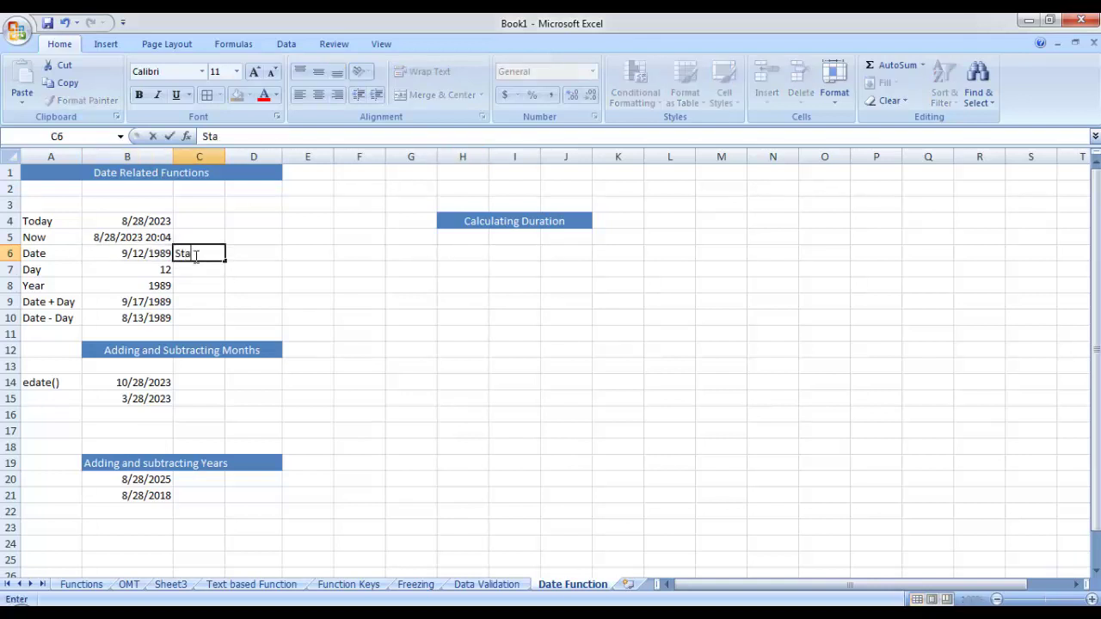
{"action": "type", "text": "rt Date"}
{"action": "left_click", "coordinate": [192, 221]}
{"action": "type", "text": "End"}
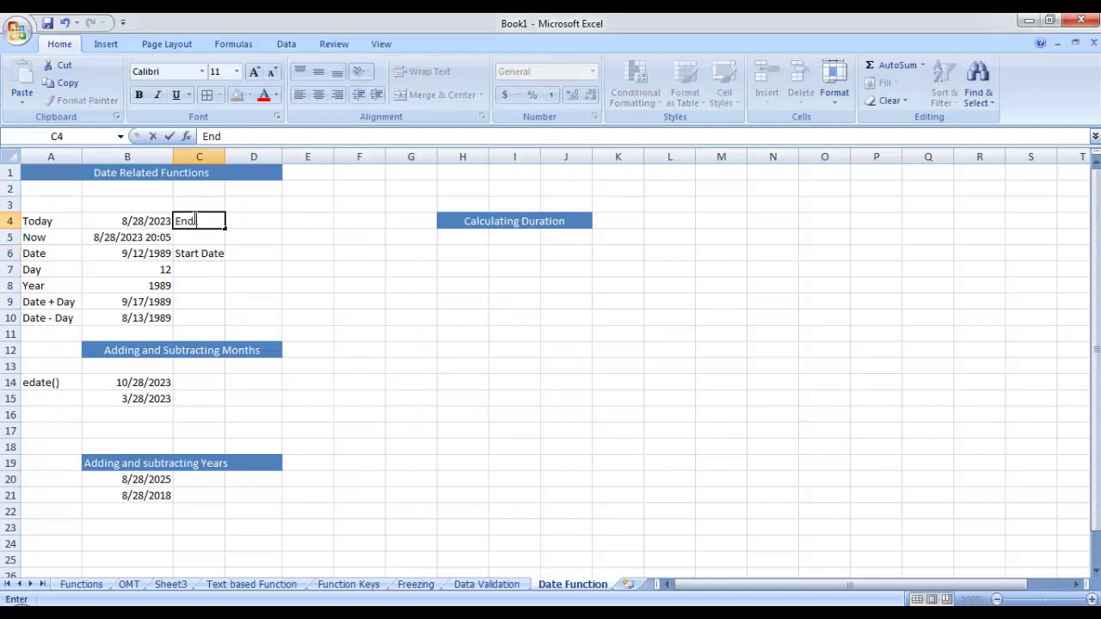
{"action": "type", "text": " Date"}
{"action": "left_click", "coordinate": [236, 301]}
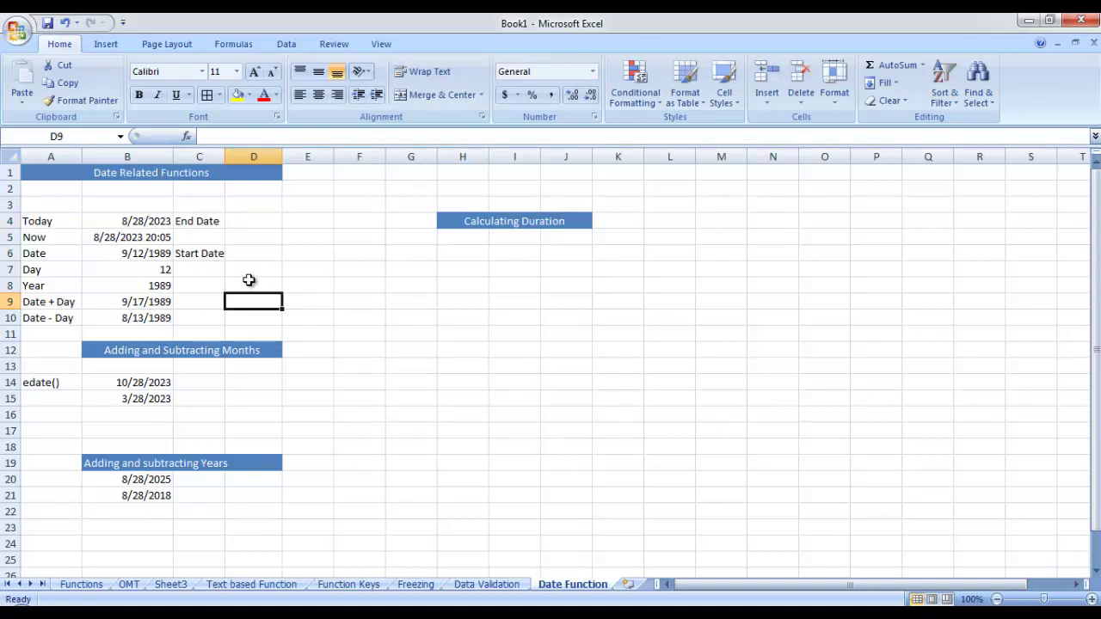
Enter the text datedif() in I6 under the Calculating Duration heading and apply the Check Cell style to it
{"action": "left_click", "coordinate": [503, 252]}
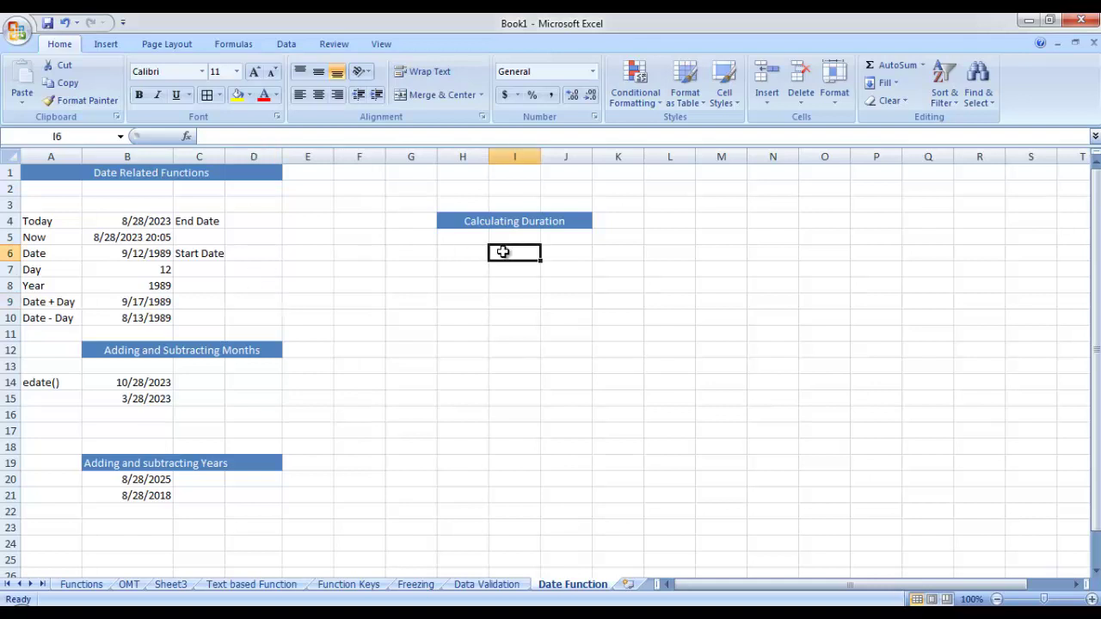
{"action": "type", "text": "datedif()"}
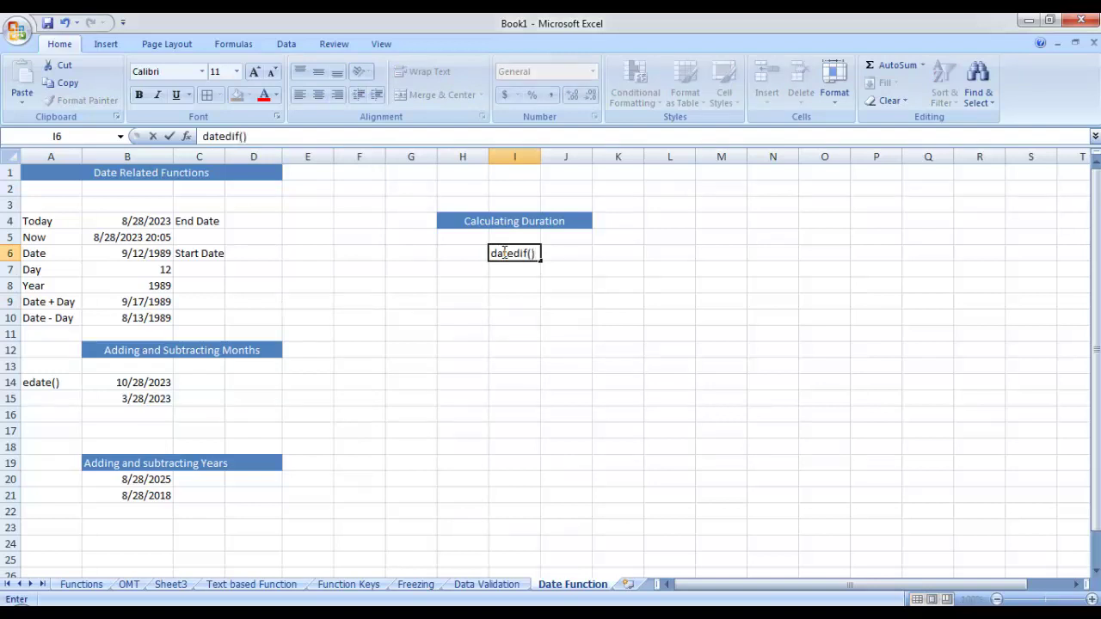
{"action": "left_click", "coordinate": [548, 319]}
{"action": "left_click", "coordinate": [522, 253]}
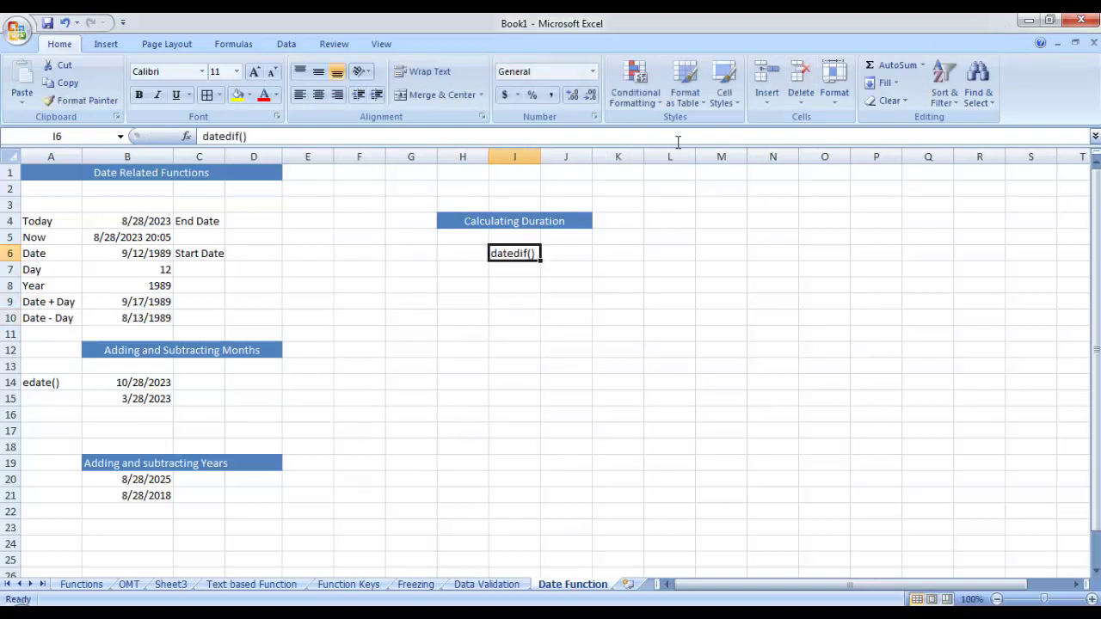
{"action": "left_click", "coordinate": [718, 99]}
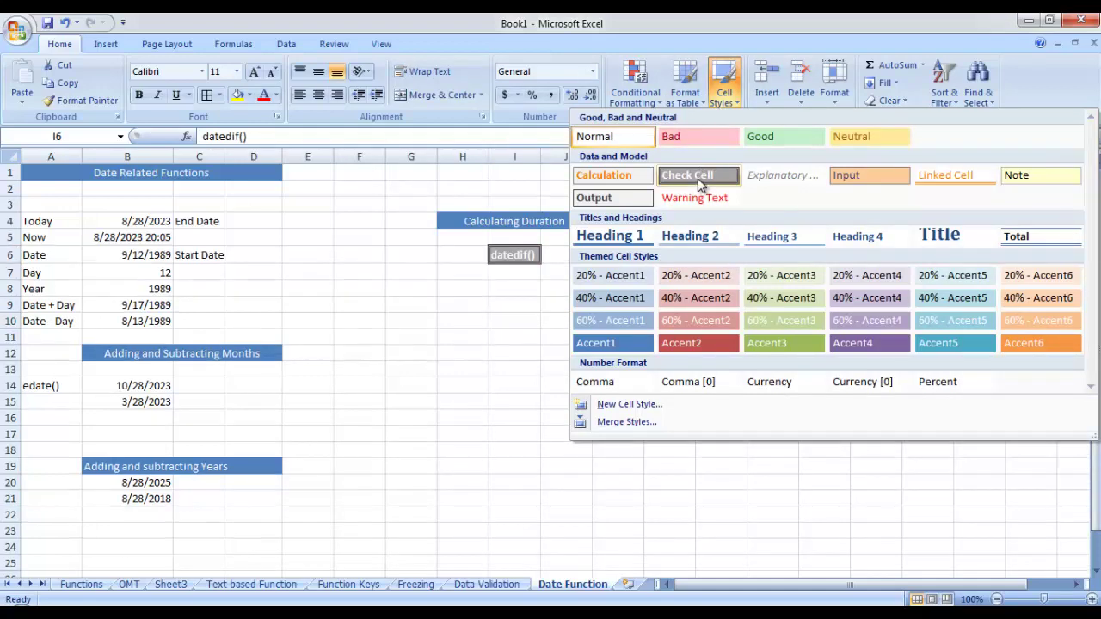
{"action": "left_click", "coordinate": [699, 182]}
{"action": "left_click", "coordinate": [564, 316]}
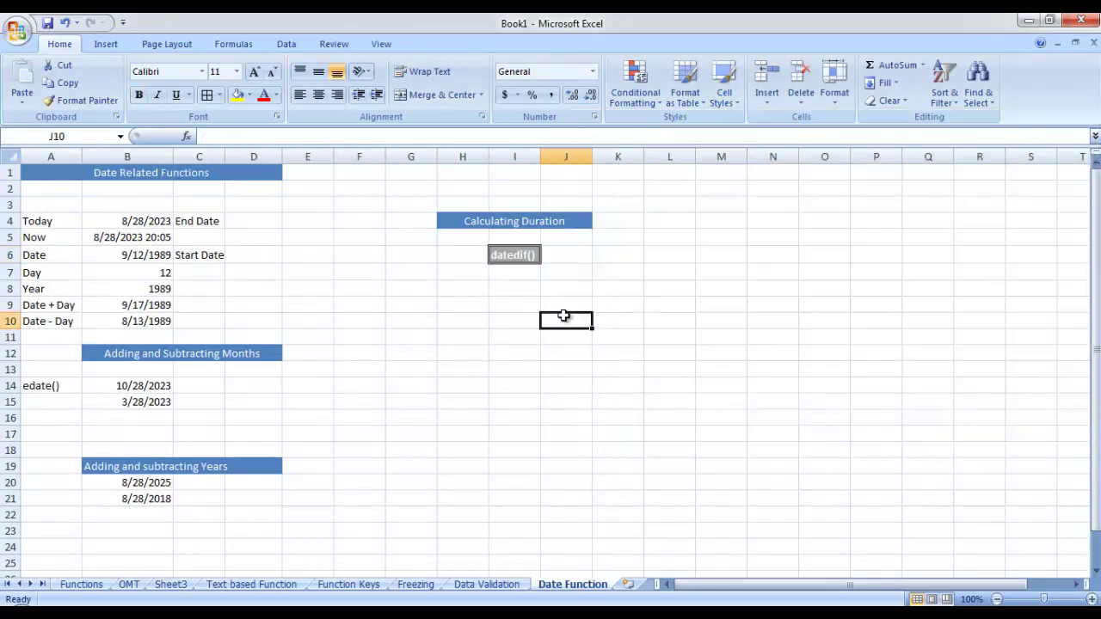
Enter the row labels Year, Months and Days in cells H8 to H10 for the duration calculation
{"action": "left_click", "coordinate": [610, 255]}
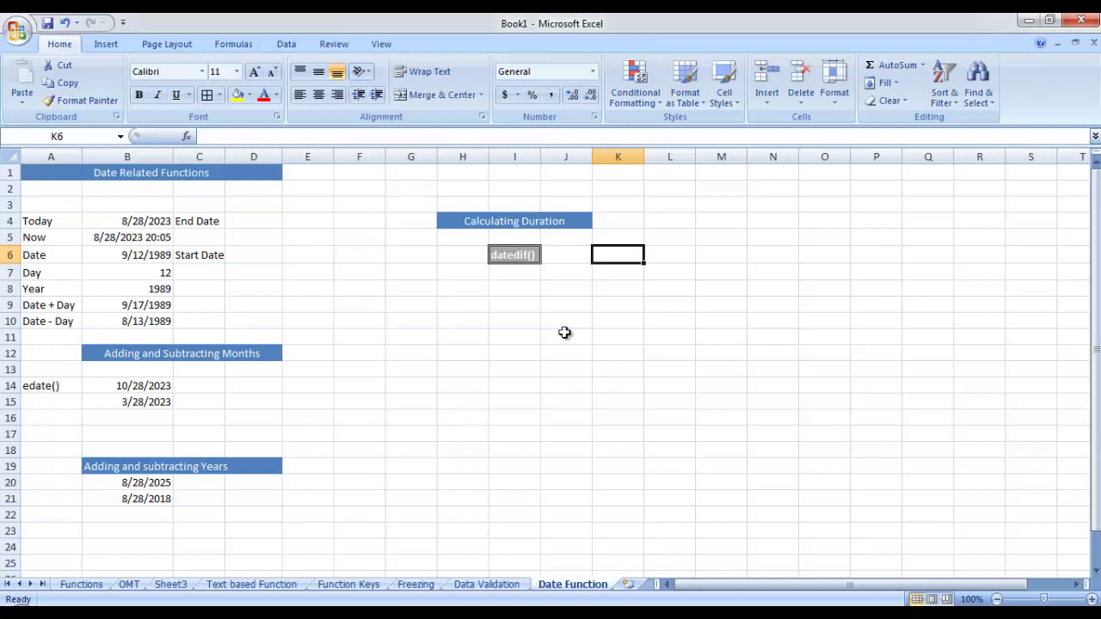
{"action": "left_click", "coordinate": [454, 287]}
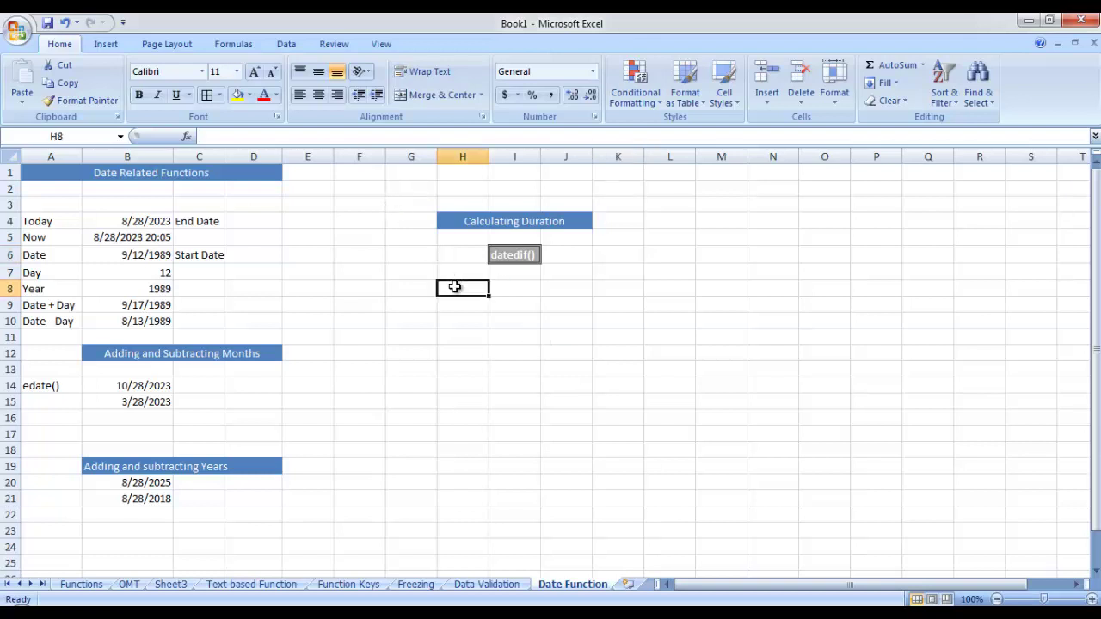
{"action": "type", "text": "Year"}
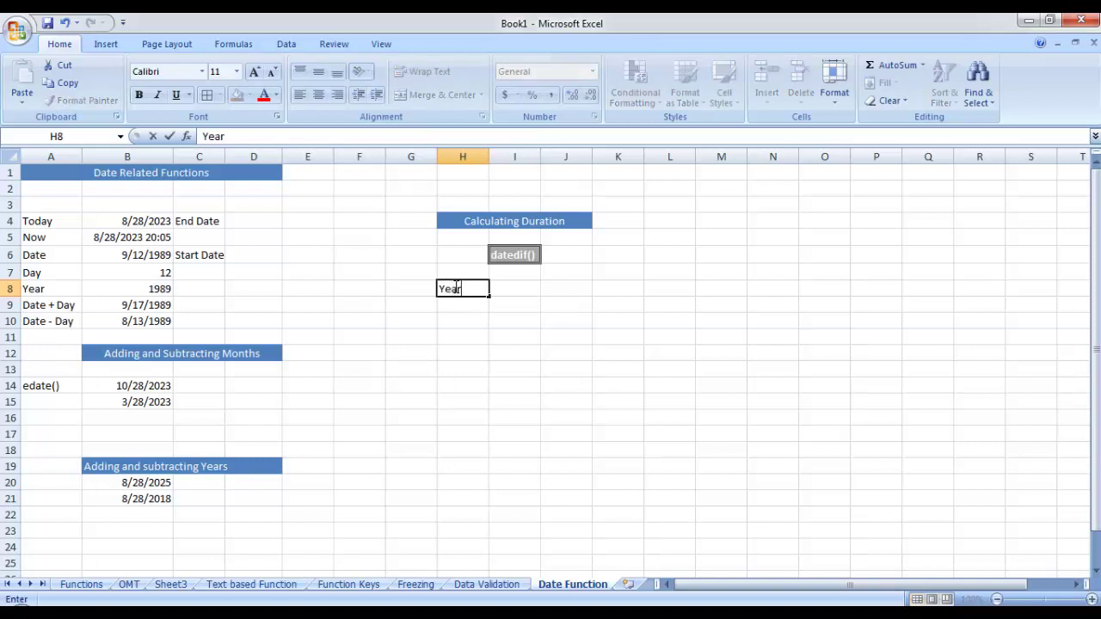
{"action": "left_click", "coordinate": [460, 305]}
{"action": "type", "text": "MOnths"}
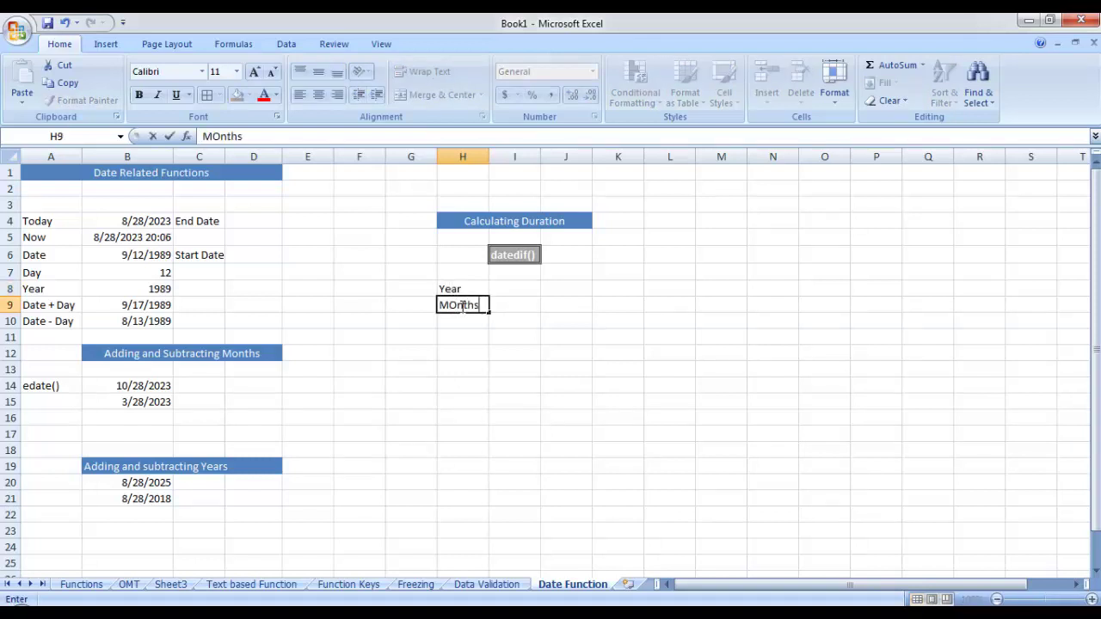
{"action": "left_click", "coordinate": [464, 327]}
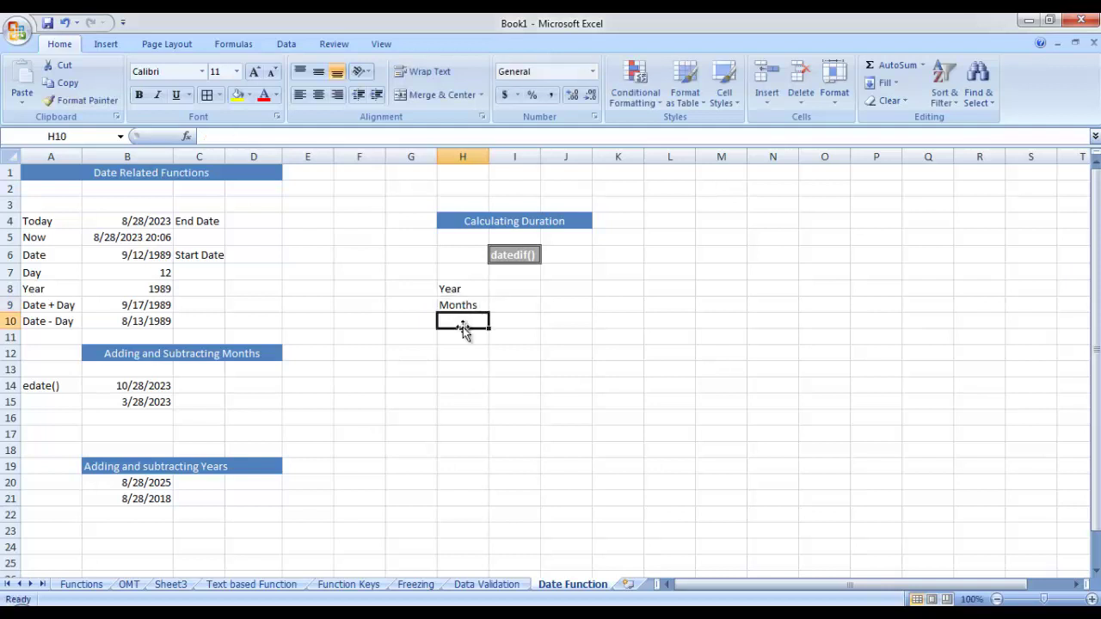
{"action": "type", "text": "Days"}
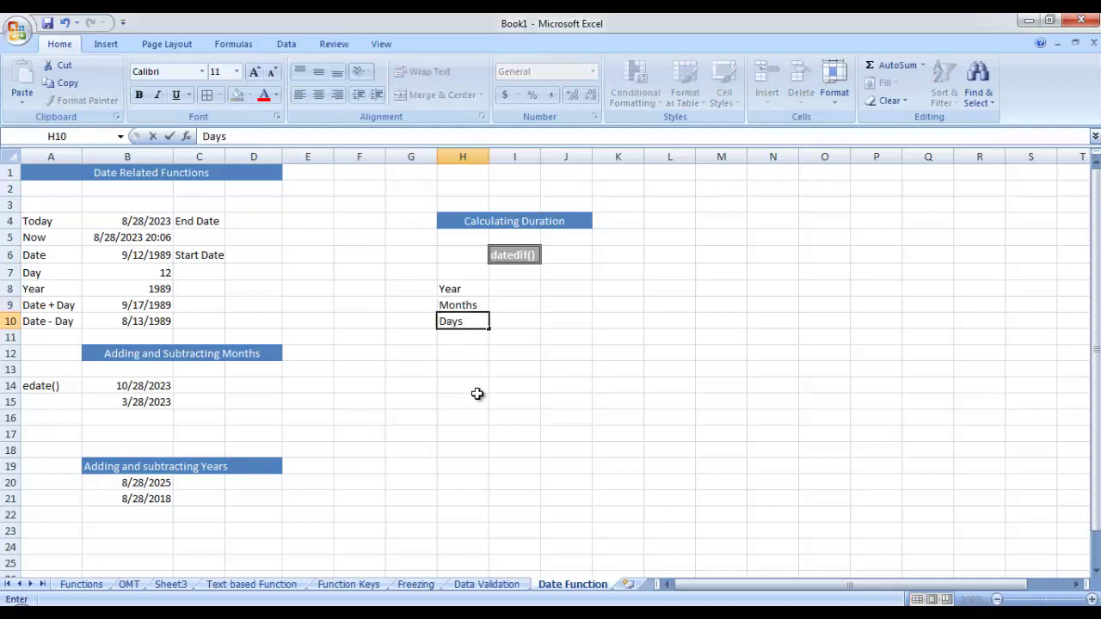
{"action": "left_click", "coordinate": [477, 394]}
{"action": "left_click", "coordinate": [526, 285]}
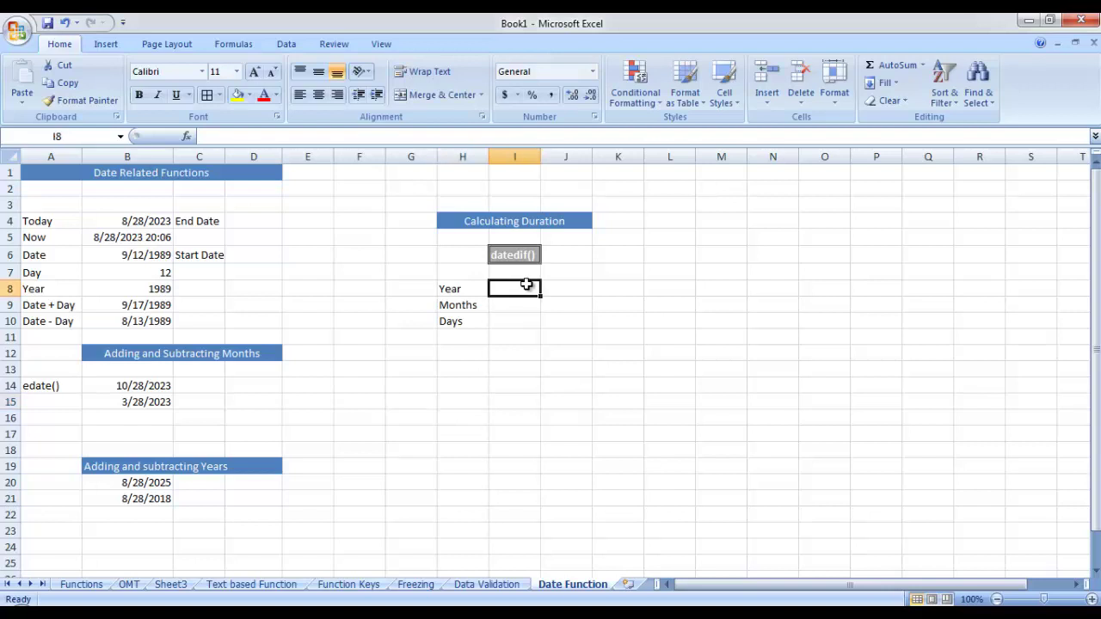
Enter a DATEDIF formula in I8 that counts the years from B6 to B4, using the unit "Y"
{"action": "type", "text": "0"}
{"action": "key", "text": "BackSpace"}
{"action": "type", "text": "=datedif"}
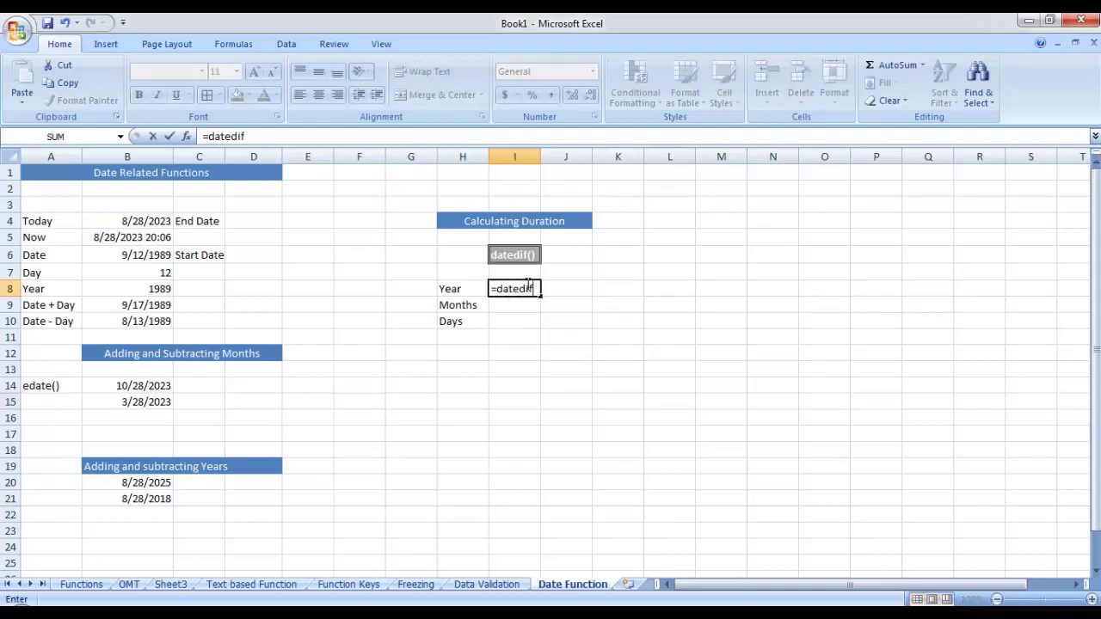
{"action": "type", "text": "("}
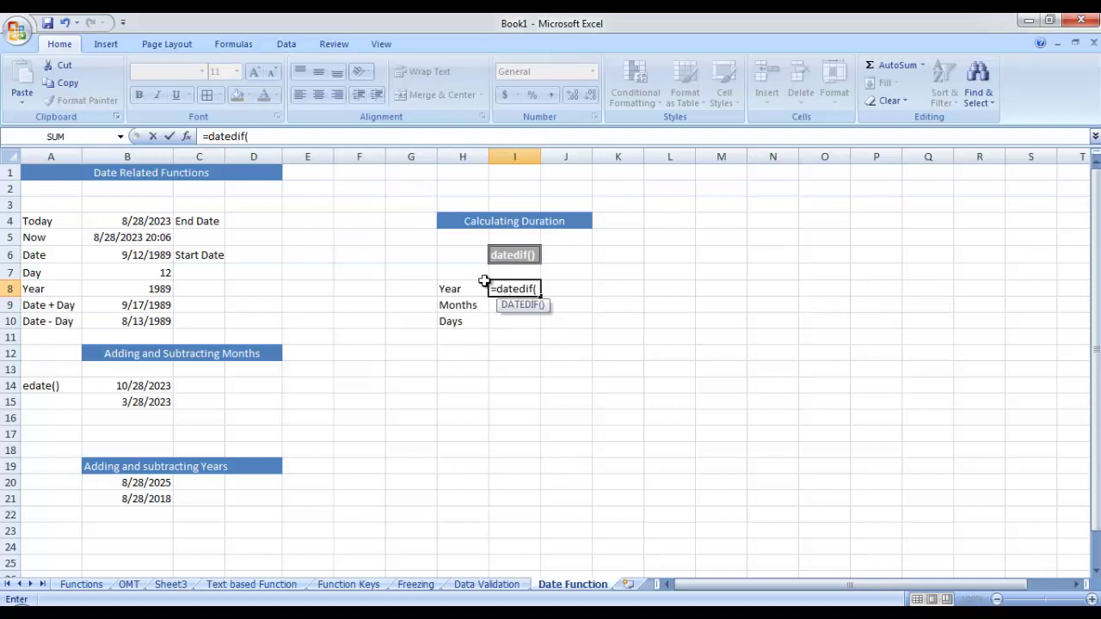
{"action": "left_click", "coordinate": [126, 256]}
{"action": "type", "text": ","}
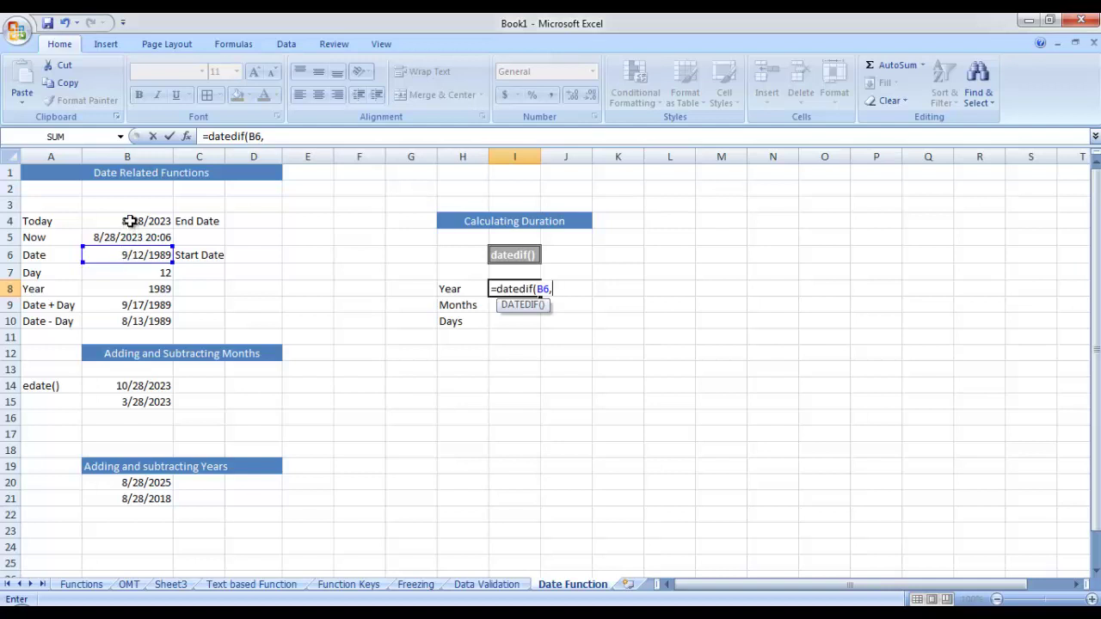
{"action": "left_click", "coordinate": [129, 221]}
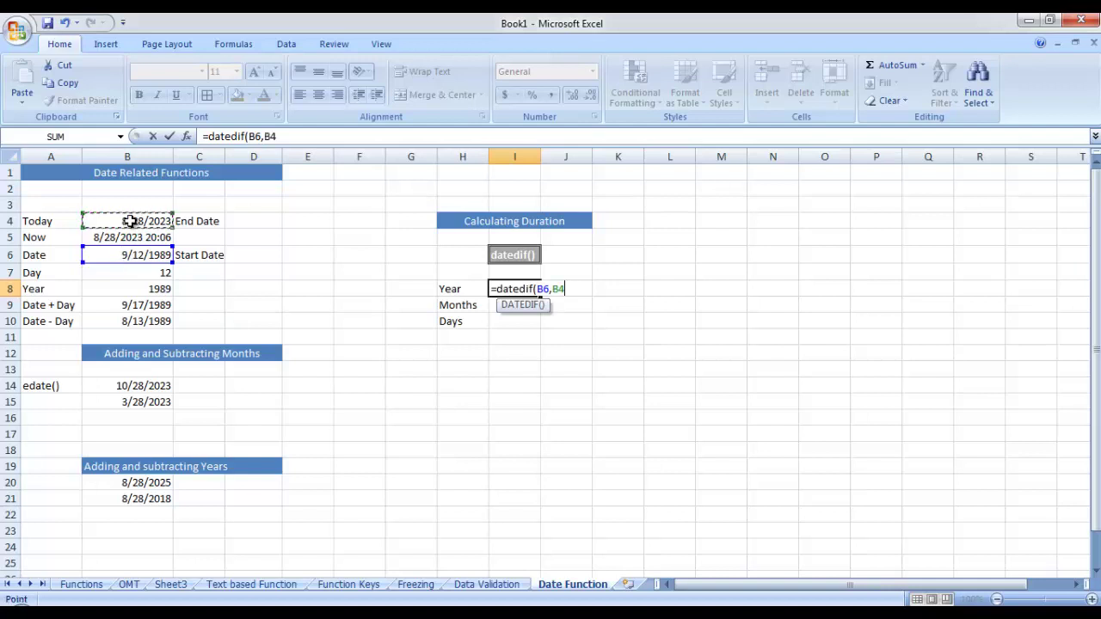
{"action": "type", "text": ",\"Y:"}
{"action": "key", "text": "BackSpace"}
{"action": "type", "text": "\""}
{"action": "key", "text": "Return"}
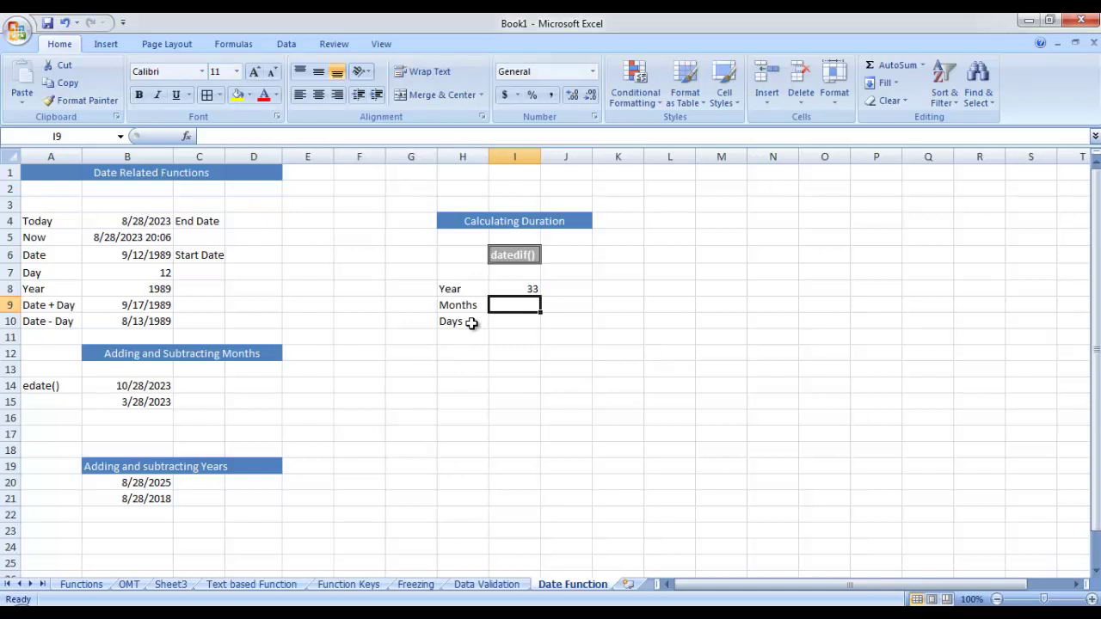
Calculate the total months between B6 and B4 in I9 with DATEDIF and the unit "M"
{"action": "type", "text": "="}
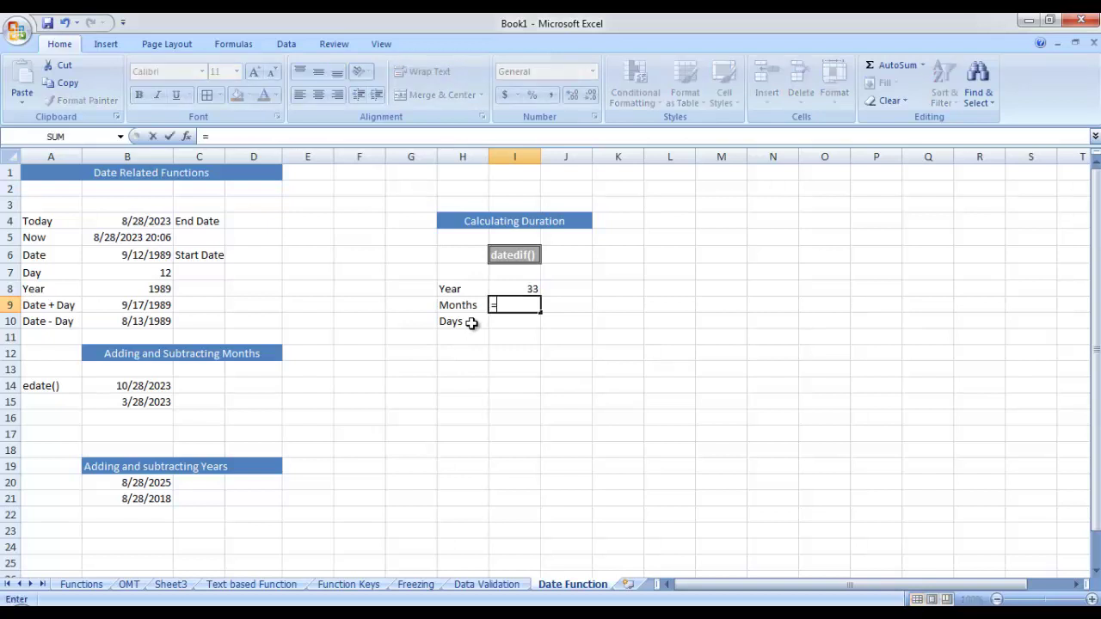
{"action": "type", "text": "da"}
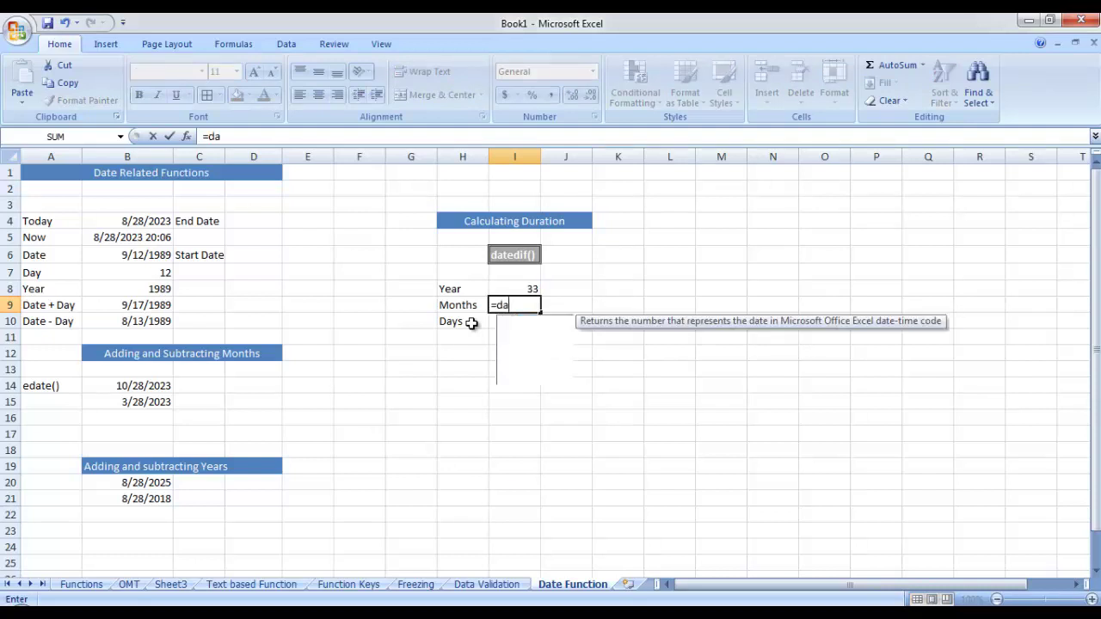
{"action": "type", "text": "tedif("}
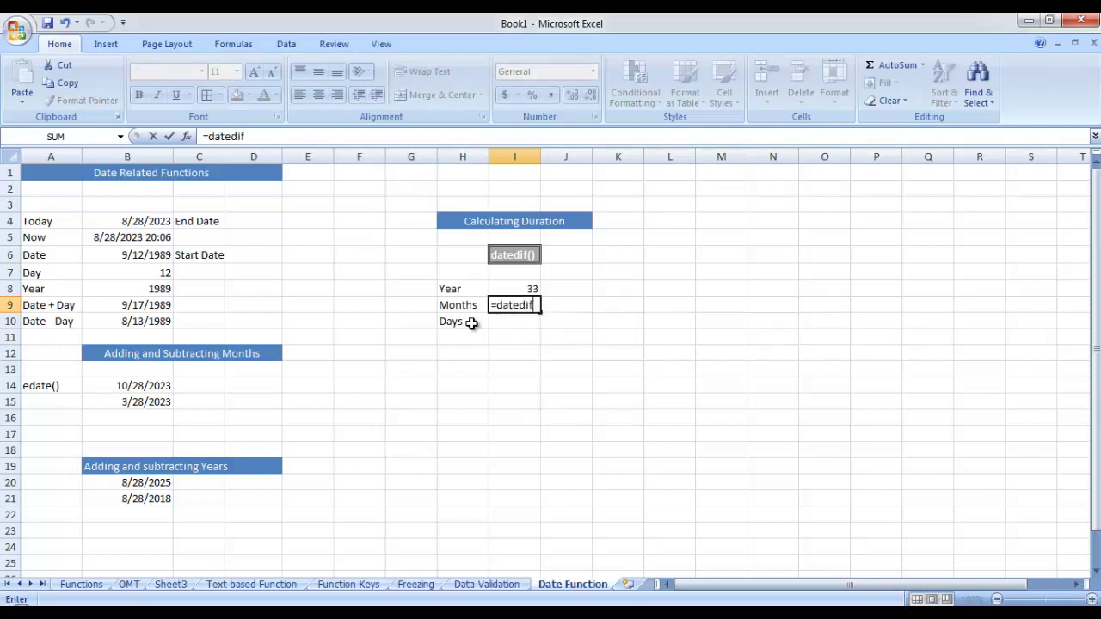
{"action": "left_click", "coordinate": [102, 252]}
{"action": "type", "text": ","}
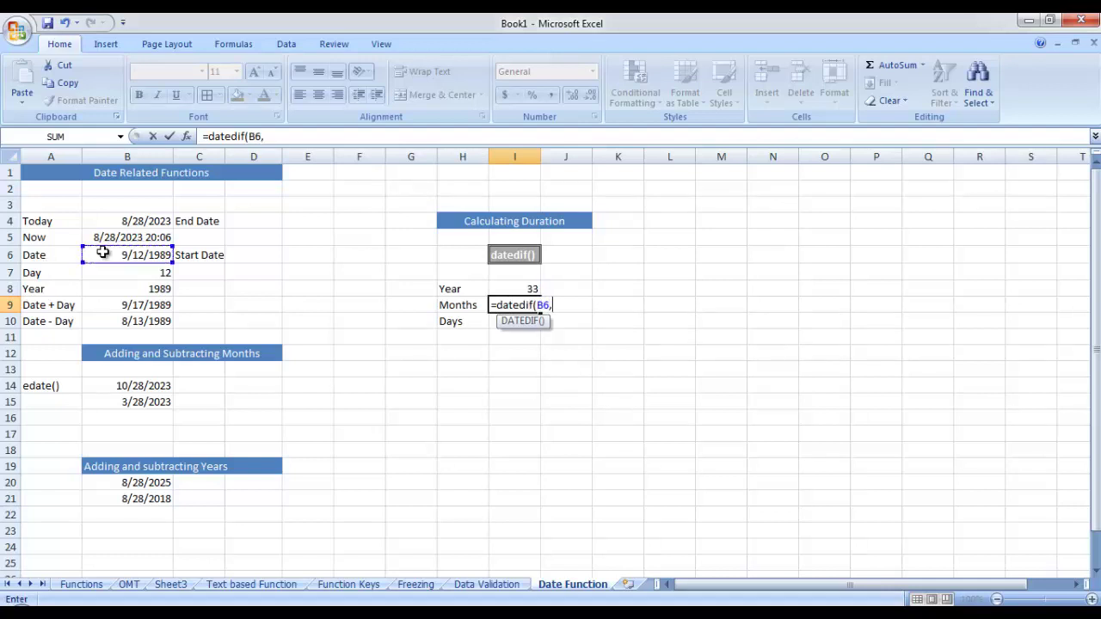
{"action": "left_click", "coordinate": [131, 214]}
{"action": "type", "text": ","}
{"action": "type", "text": "\"M"}
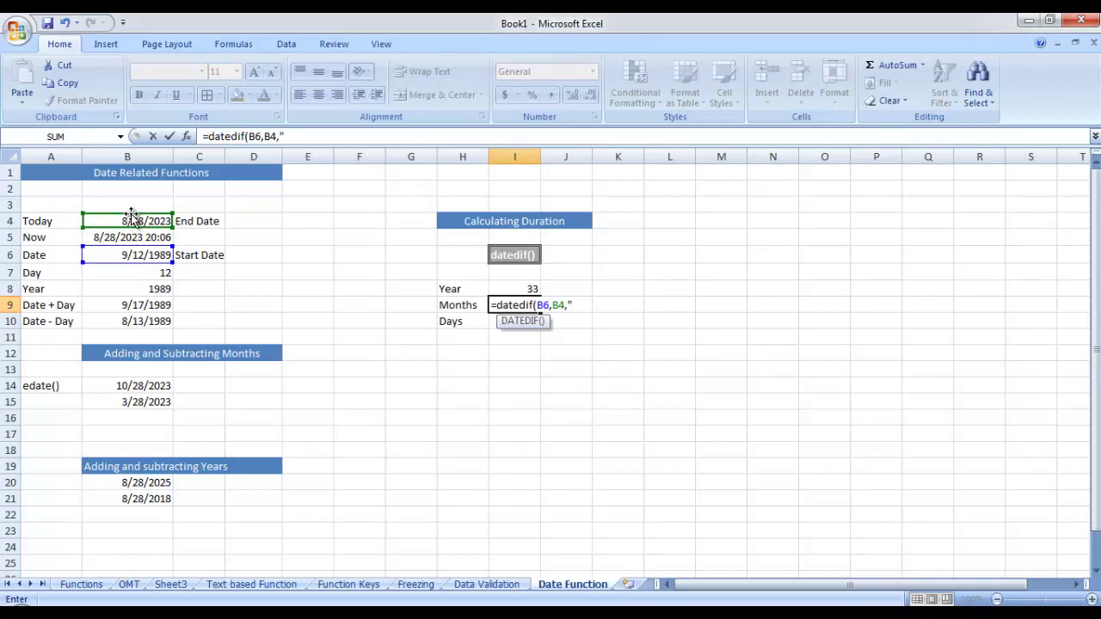
{"action": "type", "text": "\""}
{"action": "key", "text": "Return"}
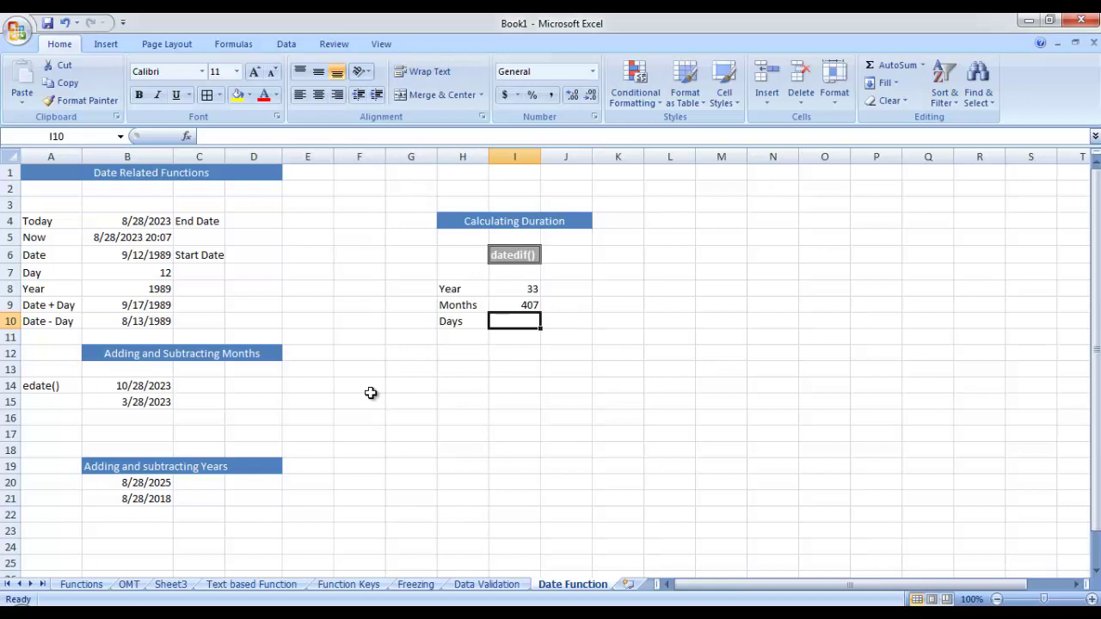
Calculate the total days between B6 and B4 in I10 with DATEDIF and the unit "D"
{"action": "type", "text": "=da"}
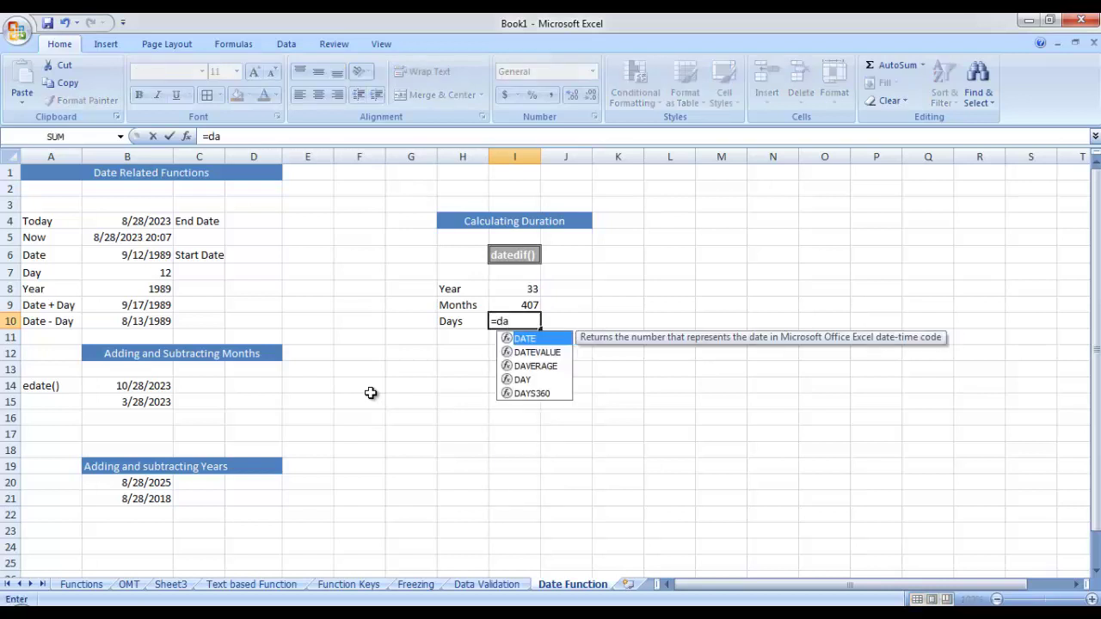
{"action": "type", "text": "tedif("}
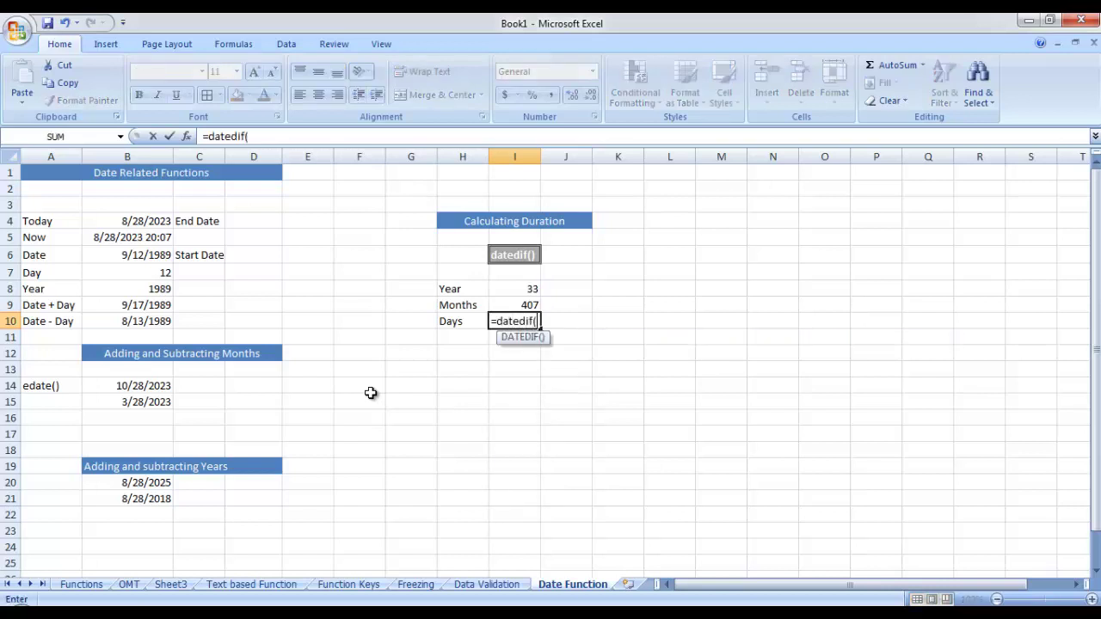
{"action": "left_click", "coordinate": [138, 255]}
{"action": "type", "text": ","}
{"action": "left_click", "coordinate": [137, 222]}
{"action": "type", "text": ","}
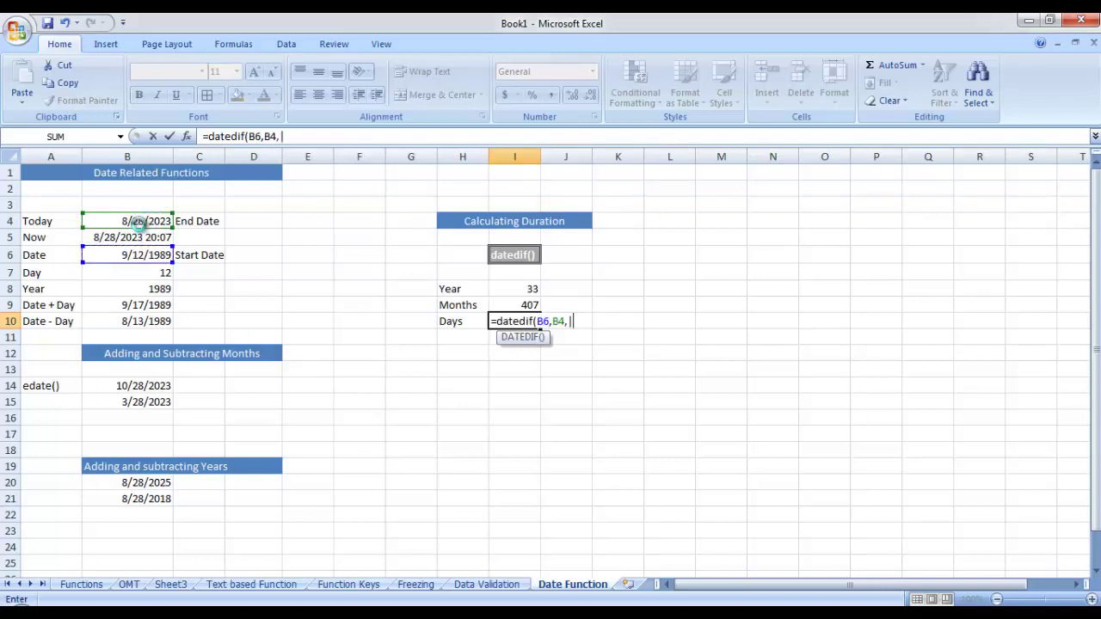
{"action": "key", "text": "Return"}
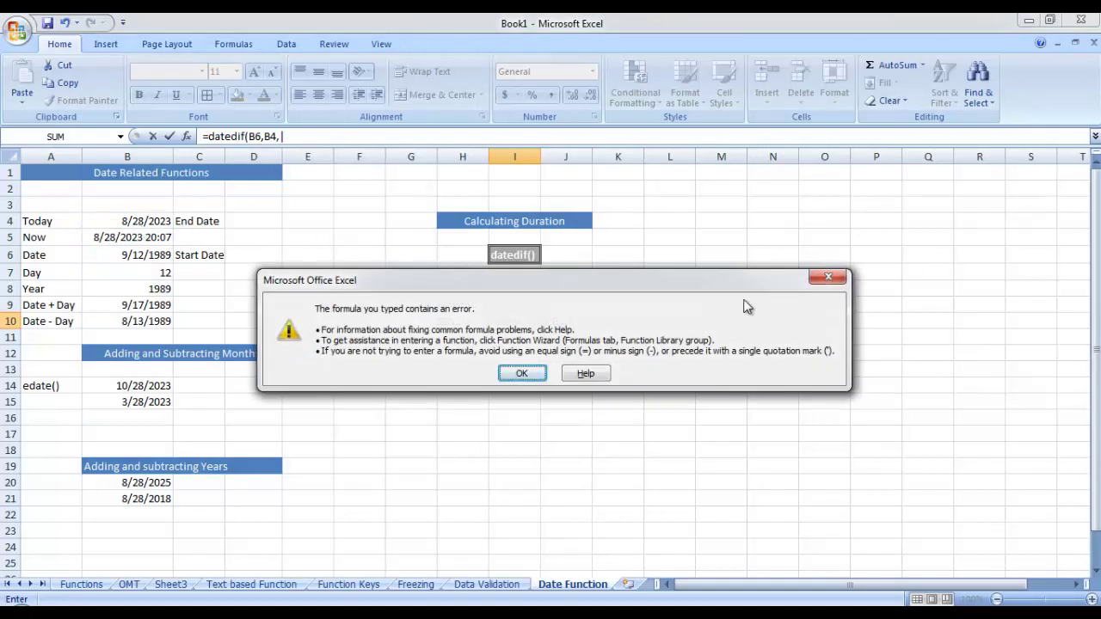
{"action": "left_click", "coordinate": [827, 276]}
{"action": "key", "text": "BackSpace"}
{"action": "type", "text": "\"D\""}
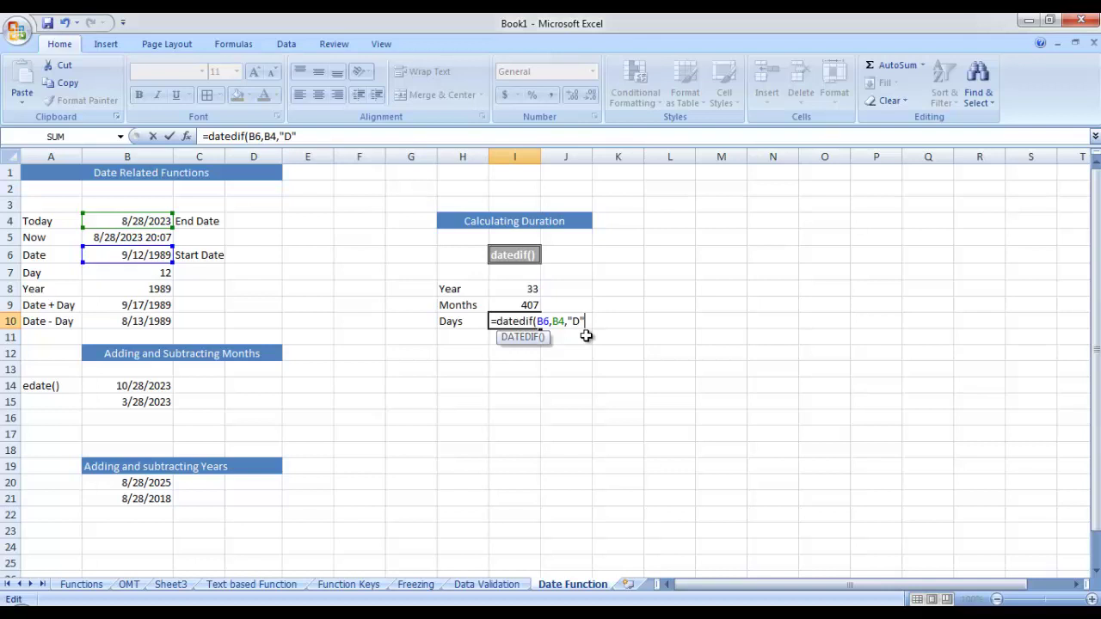
{"action": "key", "text": "Return"}
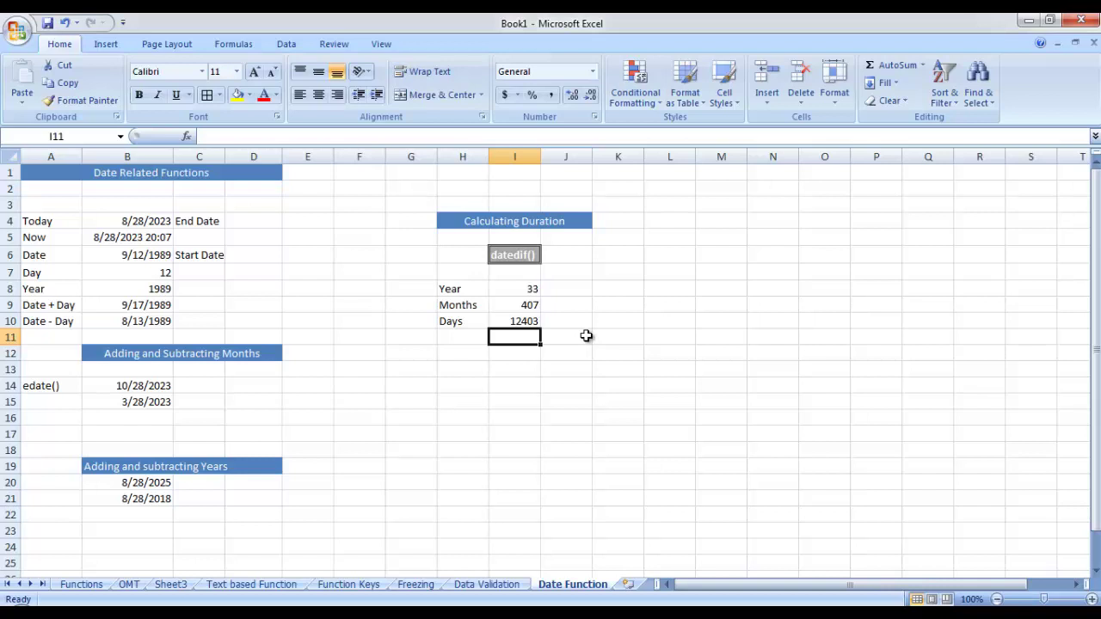
Copy the Year, Months and Days labels from H8:H10 to H13:H15
{"action": "key", "text": "Down"}
{"action": "key", "text": "Down"}
{"action": "key", "text": "Left"}
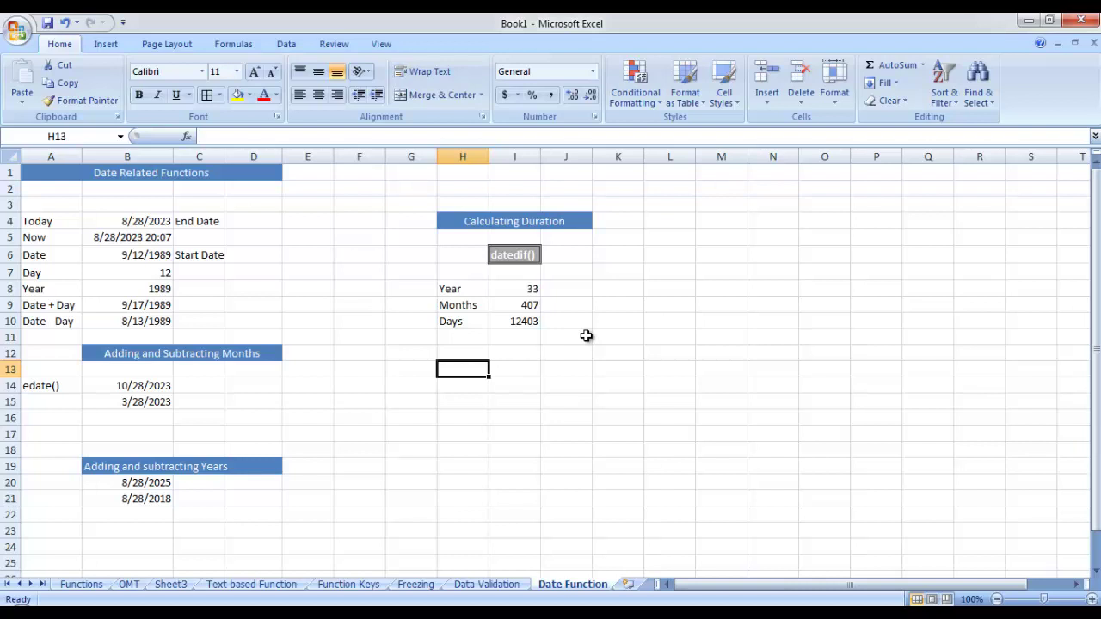
{"action": "left_click_drag", "start_coordinate": [463, 289], "coordinate": [464, 318]}
{"action": "key", "text": "ctrl+c"}
{"action": "left_click", "coordinate": [465, 370]}
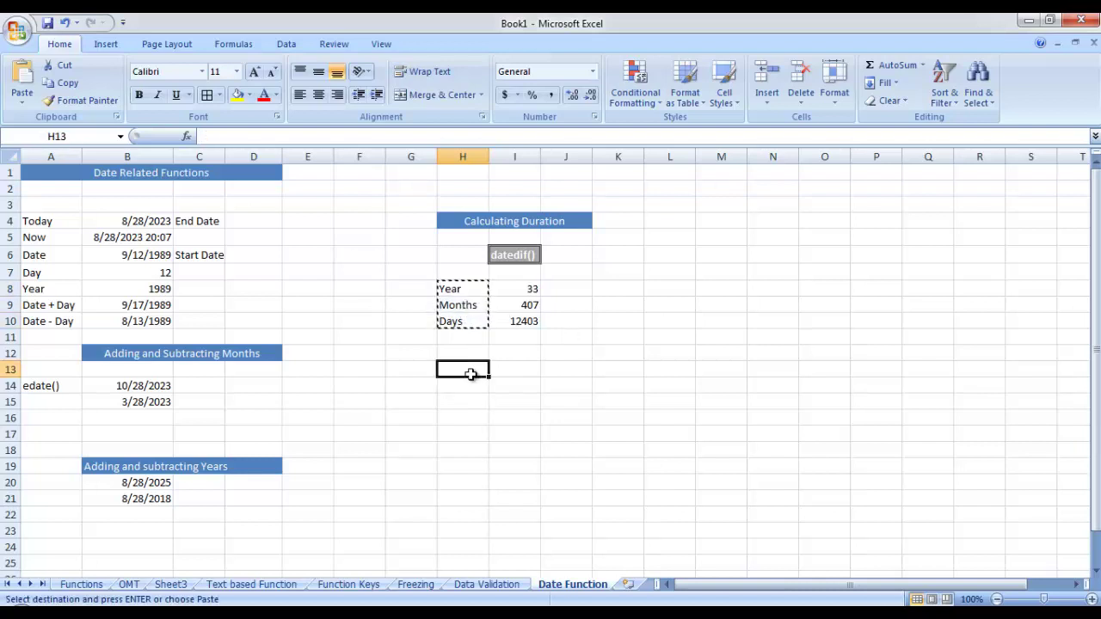
{"action": "key", "text": "ctrl+v"}
Try copying the Year formula from I8 into I13, and undo the paste
{"action": "left_click", "coordinate": [495, 371]}
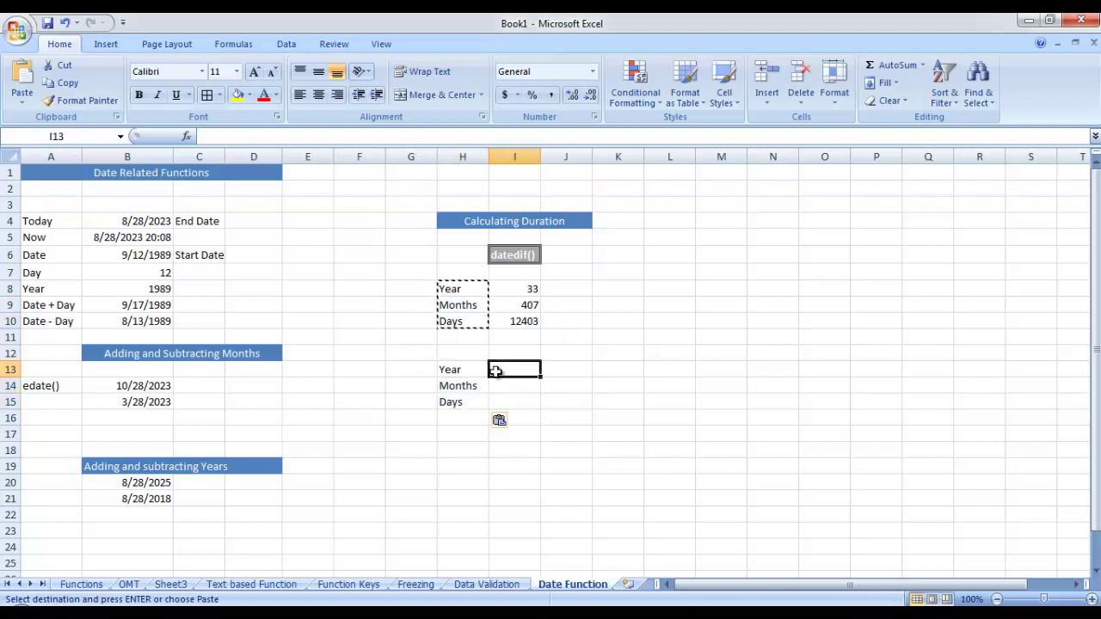
{"action": "left_click", "coordinate": [513, 288]}
{"action": "key", "text": "ctrl+c"}
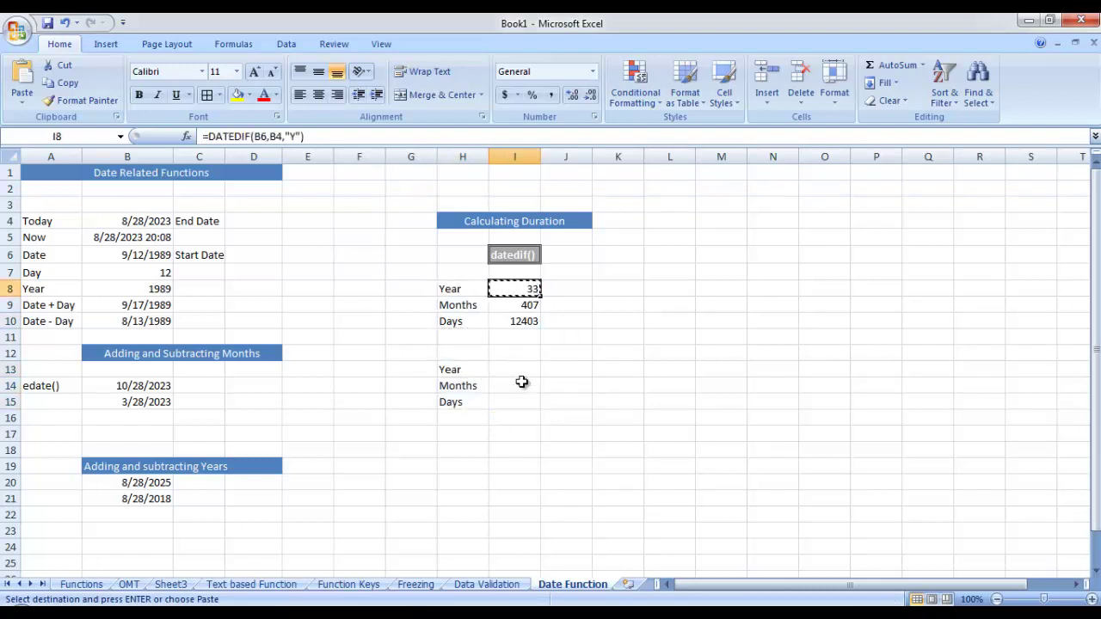
{"action": "left_click", "coordinate": [523, 371]}
{"action": "key", "text": "ctrl+v"}
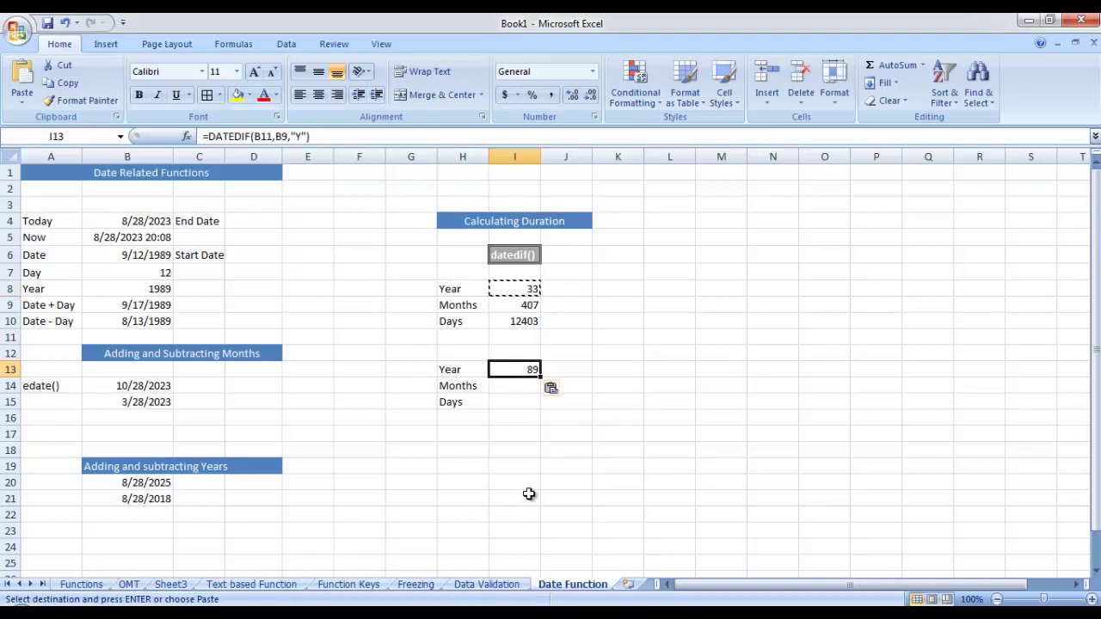
{"action": "key", "text": "ctrl+z"}
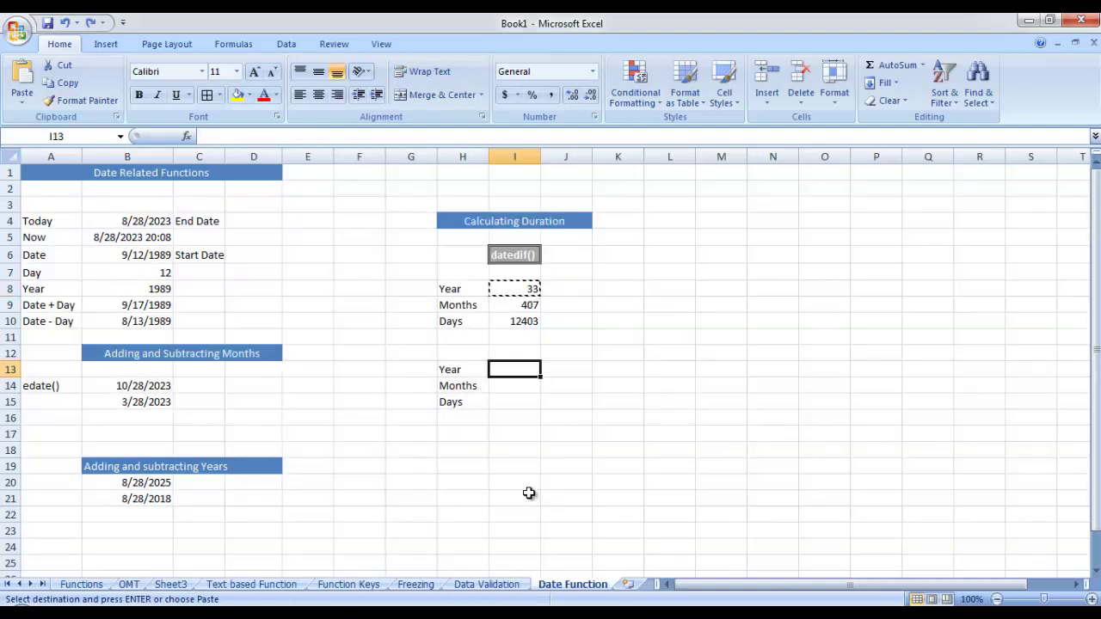
Enter a DATEDIF formula in I13 for the full years from B6 to B4, using the unit "Y"
{"action": "double_click", "coordinate": [529, 370]}
{"action": "type", "text": "=datefid"}
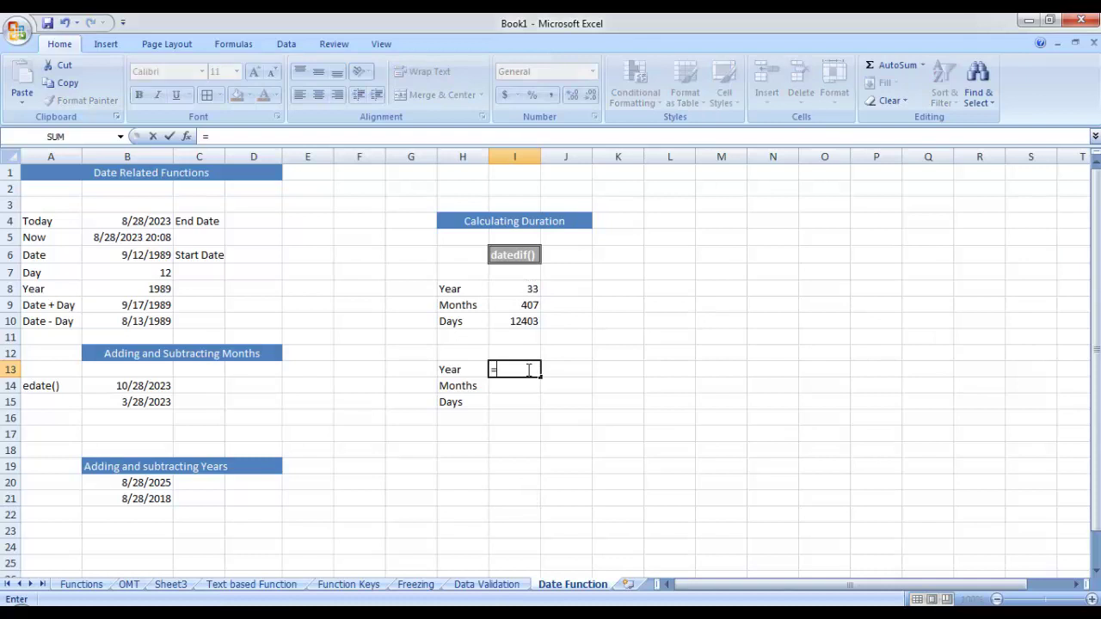
{"action": "key", "text": "BackSpace"}
{"action": "key", "text": "BackSpace"}
{"action": "key", "text": "BackSpace"}
{"action": "type", "text": "d"}
{"action": "type", "text": "if)"}
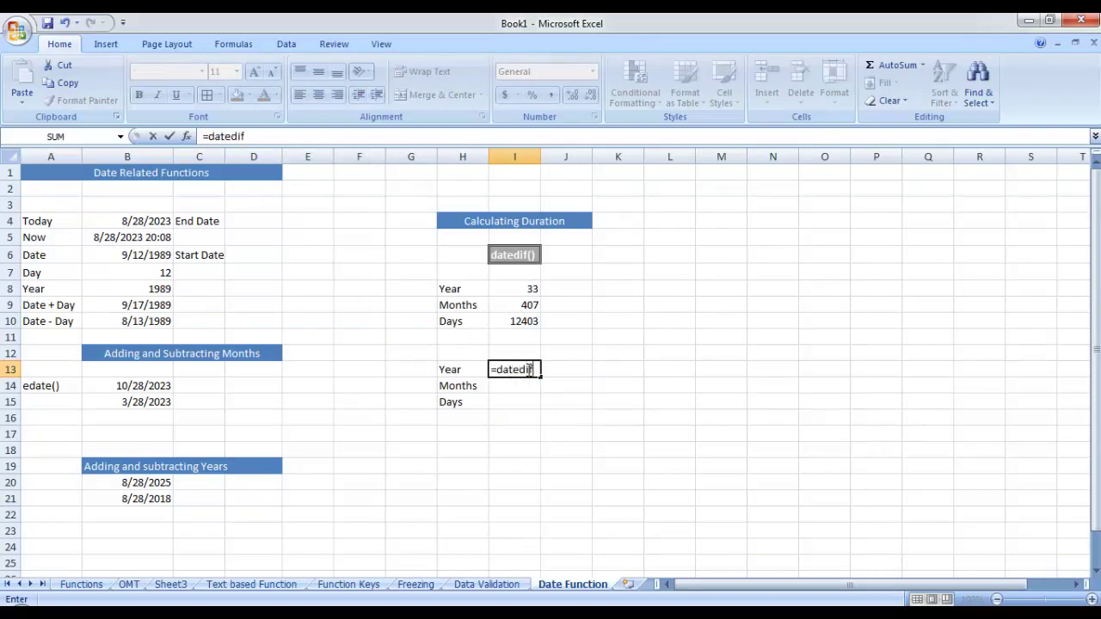
{"action": "key", "text": "BackSpace"}
{"action": "key", "text": "BackSpace"}
{"action": "type", "text": "("}
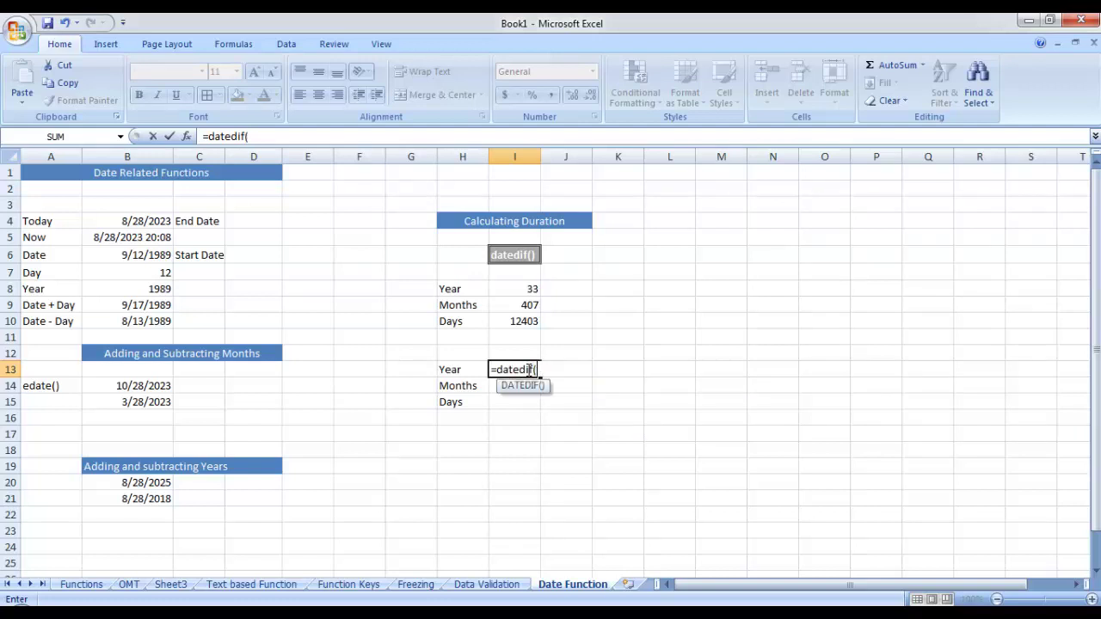
{"action": "left_click", "coordinate": [163, 257]}
{"action": "type", "text": ","}
{"action": "left_click", "coordinate": [140, 223]}
{"action": "type", "text": ",\"Y"}
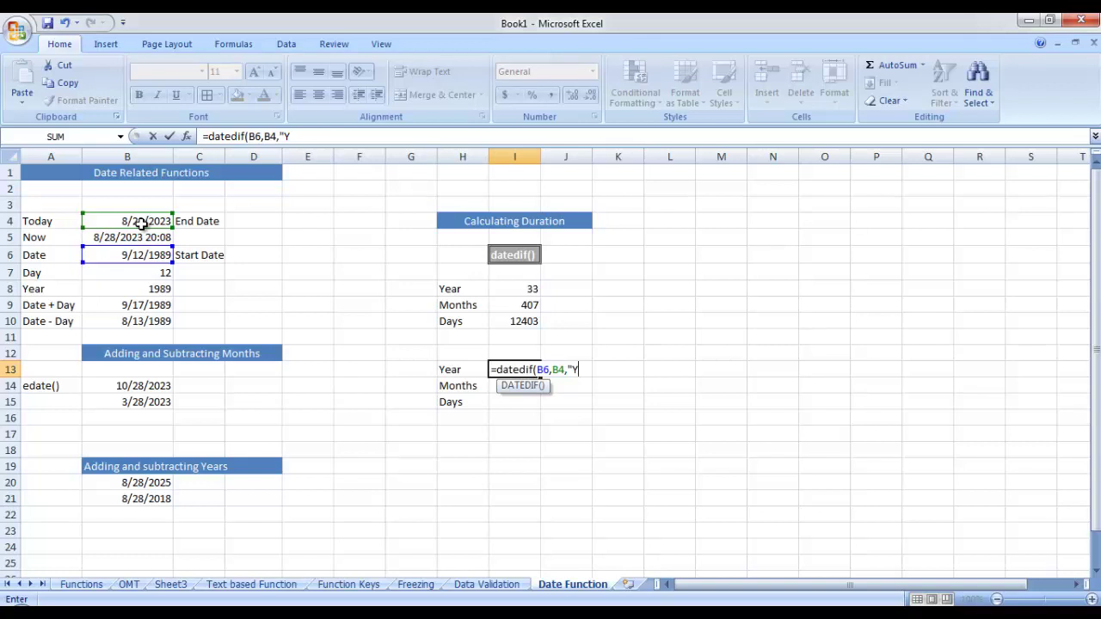
{"action": "type", "text": "\""}
{"action": "key", "text": "Return"}
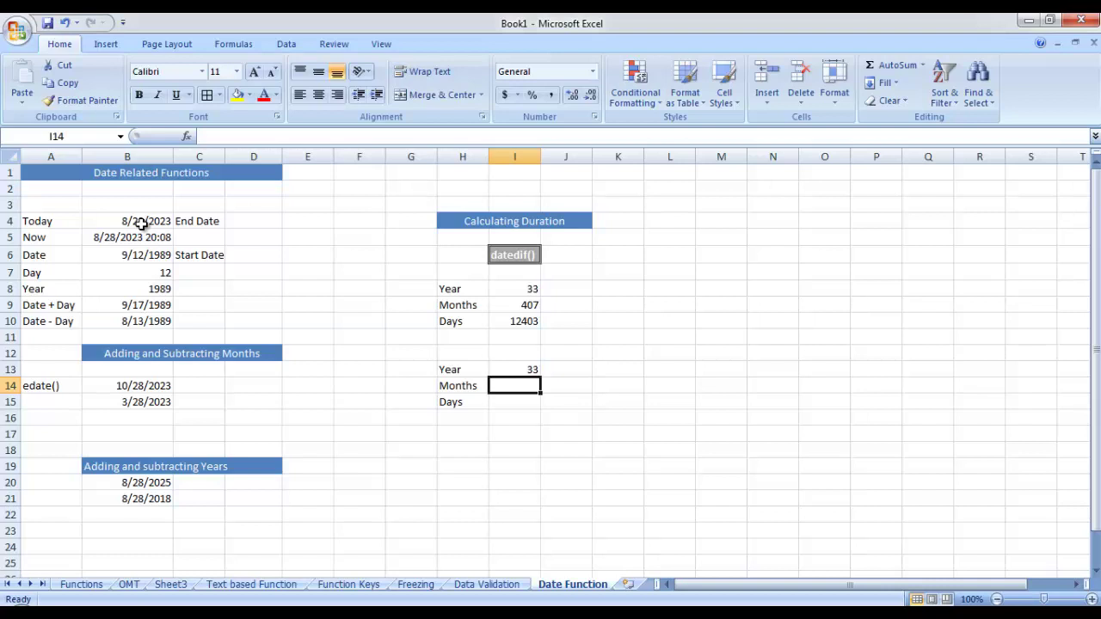
Enter a DATEDIF formula in I14 for the months beyond full years from B6 to B4, using the unit "YM"
{"action": "type", "text": "=datedif"}
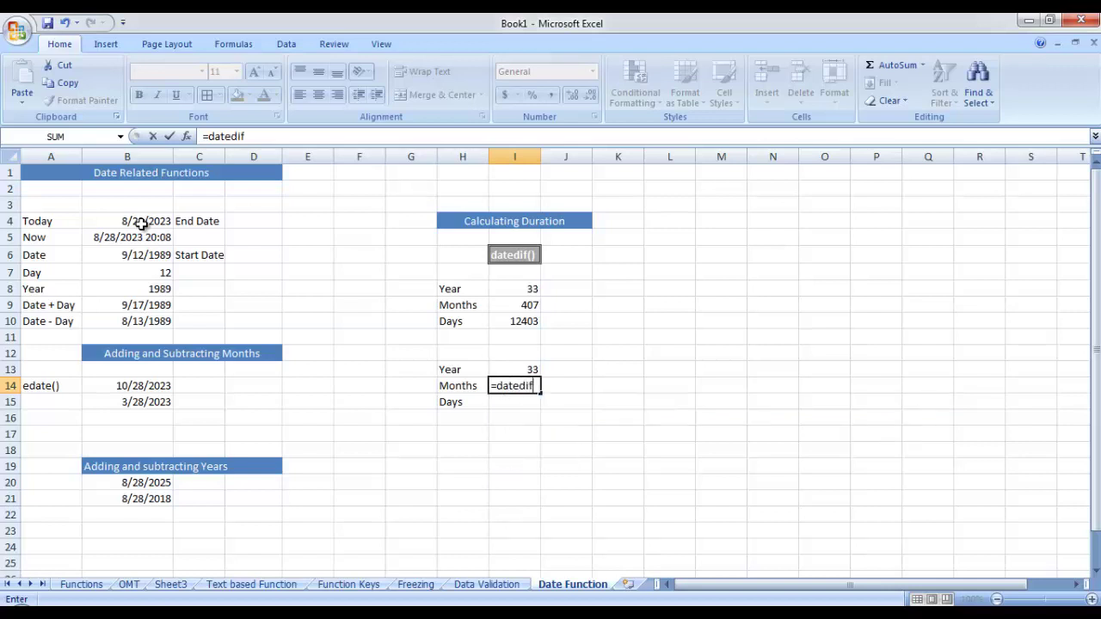
{"action": "type", "text": "("}
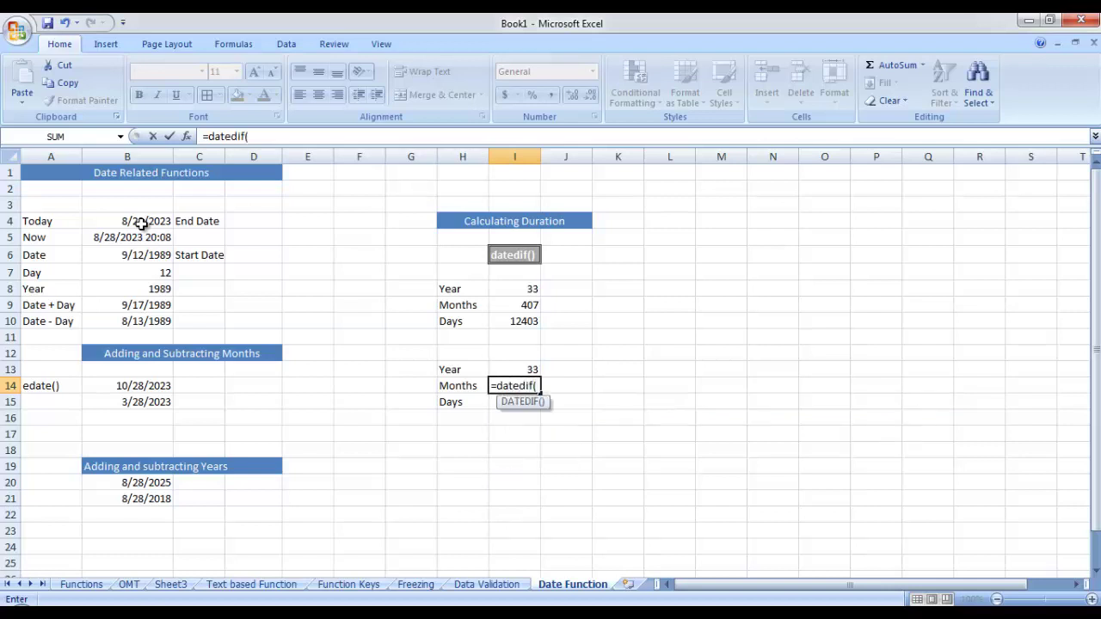
{"action": "left_click", "coordinate": [110, 250]}
{"action": "type", "text": ","}
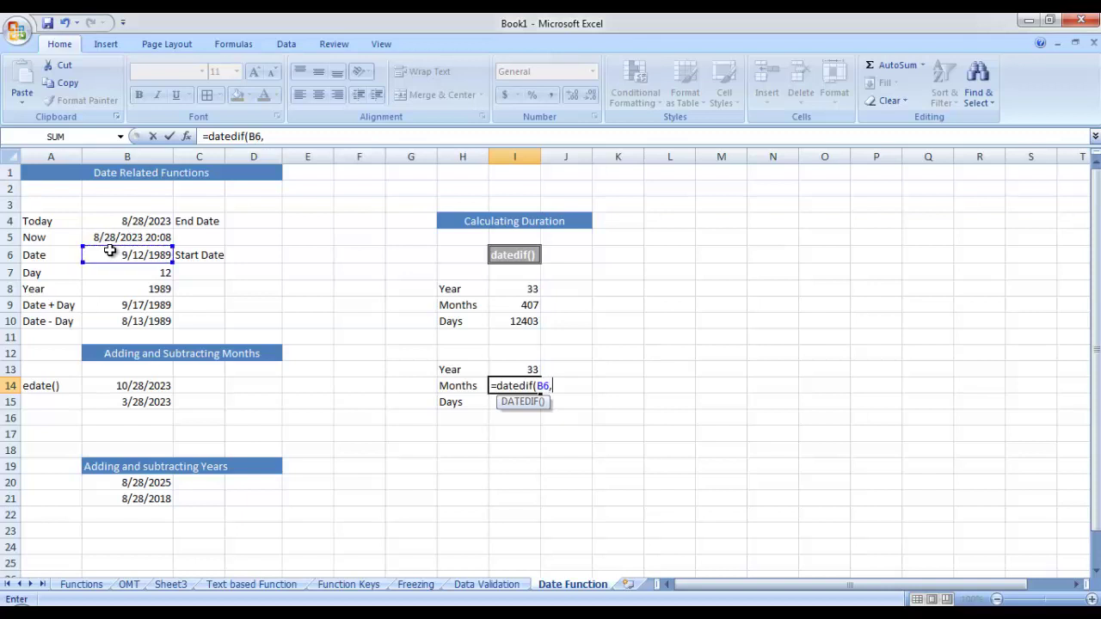
{"action": "left_click", "coordinate": [116, 220]}
{"action": "type", "text": ","}
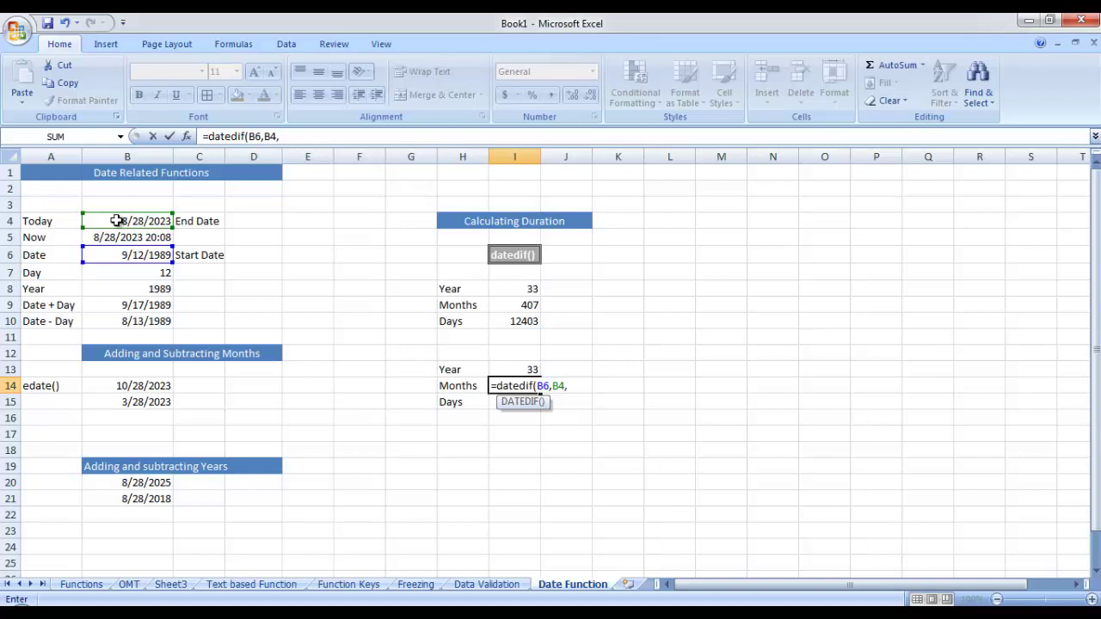
{"action": "type", "text": "Y"}
{"action": "key", "text": "BackSpace"}
{"action": "type", "text": "\"YM\""}
{"action": "key", "text": "Return"}
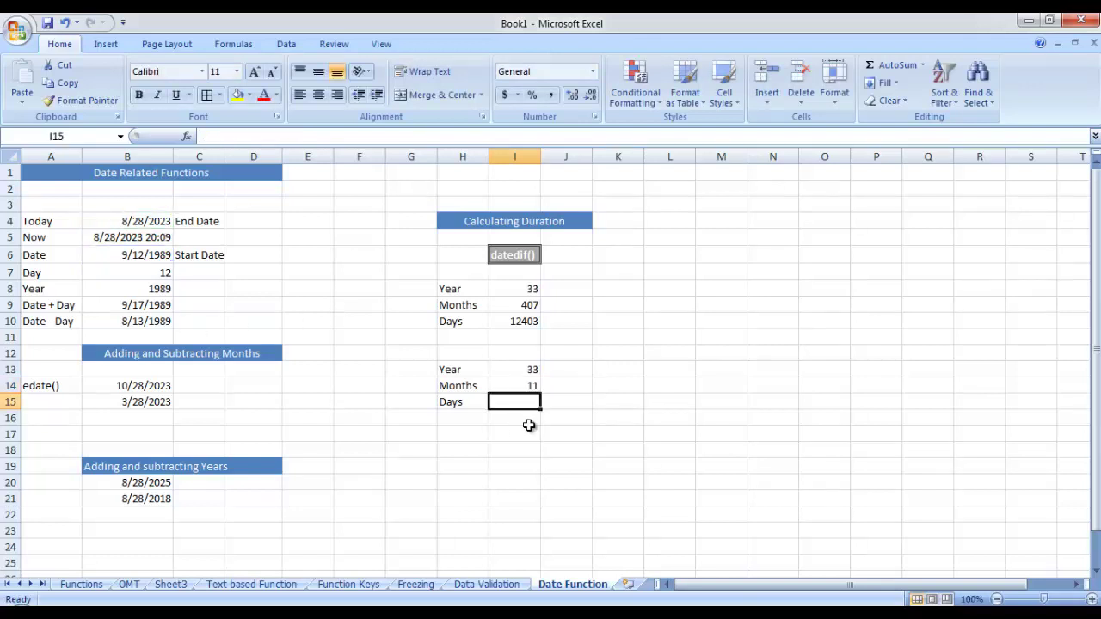
Enter a DATEDIF formula in I15 for the days from B6 to B4, using the unit "YD"
{"action": "type", "text": "="}
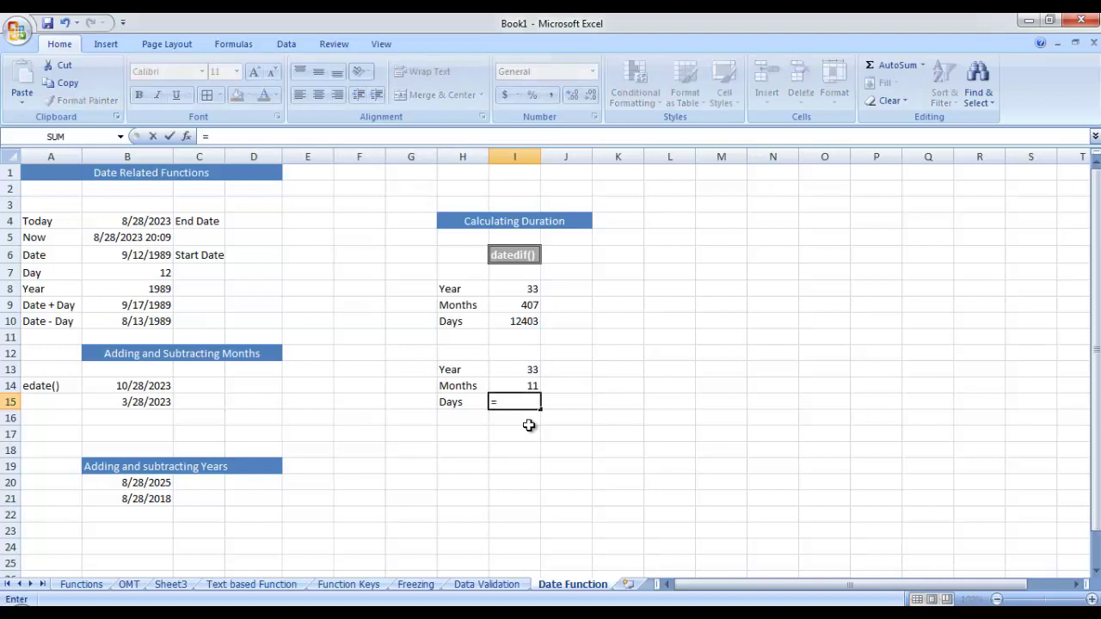
{"action": "type", "text": "datedif"}
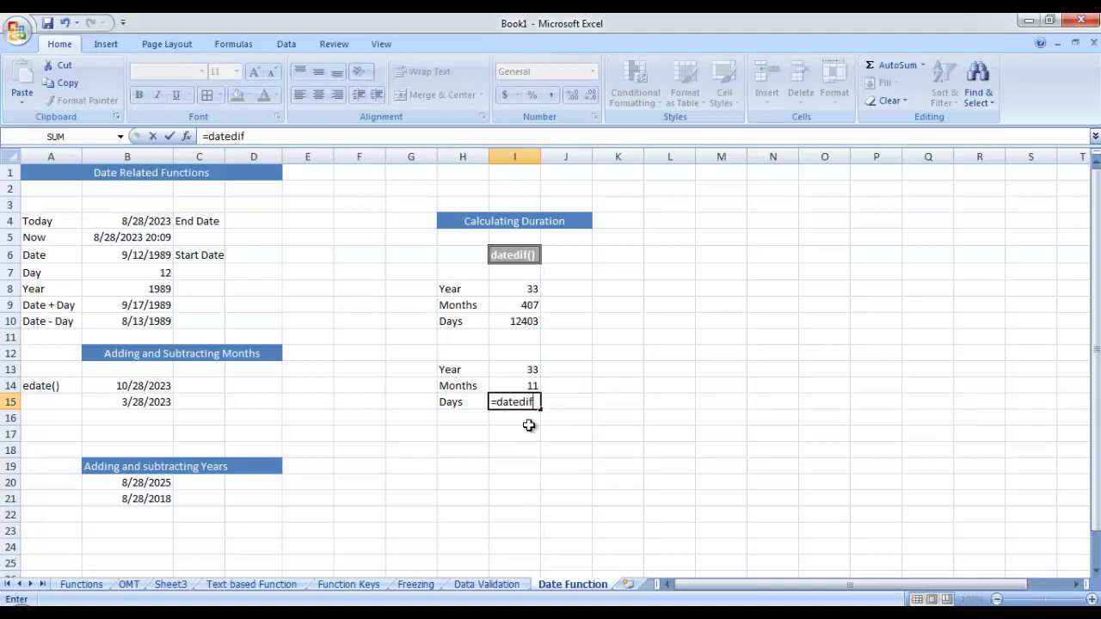
{"action": "type", "text": "("}
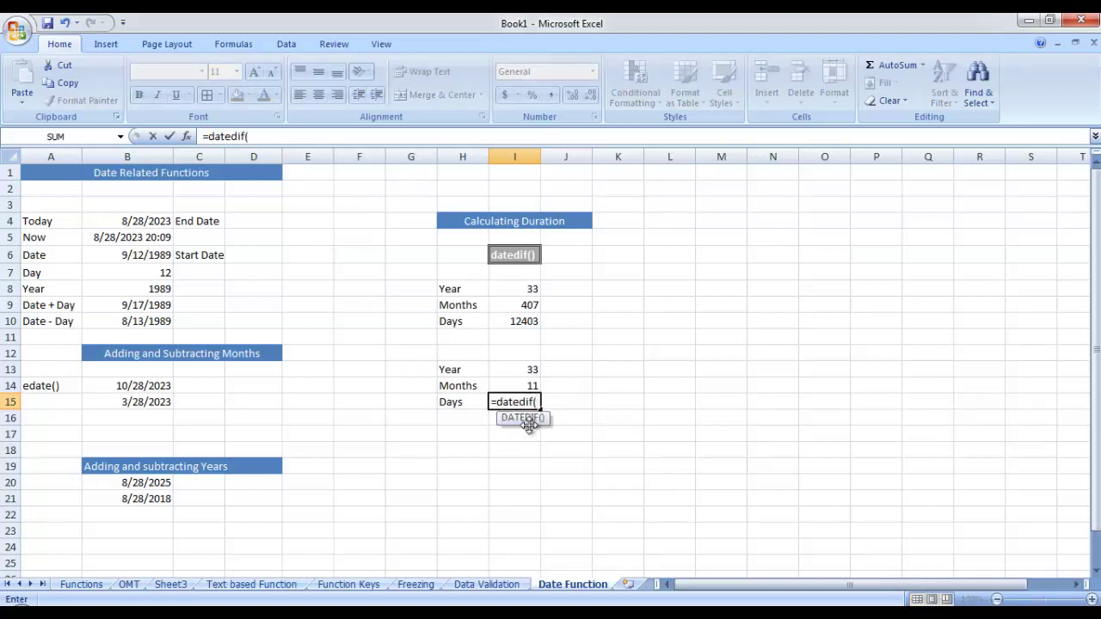
{"action": "left_click", "coordinate": [154, 258]}
{"action": "type", "text": ","}
{"action": "left_click", "coordinate": [155, 222]}
{"action": "type", "text": ","}
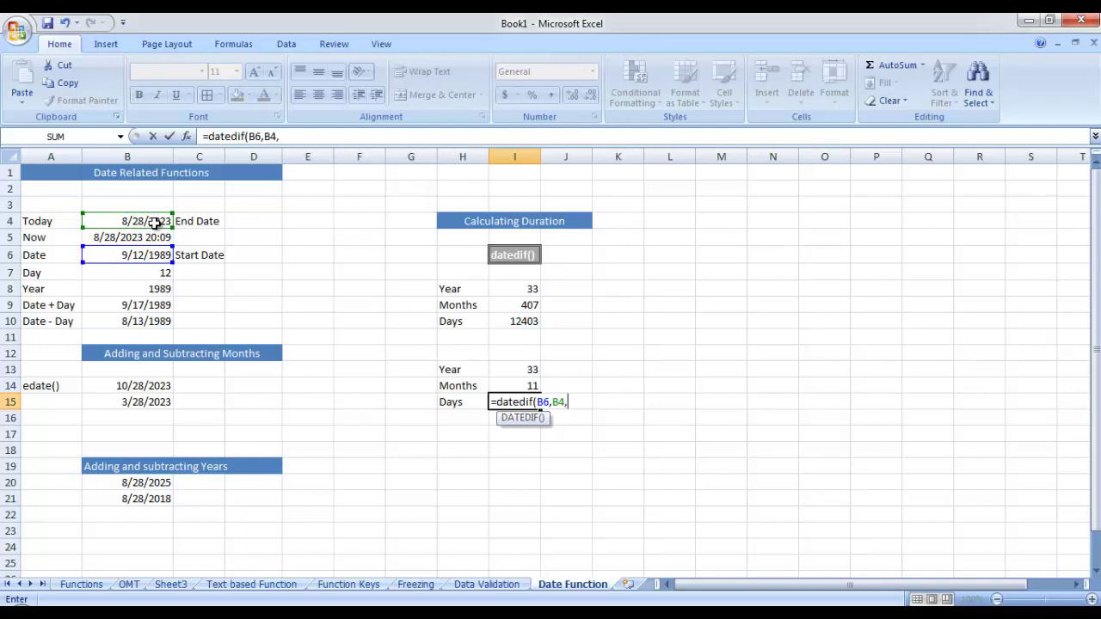
{"action": "type", "text": "\"YD\""}
{"action": "key", "text": "Return"}
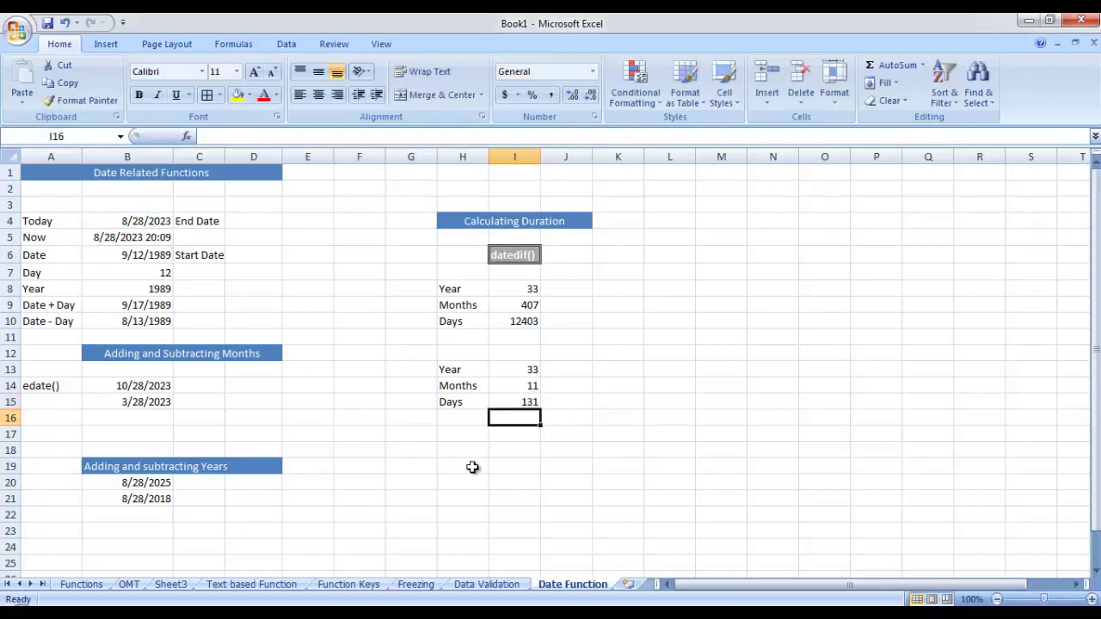
Change the unit in the I15 DATEDIF formula to "MD" for the days beyond full months
{"action": "left_click", "coordinate": [520, 401]}
{"action": "double_click", "coordinate": [521, 401]}
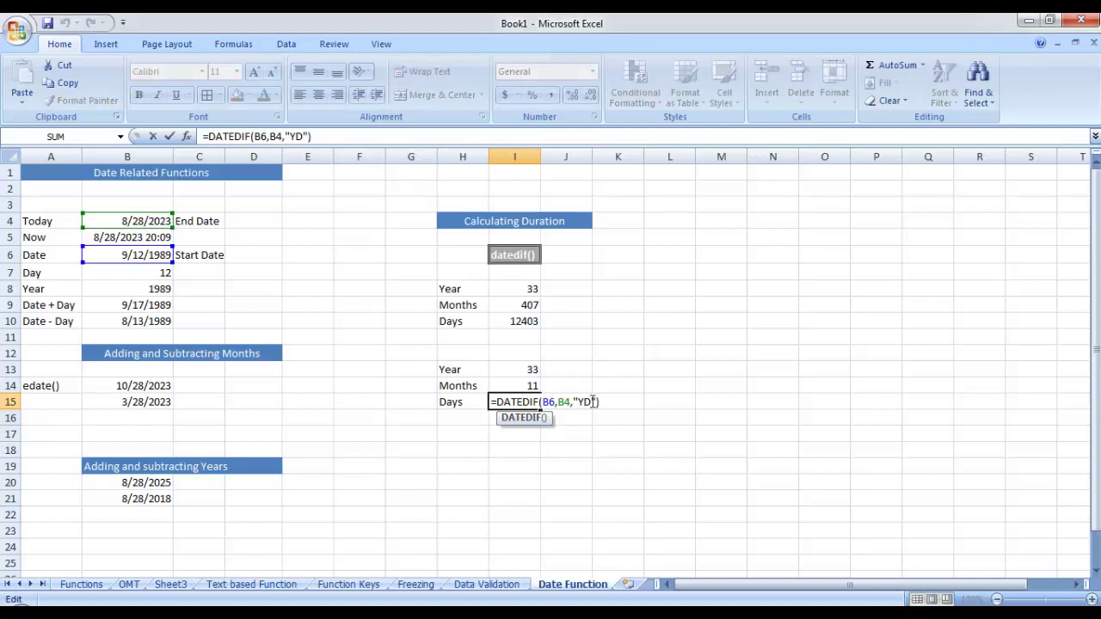
{"action": "left_click", "coordinate": [584, 402]}
{"action": "key", "text": "BackSpace"}
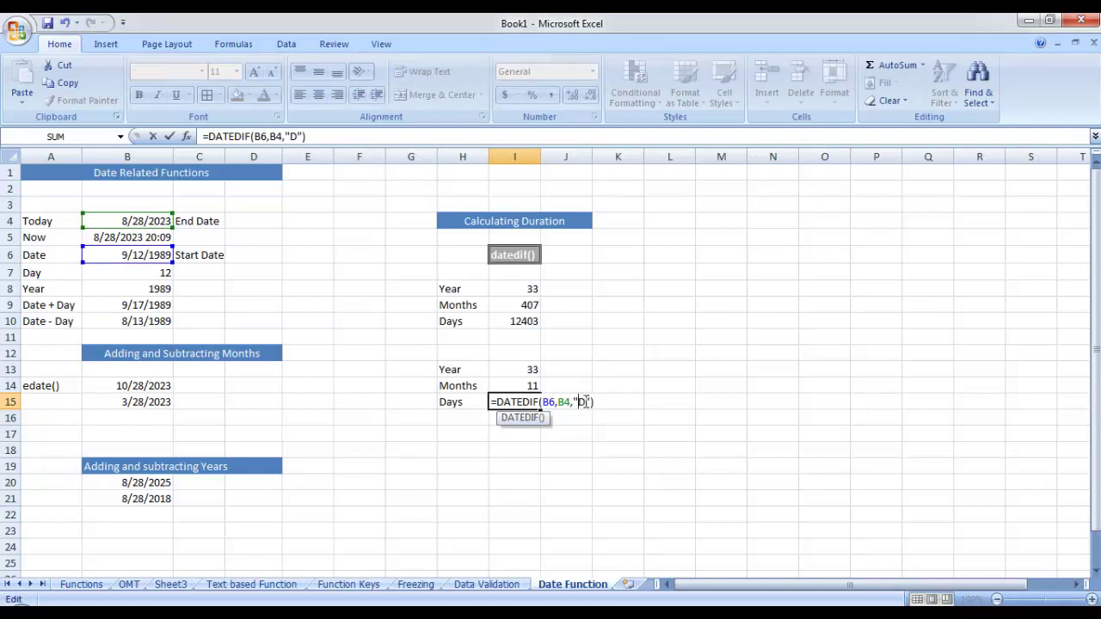
{"action": "type", "text": "M"}
{"action": "key", "text": "Return"}
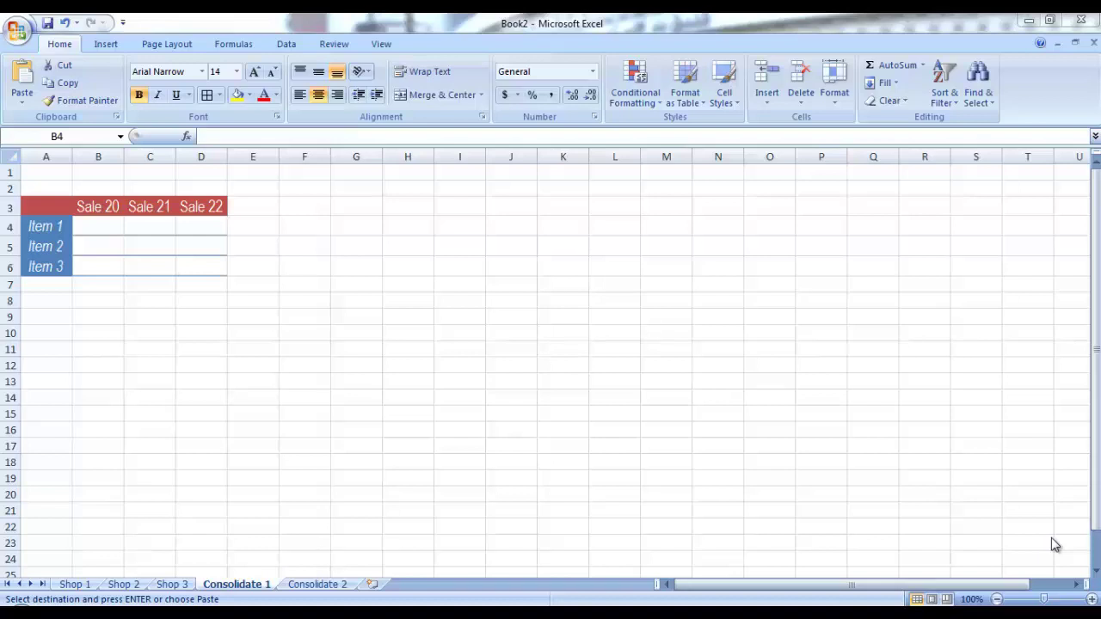
In the Book2 workbook, compare the sales table range A3:D6 across the Shop 1, Shop 2, Shop 3 and Consolidate 1 sheets
{"action": "left_click", "coordinate": [75, 584]}
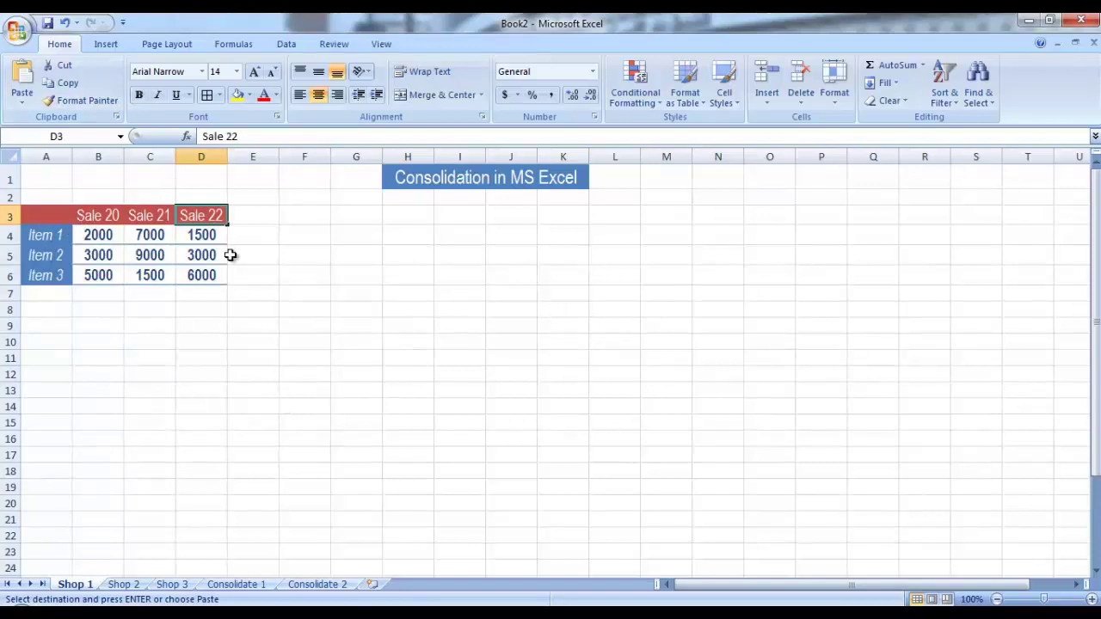
{"action": "left_click", "coordinate": [129, 584]}
{"action": "left_click", "coordinate": [170, 585]}
{"action": "left_click", "coordinate": [232, 585]}
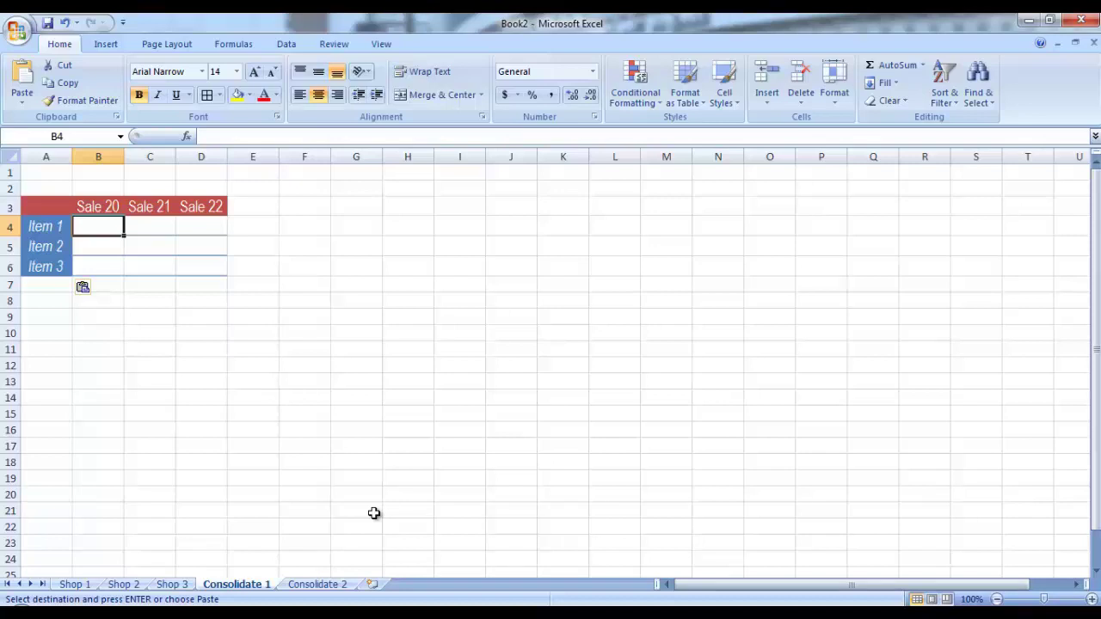
{"action": "left_click", "coordinate": [76, 584]}
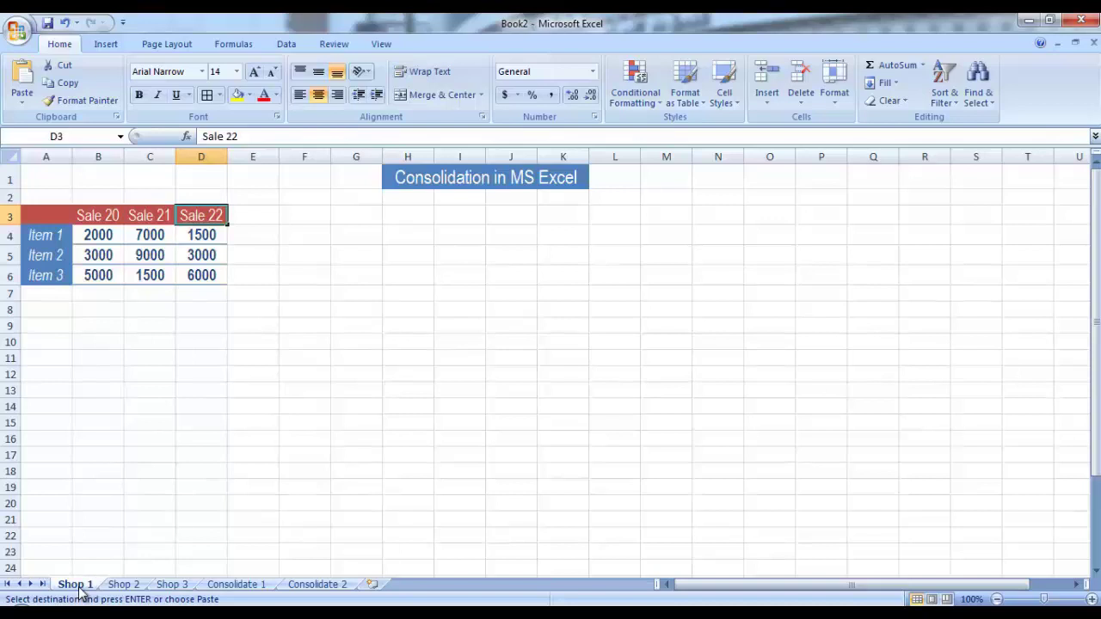
{"action": "left_click_drag", "start_coordinate": [60, 216], "coordinate": [201, 275]}
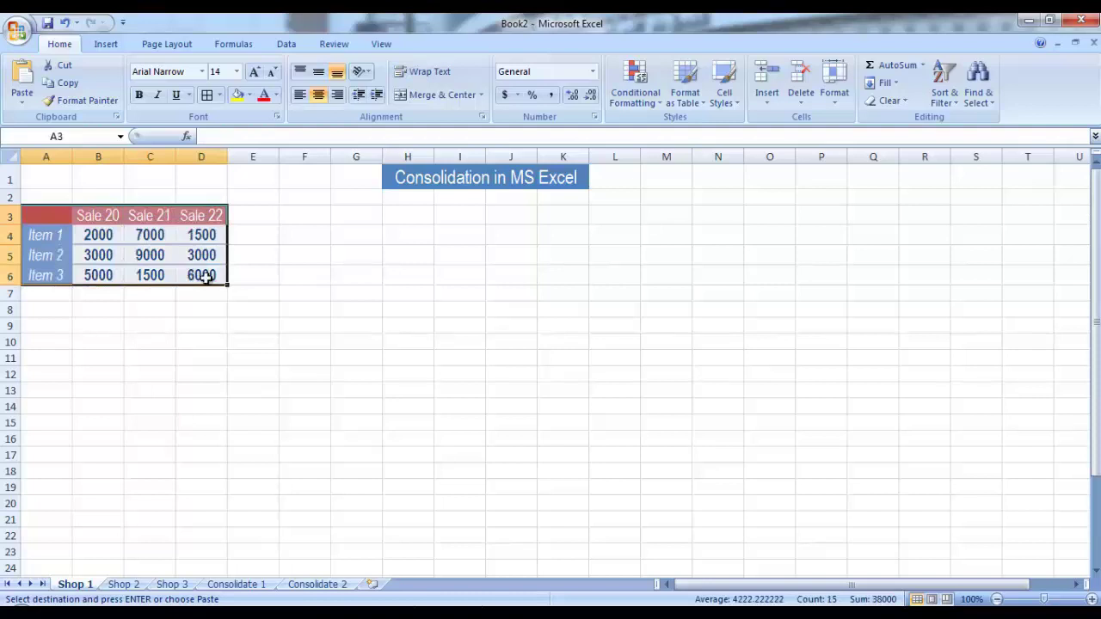
{"action": "left_click", "coordinate": [123, 585]}
{"action": "left_click", "coordinate": [59, 208]}
{"action": "left_click_drag", "start_coordinate": [86, 221], "coordinate": [197, 270]}
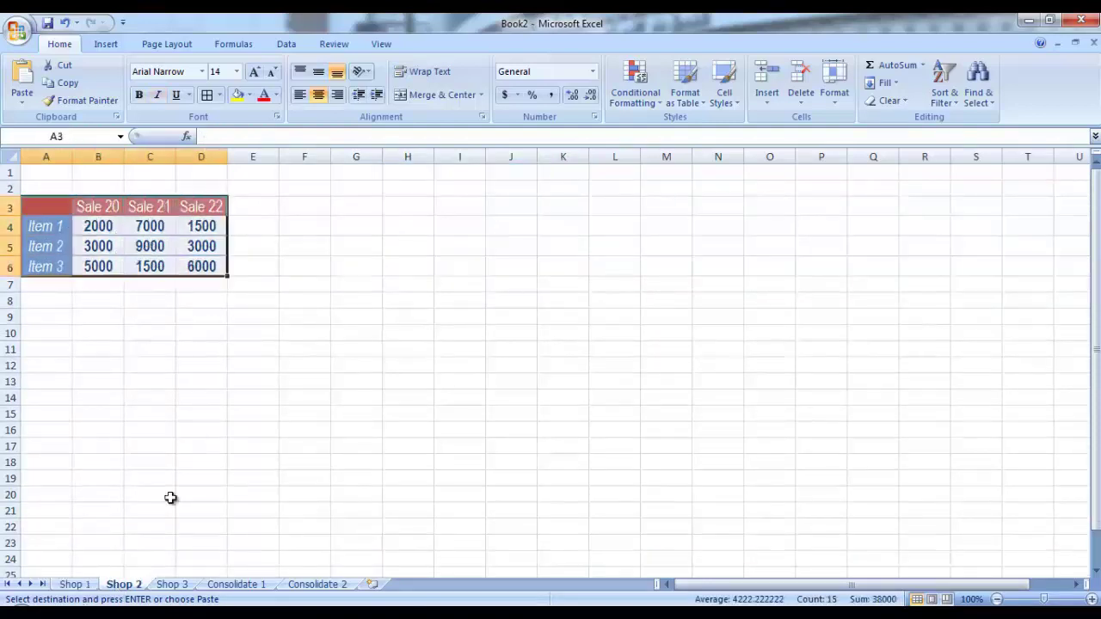
{"action": "left_click", "coordinate": [173, 585]}
{"action": "left_click_drag", "start_coordinate": [55, 206], "coordinate": [202, 263]}
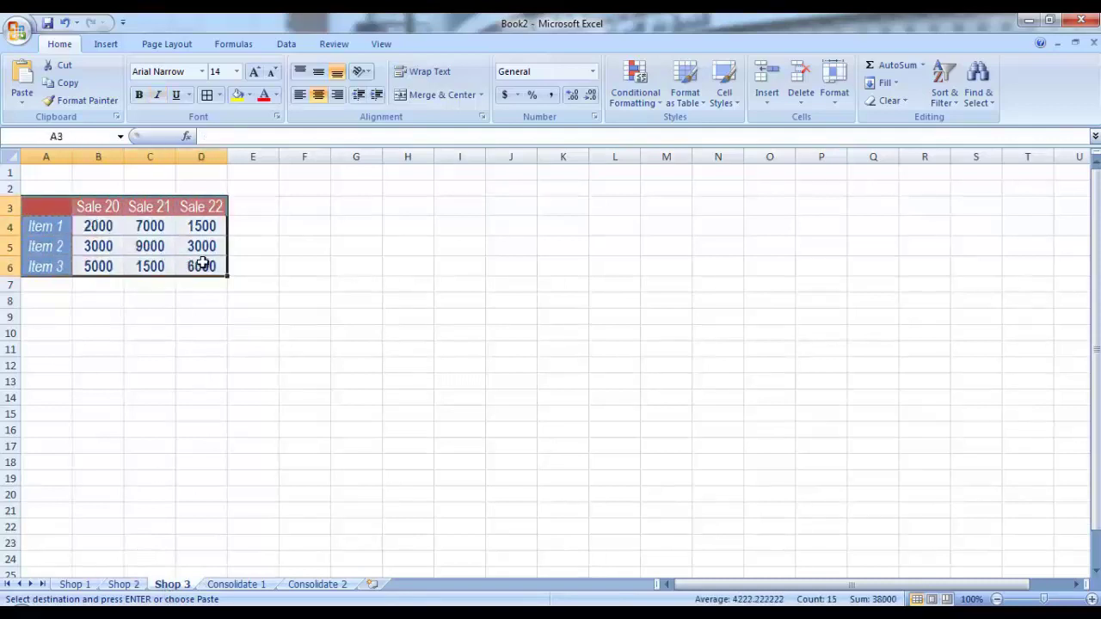
{"action": "left_click", "coordinate": [238, 585]}
{"action": "left_click_drag", "start_coordinate": [54, 206], "coordinate": [209, 266]}
{"action": "left_click", "coordinate": [208, 300]}
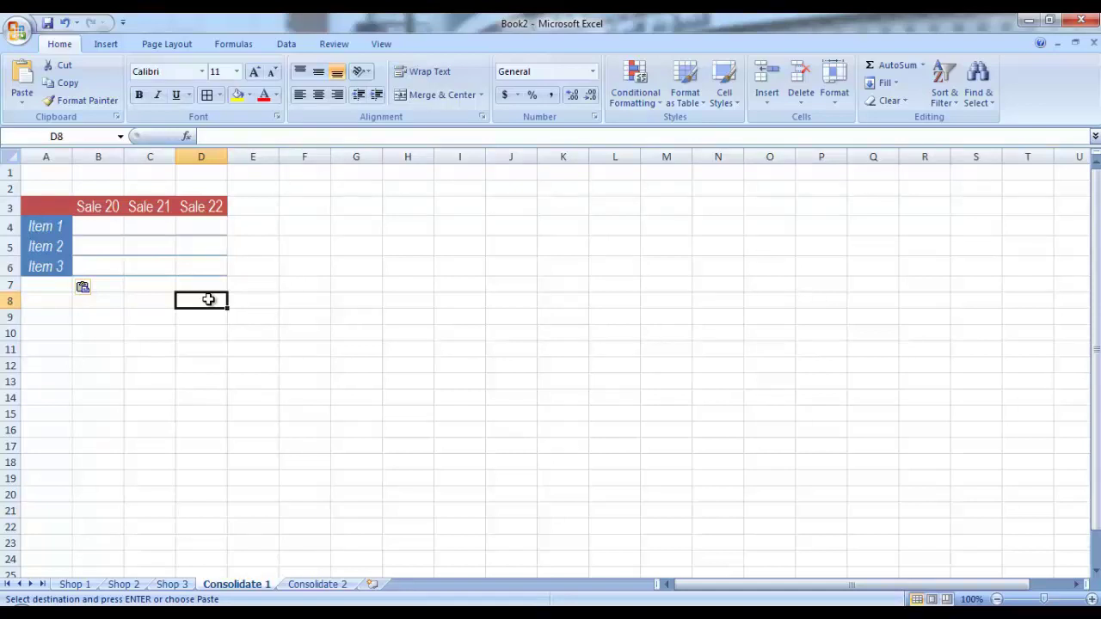
Enter a SUM formula in B4 of Consolidate 1 that totals cell B4 across the sheets Shop 1 through Shop 3
{"action": "left_click", "coordinate": [97, 227]}
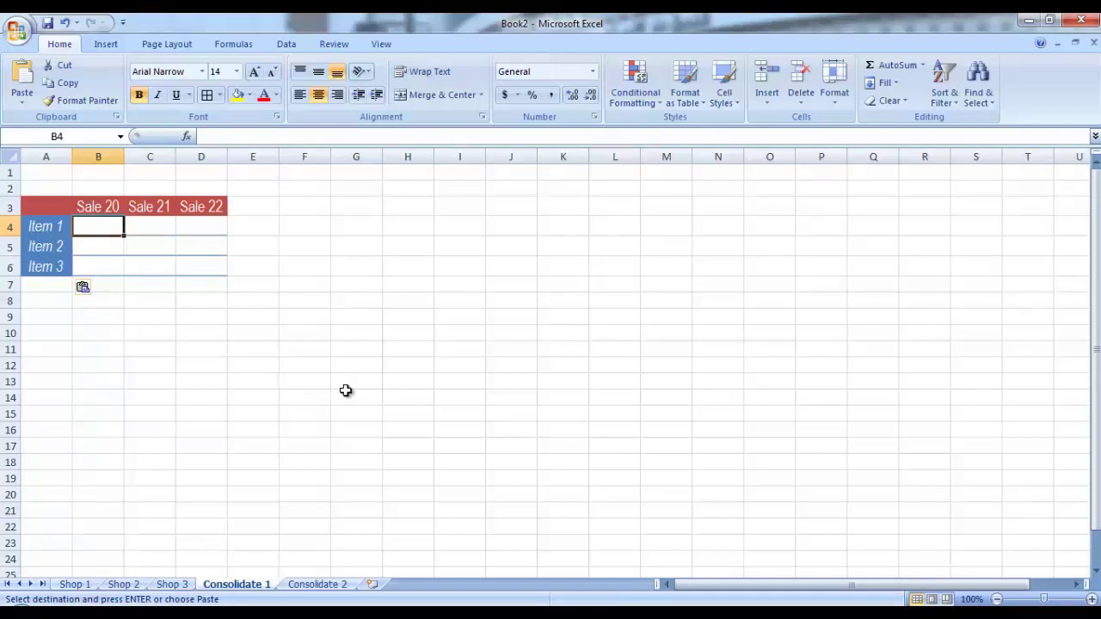
{"action": "type", "text": "=sum"}
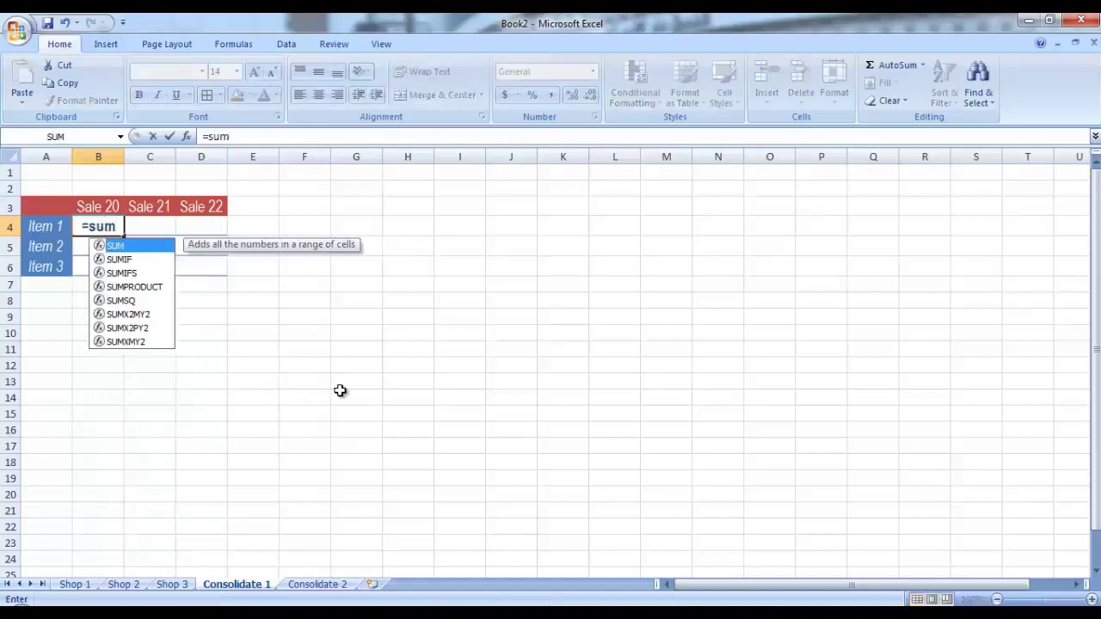
{"action": "double_click", "coordinate": [115, 246]}
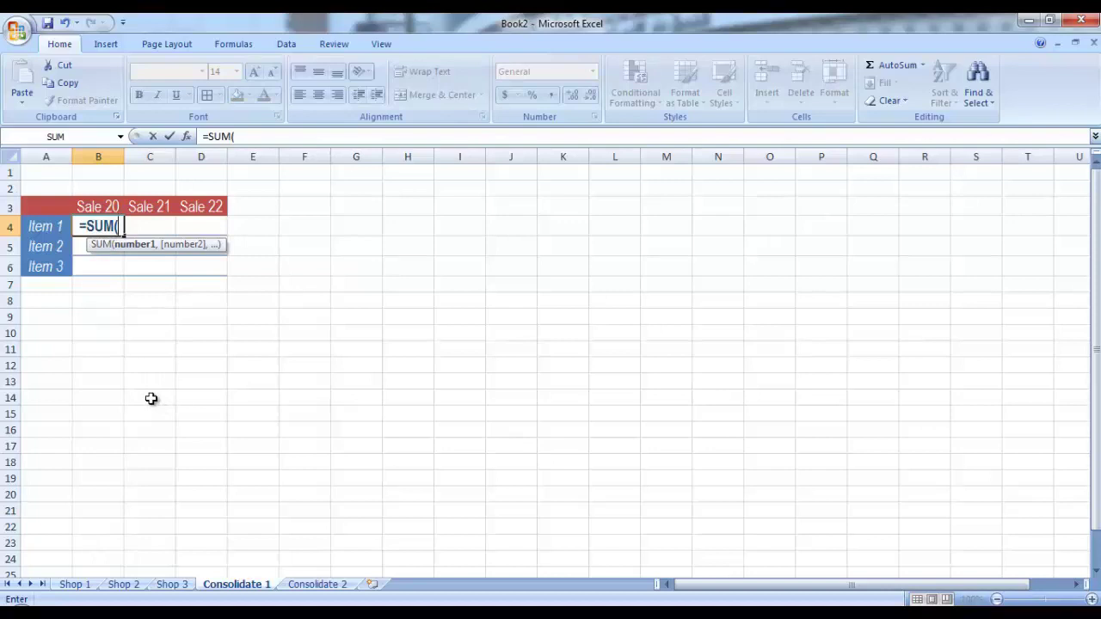
{"action": "left_click", "coordinate": [76, 585]}
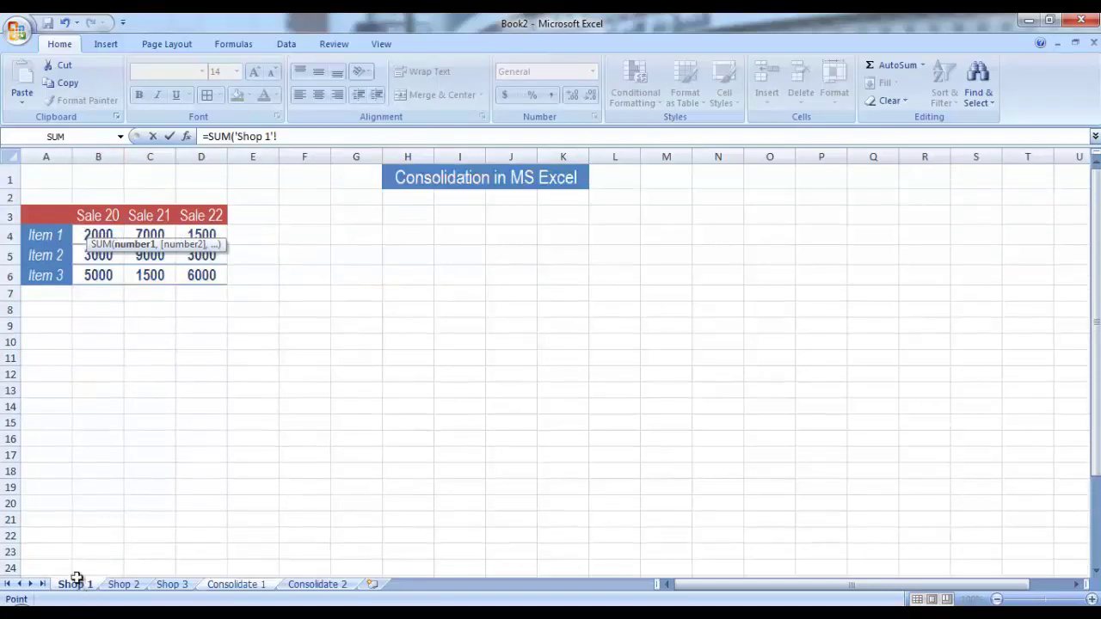
{"action": "left_click", "coordinate": [105, 236]}
{"action": "left_click", "coordinate": [121, 587], "text": "shift"}
{"action": "left_click", "coordinate": [169, 587], "text": "shift"}
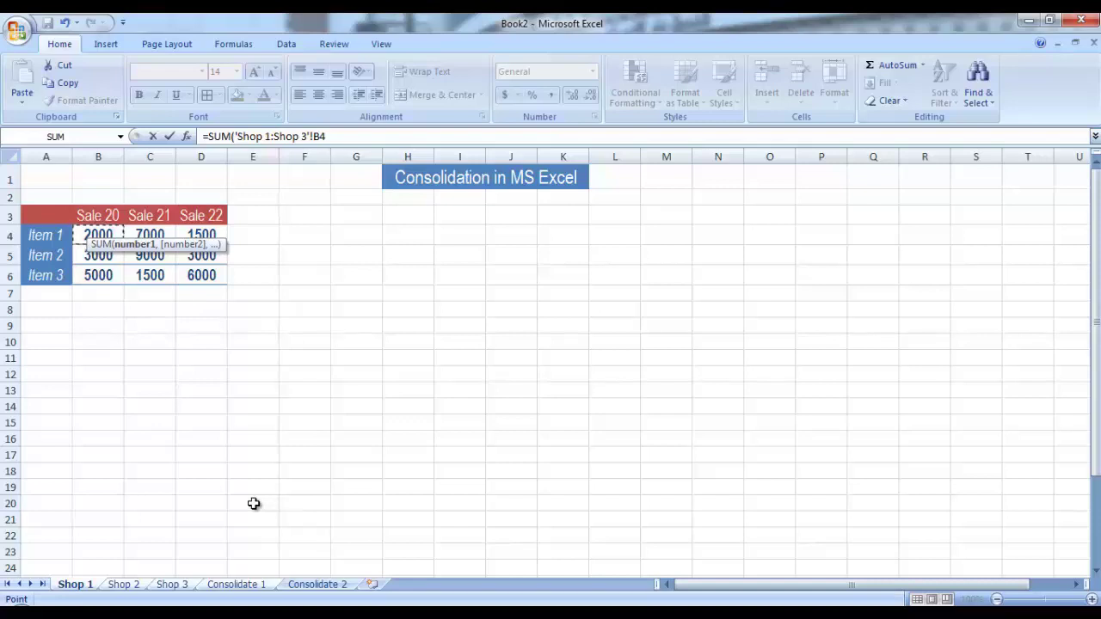
{"action": "key", "text": "Return"}
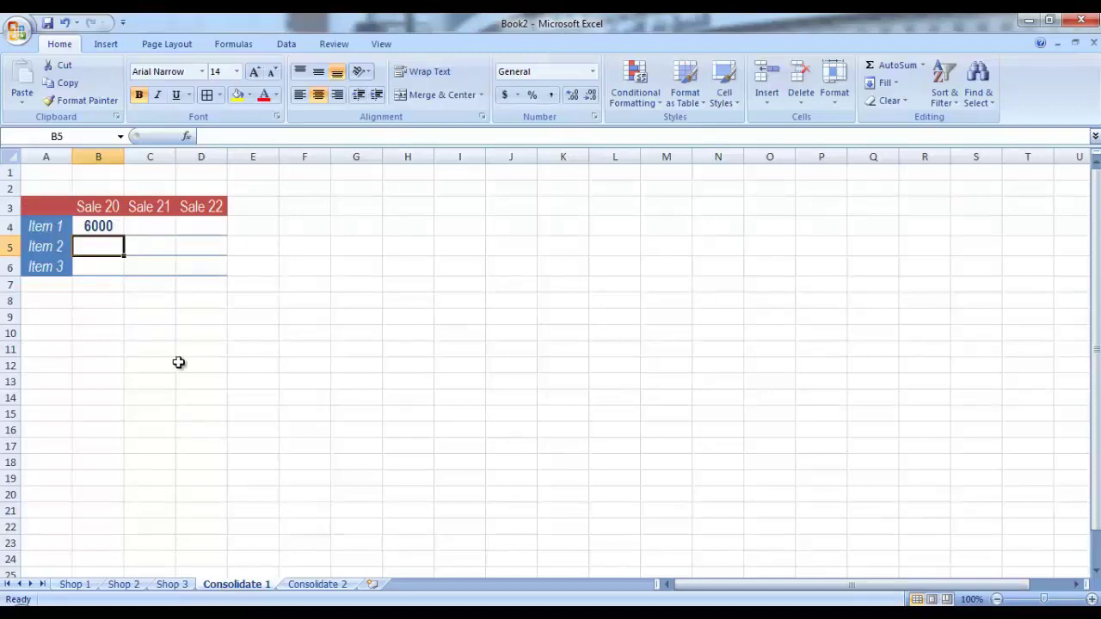
Enter a SUM formula in B5 of Consolidate 1 that totals cell B5 across the sheets Shop 1 through Shop 3
{"action": "type", "text": "="}
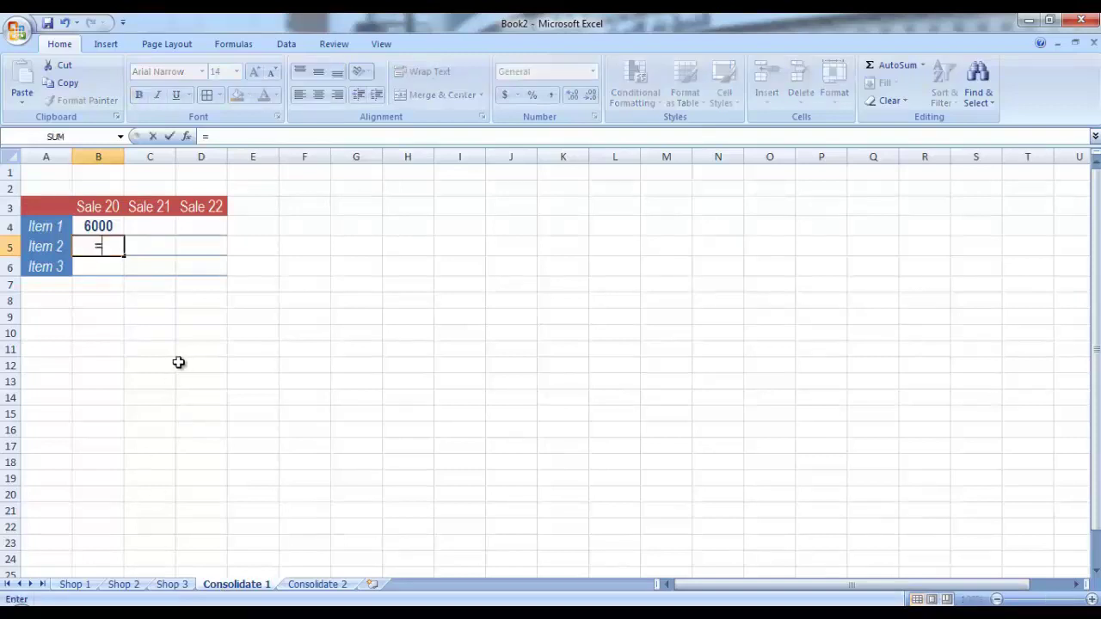
{"action": "type", "text": "sum"}
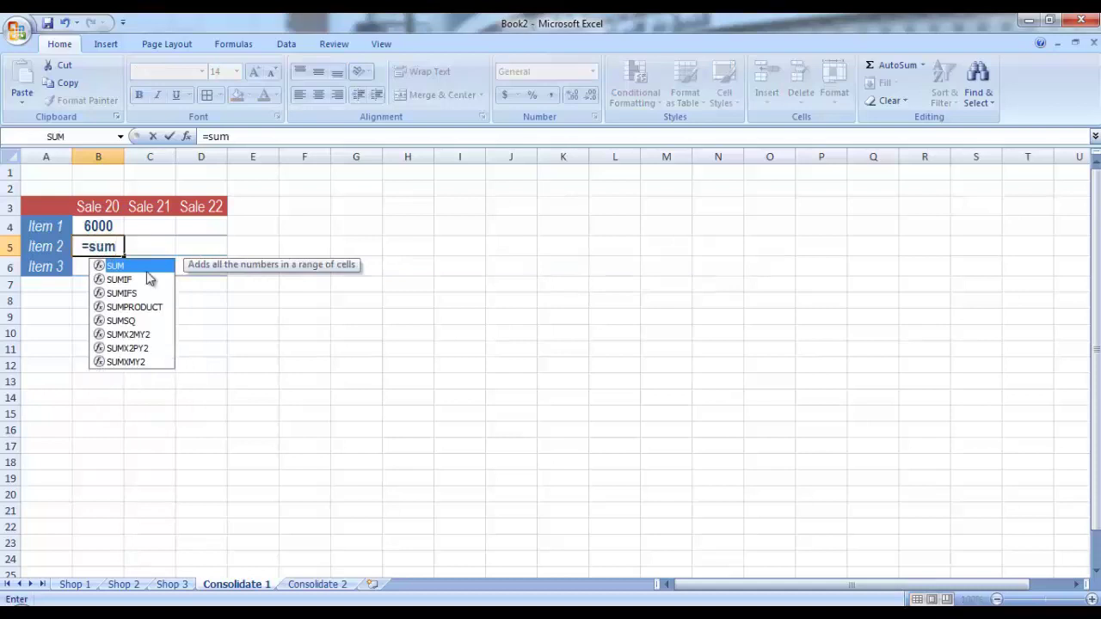
{"action": "key", "text": "Tab"}
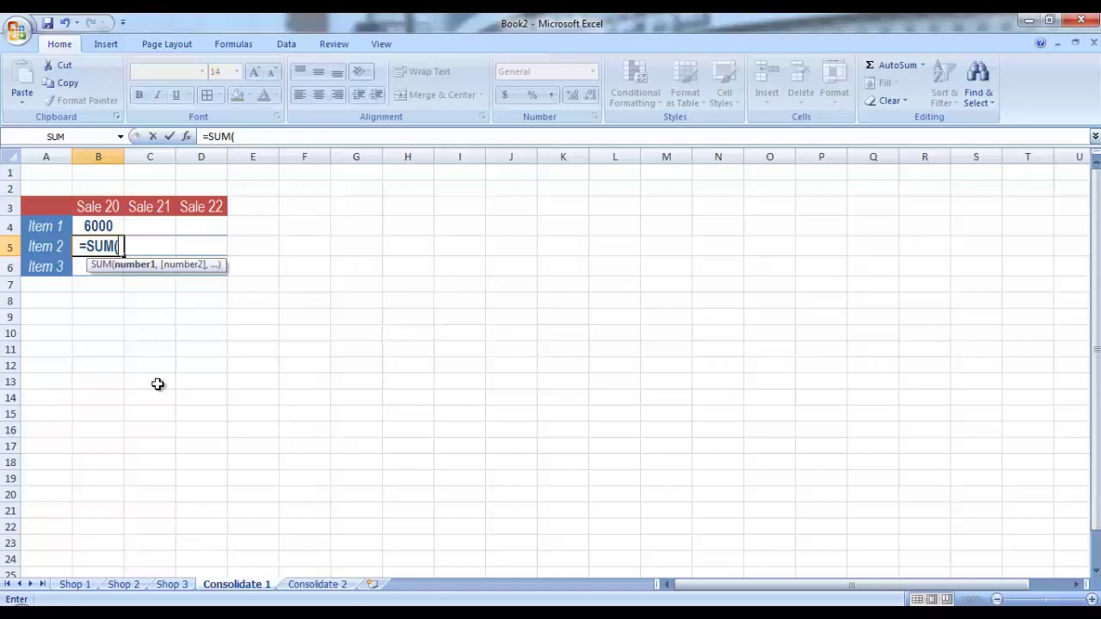
{"action": "left_click", "coordinate": [71, 585]}
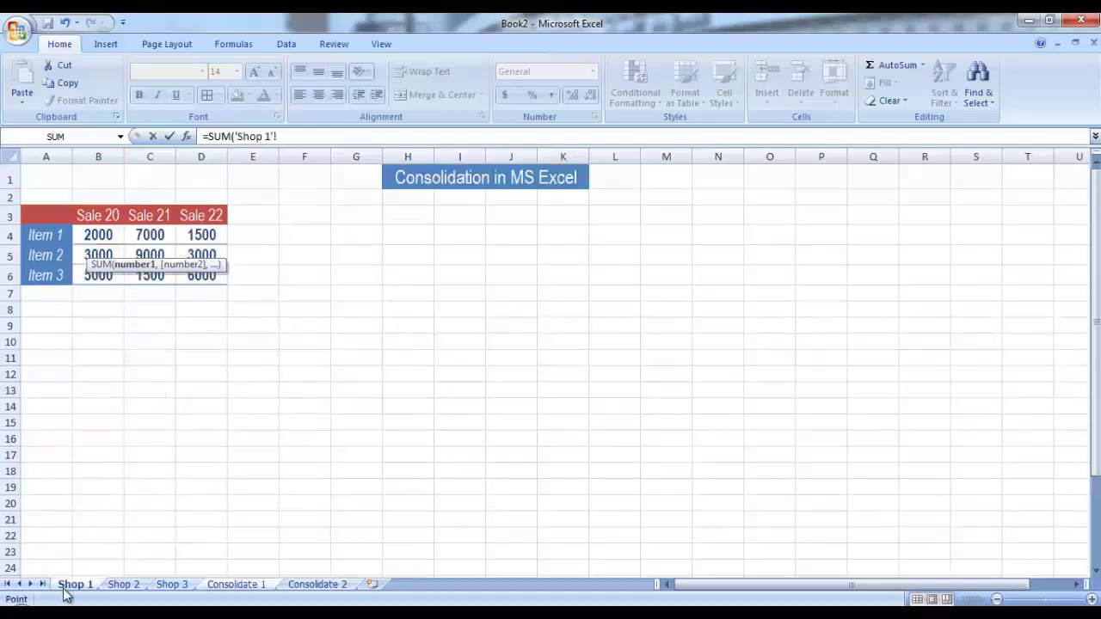
{"action": "left_click", "coordinate": [89, 256]}
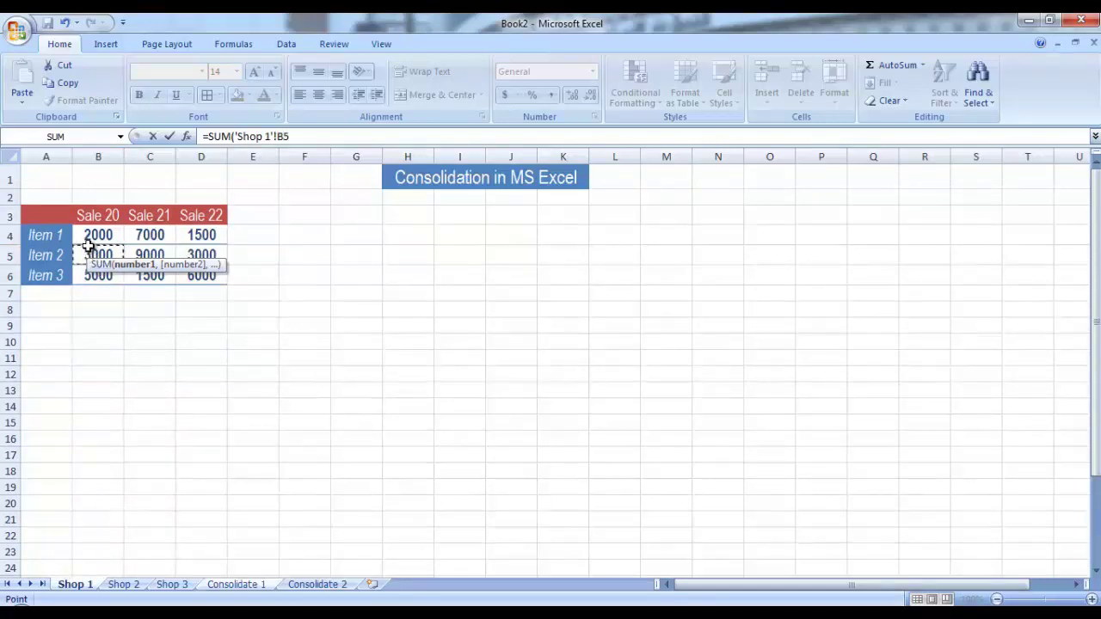
{"action": "left_click", "coordinate": [125, 585], "text": "shift"}
{"action": "left_click", "coordinate": [172, 585], "text": "shift"}
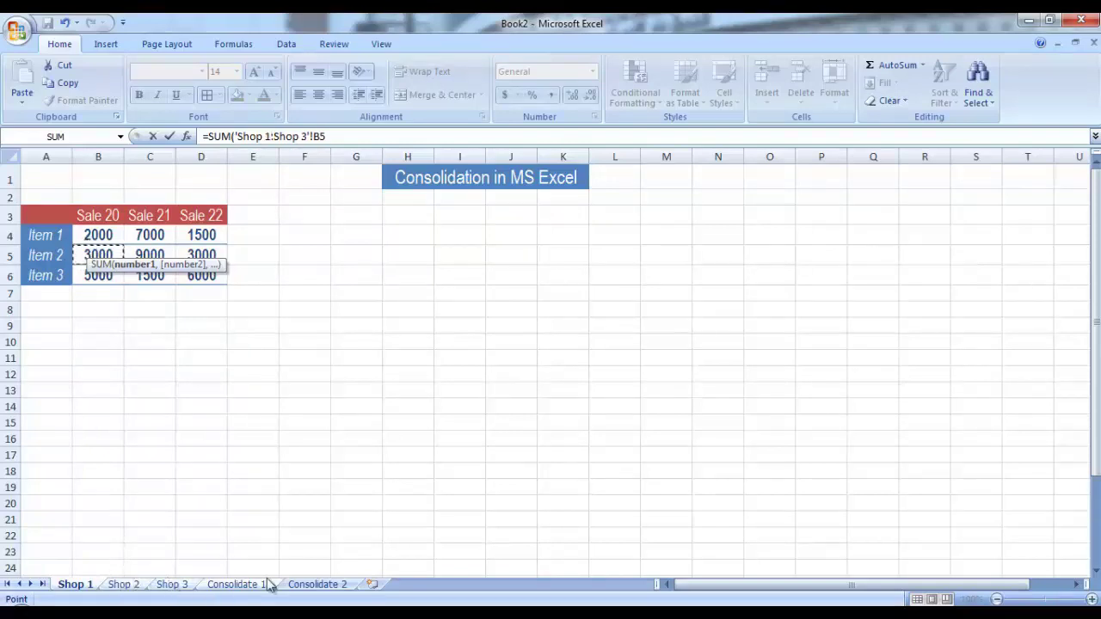
{"action": "key", "text": "Return"}
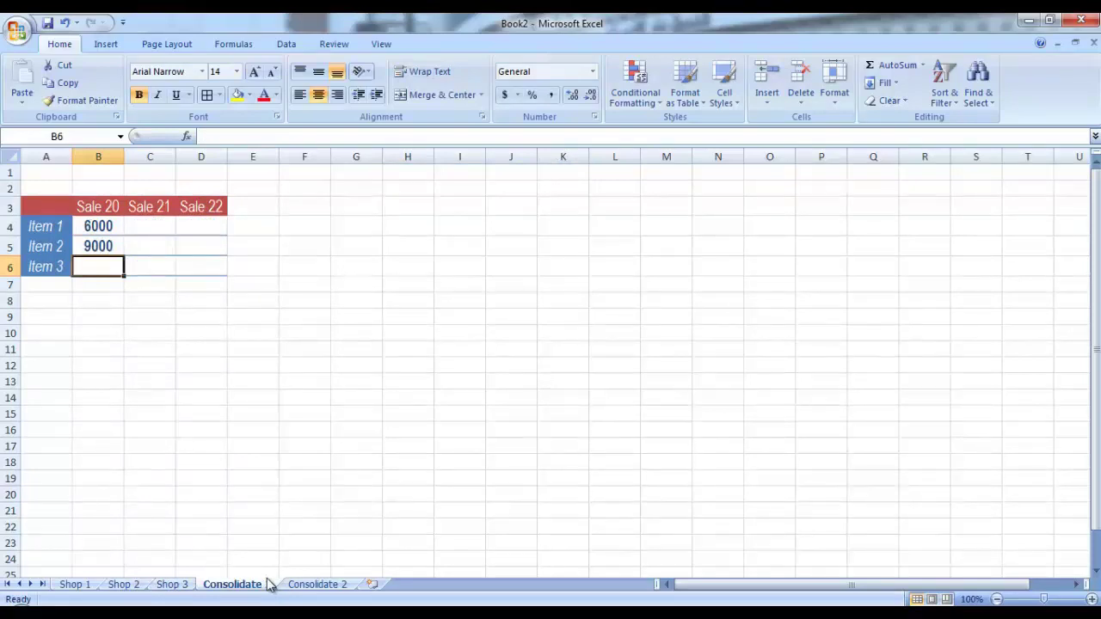
Fill the B5 formula through B5:D6 and the B4 formula across to D4 on Consolidate 1
{"action": "left_click", "coordinate": [106, 250]}
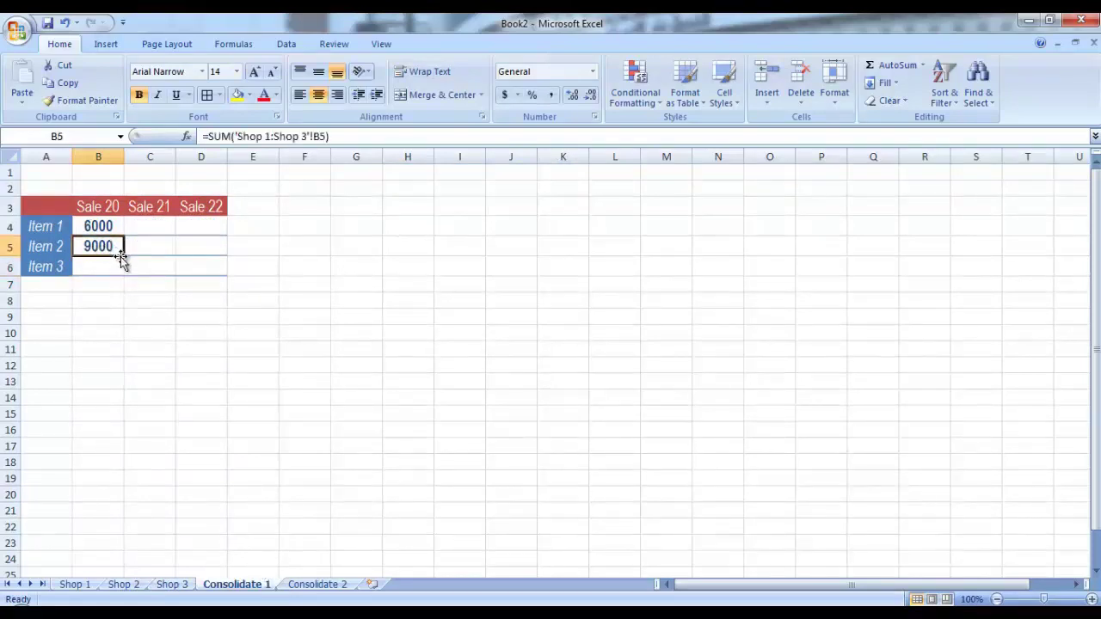
{"action": "left_click_drag", "start_coordinate": [124, 254], "coordinate": [175, 274]}
{"action": "left_click_drag", "start_coordinate": [213, 276], "coordinate": [215, 274]}
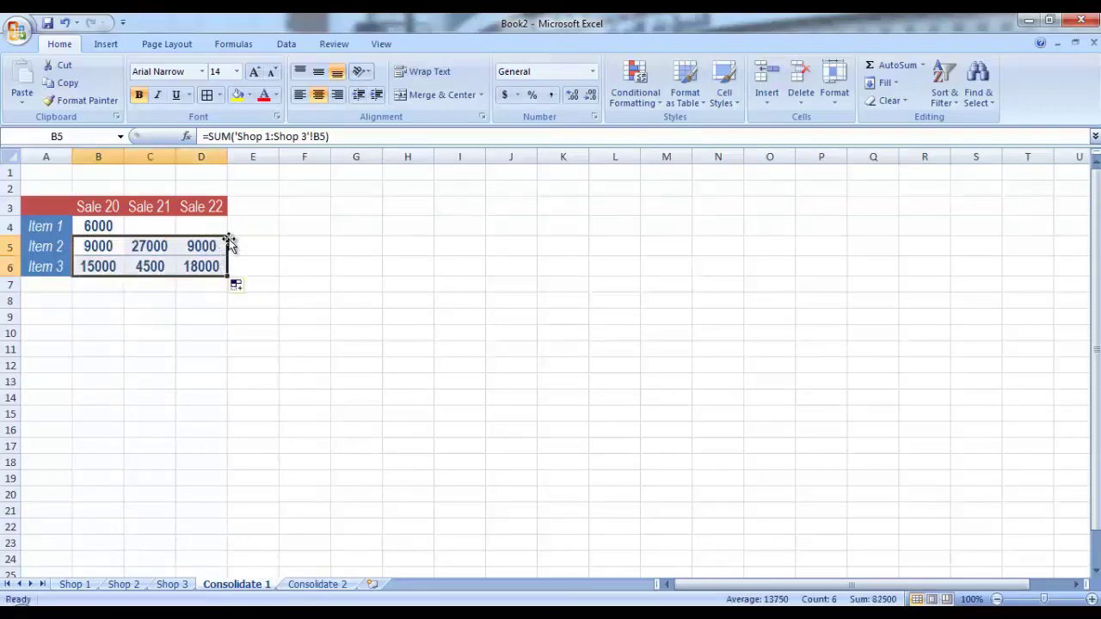
{"action": "left_click", "coordinate": [130, 226]}
{"action": "left_click", "coordinate": [112, 226]}
{"action": "left_click_drag", "start_coordinate": [125, 235], "coordinate": [215, 230]}
{"action": "left_click", "coordinate": [305, 348]}
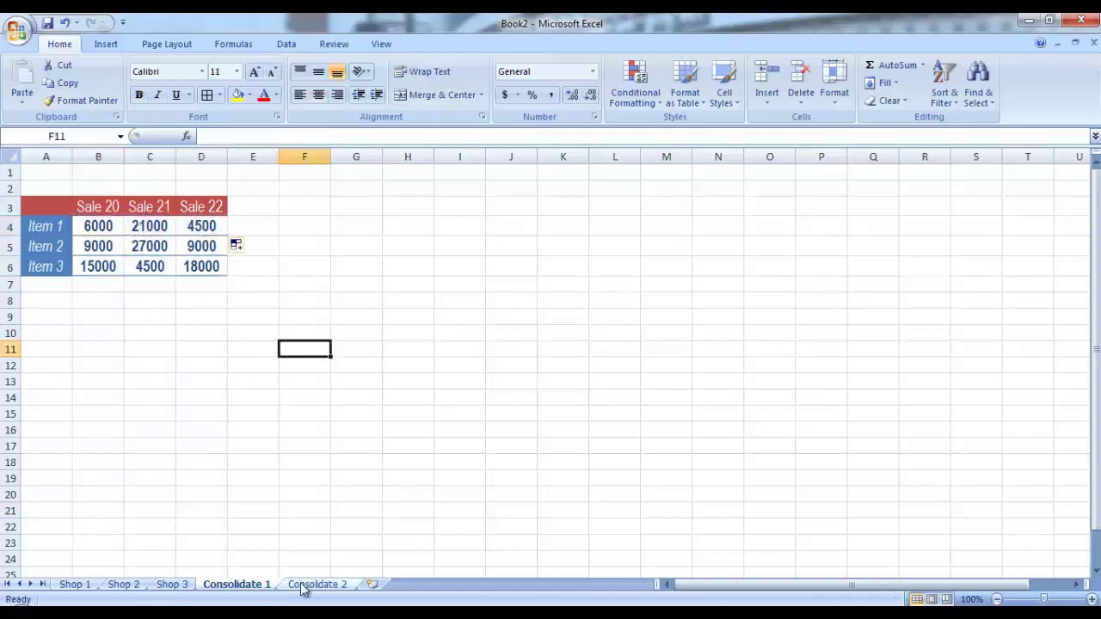
Compare where the sales table sits on each shop sheet: A3:D6 on Shop 1, E5:H8 on Shop 2 and J6:M9 on Shop 3
{"action": "left_click", "coordinate": [315, 585]}
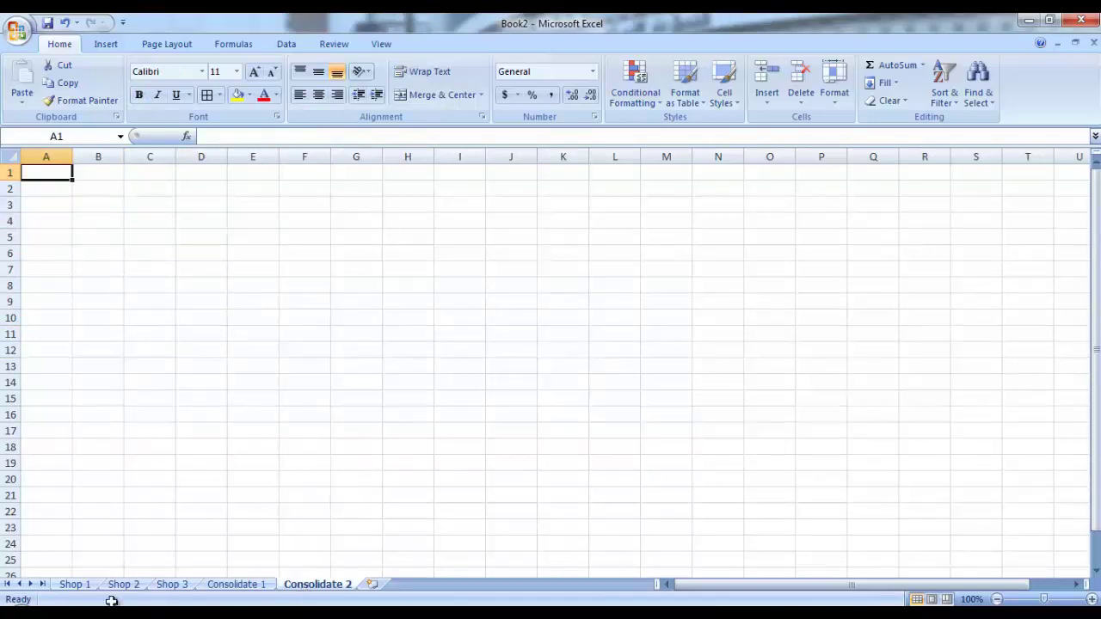
{"action": "left_click", "coordinate": [69, 586]}
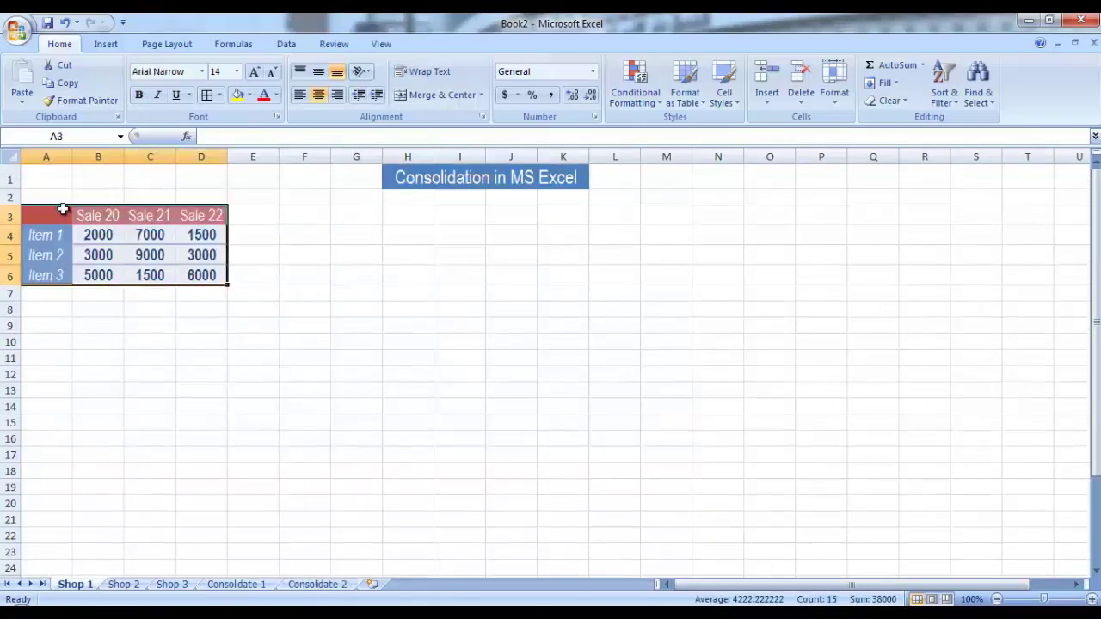
{"action": "left_click_drag", "start_coordinate": [59, 216], "coordinate": [196, 277]}
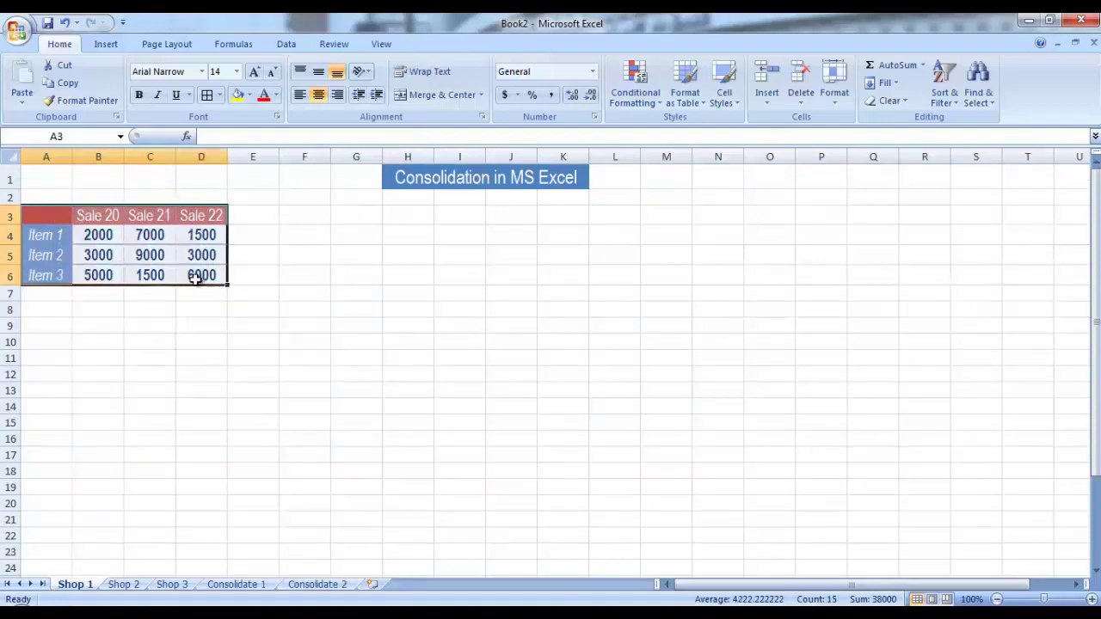
{"action": "left_click", "coordinate": [127, 587]}
{"action": "left_click_drag", "start_coordinate": [253, 241], "coordinate": [410, 300]}
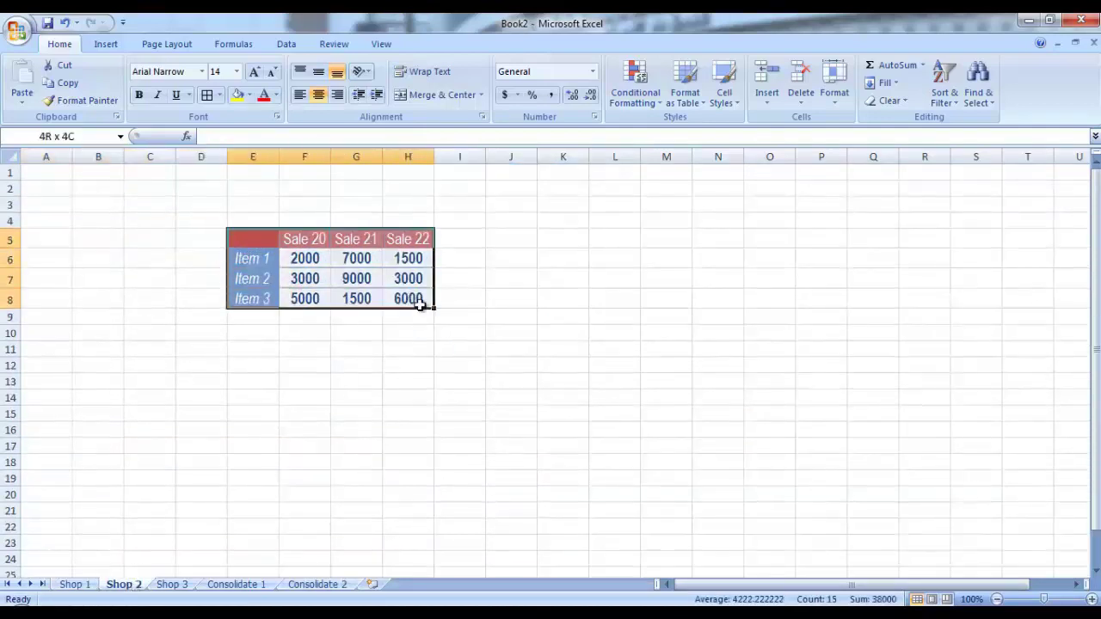
{"action": "left_click", "coordinate": [176, 587]}
{"action": "left_click_drag", "start_coordinate": [511, 256], "coordinate": [668, 315]}
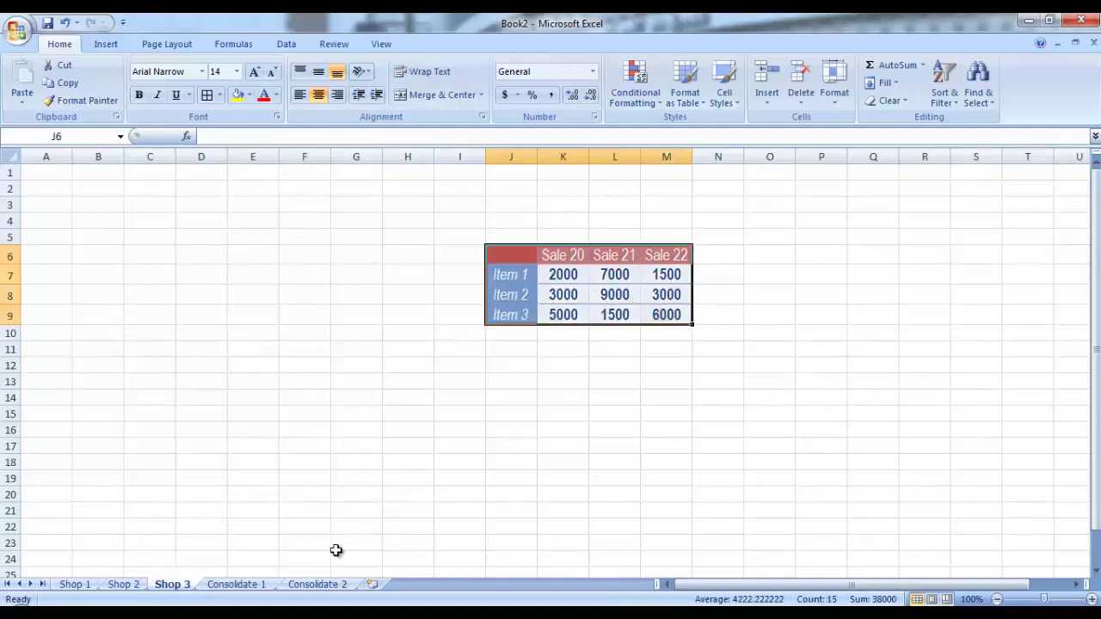
Start a Consolidate with the Sum function in A1 of Consolidate 2 and add the Shop 1 range A3:D6 as a reference
{"action": "left_click", "coordinate": [331, 589]}
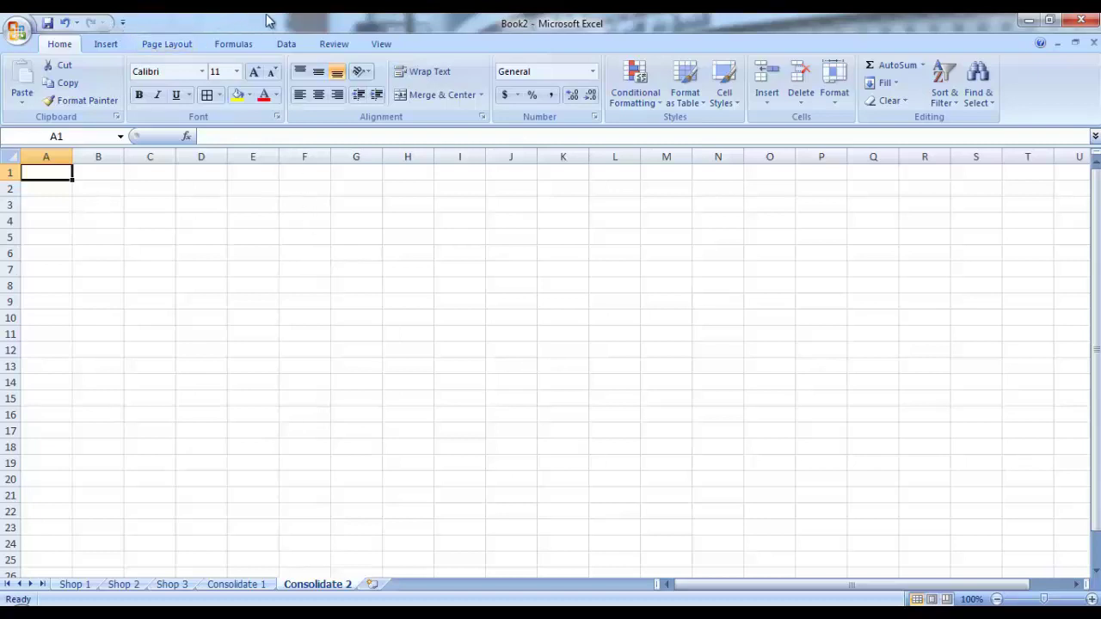
{"action": "left_click", "coordinate": [286, 43]}
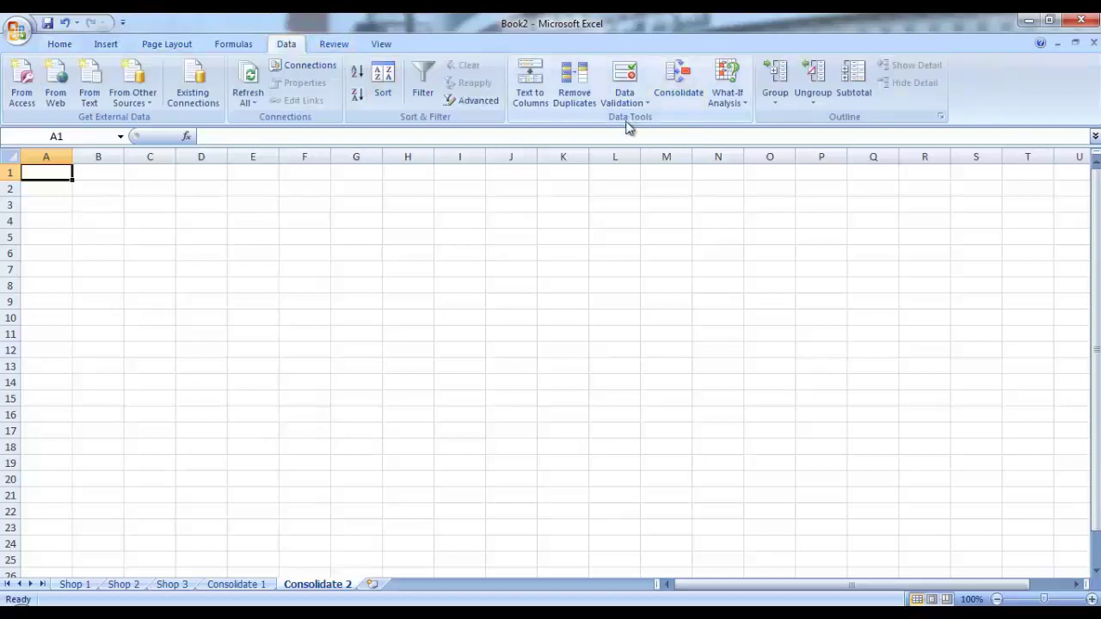
{"action": "left_click", "coordinate": [687, 75]}
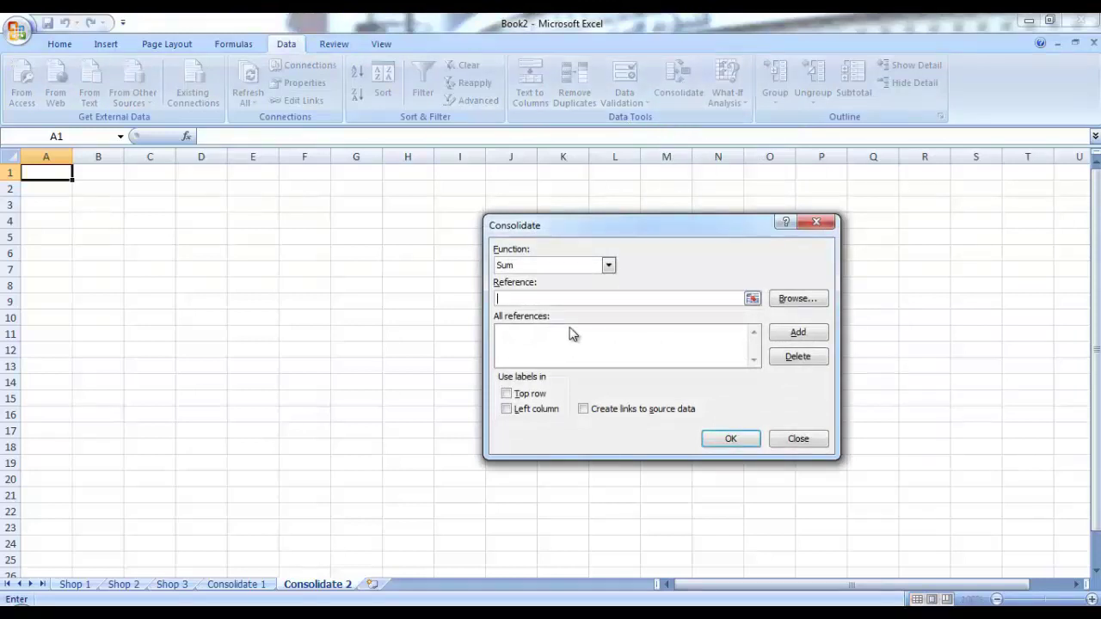
{"action": "left_click", "coordinate": [609, 269]}
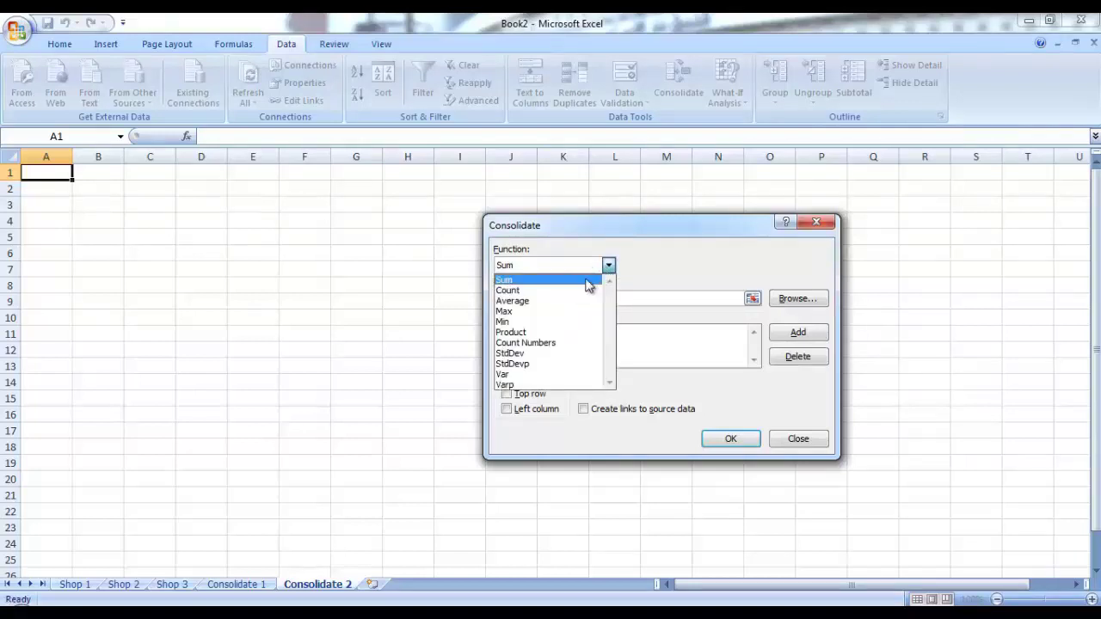
{"action": "left_click", "coordinate": [539, 282]}
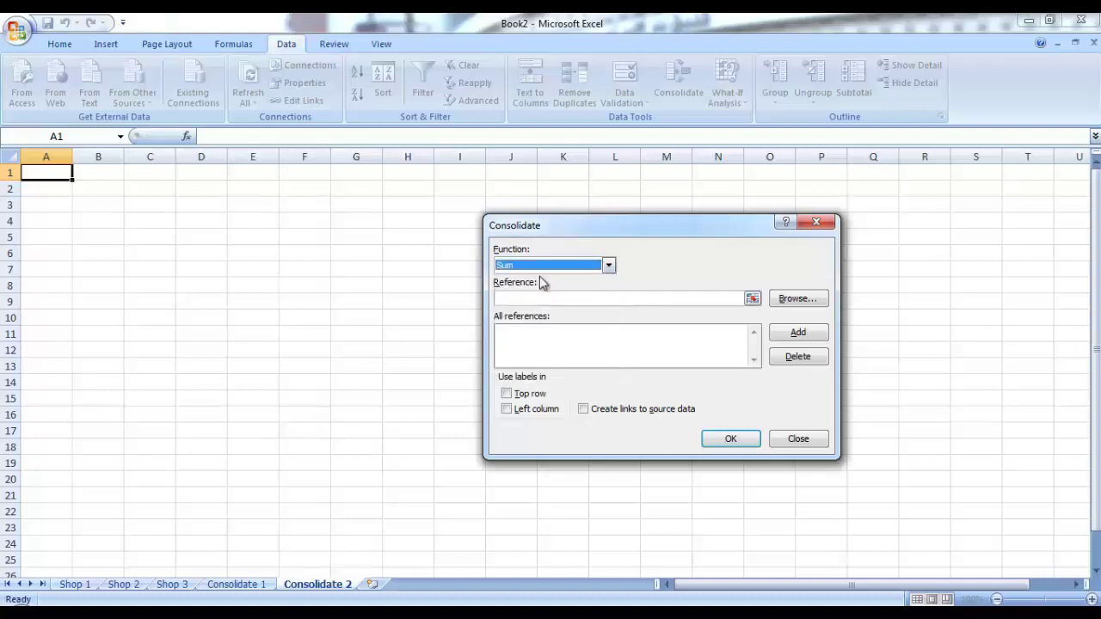
{"action": "left_click", "coordinate": [637, 297]}
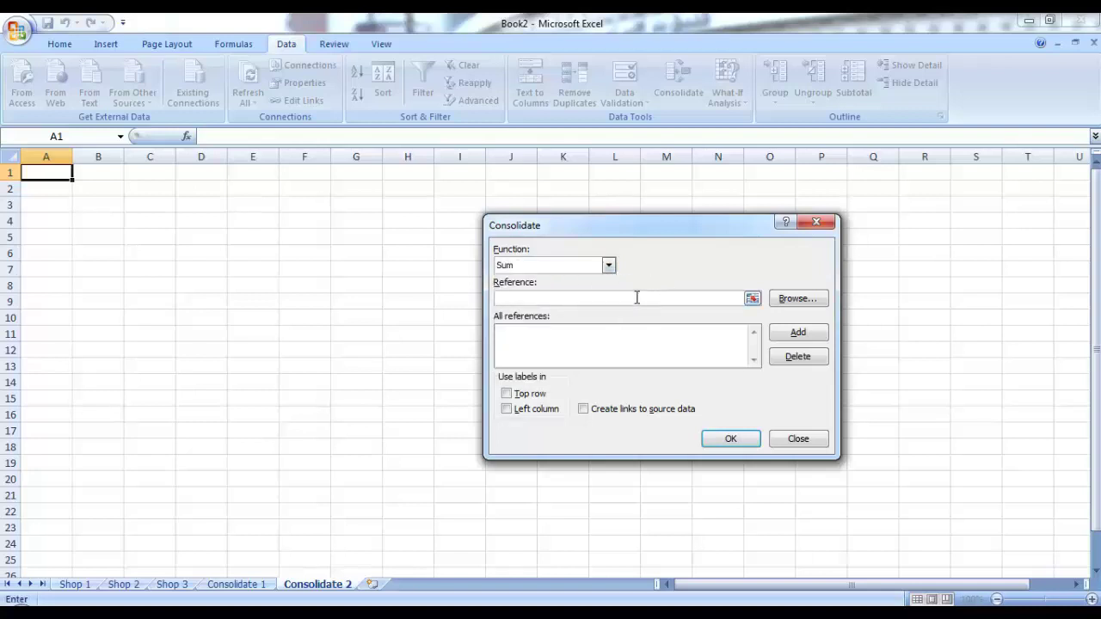
{"action": "left_click", "coordinate": [74, 584]}
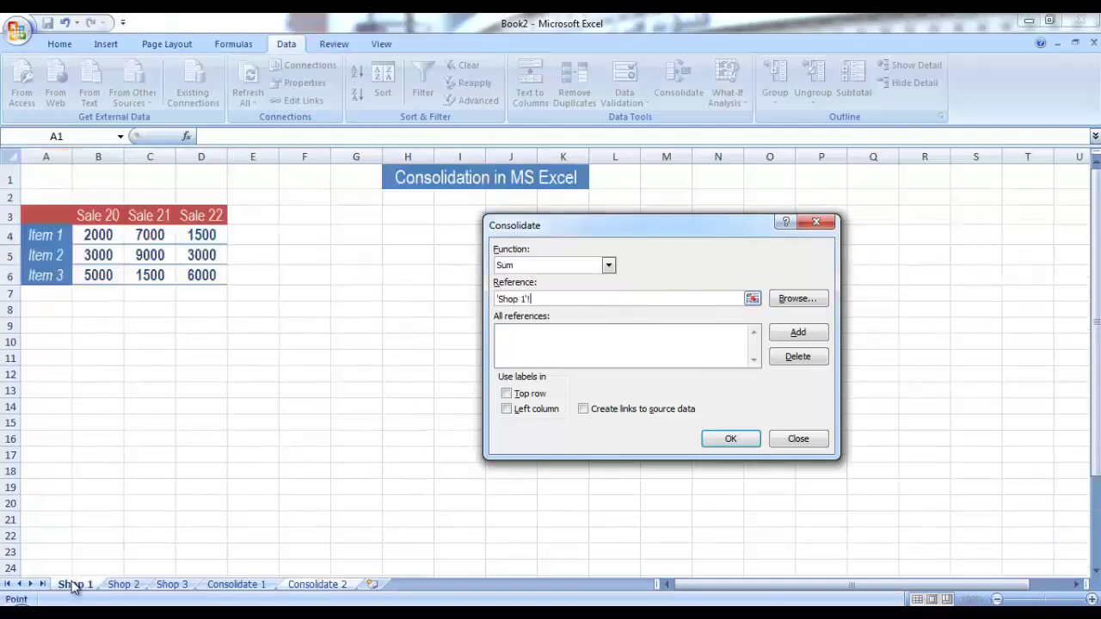
{"action": "left_click_drag", "start_coordinate": [42, 215], "coordinate": [203, 277]}
{"action": "left_click", "coordinate": [811, 337]}
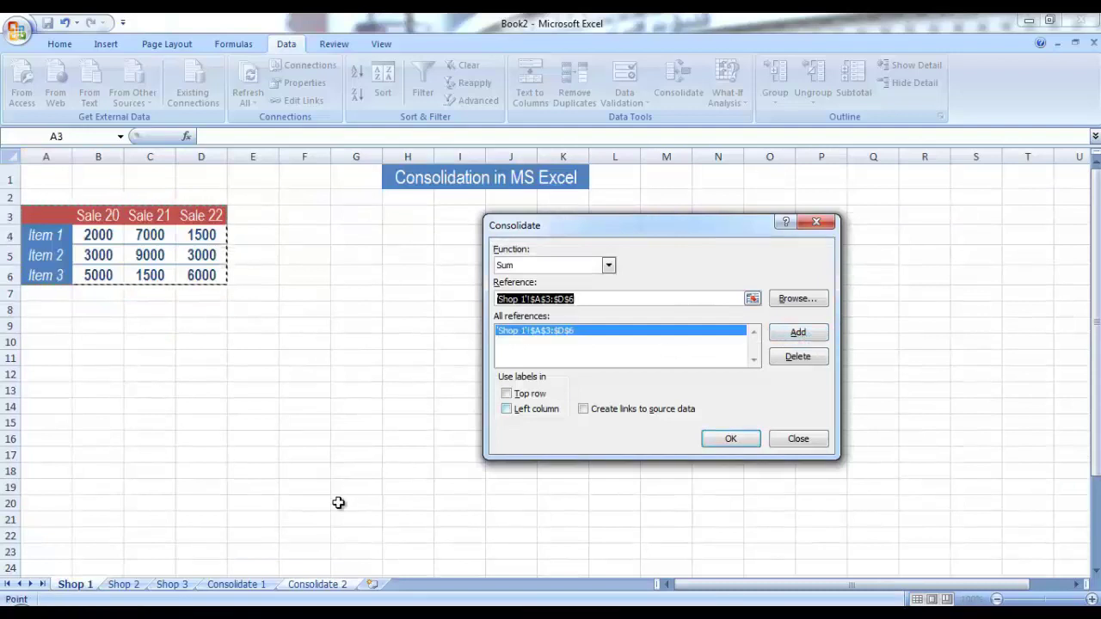
Add the Shop 2 range E5:H8 to the consolidation references
{"action": "left_click", "coordinate": [124, 584]}
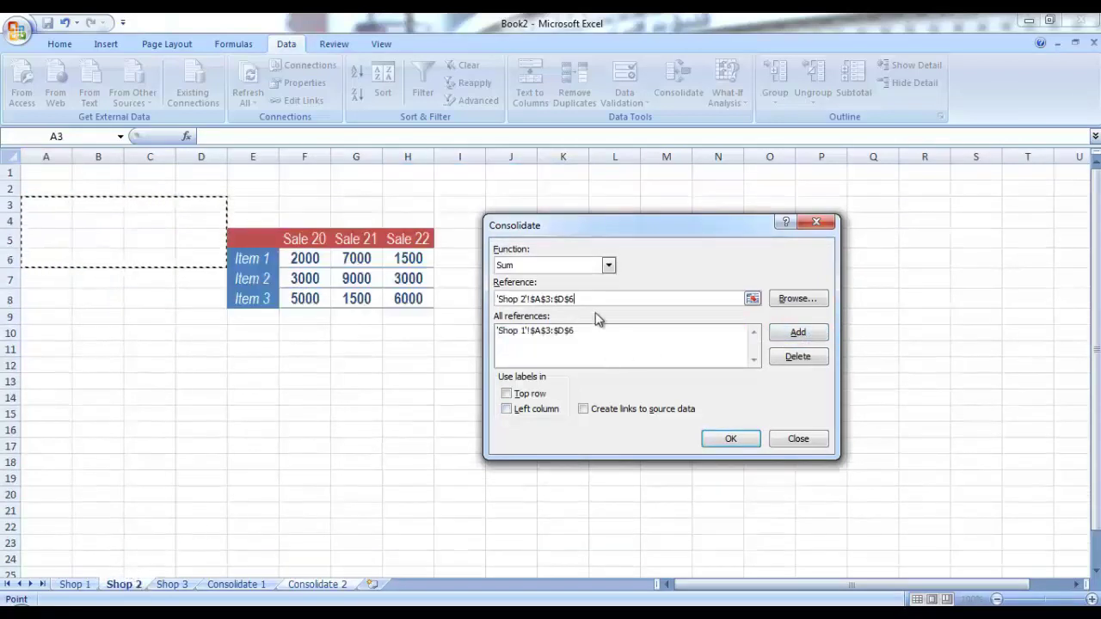
{"action": "left_click_drag", "start_coordinate": [596, 299], "coordinate": [480, 277]}
{"action": "key", "text": "BackSpace"}
{"action": "left_click_drag", "start_coordinate": [263, 239], "coordinate": [407, 299]}
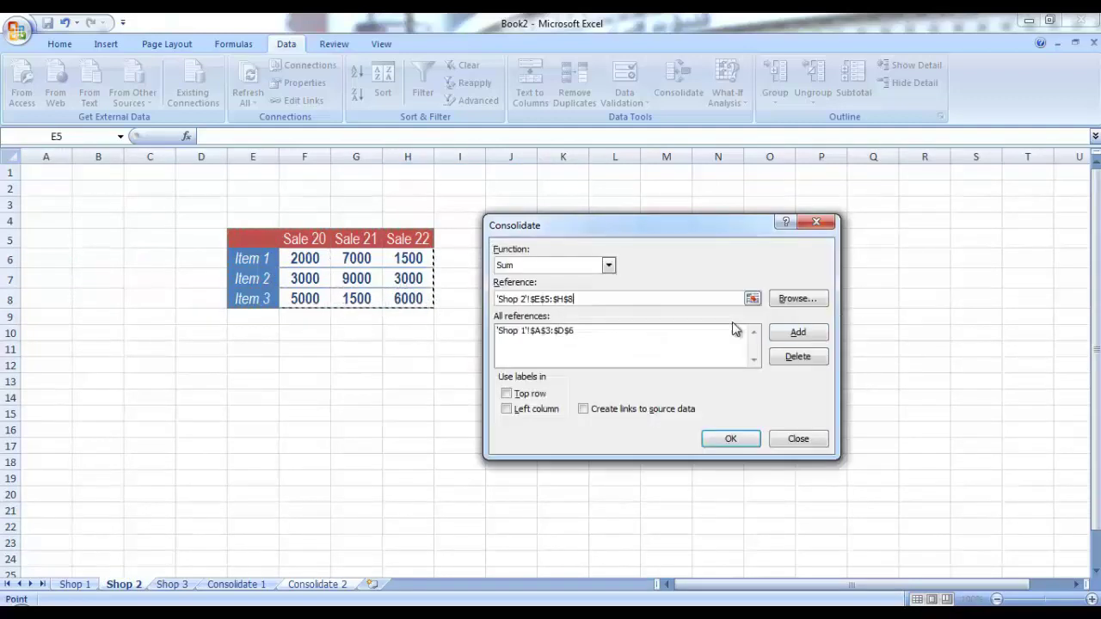
{"action": "left_click", "coordinate": [806, 334]}
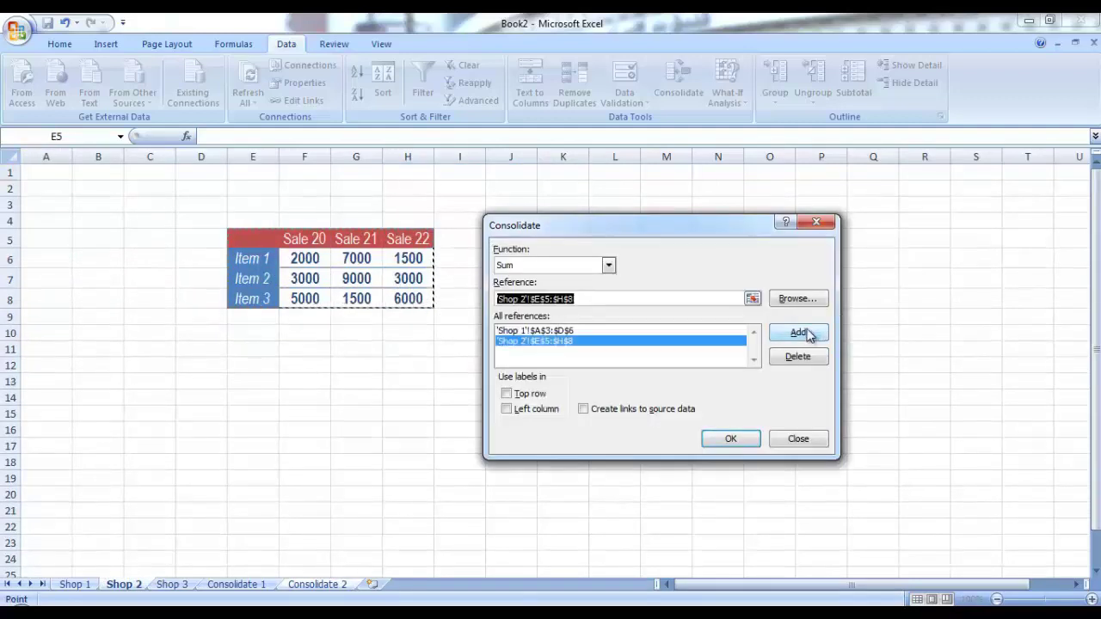
Add the Shop 3 range J6:M9 to the consolidation references
{"action": "key", "text": "BackSpace"}
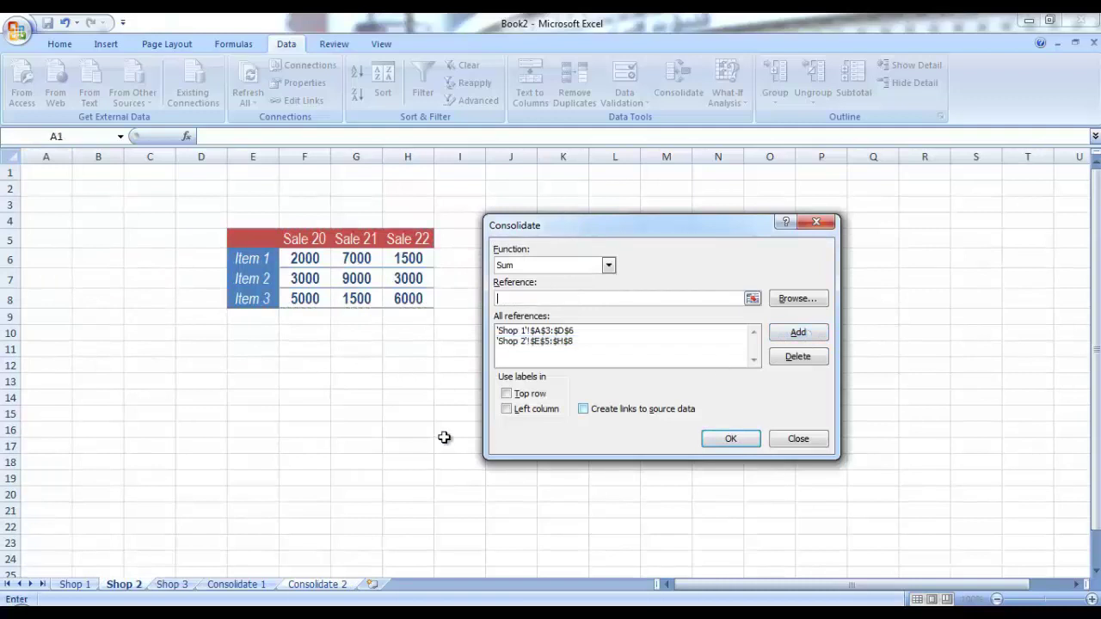
{"action": "left_click", "coordinate": [172, 585]}
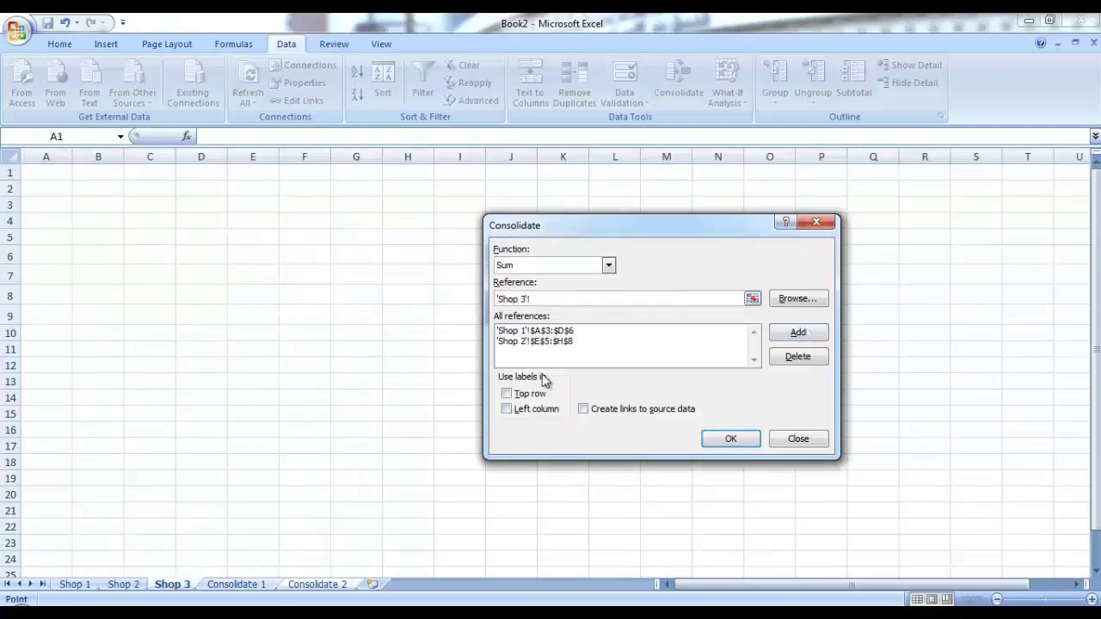
{"action": "left_click_drag", "start_coordinate": [633, 226], "coordinate": [228, 271]}
{"action": "left_click_drag", "start_coordinate": [517, 255], "coordinate": [669, 315]}
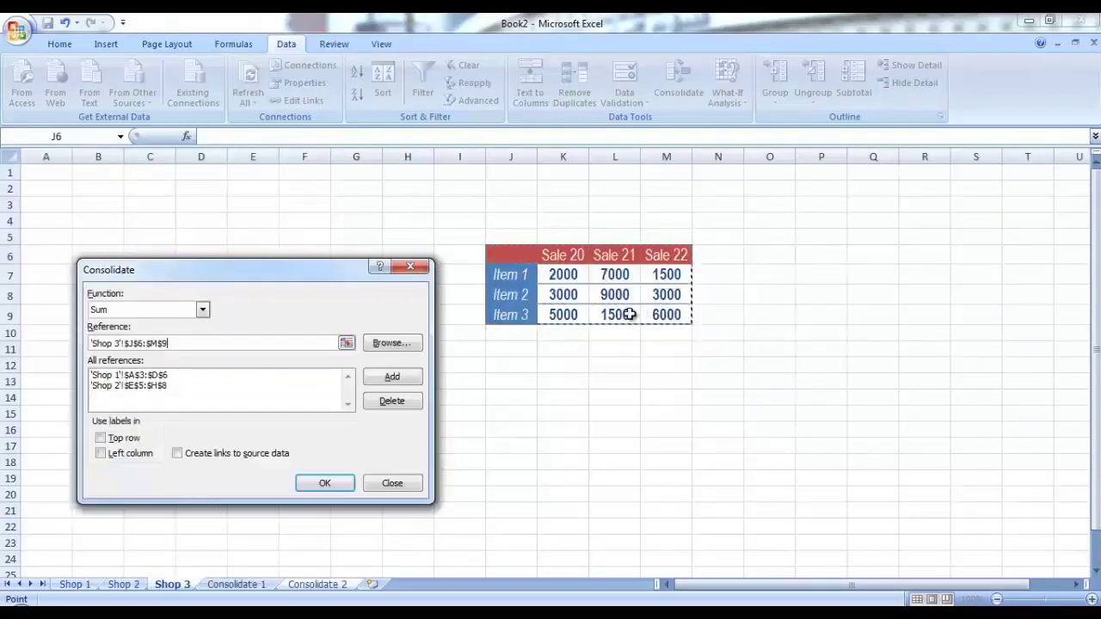
{"action": "left_click", "coordinate": [416, 380]}
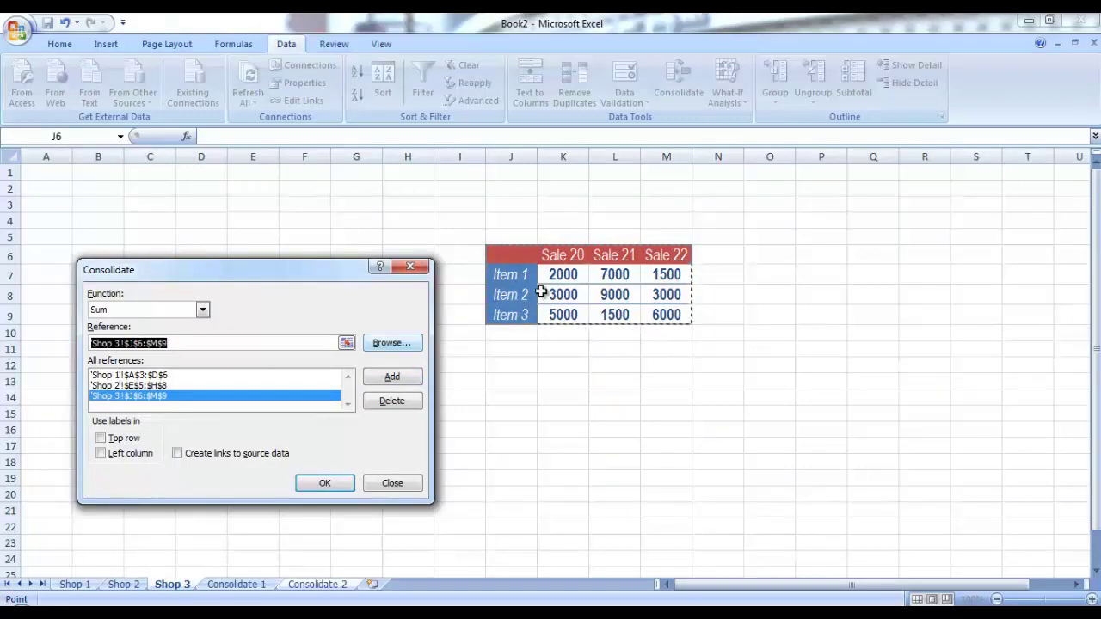
Use the top row and left column as labels and create the consolidated table on Consolidate 2
{"action": "left_click", "coordinate": [101, 438]}
{"action": "left_click", "coordinate": [101, 454]}
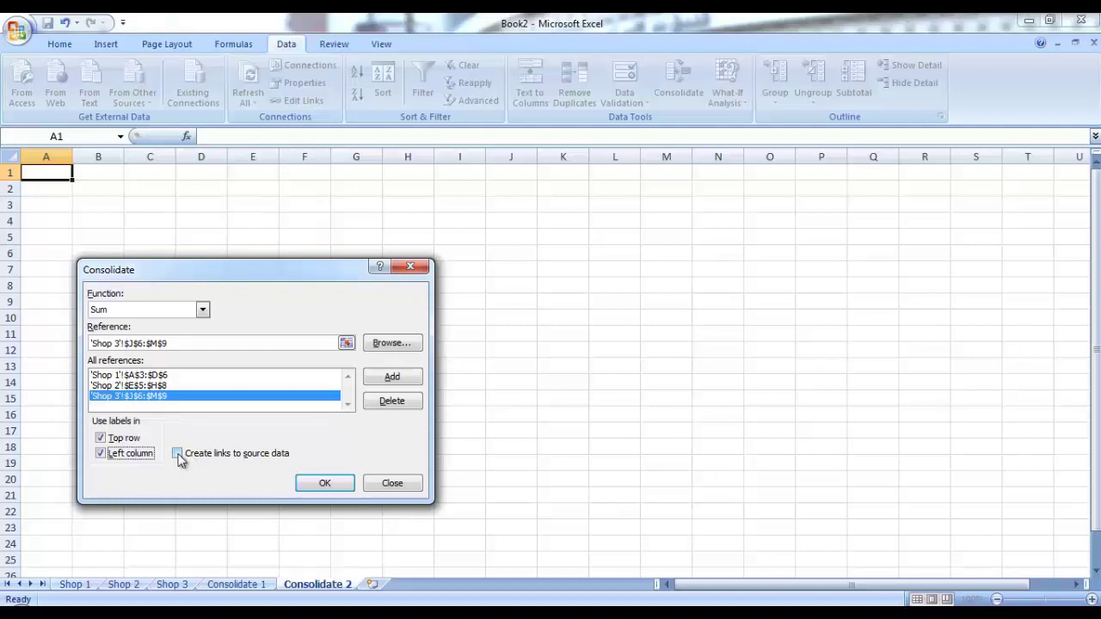
{"action": "left_click", "coordinate": [322, 485]}
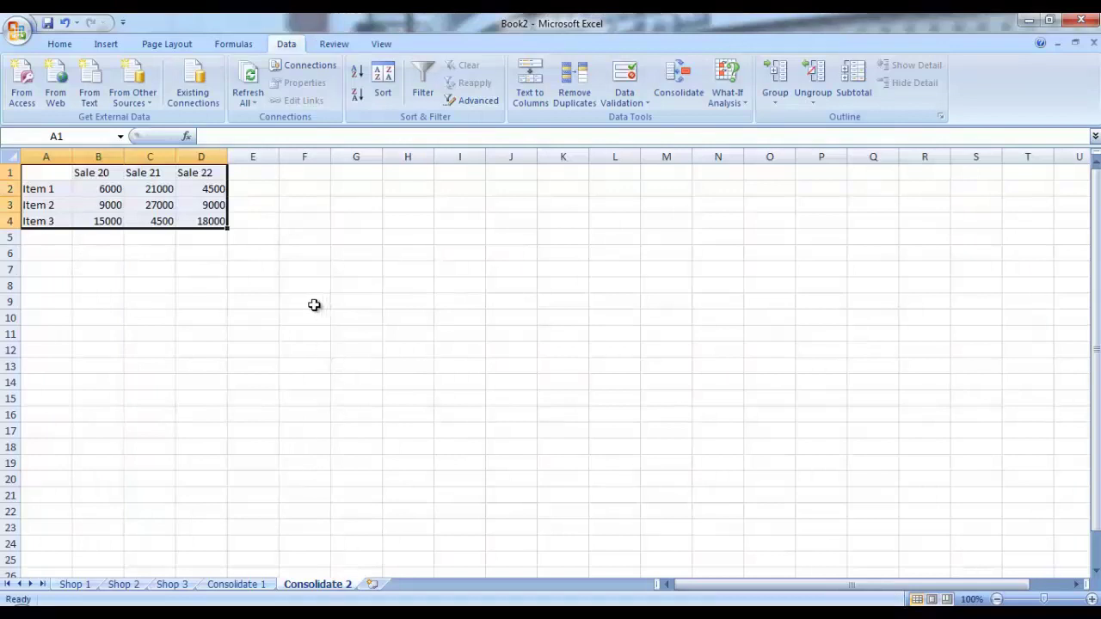
{"action": "left_click", "coordinate": [212, 262]}
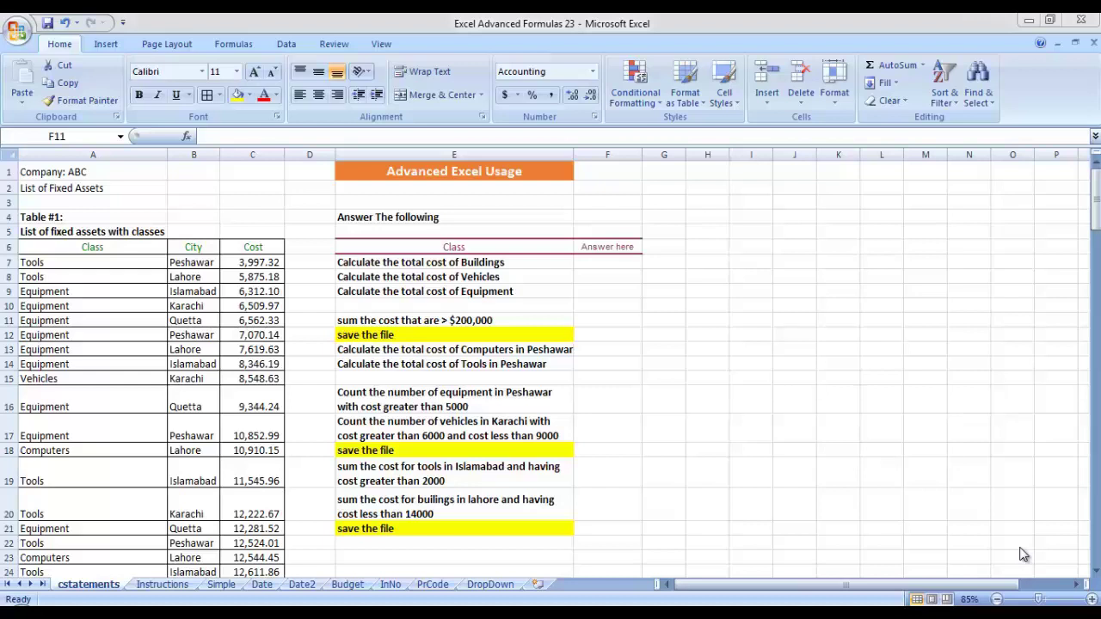
In the Excel Advanced Formulas 23 workbook, look through the fixed assets list of classes, cities and costs on the cstatements sheet
{"action": "key", "text": "Up"}
{"action": "key", "text": "Up"}
{"action": "key", "text": "Up"}
{"action": "key", "text": "Up"}
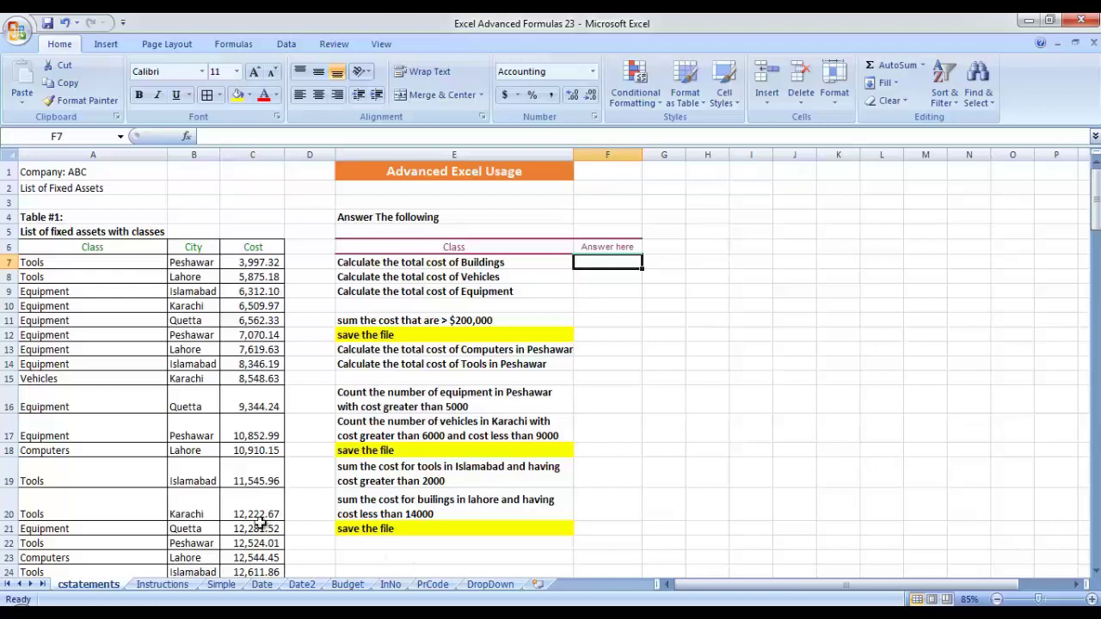
{"action": "left_click", "coordinate": [133, 389]}
{"action": "key", "text": "Down"}
{"action": "key", "text": "Down"}
{"action": "key", "text": "Down"}
{"action": "key", "text": "Down"}
{"action": "key", "text": "Down"}
{"action": "key", "text": "Down"}
{"action": "key", "text": "Down"}
{"action": "key", "text": "Down"}
{"action": "key", "text": "Down"}
{"action": "key", "text": "Down"}
{"action": "key", "text": "Down"}
{"action": "key", "text": "Down"}
{"action": "key", "text": "Down"}
{"action": "key", "text": "Down"}
{"action": "key", "text": "Down"}
{"action": "key", "text": "Down"}
{"action": "key", "text": "Down"}
{"action": "key", "text": "Down"}
{"action": "key", "text": "Down"}
{"action": "key", "text": "Down"}
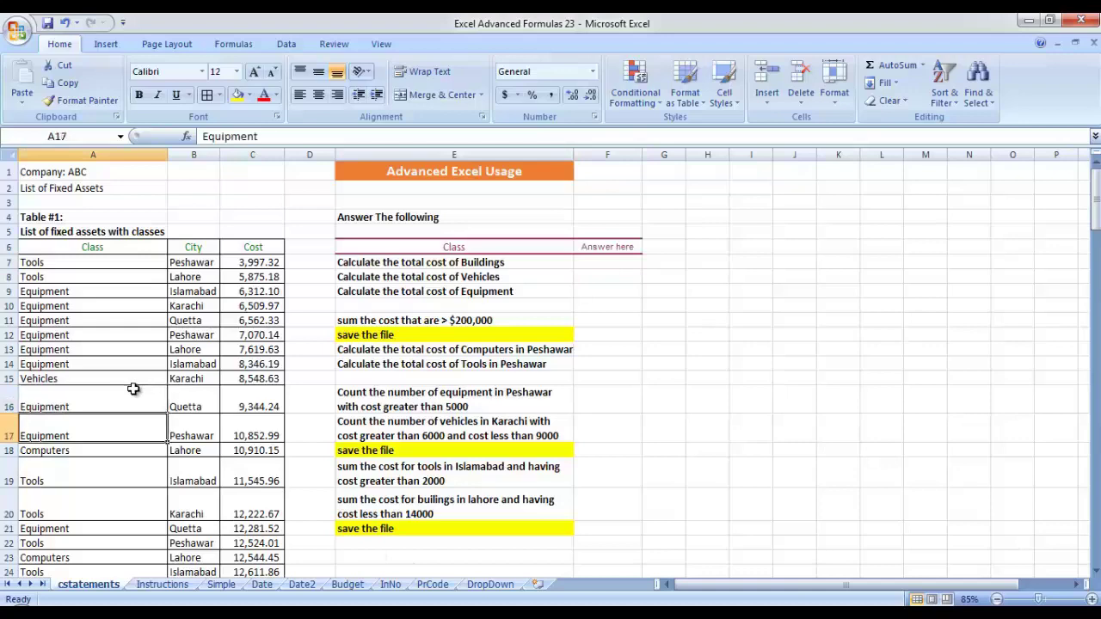
{"action": "key", "text": "Down"}
{"action": "key", "text": "Down"}
{"action": "key", "text": "Down"}
{"action": "key", "text": "Down"}
{"action": "key", "text": "Down"}
{"action": "key", "text": "Down"}
{"action": "key", "text": "Down"}
{"action": "key", "text": "Down"}
{"action": "key", "text": "Down"}
{"action": "key", "text": "Down"}
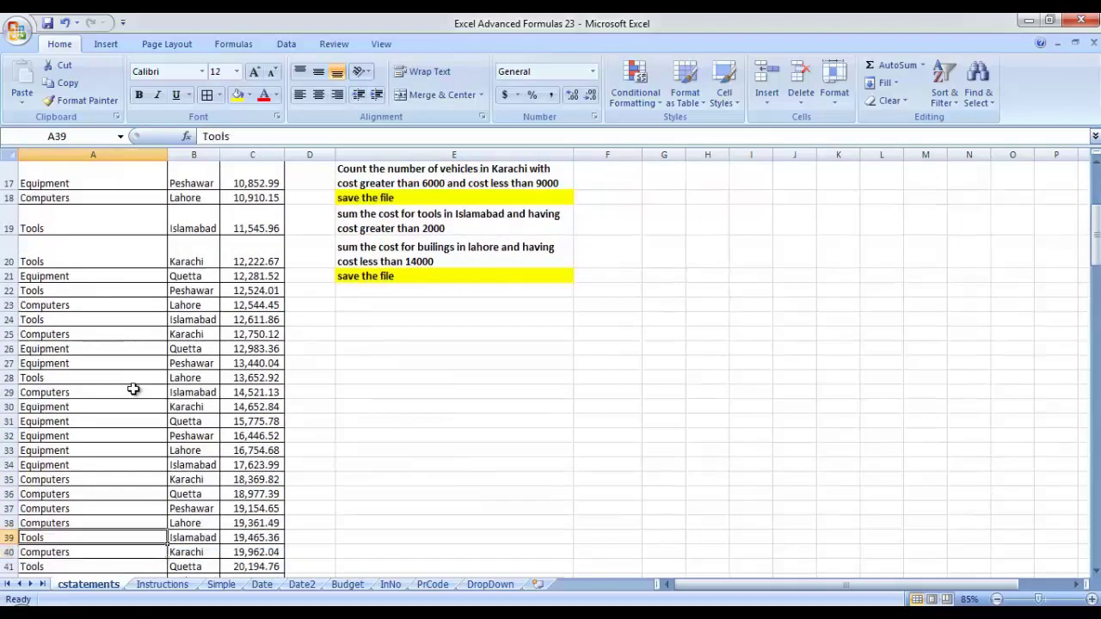
{"action": "key", "text": "Up"}
{"action": "key", "text": "Up"}
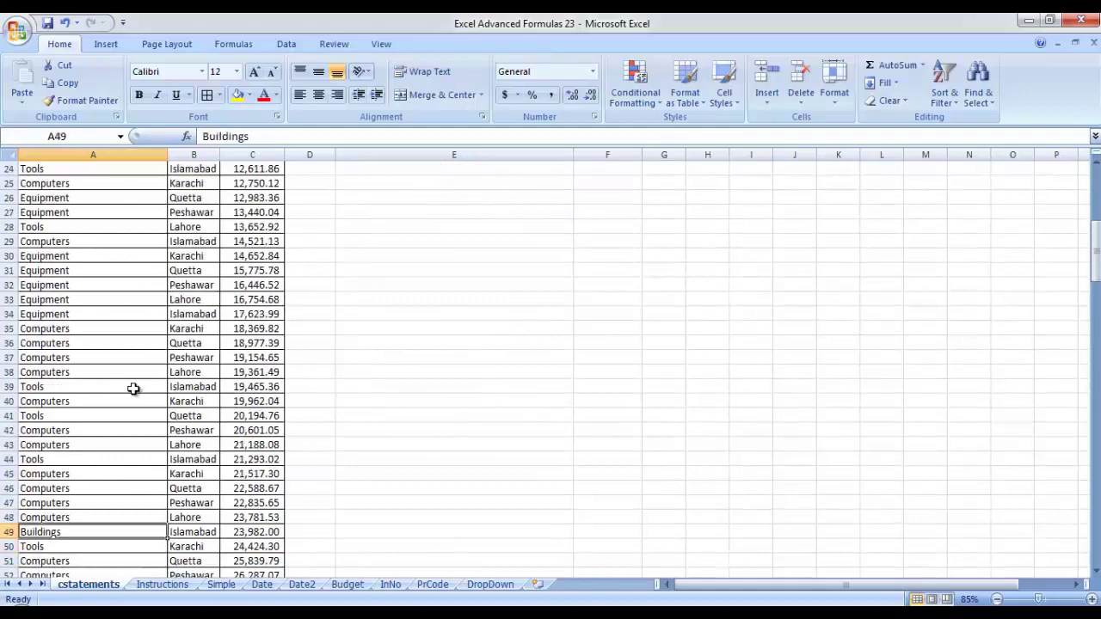
{"action": "key", "text": "Up"}
{"action": "key", "text": "Up"}
{"action": "key", "text": "Up"}
{"action": "key", "text": "Up"}
{"action": "key", "text": "Up"}
{"action": "key", "text": "Up"}
{"action": "key", "text": "Up"}
{"action": "key", "text": "Up"}
{"action": "key", "text": "Up"}
{"action": "key", "text": "Up"}
{"action": "key", "text": "Up"}
{"action": "key", "text": "Up"}
{"action": "key", "text": "Up"}
{"action": "key", "text": "Up"}
{"action": "key", "text": "Up"}
{"action": "key", "text": "Up"}
{"action": "key", "text": "Up"}
{"action": "key", "text": "Up"}
{"action": "key", "text": "Up"}
{"action": "key", "text": "Up"}
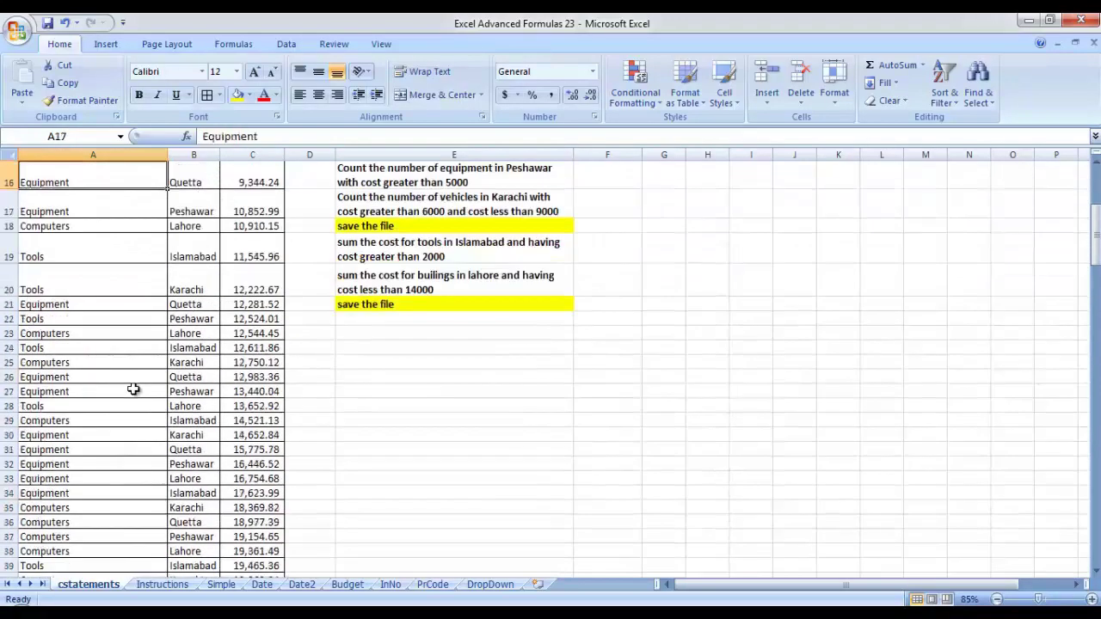
{"action": "key", "text": "Up"}
{"action": "key", "text": "Up"}
{"action": "key", "text": "Up"}
{"action": "key", "text": "Up"}
{"action": "key", "text": "Up"}
{"action": "key", "text": "Up"}
{"action": "key", "text": "Up"}
{"action": "key", "text": "Up"}
{"action": "key", "text": "Up"}
{"action": "key", "text": "Up"}
{"action": "key", "text": "Up"}
{"action": "key", "text": "Up"}
{"action": "key", "text": "Up"}
{"action": "key", "text": "Up"}
{"action": "key", "text": "Up"}
{"action": "key", "text": "Up"}
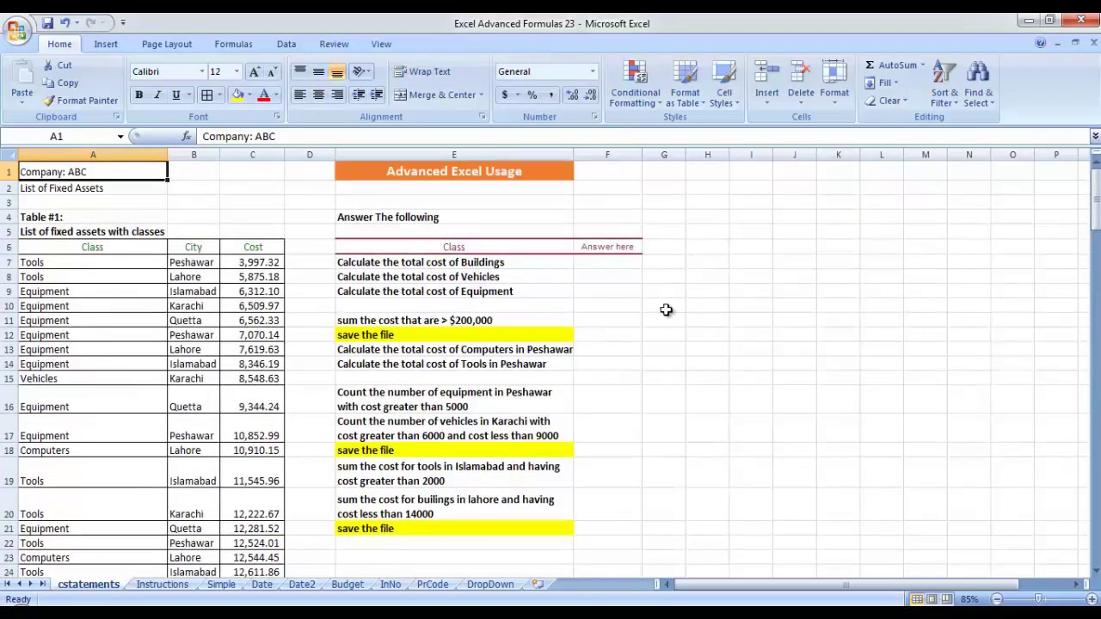
Start a SUMIF formula in F7 for the total cost of Buildings, with A6:C99 as the range
{"action": "left_click", "coordinate": [619, 262]}
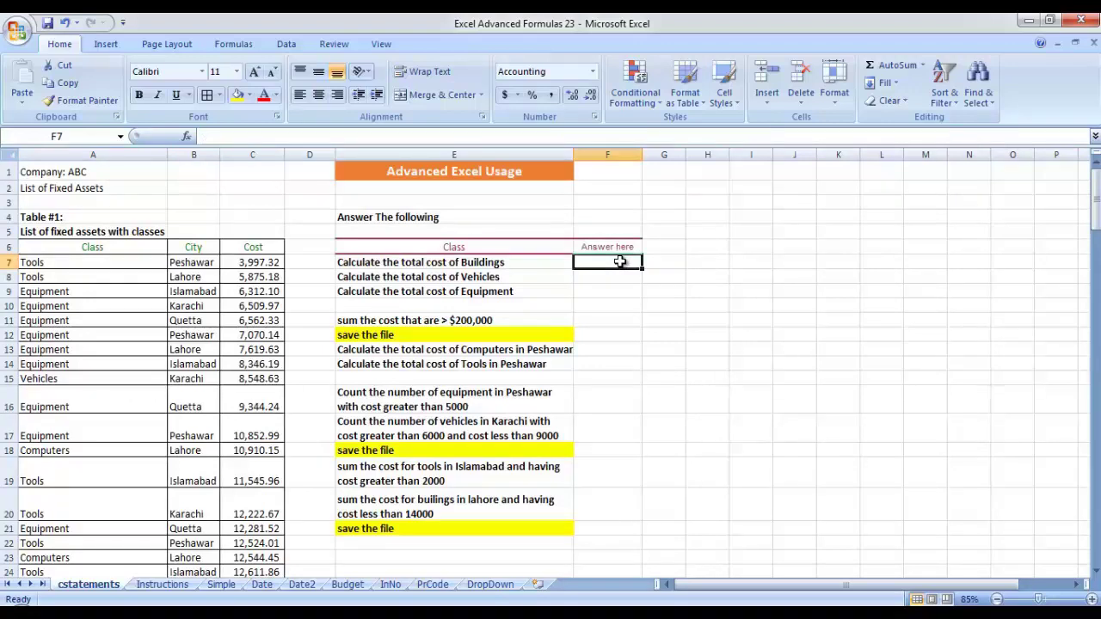
{"action": "type", "text": "="}
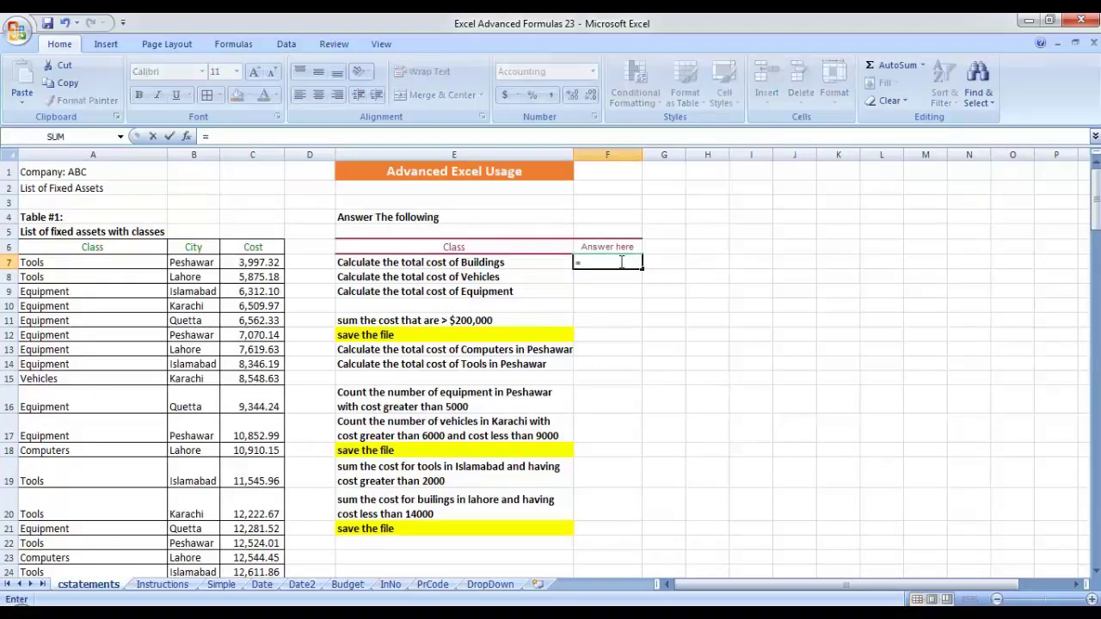
{"action": "type", "text": "sum"}
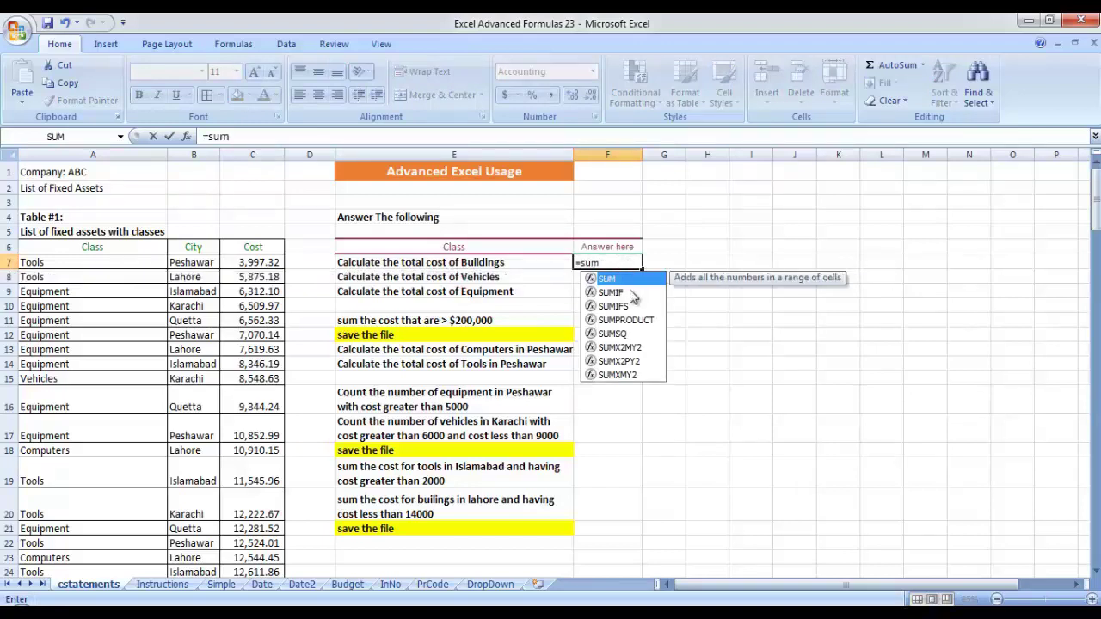
{"action": "double_click", "coordinate": [629, 294]}
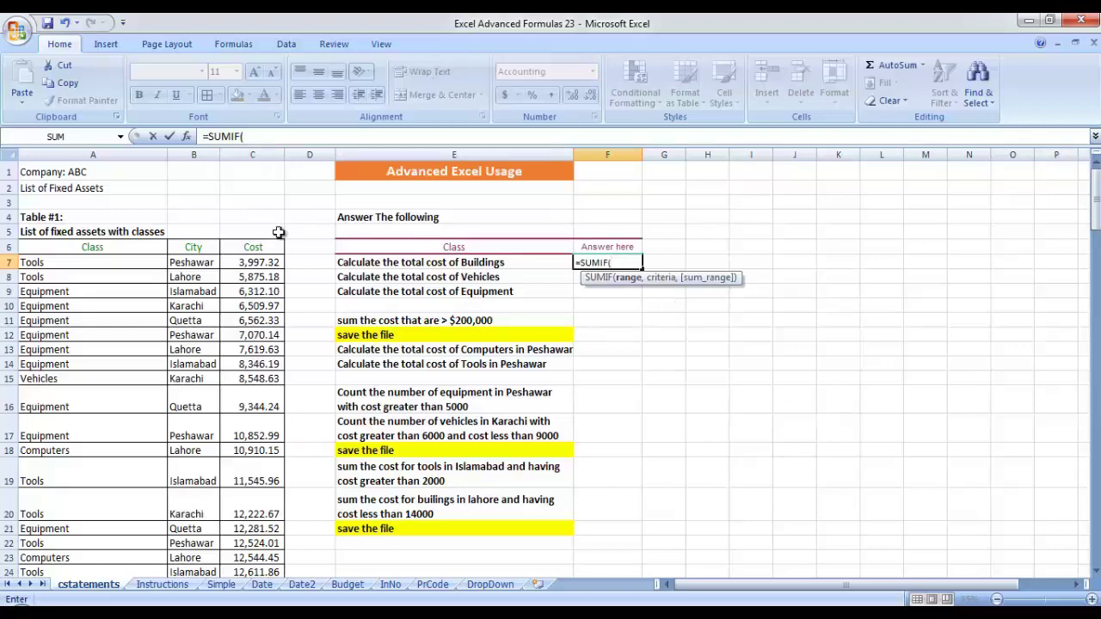
{"action": "left_click", "coordinate": [130, 252]}
{"action": "left_click_drag", "start_coordinate": [129, 251], "coordinate": [253, 553]}
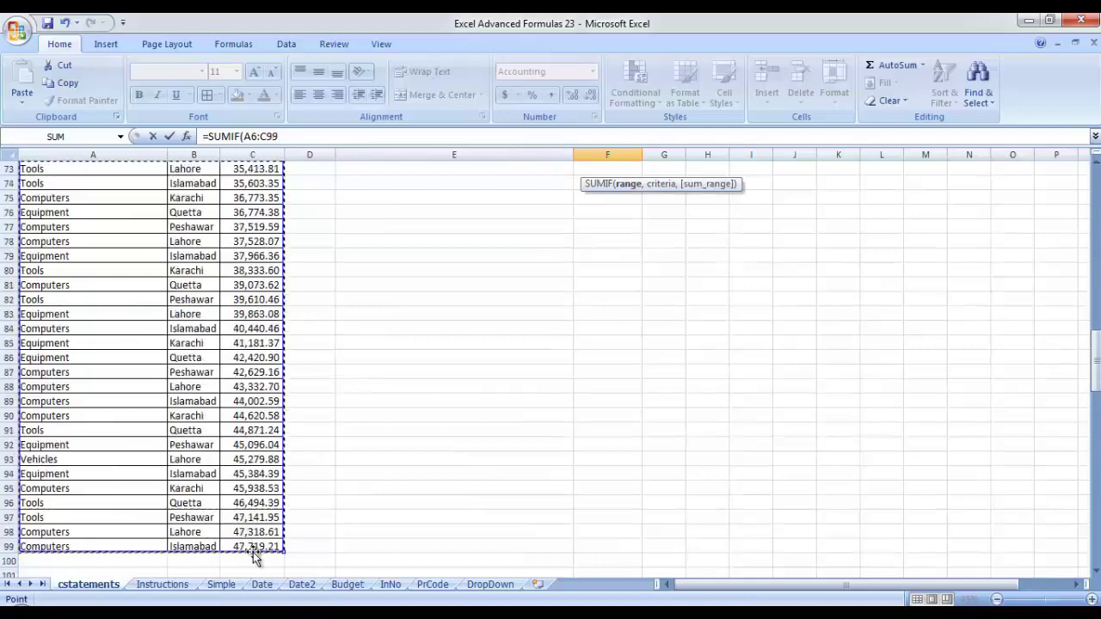
{"action": "type", "text": ","}
Complete the F7 SUMIF with the Buildings cell A49 as criterion and C6:C99 as the sum range
{"action": "left_click_drag", "start_coordinate": [1096, 387], "coordinate": [1097, 229]}
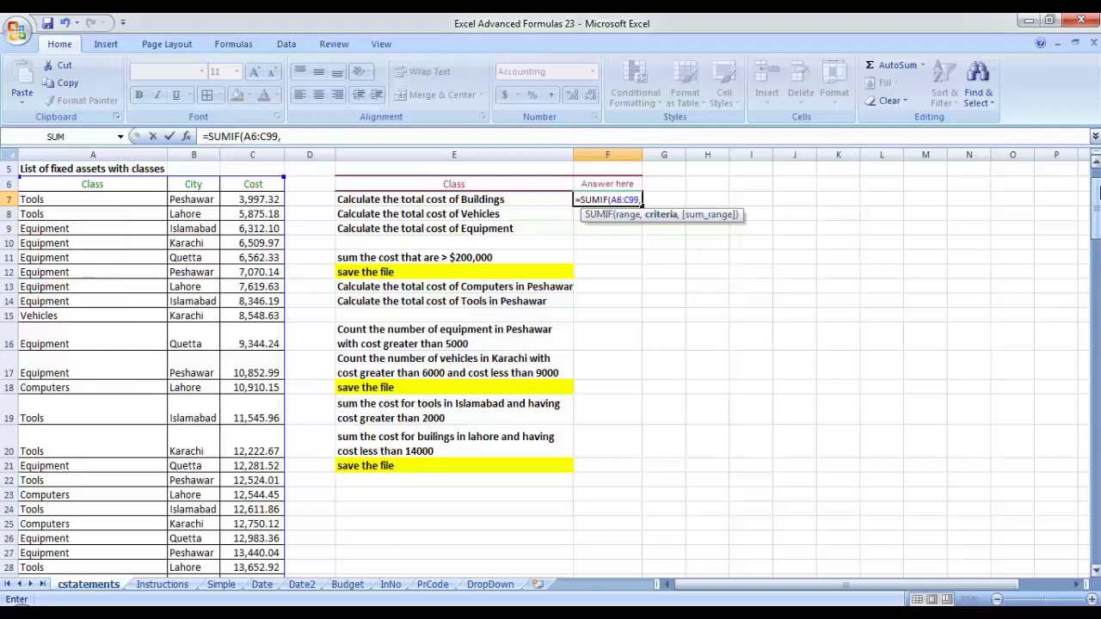
{"action": "left_click_drag", "start_coordinate": [1098, 194], "coordinate": [1096, 249]}
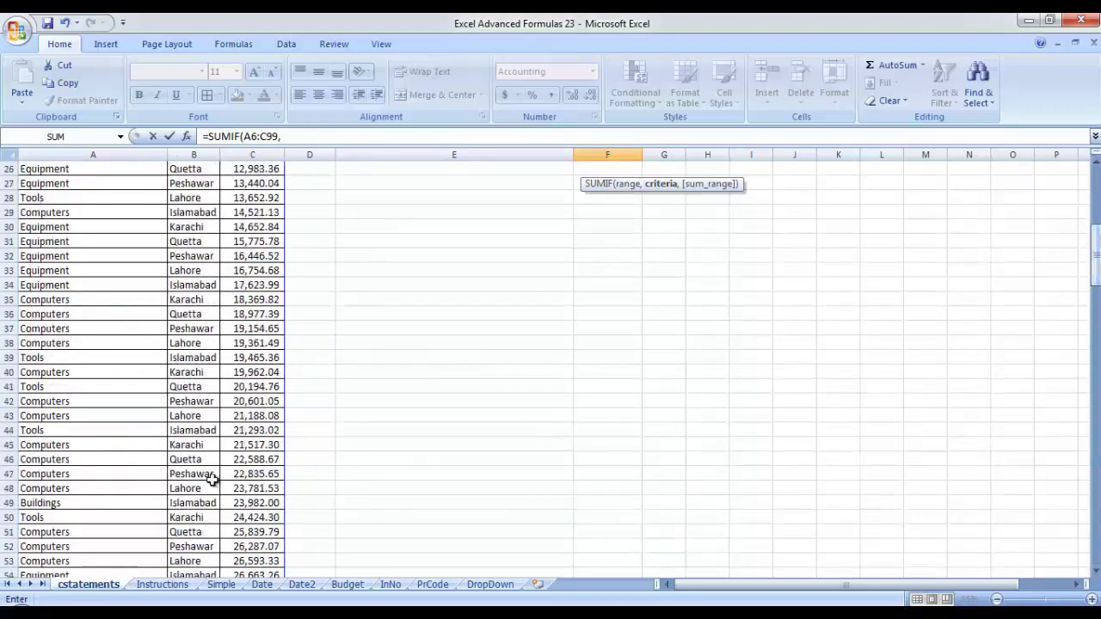
{"action": "left_click", "coordinate": [130, 502]}
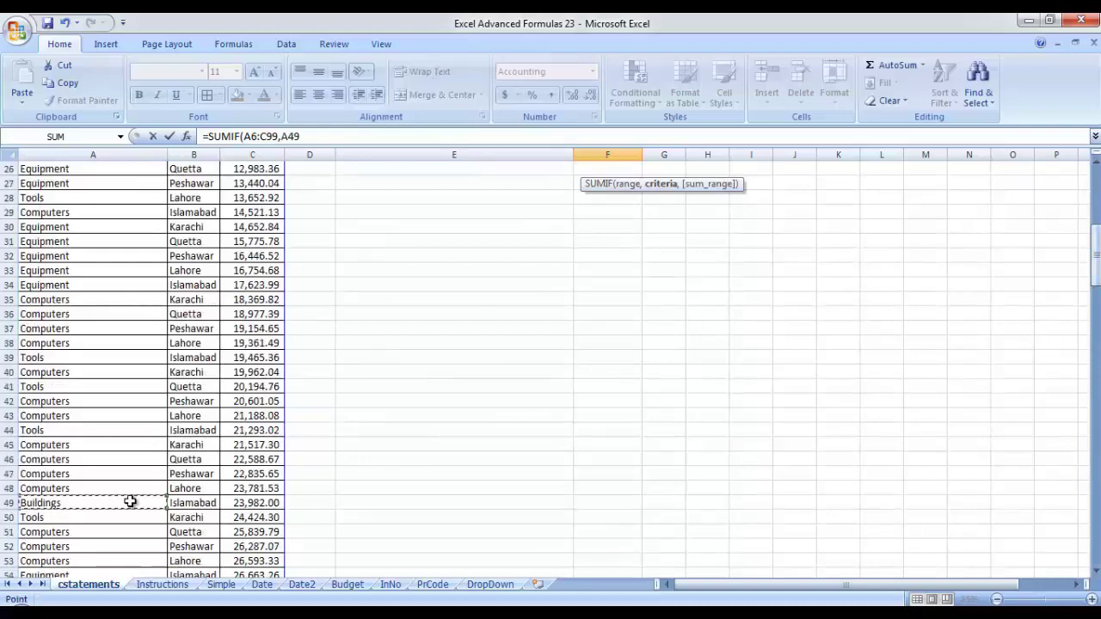
{"action": "type", "text": ","}
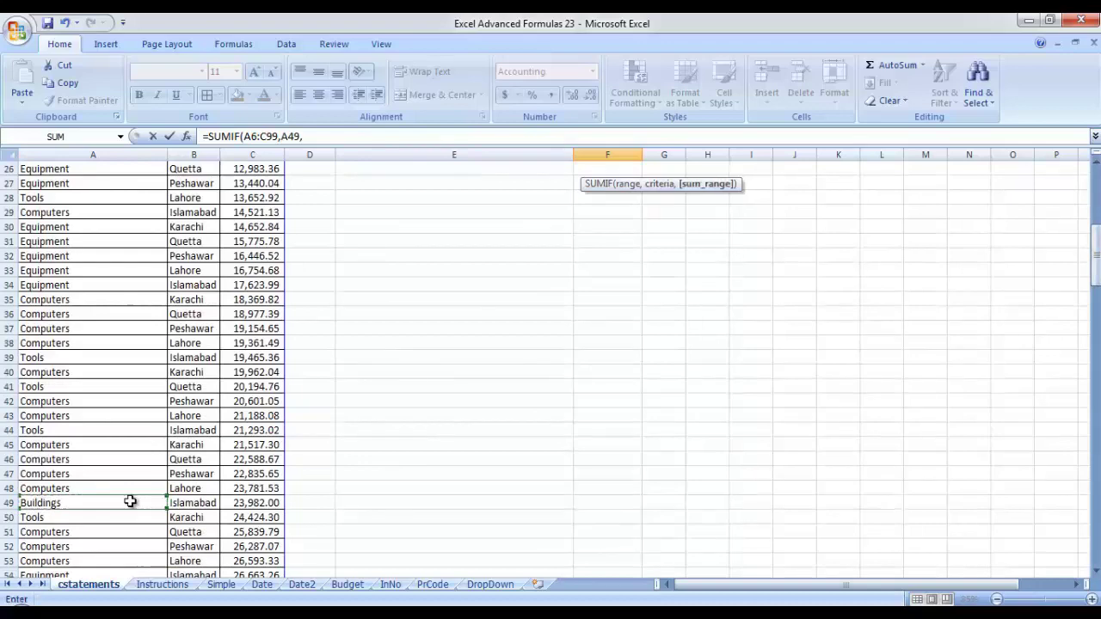
{"action": "left_click_drag", "start_coordinate": [1096, 258], "coordinate": [1096, 199]}
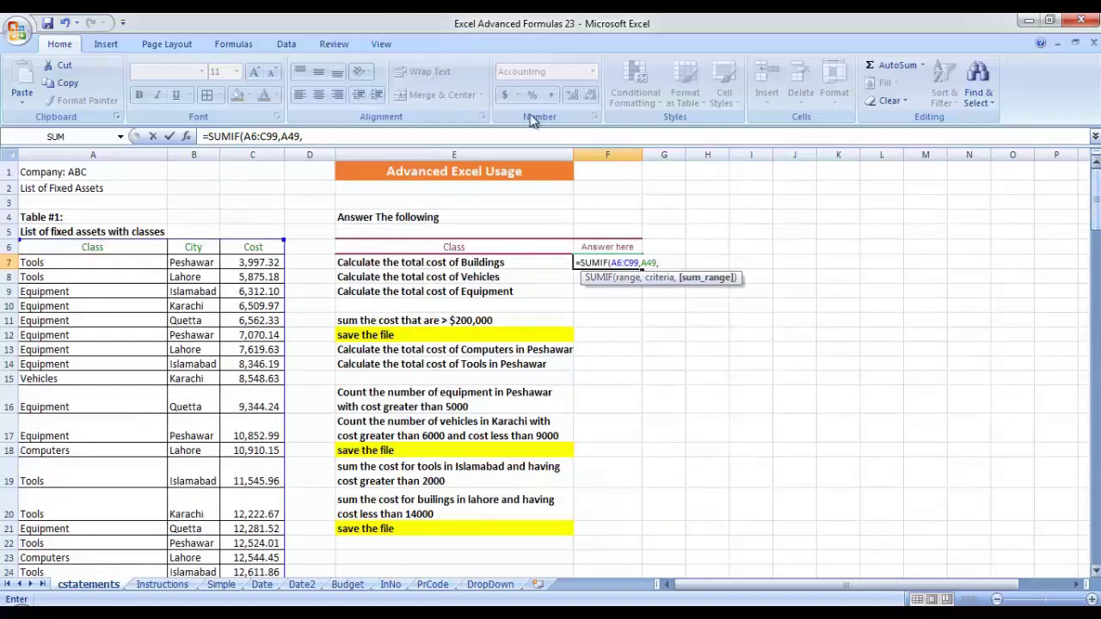
{"action": "left_click_drag", "start_coordinate": [248, 246], "coordinate": [274, 550]}
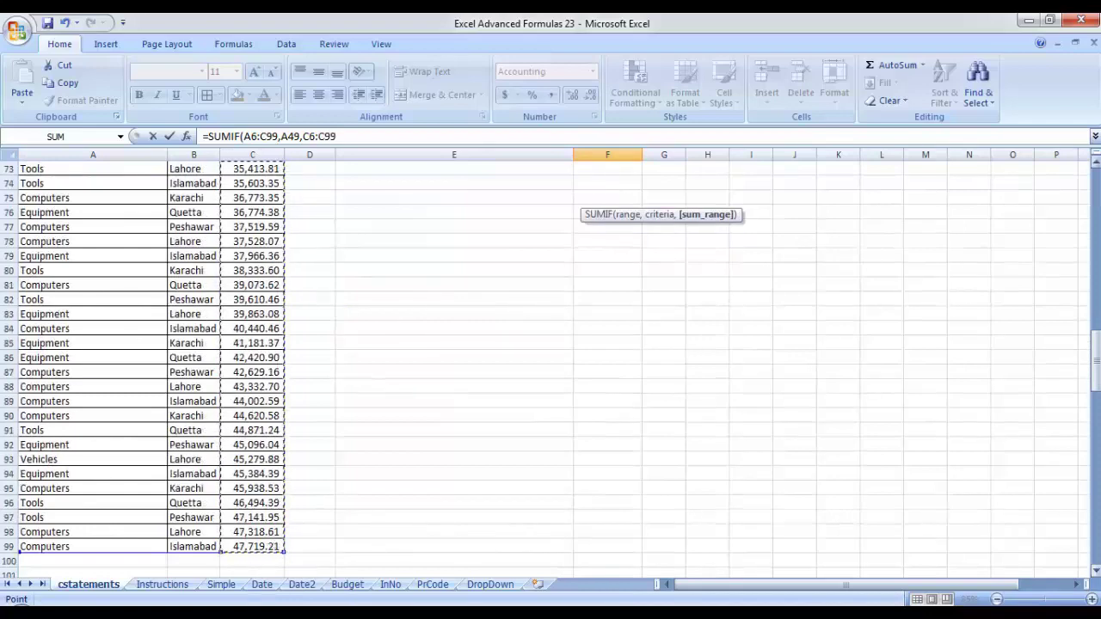
{"action": "left_click_drag", "start_coordinate": [1097, 366], "coordinate": [1096, 198]}
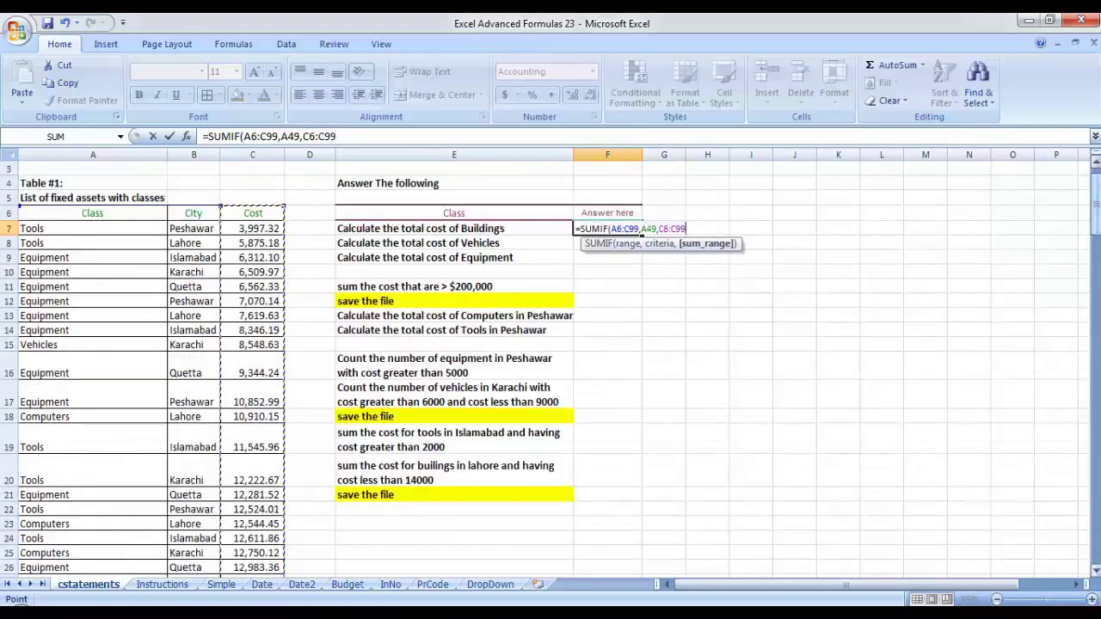
{"action": "key", "text": "Return"}
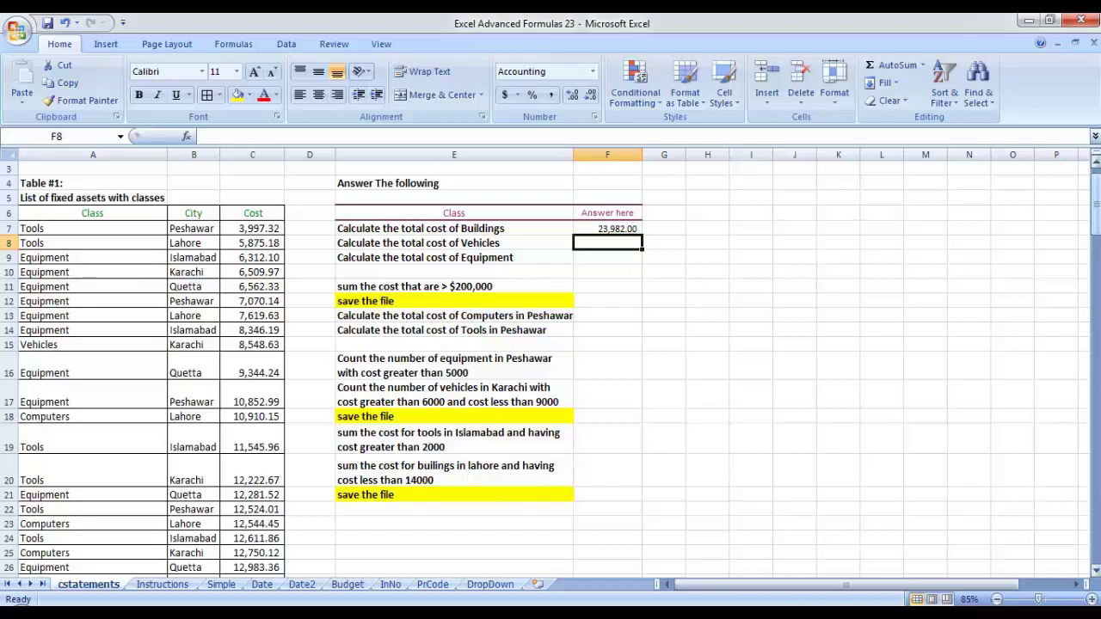
Change the question in E11 to "sum the cost that are > 5000"
{"action": "key", "text": "Down"}
{"action": "key", "text": "Down"}
{"action": "key", "text": "Down"}
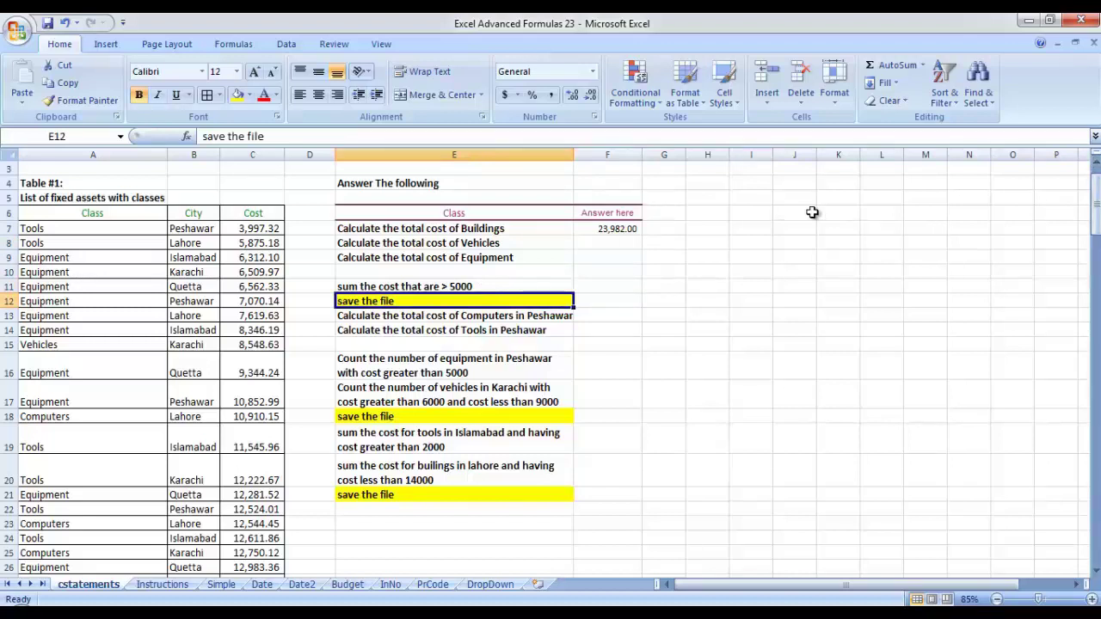
{"action": "left_click", "coordinate": [260, 273]}
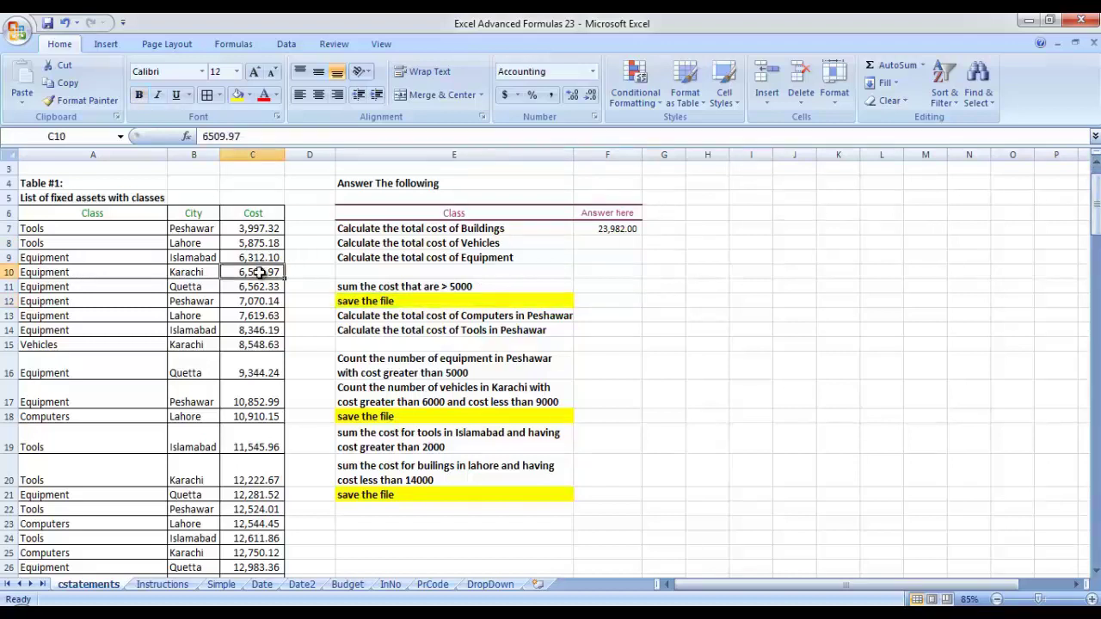
{"action": "key", "text": "Down"}
{"action": "key", "text": "Up"}
{"action": "key", "text": "Up"}
{"action": "key", "text": "Up"}
{"action": "key", "text": "Up"}
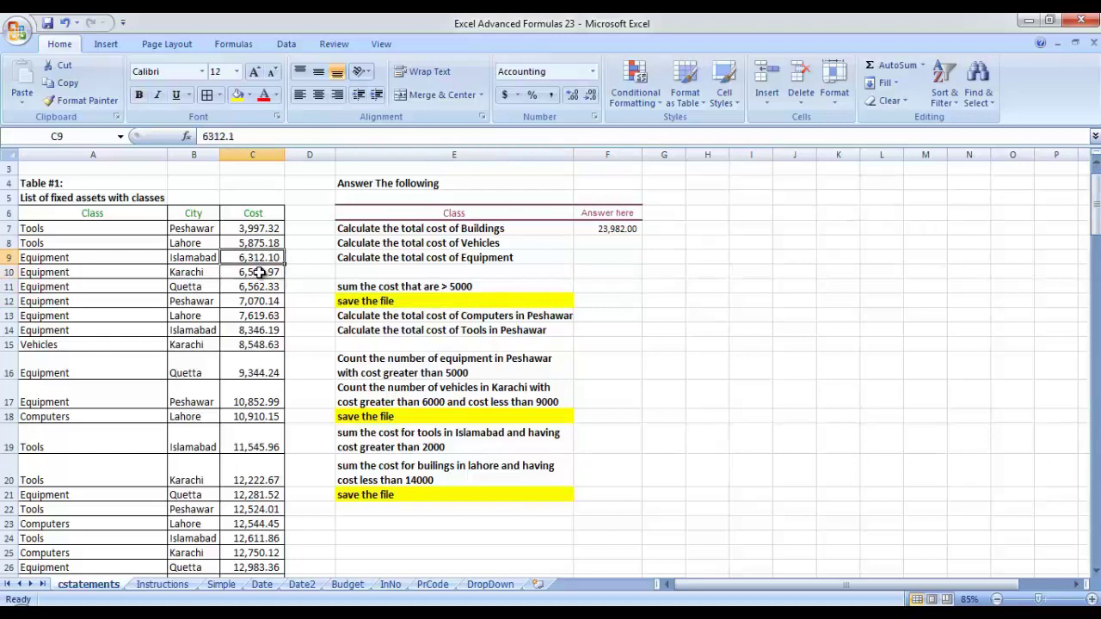
Start a SUMIF formula in F11 with the cost column C7:C99 as the range
{"action": "left_click", "coordinate": [595, 291]}
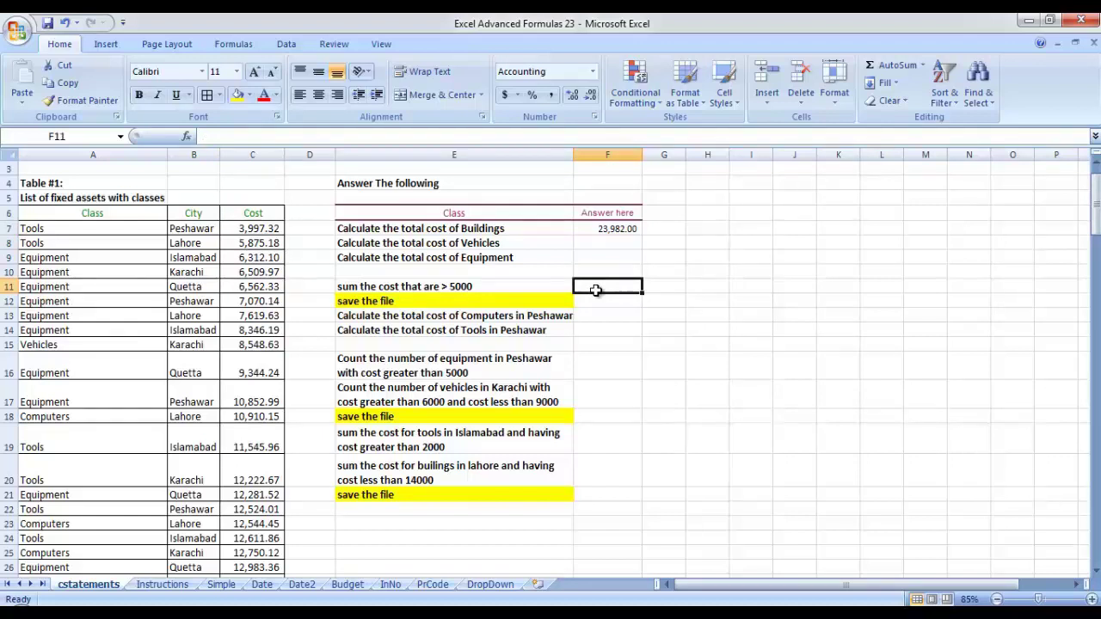
{"action": "type", "text": "=sum"}
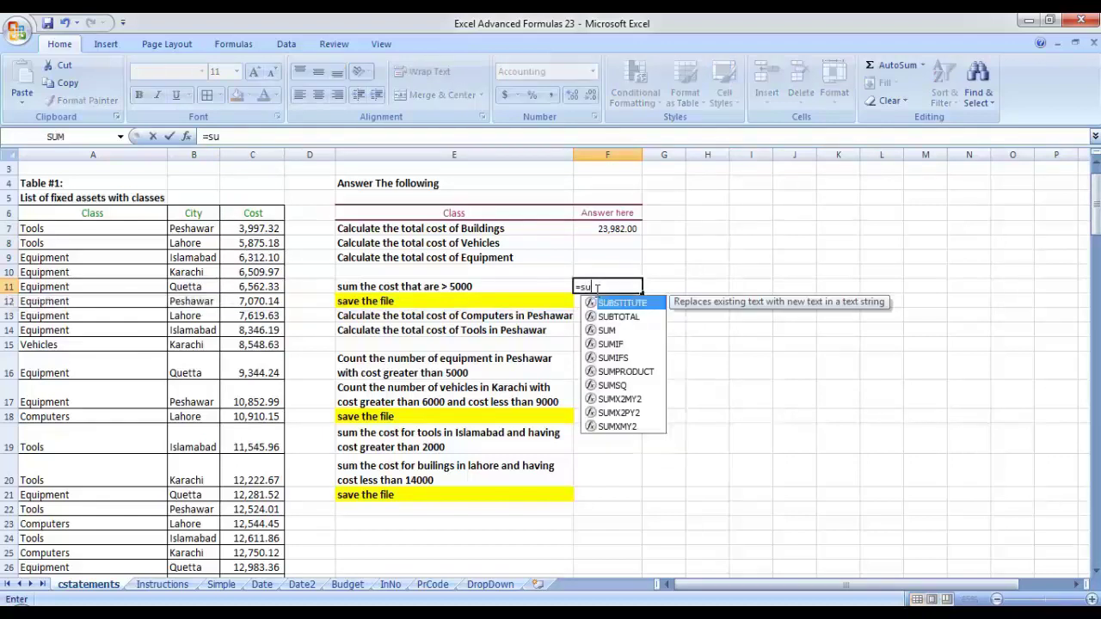
{"action": "double_click", "coordinate": [611, 317]}
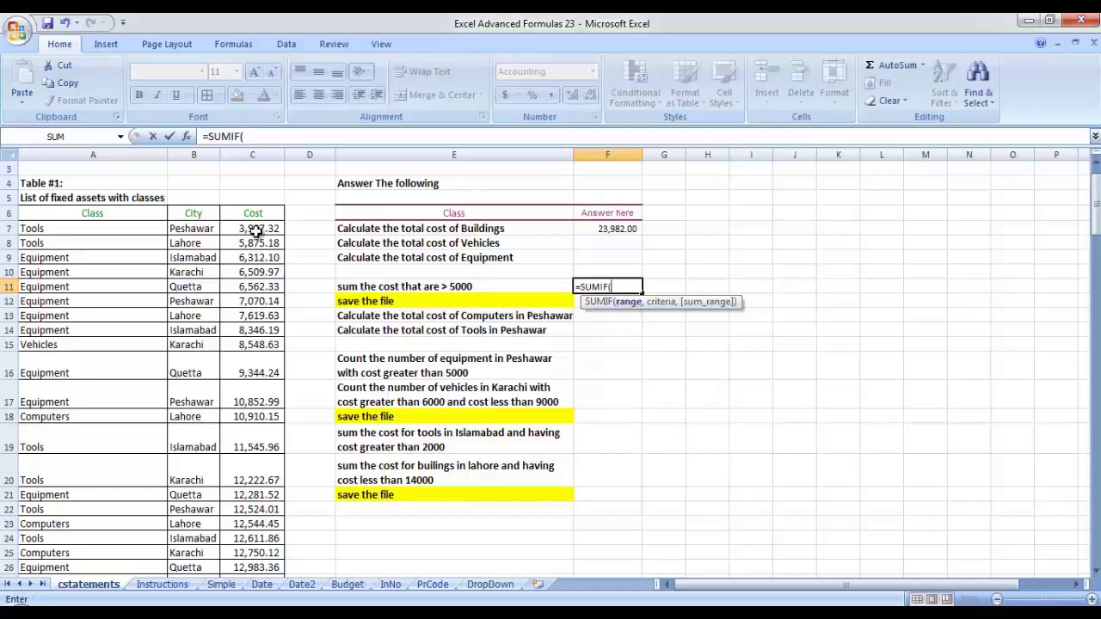
{"action": "left_click_drag", "start_coordinate": [256, 228], "coordinate": [279, 555]}
{"action": "left_click_drag", "start_coordinate": [262, 605], "coordinate": [263, 547]}
{"action": "type", "text": ","}
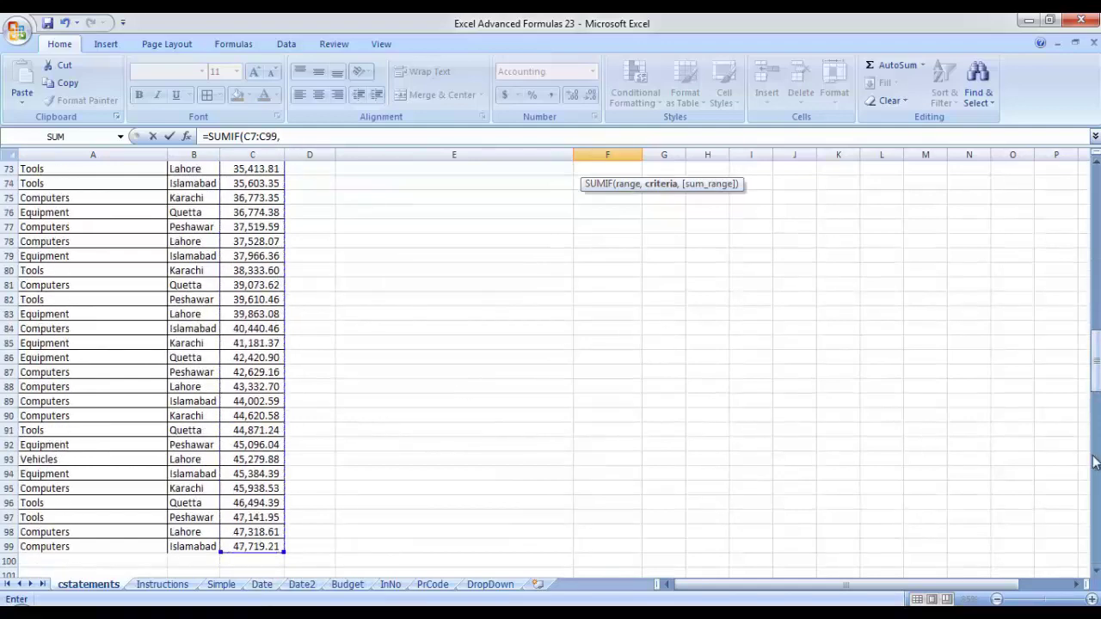
Complete the F11 SUMIF with the criterion ">5000"
{"action": "left_click_drag", "start_coordinate": [1095, 370], "coordinate": [1095, 385]}
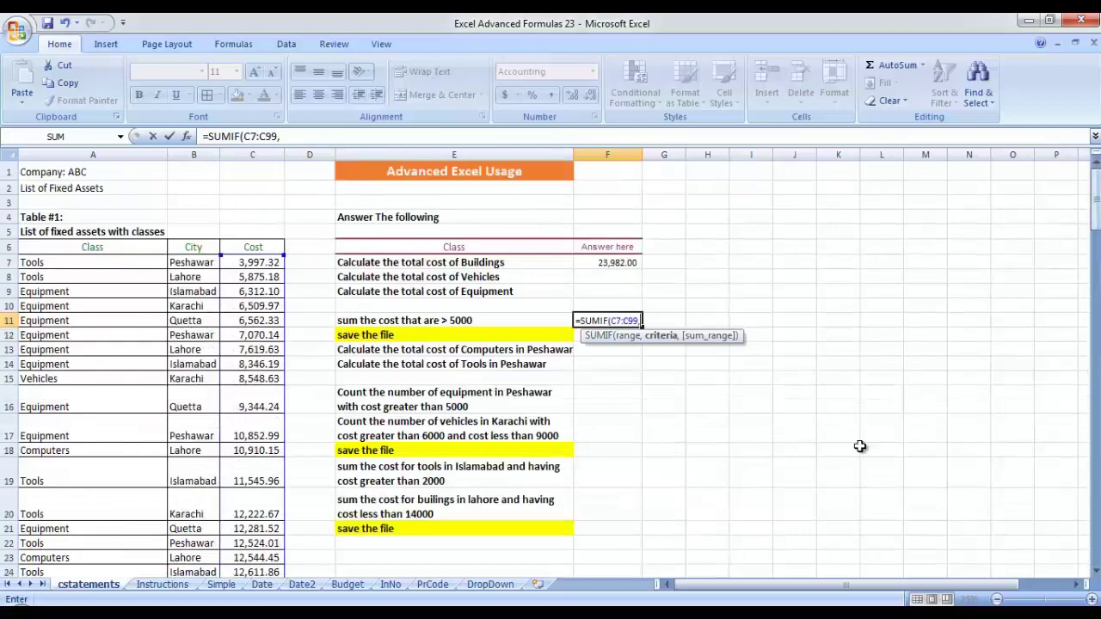
{"action": "type", "text": "\">5000:"}
{"action": "key", "text": "BackSpace"}
{"action": "type", "text": ":C99,"}
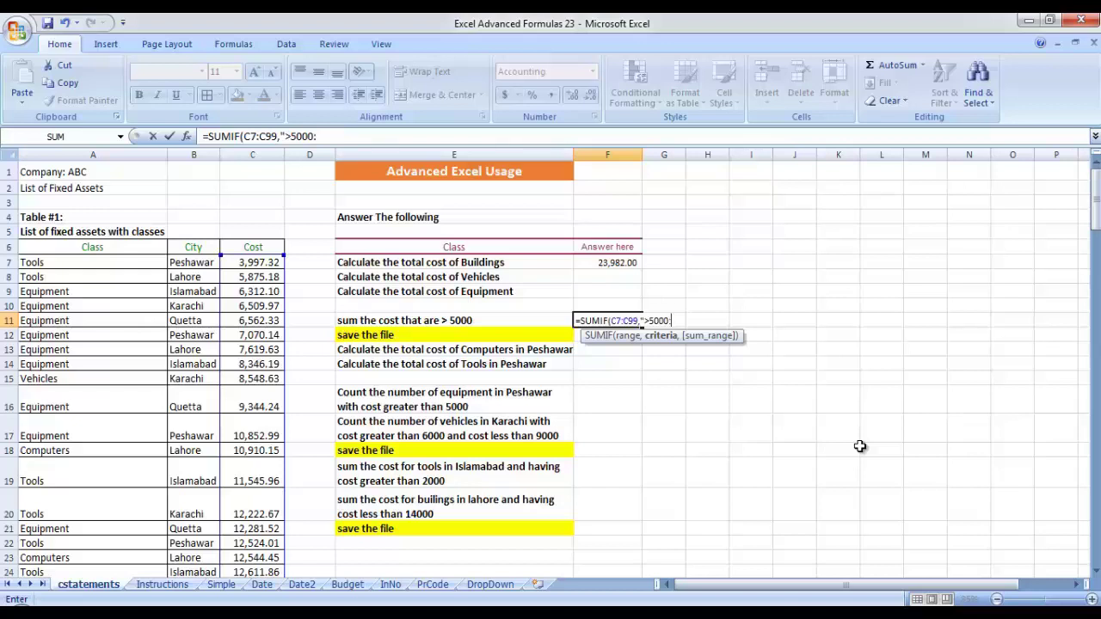
{"action": "type", "text": "\""}
{"action": "key", "text": "Return"}
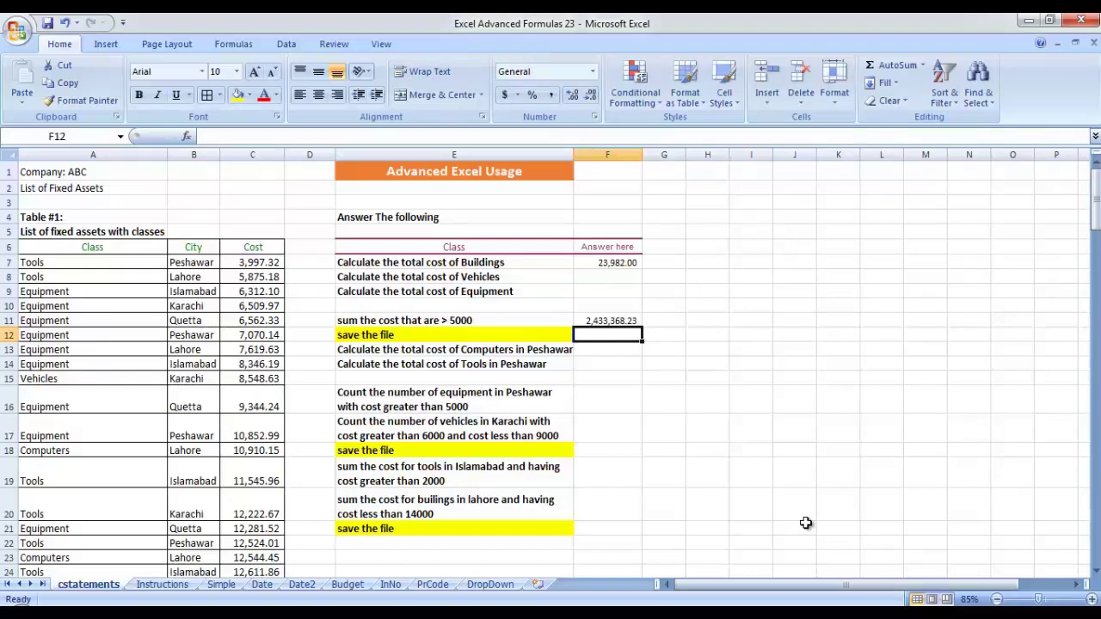
Start a SUMIFS formula in F13 for Computers in Peshawar, with C7:C99 as the sum range
{"action": "key", "text": "Down"}
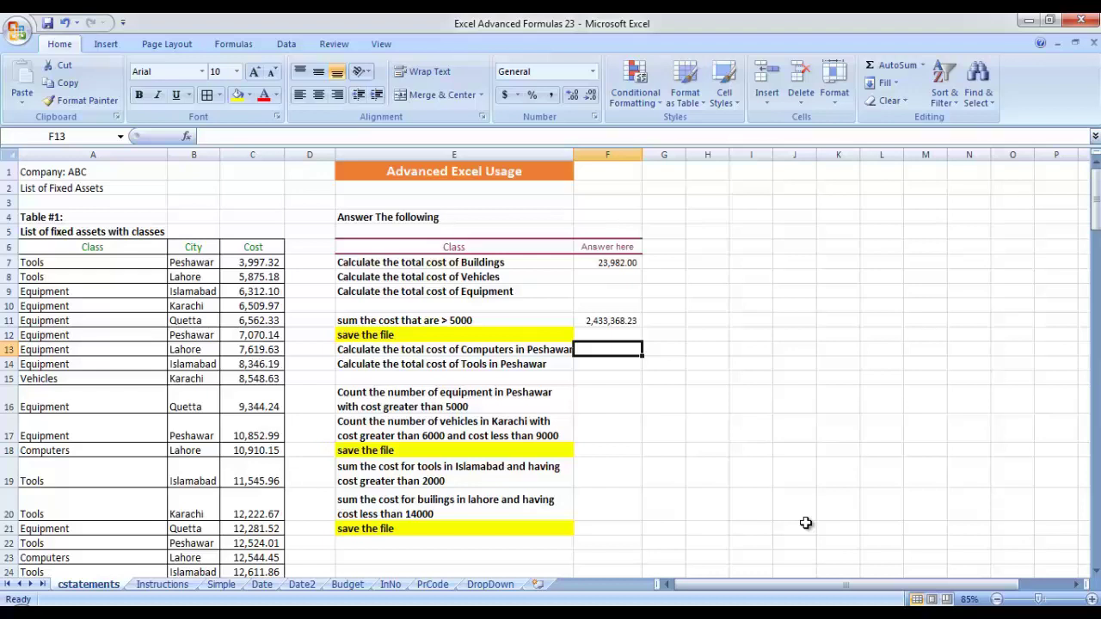
{"action": "type", "text": "=sumi"}
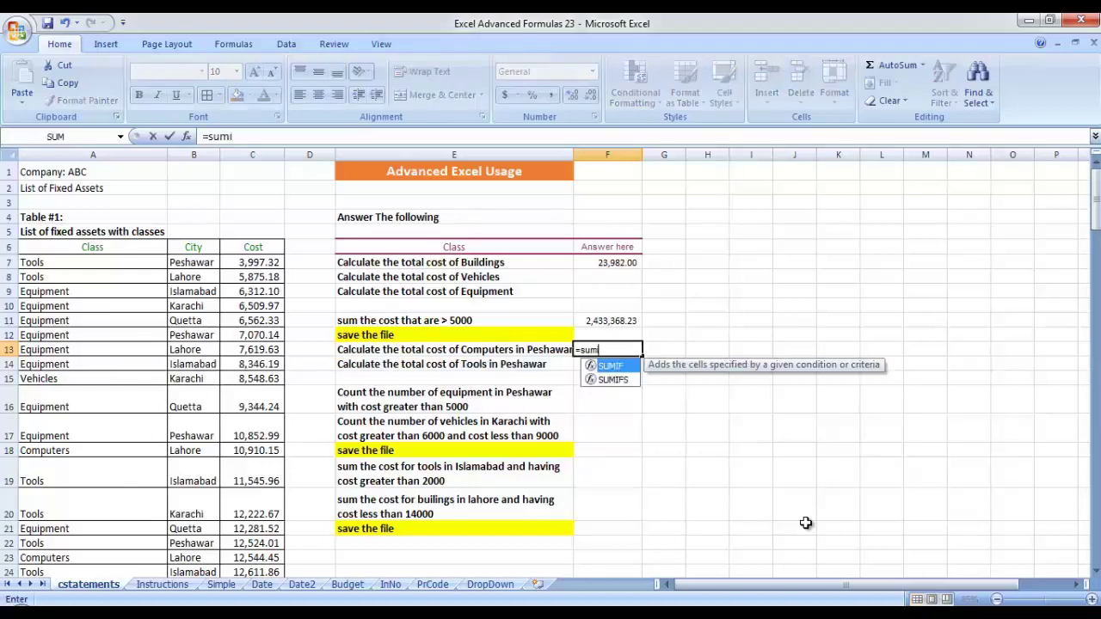
{"action": "double_click", "coordinate": [610, 380]}
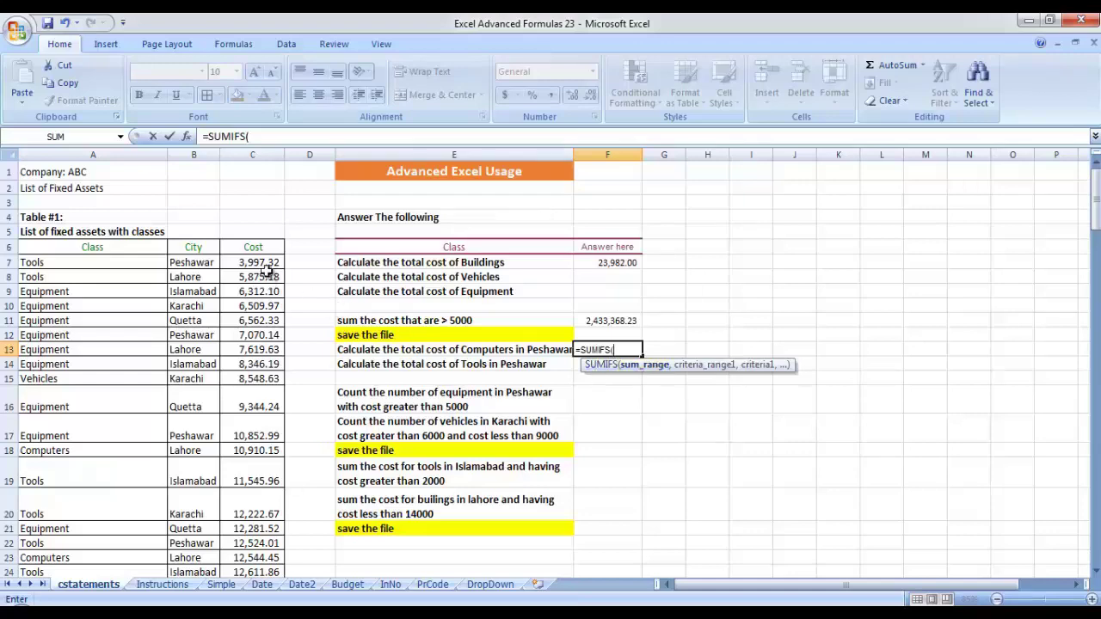
{"action": "left_click_drag", "start_coordinate": [261, 268], "coordinate": [294, 612]}
{"action": "left_click_drag", "start_coordinate": [275, 552], "coordinate": [274, 549]}
{"action": "type", "text": ","}
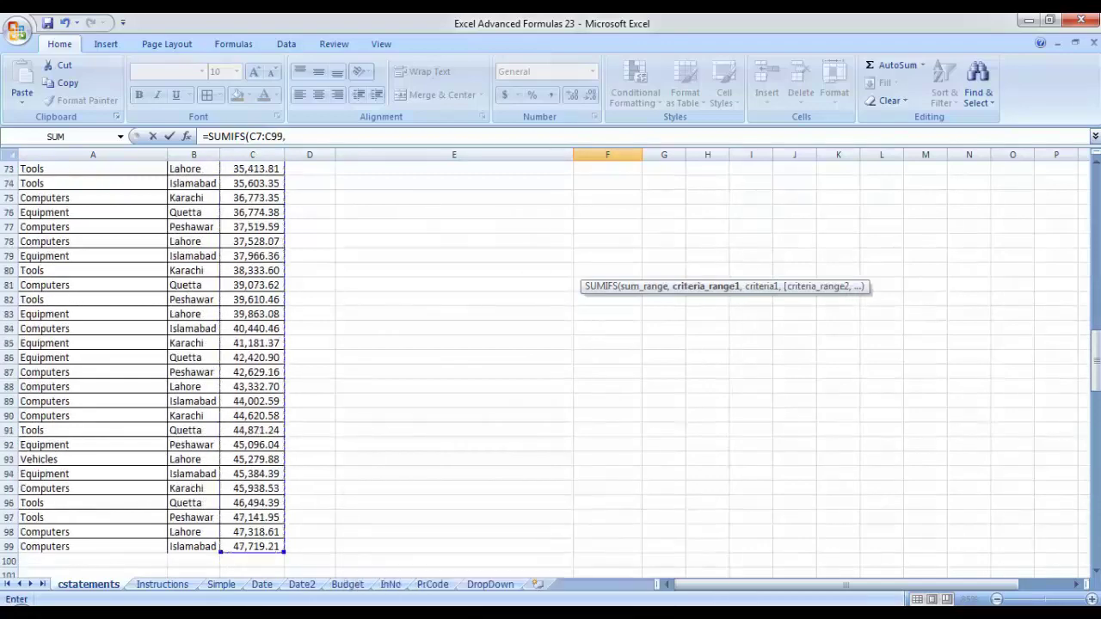
Add the class column A7:A99 as the first criteria range, with the Computers cell A23 as its criterion
{"action": "left_click_drag", "start_coordinate": [1095, 340], "coordinate": [1095, 185]}
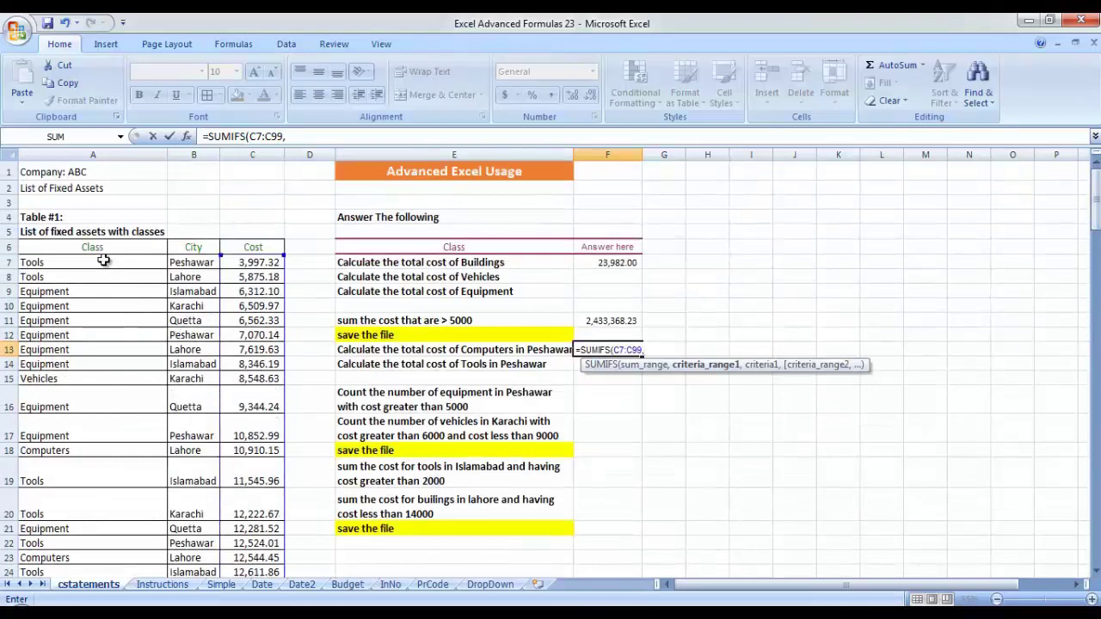
{"action": "left_click_drag", "start_coordinate": [90, 263], "coordinate": [98, 540]}
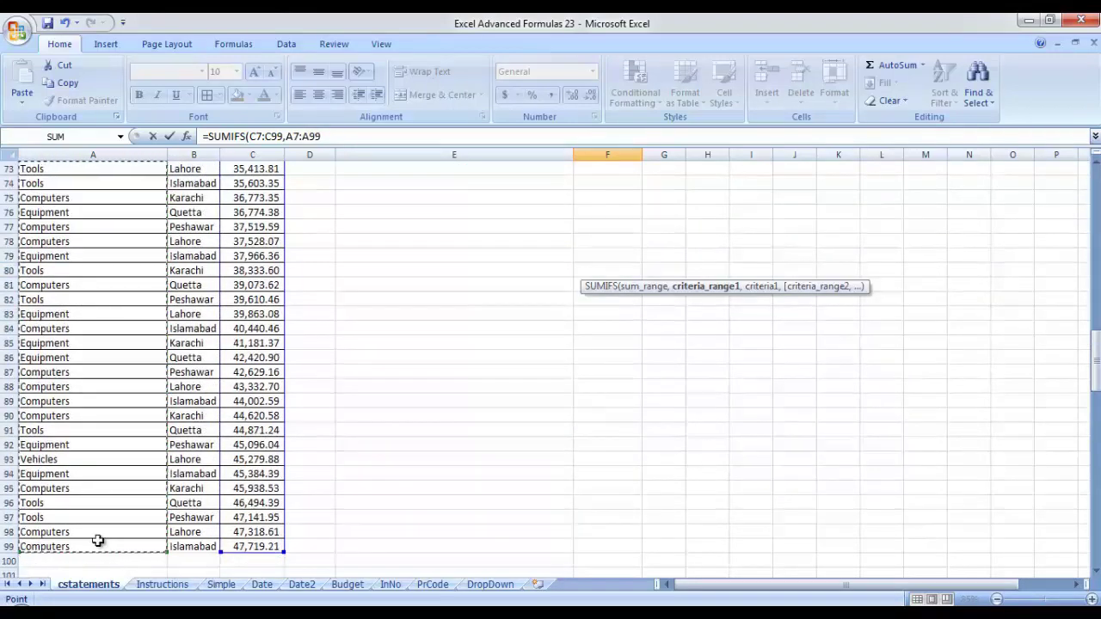
{"action": "type", "text": ","}
{"action": "left_click_drag", "start_coordinate": [1095, 362], "coordinate": [1095, 198]}
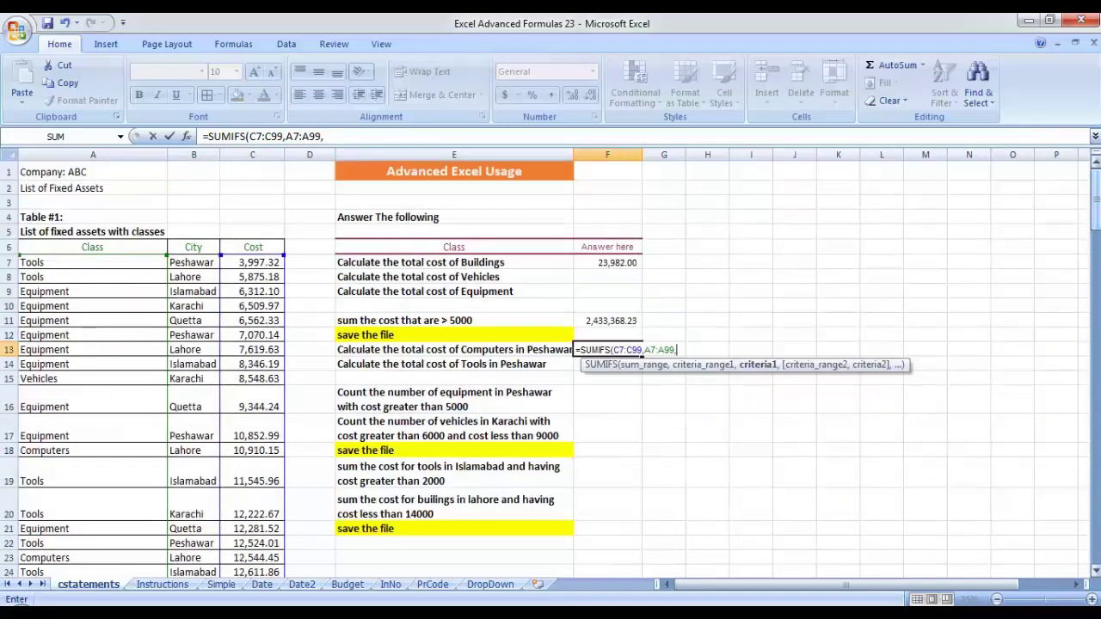
{"action": "left_click_drag", "start_coordinate": [1095, 215], "coordinate": [1095, 220]}
{"action": "left_click", "coordinate": [56, 511]}
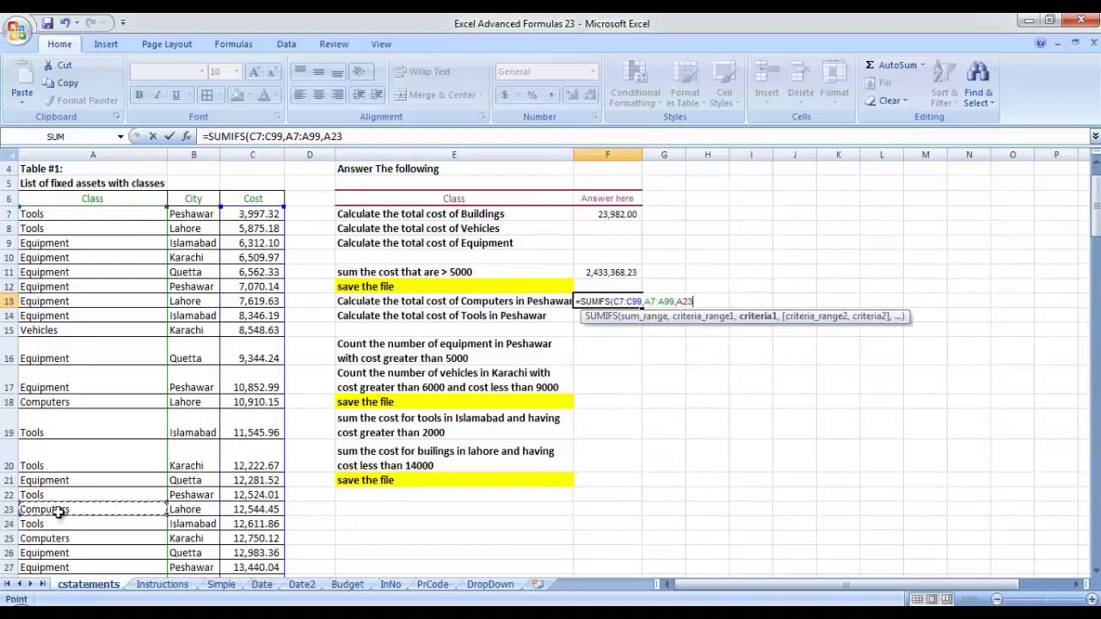
{"action": "type", "text": ","}
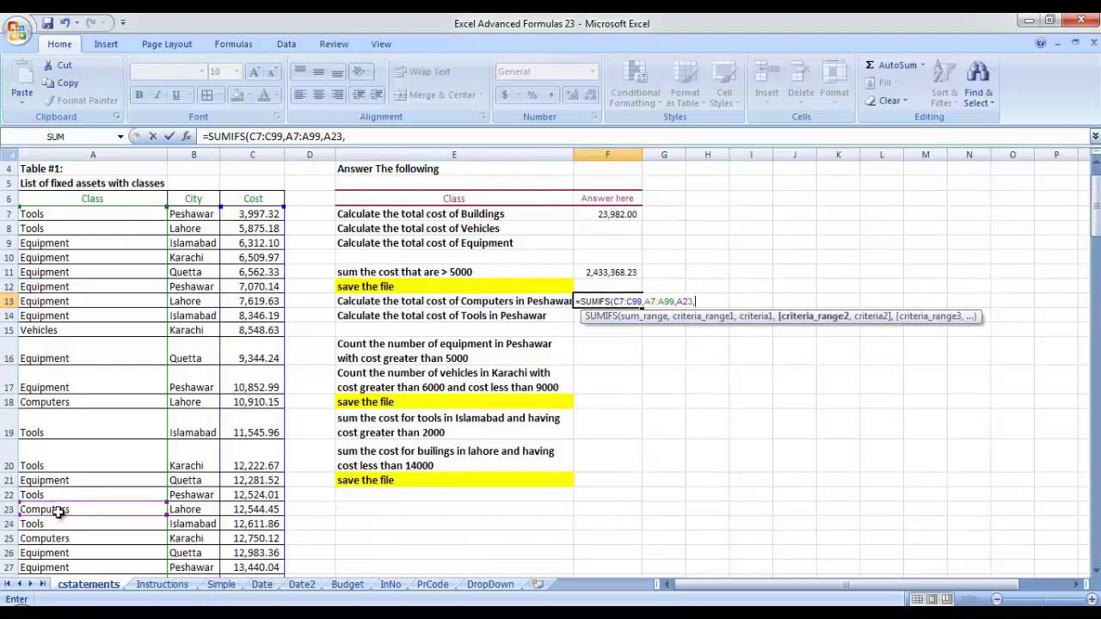
Add the city column B7:B99 as the second criteria range, with the Peshawar cell B87 as its criterion
{"action": "left_click_drag", "start_coordinate": [207, 211], "coordinate": [211, 553]}
{"action": "type", "text": ","}
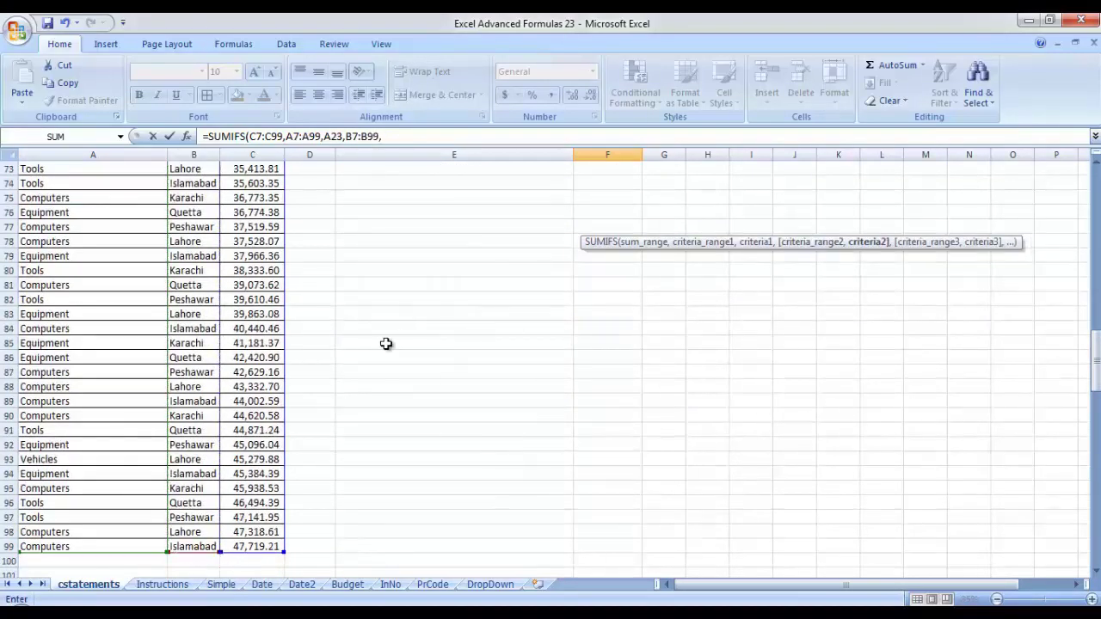
{"action": "left_click", "coordinate": [200, 371]}
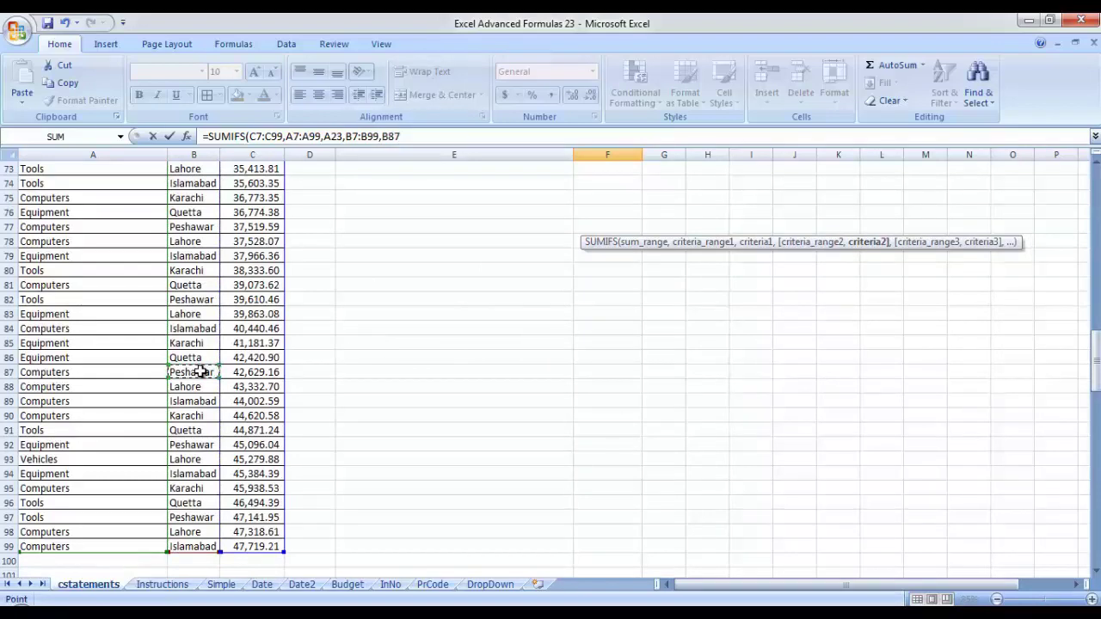
{"action": "left_click_drag", "start_coordinate": [1096, 368], "coordinate": [1096, 211]}
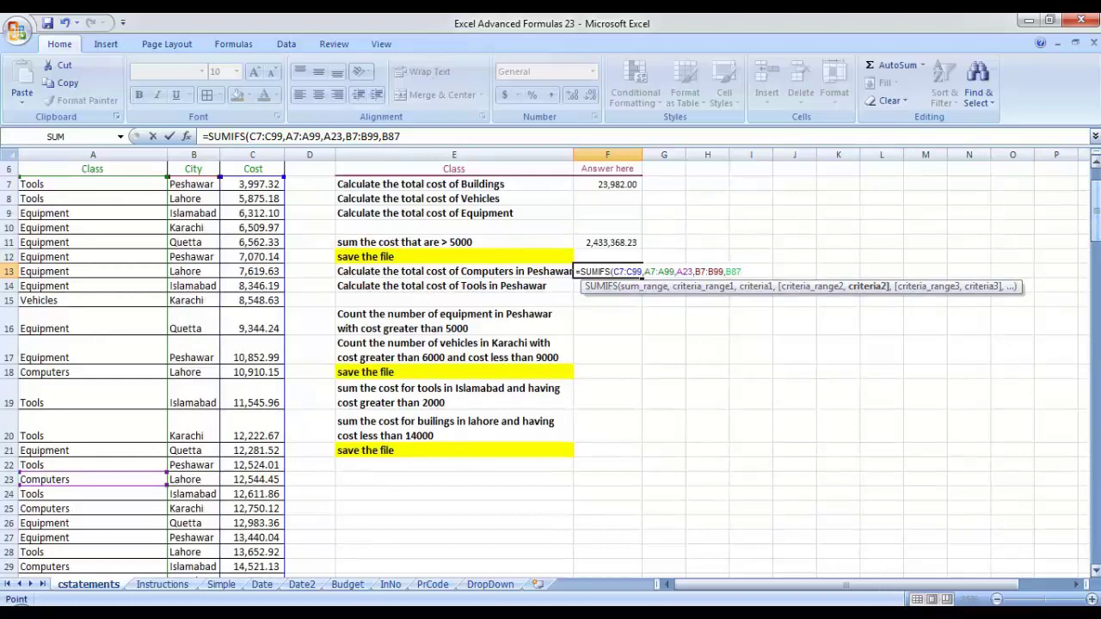
Commit the Computers in Peshawar SUMIFS formula in F13 and start a COUNTIFS formula in F16 for the equipment count
{"action": "key", "text": "Return"}
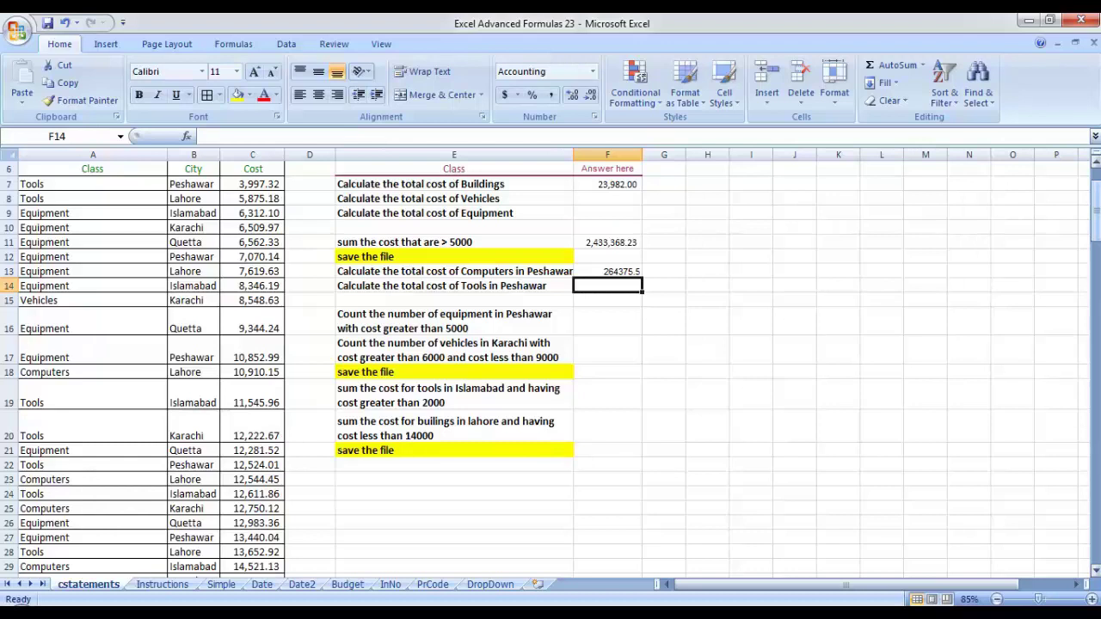
{"action": "left_click", "coordinate": [608, 301]}
{"action": "left_click", "coordinate": [608, 320]}
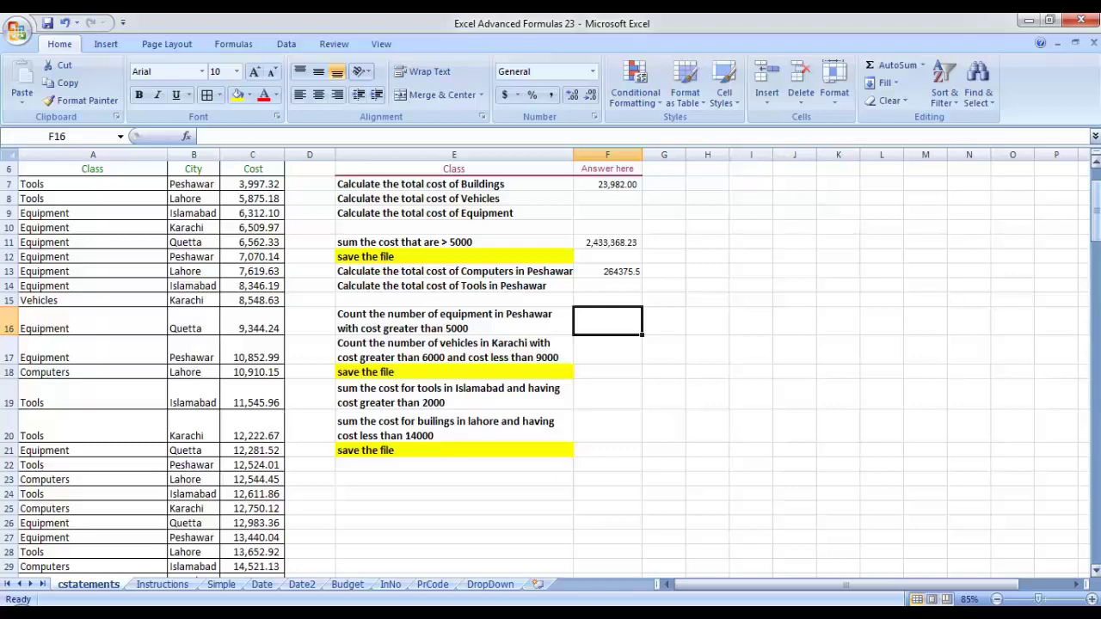
{"action": "type", "text": "=count"}
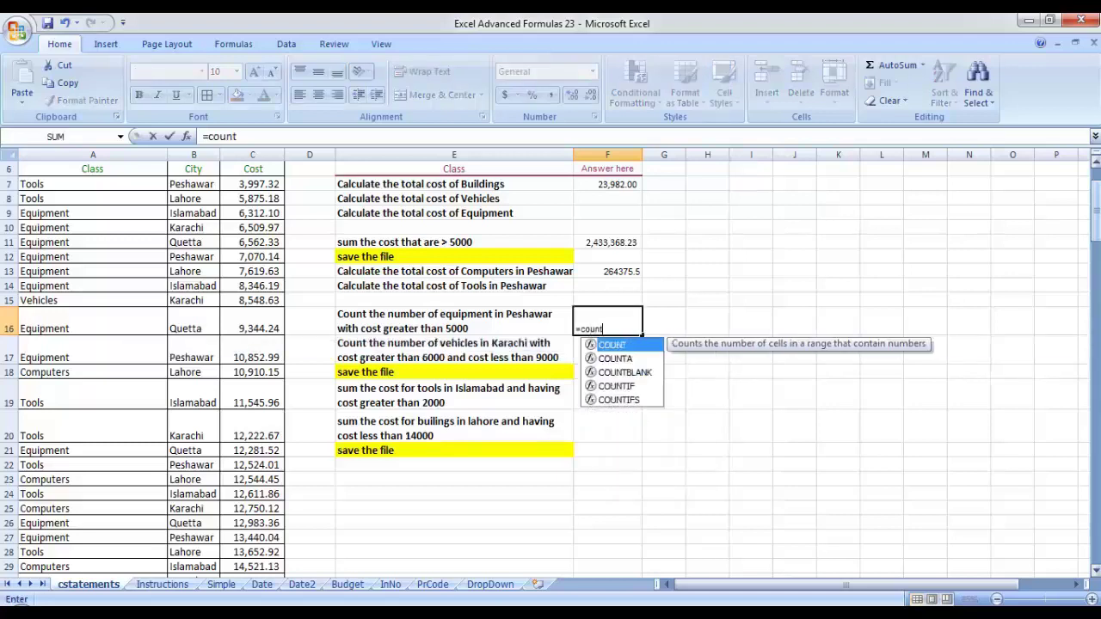
{"action": "type", "text": "if"}
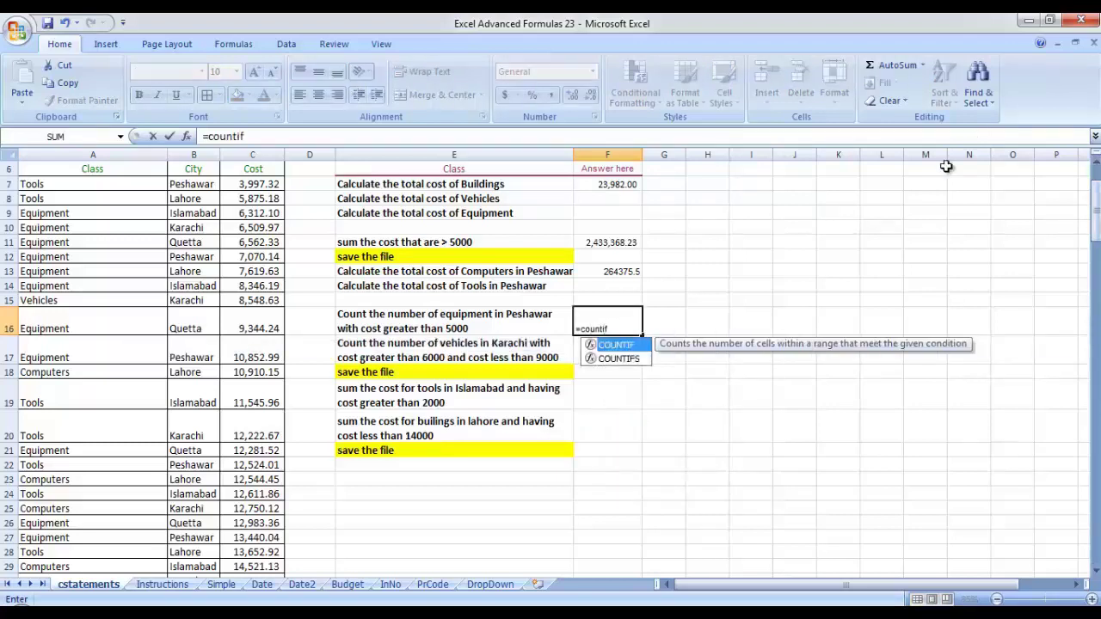
{"action": "double_click", "coordinate": [635, 360]}
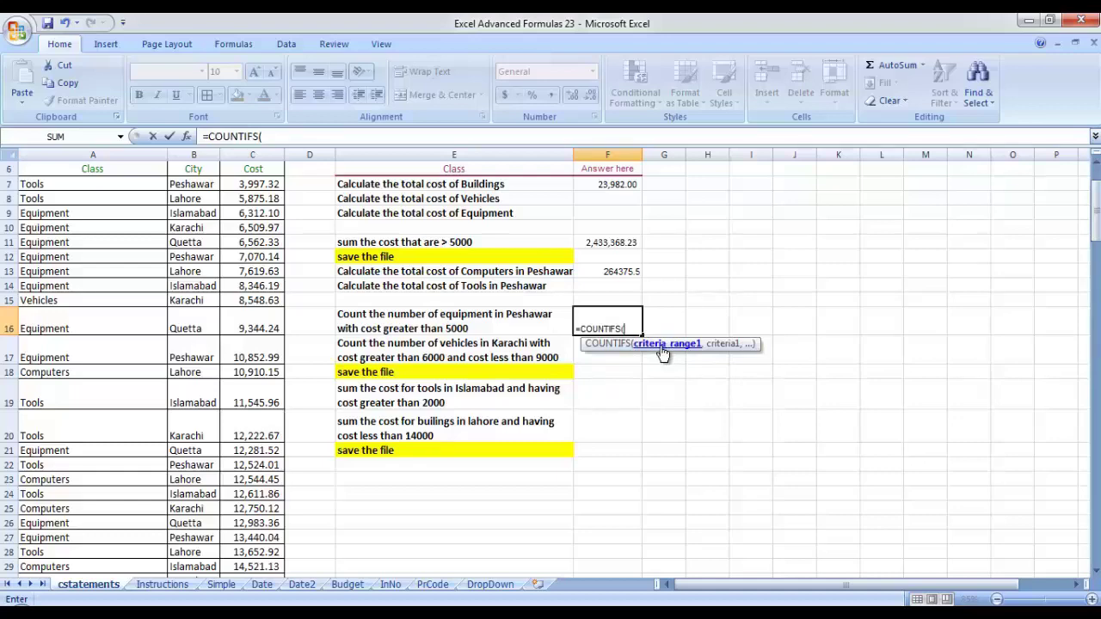
Add the class column A7:A99 to the F16 COUNTIFS as the first criteria range, with the Equipment cell A11 as its criterion
{"action": "left_click_drag", "start_coordinate": [108, 186], "coordinate": [109, 561]}
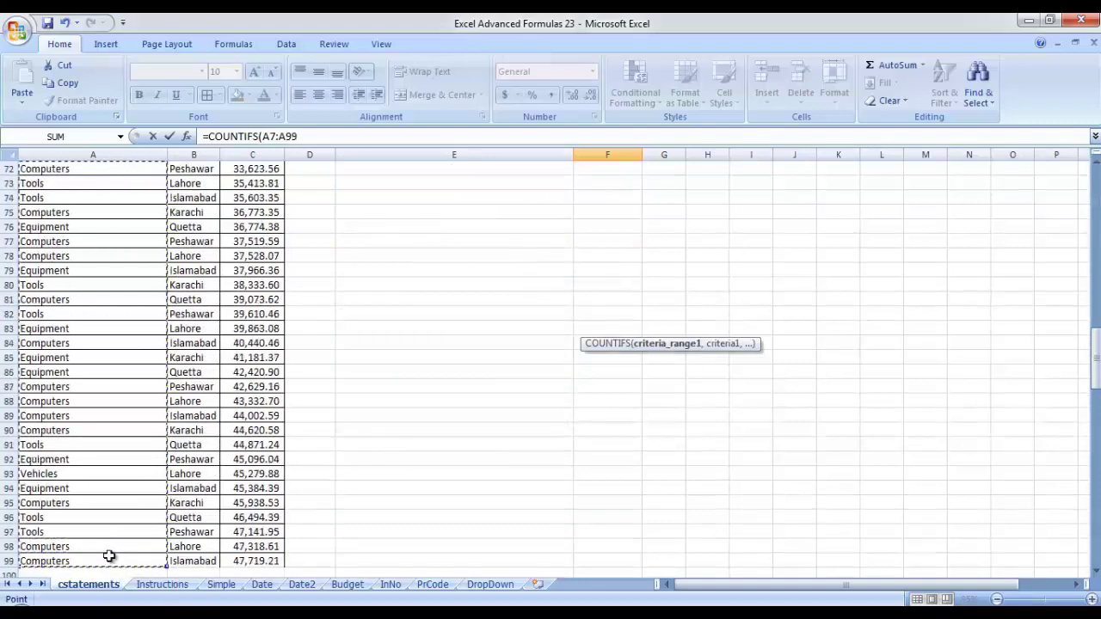
{"action": "type", "text": ","}
{"action": "left_click_drag", "start_coordinate": [1096, 361], "coordinate": [1096, 211]}
{"action": "type", "text": ","}
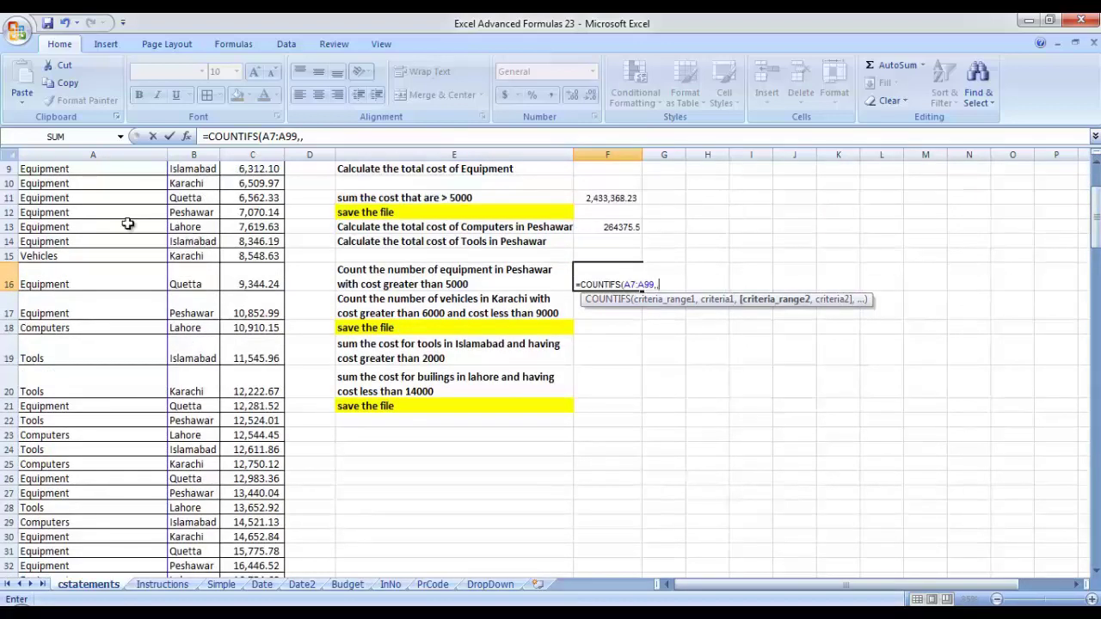
{"action": "left_click", "coordinate": [89, 198]}
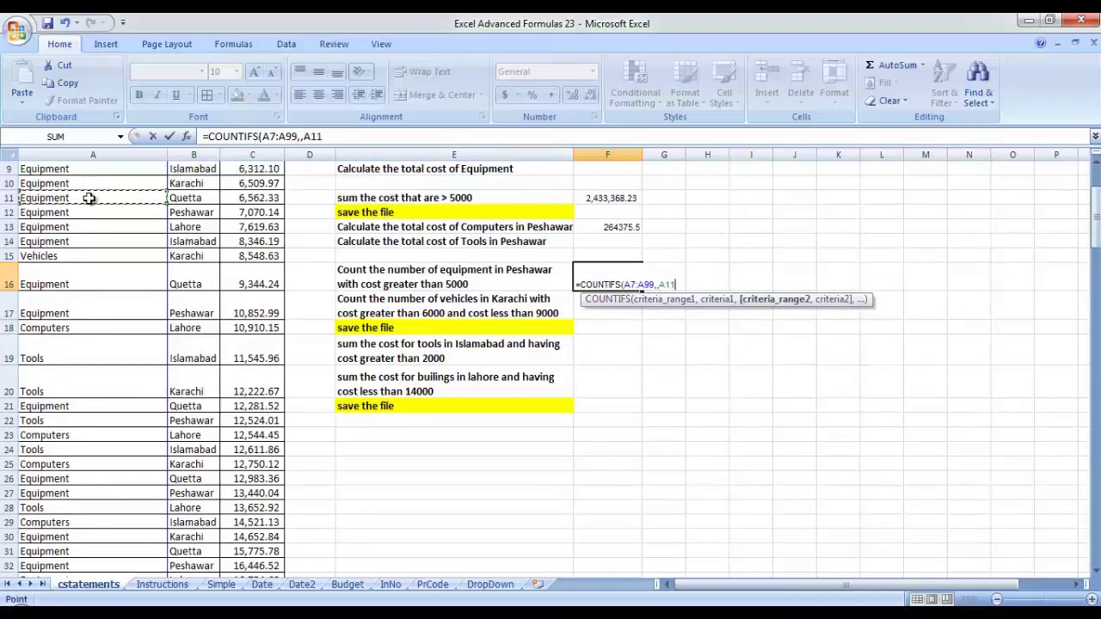
{"action": "type", "text": ","}
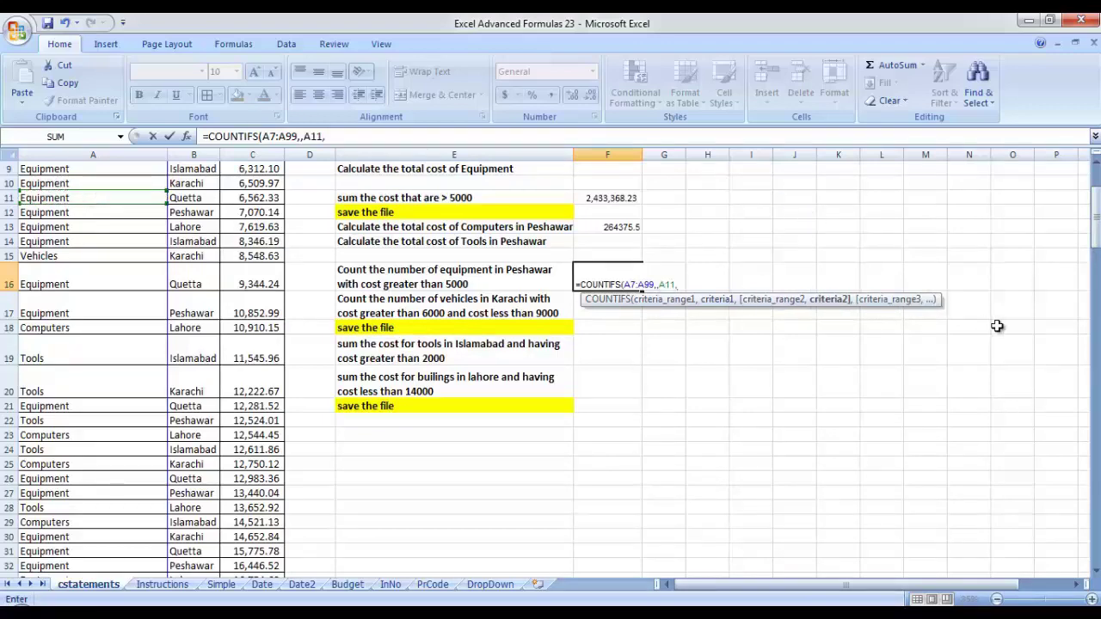
Add the city column B7:B99 to the F16 COUNTIFS, with the Peshawar cell B7 as its criterion
{"action": "left_click_drag", "start_coordinate": [1096, 238], "coordinate": [1097, 221]}
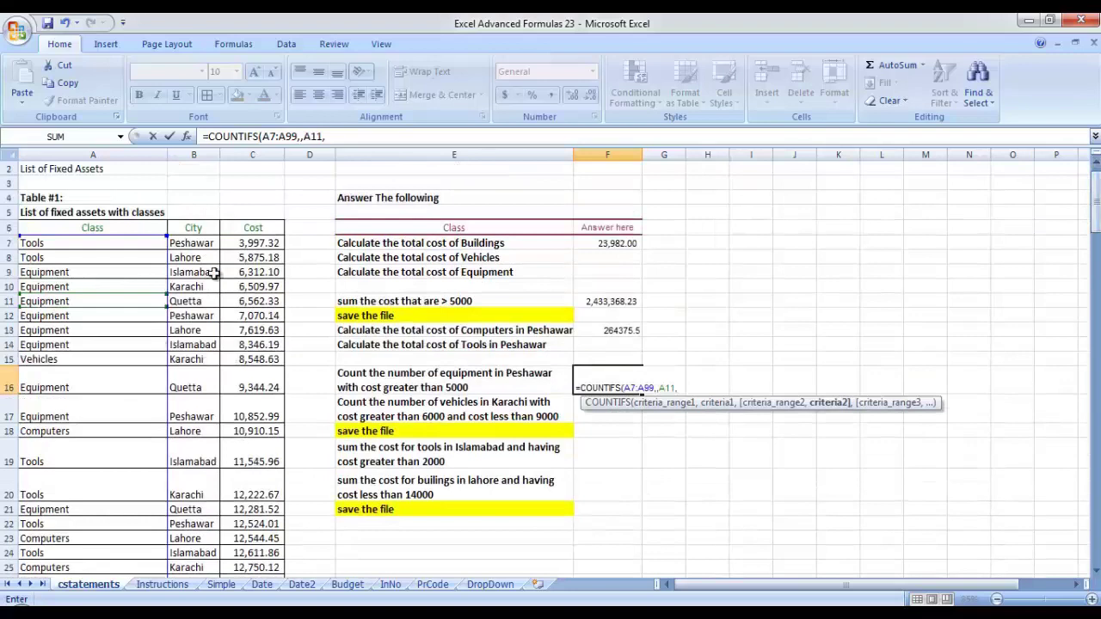
{"action": "left_click_drag", "start_coordinate": [198, 243], "coordinate": [216, 548]}
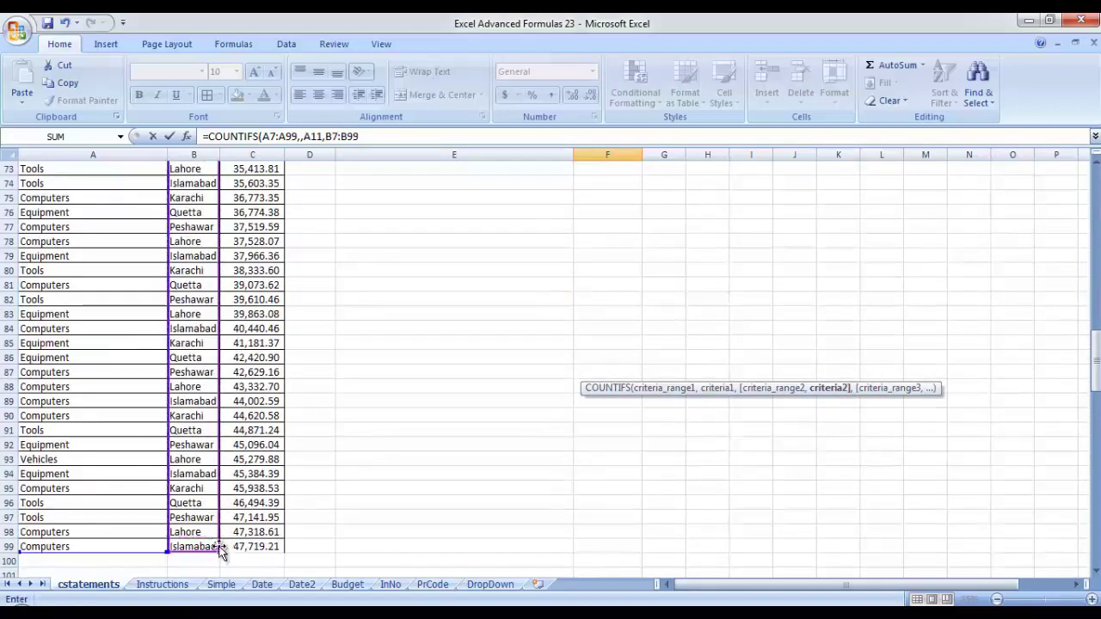
{"action": "type", "text": ","}
{"action": "left_click_drag", "start_coordinate": [1093, 372], "coordinate": [1096, 200]}
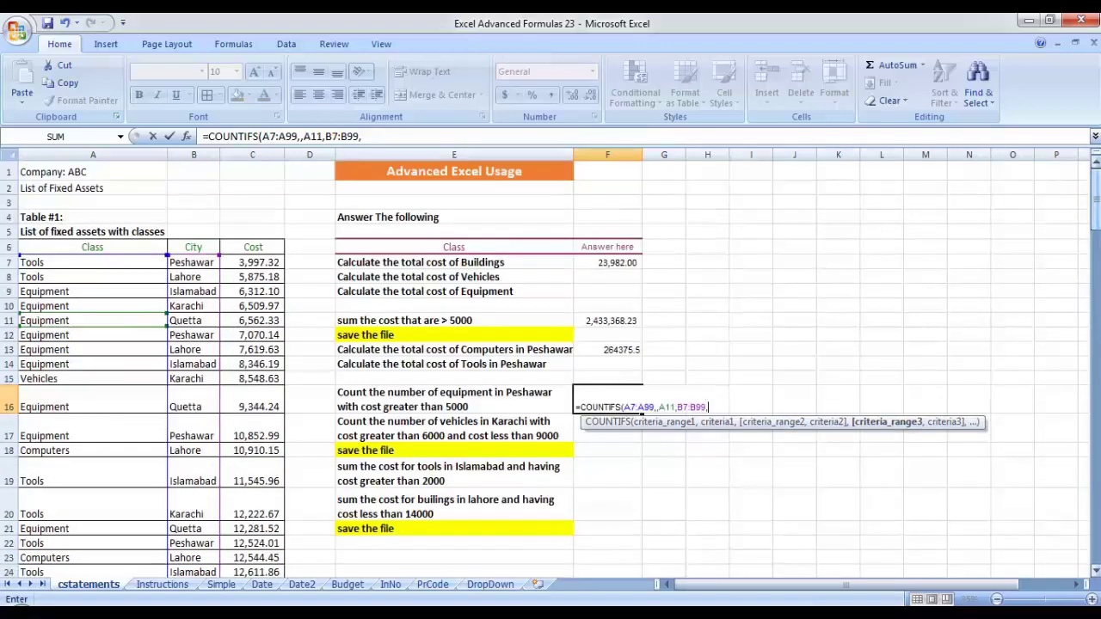
{"action": "left_click", "coordinate": [191, 262]}
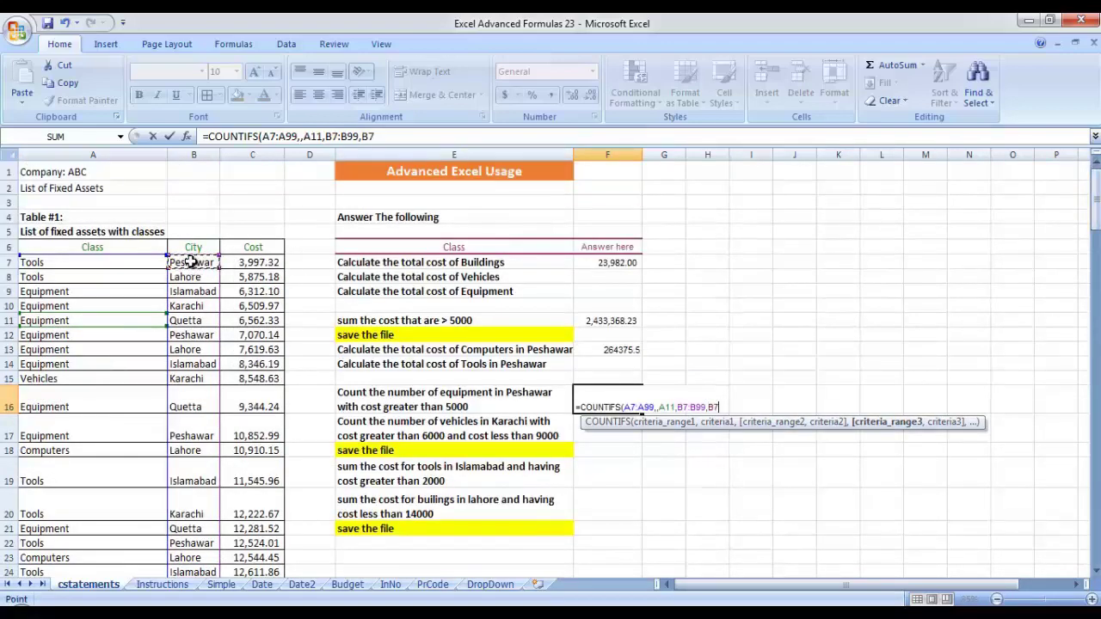
{"action": "type", "text": ","}
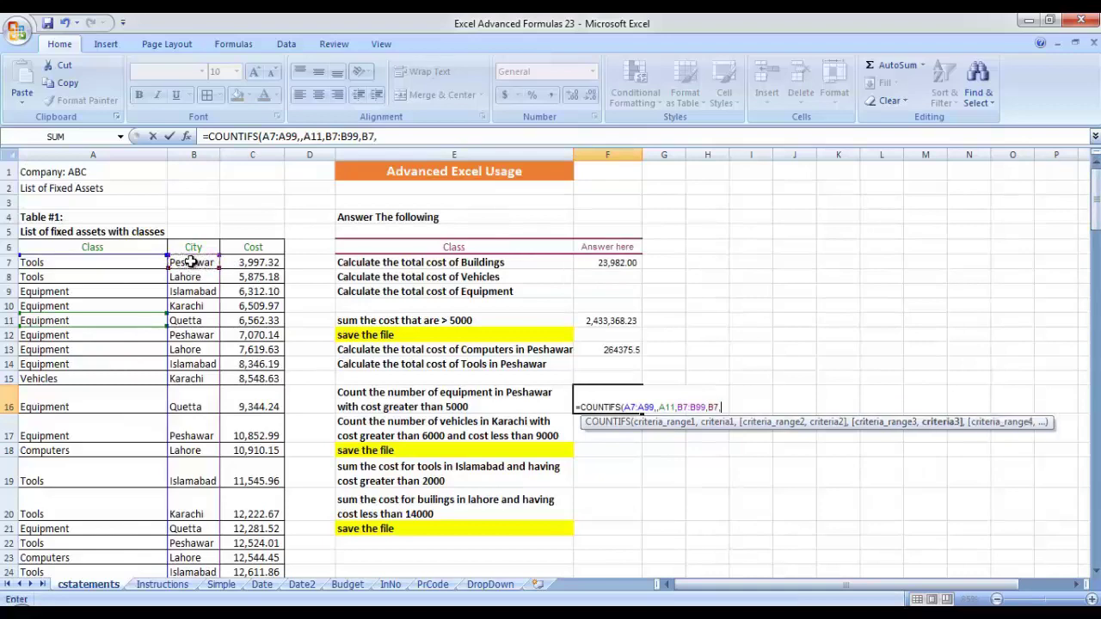
Complete the F16 COUNTIFS with the cost range C7:C99 and criterion ">5000", removing the extra comma after A7:A99
{"action": "left_click_drag", "start_coordinate": [256, 263], "coordinate": [264, 540]}
{"action": "type", "text": ","}
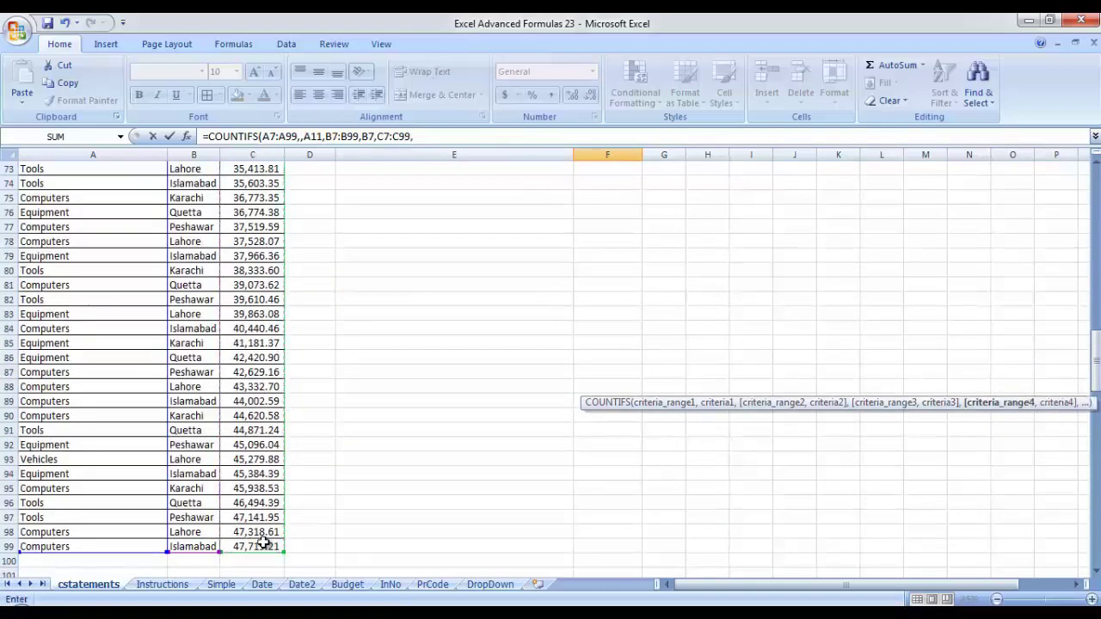
{"action": "left_click_drag", "start_coordinate": [1098, 419], "coordinate": [1096, 189]}
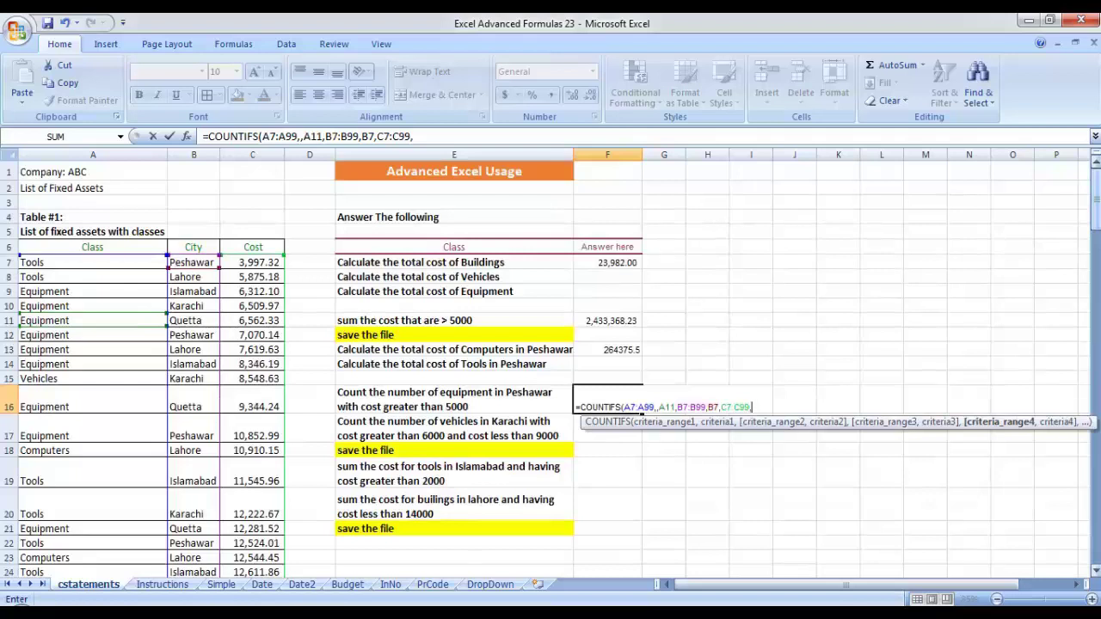
{"action": "type", "text": "\">5000\""}
{"action": "left_click", "coordinate": [791, 406]}
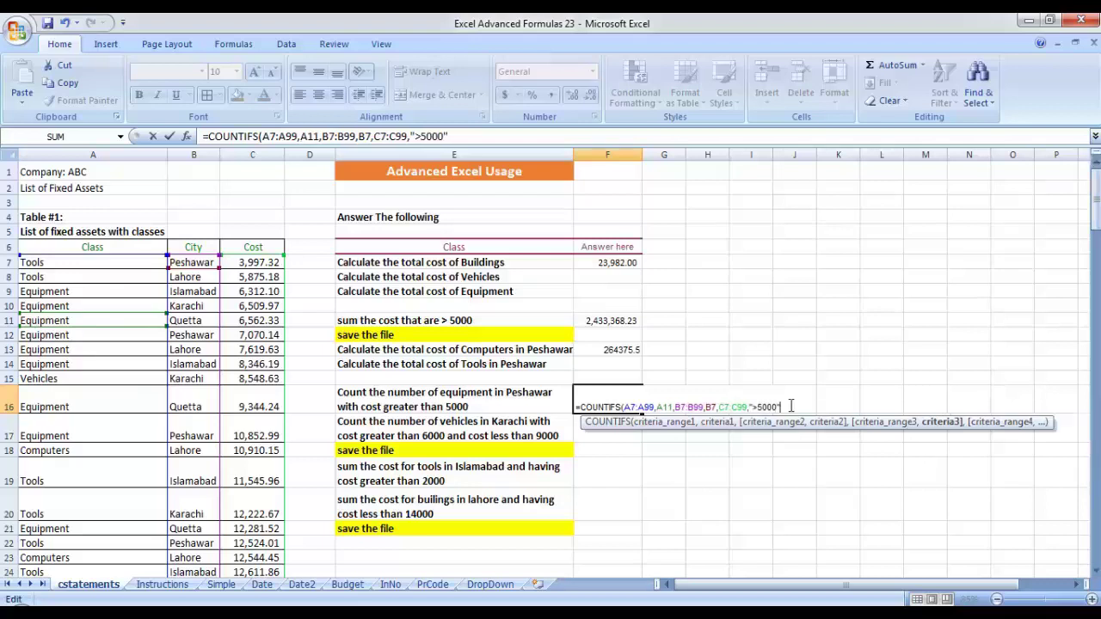
{"action": "key", "text": "Return"}
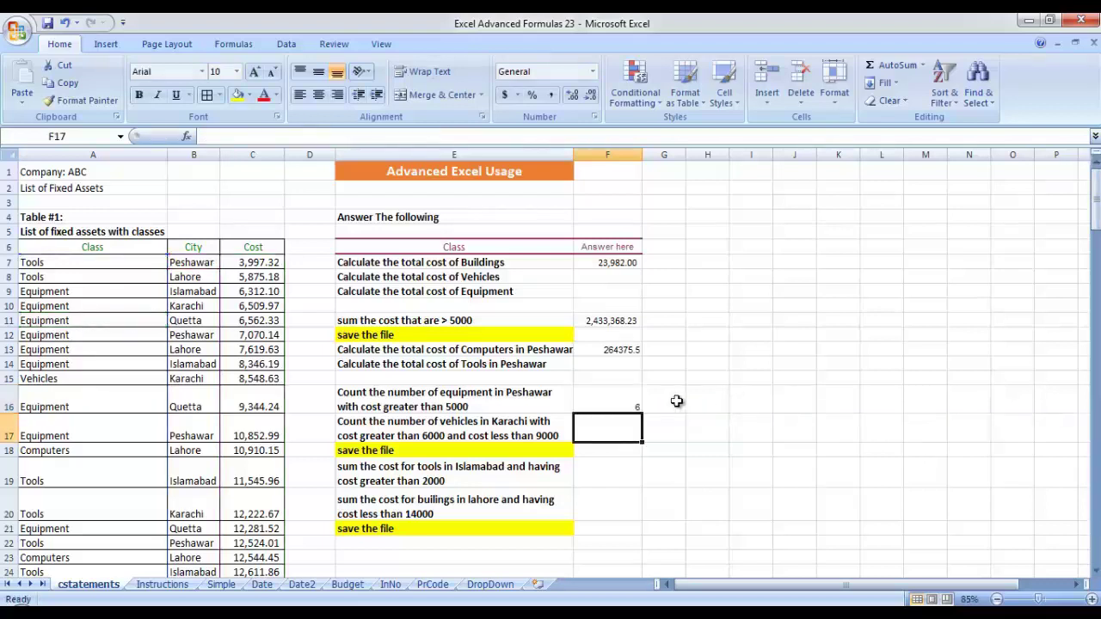
Start a COUNTIFS formula in F17 for the number of vehicles in Karachi within the cost limits
{"action": "left_click", "coordinate": [633, 398]}
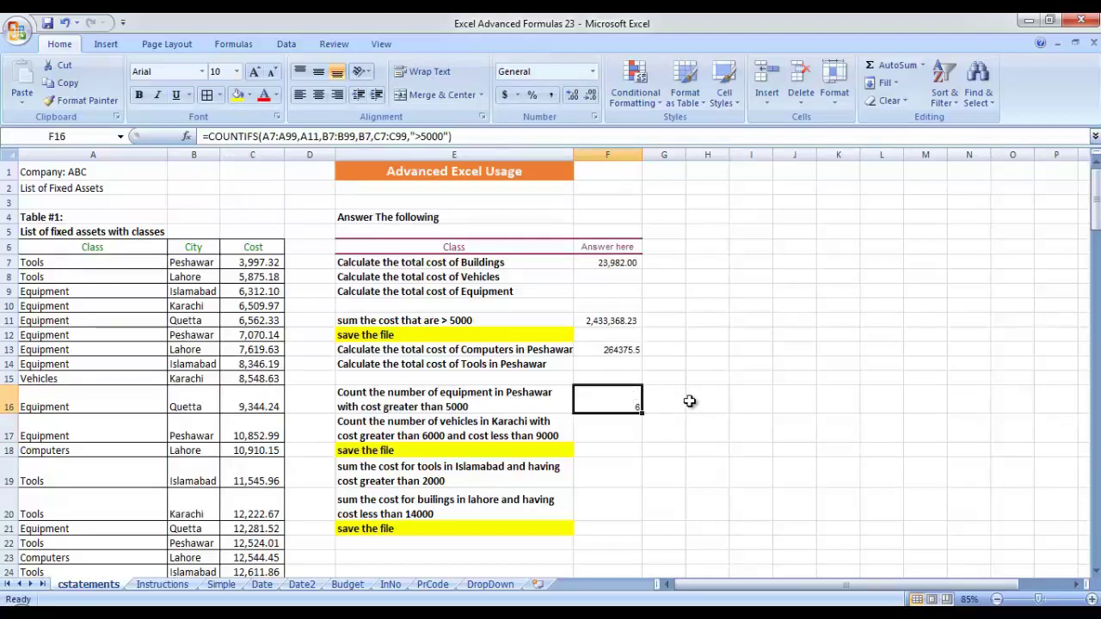
{"action": "key", "text": "Down"}
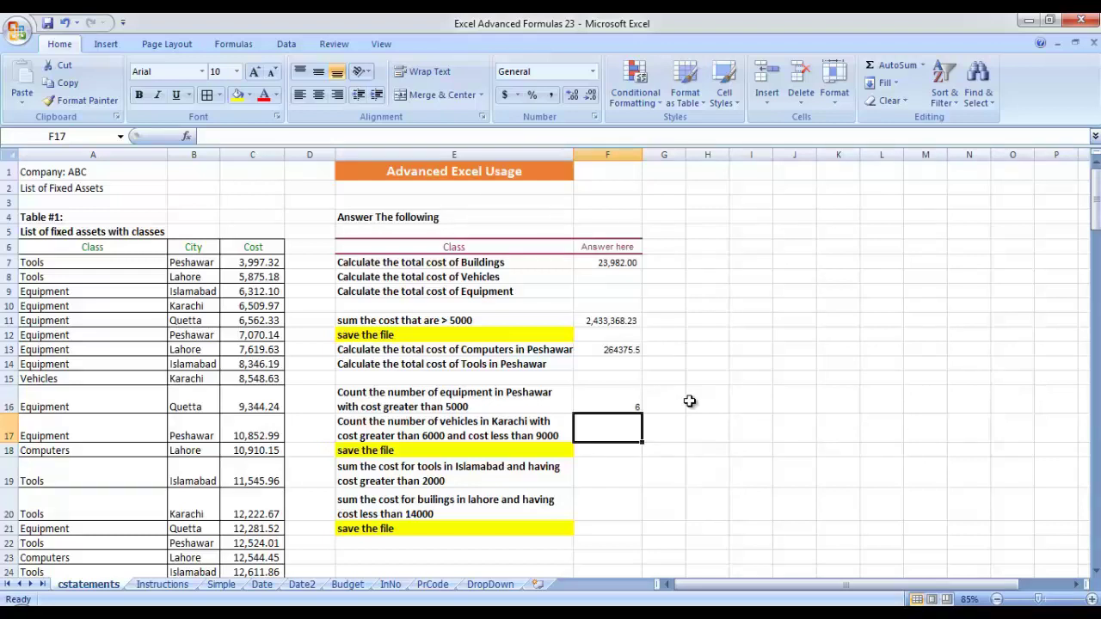
{"action": "type", "text": "="}
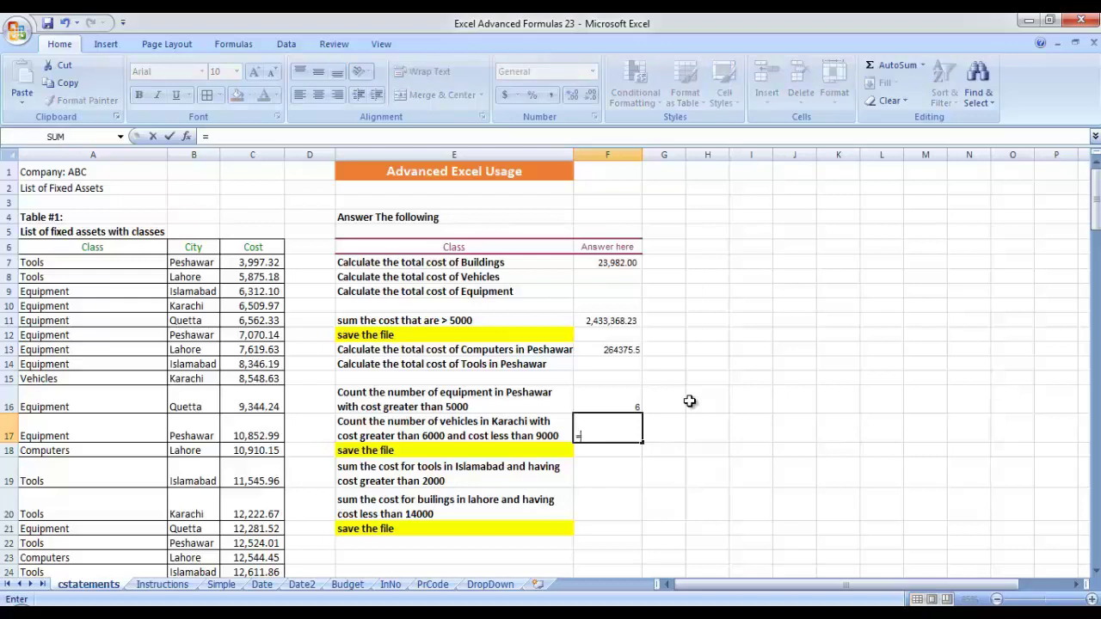
{"action": "type", "text": "countif"}
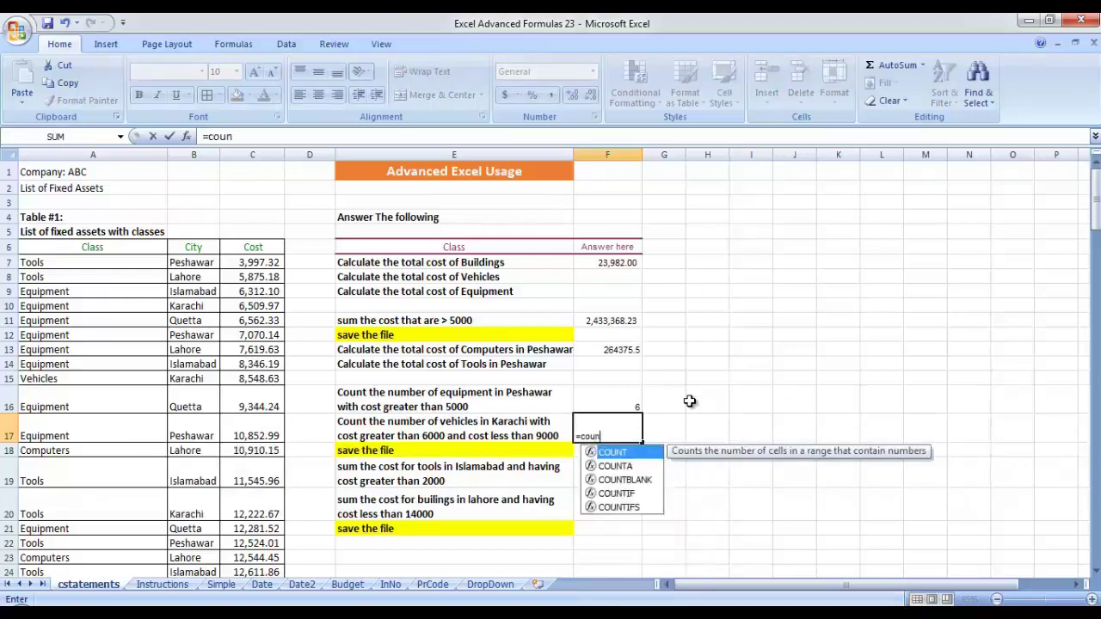
{"action": "double_click", "coordinate": [621, 466]}
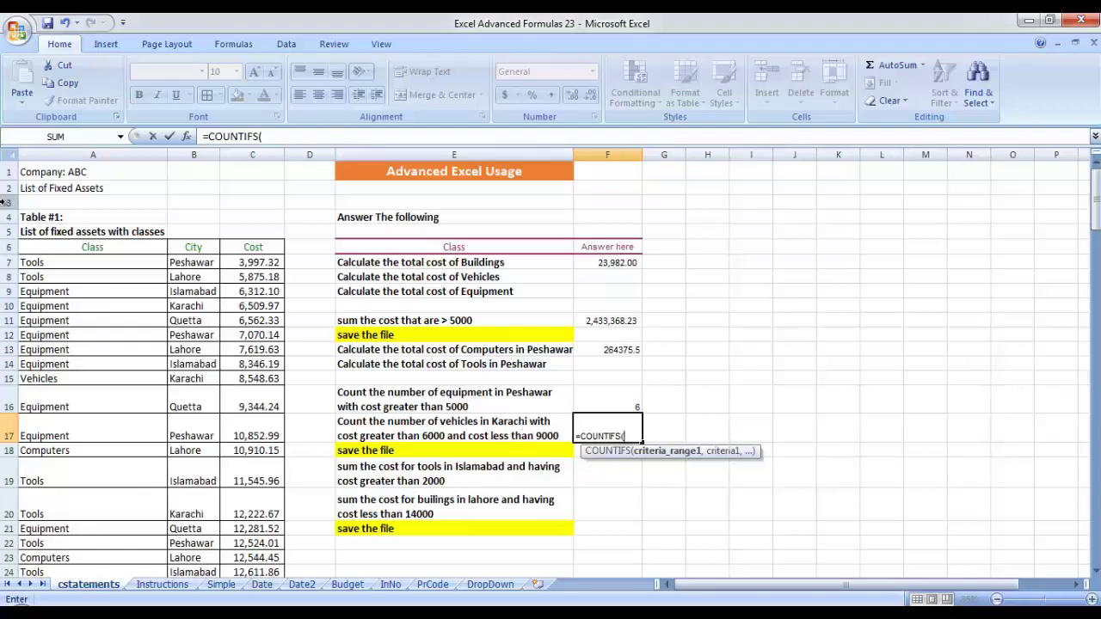
Add the class column A7:A99 to the F17 COUNTIFS as the first criteria range, with the Vehicles cell A93 as its criterion
{"action": "left_click_drag", "start_coordinate": [73, 261], "coordinate": [101, 544]}
{"action": "type", "text": ","}
{"action": "left_click_drag", "start_coordinate": [1097, 369], "coordinate": [1097, 214]}
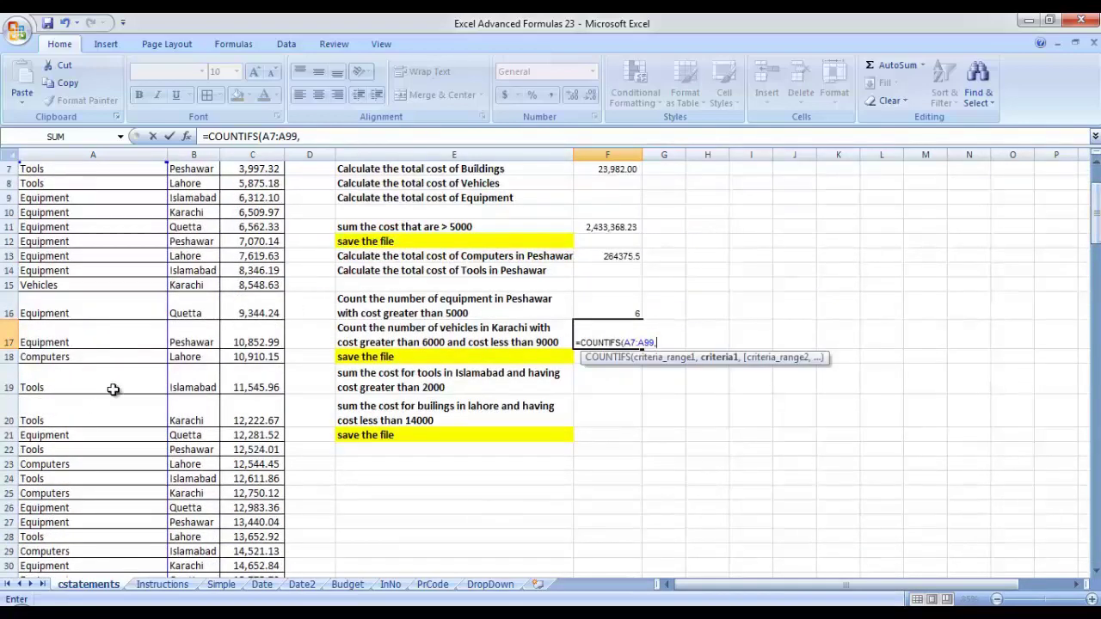
{"action": "left_click", "coordinate": [1093, 353]}
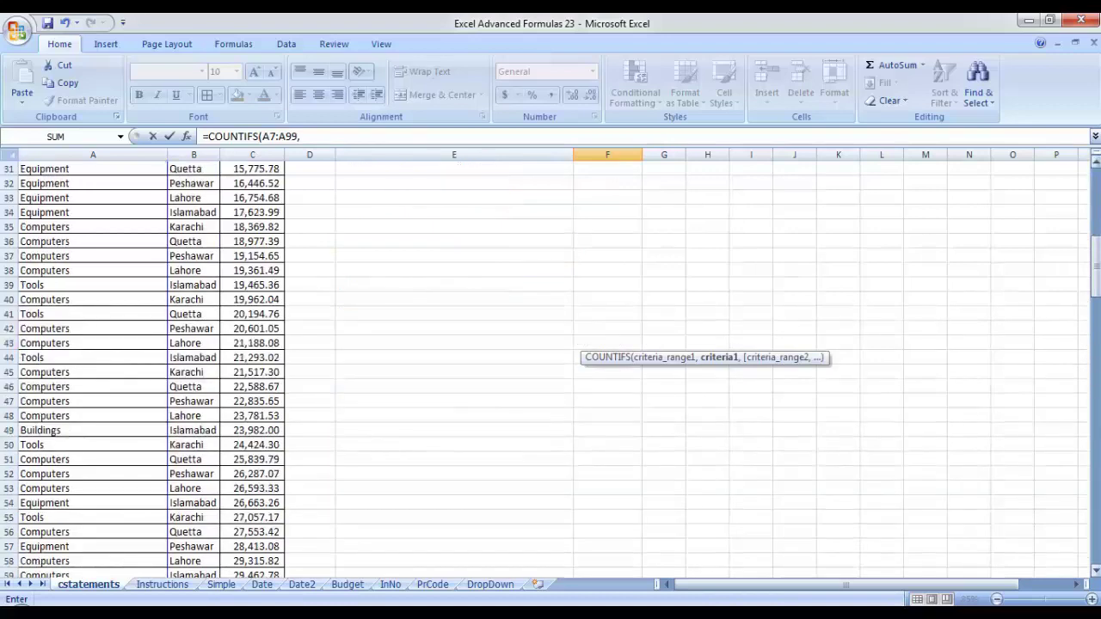
{"action": "scroll", "coordinate": [128, 523], "scroll_direction": "down", "scroll_amount": 13}
{"action": "left_click", "coordinate": [108, 504]}
{"action": "type", "text": ","}
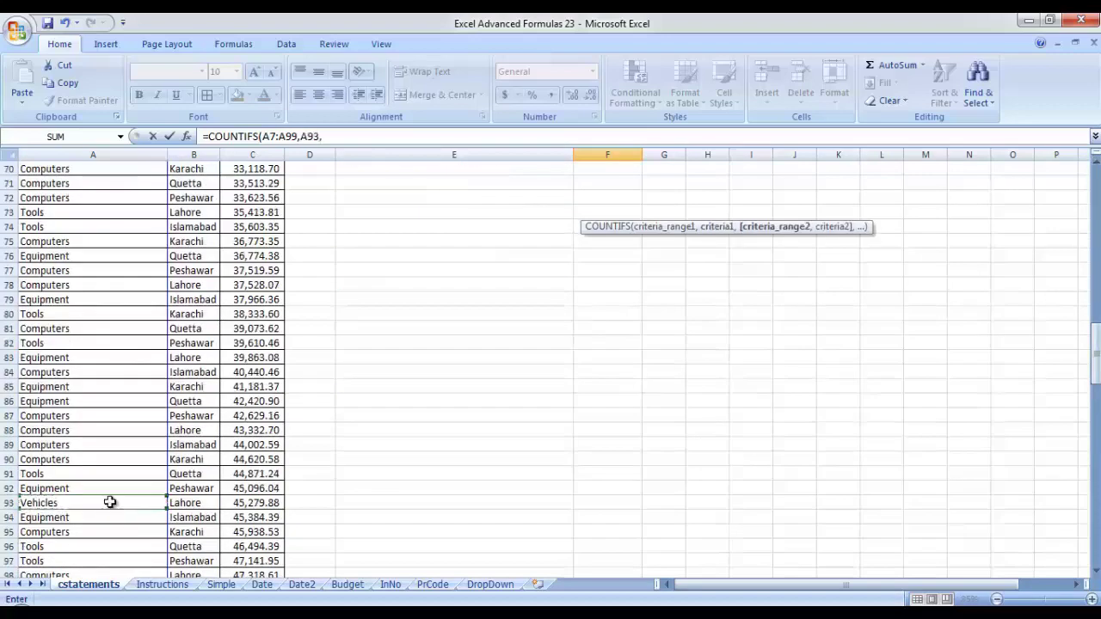
Add the city column B7:B99 to the F17 COUNTIFS, with the Karachi cell B95 as its criterion
{"action": "left_click_drag", "start_coordinate": [1096, 339], "coordinate": [1097, 193]}
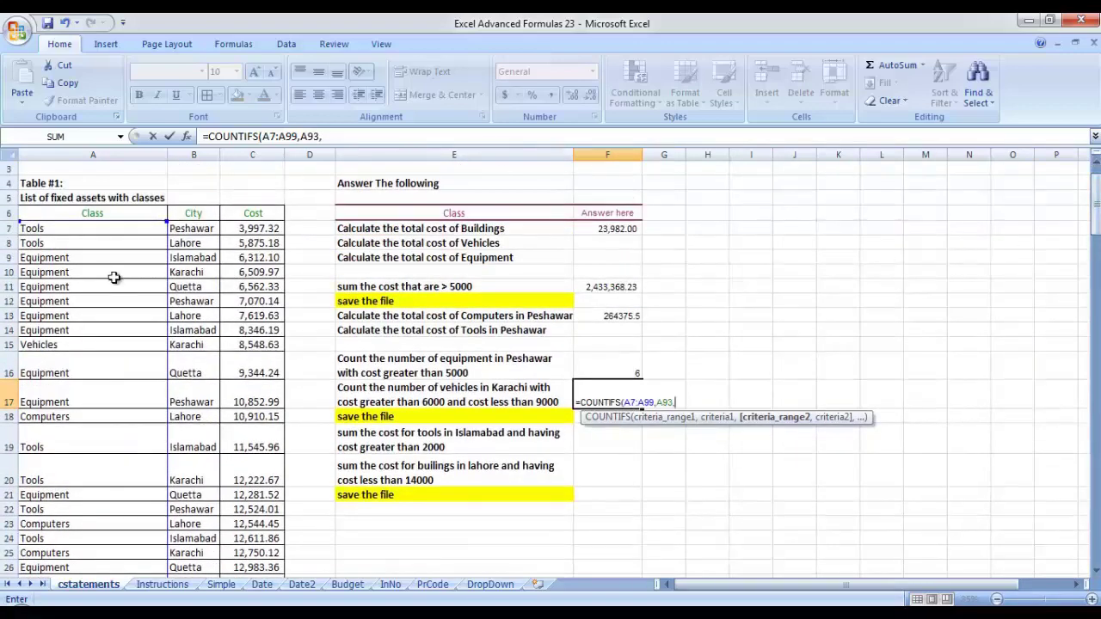
{"action": "left_click_drag", "start_coordinate": [190, 228], "coordinate": [195, 547]}
{"action": "type", "text": ","}
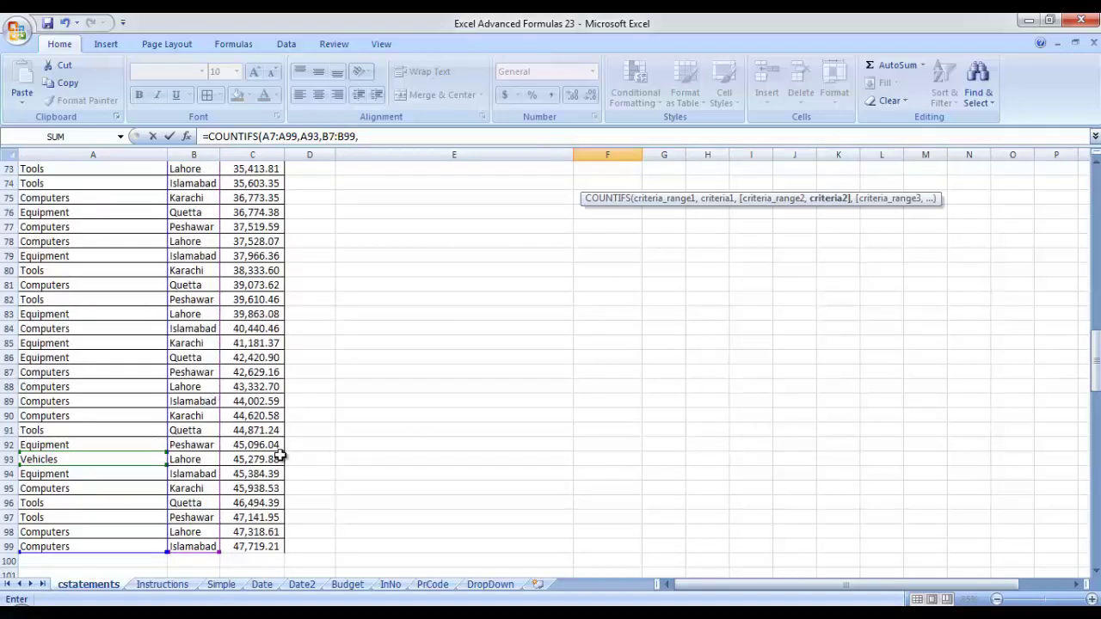
{"action": "left_click", "coordinate": [207, 488]}
{"action": "type", "text": ","}
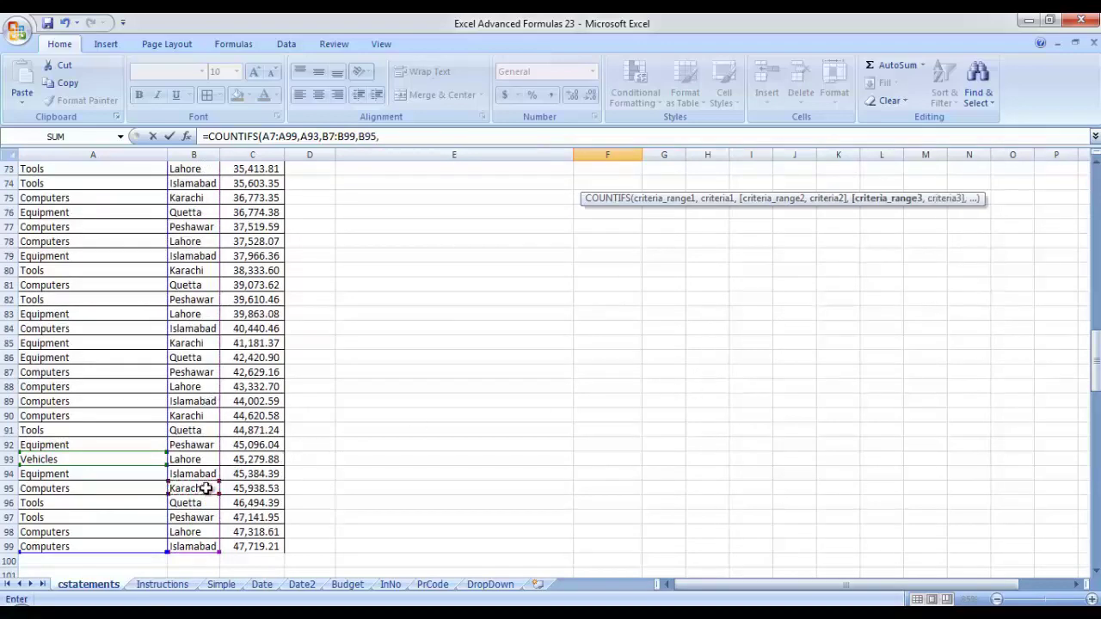
Add the cost column C7:C99 to the F17 COUNTIFS as the third criteria range, with the criterion ">6000"
{"action": "left_click_drag", "start_coordinate": [1094, 362], "coordinate": [1094, 355]}
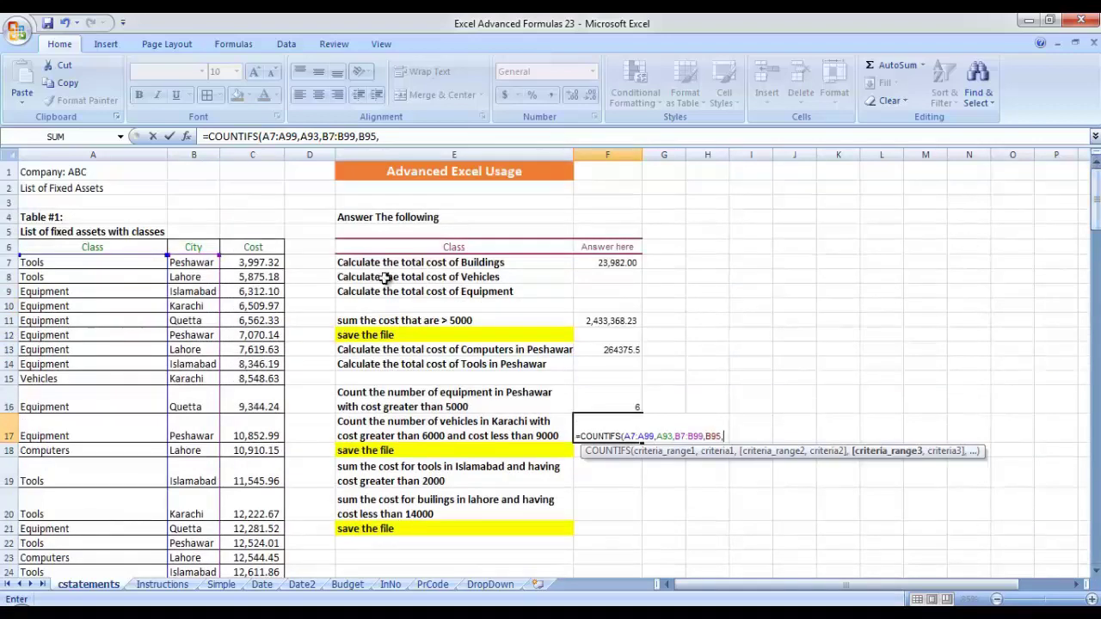
{"action": "left_click_drag", "start_coordinate": [252, 262], "coordinate": [256, 547]}
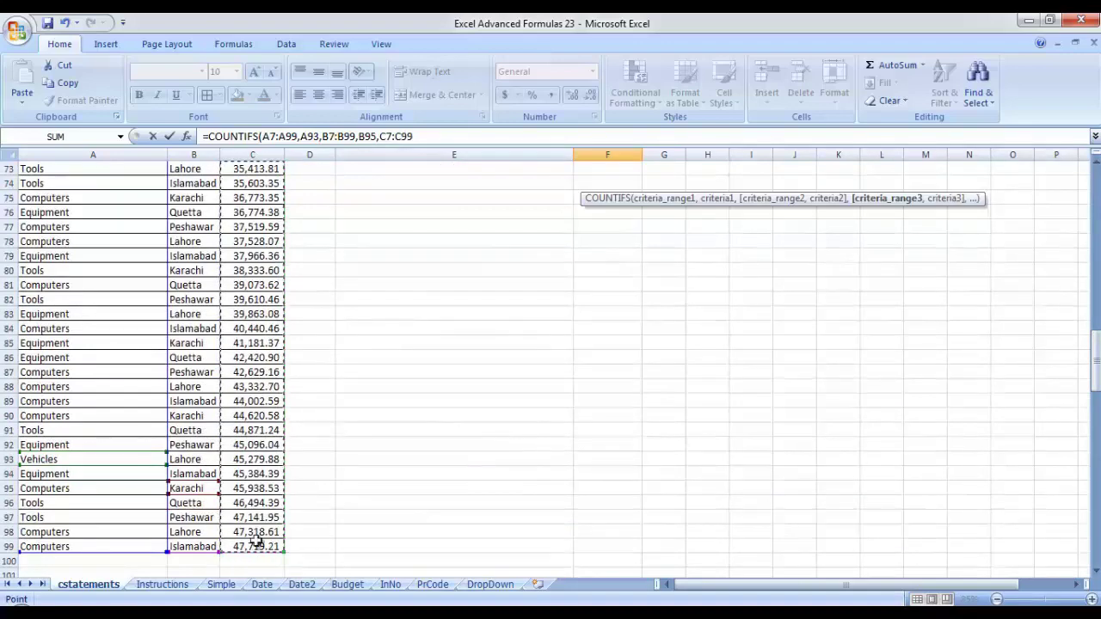
{"action": "type", "text": ","}
{"action": "left_click_drag", "start_coordinate": [1095, 361], "coordinate": [1094, 364]}
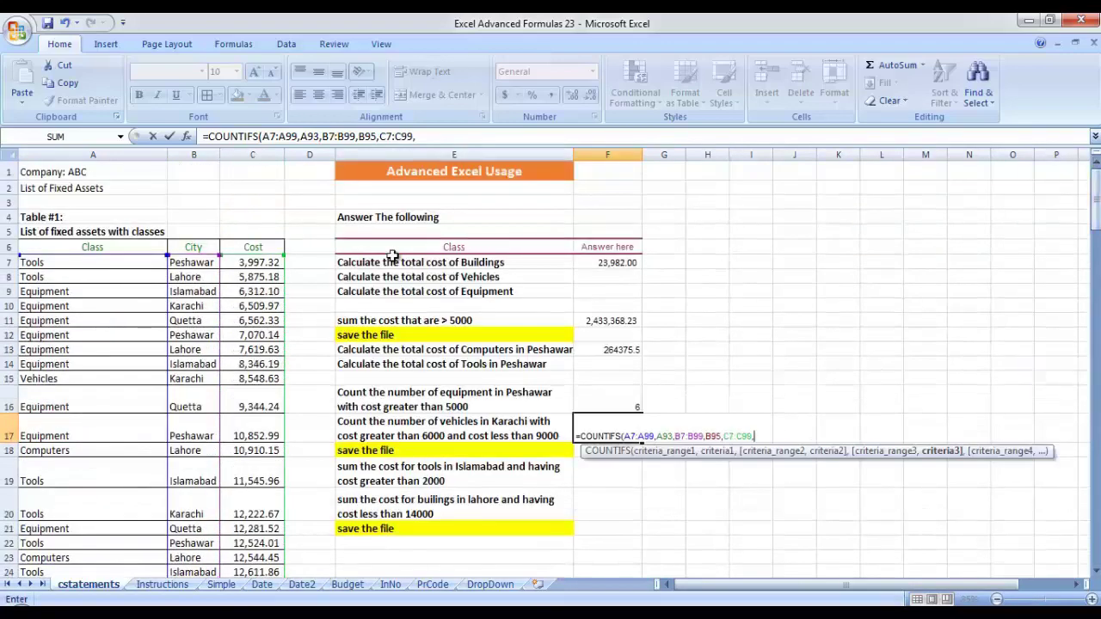
{"action": "type", "text": "\">6000"}
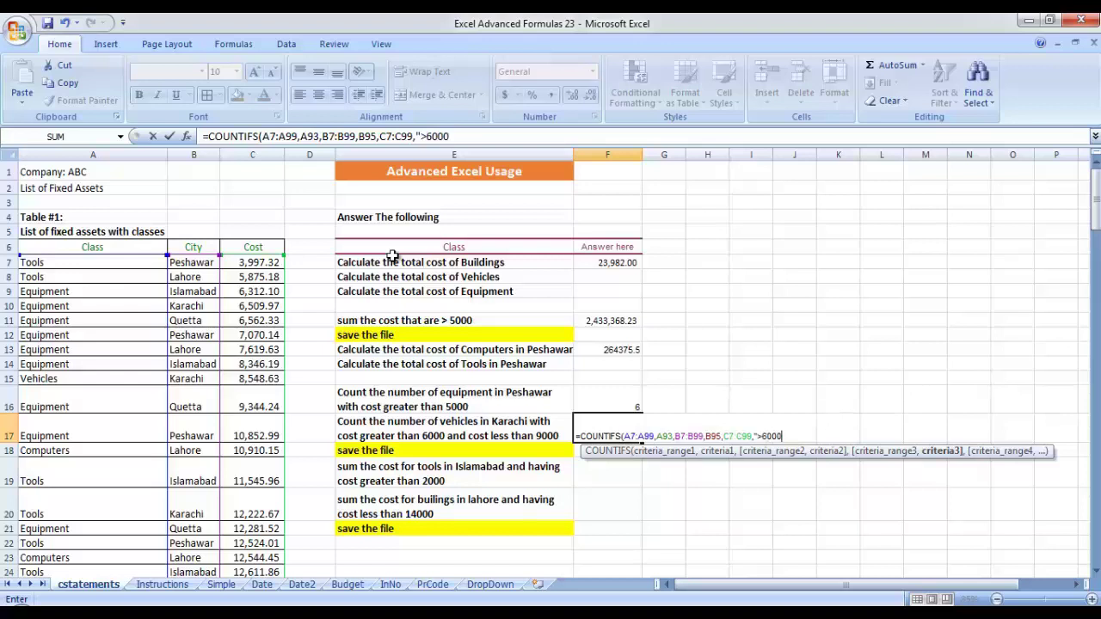
{"action": "type", "text": "\","}
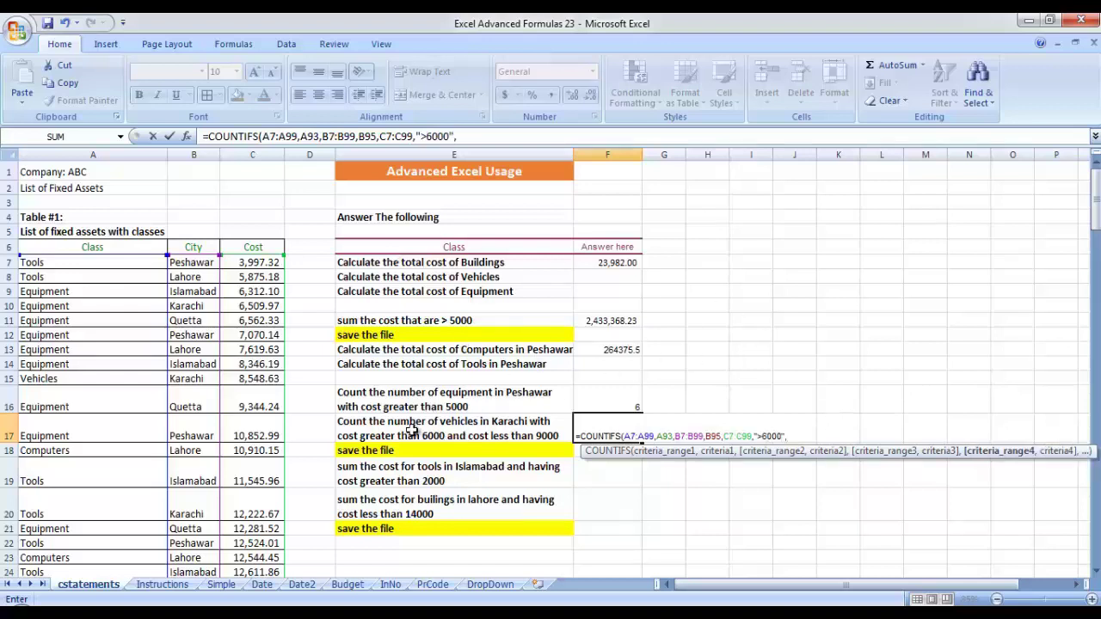
Add the cost column C7:C99 again as the fourth criteria range with the criterion "<9000" and complete the F17 COUNTIFS
{"action": "left_click", "coordinate": [266, 266]}
{"action": "left_click_drag", "start_coordinate": [262, 360], "coordinate": [263, 548]}
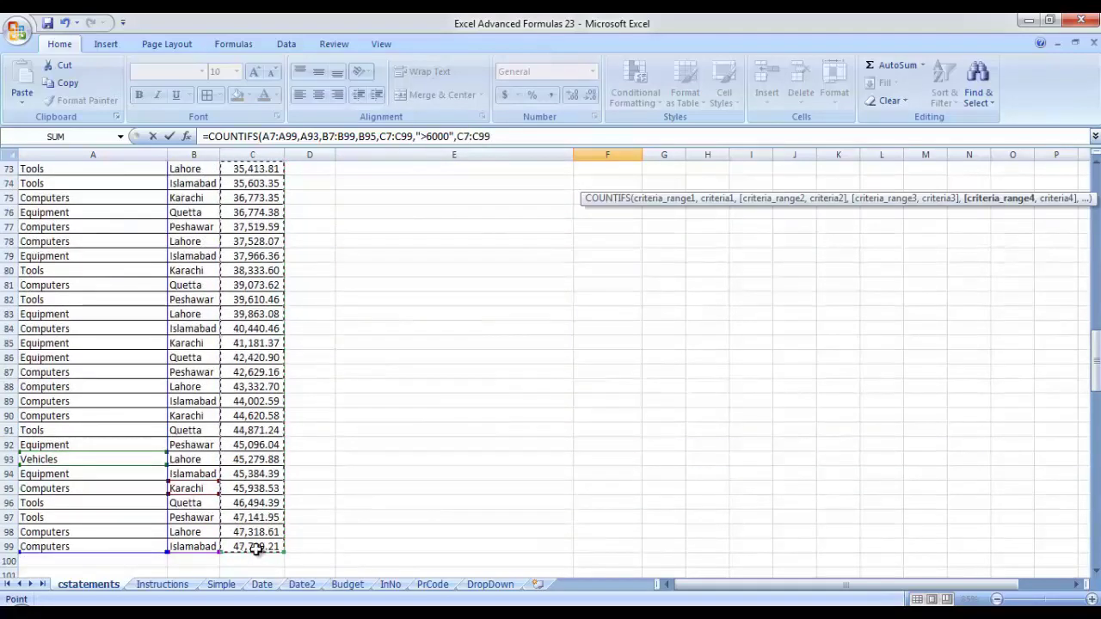
{"action": "type", "text": ","}
{"action": "left_click_drag", "start_coordinate": [1098, 380], "coordinate": [1097, 211]}
{"action": "type", "text": "\""}
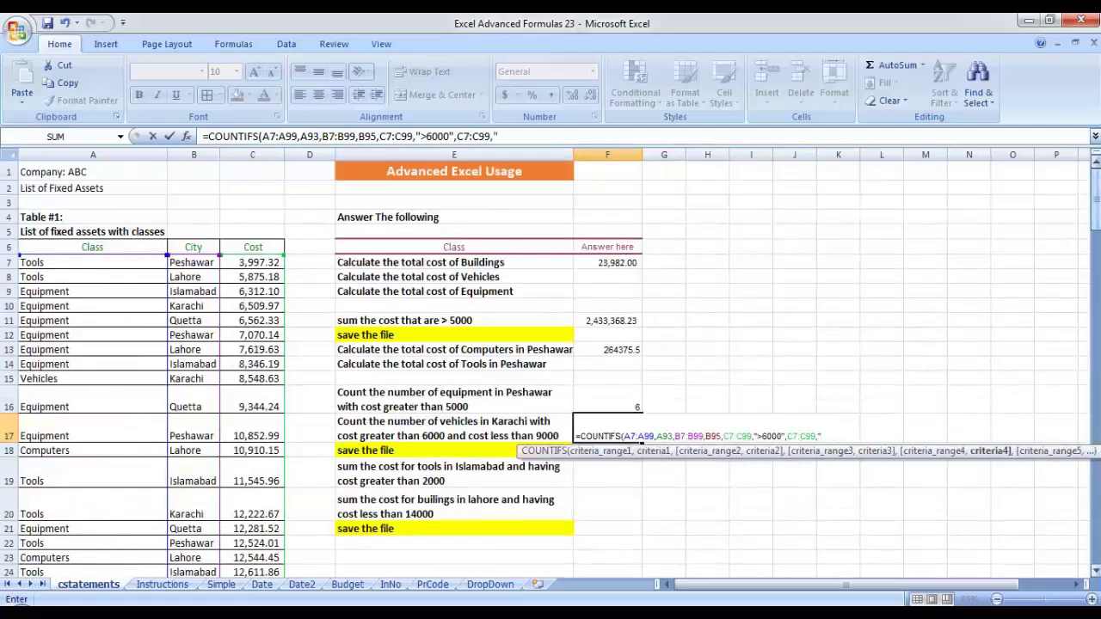
{"action": "type", "text": "<9000\""}
{"action": "key", "text": "Return"}
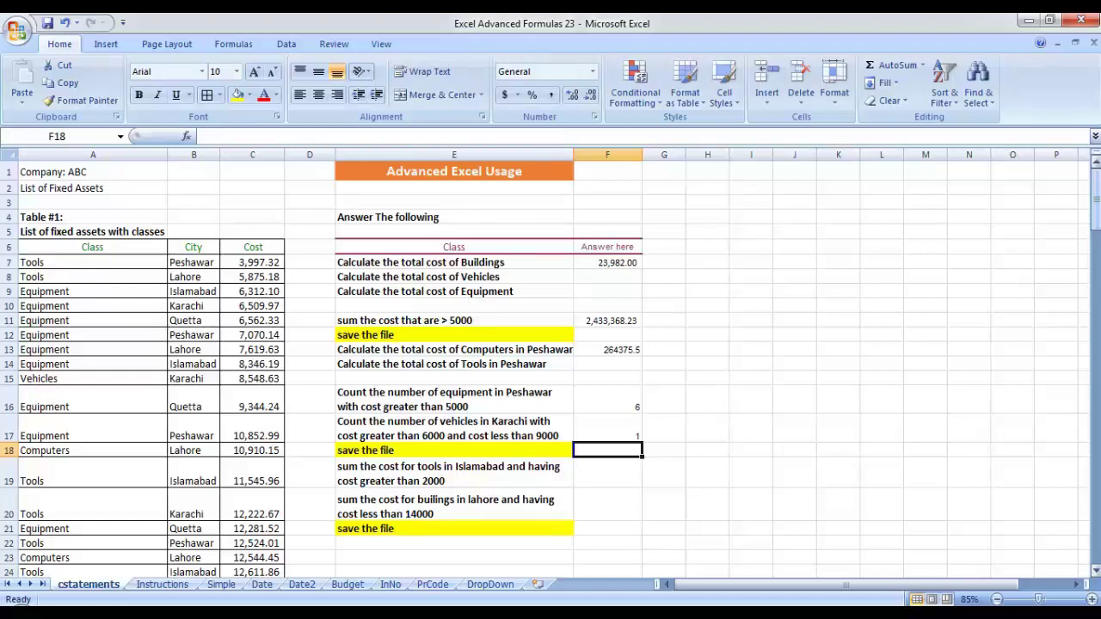
Start a conditional sum formula in F19 for the cost of tools in Islamabad
{"action": "left_click", "coordinate": [607, 473]}
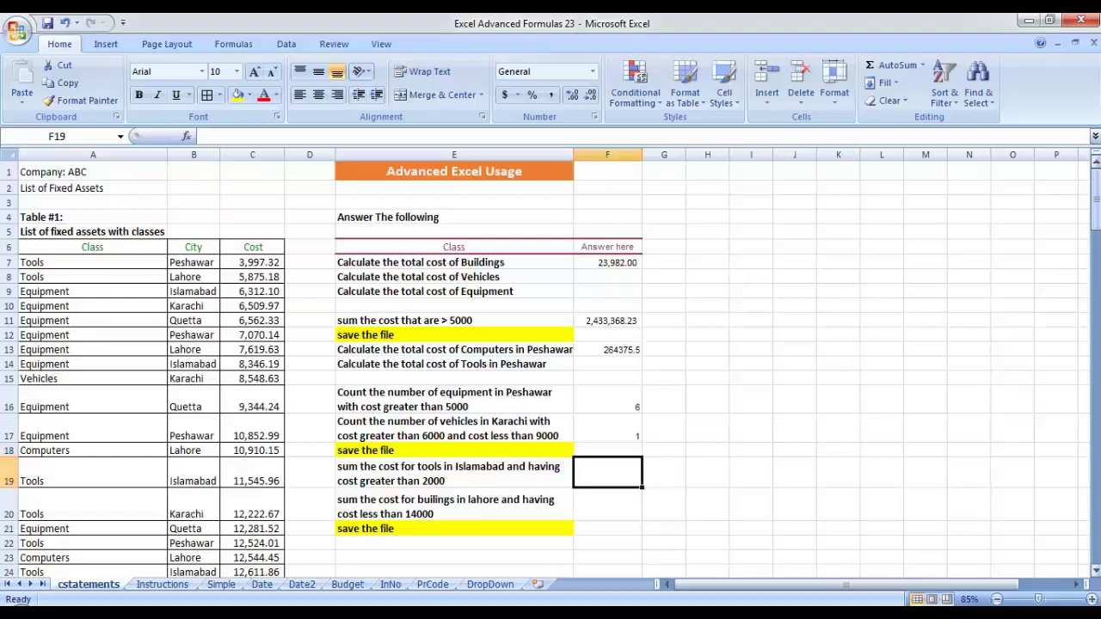
{"action": "type", "text": "="}
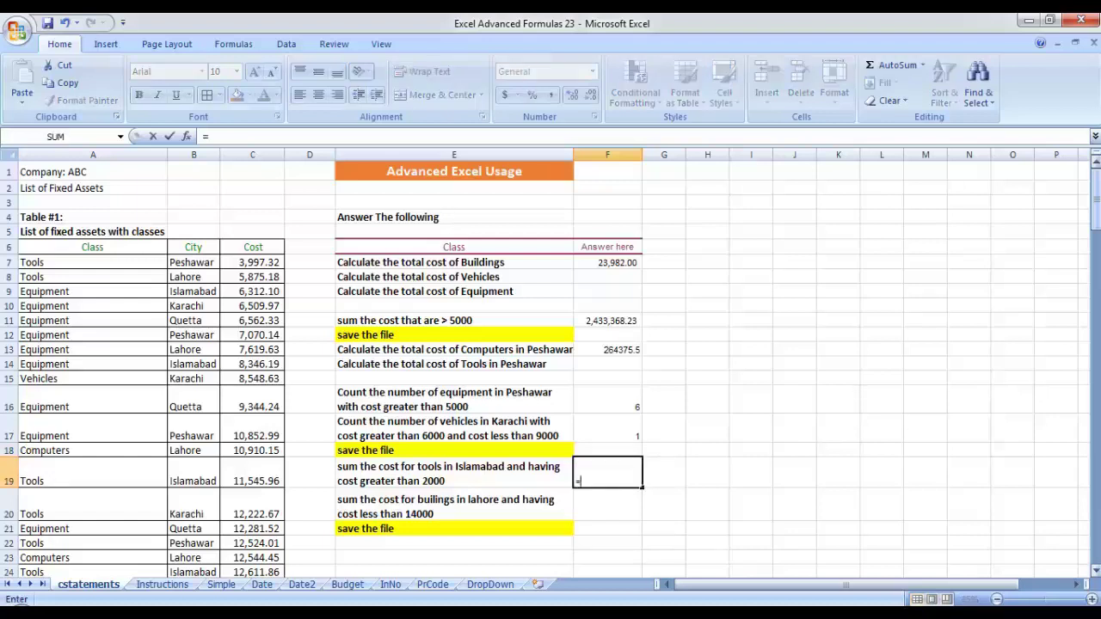
{"action": "type", "text": "sumif"}
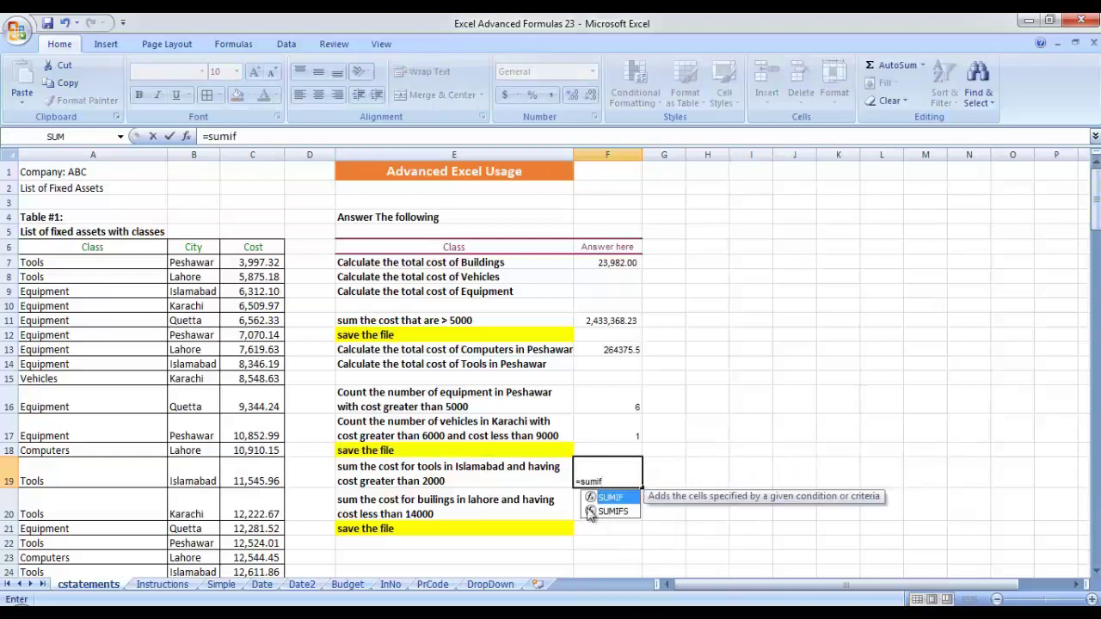
{"action": "key", "text": "Tab"}
{"action": "type", "text": "A7:C99,"}
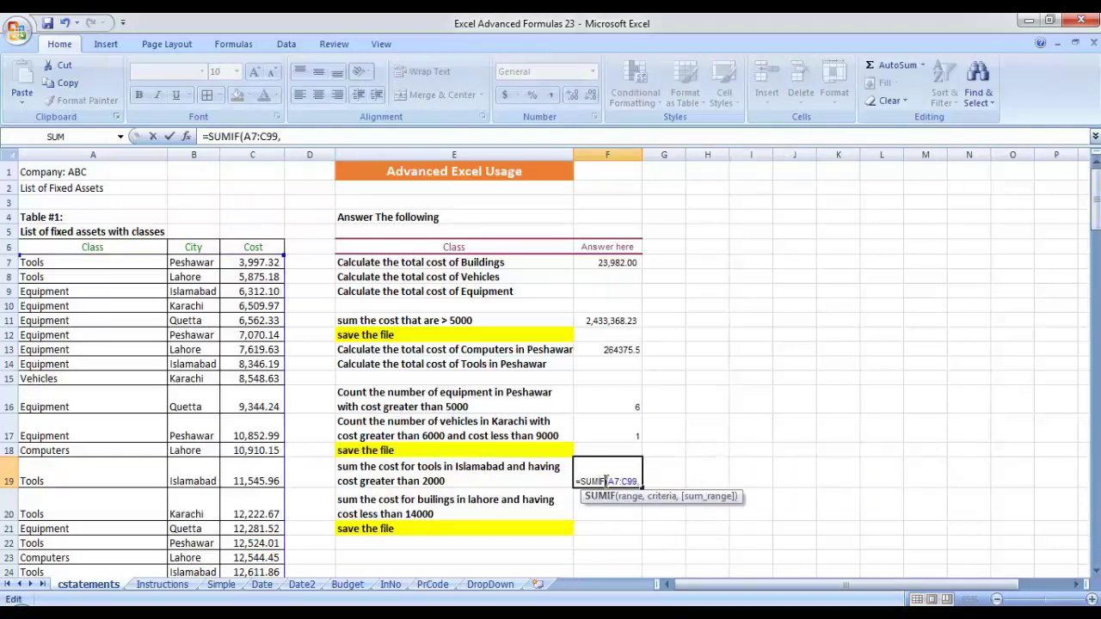
{"action": "key", "text": "BackSpace"}
{"action": "key", "text": "BackSpace"}
{"action": "key", "text": "BackSpace"}
{"action": "key", "text": "BackSpace"}
{"action": "key", "text": "BackSpace"}
{"action": "key", "text": "BackSpace"}
{"action": "key", "text": "BackSpace"}
{"action": "key", "text": "BackSpace"}
Use SUMIFS for the F19 formula, with the cost column C7:C99 as the sum range
{"action": "double_click", "coordinate": [610, 512]}
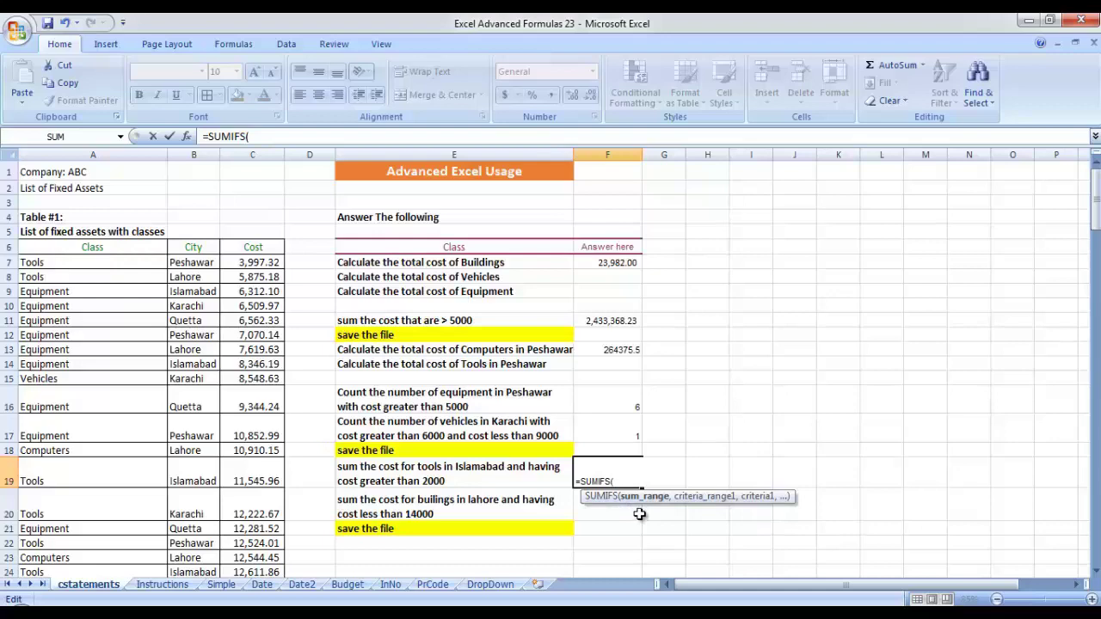
{"action": "left_click_drag", "start_coordinate": [261, 261], "coordinate": [258, 544]}
{"action": "type", "text": ","}
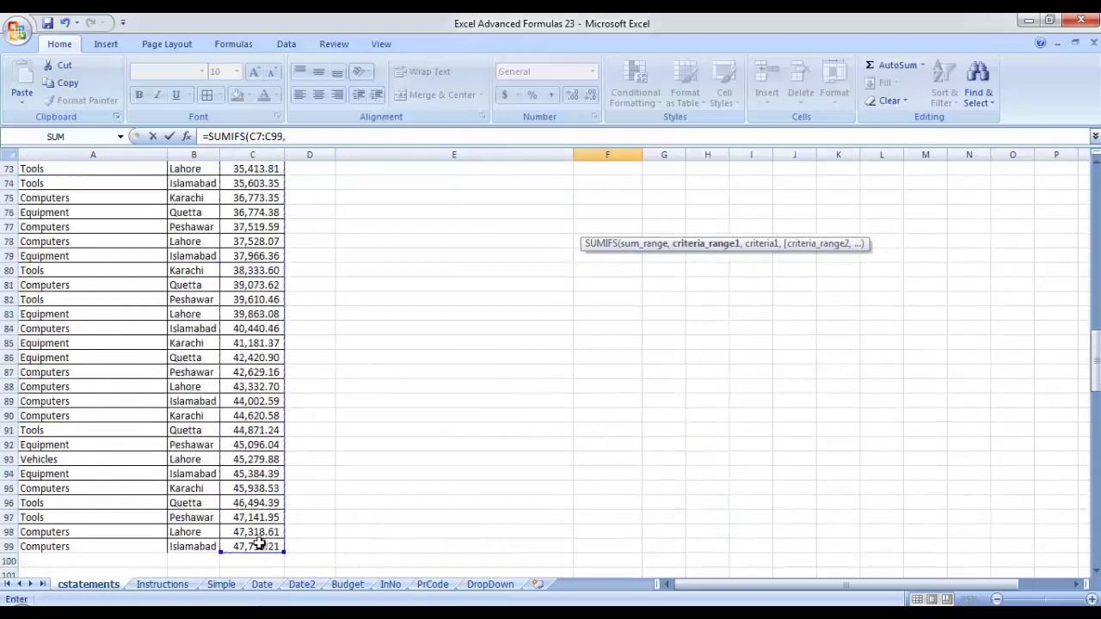
Add the class column A7:A99 to the F19 SUMIFS as the first criteria range, with the Tools cell A82 as its criterion
{"action": "left_click_drag", "start_coordinate": [1097, 379], "coordinate": [1097, 166]}
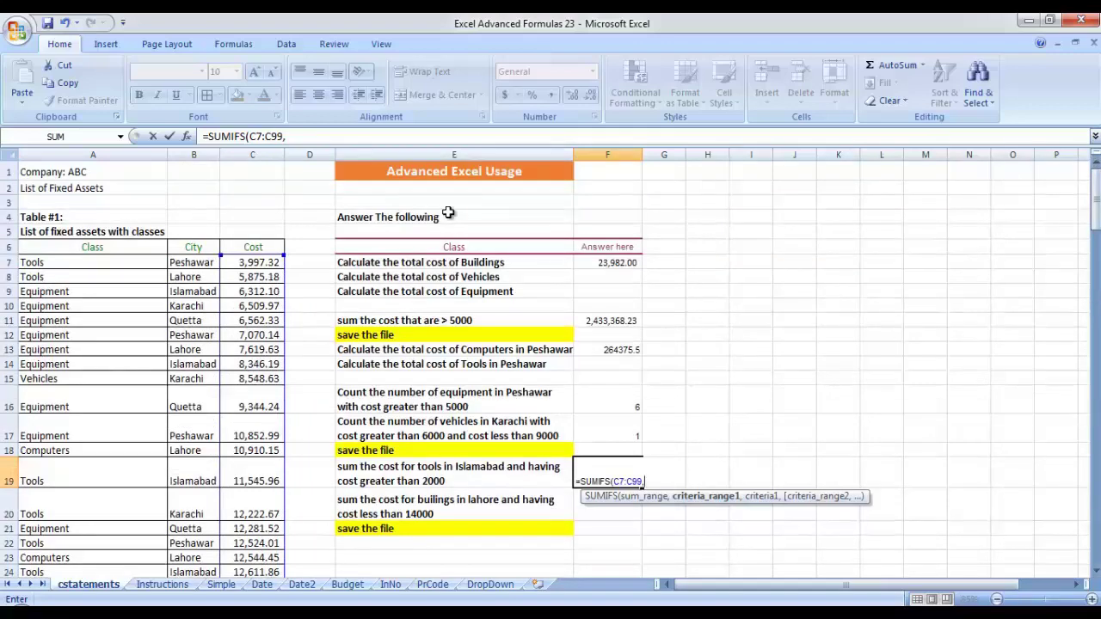
{"action": "left_click_drag", "start_coordinate": [92, 263], "coordinate": [90, 549]}
{"action": "type", "text": ","}
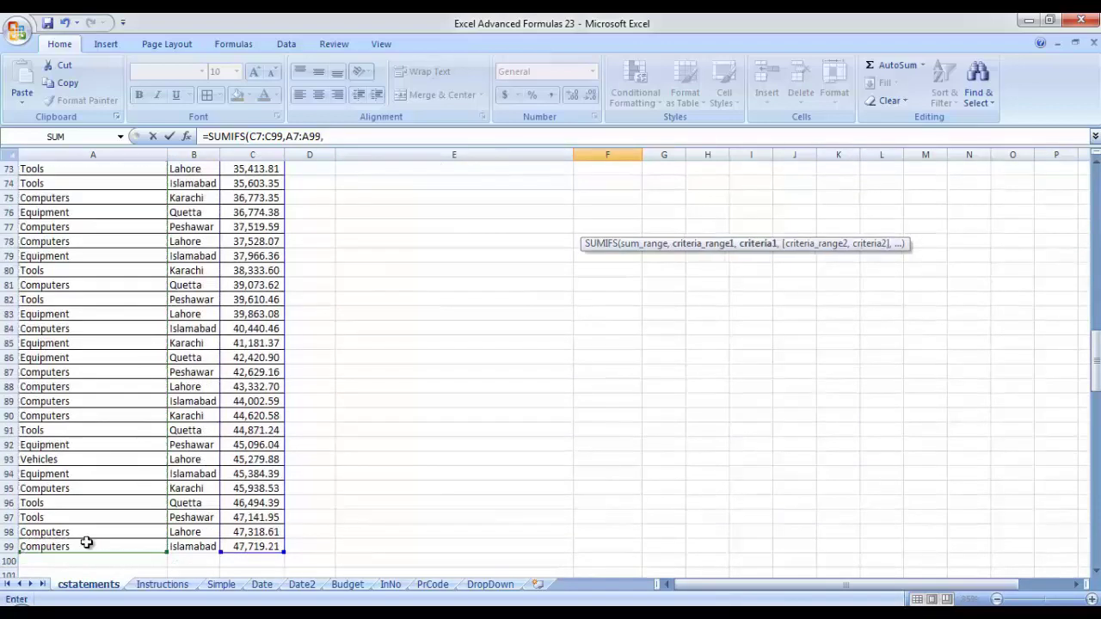
{"action": "left_click", "coordinate": [45, 300]}
{"action": "type", "text": ","}
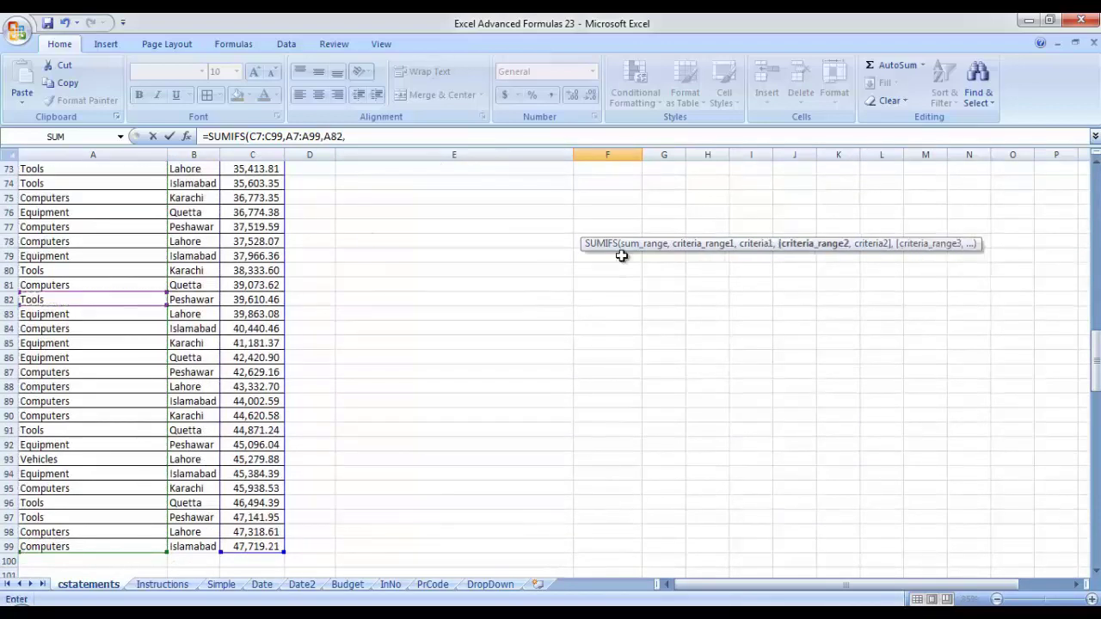
Add the city column B7:B99 to the F19 SUMIFS, with the Islamabad cell B99 as its criterion
{"action": "left_click_drag", "start_coordinate": [1095, 362], "coordinate": [1095, 194]}
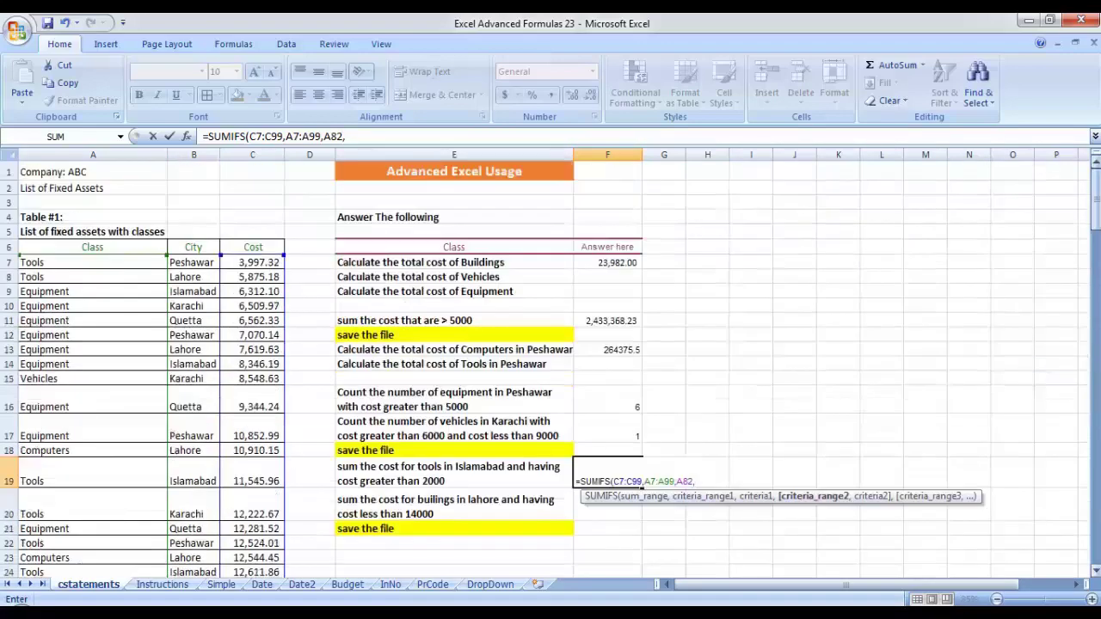
{"action": "left_click_drag", "start_coordinate": [184, 262], "coordinate": [200, 548]}
{"action": "type", "text": ","}
{"action": "left_click", "coordinate": [201, 548]}
{"action": "type", "text": ","}
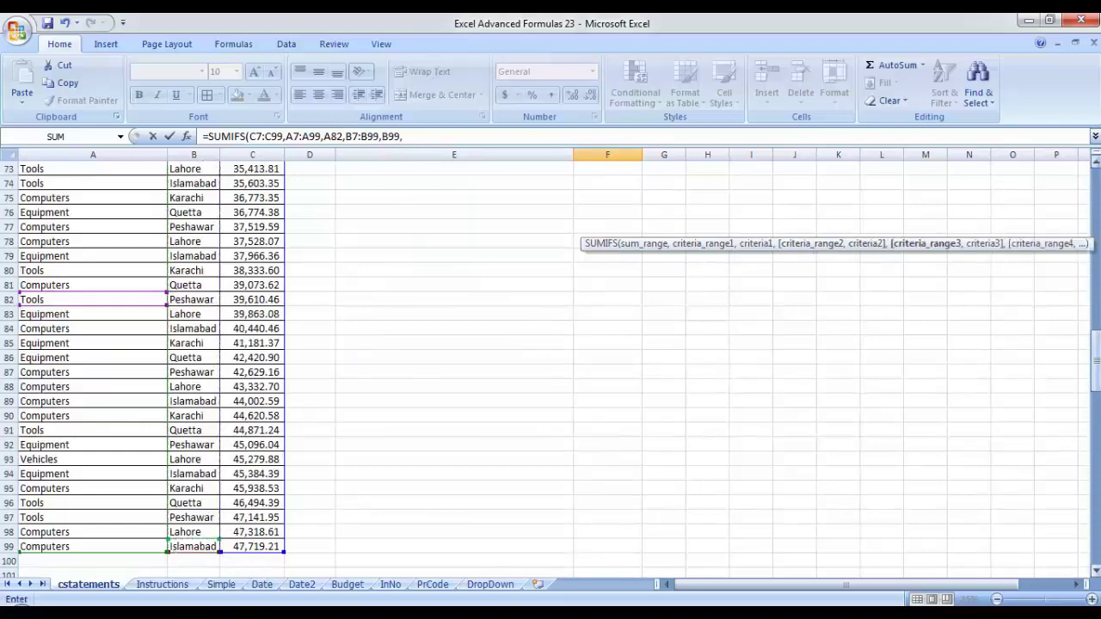
Add the cost column C7:C99 as the third criteria range with the criterion ">2000" and complete the F19 SUMIFS
{"action": "left_click_drag", "start_coordinate": [1095, 364], "coordinate": [1096, 199]}
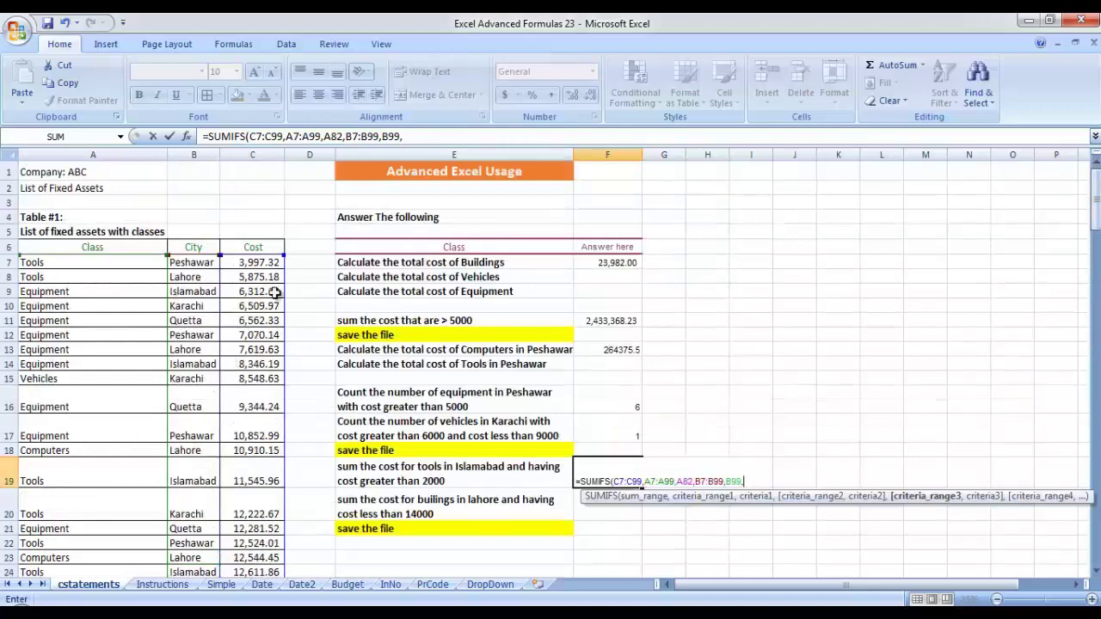
{"action": "left_click", "coordinate": [266, 264]}
{"action": "left_click_drag", "start_coordinate": [266, 269], "coordinate": [272, 551]}
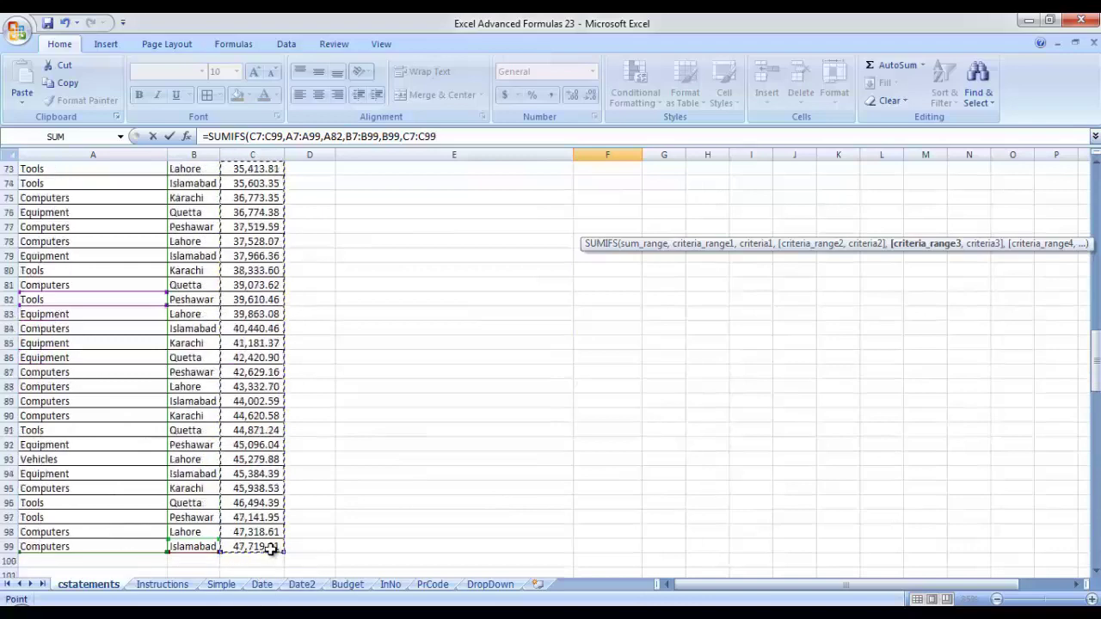
{"action": "type", "text": ","}
{"action": "left_click_drag", "start_coordinate": [1095, 361], "coordinate": [1095, 201]}
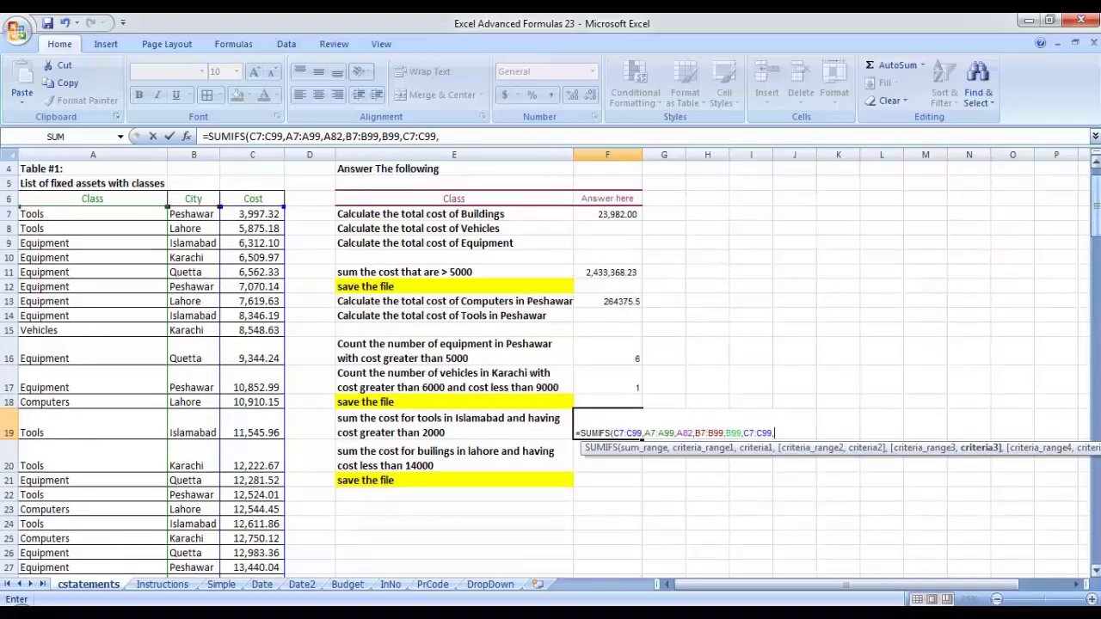
{"action": "type", "text": "\">2000"}
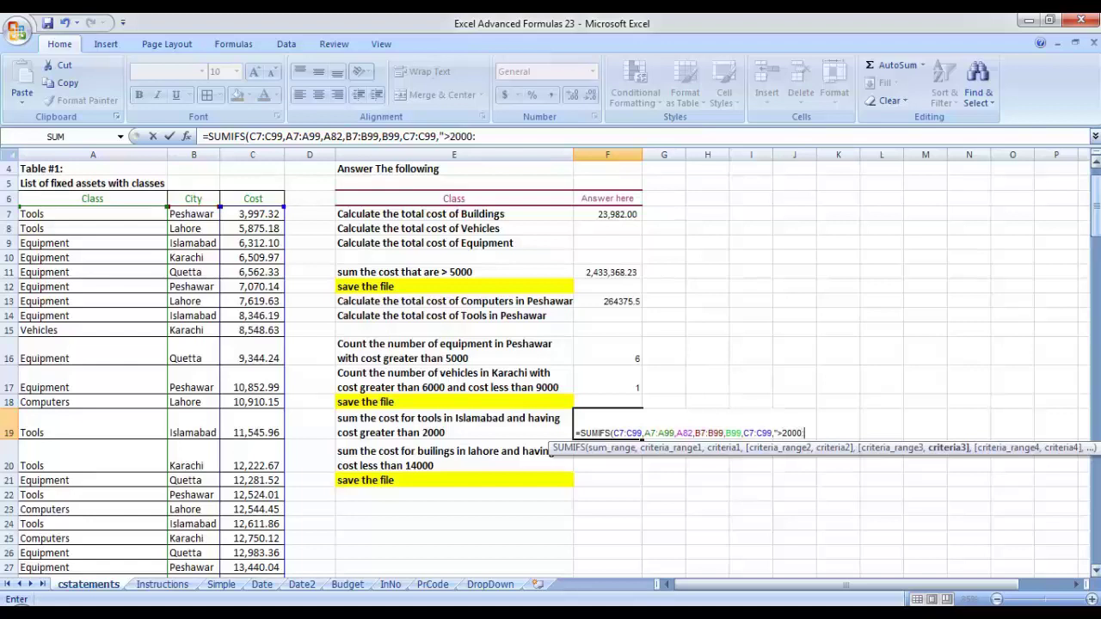
{"action": "type", "text": "\""}
{"action": "key", "text": "Return"}
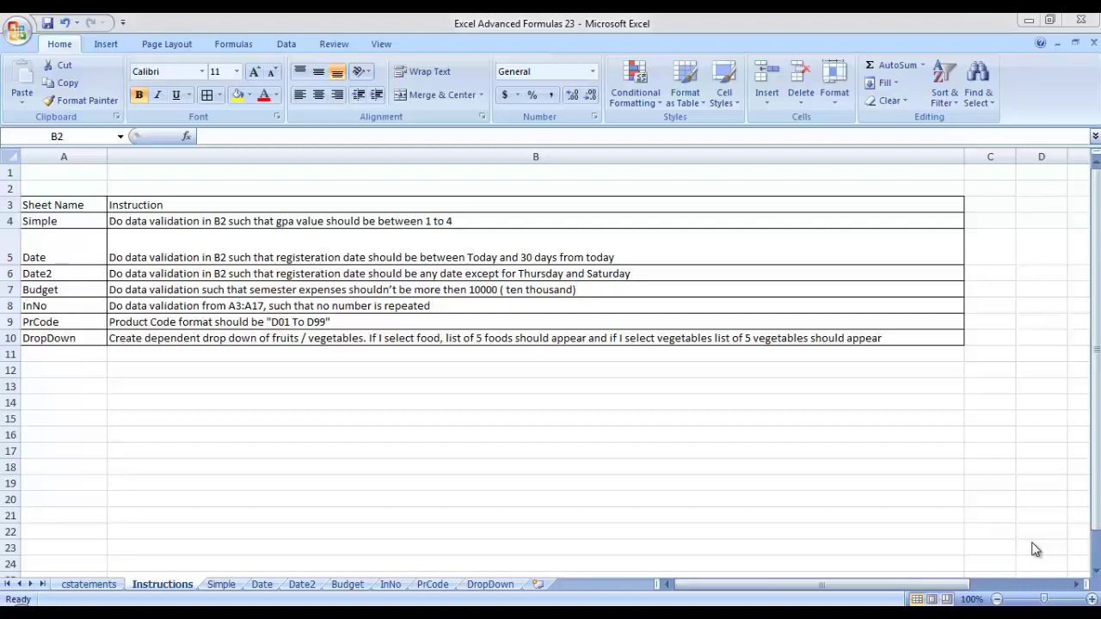
Check the Simple task on the Instructions sheet and open the data validation settings for cell B2 of the Simple sheet
{"action": "left_click", "coordinate": [80, 220]}
{"action": "left_click", "coordinate": [160, 222]}
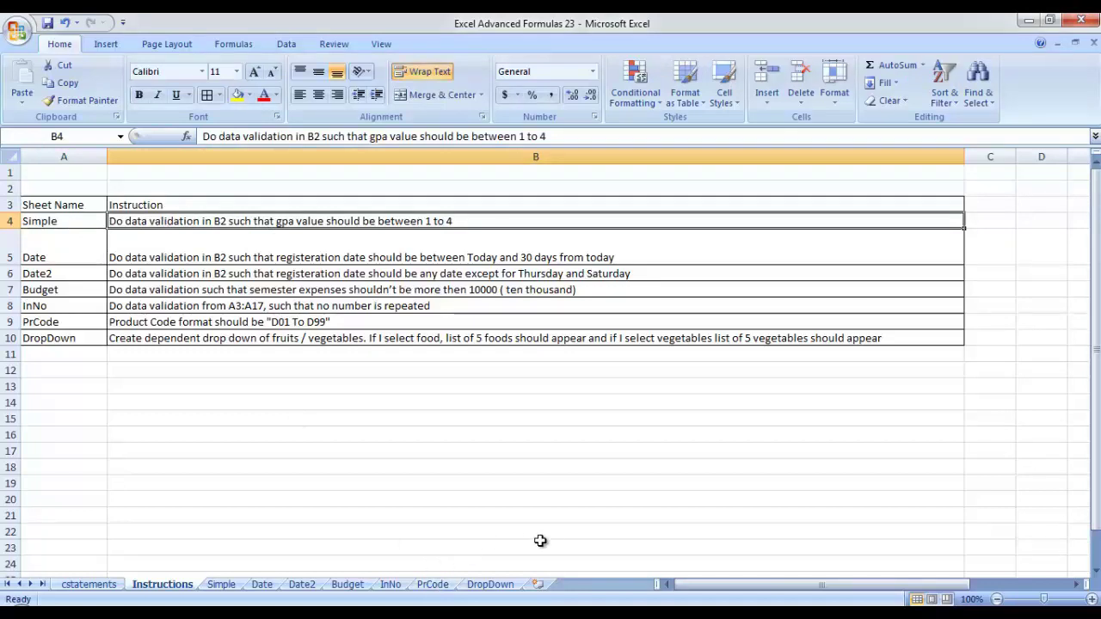
{"action": "left_click", "coordinate": [222, 586]}
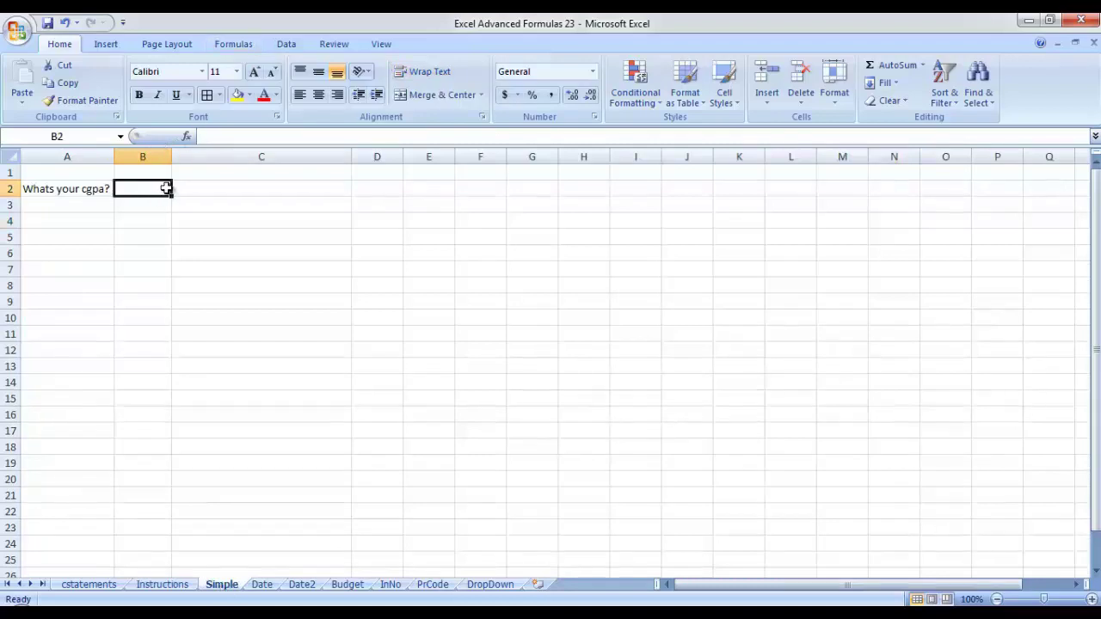
{"action": "left_click", "coordinate": [288, 46]}
{"action": "left_click", "coordinate": [624, 79]}
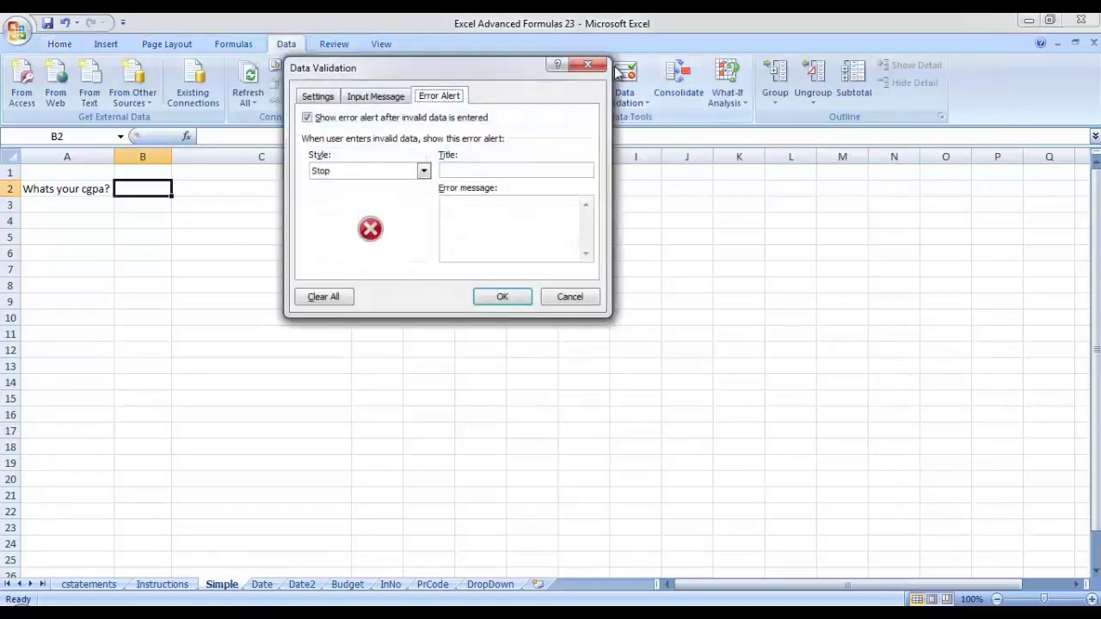
{"action": "left_click_drag", "start_coordinate": [403, 73], "coordinate": [580, 70]}
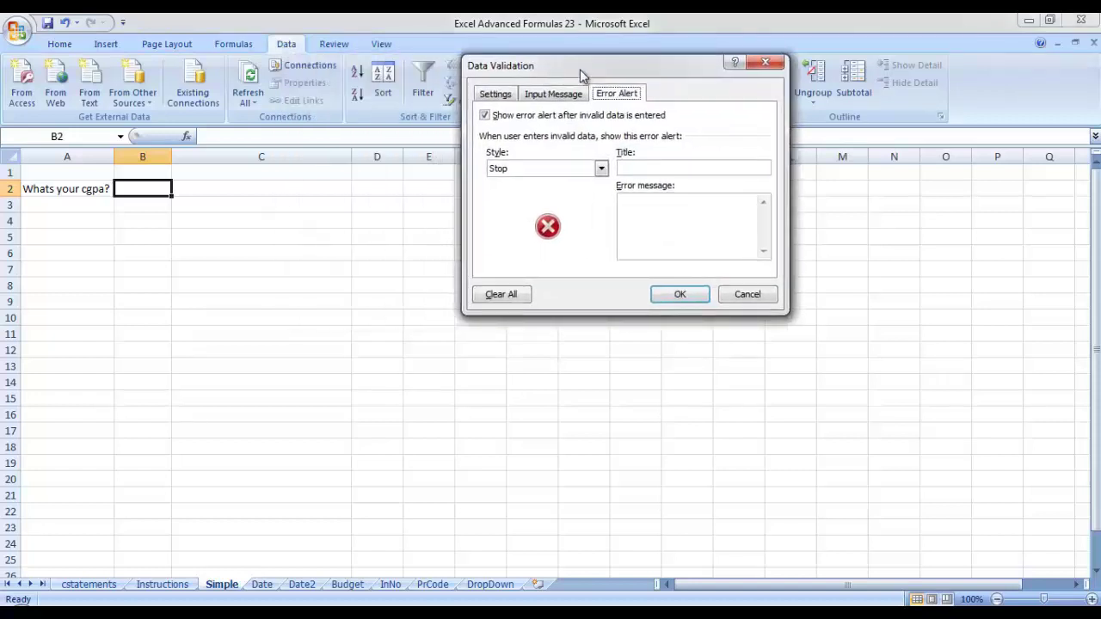
Restrict B2 to decimal values between a minimum of 1 and a maximum of 4
{"action": "left_click", "coordinate": [494, 94]}
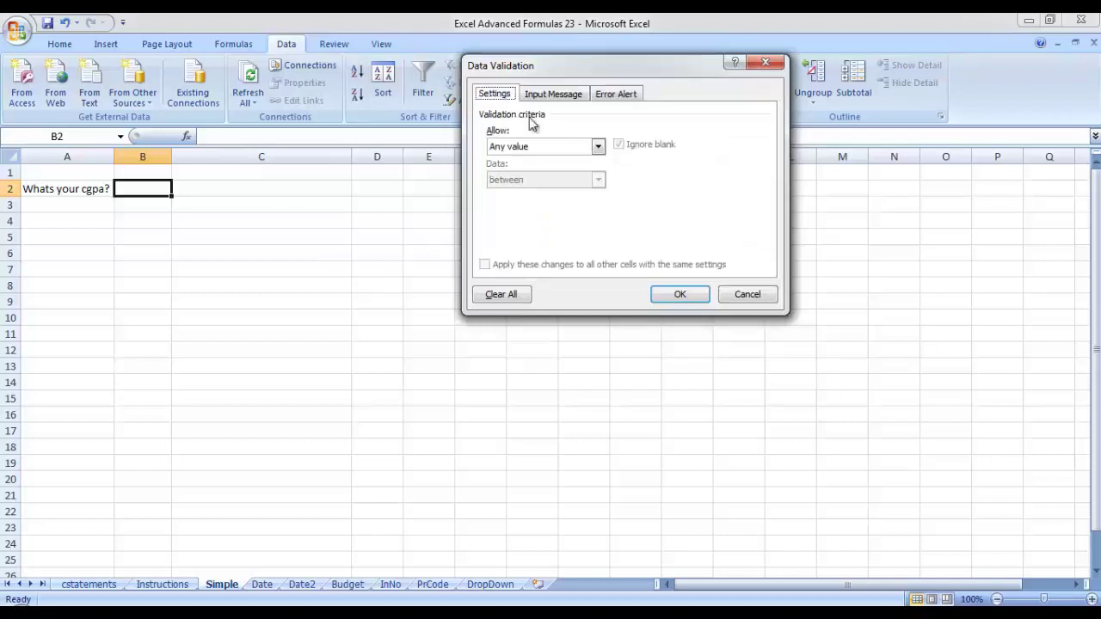
{"action": "left_click", "coordinate": [602, 148]}
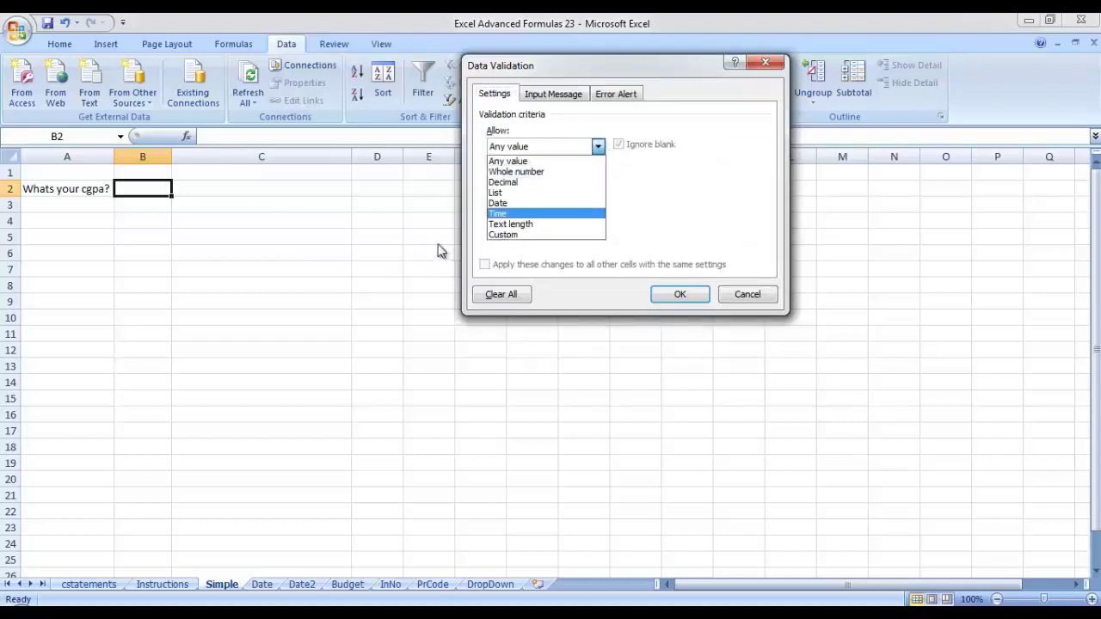
{"action": "left_click", "coordinate": [550, 183]}
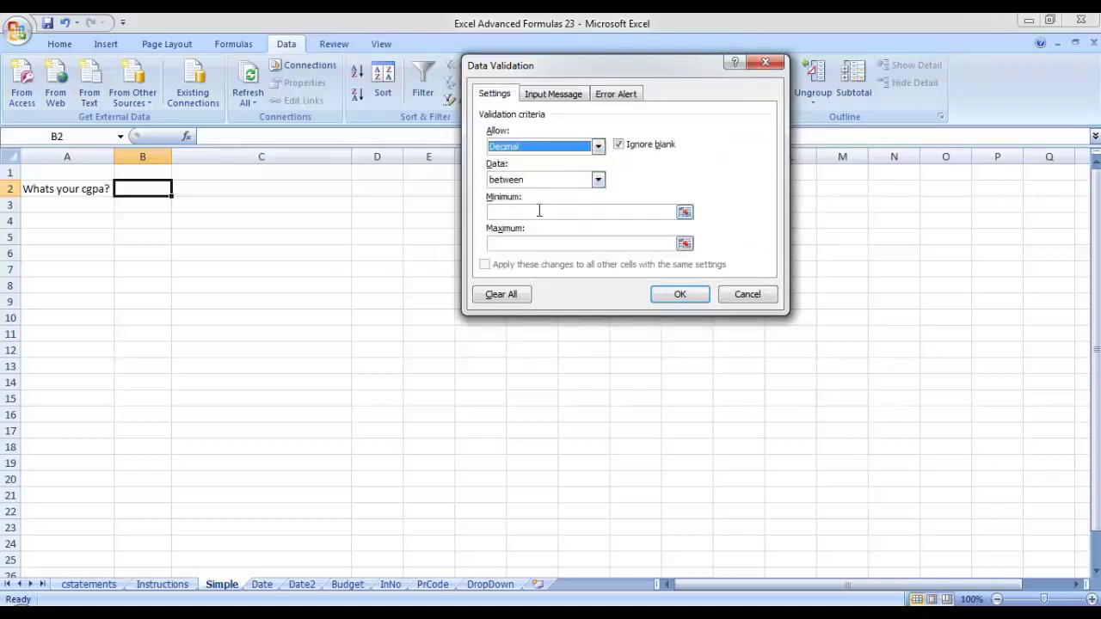
{"action": "left_click", "coordinate": [537, 210]}
{"action": "type", "text": "1"}
{"action": "left_click", "coordinate": [535, 245]}
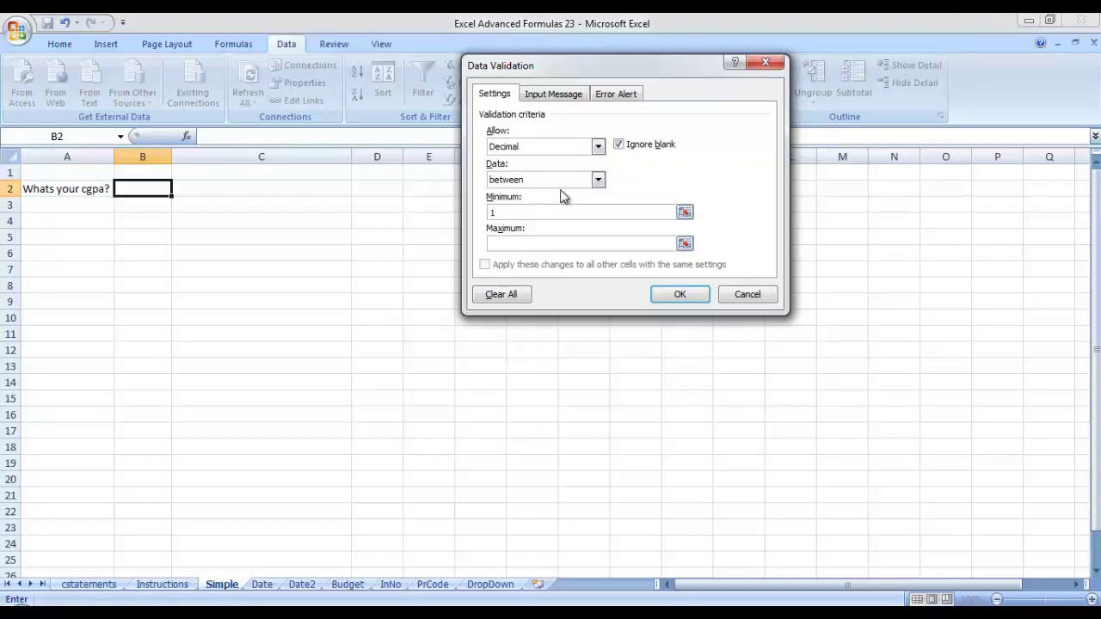
{"action": "left_click", "coordinate": [553, 242]}
{"action": "type", "text": "4"}
{"action": "left_click", "coordinate": [679, 295]}
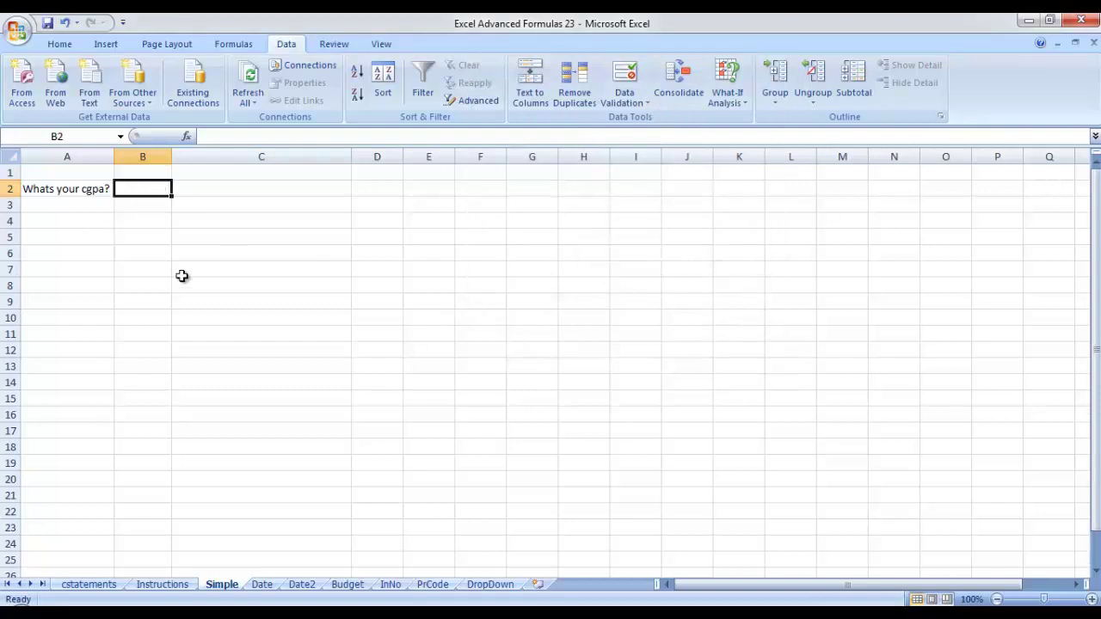
Test the validation rule by entering 2 and 2.5 as the cgpa in B2
{"action": "type", "text": "2"}
{"action": "key", "text": "Return"}
{"action": "key", "text": "Up"}
{"action": "type", "text": "2.5\\"}
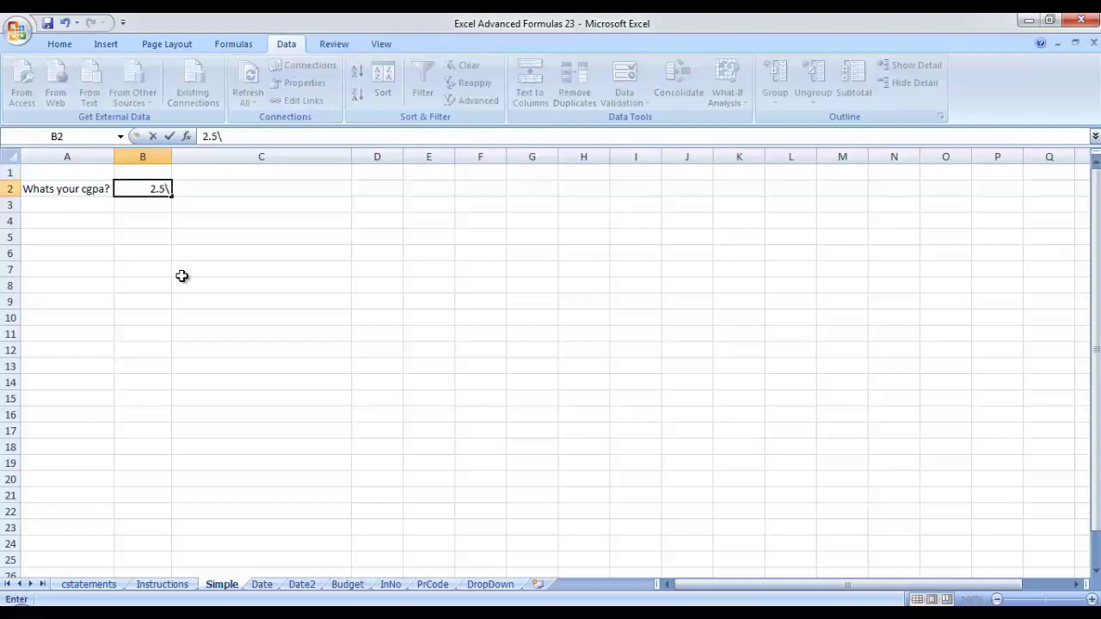
{"action": "key", "text": "BackSpace"}
{"action": "key", "text": "Return"}
Test the out-of-range value 4.5 in B2, retry the entry and enter 3.5 instead
{"action": "key", "text": "Up"}
{"action": "type", "text": "4.5"}
{"action": "key", "text": "Return"}
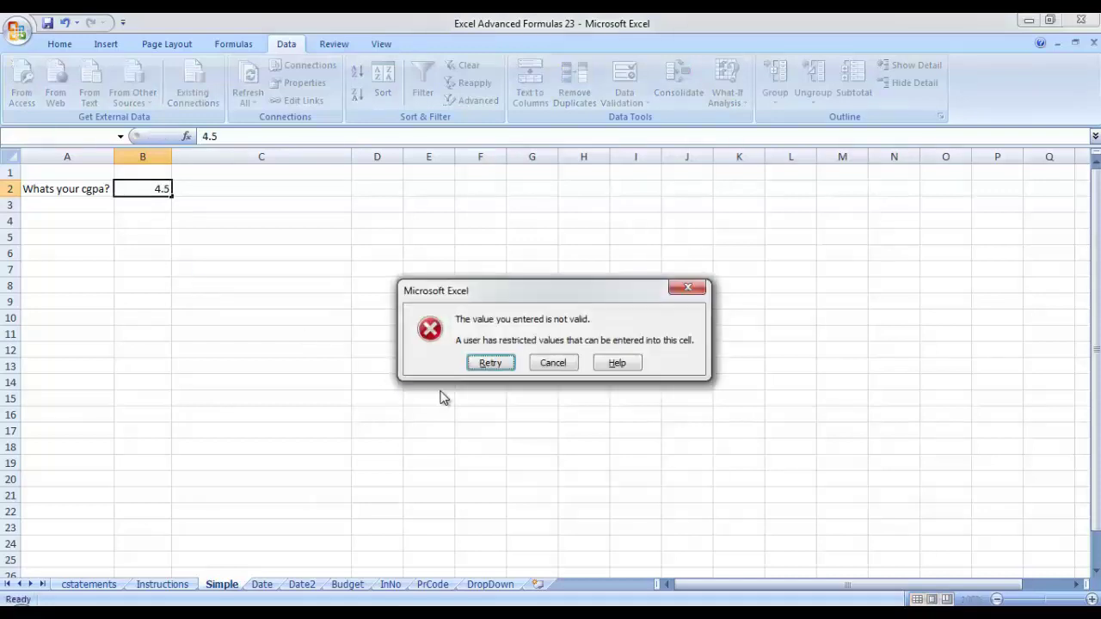
{"action": "left_click", "coordinate": [469, 367]}
{"action": "type", "text": "3.5"}
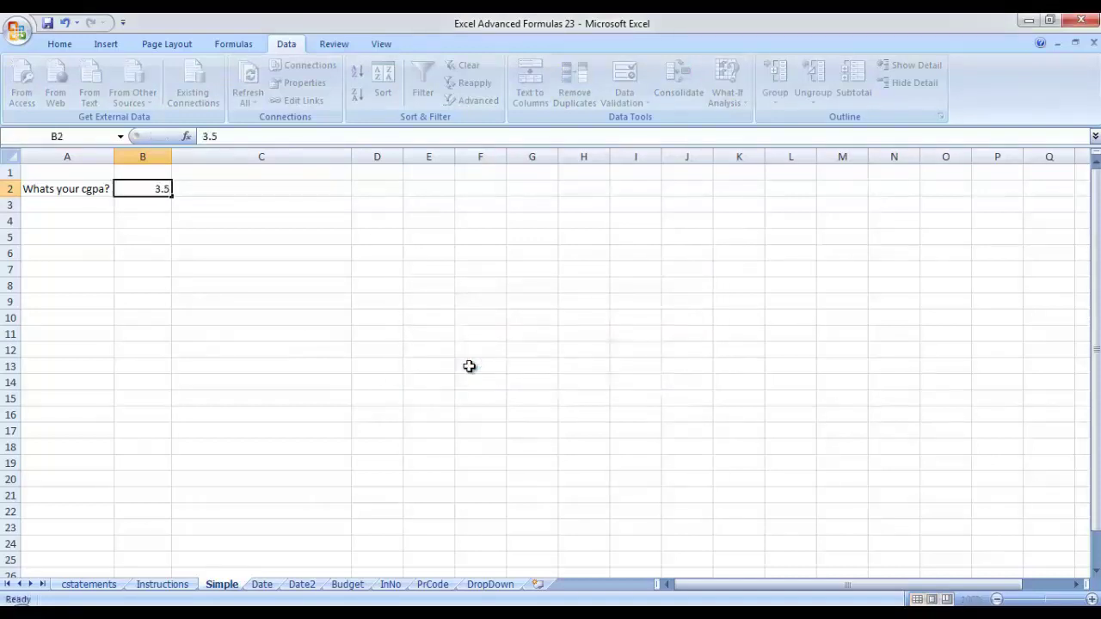
{"action": "key", "text": "Return"}
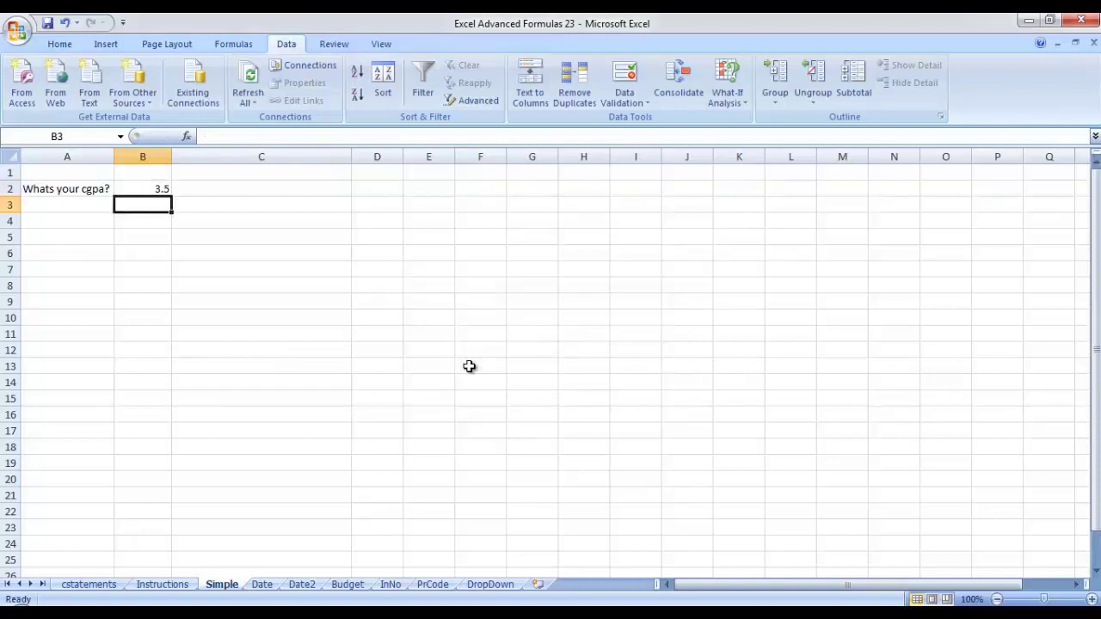
Check the Date task on the Instructions sheet and widen column B on the Date sheet for the registration date
{"action": "left_click", "coordinate": [153, 585]}
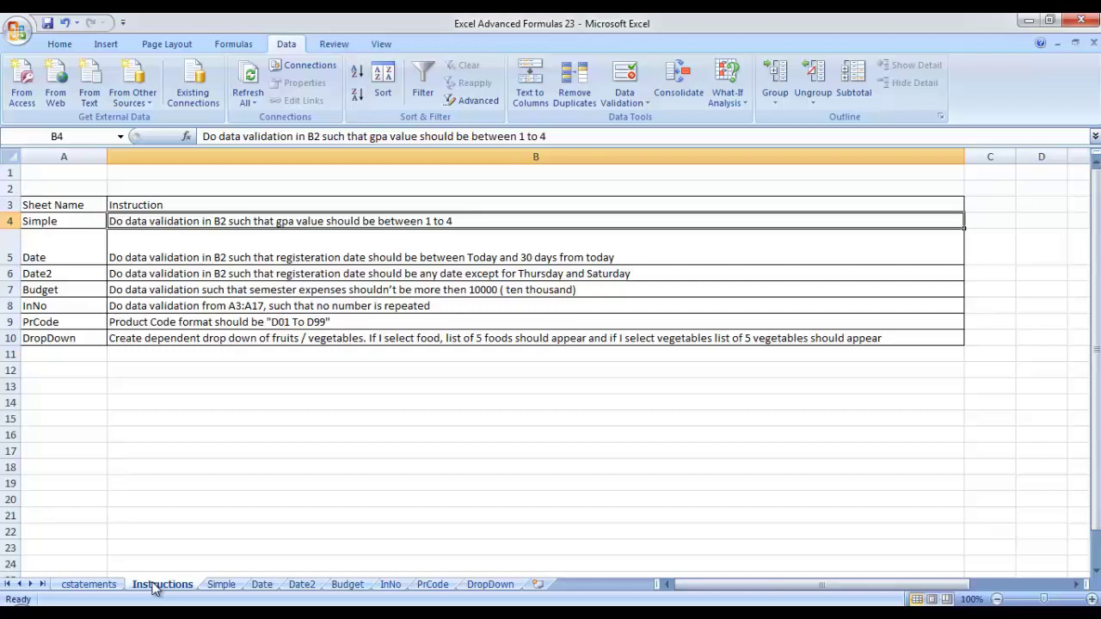
{"action": "left_click", "coordinate": [265, 587]}
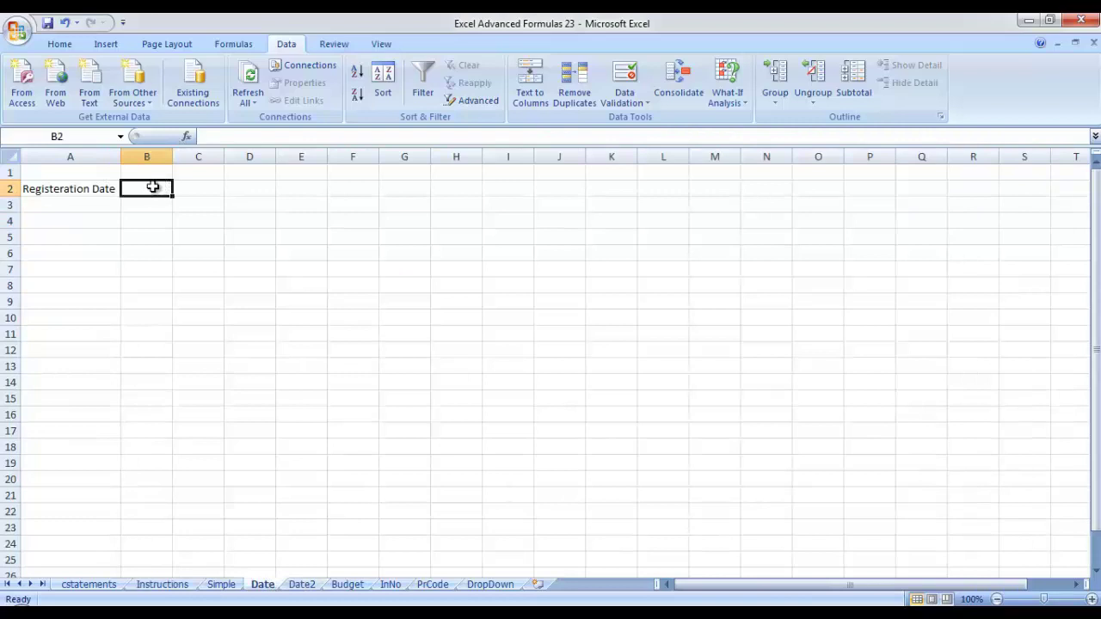
{"action": "left_click_drag", "start_coordinate": [173, 162], "coordinate": [206, 161]}
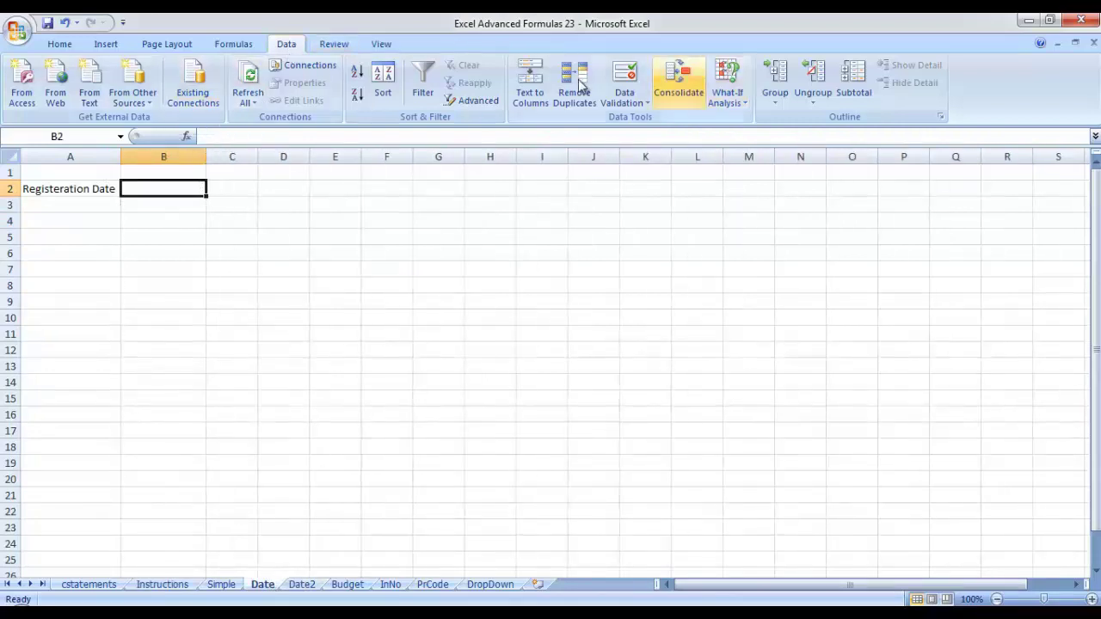
Restrict B2 on the Date sheet to dates between =today() and =today() +30
{"action": "left_click", "coordinate": [620, 79]}
{"action": "left_click", "coordinate": [598, 146]}
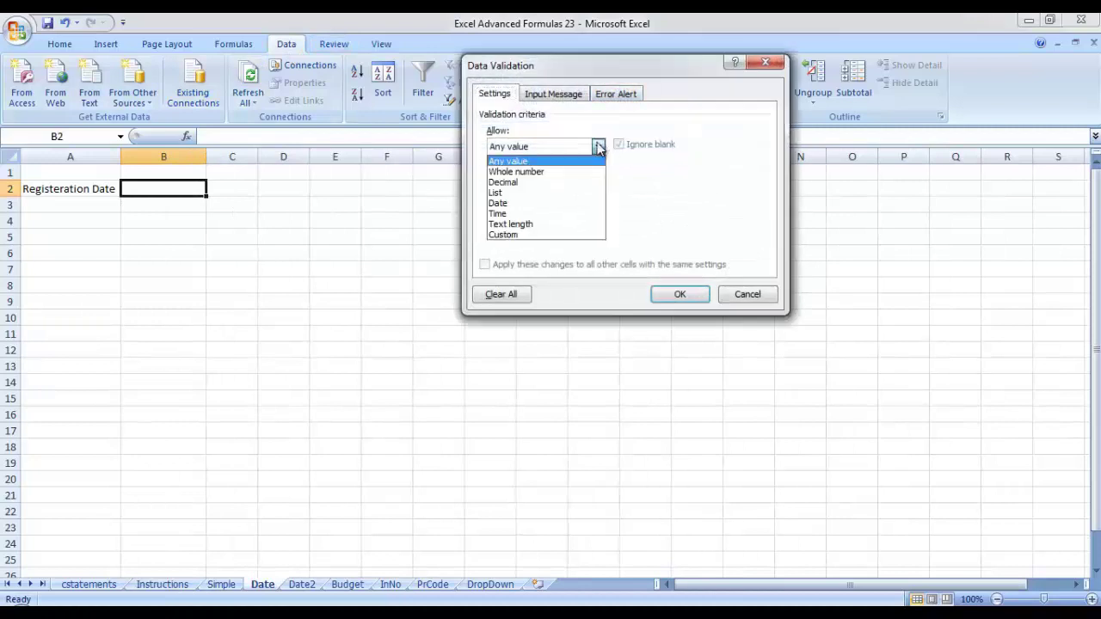
{"action": "left_click", "coordinate": [537, 204]}
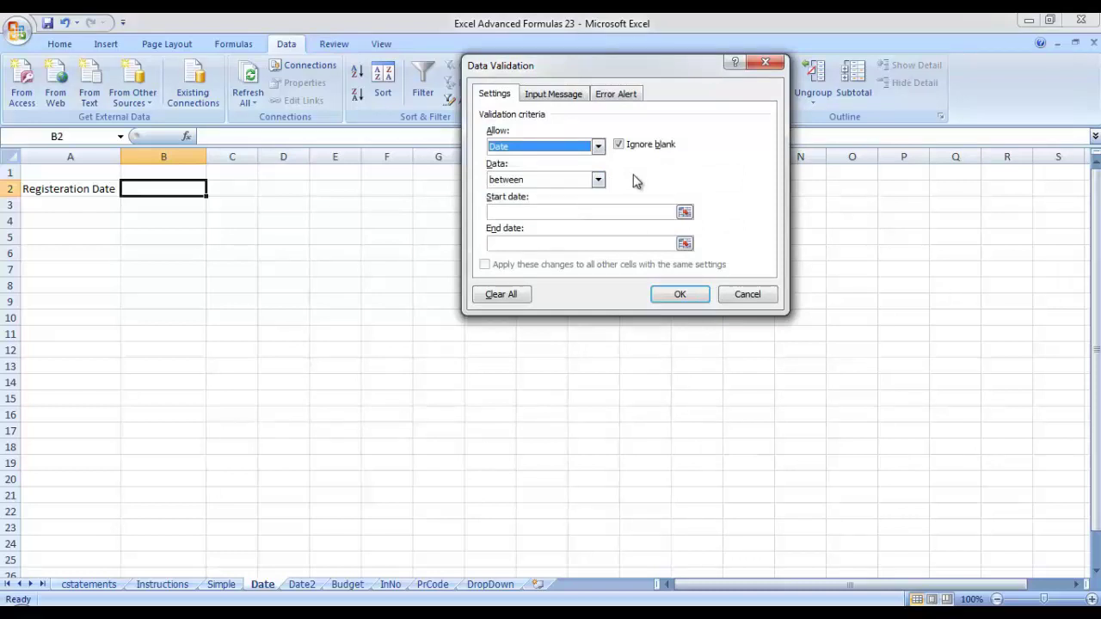
{"action": "left_click", "coordinate": [598, 180]}
{"action": "left_click", "coordinate": [573, 198]}
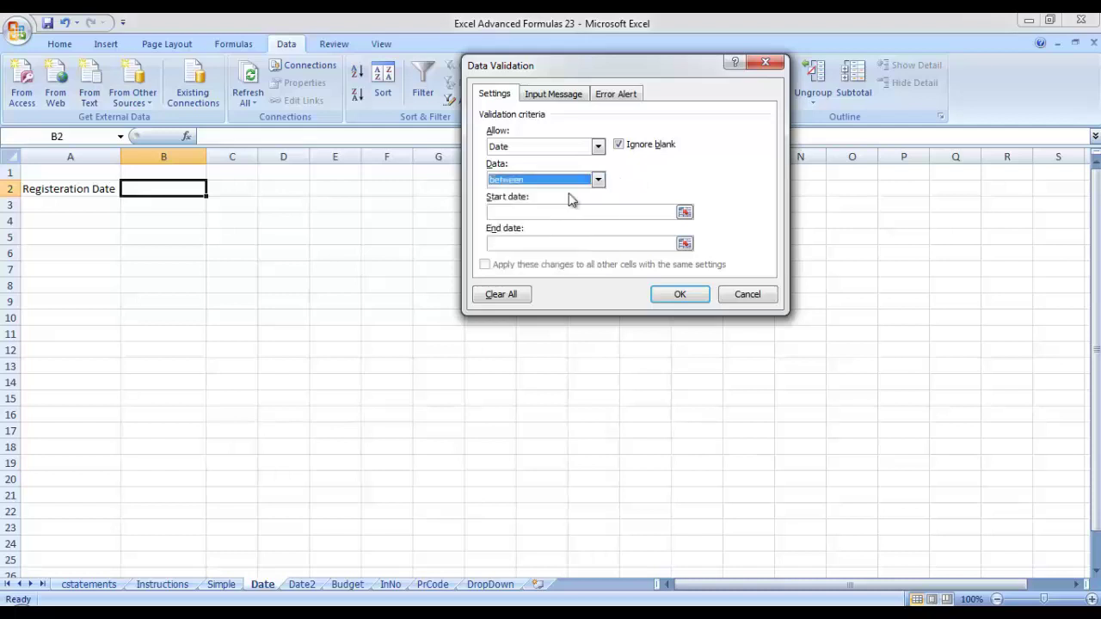
{"action": "left_click", "coordinate": [548, 215]}
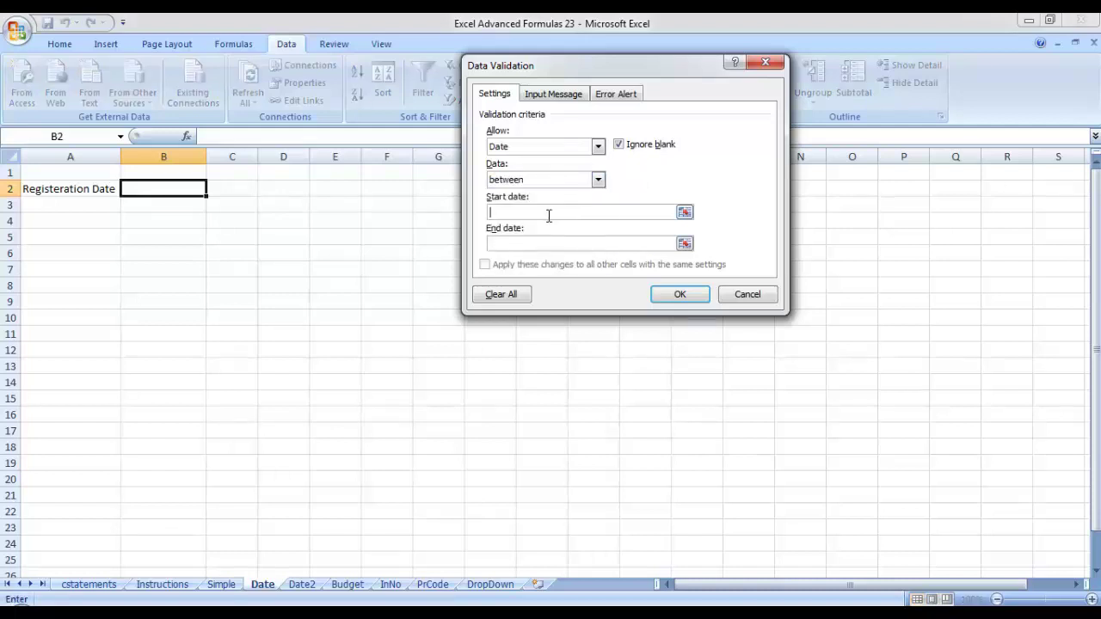
{"action": "type", "text": "=today()"}
{"action": "left_click", "coordinate": [534, 242]}
{"action": "type", "text": "=today() +30"}
{"action": "left_click", "coordinate": [675, 296]}
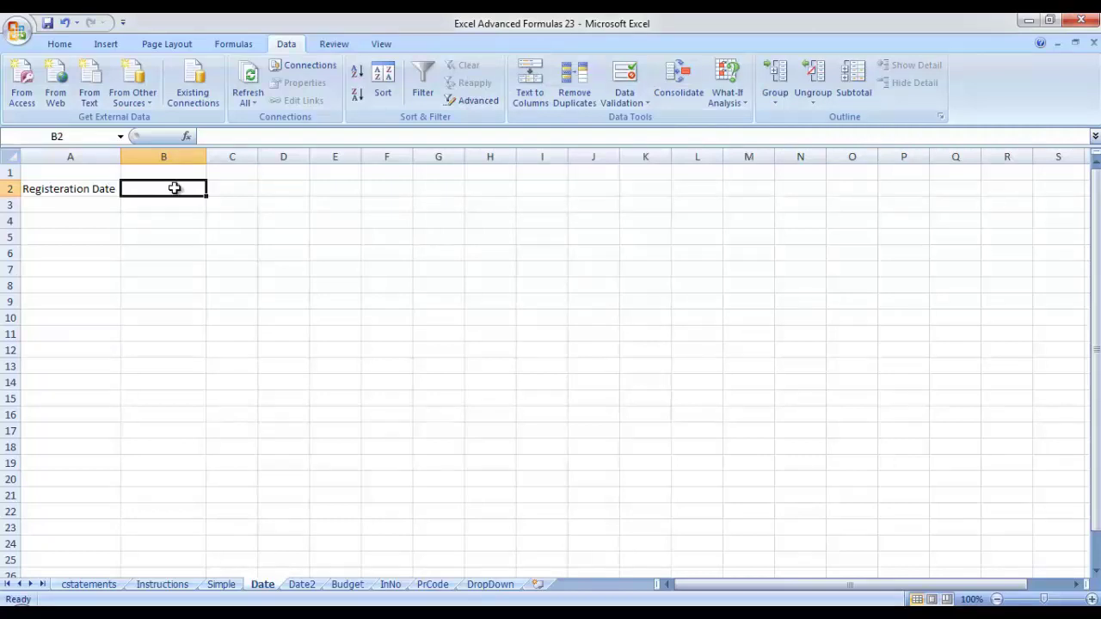
Test the date rule in B2 by entering 8/30/2023 and the past date 8/29/2023, choosing to retry the entry
{"action": "type", "text": "8/30"}
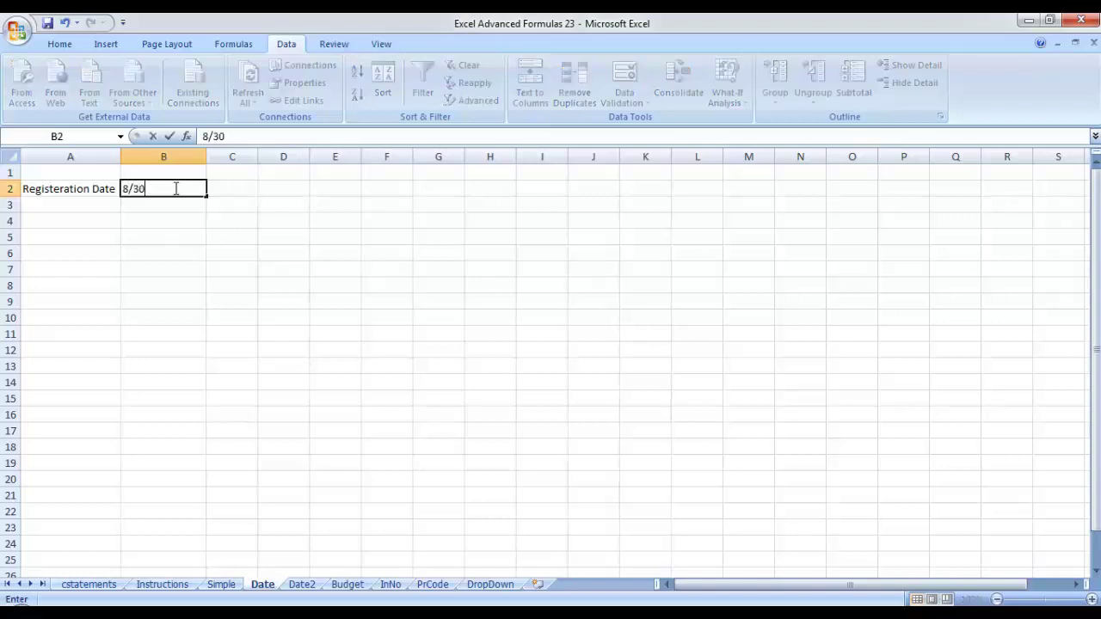
{"action": "type", "text": "/2023"}
{"action": "key", "text": "Return"}
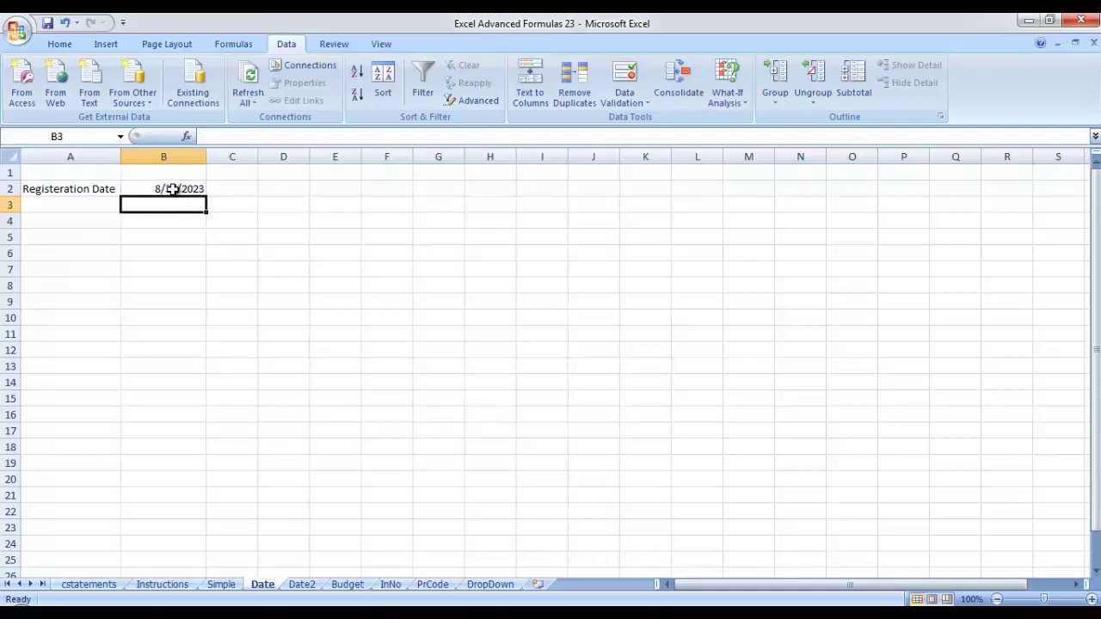
{"action": "left_click", "coordinate": [172, 189]}
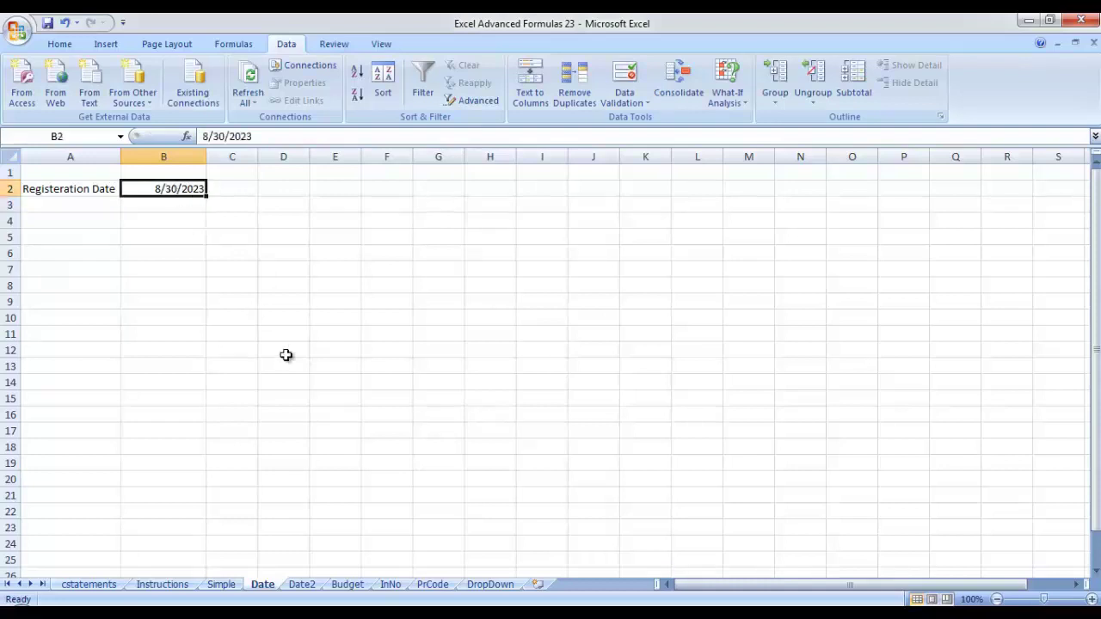
{"action": "type", "text": "8"}
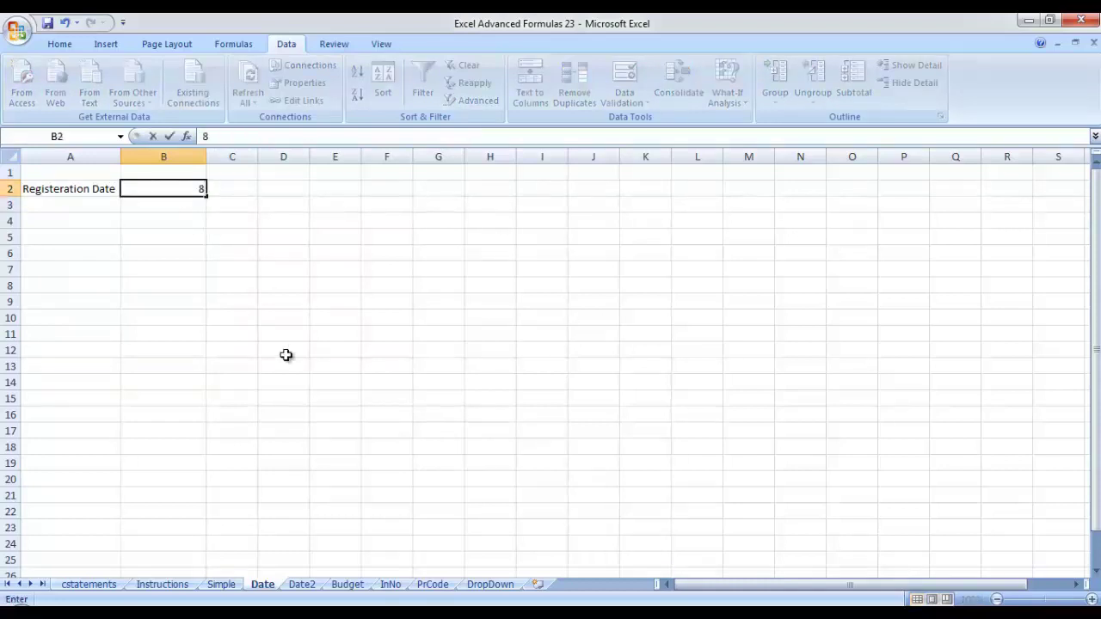
{"action": "type", "text": "/29/2023"}
{"action": "key", "text": "Return"}
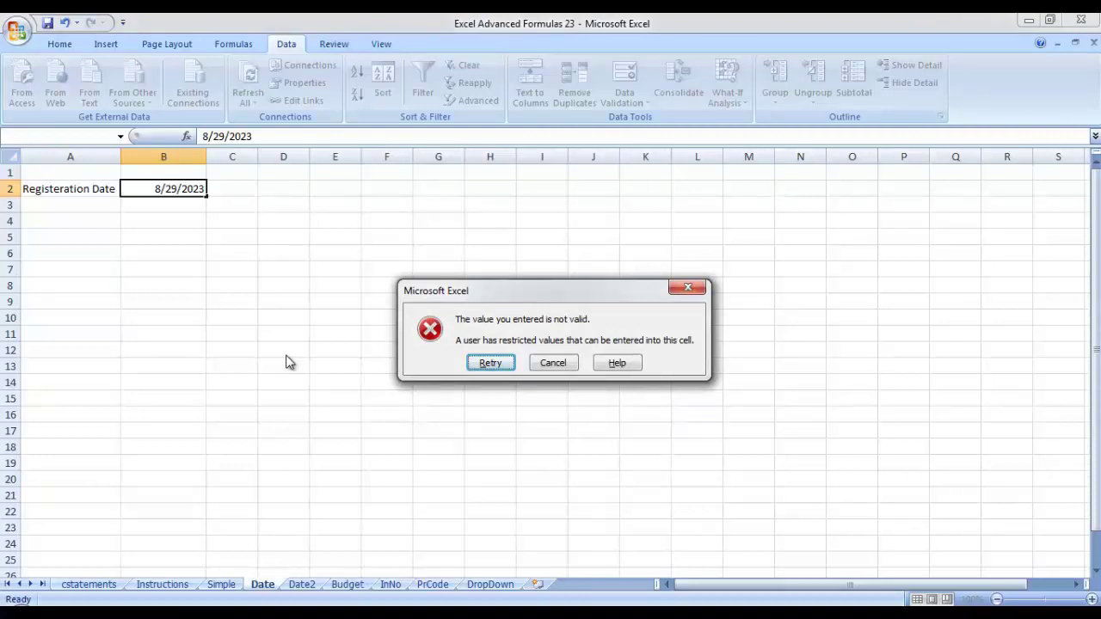
{"action": "key", "text": "Return"}
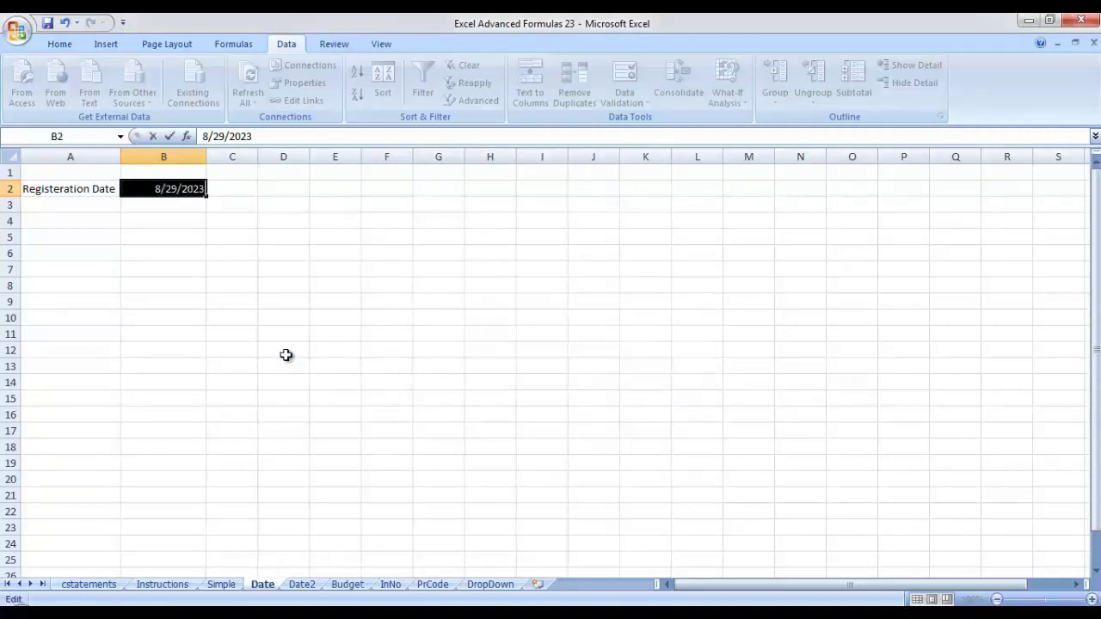
Edit the month and day of the date in B2 to 9/28/2023 to test the upper limit
{"action": "left_click", "coordinate": [176, 190]}
{"action": "key", "text": "BackSpace"}
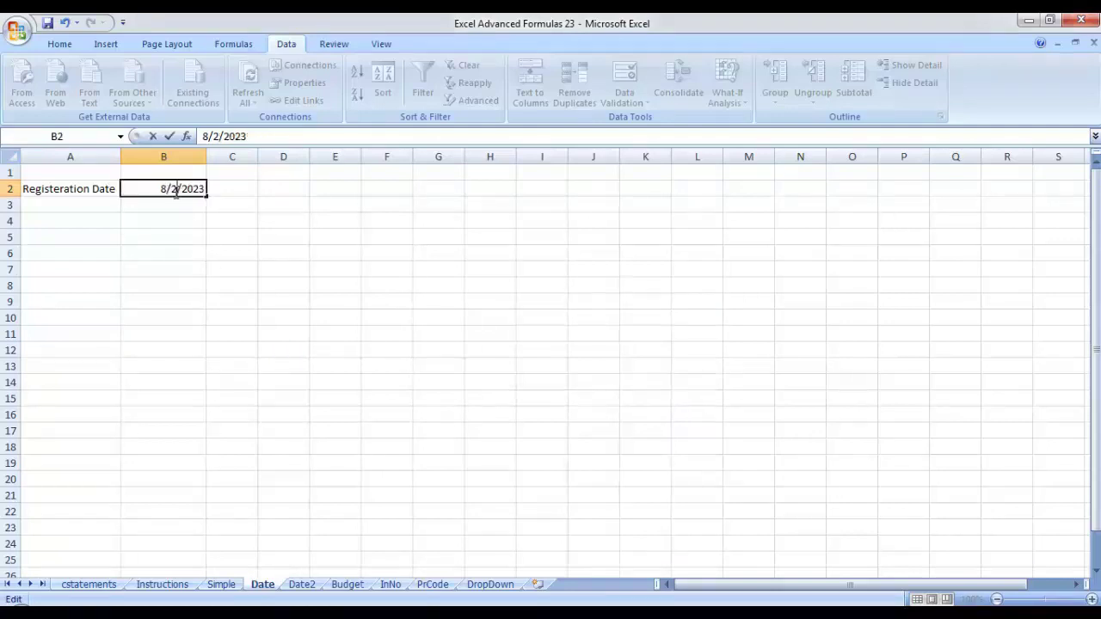
{"action": "type", "text": "8"}
{"action": "left_click", "coordinate": [158, 189]}
{"action": "key", "text": "BackSpace"}
{"action": "type", "text": "9"}
{"action": "key", "text": "Return"}
{"action": "left_click", "coordinate": [160, 187]}
{"action": "double_click", "coordinate": [163, 189]}
{"action": "key", "text": "BackSpace"}
{"action": "type", "text": "8"}
{"action": "key", "text": "Return"}
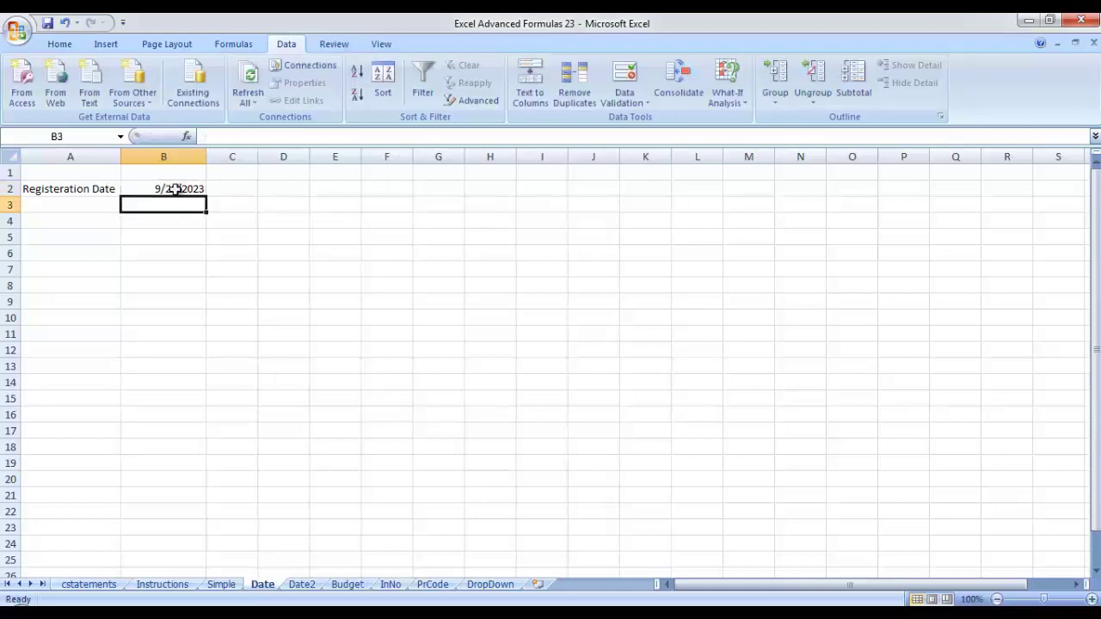
Test 9/30/2023 in B2, retry the entry and enter 9/23/2023 instead
{"action": "left_click", "coordinate": [176, 189]}
{"action": "double_click", "coordinate": [176, 187]}
{"action": "key", "text": "BackSpace"}
{"action": "key", "text": "BackSpace"}
{"action": "type", "text": "30"}
{"action": "key", "text": "Return"}
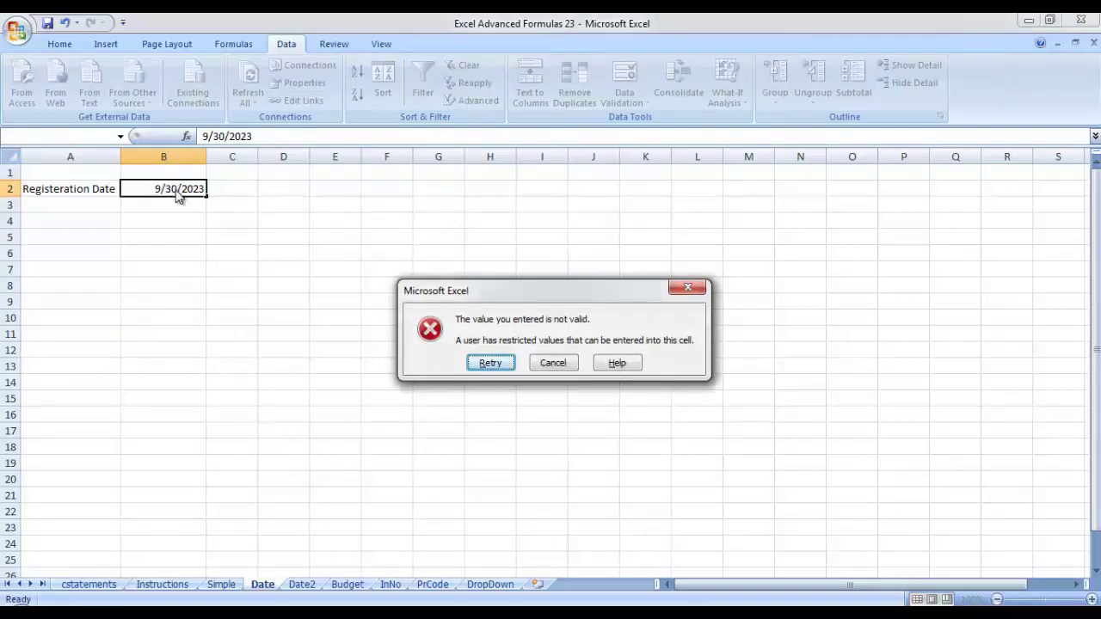
{"action": "key", "text": "Return"}
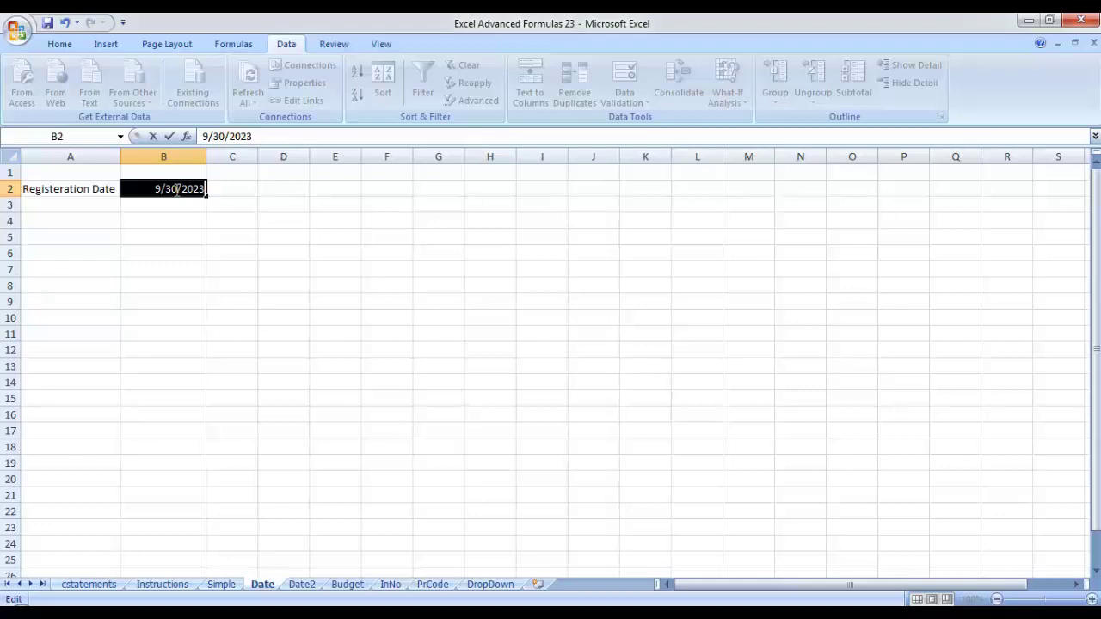
{"action": "type", "text": "9/23/2023"}
{"action": "key", "text": "Return"}
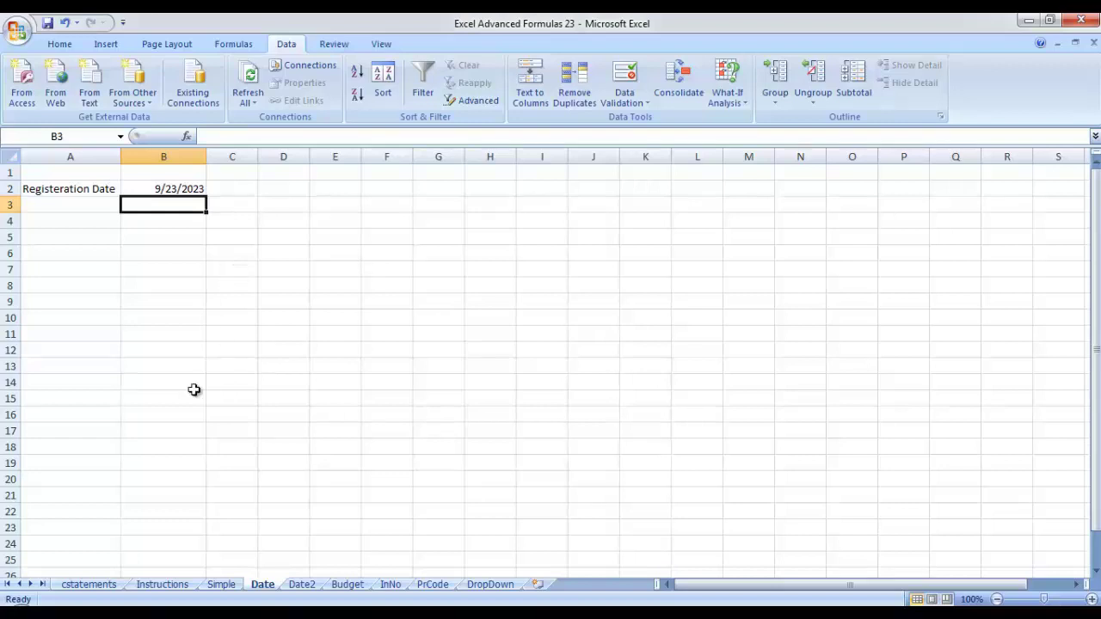
Check the Date2 task on the Instructions sheet and switch to the Date2 sheet
{"action": "key", "text": "Down"}
{"action": "key", "text": "Down"}
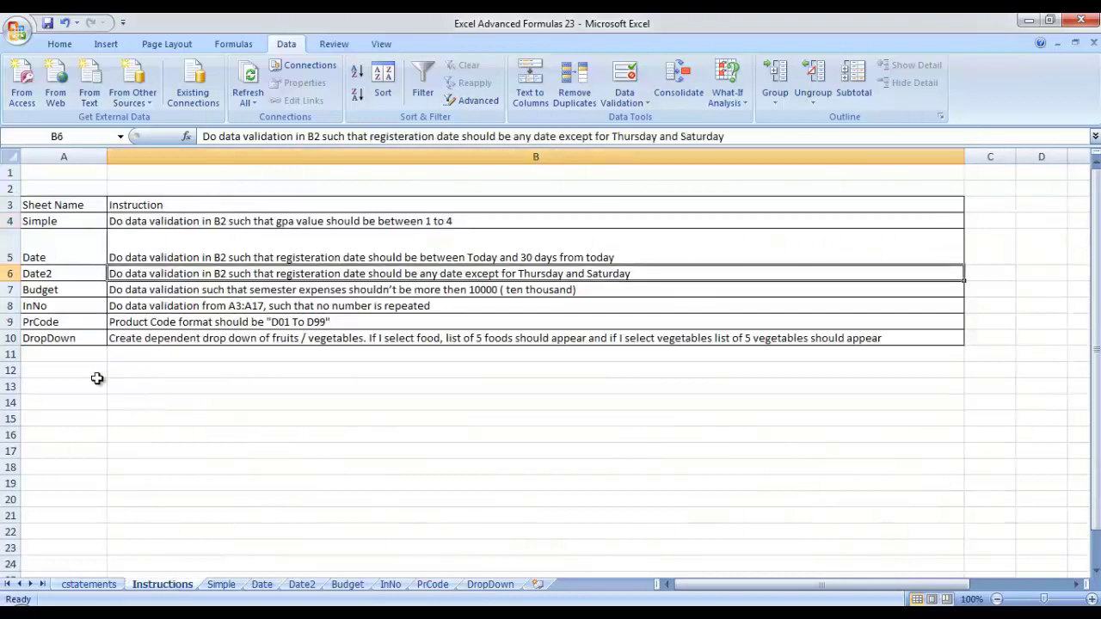
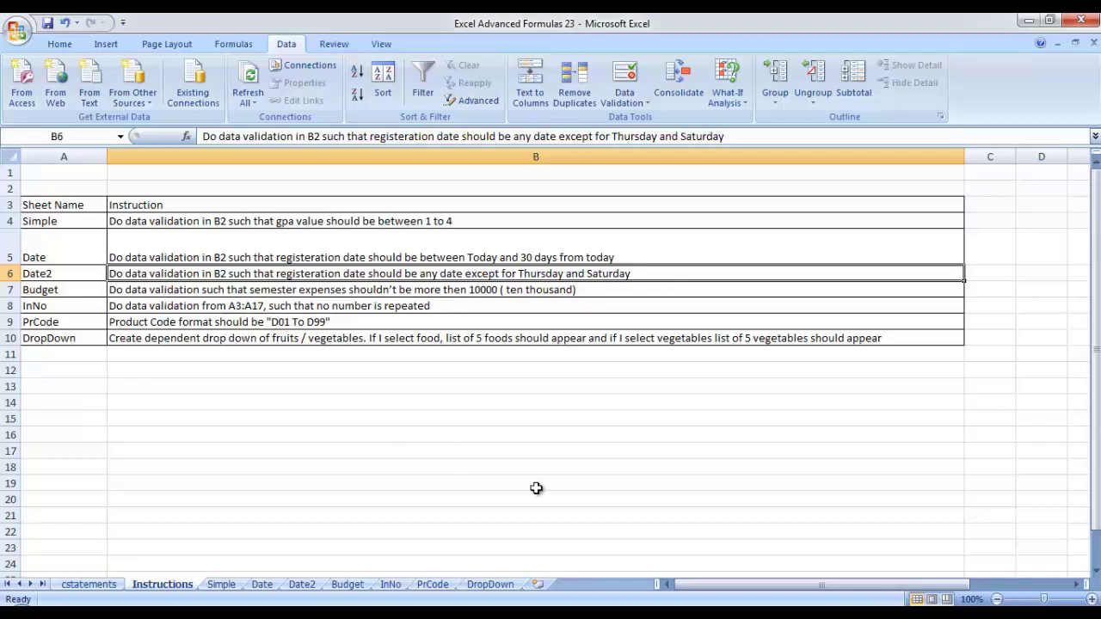
{"action": "left_click", "coordinate": [302, 584]}
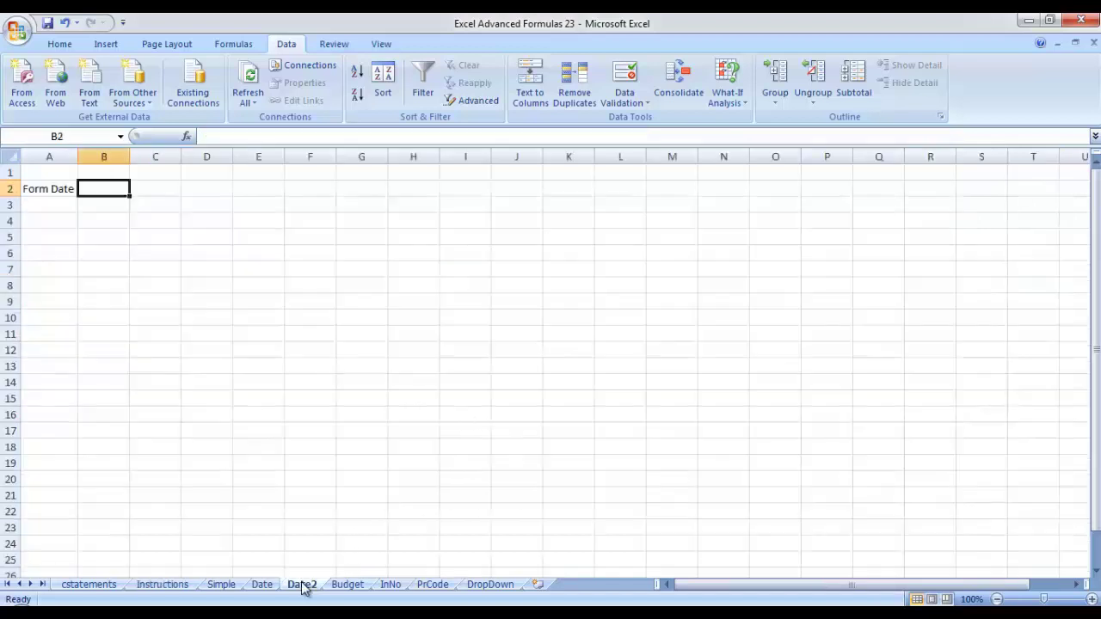
Enter a TODAY formula in K2 of the Date2 sheet and widen column K
{"action": "left_click", "coordinate": [574, 186]}
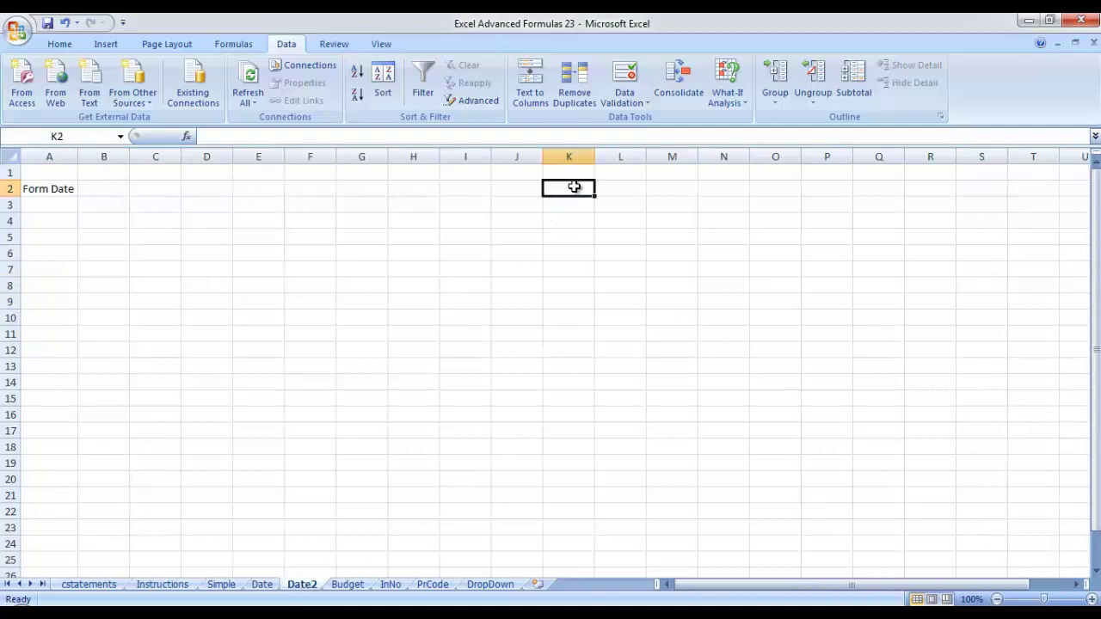
{"action": "type", "text": "today"}
{"action": "key", "text": "BackSpace"}
{"action": "key", "text": "BackSpace"}
{"action": "key", "text": "BackSpace"}
{"action": "key", "text": "BackSpace"}
{"action": "key", "text": "BackSpace"}
{"action": "type", "text": "=today"}
{"action": "double_click", "coordinate": [584, 206]}
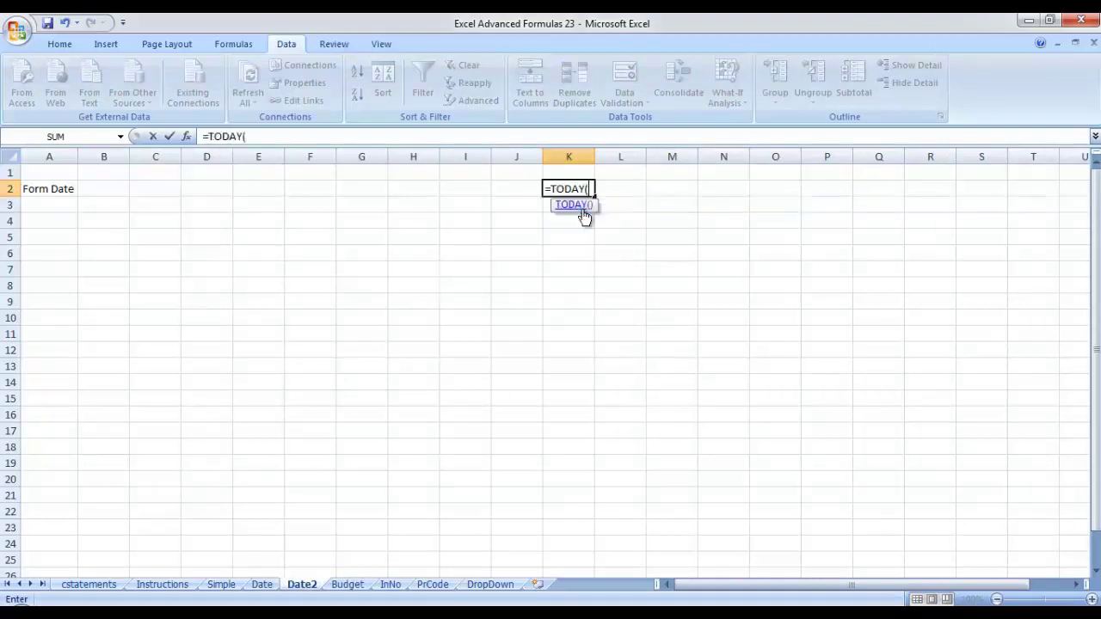
{"action": "key", "text": "Return"}
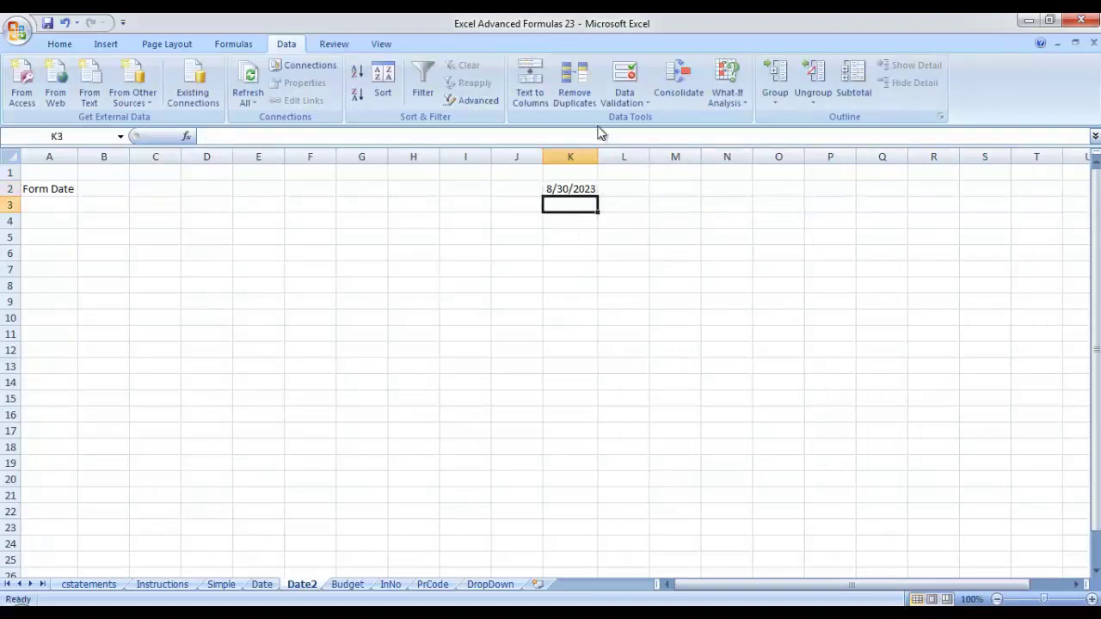
{"action": "left_click_drag", "start_coordinate": [598, 156], "coordinate": [627, 156]}
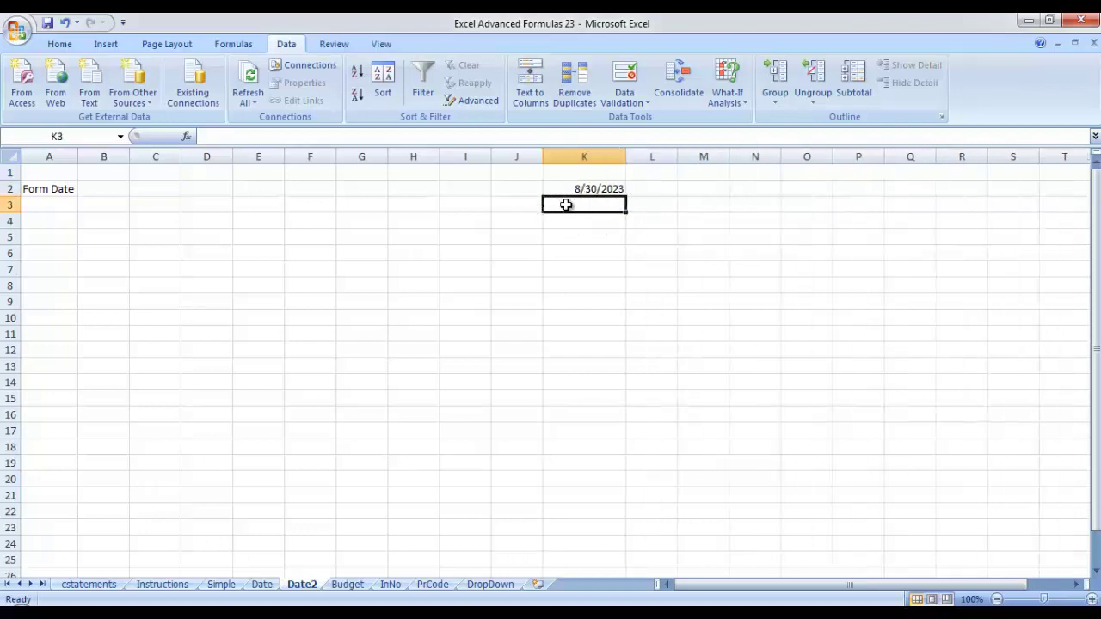
Enter =WEEKDAY(K2,2) in K3 to get the weekday number of the date in K2
{"action": "type", "text": "="}
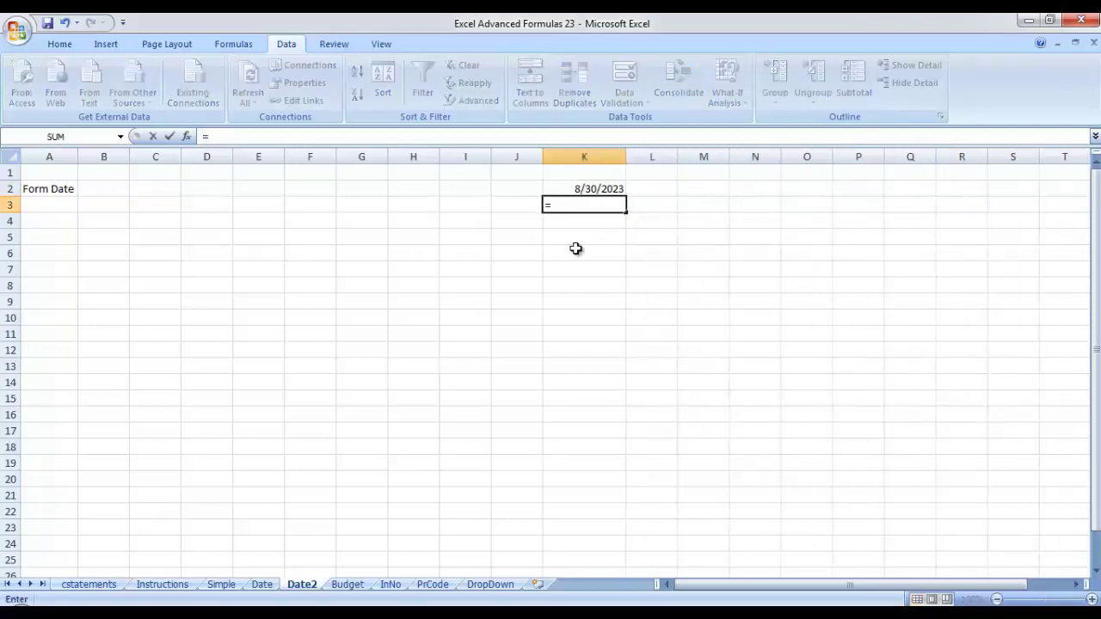
{"action": "type", "text": "week"}
{"action": "double_click", "coordinate": [594, 222]}
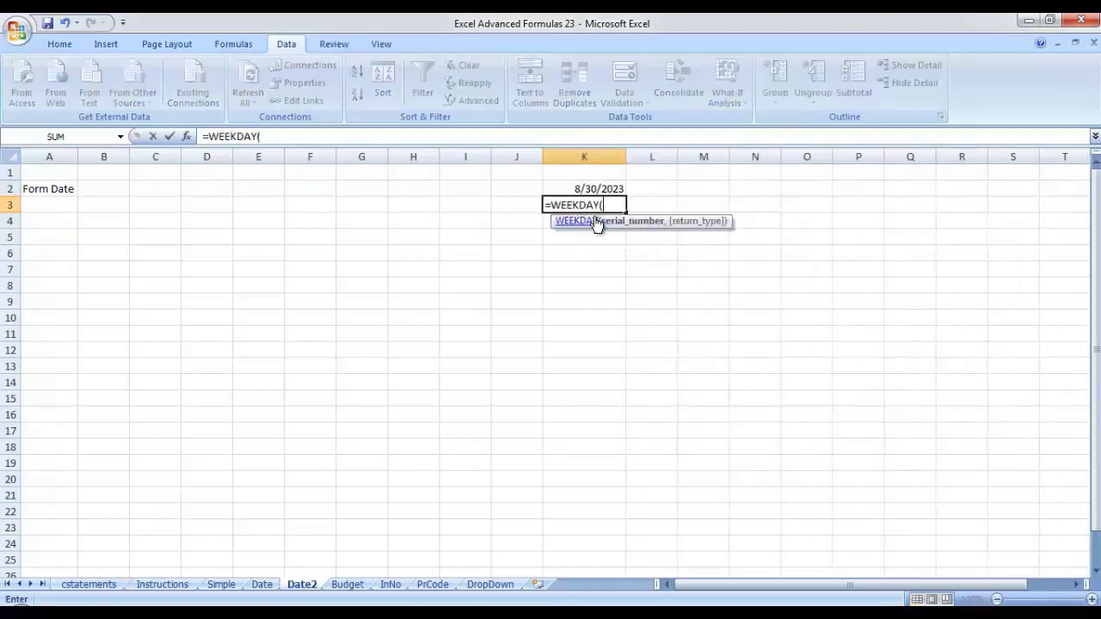
{"action": "left_click", "coordinate": [601, 189]}
{"action": "type", "text": ","}
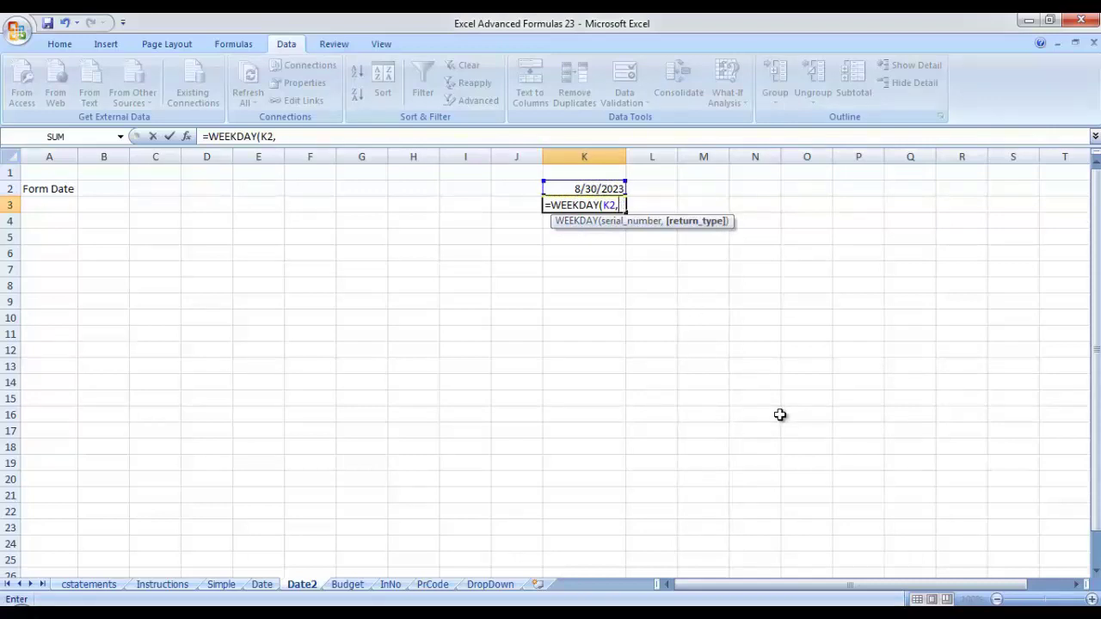
{"action": "type", "text": "2"}
{"action": "key", "text": "Return"}
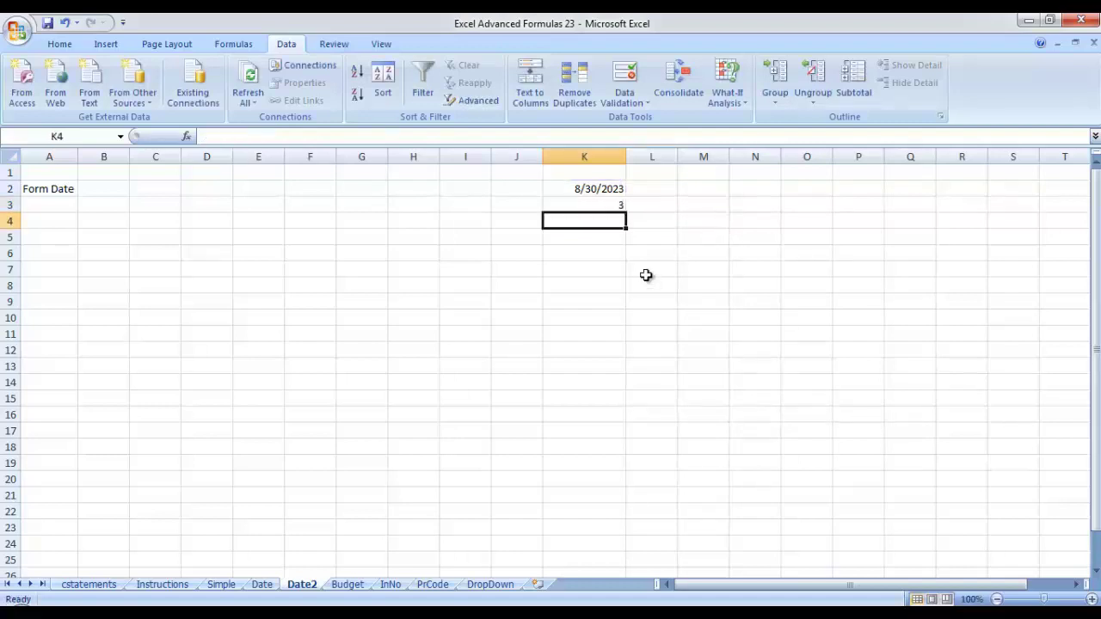
Review the arguments of the WEEKDAY formula in K3 and reread the Date2 task on the Instructions sheet
{"action": "left_click", "coordinate": [610, 210]}
{"action": "double_click", "coordinate": [608, 209]}
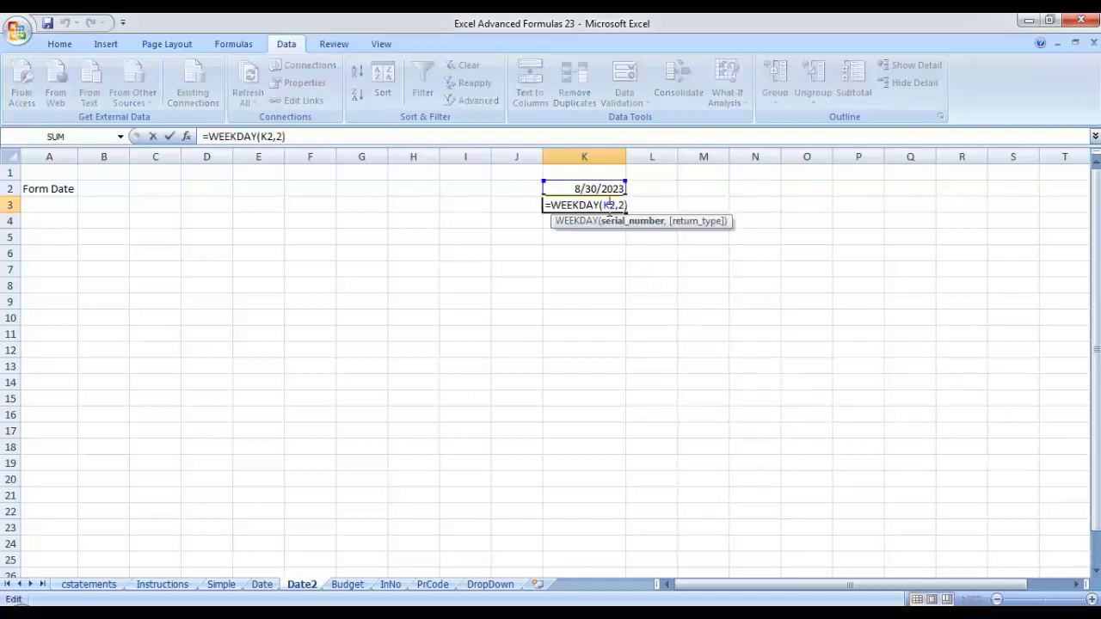
{"action": "key", "text": "BackSpace"}
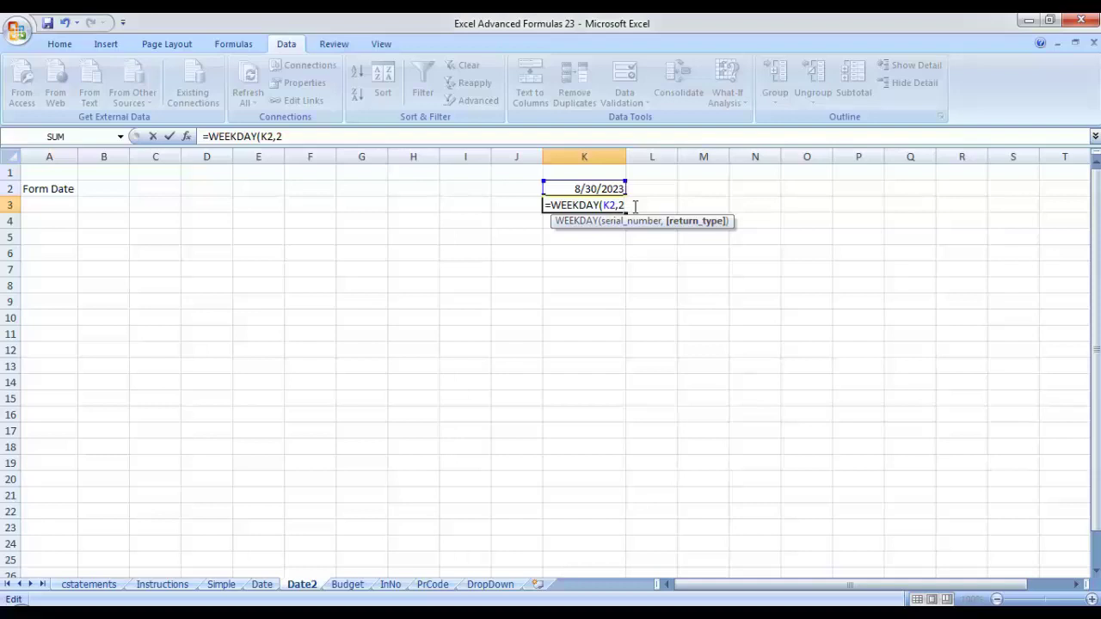
{"action": "key", "text": "Return"}
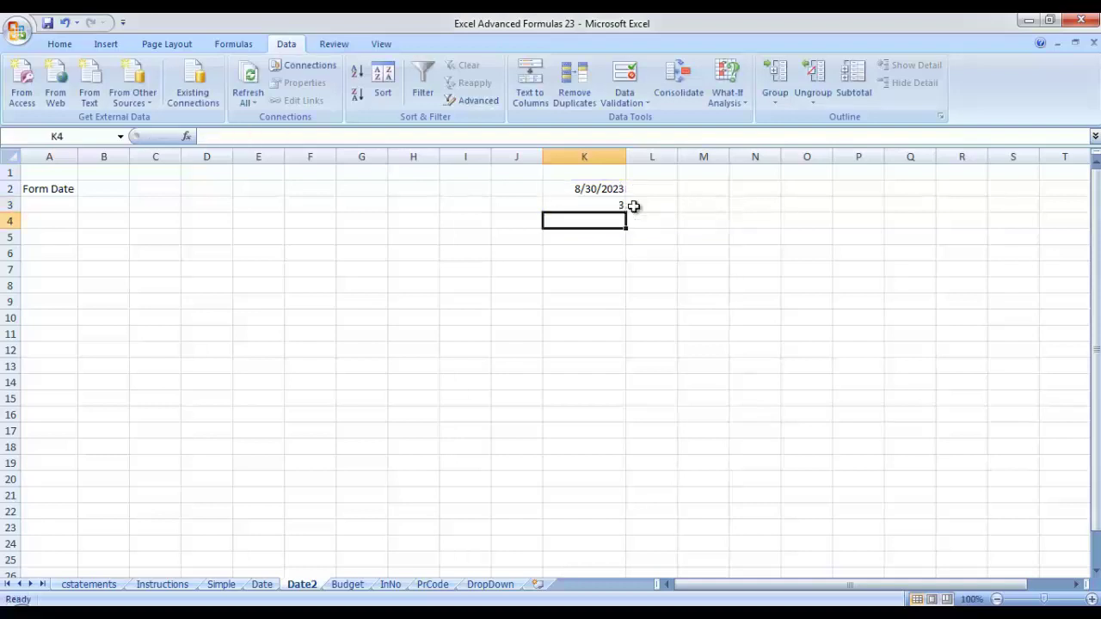
{"action": "left_click", "coordinate": [624, 205]}
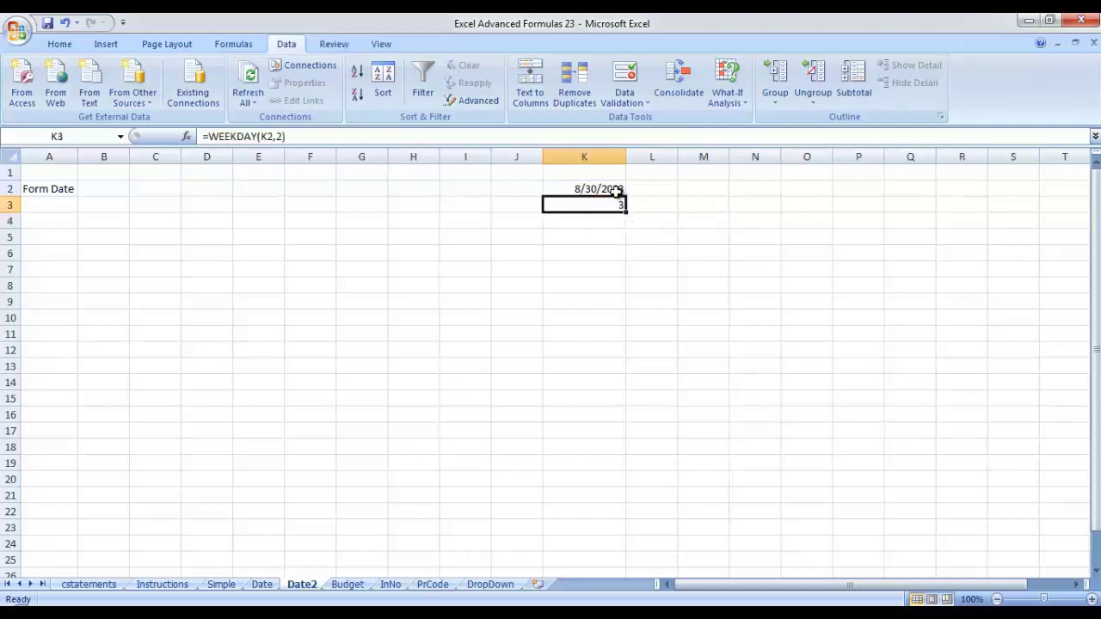
{"action": "left_click", "coordinate": [163, 585]}
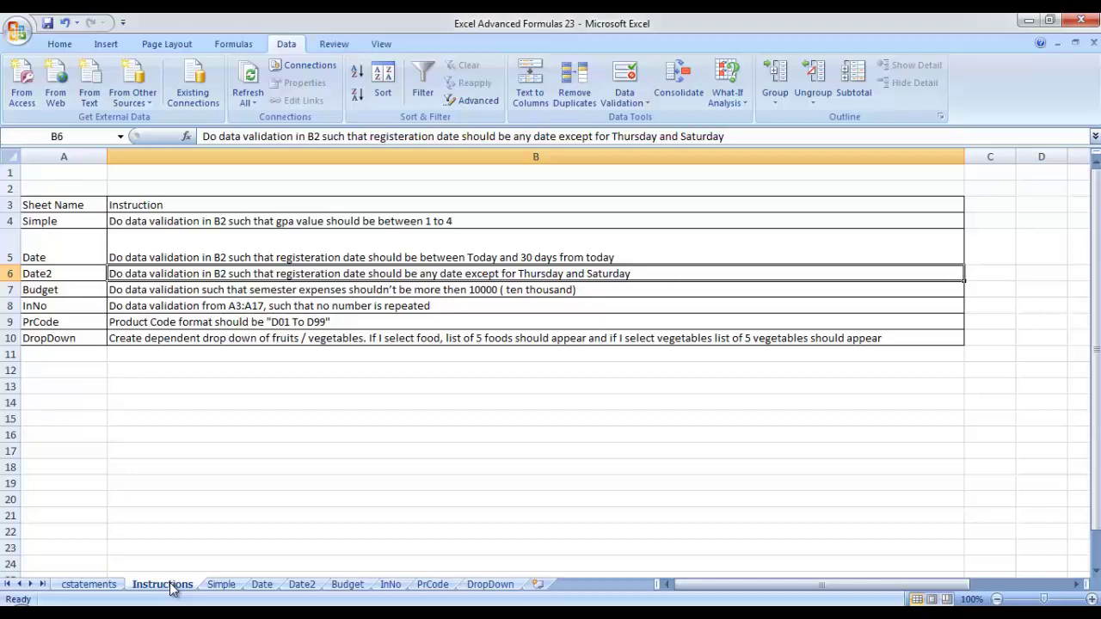
Widen column B on the Date2 sheet and start a Custom data validation rule for B2
{"action": "left_click", "coordinate": [303, 587]}
{"action": "left_click", "coordinate": [107, 189]}
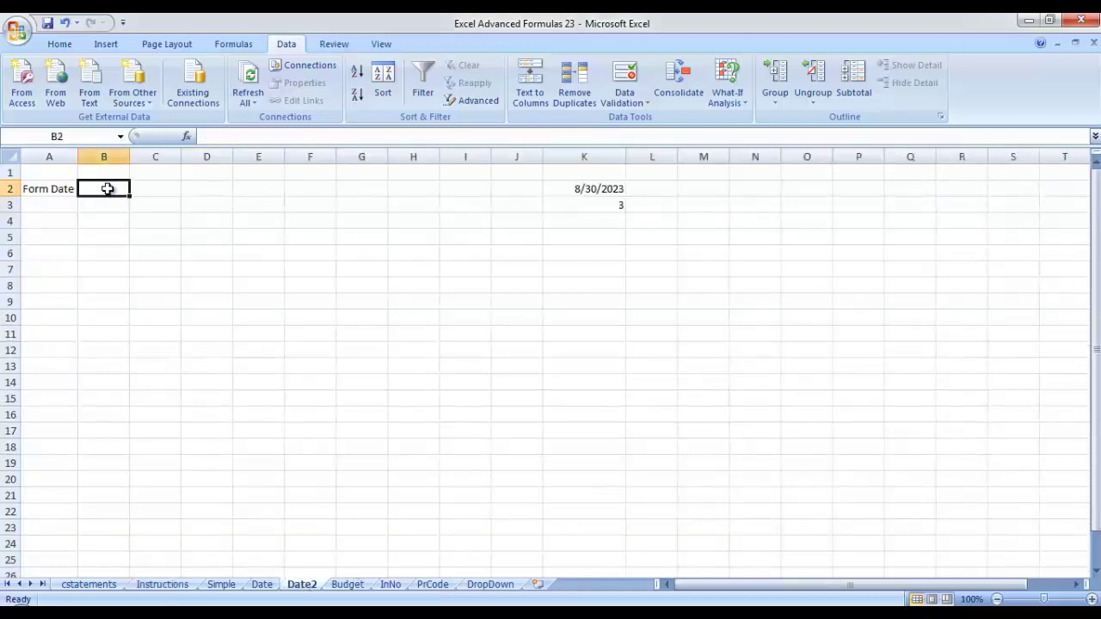
{"action": "left_click_drag", "start_coordinate": [130, 157], "coordinate": [165, 157]}
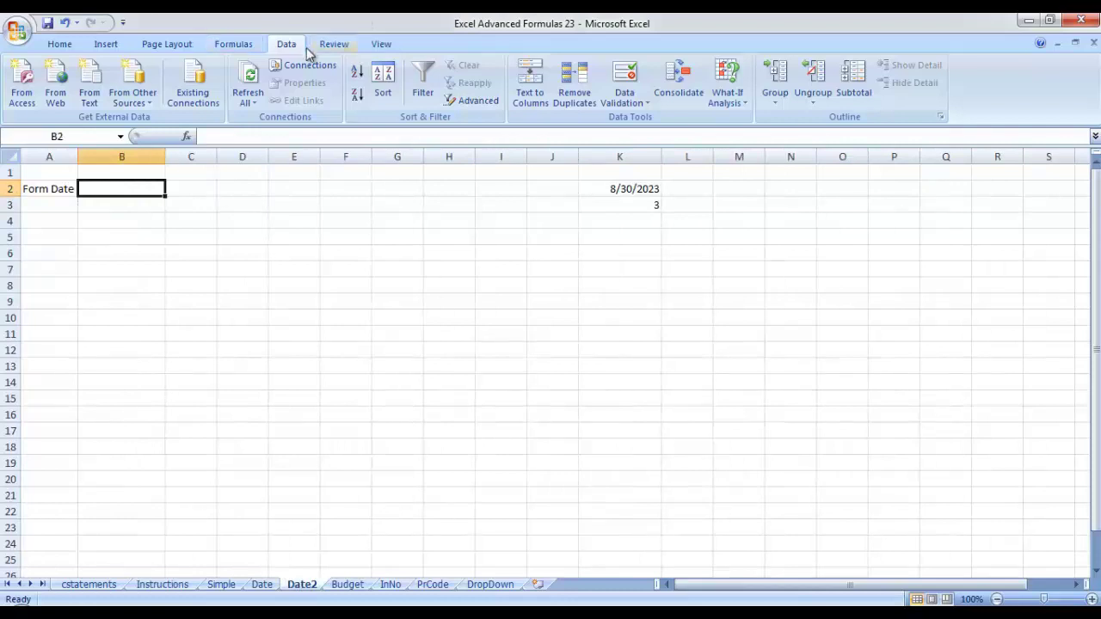
{"action": "left_click", "coordinate": [623, 78]}
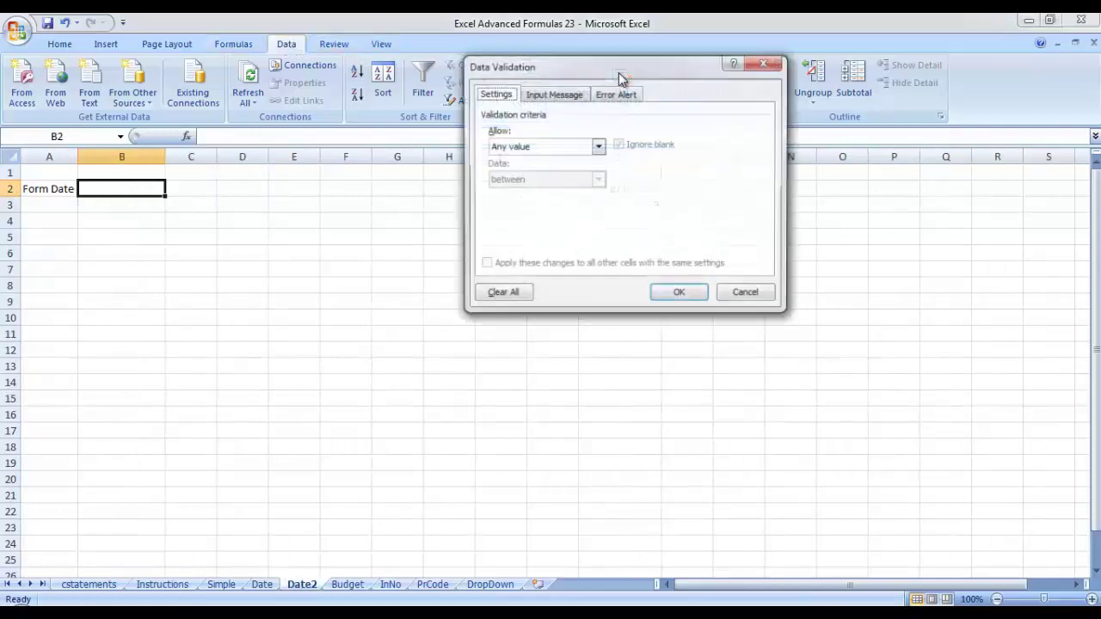
{"action": "left_click", "coordinate": [599, 146]}
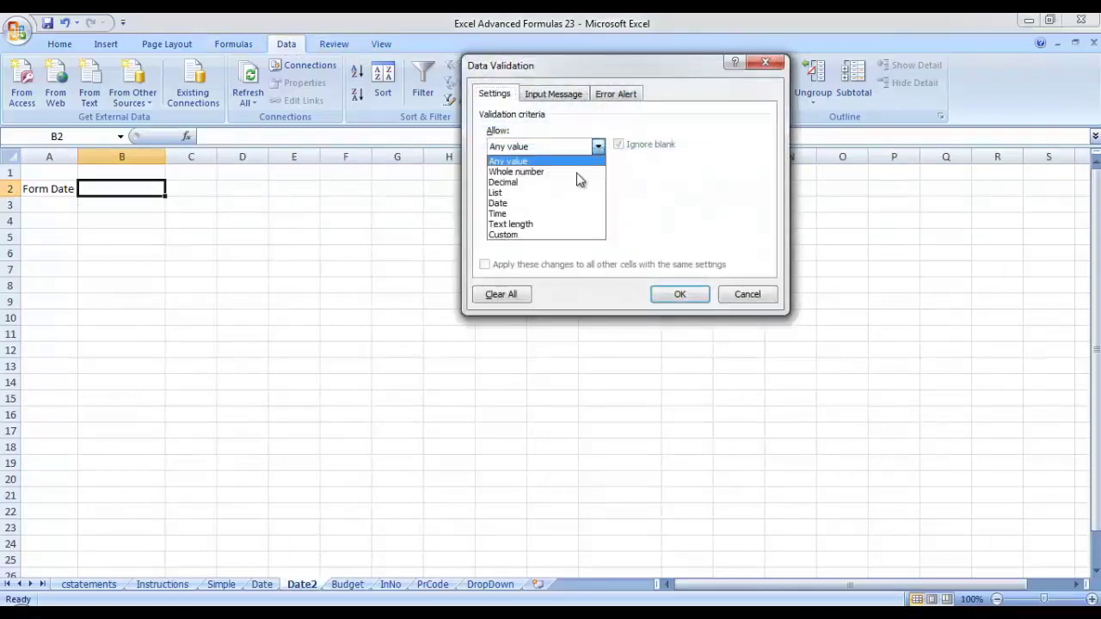
{"action": "left_click", "coordinate": [542, 233]}
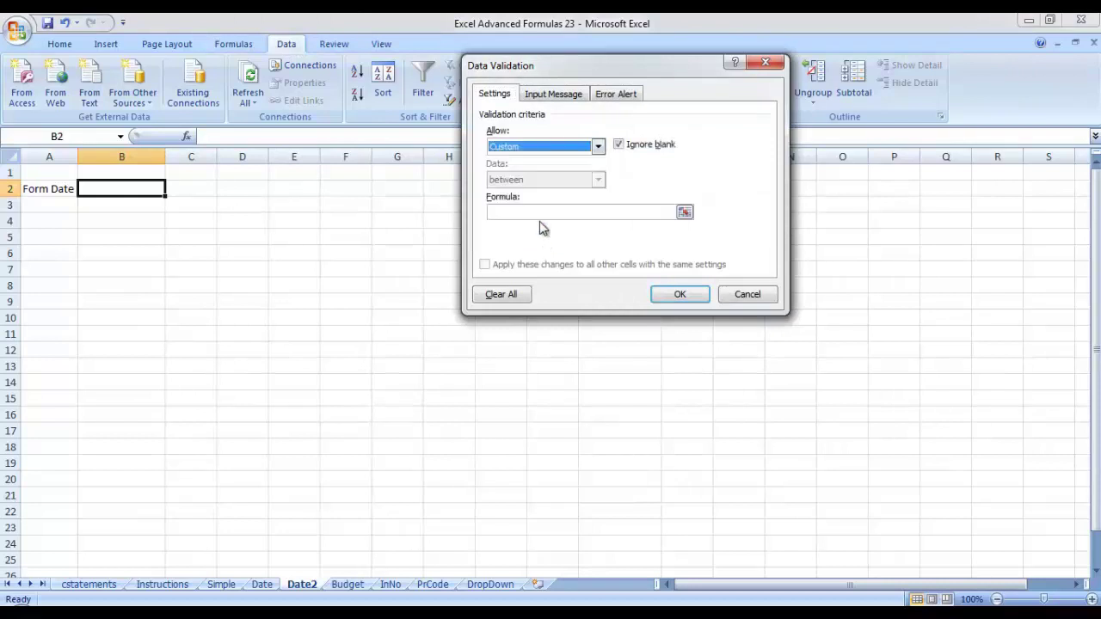
{"action": "left_click", "coordinate": [530, 214]}
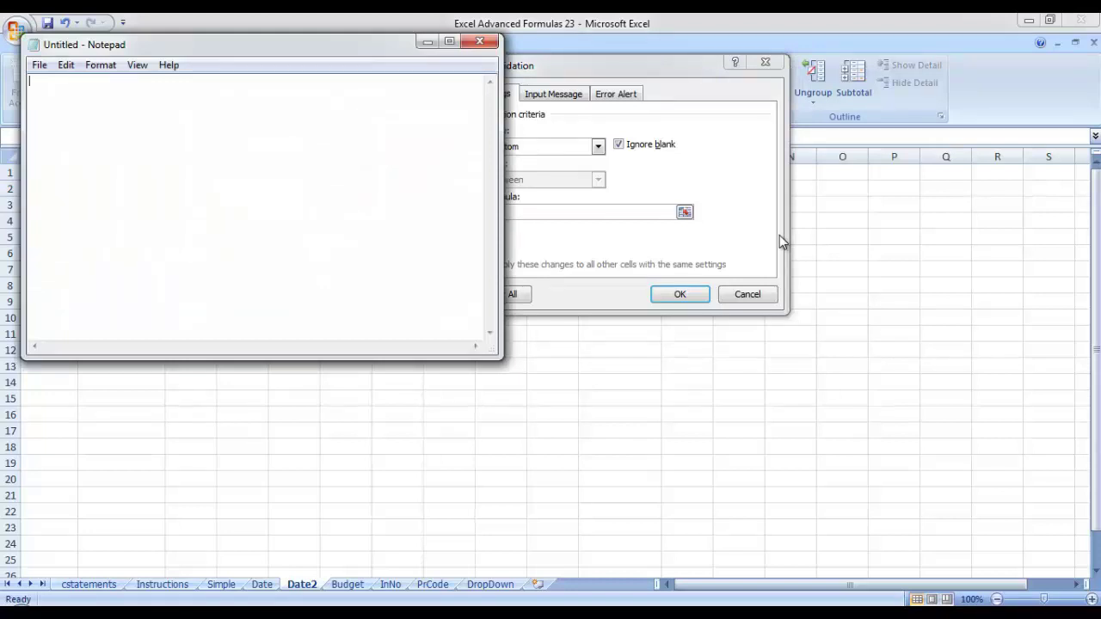
Switch to Notepad and draft the conditions weekday(B2,2)<>4 and weekday(B2,2)<>6 on separate lines
{"action": "type", "text": "weekday"}
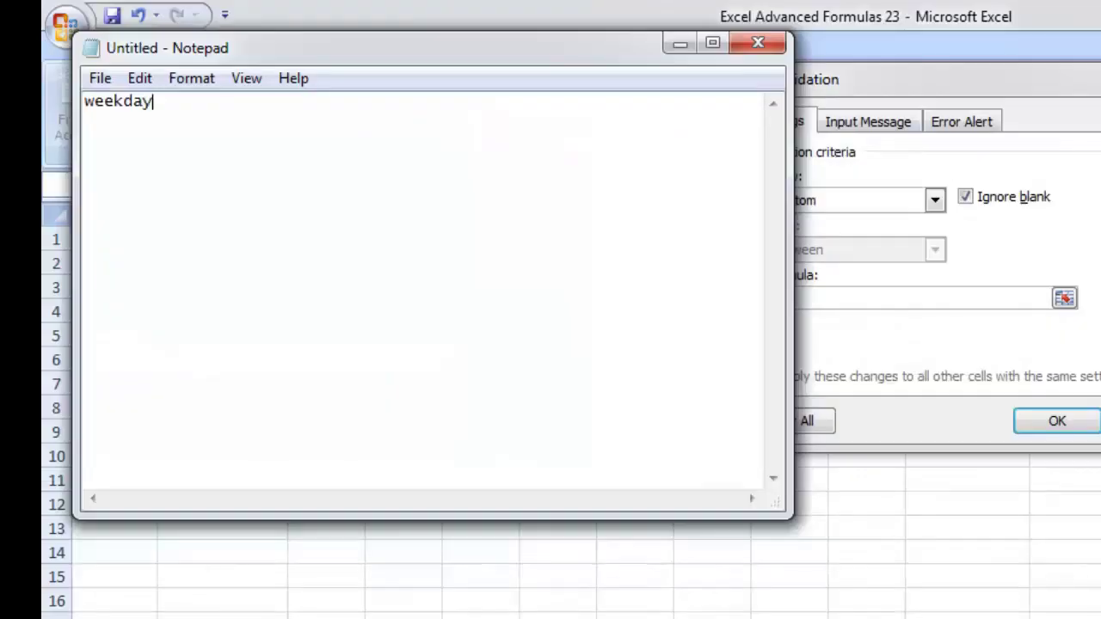
{"action": "type", "text": "^"}
{"action": "key", "text": "BackSpace"}
{"action": "type", "text": "(B2,"}
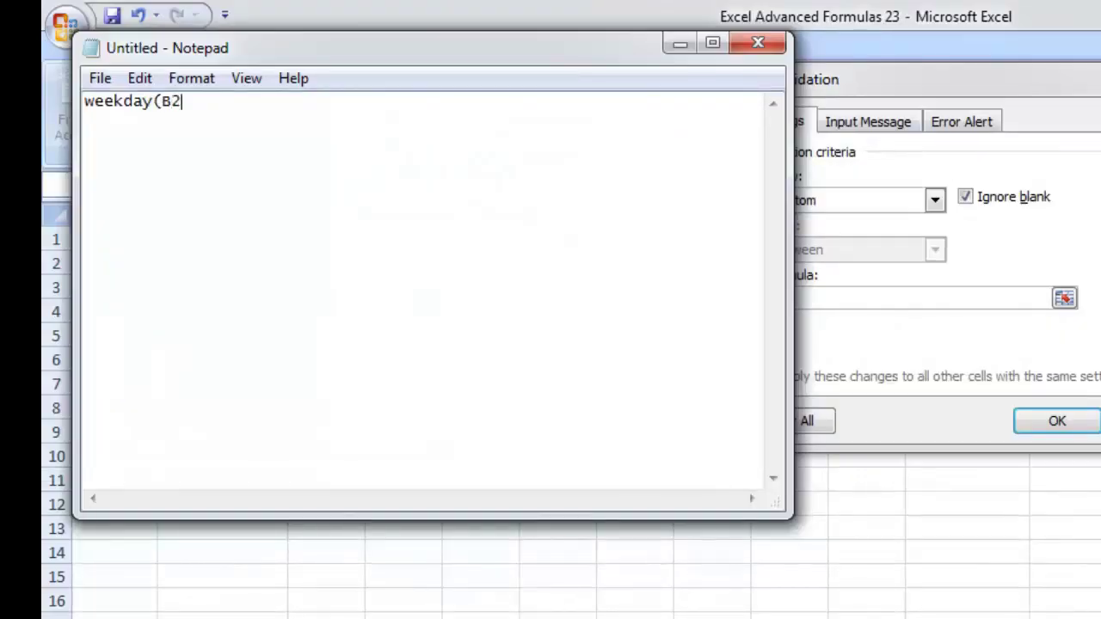
{"action": "type", "text": "2("}
{"action": "key", "text": "BackSpace"}
{"action": "type", "text": ")<>"}
{"action": "type", "text": "4 "}
{"action": "type", "text": "week"}
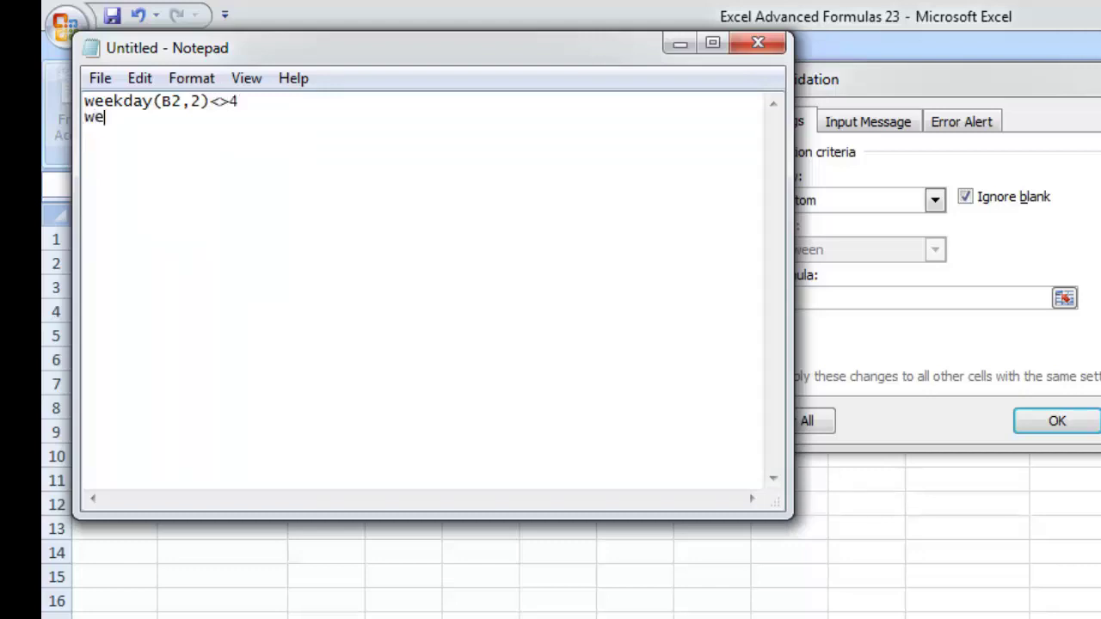
{"action": "type", "text": "day(B2"}
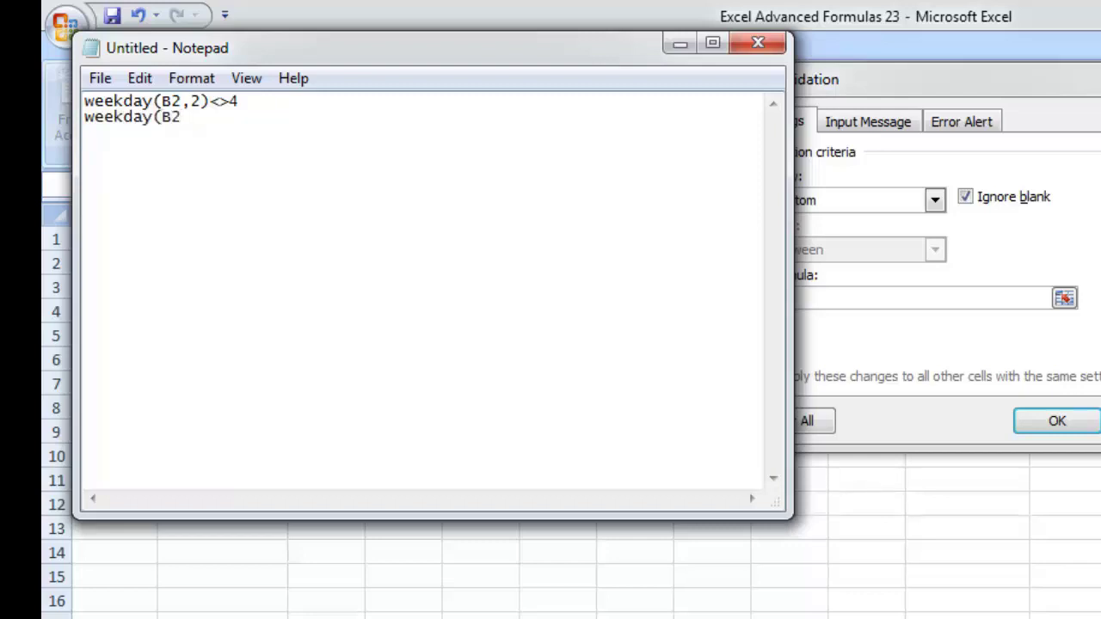
{"action": "type", "text": ",2)<>6"}
Combine the two drafted conditions into the single-line formula AND(weekday(B2,2)<>4,weekday(B2,2)<>6)
{"action": "left_click", "coordinate": [240, 101]}
{"action": "type", "text": "."}
{"action": "key", "text": "BackSpace"}
{"action": "type", "text": ","}
{"action": "key", "text": "Left"}
{"action": "key", "text": "Left"}
{"action": "key", "text": "Left"}
{"action": "key", "text": "Left"}
{"action": "key", "text": "Left"}
{"action": "key", "text": "Left"}
{"action": "key", "text": "Left"}
{"action": "key", "text": "Left"}
{"action": "key", "text": "Left"}
{"action": "key", "text": "Left"}
{"action": "key", "text": "Left"}
{"action": "key", "text": "Left"}
{"action": "key", "text": "Left"}
{"action": "key", "text": "Left"}
{"action": "key", "text": "Left"}
{"action": "key", "text": "Left"}
{"action": "key", "text": "Left"}
{"action": "type", "text": "AND"}
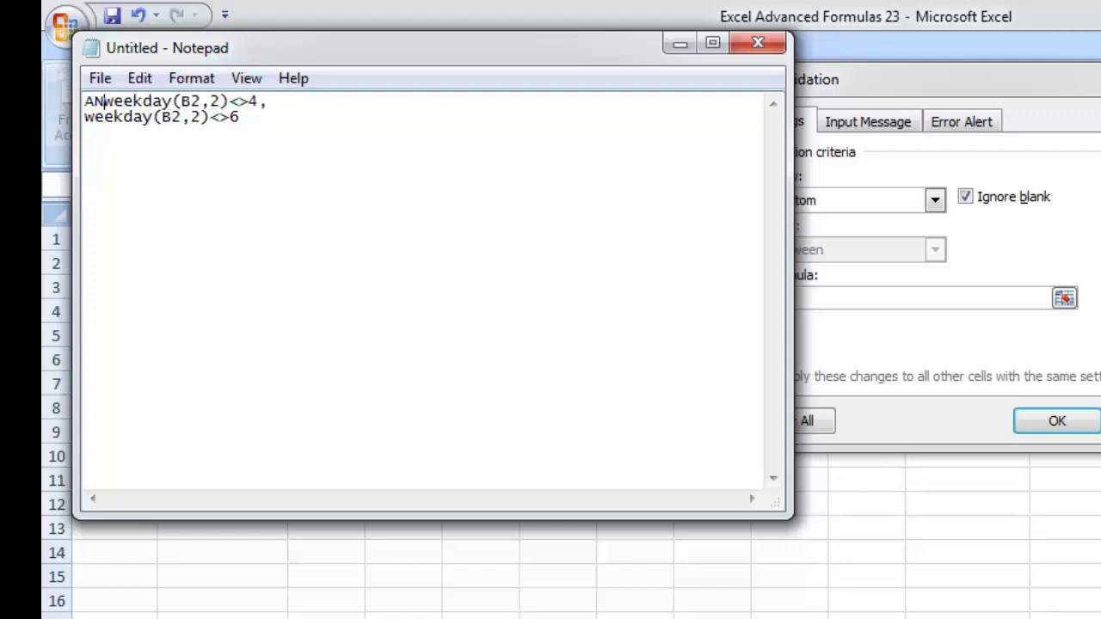
{"action": "type", "text": "("}
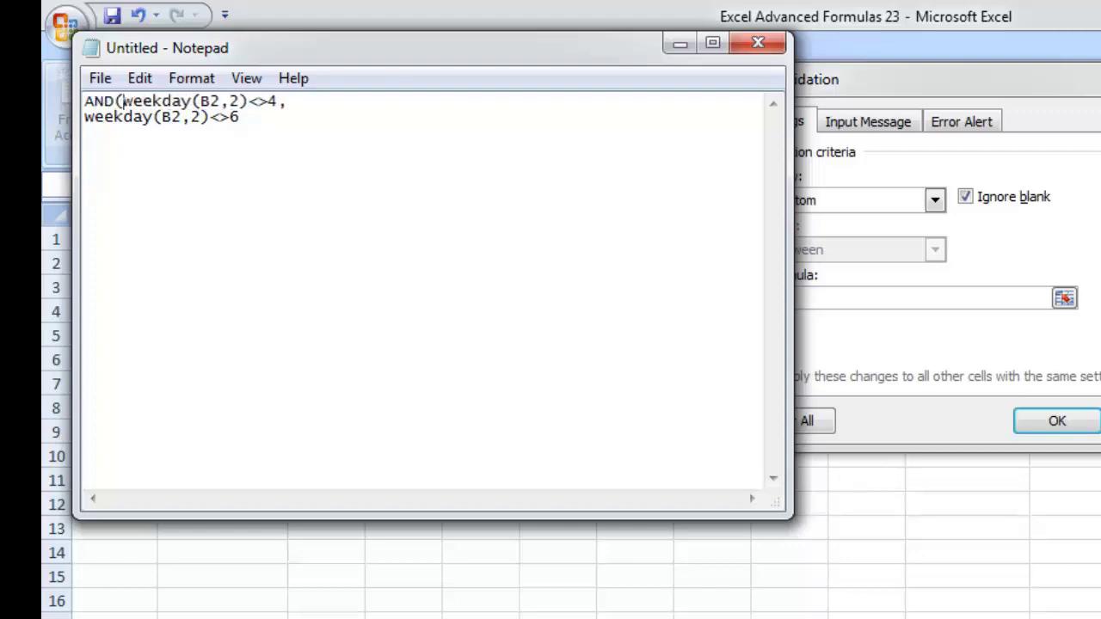
{"action": "left_click", "coordinate": [84, 117]}
{"action": "key", "text": "BackSpace"}
{"action": "left_click", "coordinate": [494, 112]}
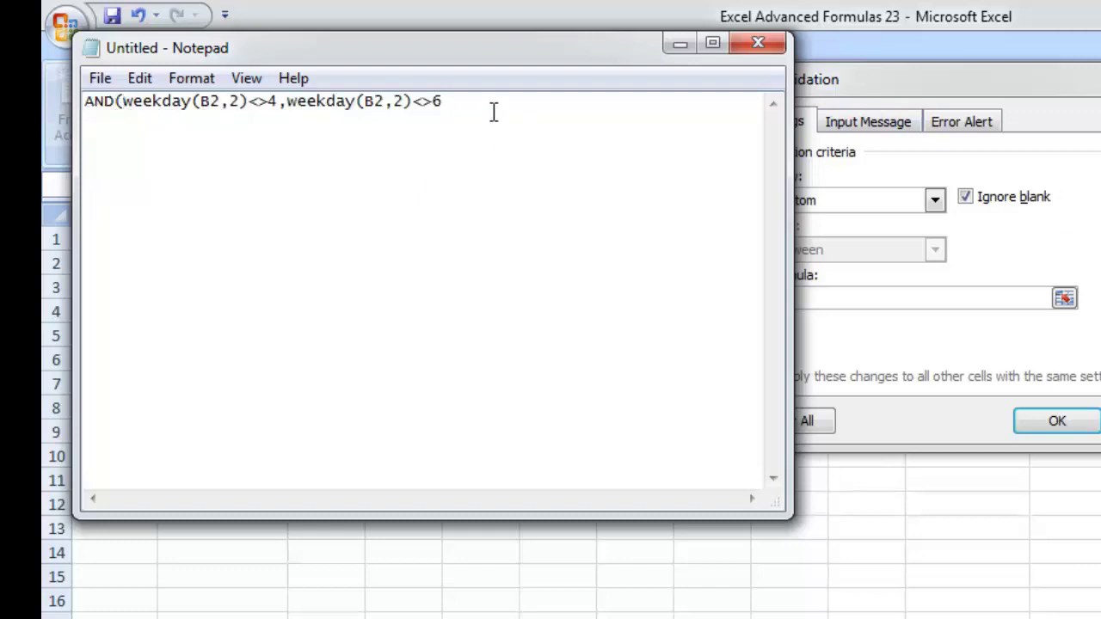
{"action": "type", "text": ")"}
Move the drafted formula from Notepad into B2's Custom validation rule as =AND(weekday(B2,2)<>4,weekday(B2,2)<>6) and apply the rule
{"action": "left_click_drag", "start_coordinate": [465, 101], "coordinate": [79, 105]}
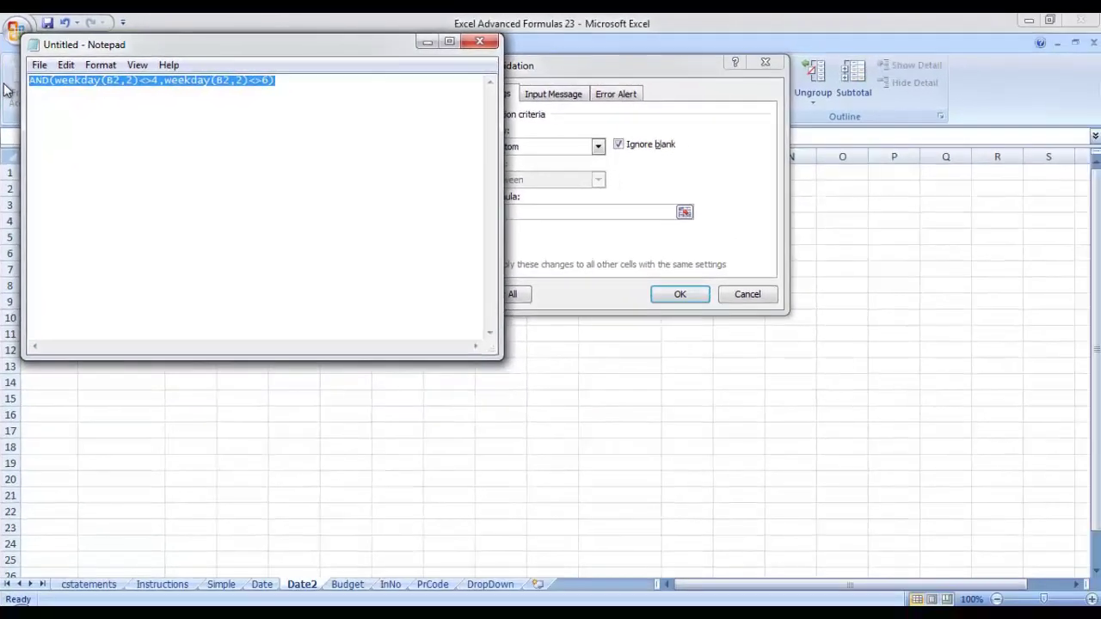
{"action": "key", "text": "ctrl+x"}
{"action": "left_click", "coordinate": [679, 185]}
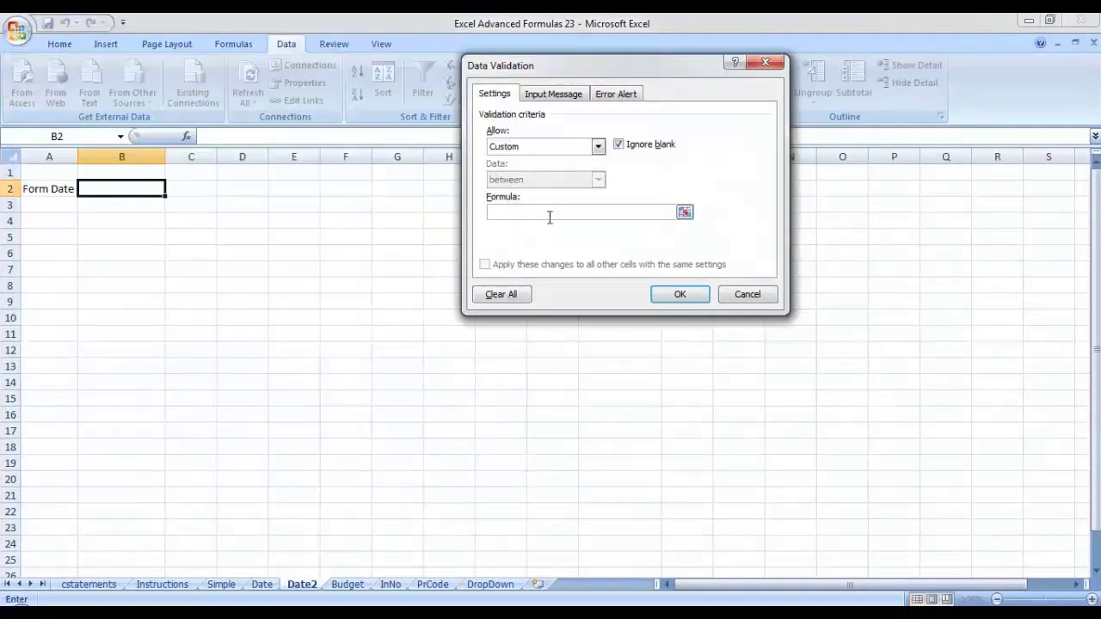
{"action": "type", "text": "="}
{"action": "key", "text": "ctrl+v"}
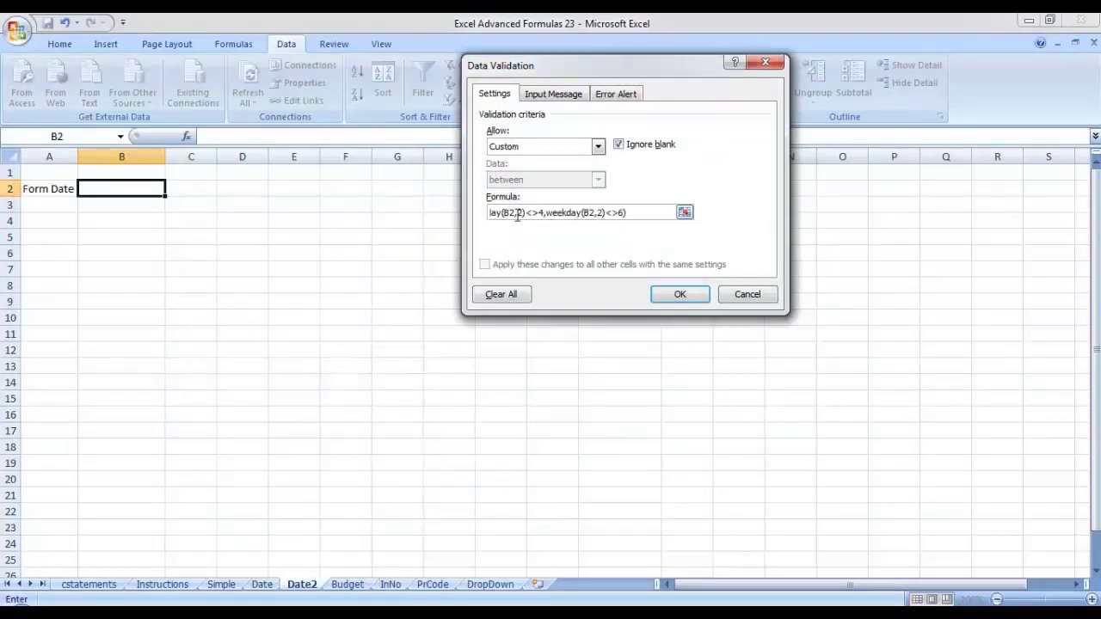
{"action": "left_click_drag", "start_coordinate": [517, 216], "coordinate": [433, 207]}
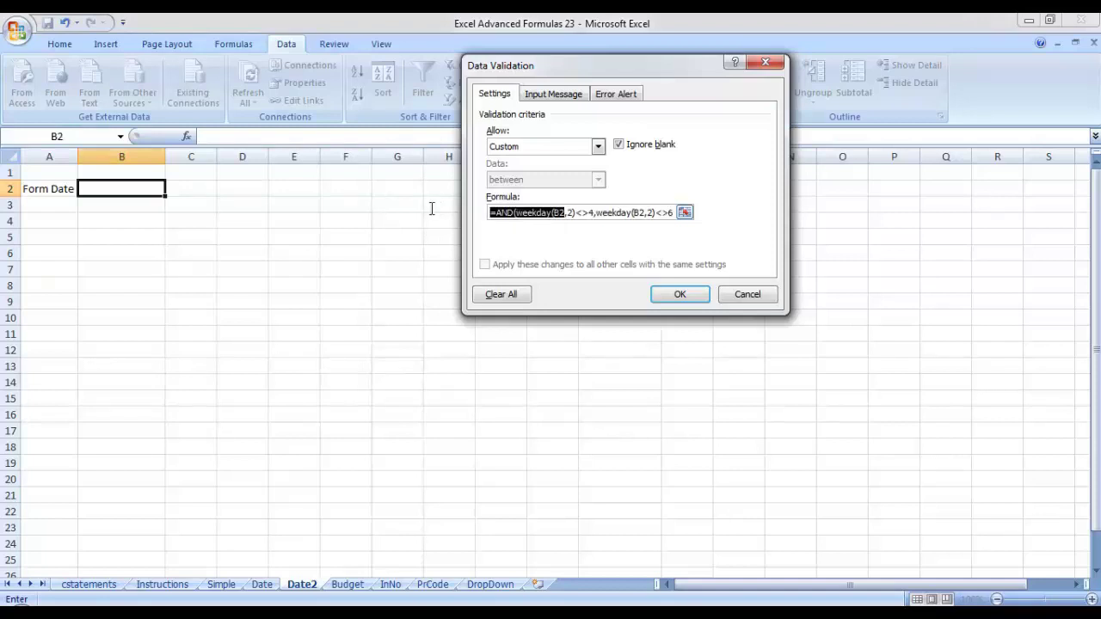
{"action": "left_click", "coordinate": [646, 212]}
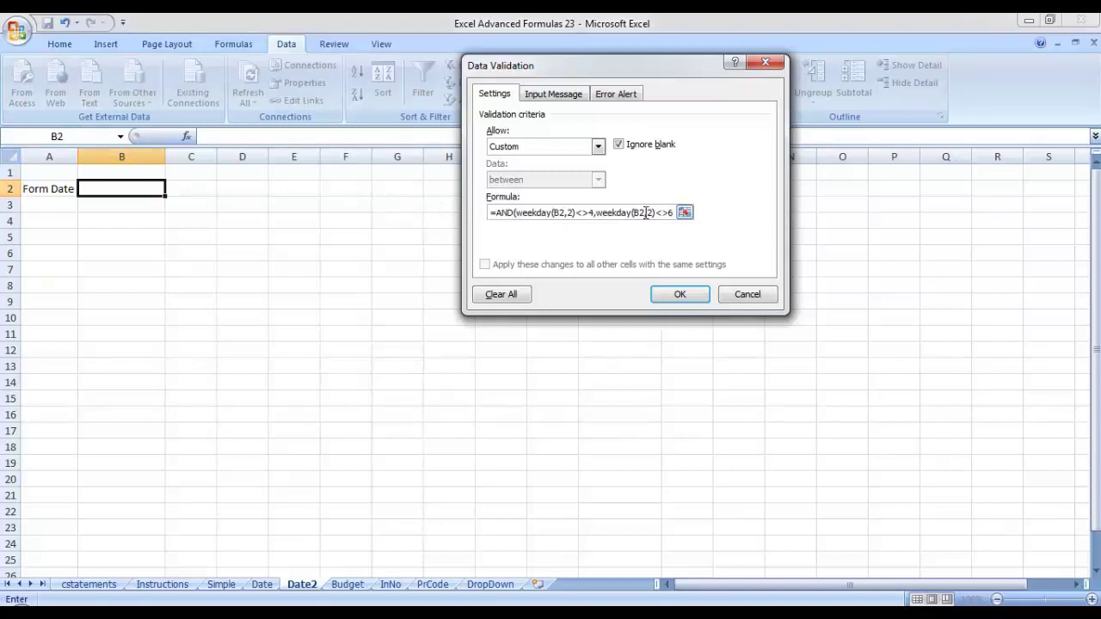
{"action": "left_click", "coordinate": [701, 297]}
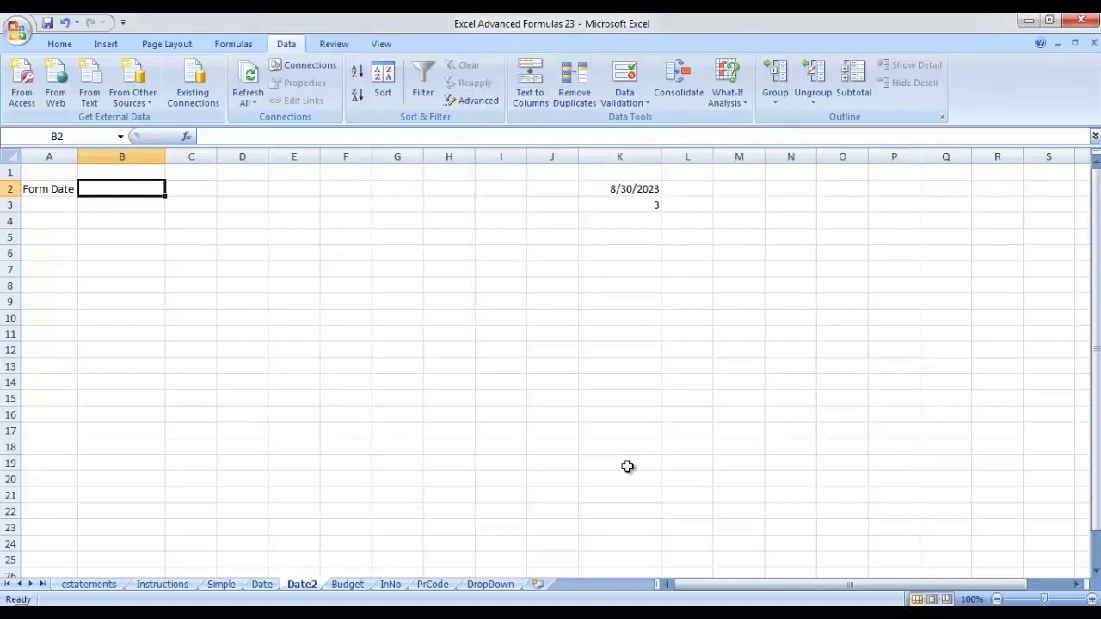
Test the new validation rule by entering 8/30/2023 as the form date in B2
{"action": "type", "text": "8/1/2023"}
{"action": "double_click", "coordinate": [91, 189]}
{"action": "left_click", "coordinate": [96, 189]}
{"action": "key", "text": "BackSpace"}
{"action": "type", "text": "30"}
{"action": "key", "text": "Return"}
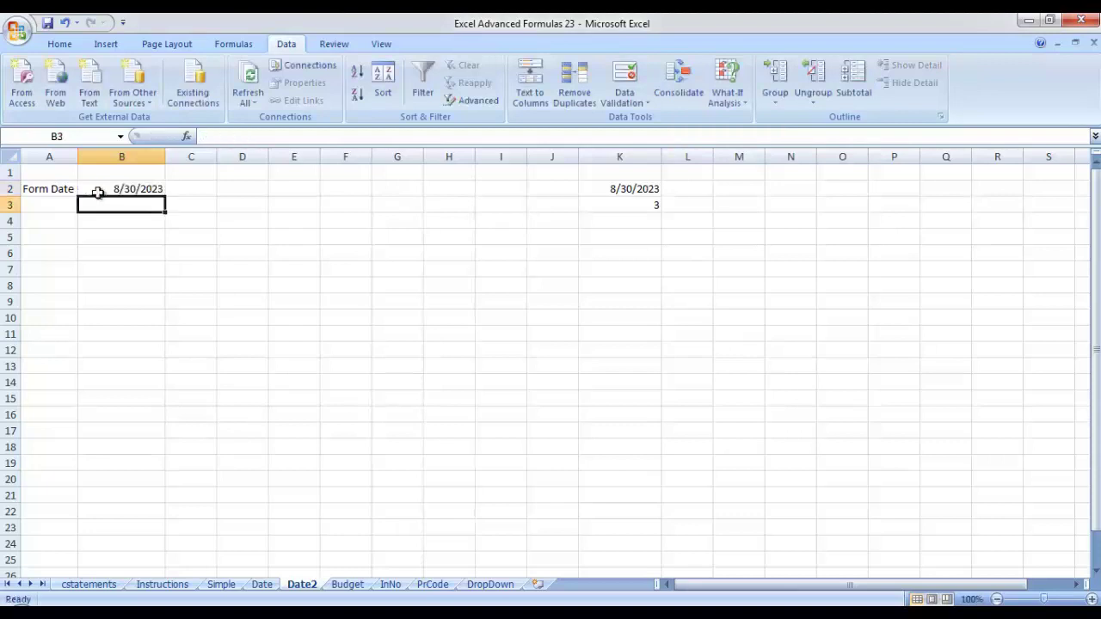
Try the Thursday date 8/31/2023 in B2 to test the validation rule
{"action": "double_click", "coordinate": [136, 189]}
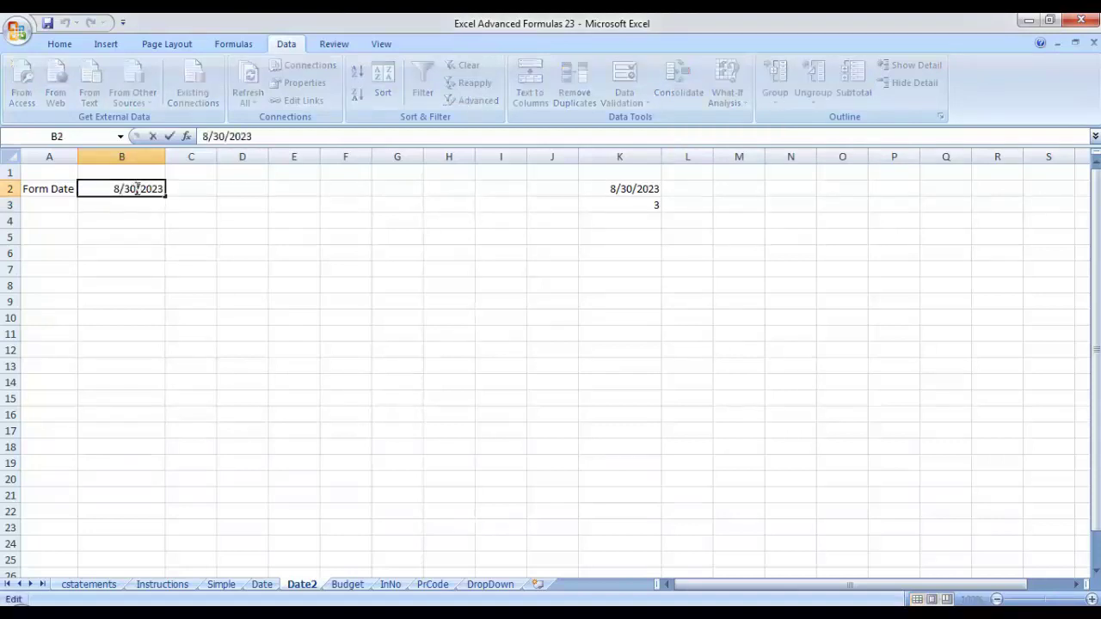
{"action": "key", "text": "BackSpace"}
{"action": "type", "text": "1"}
{"action": "key", "text": "Return"}
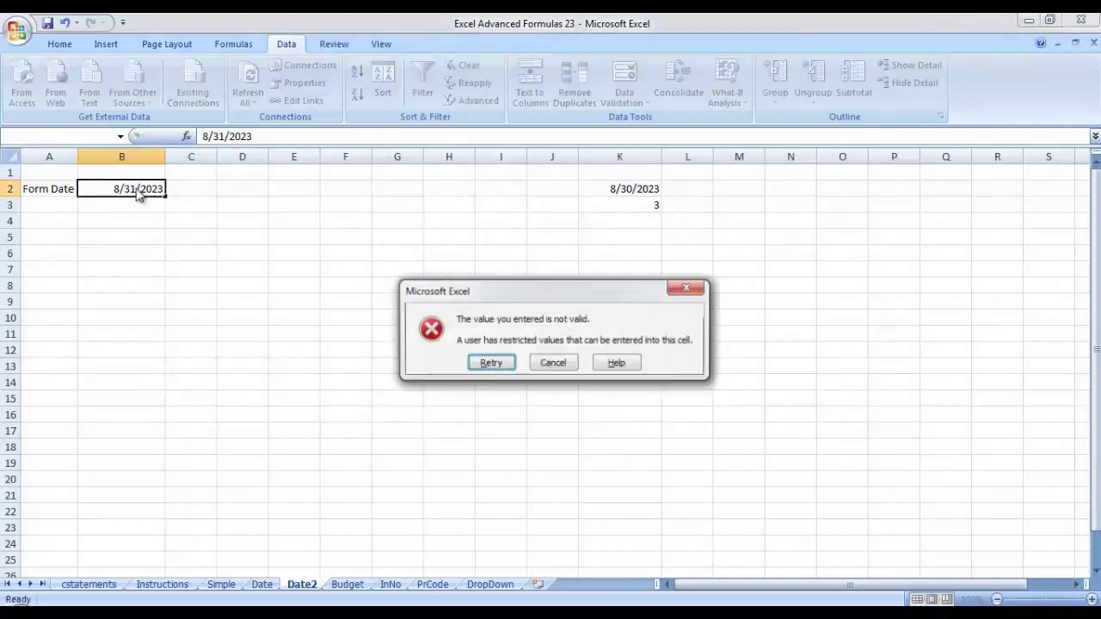
{"action": "key", "text": "Return"}
Set the form date in B2 to 9/1/2023
{"action": "left_click", "coordinate": [137, 190]}
{"action": "key", "text": "BackSpace"}
{"action": "key", "text": "BackSpace"}
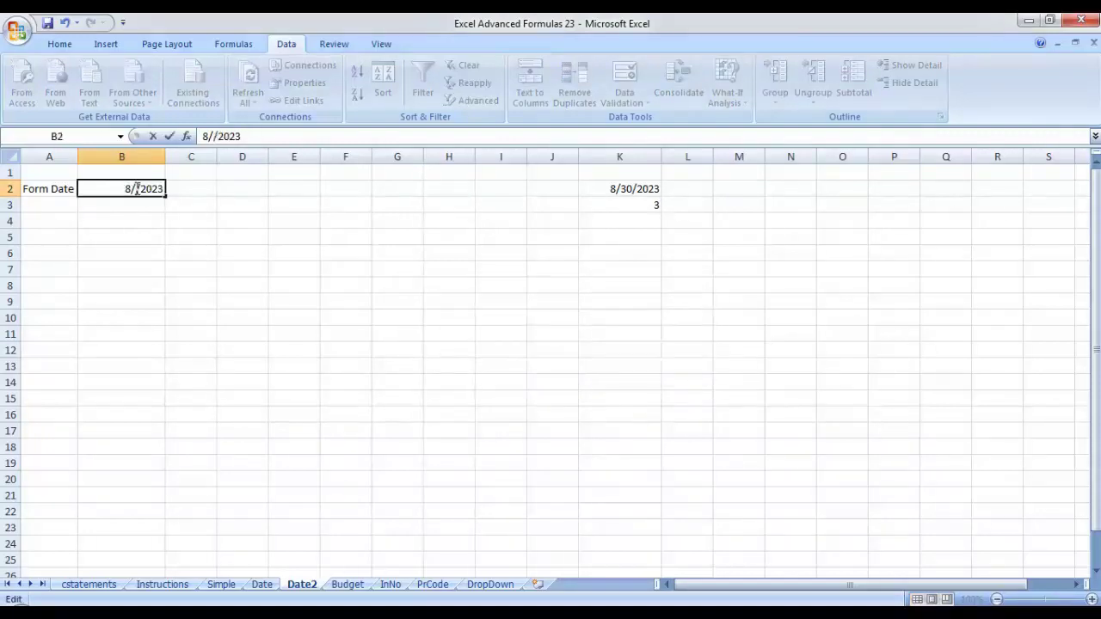
{"action": "type", "text": "1"}
{"action": "type", "text": "9"}
{"action": "key", "text": "Return"}
Try the Saturday date 9/2/2023 in B2 to test the validation rule
{"action": "double_click", "coordinate": [127, 188]}
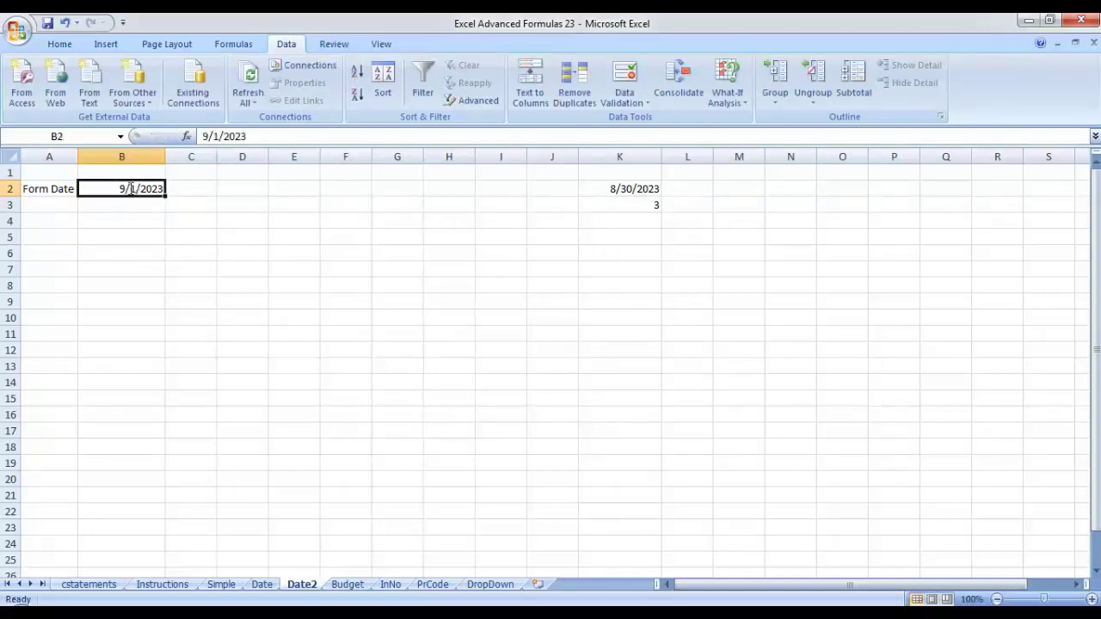
{"action": "key", "text": "BackSpace"}
{"action": "type", "text": "2"}
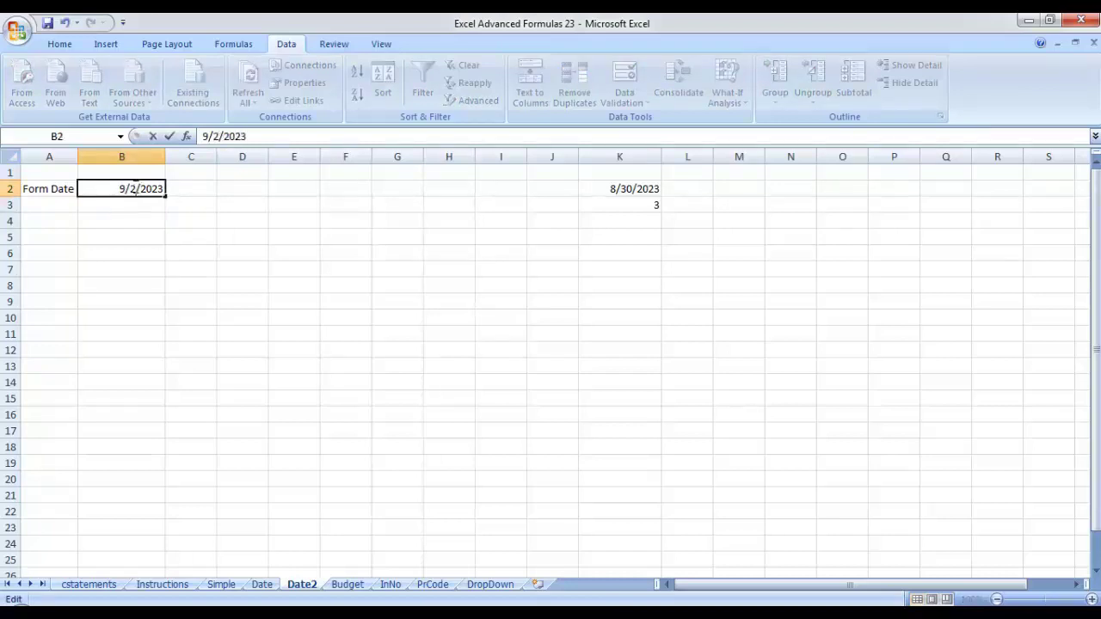
{"action": "key", "text": "Return"}
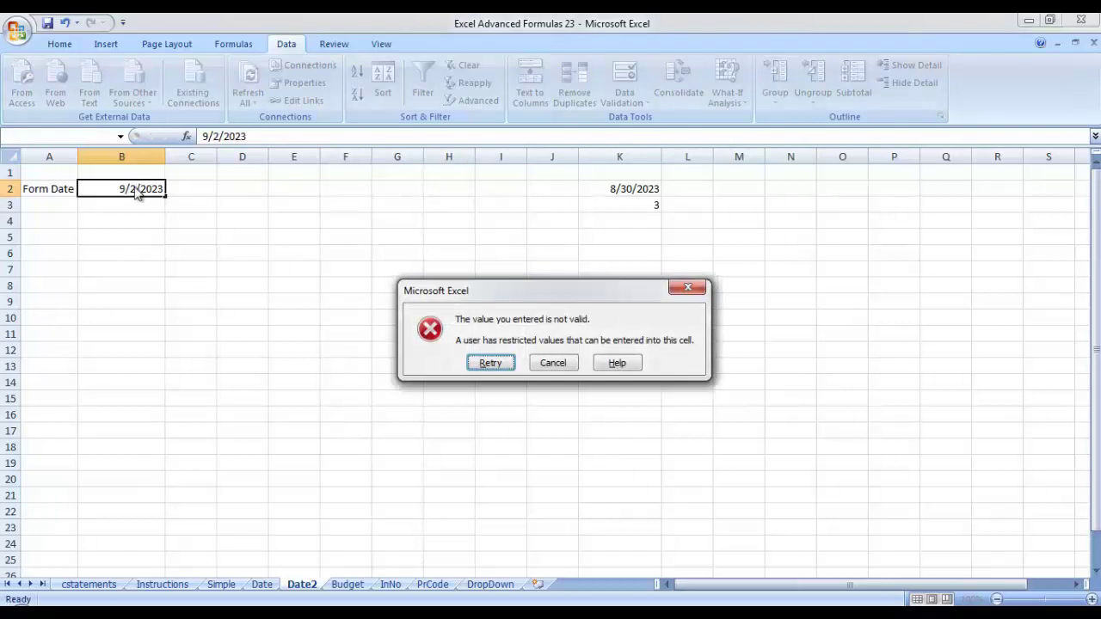
{"action": "key", "text": "Return"}
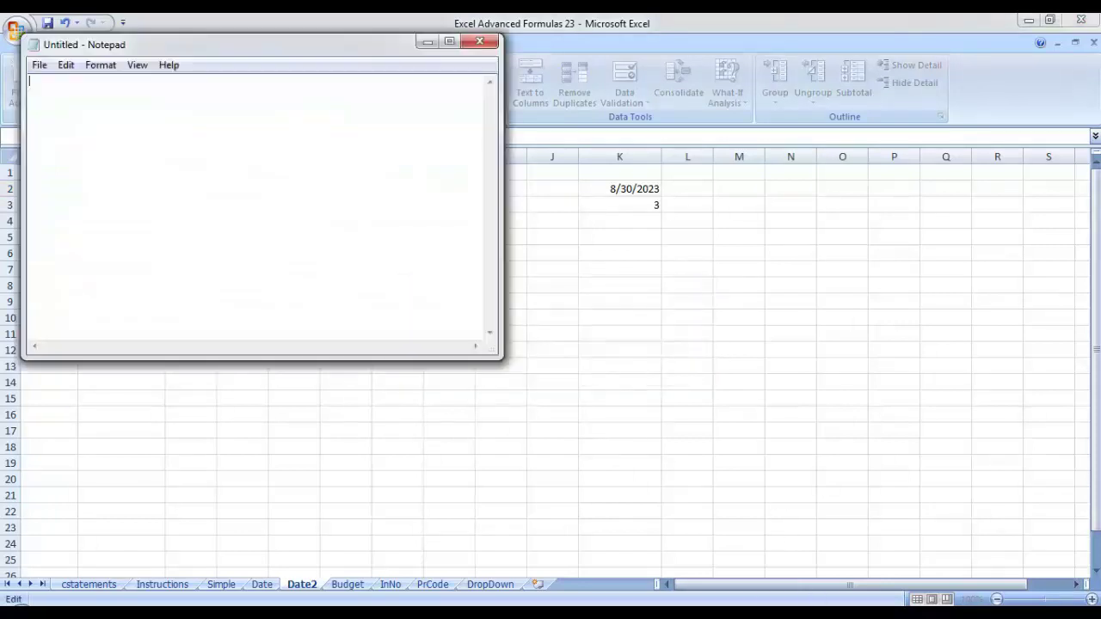
Paste the validation formula back into Notepad for review and read the Budget task on the Instructions sheet
{"action": "key", "text": "ctrl+v"}
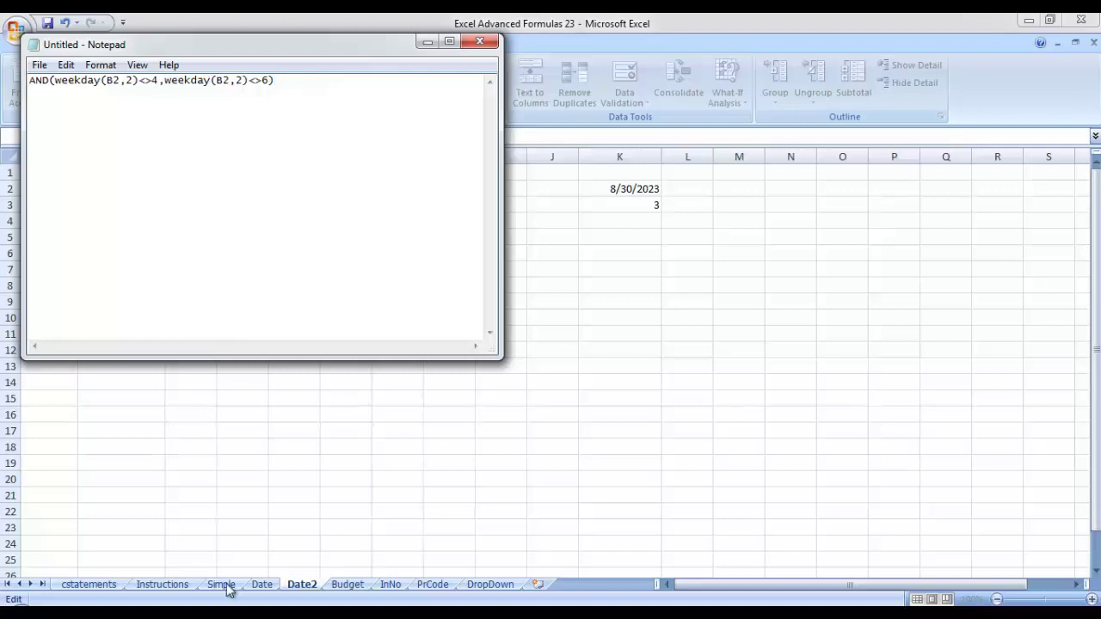
{"action": "left_click", "coordinate": [161, 585]}
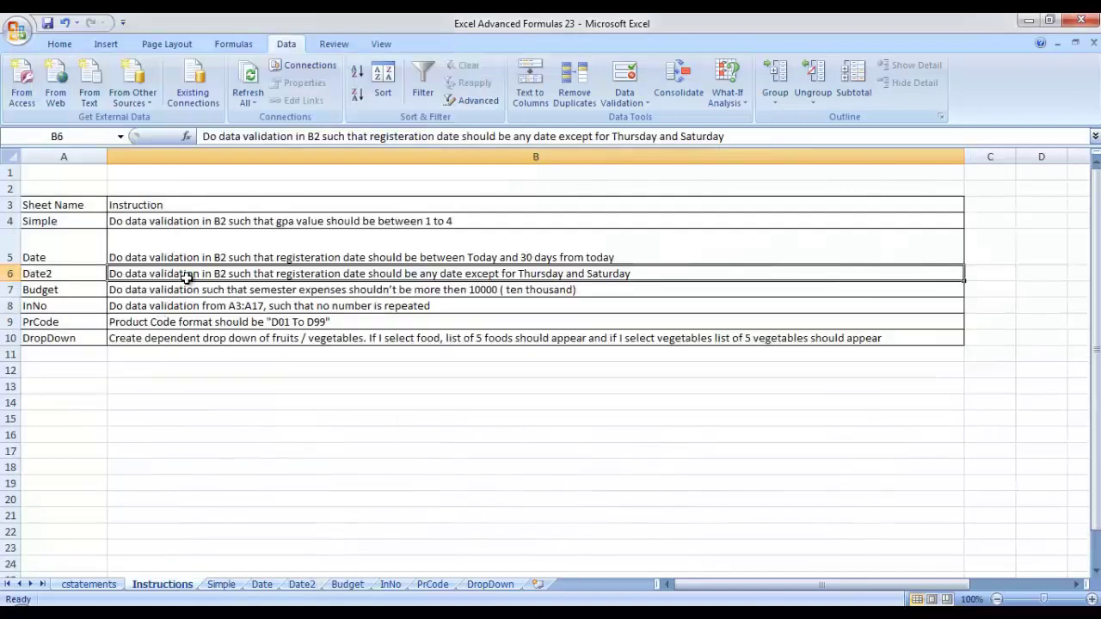
{"action": "left_click", "coordinate": [187, 291]}
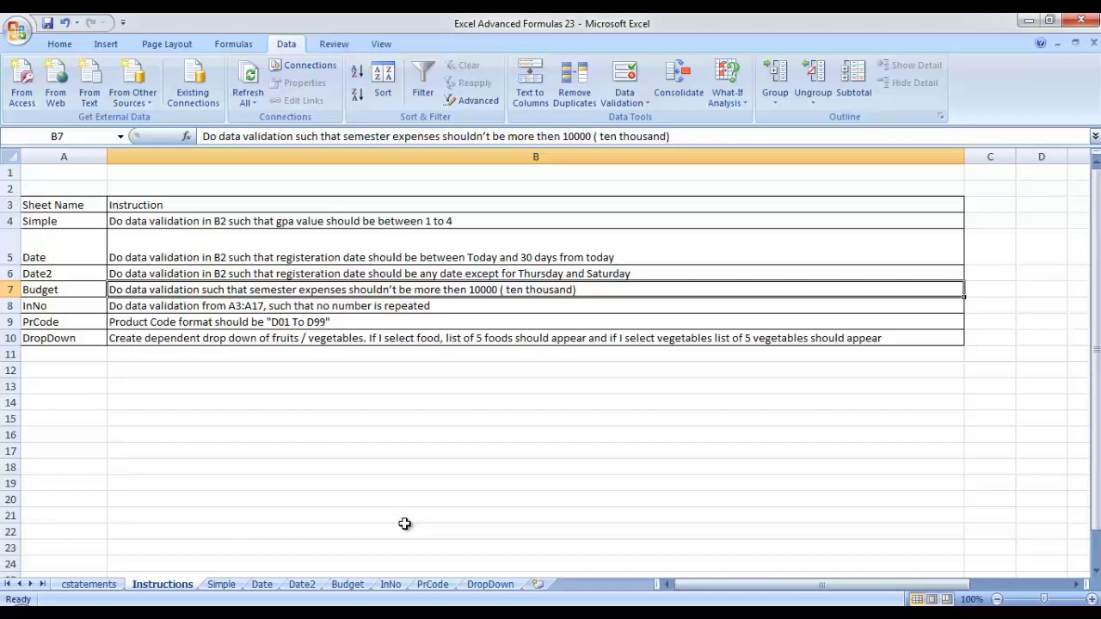
Give the expense amounts on the Budget sheet a custom data validation with the formula =sum($B$2:$B$5)<=10000
{"action": "left_click", "coordinate": [360, 587]}
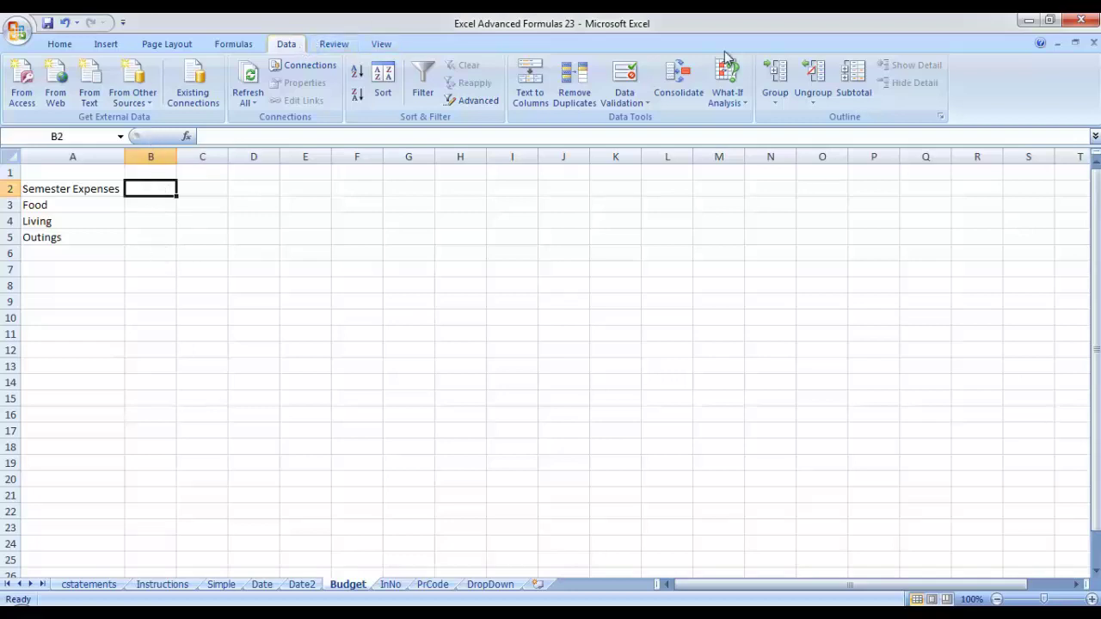
{"action": "left_click", "coordinate": [638, 73]}
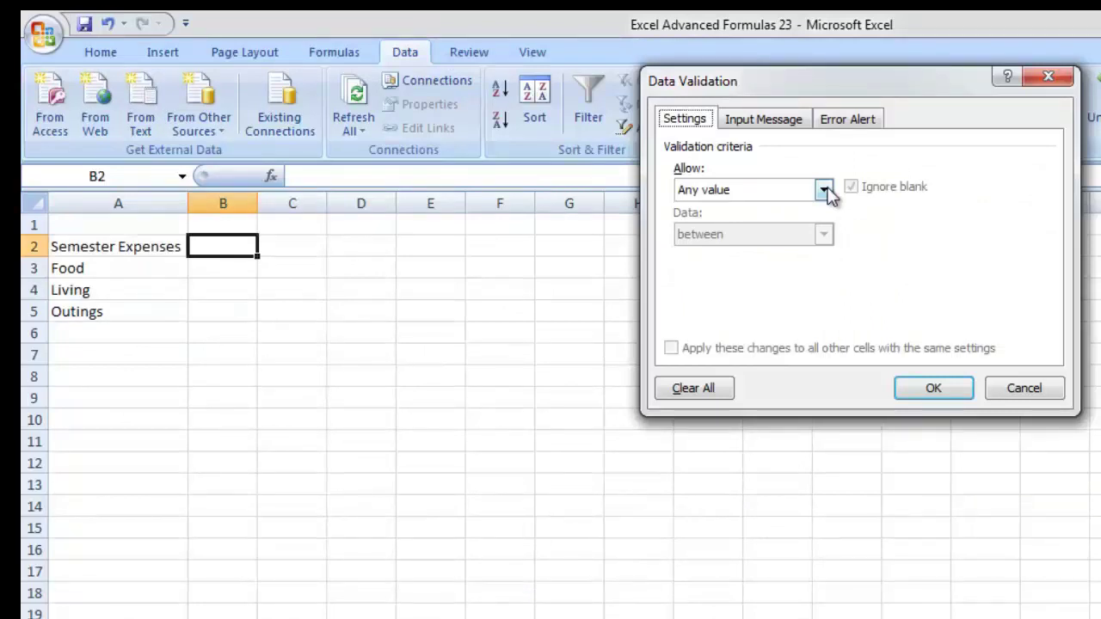
{"action": "left_click", "coordinate": [825, 190]}
{"action": "left_click", "coordinate": [740, 307]}
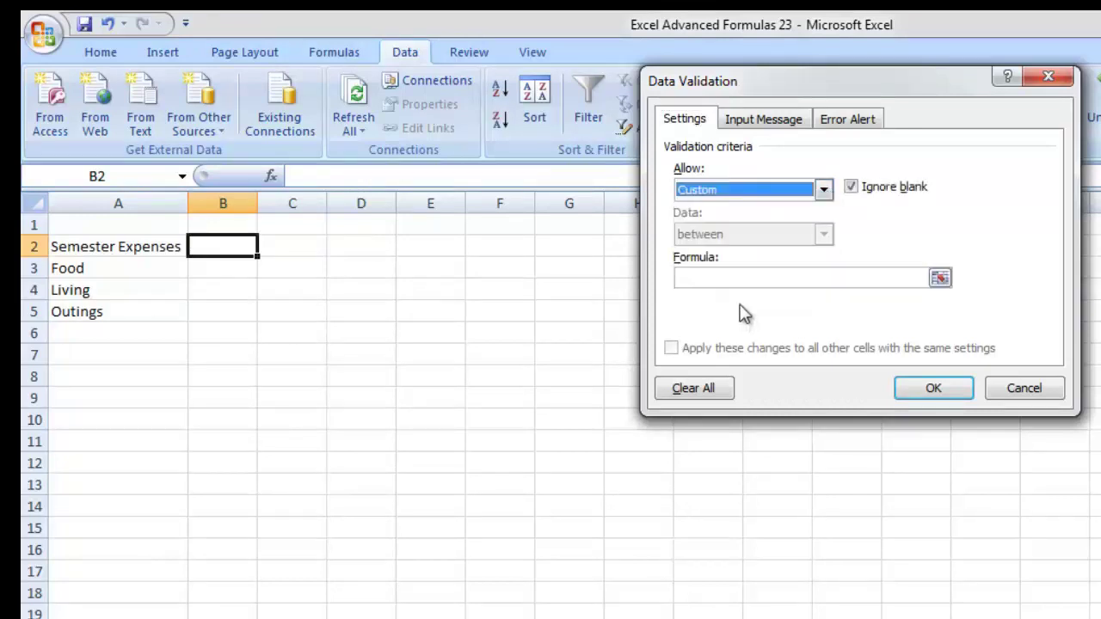
{"action": "left_click", "coordinate": [765, 280]}
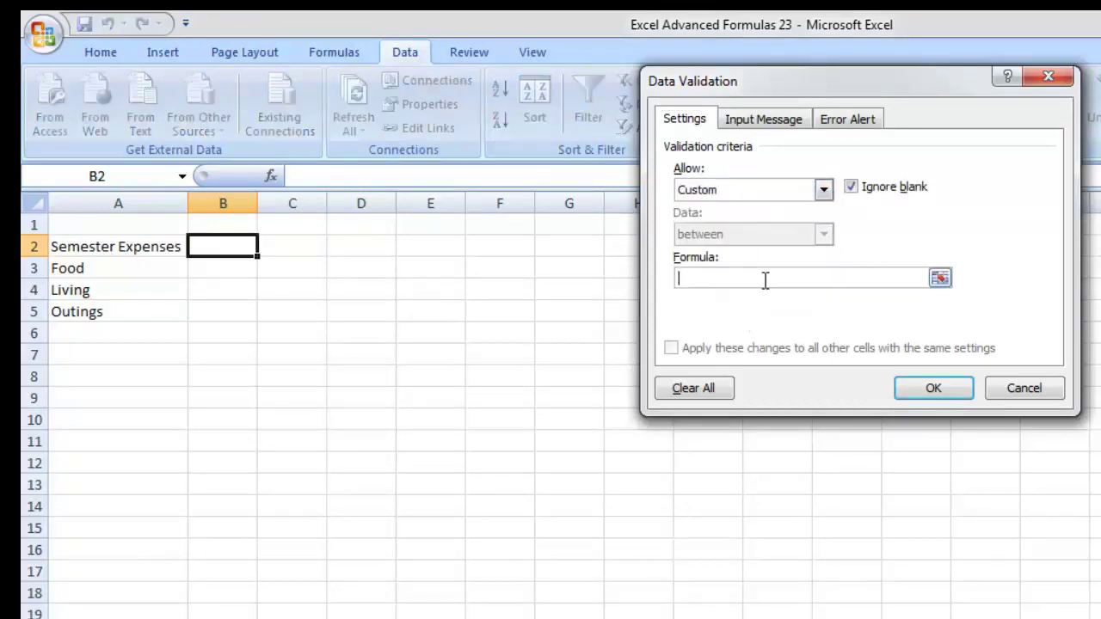
{"action": "type", "text": "=sum("}
{"action": "left_click_drag", "start_coordinate": [239, 249], "coordinate": [248, 311]}
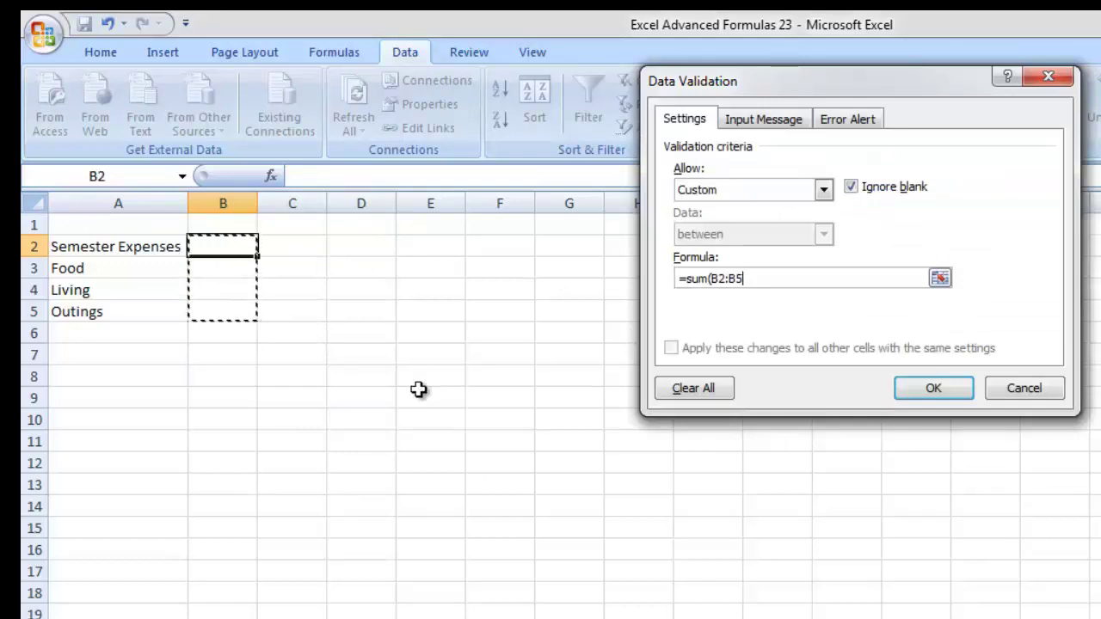
{"action": "key", "text": "F4"}
{"action": "type", "text": ")"}
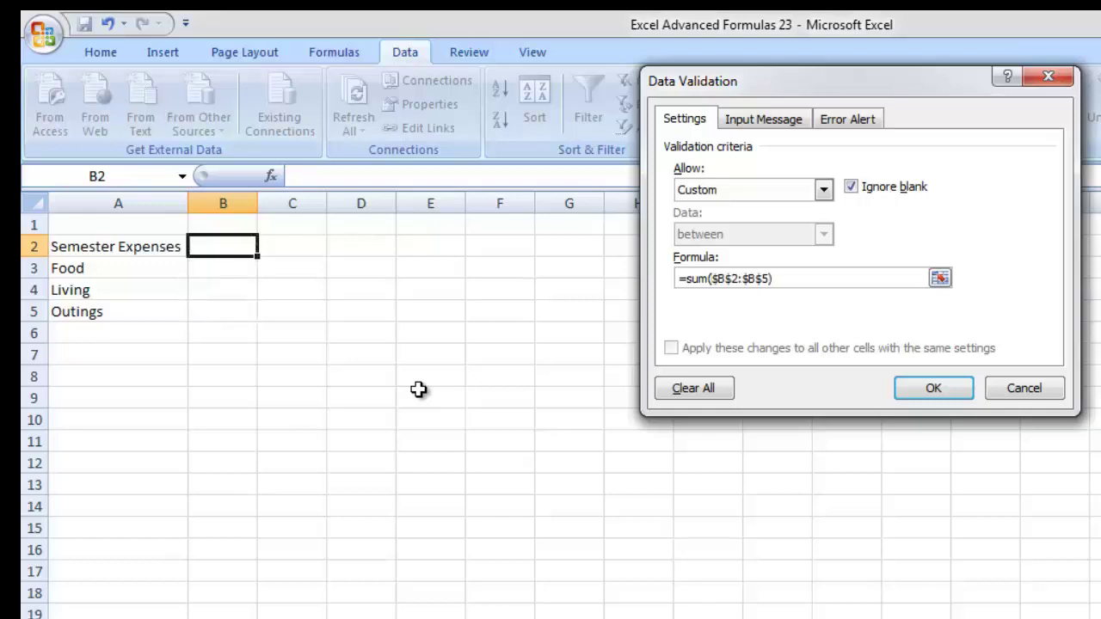
{"action": "type", "text": "<=10000"}
{"action": "left_click", "coordinate": [930, 389]}
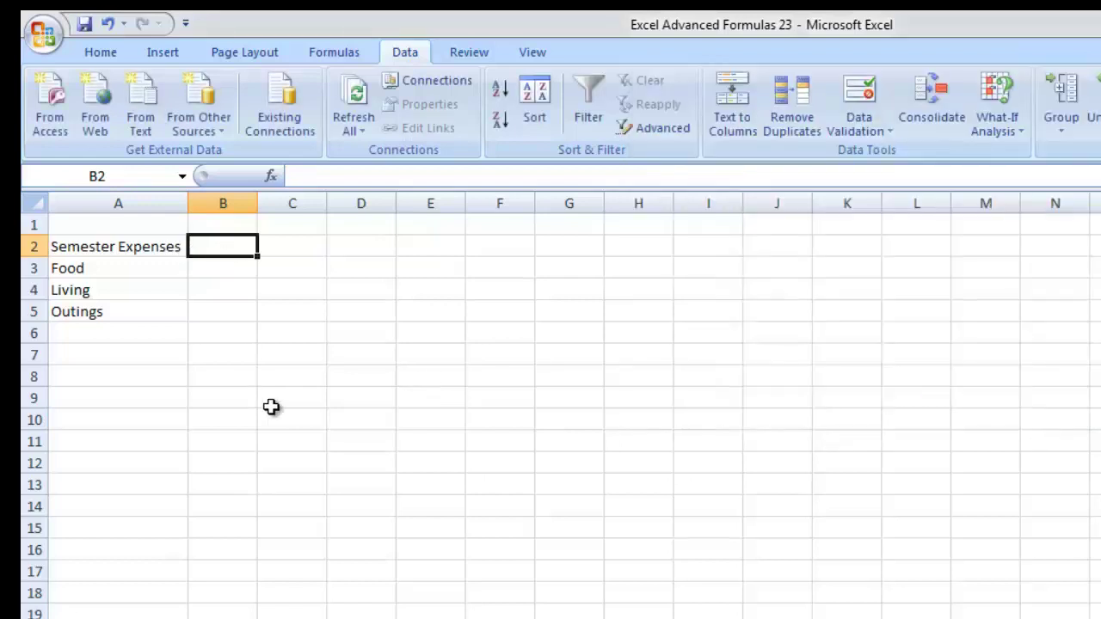
Test the budget rule by entering 3000 for Semester Expenses in B2 and 4000 for Food in B3
{"action": "type", "text": "3000"}
{"action": "key", "text": "Return"}
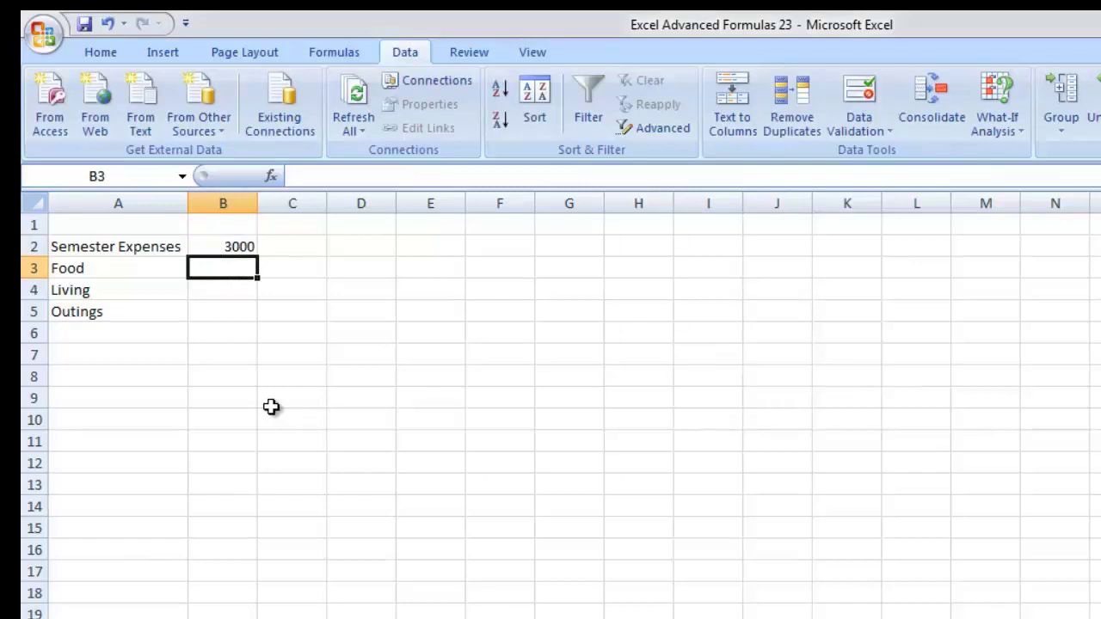
{"action": "key", "text": "Up"}
{"action": "key", "text": "Down"}
{"action": "type", "text": "4000"}
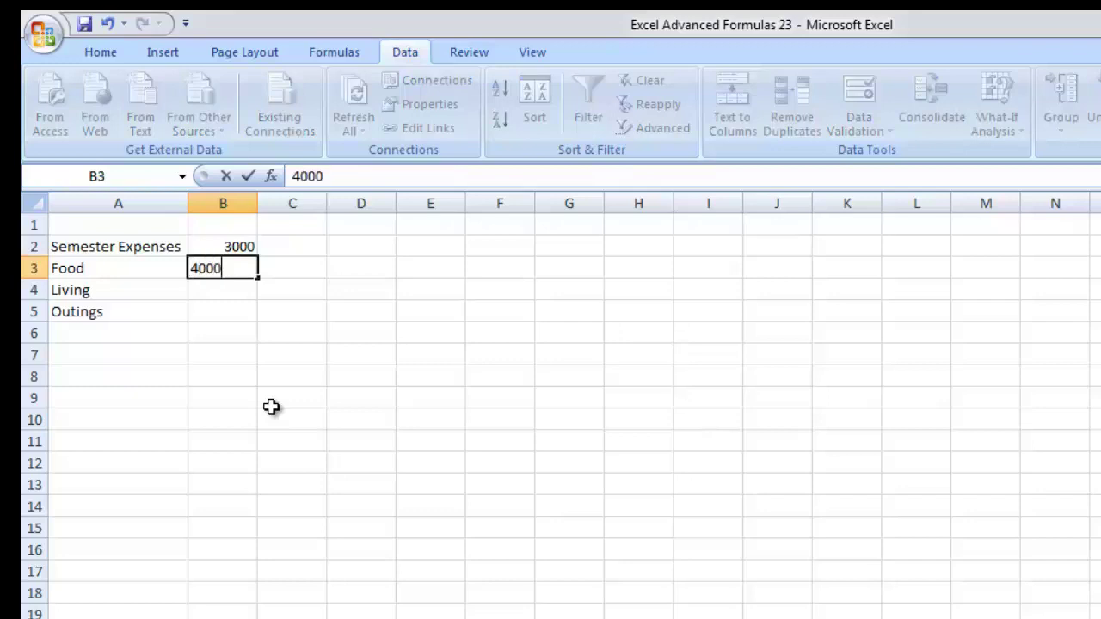
{"action": "key", "text": "Return"}
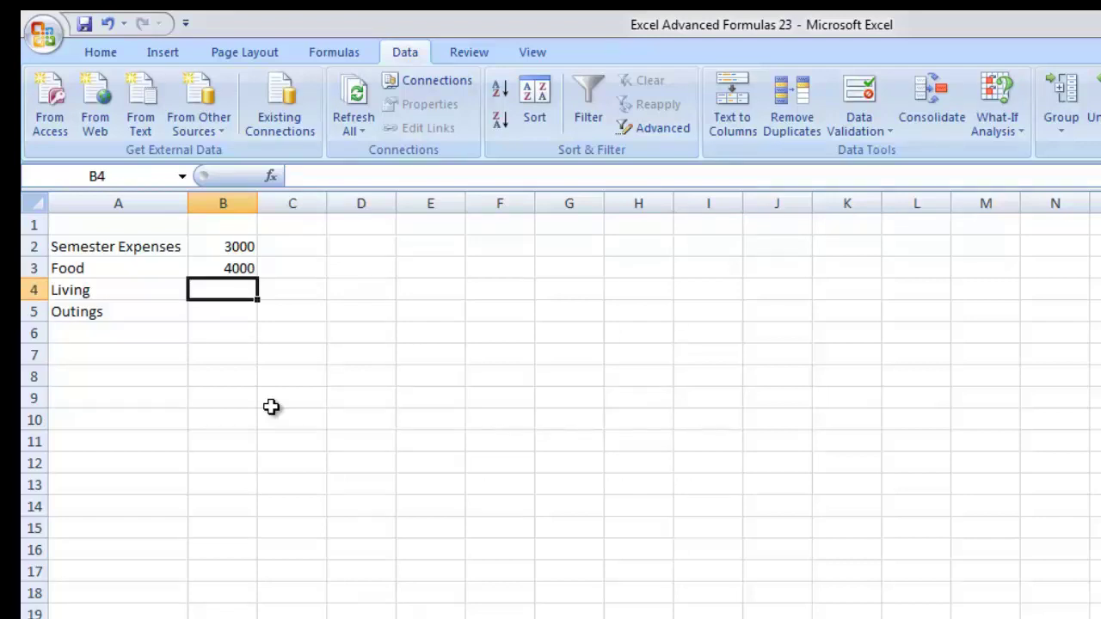
Try 4000 for Living in B4 to test the limit, and replace it with 3000
{"action": "type", "text": "4000"}
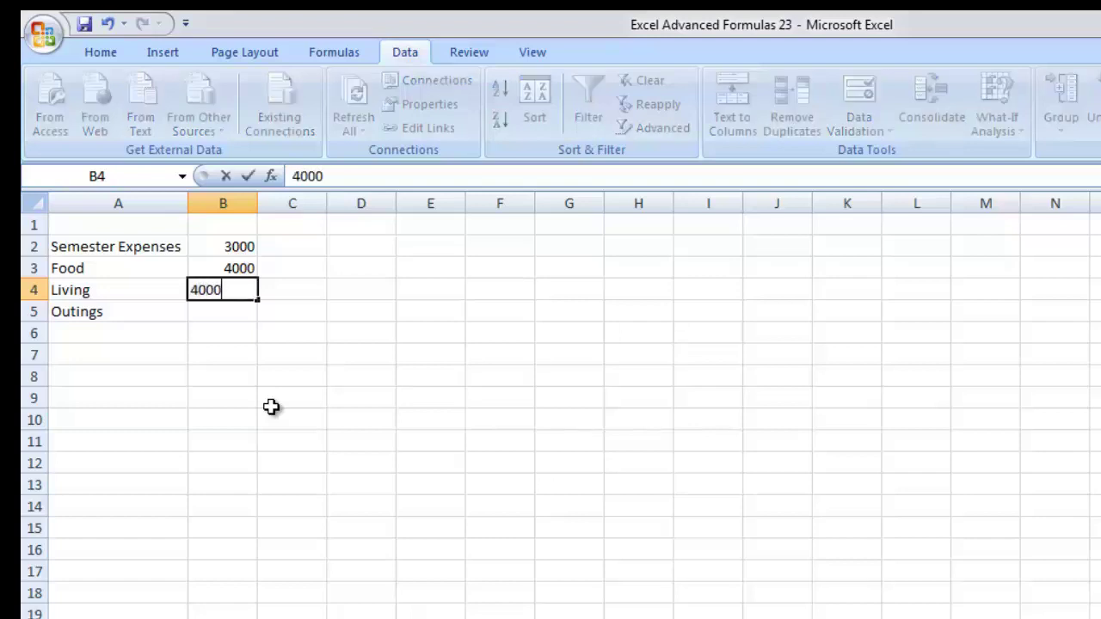
{"action": "key", "text": "Return"}
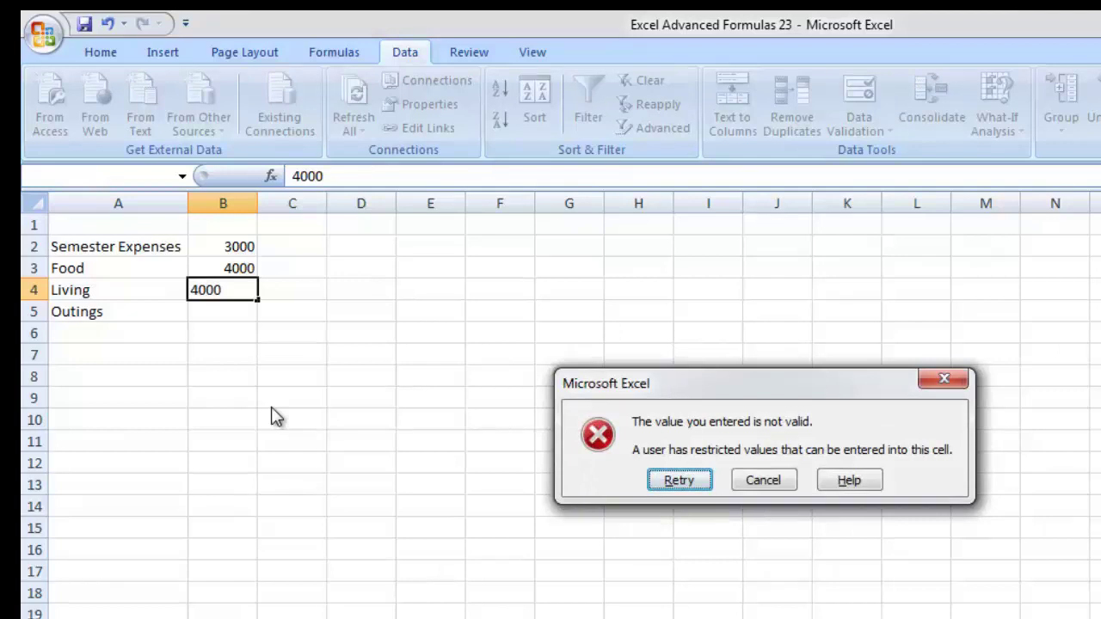
{"action": "key", "text": "Return"}
{"action": "type", "text": "3000"}
{"action": "key", "text": "Return"}
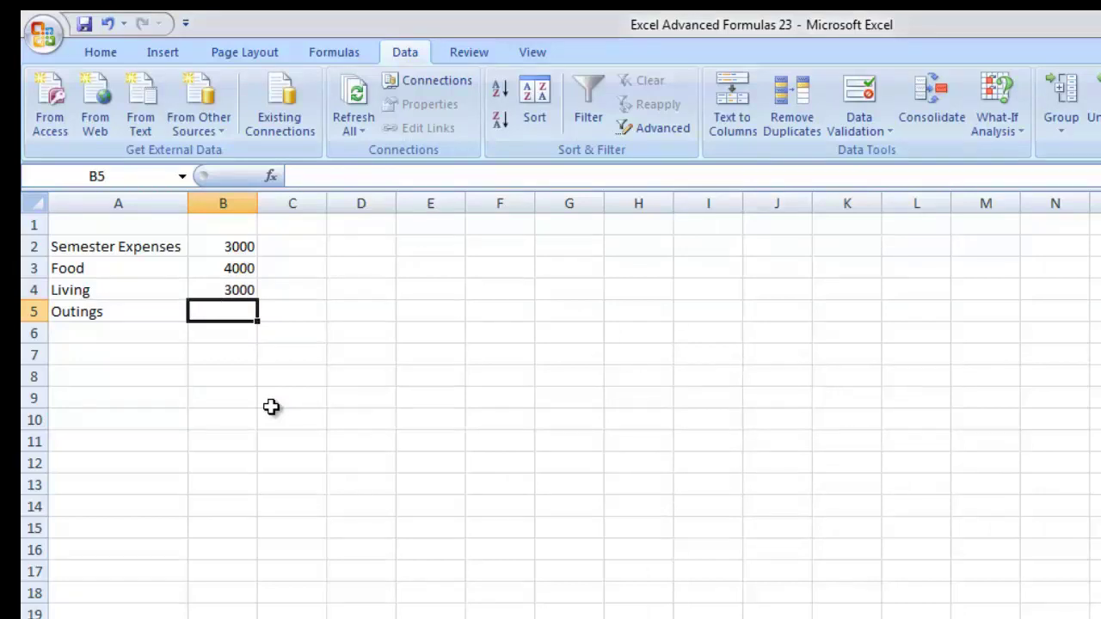
Try 1 for Outings in B5 to test the limit, and replace it with 0
{"action": "type", "text": "1"}
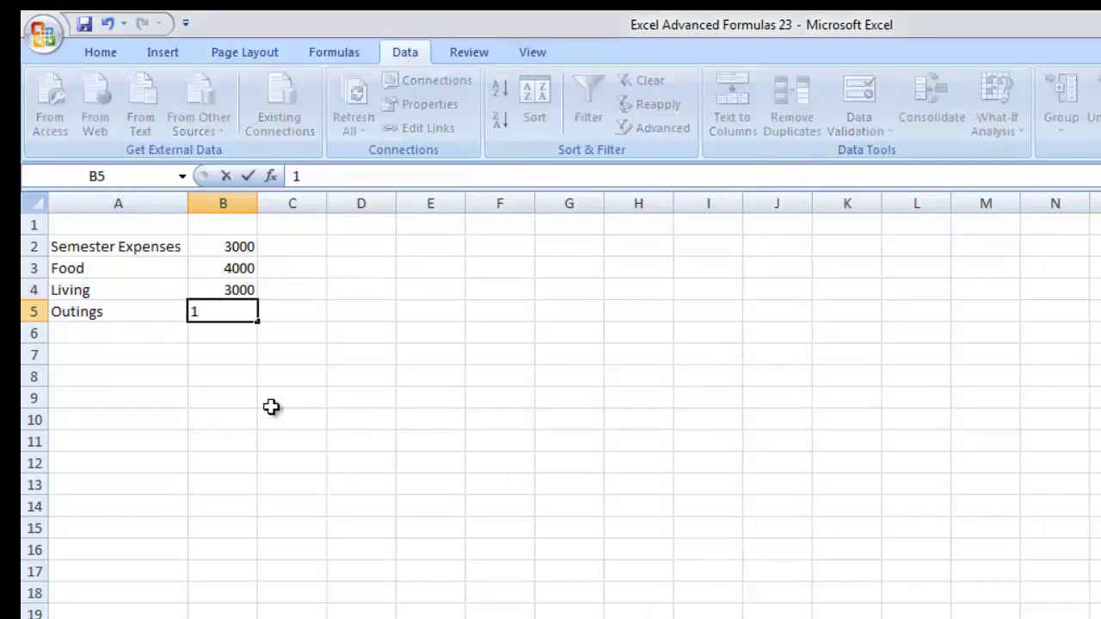
{"action": "key", "text": "Return"}
{"action": "key", "text": "Return"}
{"action": "type", "text": "0"}
{"action": "key", "text": "Return"}
Clear the test amounts from B2:B5
{"action": "key", "text": "Up"}
{"action": "key", "text": "Up"}
{"action": "key", "text": "Up"}
{"action": "key", "text": "Up"}
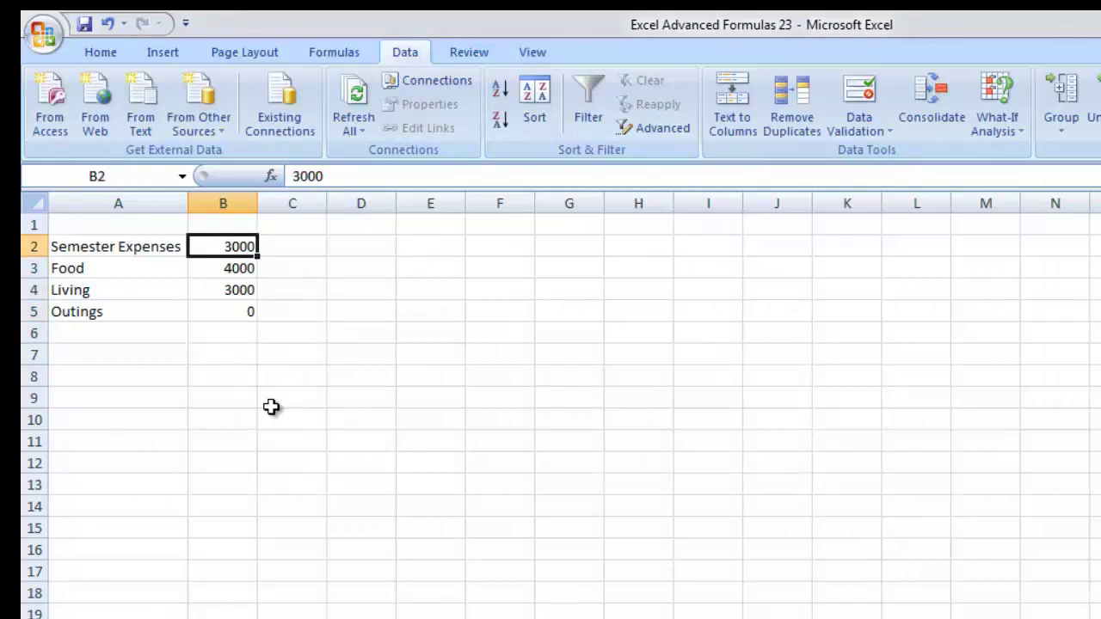
{"action": "key", "text": "shift+Down"}
{"action": "key", "text": "shift+Down"}
{"action": "key", "text": "shift+Down"}
{"action": "key", "text": "Delete"}
{"action": "key", "text": "Up"}
{"action": "key", "text": "Down"}
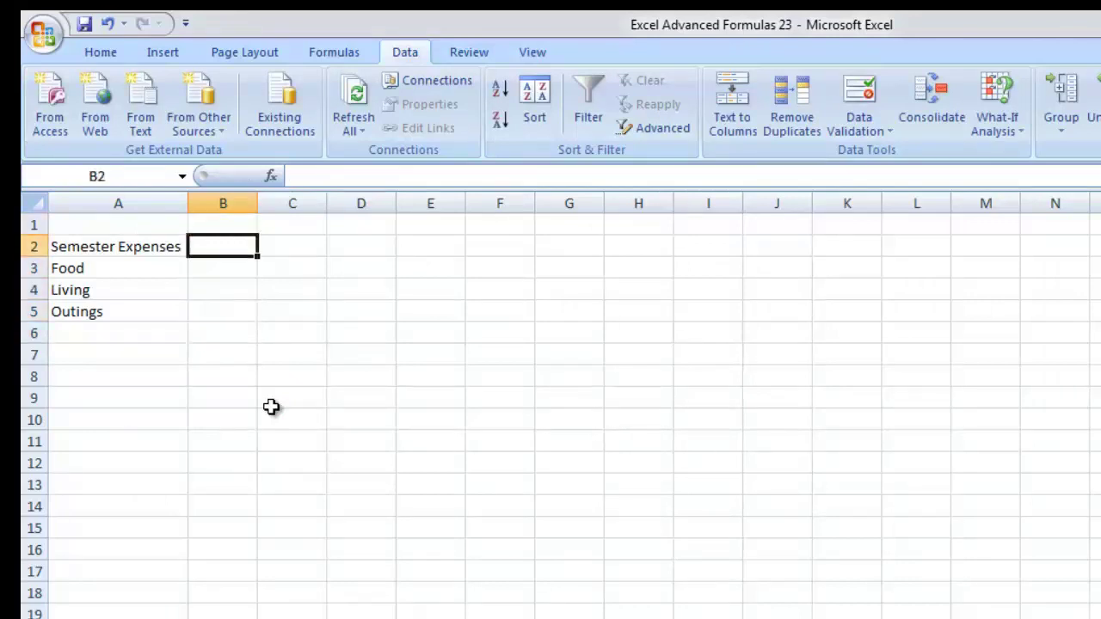
Set Semester Expenses in B2 to 10000 and try 1000 for Food in B3 to test the limit
{"action": "type", "text": "10000"}
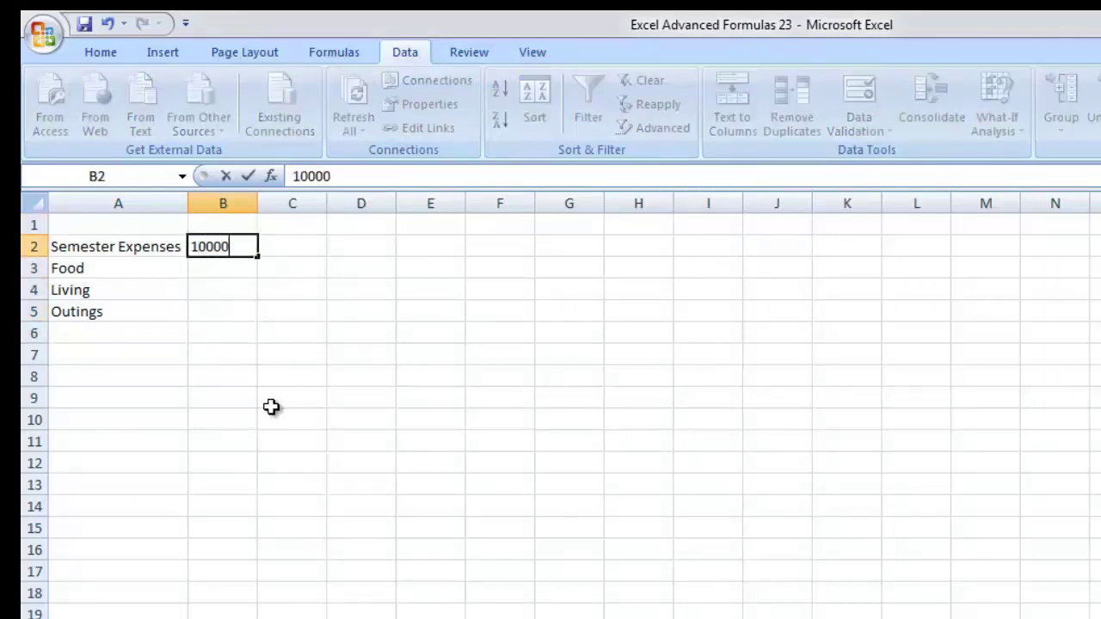
{"action": "key", "text": "Return"}
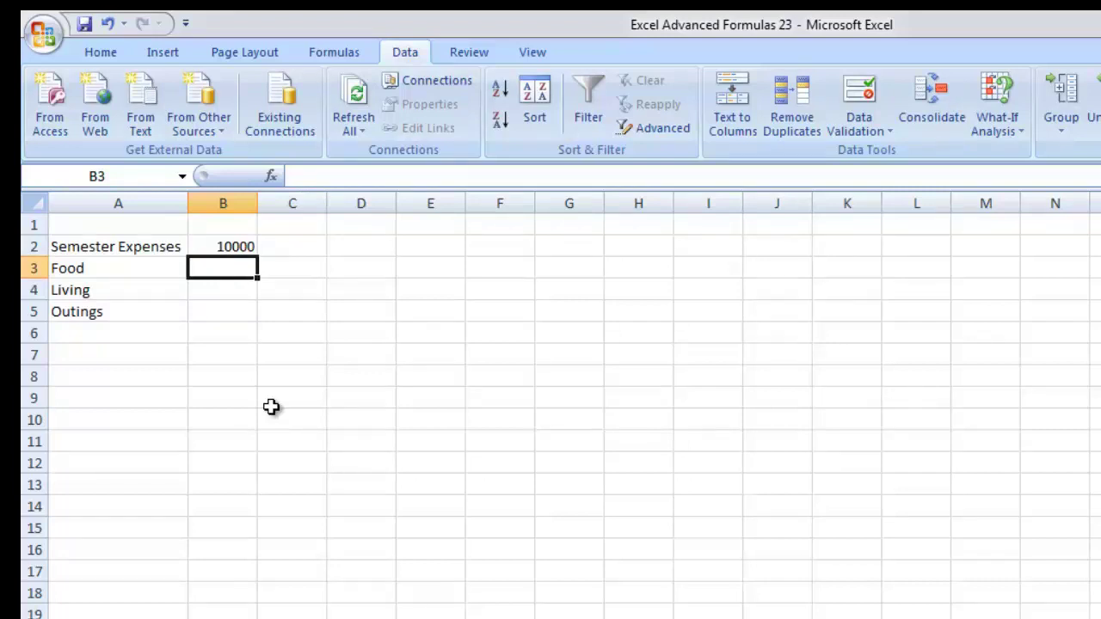
{"action": "type", "text": "1000"}
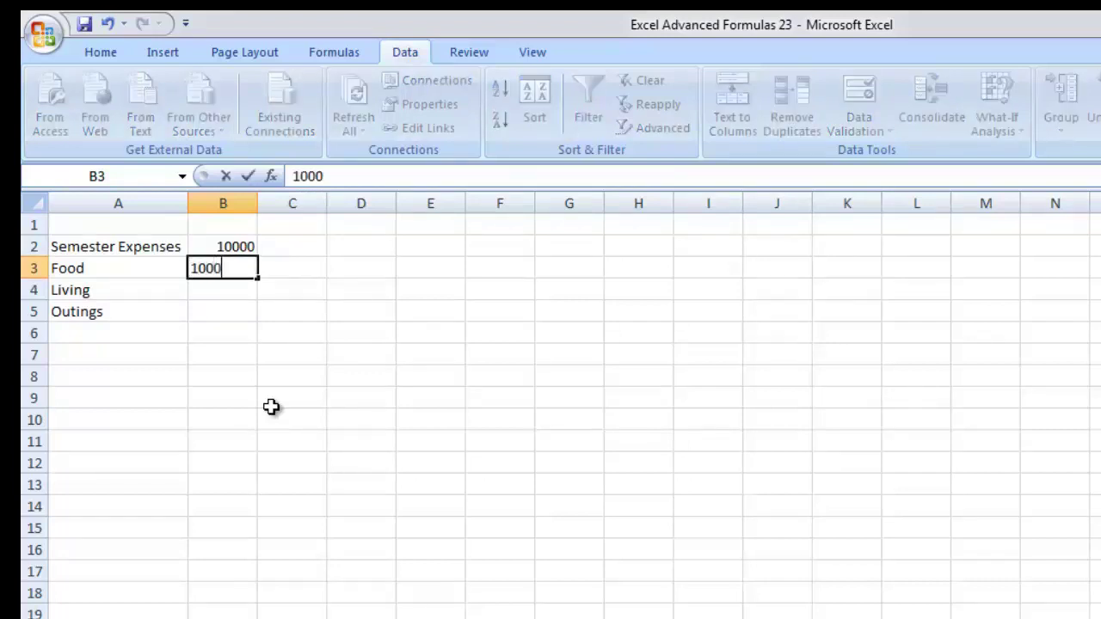
{"action": "key", "text": "Return"}
{"action": "key", "text": "Return"}
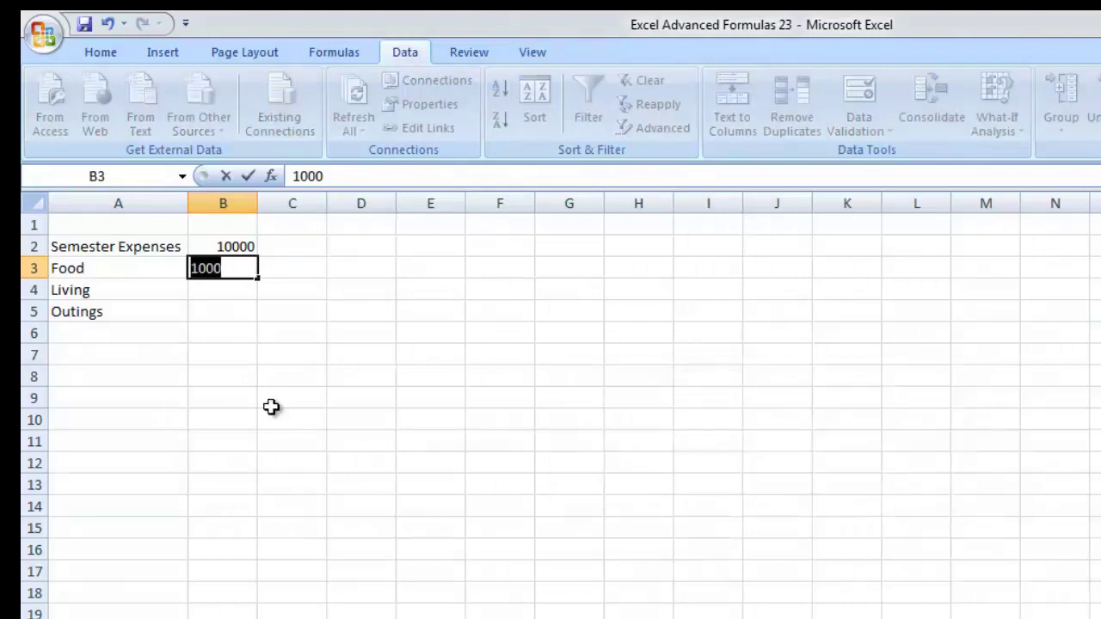
{"action": "key", "text": "BackSpace"}
{"action": "left_click", "coordinate": [228, 312]}
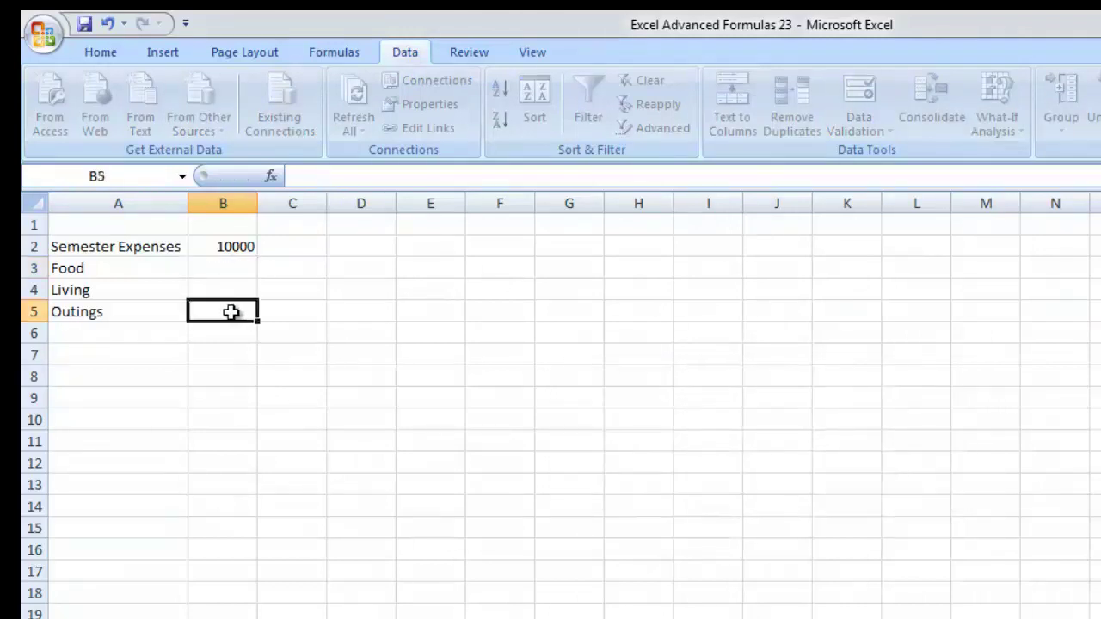
{"action": "left_click_drag", "start_coordinate": [233, 246], "coordinate": [230, 307]}
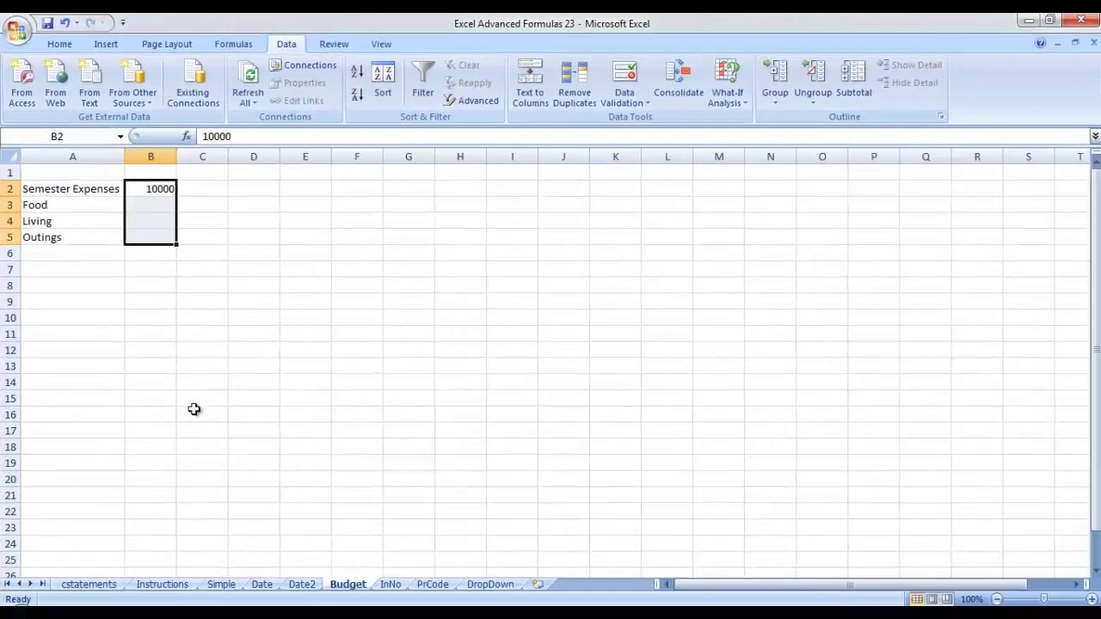
Read the InNo task in row 8 of the Instructions sheet
{"action": "left_click", "coordinate": [179, 585]}
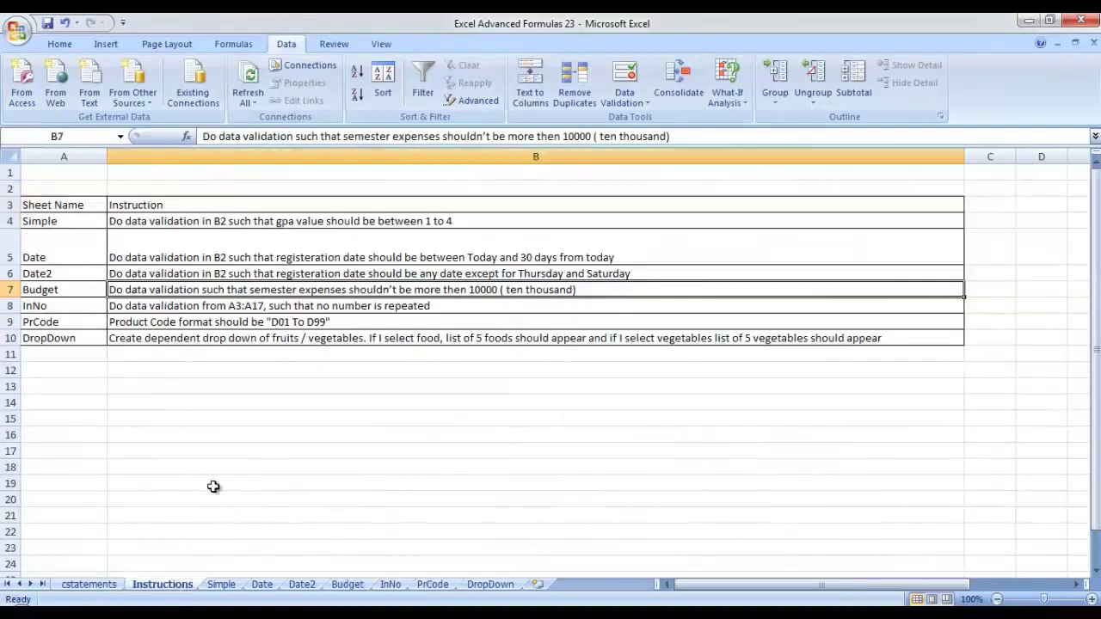
{"action": "left_click", "coordinate": [207, 306]}
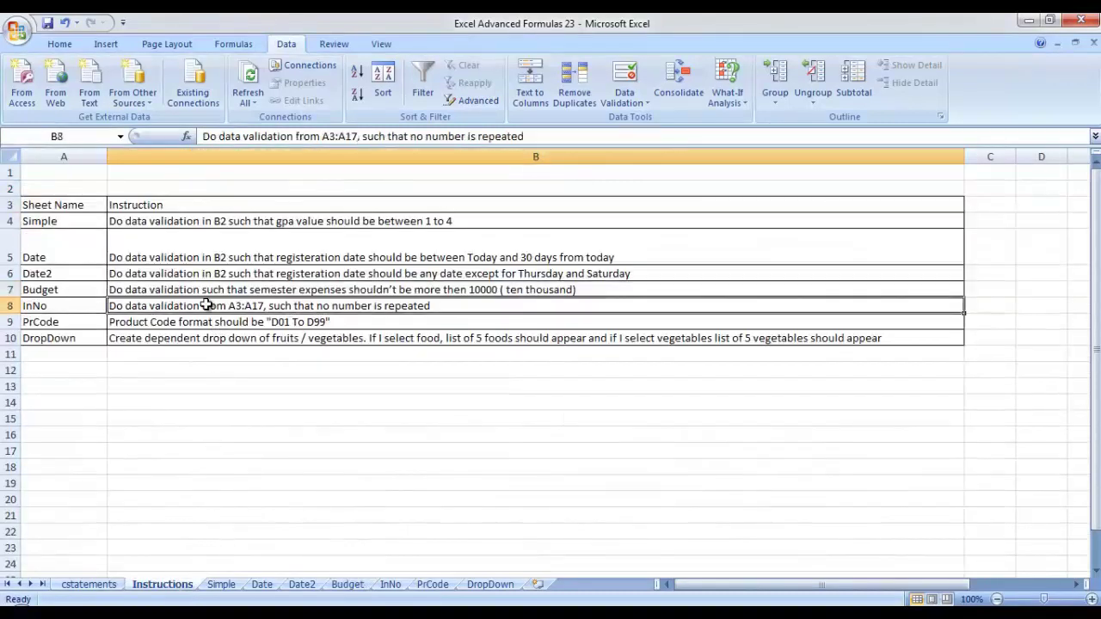
{"action": "left_click", "coordinate": [66, 308]}
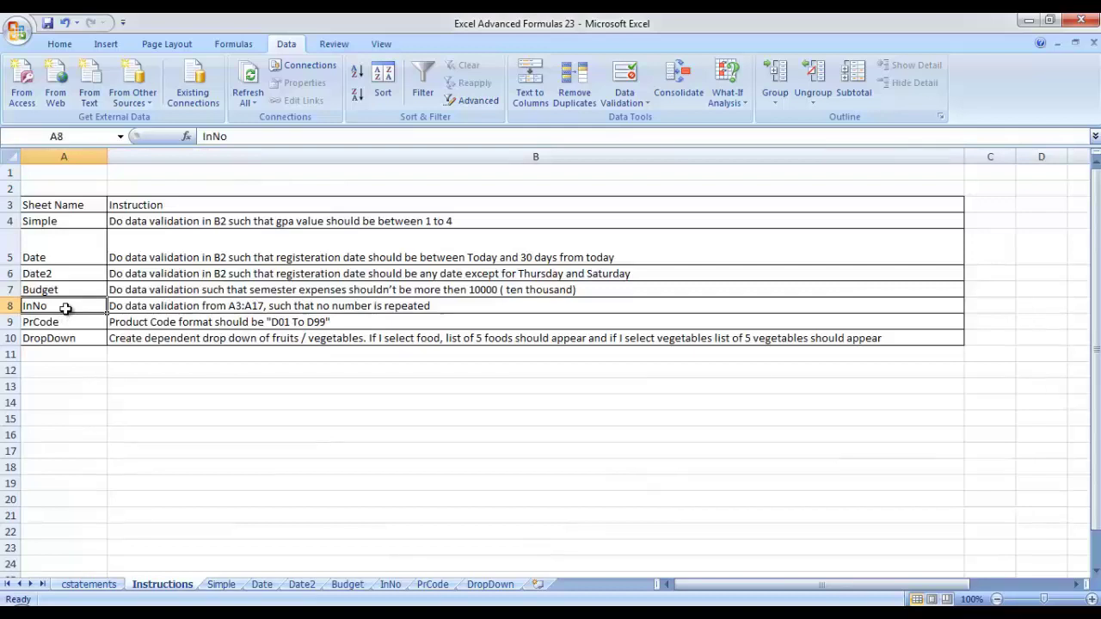
{"action": "left_click", "coordinate": [140, 308]}
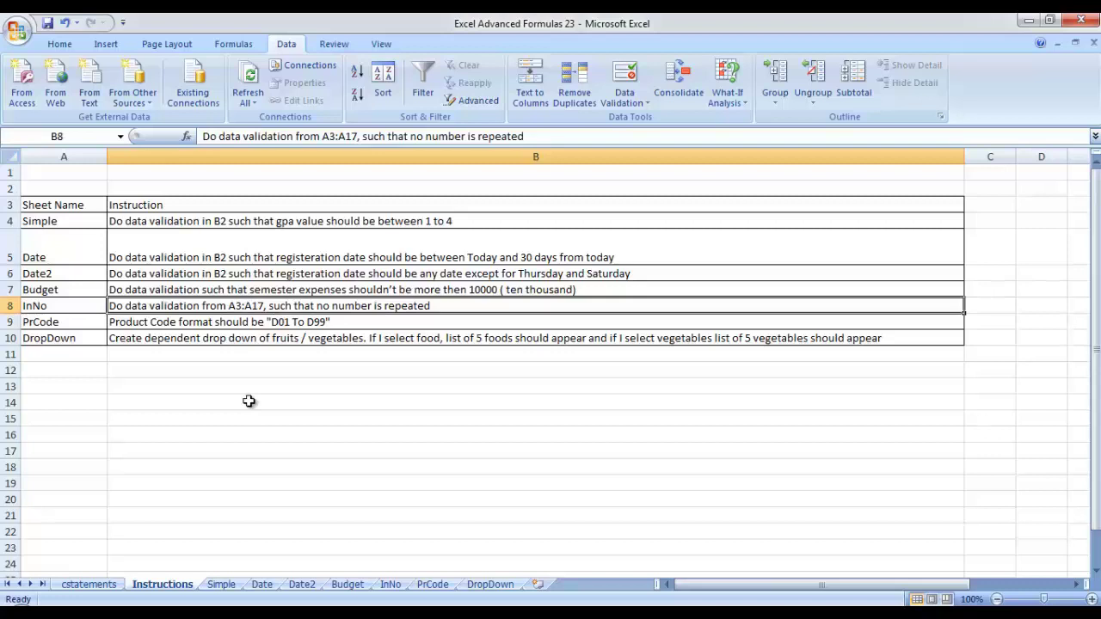
On the InNo sheet, start a custom data validation rule for the Invoice No cells A3:A17
{"action": "left_click", "coordinate": [391, 585]}
{"action": "left_click", "coordinate": [129, 287]}
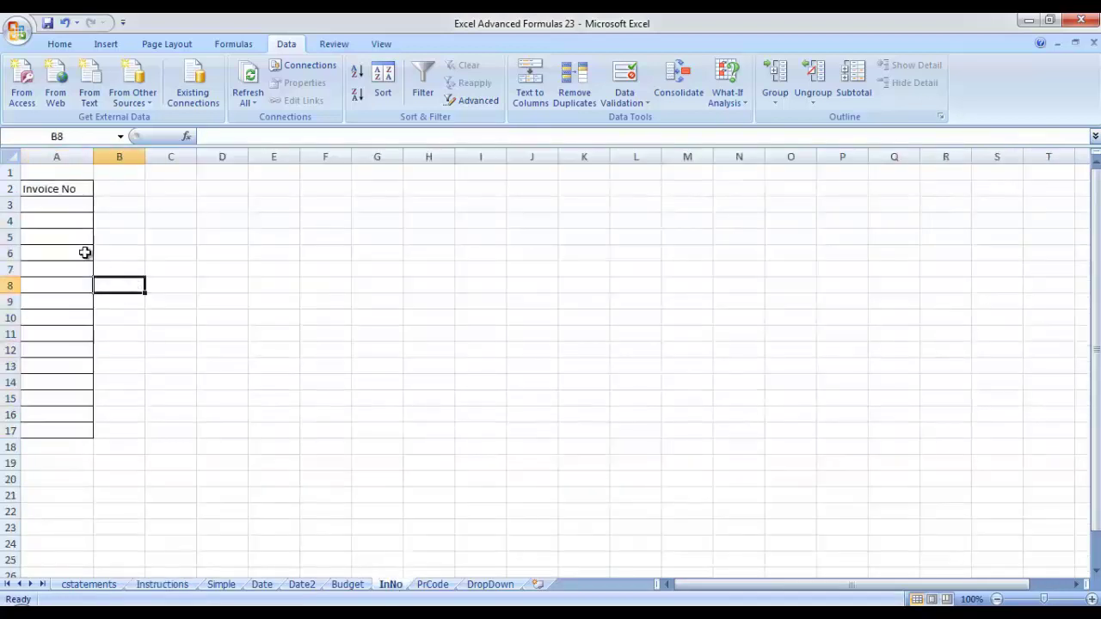
{"action": "left_click_drag", "start_coordinate": [63, 209], "coordinate": [61, 435]}
{"action": "left_click", "coordinate": [168, 399]}
{"action": "left_click_drag", "start_coordinate": [60, 205], "coordinate": [62, 434]}
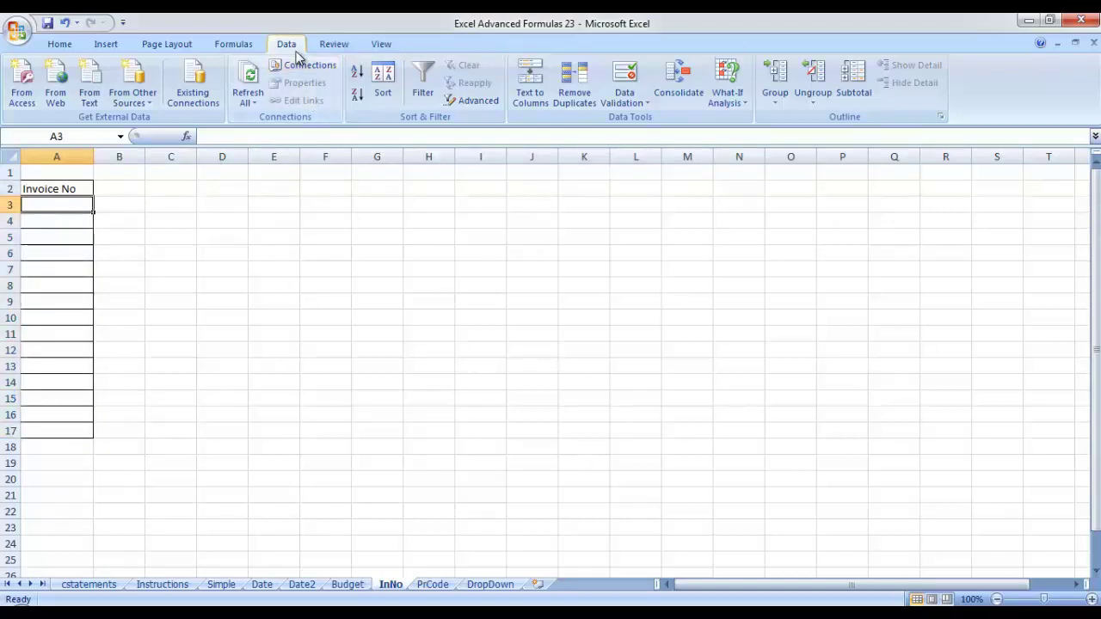
{"action": "left_click", "coordinate": [624, 79]}
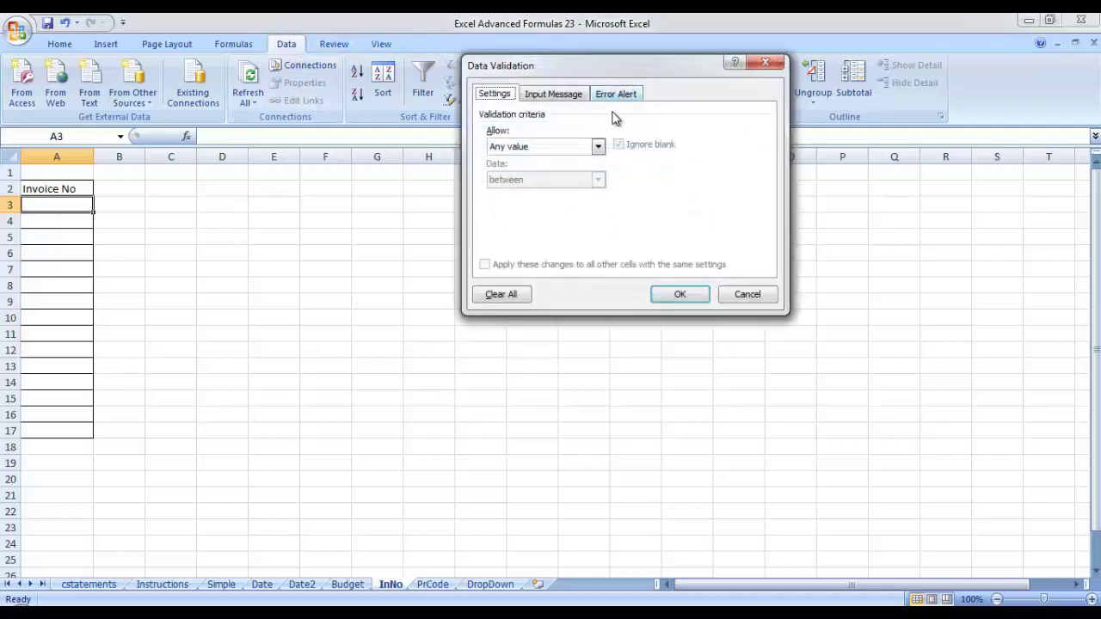
{"action": "left_click", "coordinate": [598, 146]}
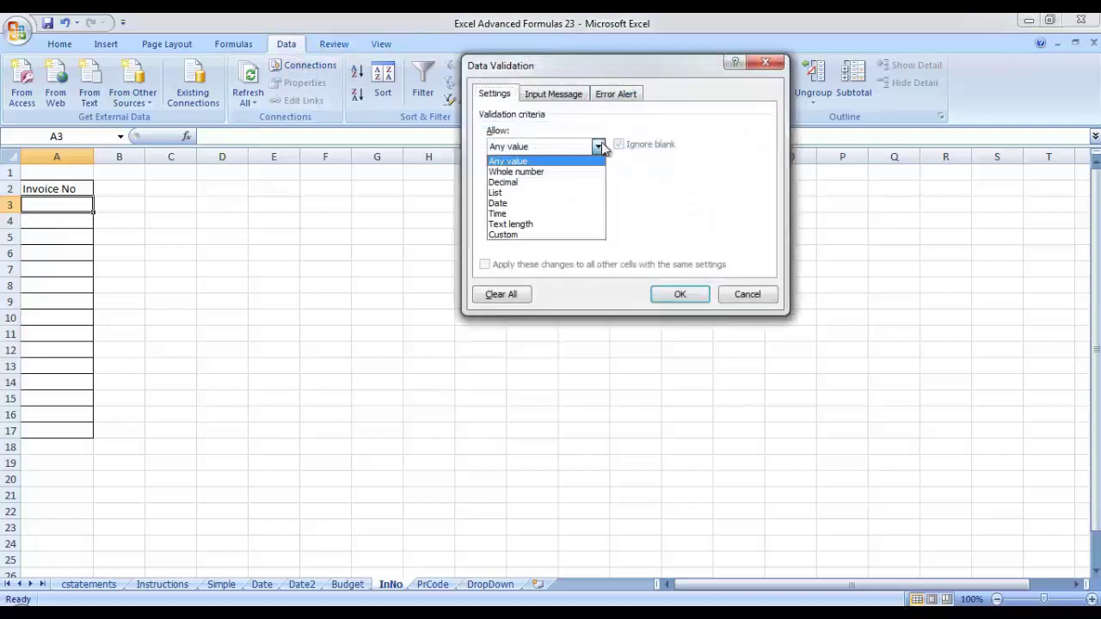
{"action": "left_click", "coordinate": [551, 236]}
{"action": "left_click", "coordinate": [567, 216]}
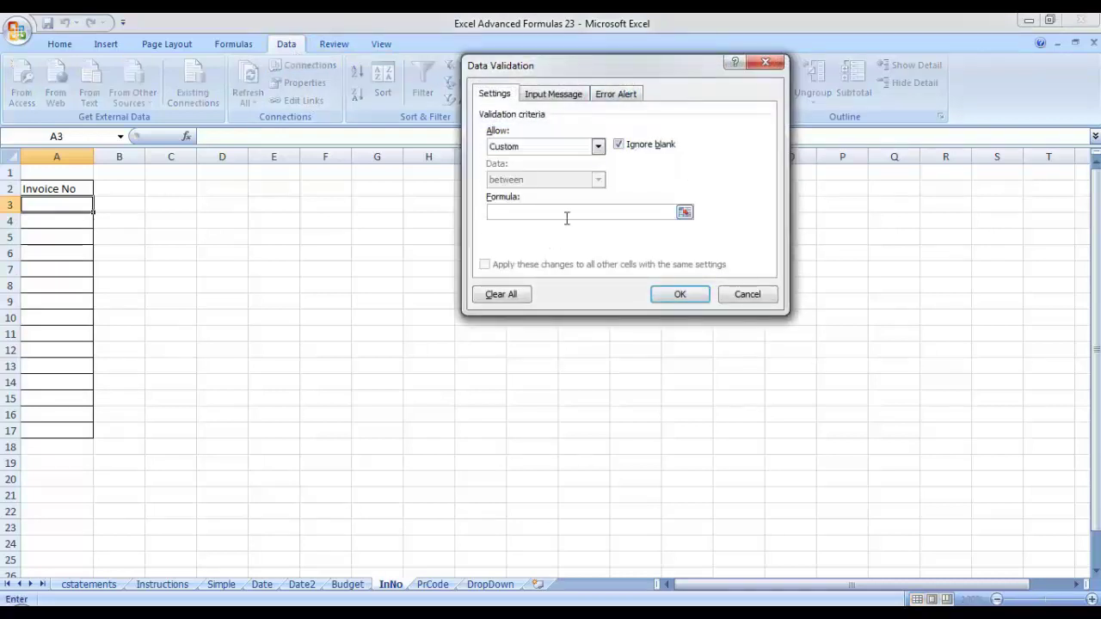
Enter =countif($A$3:$A$17,A3)=1 as the custom validation formula for the Invoice No cells
{"action": "type", "text": "="}
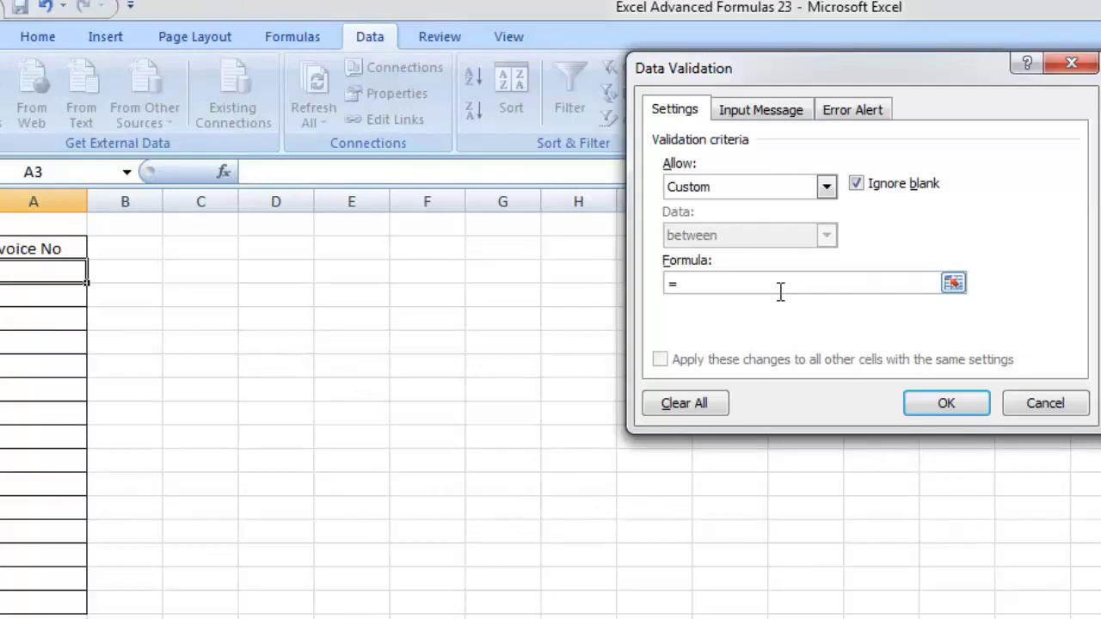
{"action": "type", "text": "countif"}
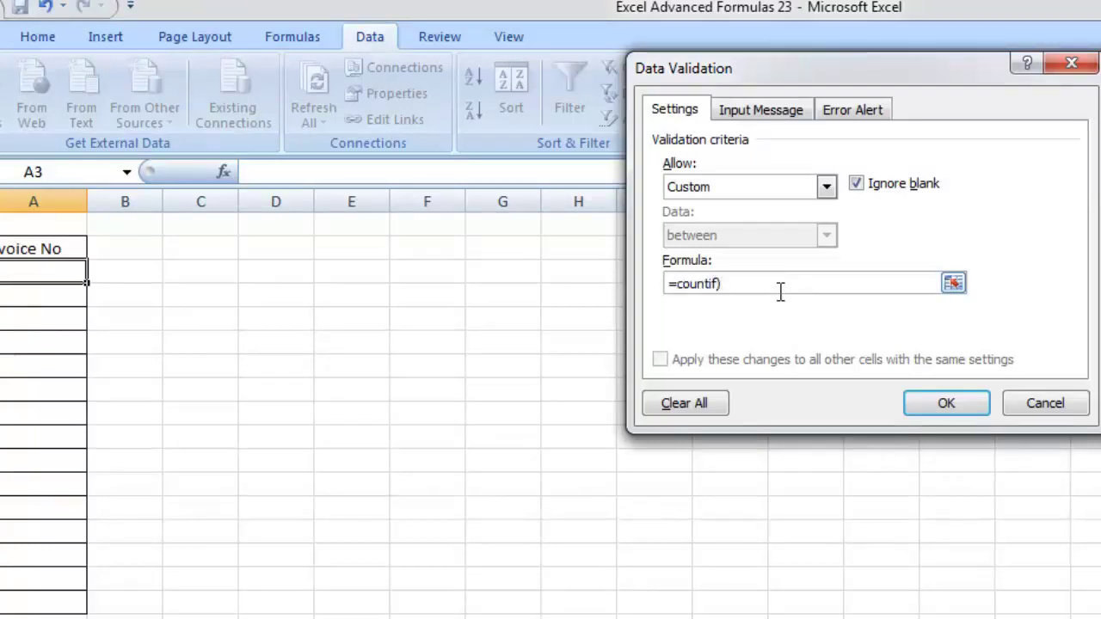
{"action": "type", "text": "("}
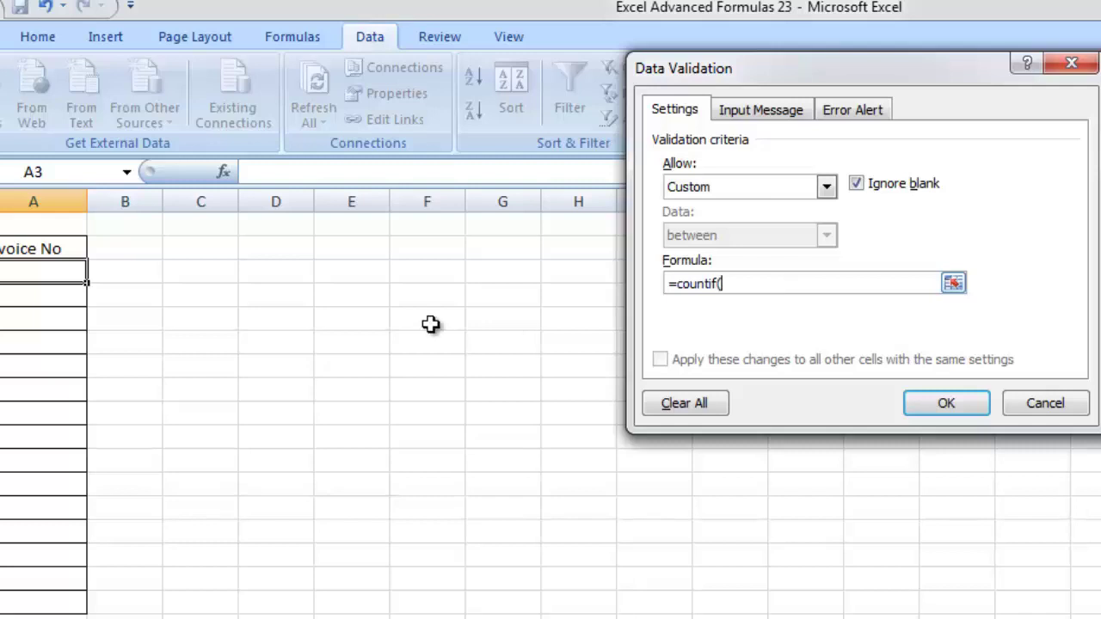
{"action": "left_click_drag", "start_coordinate": [78, 272], "coordinate": [57, 603]}
{"action": "key", "text": "F4"}
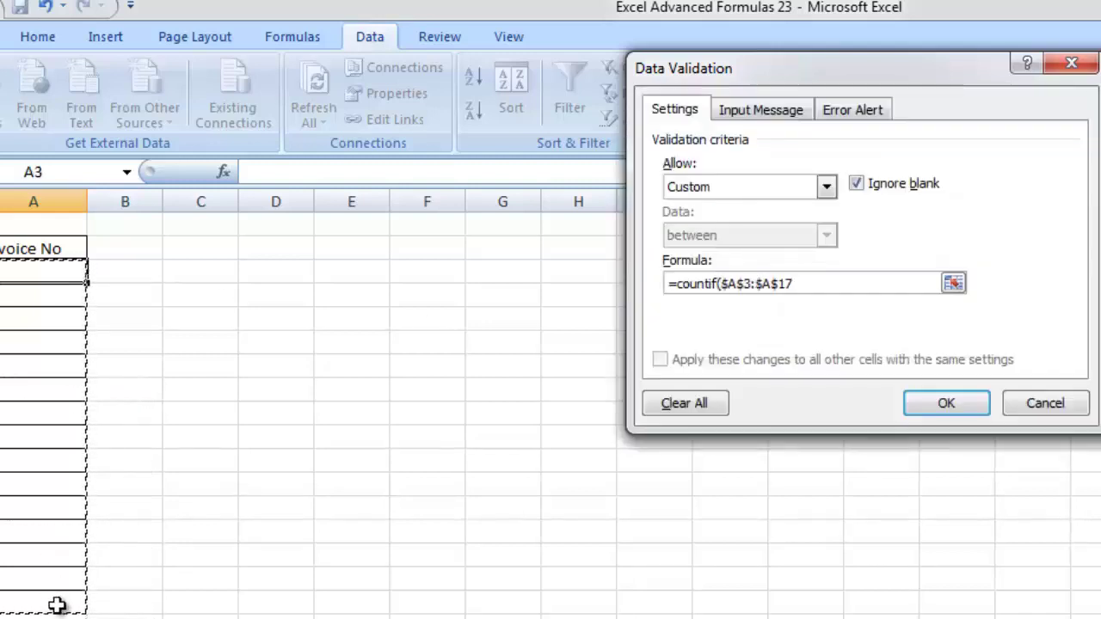
{"action": "type", "text": ","}
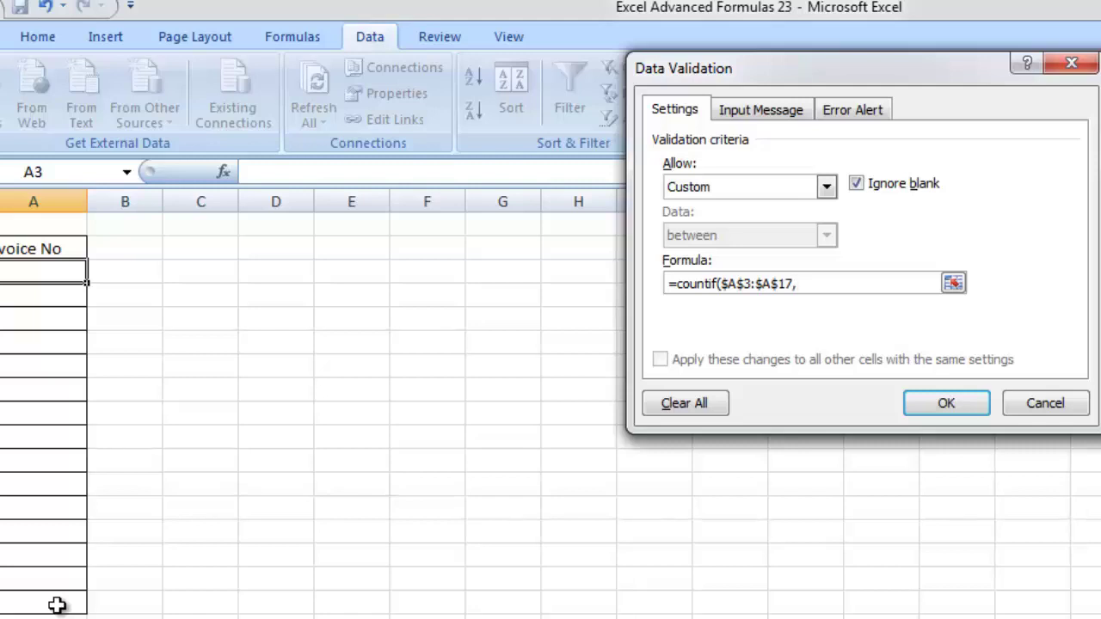
{"action": "left_click", "coordinate": [25, 272]}
{"action": "type", "text": ")=1"}
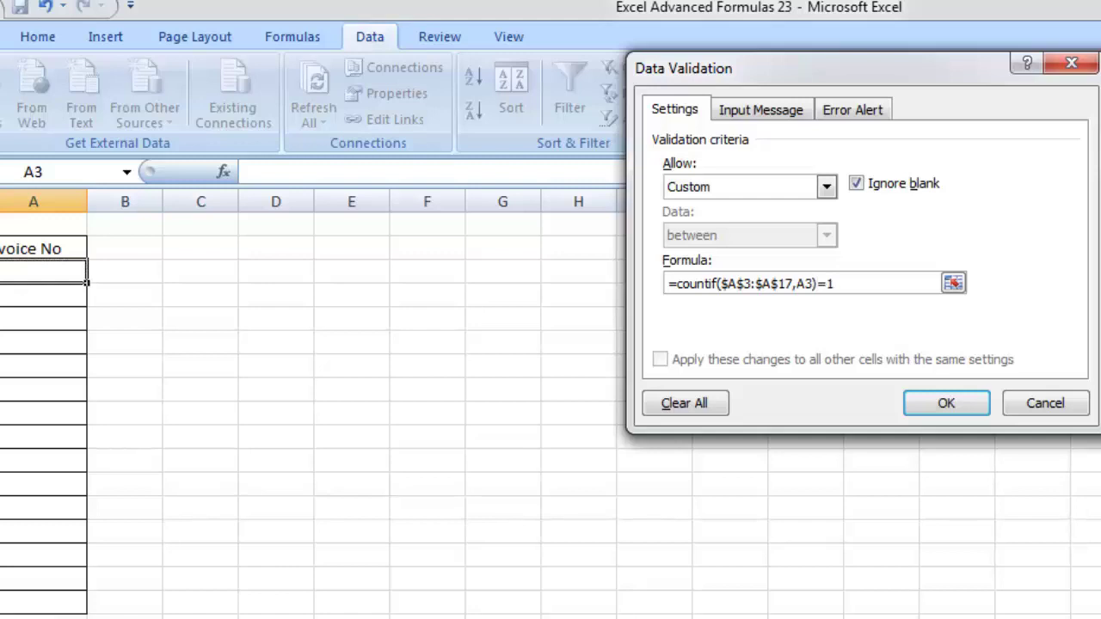
Review the COUNTIF formula's range and criterion, and apply the validation rule to the Invoice No cells
{"action": "left_click_drag", "start_coordinate": [793, 284], "coordinate": [725, 293]}
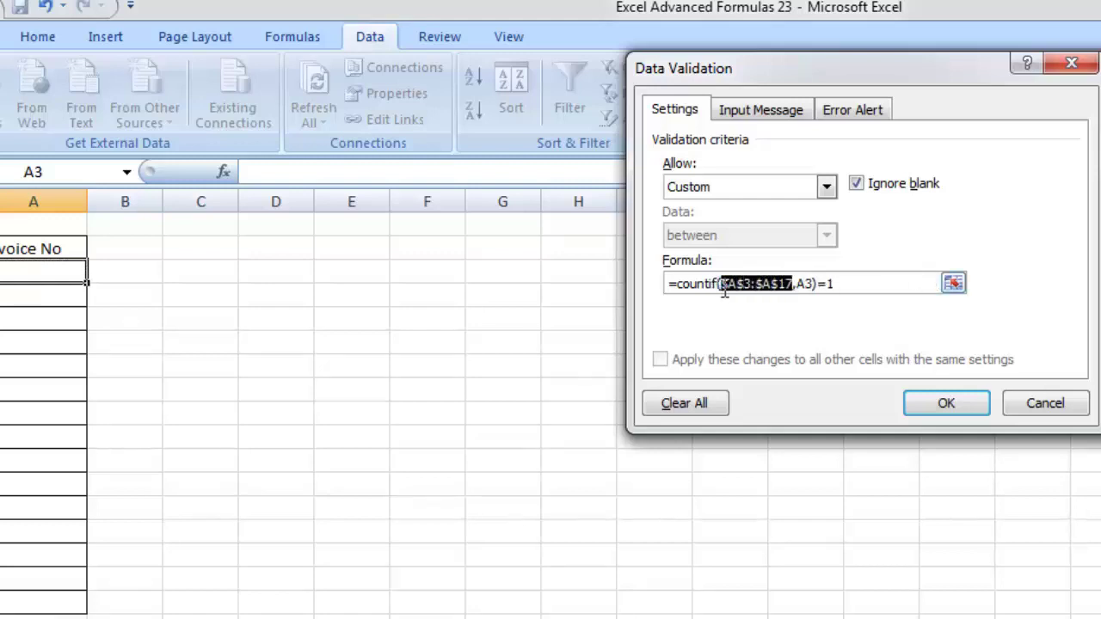
{"action": "left_click", "coordinate": [808, 284]}
{"action": "double_click", "coordinate": [808, 284]}
{"action": "left_click", "coordinate": [808, 284]}
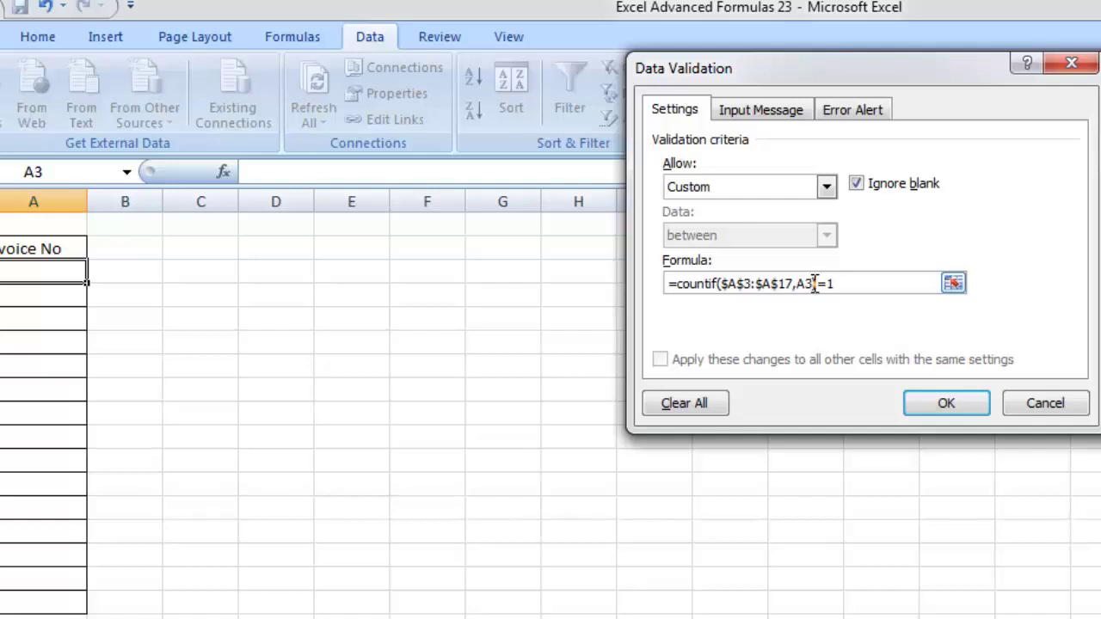
{"action": "left_click", "coordinate": [937, 406]}
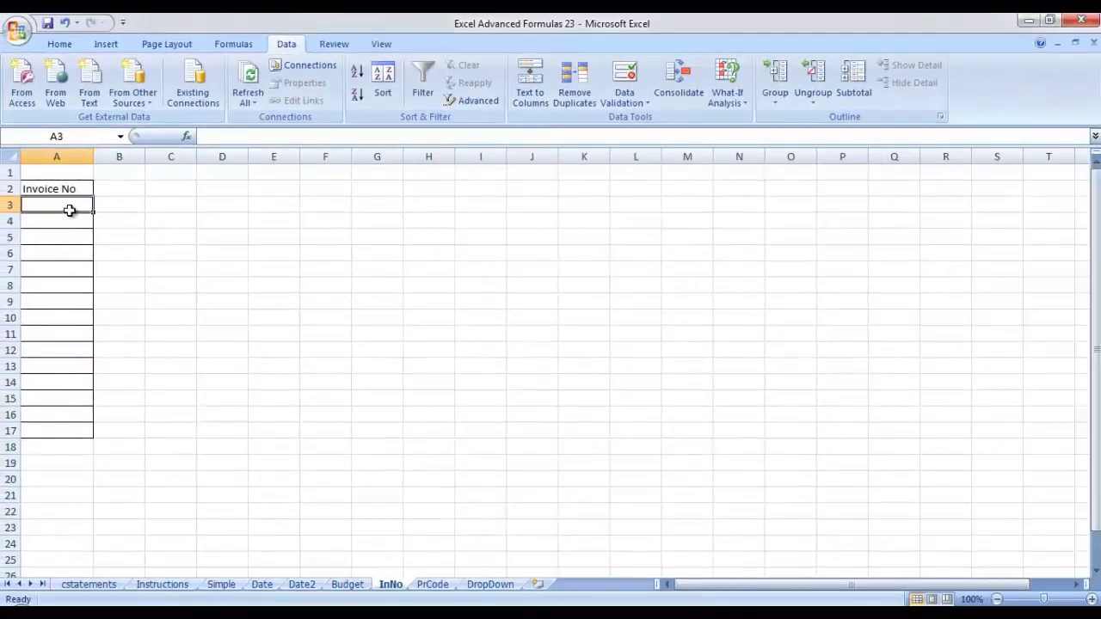
Enter invoice numbers 2 in A3 and 3 in A4, and try repeating 2 in A5 to test the rule
{"action": "type", "text": "2"}
{"action": "key", "text": "Return"}
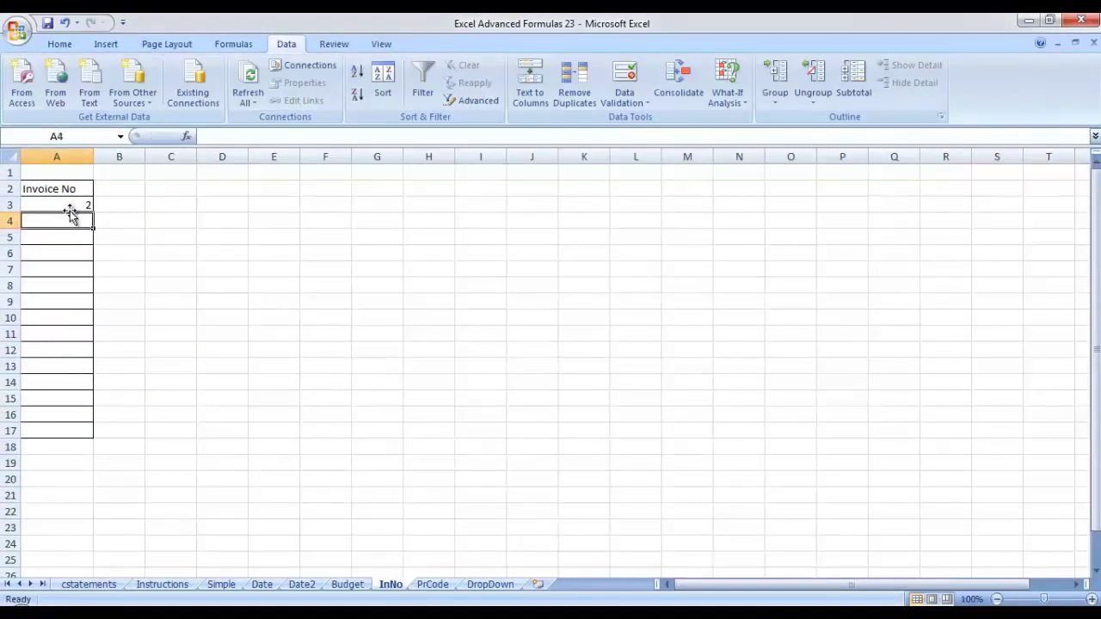
{"action": "type", "text": "3"}
{"action": "key", "text": "Return"}
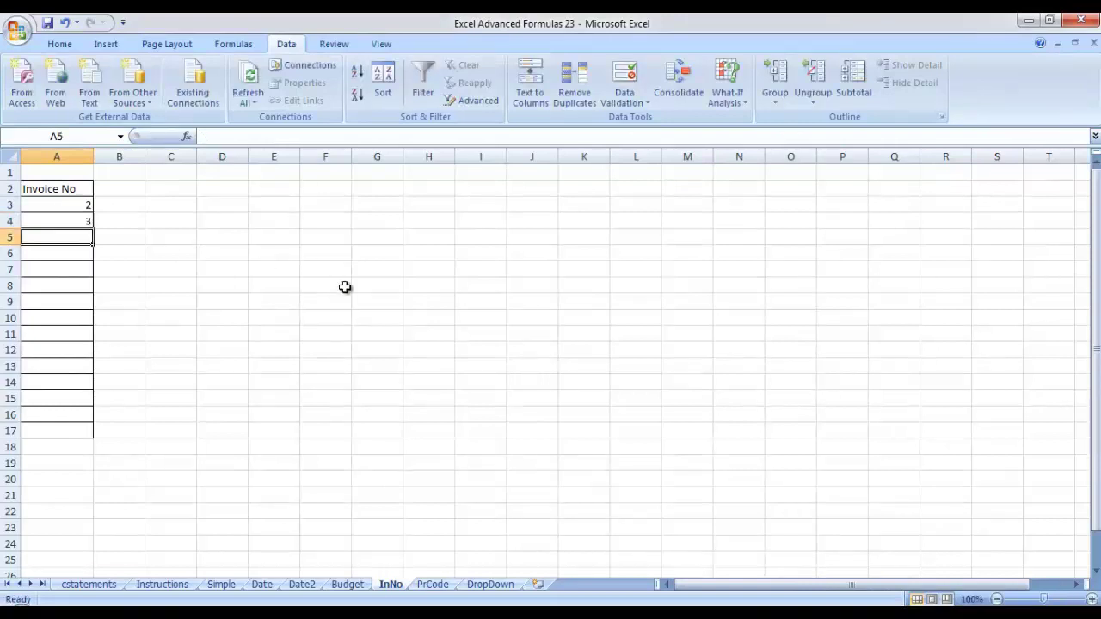
{"action": "type", "text": "2"}
{"action": "key", "text": "Return"}
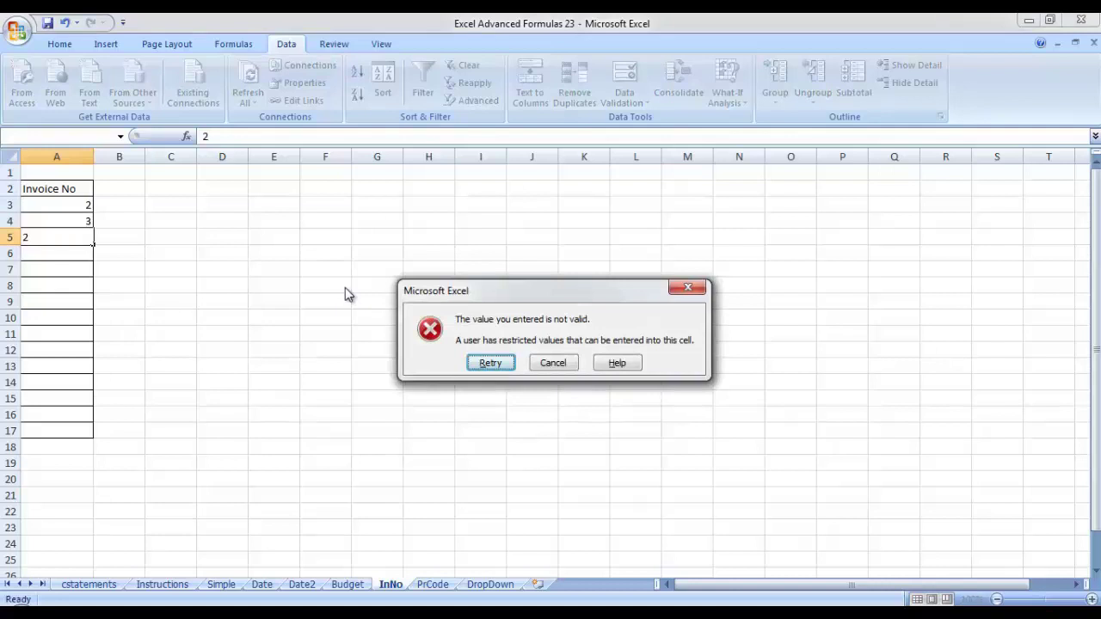
{"action": "key", "text": "Return"}
Enter 5 in A5 and 7 in A6, try repeating 7 in A7, and replace it with 0
{"action": "type", "text": "5"}
{"action": "key", "text": "Return"}
{"action": "type", "text": "7"}
{"action": "key", "text": "Return"}
{"action": "type", "text": "7"}
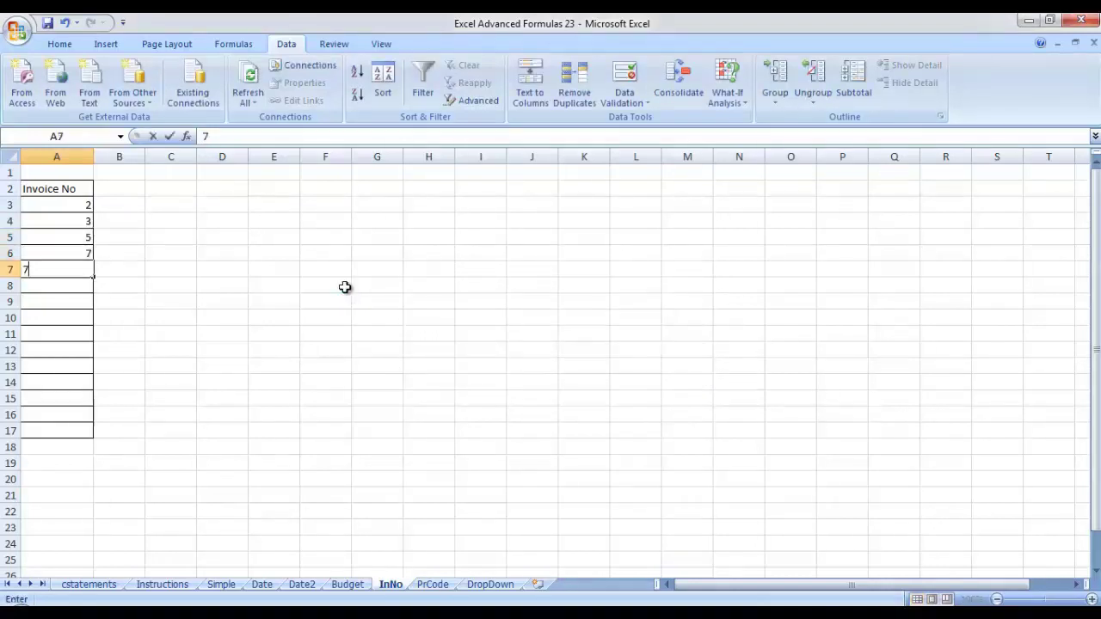
{"action": "key", "text": "Return"}
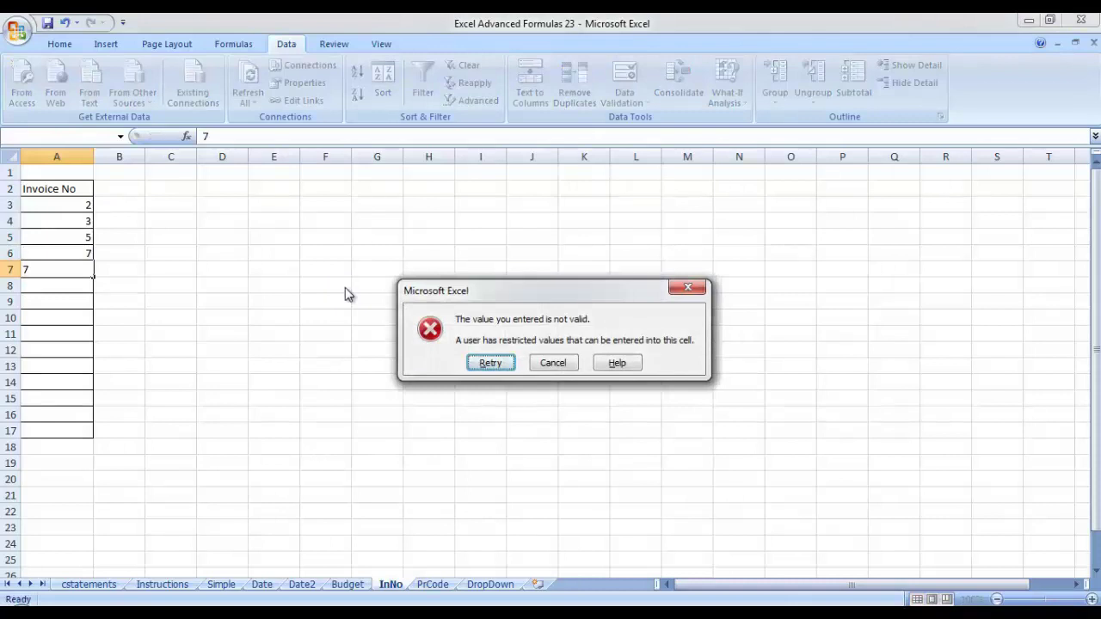
{"action": "left_click", "coordinate": [489, 363]}
{"action": "type", "text": "0"}
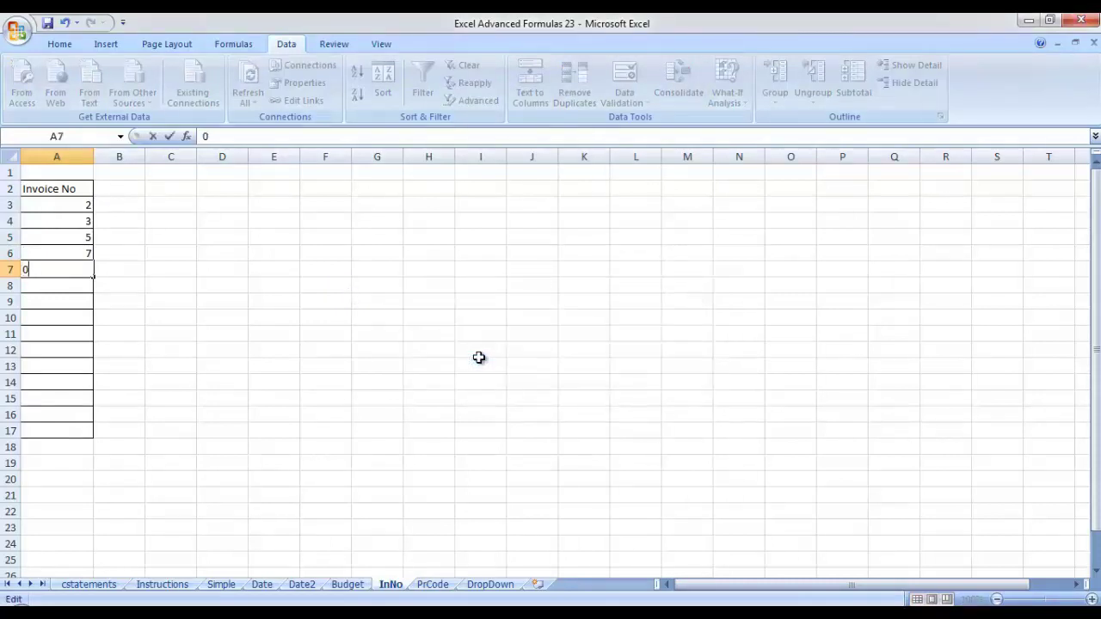
{"action": "key", "text": "Return"}
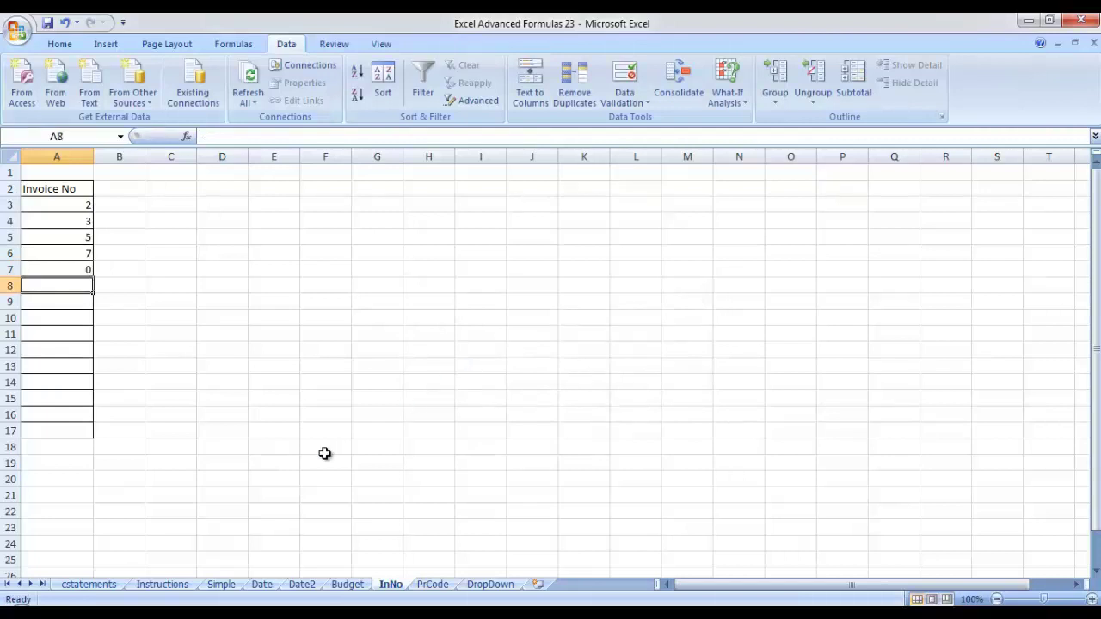
Read the PrCode task in row 9 of the Instructions sheet
{"action": "left_click", "coordinate": [162, 585]}
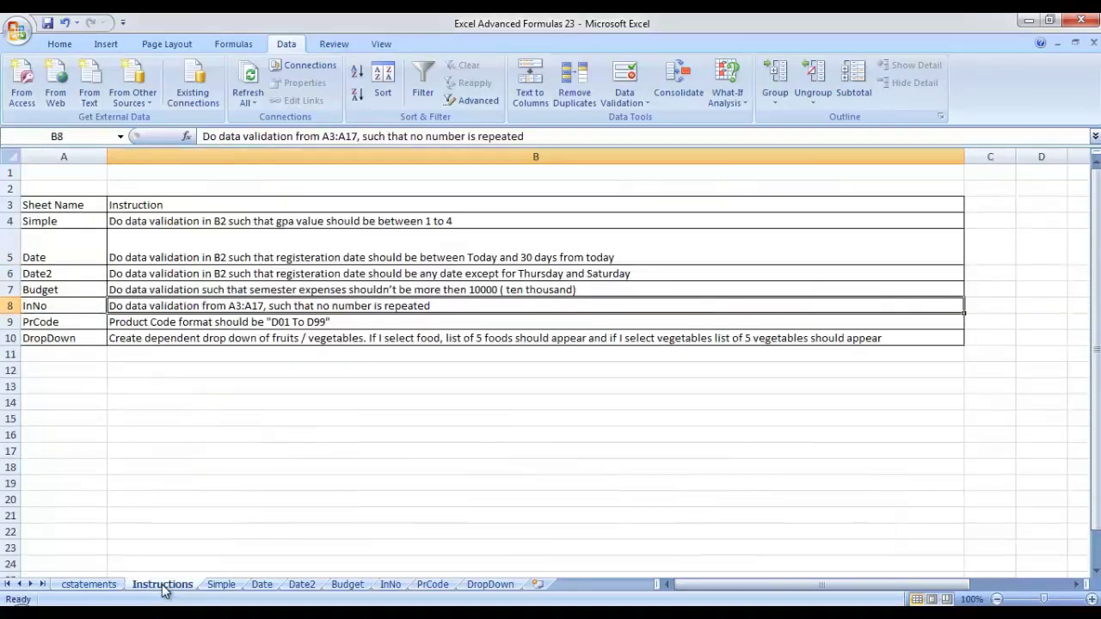
{"action": "key", "text": "Down"}
{"action": "key", "text": "Left"}
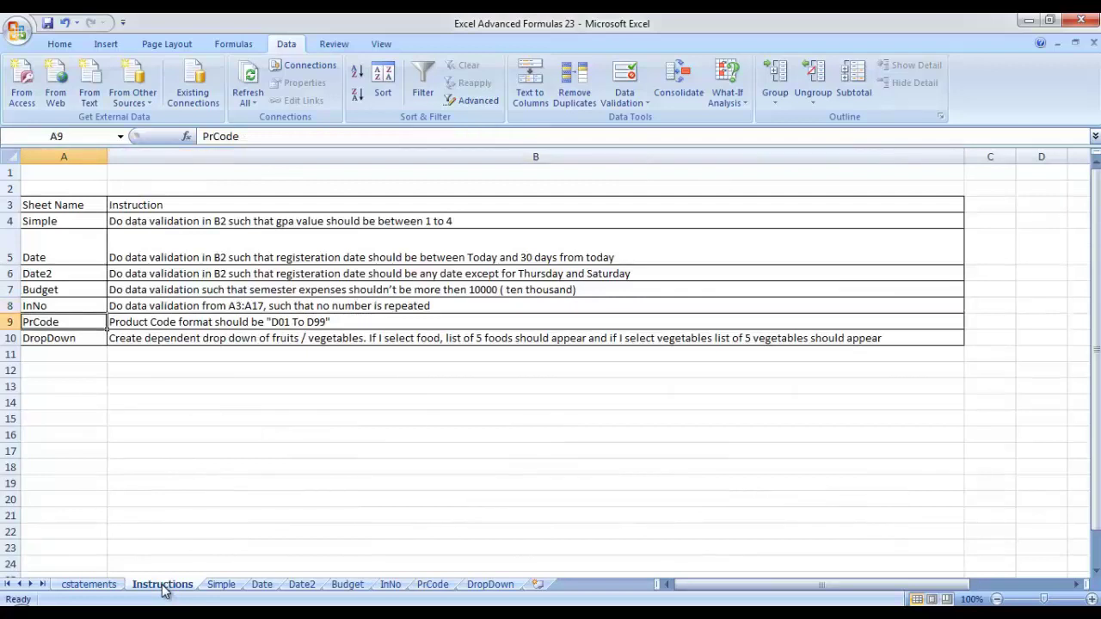
{"action": "left_click", "coordinate": [227, 324]}
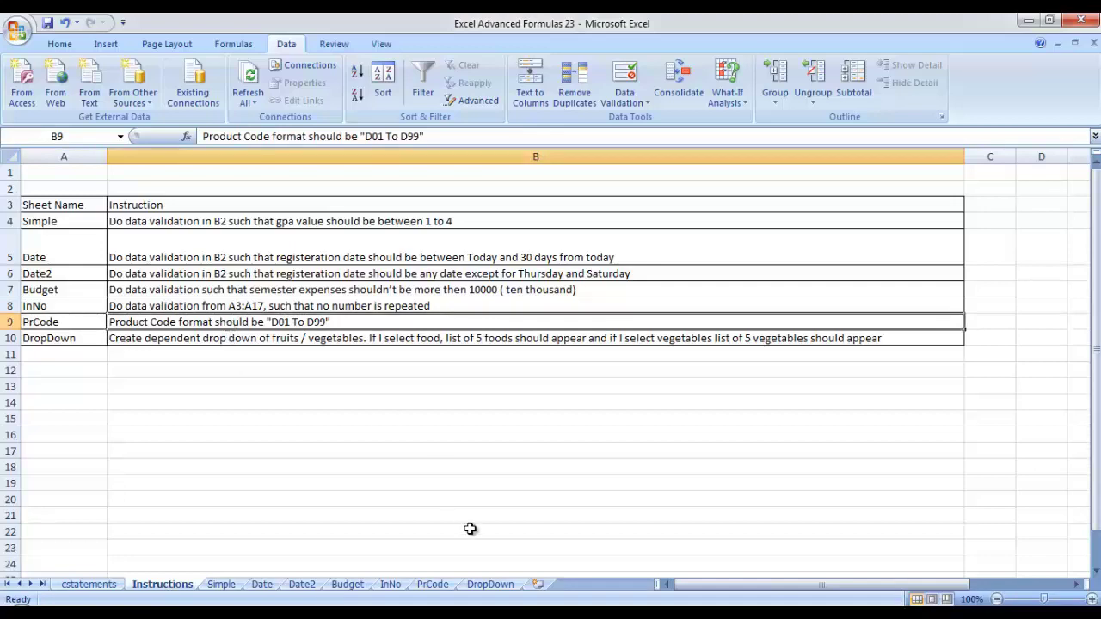
Open the PrCode sheet, switch to Notepad and examine the LEN, RIGHT, VALUE and ISNUMBER parts of the prepared AND formula
{"action": "left_click", "coordinate": [434, 585]}
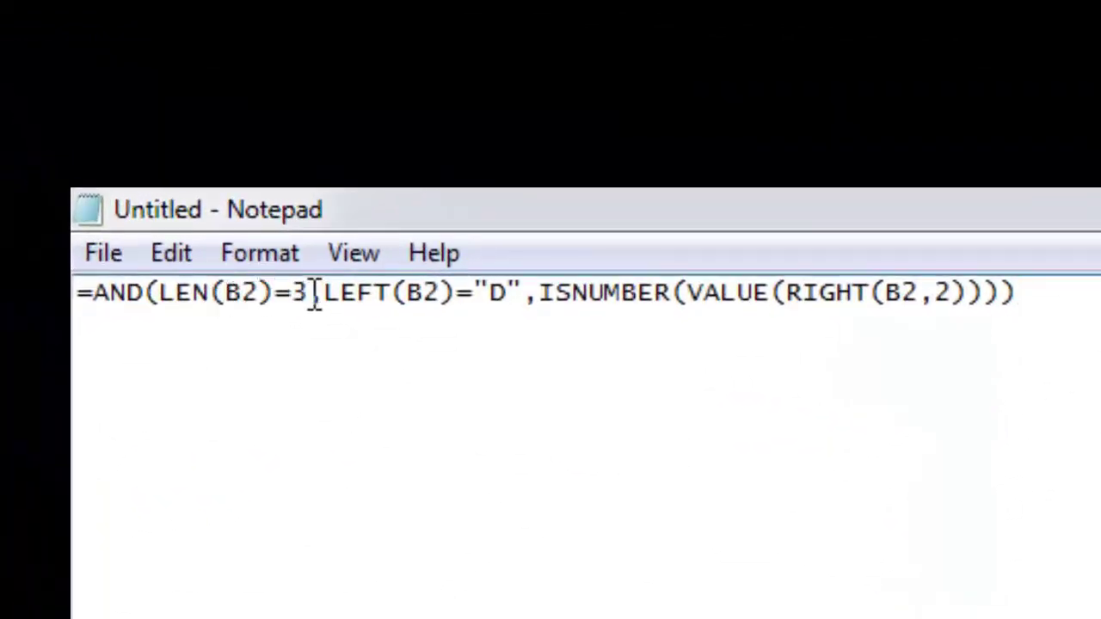
{"action": "left_click_drag", "start_coordinate": [311, 297], "coordinate": [157, 293]}
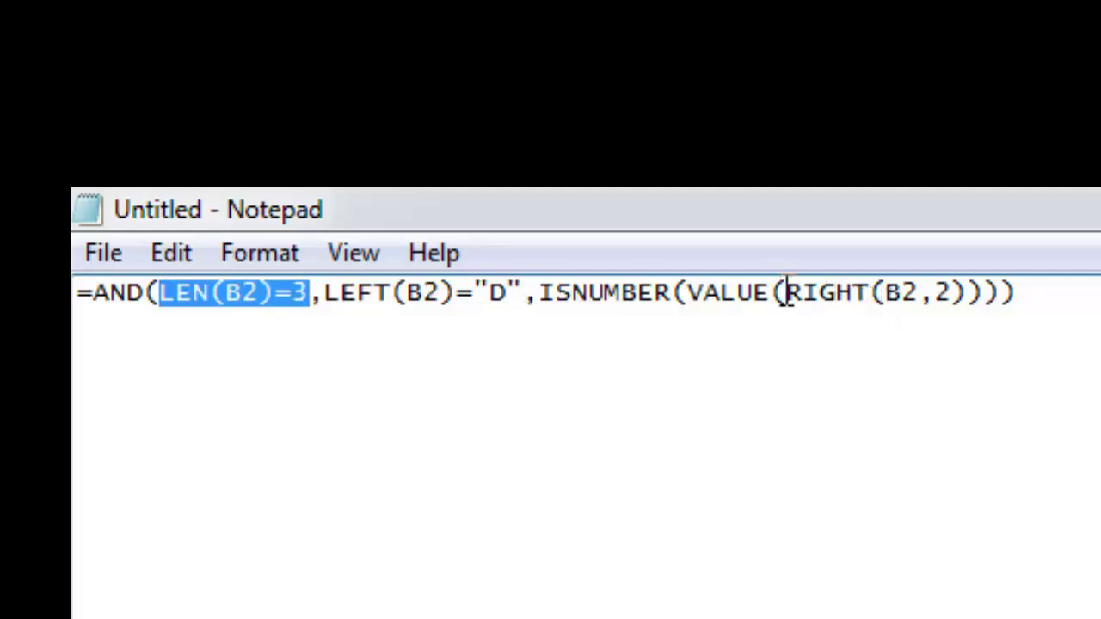
{"action": "left_click_drag", "start_coordinate": [793, 293], "coordinate": [968, 312]}
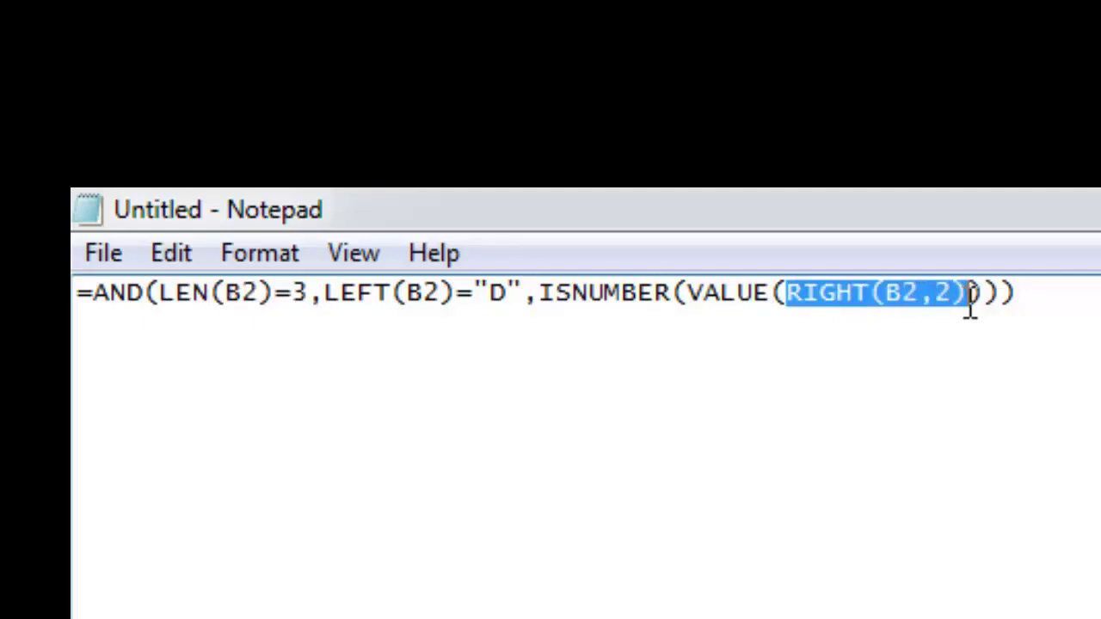
{"action": "left_click_drag", "start_coordinate": [687, 291], "coordinate": [1004, 295]}
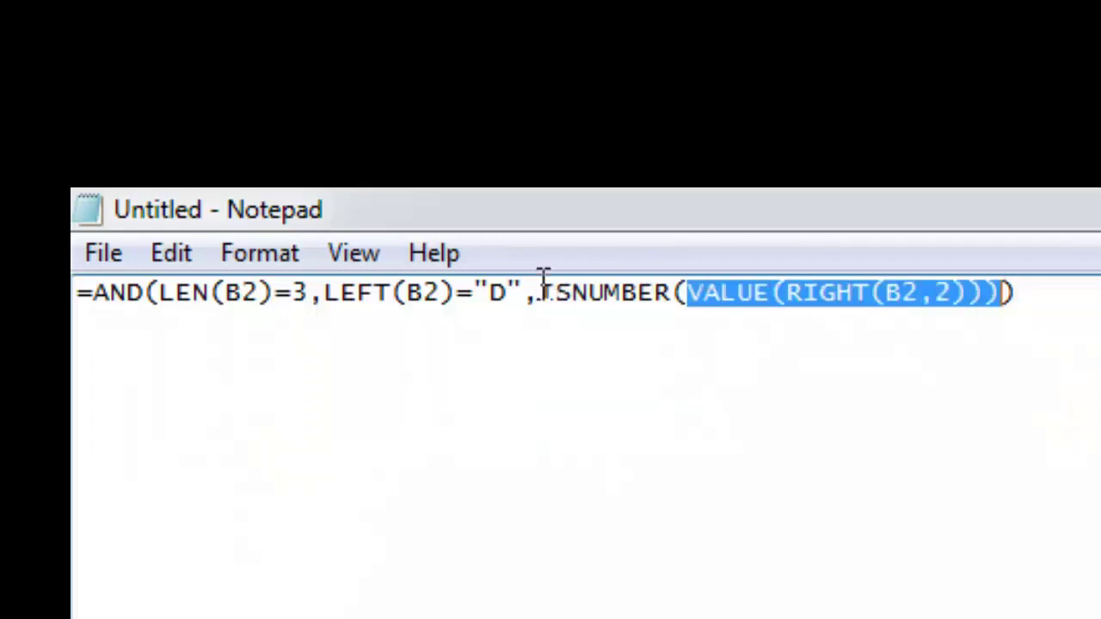
{"action": "left_click_drag", "start_coordinate": [540, 286], "coordinate": [1035, 328]}
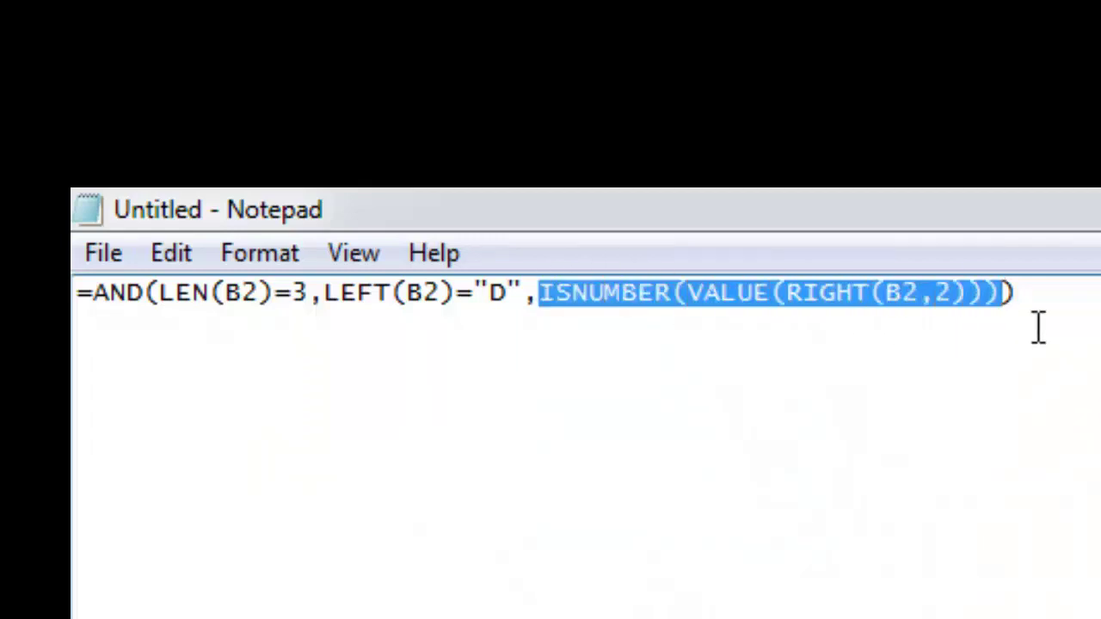
Add the line "D01 to D99" below the AND formula in the note
{"action": "left_click", "coordinate": [1035, 329]}
{"action": "key", "text": "Return"}
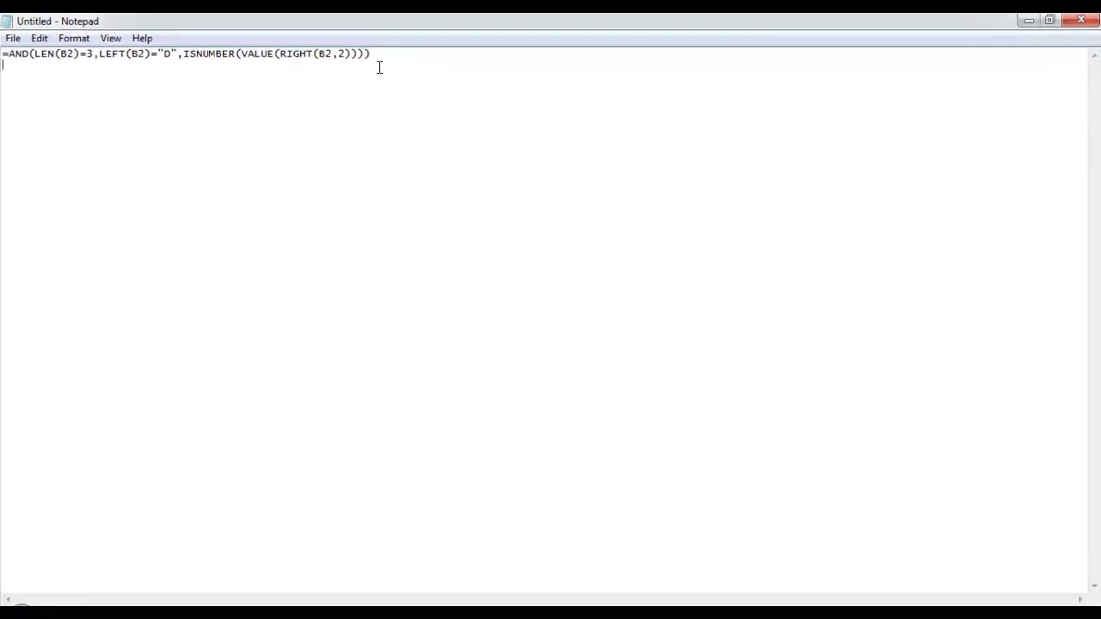
{"action": "type", "text": "D01 to D99"}
{"action": "left_click_drag", "start_coordinate": [346, 53], "coordinate": [72, 43]}
{"action": "left_click", "coordinate": [73, 38]}
{"action": "left_click", "coordinate": [17, 55]}
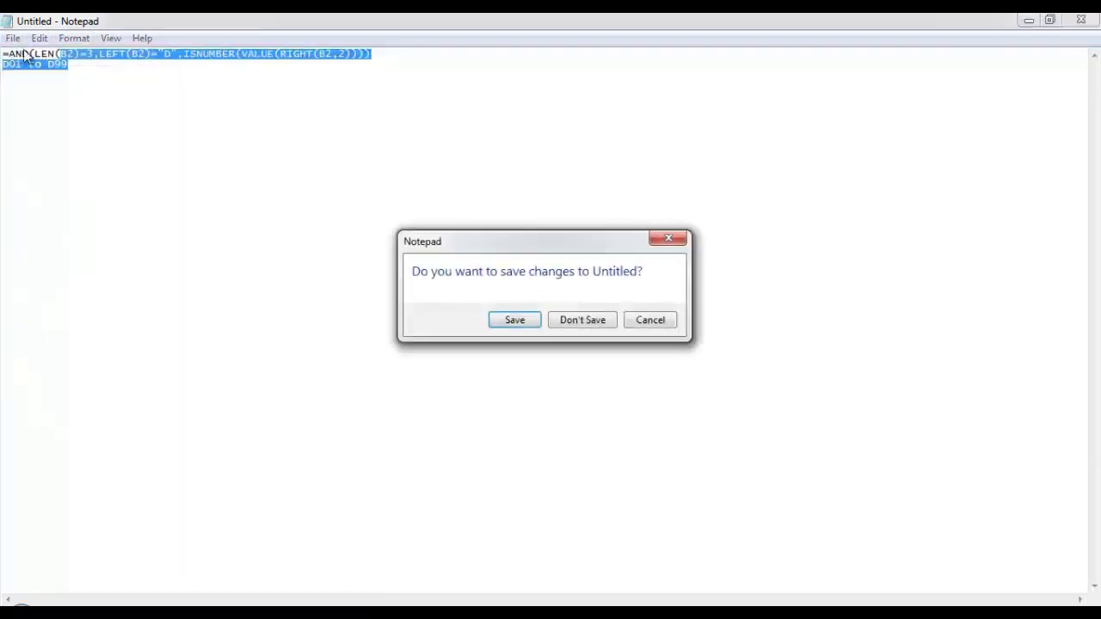
{"action": "left_click", "coordinate": [650, 319]}
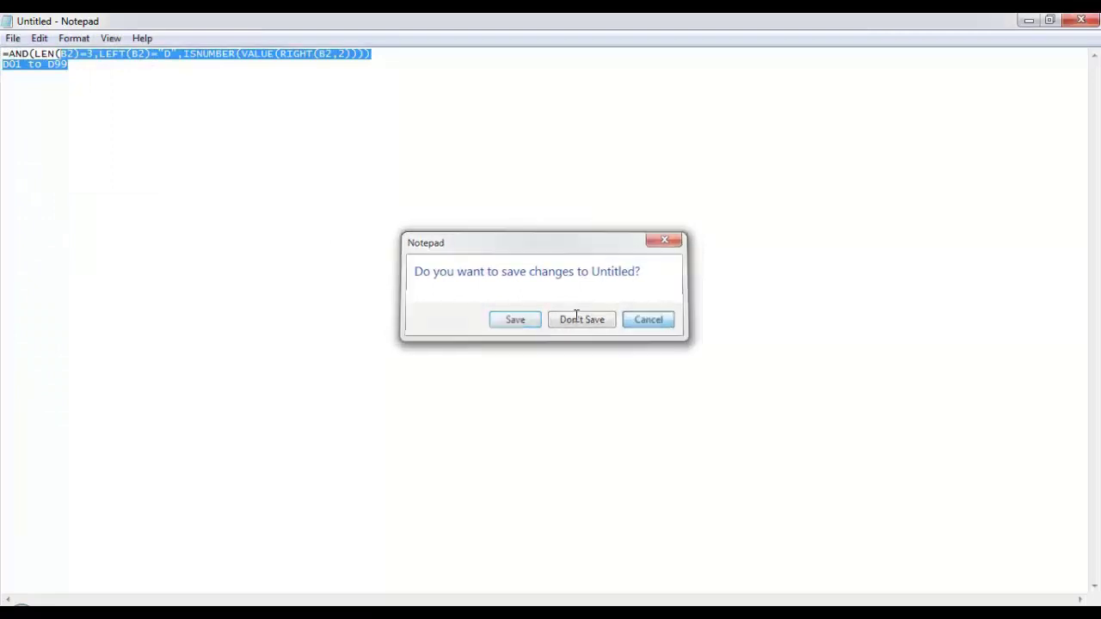
Copy the complete AND formula from the note and switch back to the PrCode sheet in Excel
{"action": "left_click", "coordinate": [5, 61]}
{"action": "left_click_drag", "start_coordinate": [2, 54], "coordinate": [386, 52]}
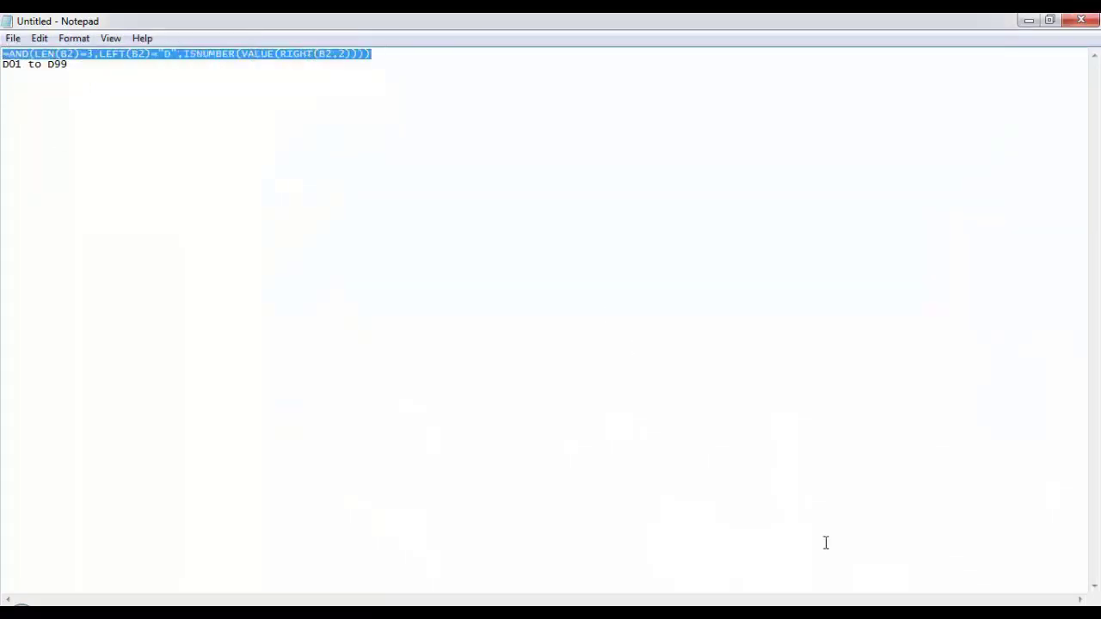
{"action": "key", "text": "alt+Tab"}
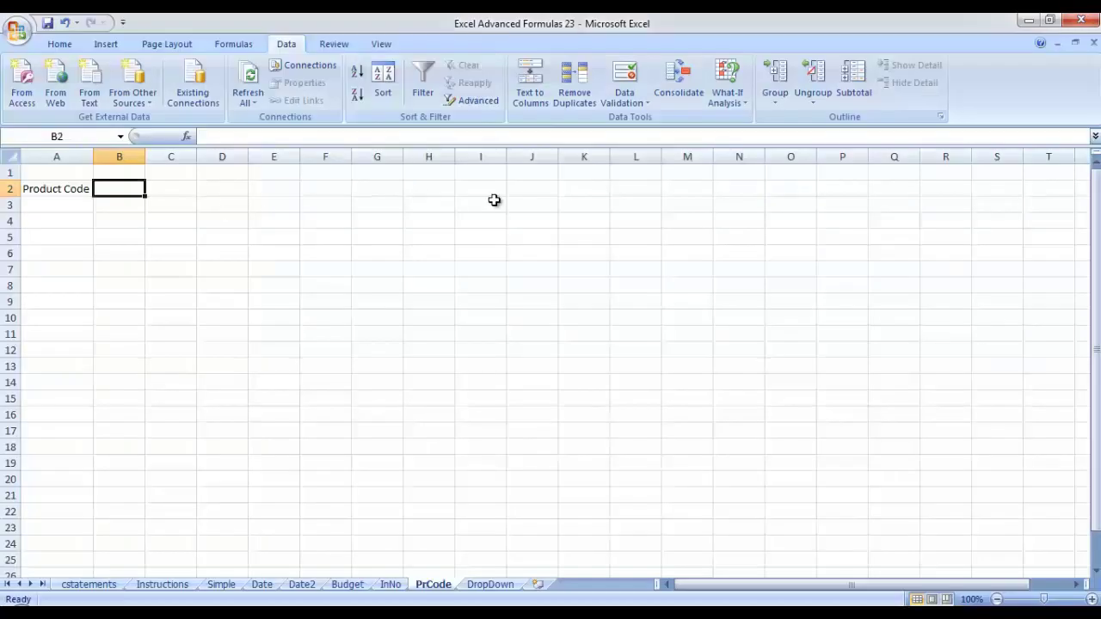
Apply custom data validation to the Product Code cell B2 with the formula =AND(LEN(B2)=3,LEFT(B2)="D",ISNUMBER(VALUE(RIGHT(B2,2))))
{"action": "left_click", "coordinate": [626, 82]}
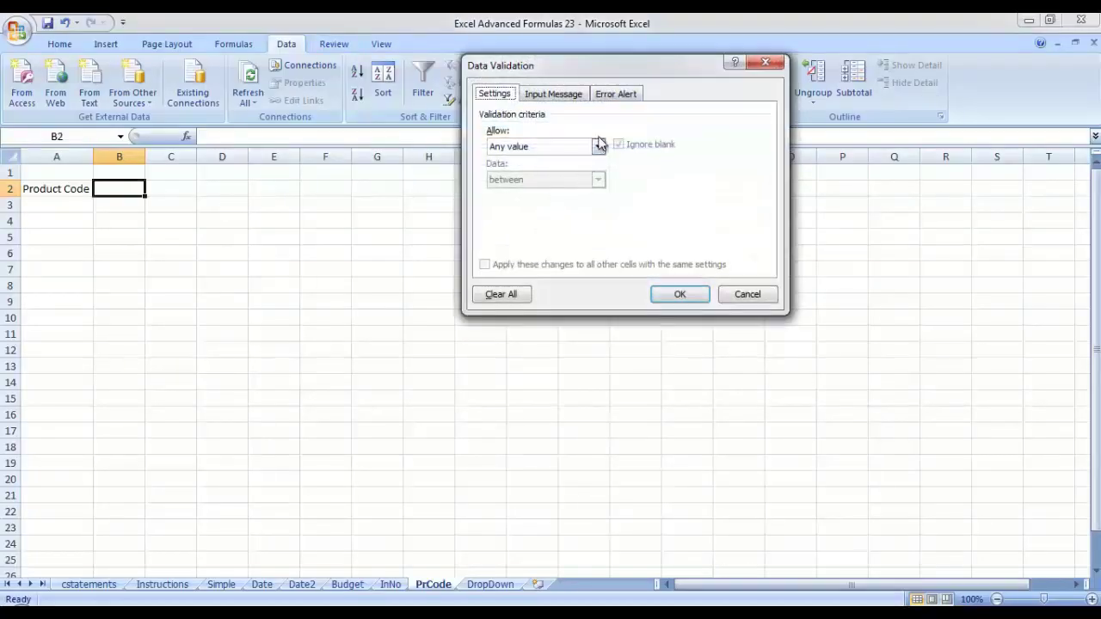
{"action": "left_click", "coordinate": [598, 146]}
{"action": "left_click", "coordinate": [550, 234]}
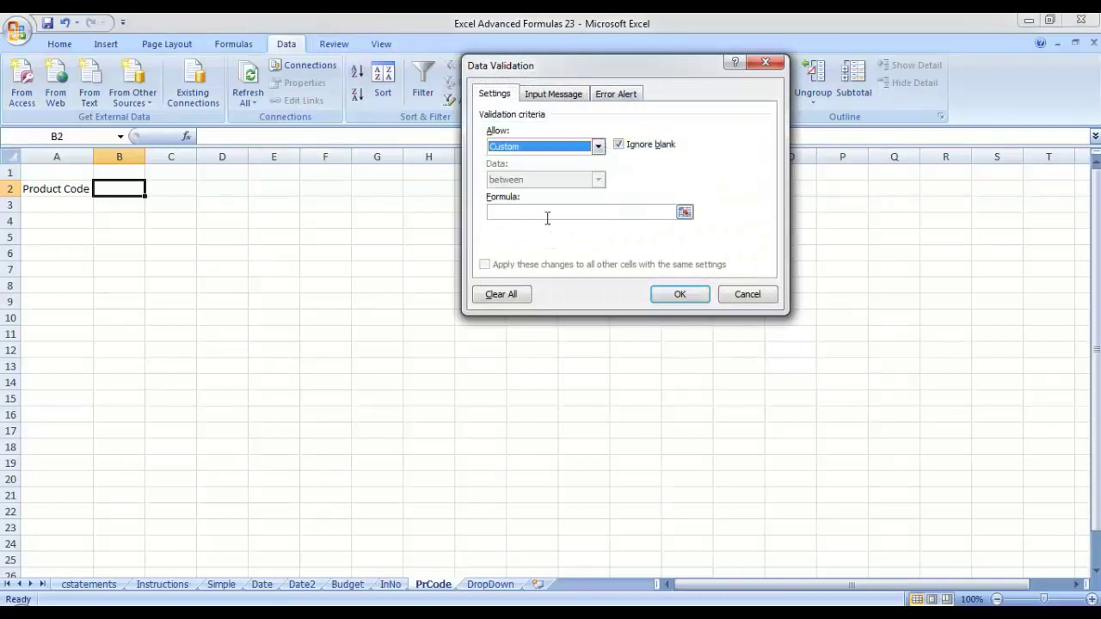
{"action": "left_click", "coordinate": [551, 217]}
{"action": "type", "text": "=ISNUMBER(VALUE(RIGHT(B2,2)))"}
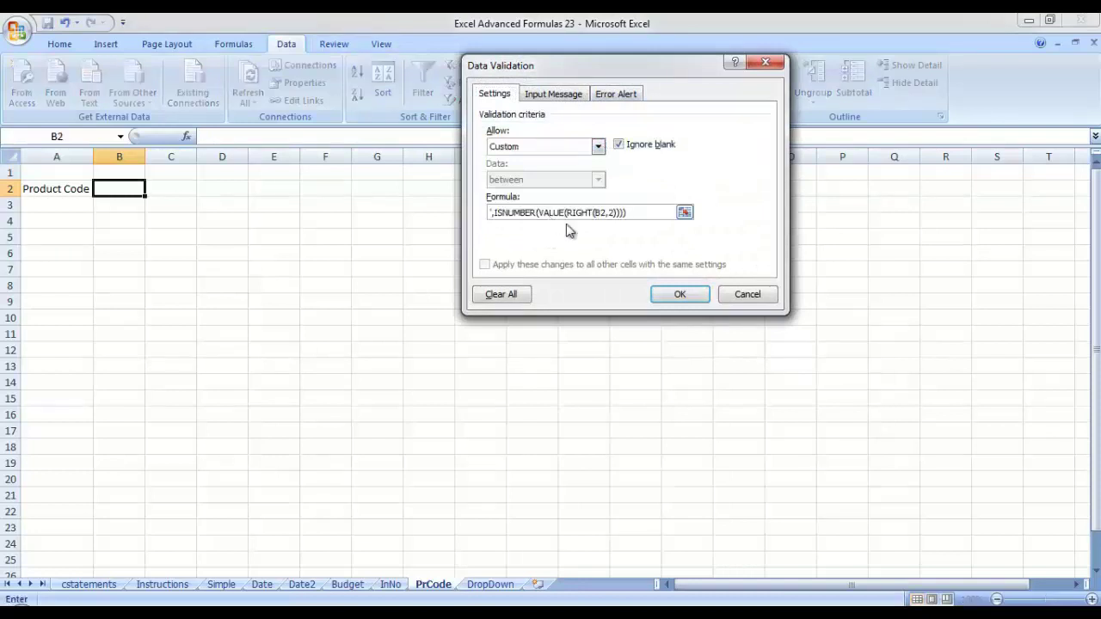
{"action": "left_click", "coordinate": [672, 295]}
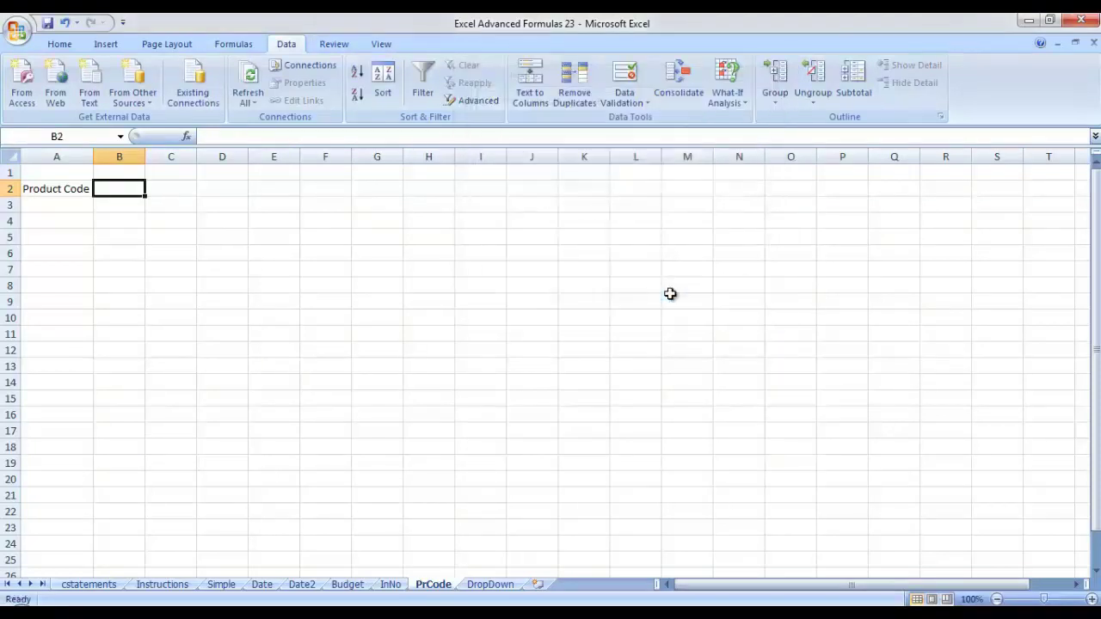
Enter the product code D98 in B2 to test the rule
{"action": "type", "text": "D98"}
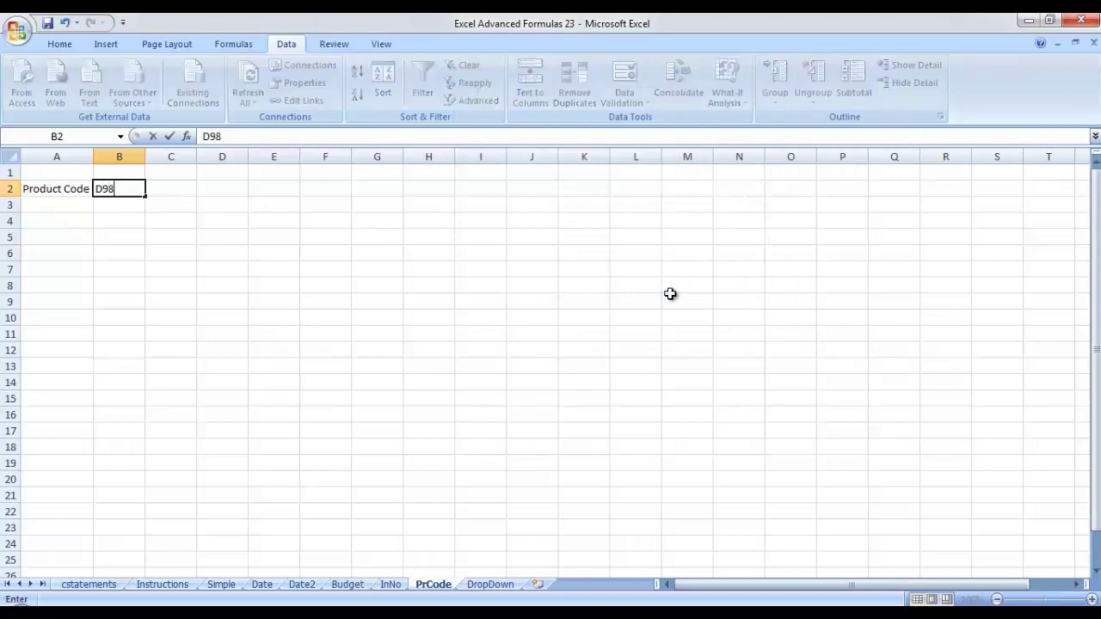
{"action": "key", "text": "Return"}
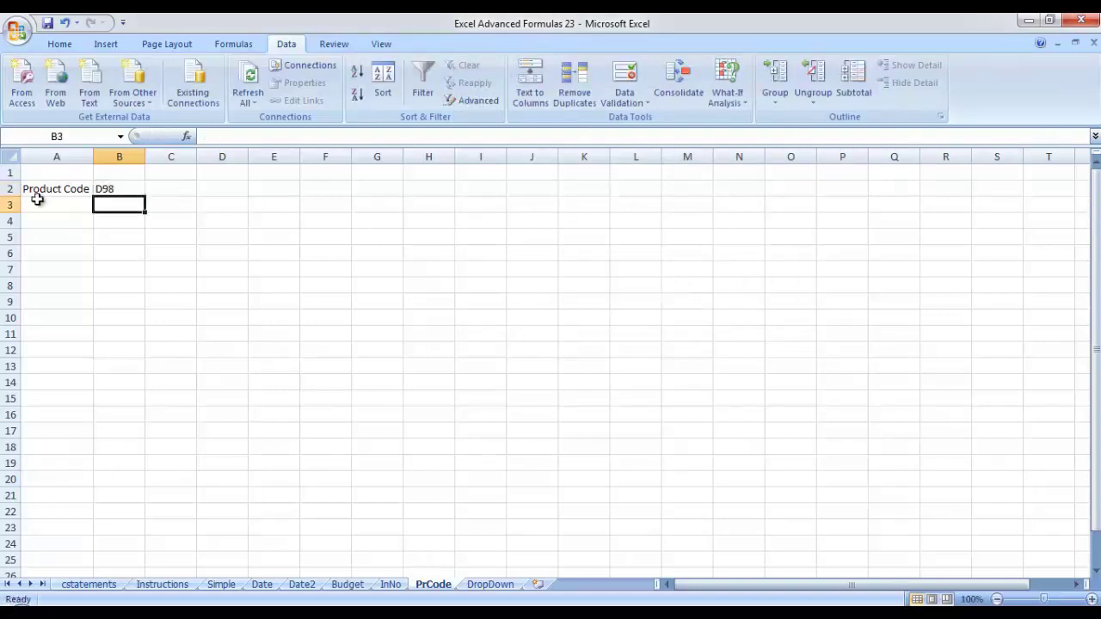
Try the product codes C98 and C989 in B2 to test the validation rule
{"action": "left_click", "coordinate": [112, 189]}
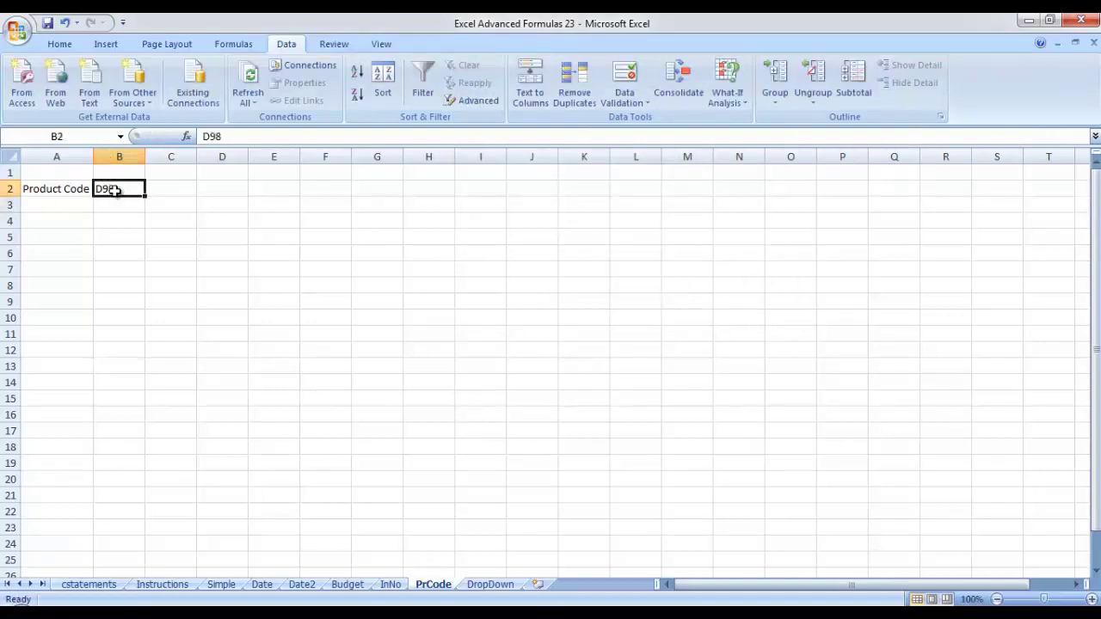
{"action": "type", "text": "C98"}
{"action": "key", "text": "Return"}
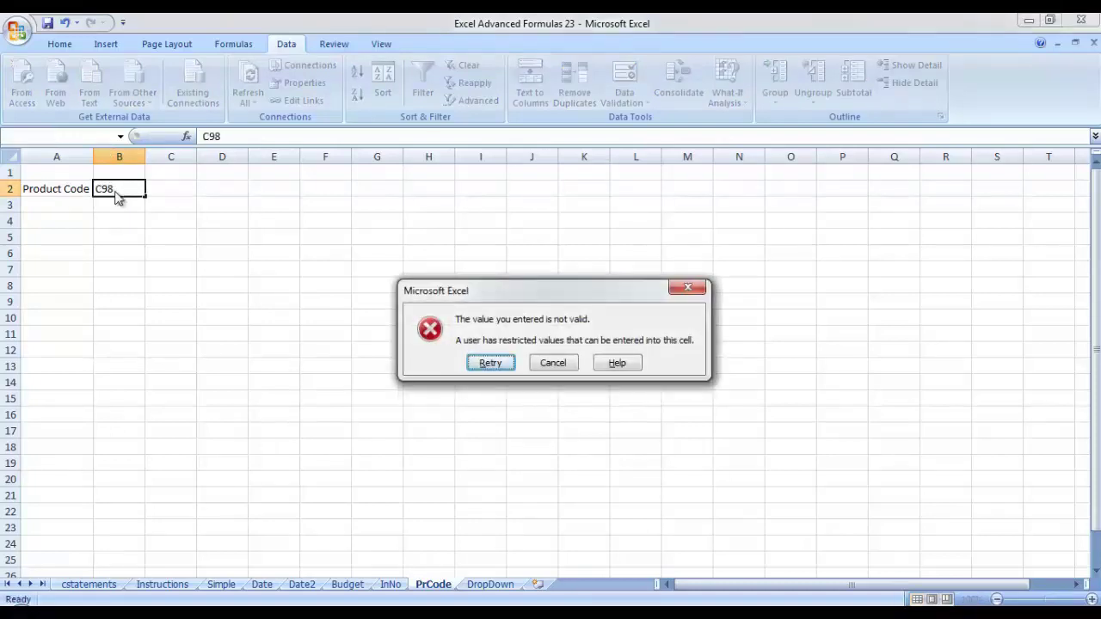
{"action": "left_click", "coordinate": [489, 363]}
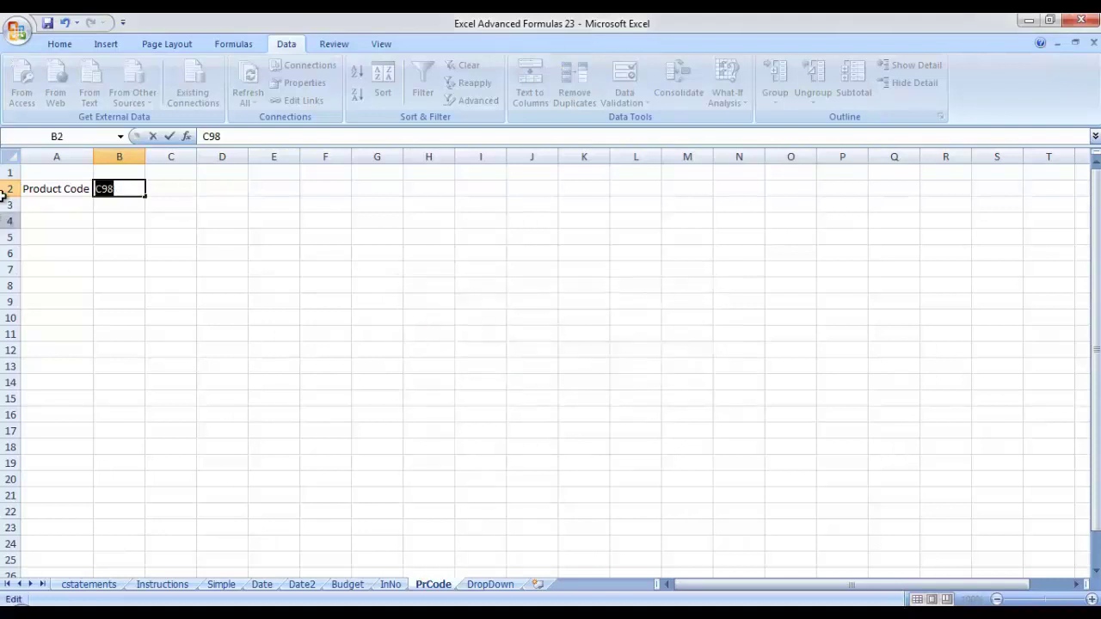
{"action": "left_click", "coordinate": [117, 189]}
{"action": "type", "text": "9"}
{"action": "key", "text": "Return"}
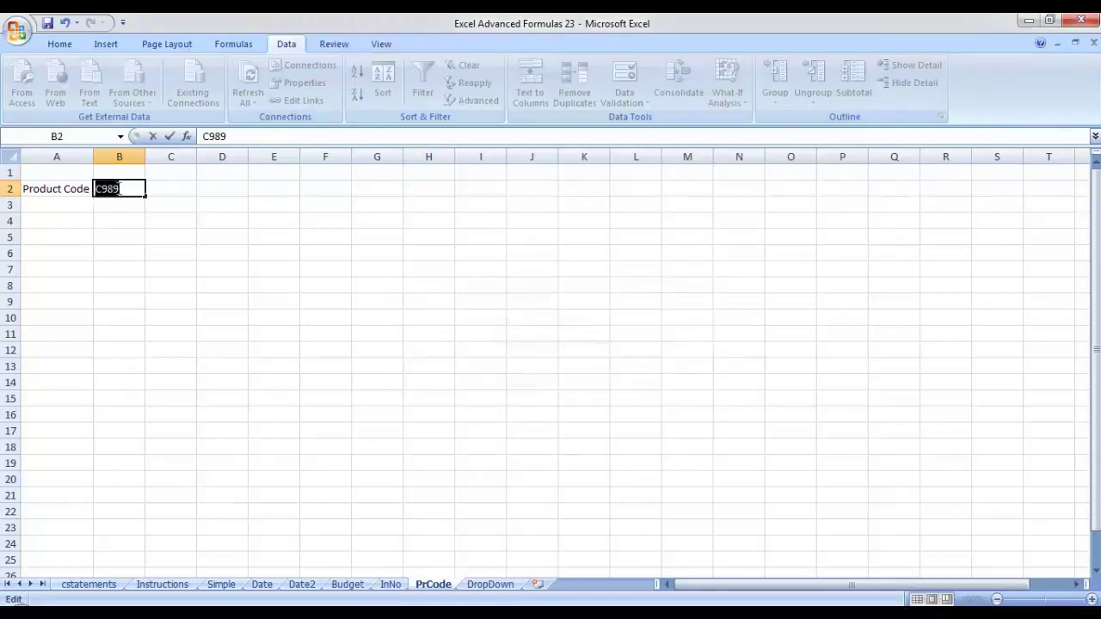
Try the product code DD2 in B2, and cancel the entry
{"action": "type", "text": "DD2"}
{"action": "key", "text": "Return"}
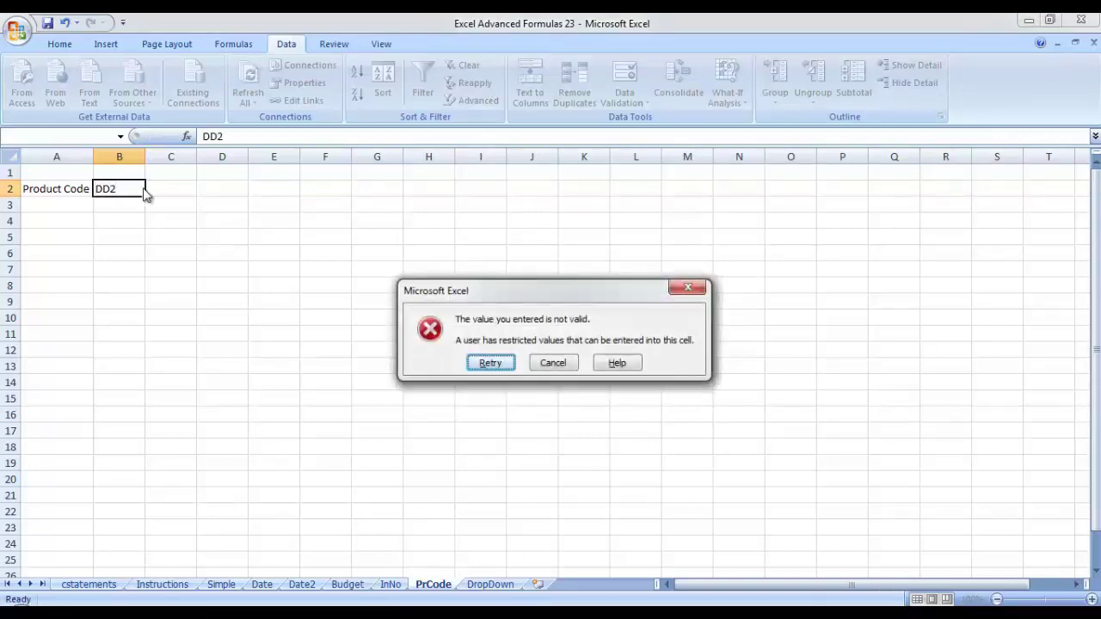
{"action": "left_click", "coordinate": [495, 363]}
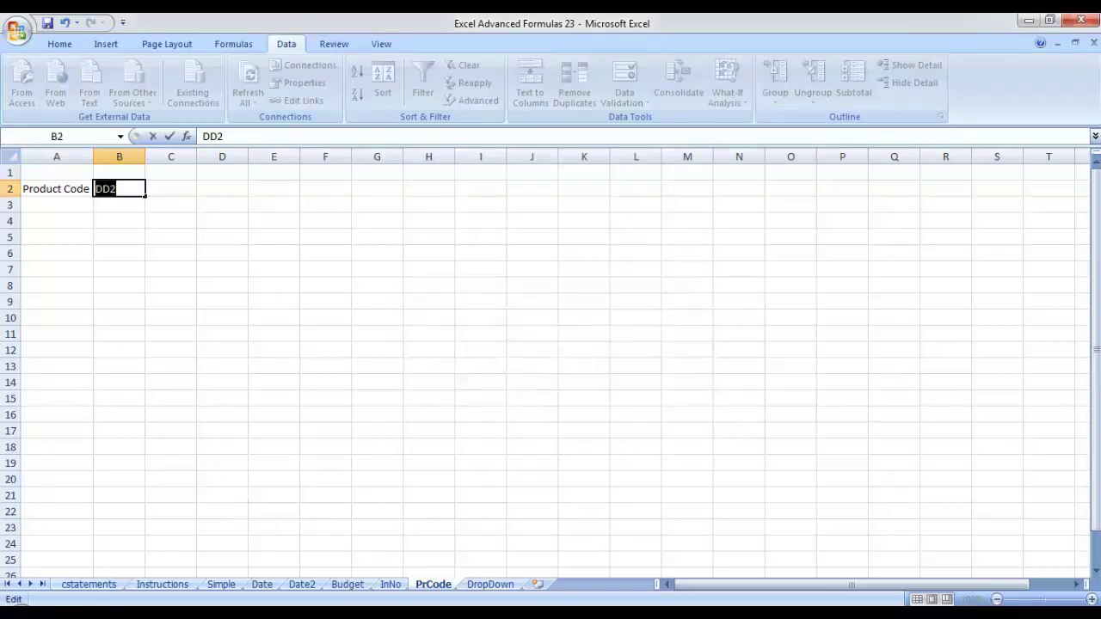
{"action": "left_click", "coordinate": [153, 586]}
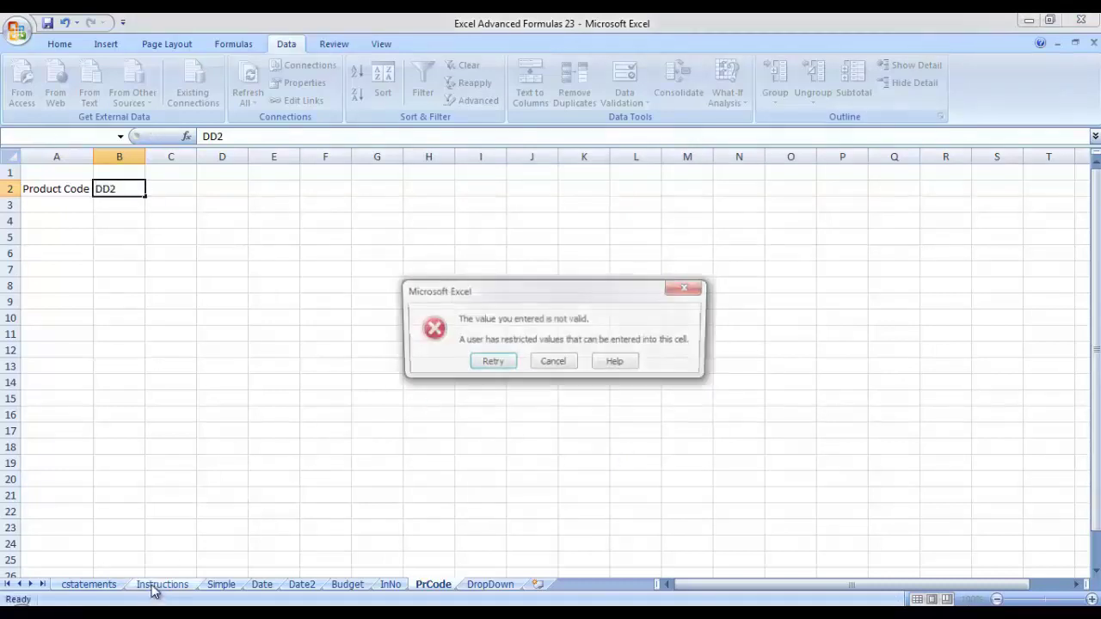
{"action": "left_click", "coordinate": [553, 362]}
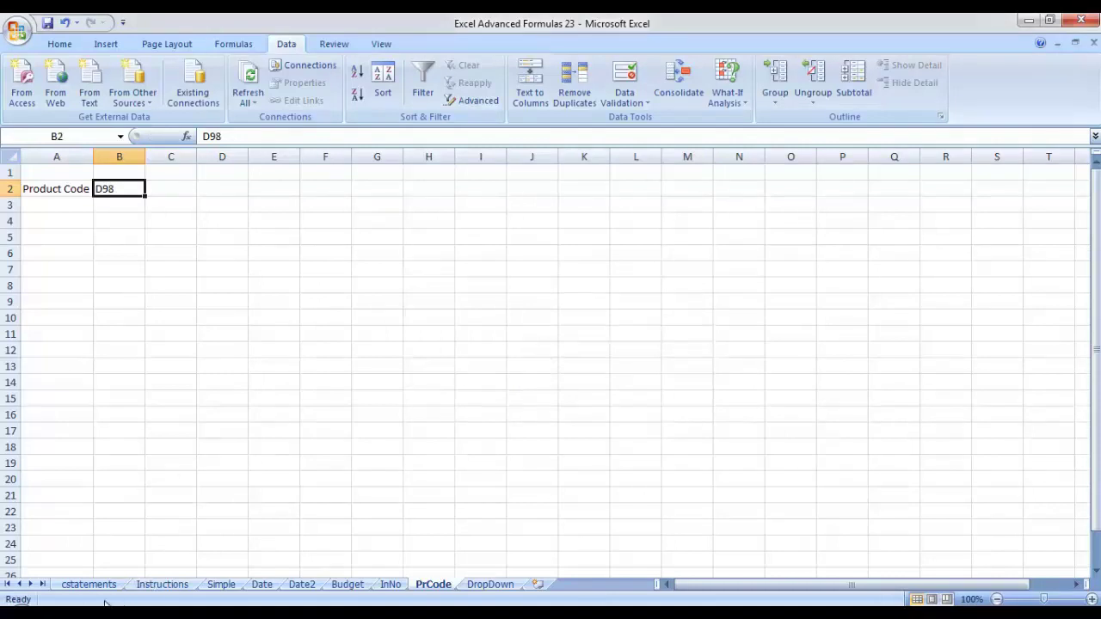
Read the DropDown instruction in B10 of the Instructions sheet and open the DropDown sheet
{"action": "left_click", "coordinate": [137, 590]}
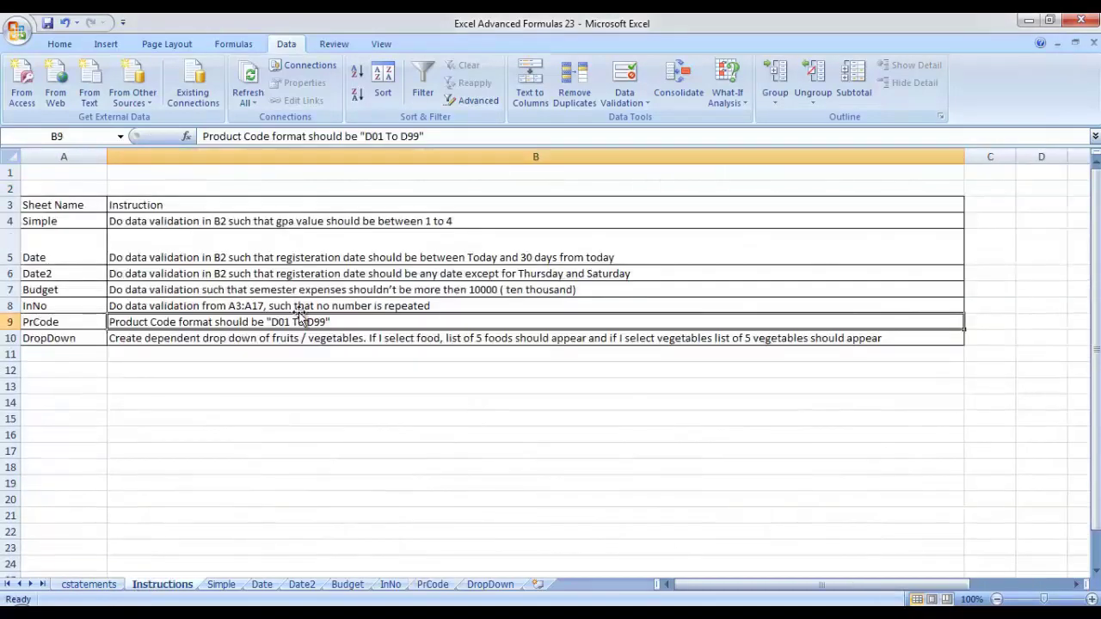
{"action": "left_click", "coordinate": [267, 354]}
{"action": "left_click", "coordinate": [275, 339]}
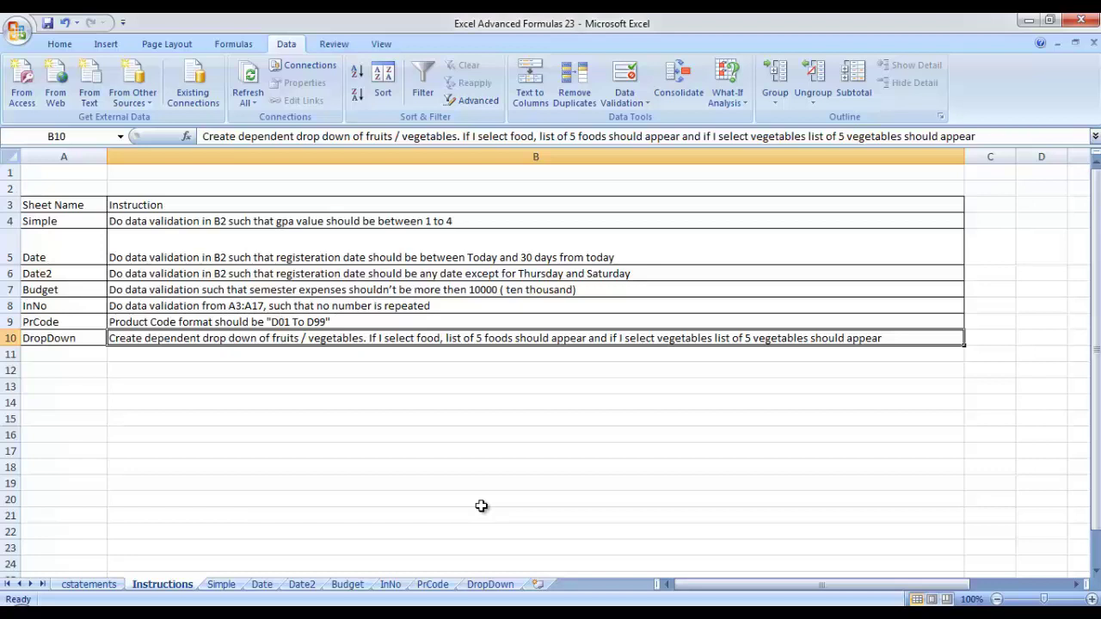
{"action": "left_click", "coordinate": [510, 591]}
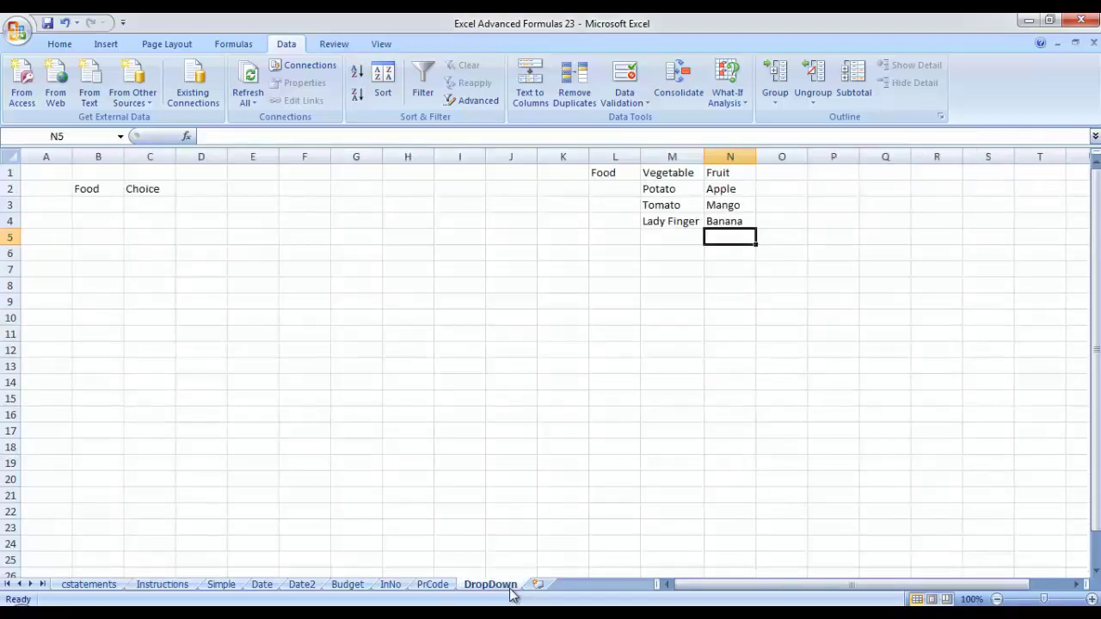
Apply list data validation to the Food cell B3 with the headings in M1:N1 as the source
{"action": "left_click_drag", "start_coordinate": [105, 206], "coordinate": [101, 221]}
{"action": "left_click", "coordinate": [103, 211]}
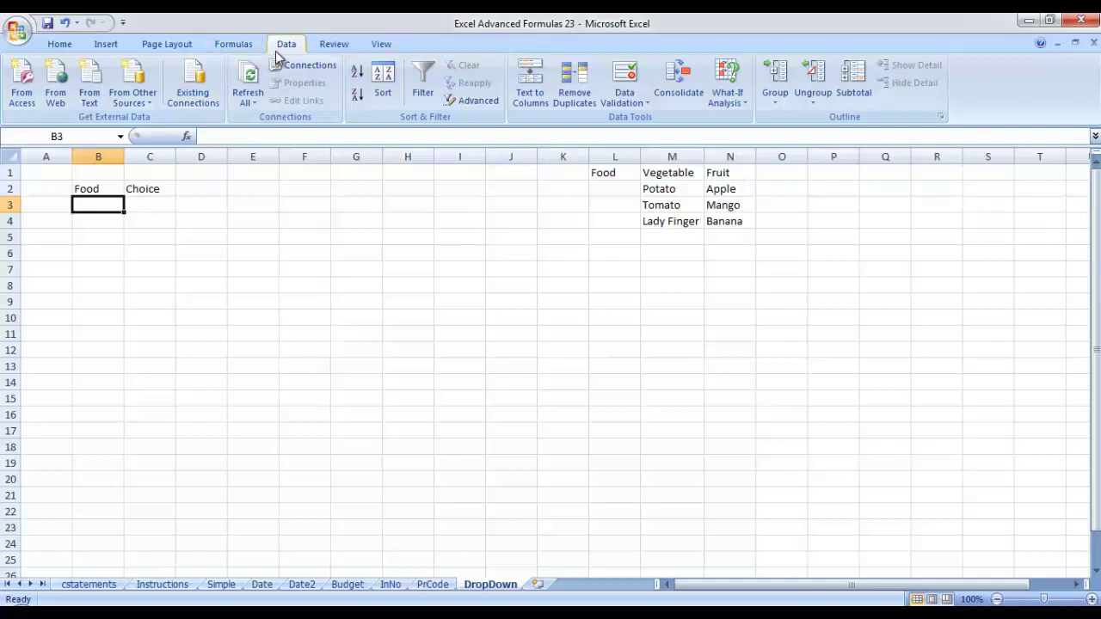
{"action": "left_click", "coordinate": [641, 83]}
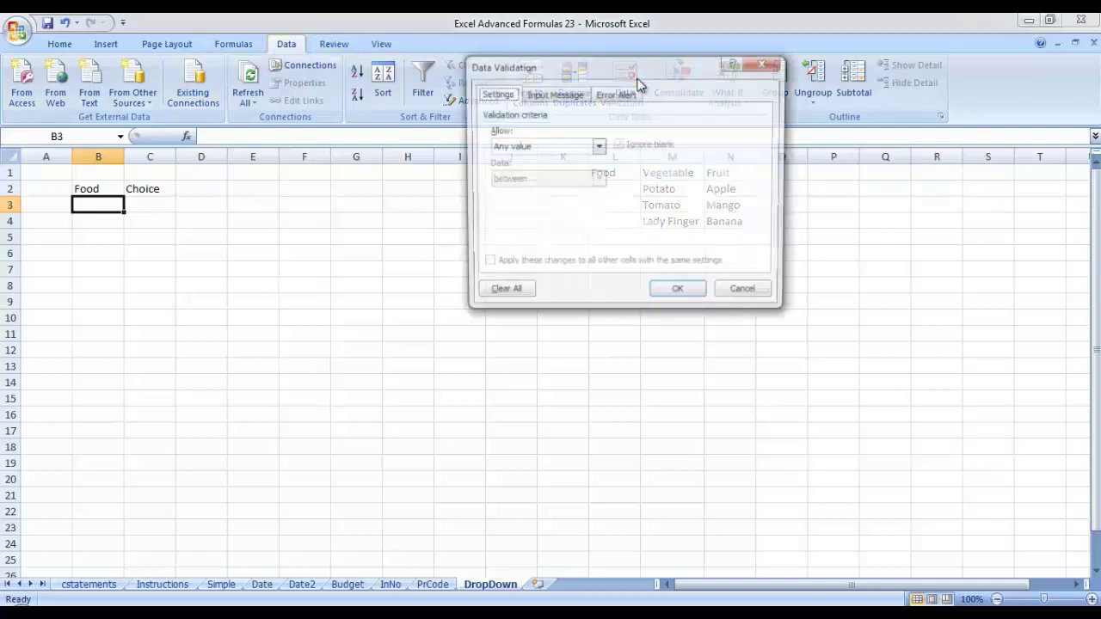
{"action": "left_click", "coordinate": [597, 146]}
{"action": "left_click", "coordinate": [557, 196]}
{"action": "left_click_drag", "start_coordinate": [614, 68], "coordinate": [649, 221]}
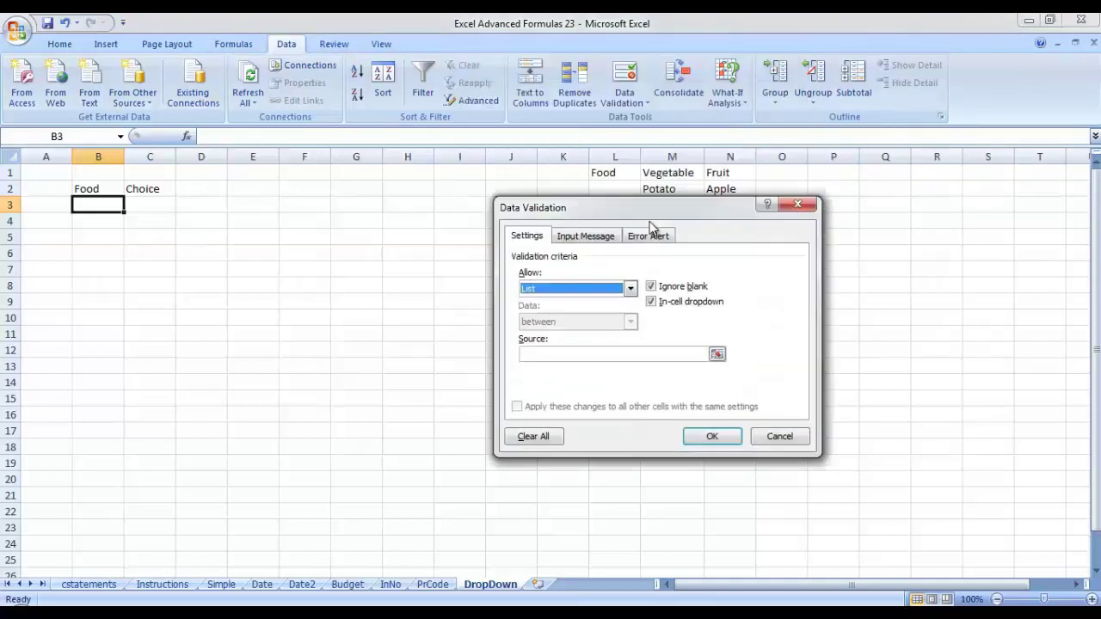
{"action": "left_click", "coordinate": [616, 375]}
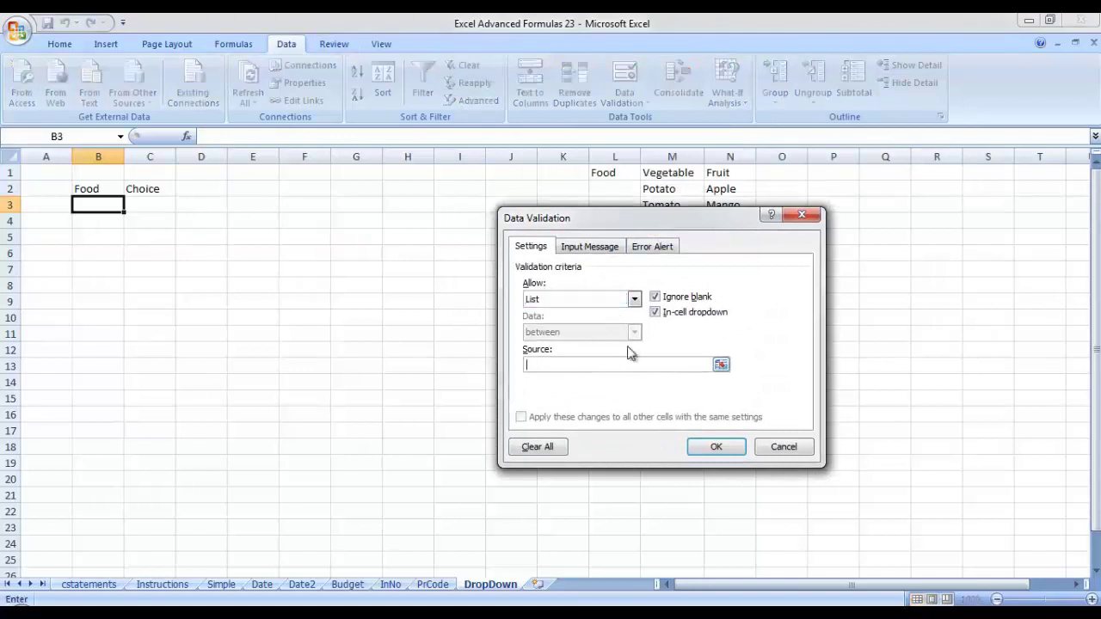
{"action": "left_click", "coordinate": [672, 175]}
{"action": "left_click_drag", "start_coordinate": [672, 175], "coordinate": [723, 172]}
{"action": "left_click", "coordinate": [731, 454]}
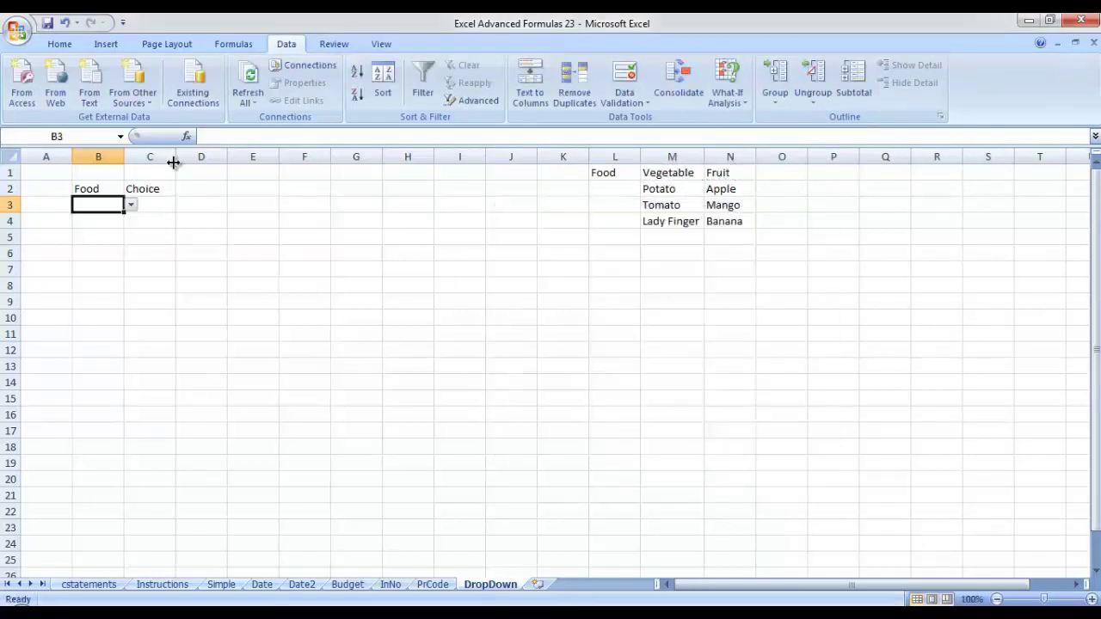
Choose Vegetable in B3, try Fruit and undo that choice, and widen column B to fit the text
{"action": "left_click", "coordinate": [131, 207]}
{"action": "left_click", "coordinate": [112, 218]}
{"action": "left_click", "coordinate": [131, 205]}
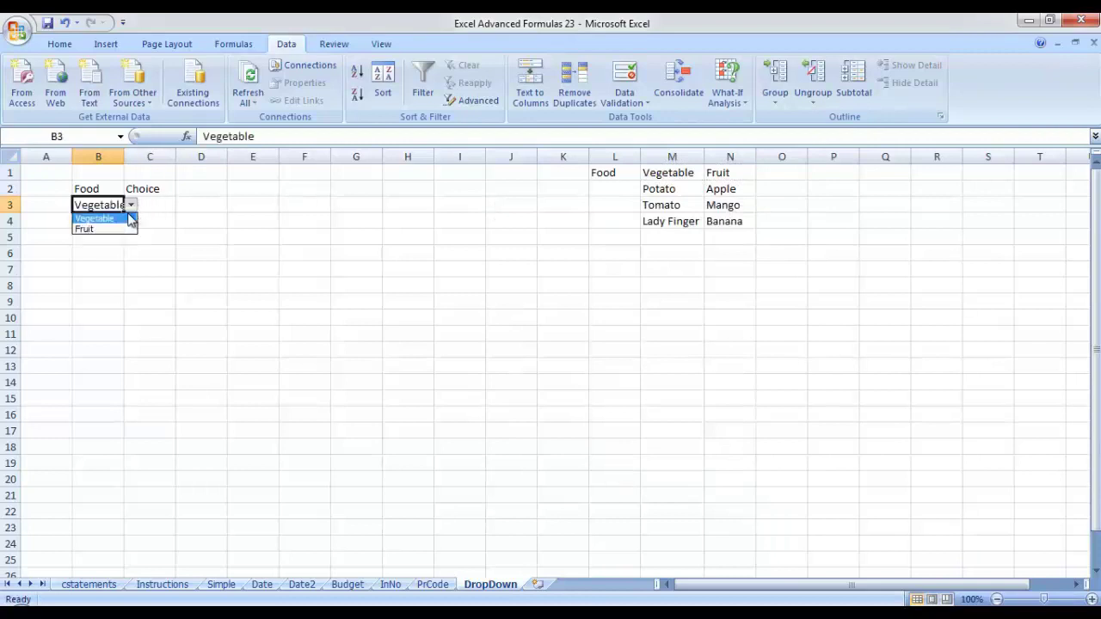
{"action": "left_click", "coordinate": [118, 229]}
{"action": "key", "text": "ctrl+z"}
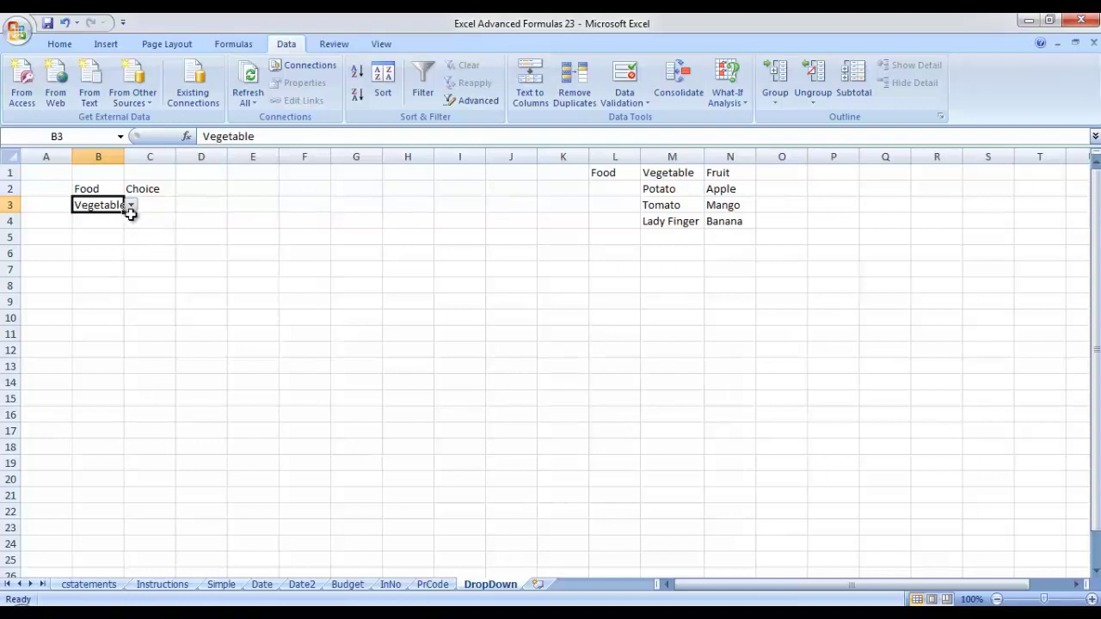
{"action": "left_click_drag", "start_coordinate": [126, 151], "coordinate": [144, 152]}
Highlight the vegetable items M2:M4 as options for Choice cell C3, and change the food in B3 to Fruit
{"action": "left_click", "coordinate": [174, 210]}
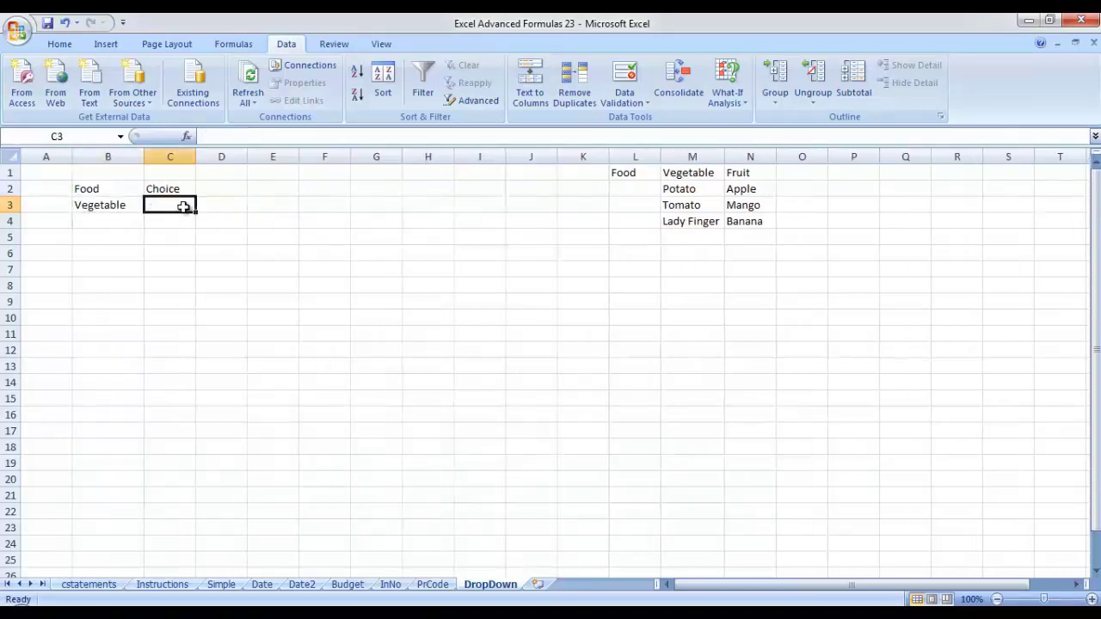
{"action": "left_click", "coordinate": [687, 191]}
{"action": "left_click_drag", "start_coordinate": [689, 202], "coordinate": [695, 221]}
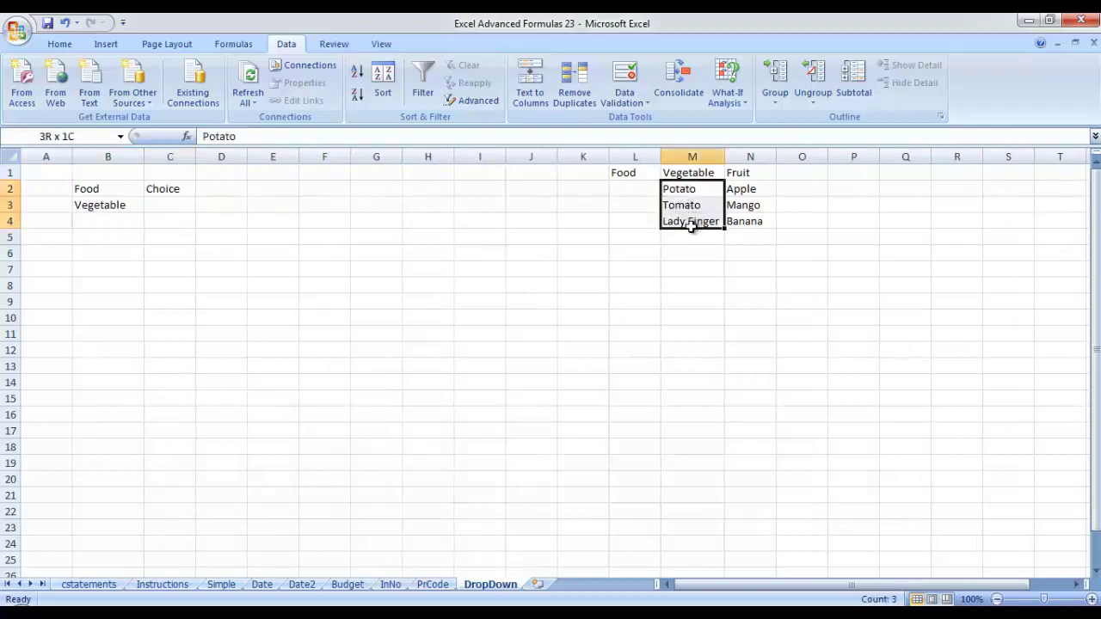
{"action": "left_click", "coordinate": [124, 205]}
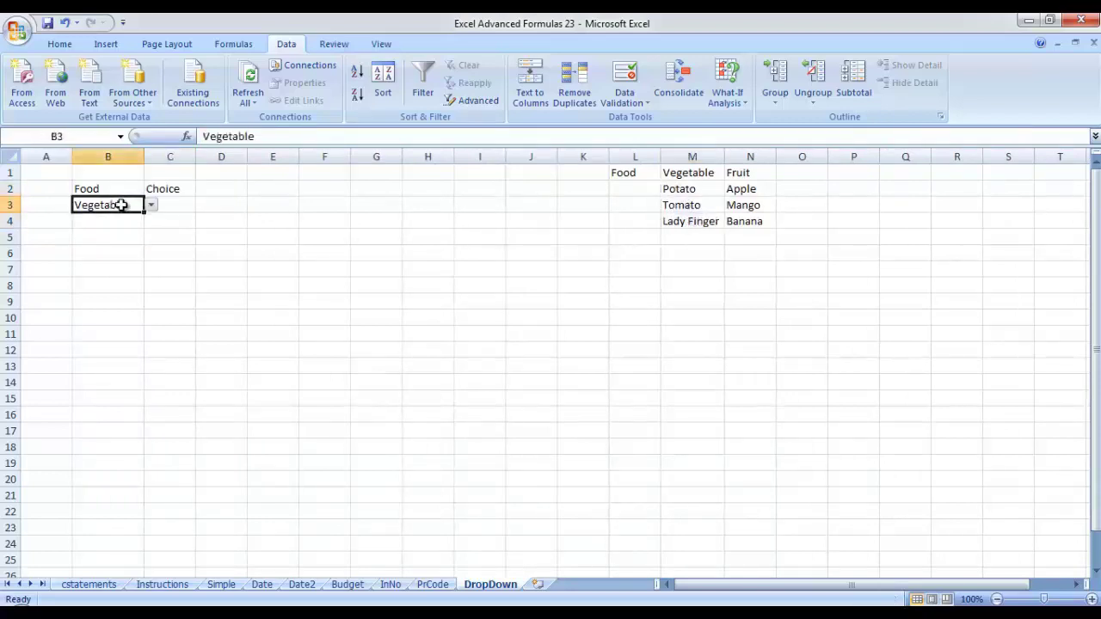
{"action": "left_click", "coordinate": [151, 204]}
{"action": "left_click", "coordinate": [142, 231]}
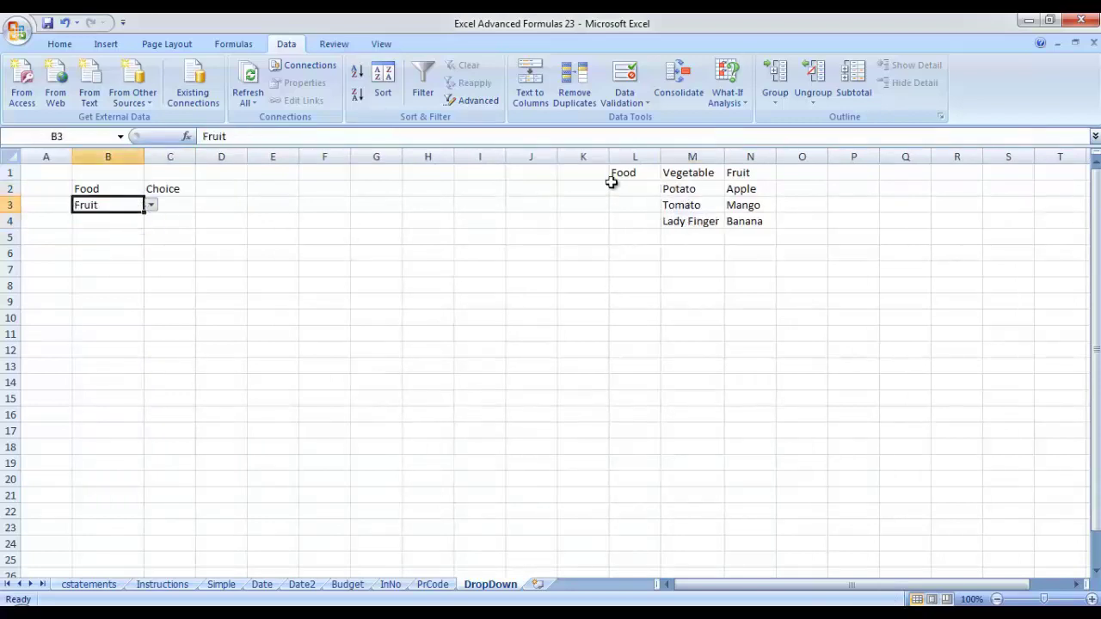
Highlight the fruit items N2:N4 and examine how C3 should depend on the food in B3
{"action": "left_click", "coordinate": [739, 195]}
{"action": "left_click_drag", "start_coordinate": [745, 205], "coordinate": [745, 219]}
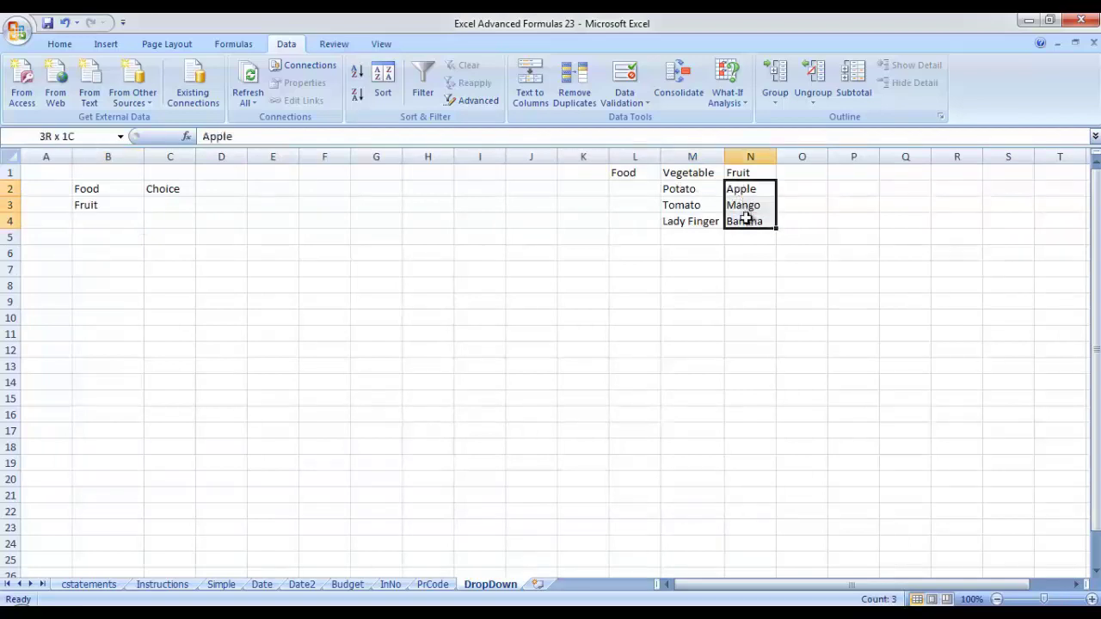
{"action": "left_click", "coordinate": [183, 208]}
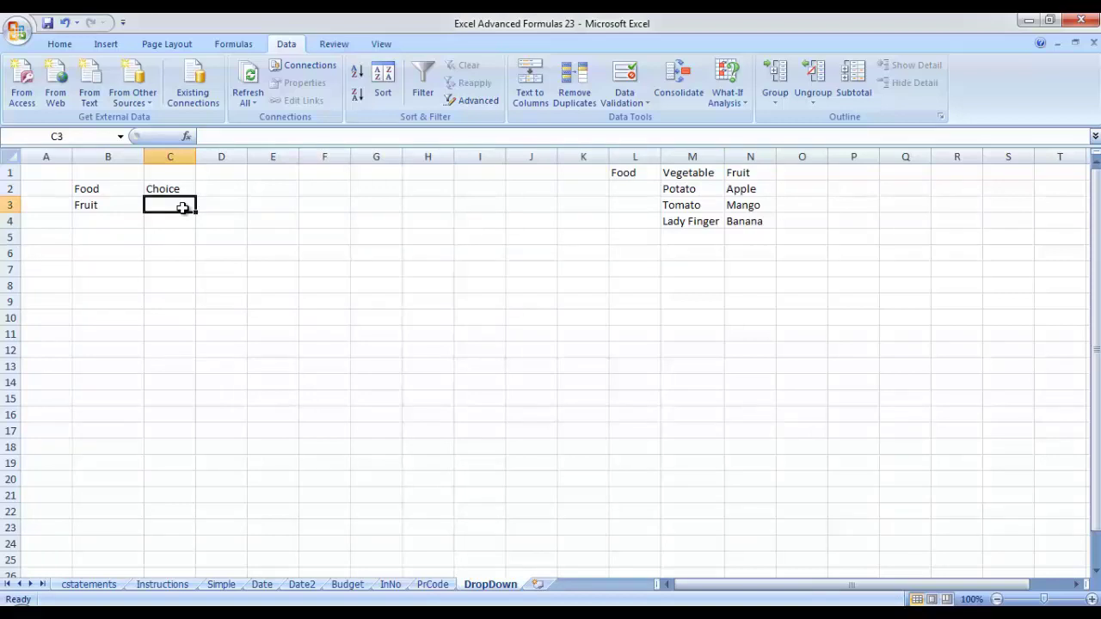
{"action": "left_click", "coordinate": [125, 203]}
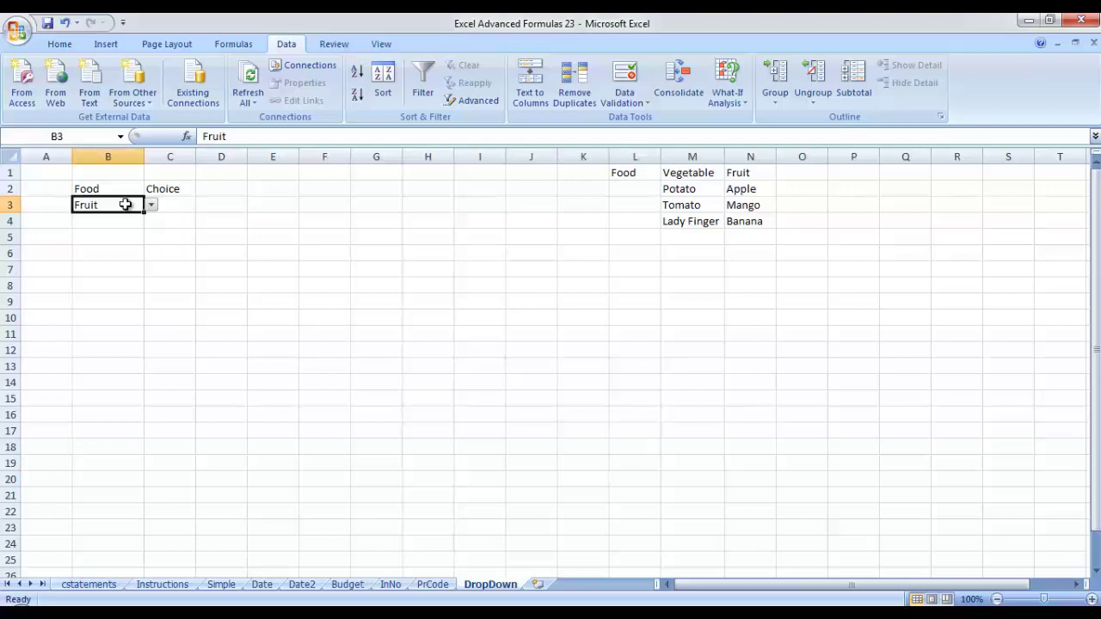
{"action": "left_click", "coordinate": [674, 256]}
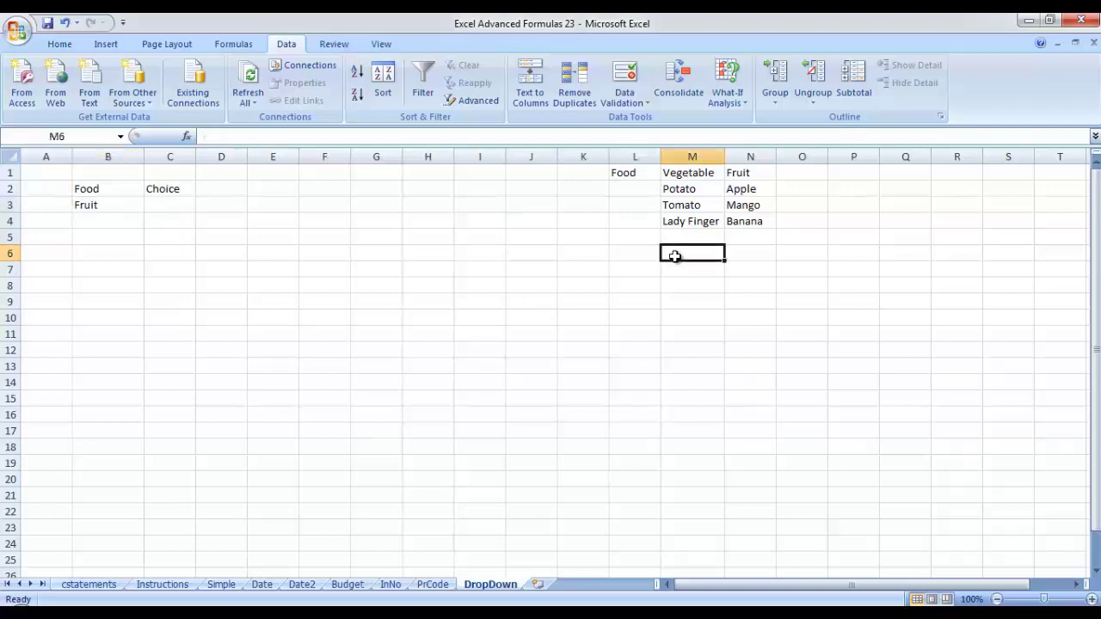
Create a named range from M1:M4 using the top row as its name, and select M2:M4 to check it
{"action": "left_click_drag", "start_coordinate": [691, 173], "coordinate": [699, 219]}
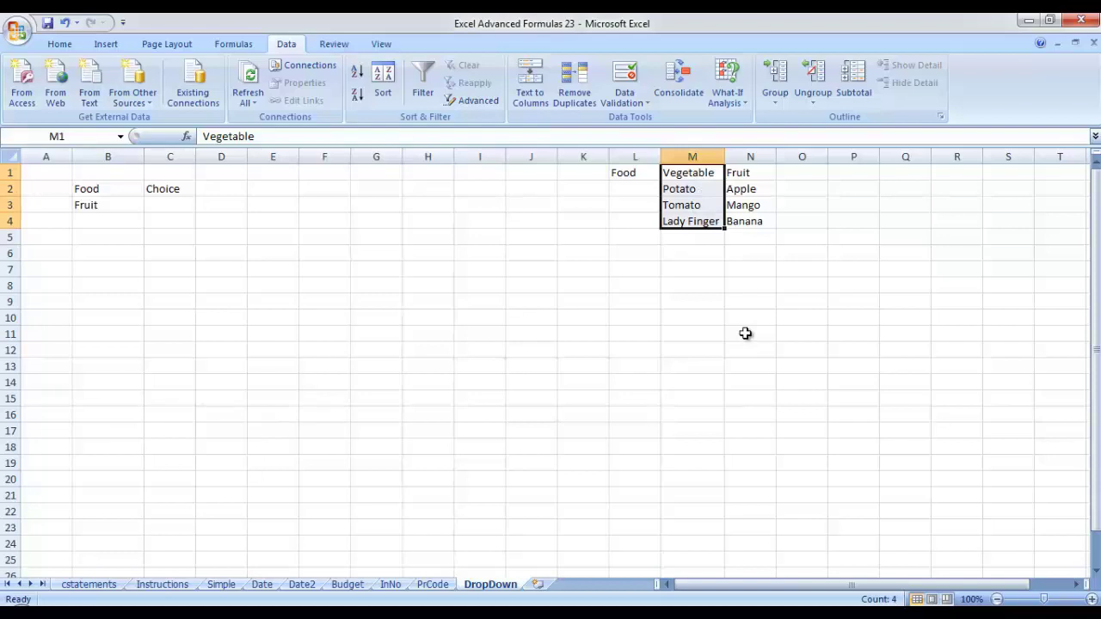
{"action": "left_click", "coordinate": [255, 45]}
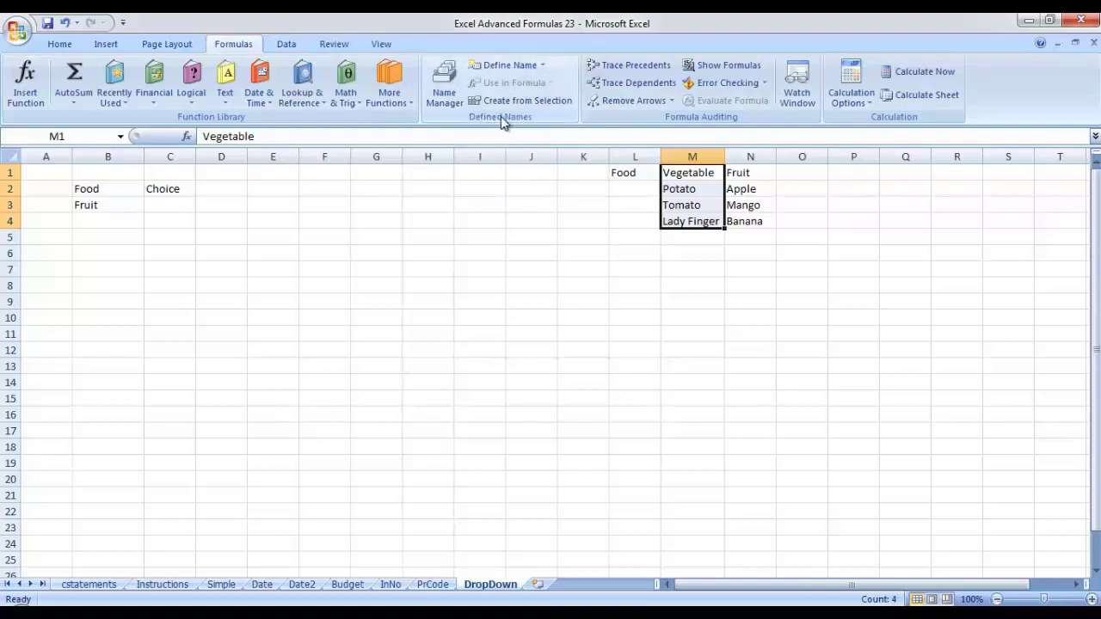
{"action": "left_click", "coordinate": [540, 102]}
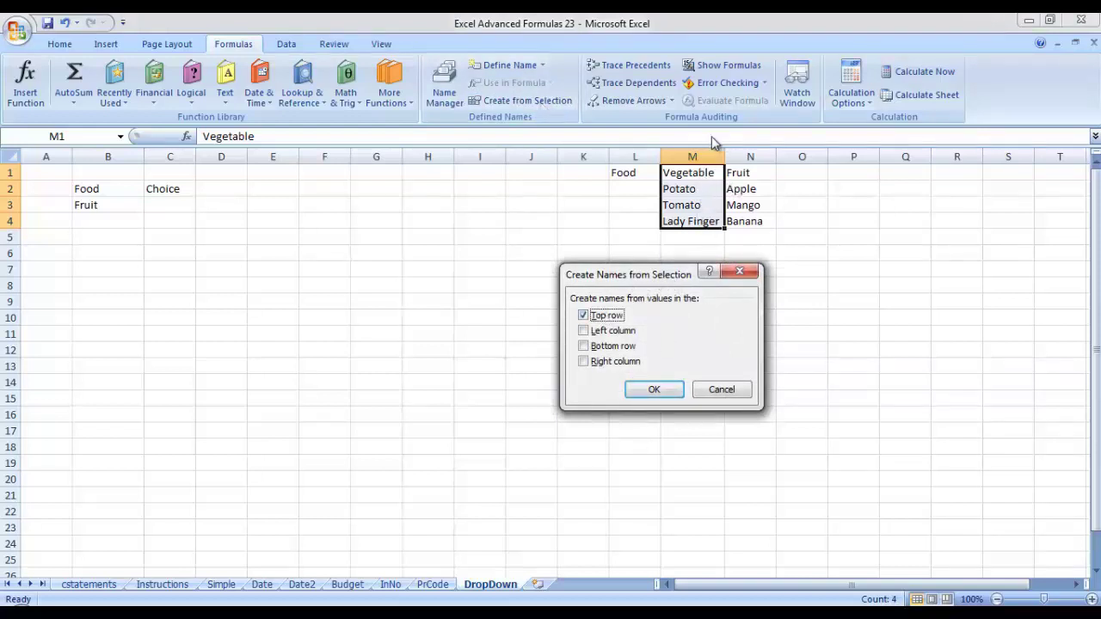
{"action": "left_click", "coordinate": [654, 389]}
{"action": "left_click", "coordinate": [659, 394]}
{"action": "left_click_drag", "start_coordinate": [697, 189], "coordinate": [706, 220]}
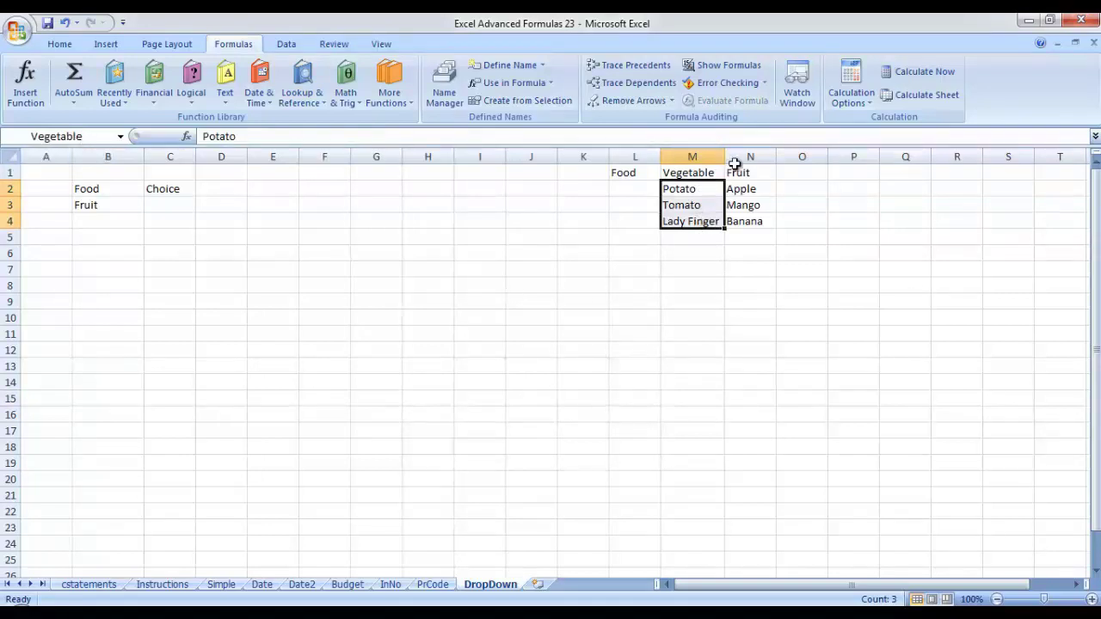
Create a named range from N1:N4 using the top row as its name
{"action": "left_click_drag", "start_coordinate": [742, 172], "coordinate": [747, 220]}
{"action": "left_click", "coordinate": [557, 103]}
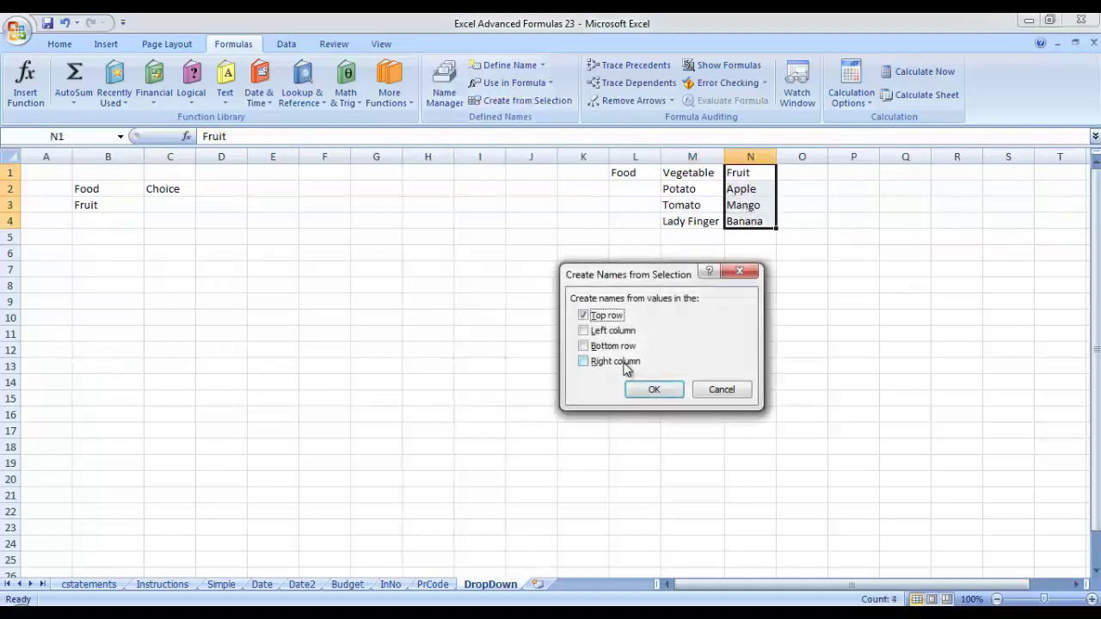
{"action": "left_click", "coordinate": [654, 389]}
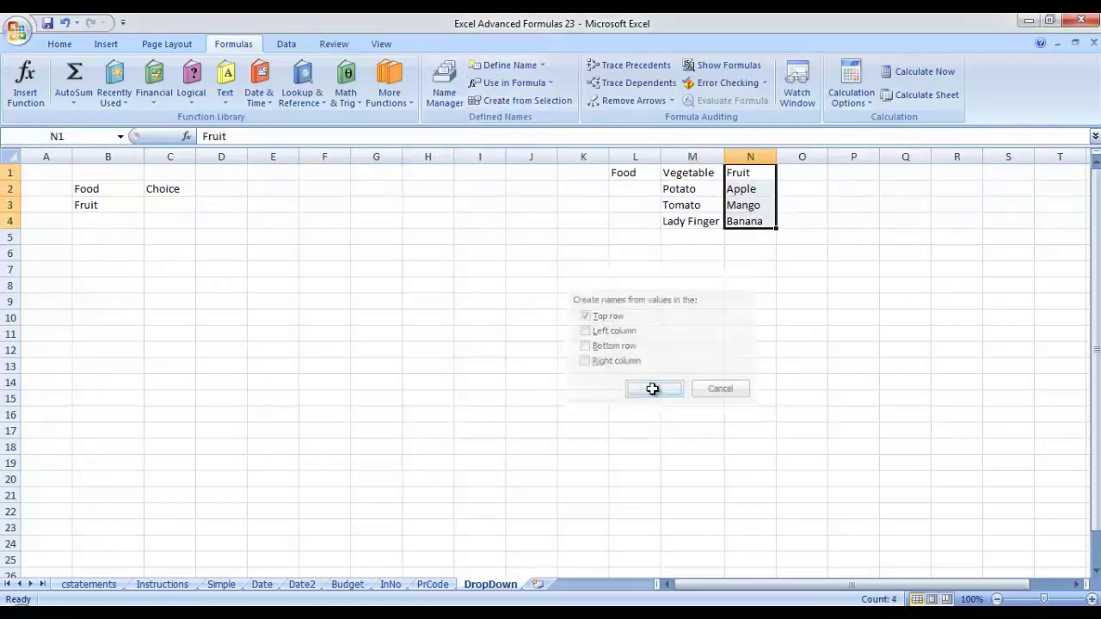
{"action": "left_click", "coordinate": [727, 268]}
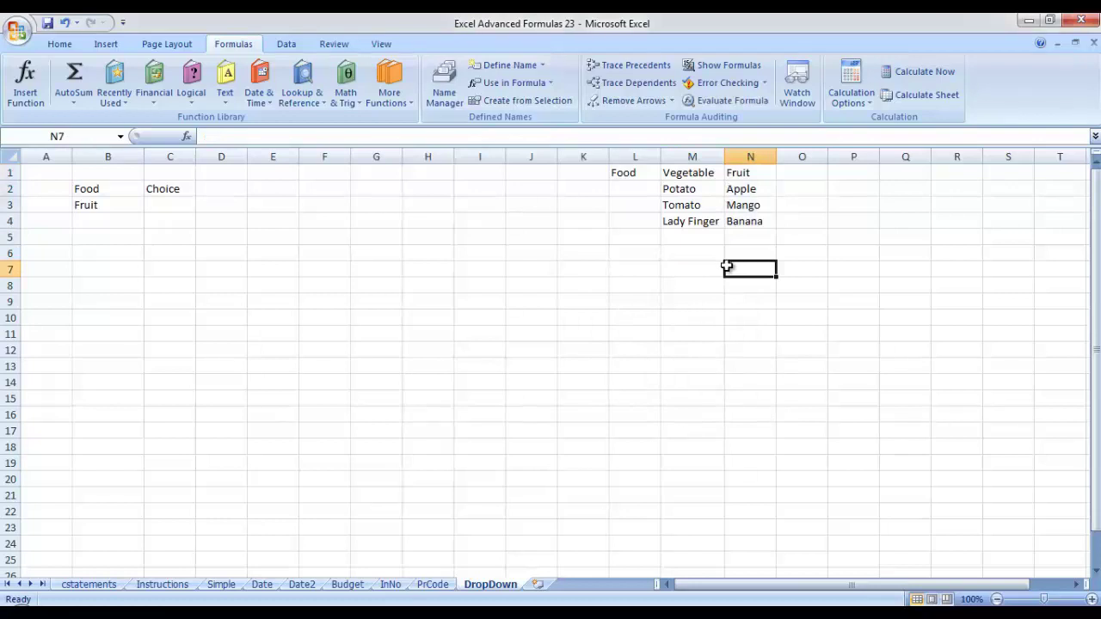
Add a list validation to Choice cell C3 with the source =indirect($B$3)
{"action": "left_click", "coordinate": [172, 203]}
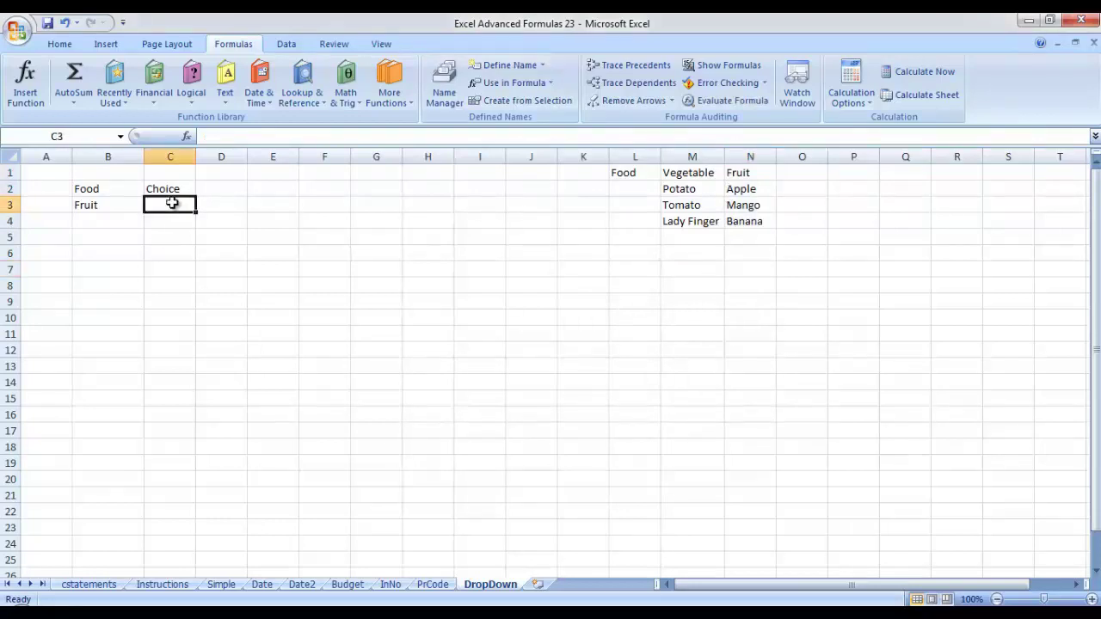
{"action": "left_click", "coordinate": [287, 44]}
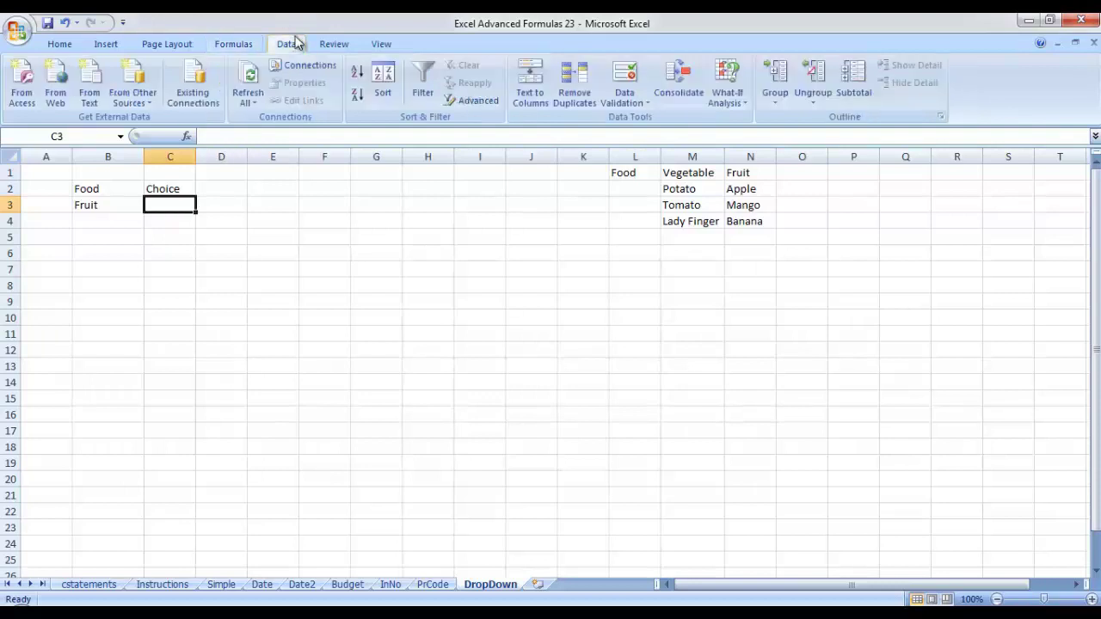
{"action": "left_click", "coordinate": [641, 78]}
{"action": "left_click", "coordinate": [635, 299]}
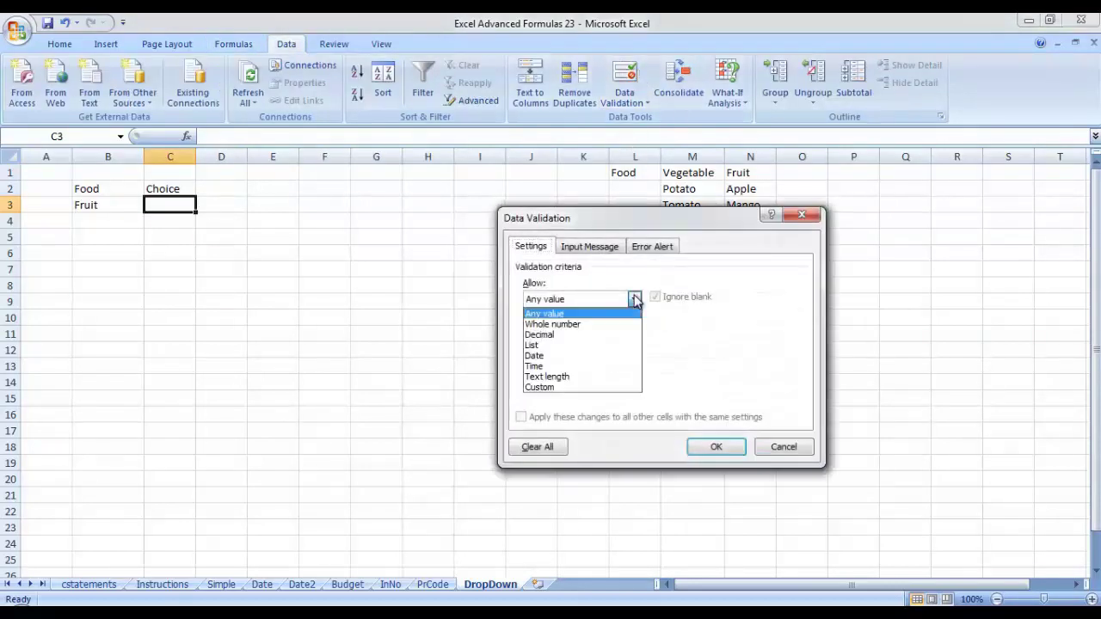
{"action": "left_click", "coordinate": [605, 346]}
{"action": "left_click", "coordinate": [608, 365]}
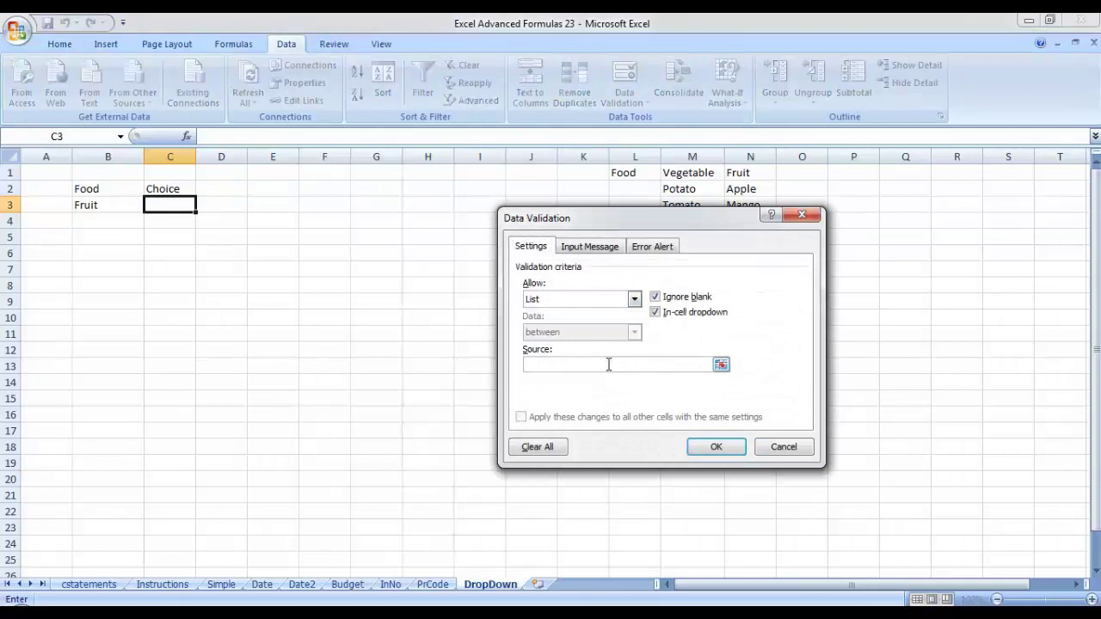
{"action": "type", "text": "=indirect("}
{"action": "left_click", "coordinate": [100, 204]}
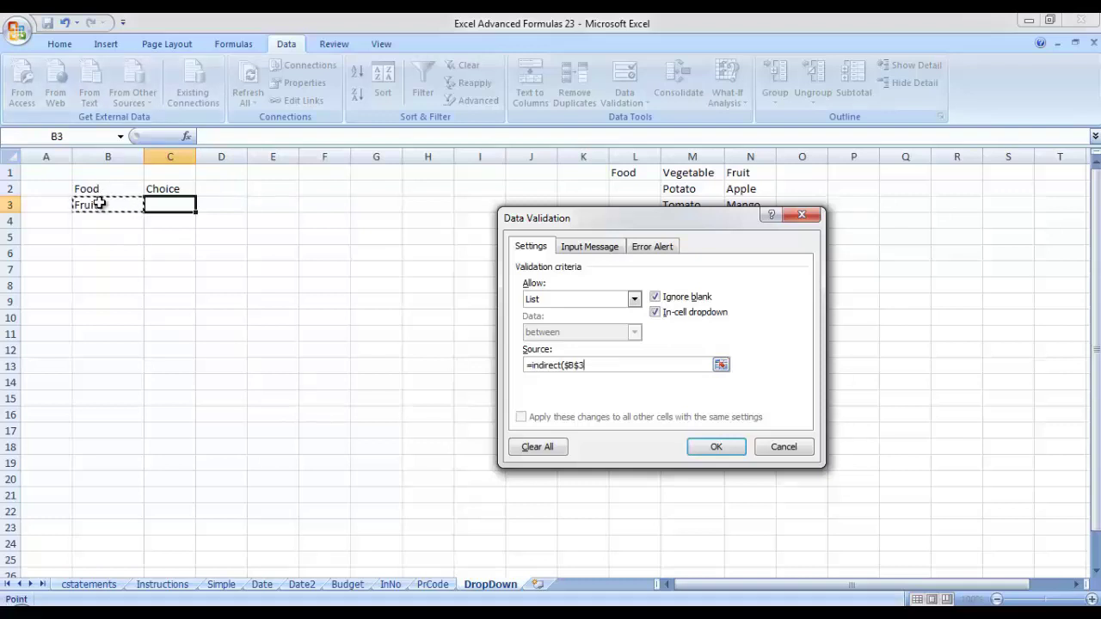
{"action": "left_click", "coordinate": [714, 451]}
Test the dependent list in C3 with Fruit as the food by choosing Apple and then Mango
{"action": "left_click", "coordinate": [204, 206]}
{"action": "left_click", "coordinate": [205, 208]}
{"action": "left_click", "coordinate": [102, 206]}
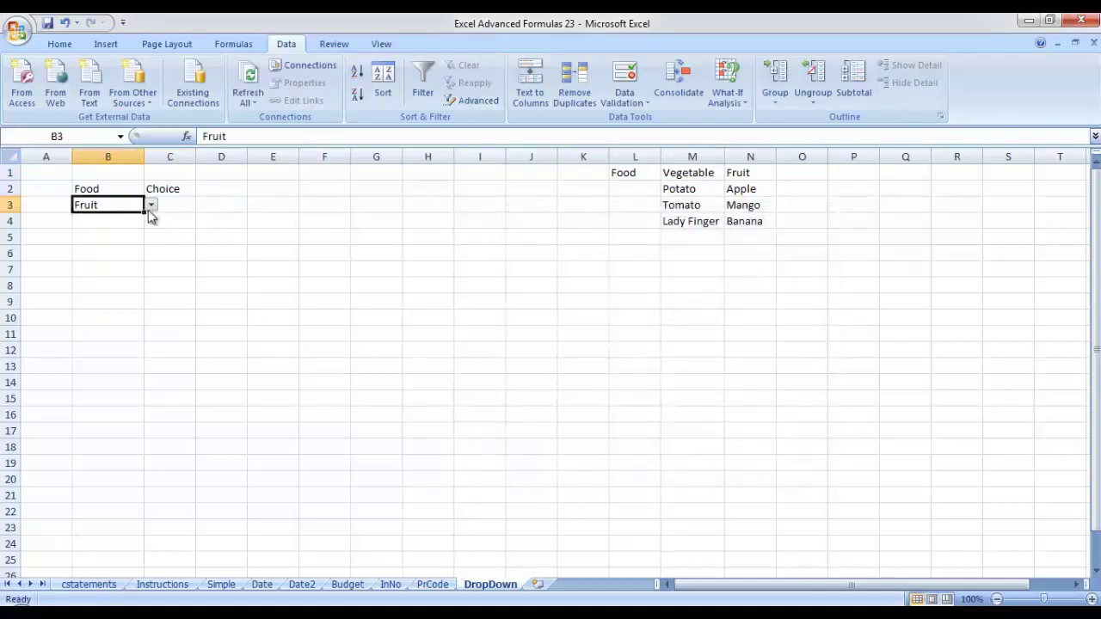
{"action": "left_click", "coordinate": [177, 205]}
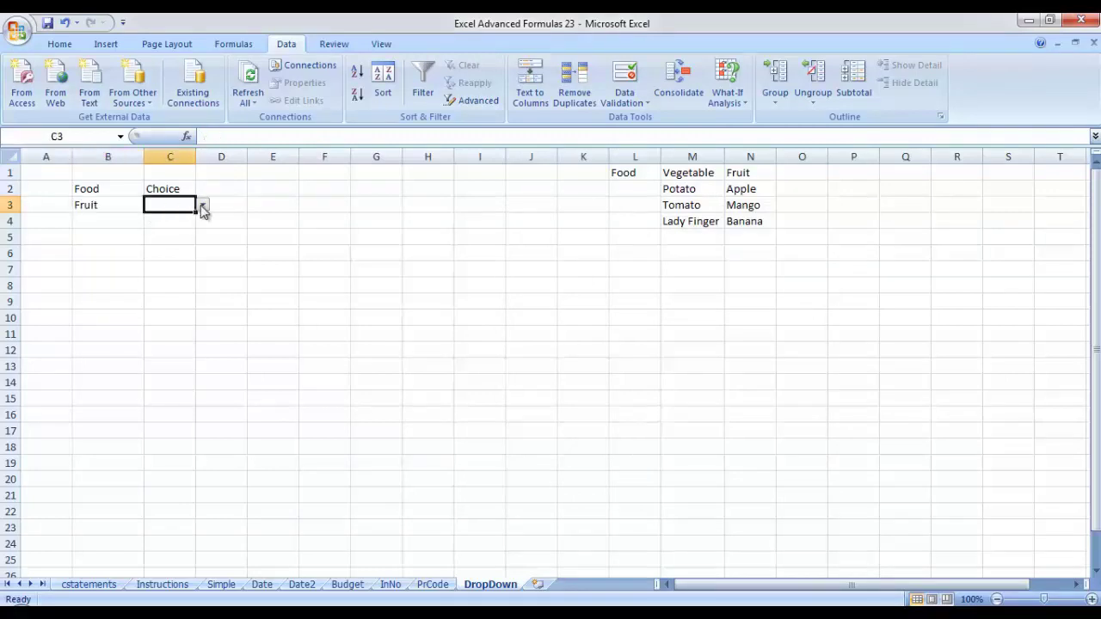
{"action": "left_click", "coordinate": [204, 208]}
{"action": "left_click", "coordinate": [201, 219]}
{"action": "left_click", "coordinate": [203, 207]}
{"action": "left_click", "coordinate": [195, 229]}
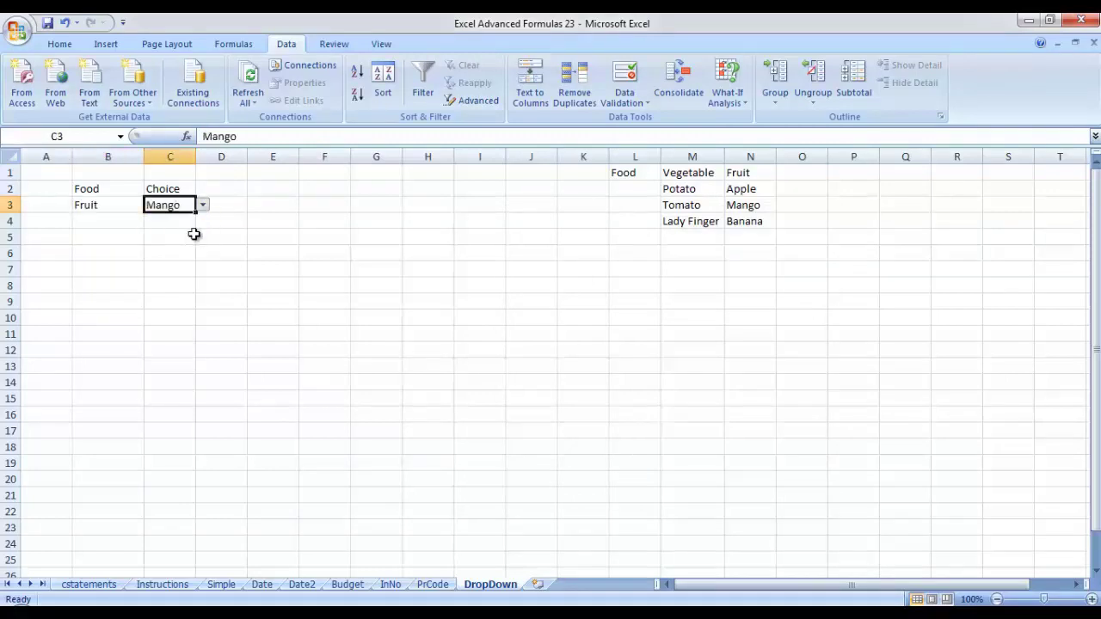
Change the food in B3 to Vegetable and choose Potato in C3
{"action": "left_click", "coordinate": [86, 204]}
{"action": "left_click", "coordinate": [150, 205]}
{"action": "left_click", "coordinate": [135, 216]}
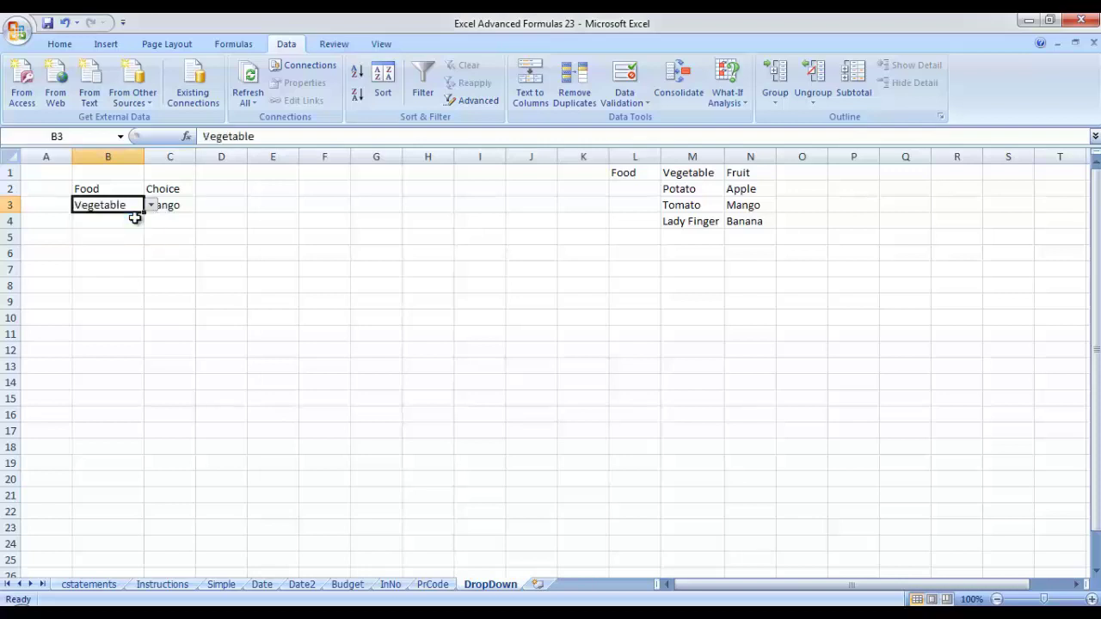
{"action": "left_click", "coordinate": [171, 205]}
{"action": "left_click", "coordinate": [203, 207]}
{"action": "left_click", "coordinate": [202, 217]}
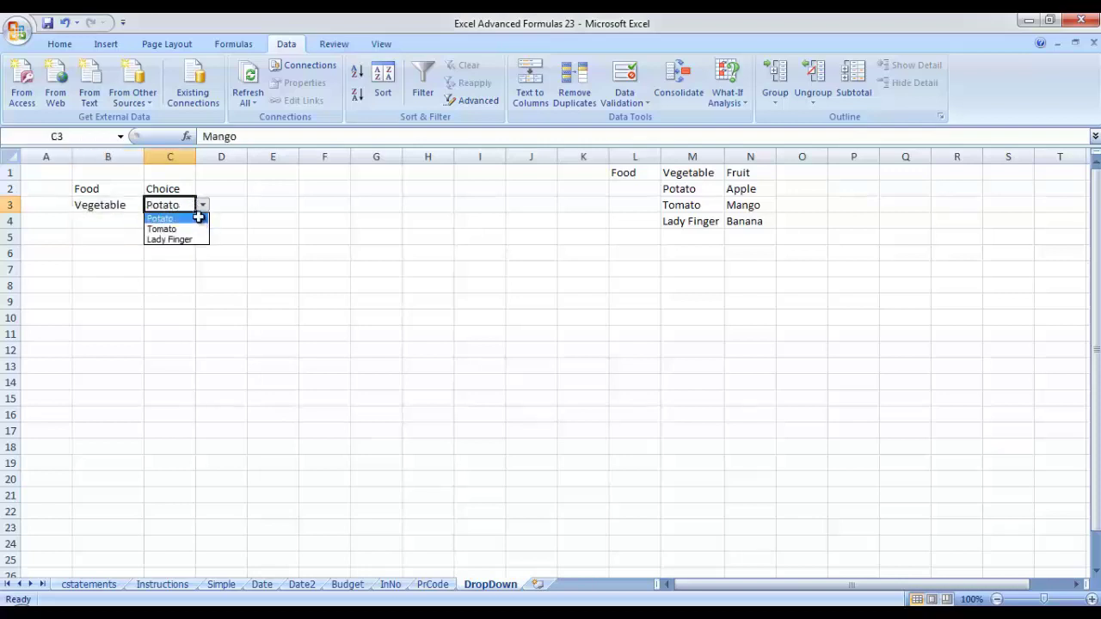
Try Tomato and then Lady Finger as the choice in C3, and return to the Instructions sheet
{"action": "left_click", "coordinate": [202, 207]}
{"action": "left_click", "coordinate": [195, 230]}
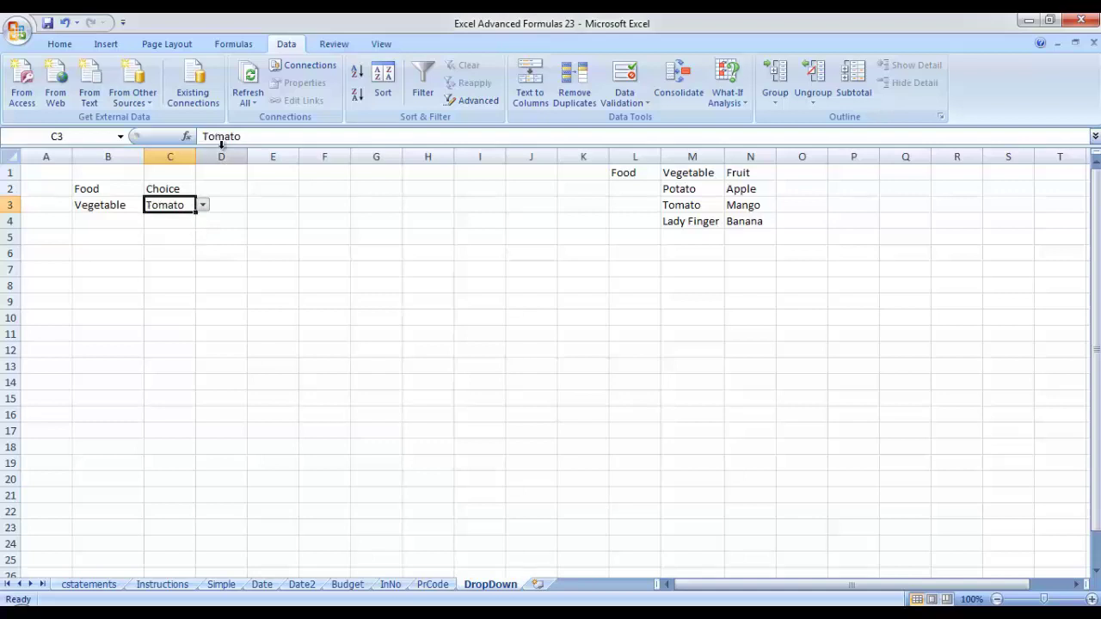
{"action": "left_click", "coordinate": [204, 206]}
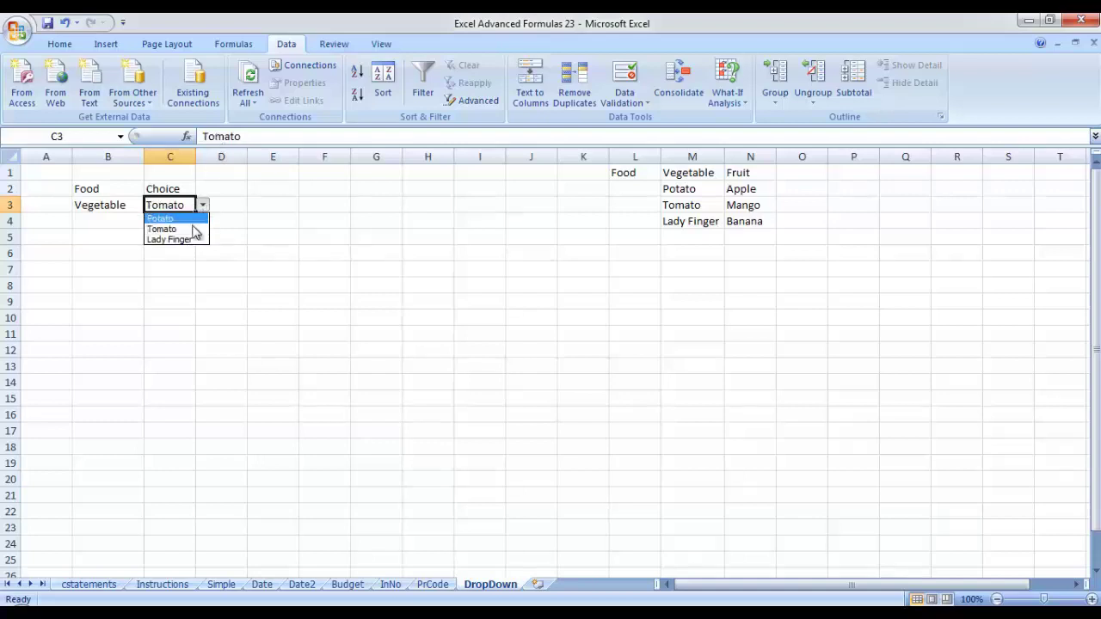
{"action": "left_click", "coordinate": [197, 239]}
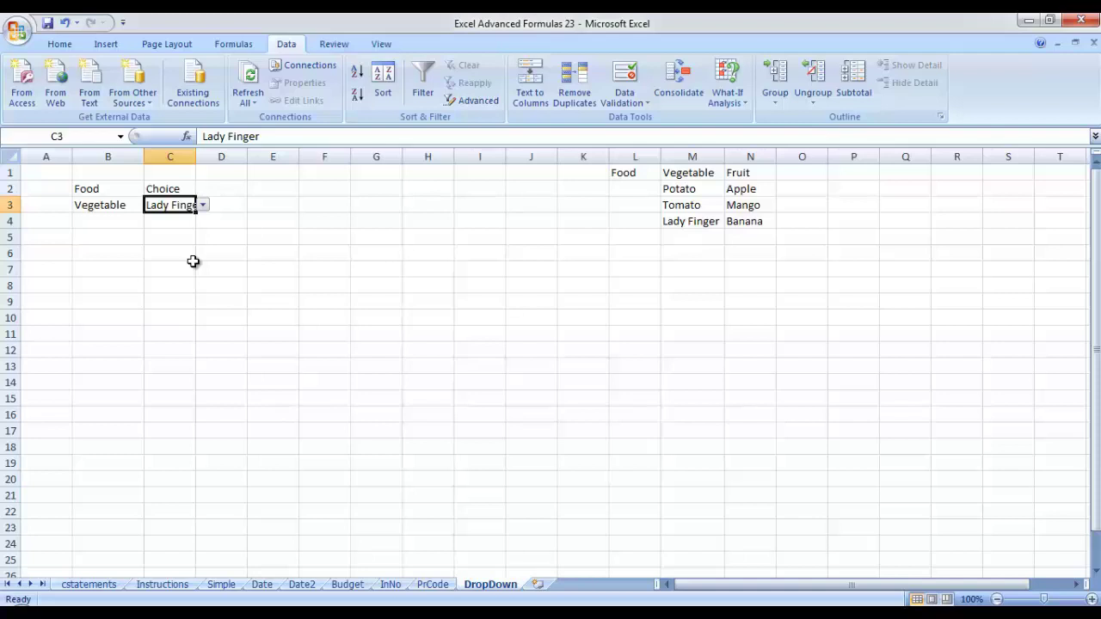
{"action": "left_click", "coordinate": [162, 585]}
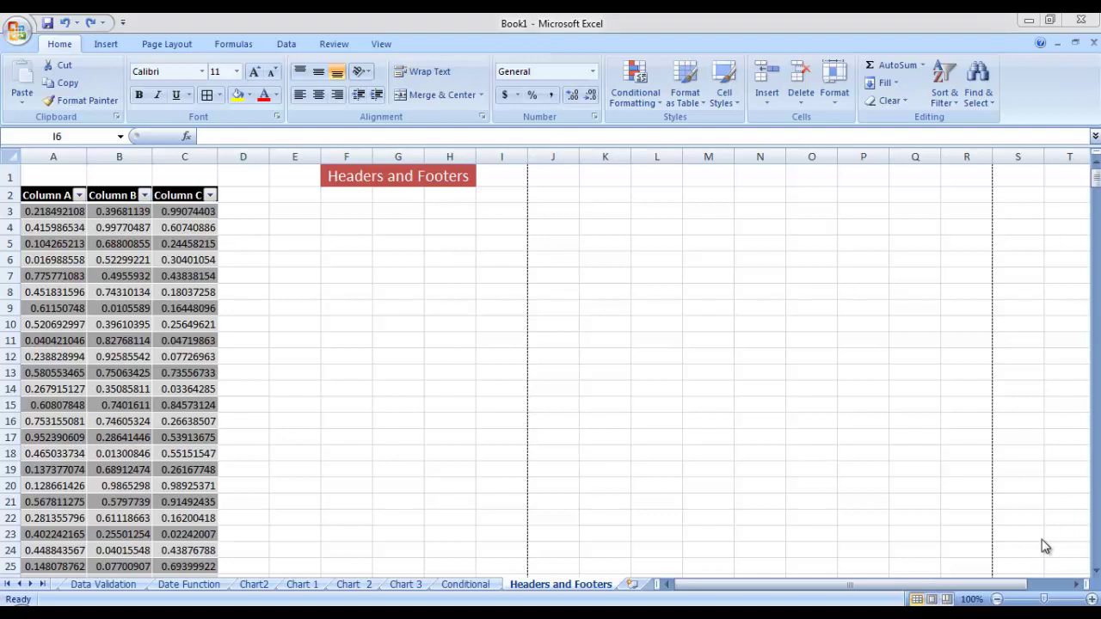
Start a header on the Headers and Footers sheet of Book1 and examine its left, center and right sections
{"action": "left_click", "coordinate": [106, 45]}
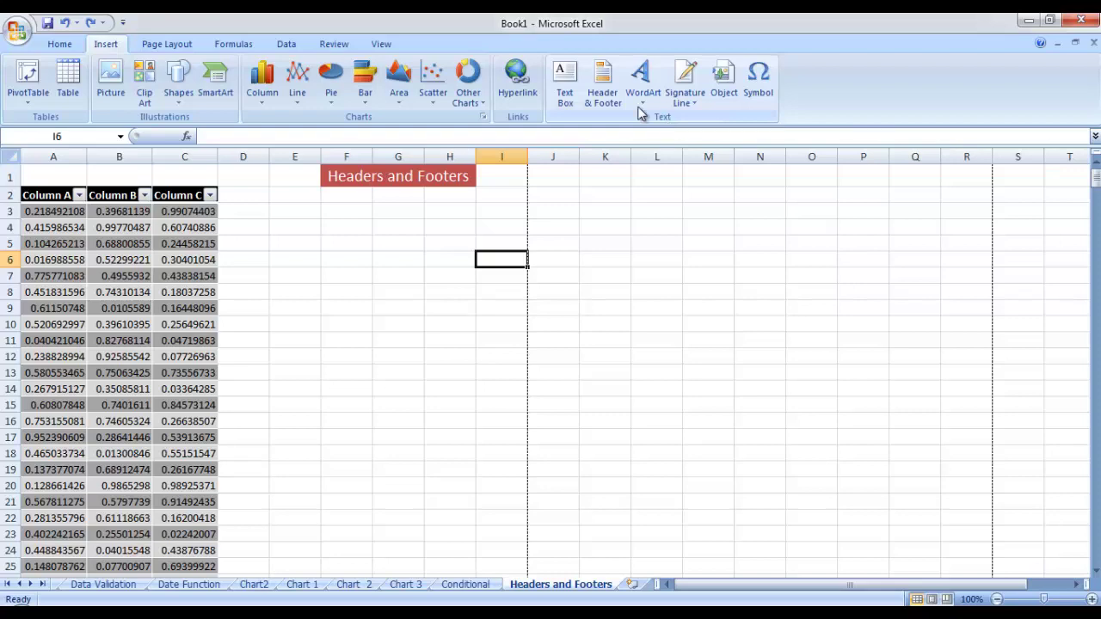
{"action": "left_click", "coordinate": [603, 95]}
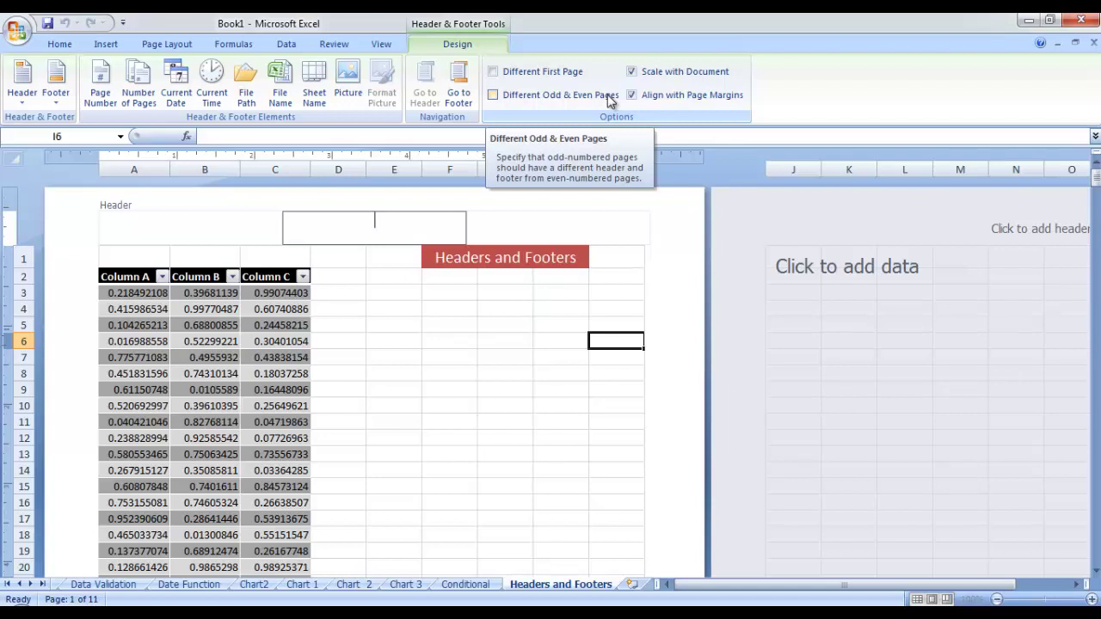
{"action": "left_click", "coordinate": [533, 227]}
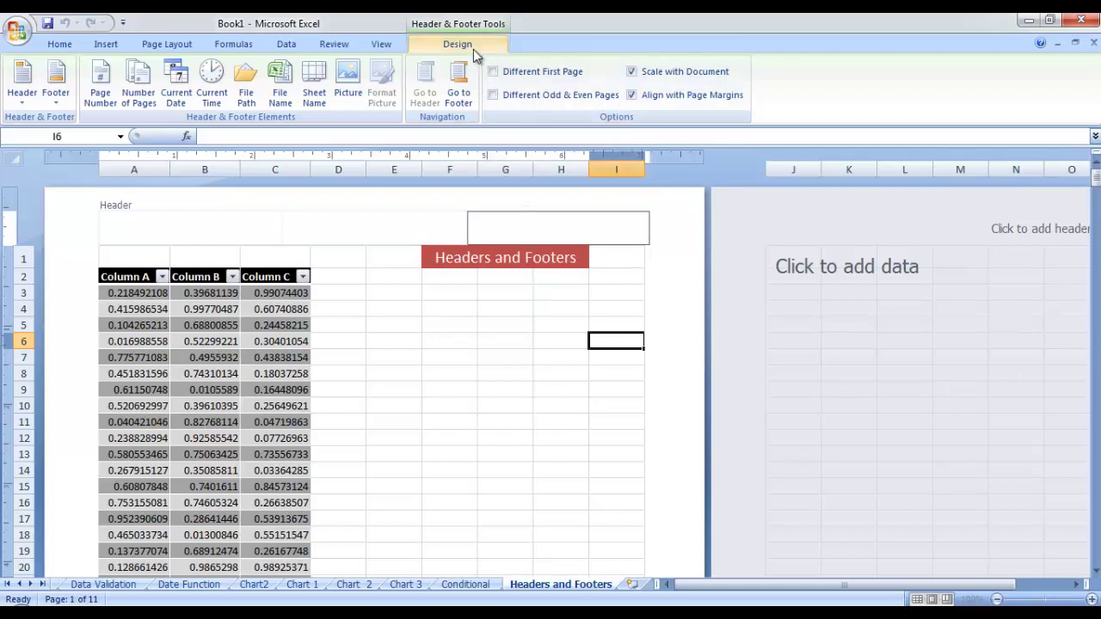
{"action": "left_click", "coordinate": [327, 230]}
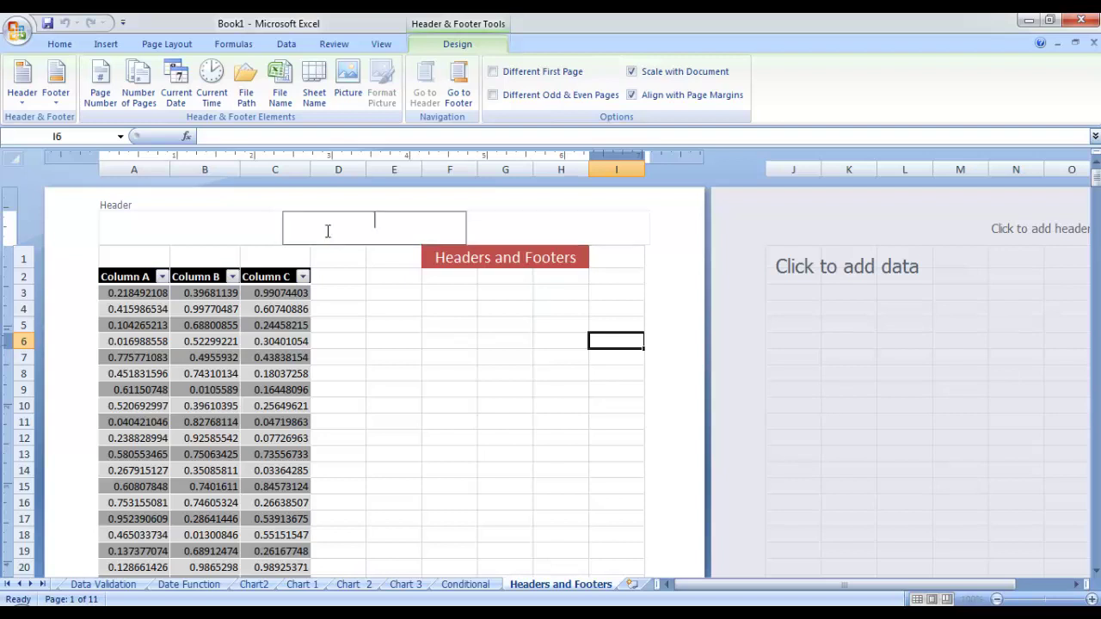
{"action": "left_click", "coordinate": [200, 228]}
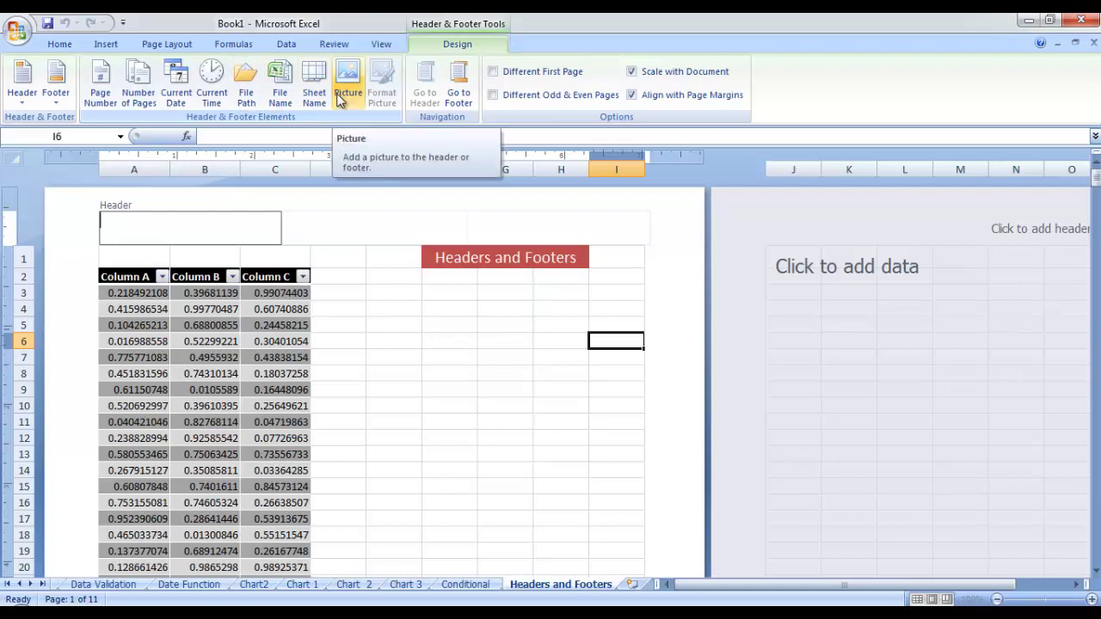
{"action": "left_click", "coordinate": [341, 230]}
{"action": "left_click", "coordinate": [551, 233]}
{"action": "left_click", "coordinate": [408, 227]}
Fill the left header section with the page number, "of" and the number of pages, and check it on the pages
{"action": "left_click", "coordinate": [207, 222]}
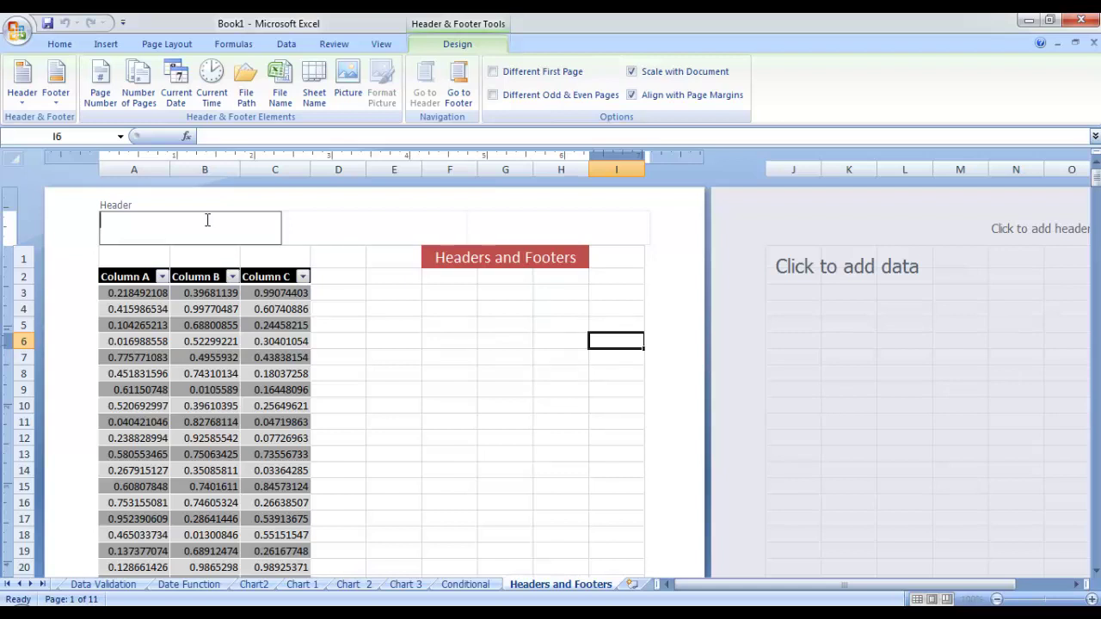
{"action": "left_click", "coordinate": [103, 90]}
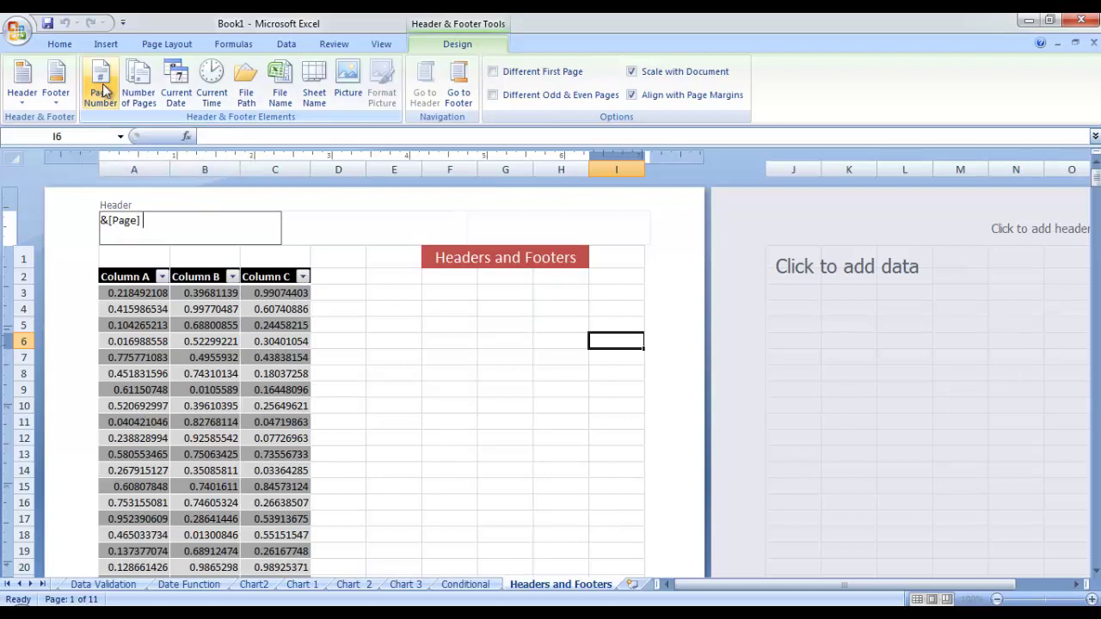
{"action": "type", "text": "of"}
{"action": "left_click", "coordinate": [137, 89]}
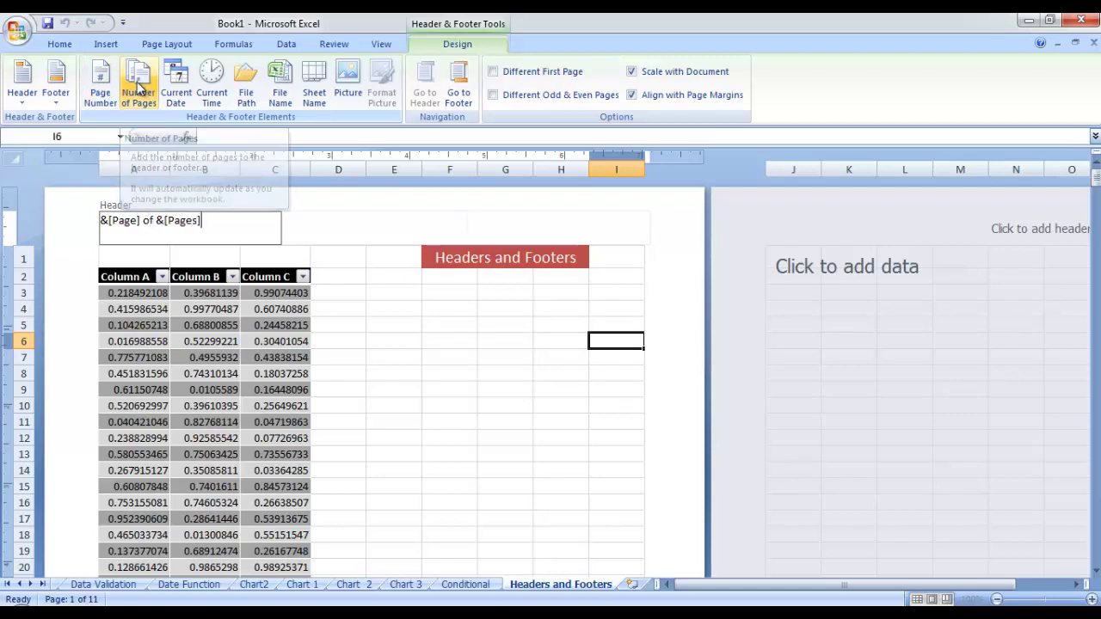
{"action": "left_click", "coordinate": [388, 348]}
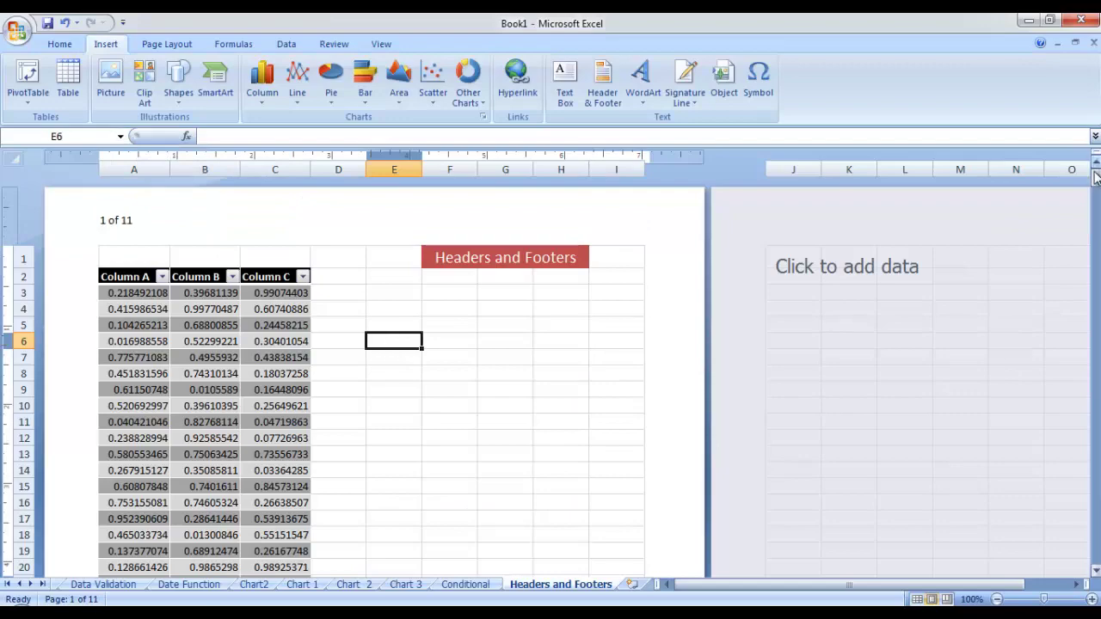
{"action": "mouse_move", "coordinate": [1097, 187]}
{"action": "left_mouse_down"}
{"action": "mouse_move", "coordinate": [1097, 276]}
{"action": "mouse_move", "coordinate": [1097, 172]}
{"action": "left_mouse_up"}
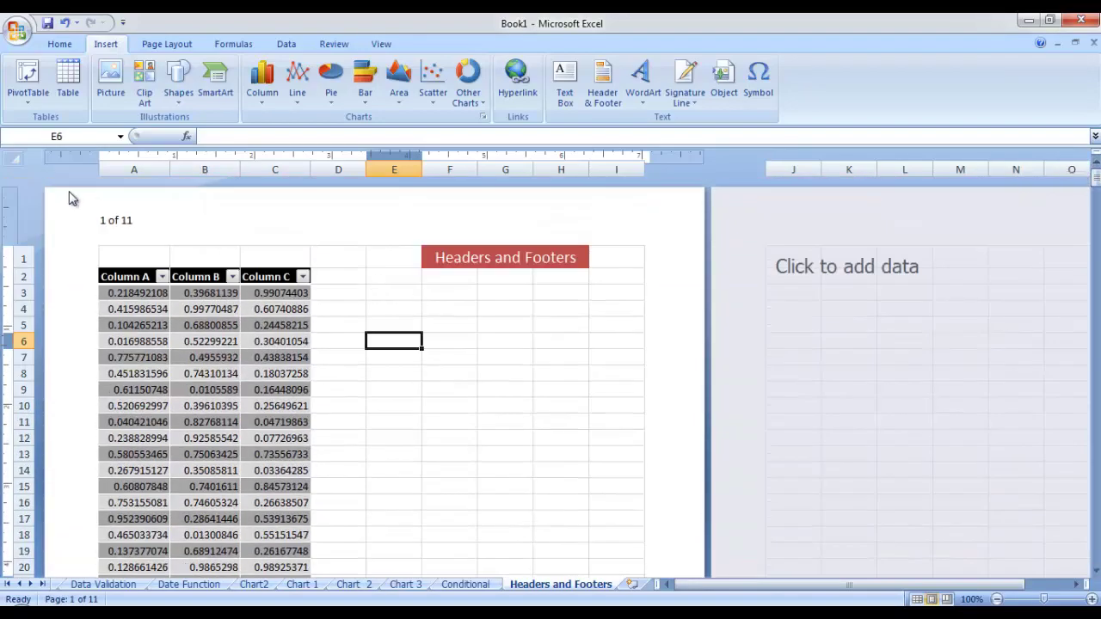
Insert the Tulips sample picture into the right header section
{"action": "left_click", "coordinate": [117, 222]}
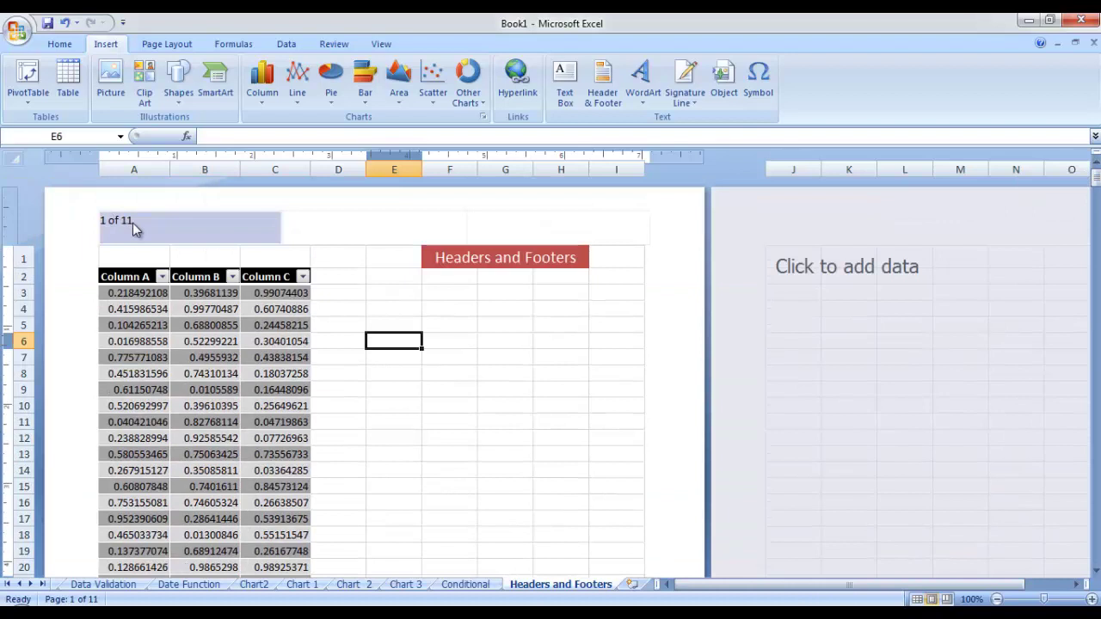
{"action": "left_click", "coordinate": [535, 224]}
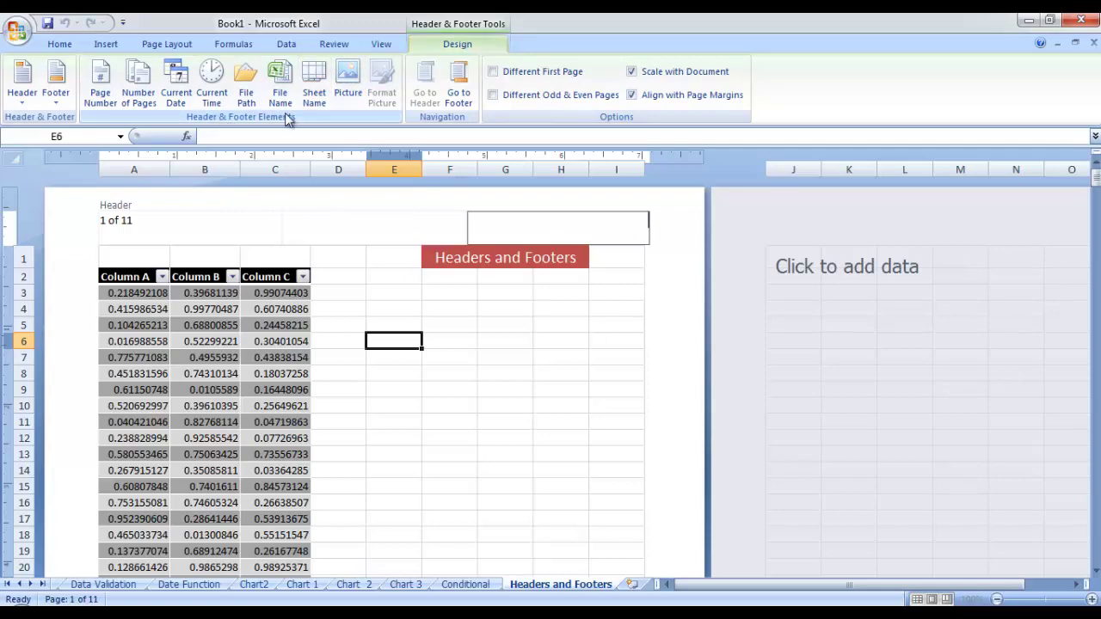
{"action": "left_click", "coordinate": [345, 84]}
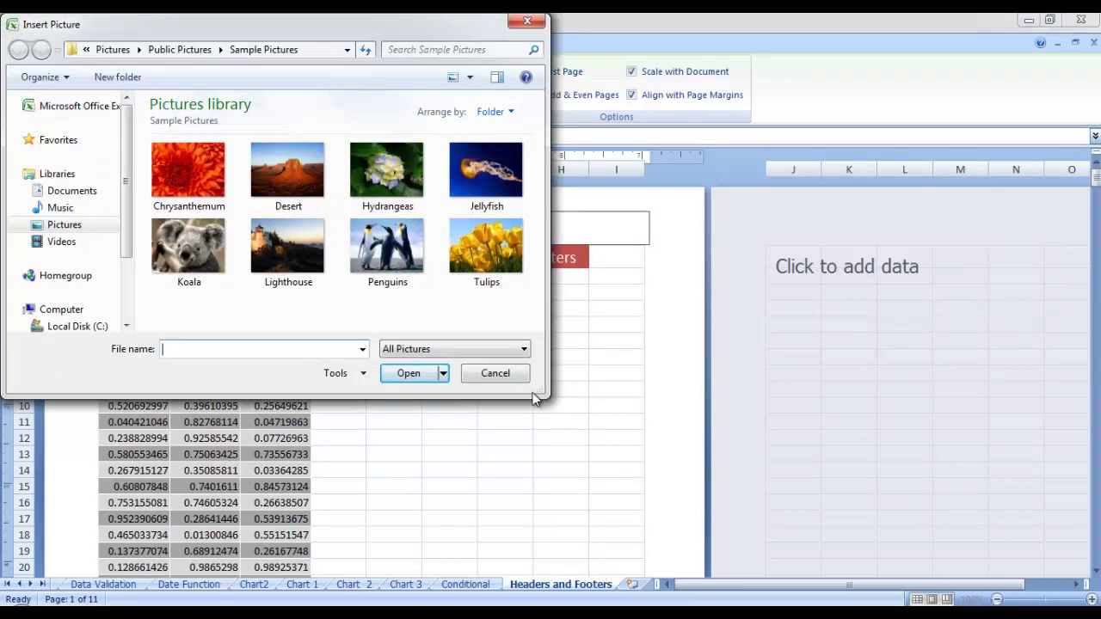
{"action": "left_click", "coordinate": [494, 265]}
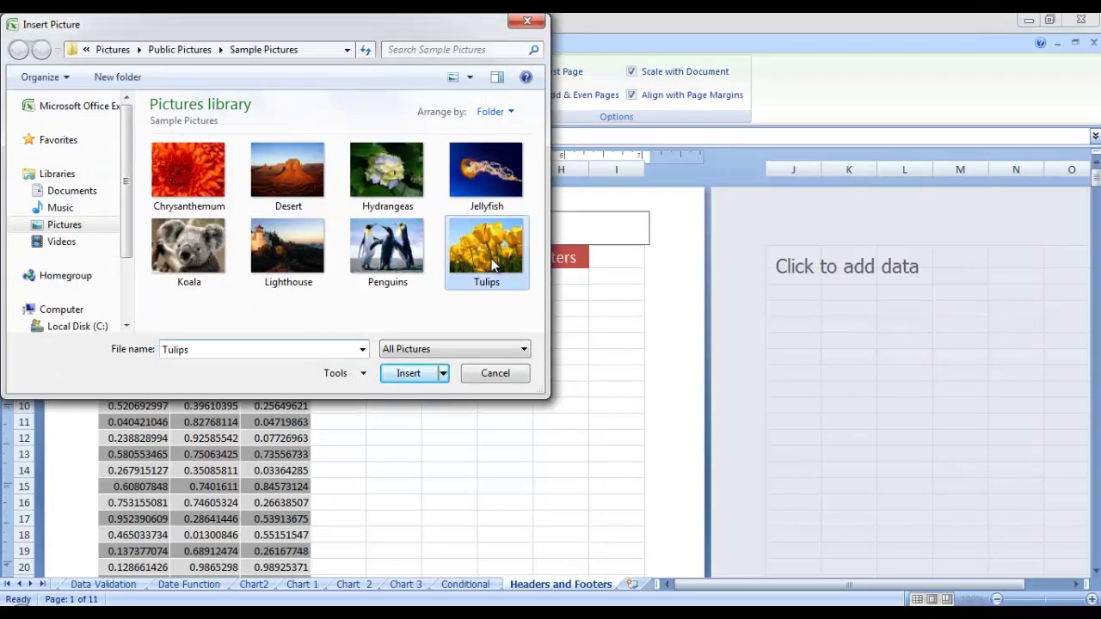
{"action": "left_click", "coordinate": [420, 373]}
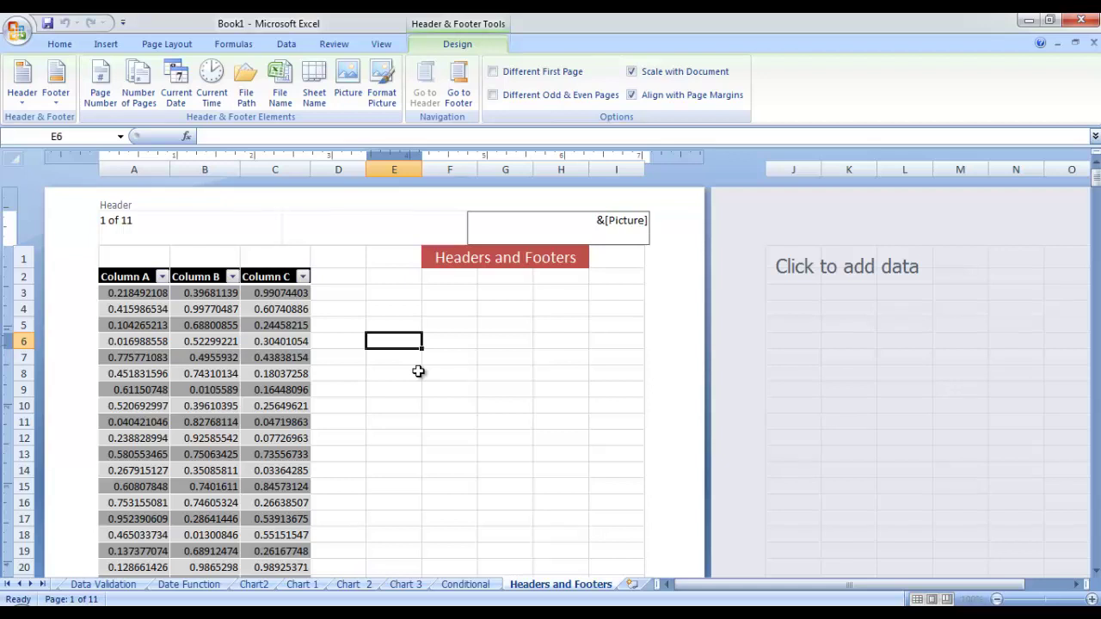
Set the header picture's height to 1 inch with the aspect ratio locked, and leave the header
{"action": "left_click", "coordinate": [384, 86]}
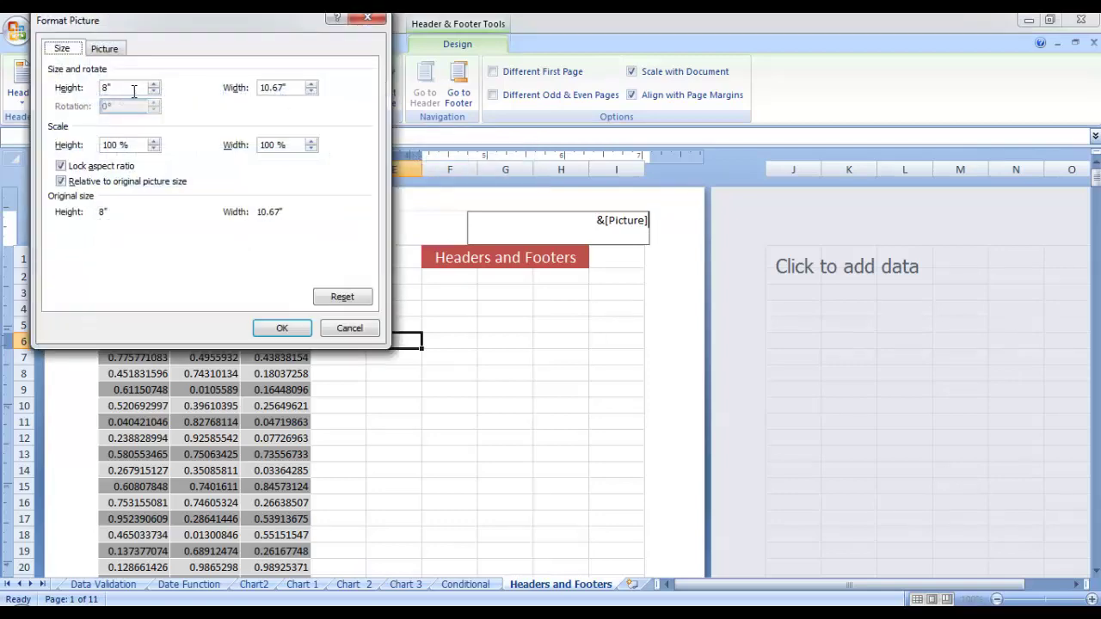
{"action": "double_click", "coordinate": [133, 91]}
{"action": "type", "text": "1"}
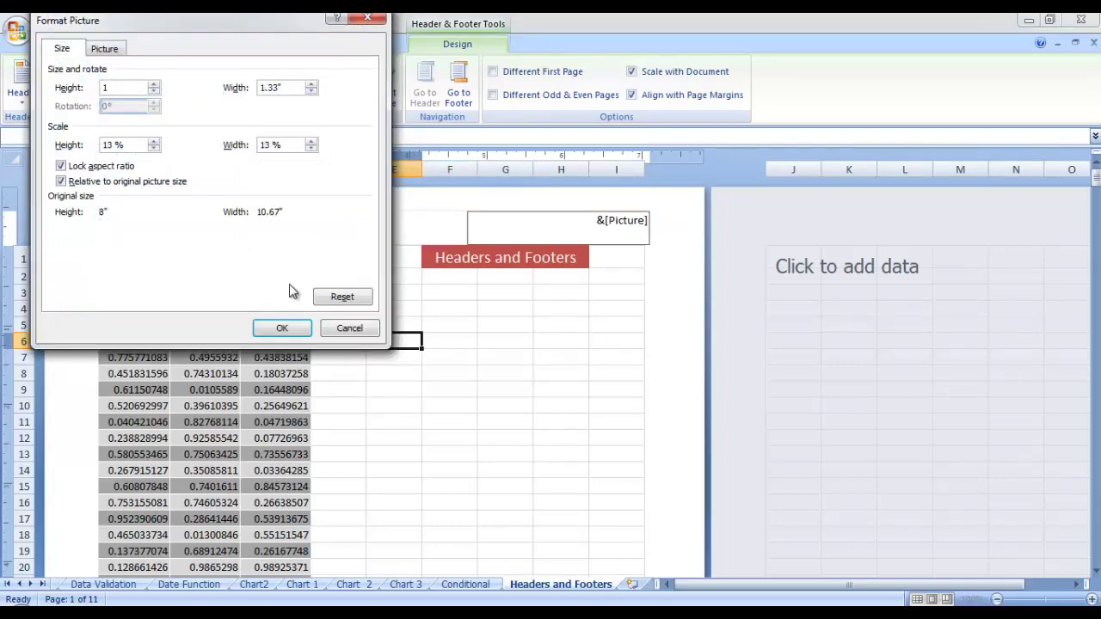
{"action": "left_click", "coordinate": [283, 330]}
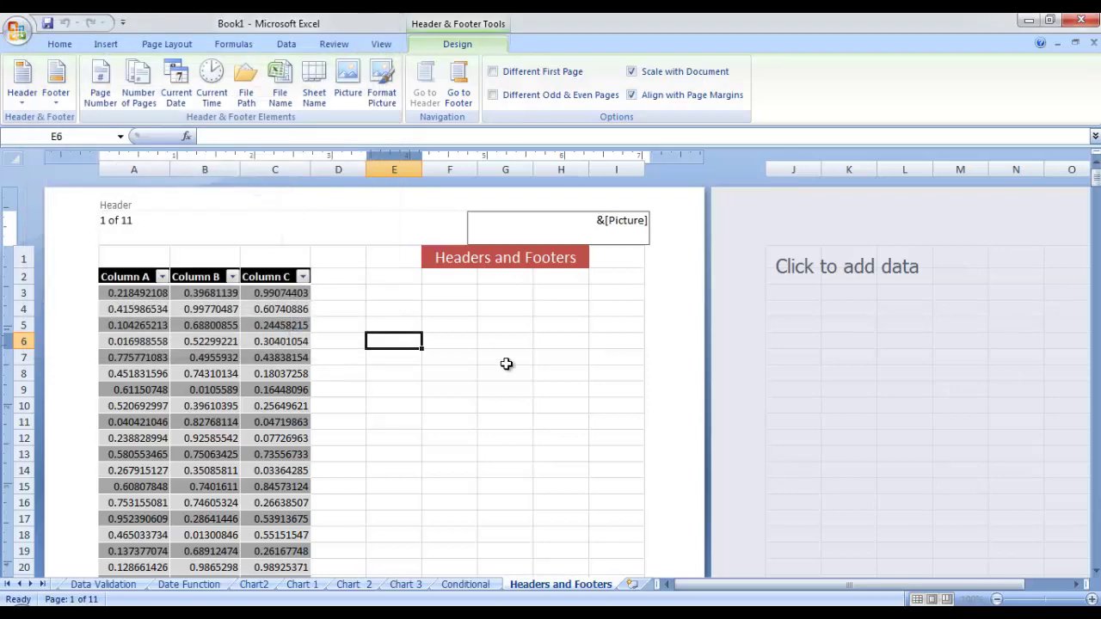
{"action": "left_click", "coordinate": [467, 380]}
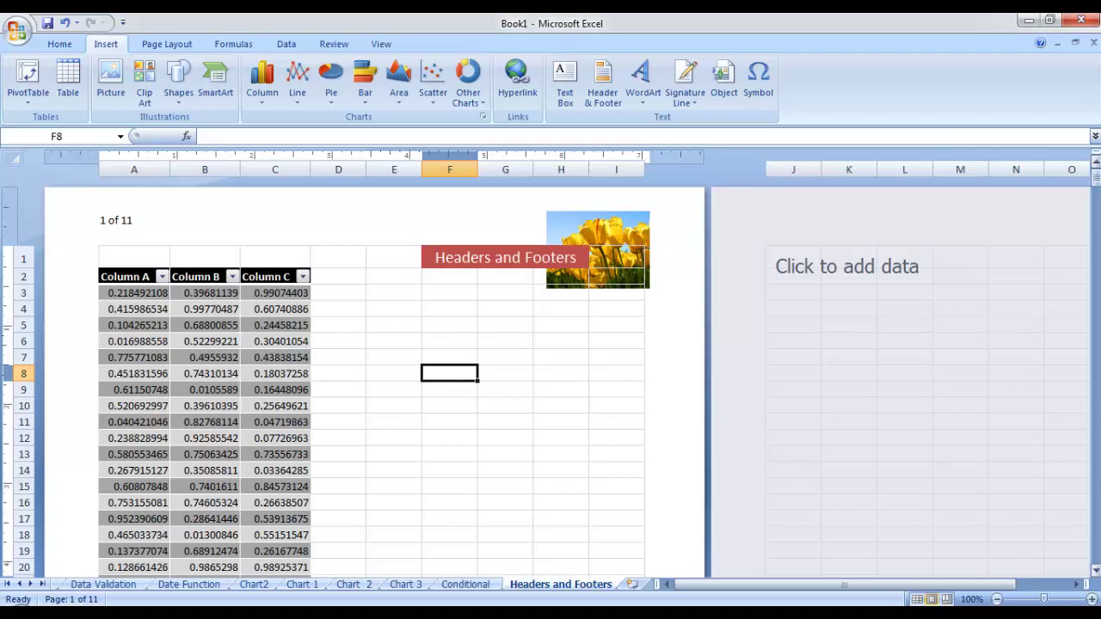
Look through the footer sections of the first page and enter the author's full name in the left one
{"action": "left_click_drag", "start_coordinate": [1096, 182], "coordinate": [1096, 201]}
{"action": "left_click", "coordinate": [346, 406]}
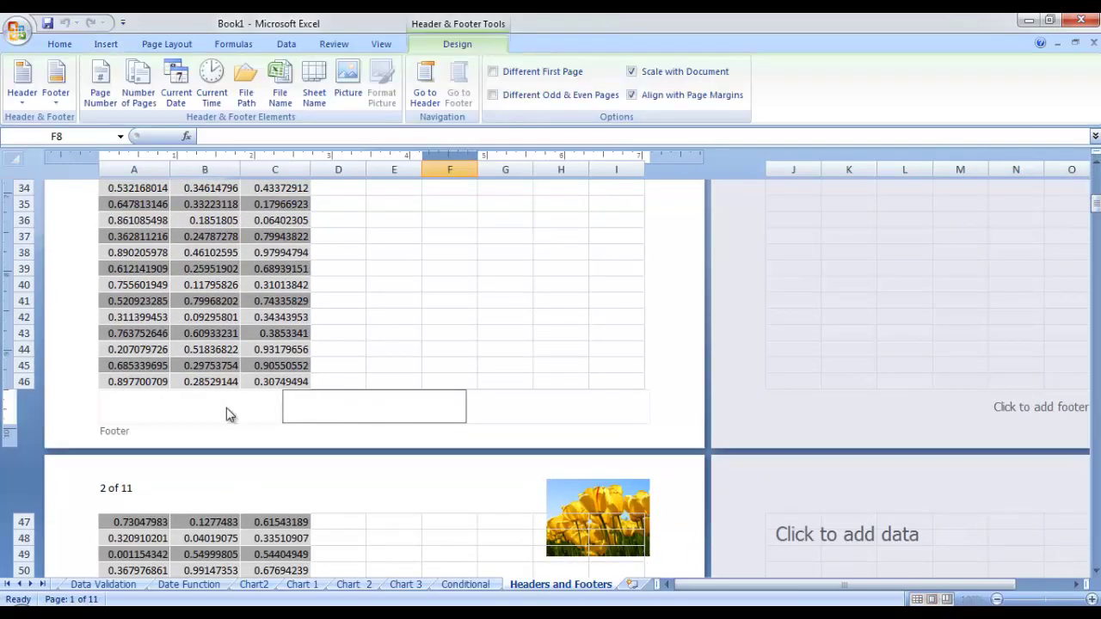
{"action": "left_click", "coordinate": [308, 415]}
{"action": "left_click", "coordinate": [568, 398]}
{"action": "left_click", "coordinate": [392, 411]}
{"action": "left_click", "coordinate": [247, 412]}
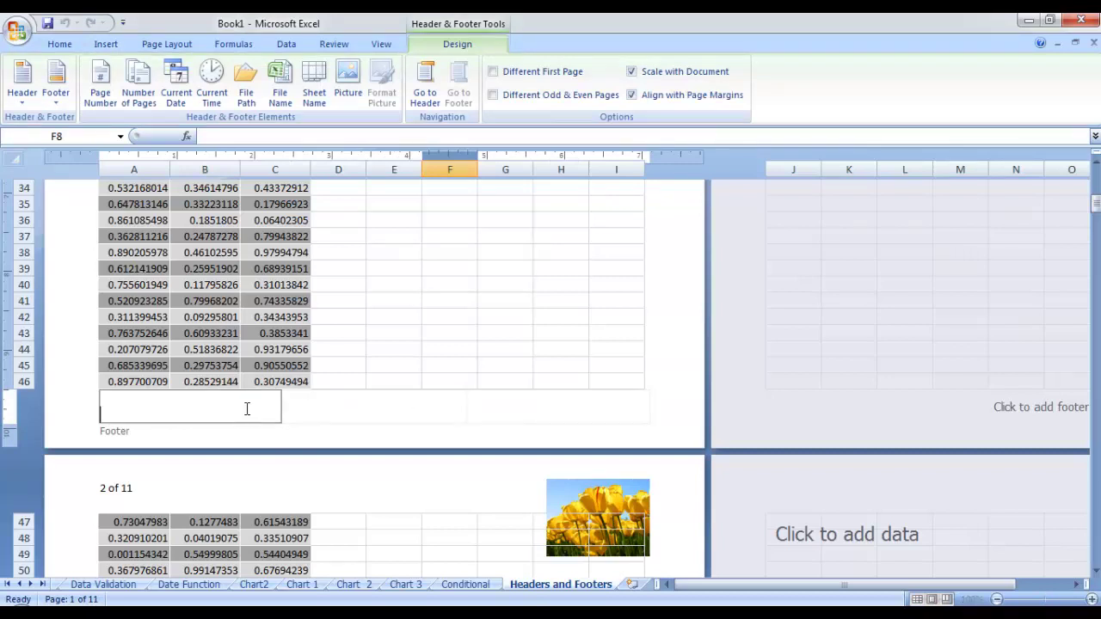
{"action": "type", "text": "Ahsan Ashfaq"}
Insert the current date in the center footer section and the file path in the right one
{"action": "left_click", "coordinate": [348, 412]}
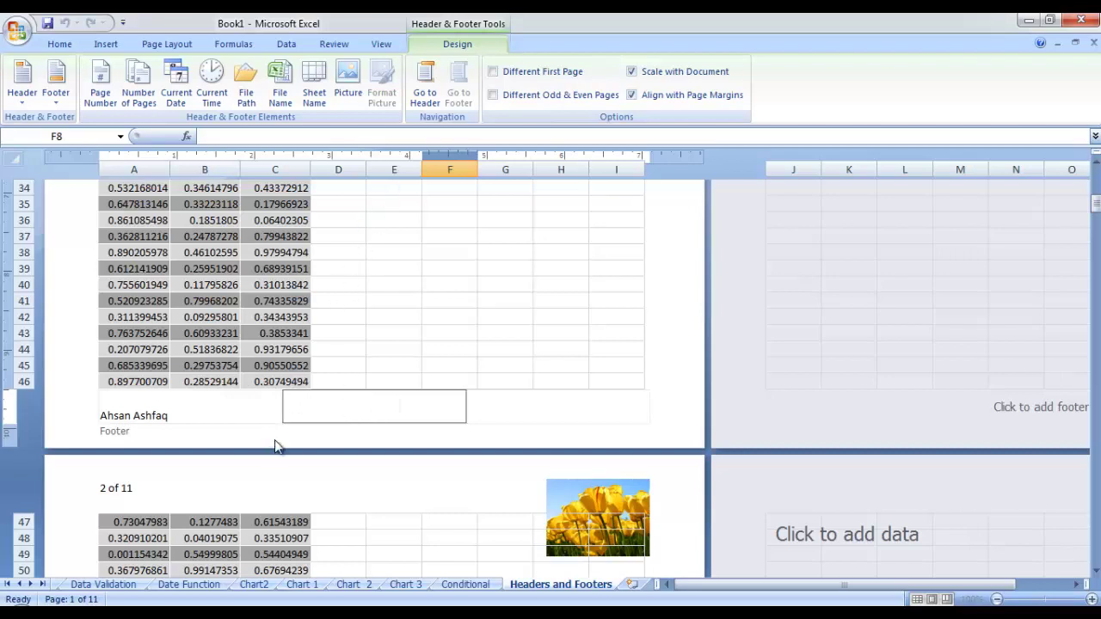
{"action": "left_click", "coordinate": [176, 86]}
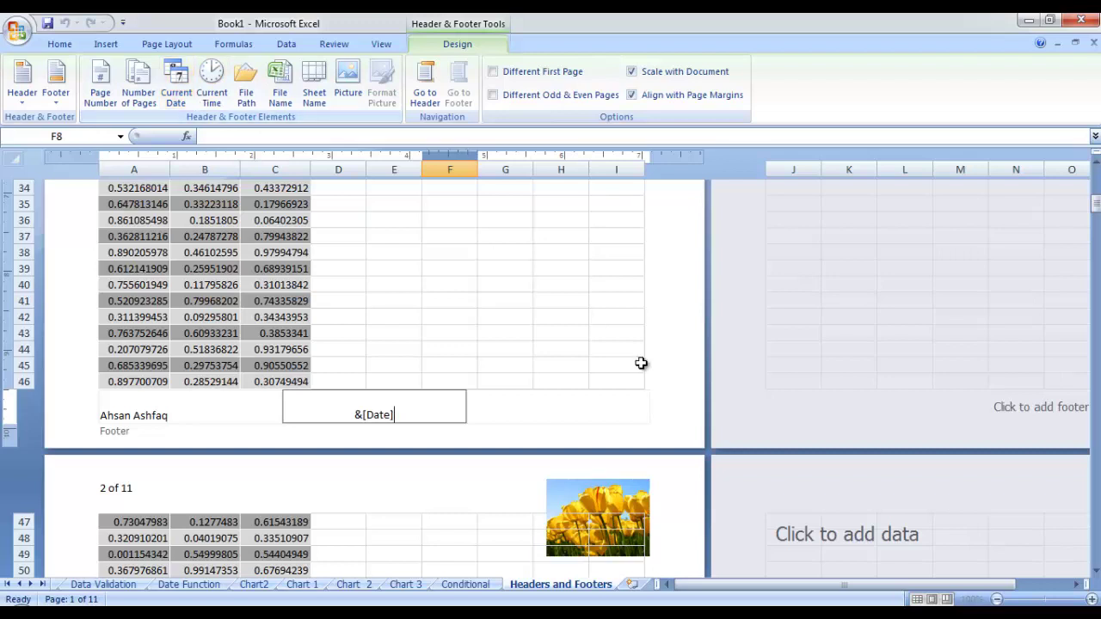
{"action": "left_click", "coordinate": [589, 402]}
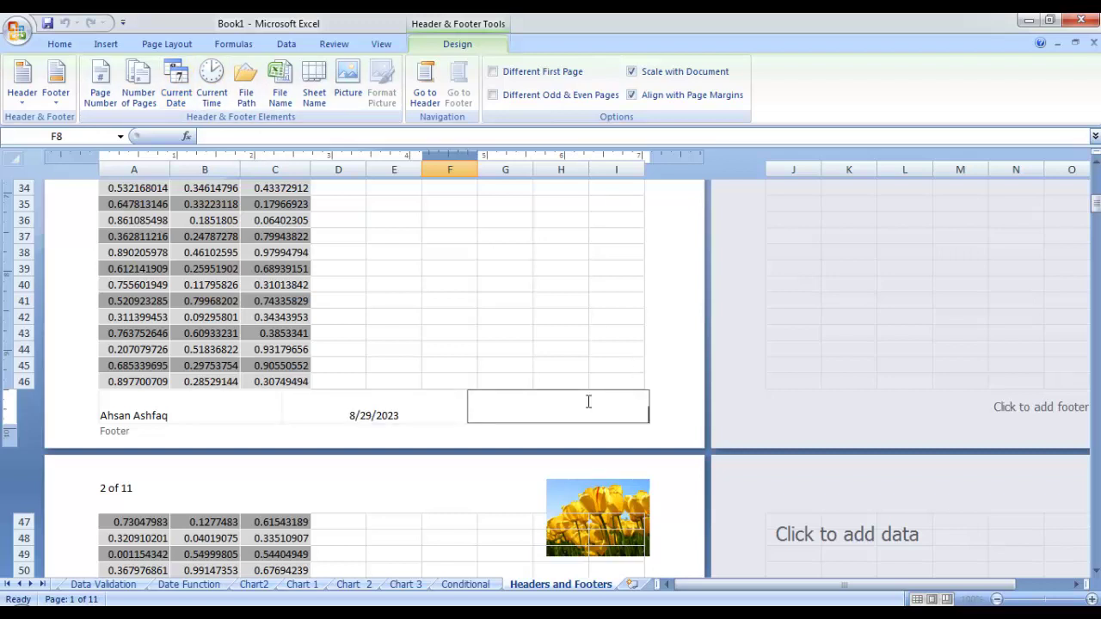
{"action": "left_click", "coordinate": [249, 99]}
{"action": "left_click", "coordinate": [425, 270]}
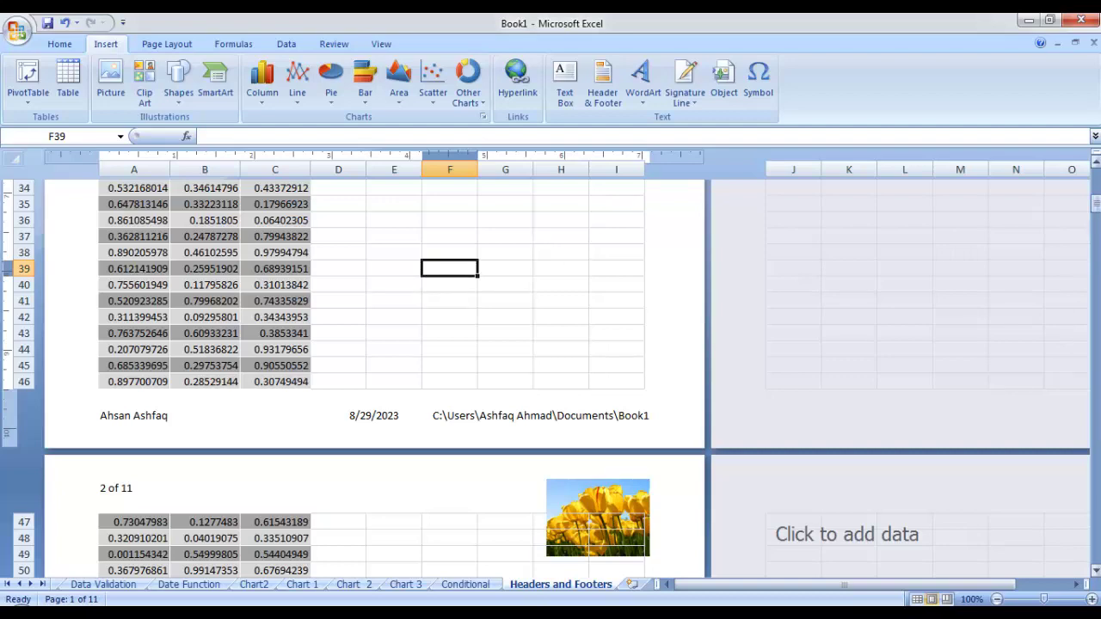
Open the center header section of the first page for editing
{"action": "left_click_drag", "start_coordinate": [1096, 203], "coordinate": [1095, 176]}
{"action": "left_click", "coordinate": [333, 228]}
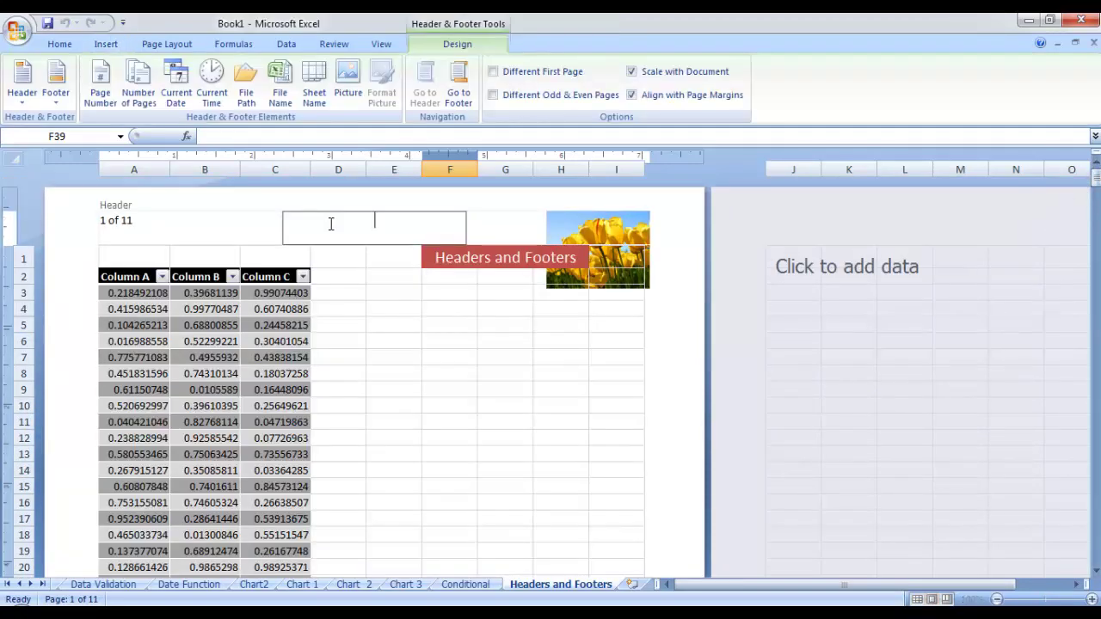